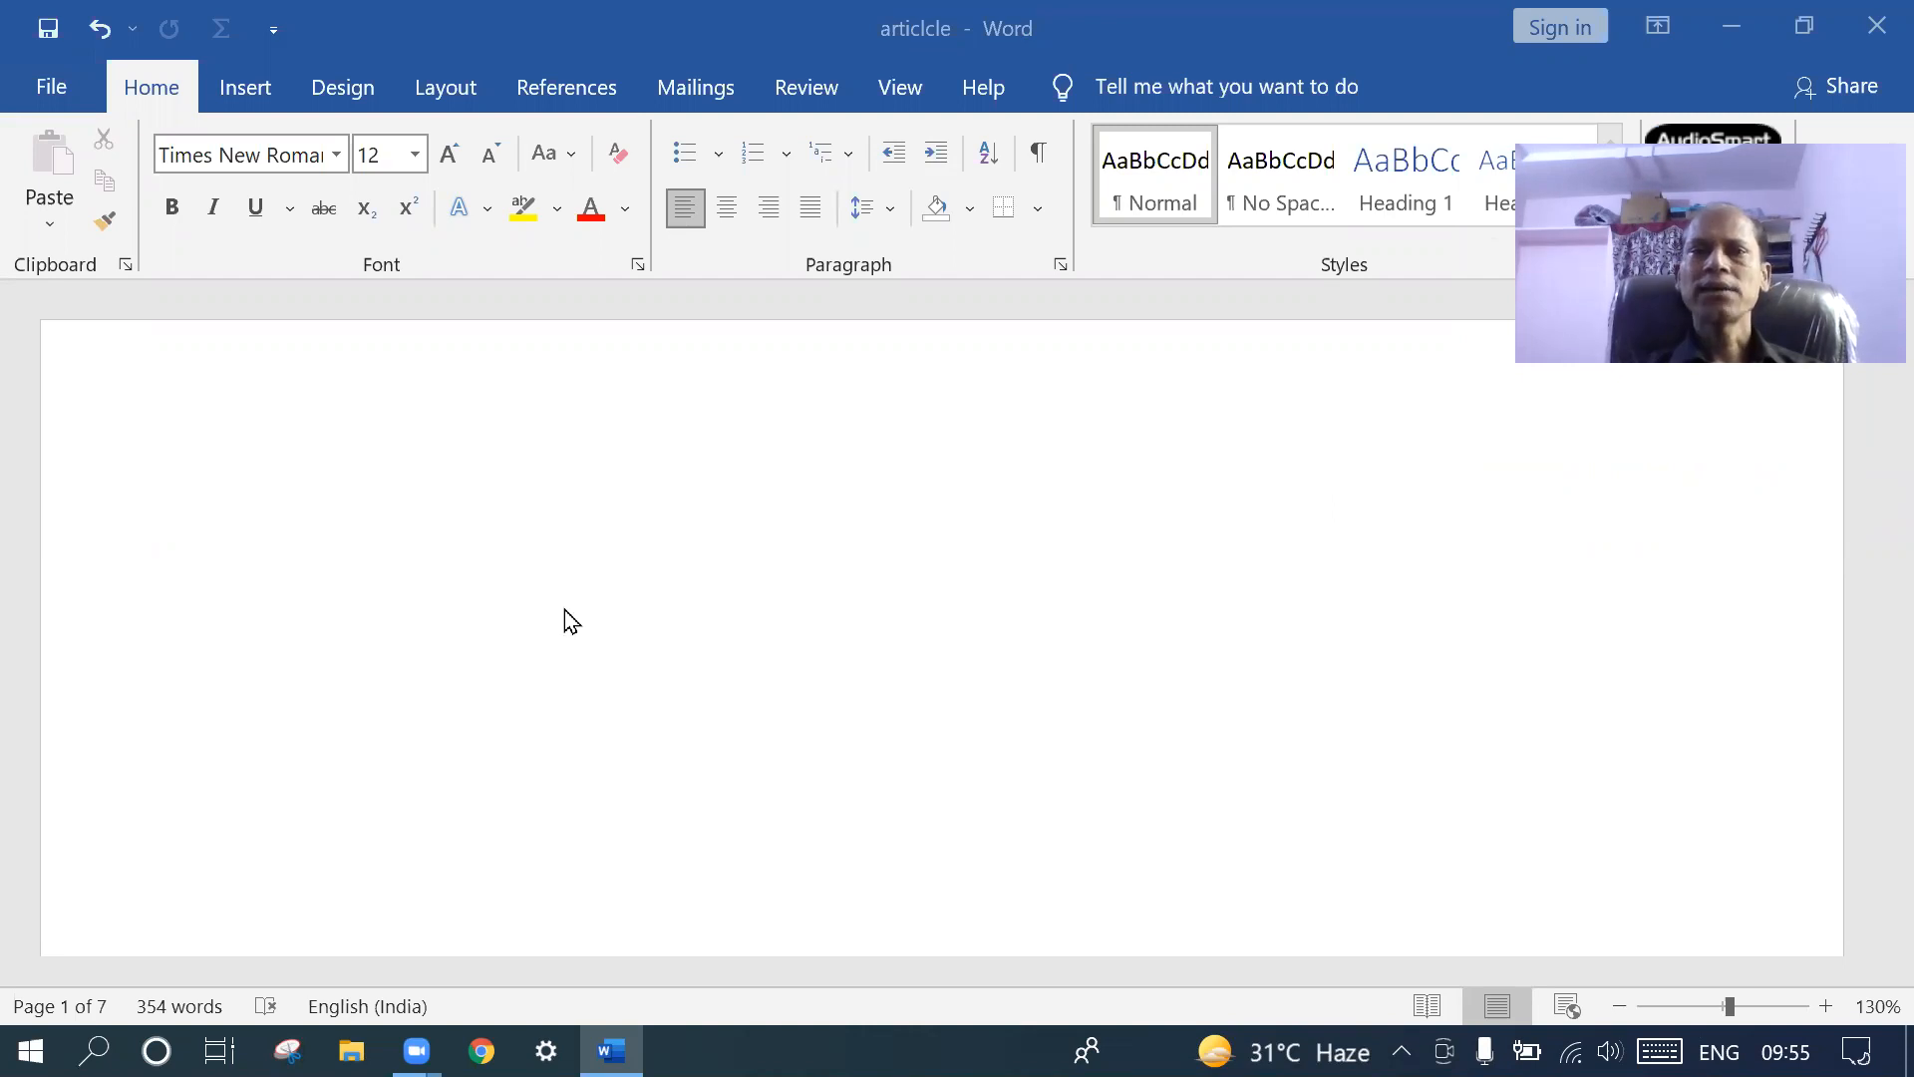
# - Type the opening line saying the owner started a business with 2,50,000, then start a new line
pyautogui.click(599, 583)
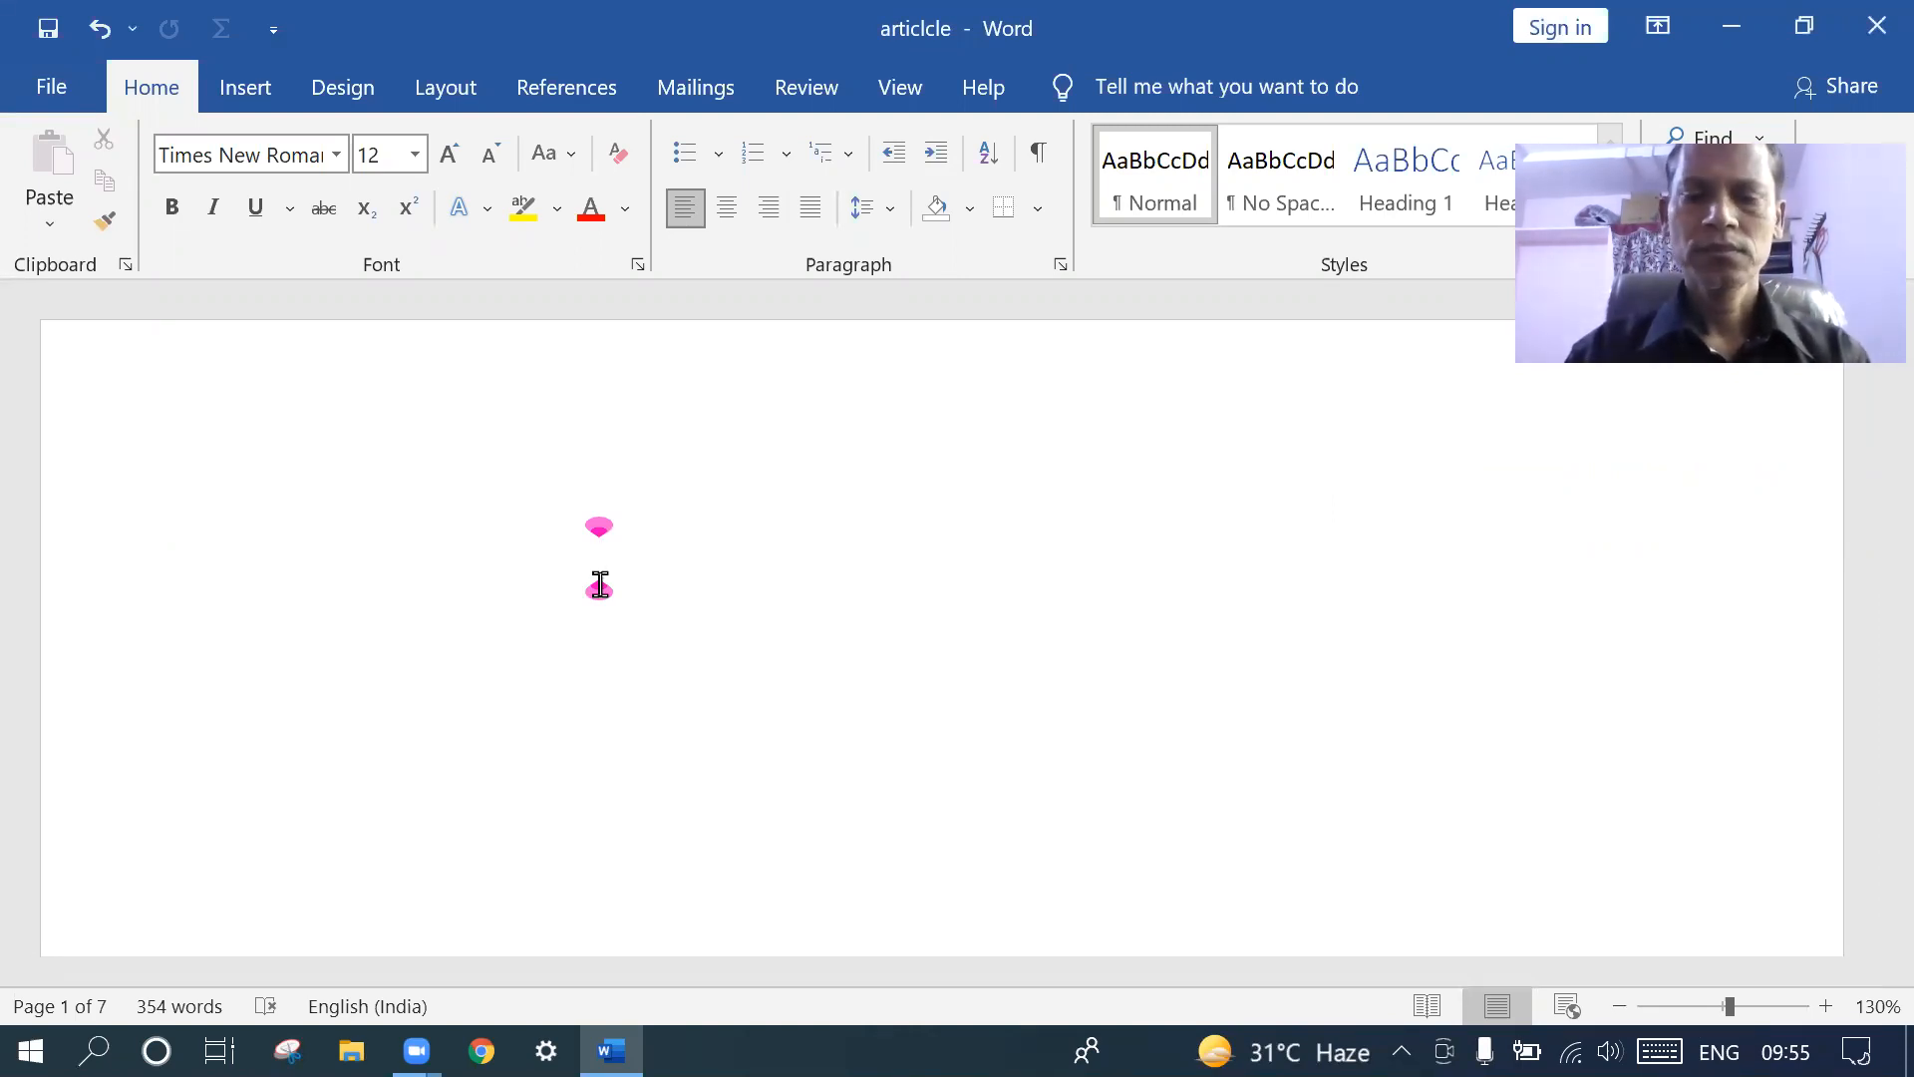
pyautogui.write('Ra')
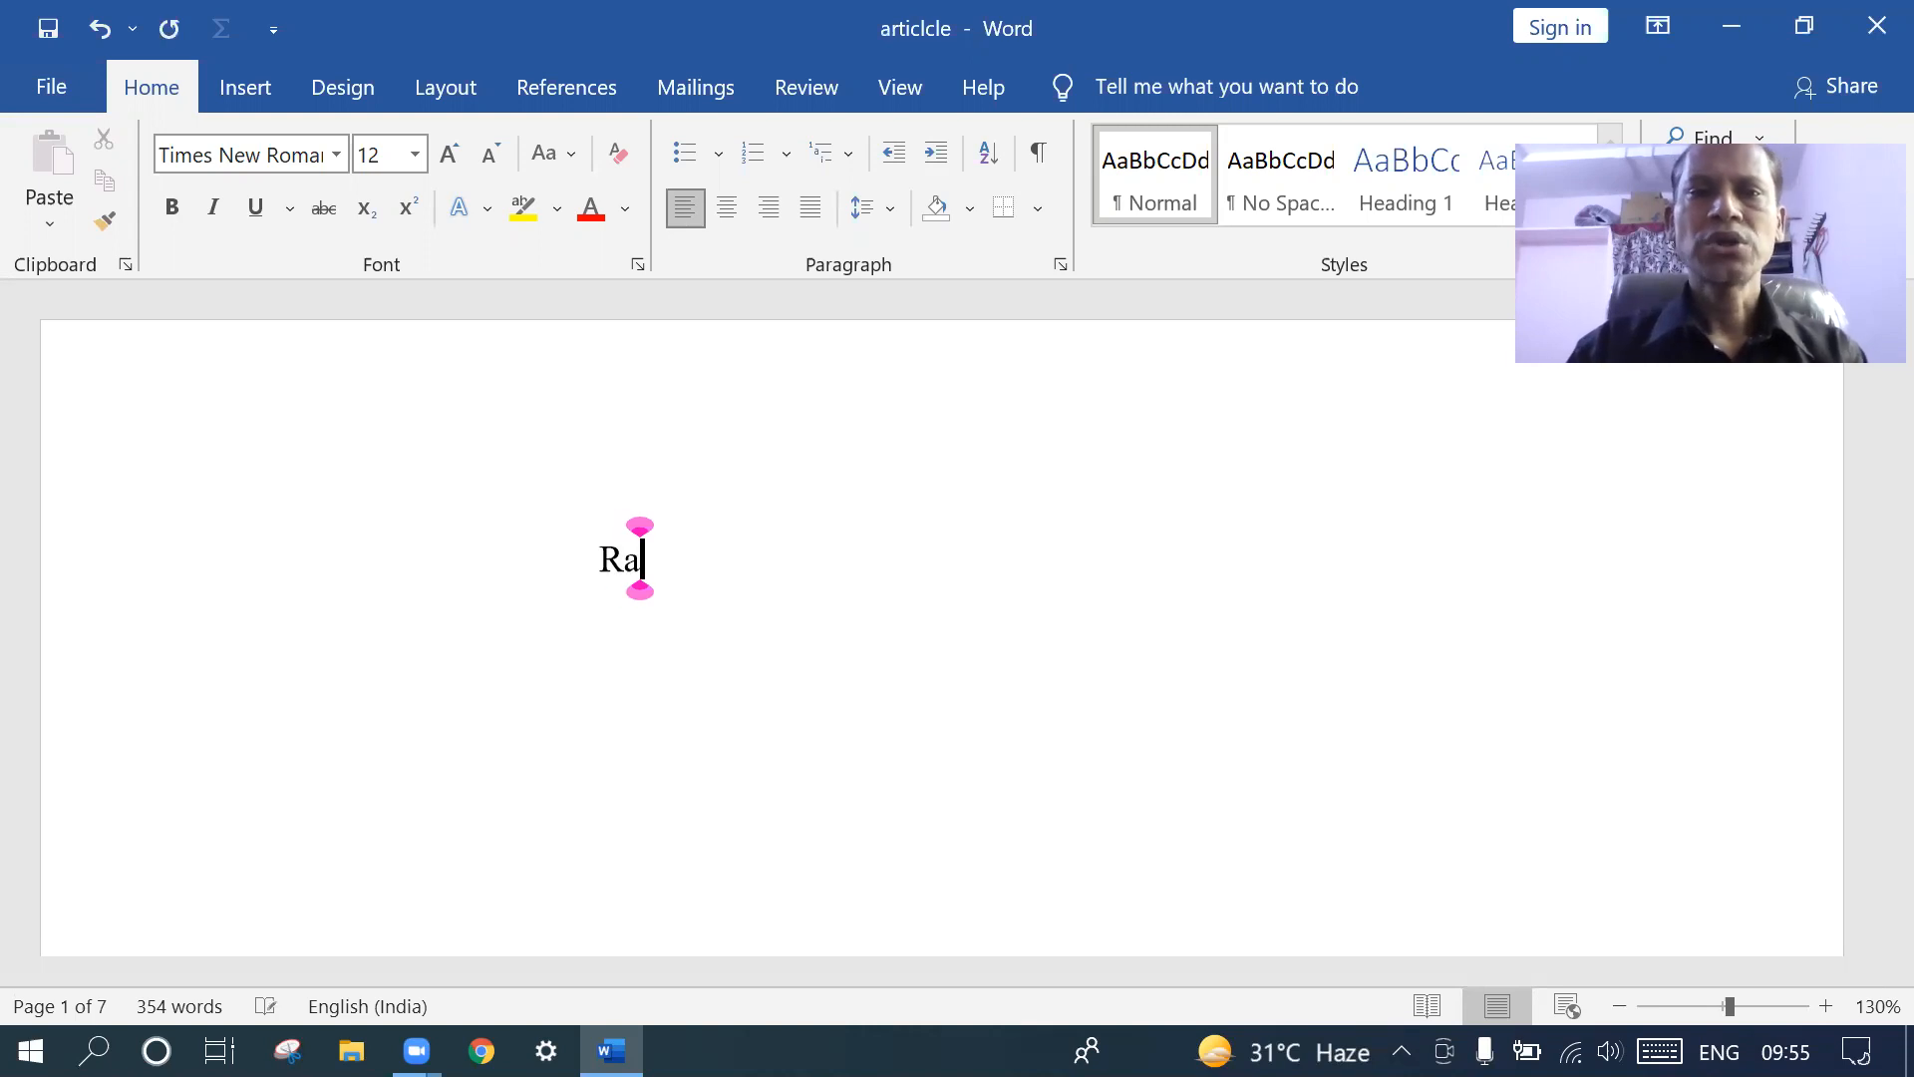
pyautogui.write('jesh st')
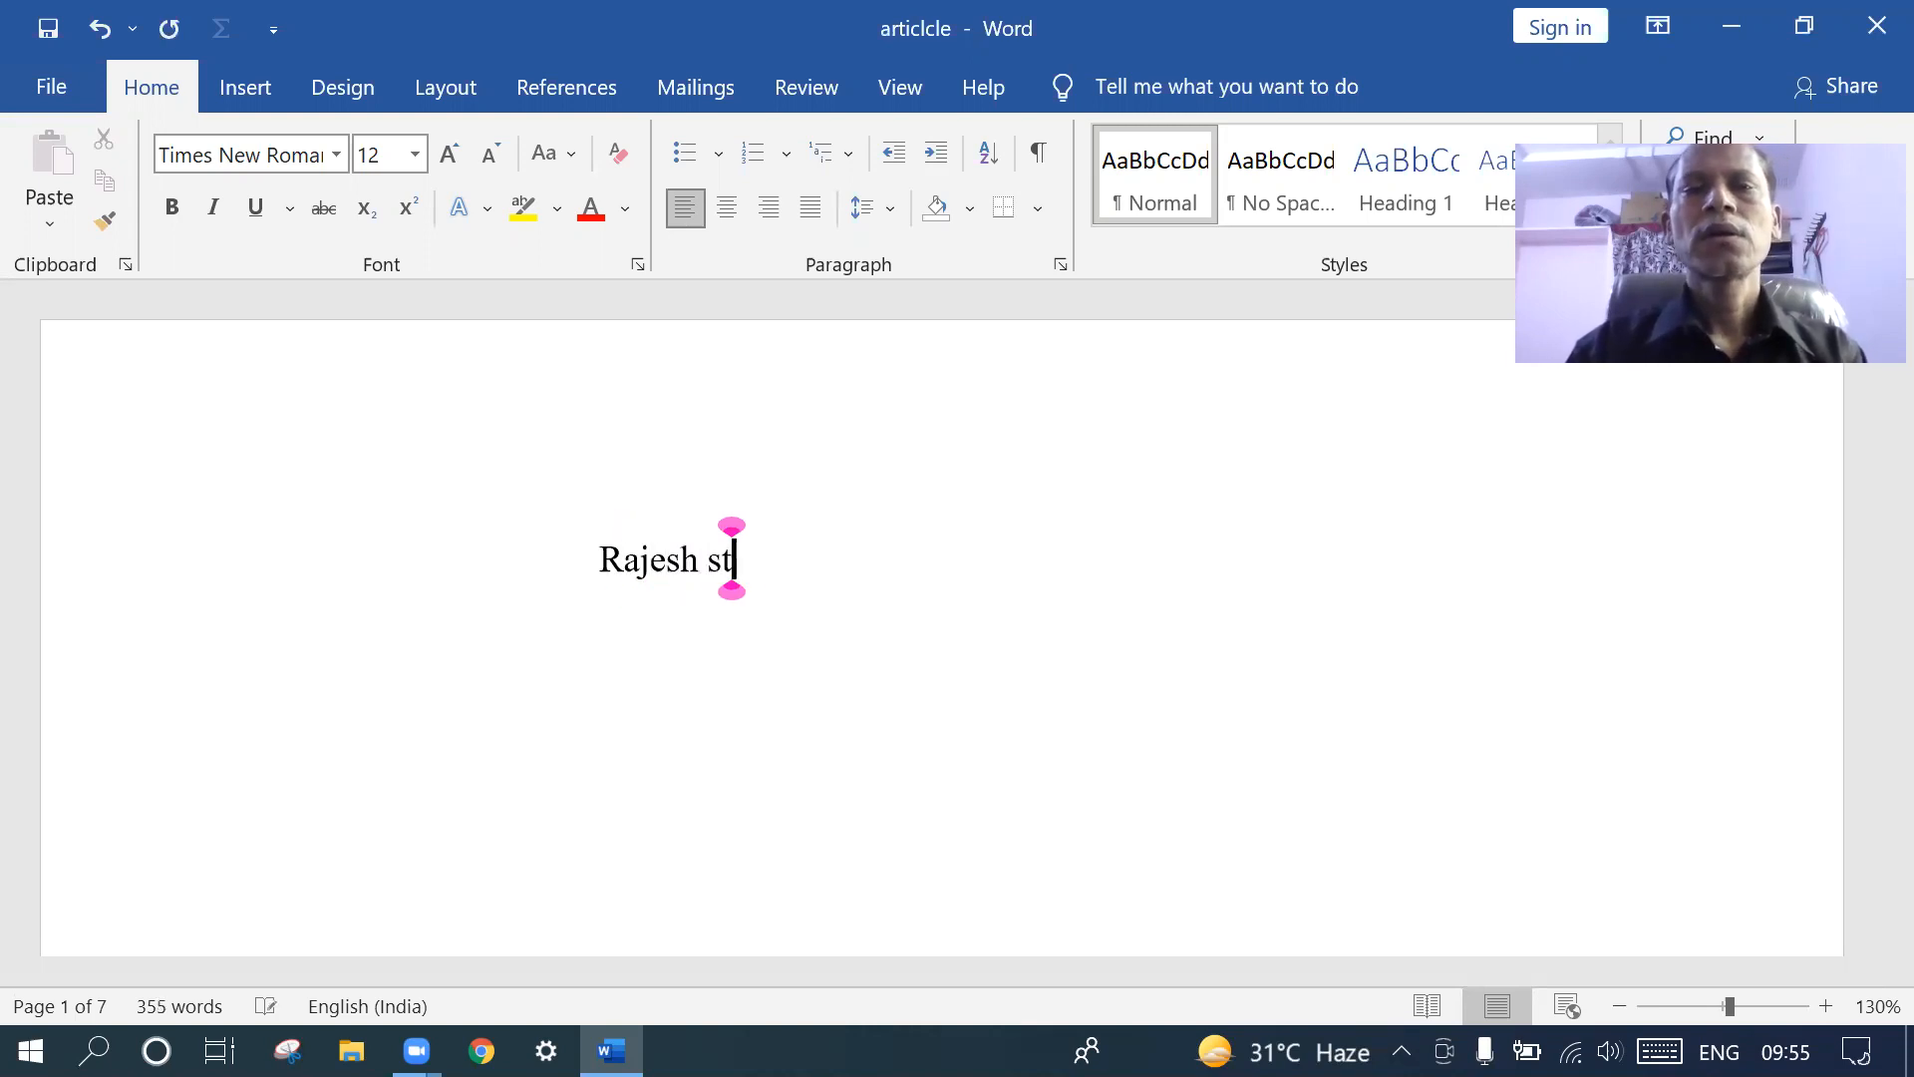
pyautogui.write('aryted')
pyautogui.press('BackSpace')
pyautogui.press('BackSpace')
pyautogui.press('BackSpace')
pyautogui.press('BackSpace')
pyautogui.write('ted')
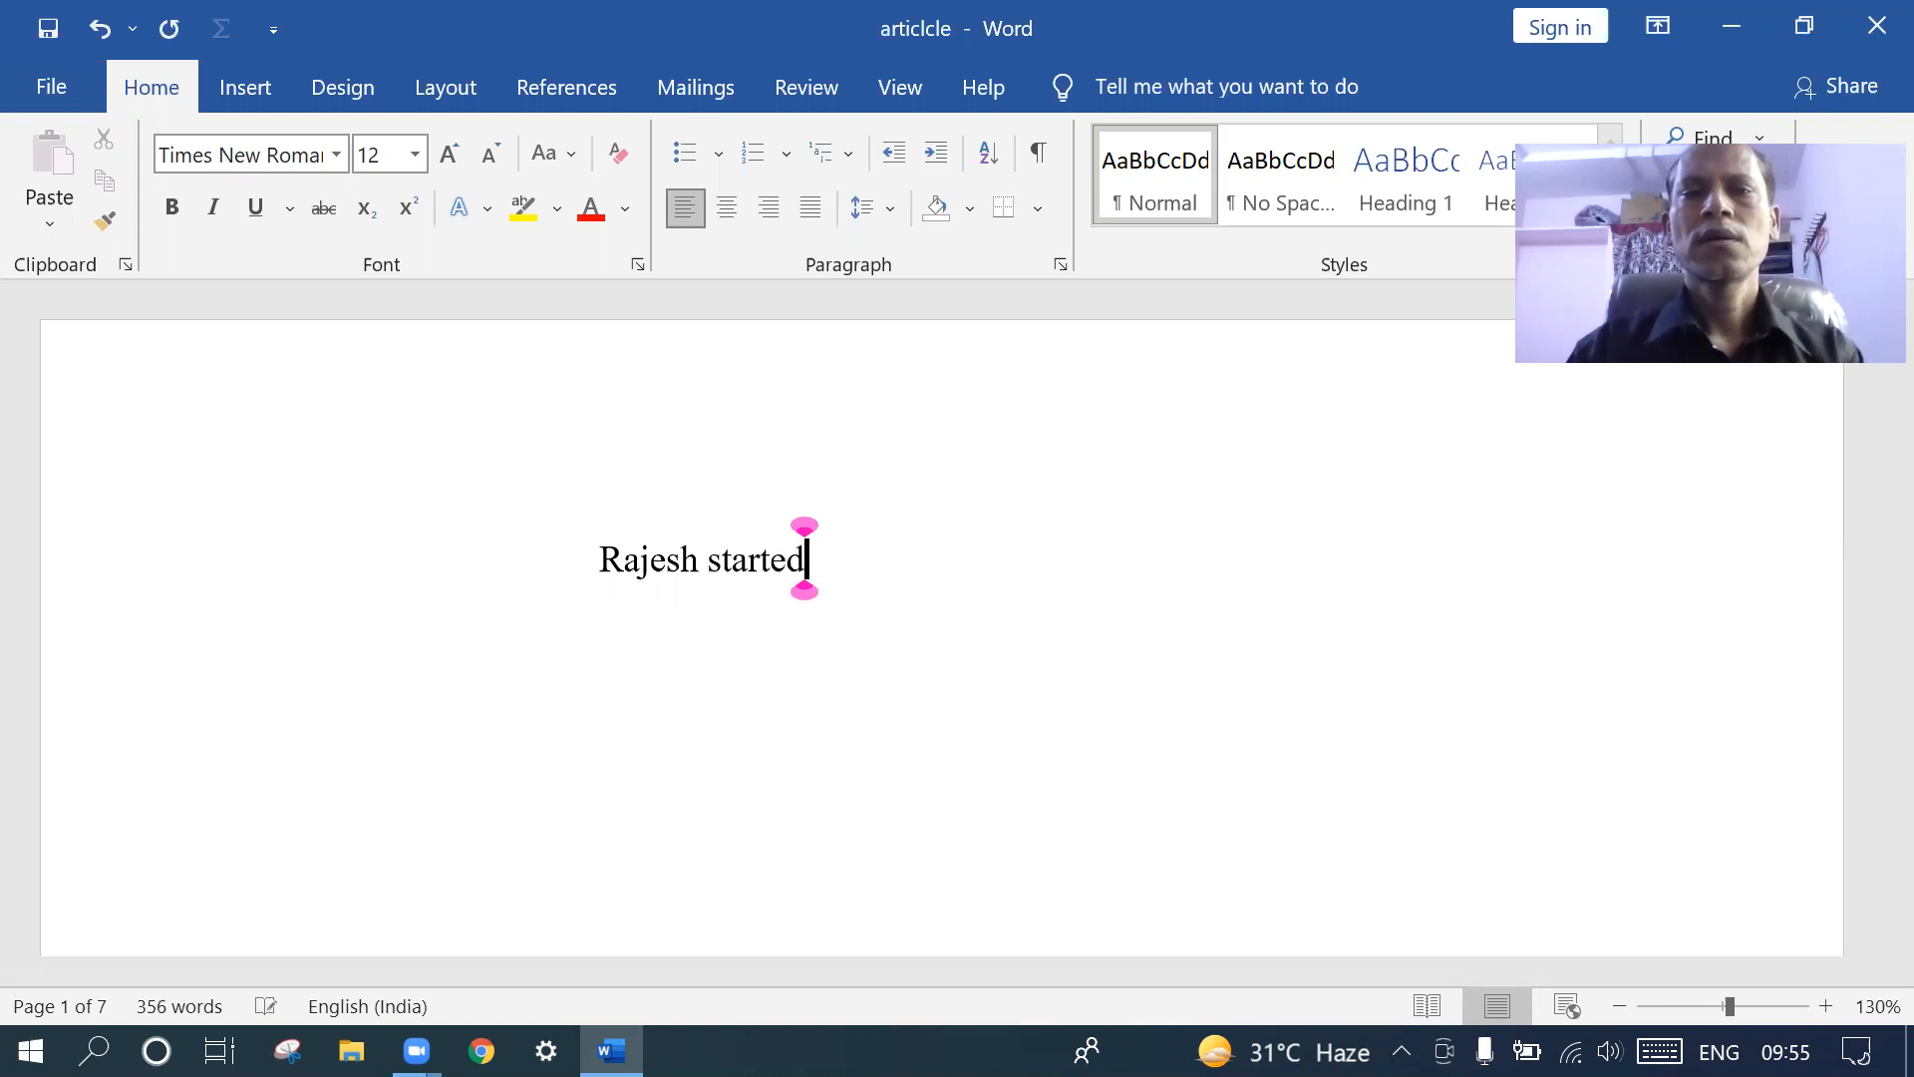
pyautogui.write(' a bu')
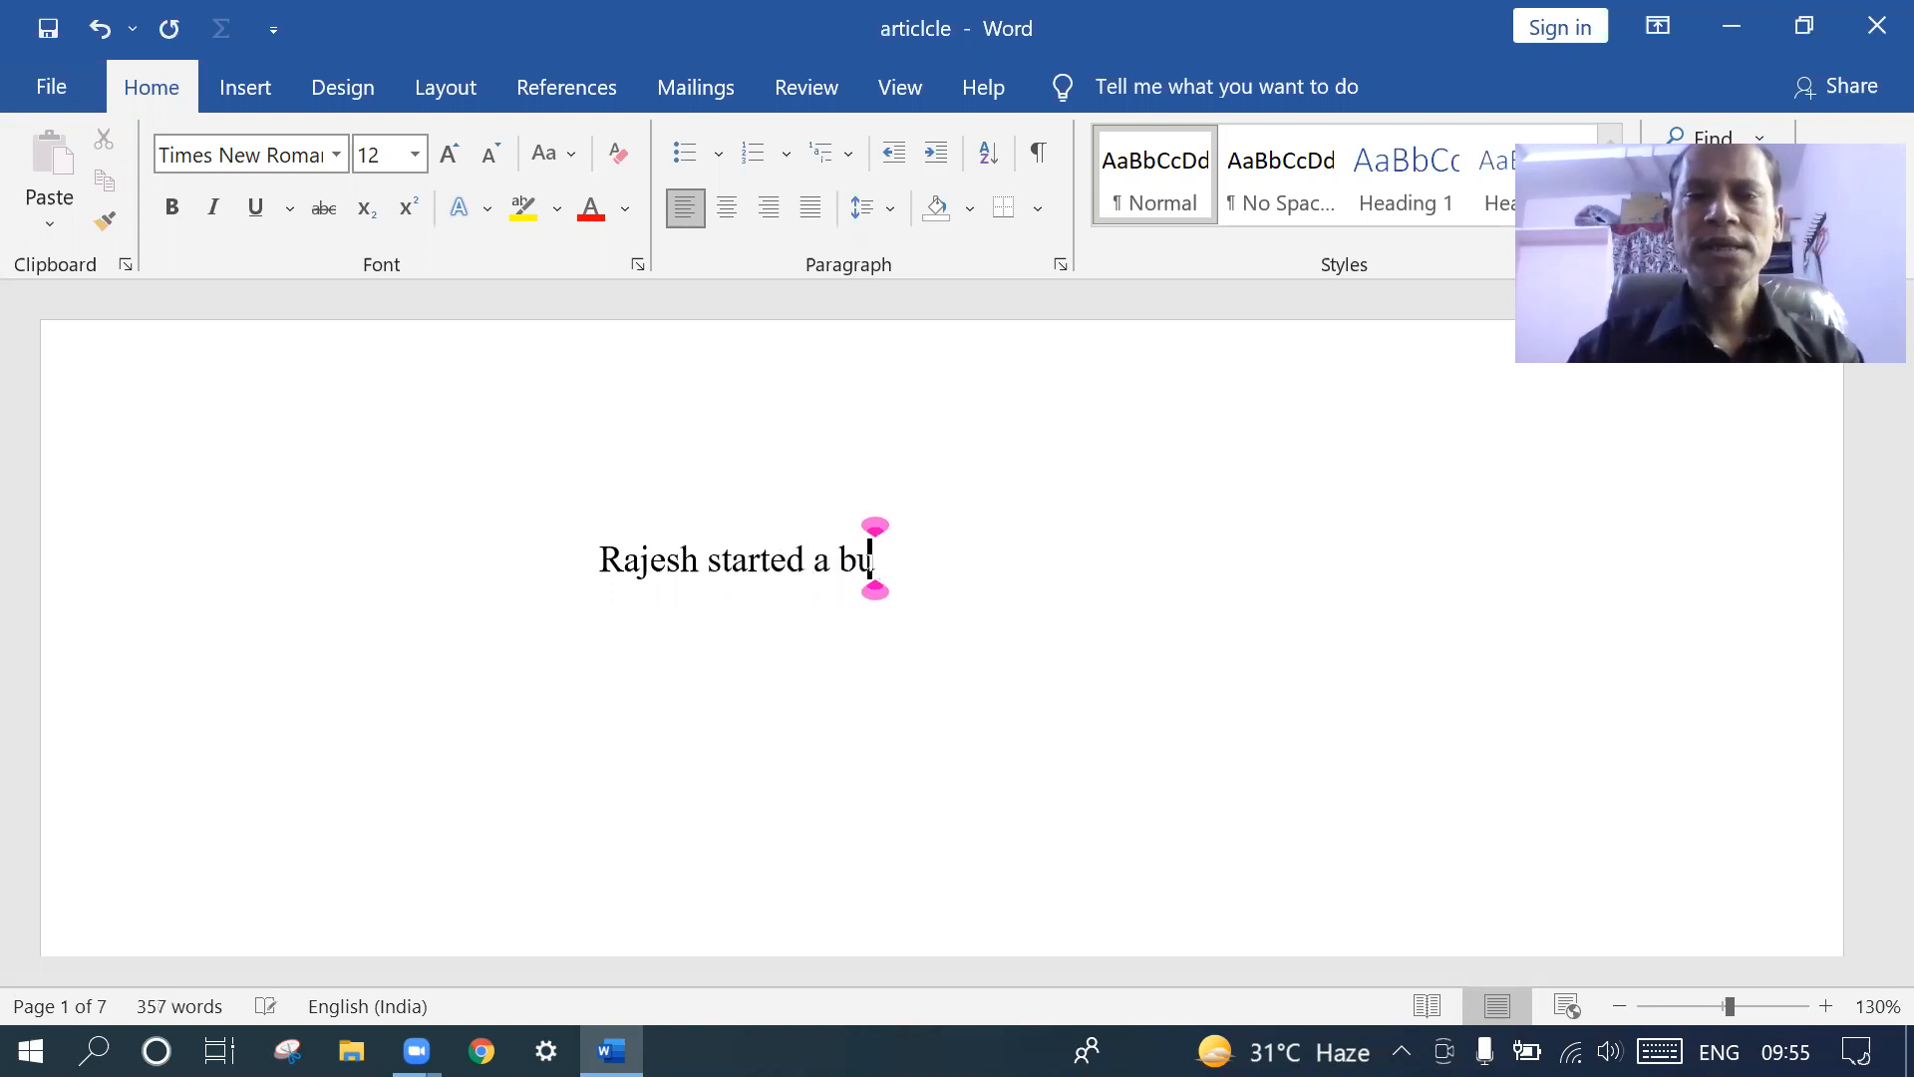
pyautogui.write('siness with ')
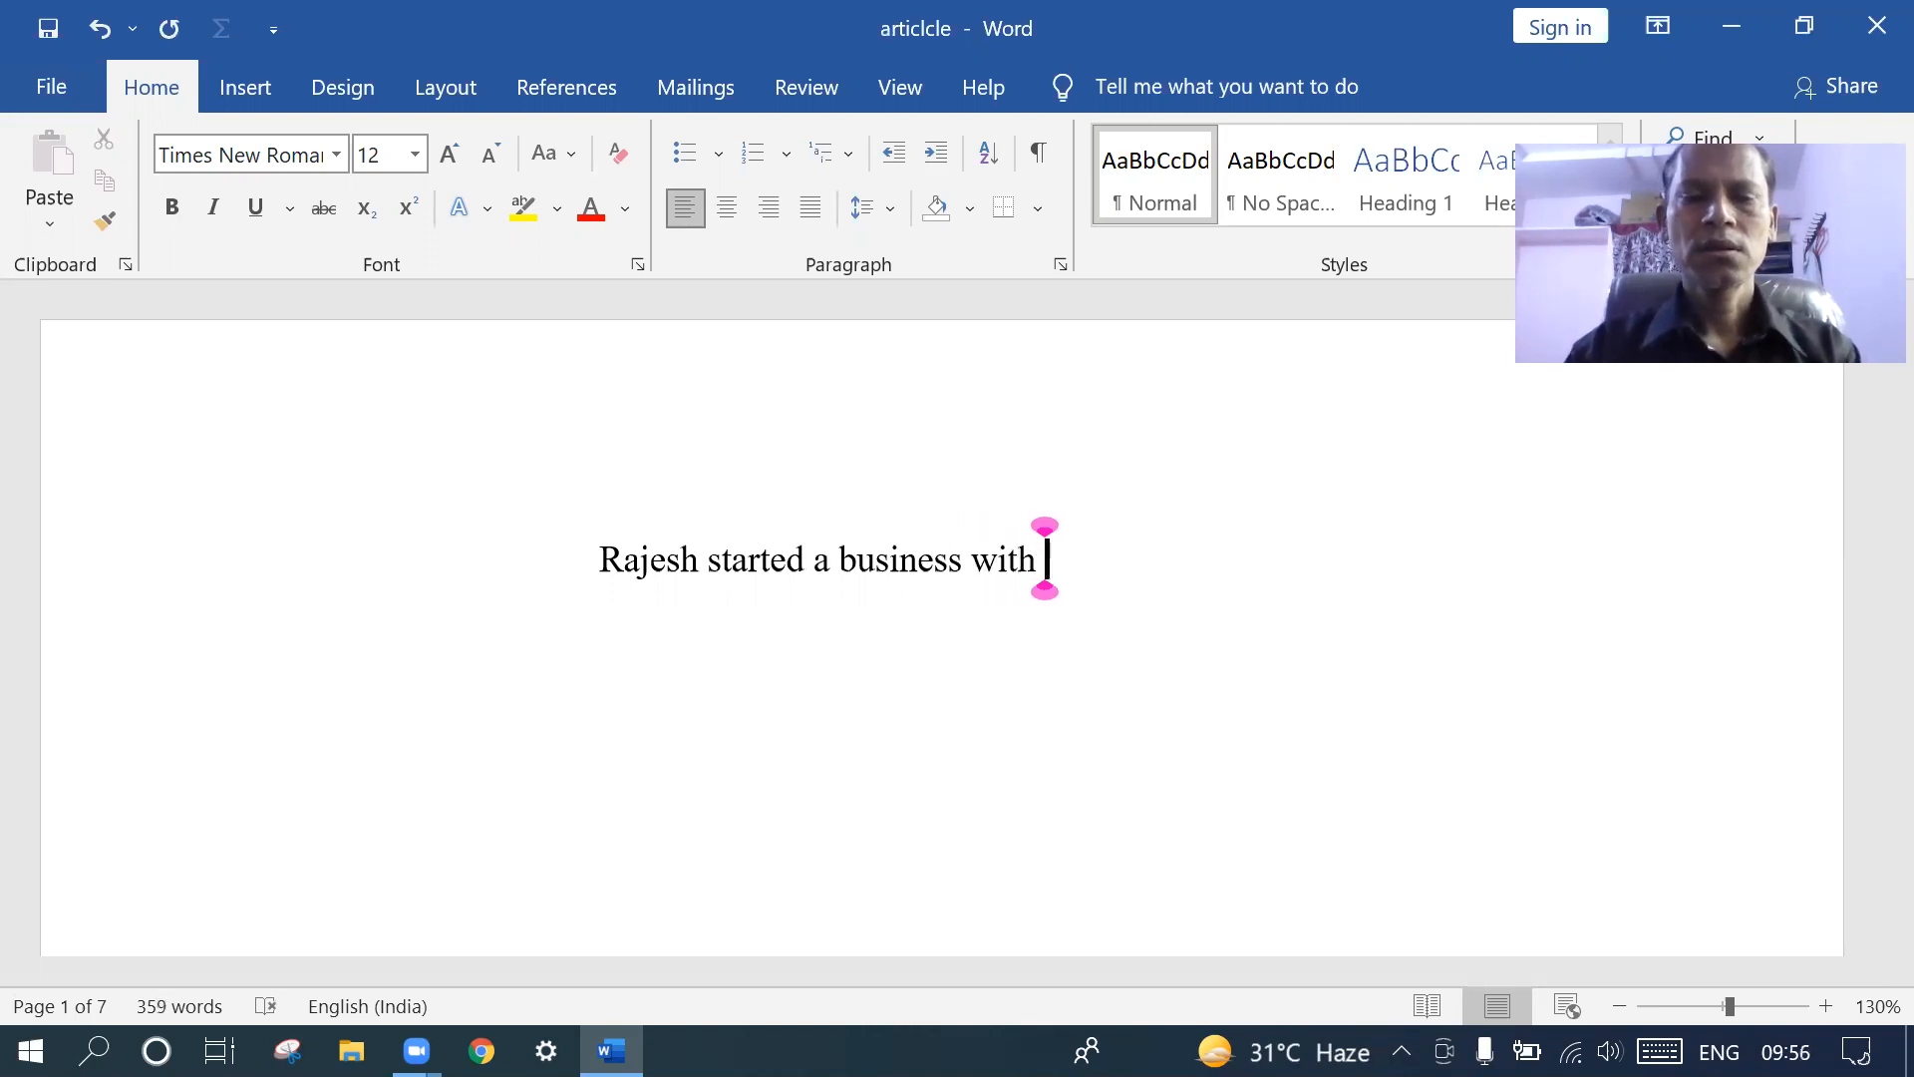
pyautogui.write('2,50,000')
pyautogui.press('Return')
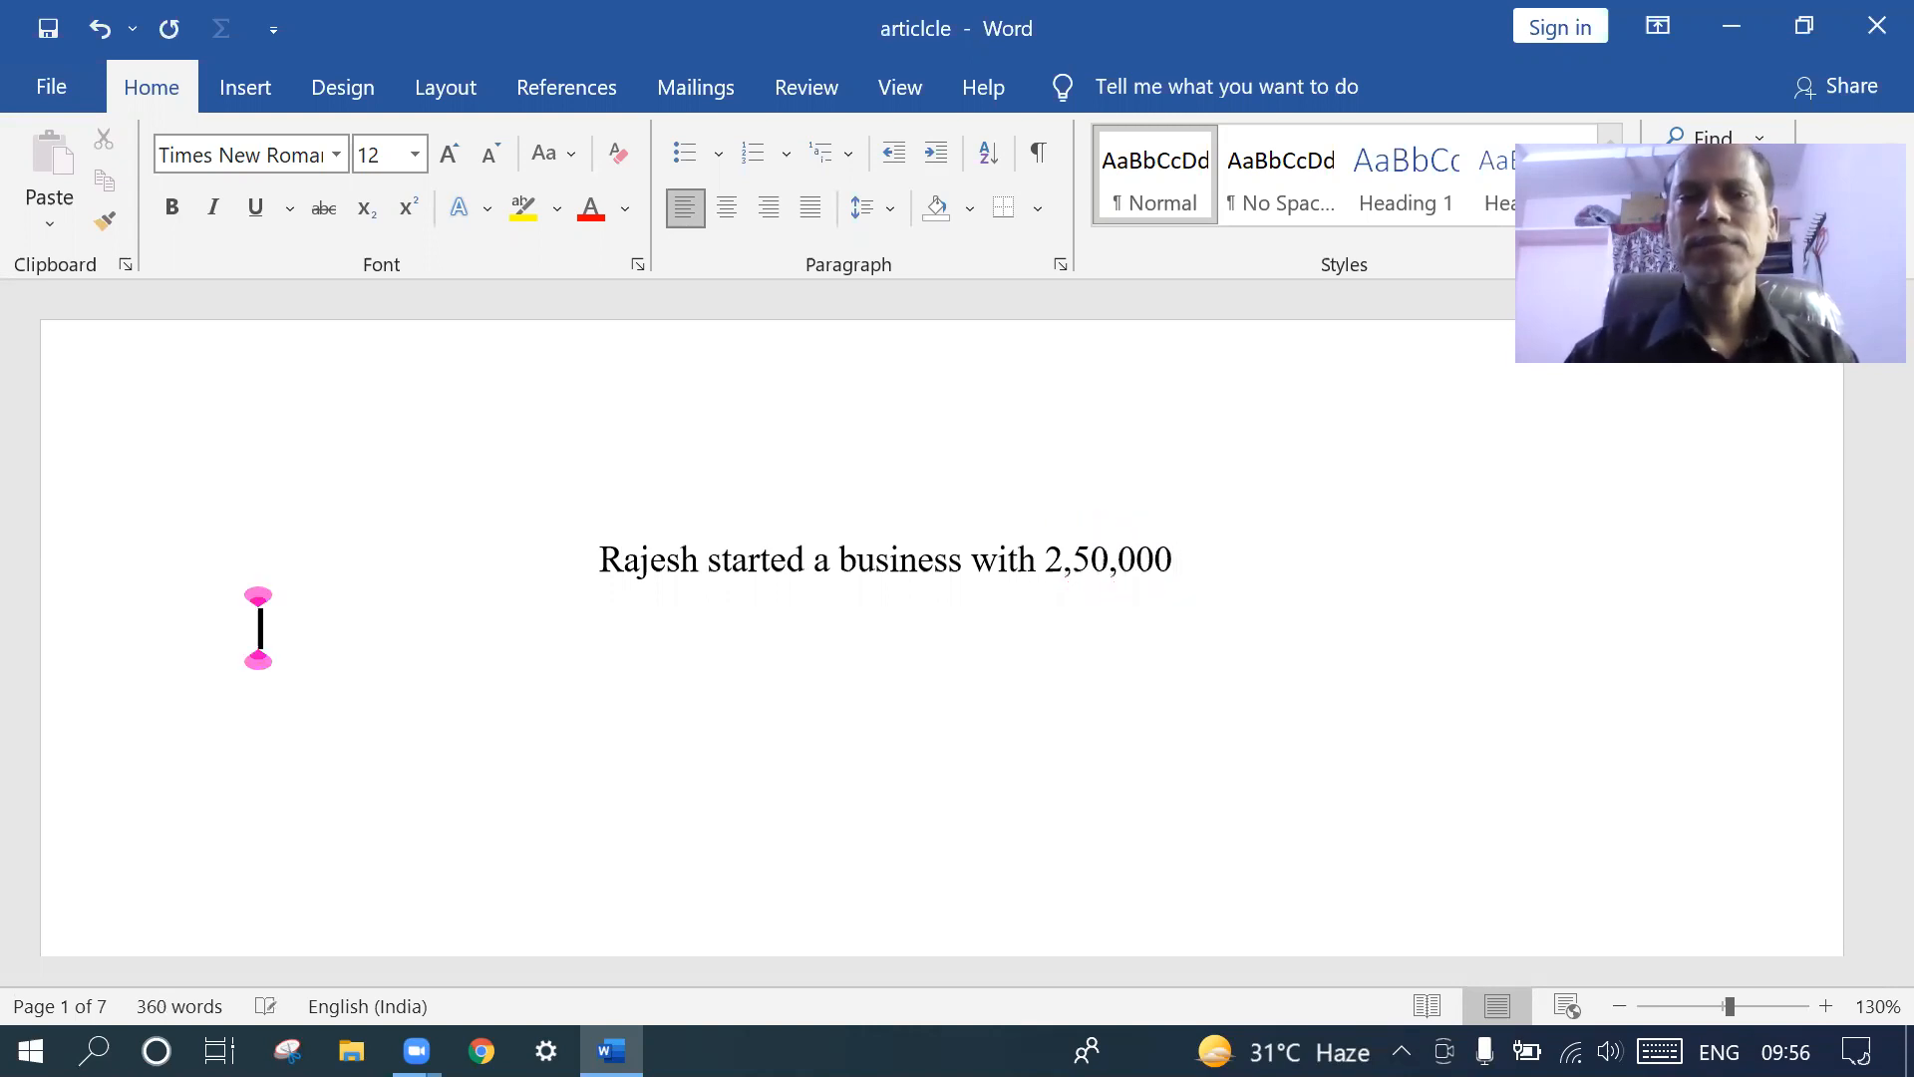
# - Left-align the opening line and remove its indent so it starts at the page margin
pyautogui.click(601, 558)
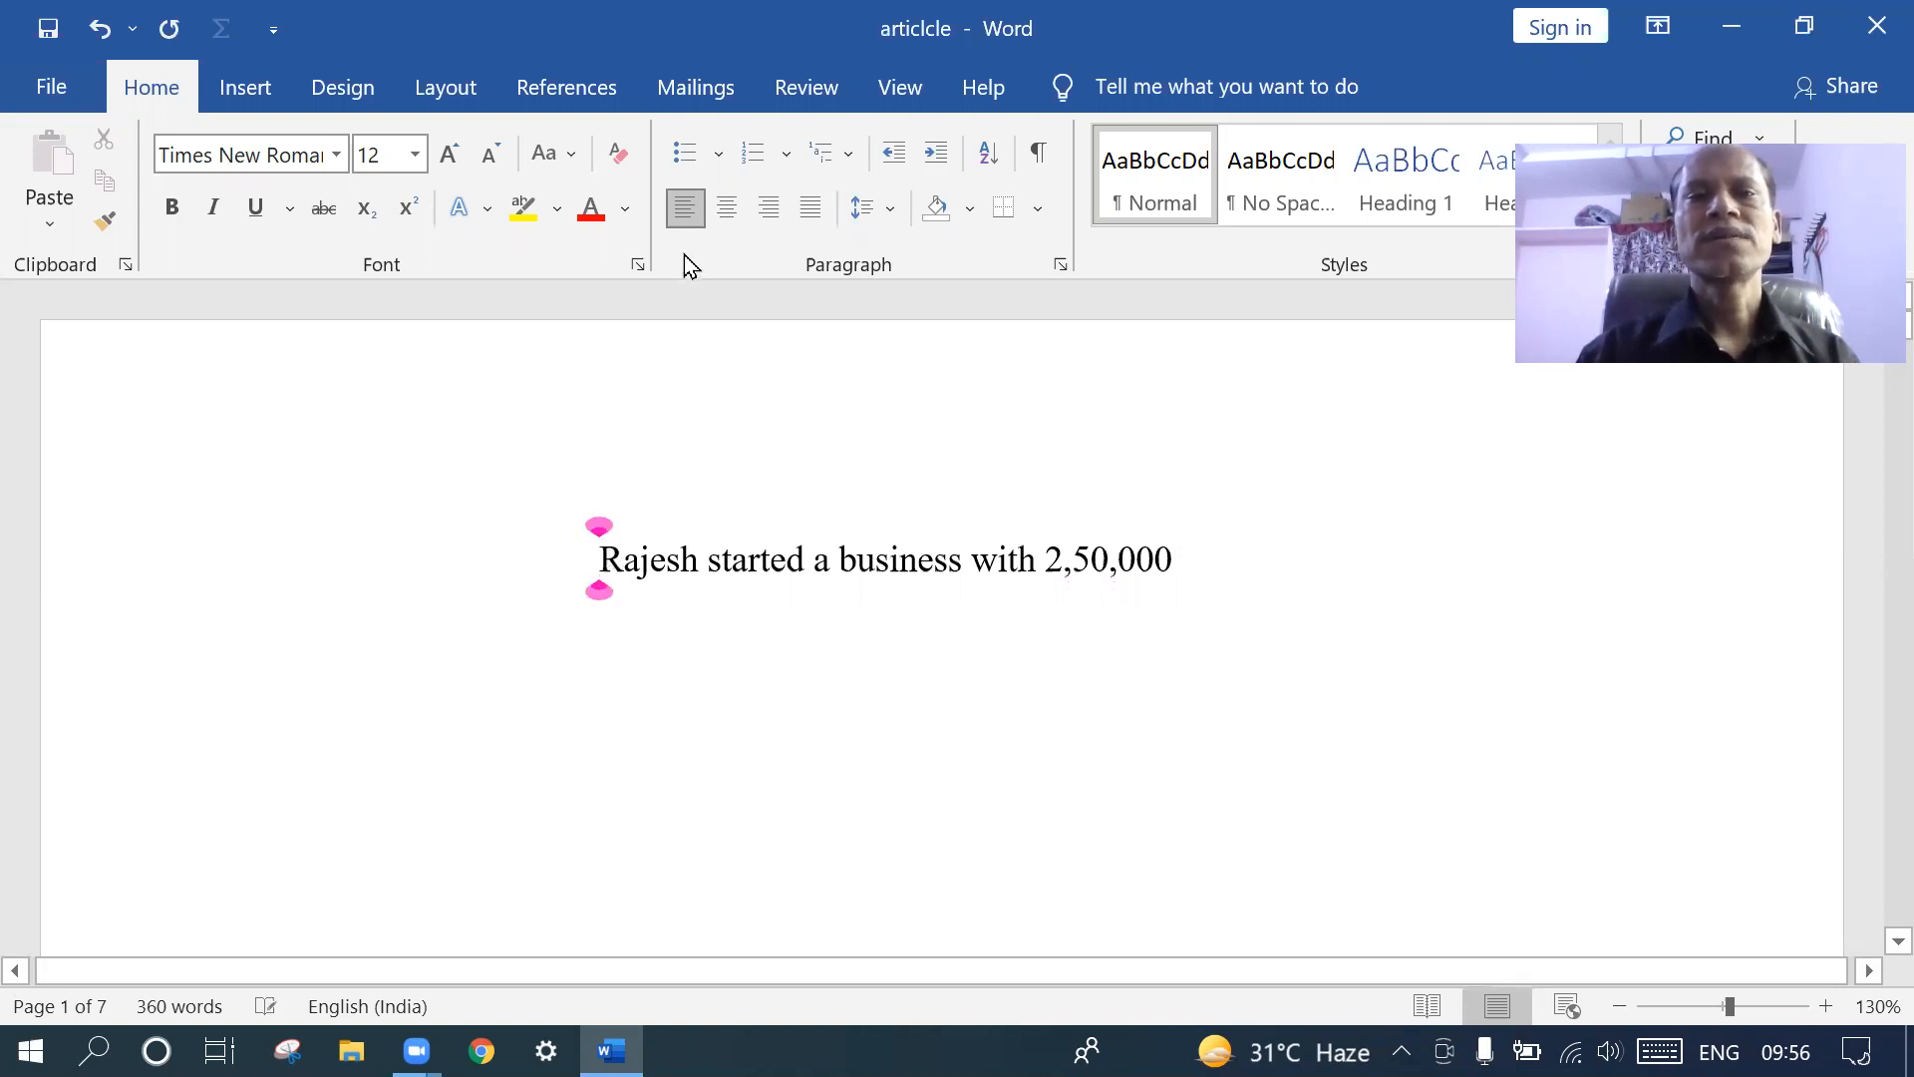
pyautogui.hotkey('ctrl', 'j')
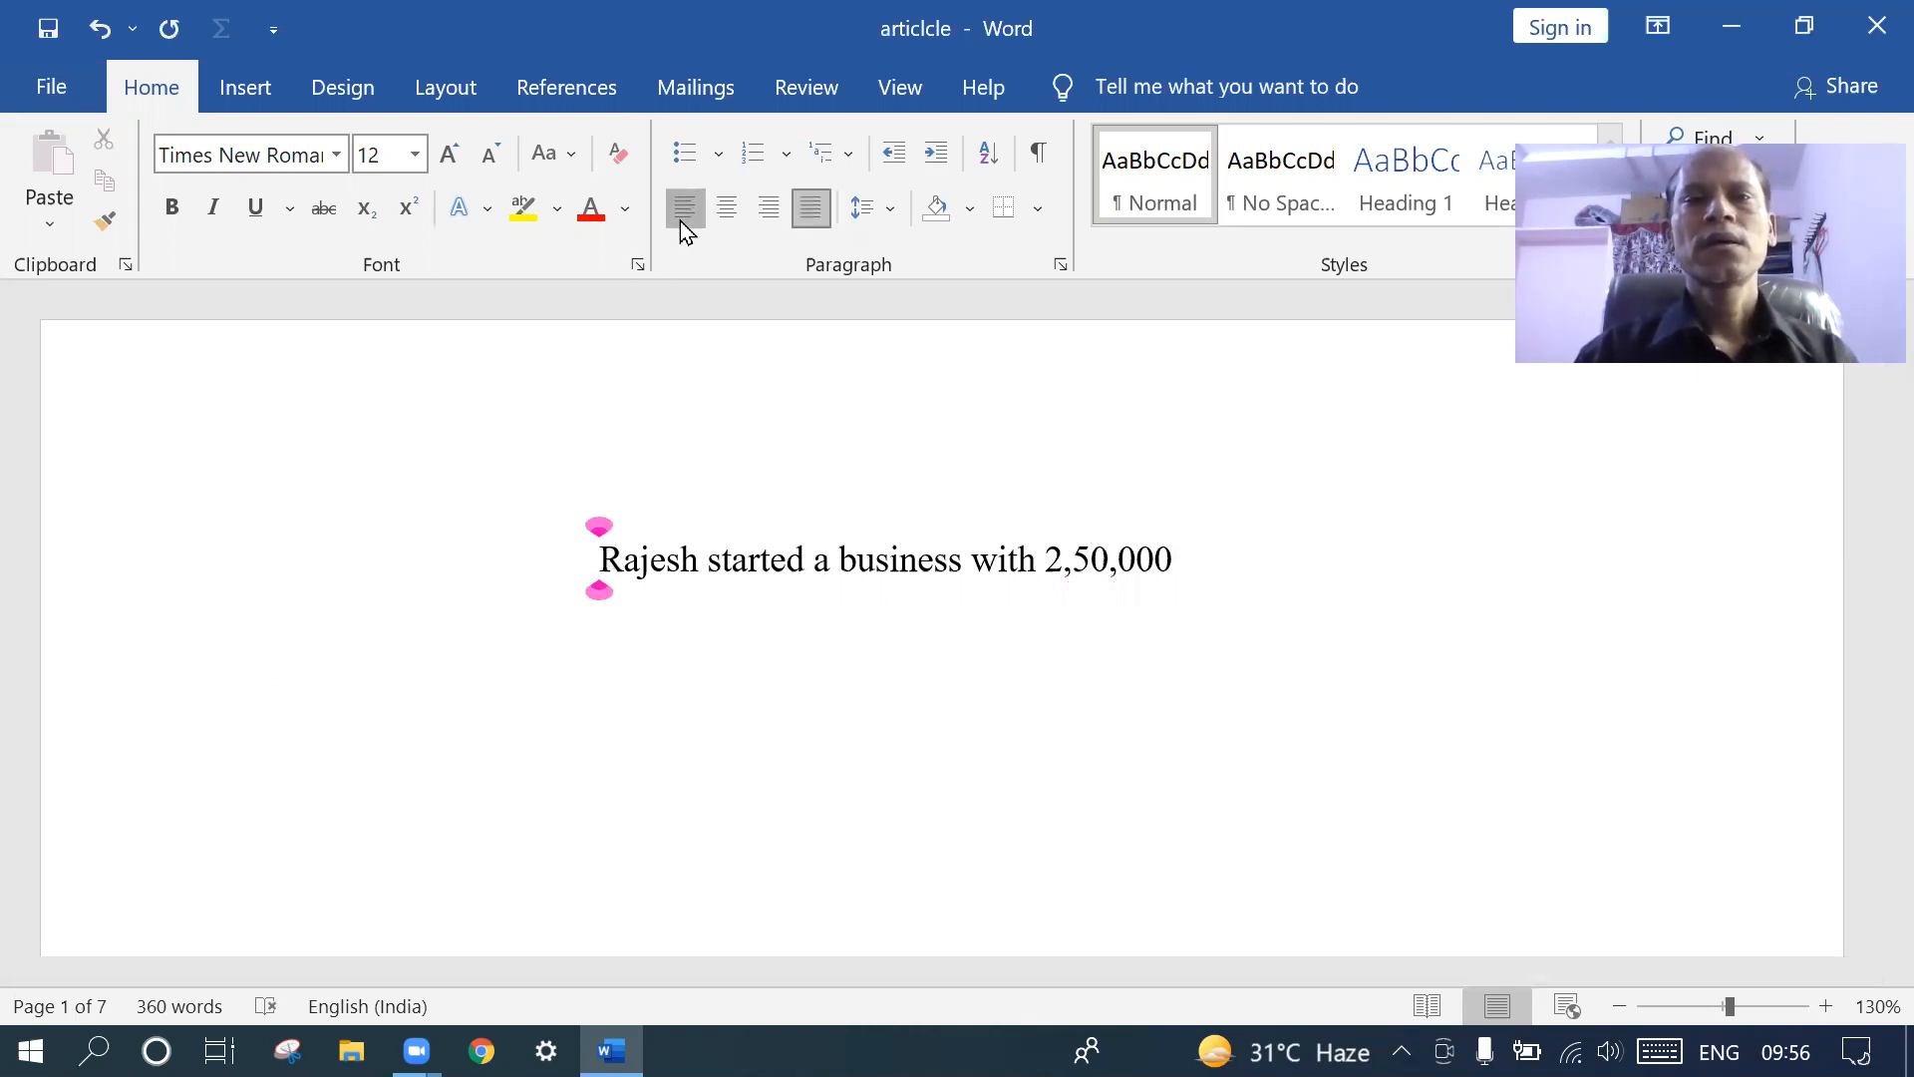
pyautogui.click(679, 219)
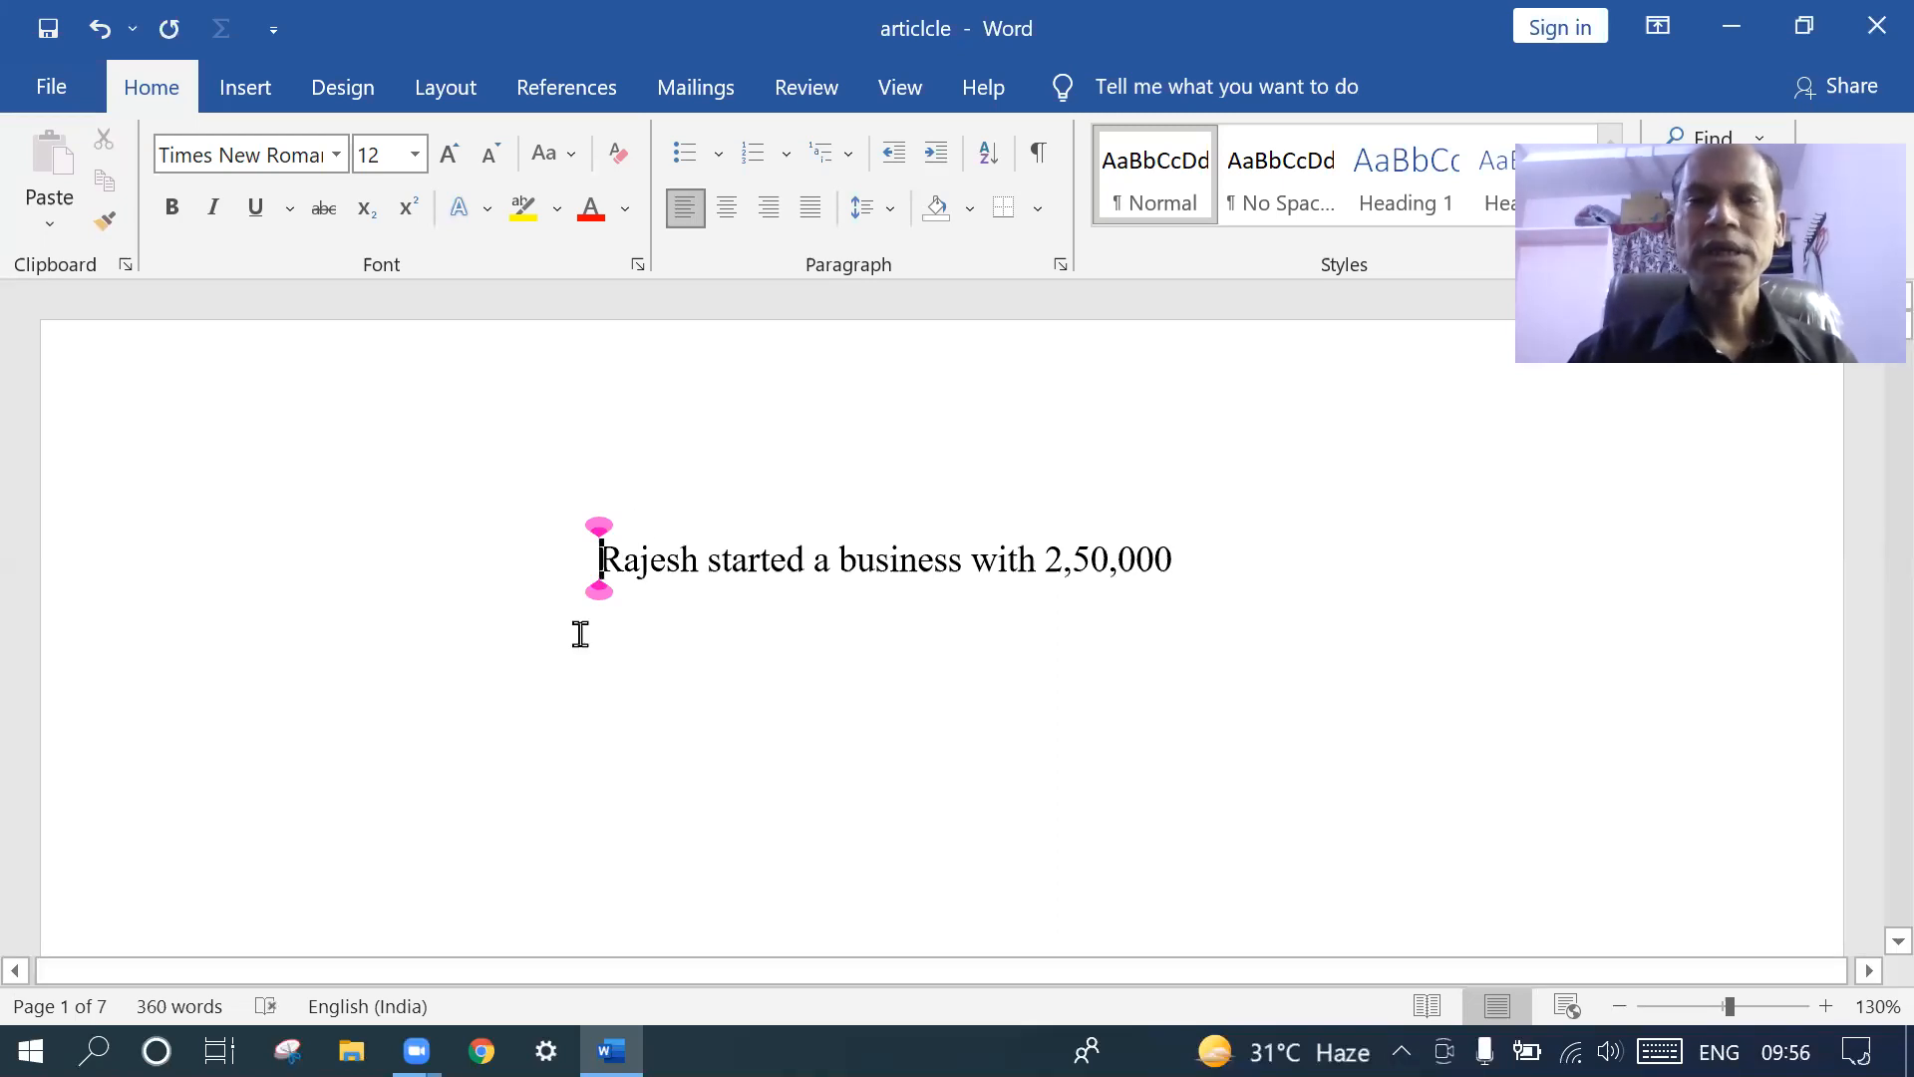
pyautogui.press('BackSpace')
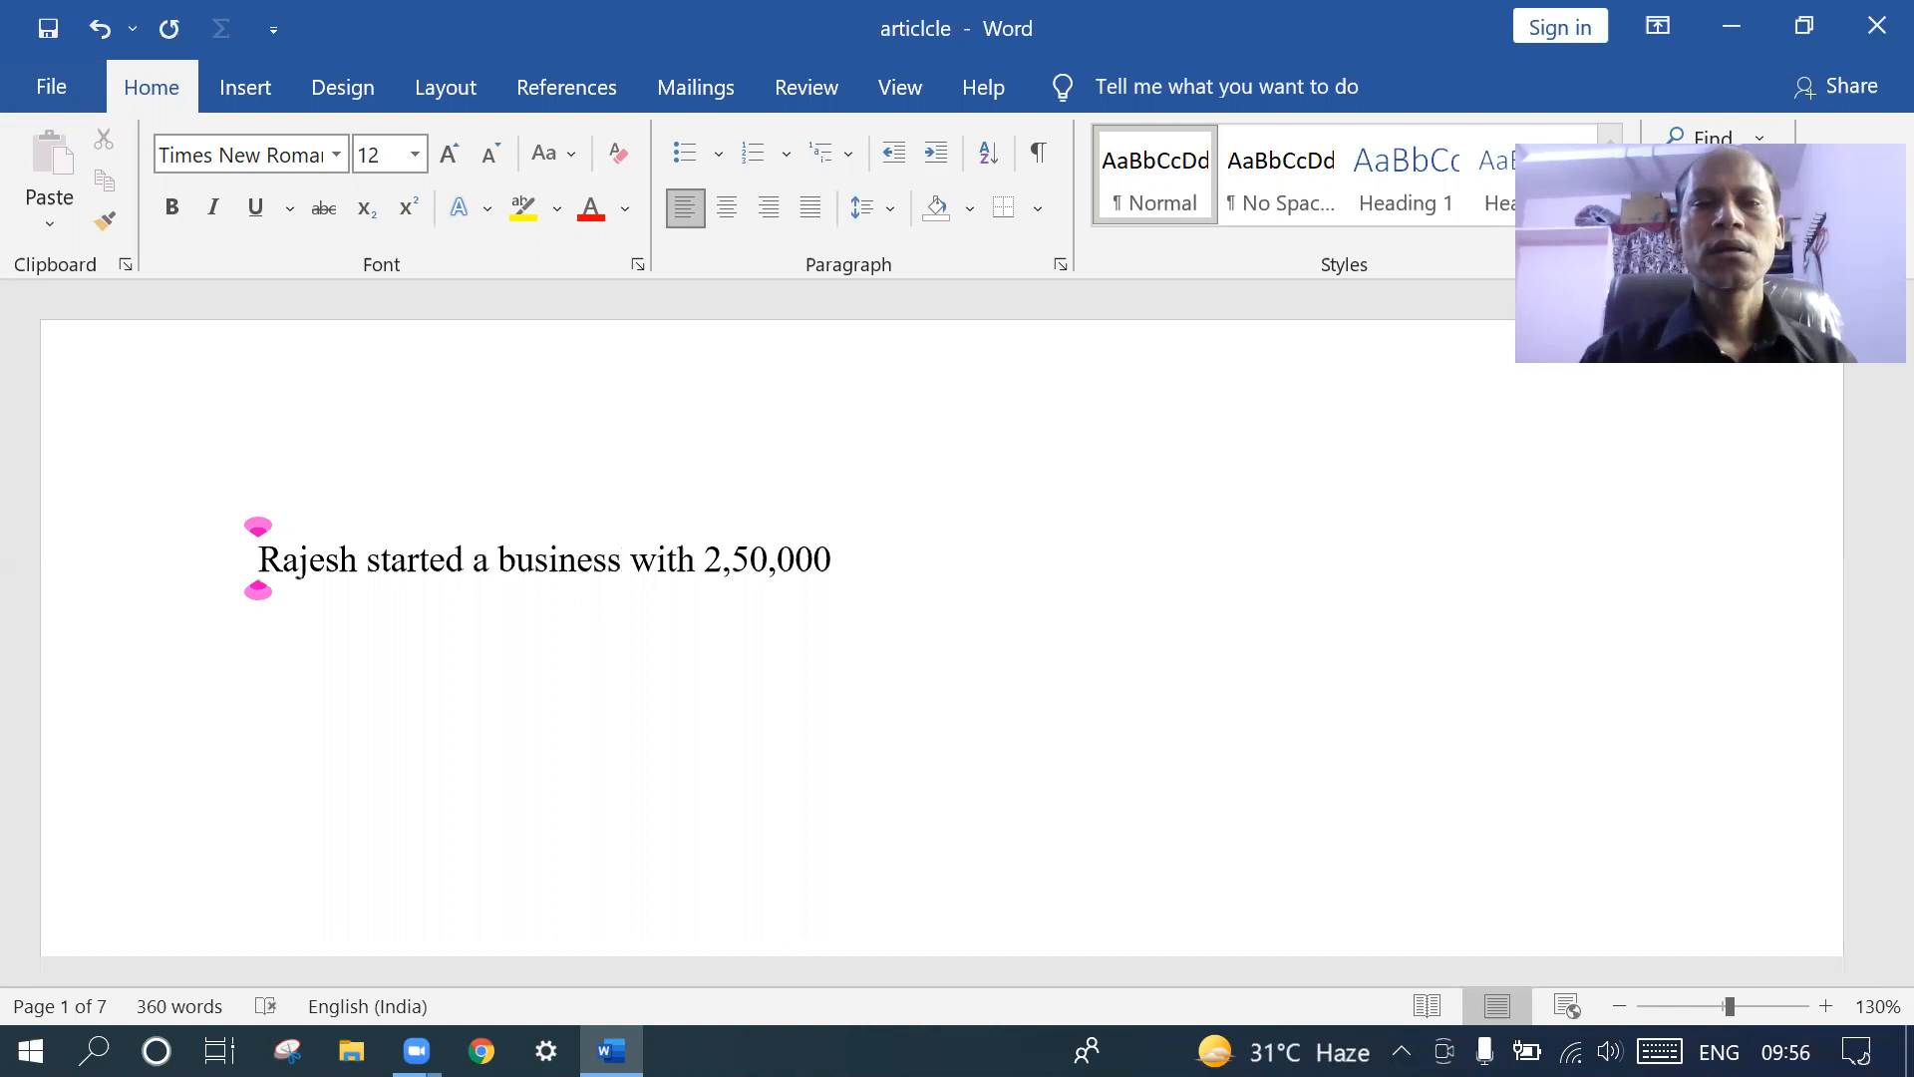
pyautogui.click(835, 554)
# - Add three lines below the opening sentence: 'Paid salaries', 'paid wages' and 'intrest received'
pyautogui.press('Return')
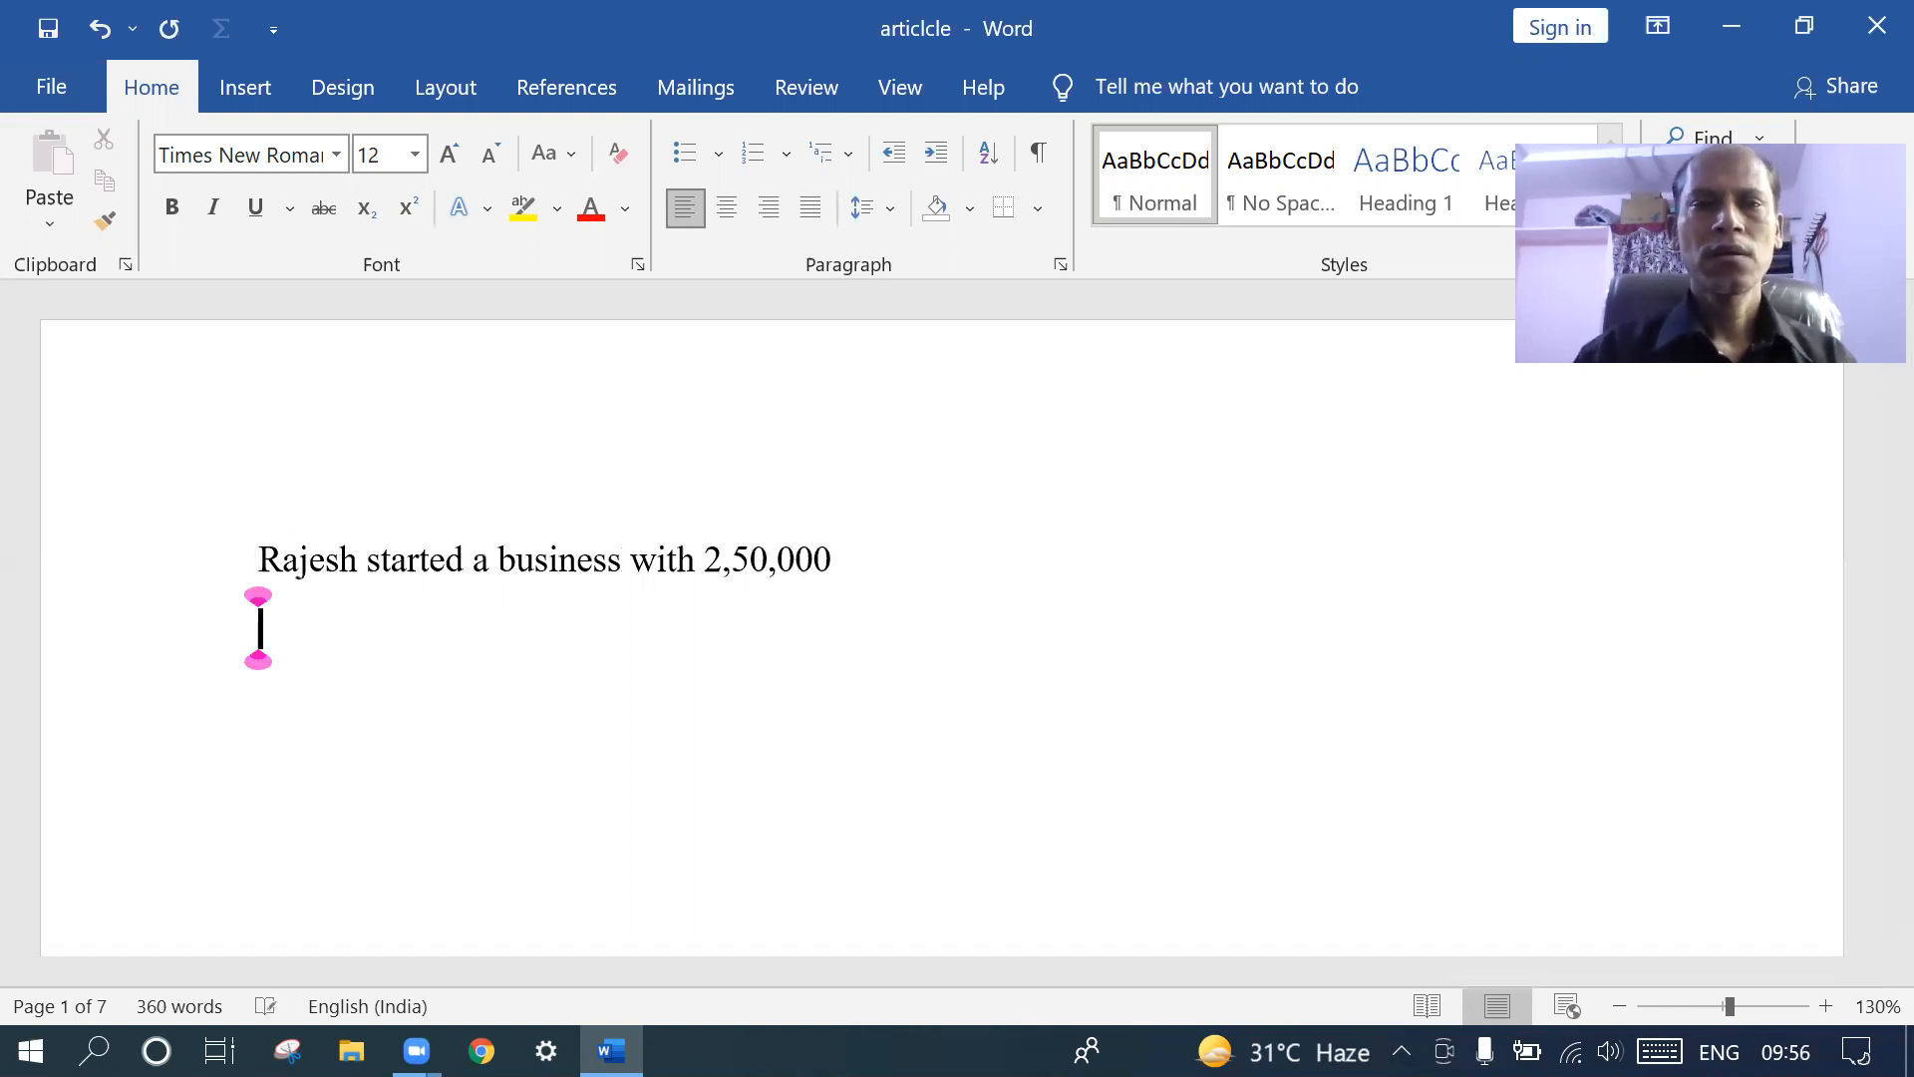
pyautogui.write('P')
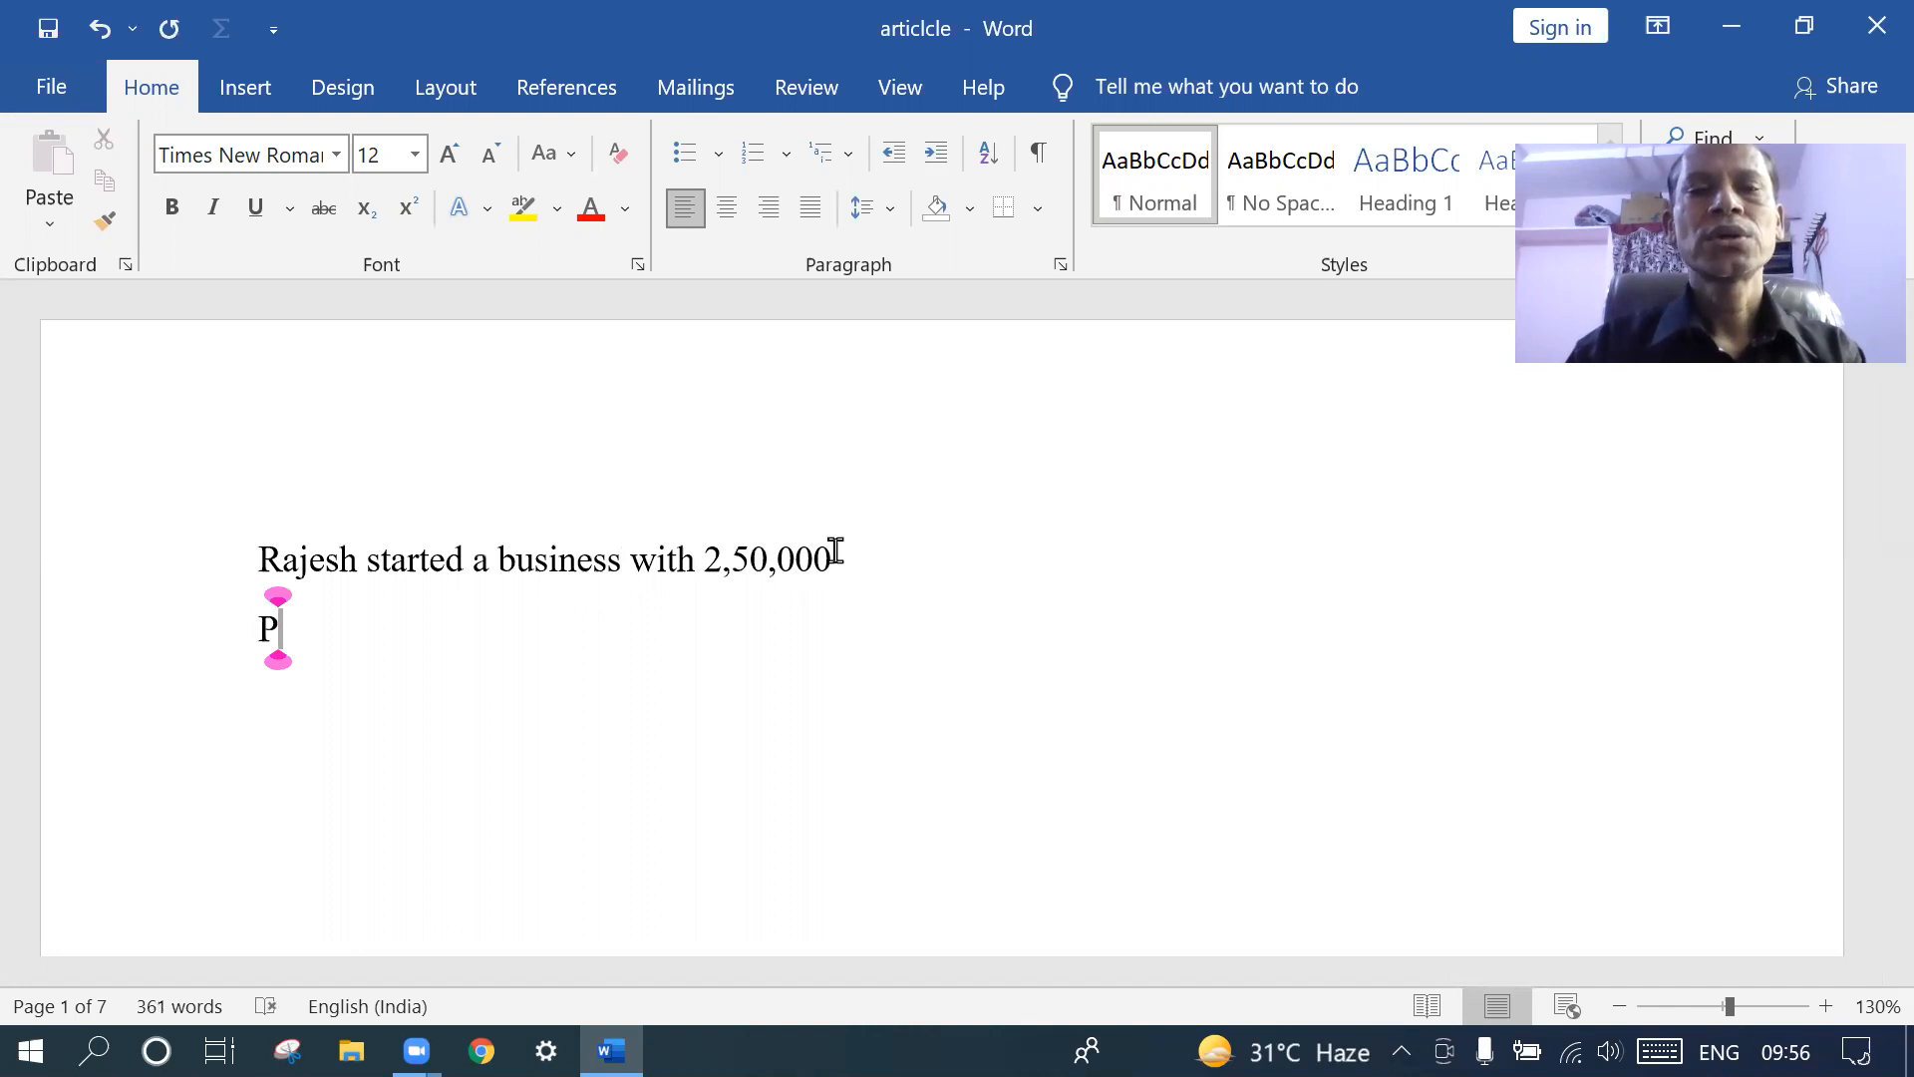
pyautogui.write('ai')
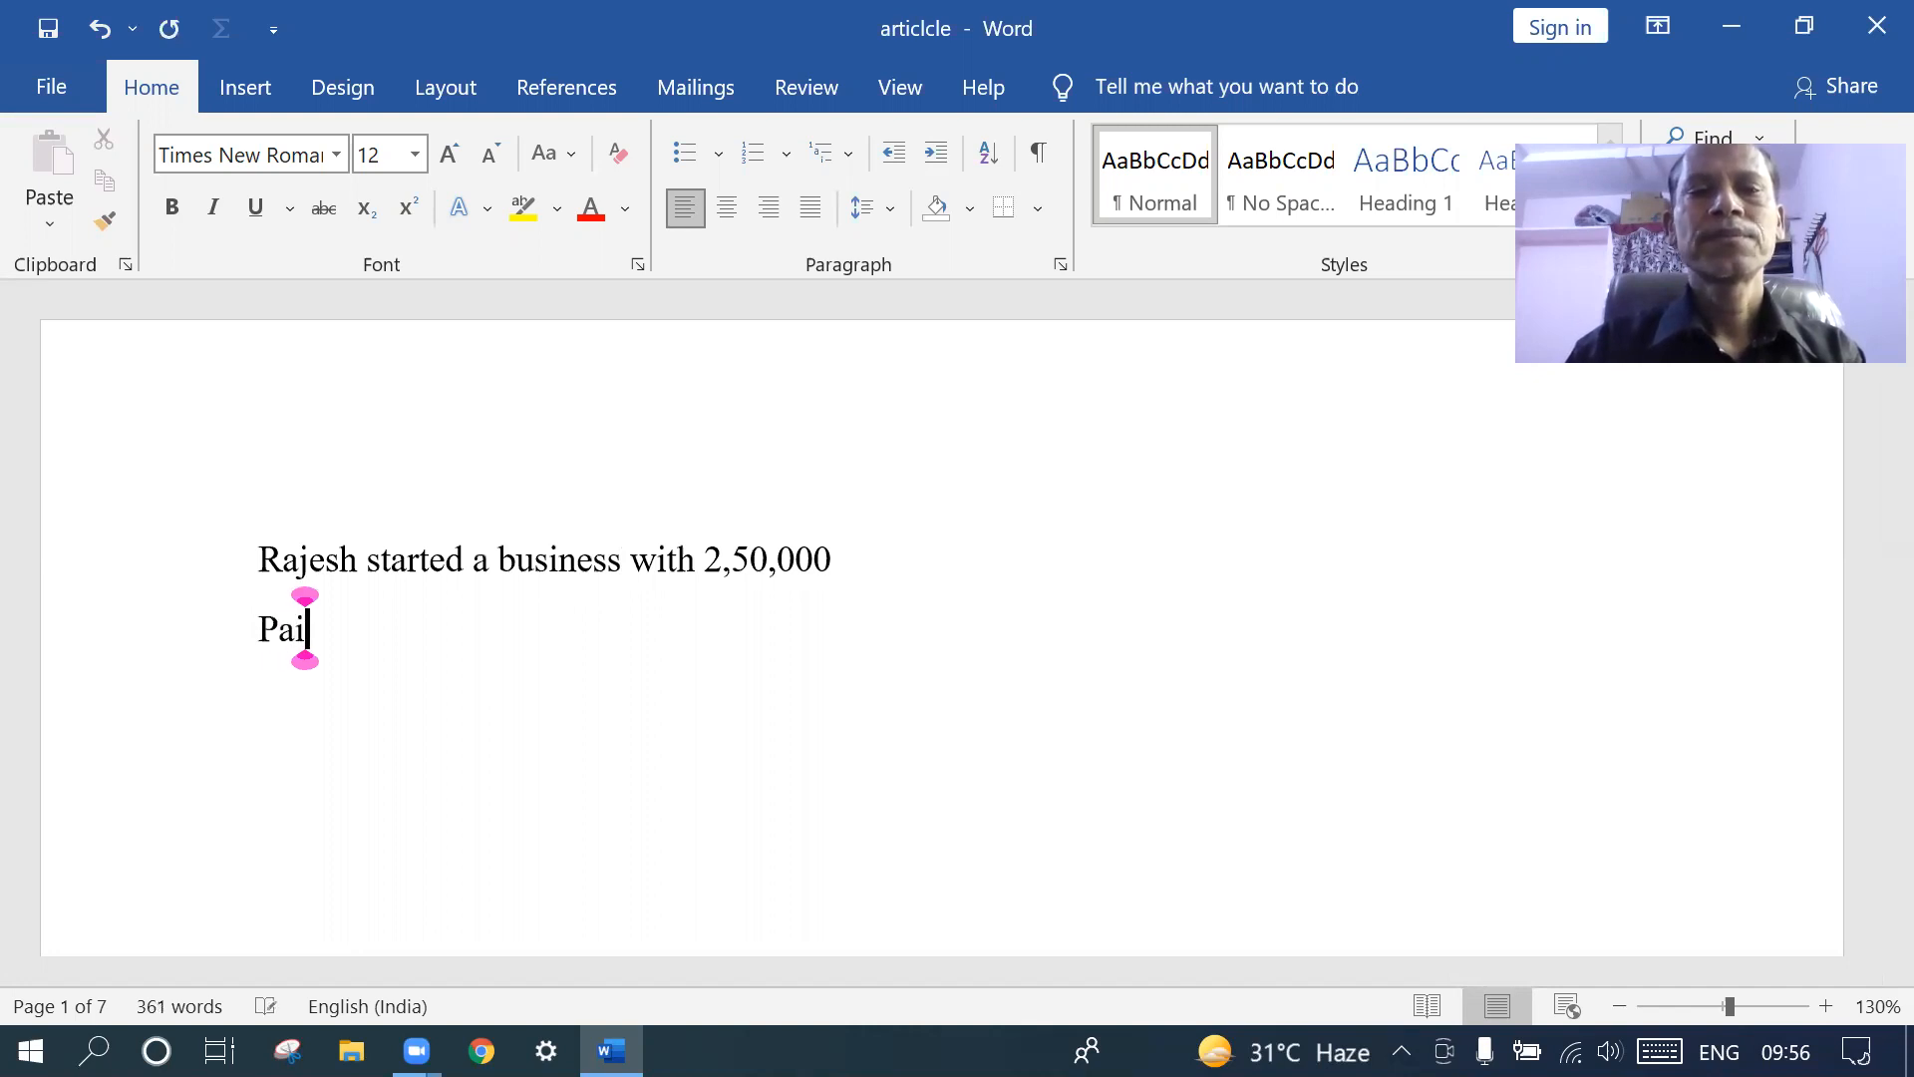
pyautogui.write('d sal')
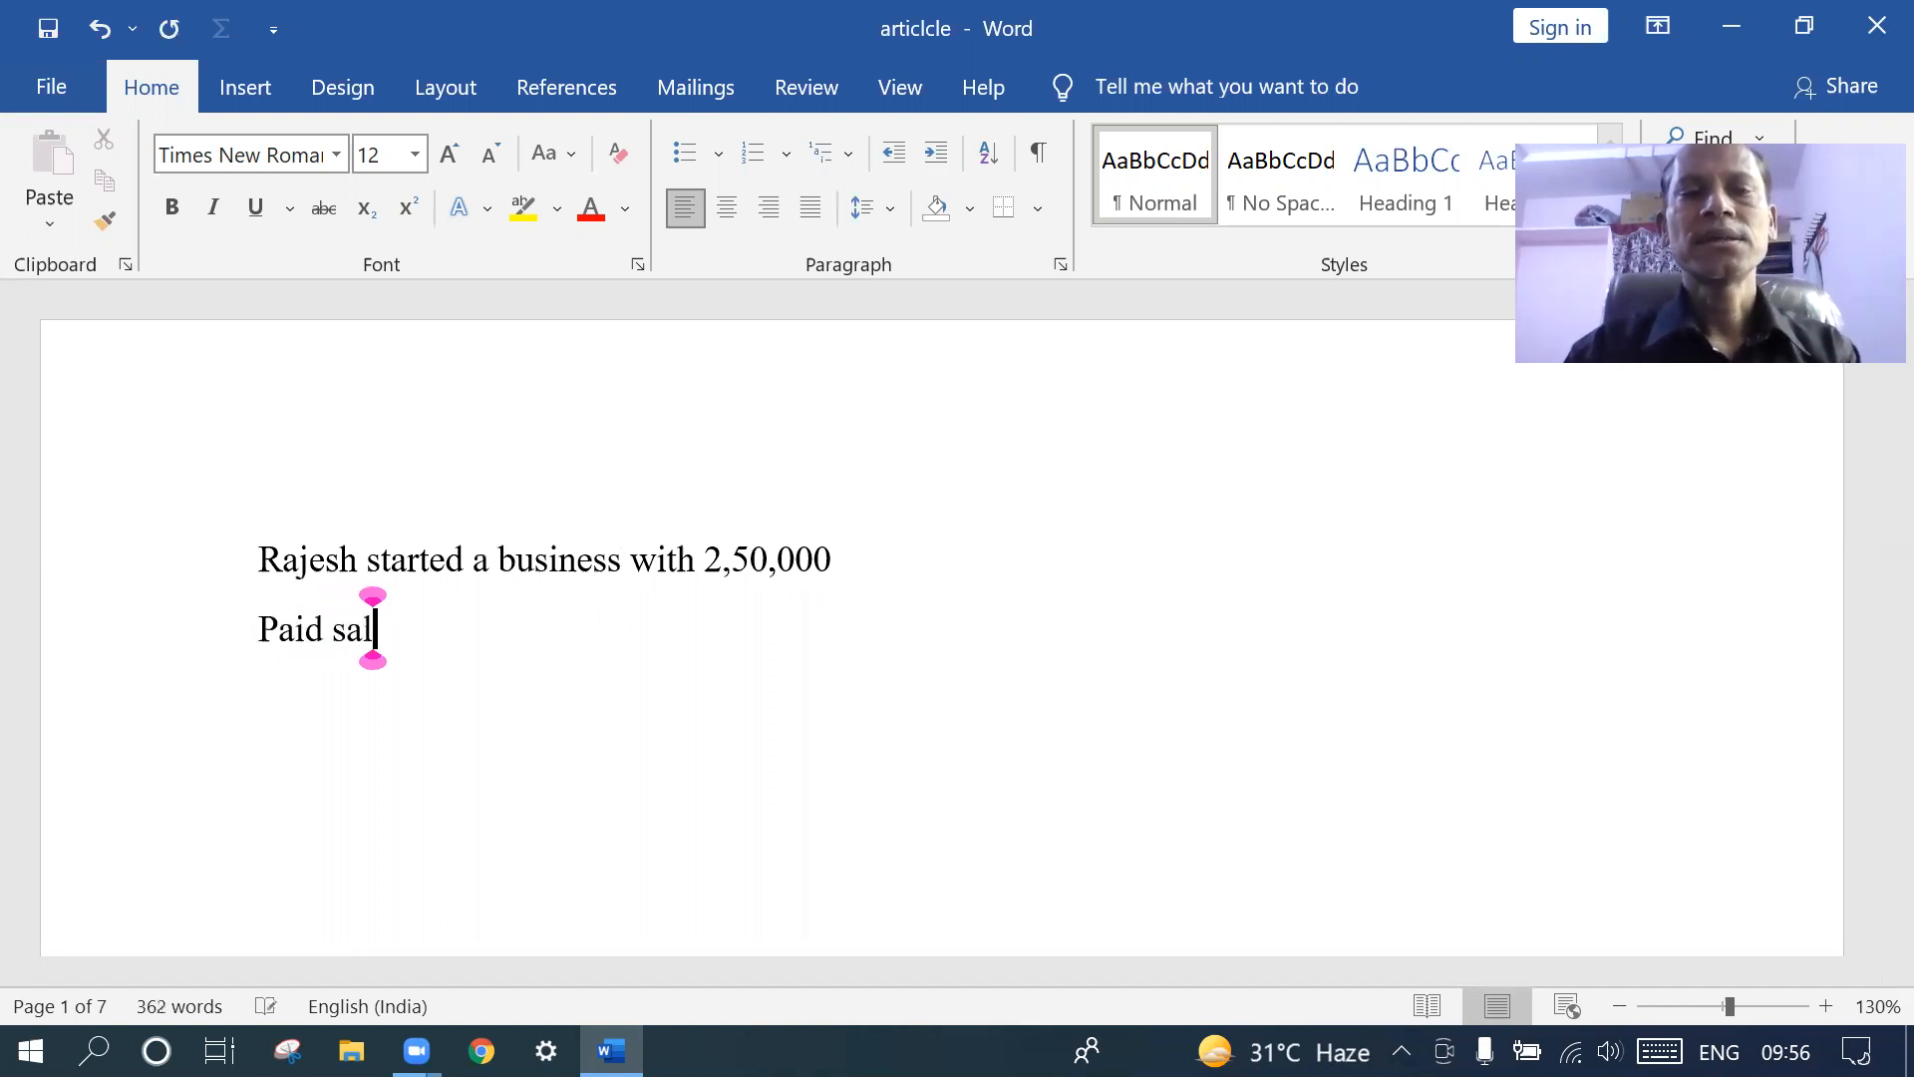
pyautogui.write('aries')
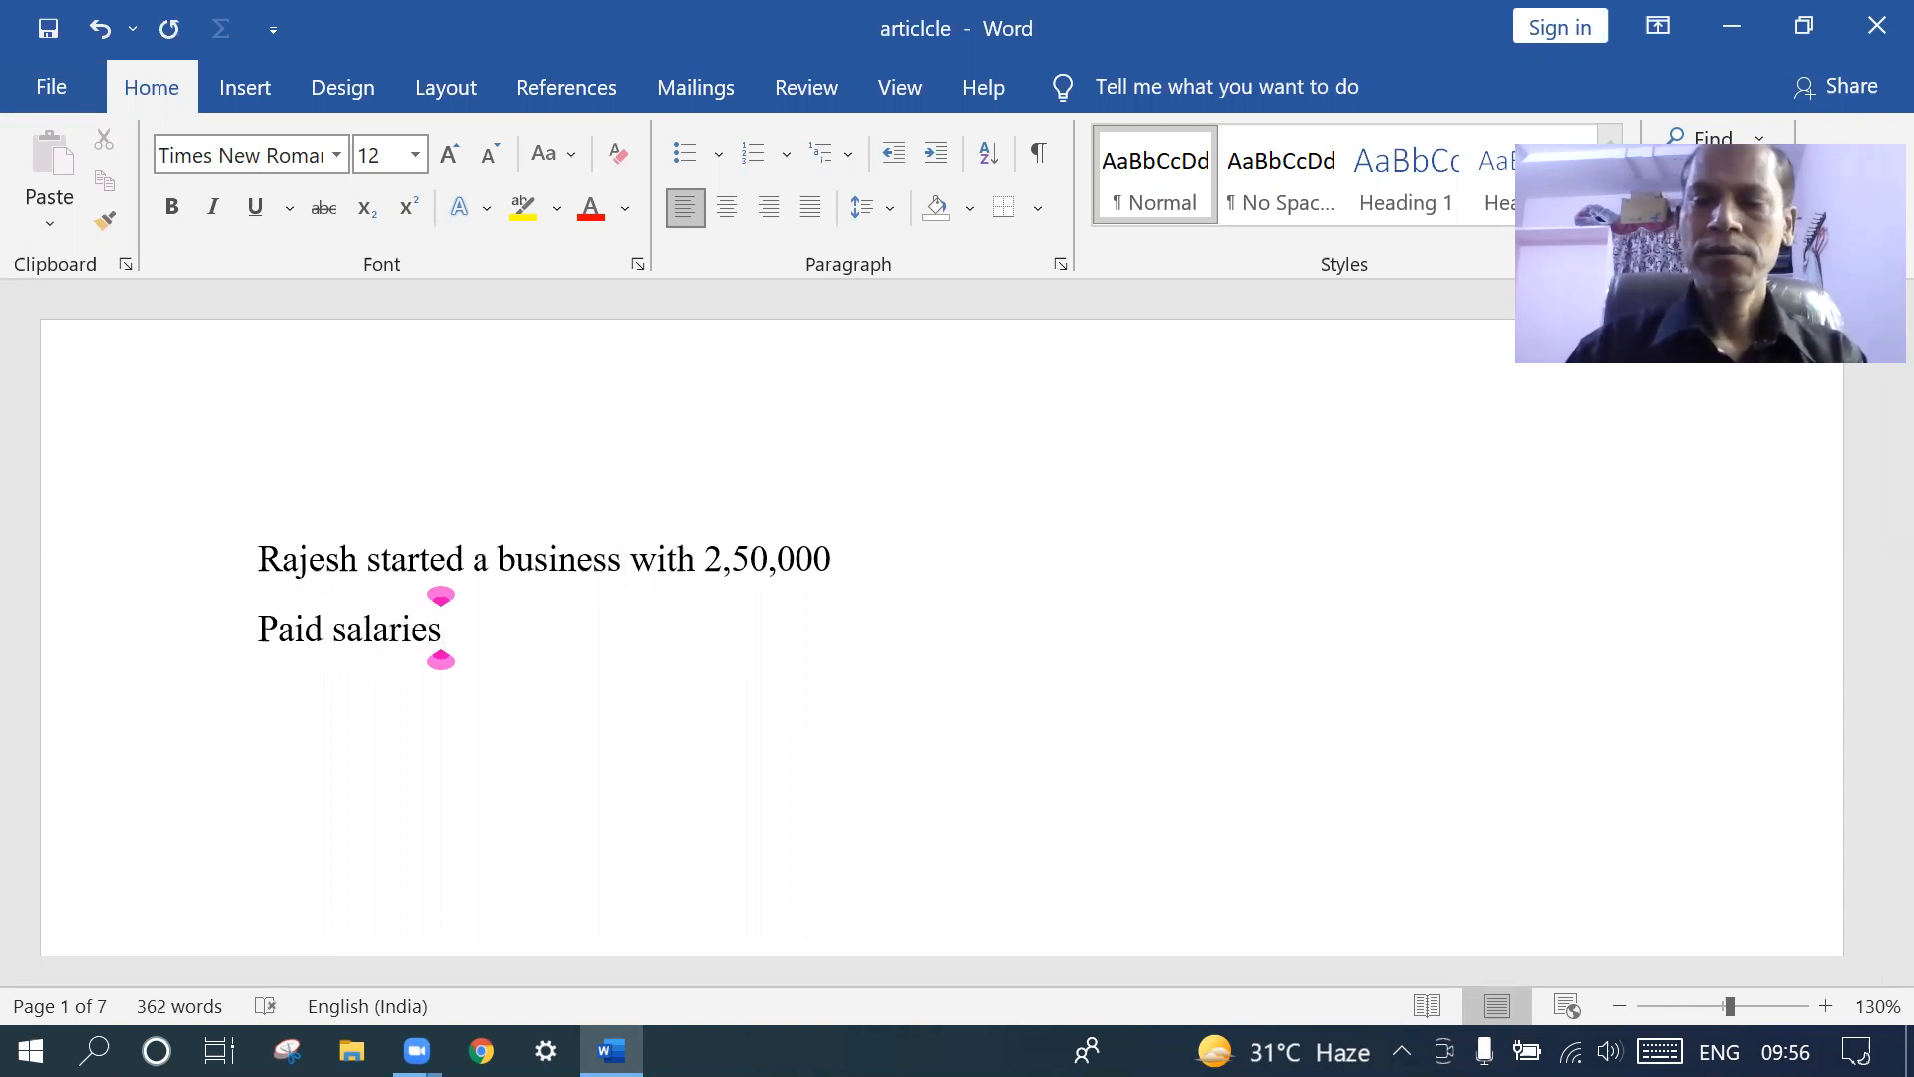
pyautogui.press('Return')
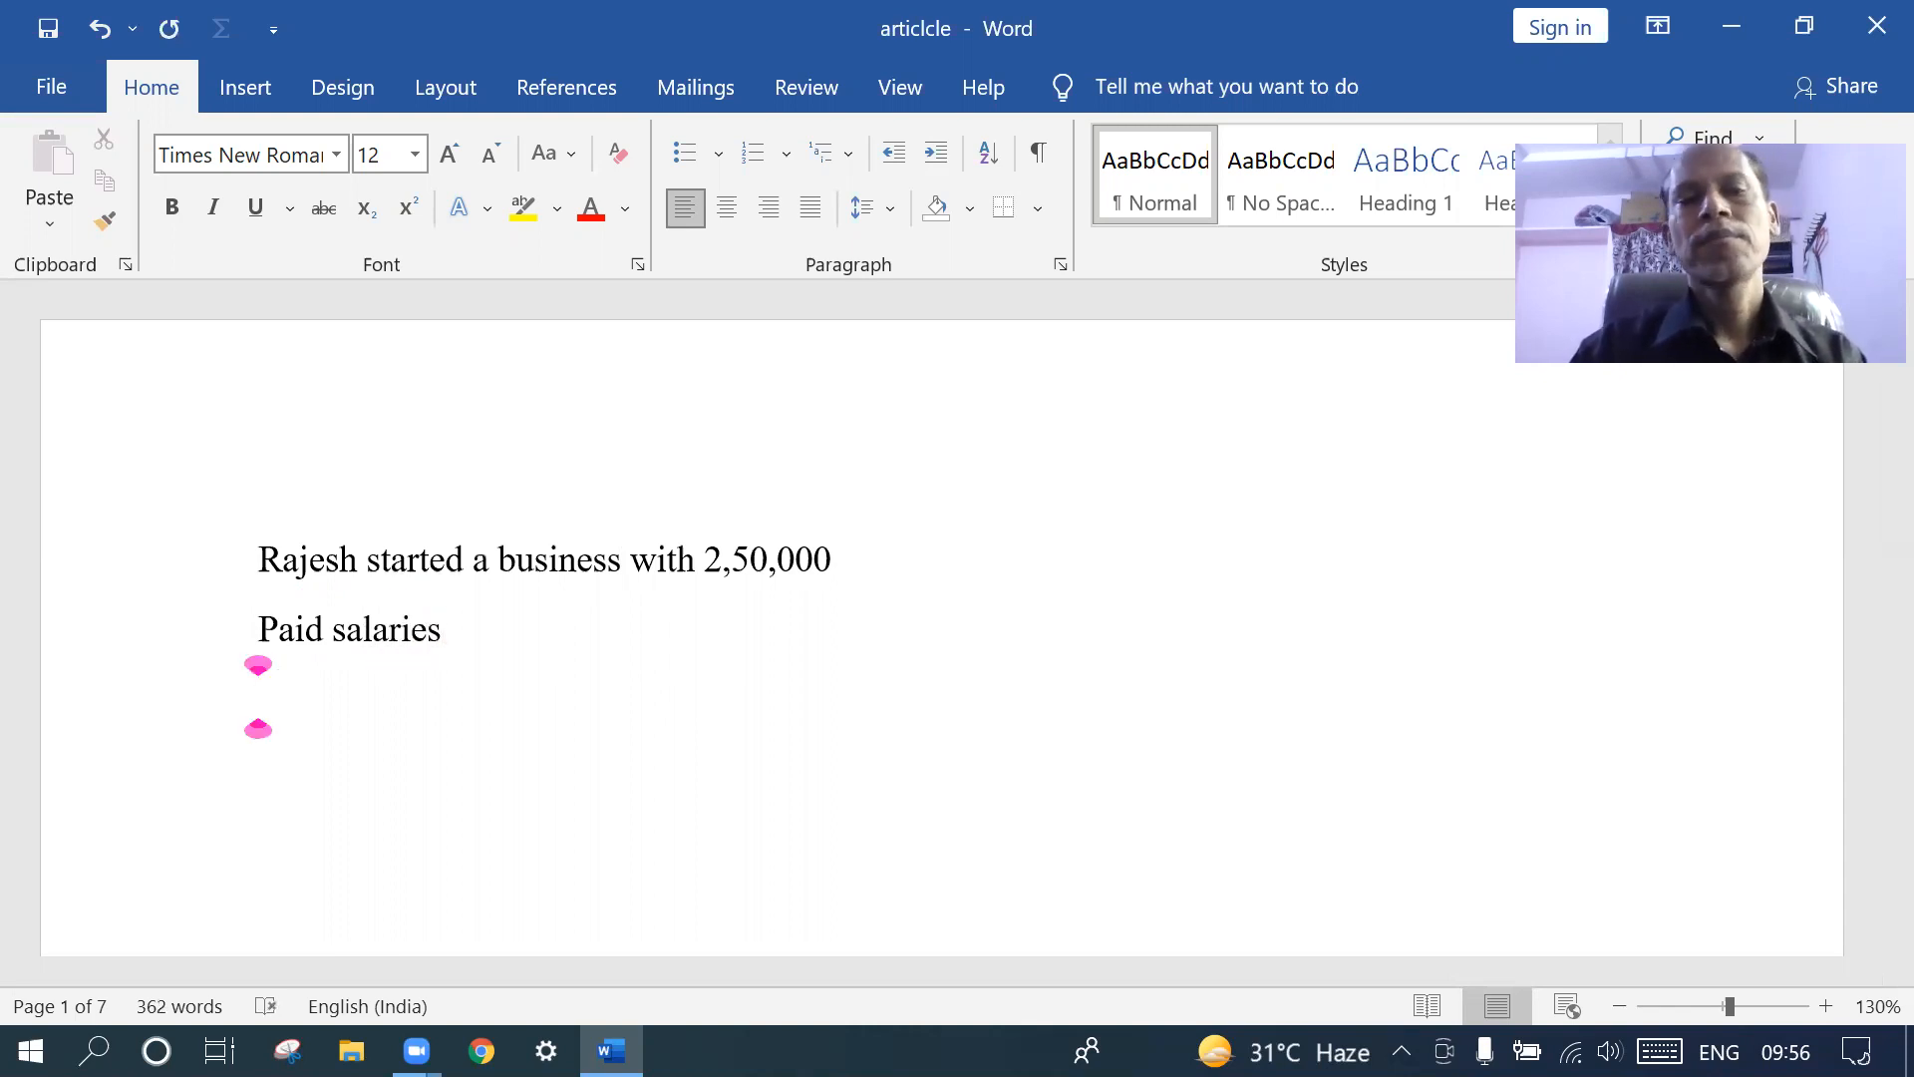
pyautogui.write('pa')
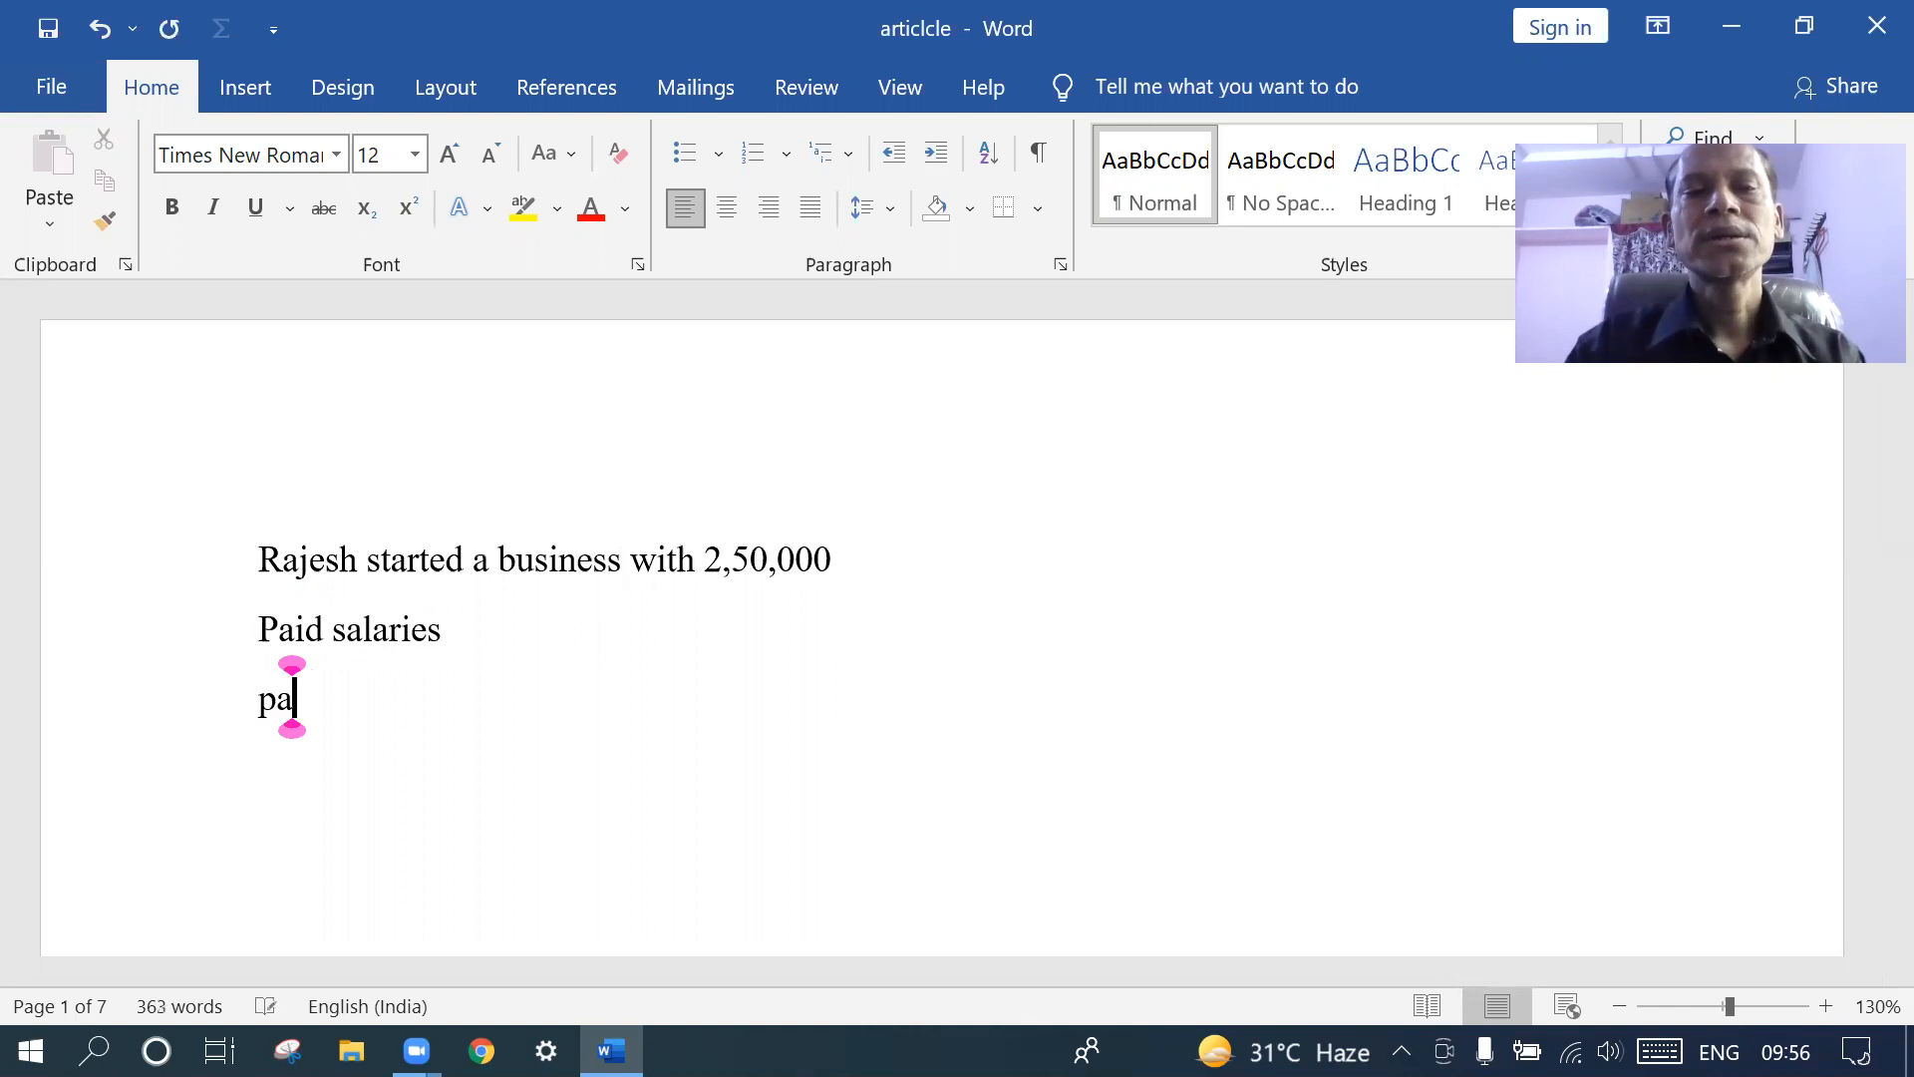
pyautogui.write('id wa')
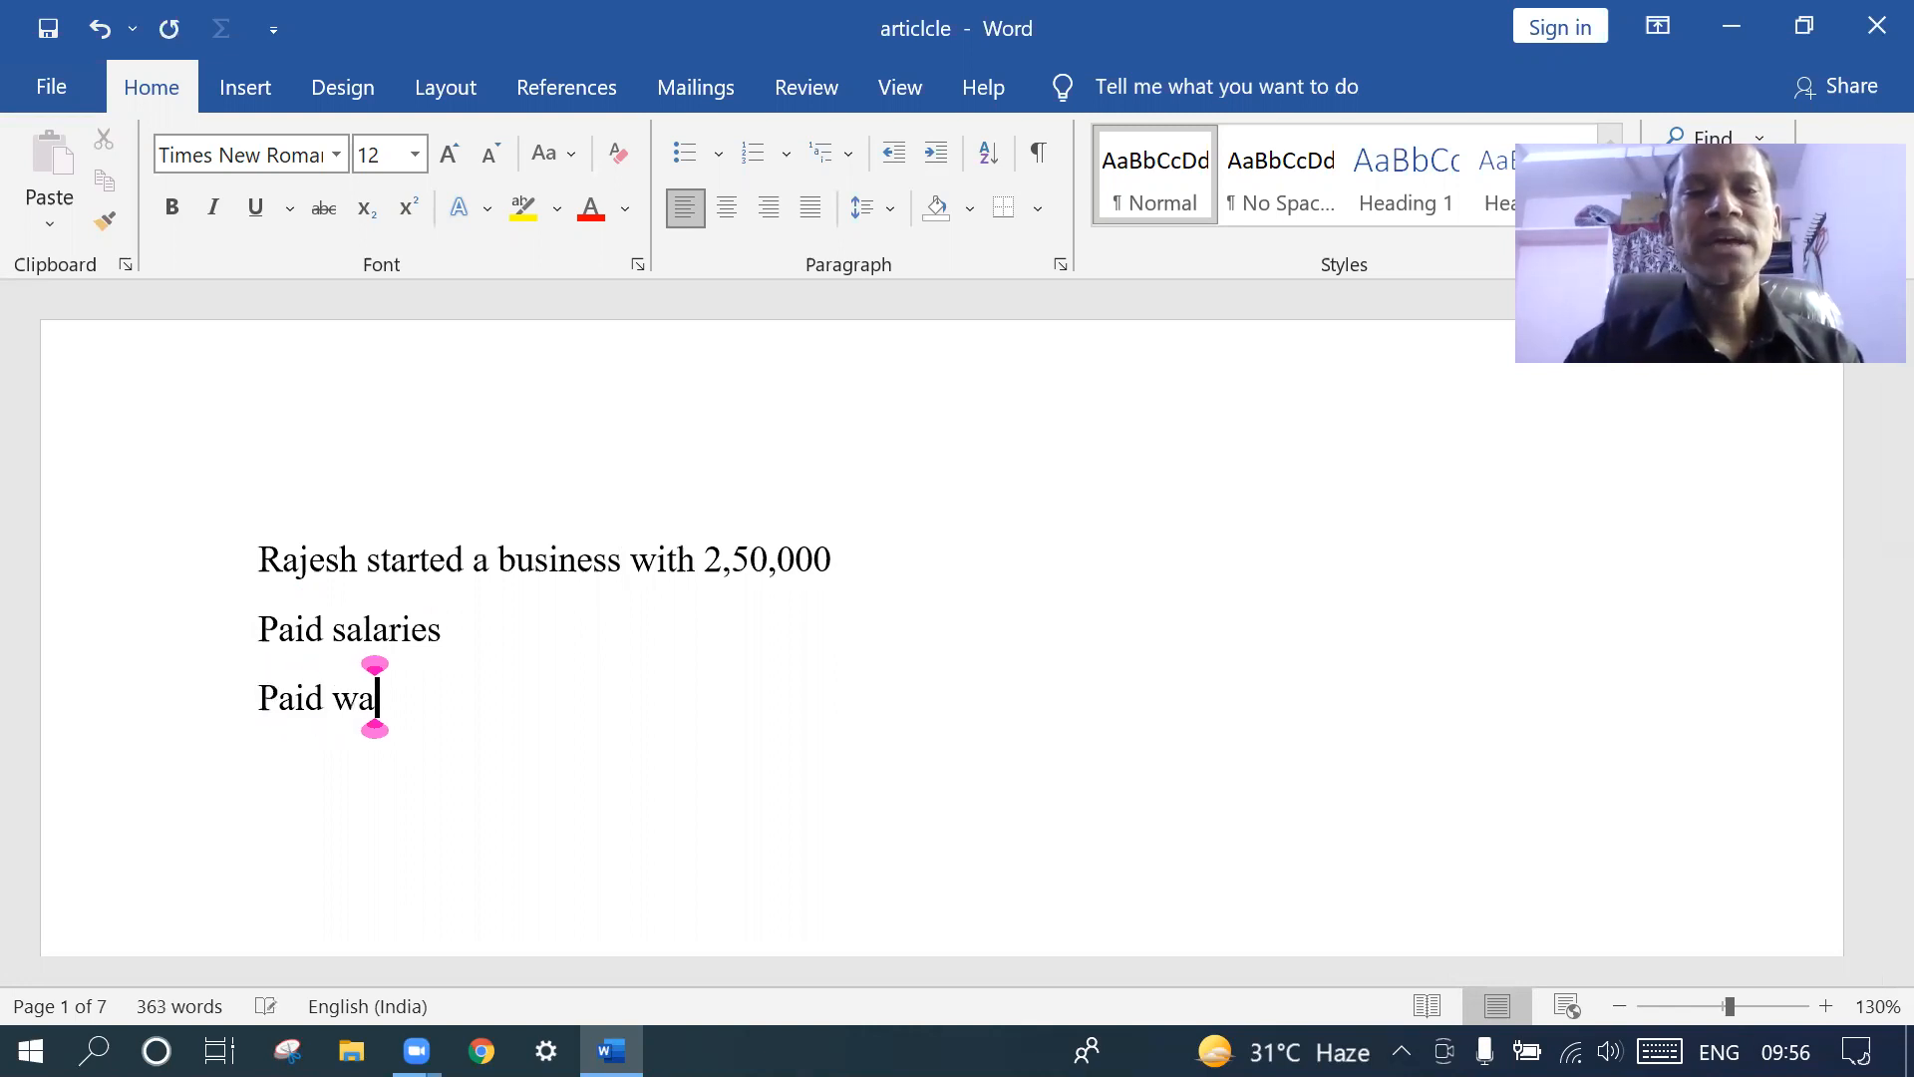
pyautogui.write('ges')
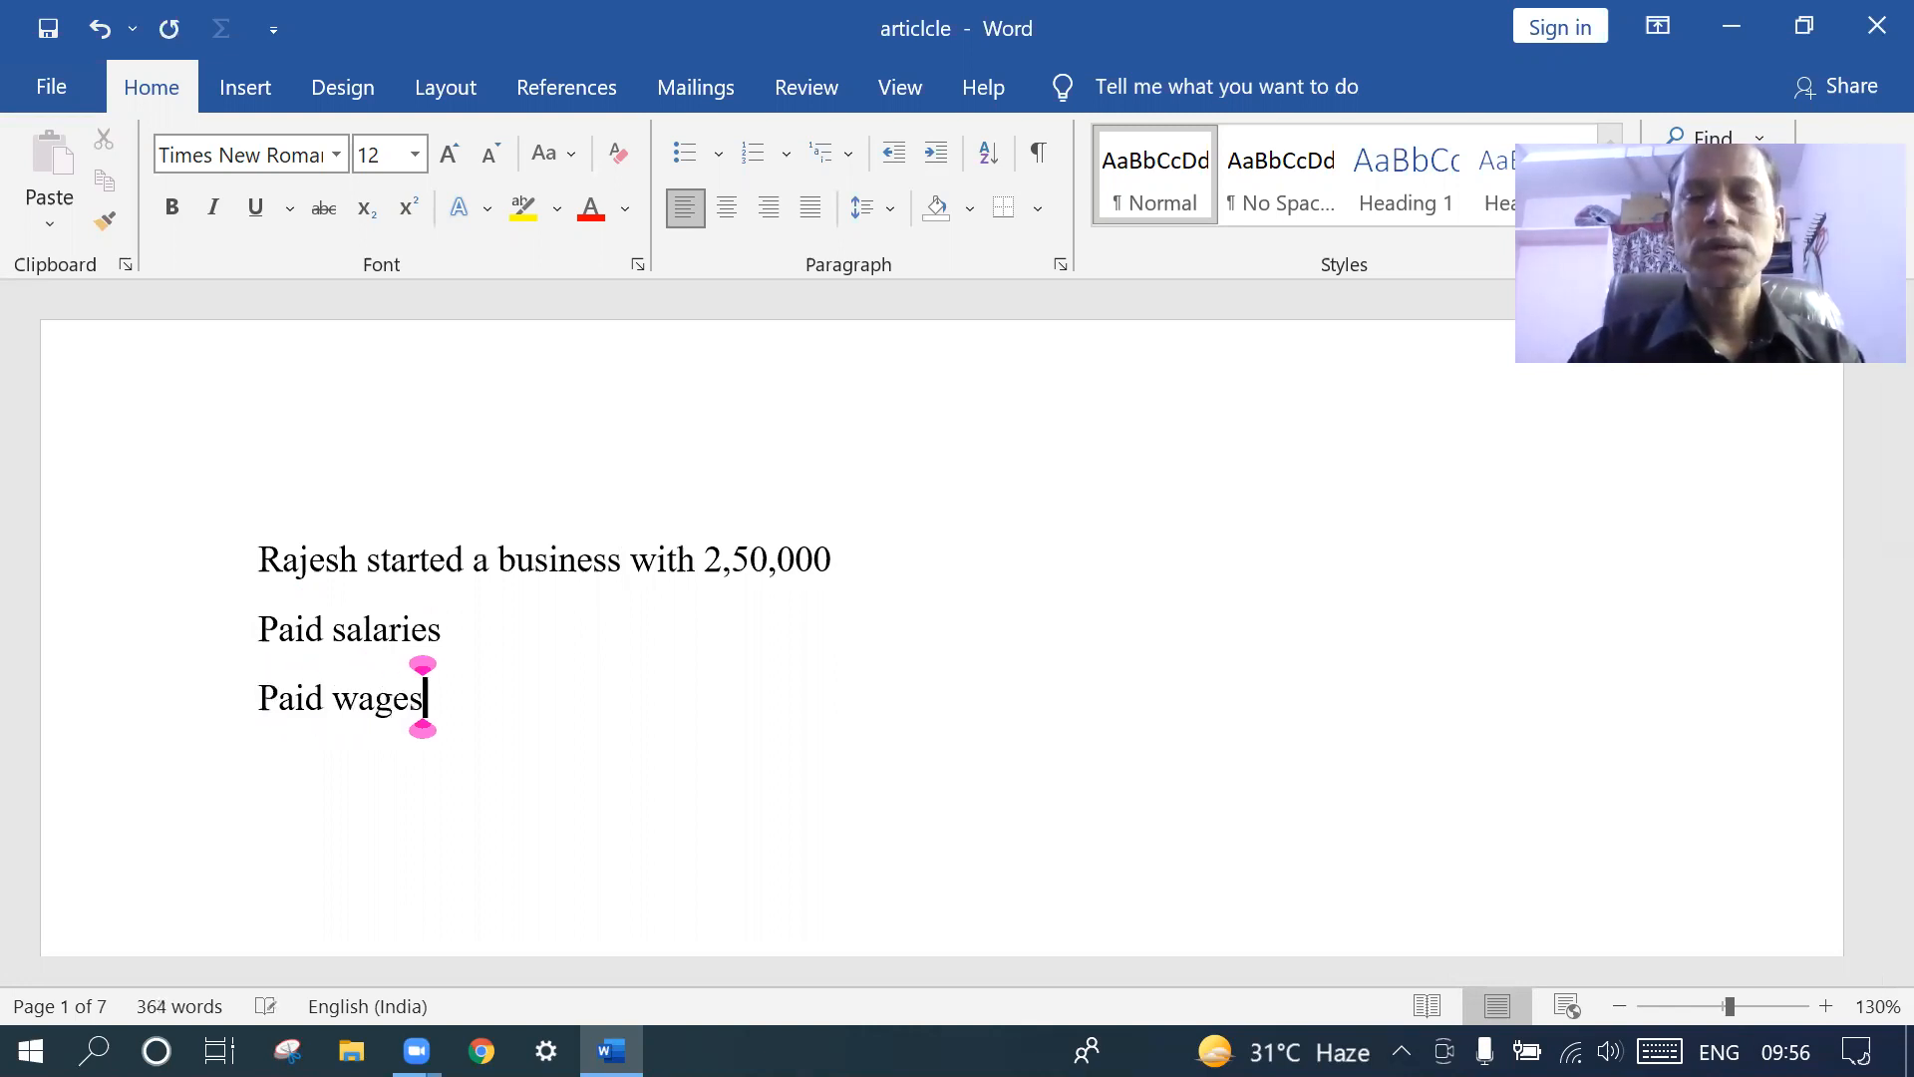
pyautogui.press('Return')
pyautogui.write('i')
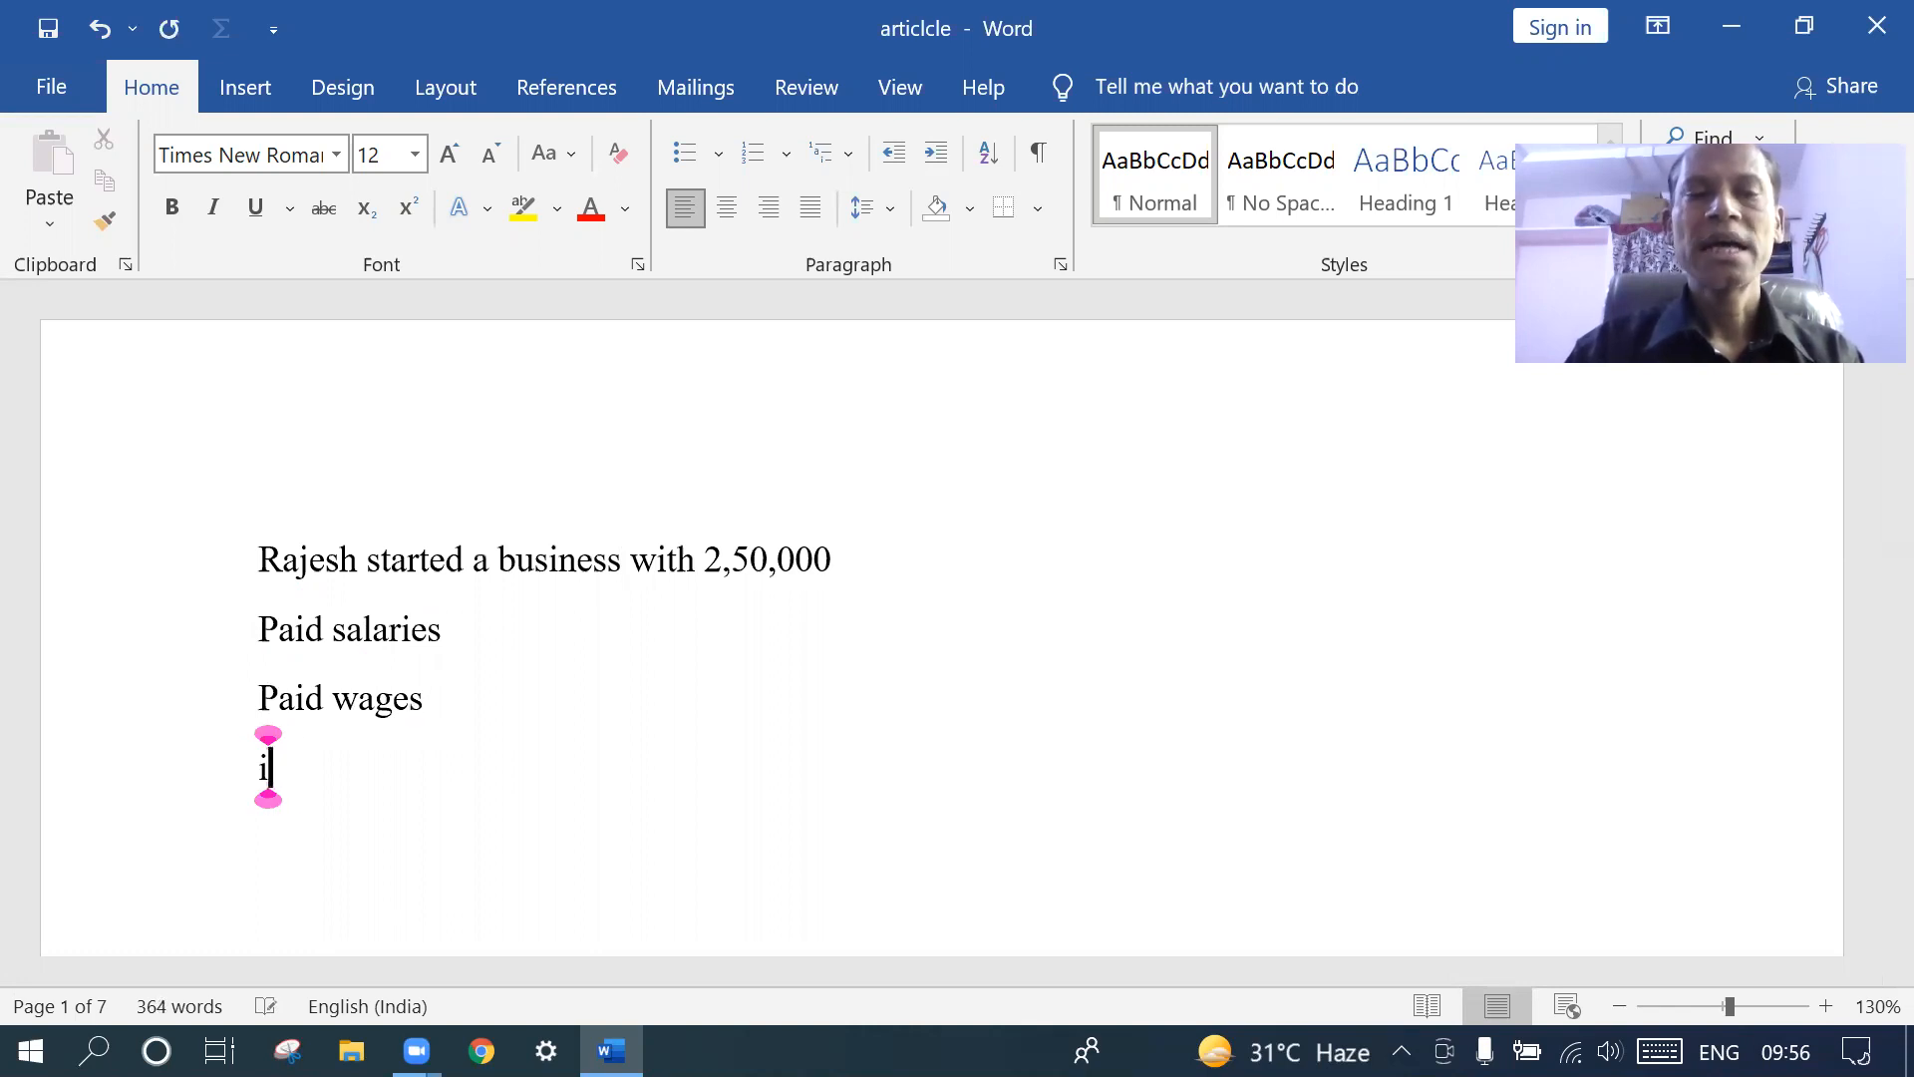
pyautogui.write('ntre')
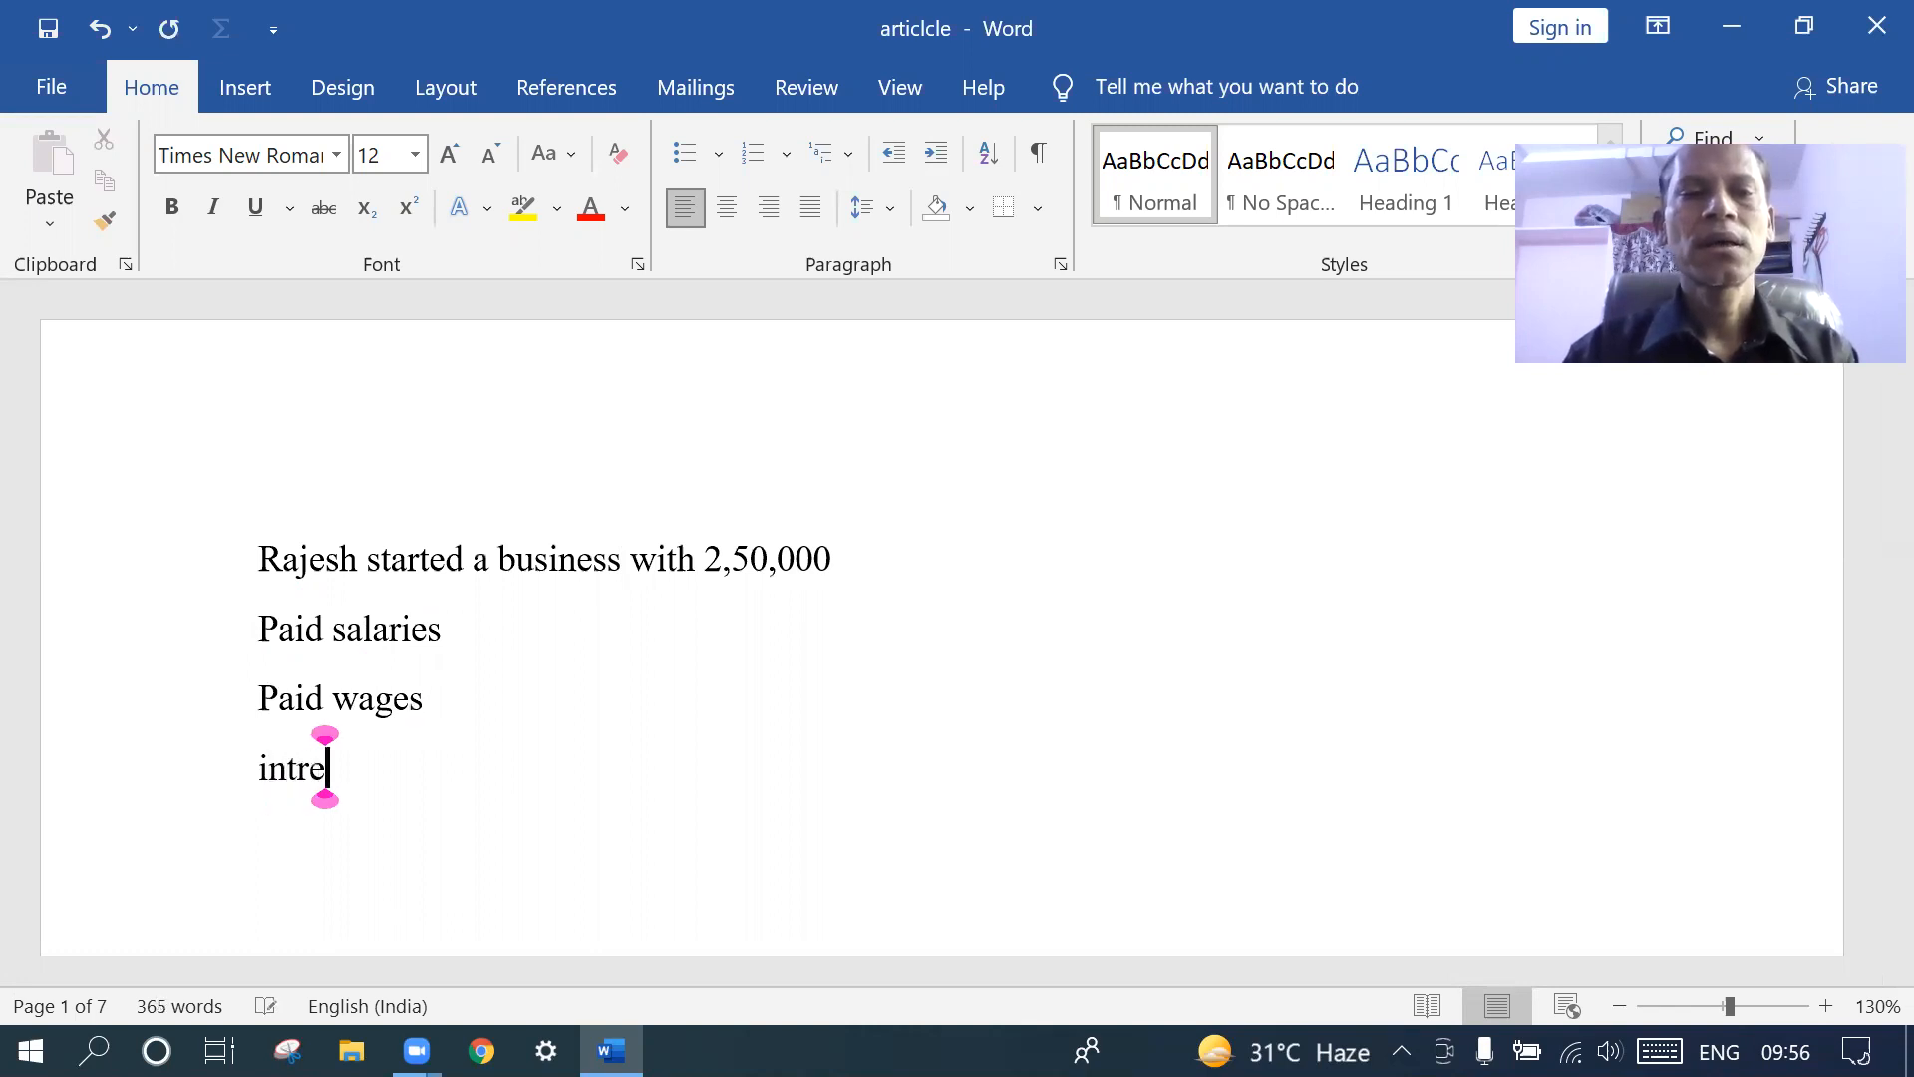
pyautogui.write('st re')
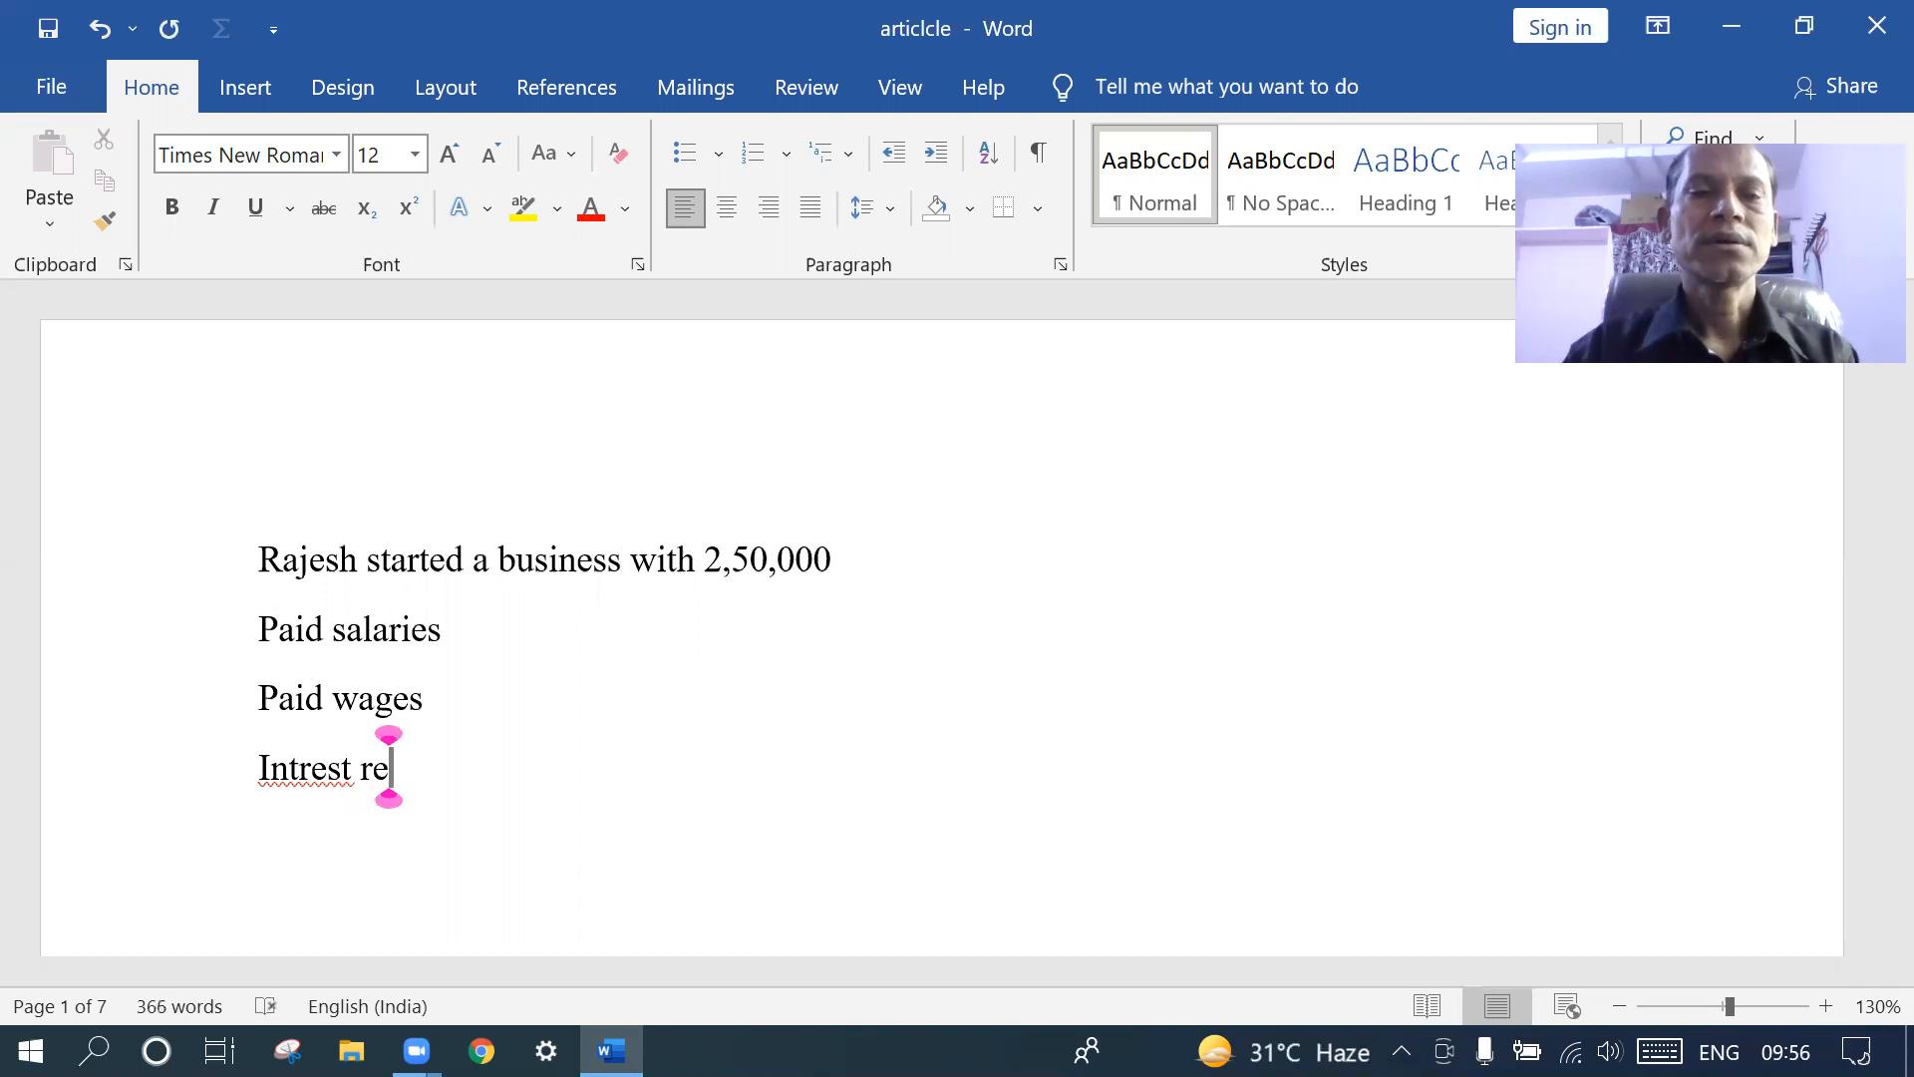
pyautogui.write('ce')
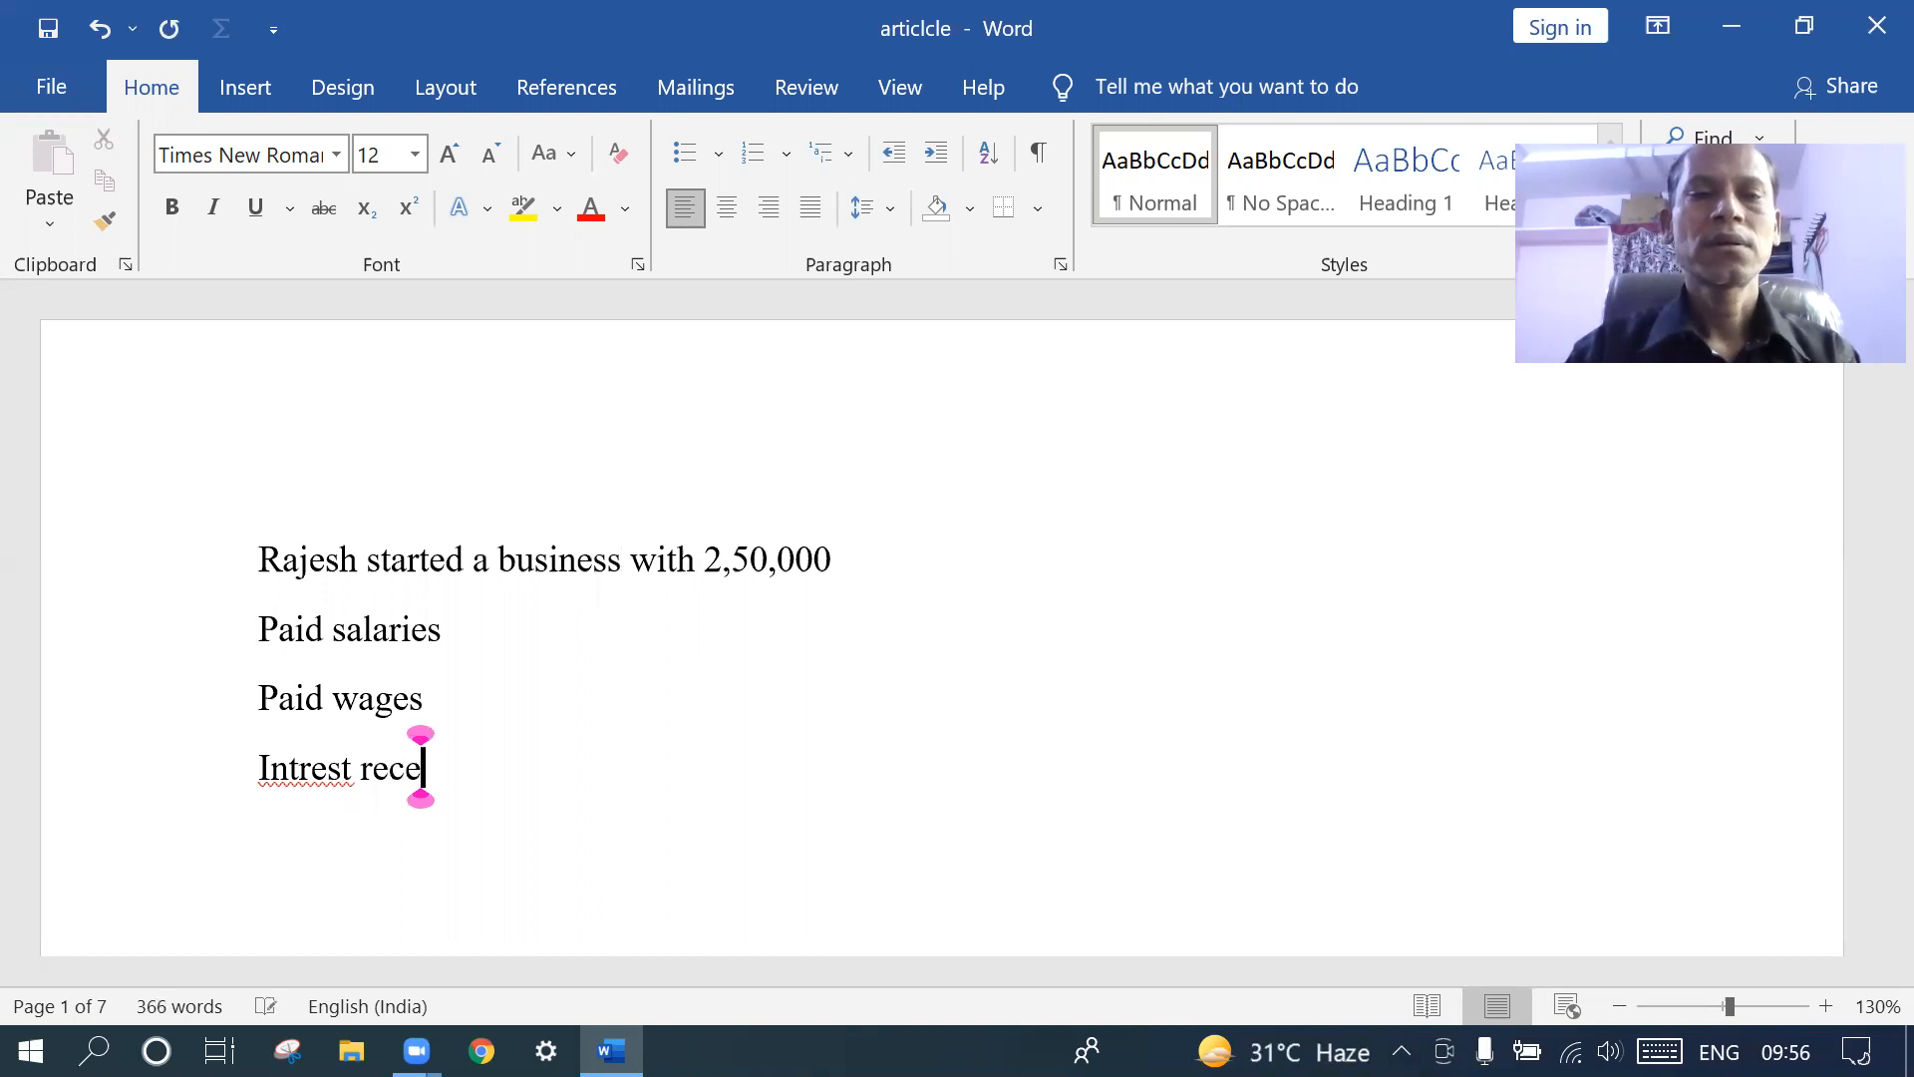
pyautogui.write('iv')
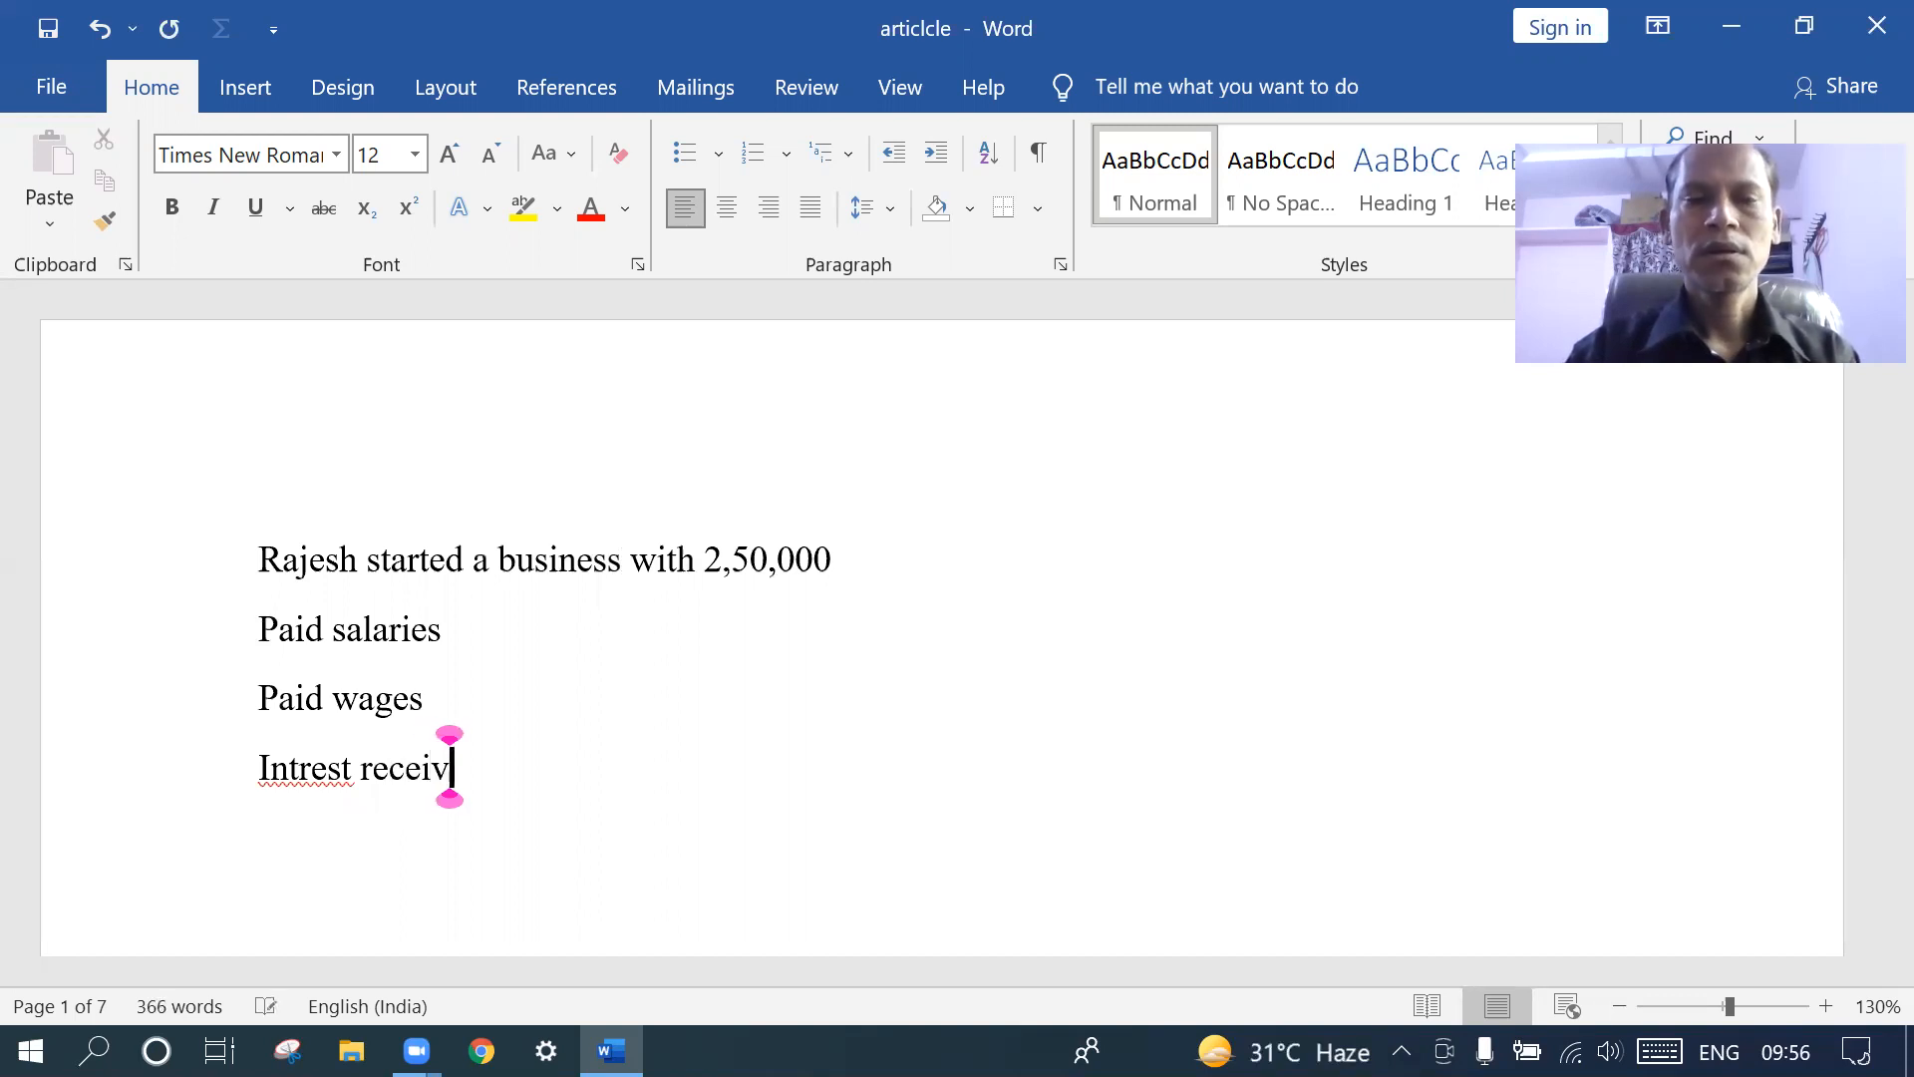
pyautogui.write('wd')
pyautogui.press('BackSpace')
pyautogui.press('BackSpace')
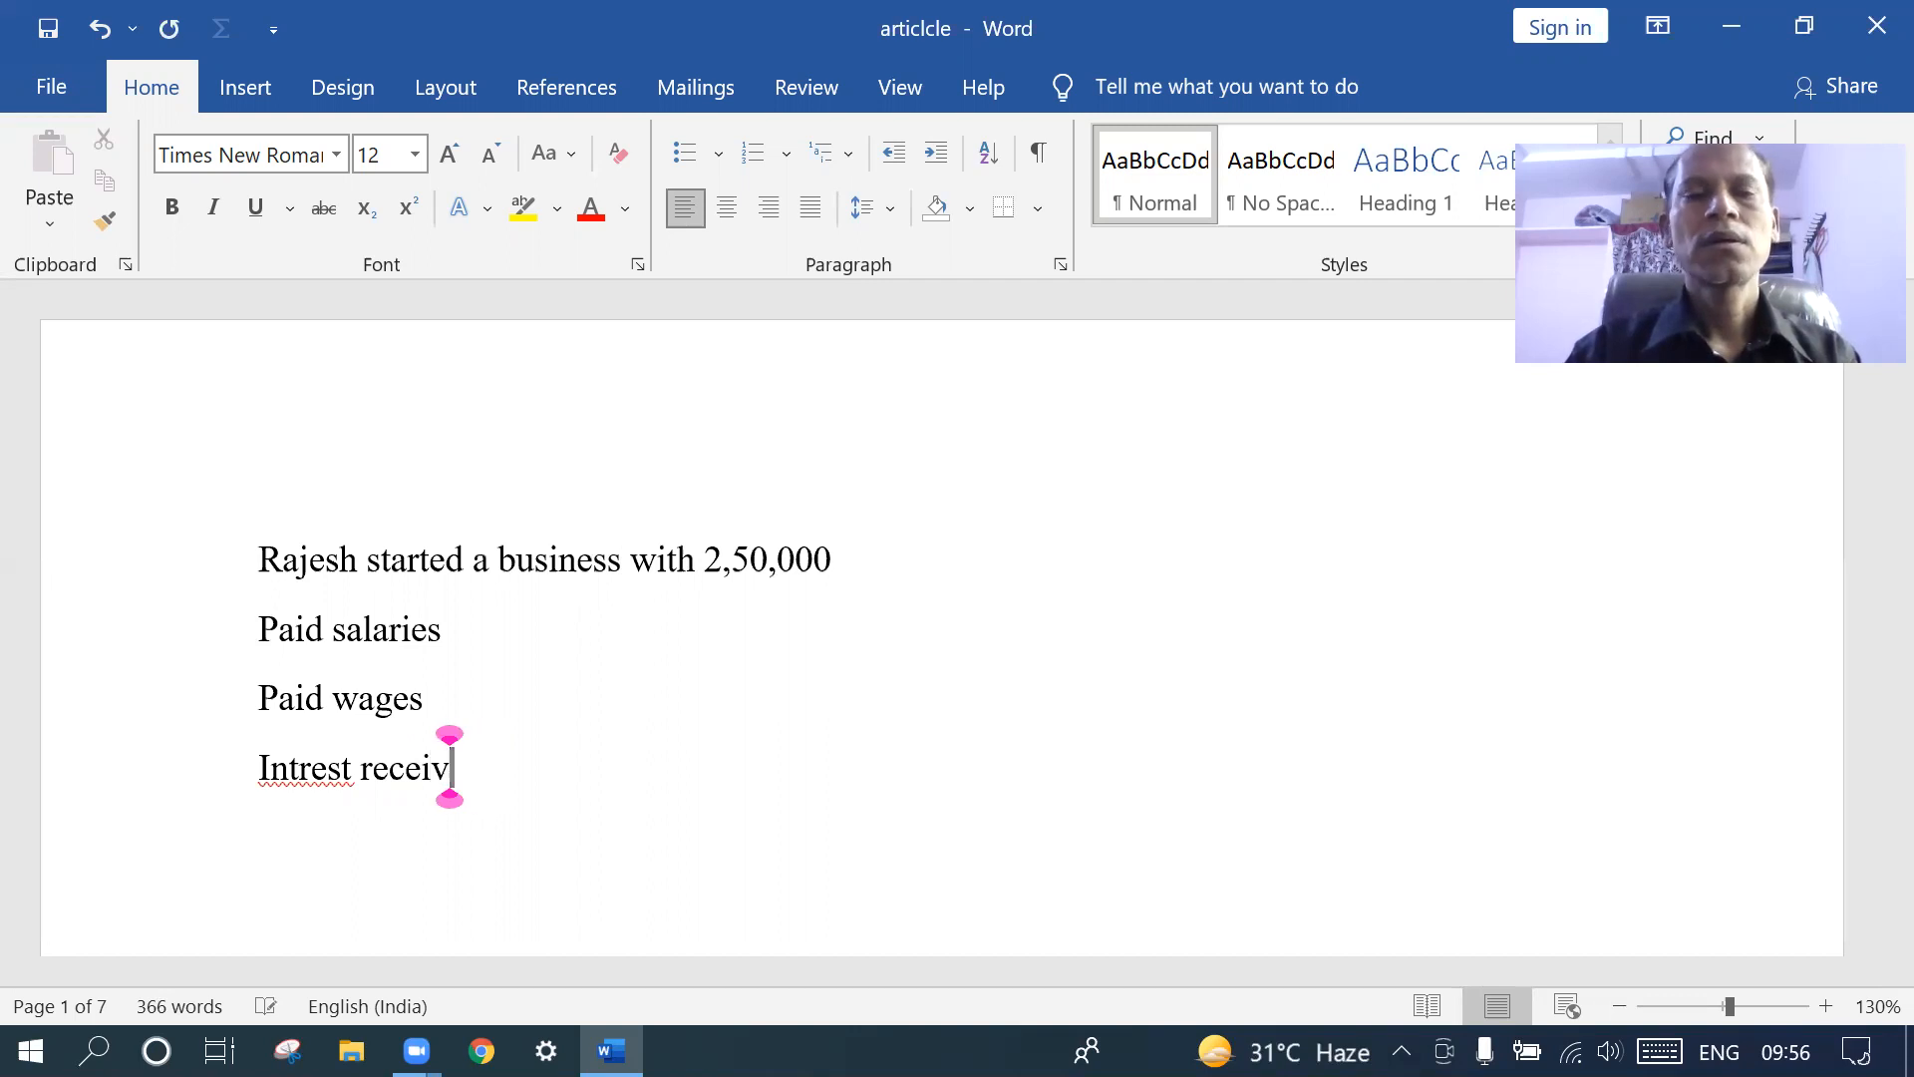
pyautogui.write('ed')
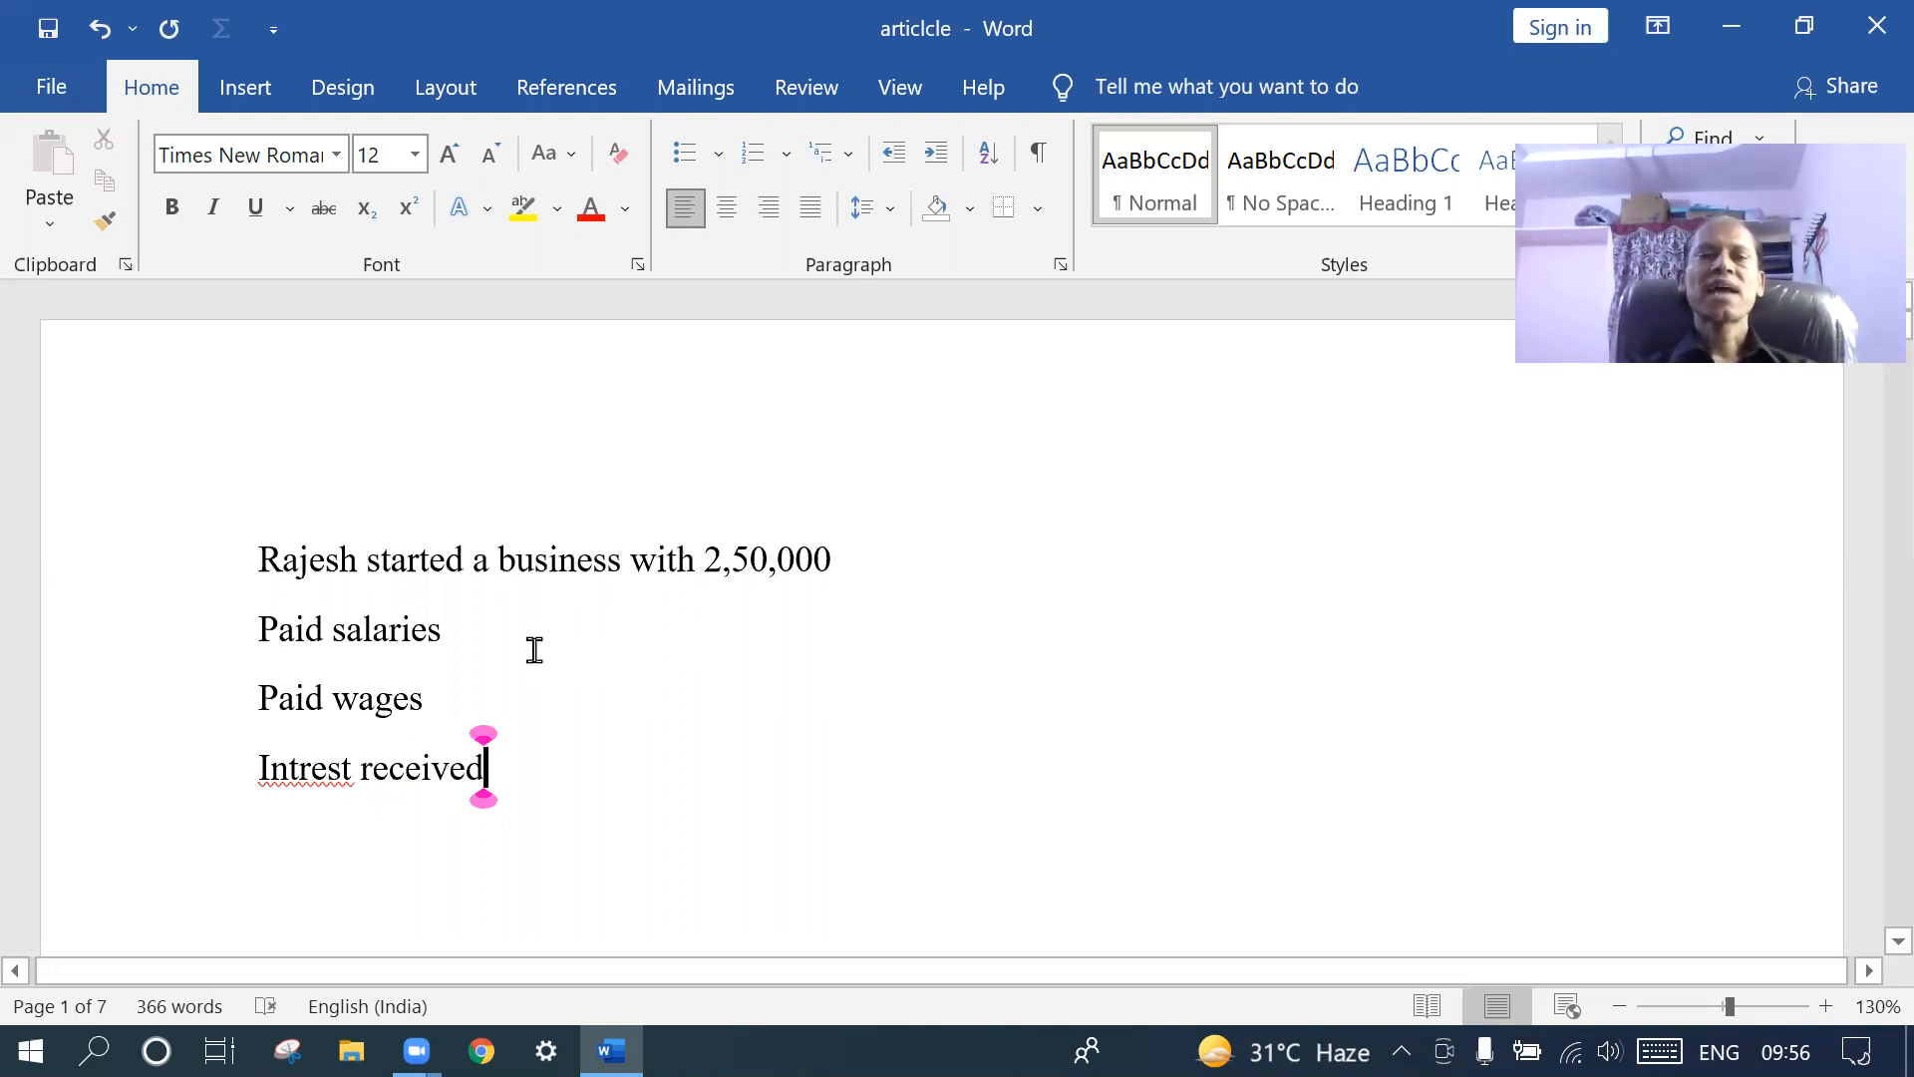
pyautogui.click(468, 635)
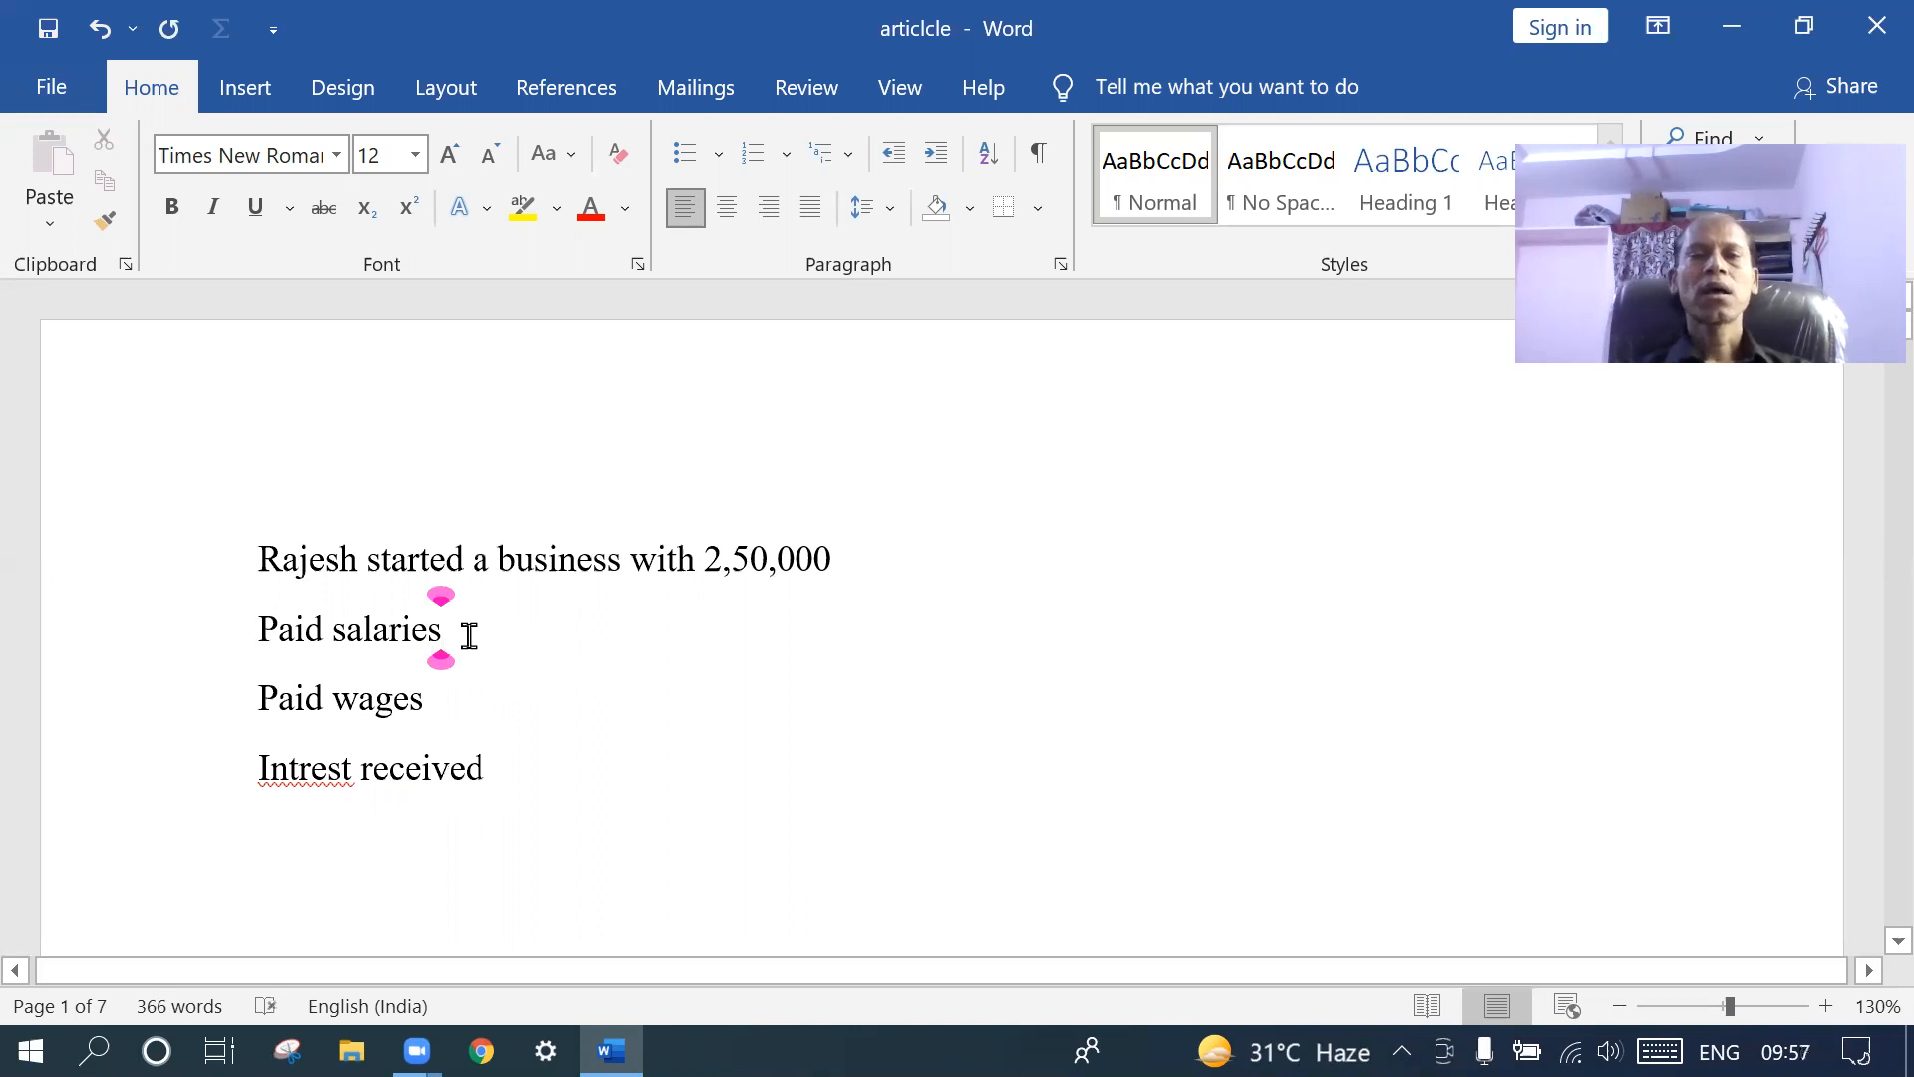
# - Insert a line after the opening sentence reading 'purchased 3 computers 60000'
pyautogui.click(840, 565)
pyautogui.press('Return')
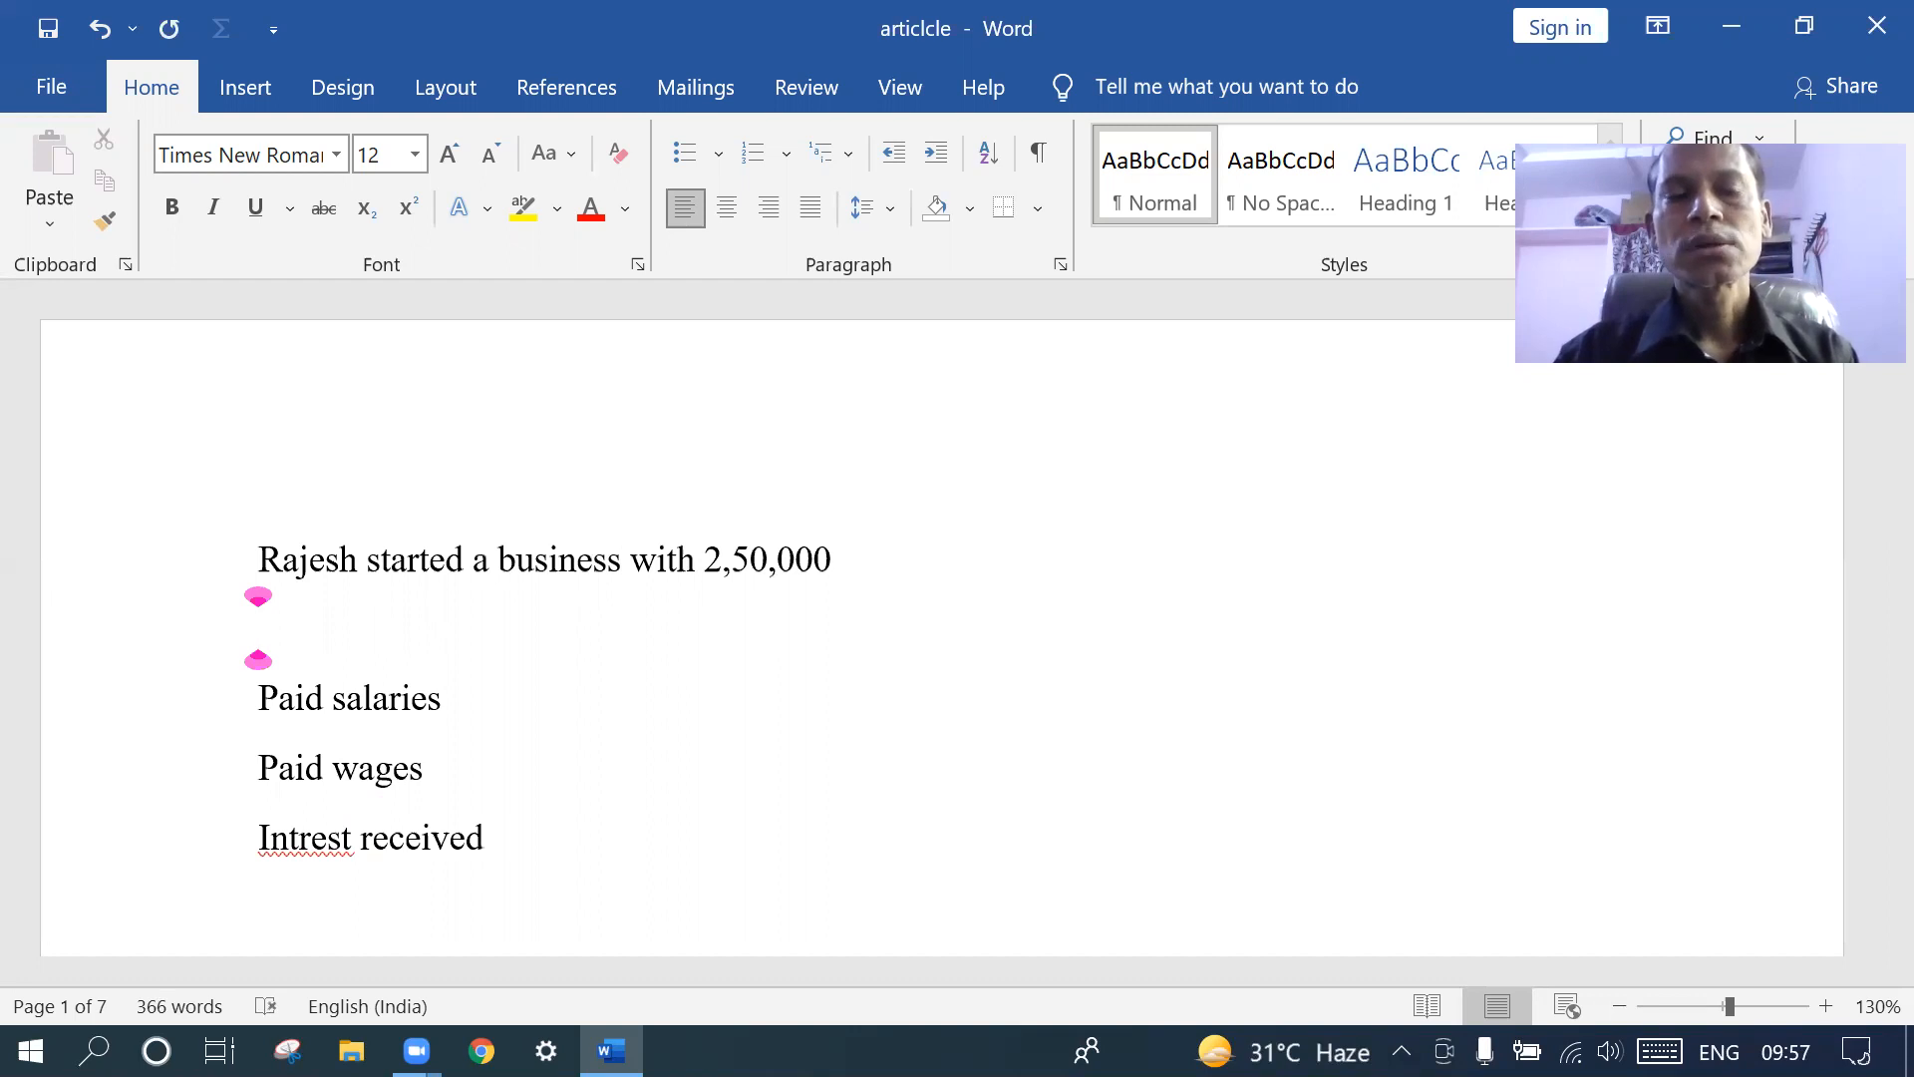
pyautogui.write('Sold ')
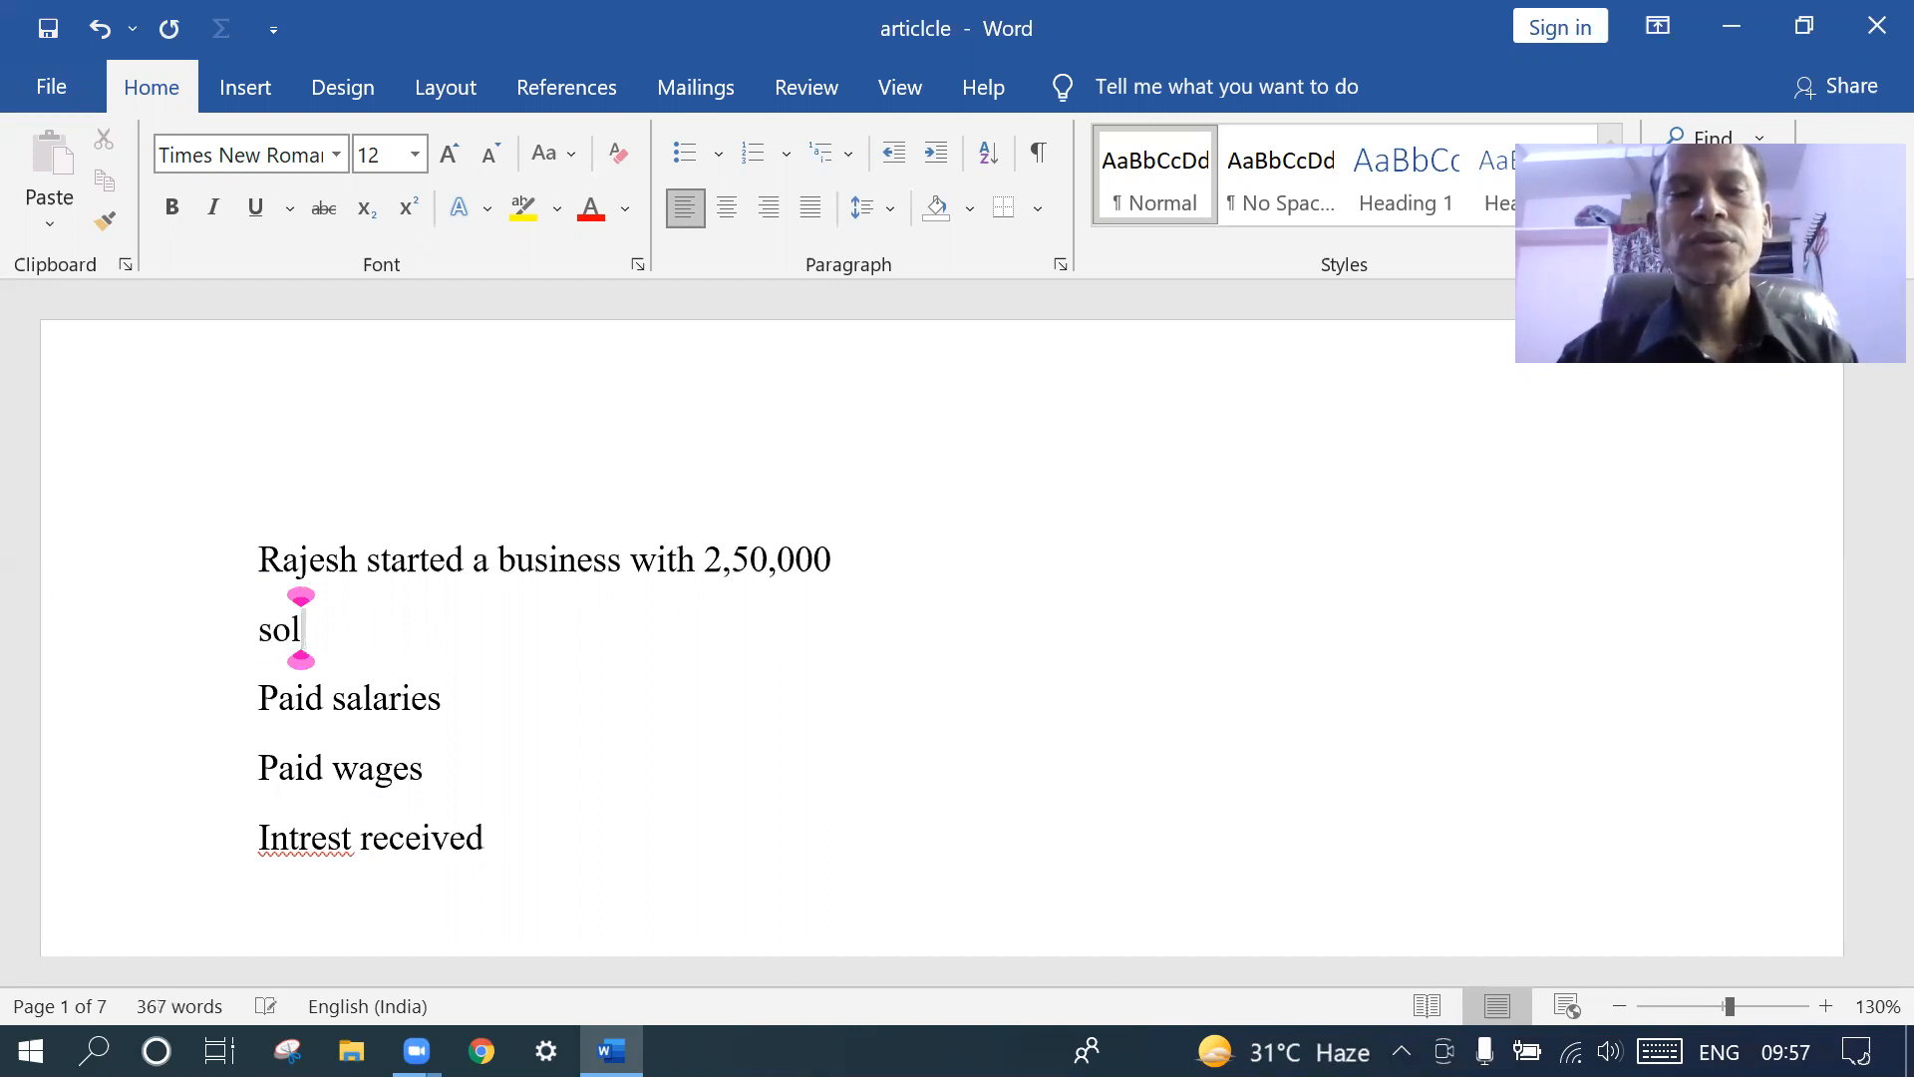
pyautogui.write('the ')
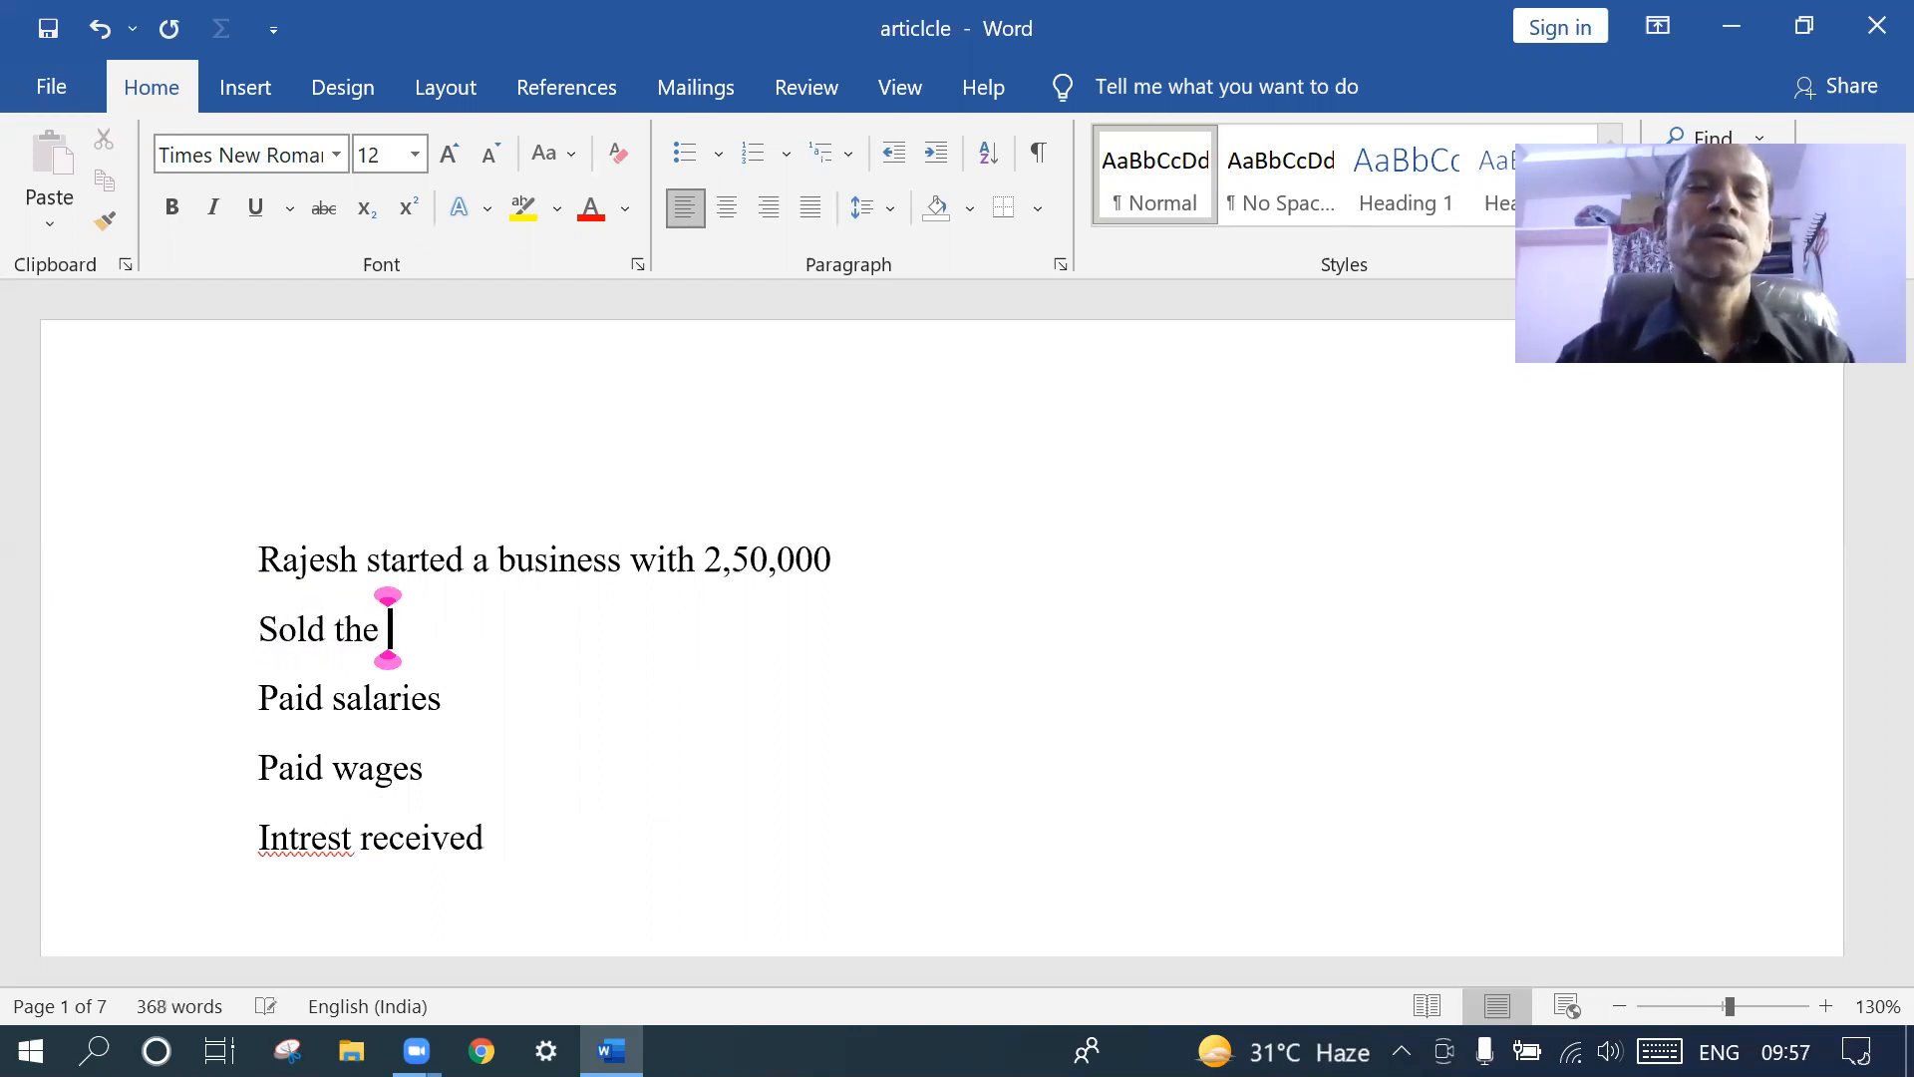
pyautogui.write('3 ')
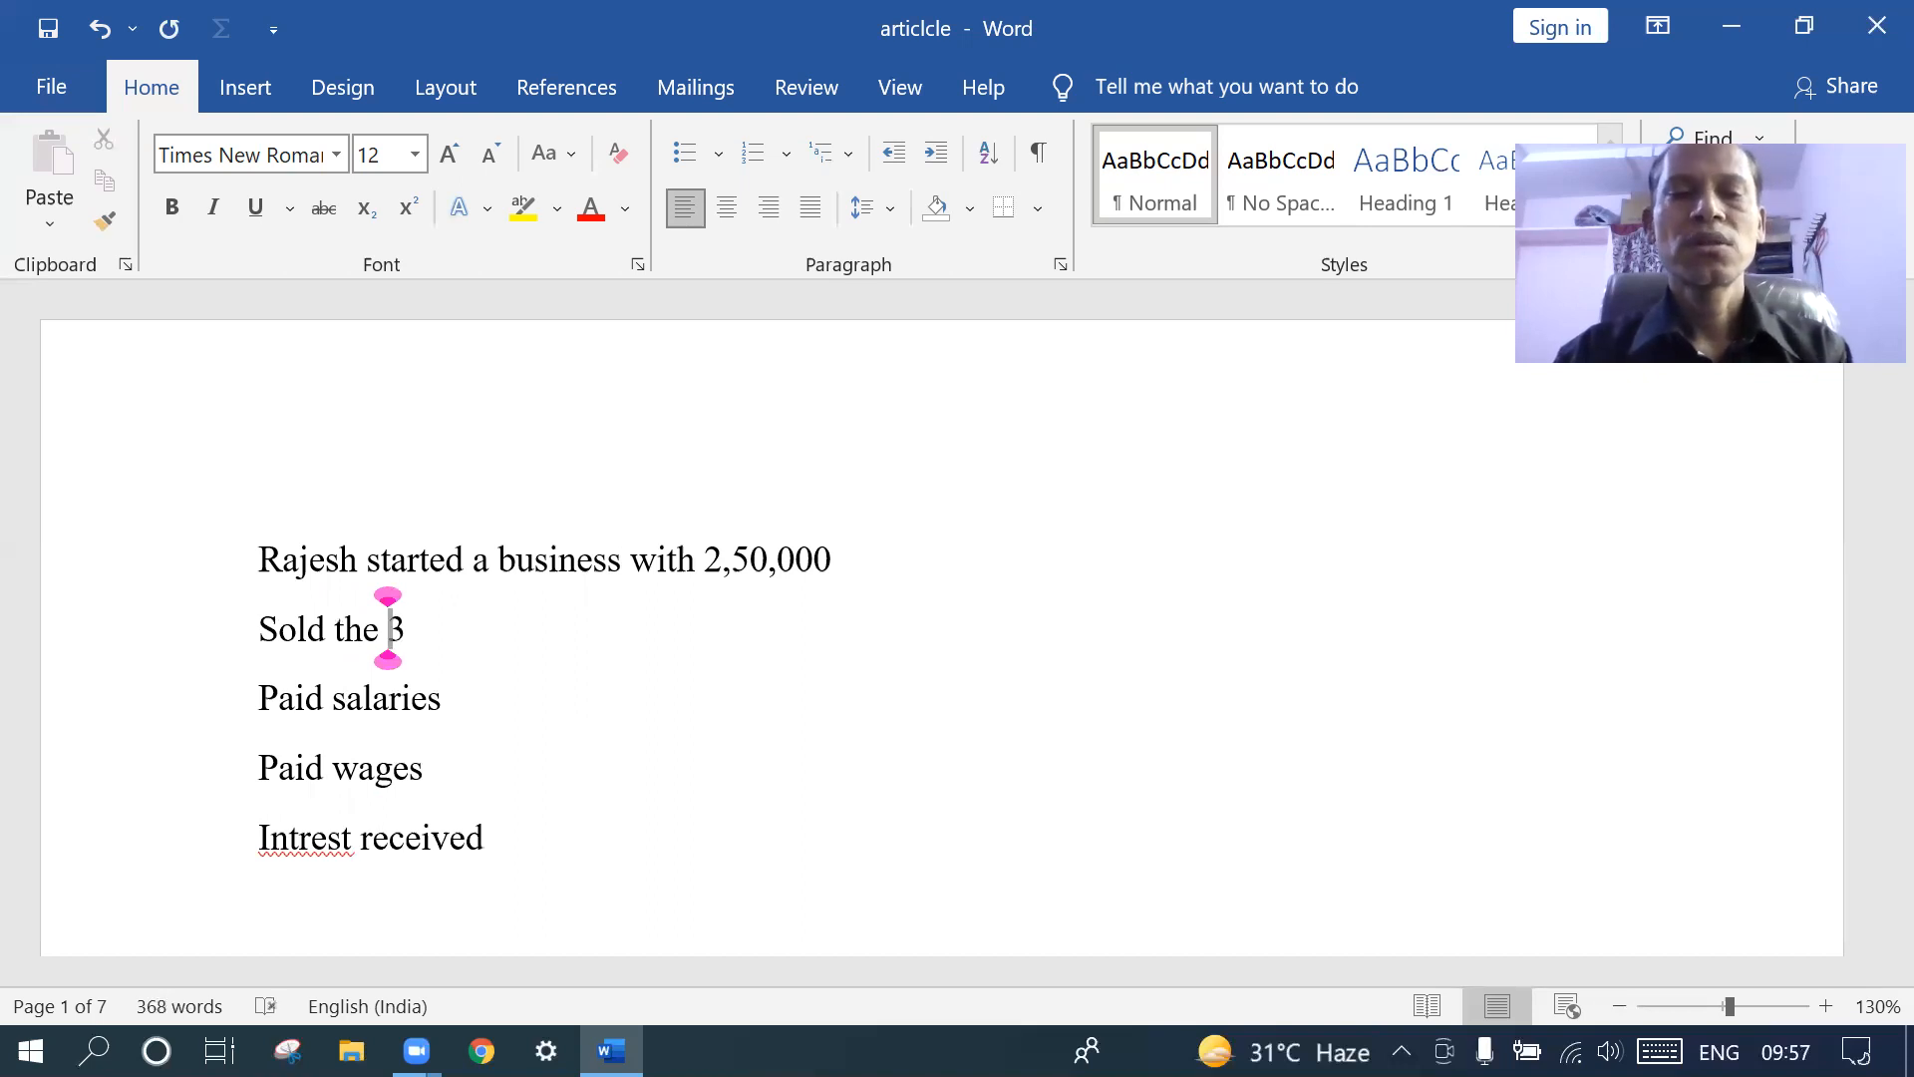
pyautogui.write('compi')
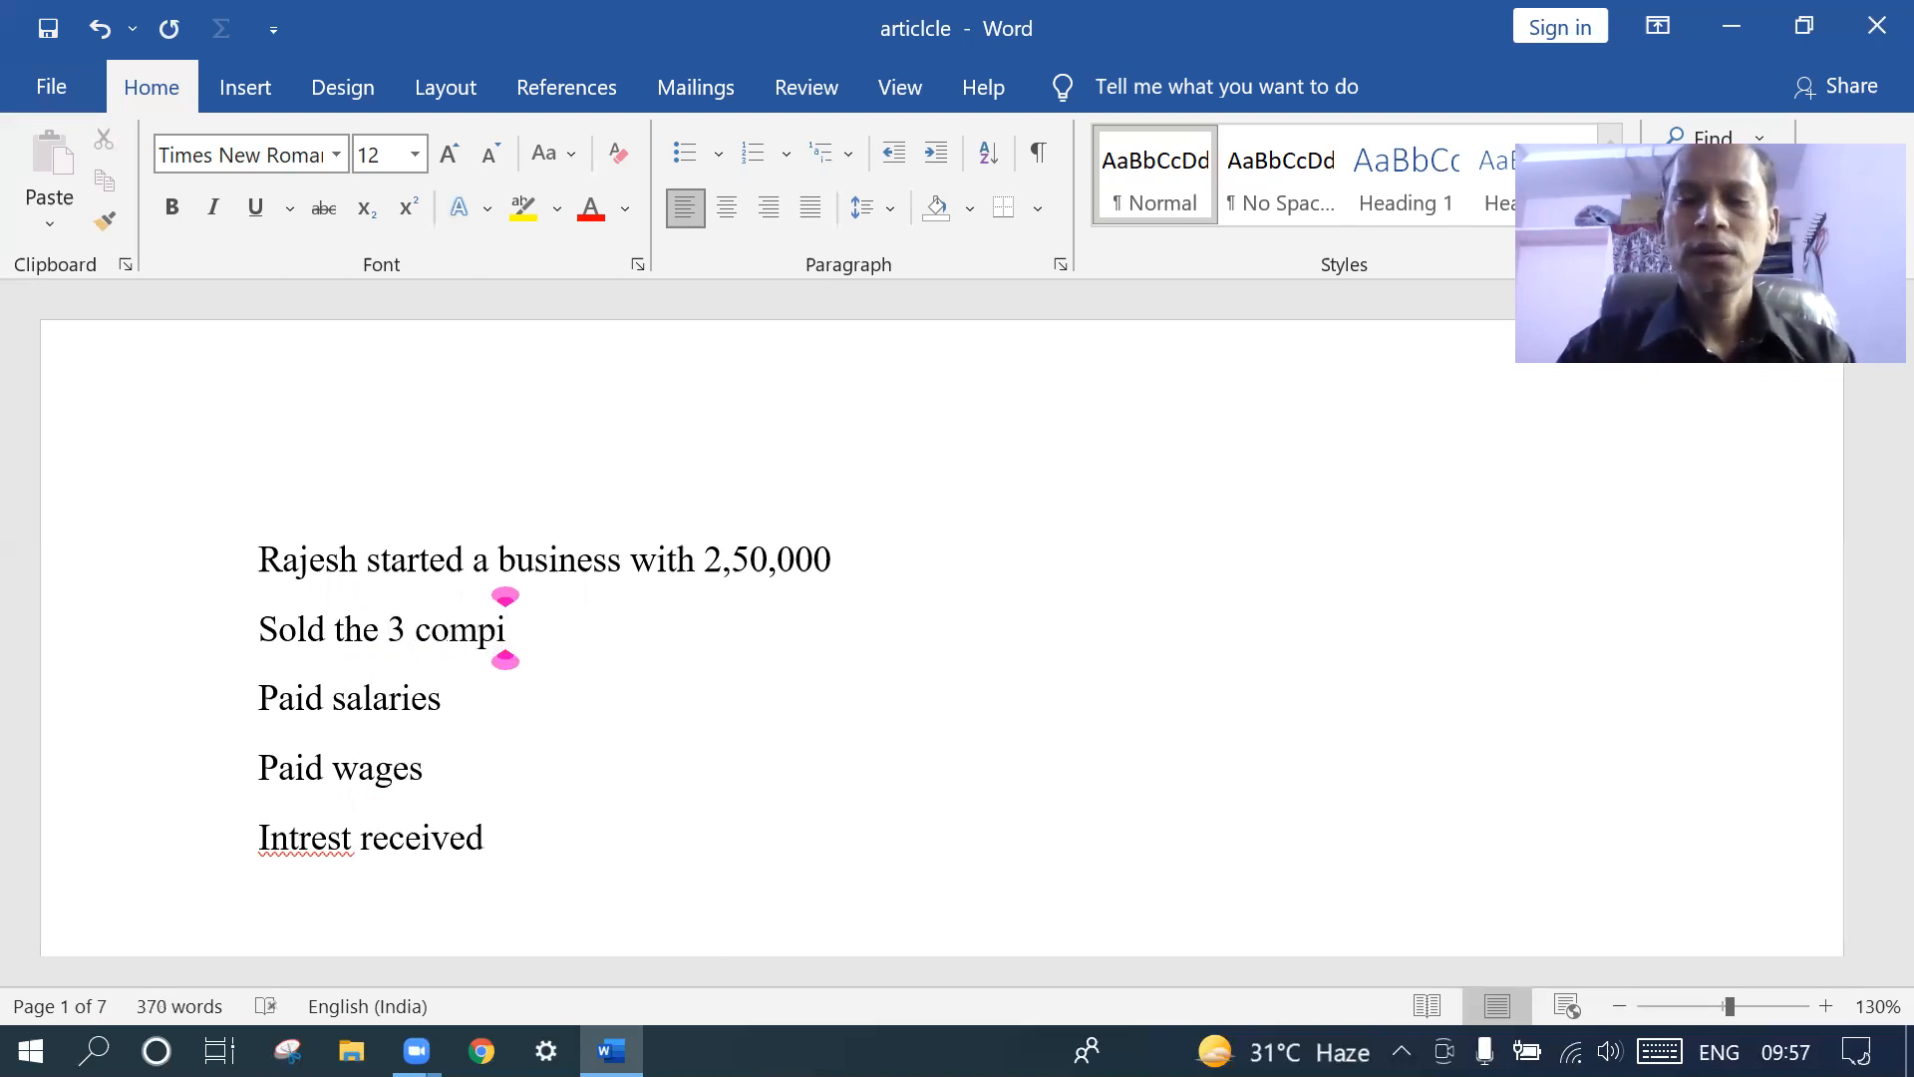
pyautogui.press('BackSpace')
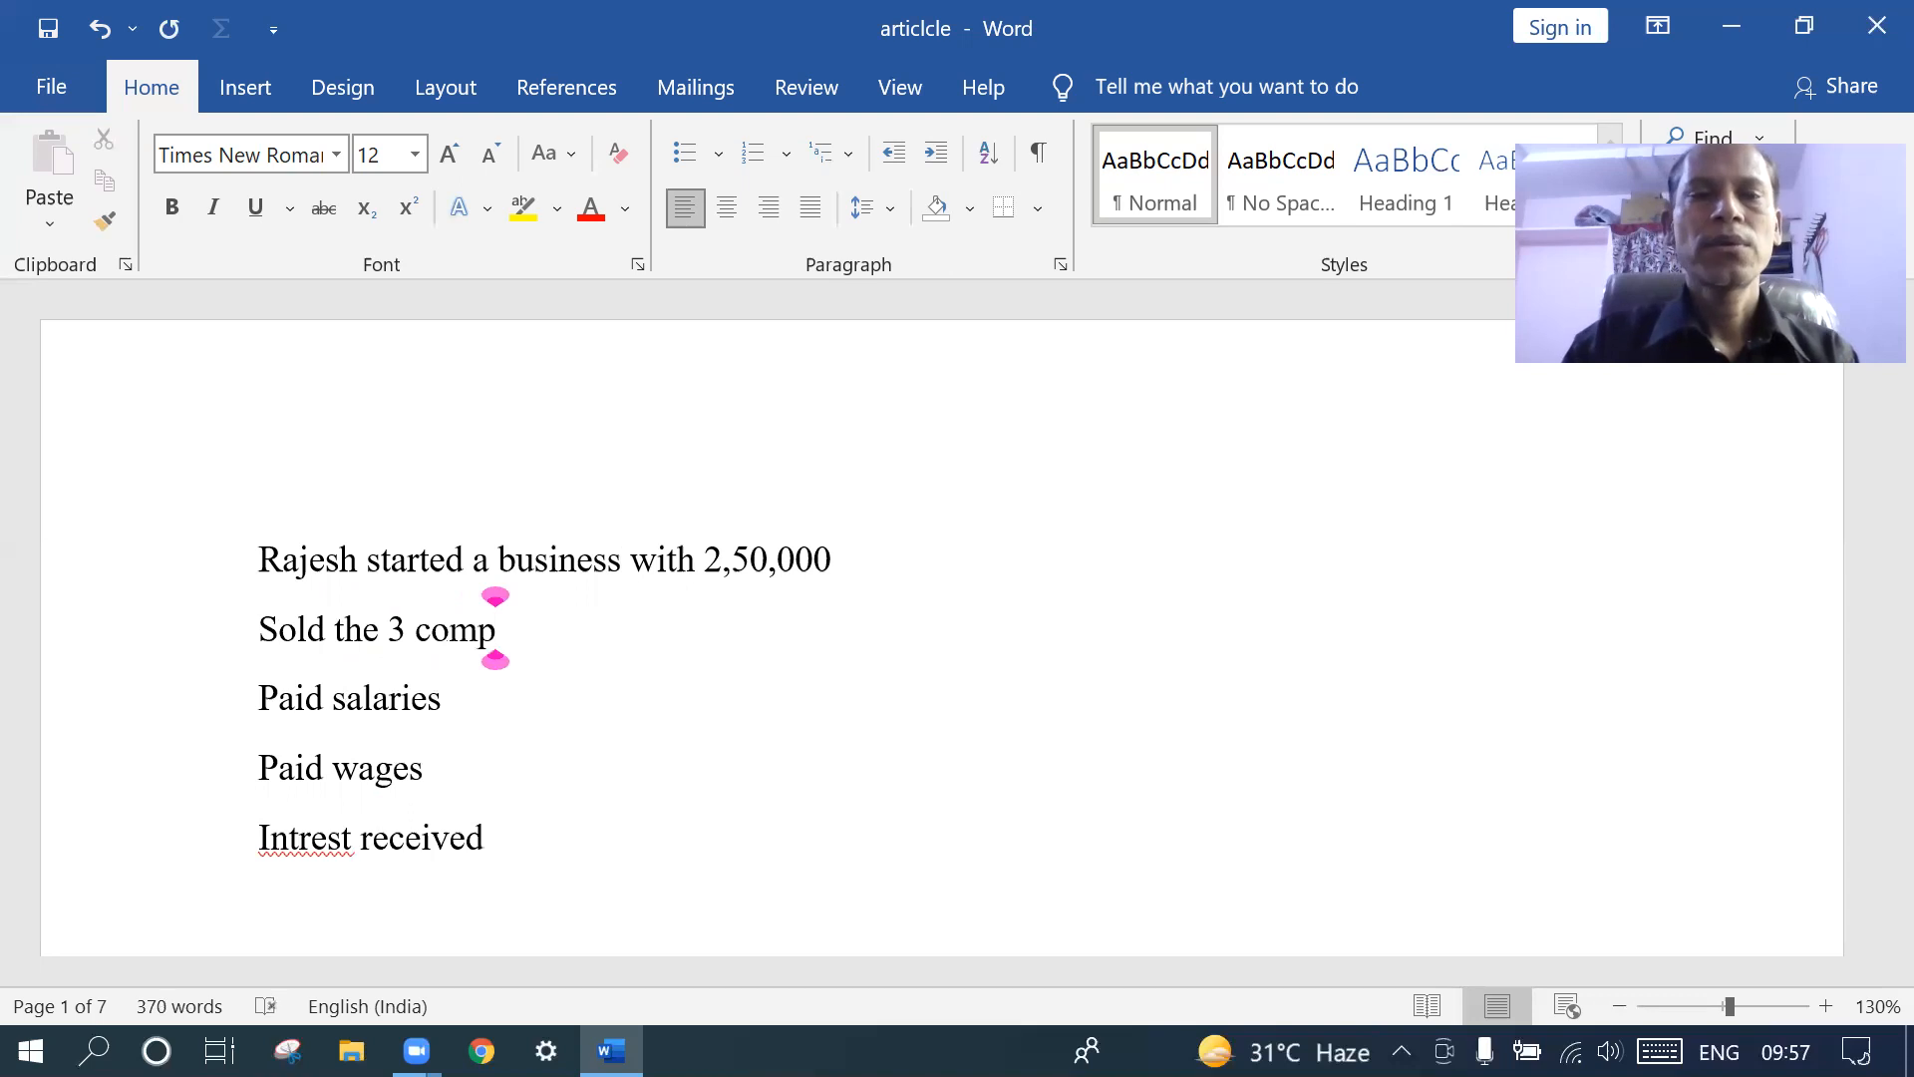
pyautogui.press('BackSpace')
pyautogui.press('BackSpace')
pyautogui.press('BackSpace')
pyautogui.press('BackSpace')
pyautogui.press('BackSpace')
pyautogui.press('BackSpace')
pyautogui.press('BackSpace')
pyautogui.press('BackSpace')
pyautogui.press('BackSpace')
pyautogui.press('BackSpace')
pyautogui.press('BackSpace')
pyautogui.press('BackSpace')
pyautogui.press('BackSpace')
pyautogui.press('BackSpace')
pyautogui.press('BackSpace')
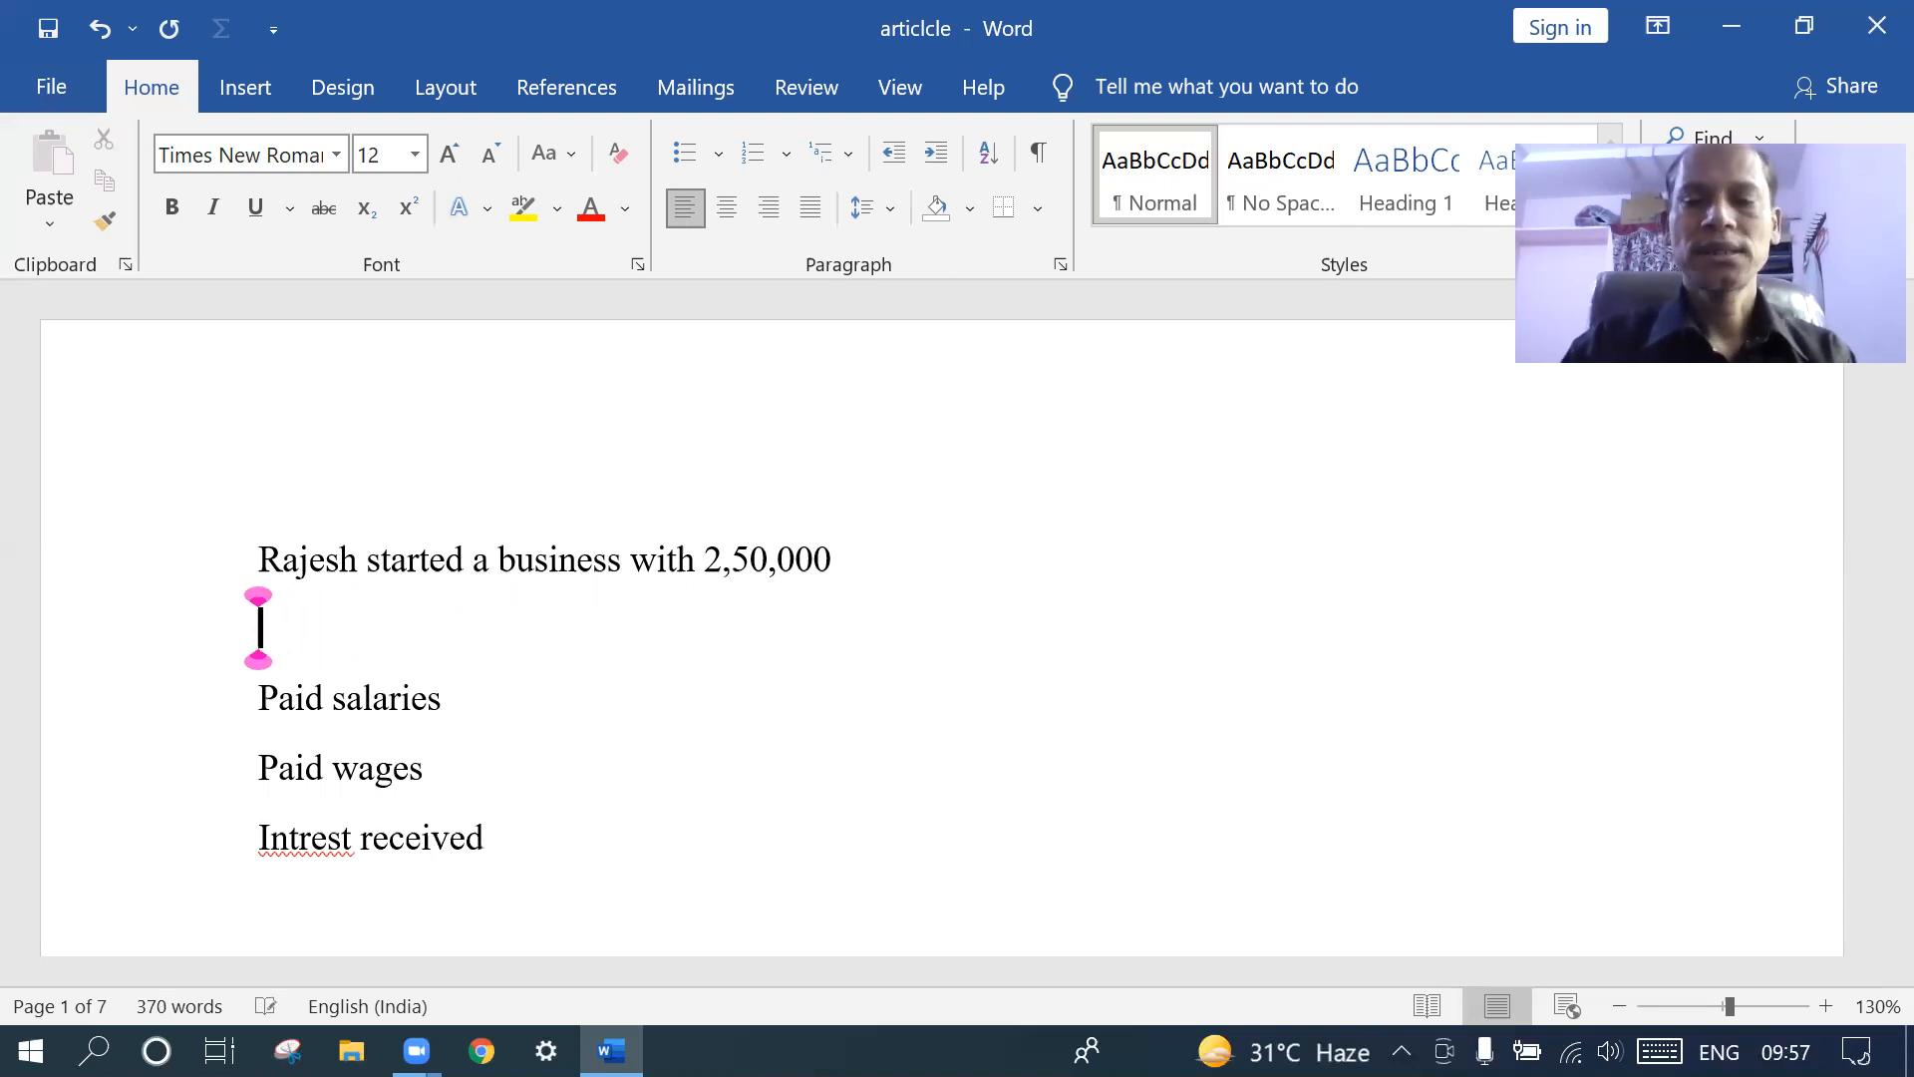
pyautogui.write('pur')
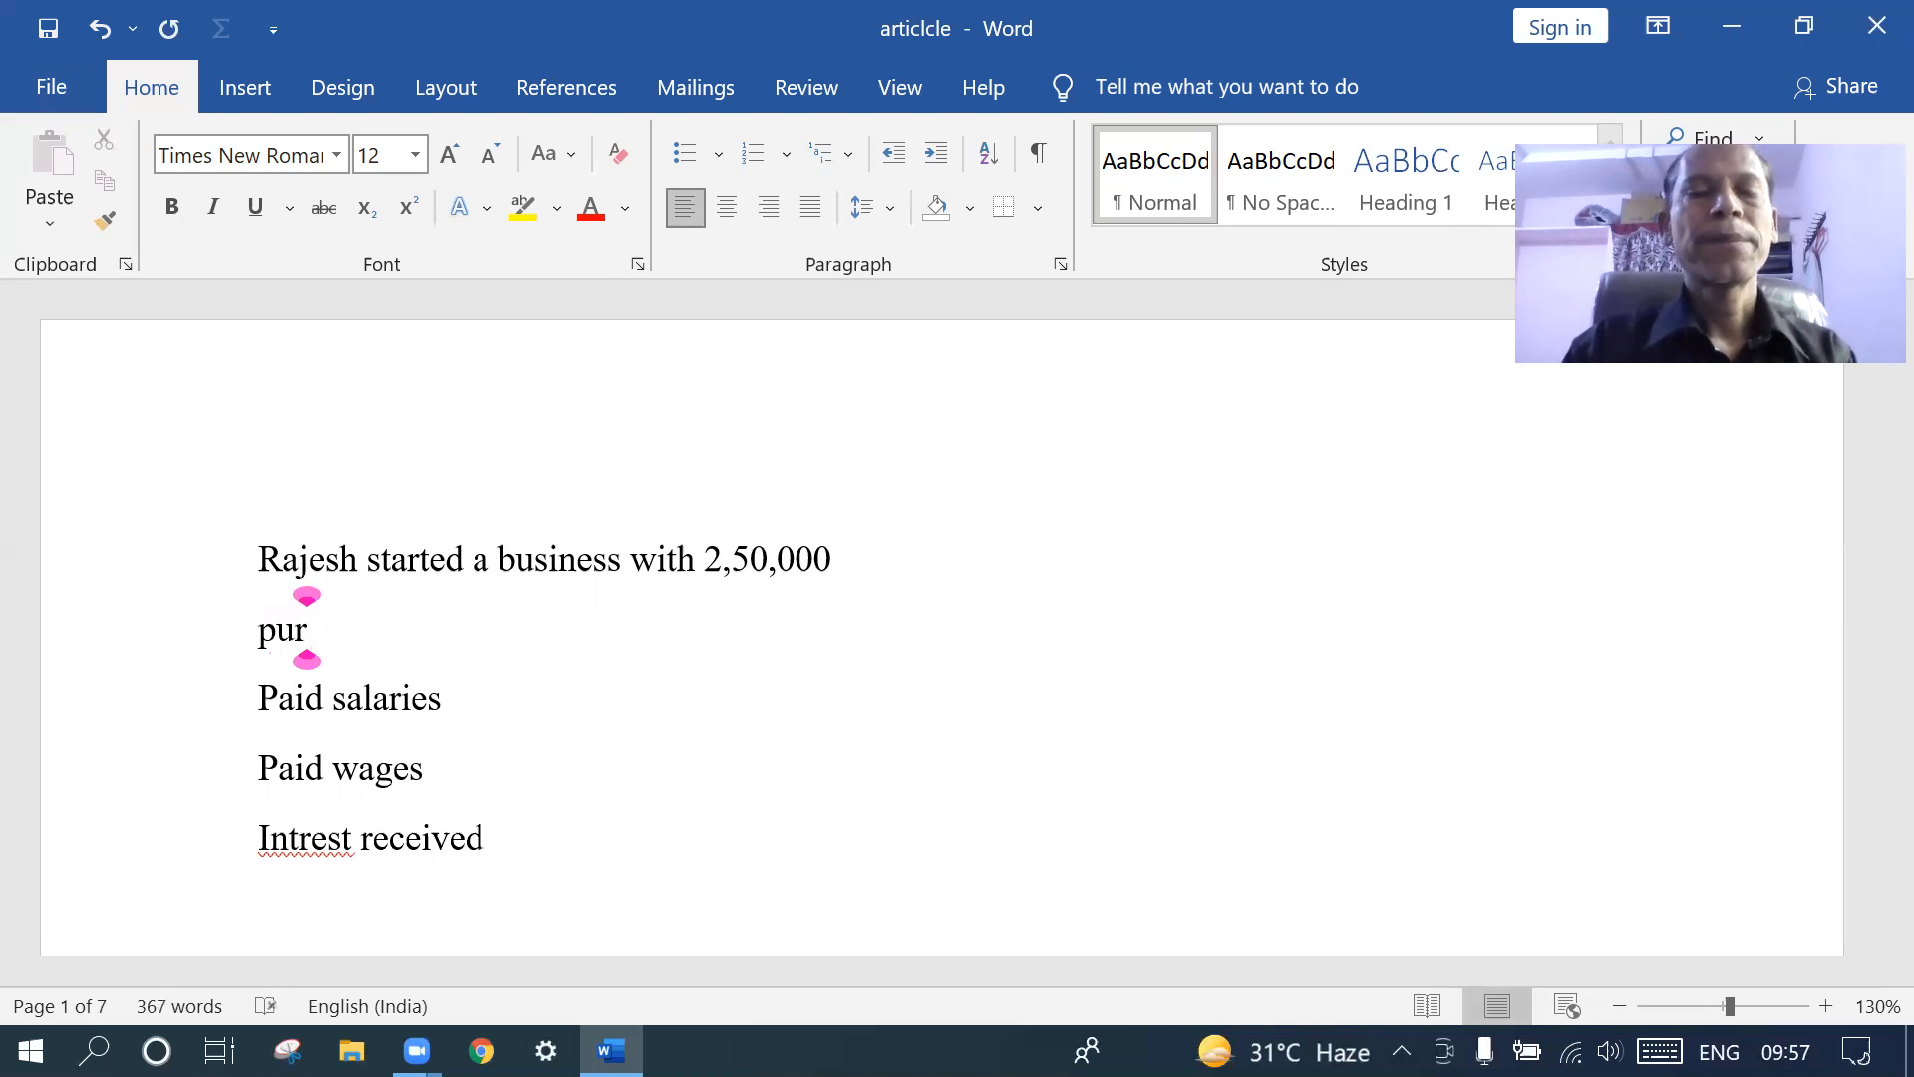
pyautogui.write('cha')
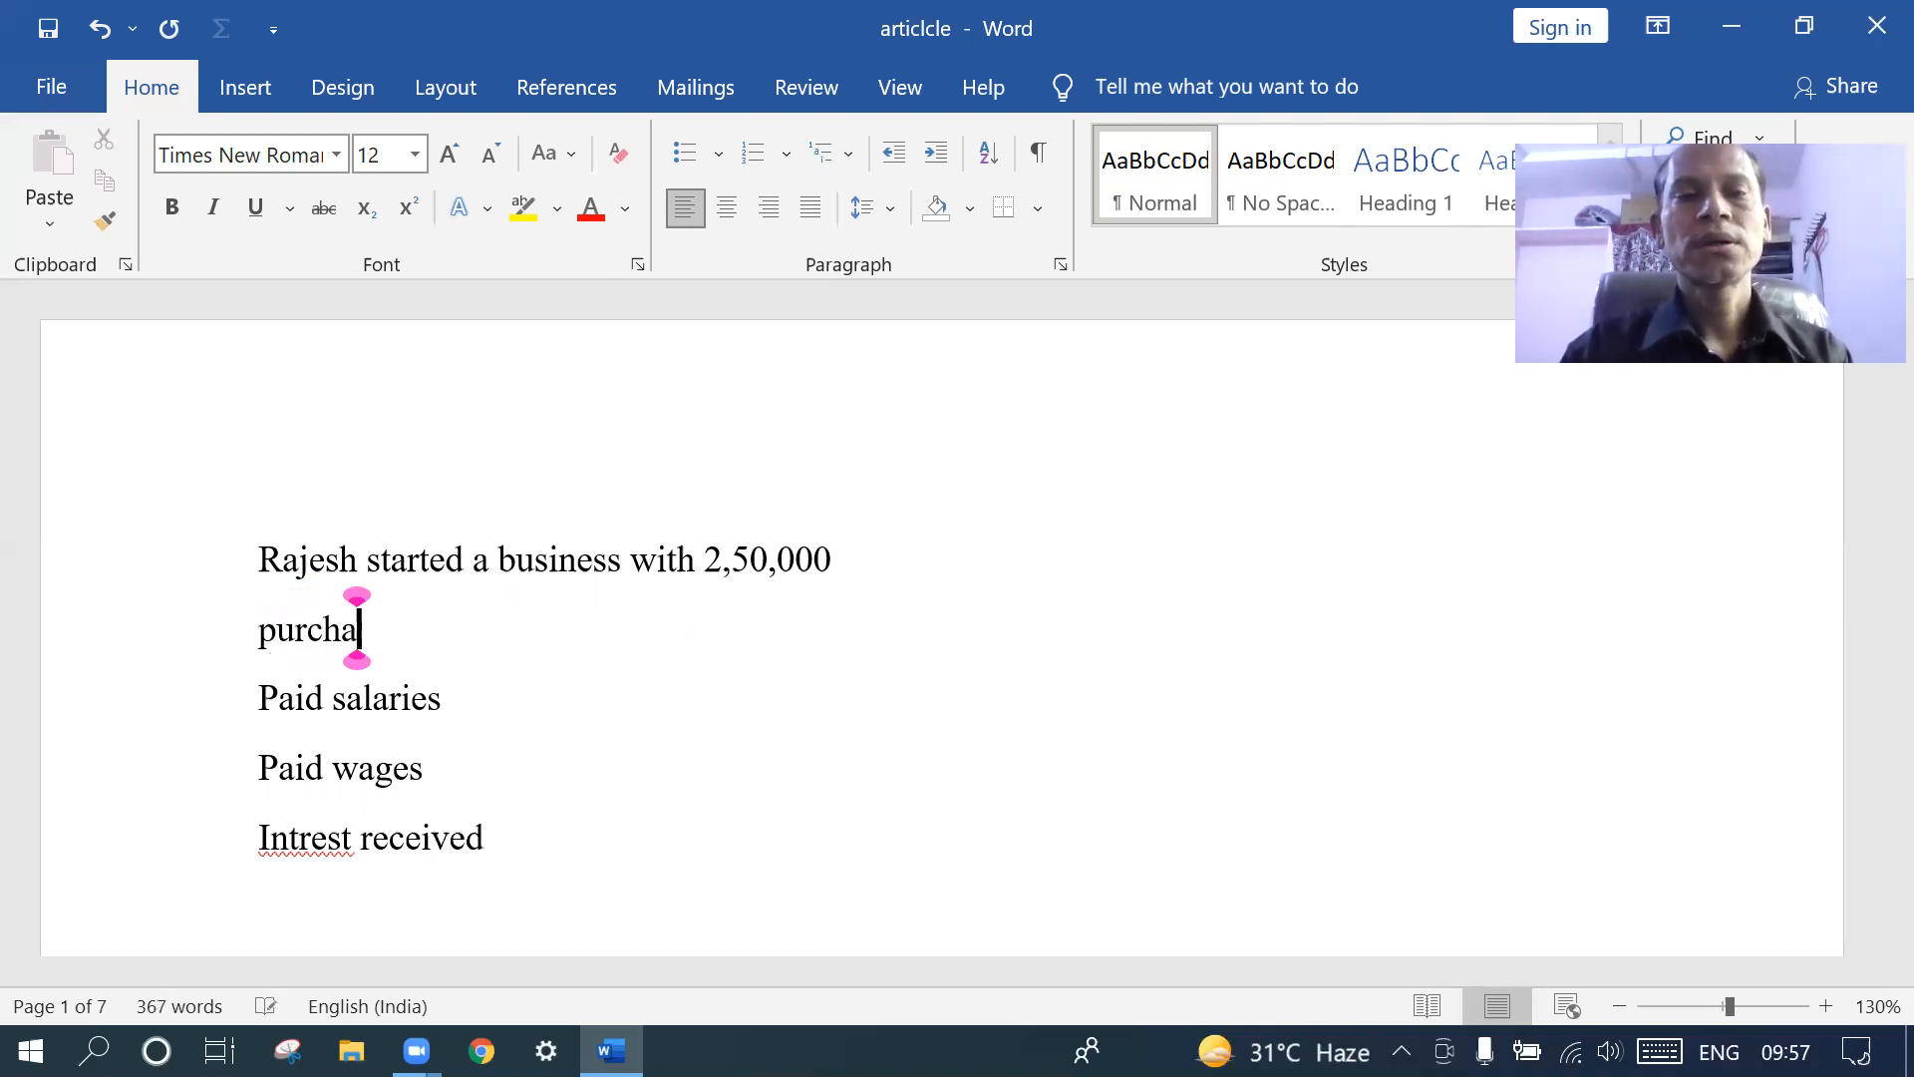
pyautogui.write('sed ')
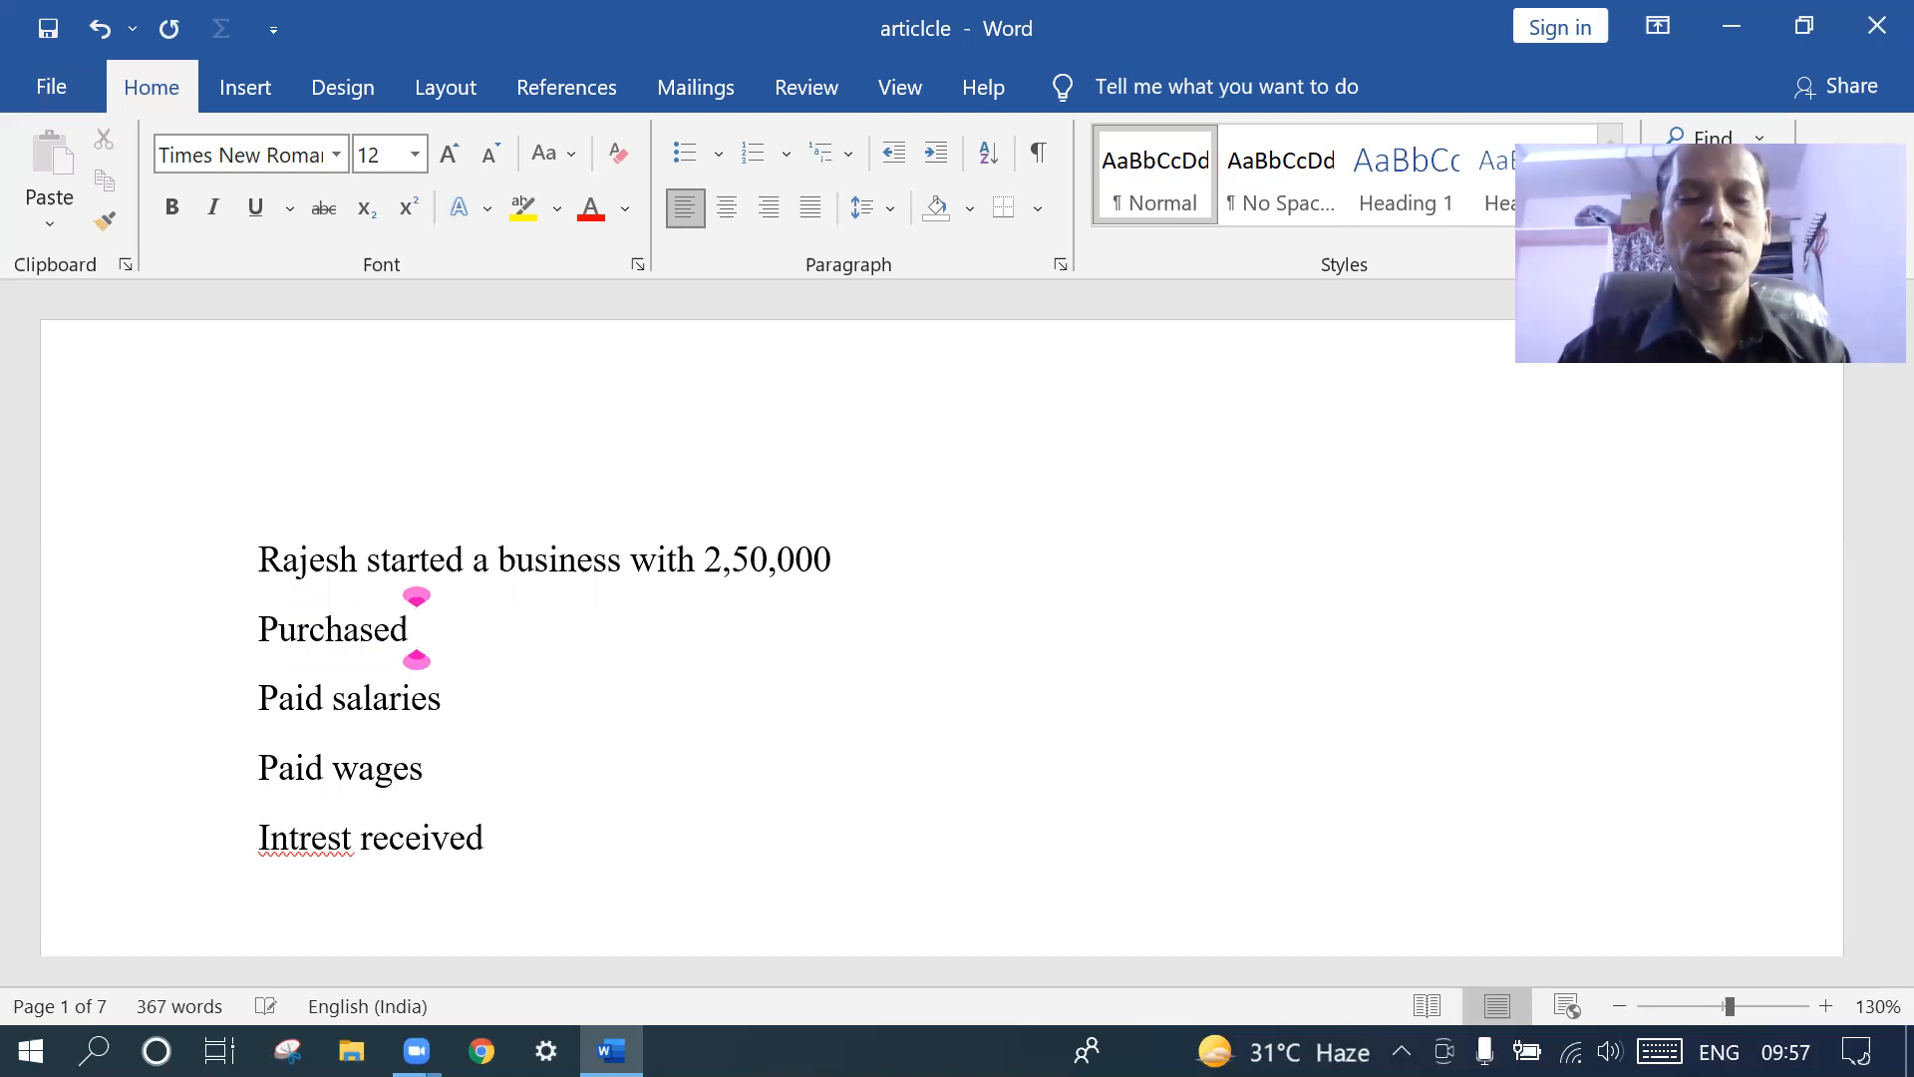
pyautogui.write('3 com')
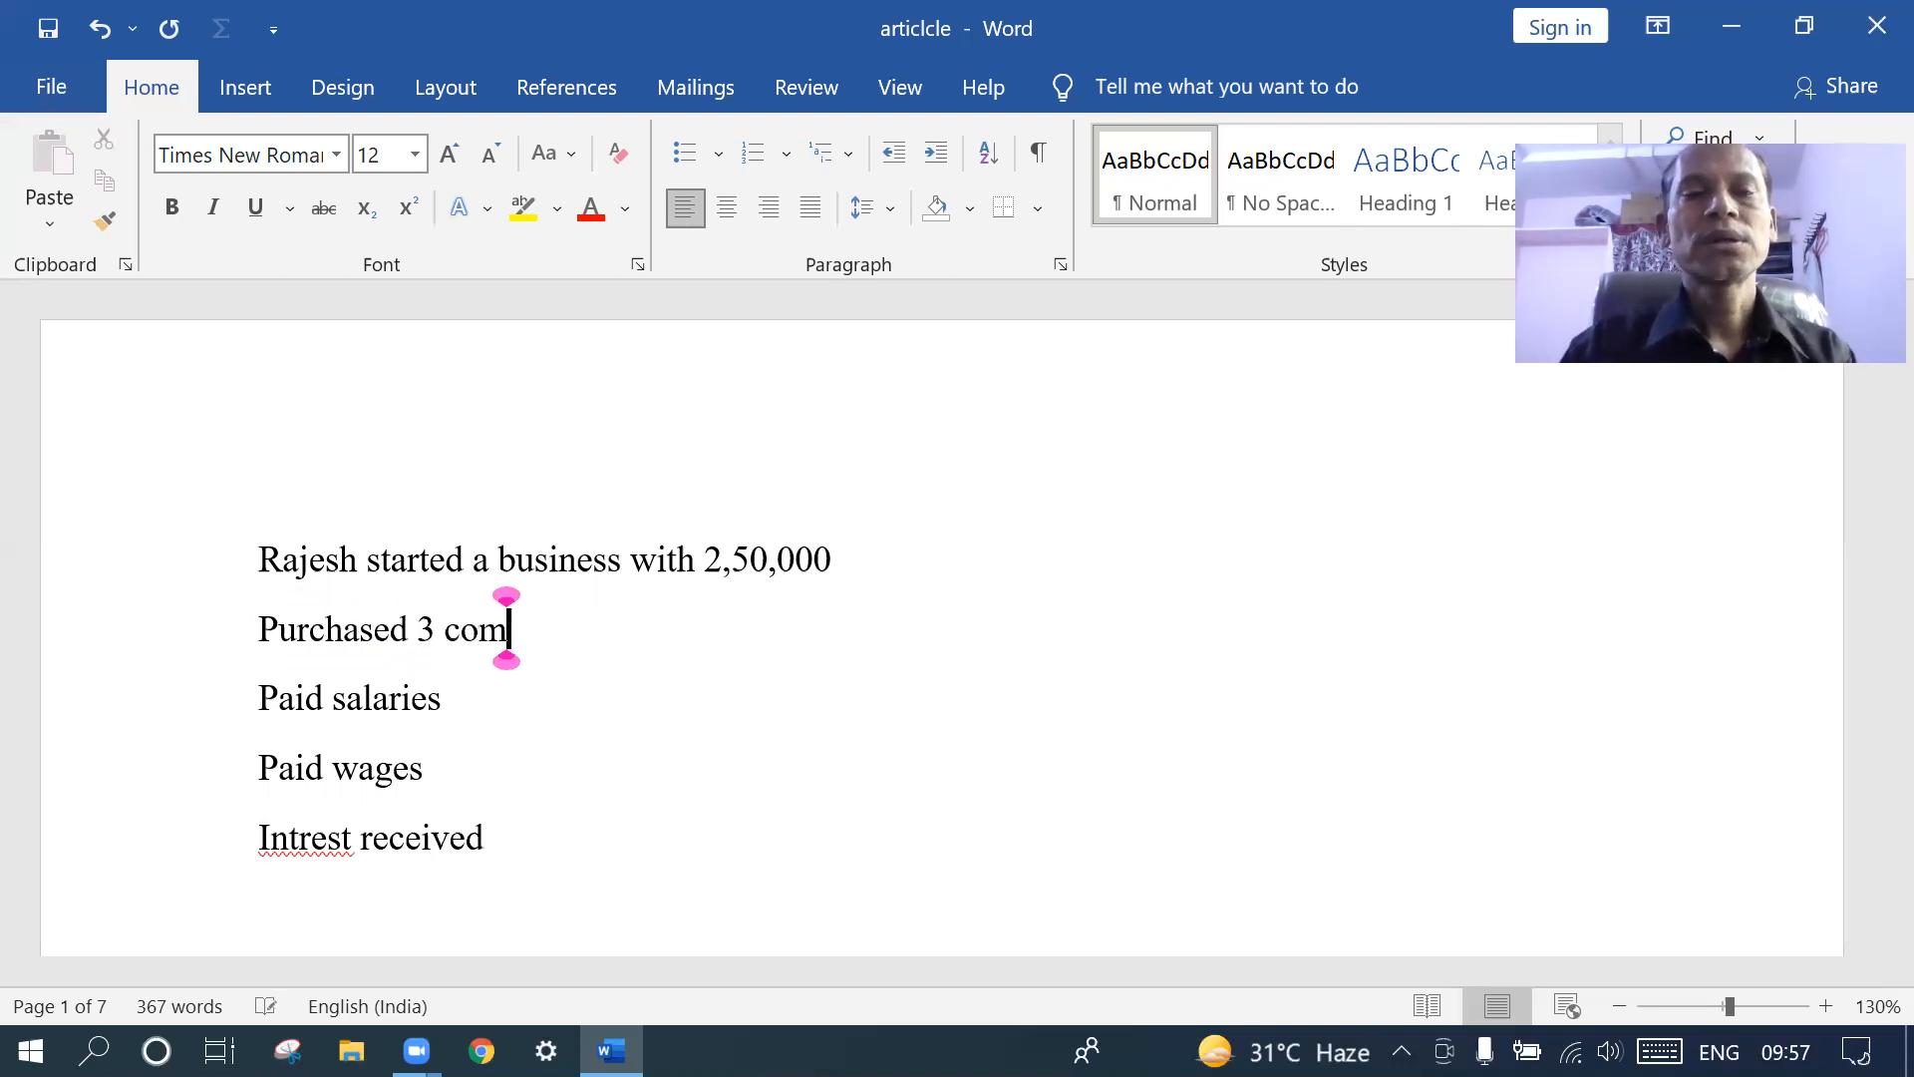
pyautogui.write('puters')
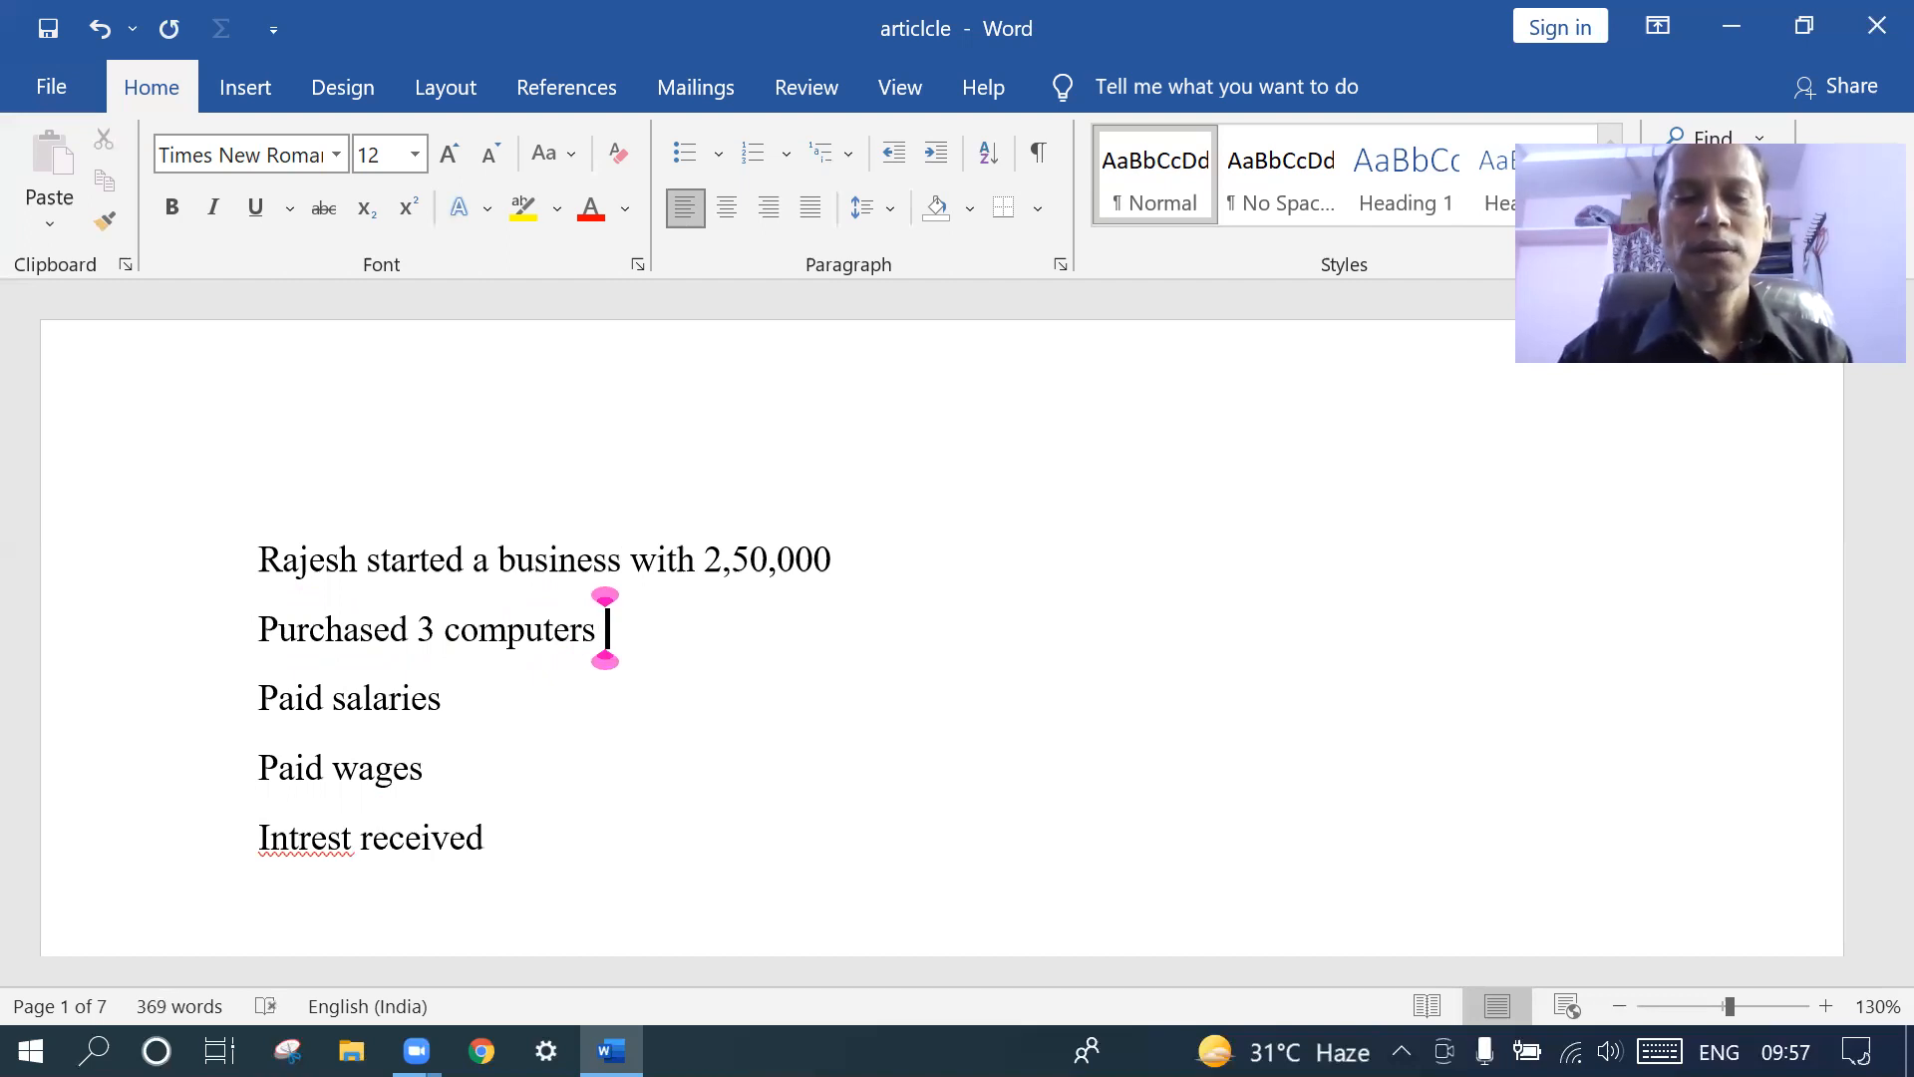
pyautogui.write(' 60000')
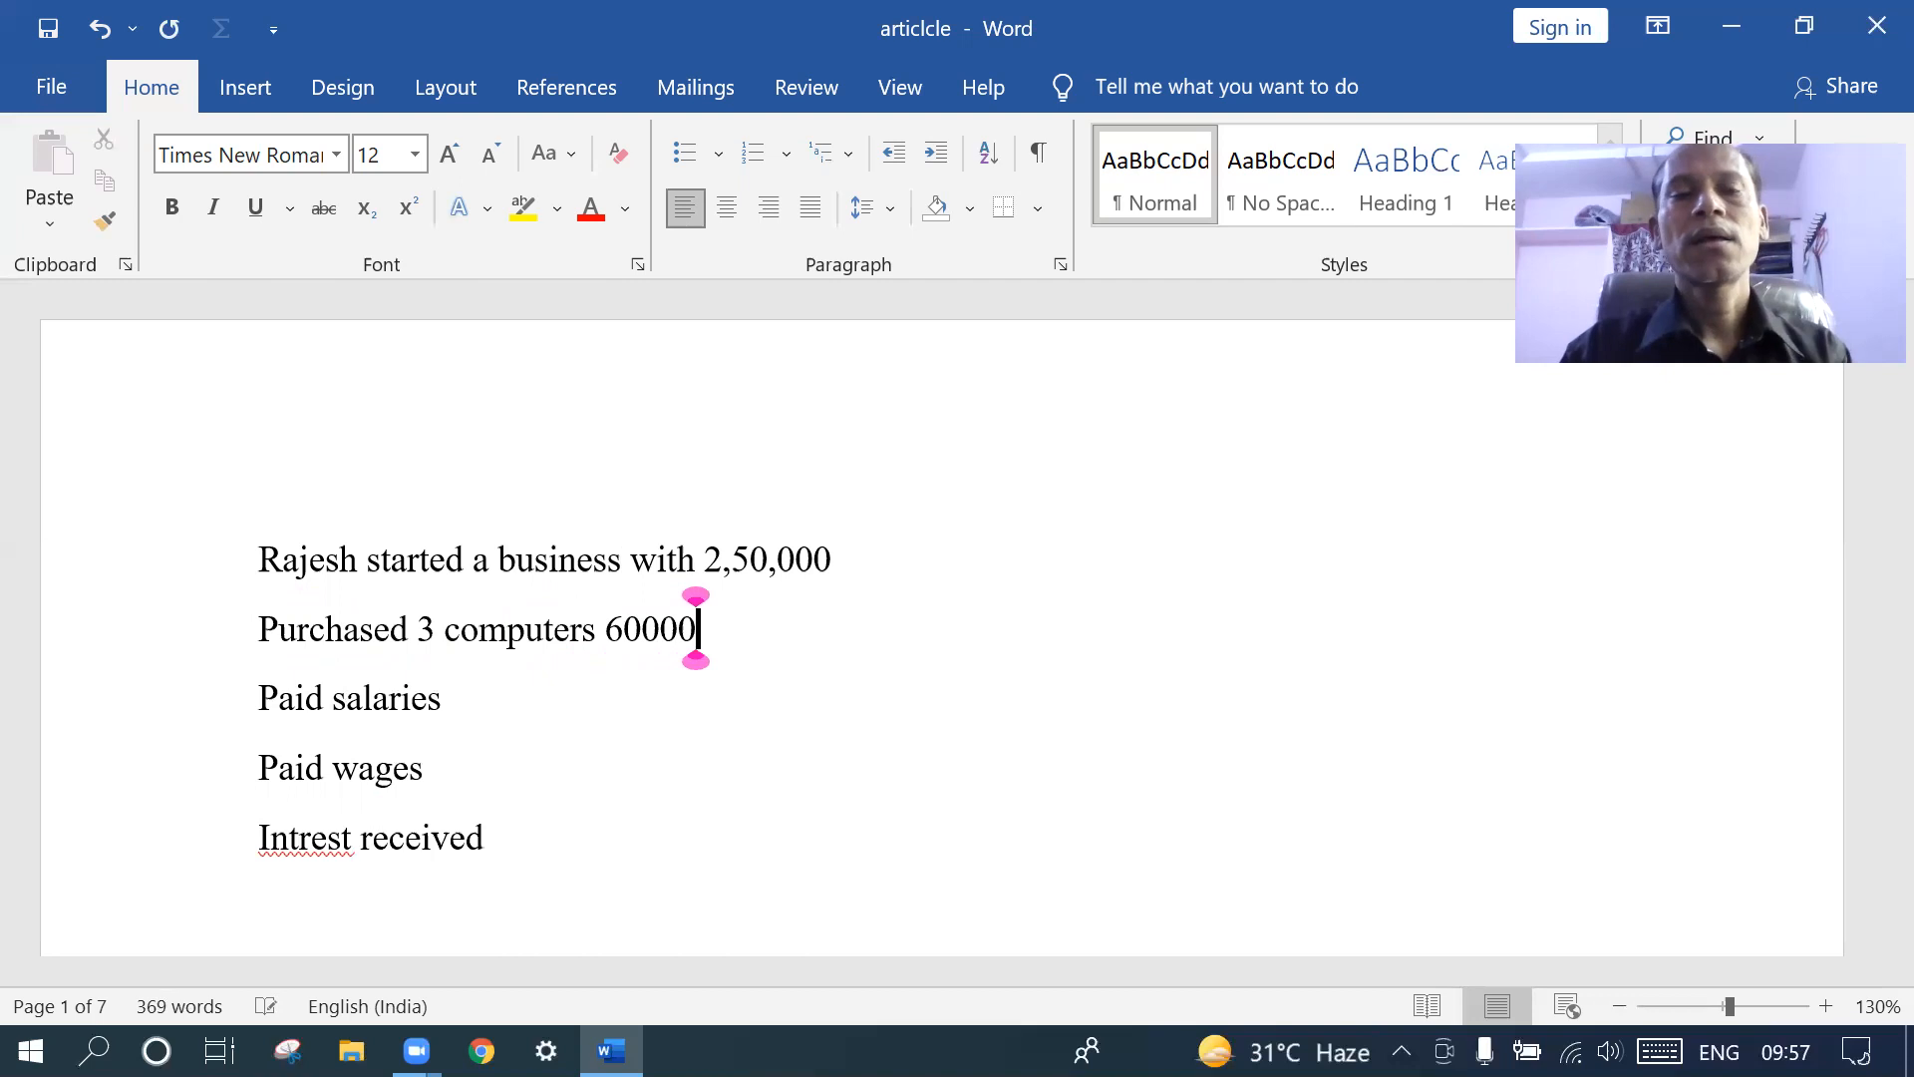
# - Add the line 'sold the 3 computers 75000' below the purchase line
pyautogui.press('Return')
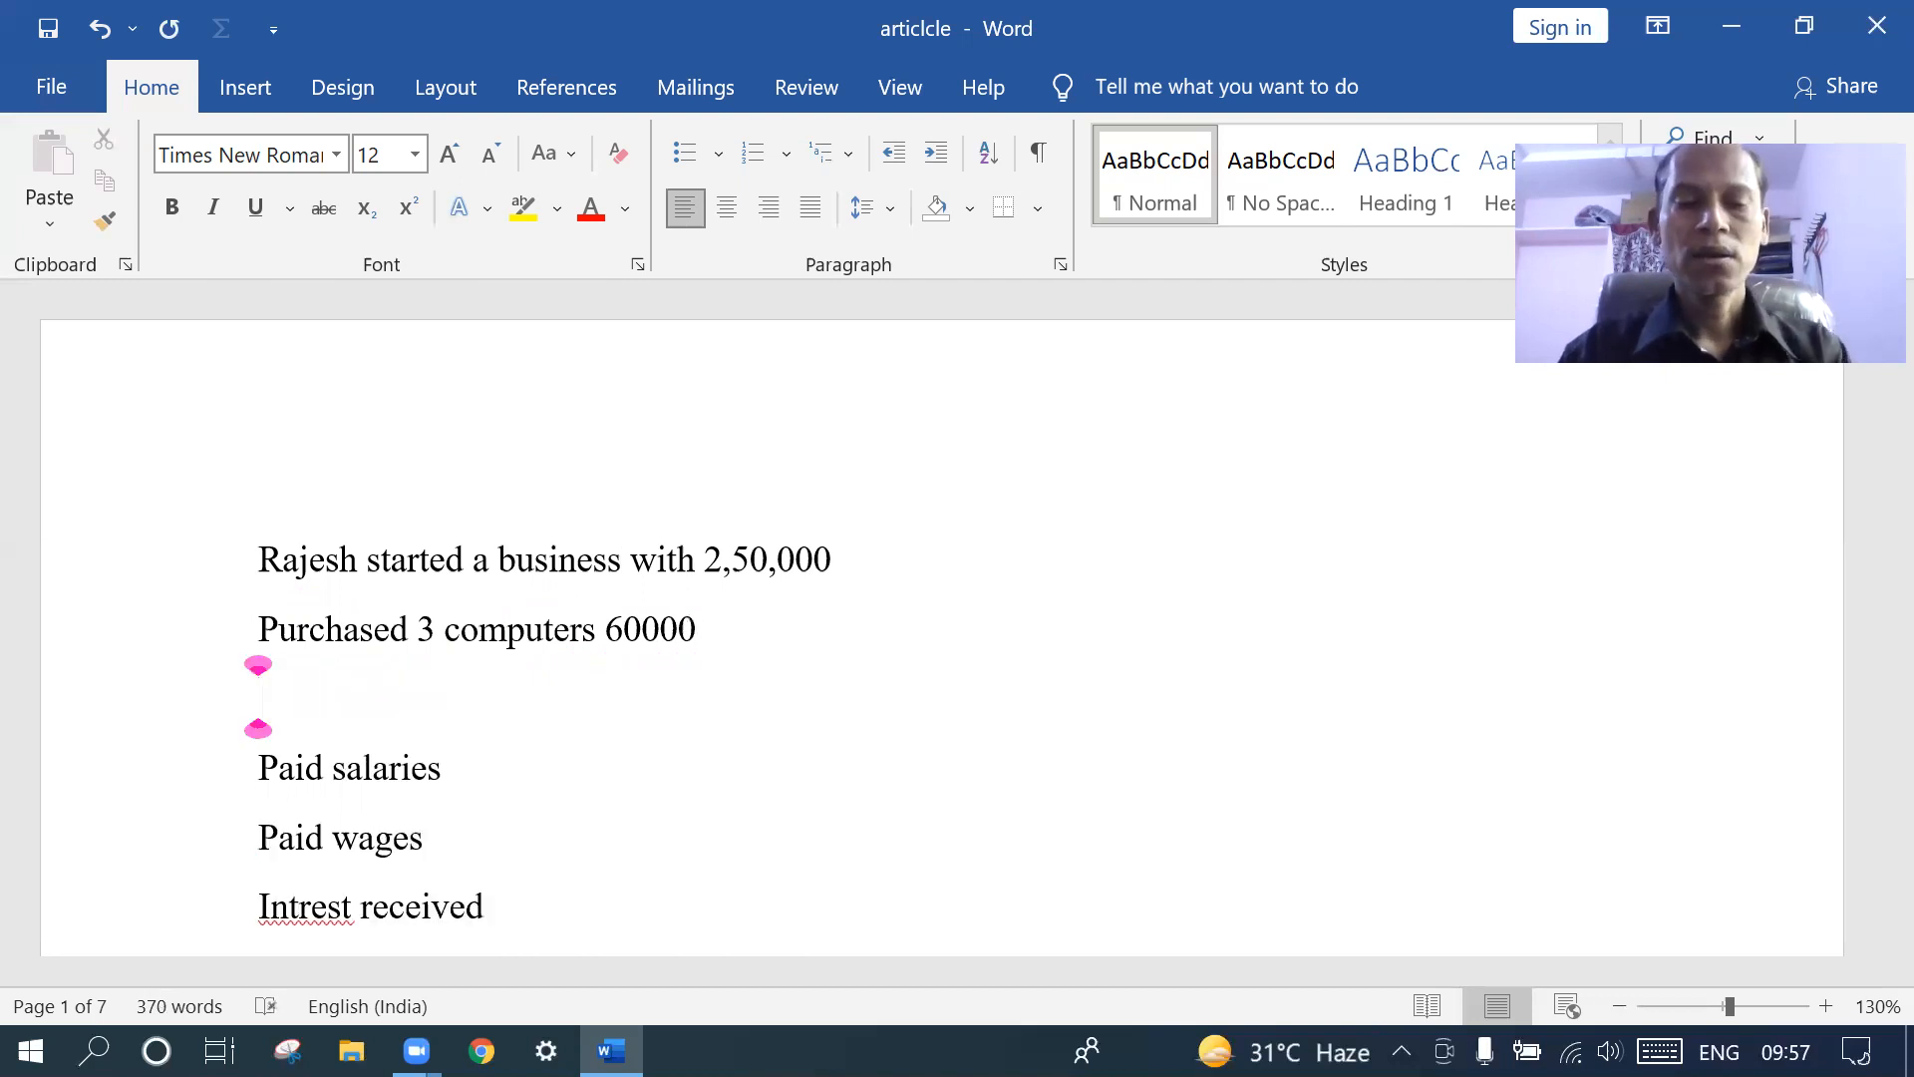
pyautogui.write('sold the ')
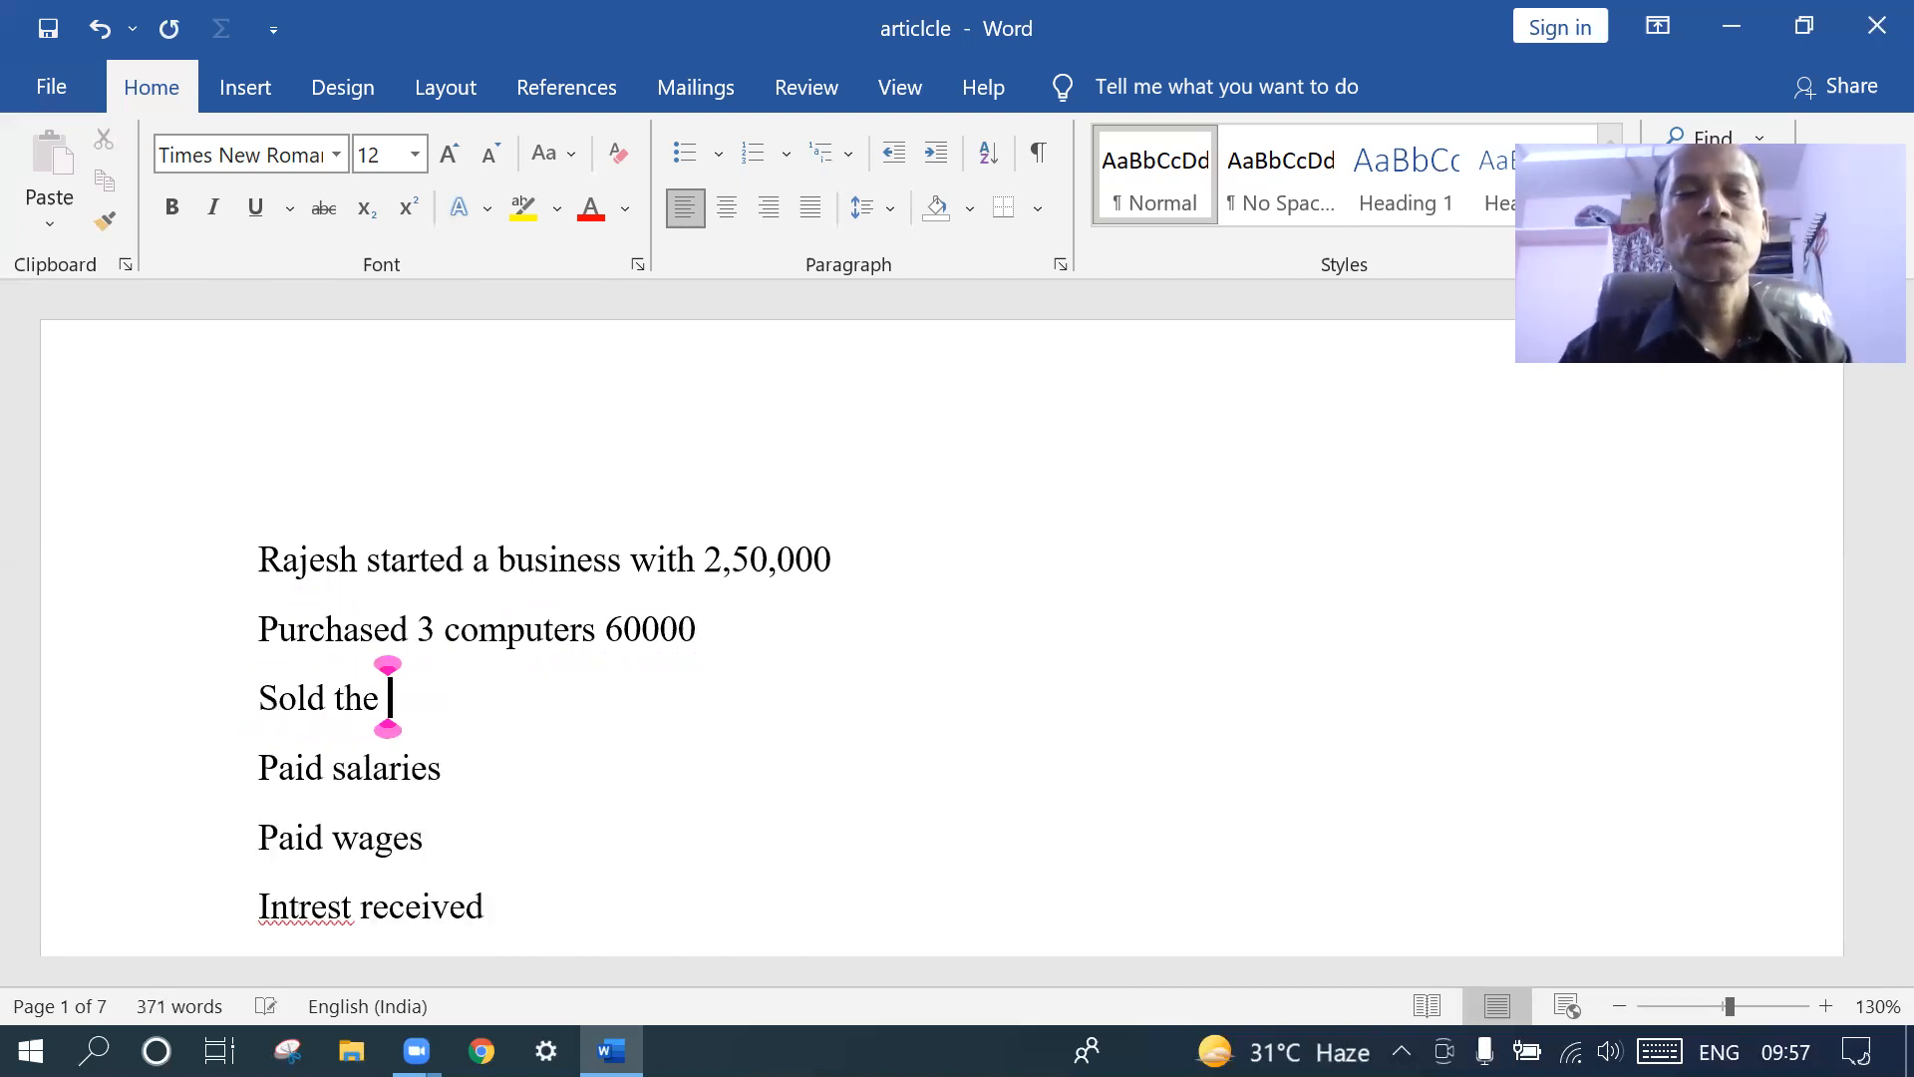
pyautogui.write('3 ')
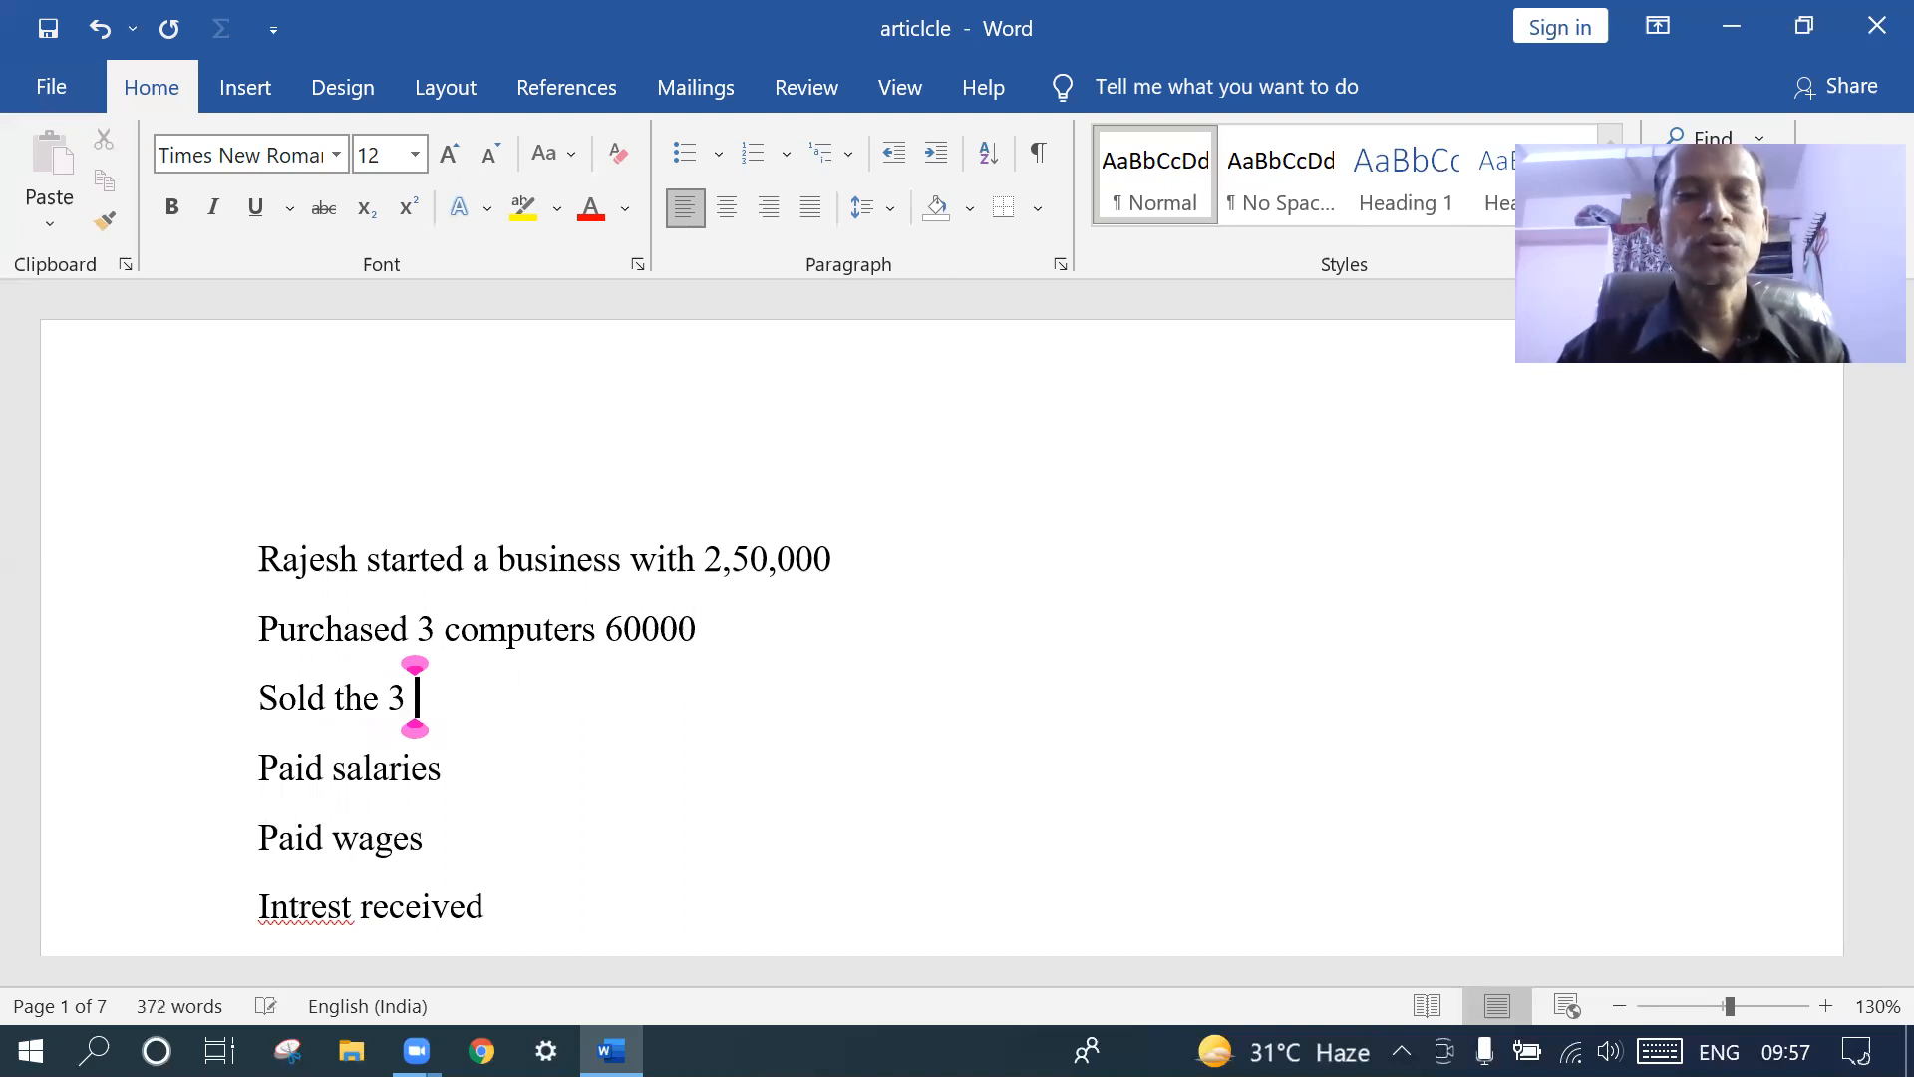
pyautogui.write('computers')
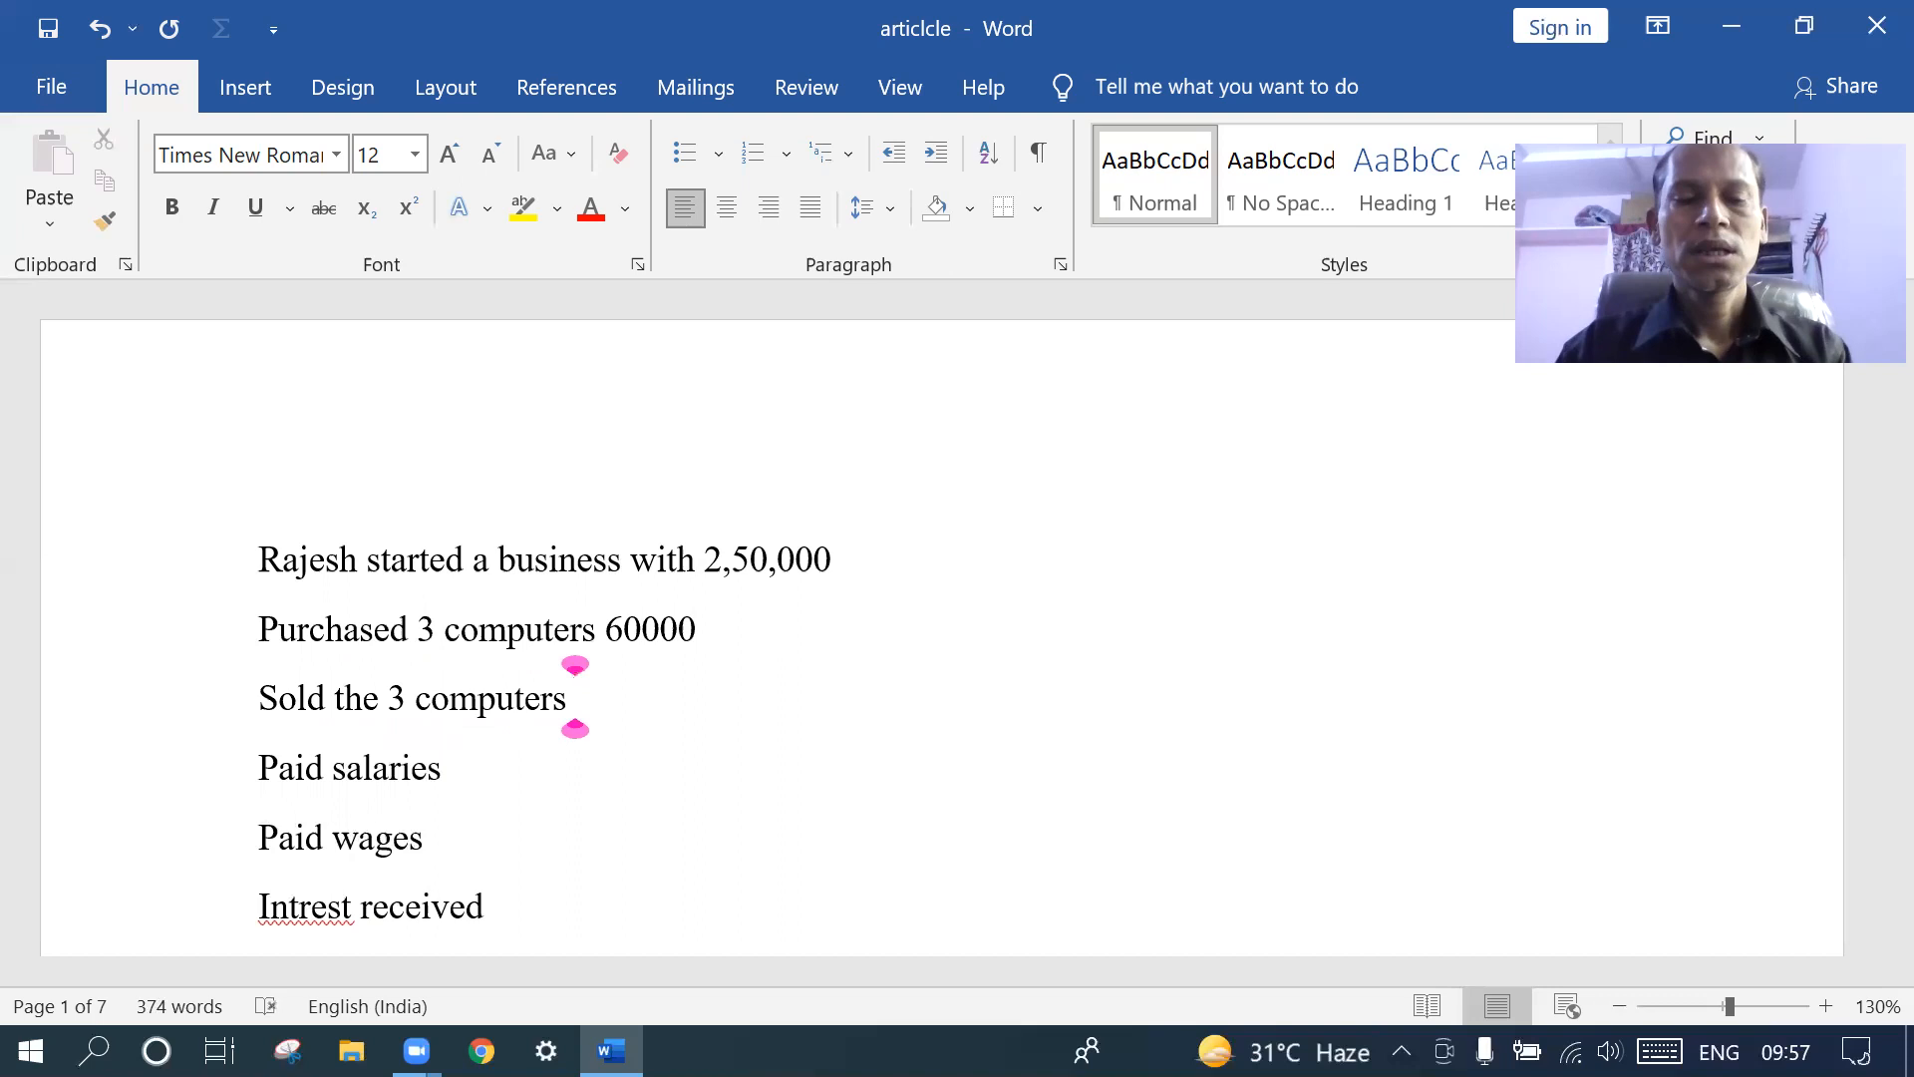
pyautogui.write(' 70')
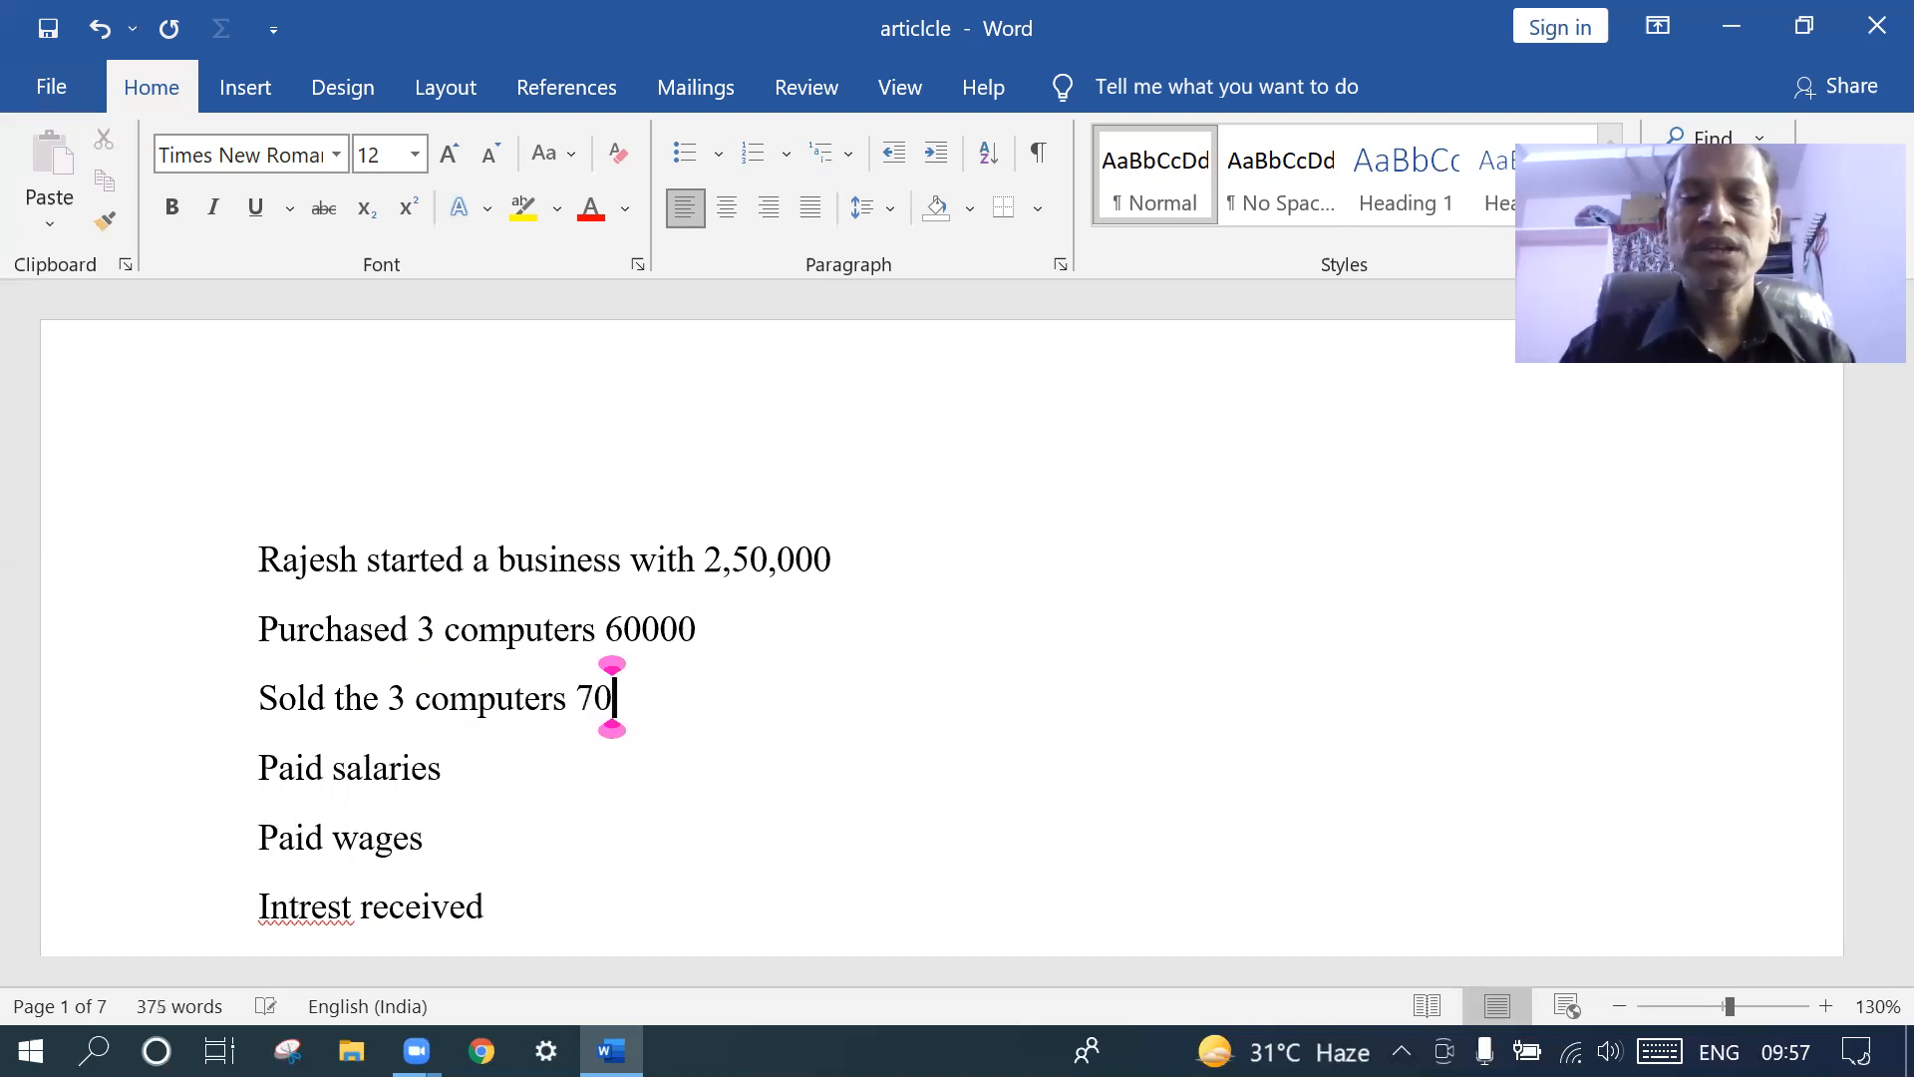
pyautogui.press('BackSpace')
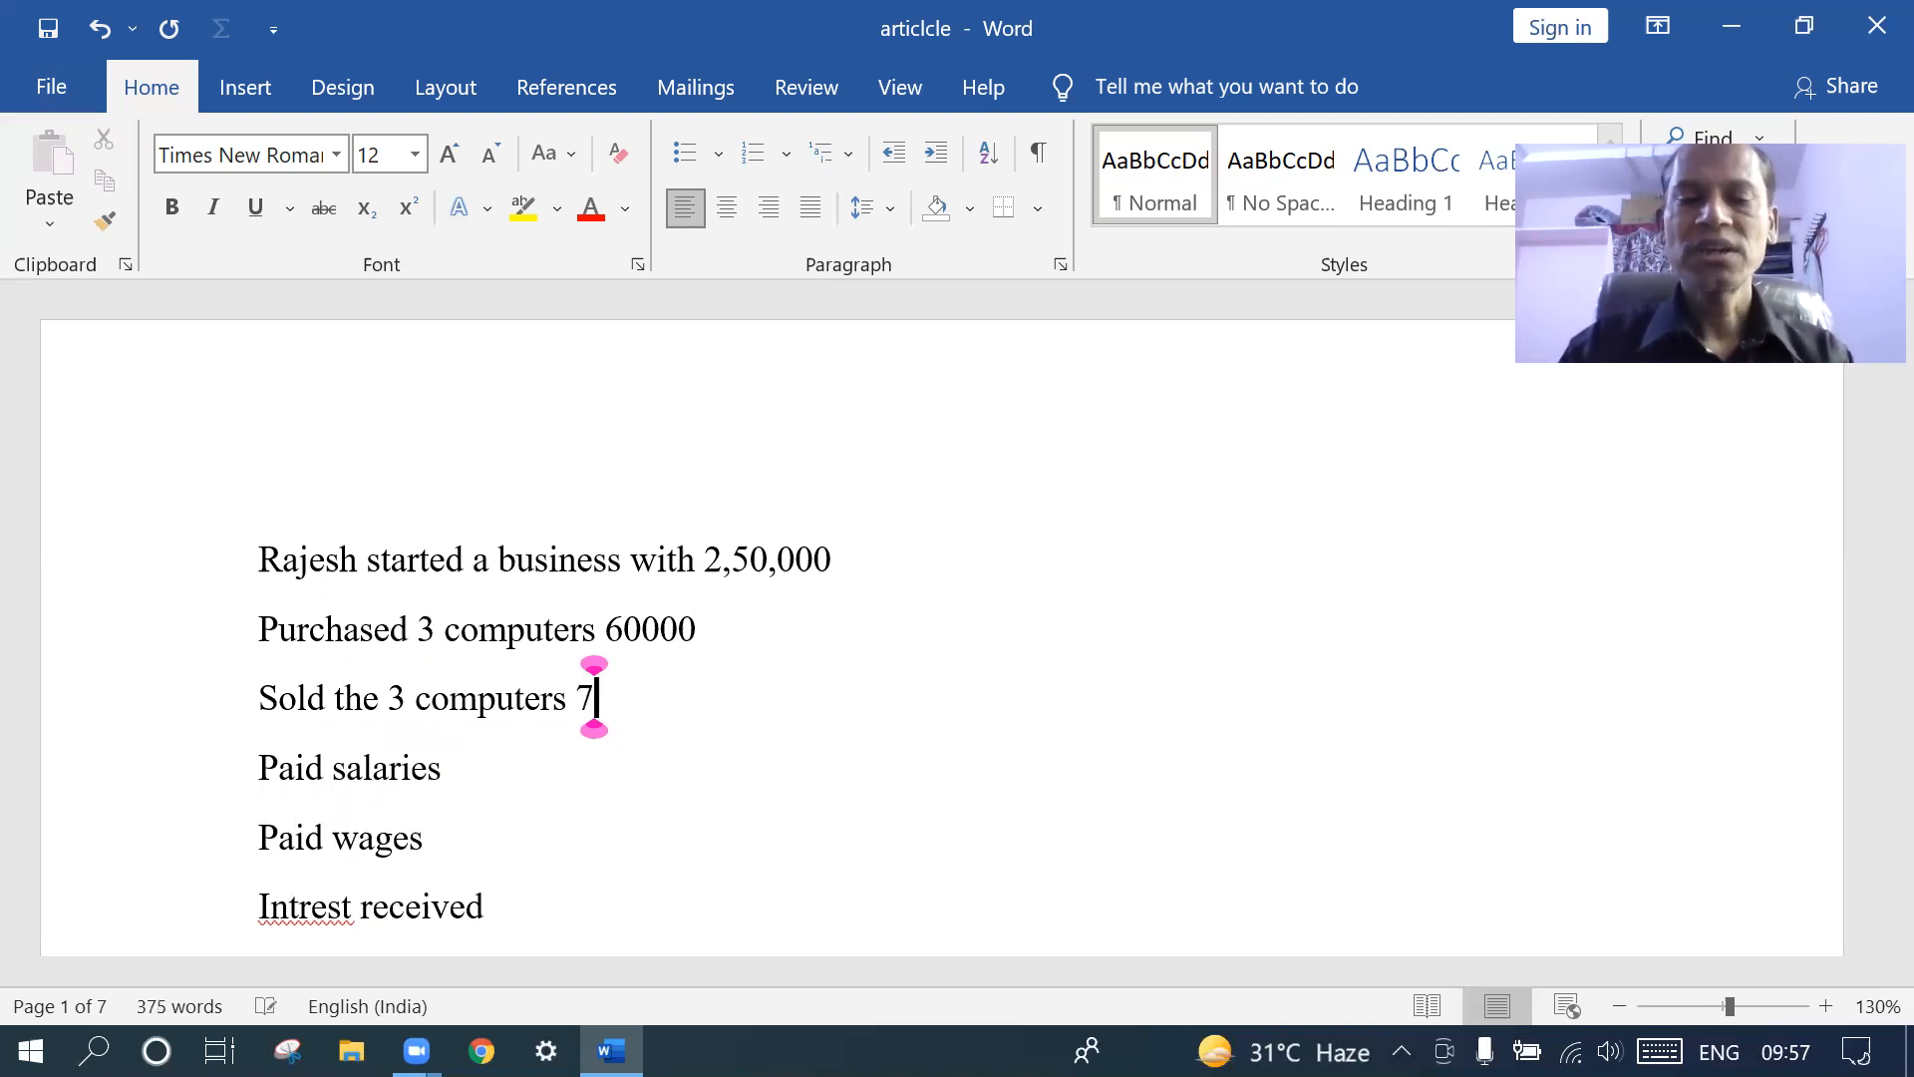
pyautogui.write('5')
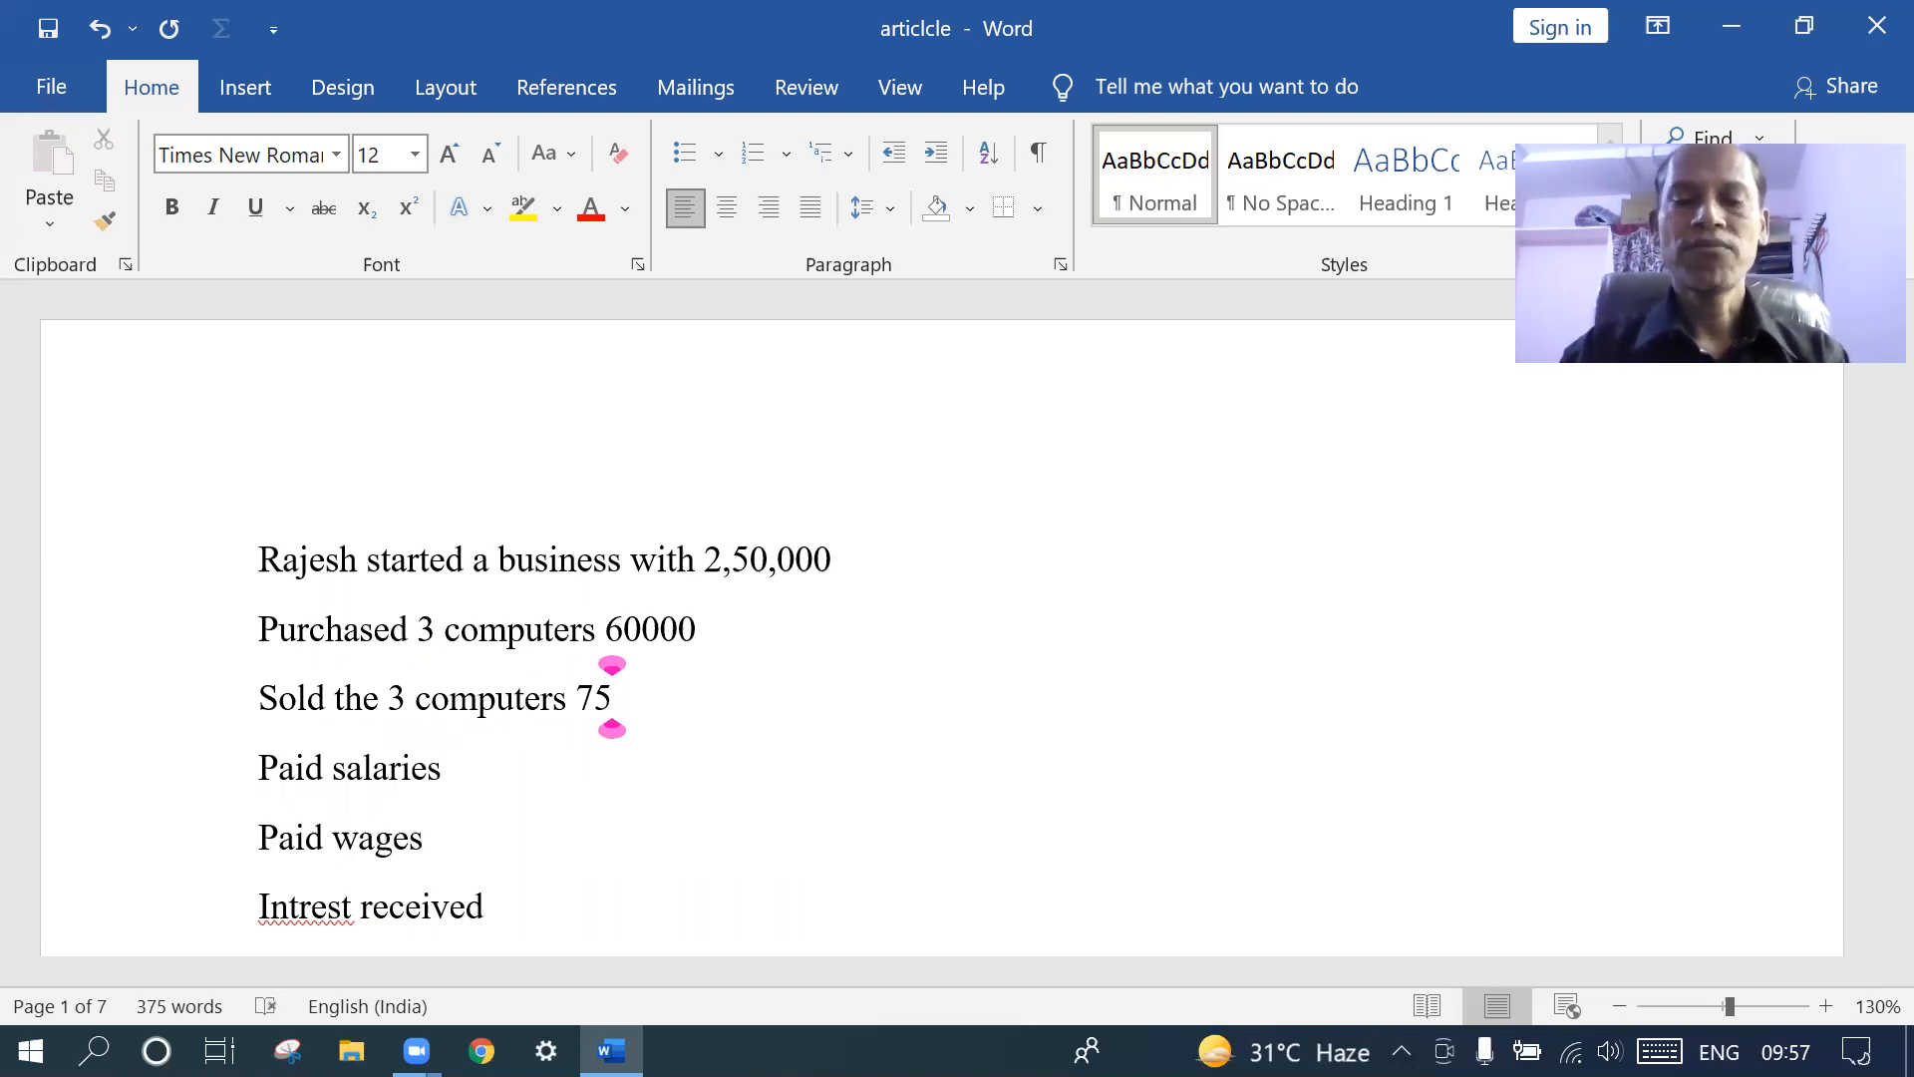
pyautogui.write('000')
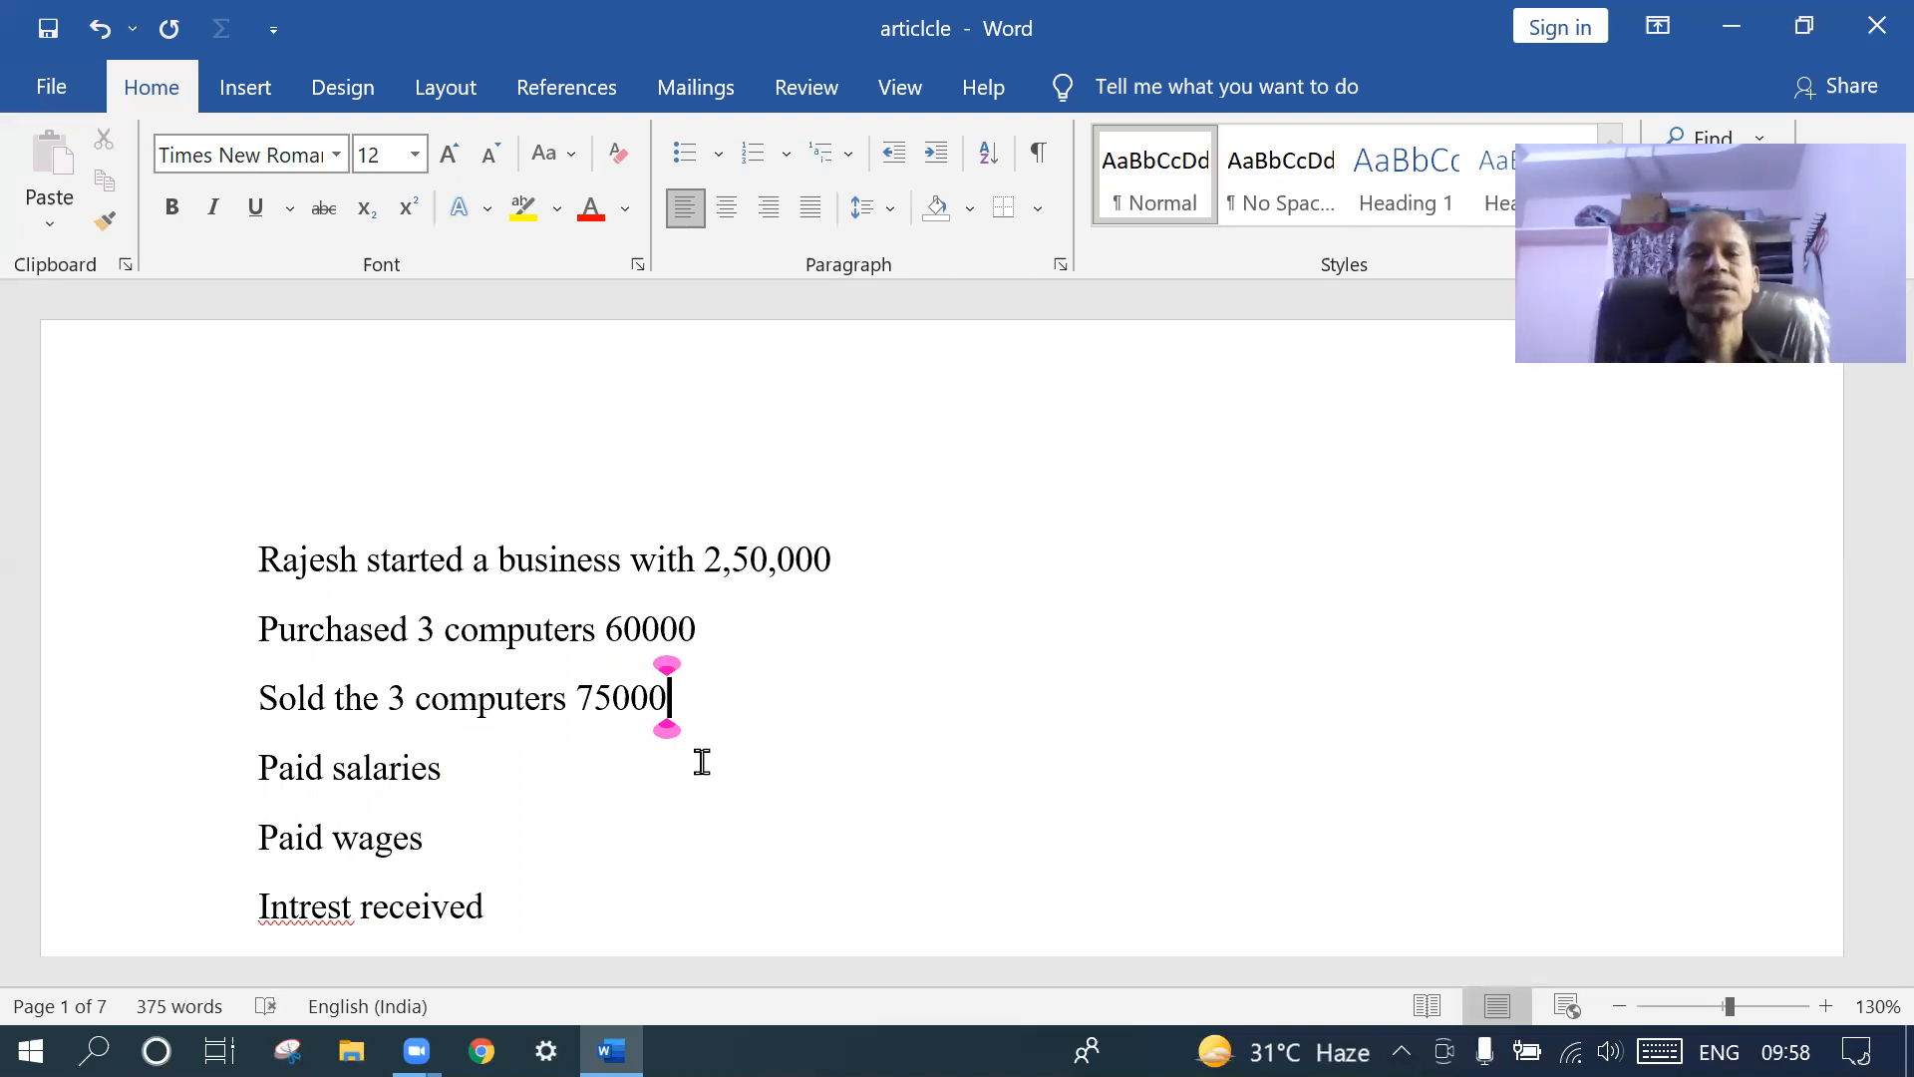
pyautogui.scroll(-1, 702, 761)
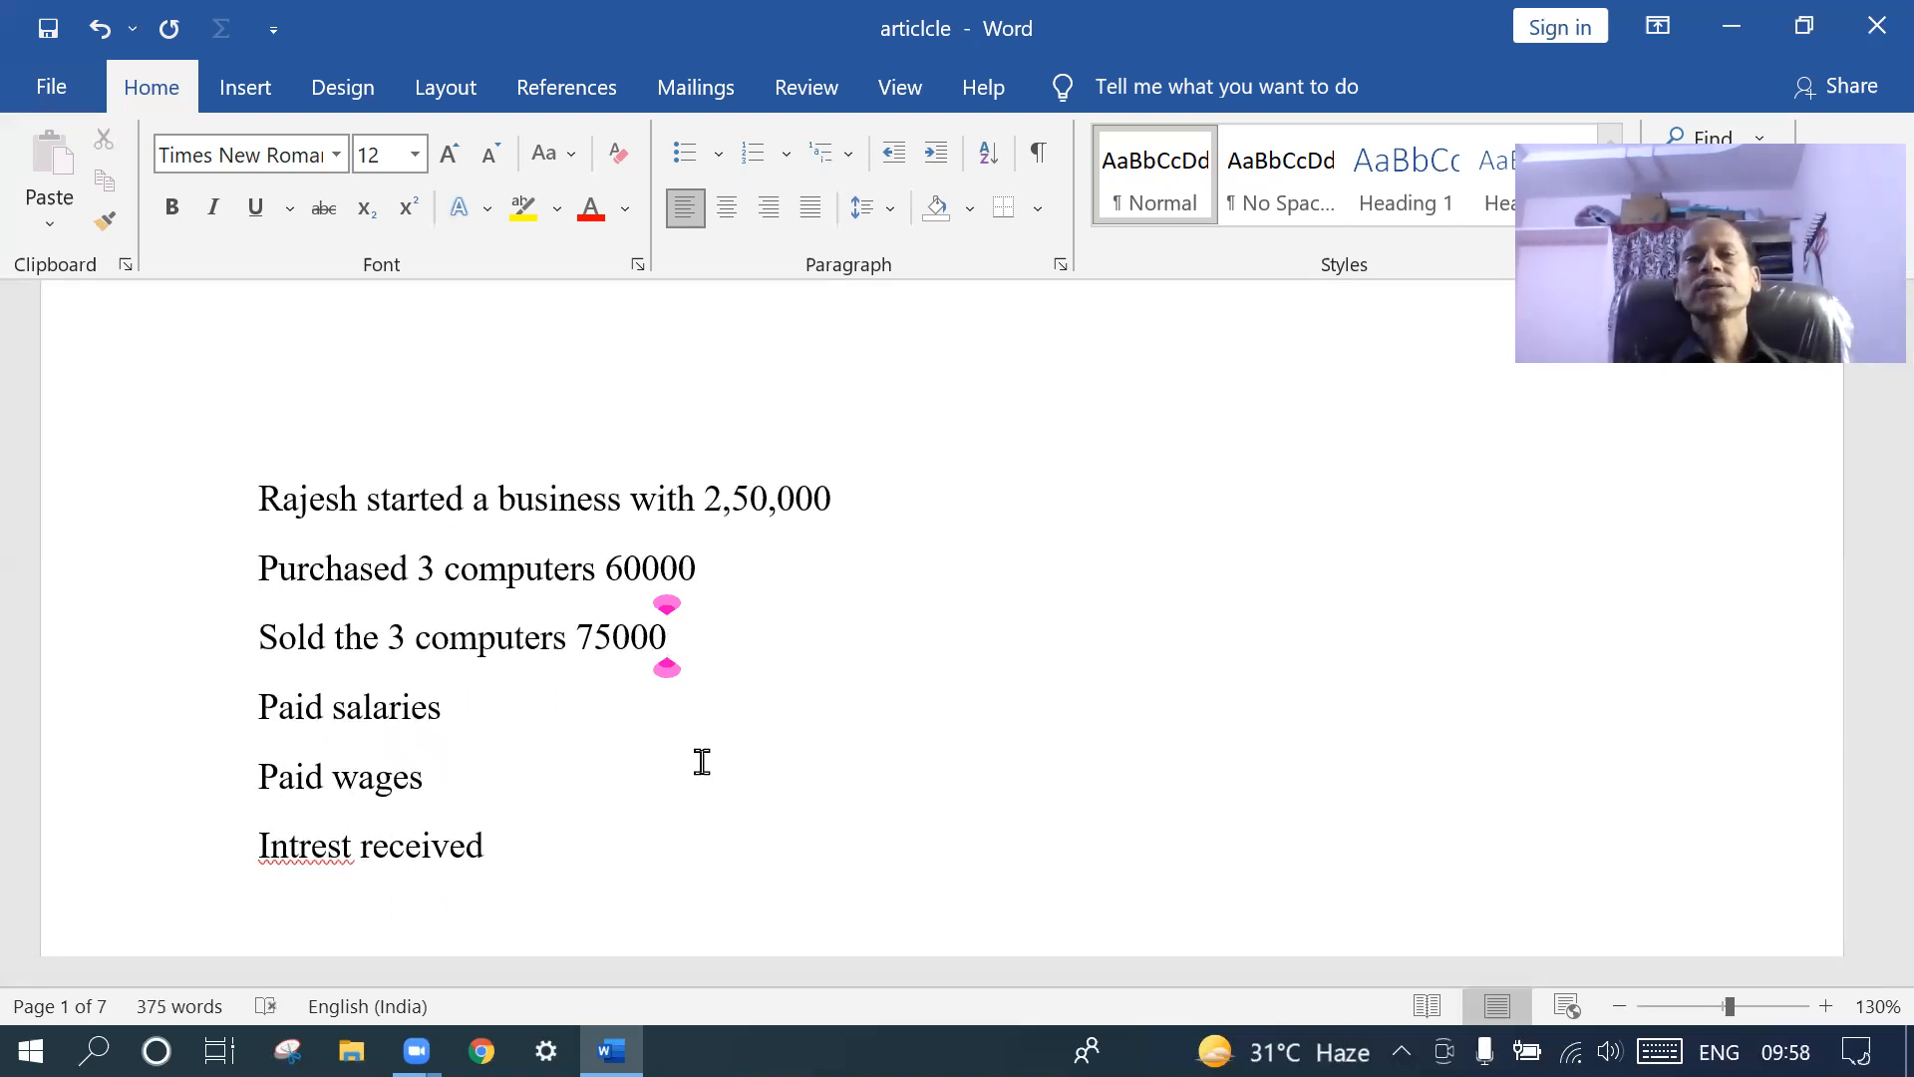
pyautogui.click(598, 568)
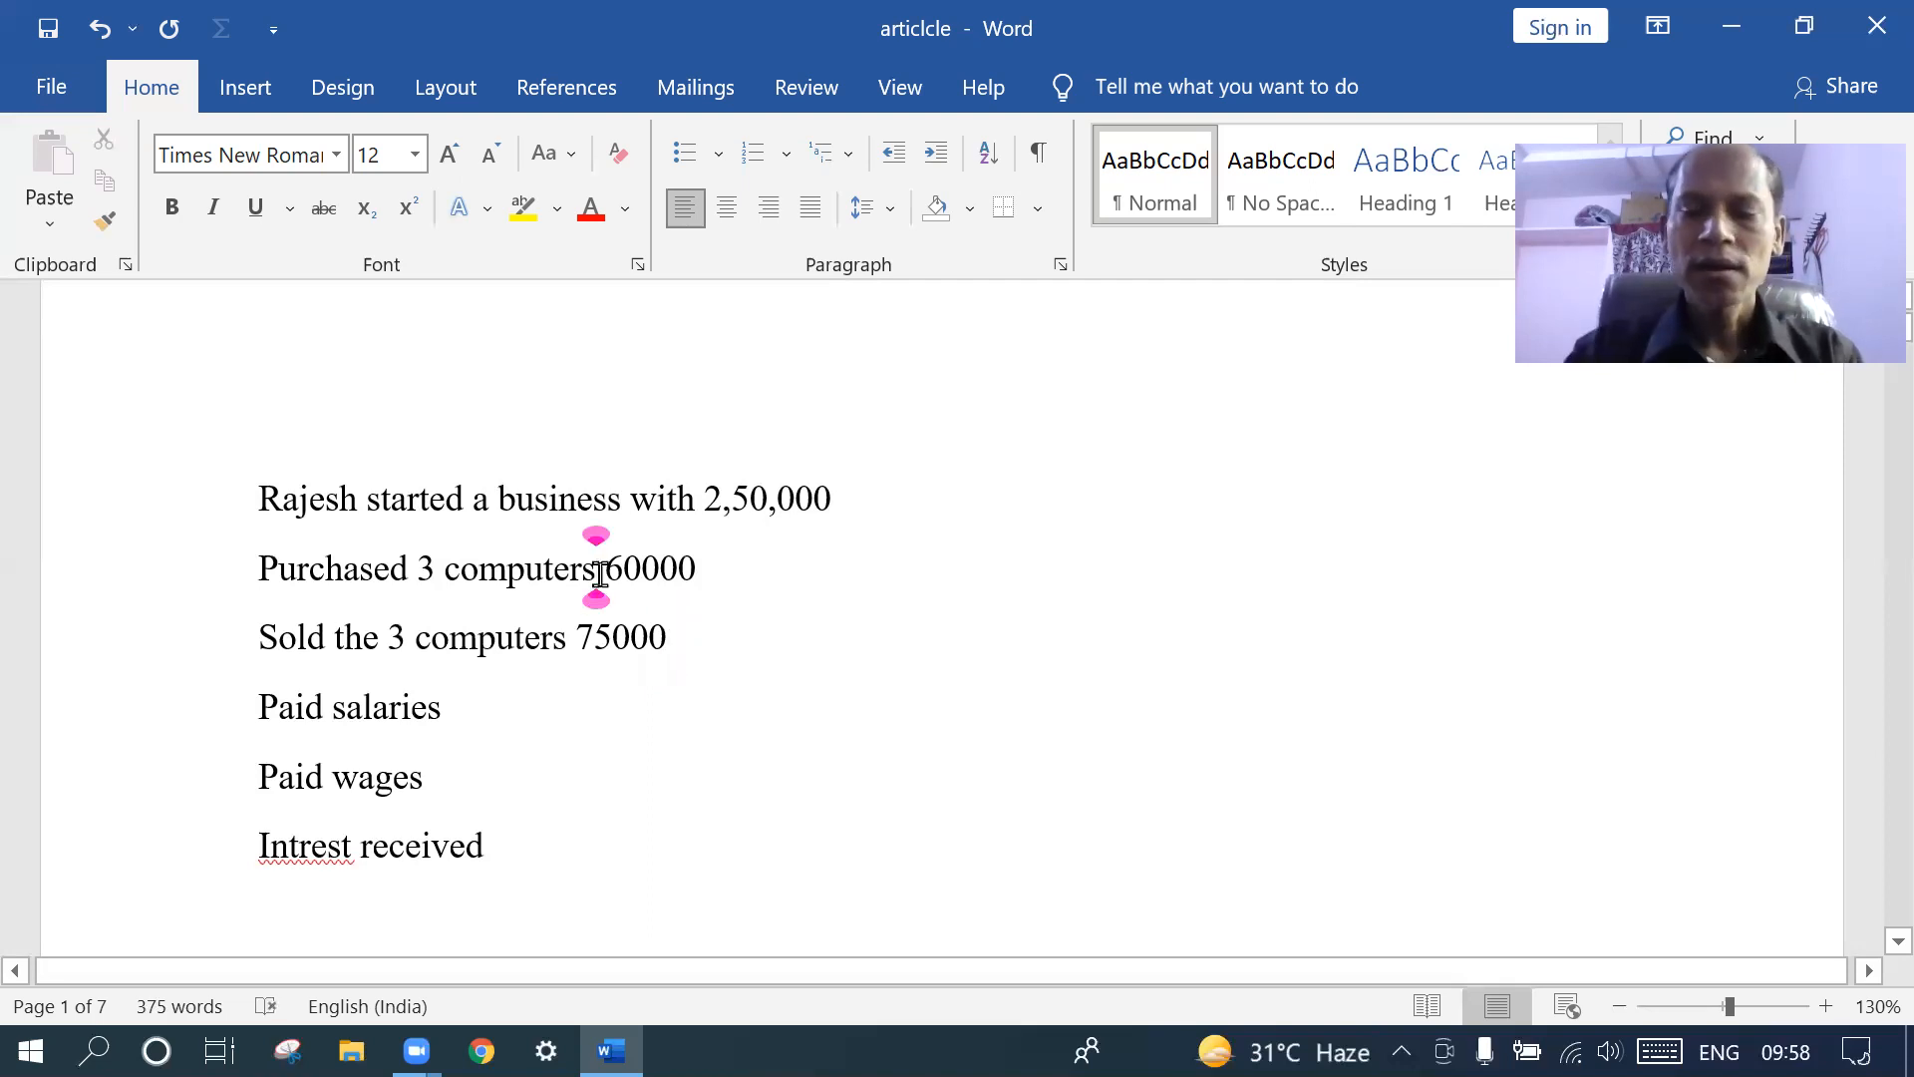
pyautogui.write('@ ')
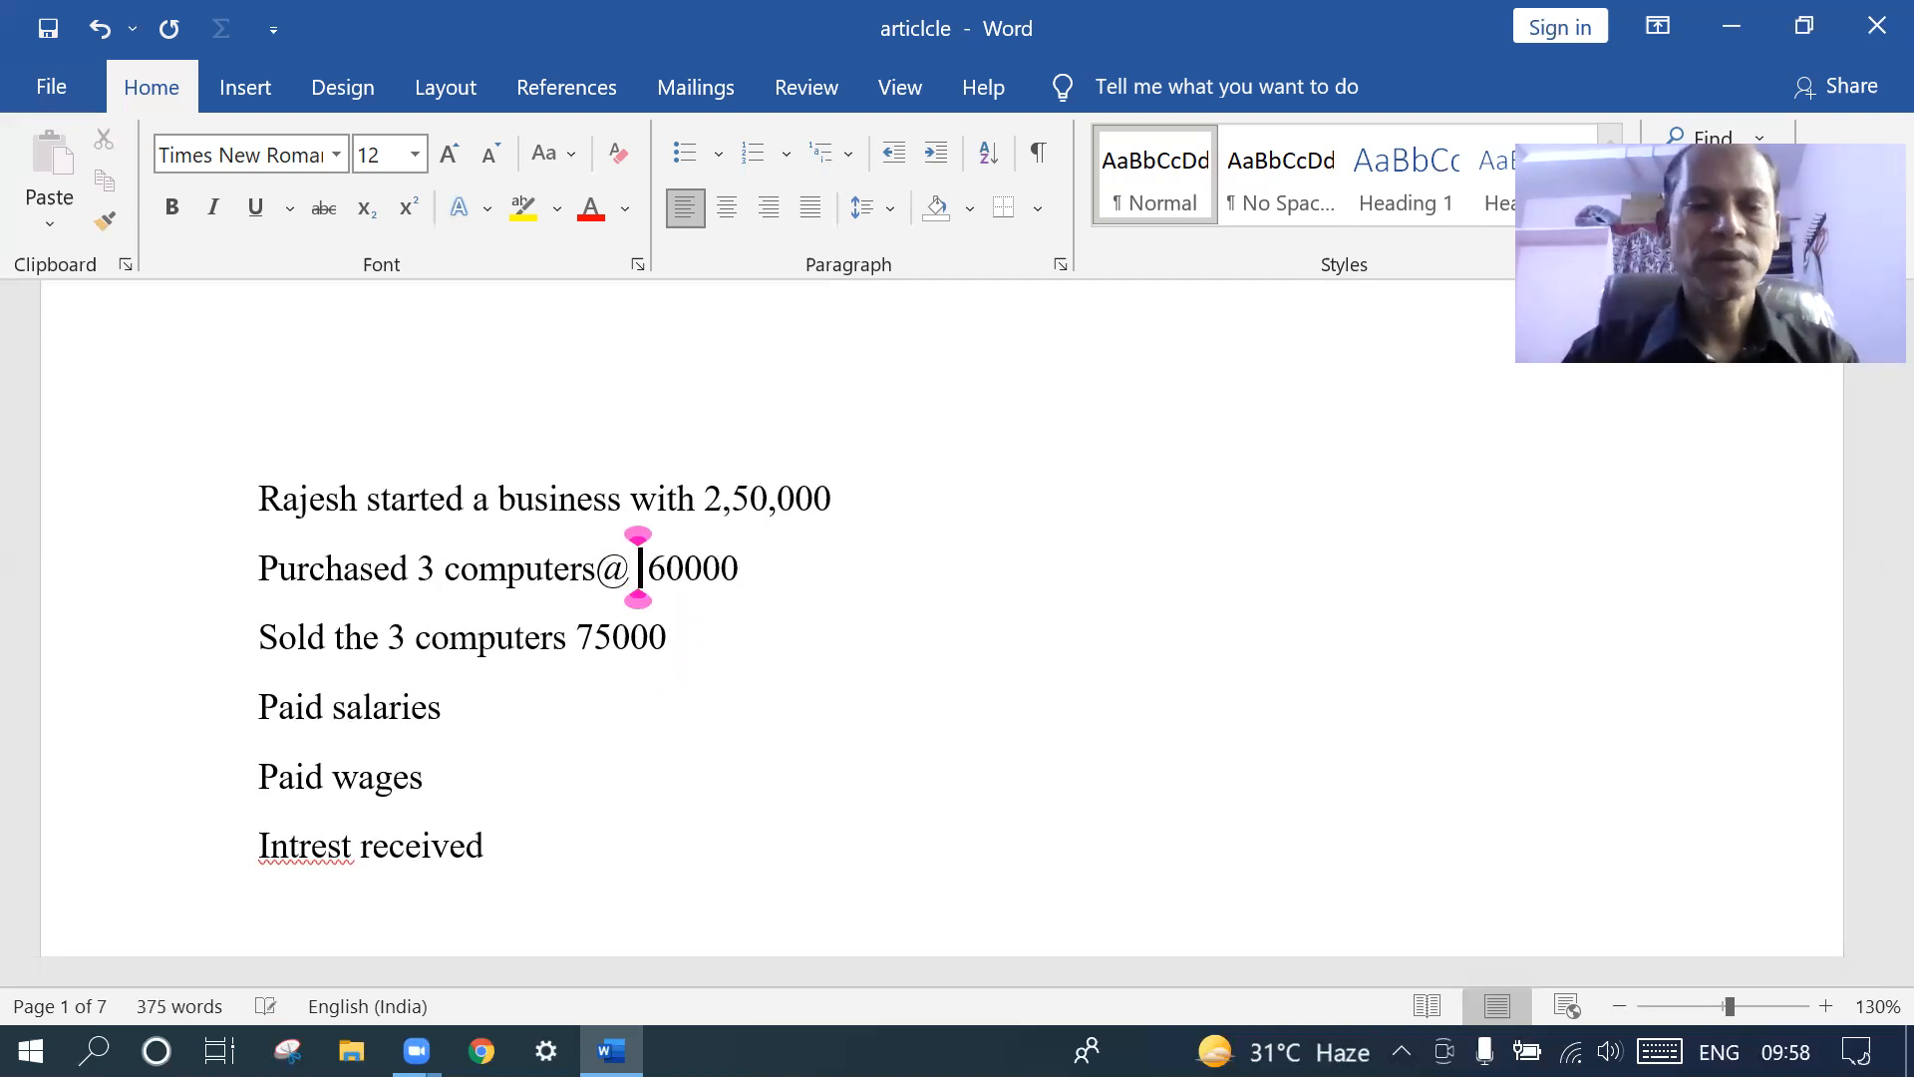
pyautogui.write('20000')
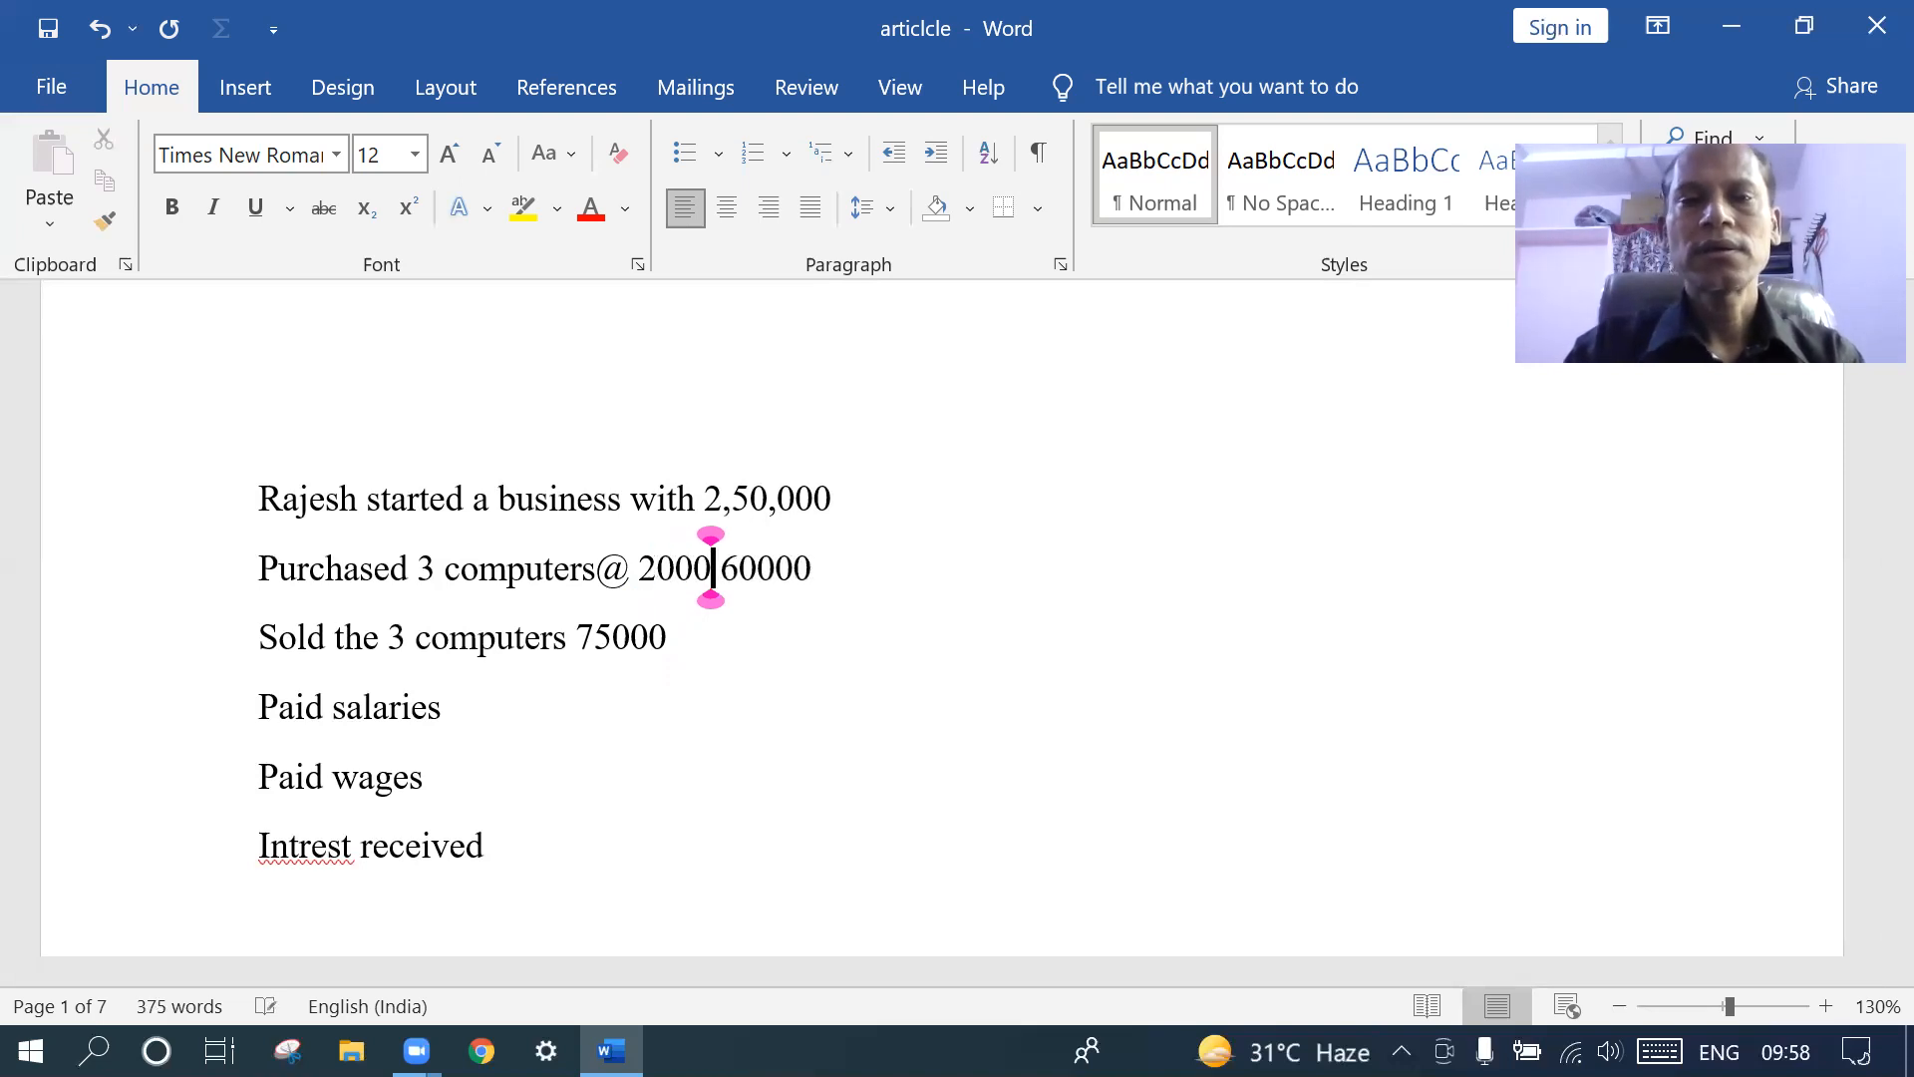
pyautogui.write(' ,')
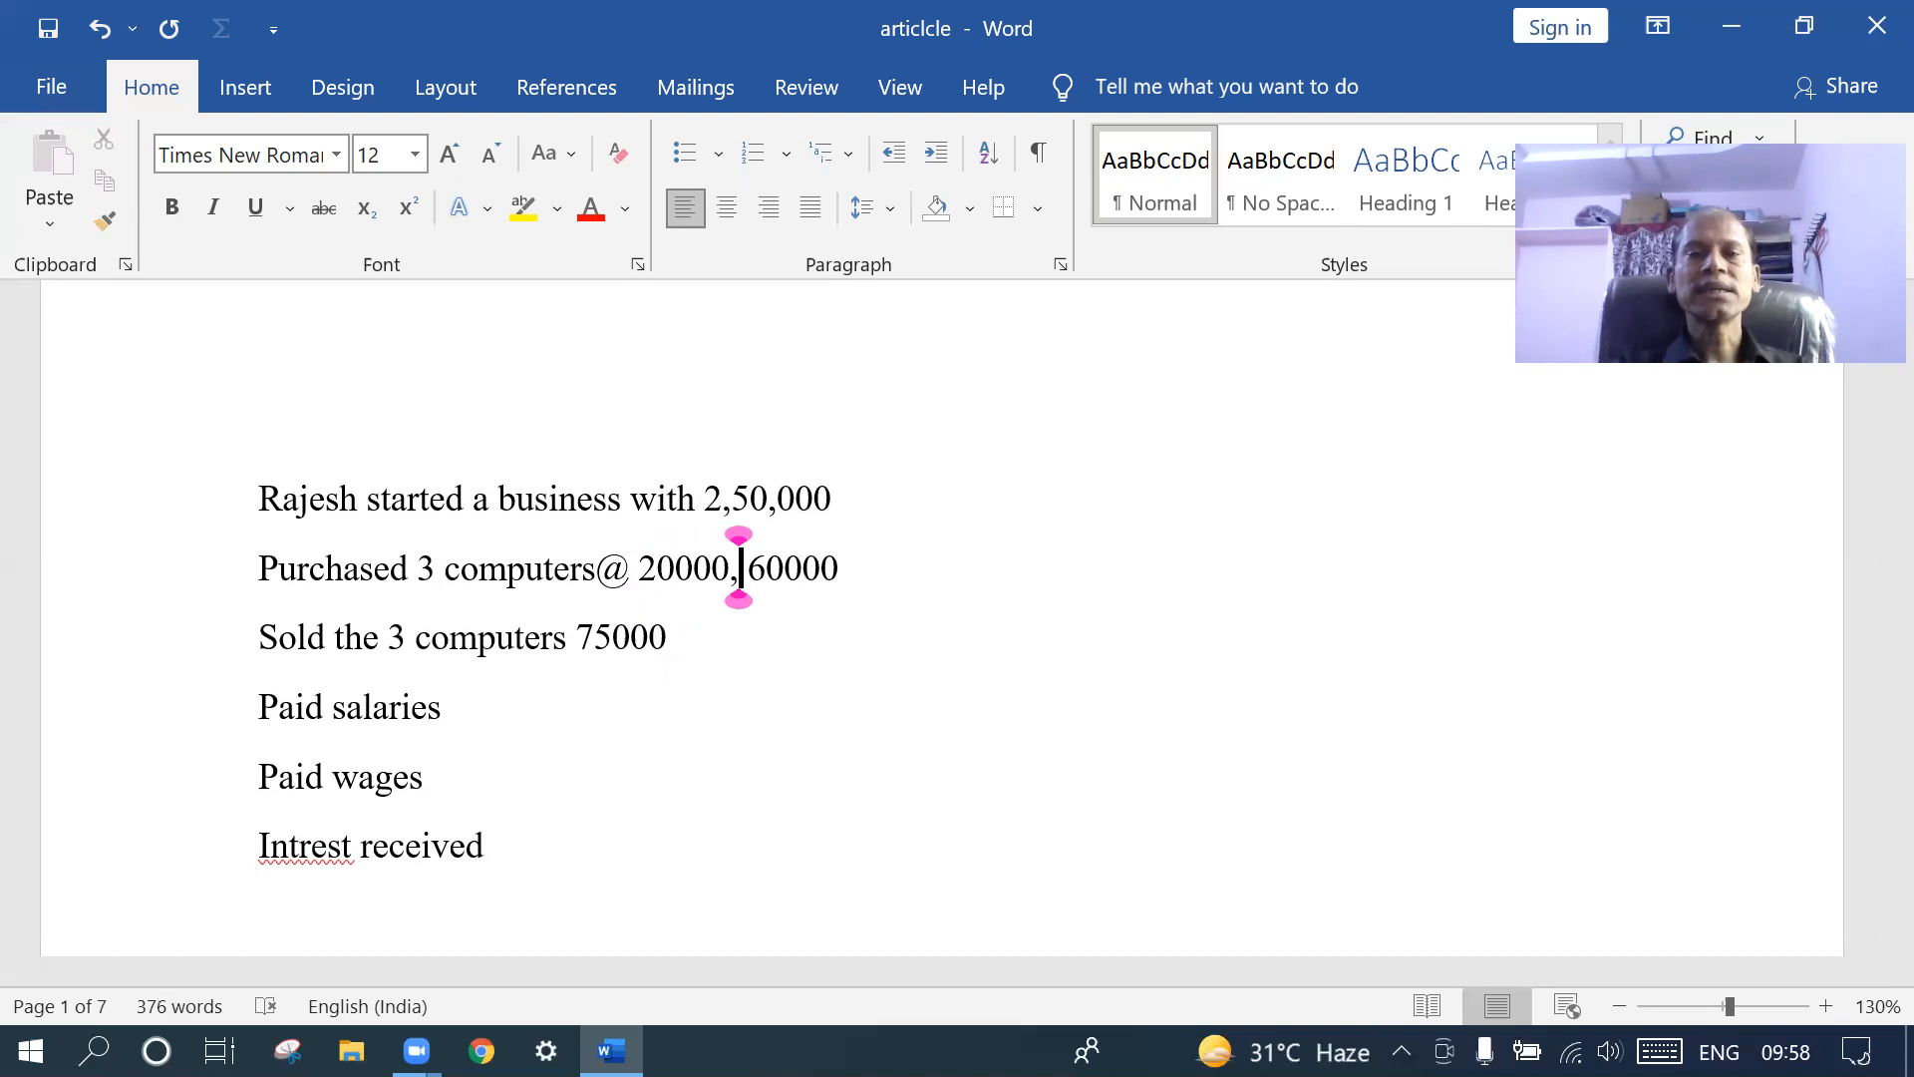
pyautogui.click(849, 573)
pyautogui.press('Return')
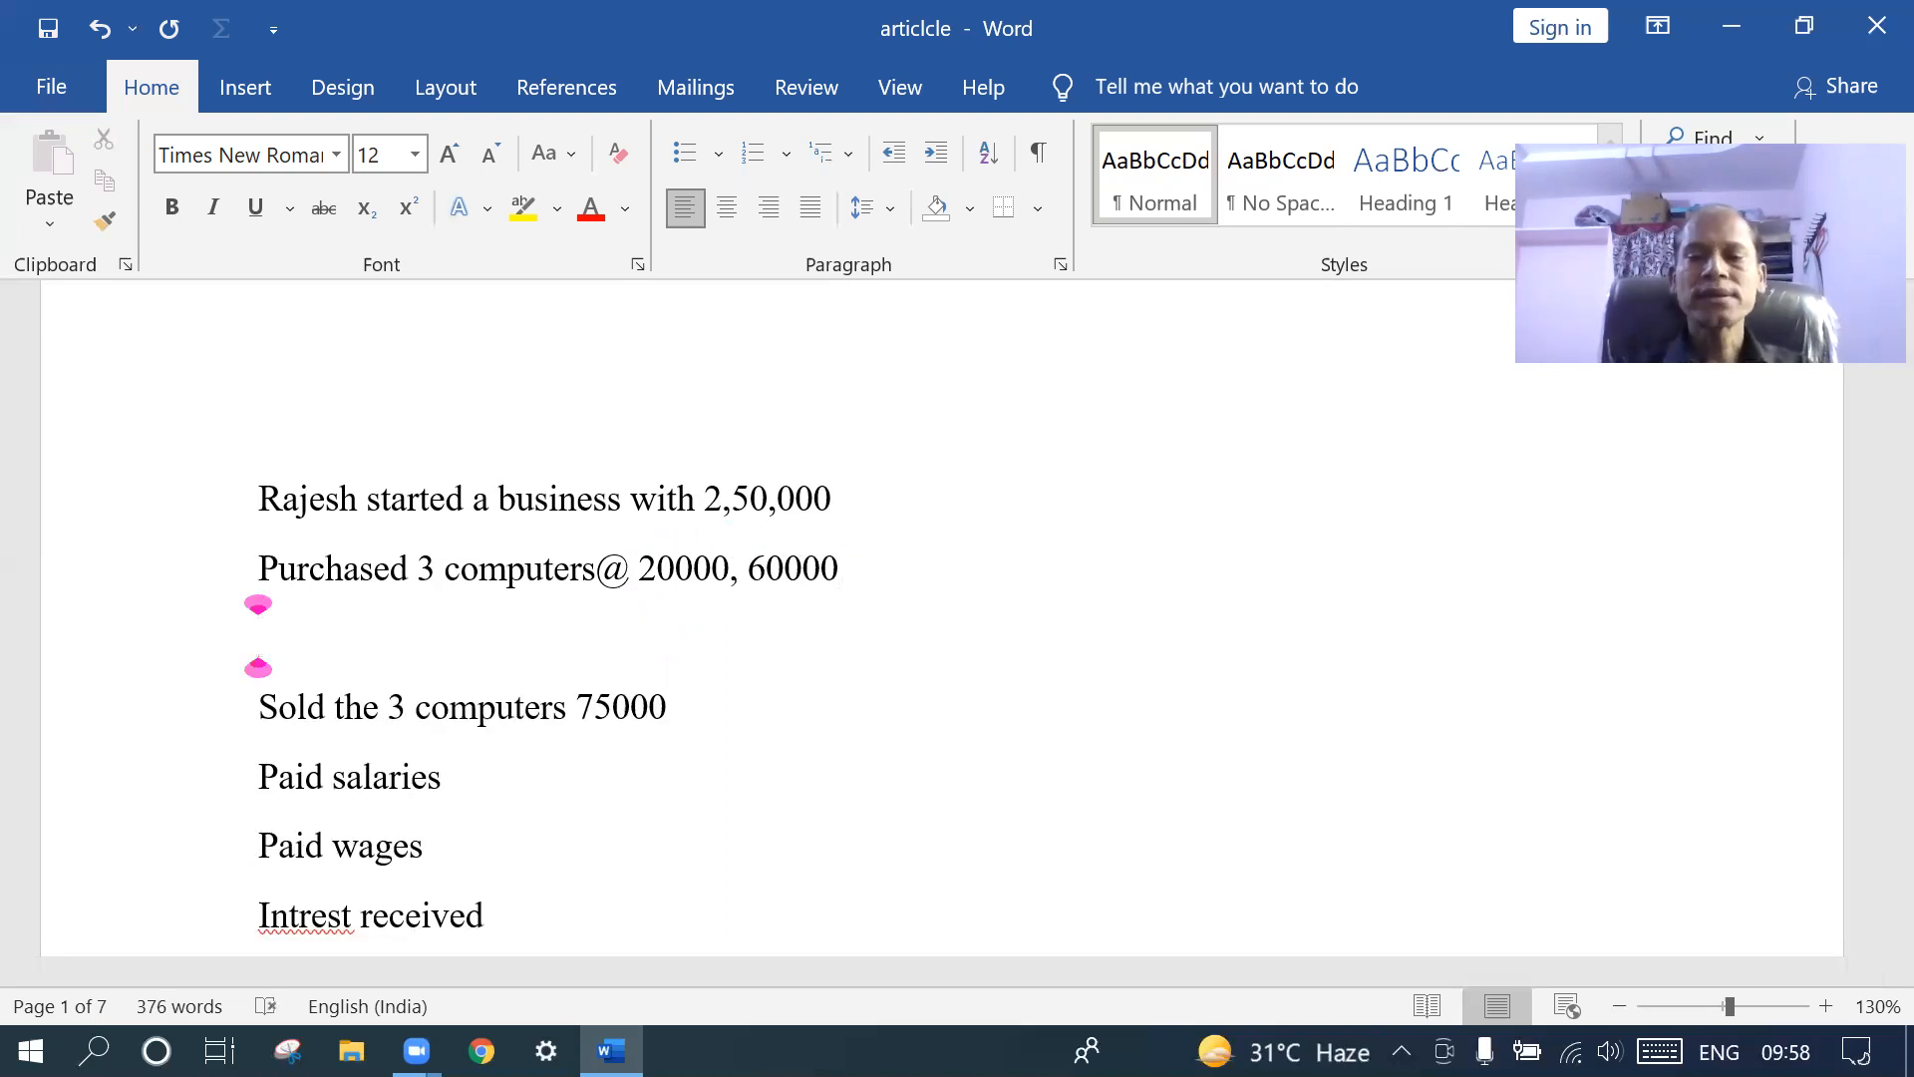
pyautogui.press('BackSpace')
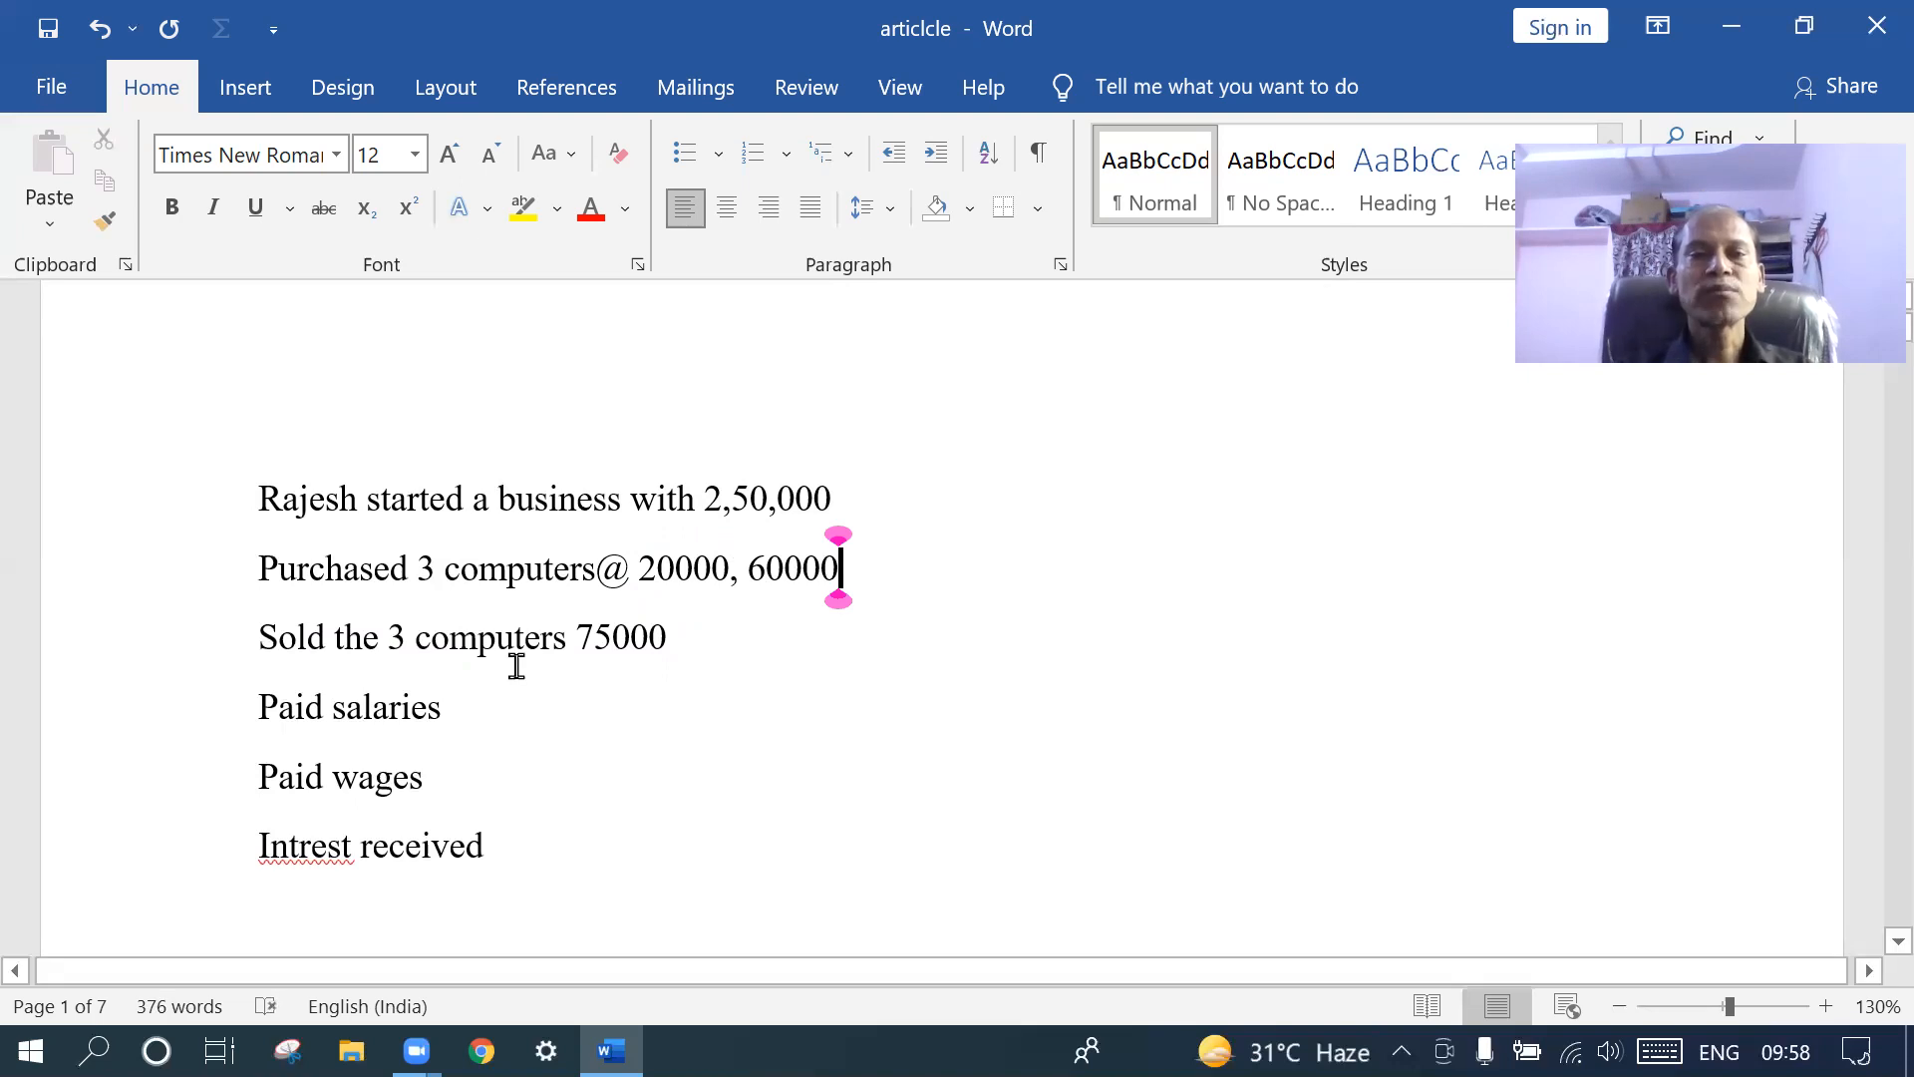
pyautogui.click(569, 641)
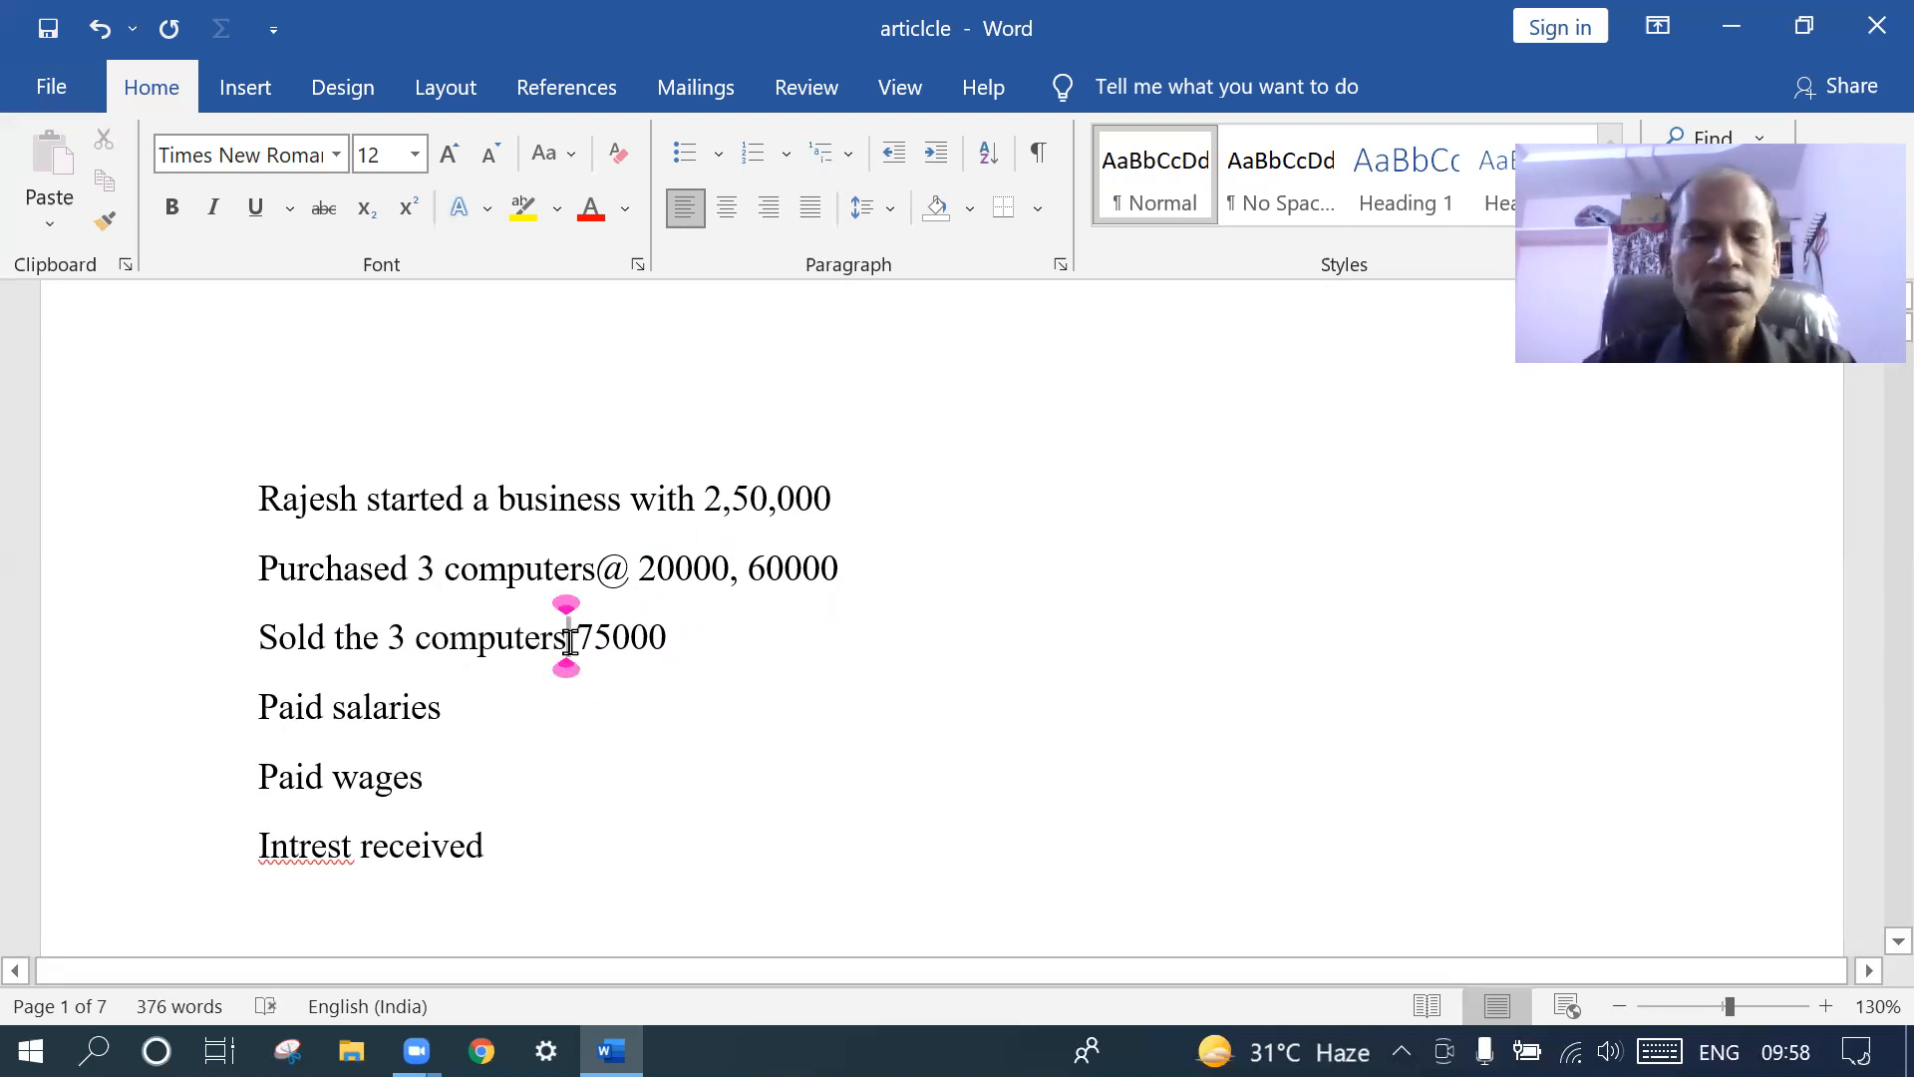
pyautogui.write('@')
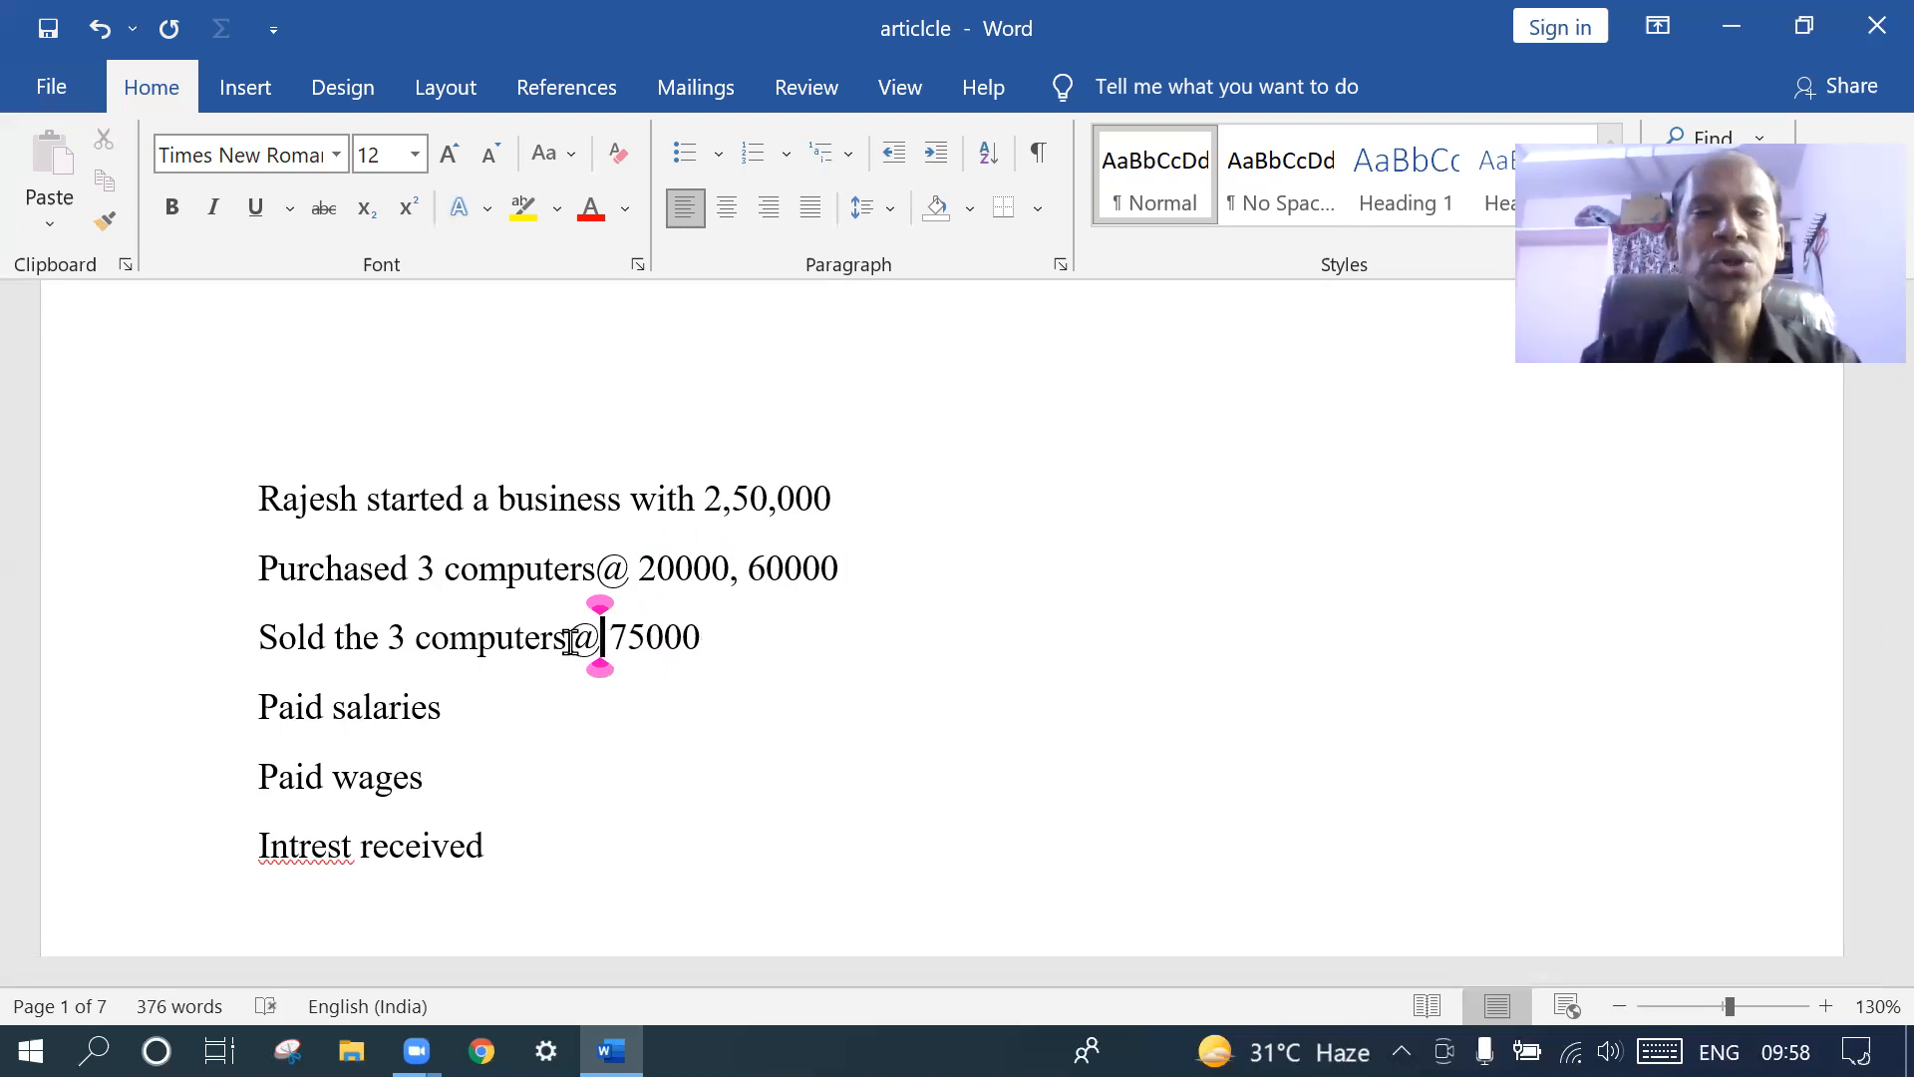
pyautogui.write('250')
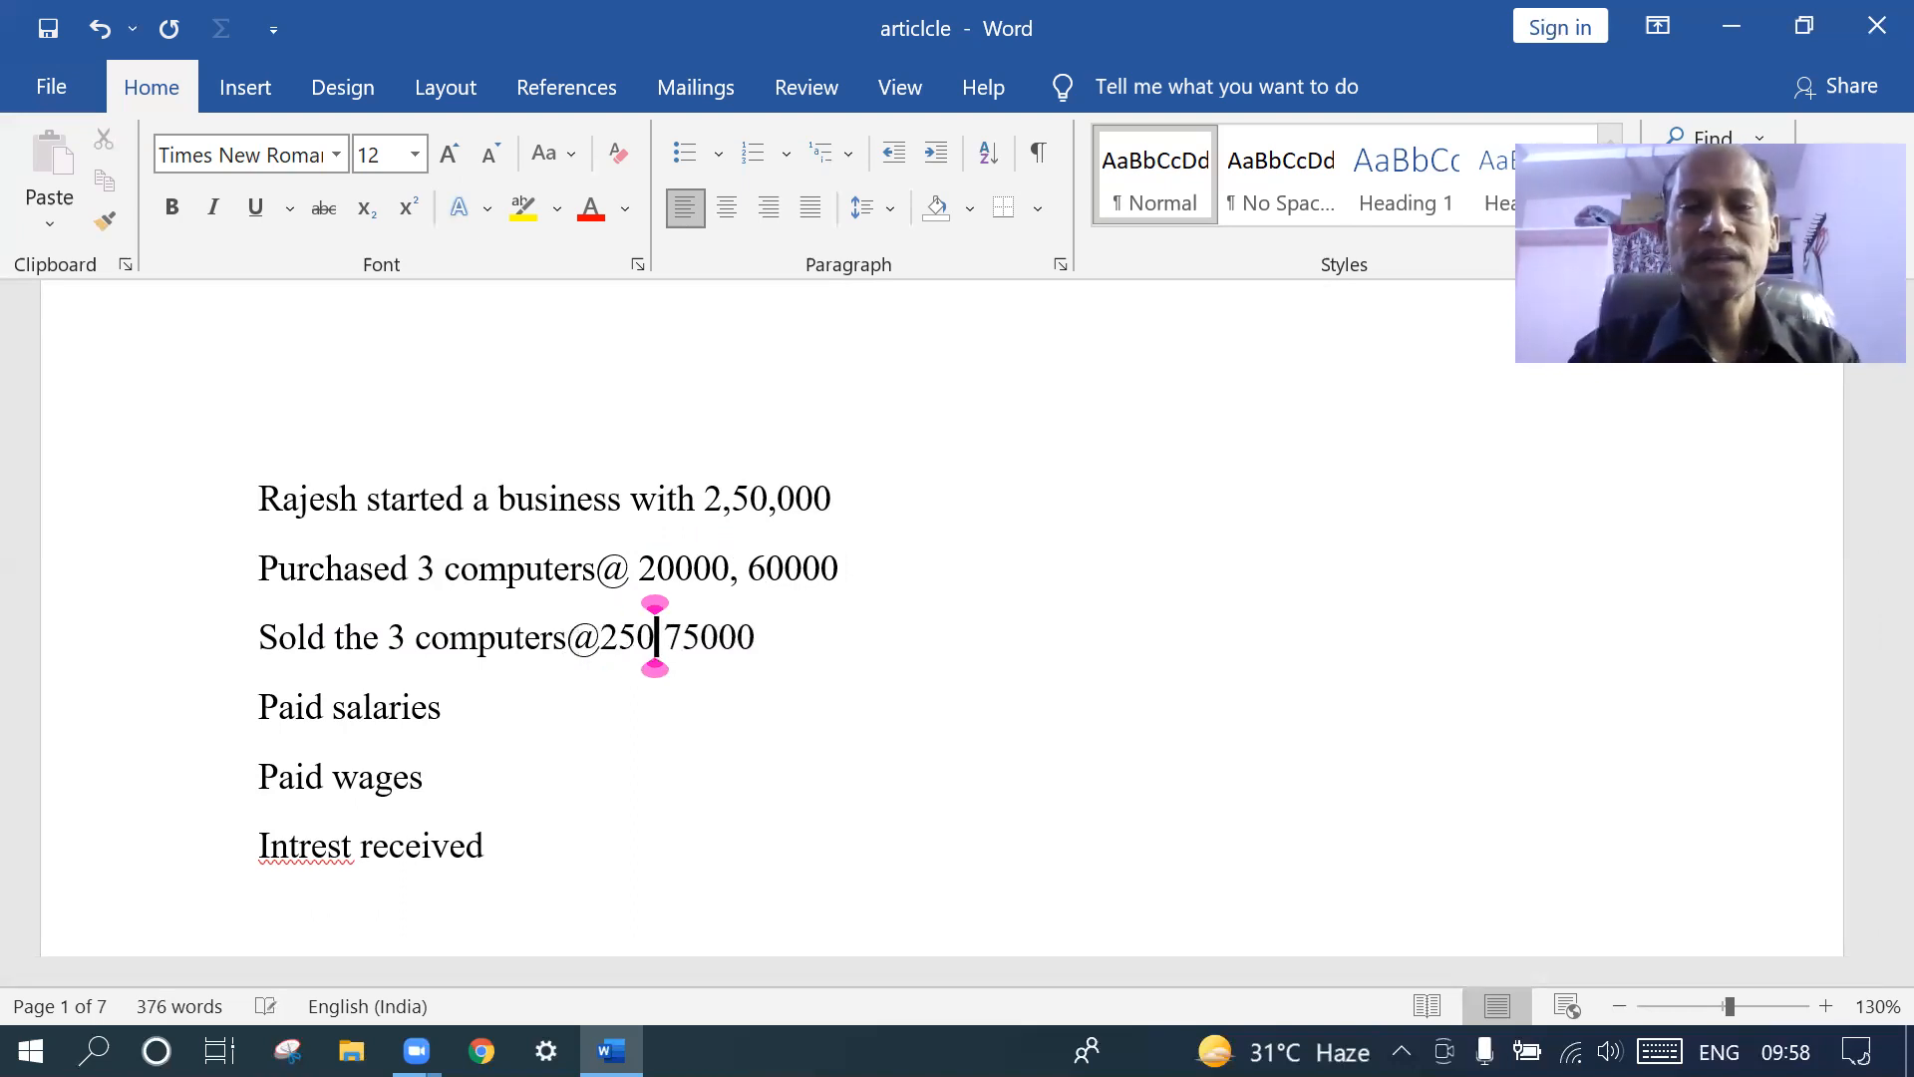
pyautogui.write('0')
pyautogui.write('0')
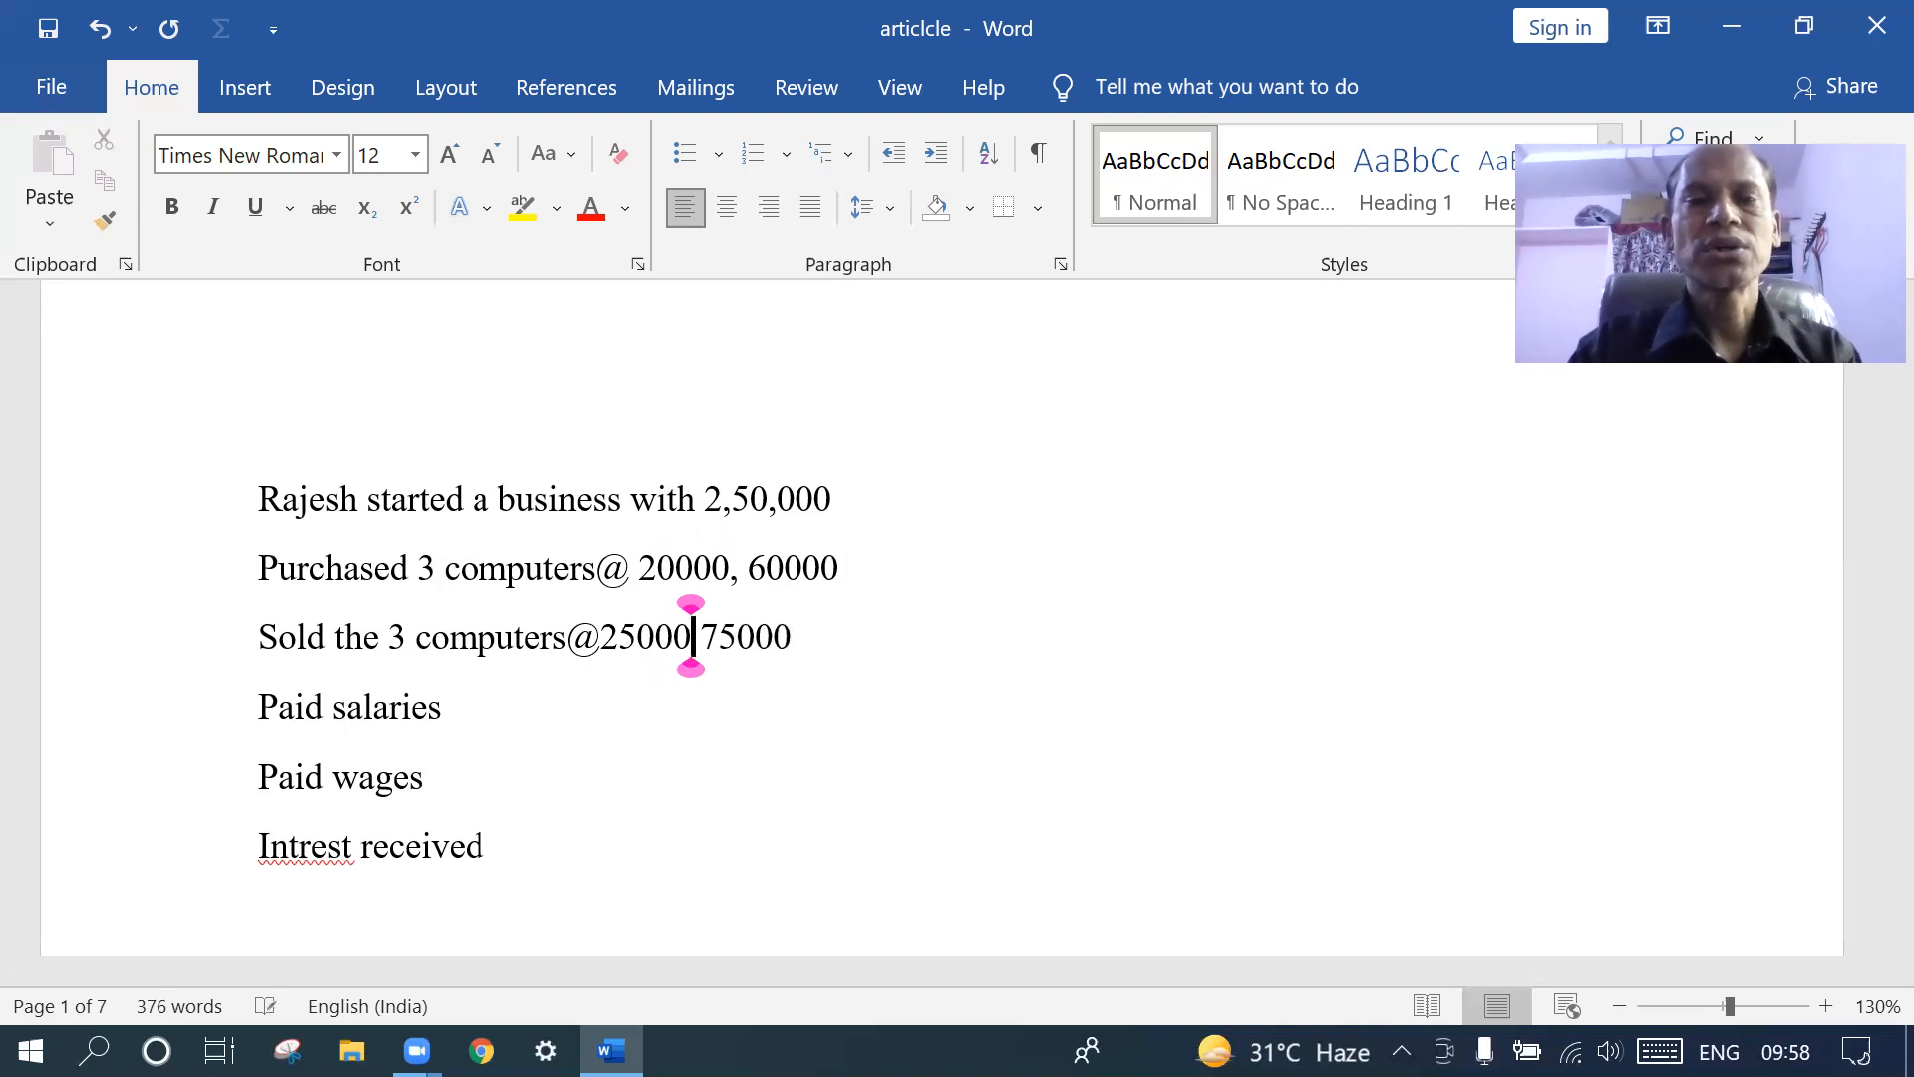
pyautogui.write('each,')
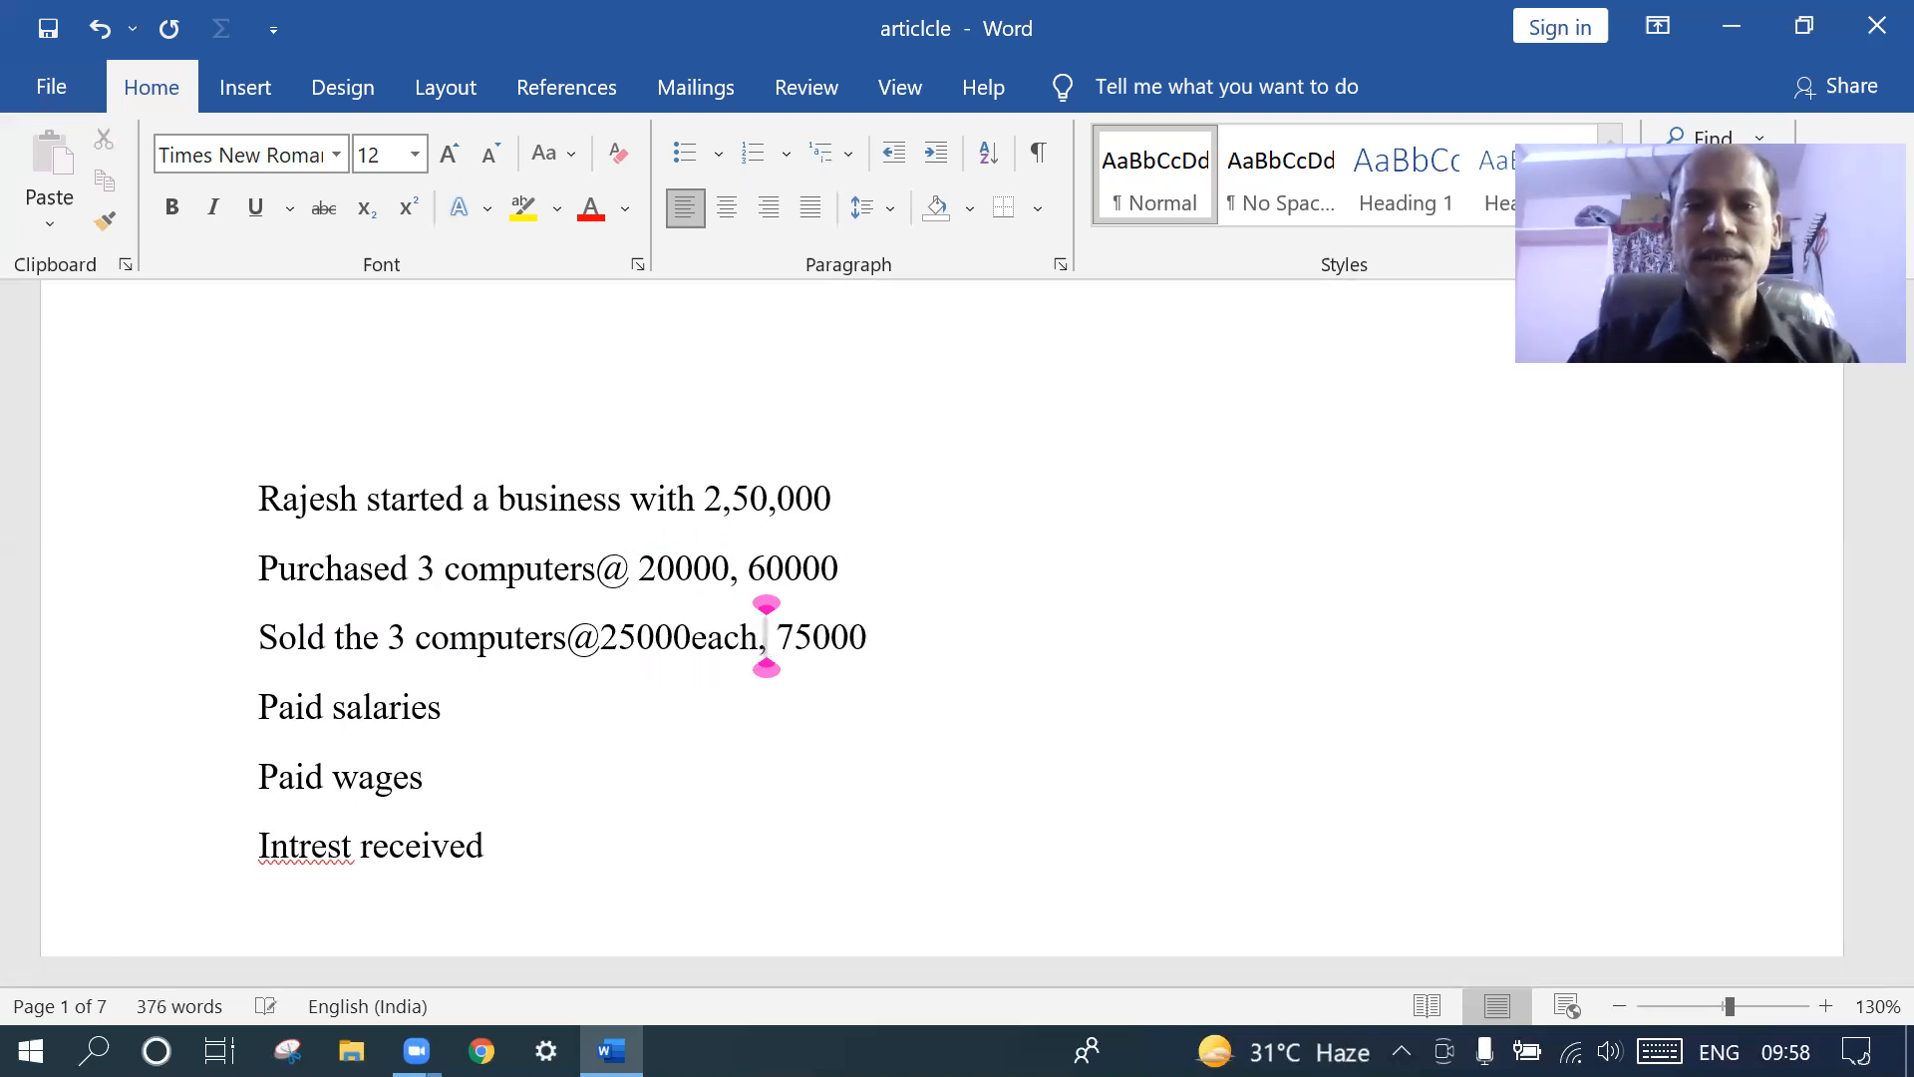
pyautogui.click(728, 568)
pyautogui.write('each')
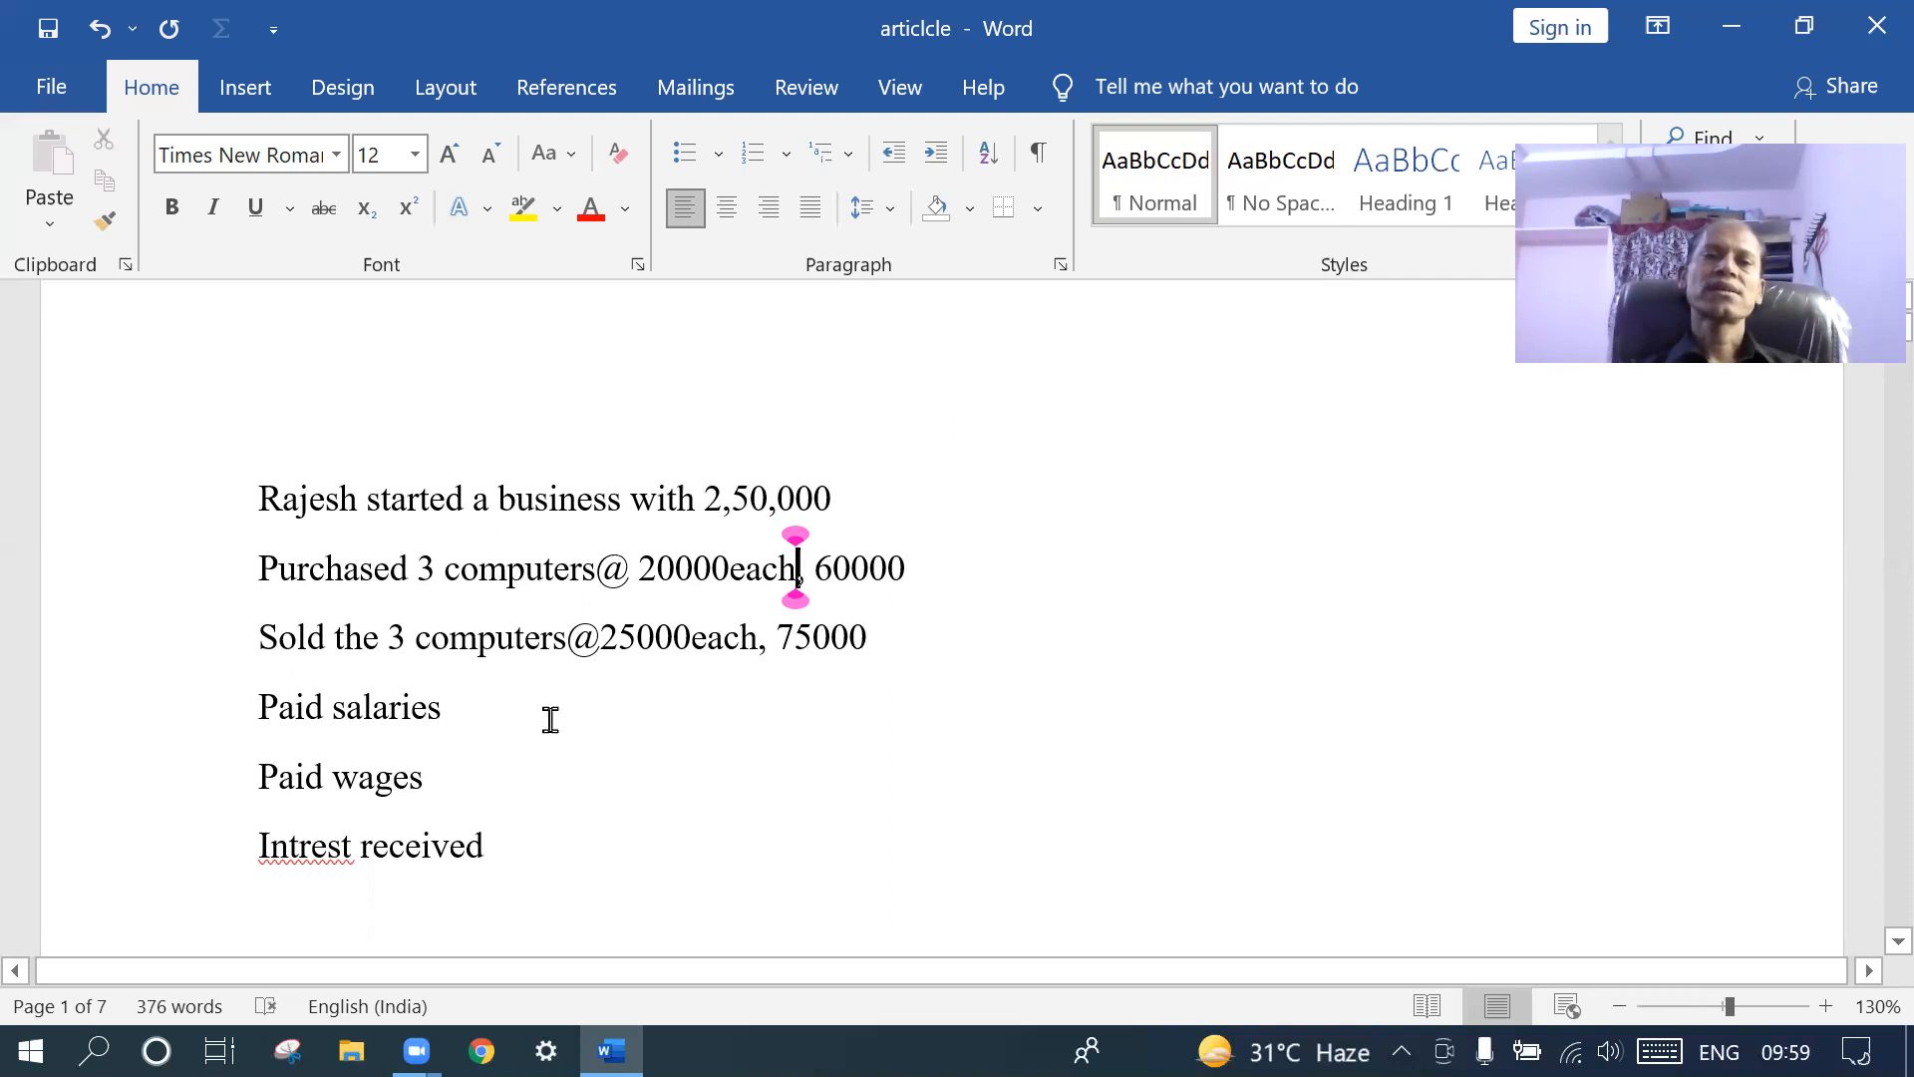
# - Enter 3000 beside Paid salaries and 2000 beside Paid wages, tabbed out to the right
pyautogui.click(470, 716)
pyautogui.doubleClick(585, 706)
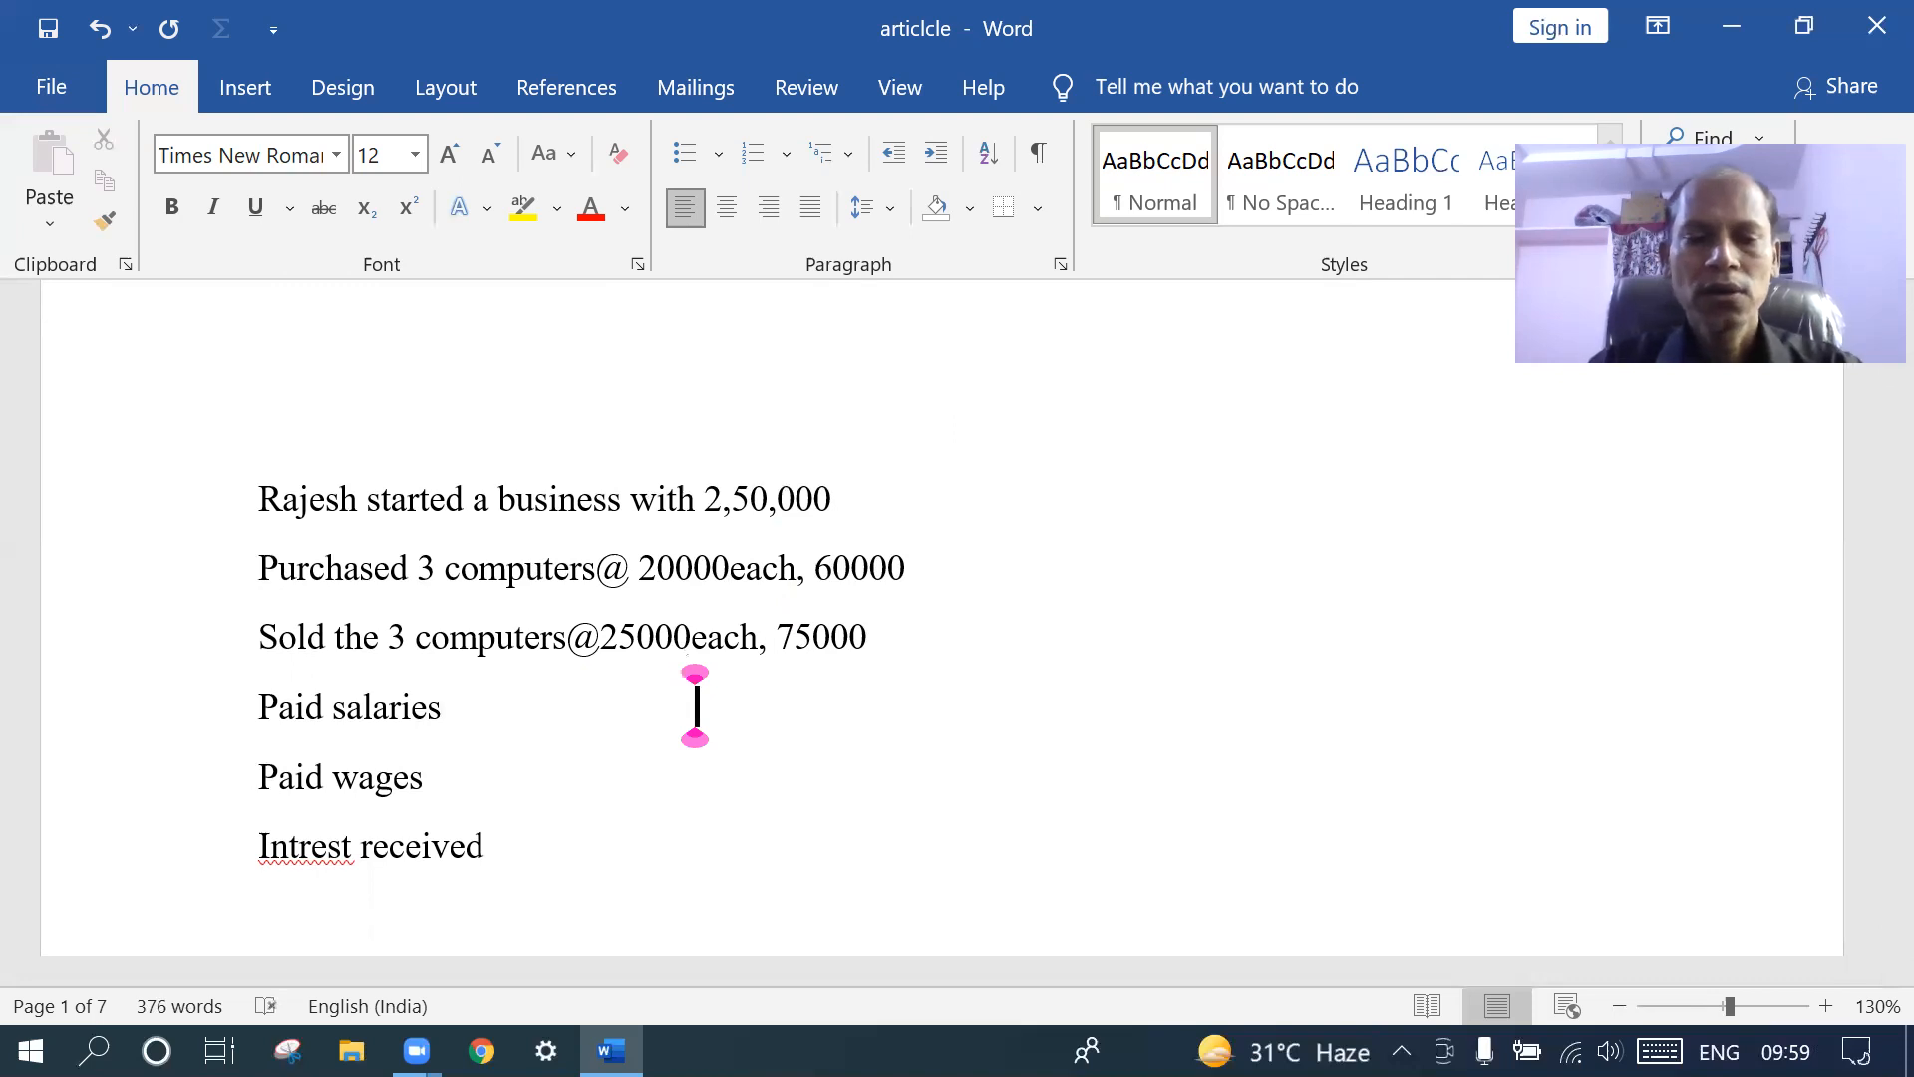
pyautogui.write('23000')
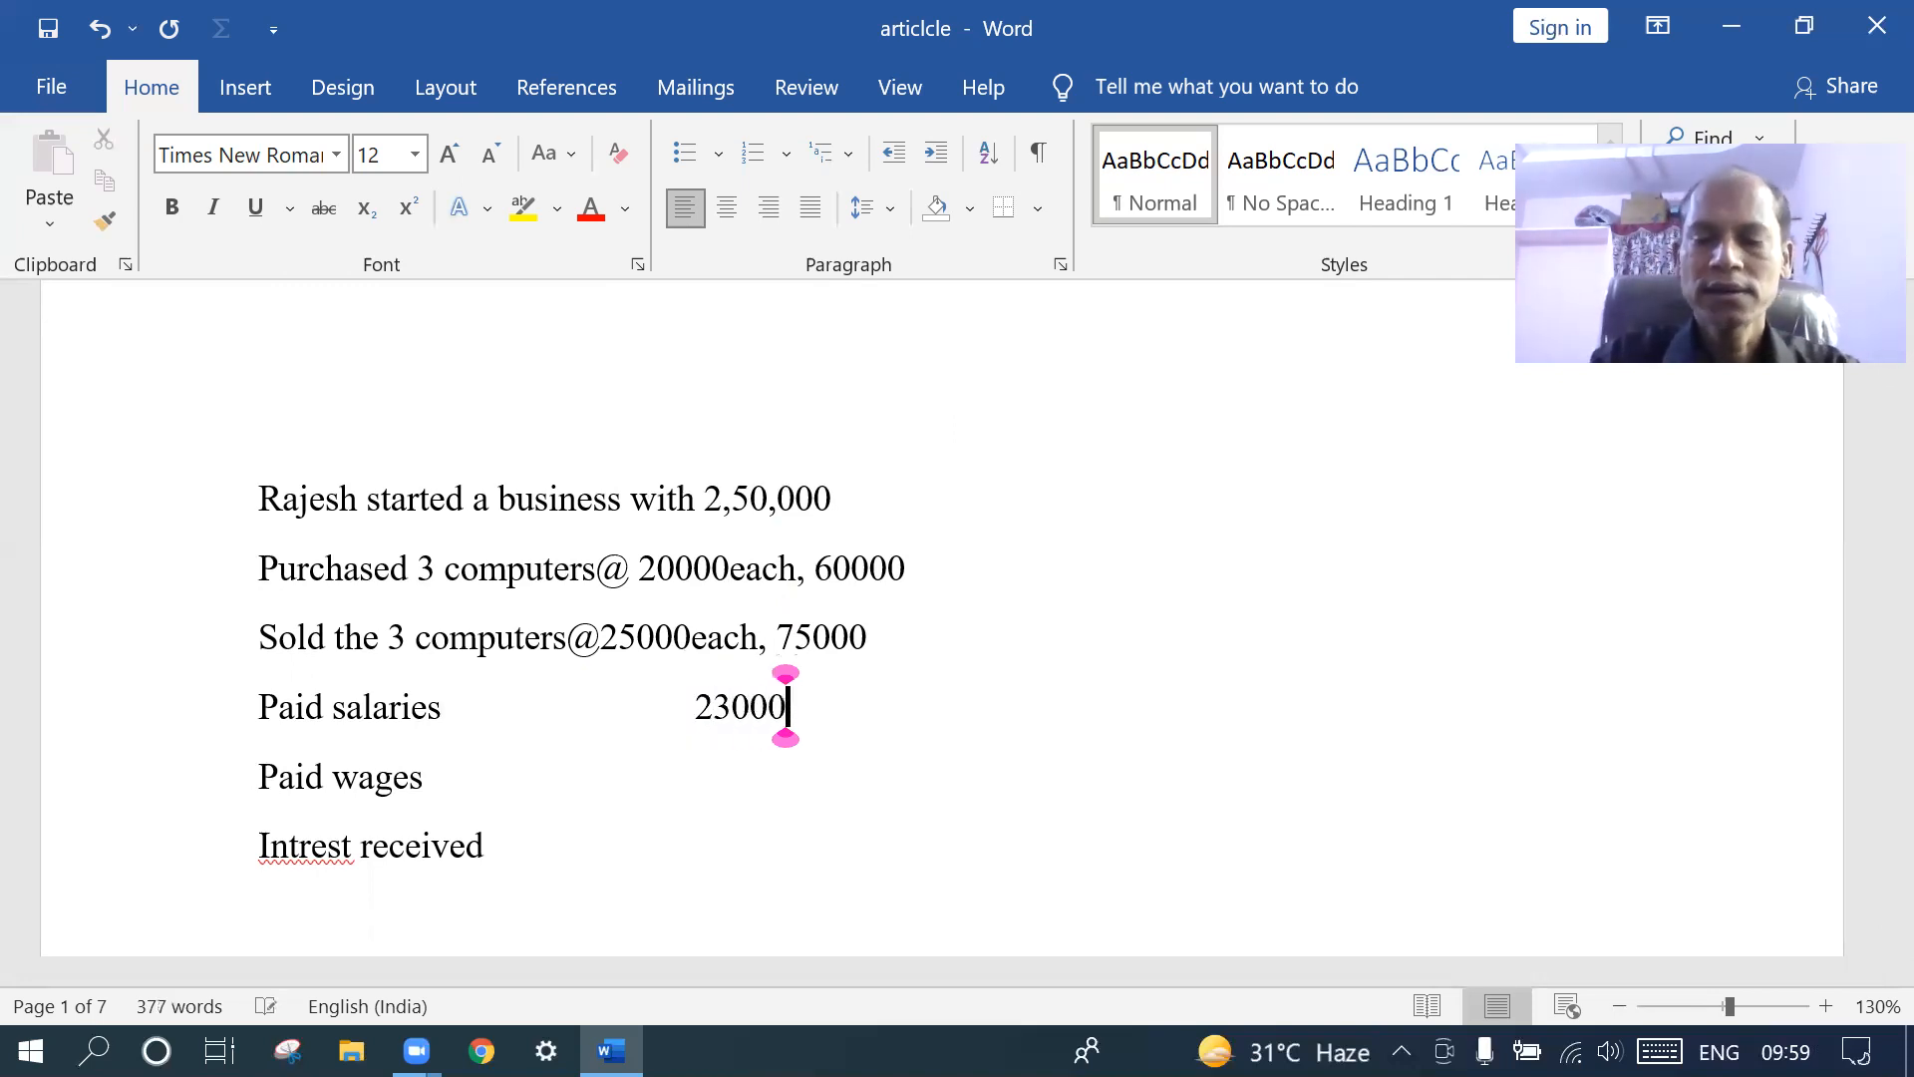
pyautogui.click(460, 790)
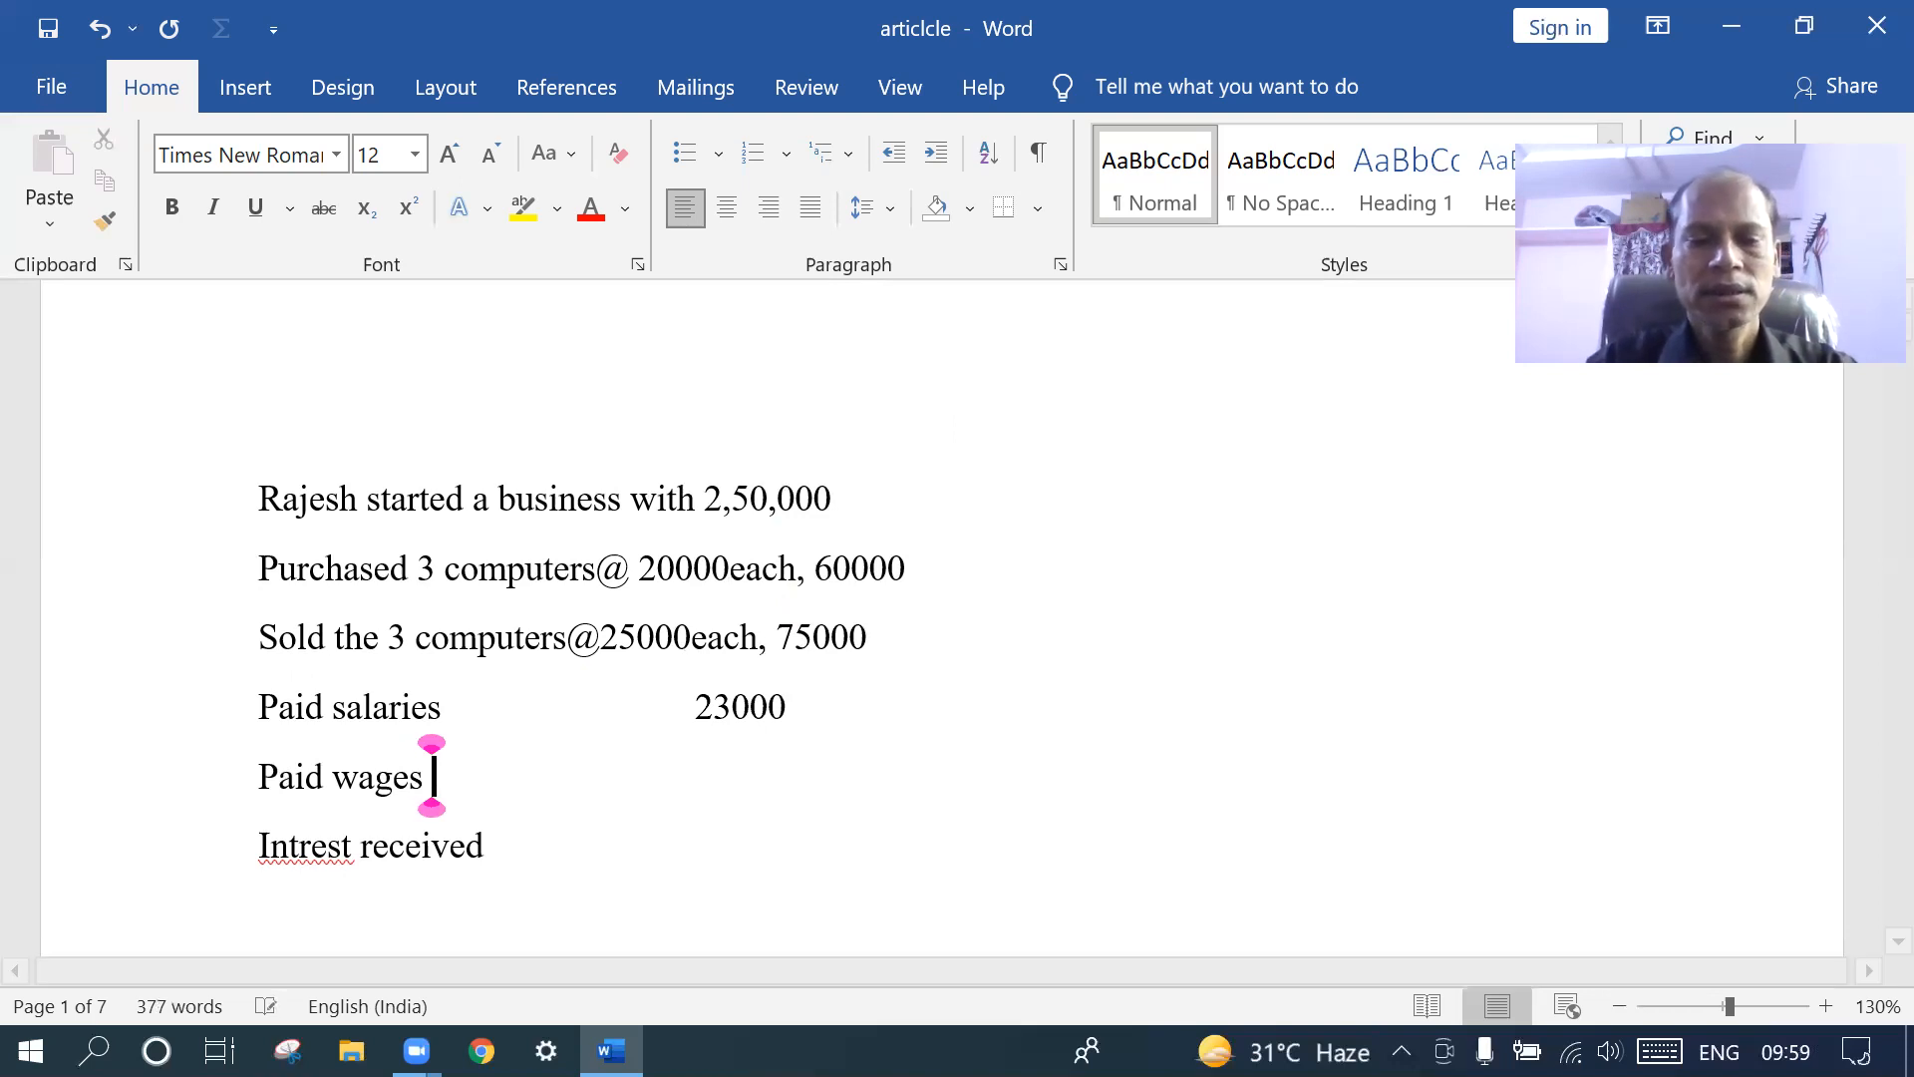
pyautogui.write('12000')
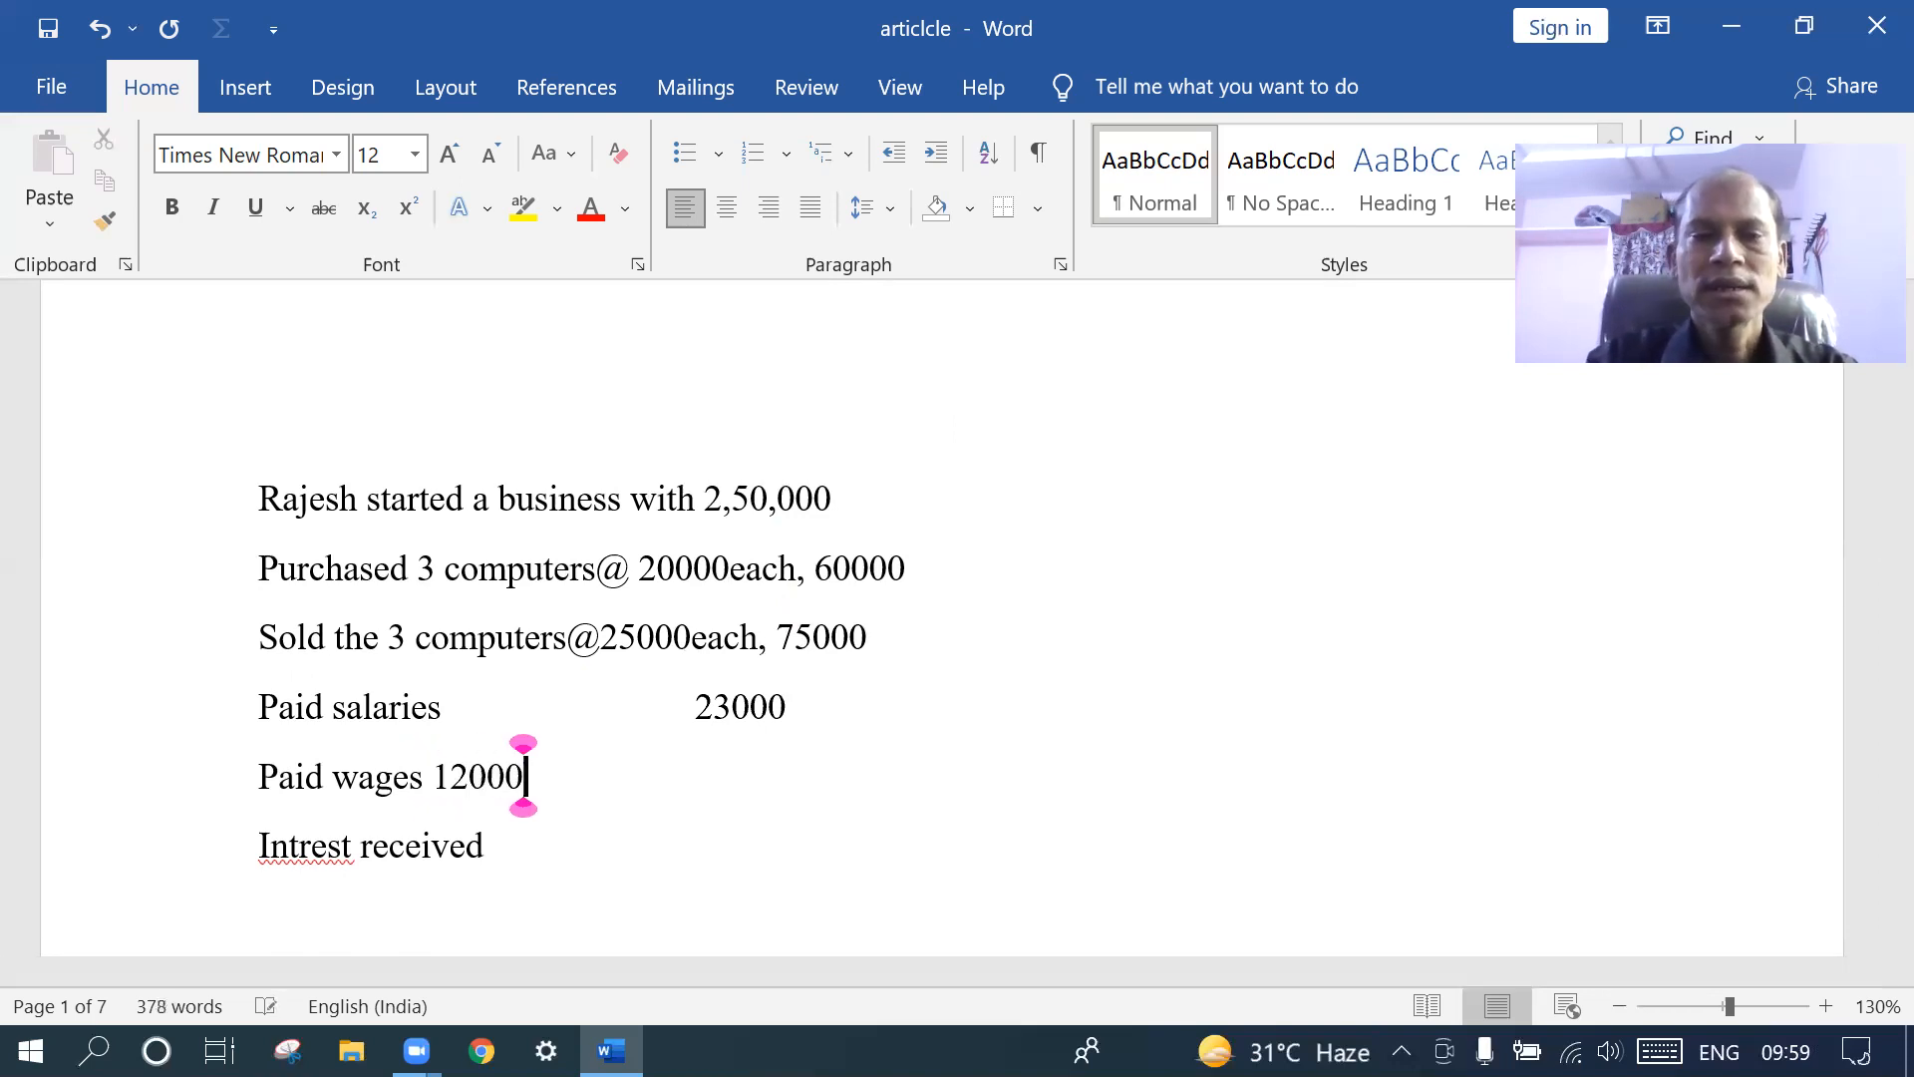
pyautogui.click(436, 780)
pyautogui.press('Tab')
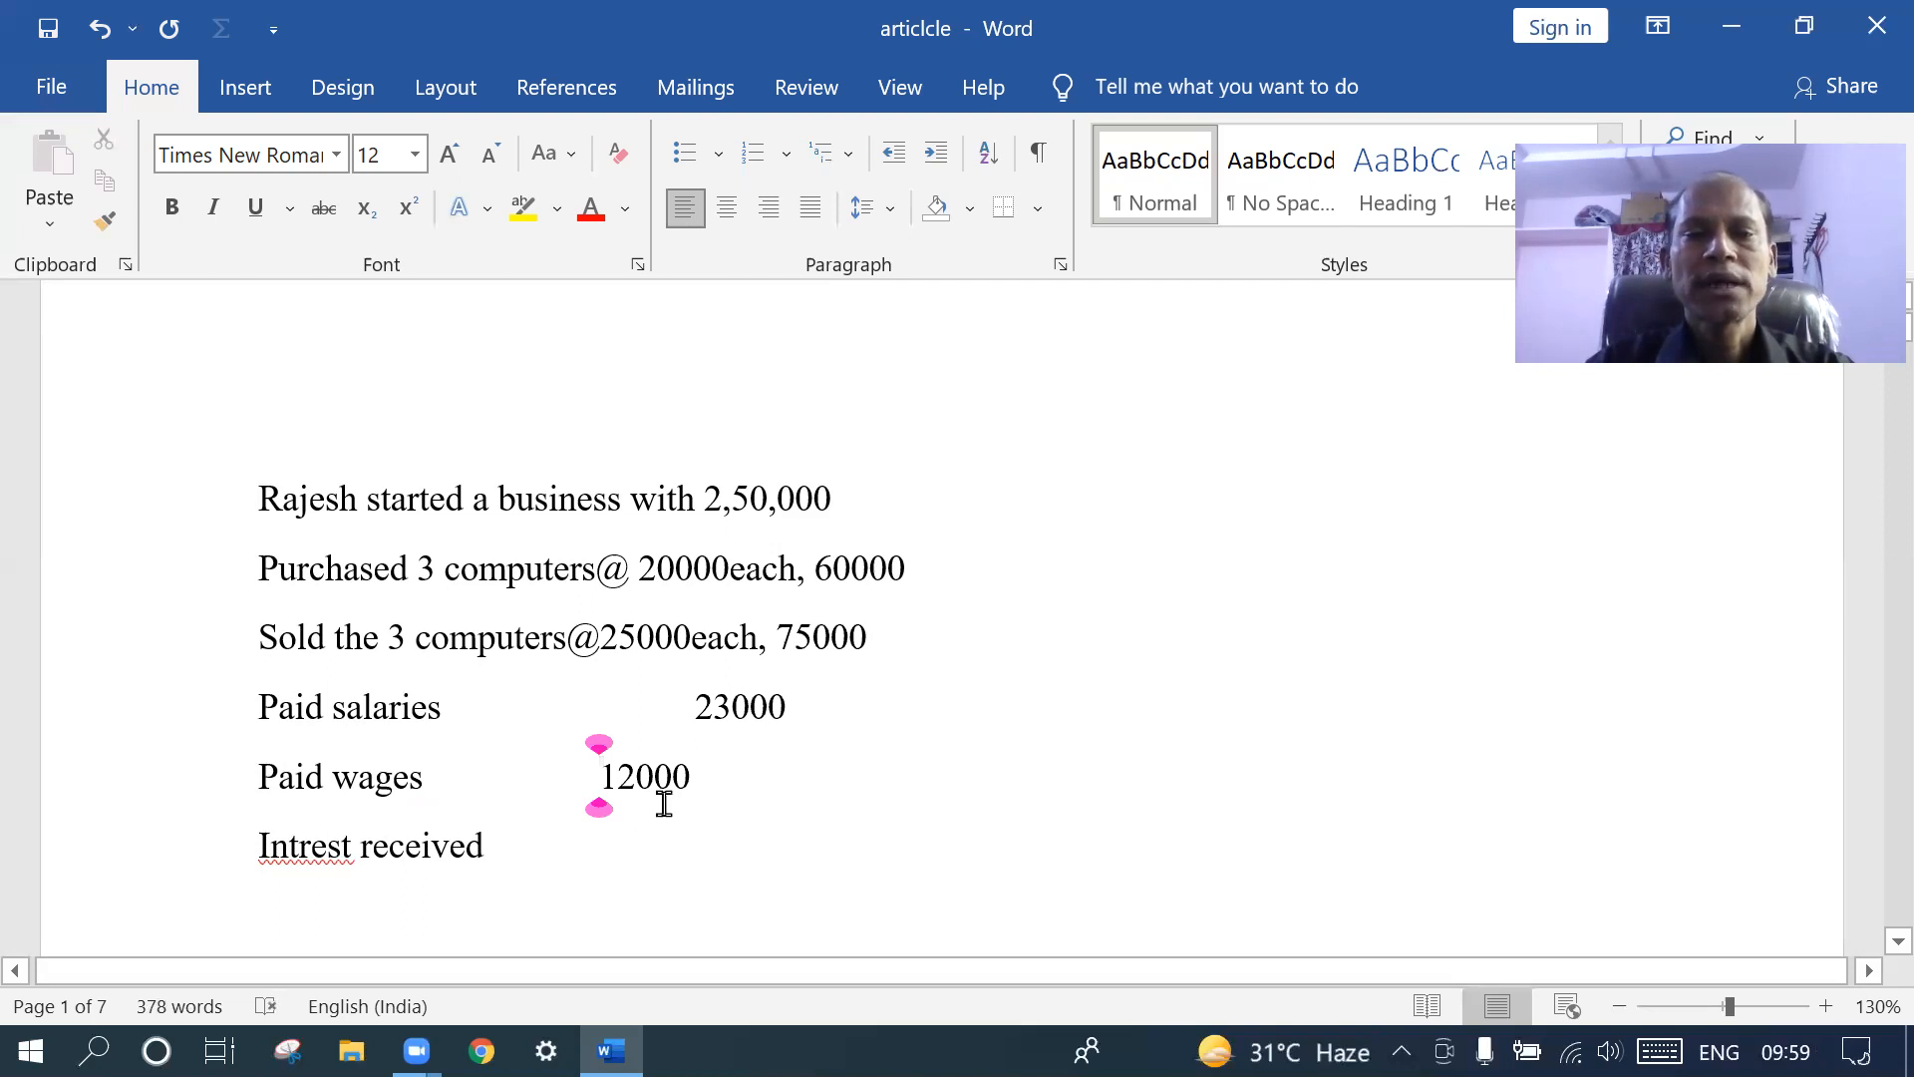
pyautogui.click(618, 783)
pyautogui.press('BackSpace')
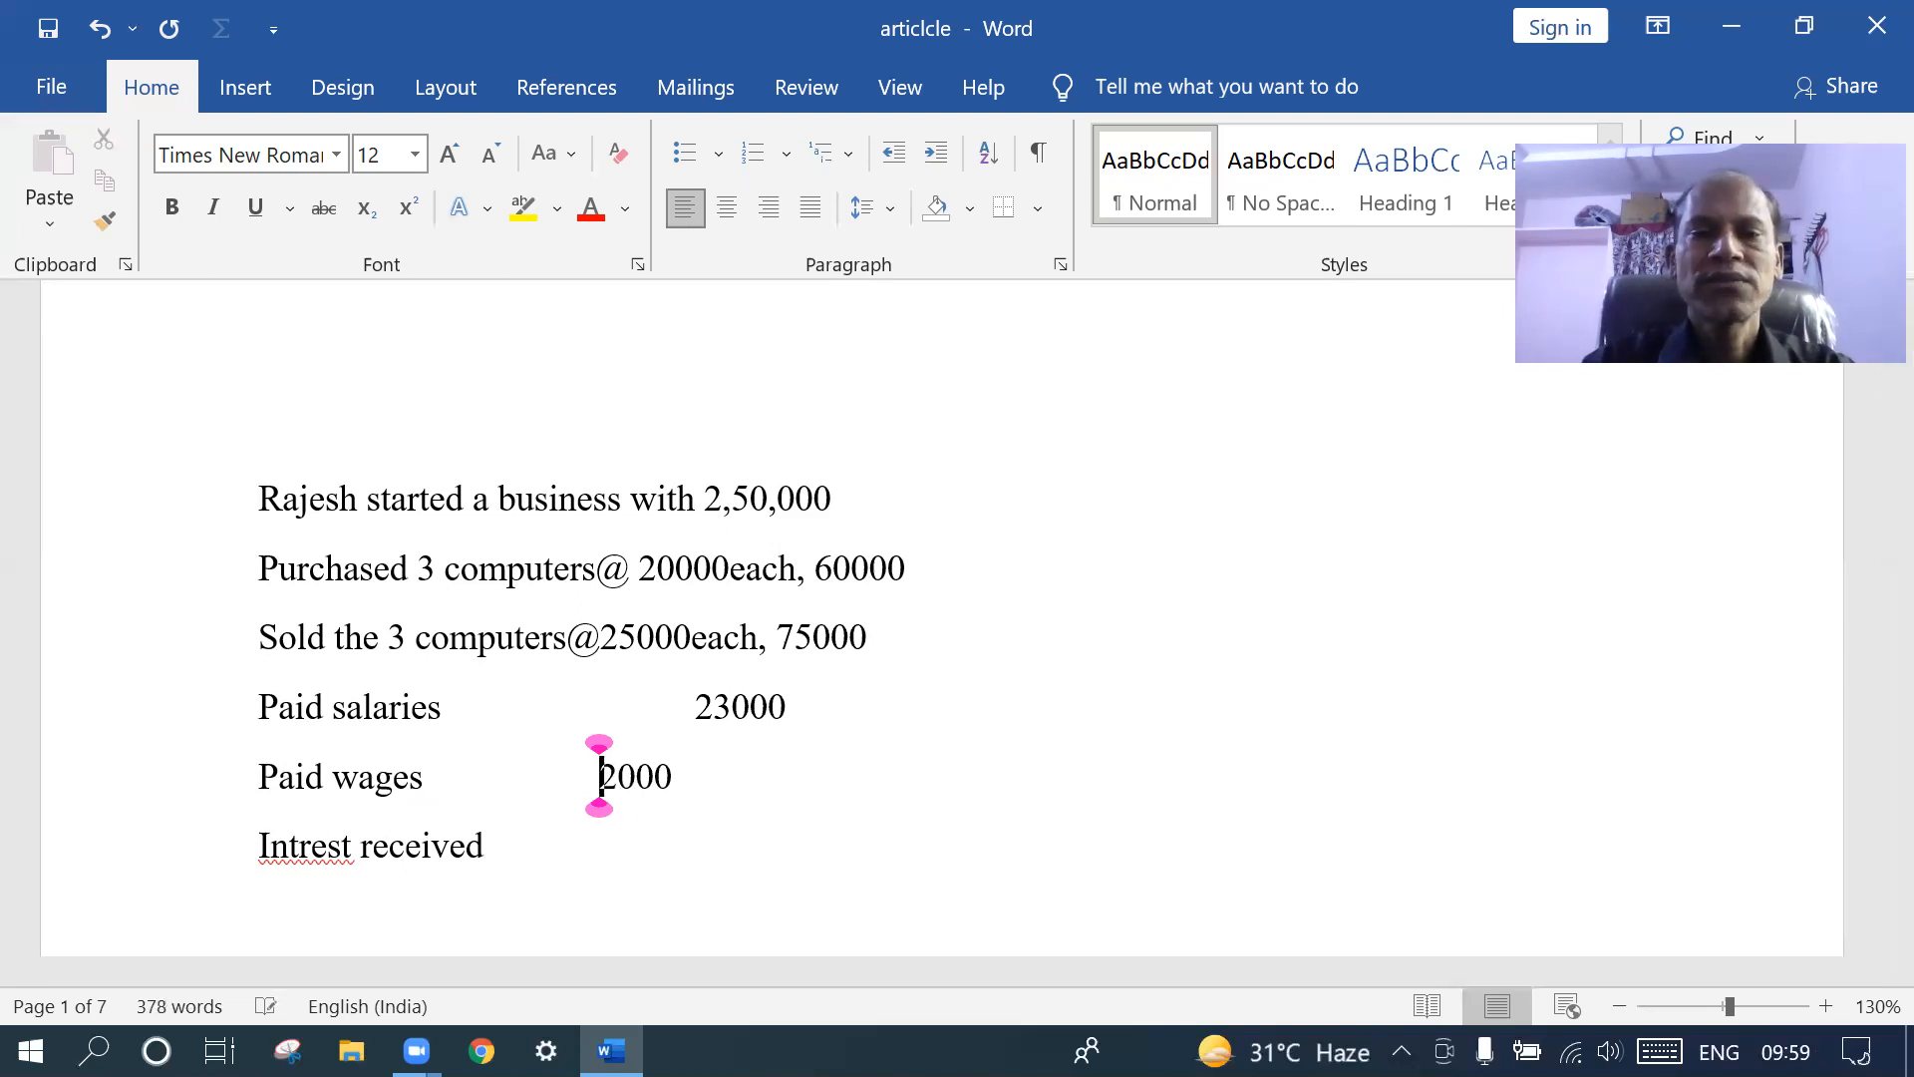
pyautogui.click(716, 710)
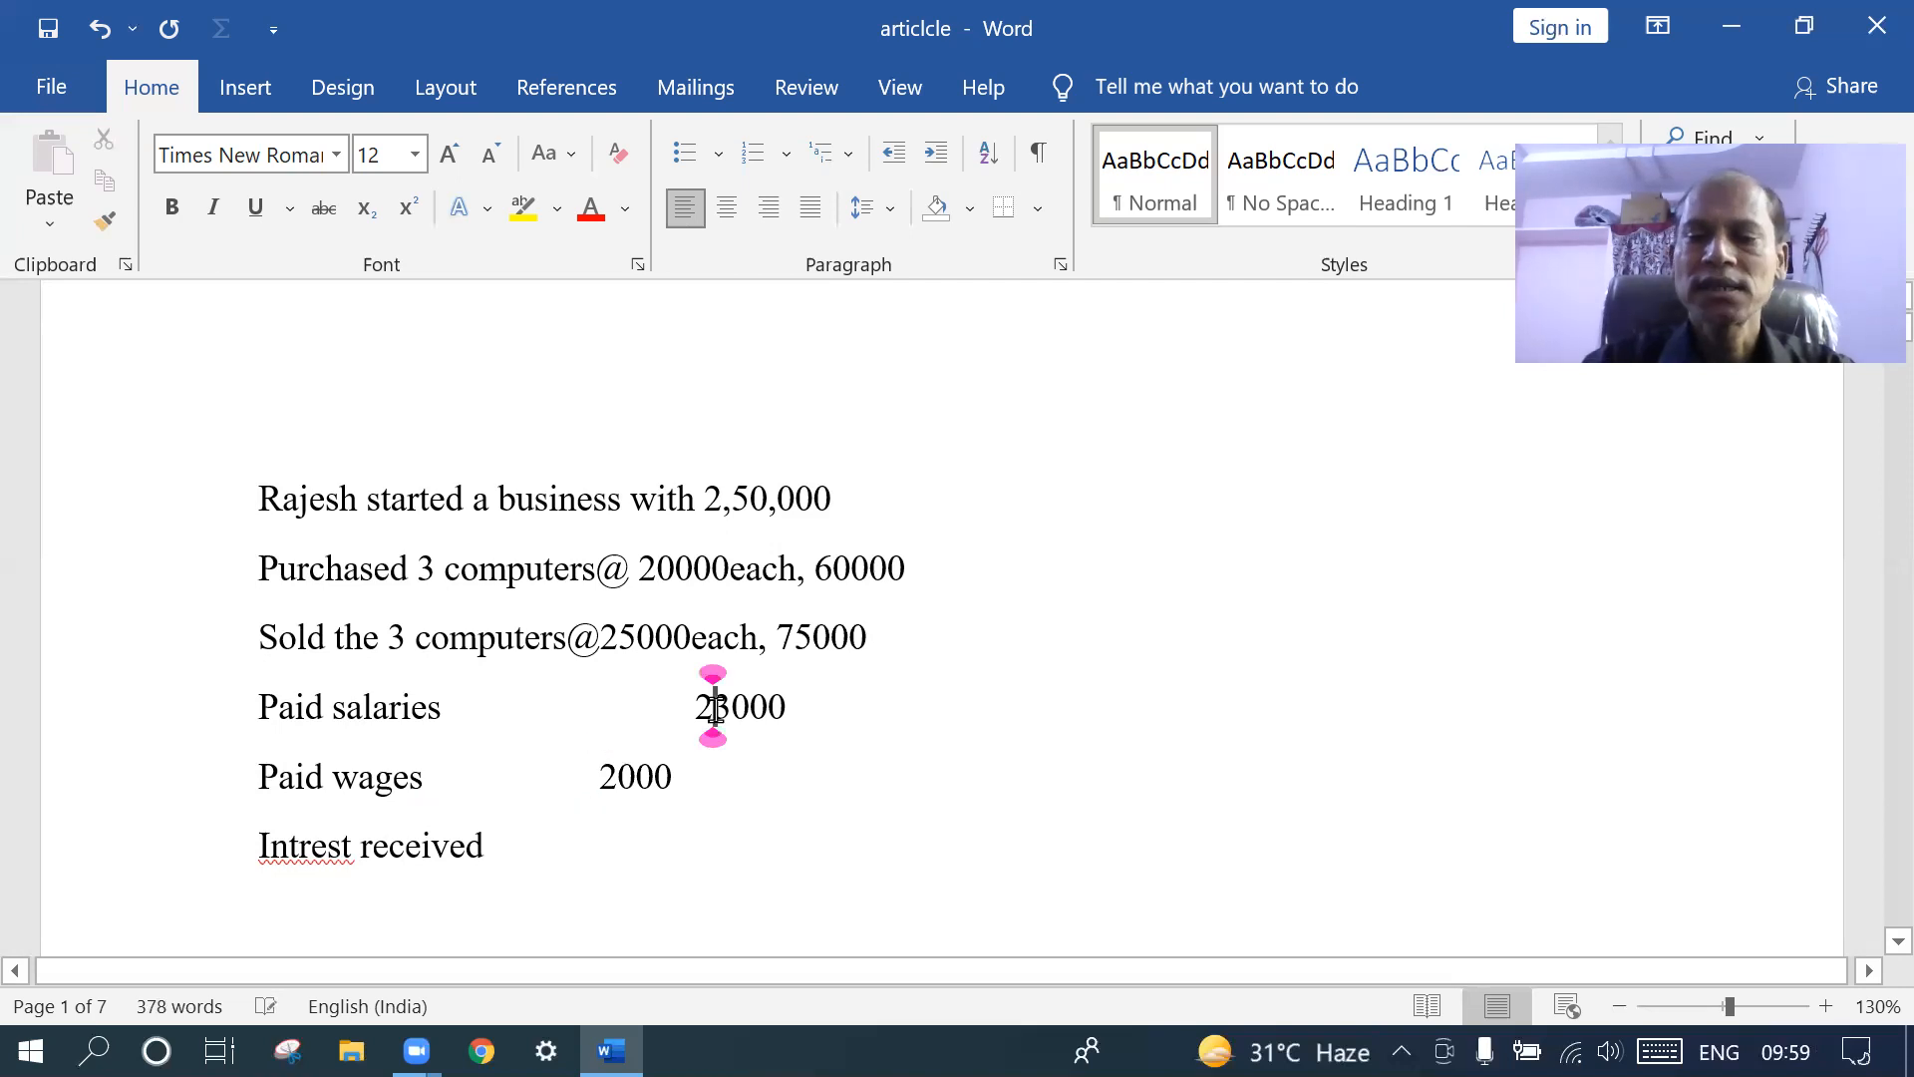
pyautogui.press('BackSpace')
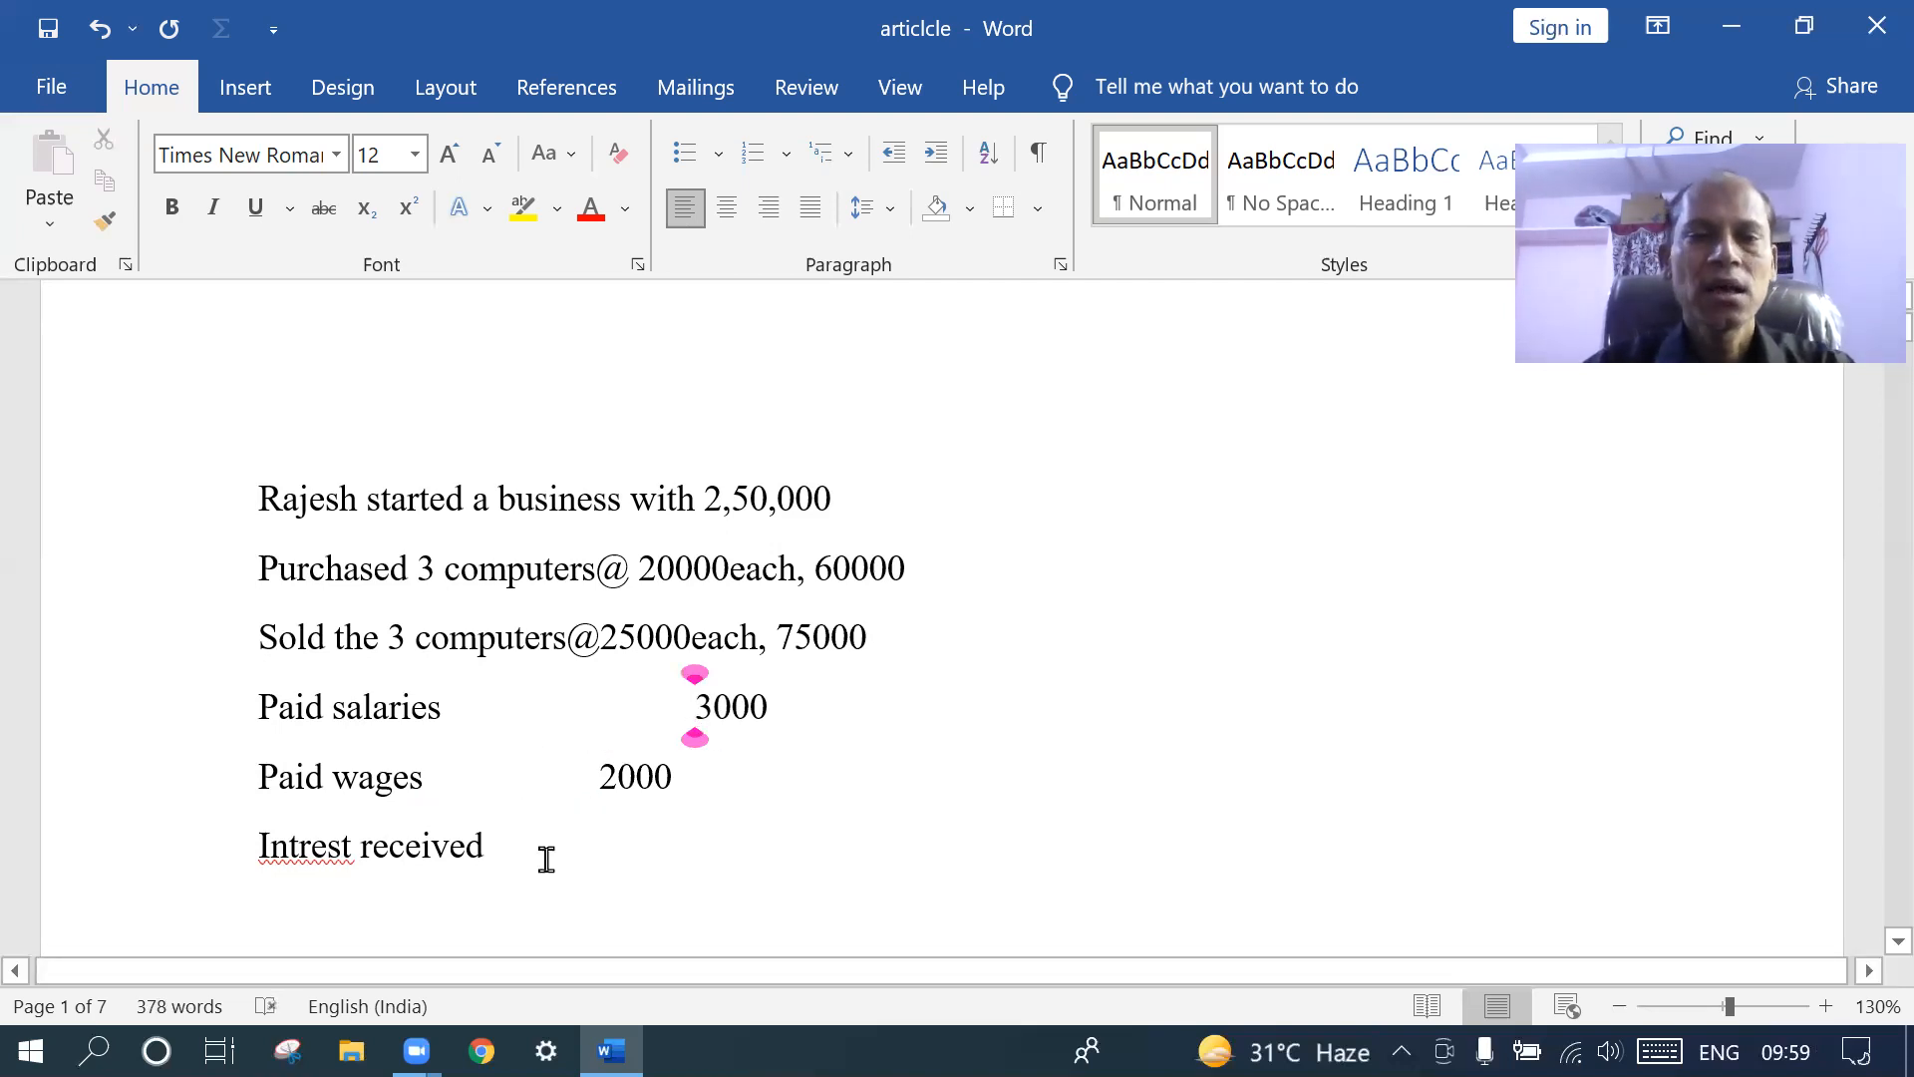
# - Type 3500 after Intrest received and tab it right to align under 3000
pyautogui.click(514, 842)
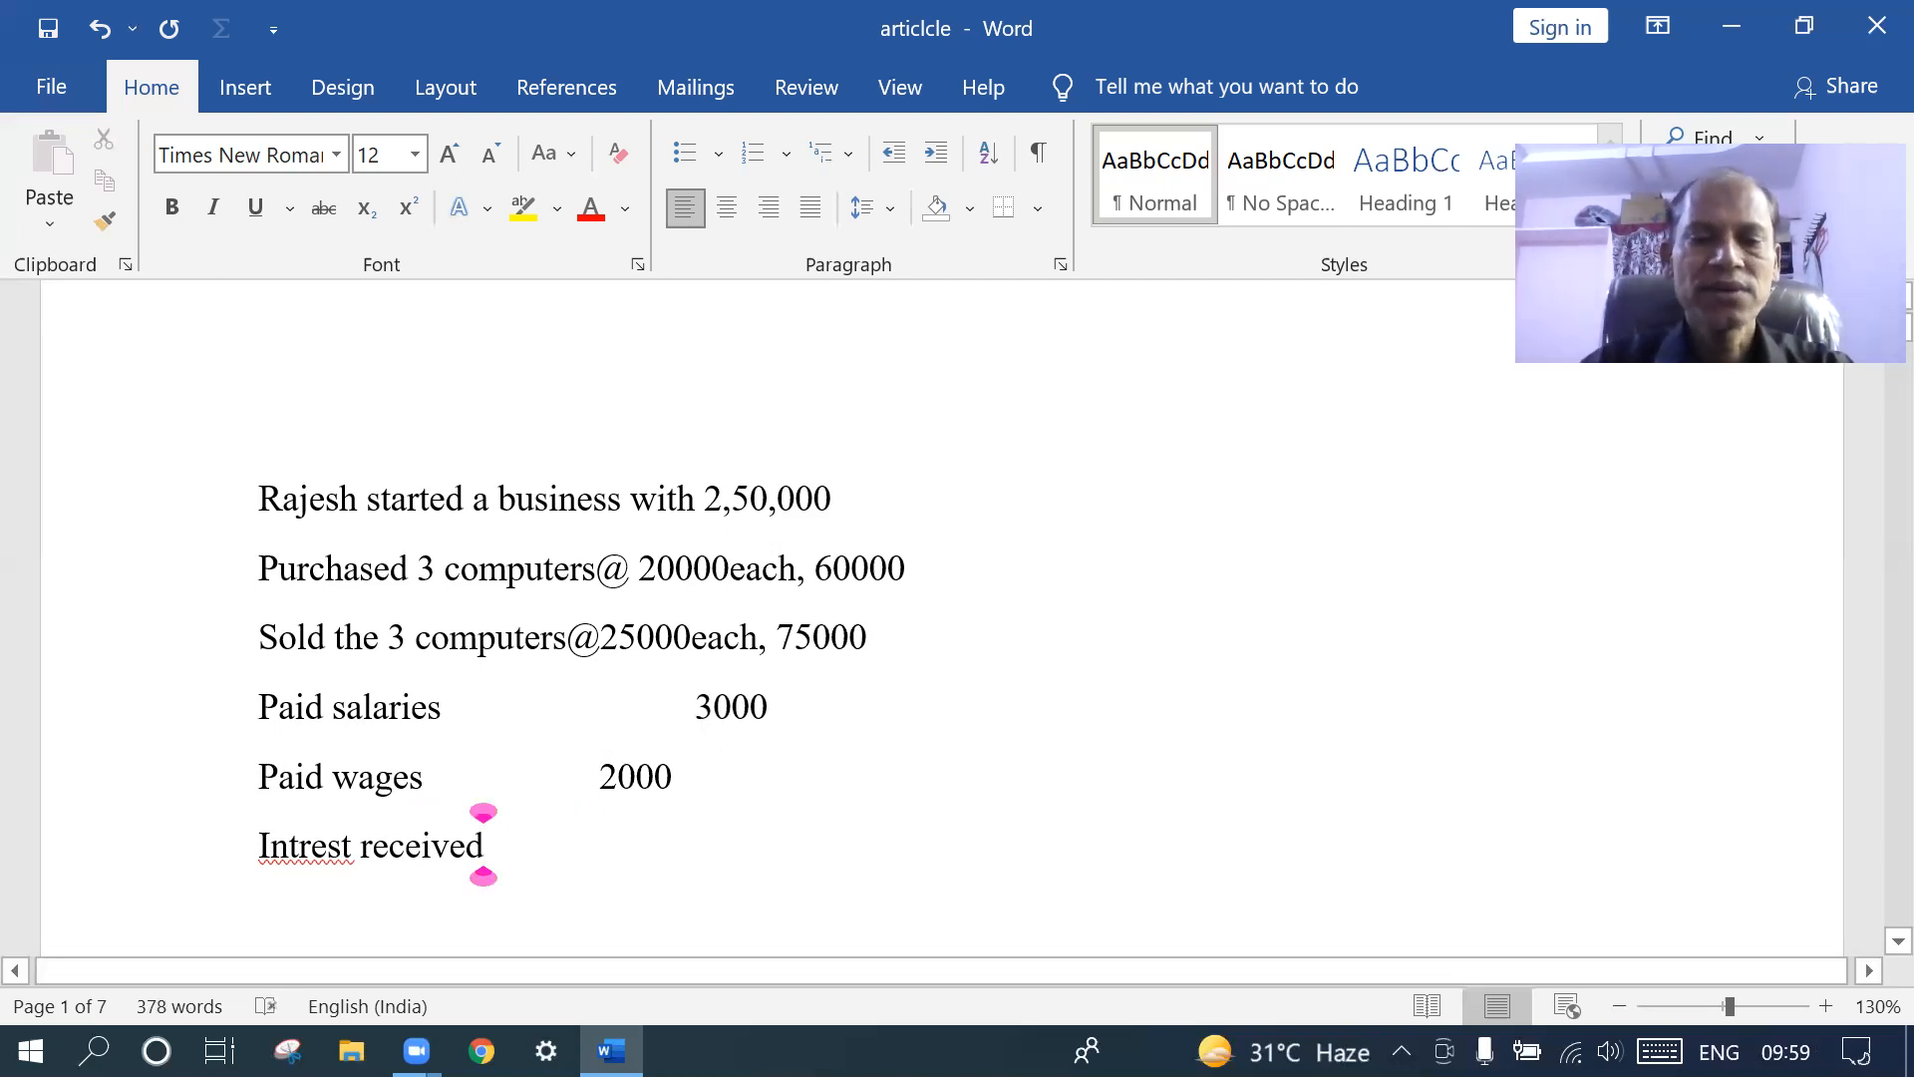
pyautogui.write('35')
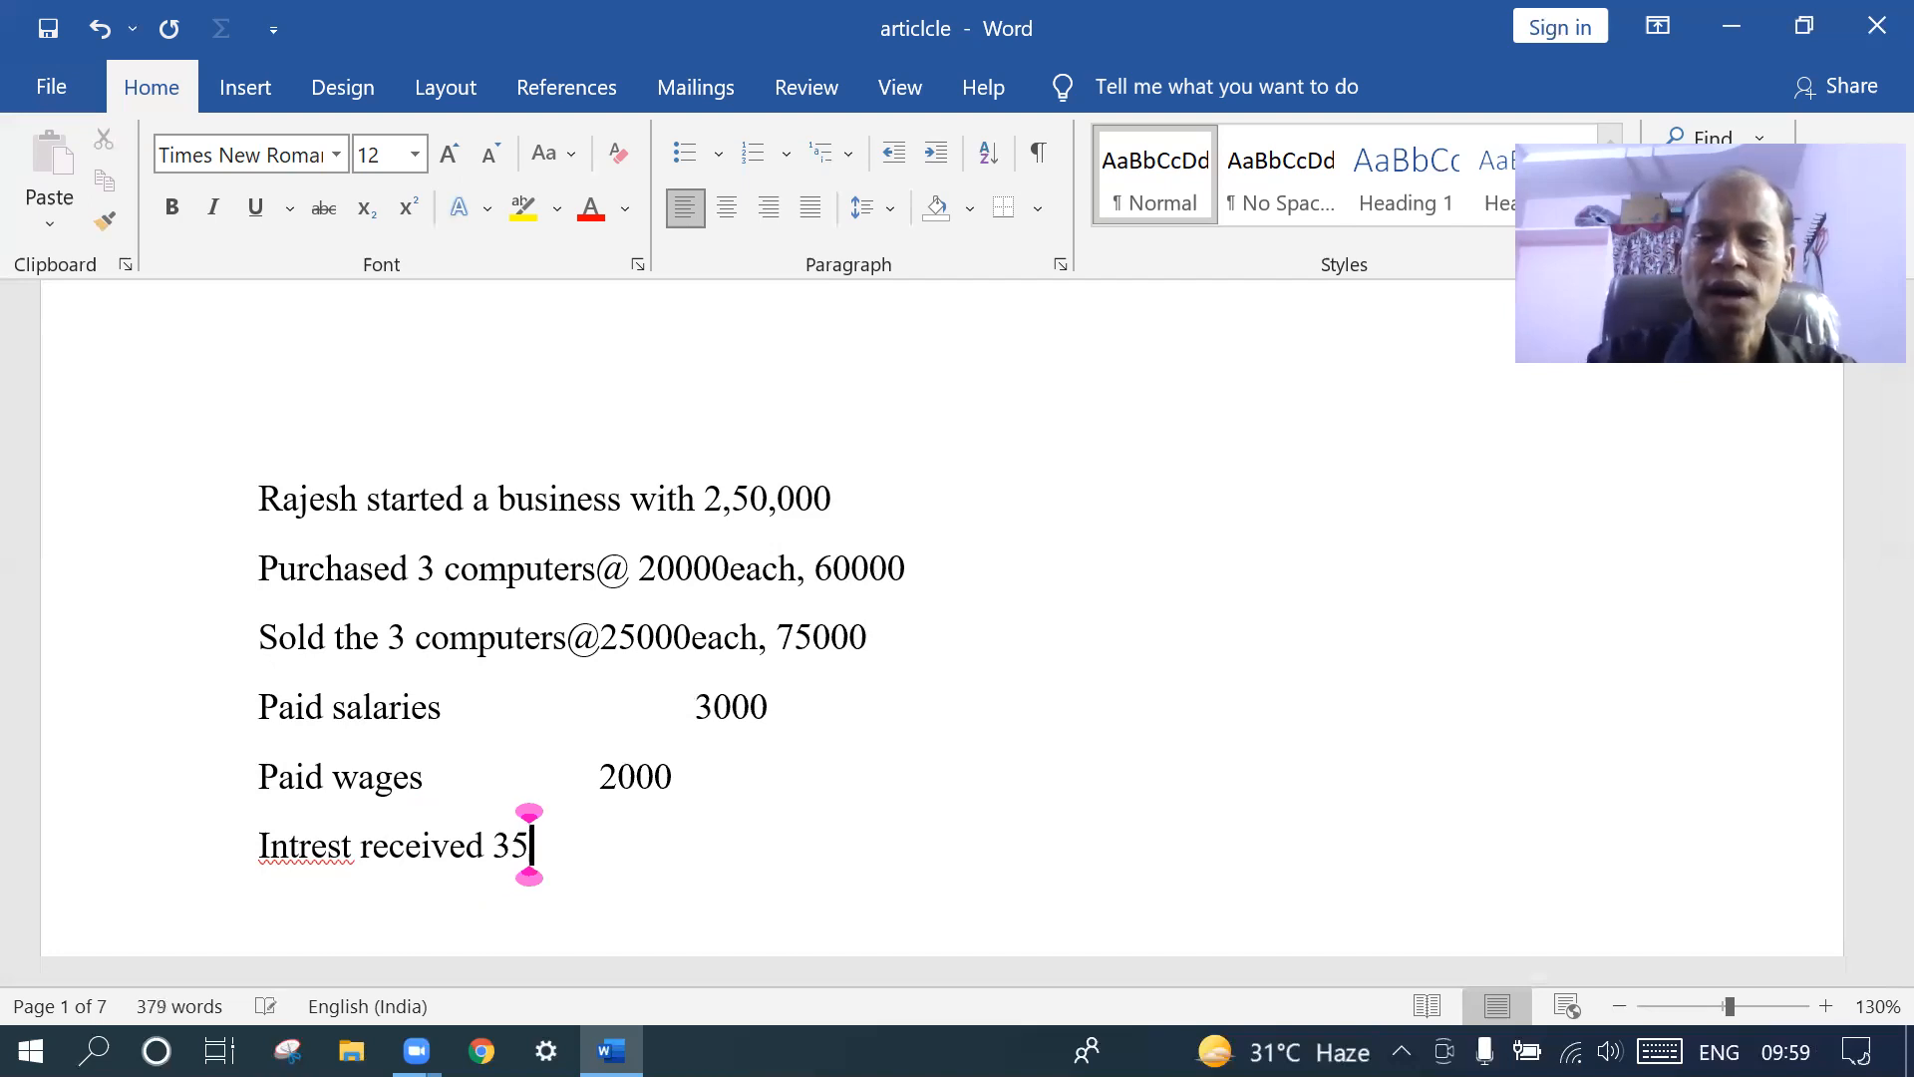
pyautogui.write('00')
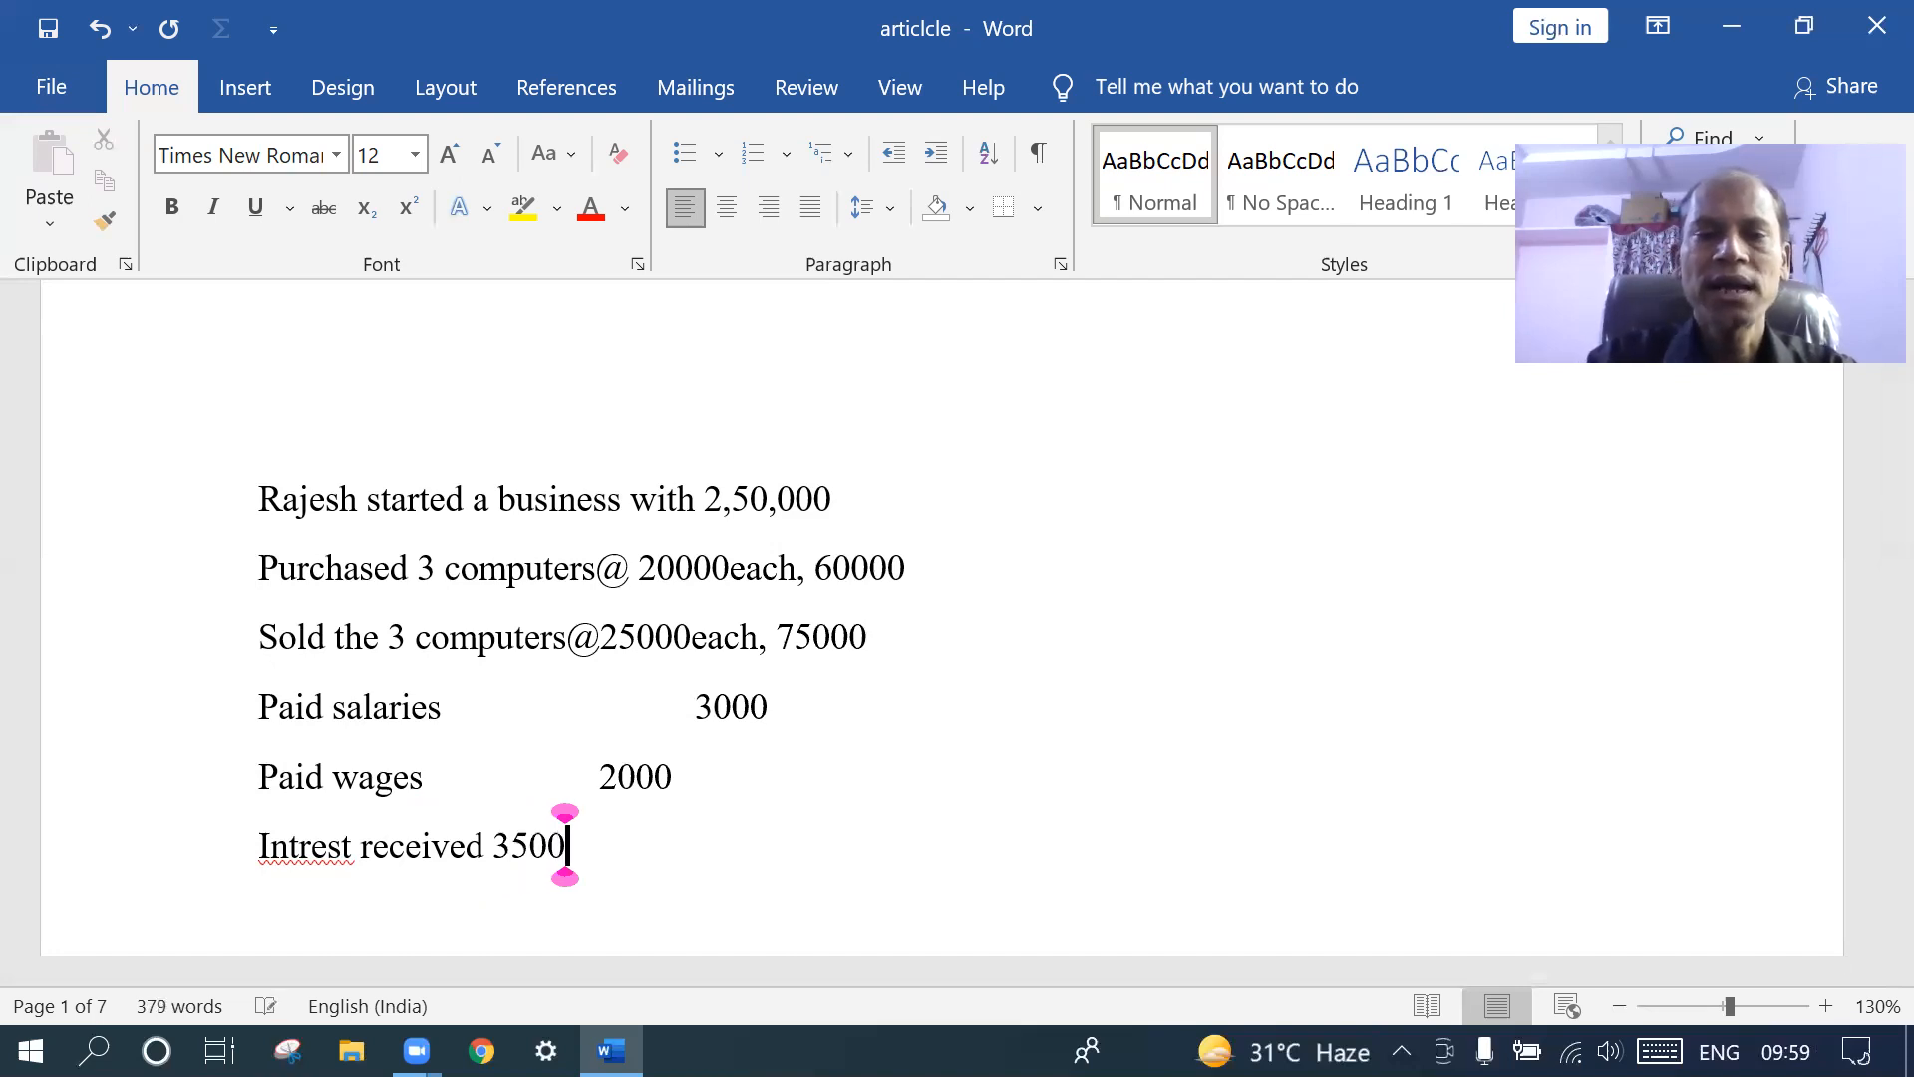
pyautogui.click(494, 847)
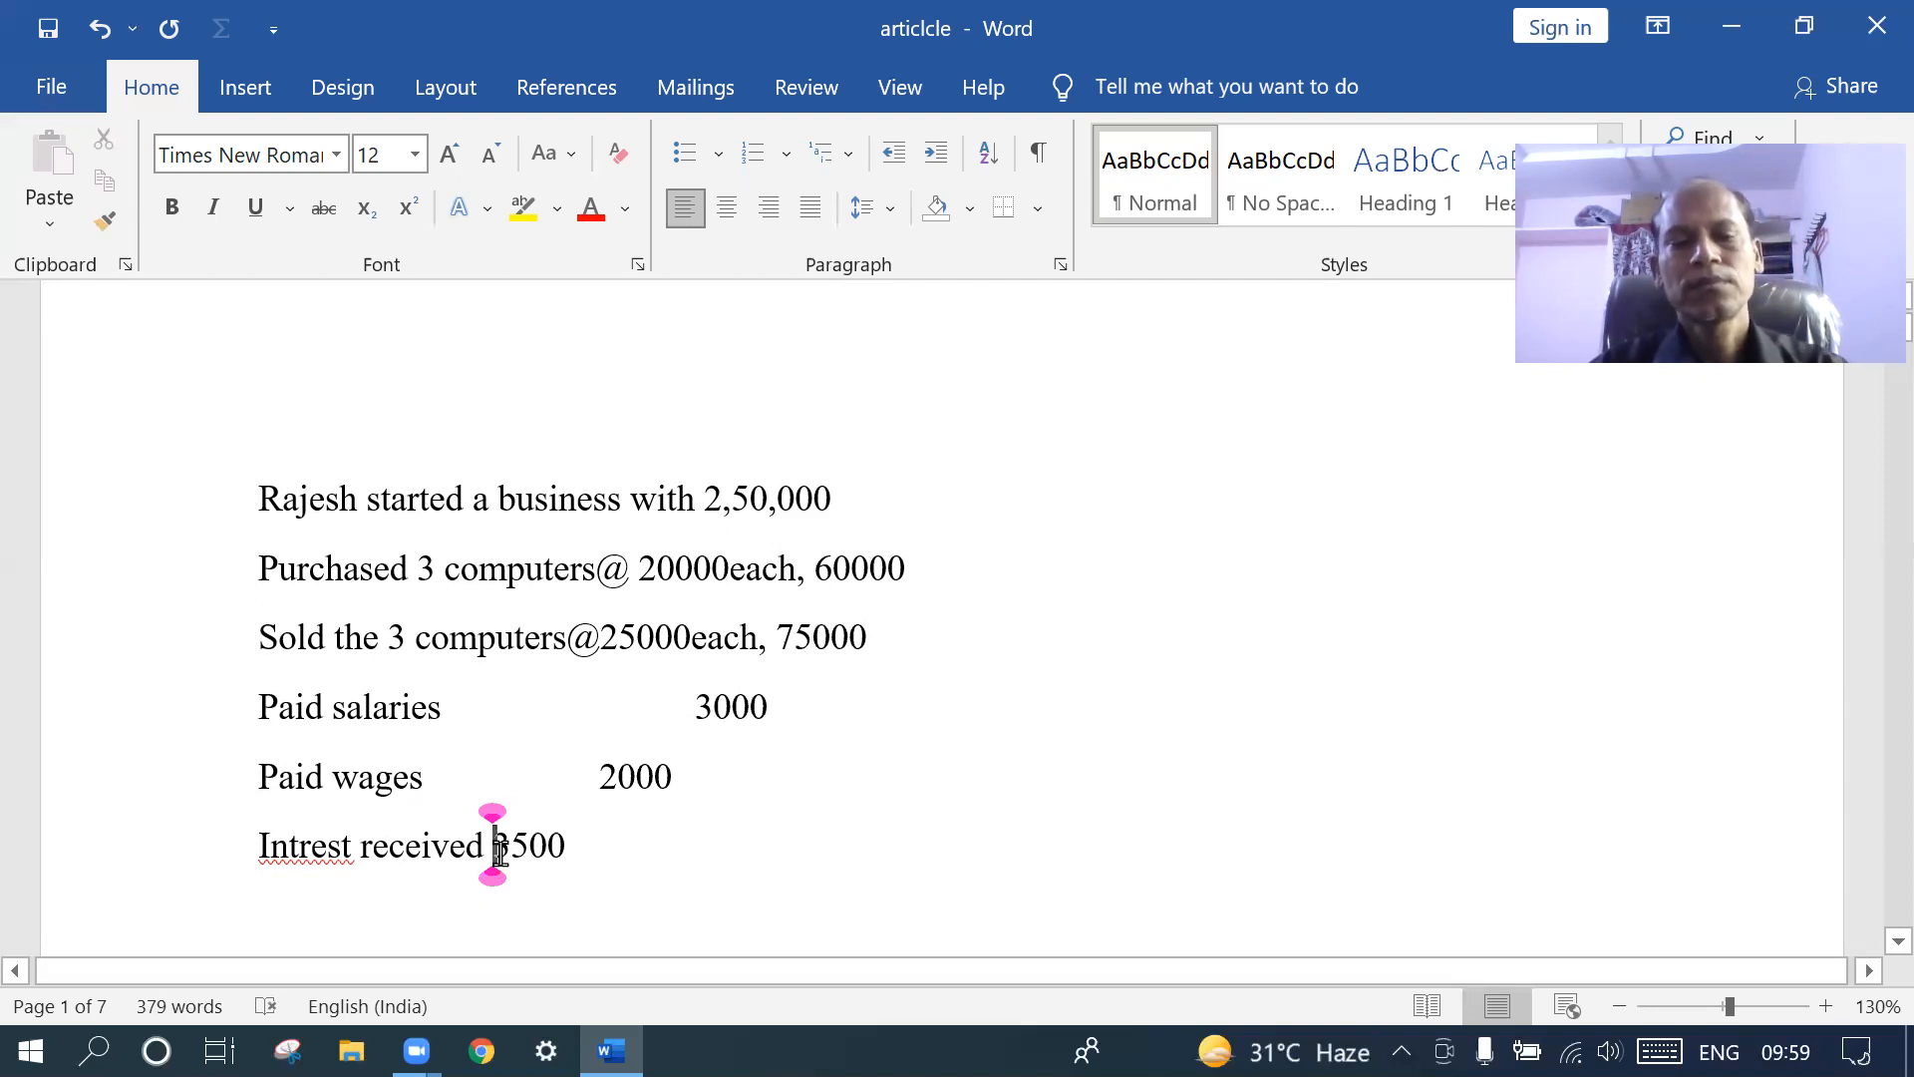
pyautogui.press('Tab')
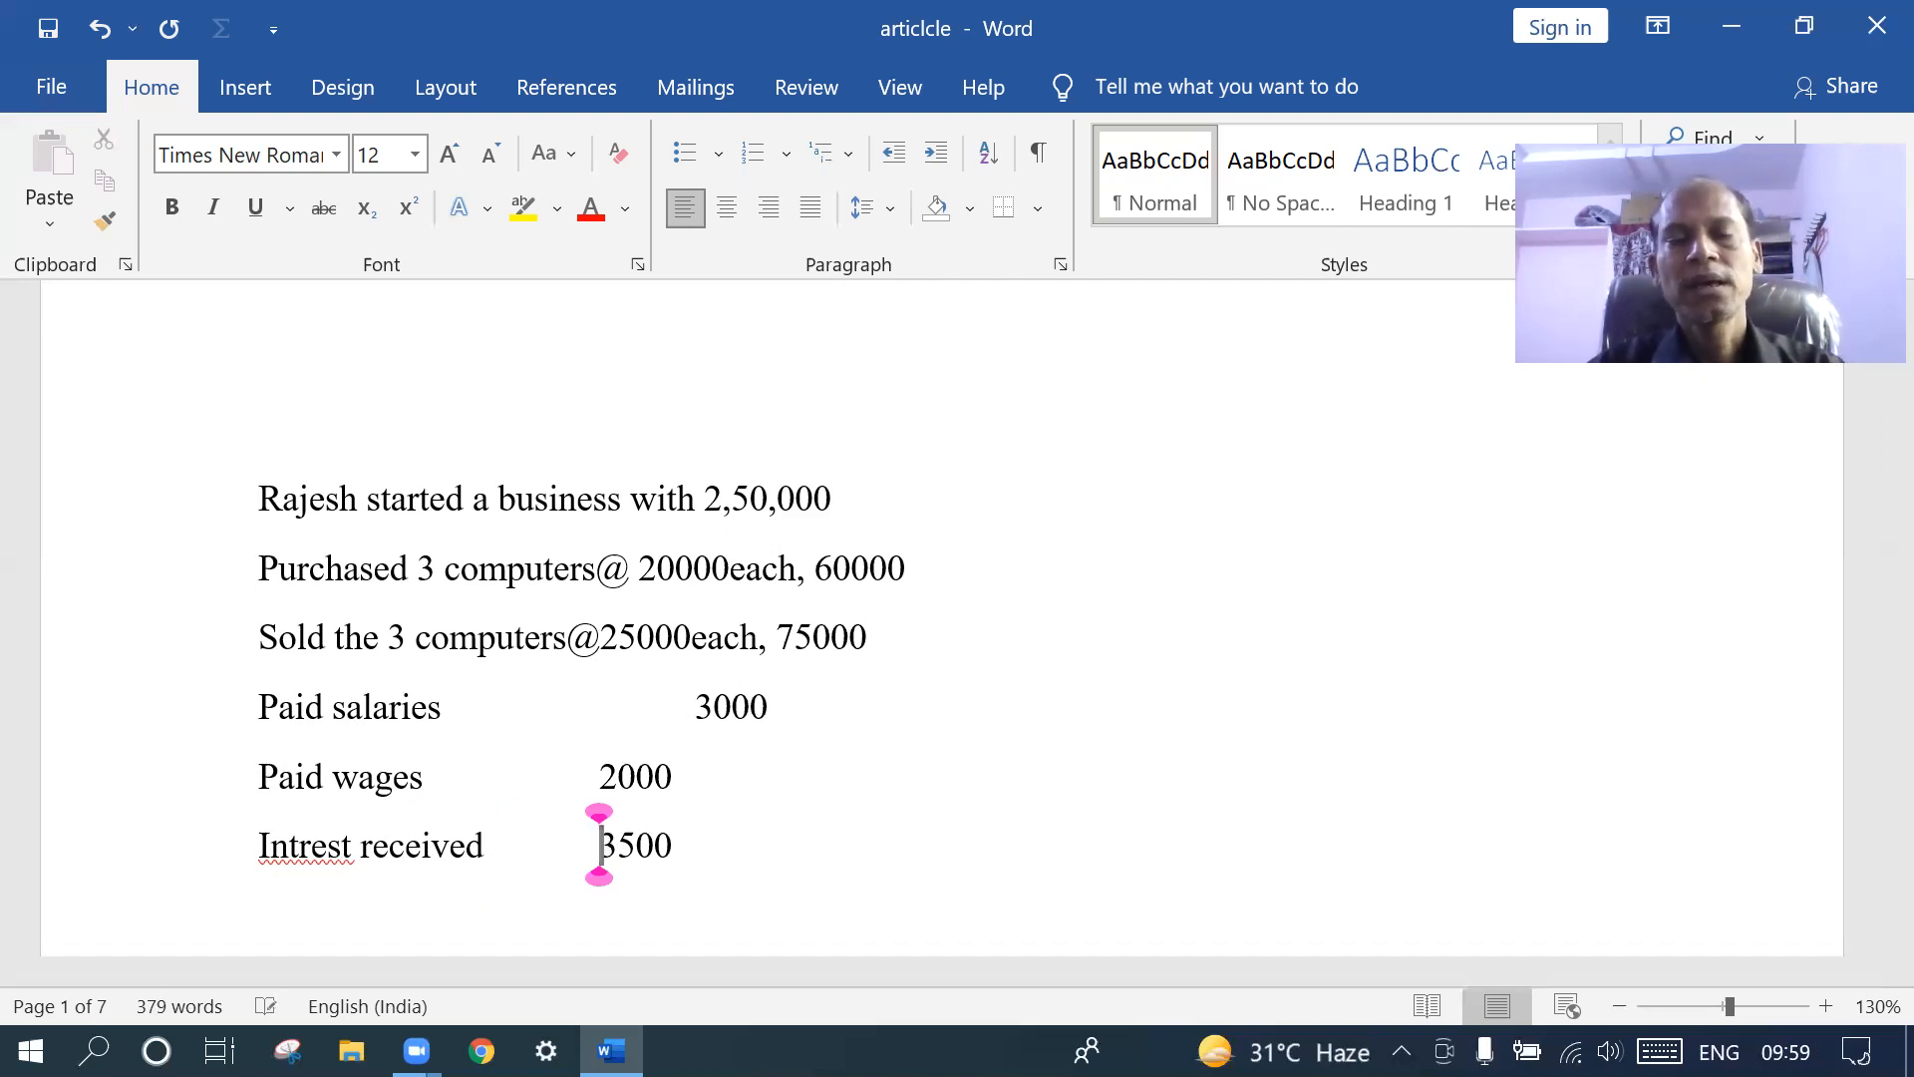
pyautogui.press('Tab')
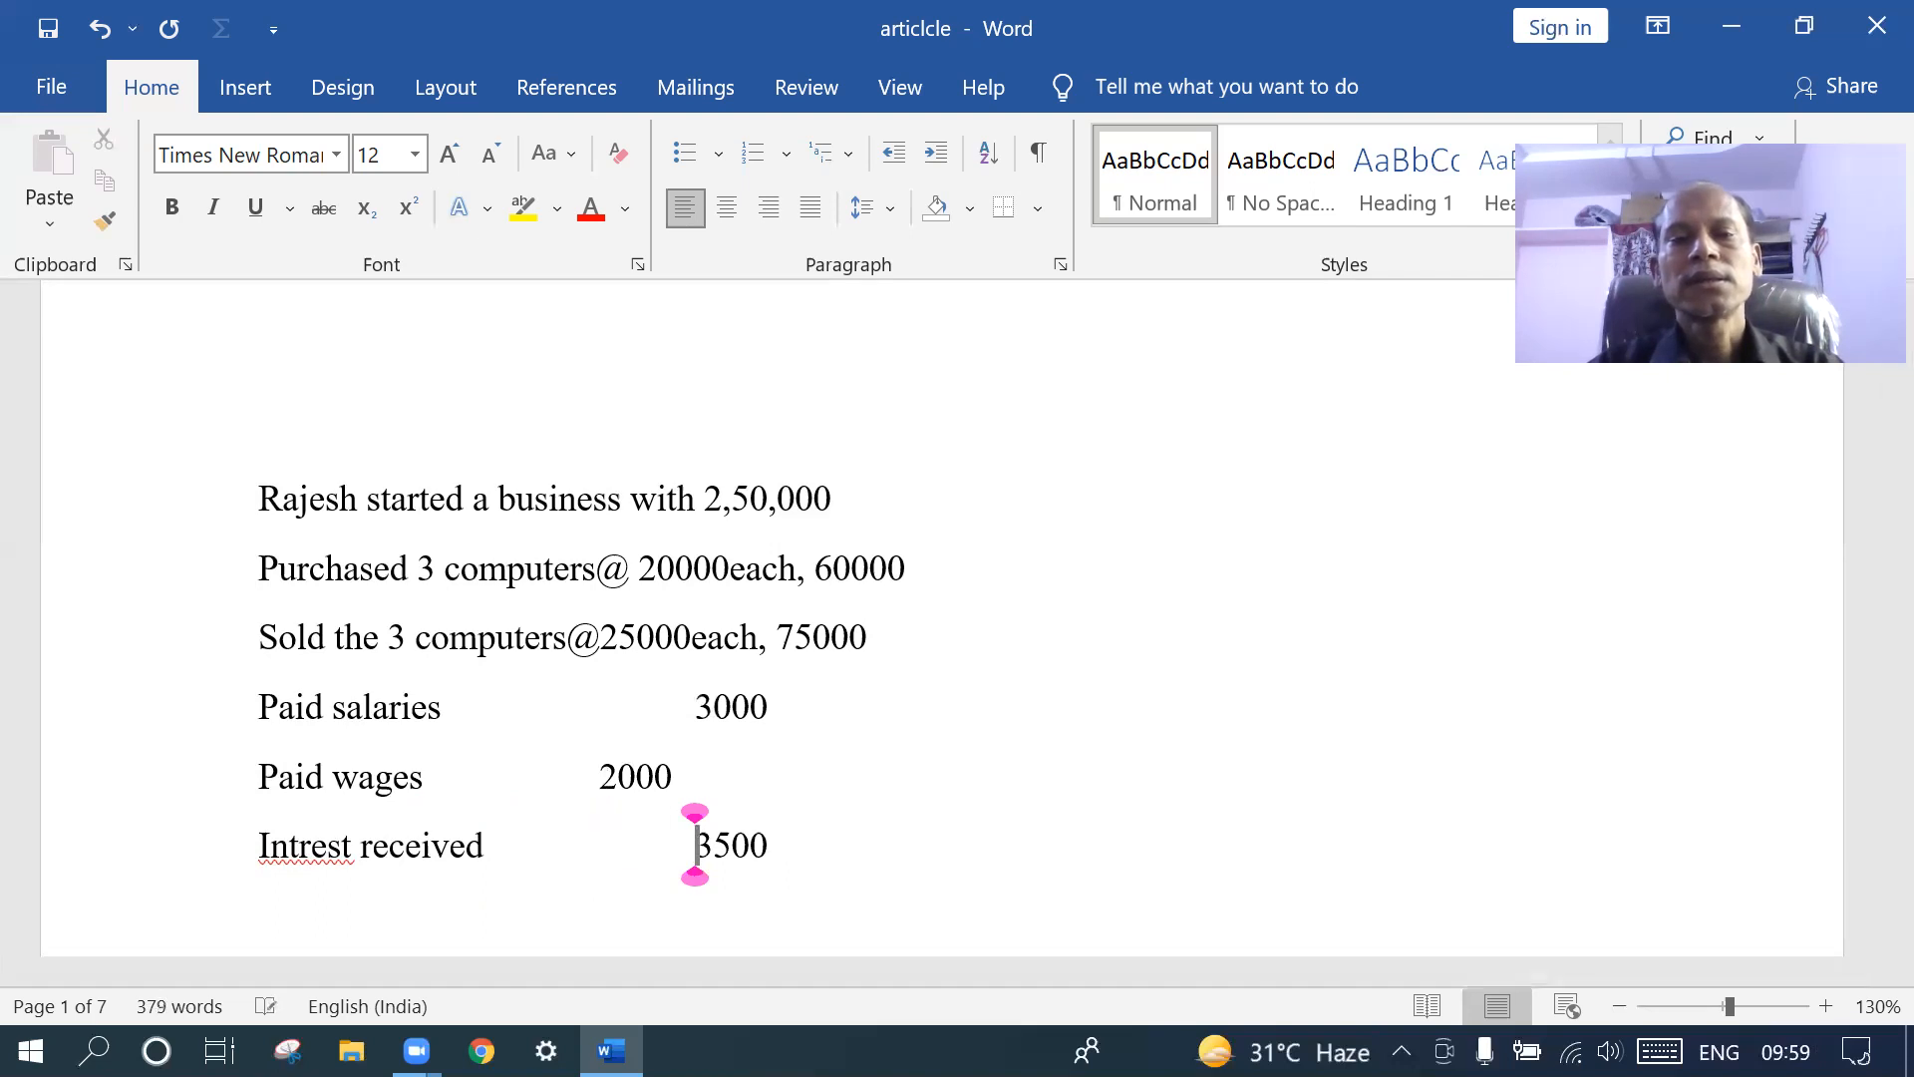
pyautogui.press('Tab')
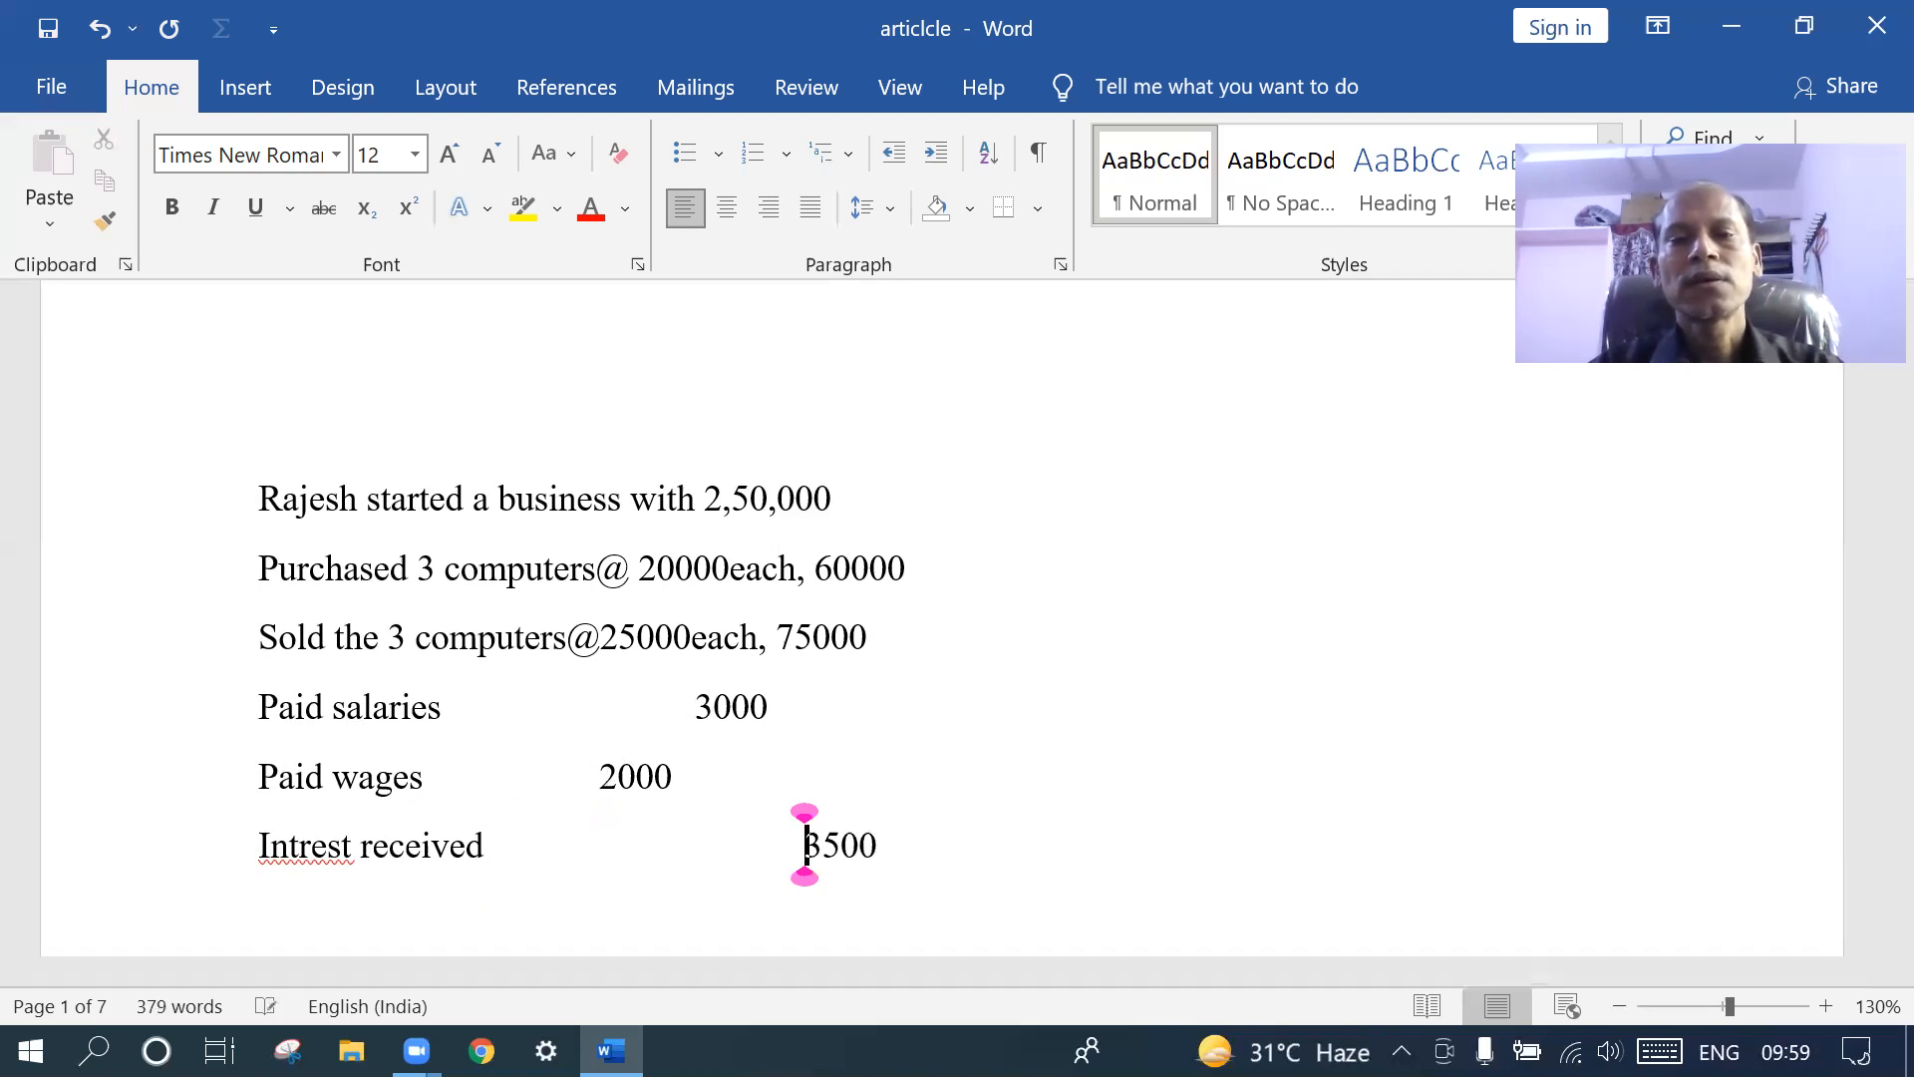
pyautogui.press('BackSpace')
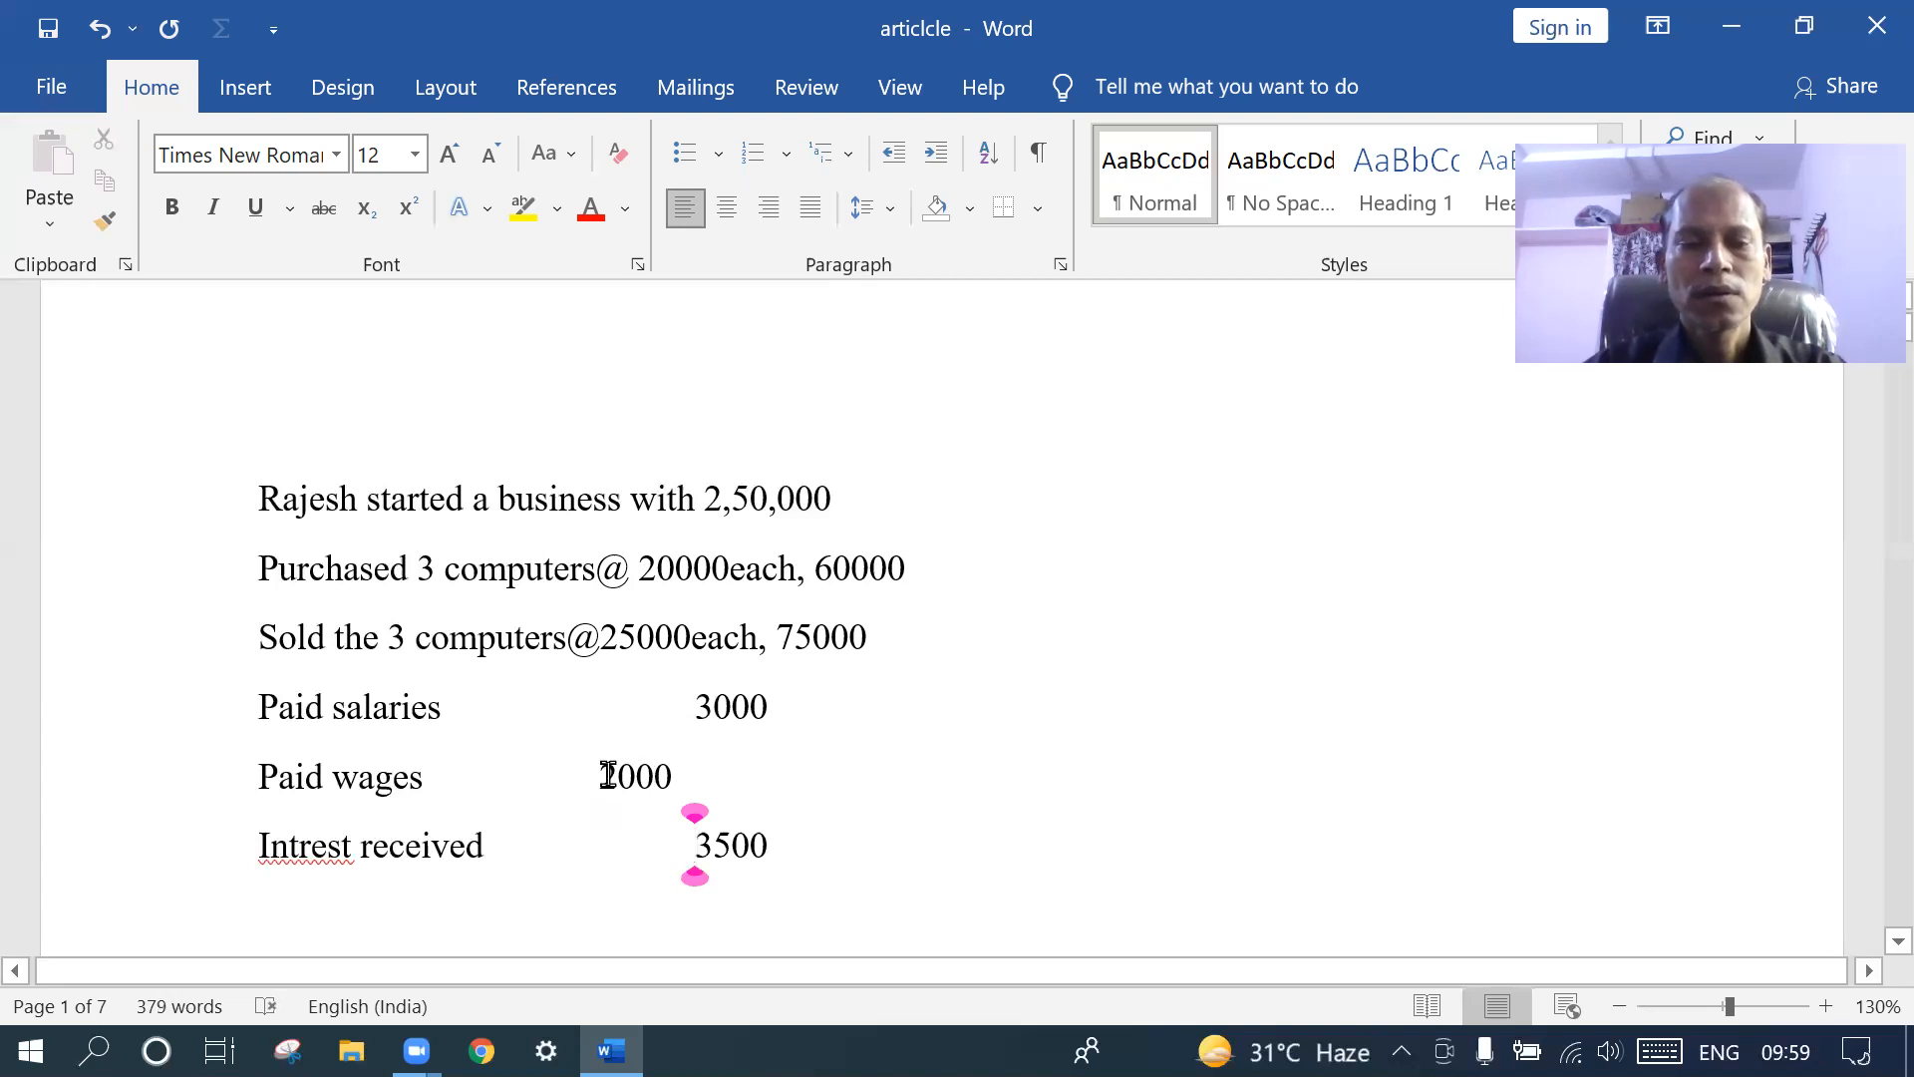
pyautogui.press('Tab')
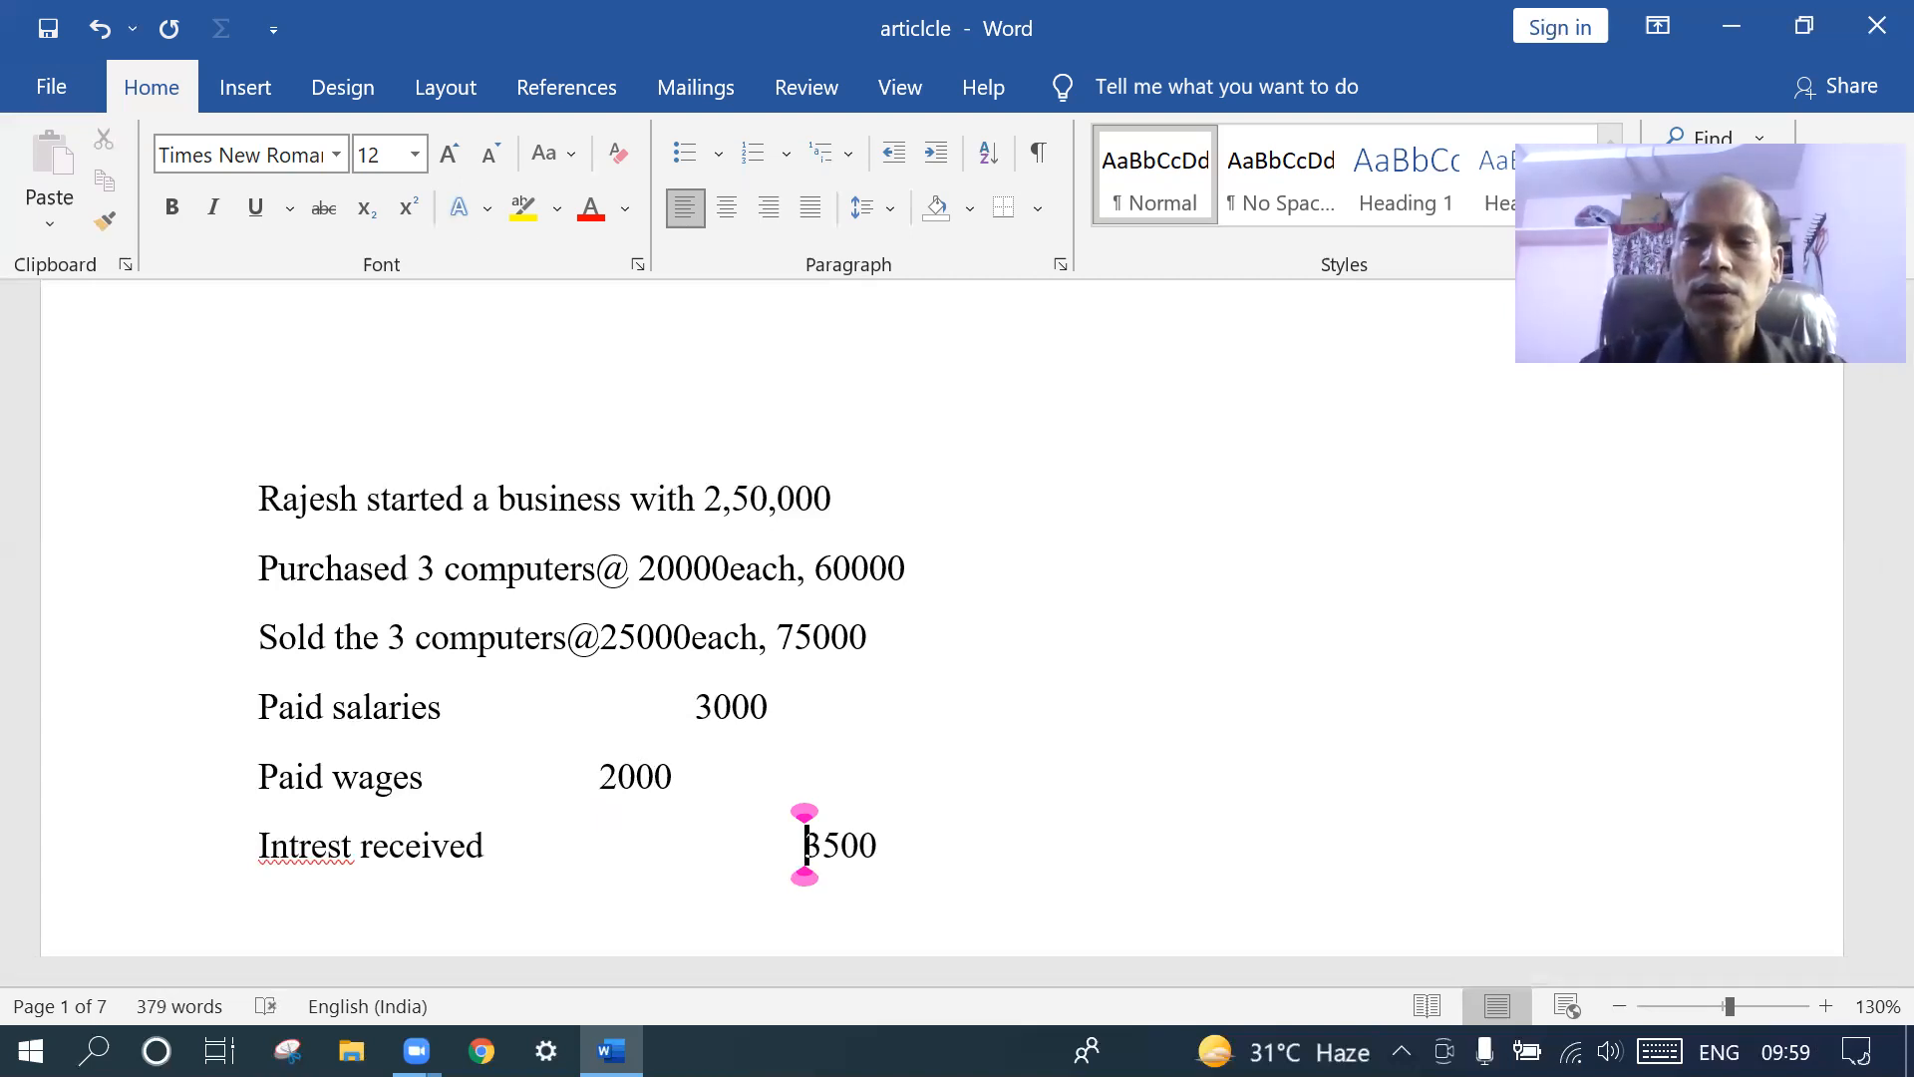
pyautogui.press('BackSpace')
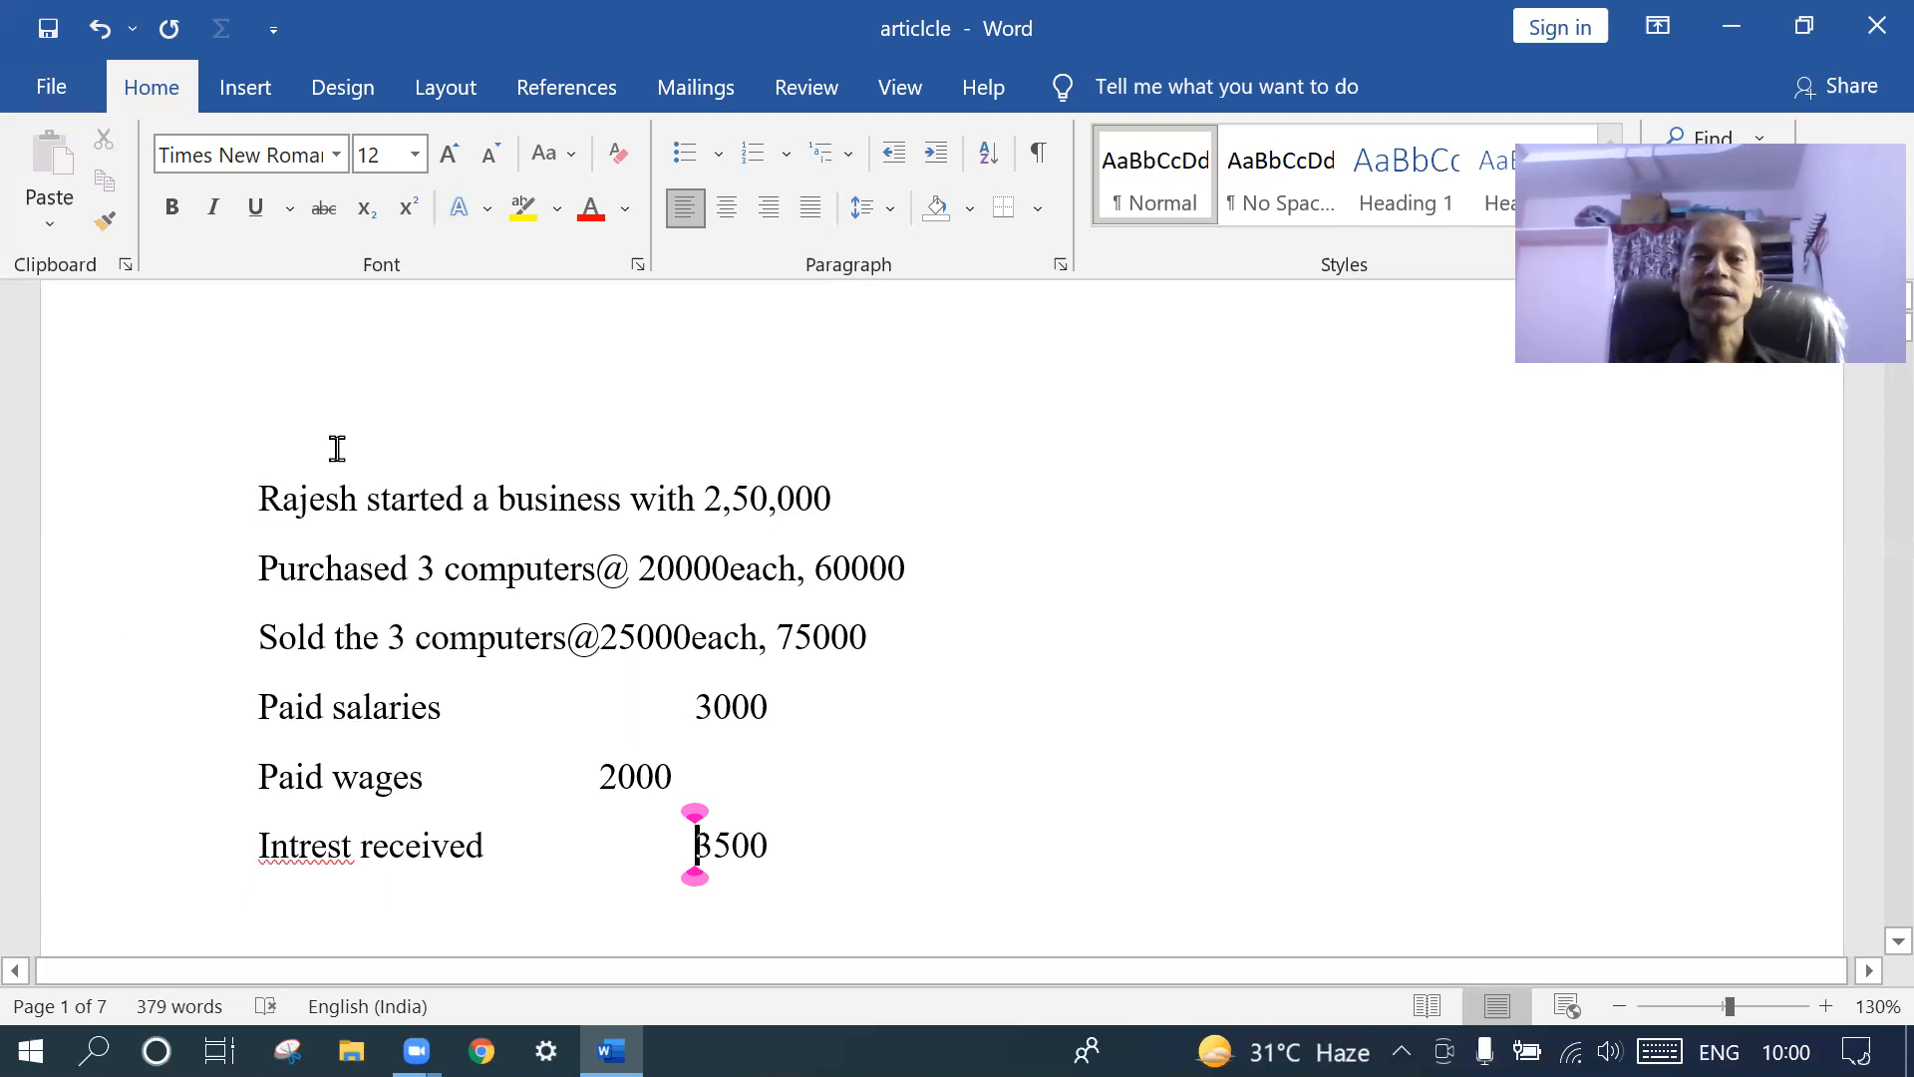
# - Add a blank line after the Intrest received 3500 line
pyautogui.click(817, 847)
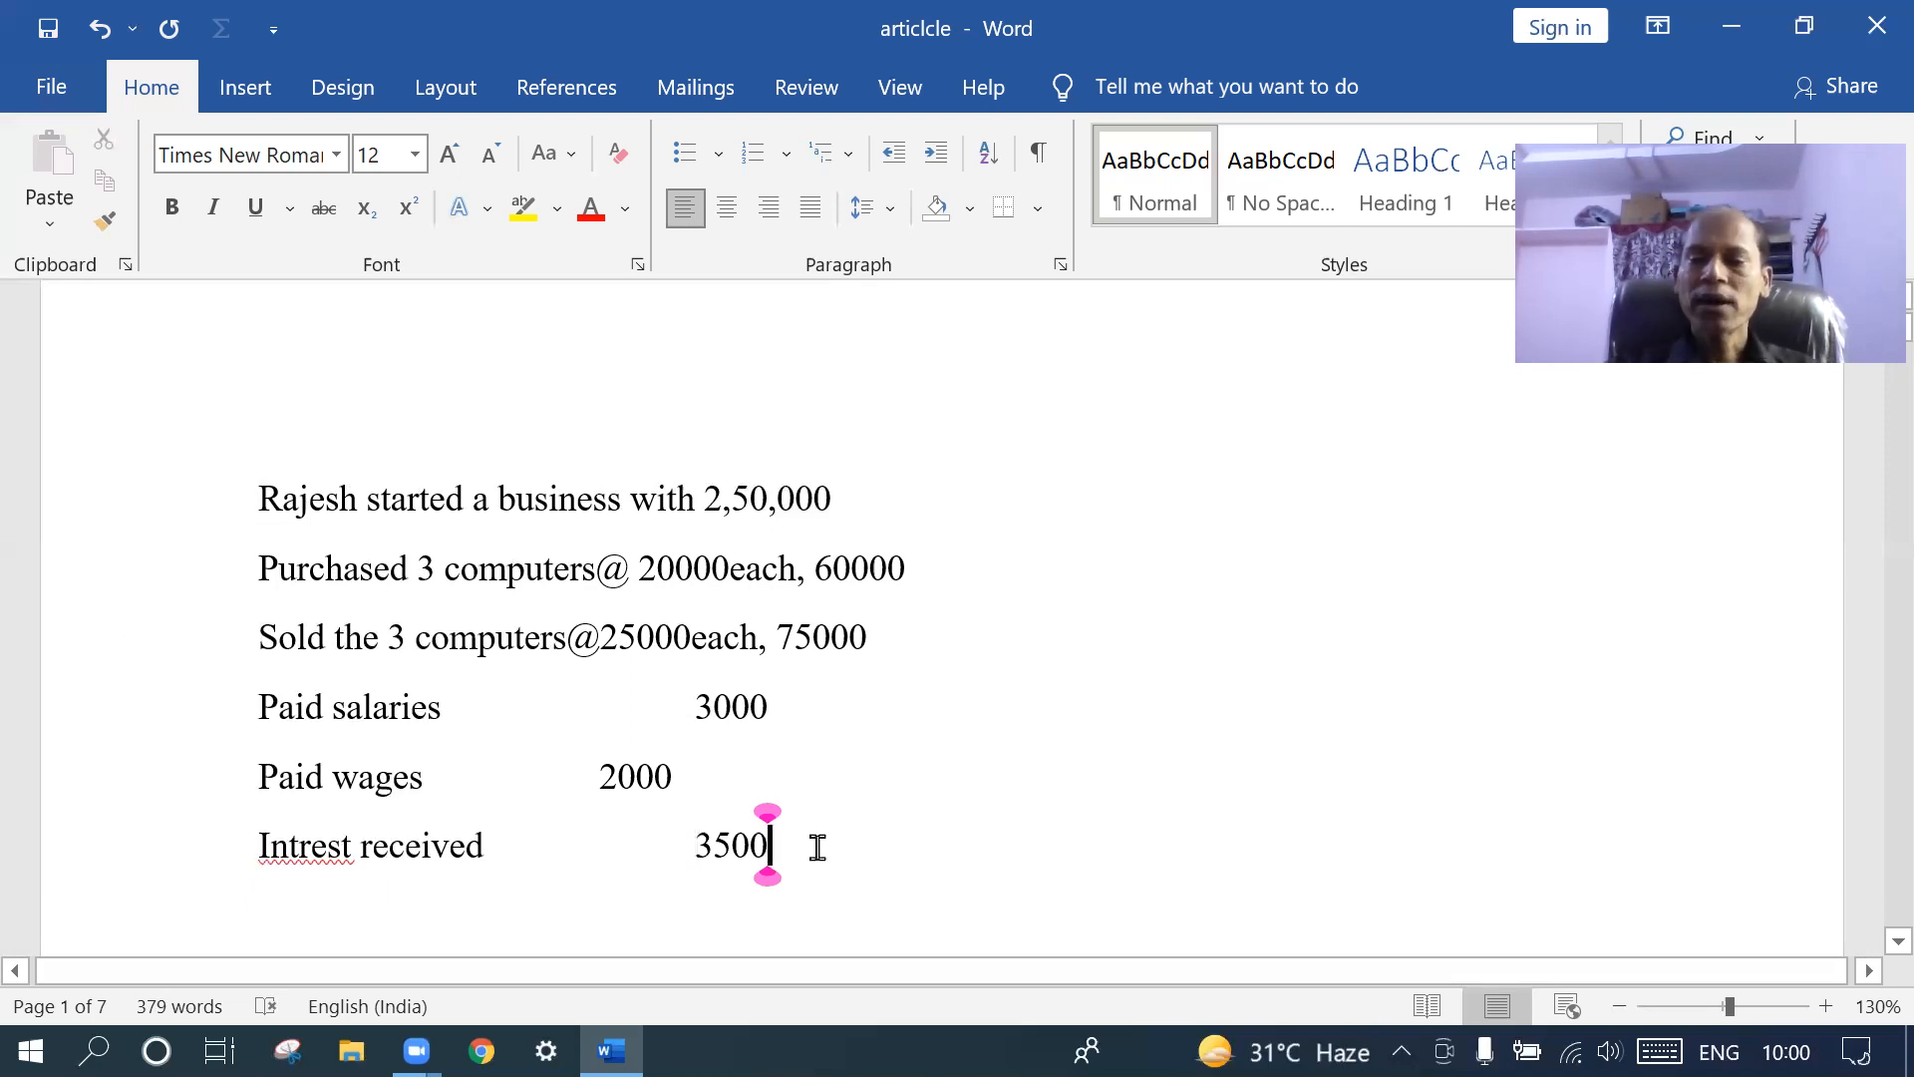
pyautogui.press('Return')
pyautogui.press('Return')
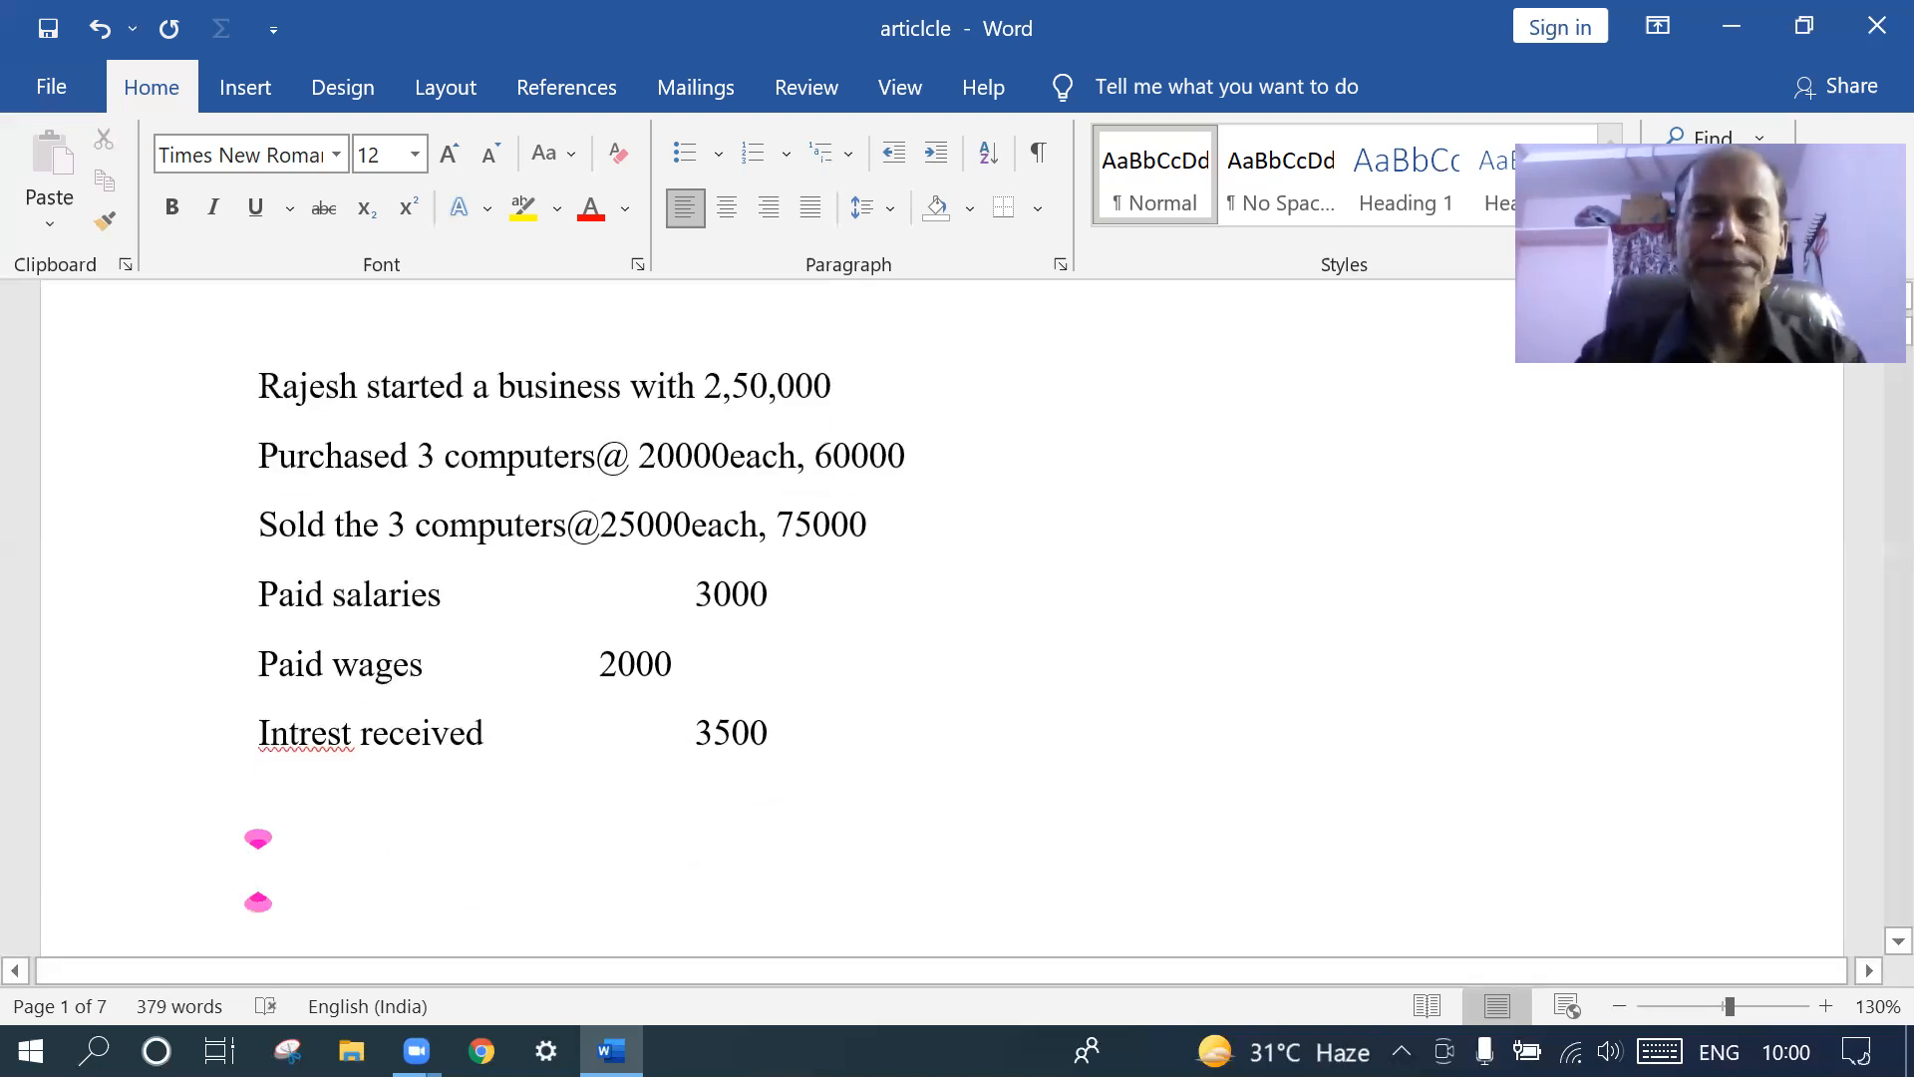
# - Type 'Creation of company step 1' and start a new line
pyautogui.write('creatuib')
pyautogui.press('BackSpace')
pyautogui.press('BackSpace')
pyautogui.press('BackSpace')
pyautogui.write('ion of ')
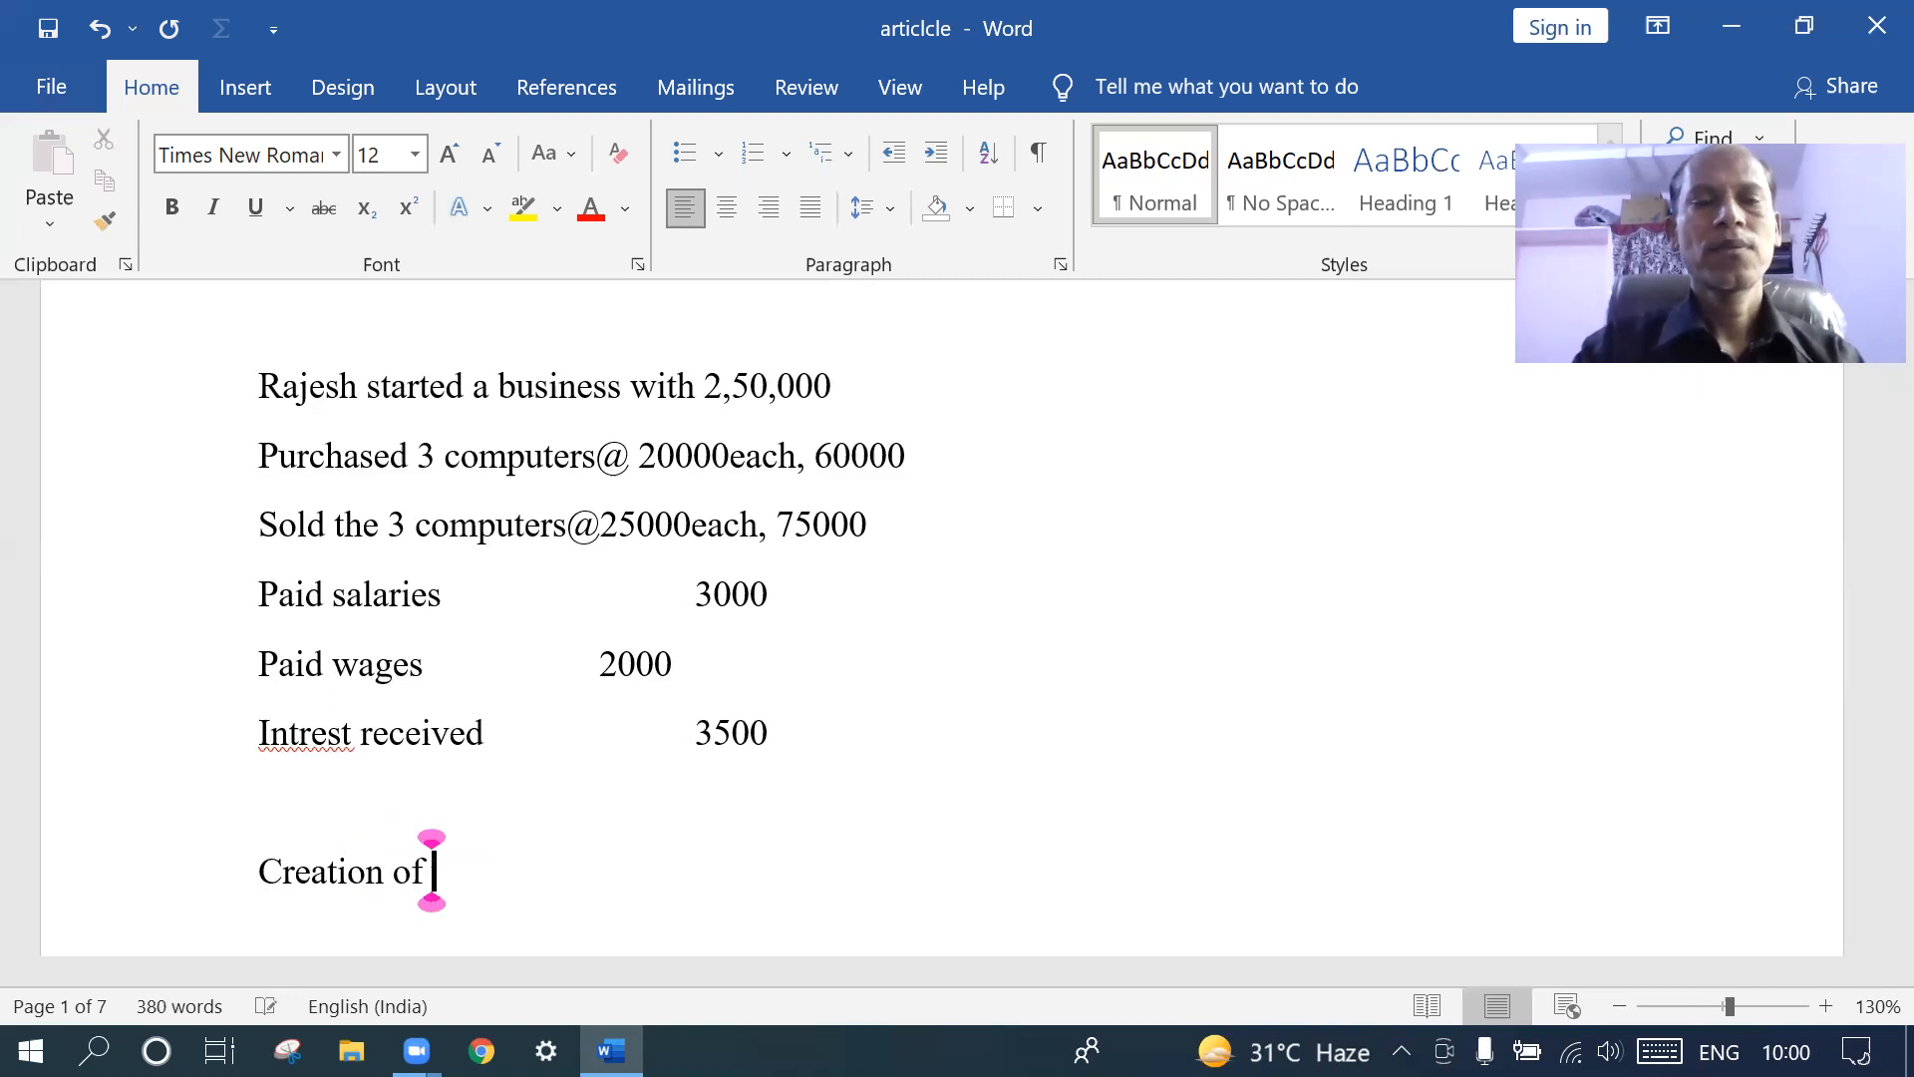
pyautogui.write('compan')
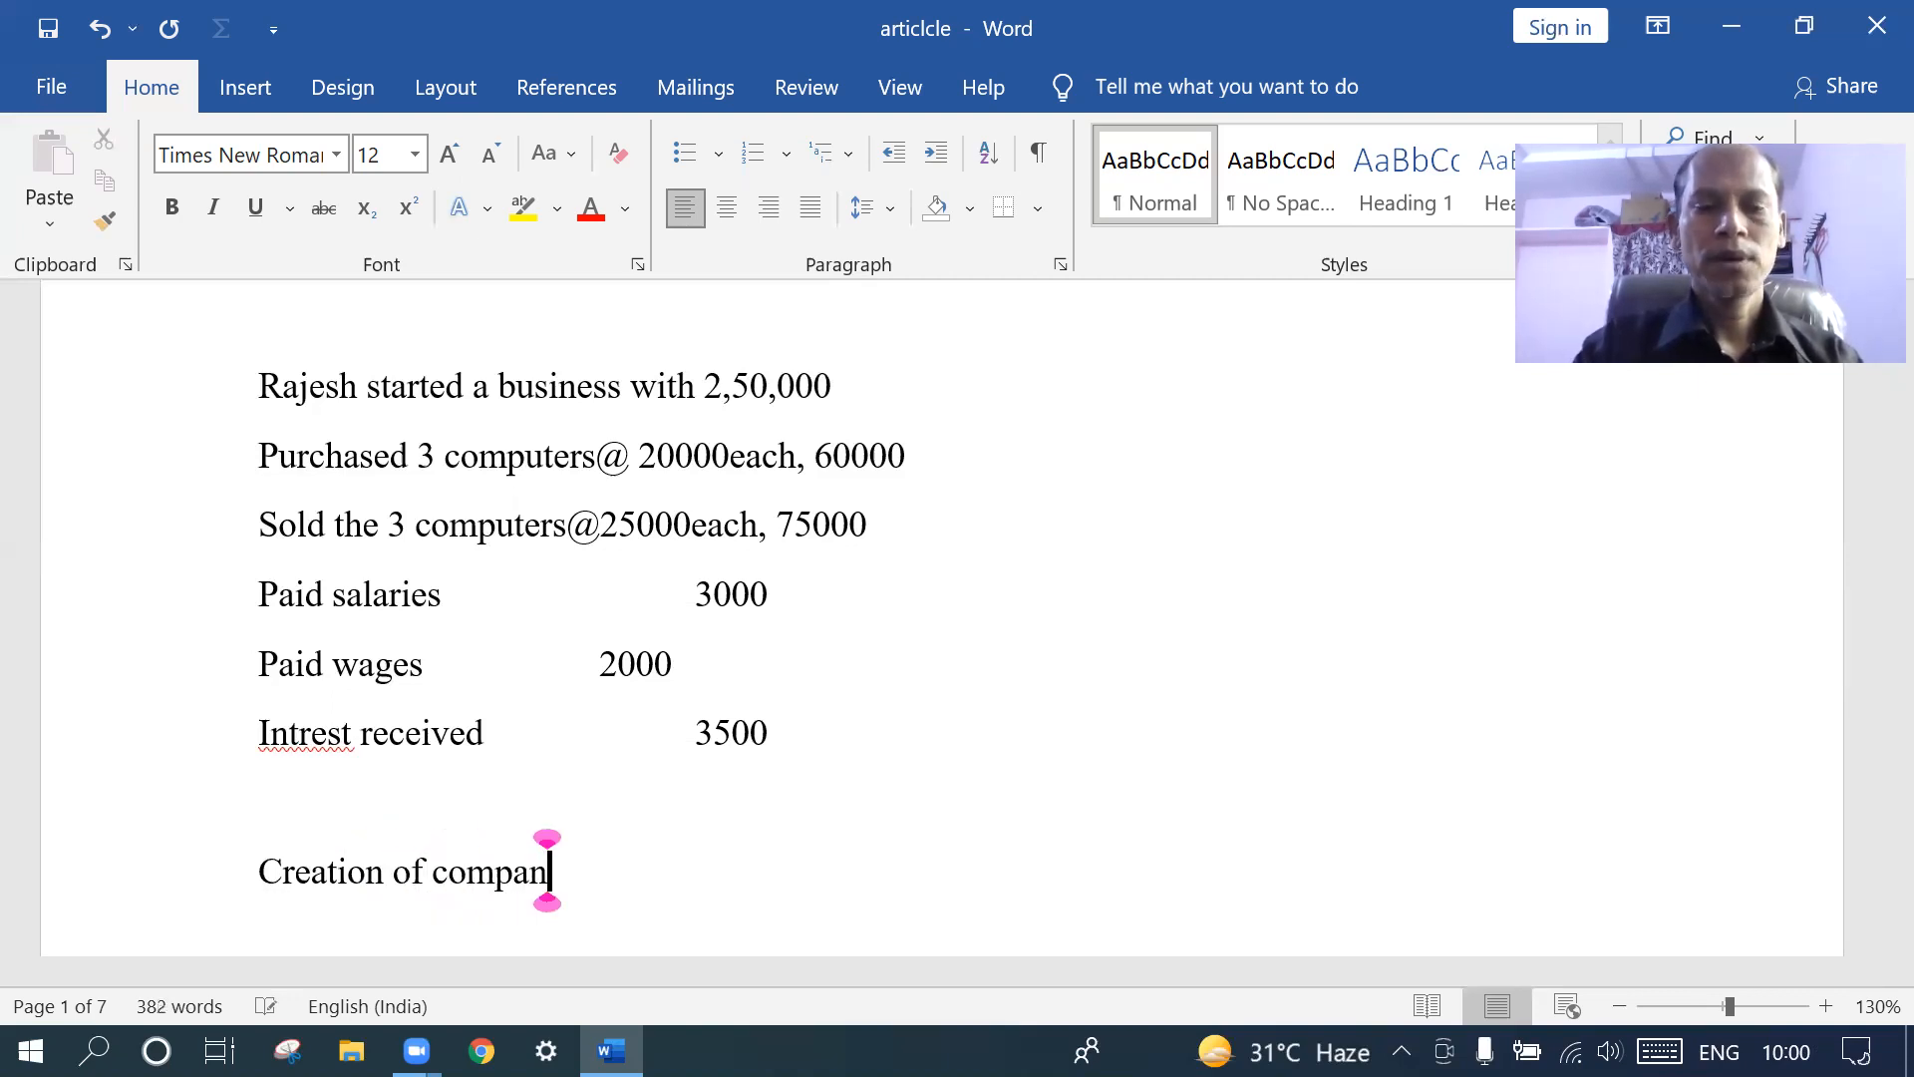
pyautogui.write('y i')
pyautogui.press('BackSpace')
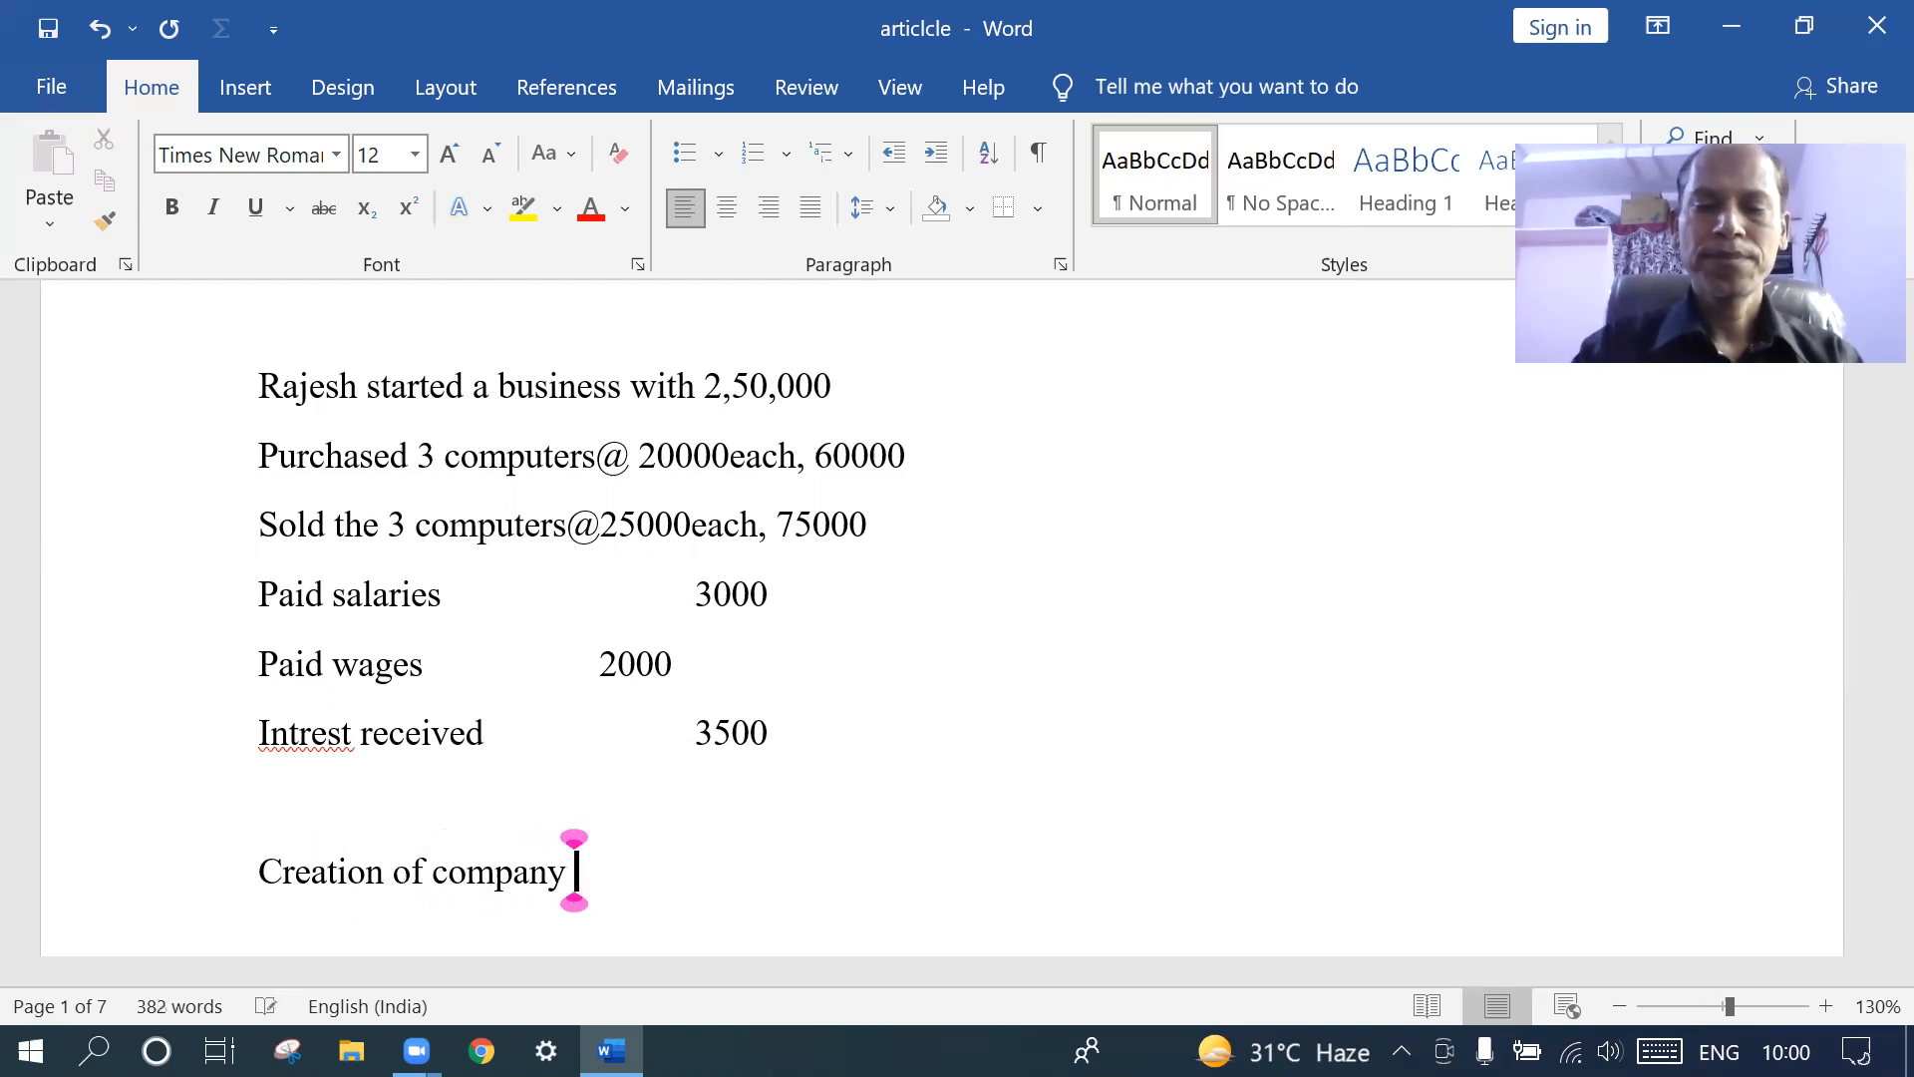
pyautogui.write('step 1')
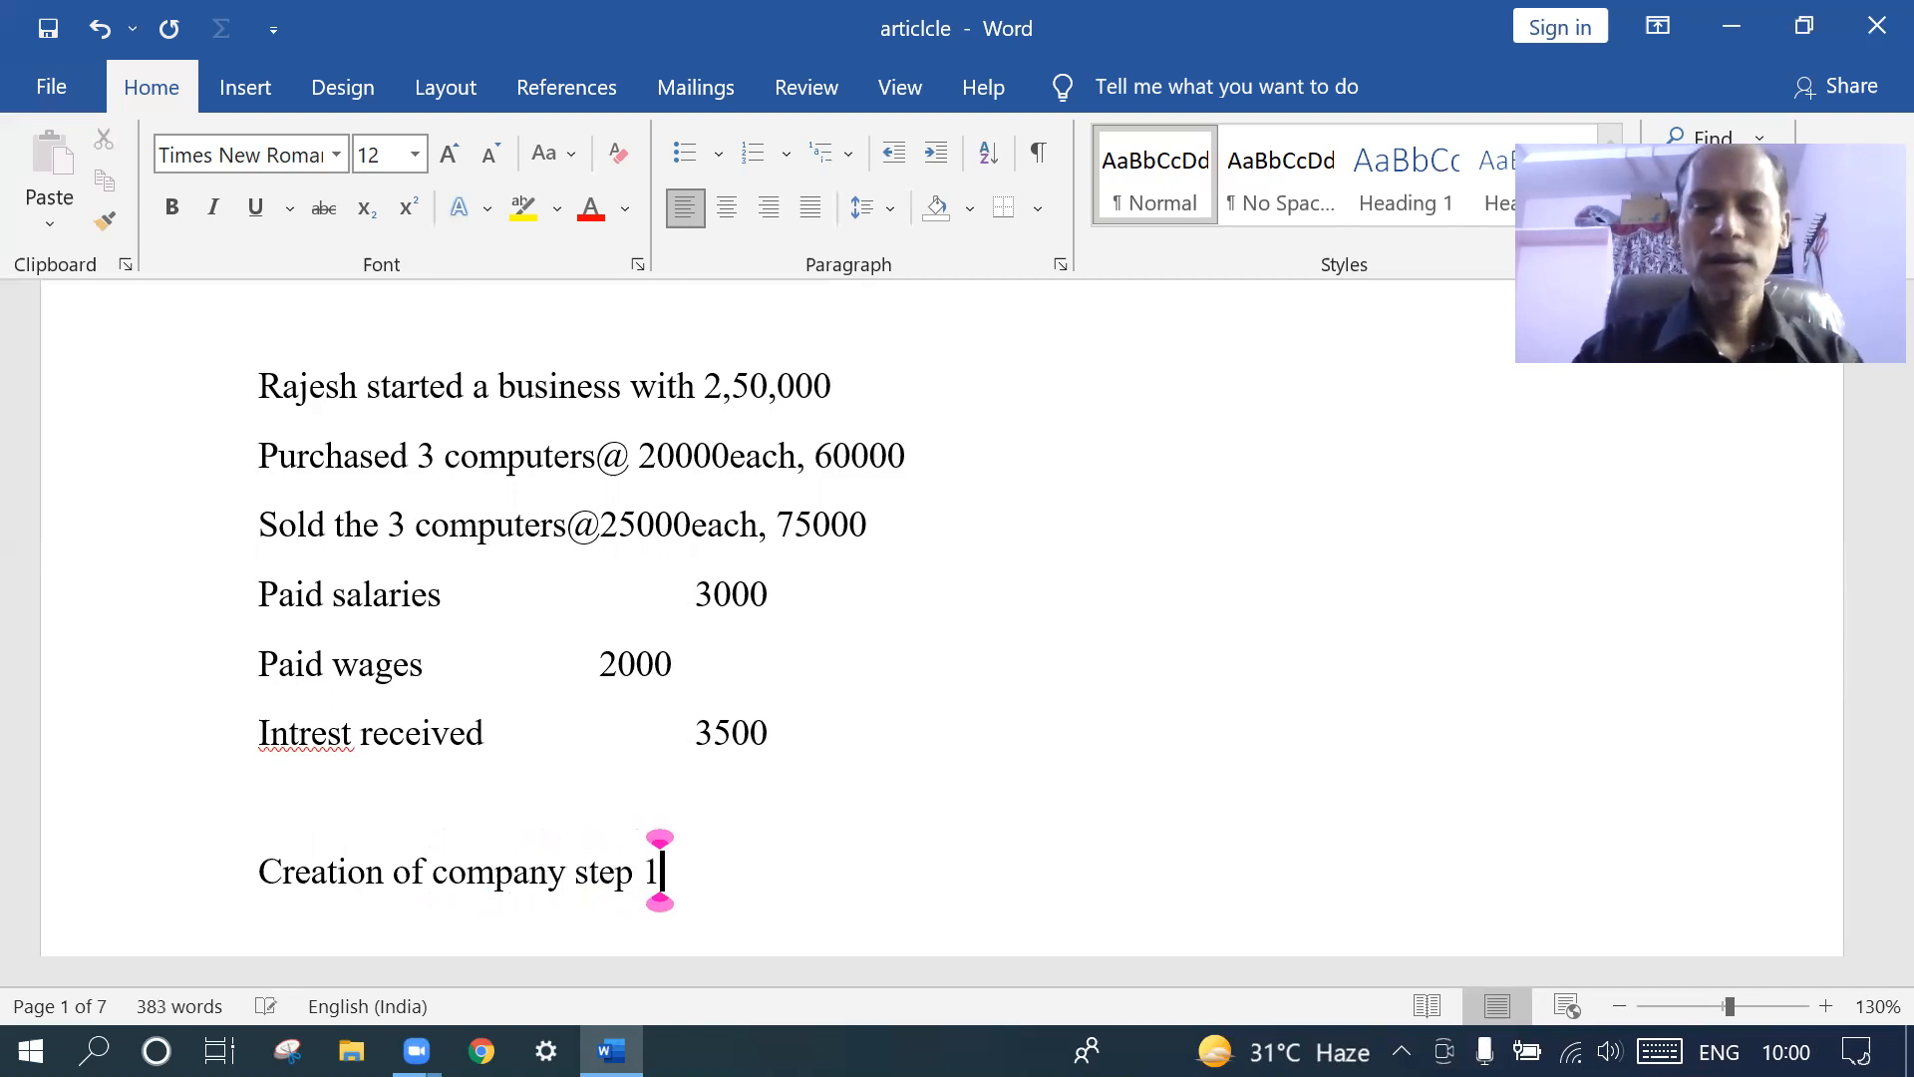
pyautogui.press('Return')
# - Add the lines 'Creation of ledger 2' and 'Vouchering 3'
pyautogui.write('cre')
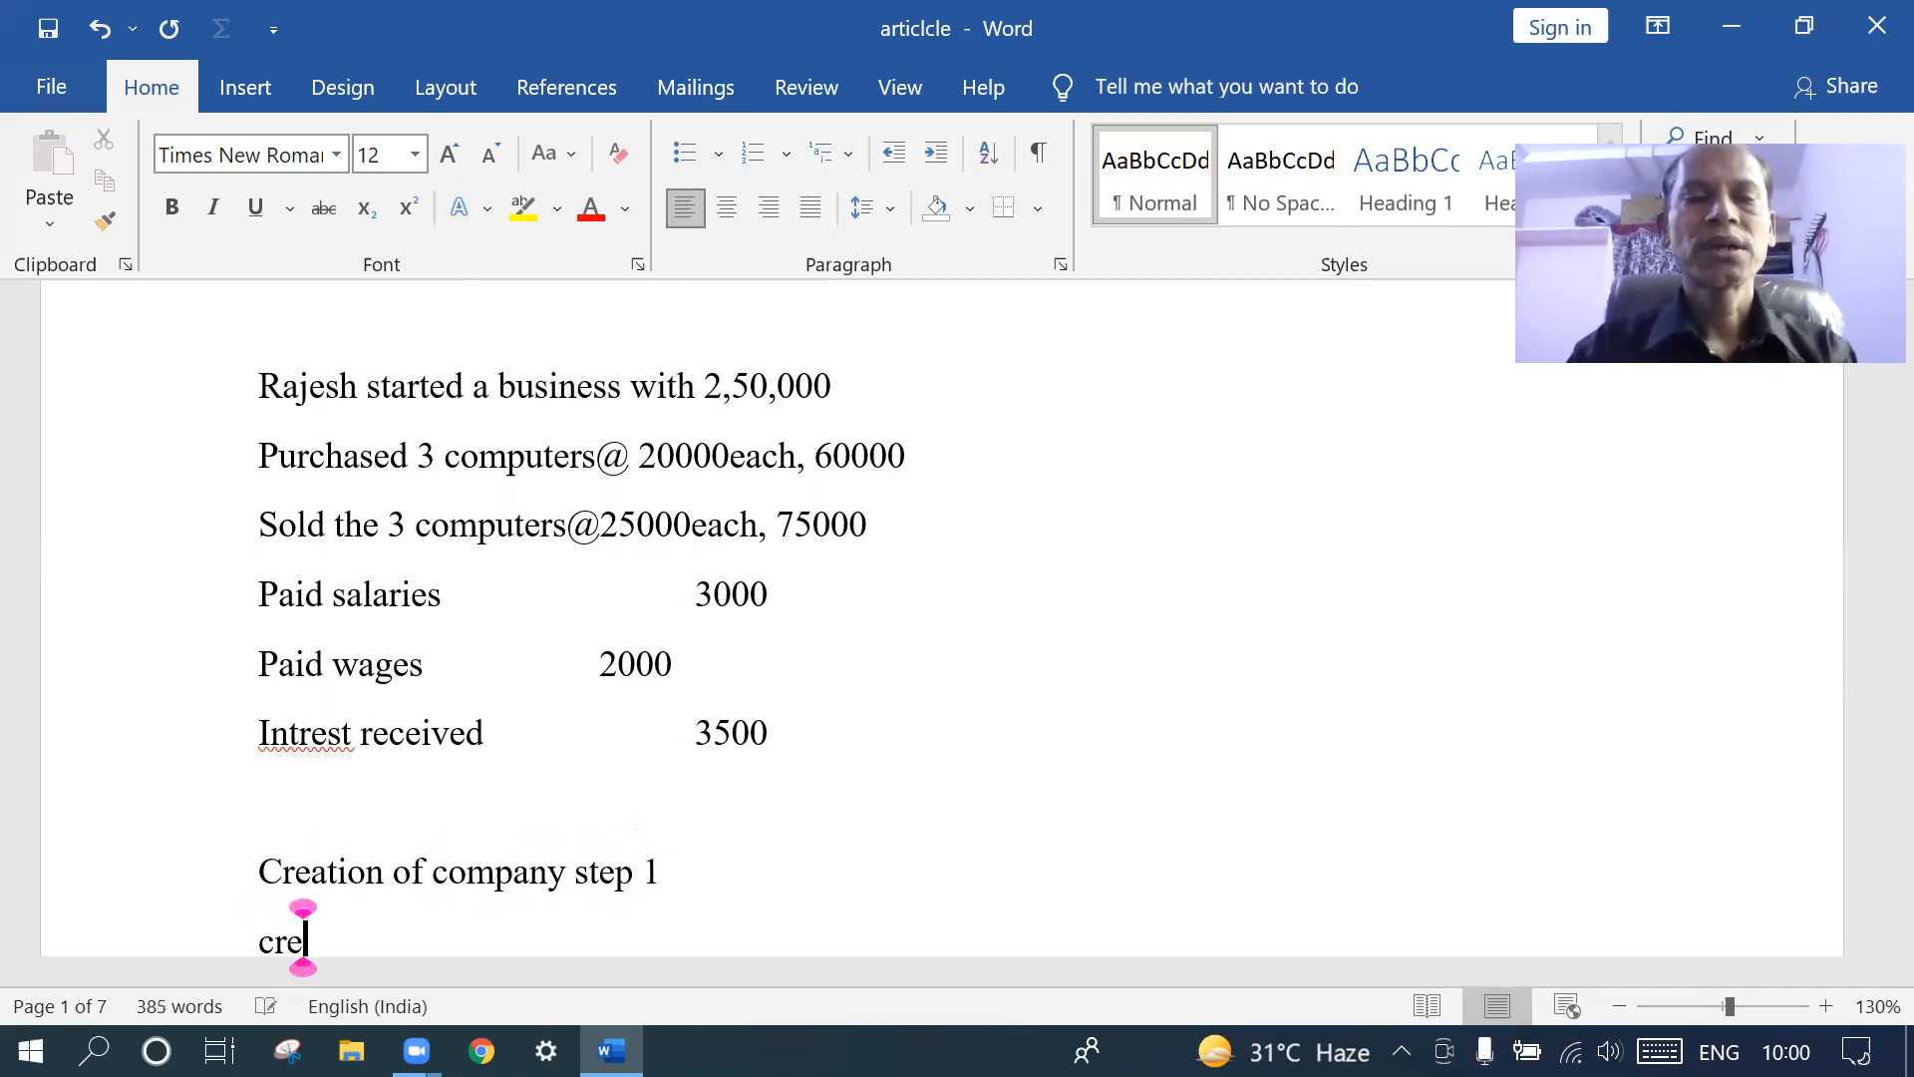
pyautogui.write('aton')
pyautogui.press('BackSpace')
pyautogui.press('BackSpace')
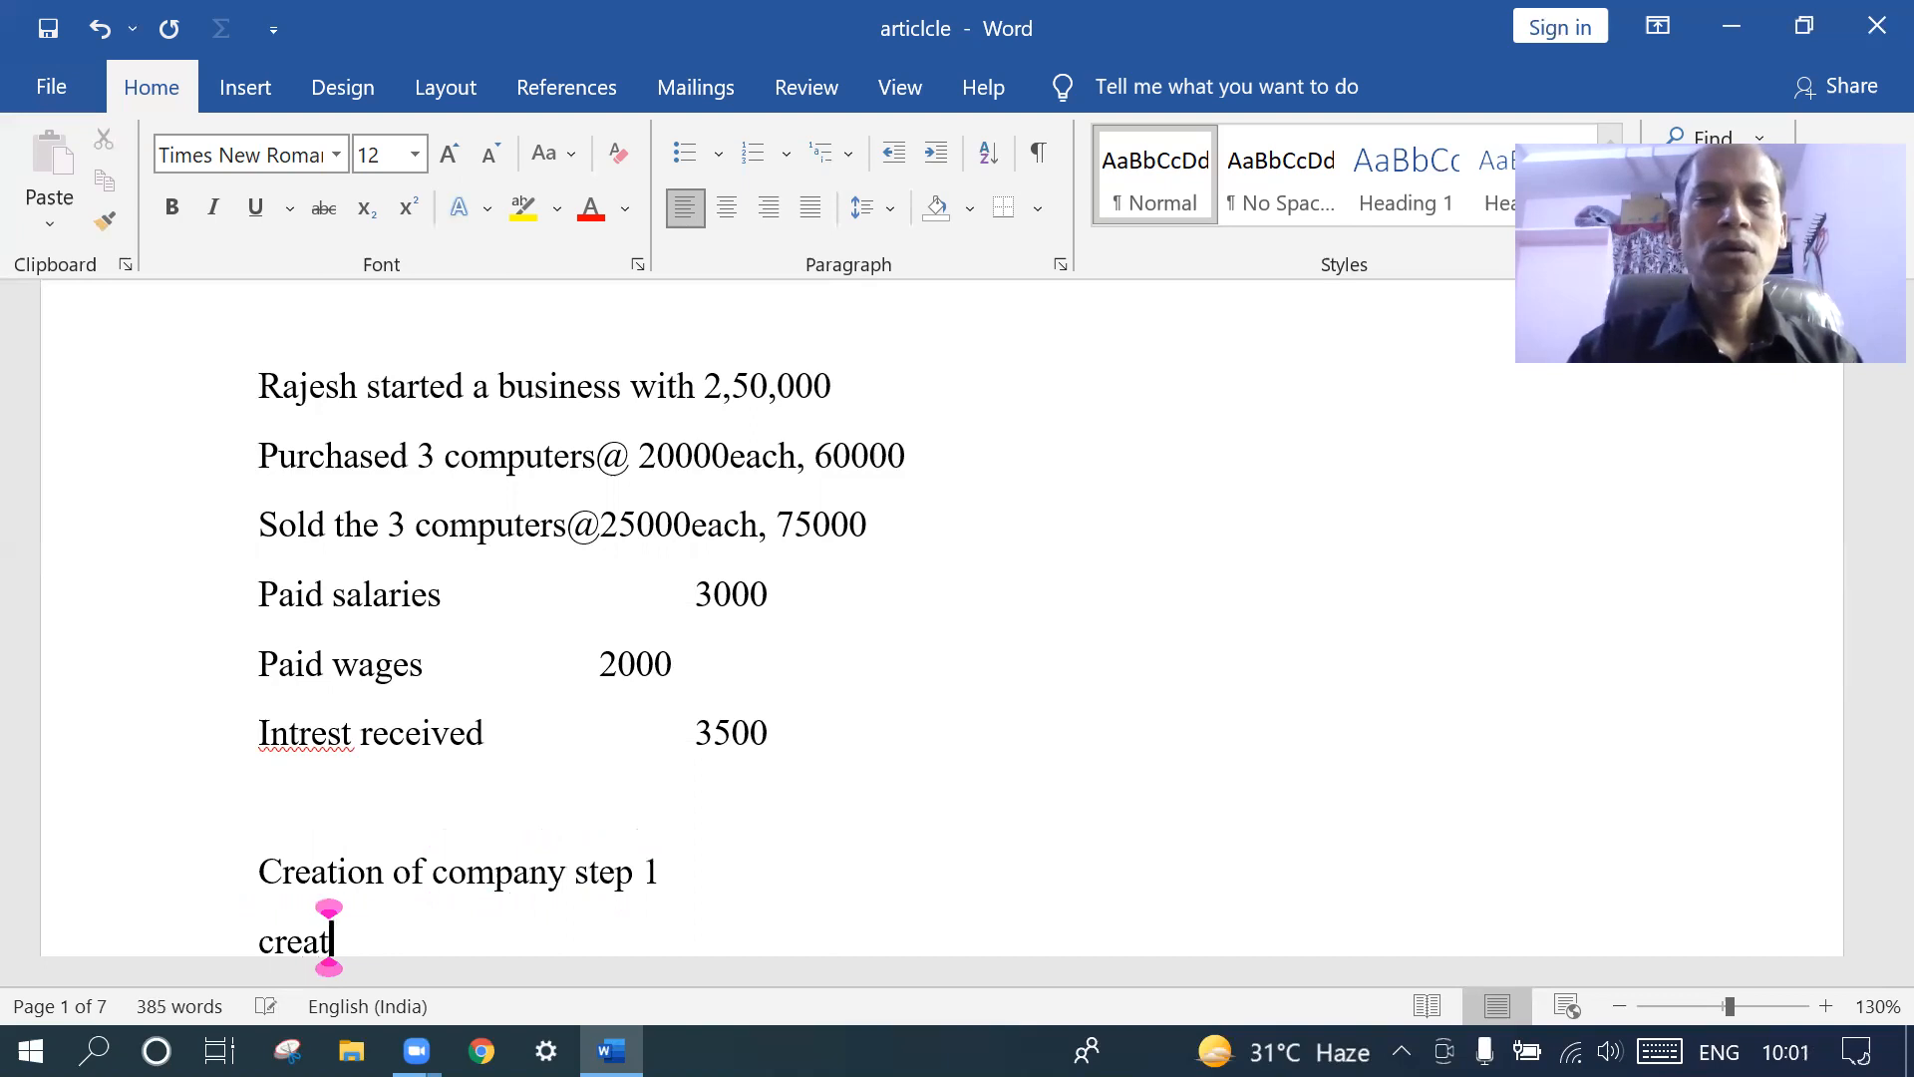
pyautogui.write('in')
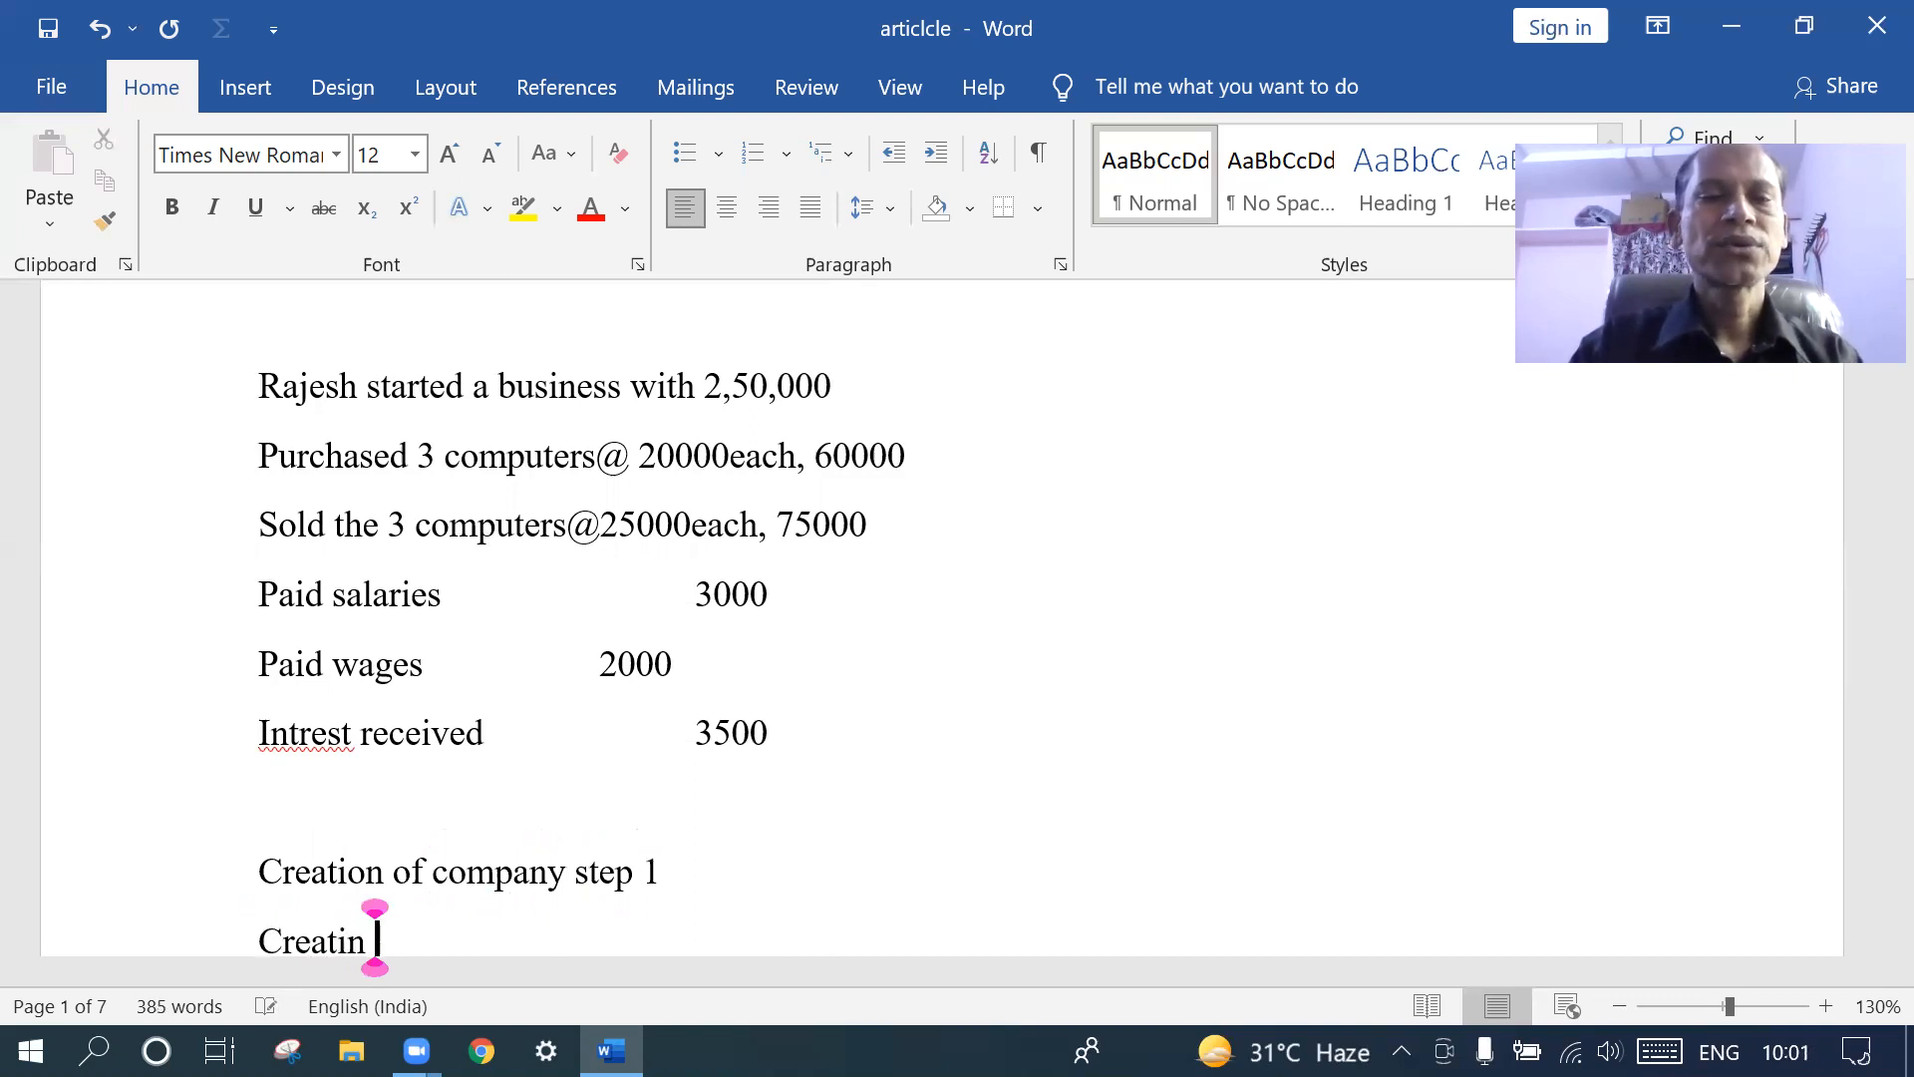
pyautogui.press('BackSpace')
pyautogui.press('BackSpace')
pyautogui.press('BackSpace')
pyautogui.write('io')
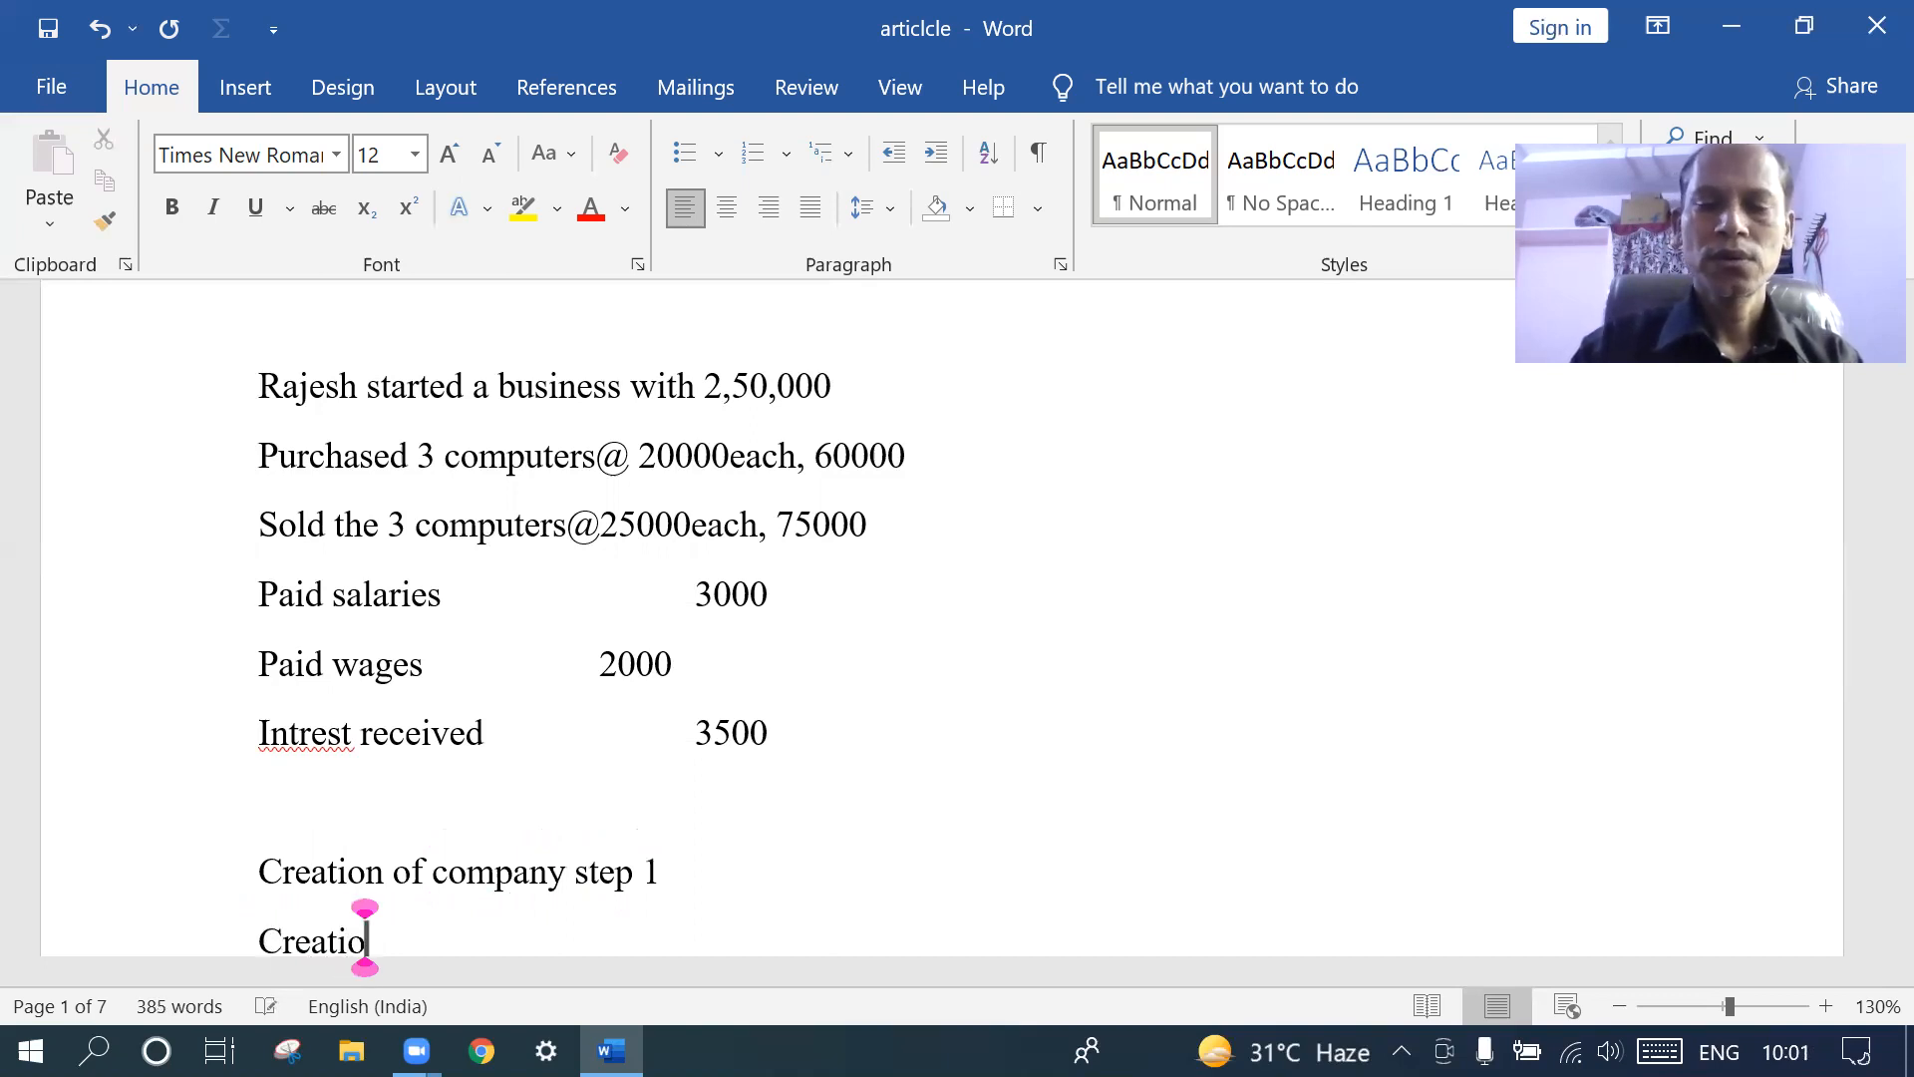
pyautogui.write('n of le')
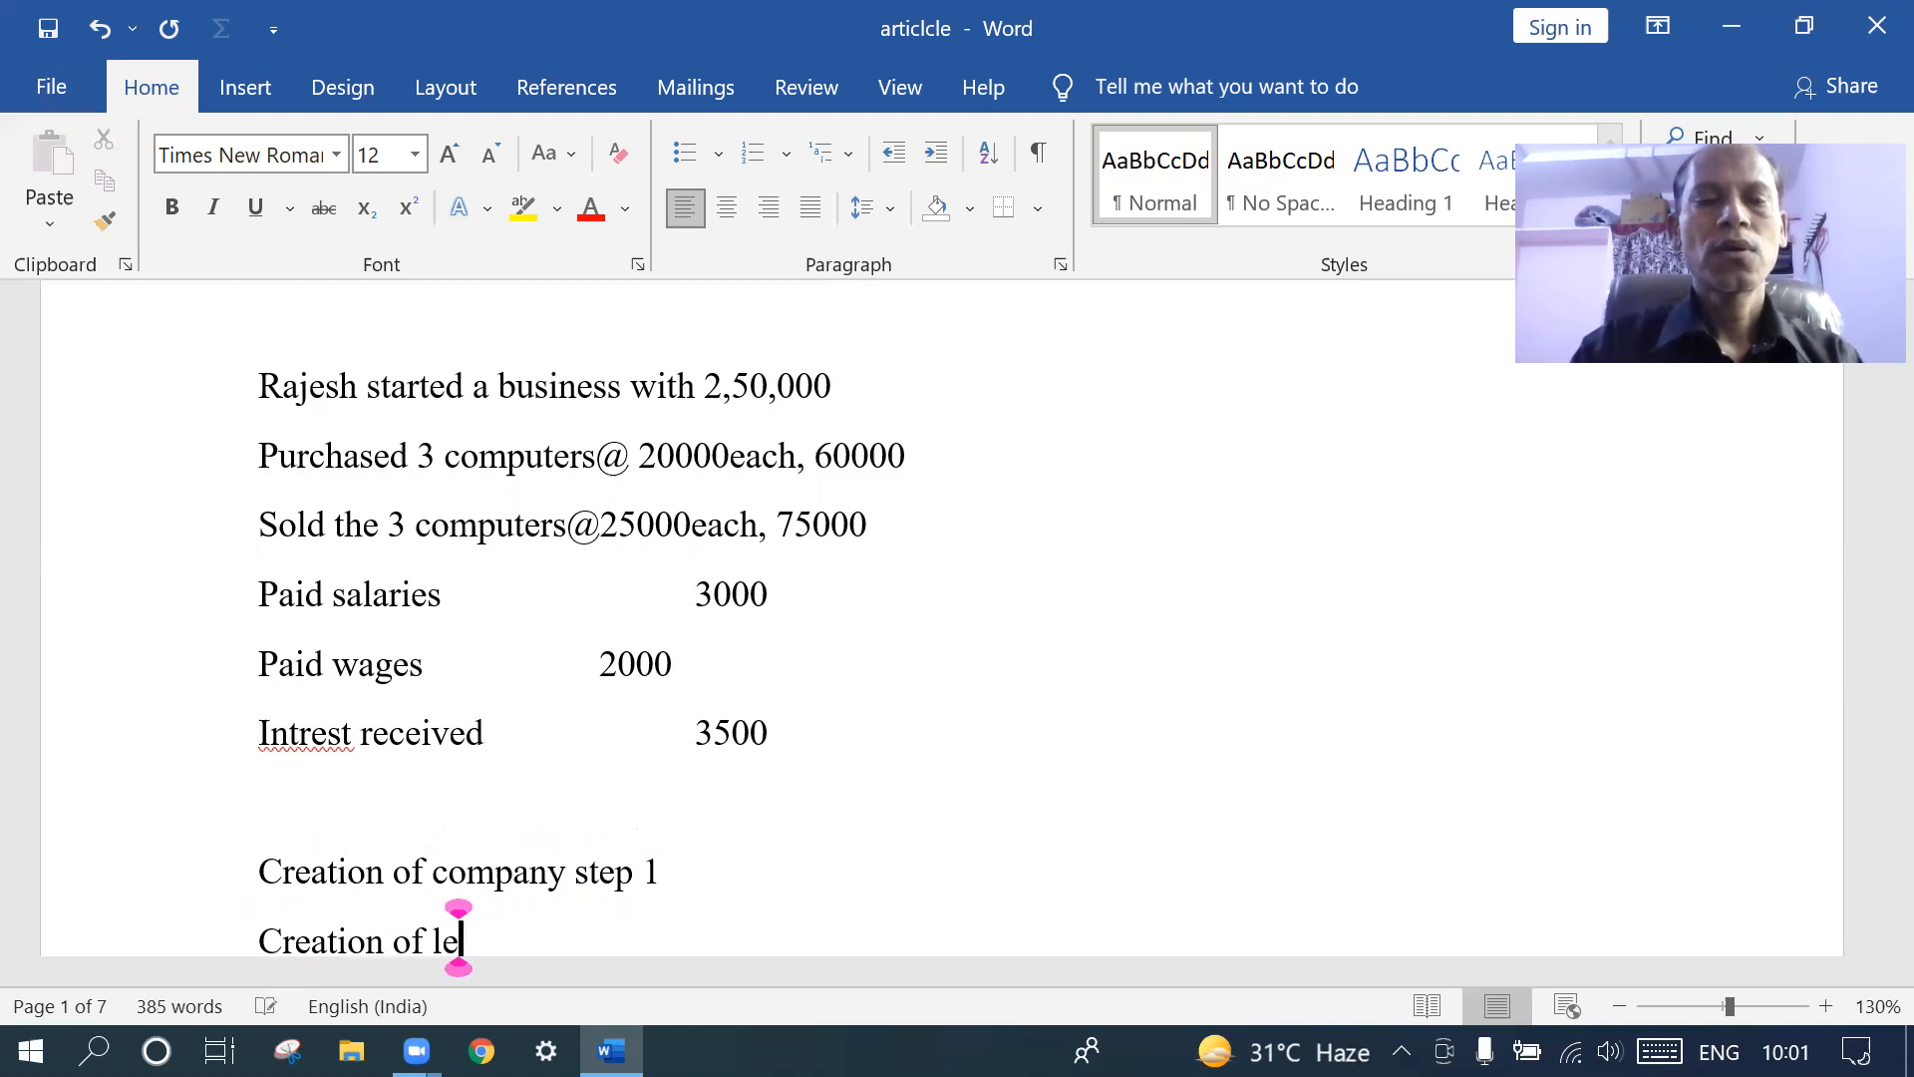
pyautogui.write('dger')
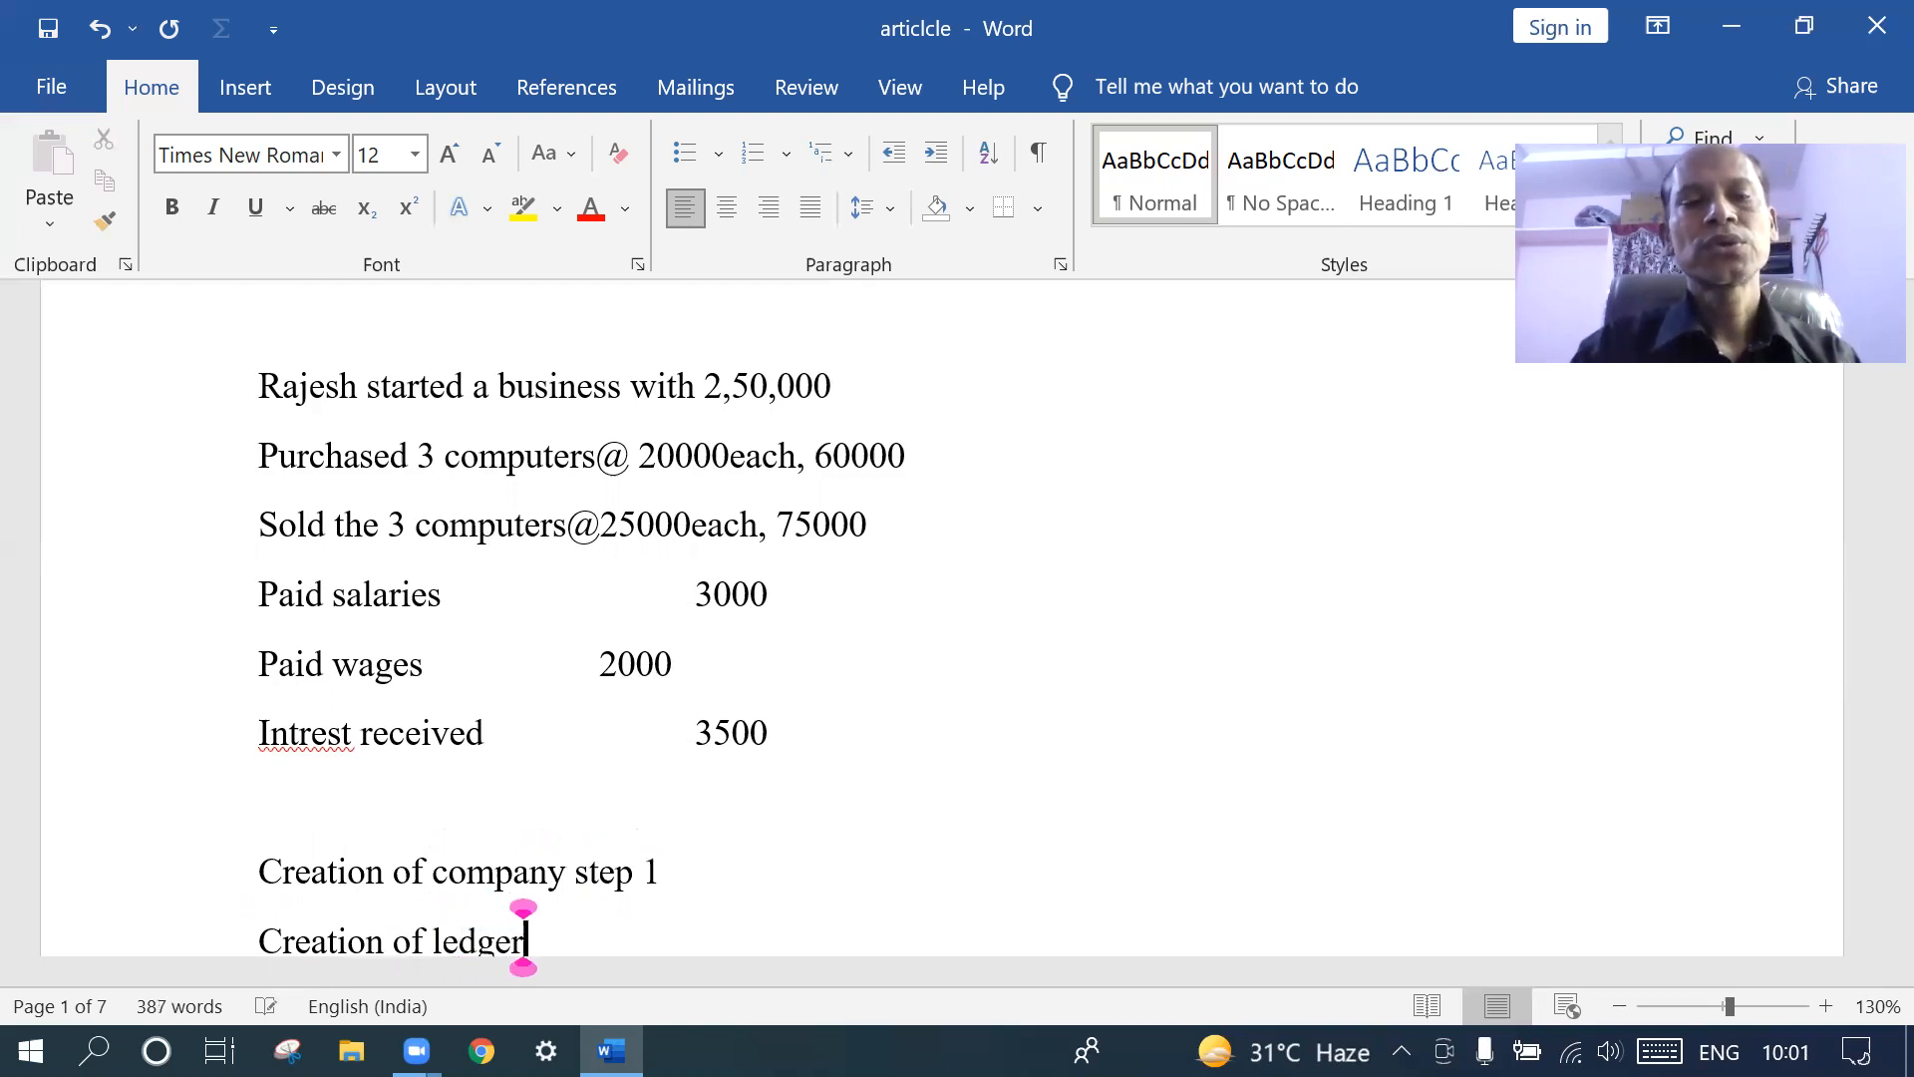
pyautogui.doubleClick(561, 937)
pyautogui.write('2')
pyautogui.press('Return')
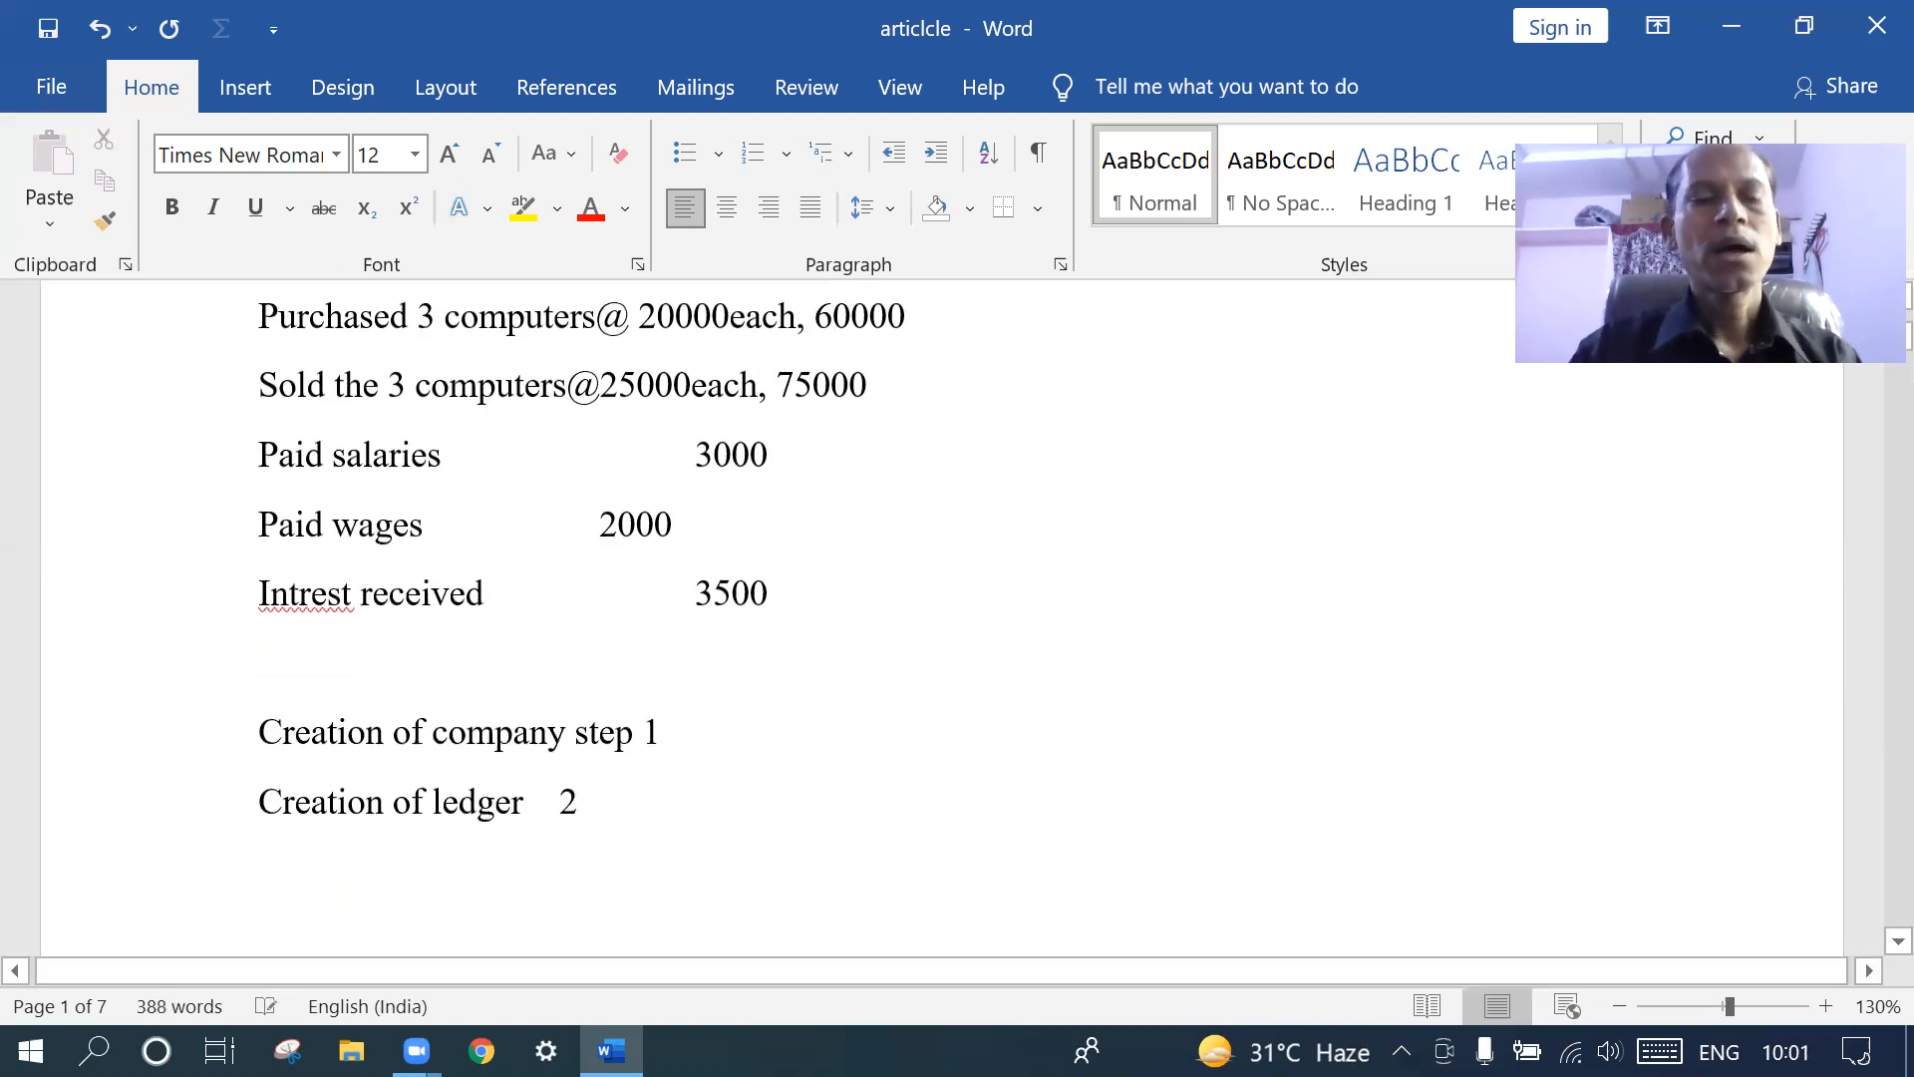
pyautogui.write('your')
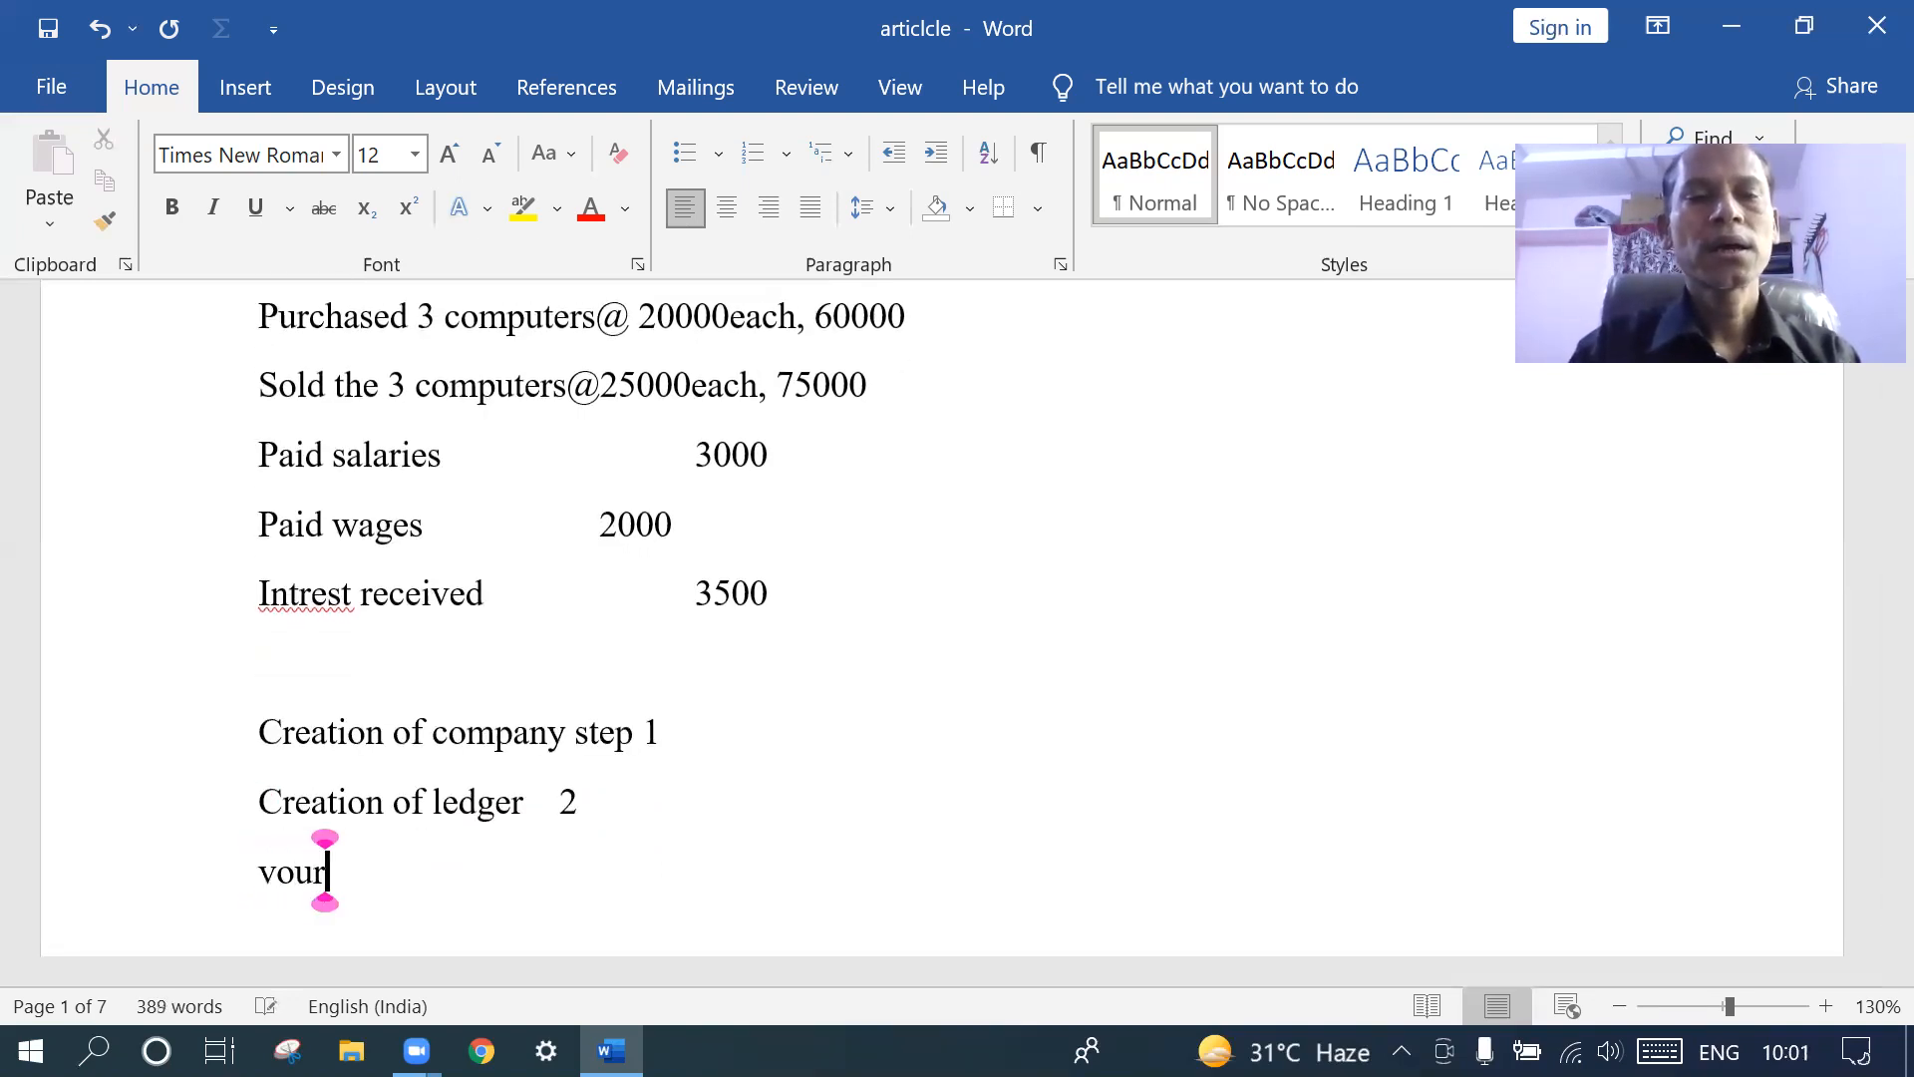
pyautogui.press('BackSpace')
pyautogui.write('ch')
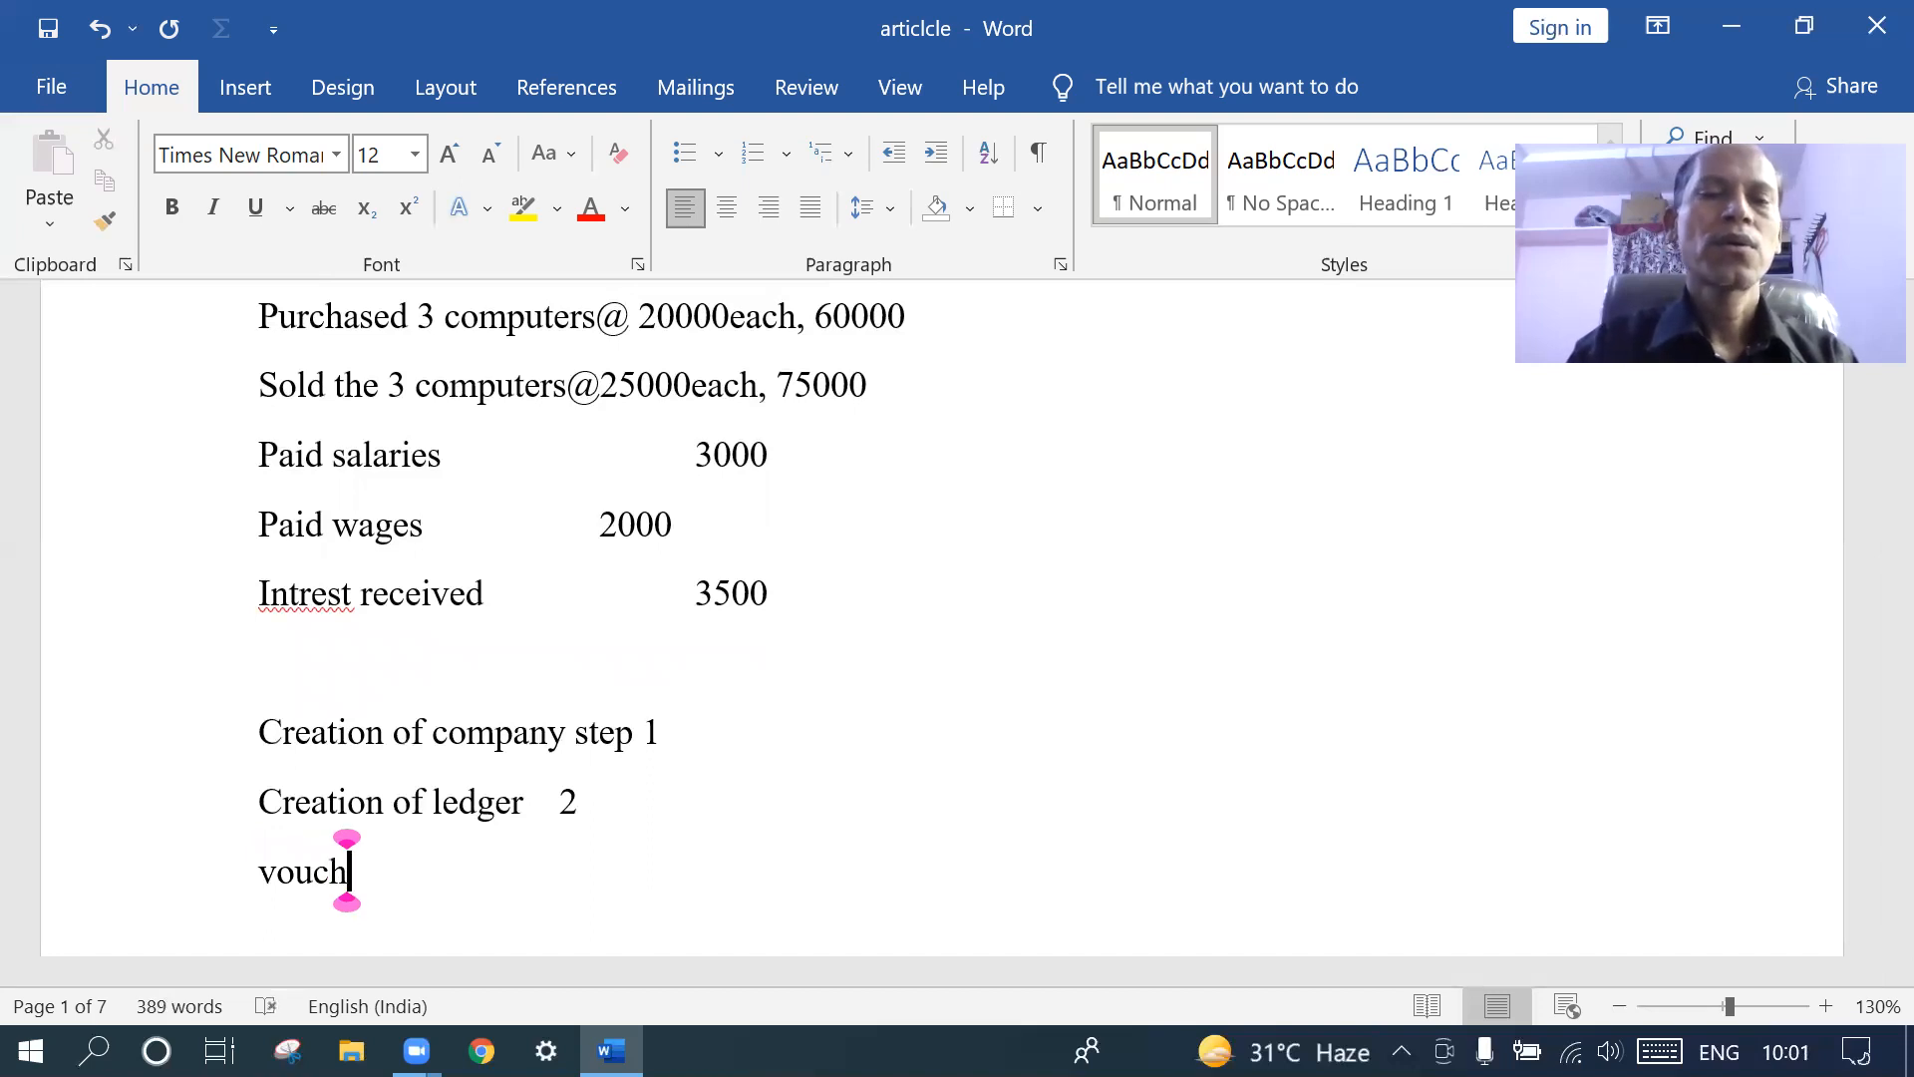
pyautogui.write('ering')
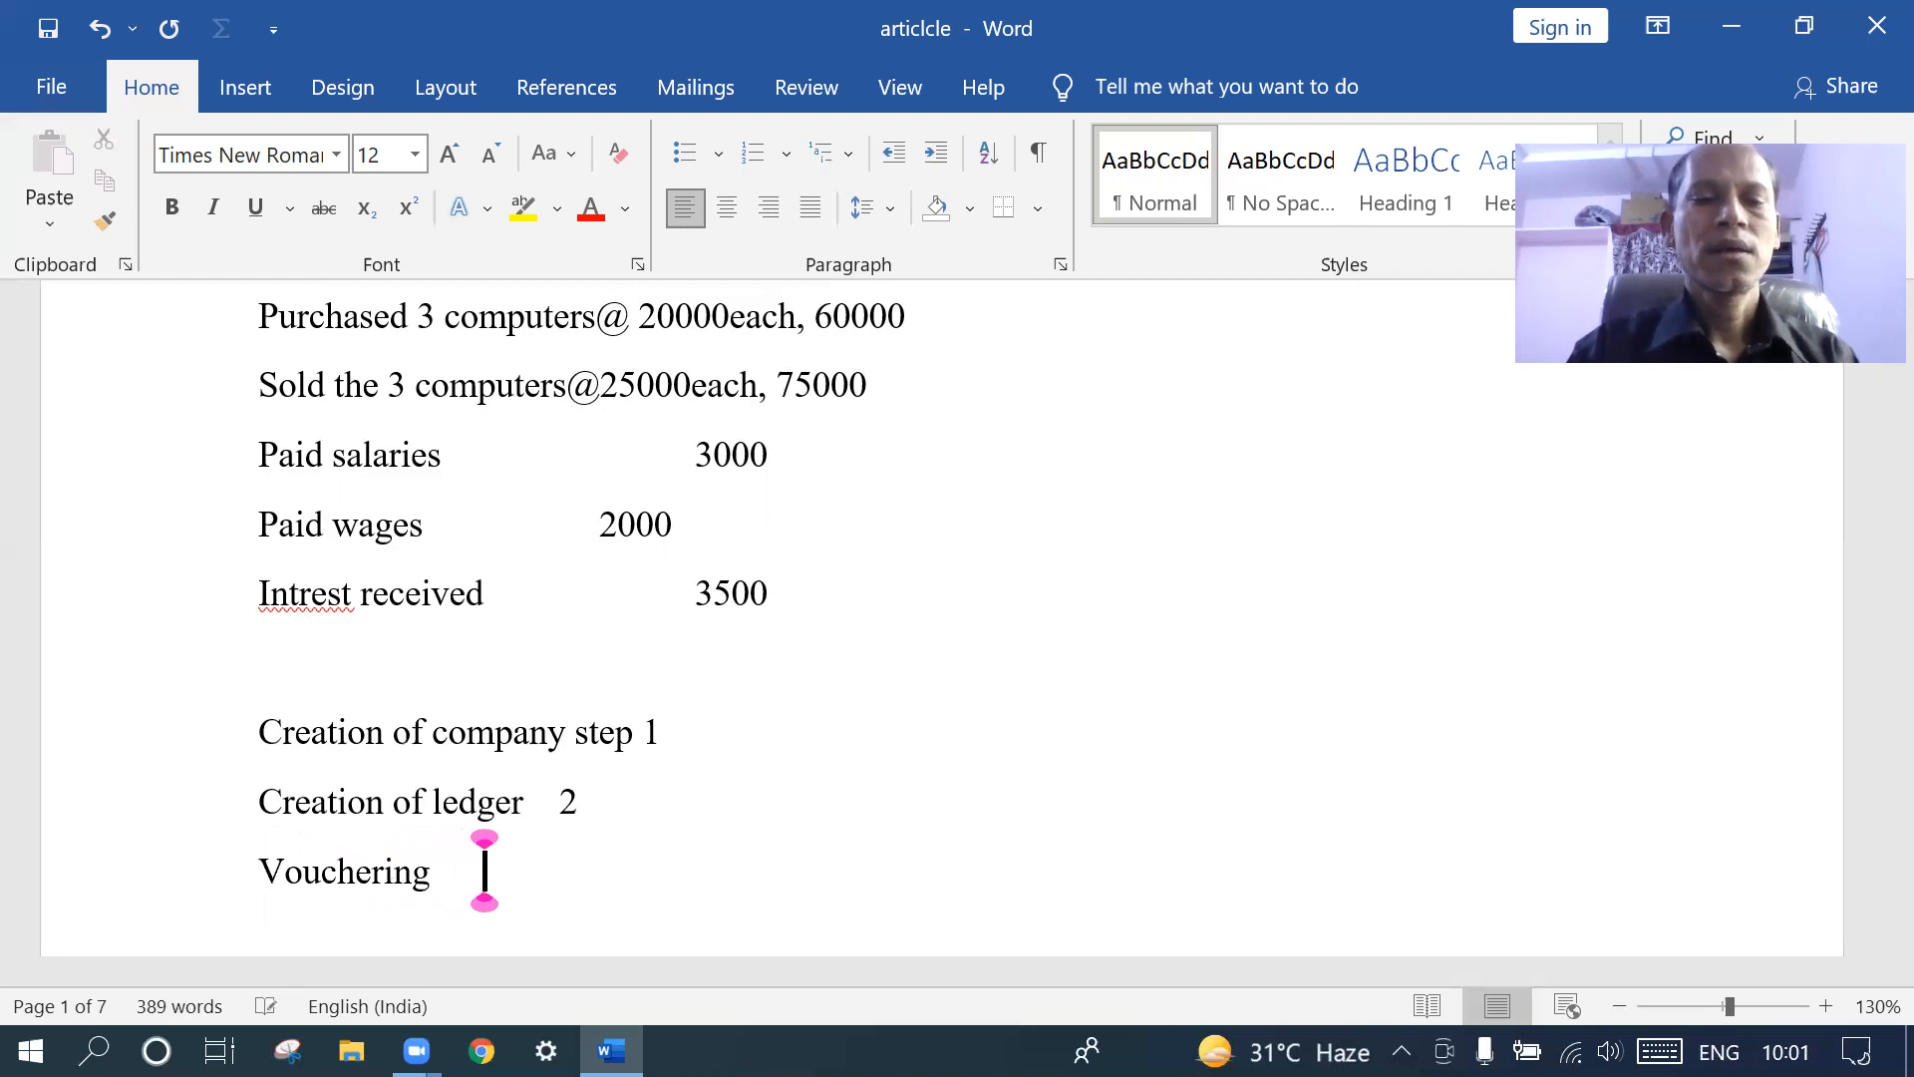
pyautogui.press('Tab')
pyautogui.write('3')
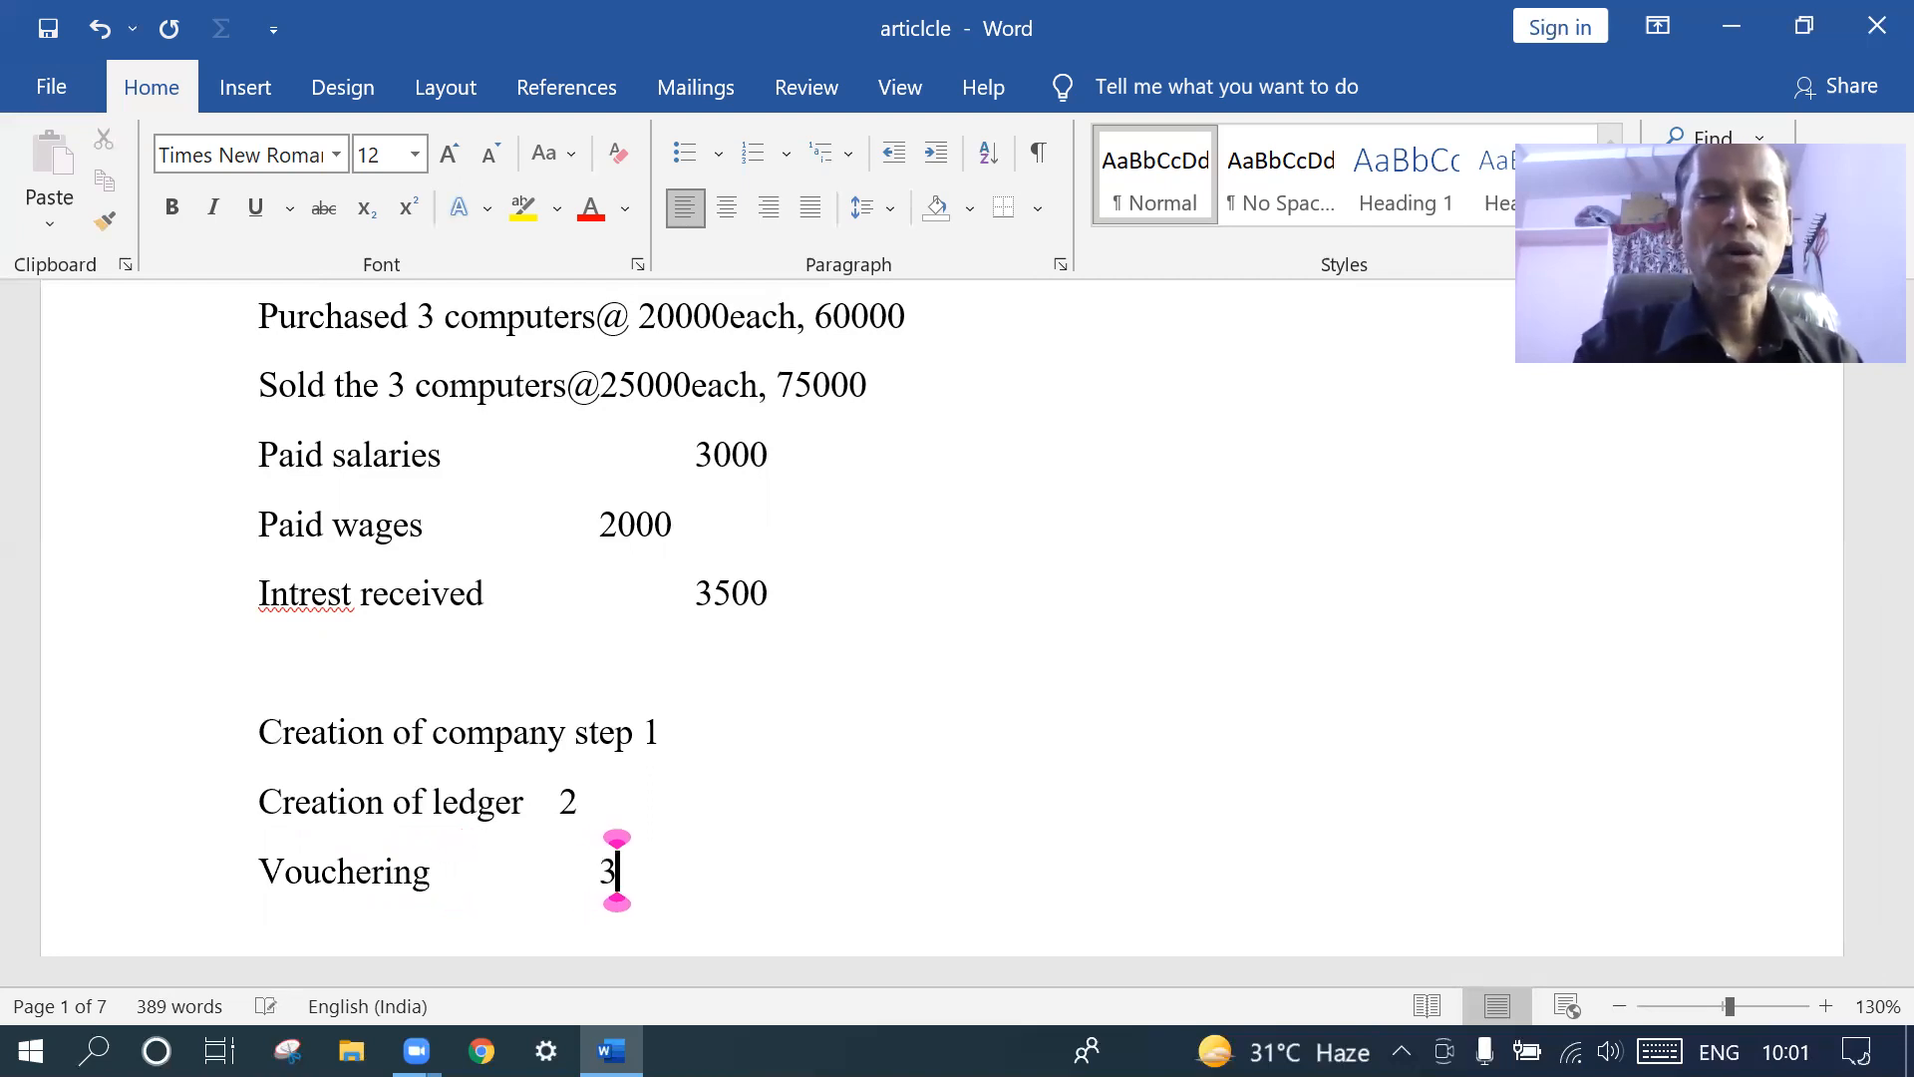
# - Tab the 2, the 3 and 'step 1' so the step numbers line up
pyautogui.click(559, 800)
pyautogui.press('Tab')
pyautogui.press('Tab')
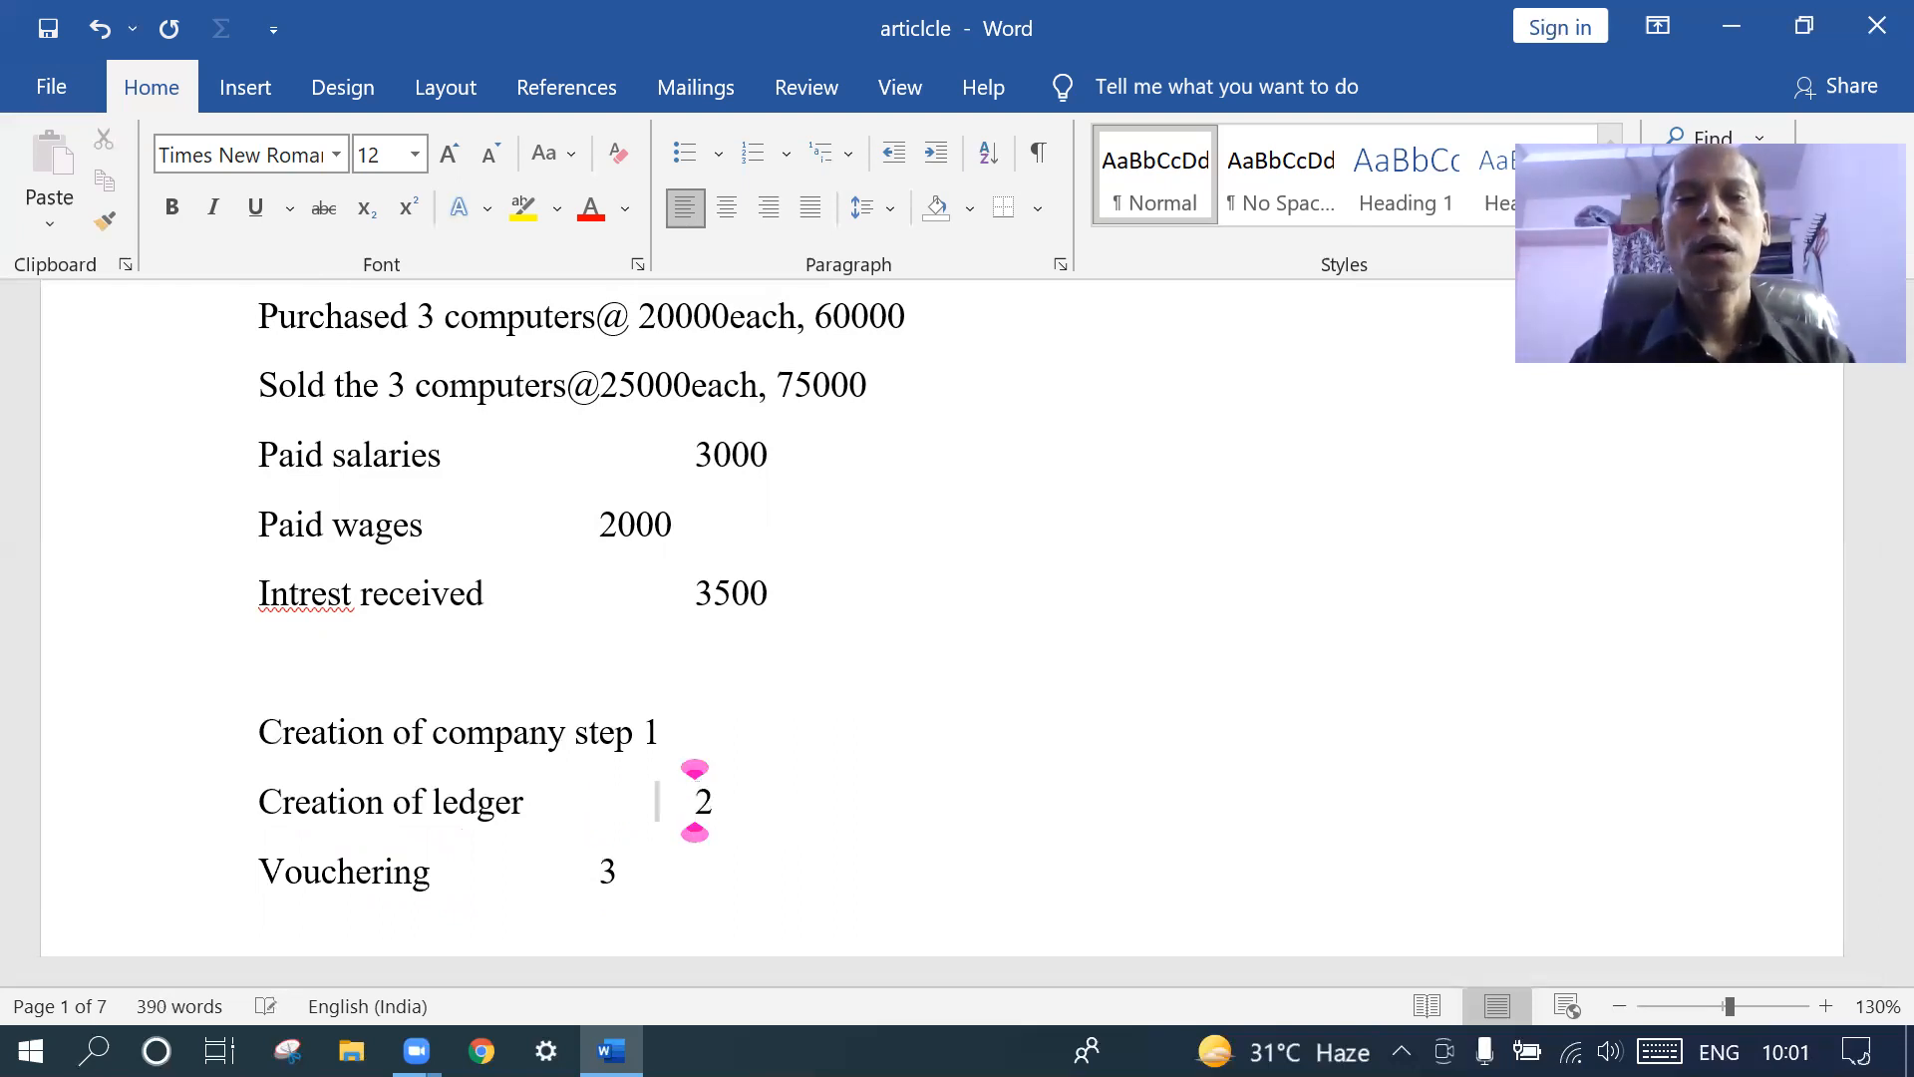
pyautogui.click(591, 871)
pyautogui.press('Tab')
pyautogui.click(580, 735)
pyautogui.press('Tab')
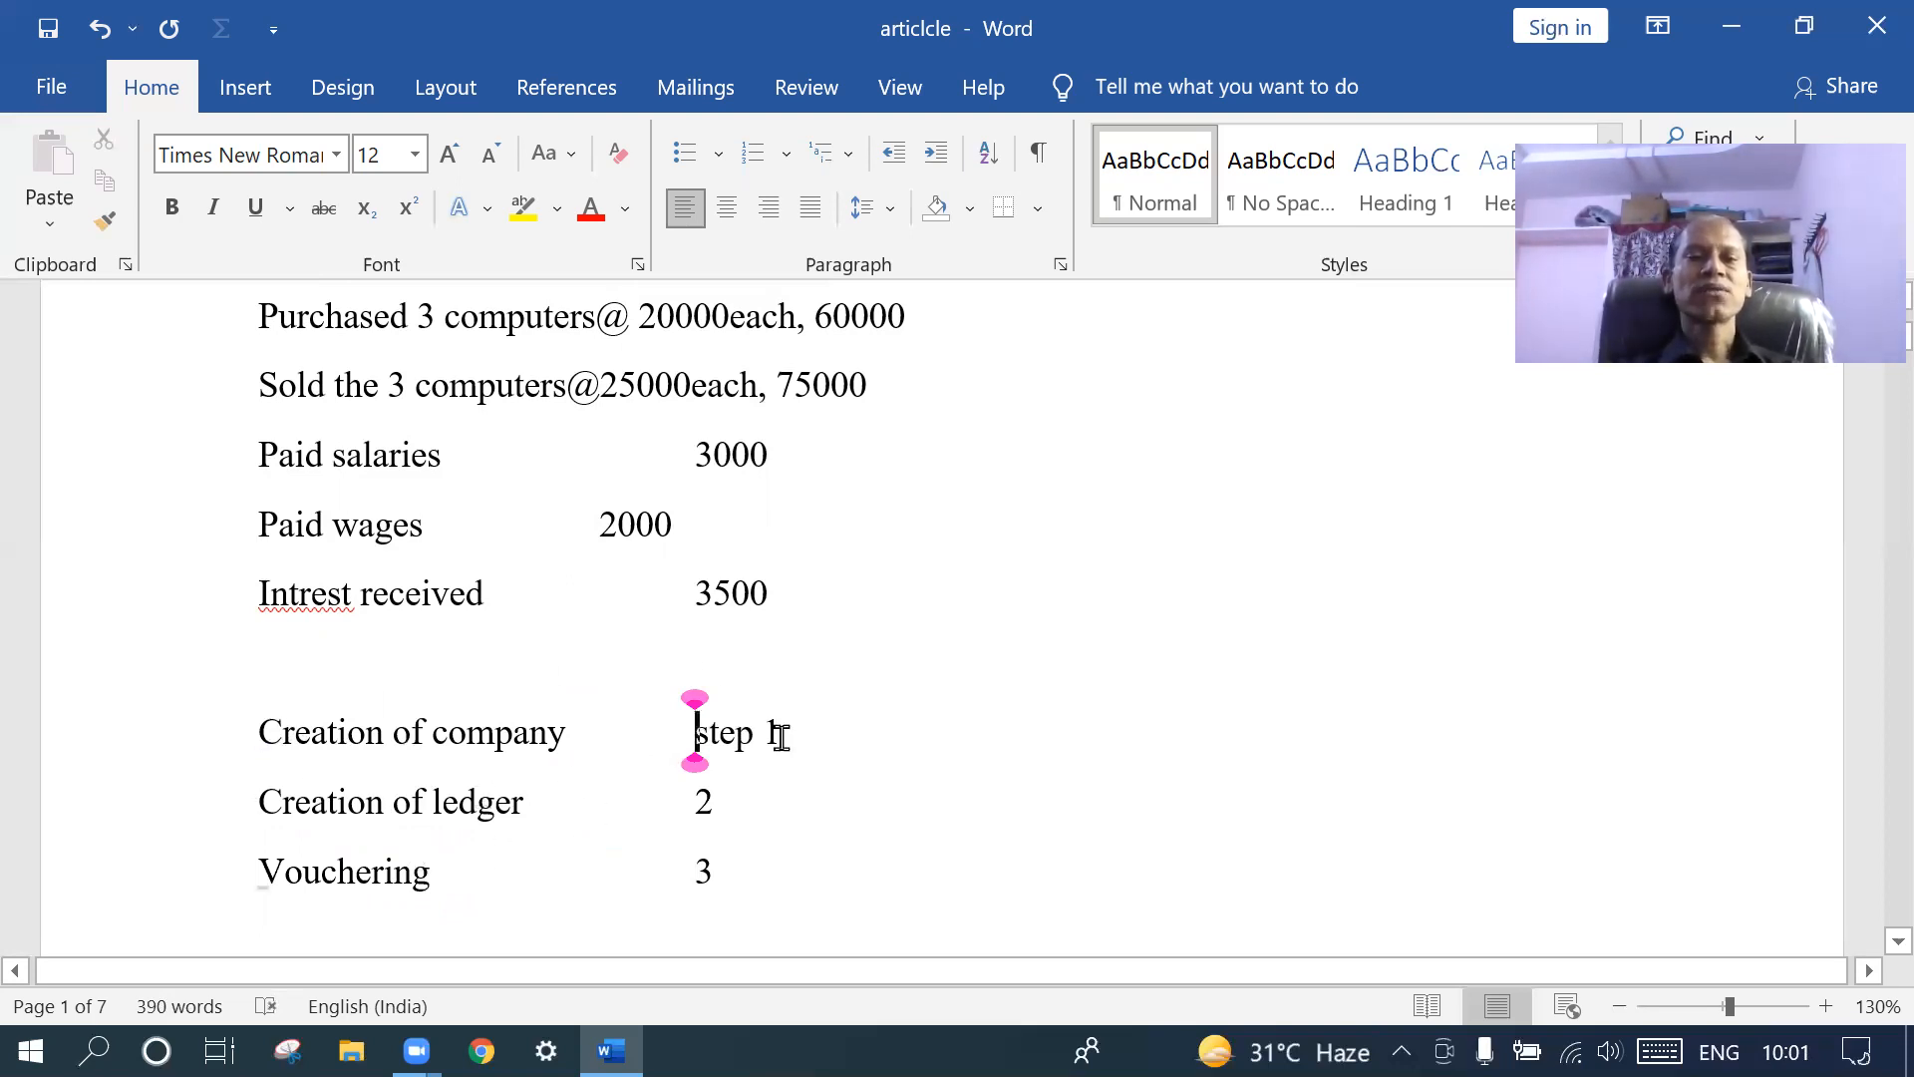
# - Change 'ledger' to 'ledgers' and label the numbers as 'step2' and 'step3'
pyautogui.click(530, 803)
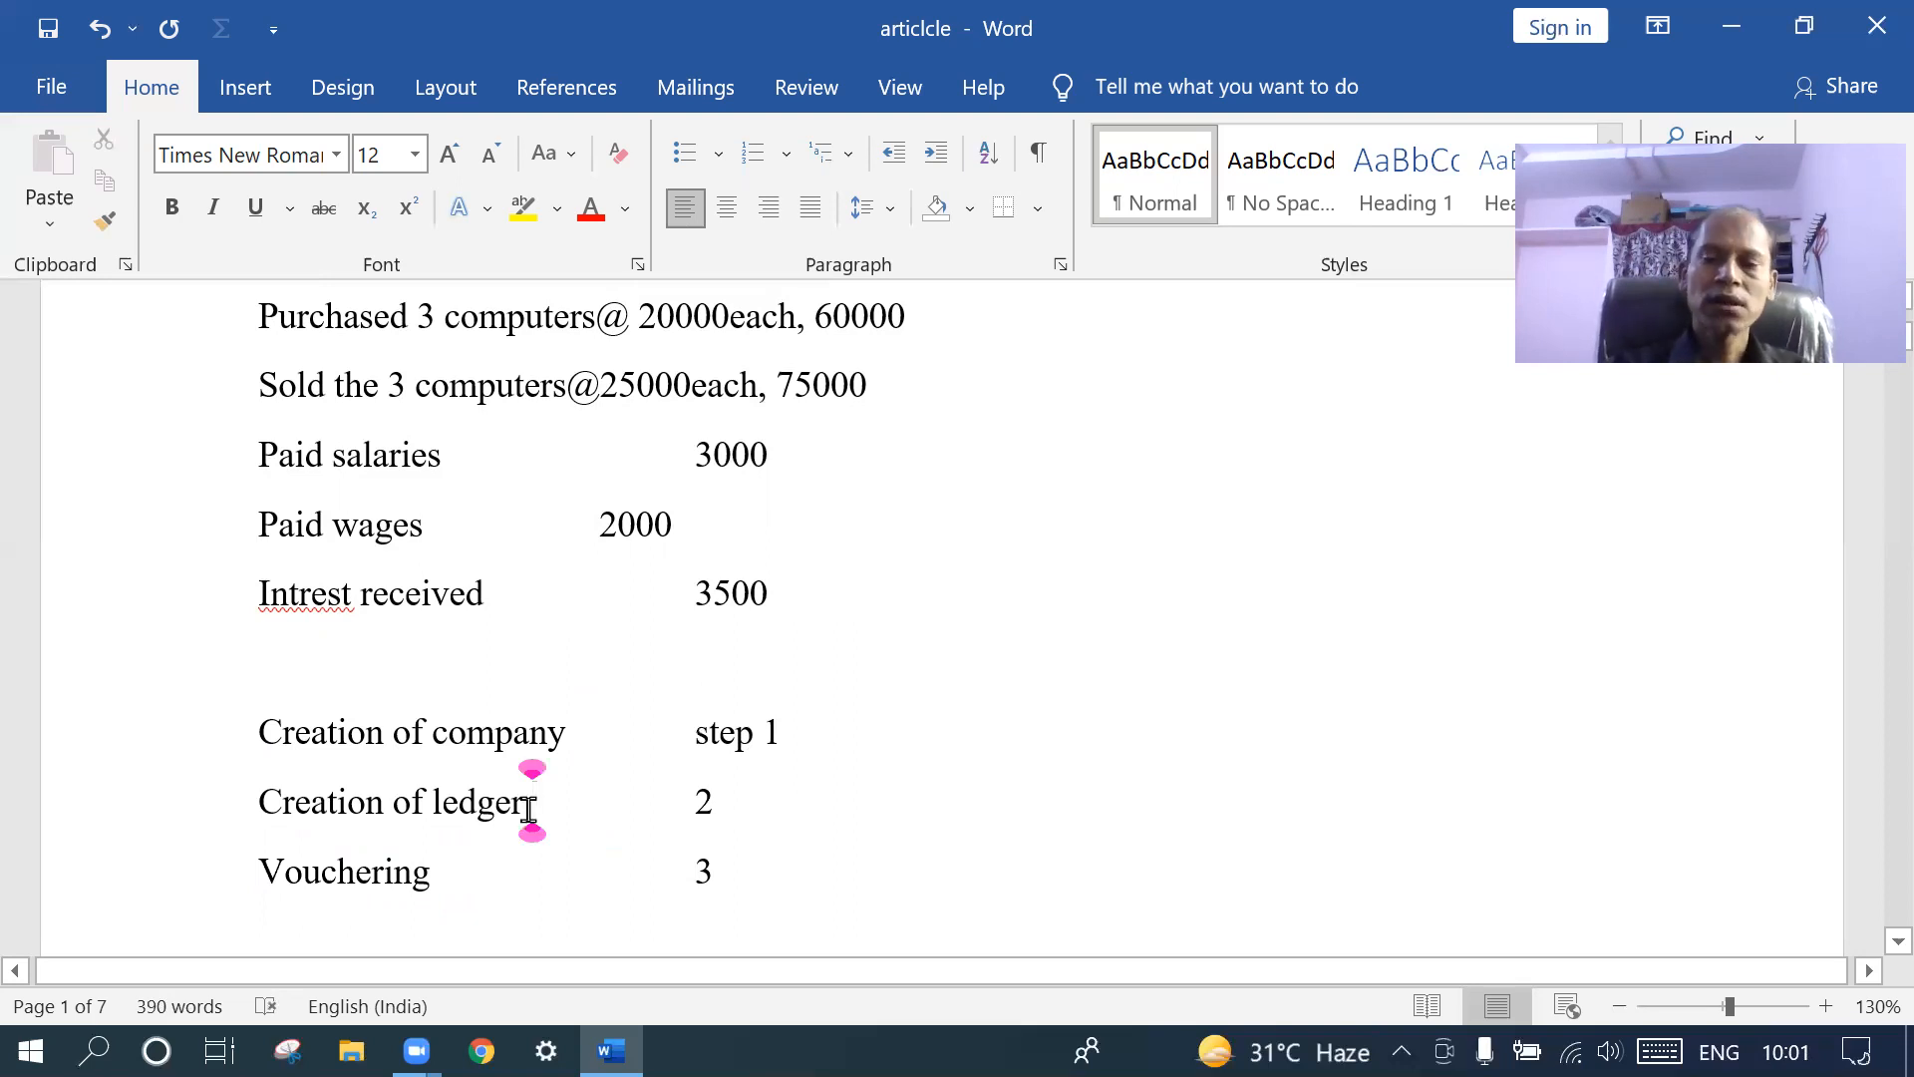
pyautogui.write('s')
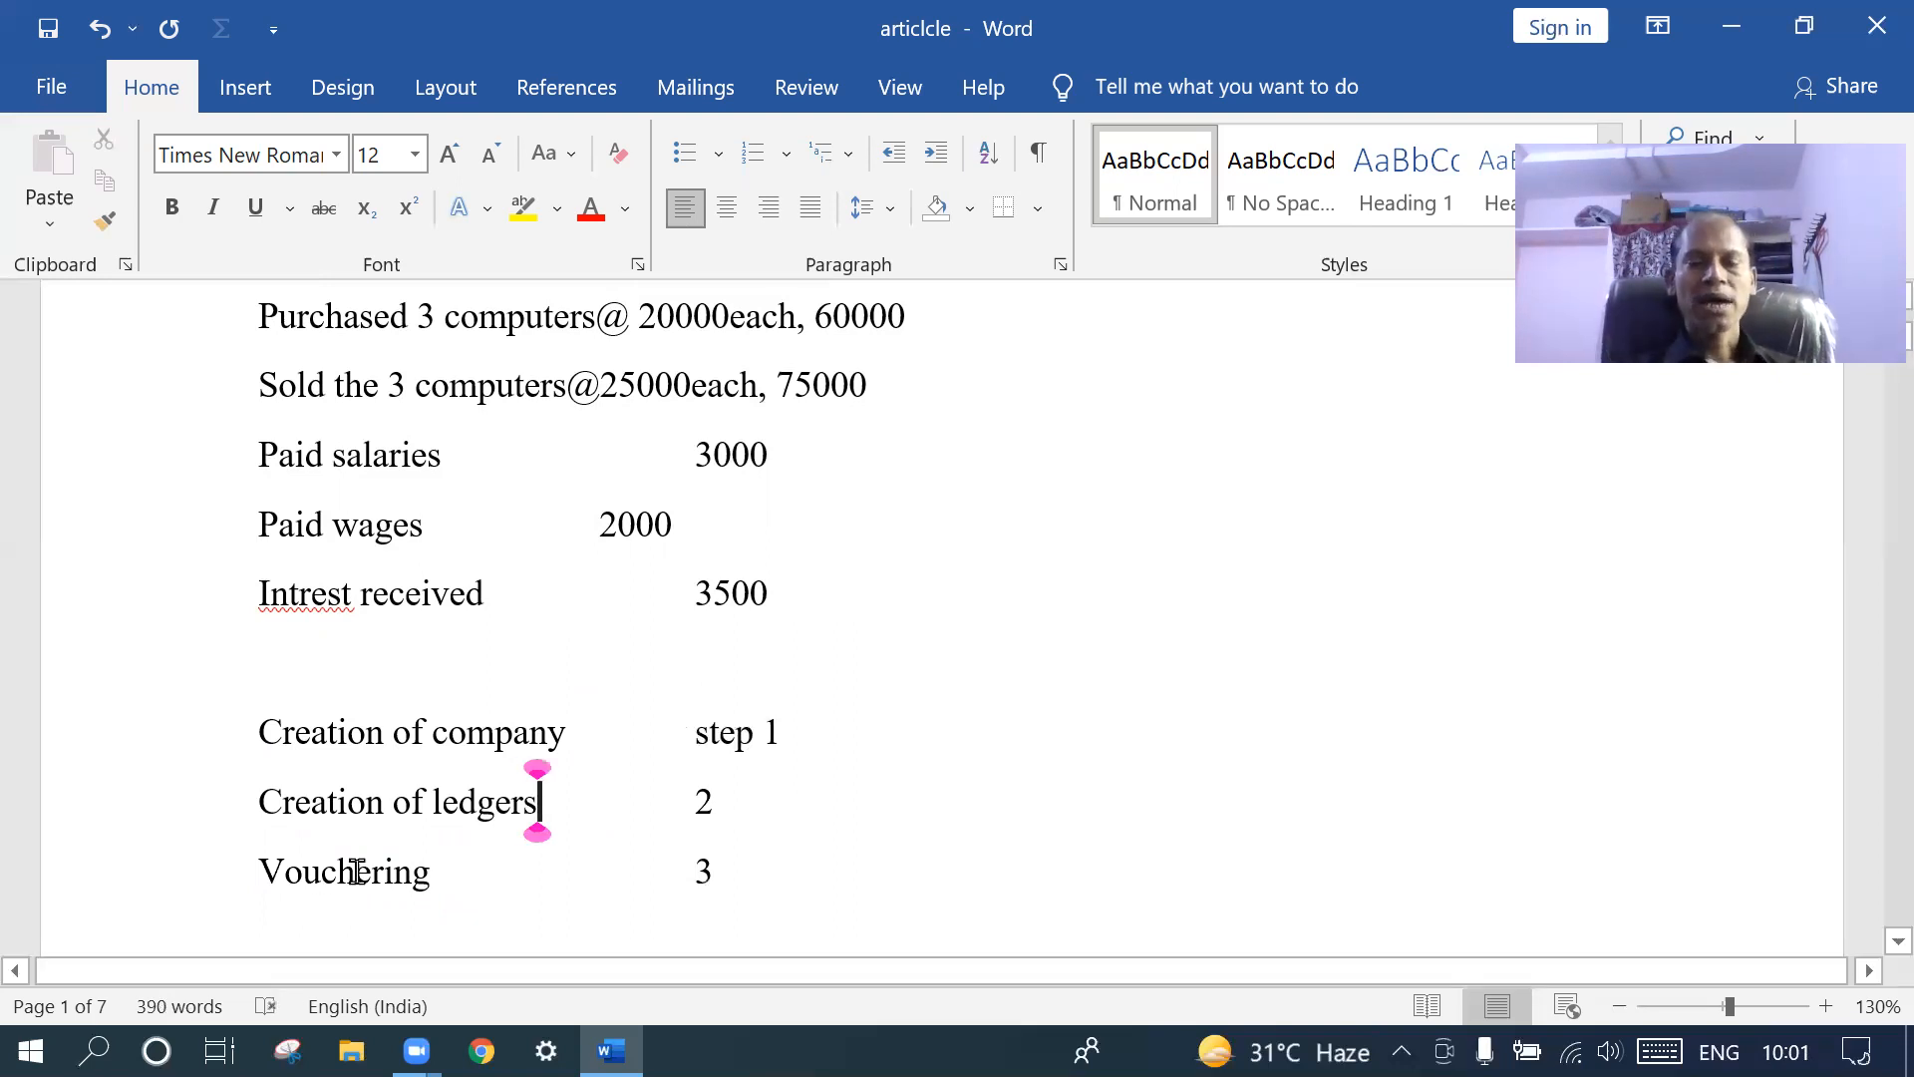
pyautogui.click(697, 800)
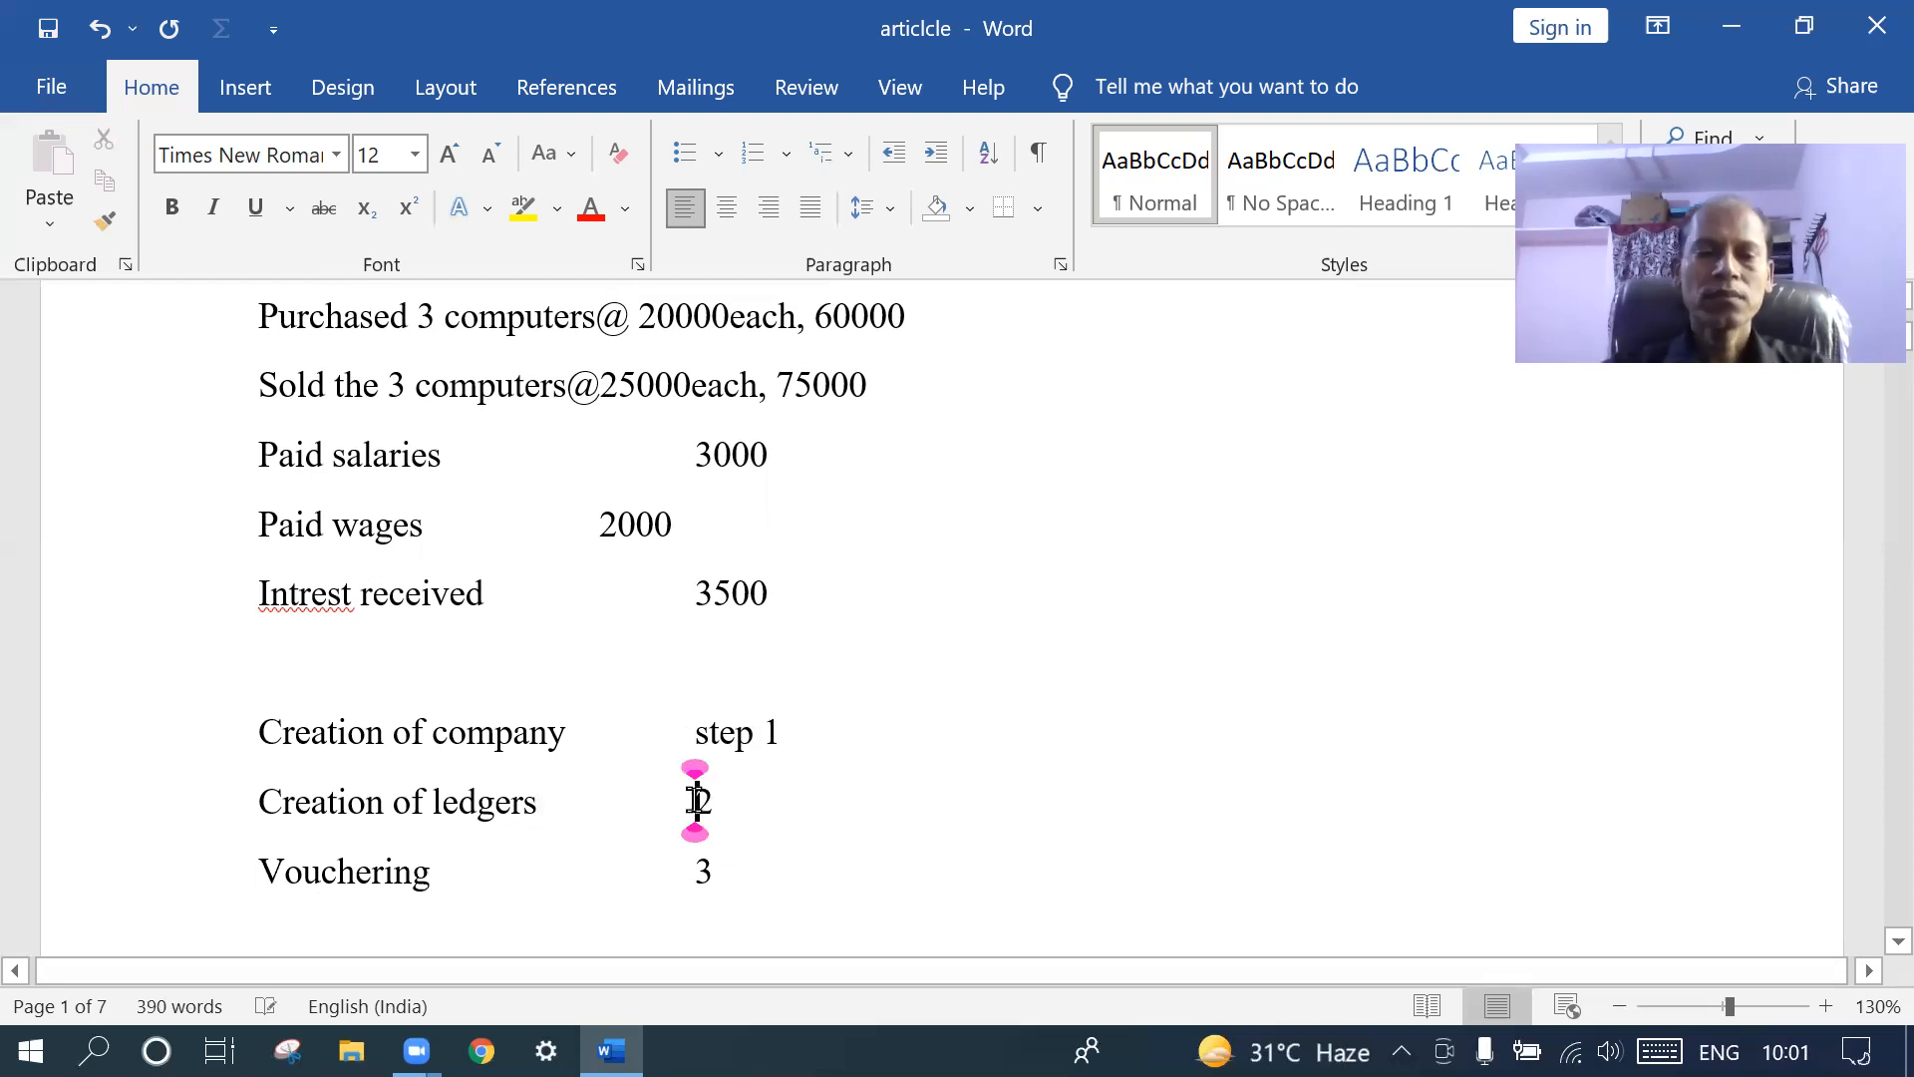
pyautogui.write('step')
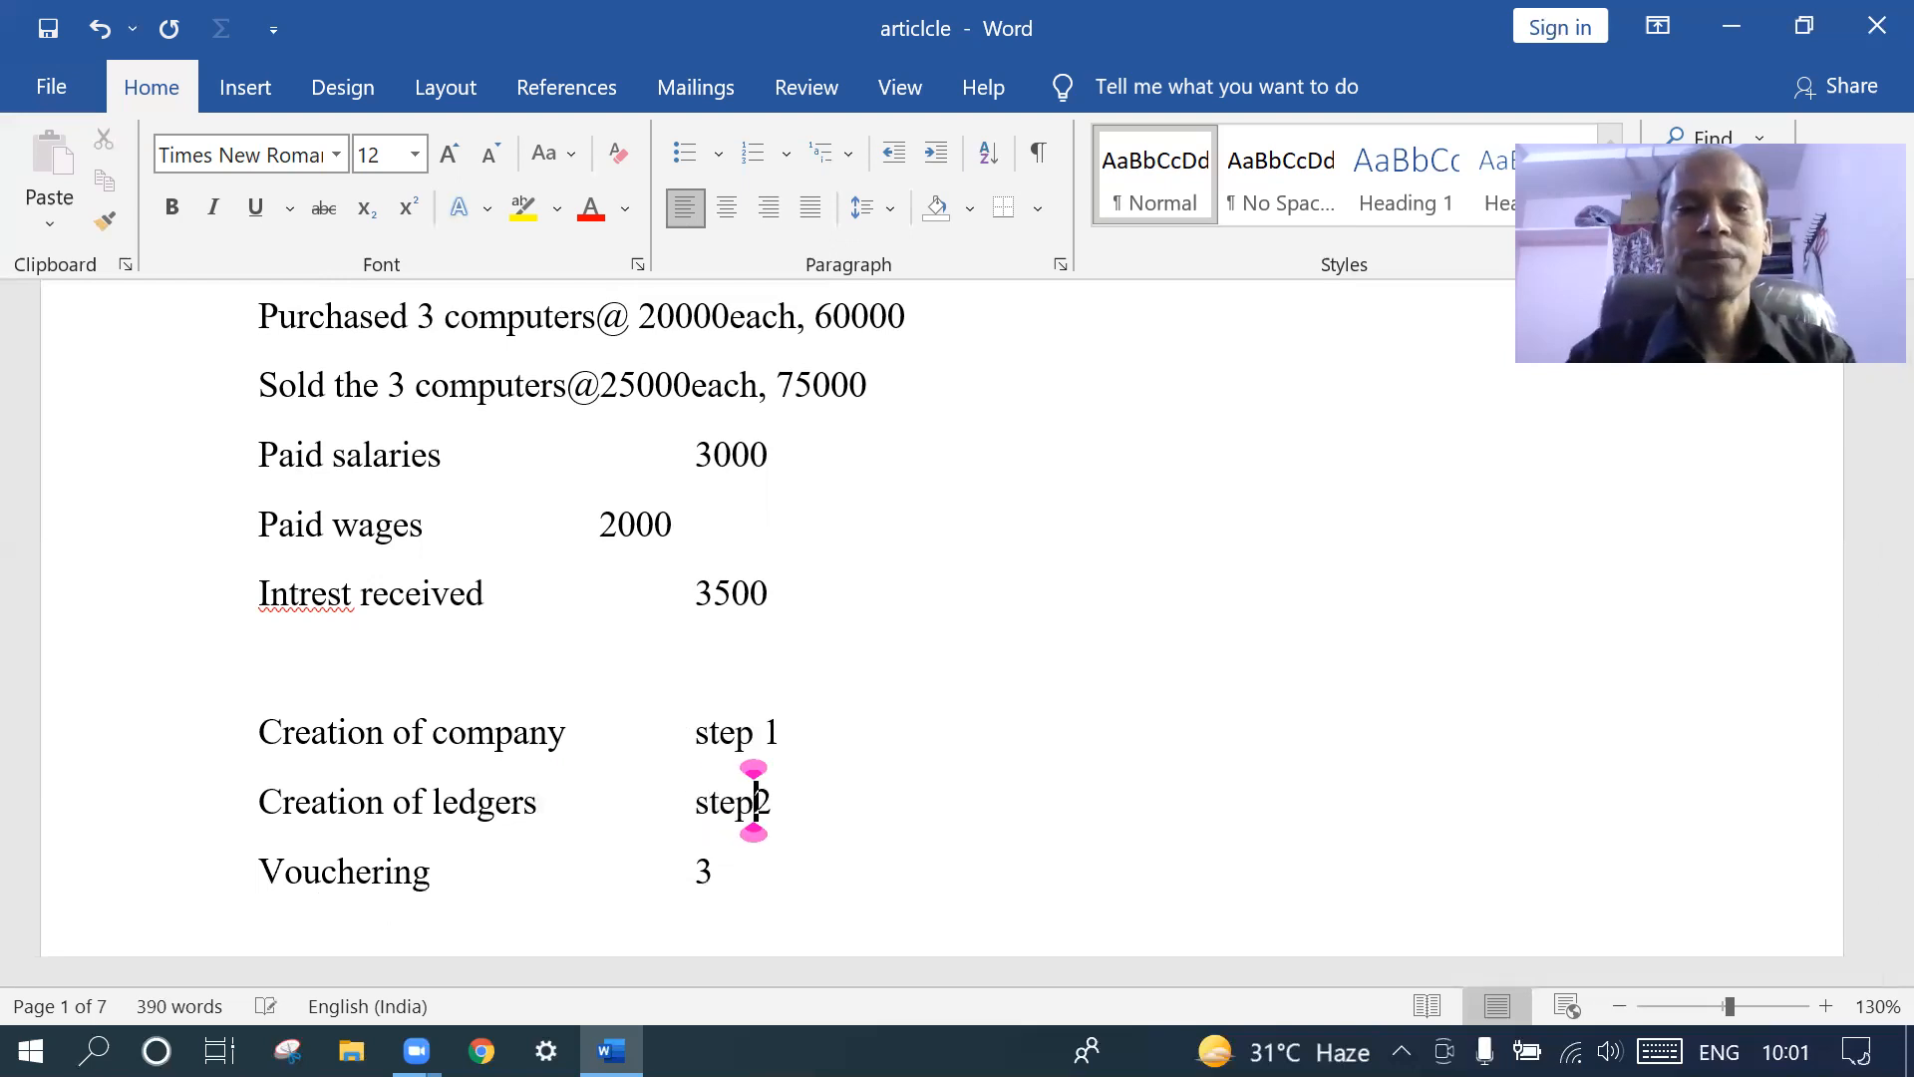
pyautogui.write('s')
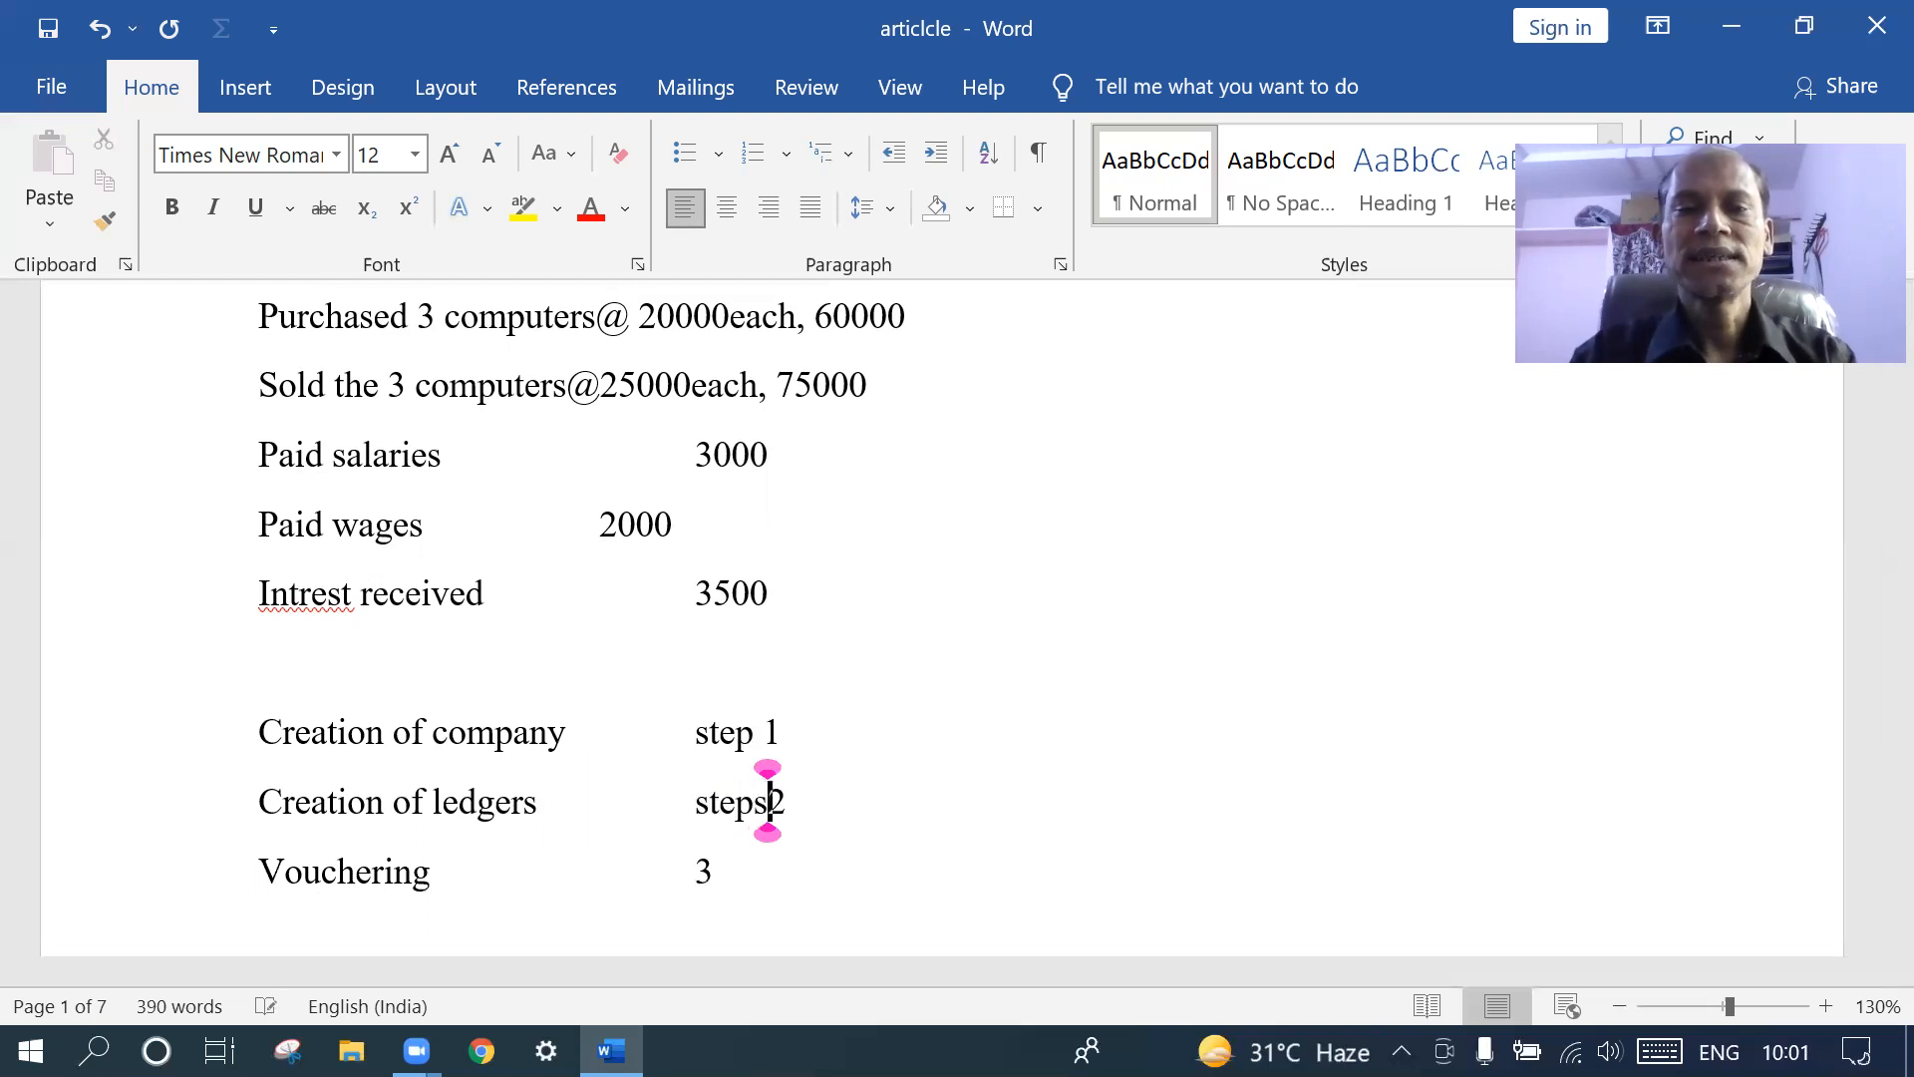
pyautogui.press('BackSpace')
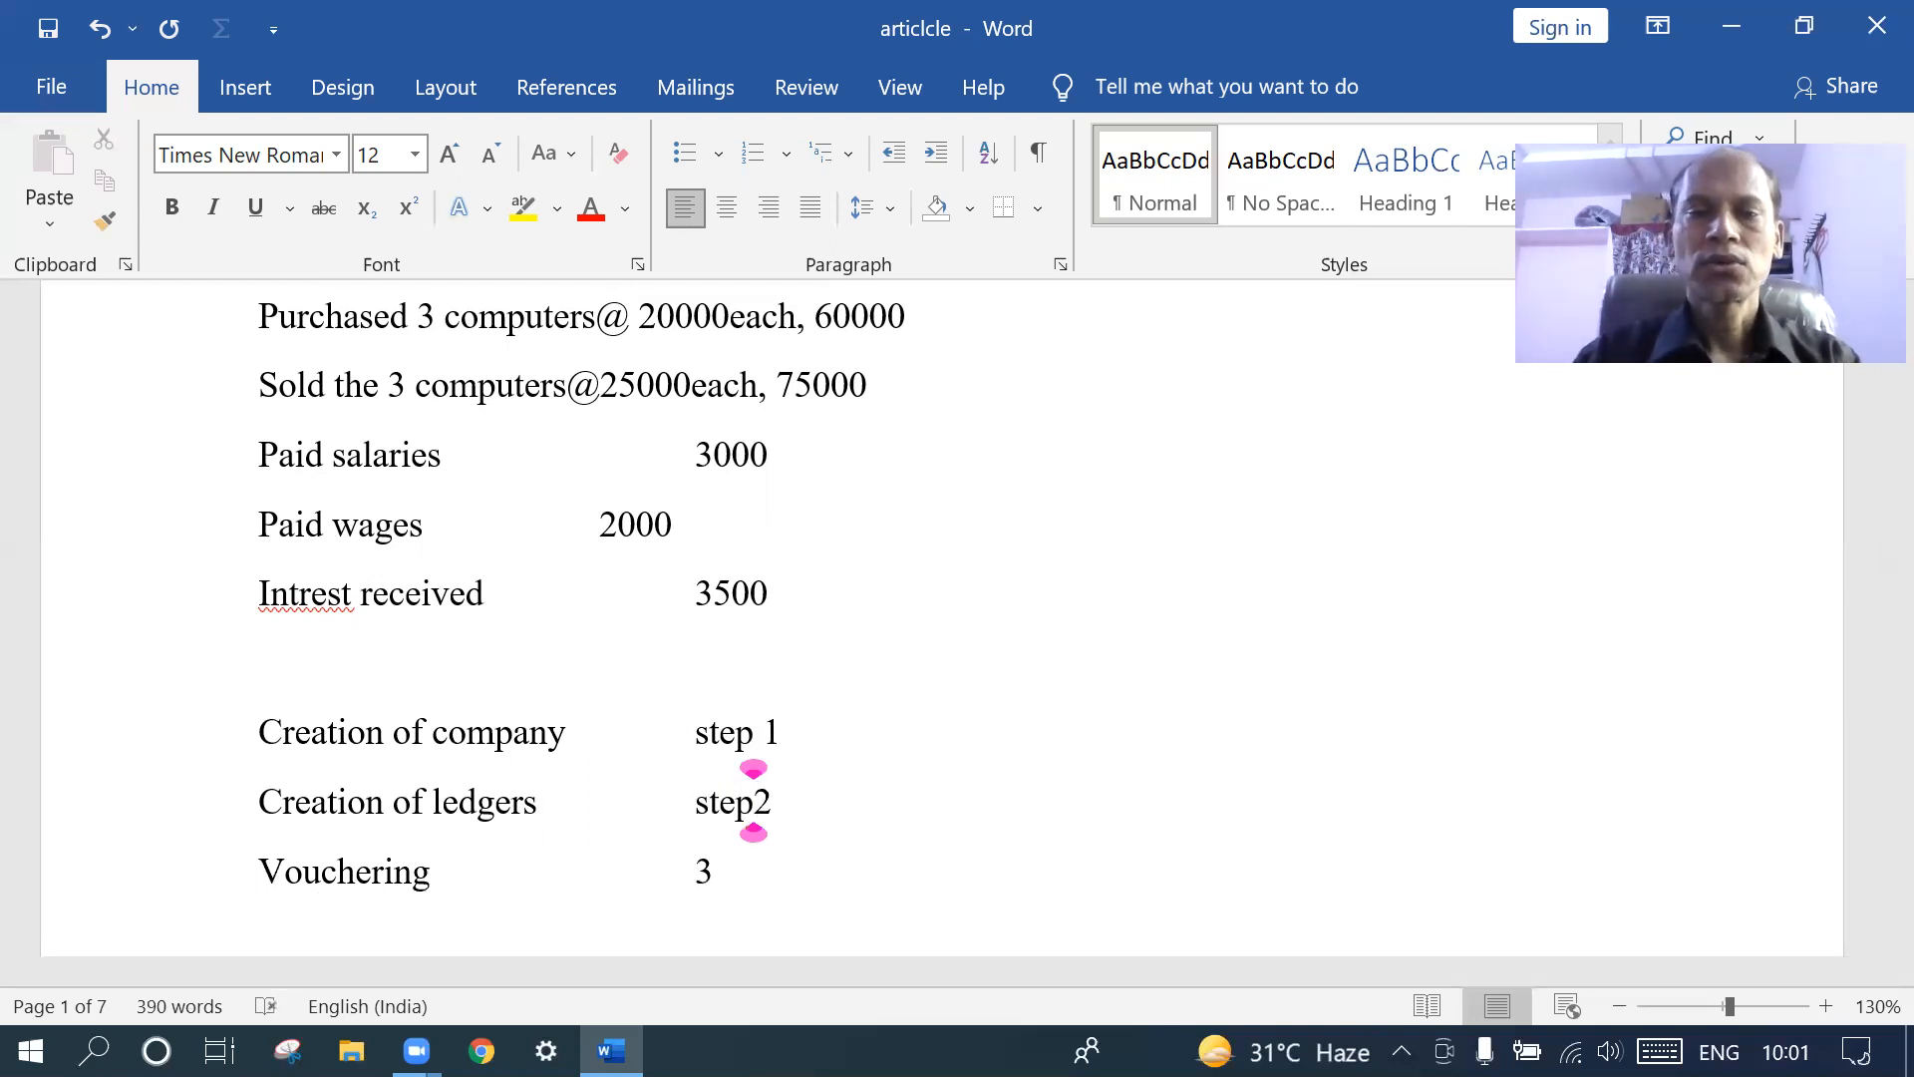
pyautogui.click(696, 870)
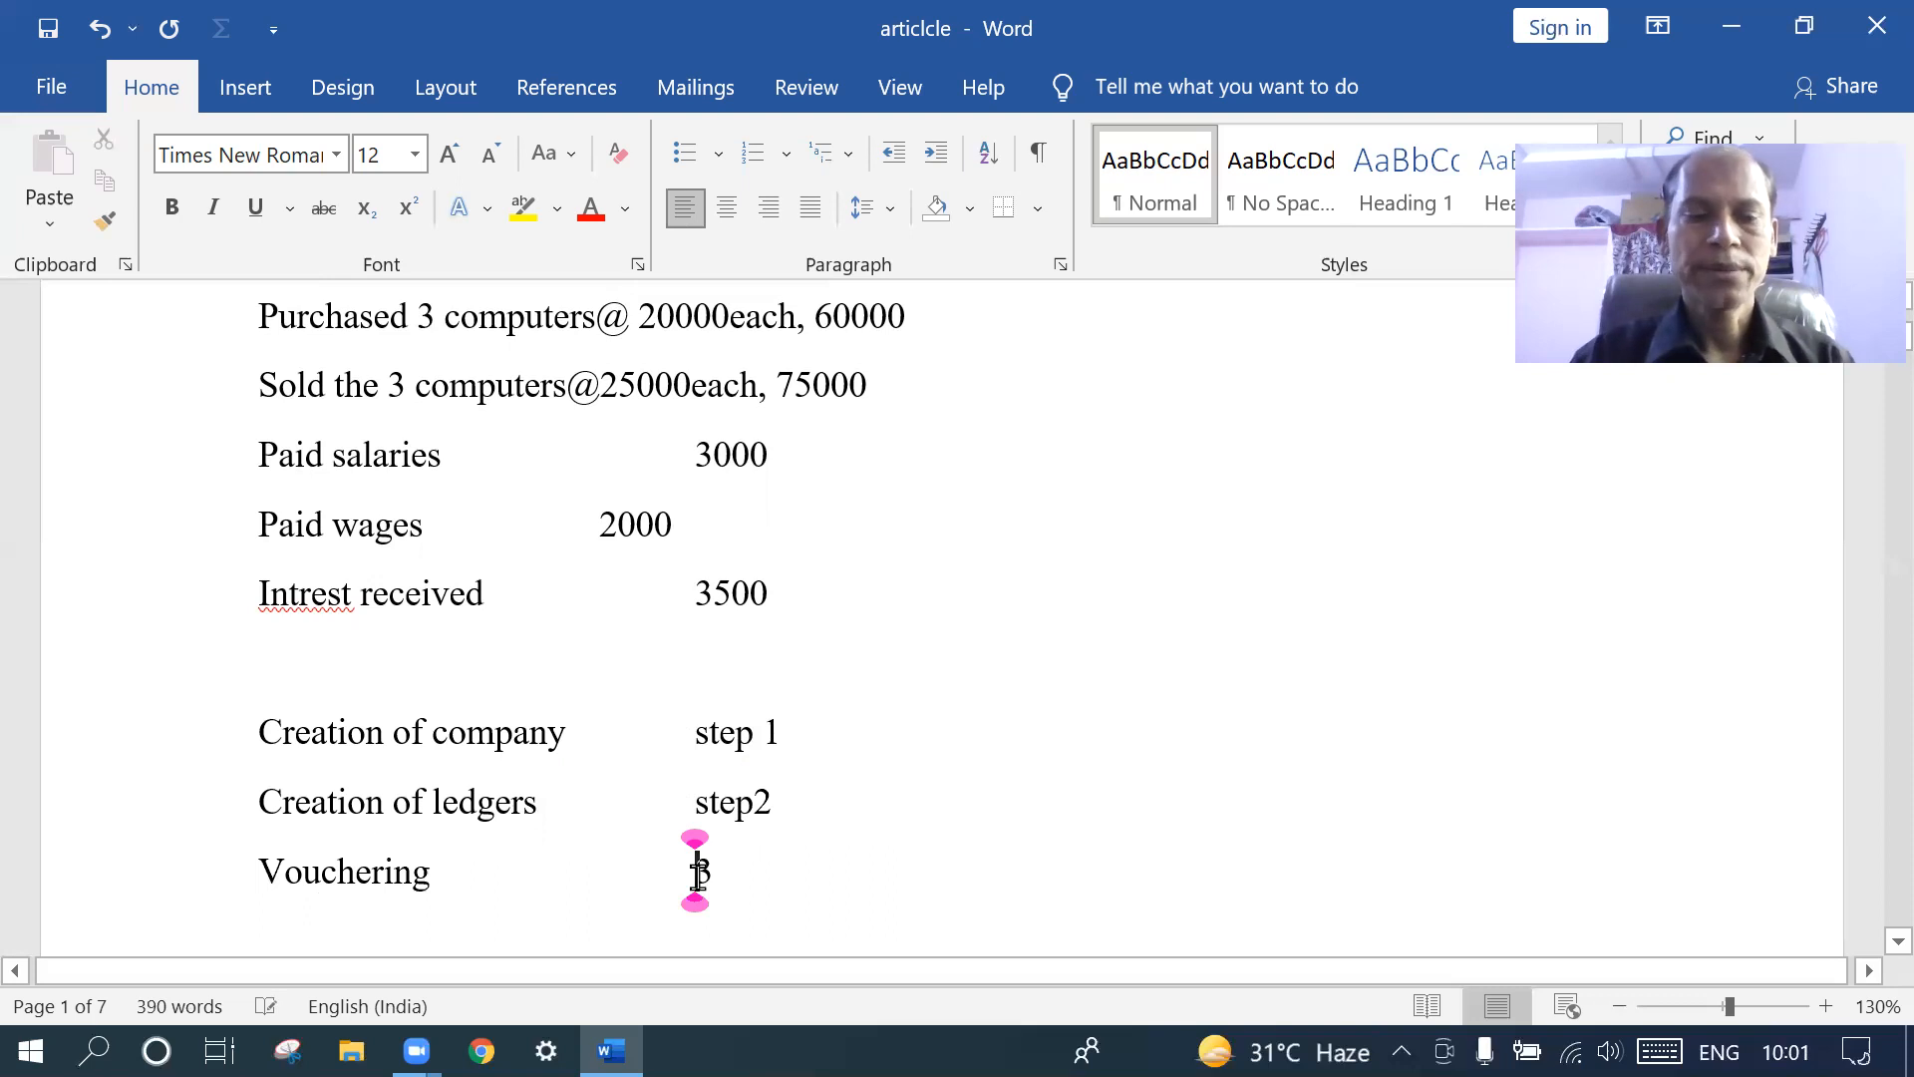
pyautogui.write('steps')
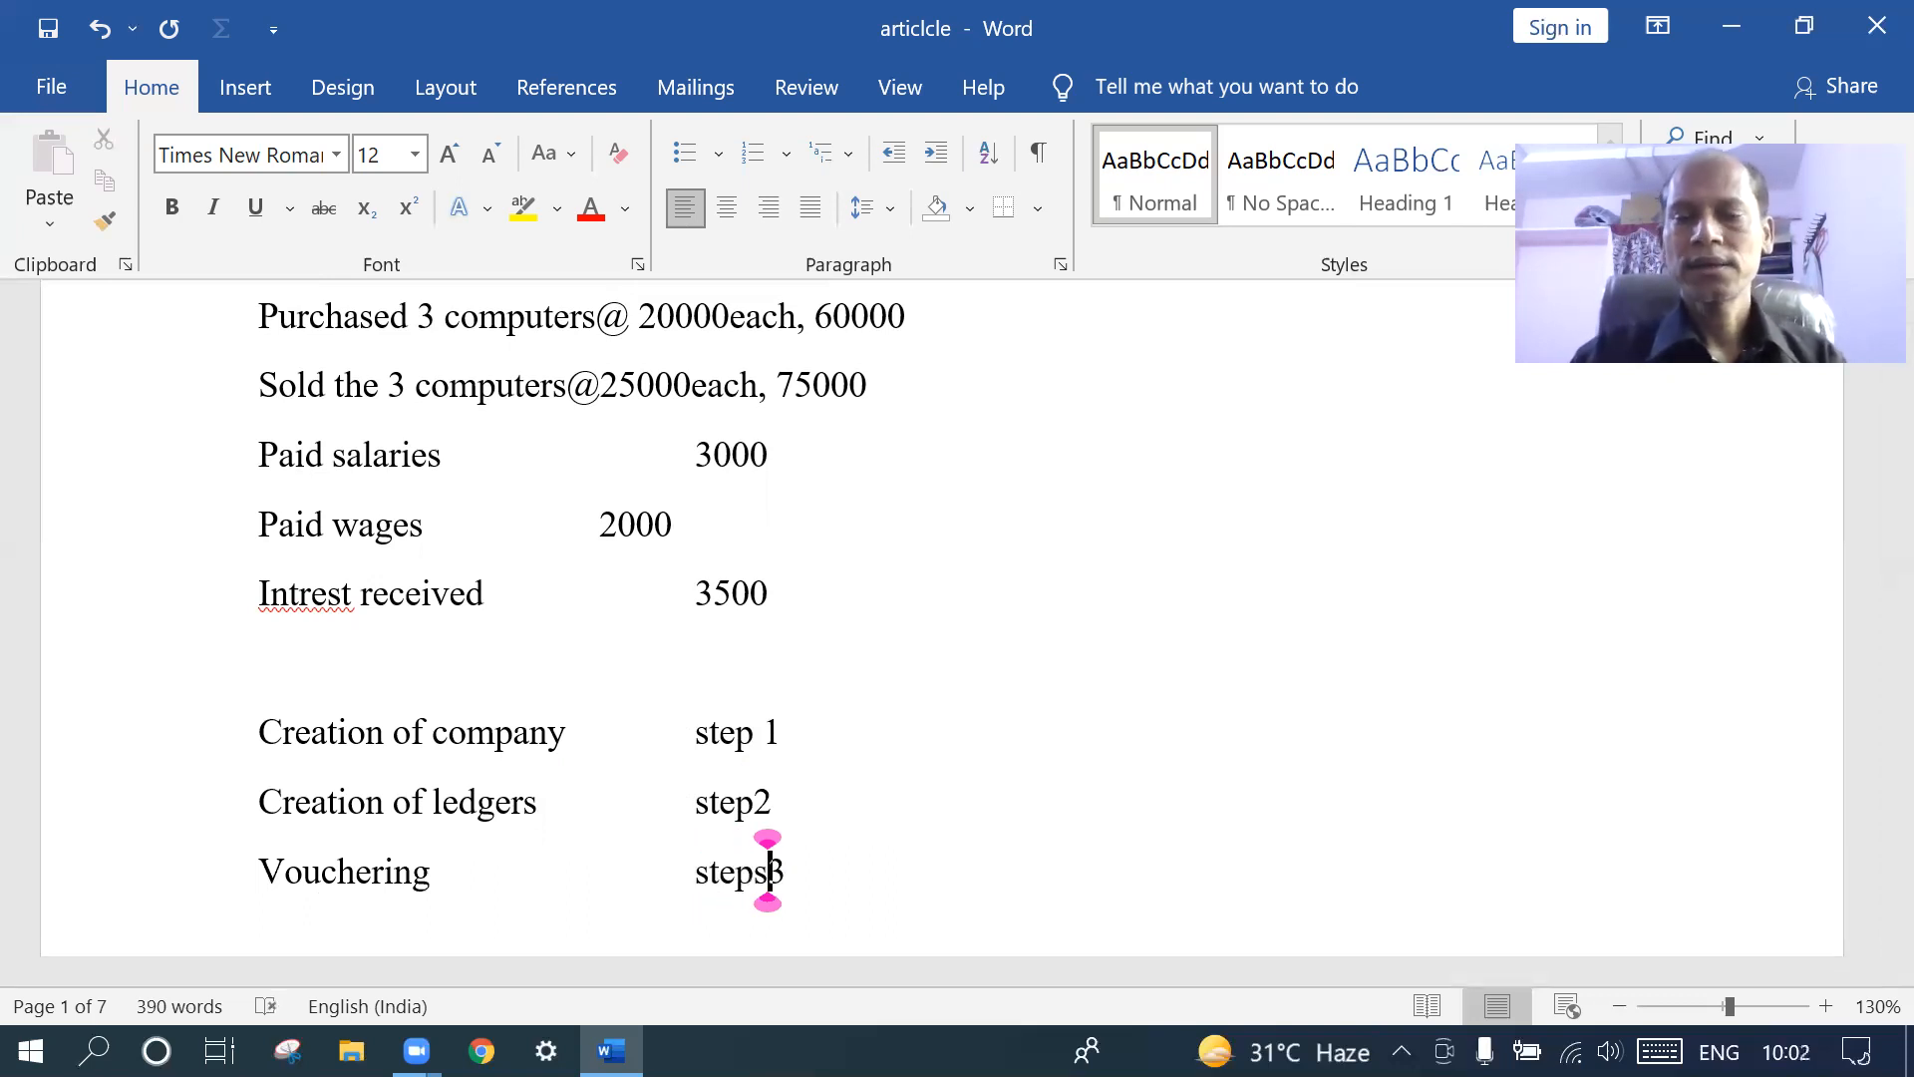
pyautogui.press('BackSpace')
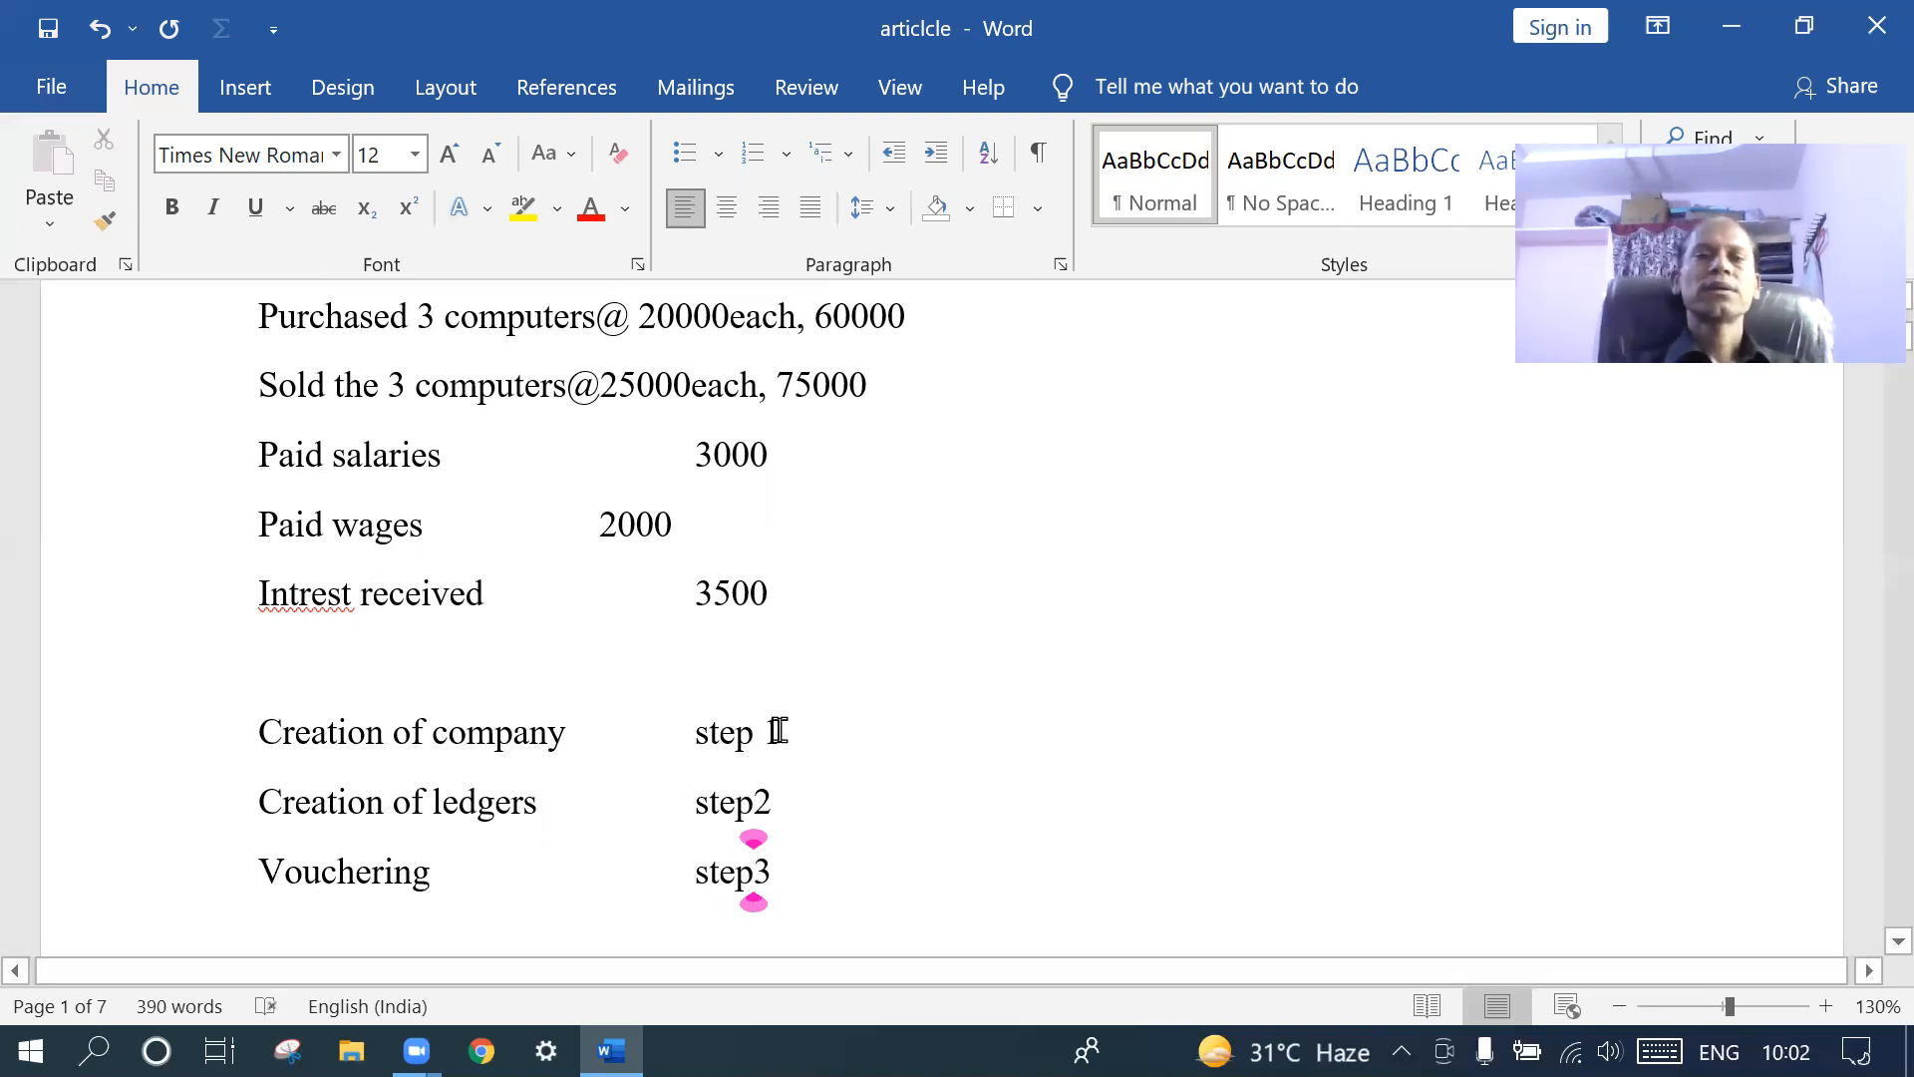
# - Minimise Word, launch Tally.ERP 9 from the desktop, and return to the Word document
pyautogui.scroll(4, 778, 731)
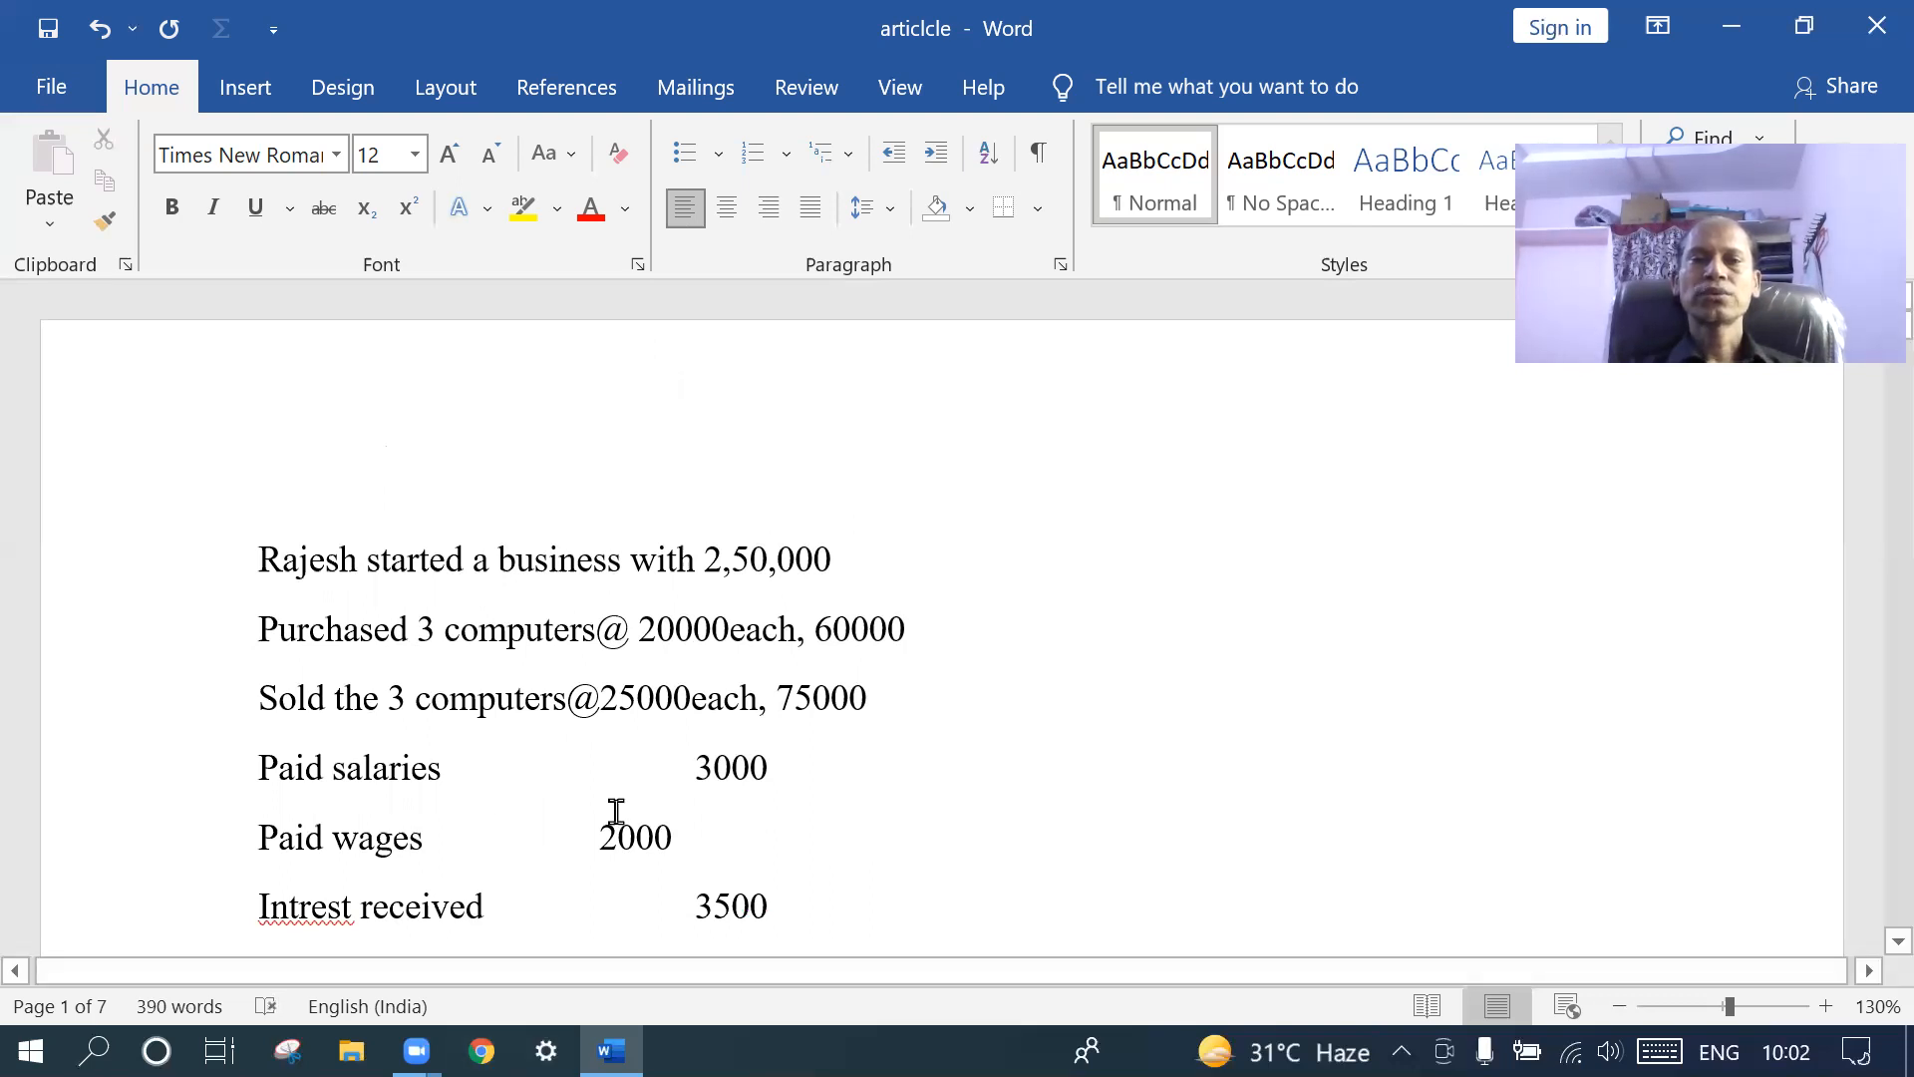
pyautogui.scroll(-10, 614, 810)
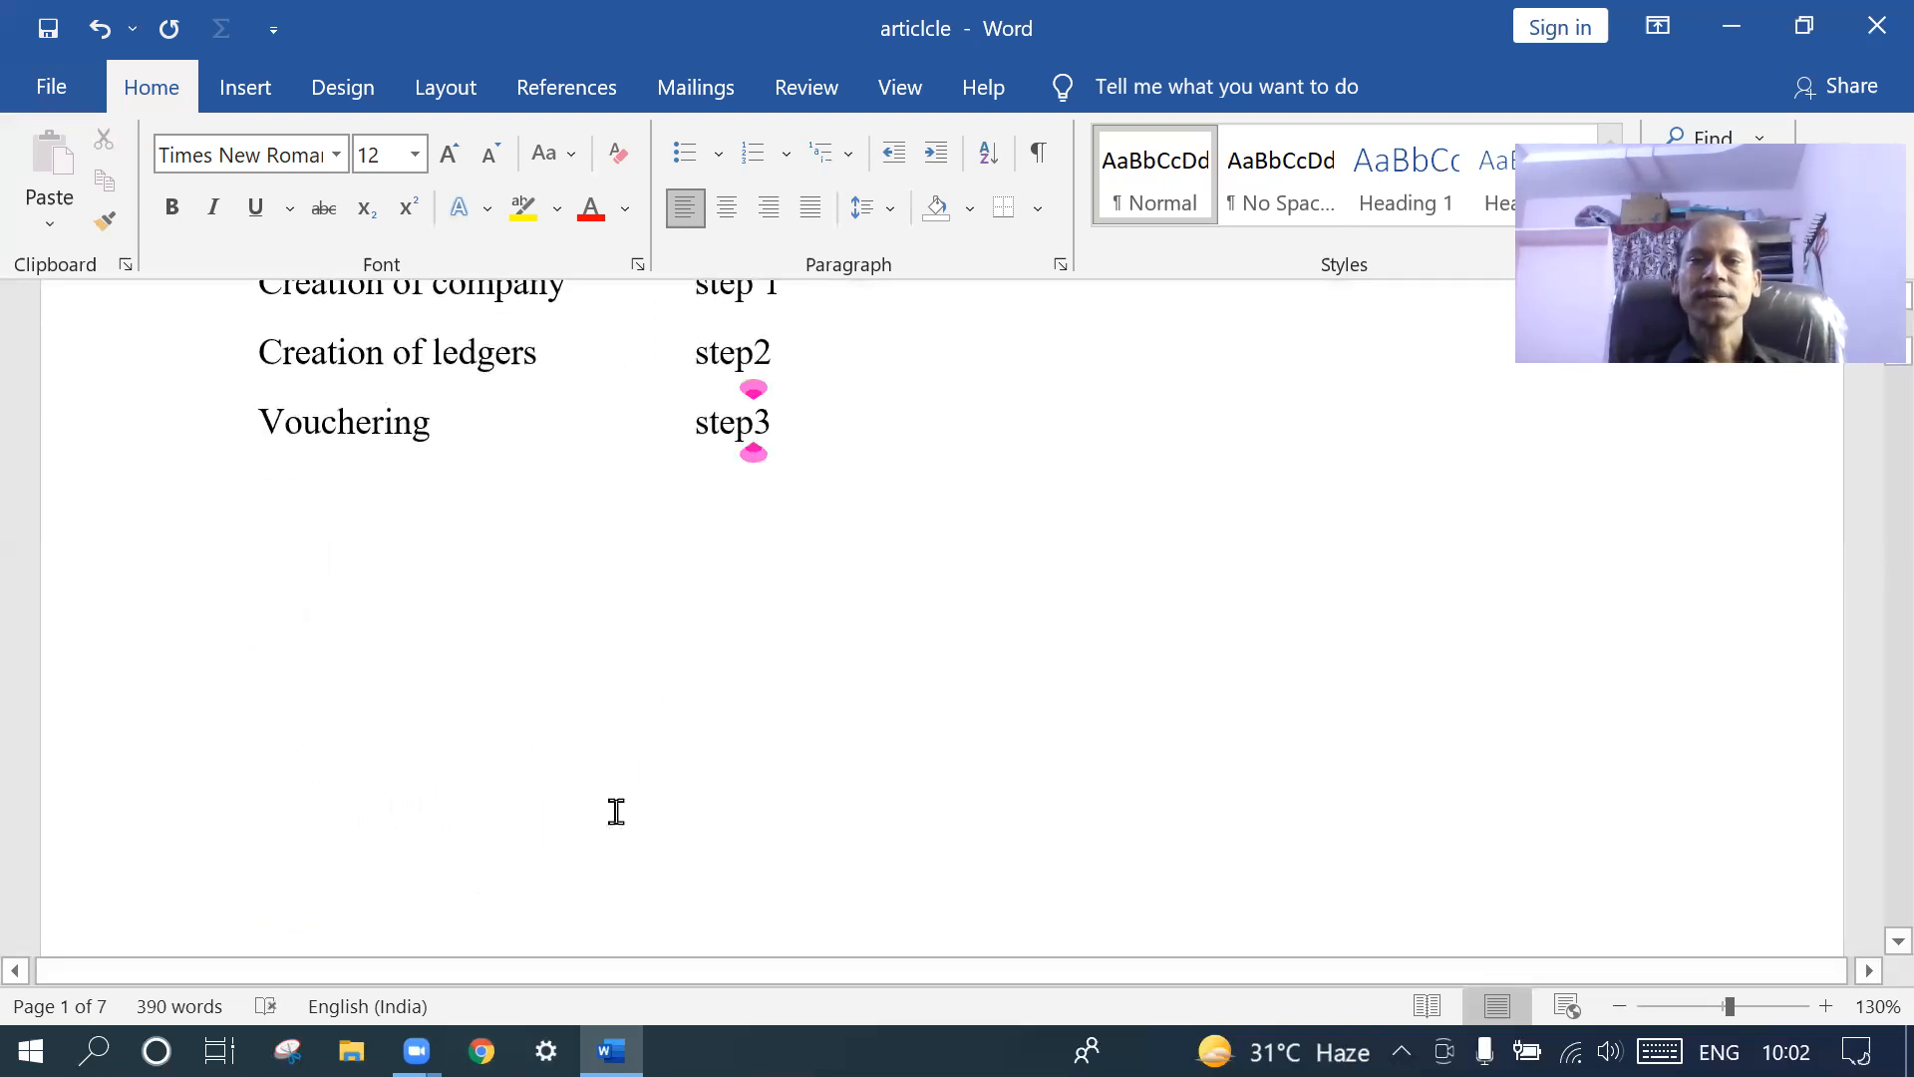
pyautogui.scroll(-2, 616, 810)
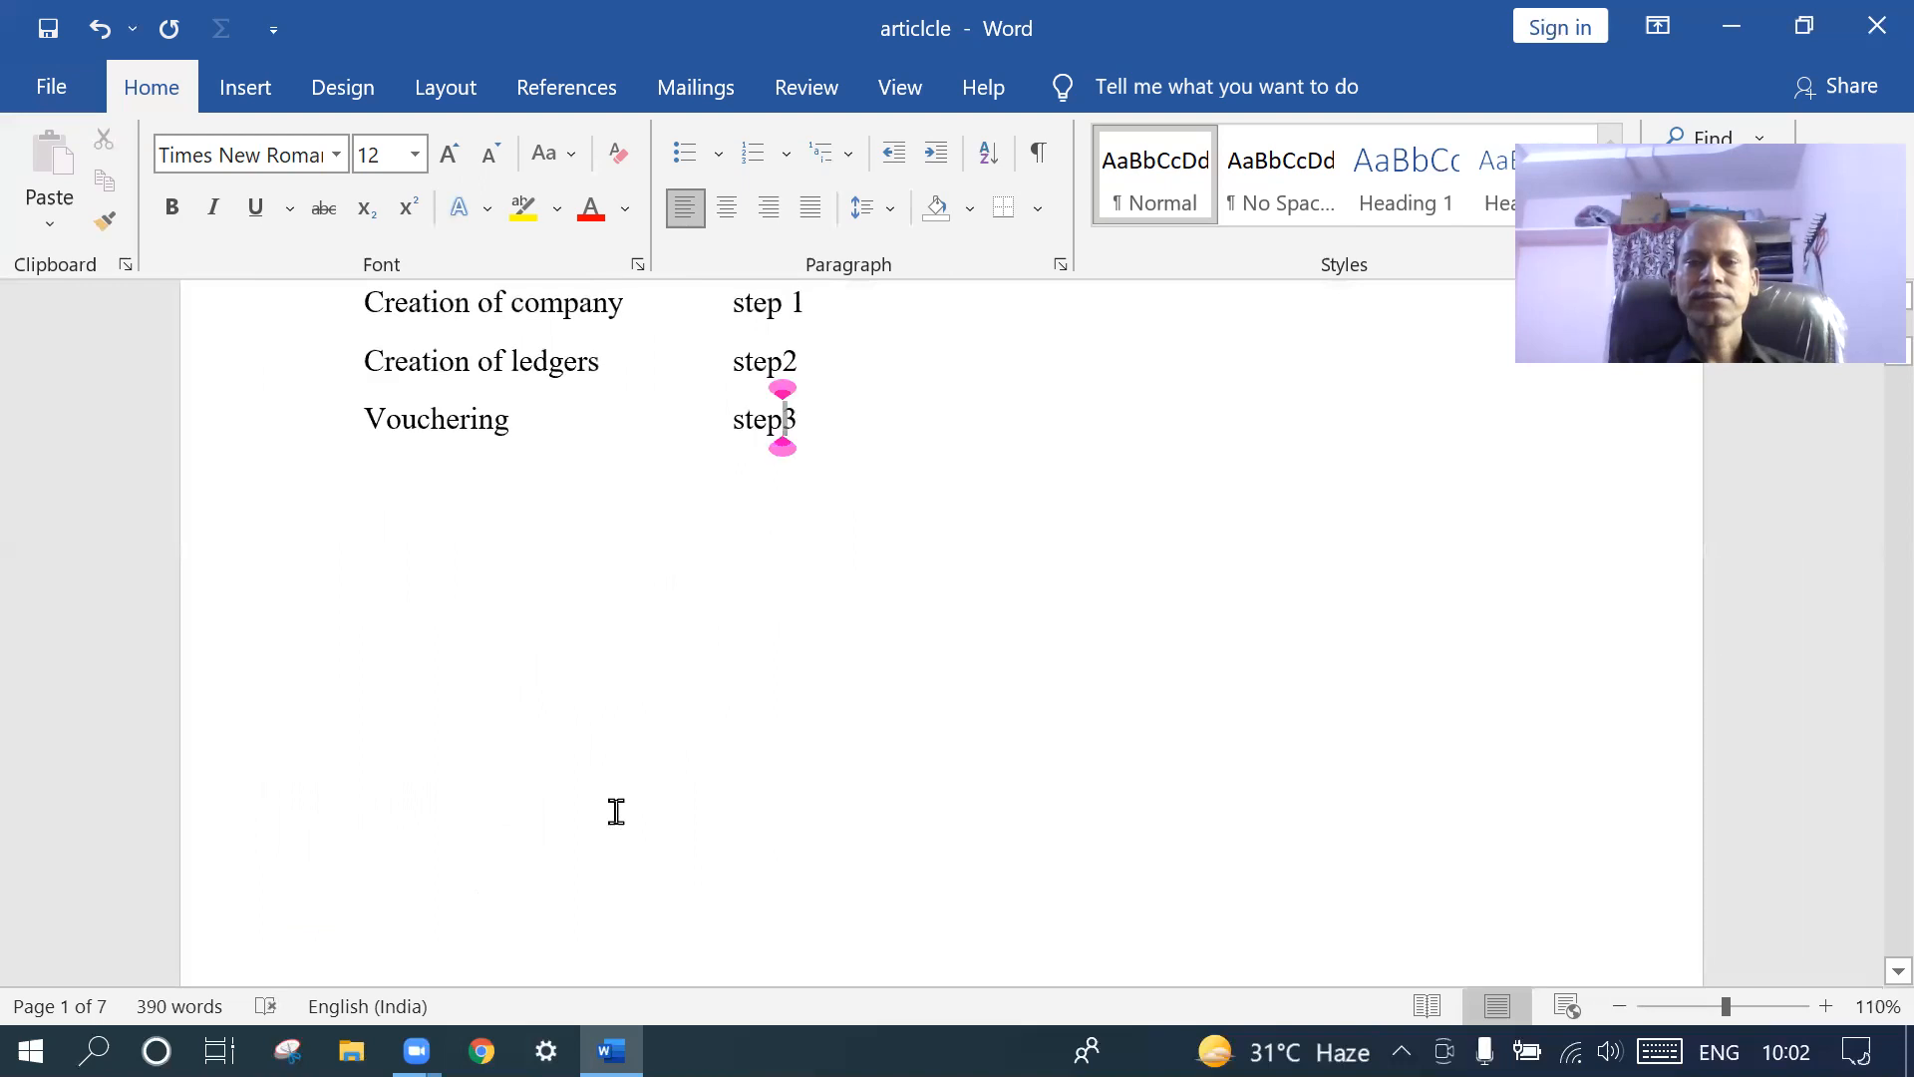
pyautogui.click(1743, 34)
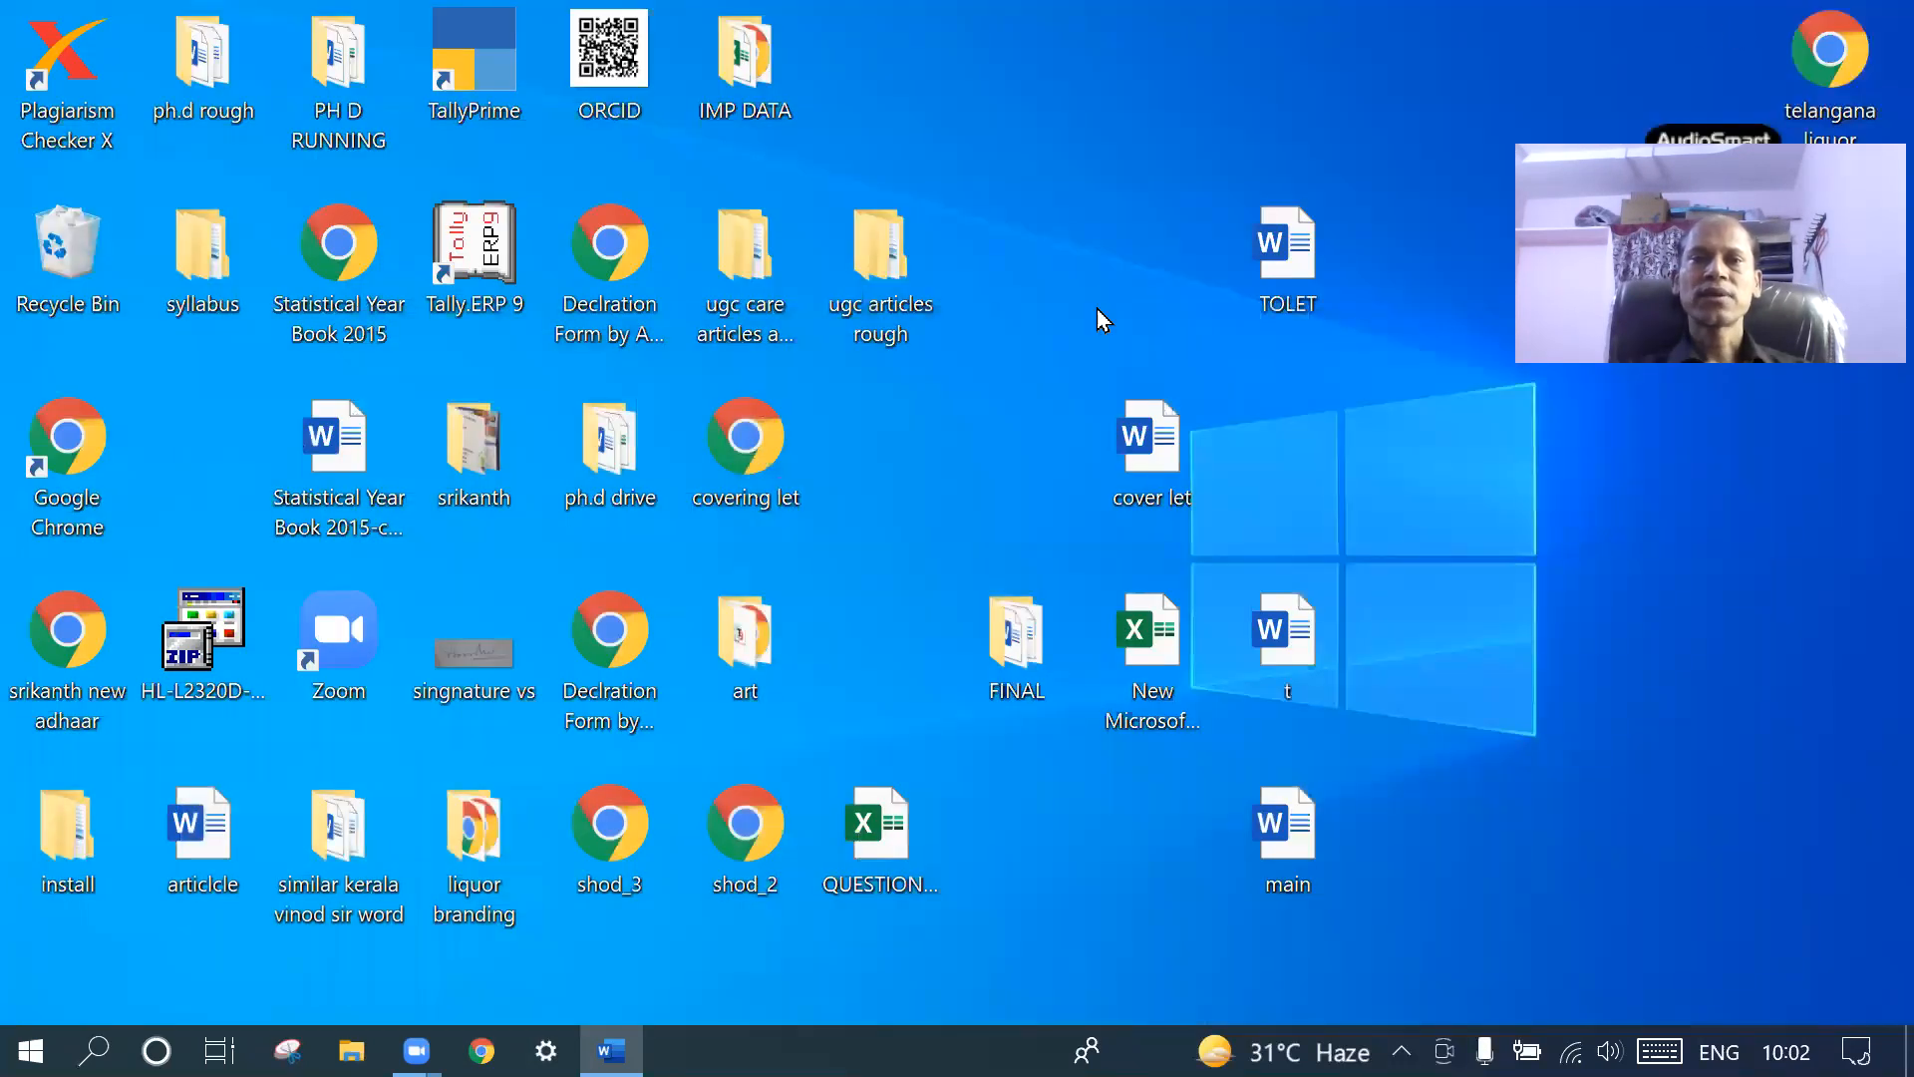
pyautogui.doubleClick(476, 252)
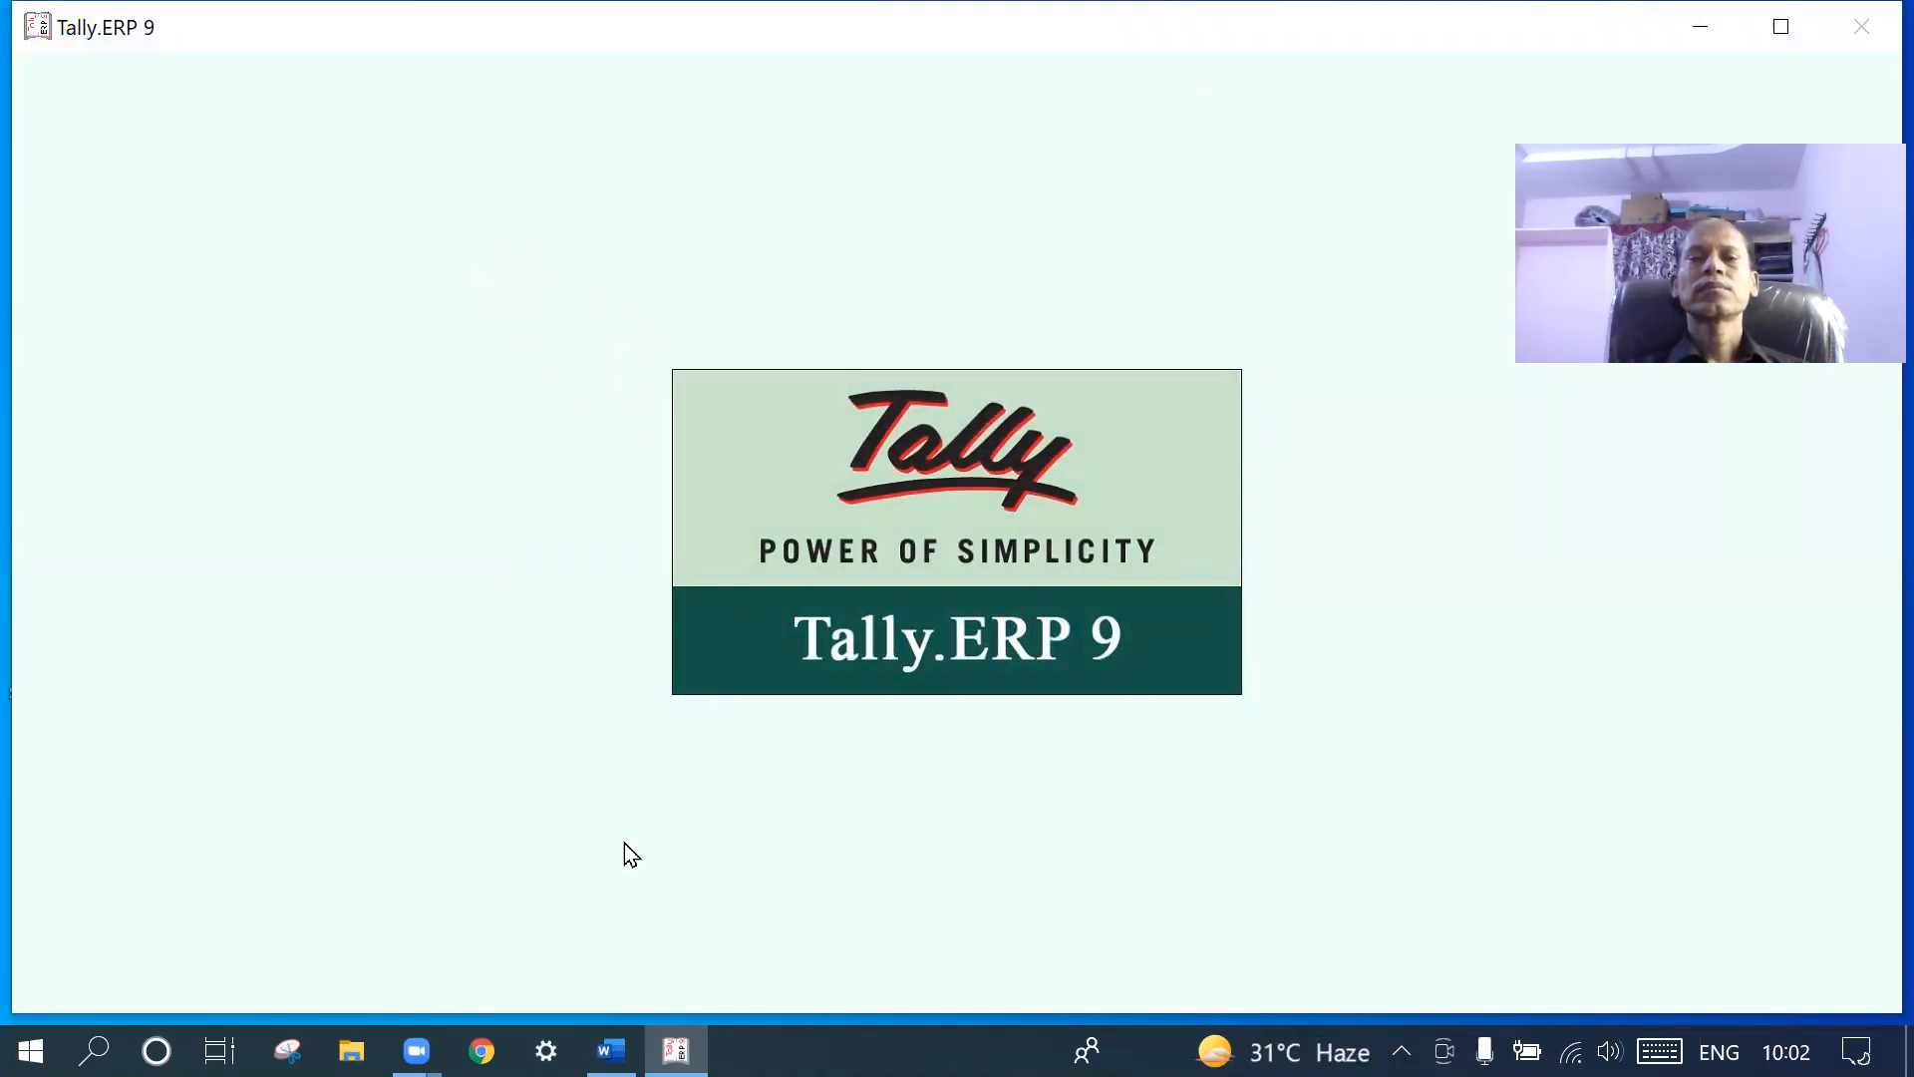
pyautogui.click(612, 1051)
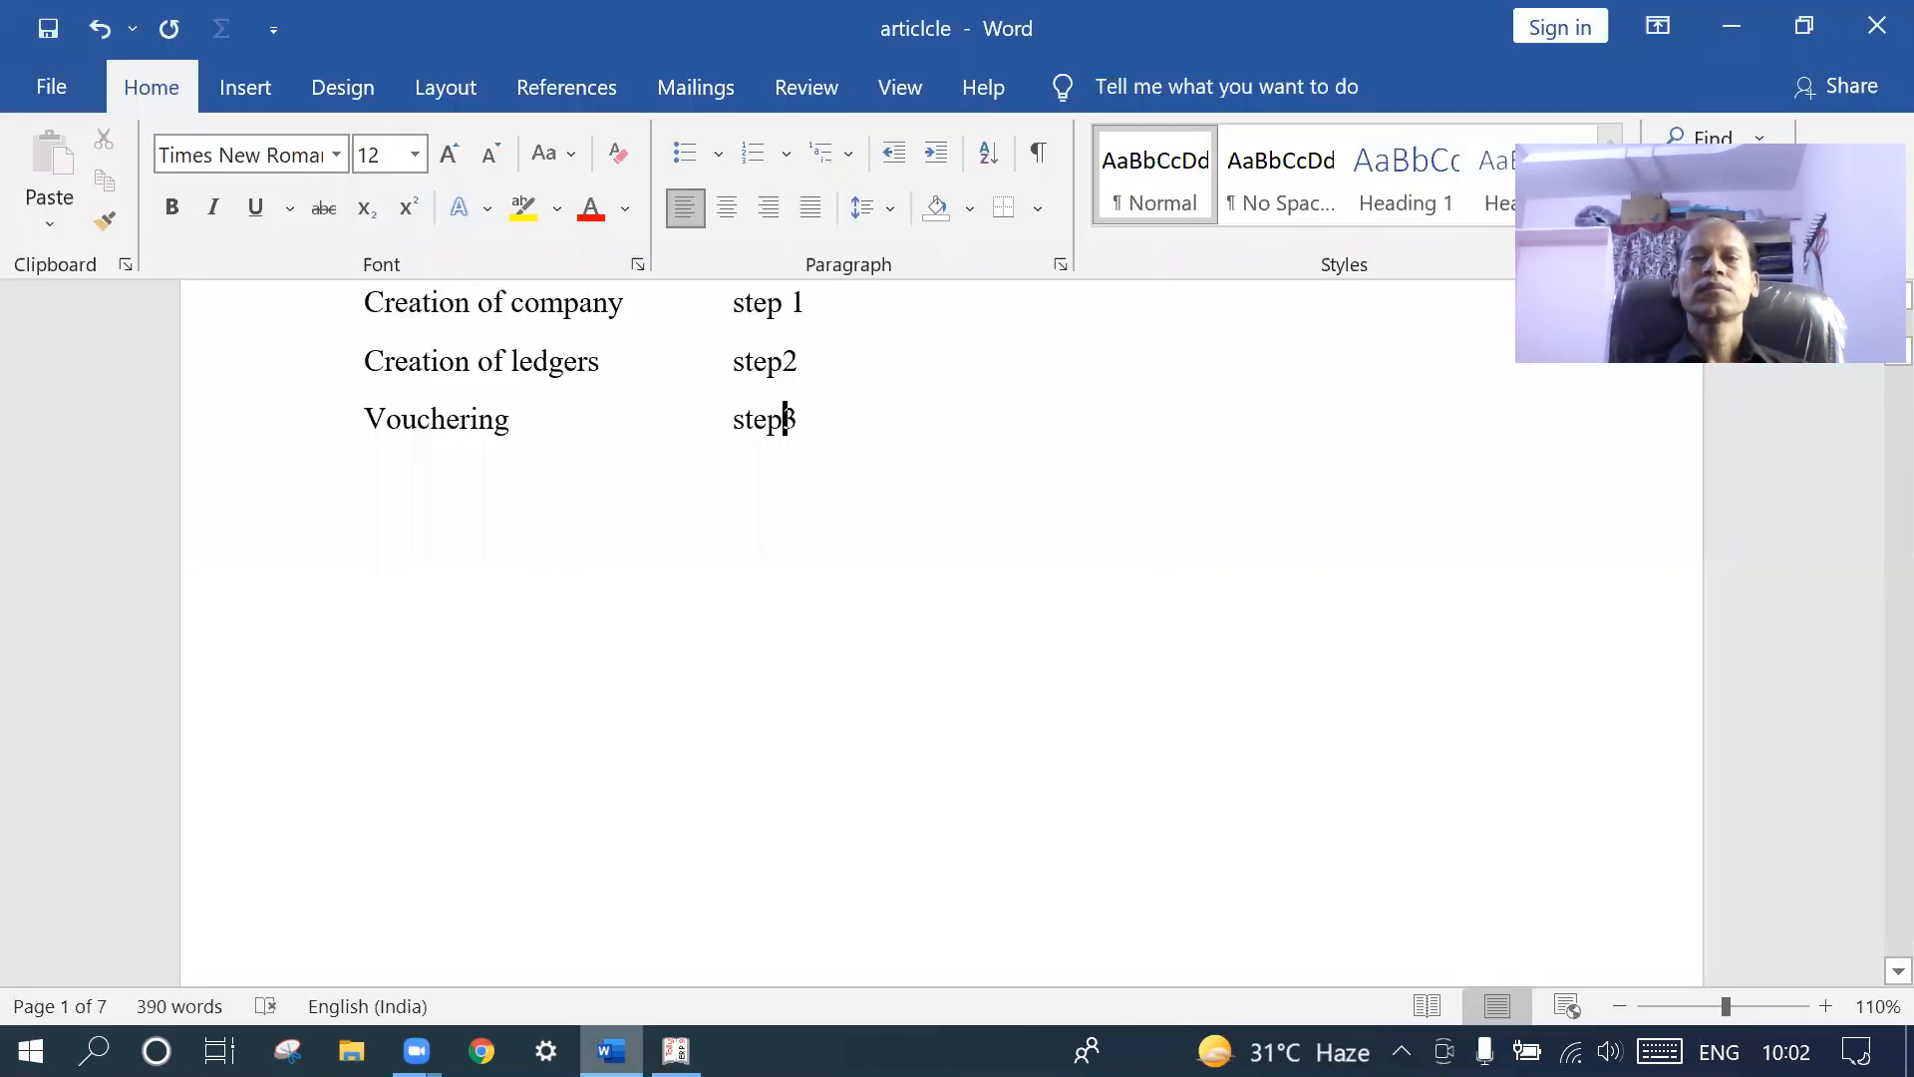
pyautogui.scroll(5, 886, 693)
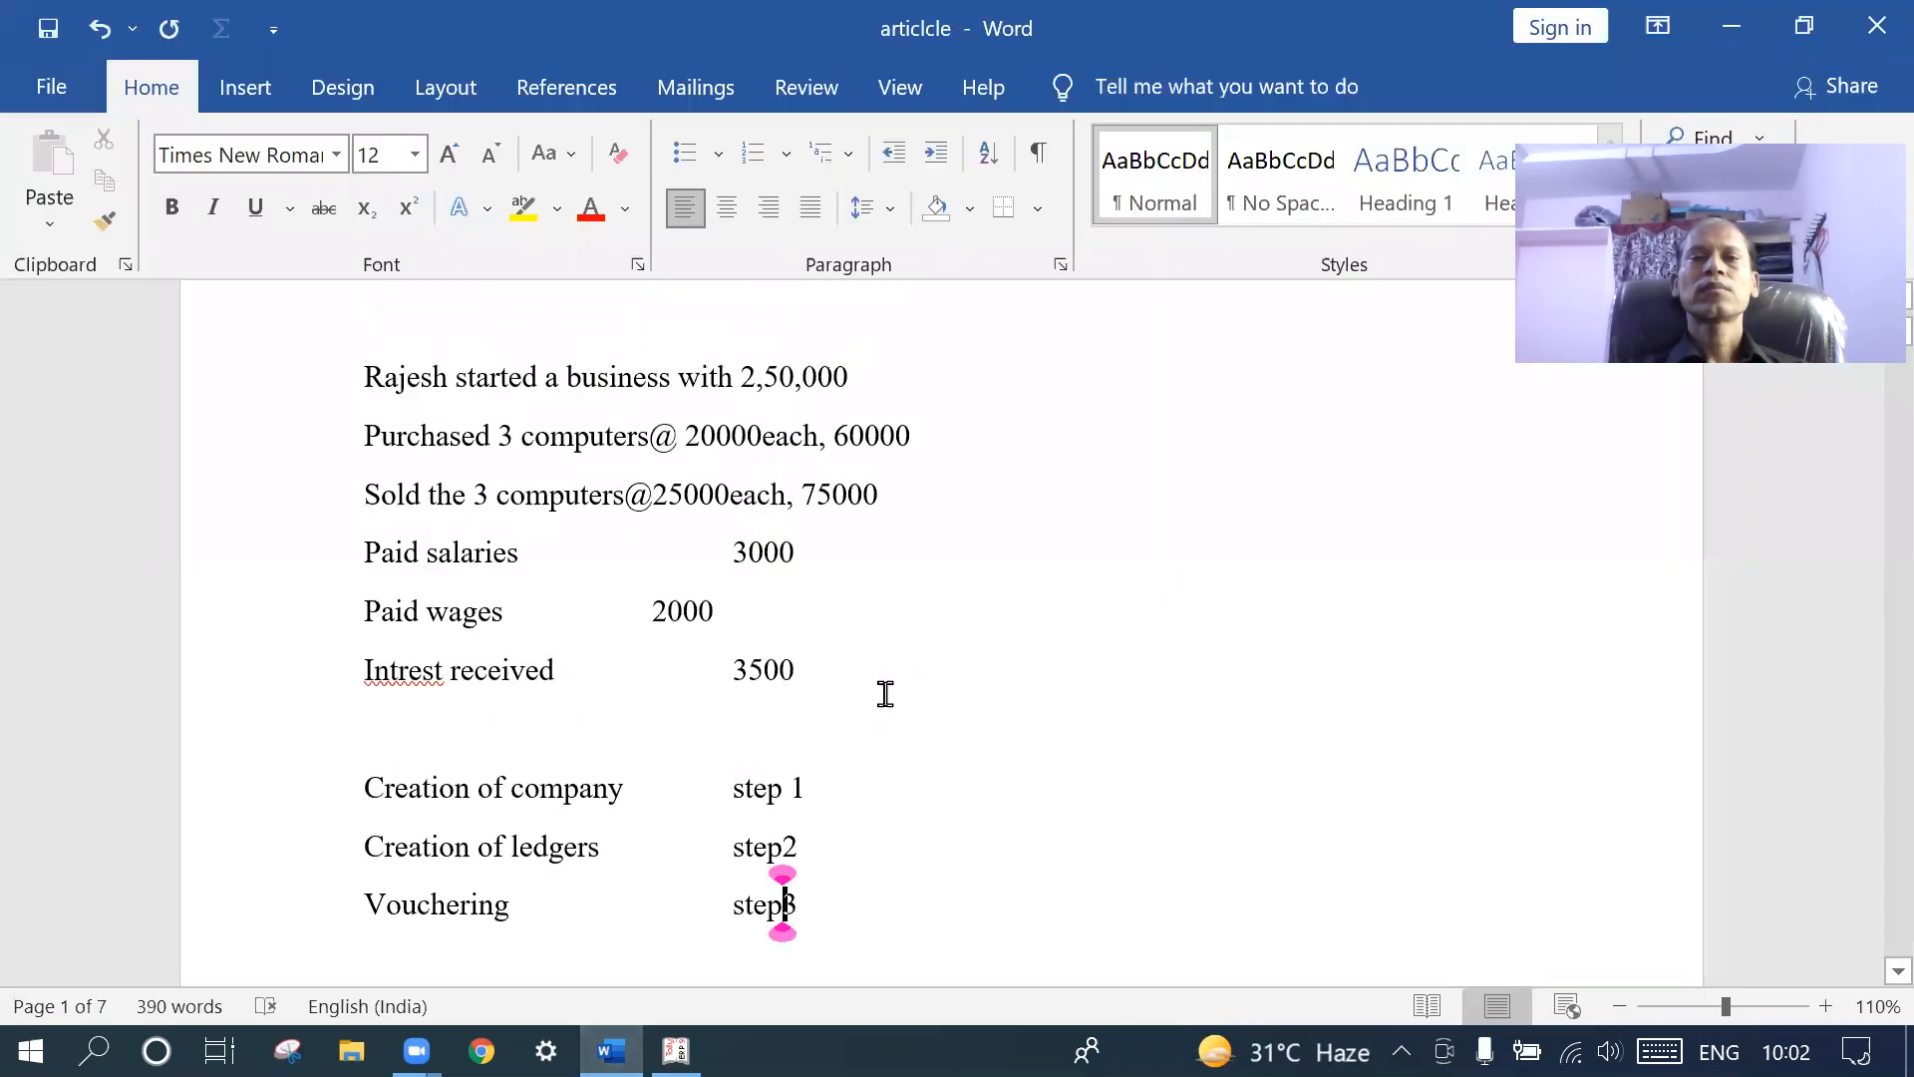
pyautogui.keyDown('ctrl'); pyautogui.scroll(1, 886, 694); pyautogui.keyUp('ctrl')
pyautogui.keyDown('ctrl'); pyautogui.scroll(2, 885, 694); pyautogui.keyUp('ctrl')
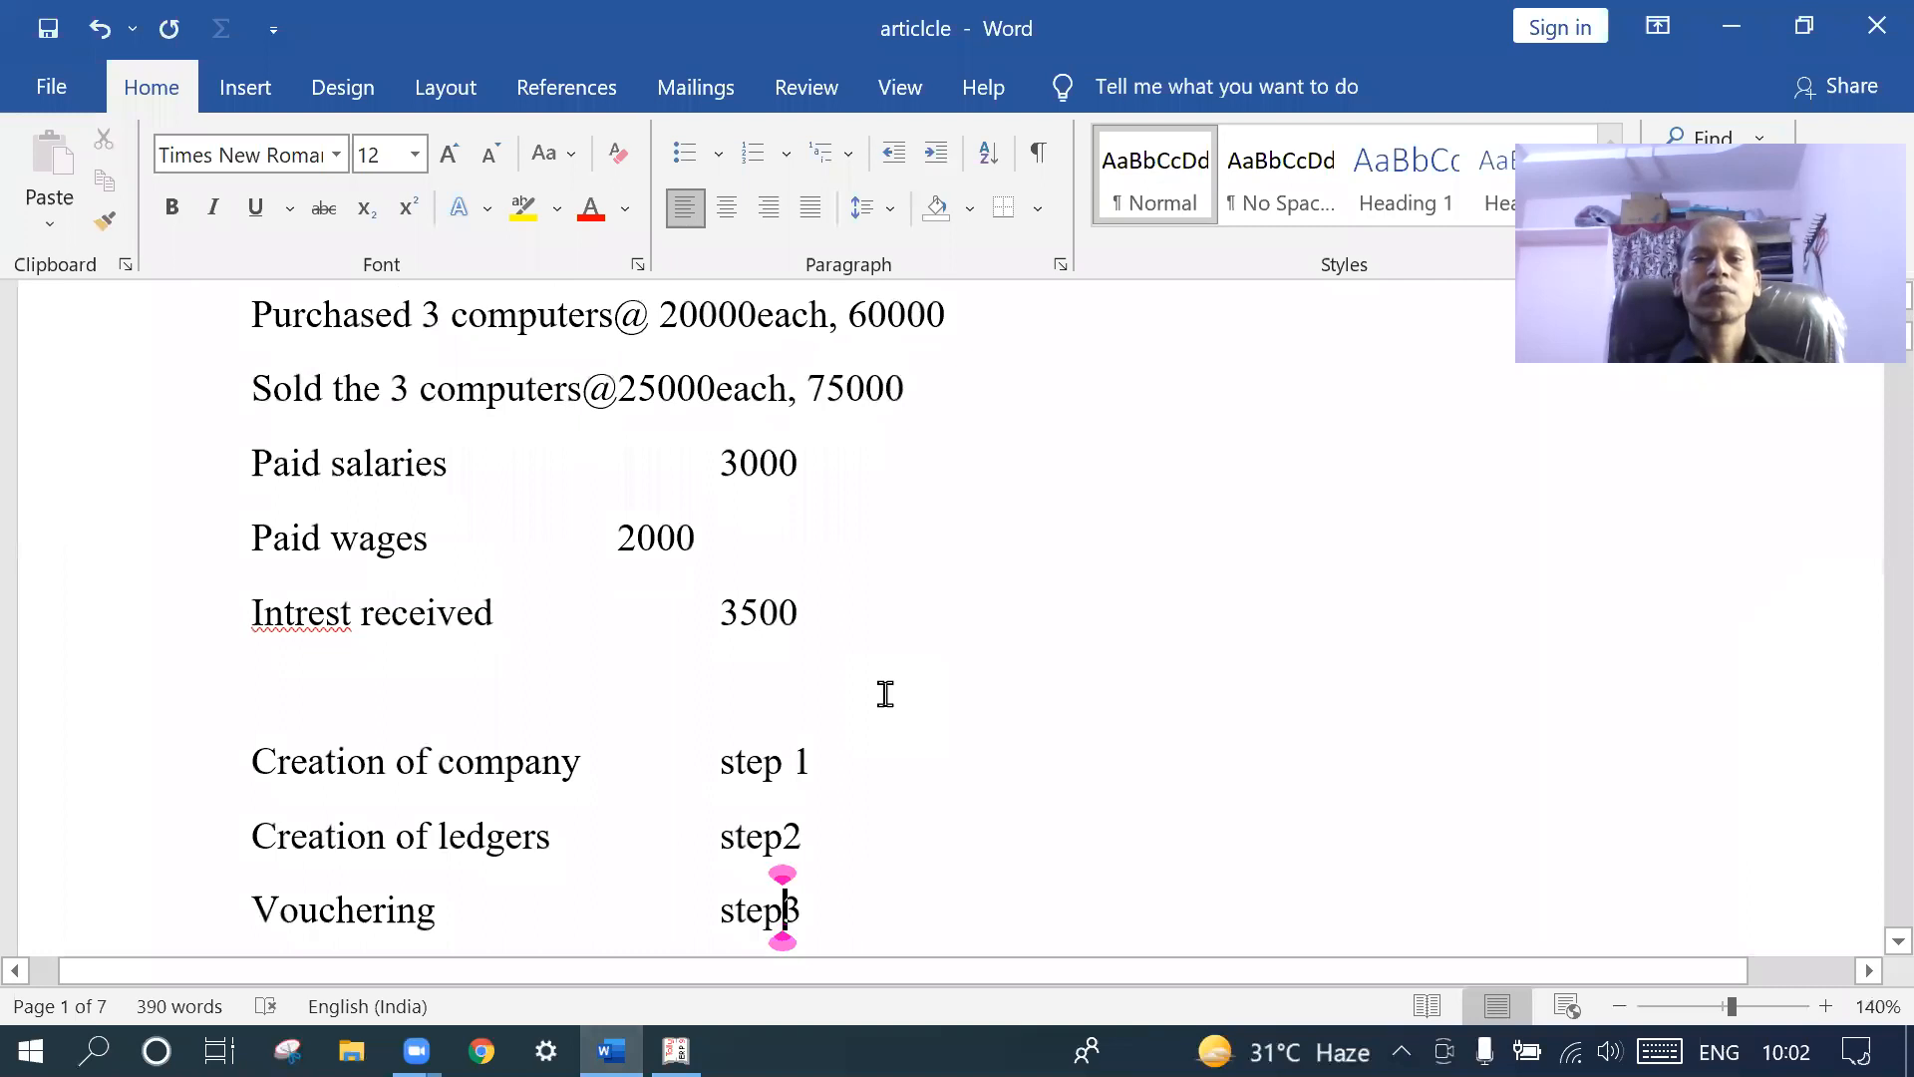
pyautogui.scroll(2, 885, 694)
pyautogui.keyDown('ctrl'); pyautogui.scroll(2, 885, 694); pyautogui.keyUp('ctrl')
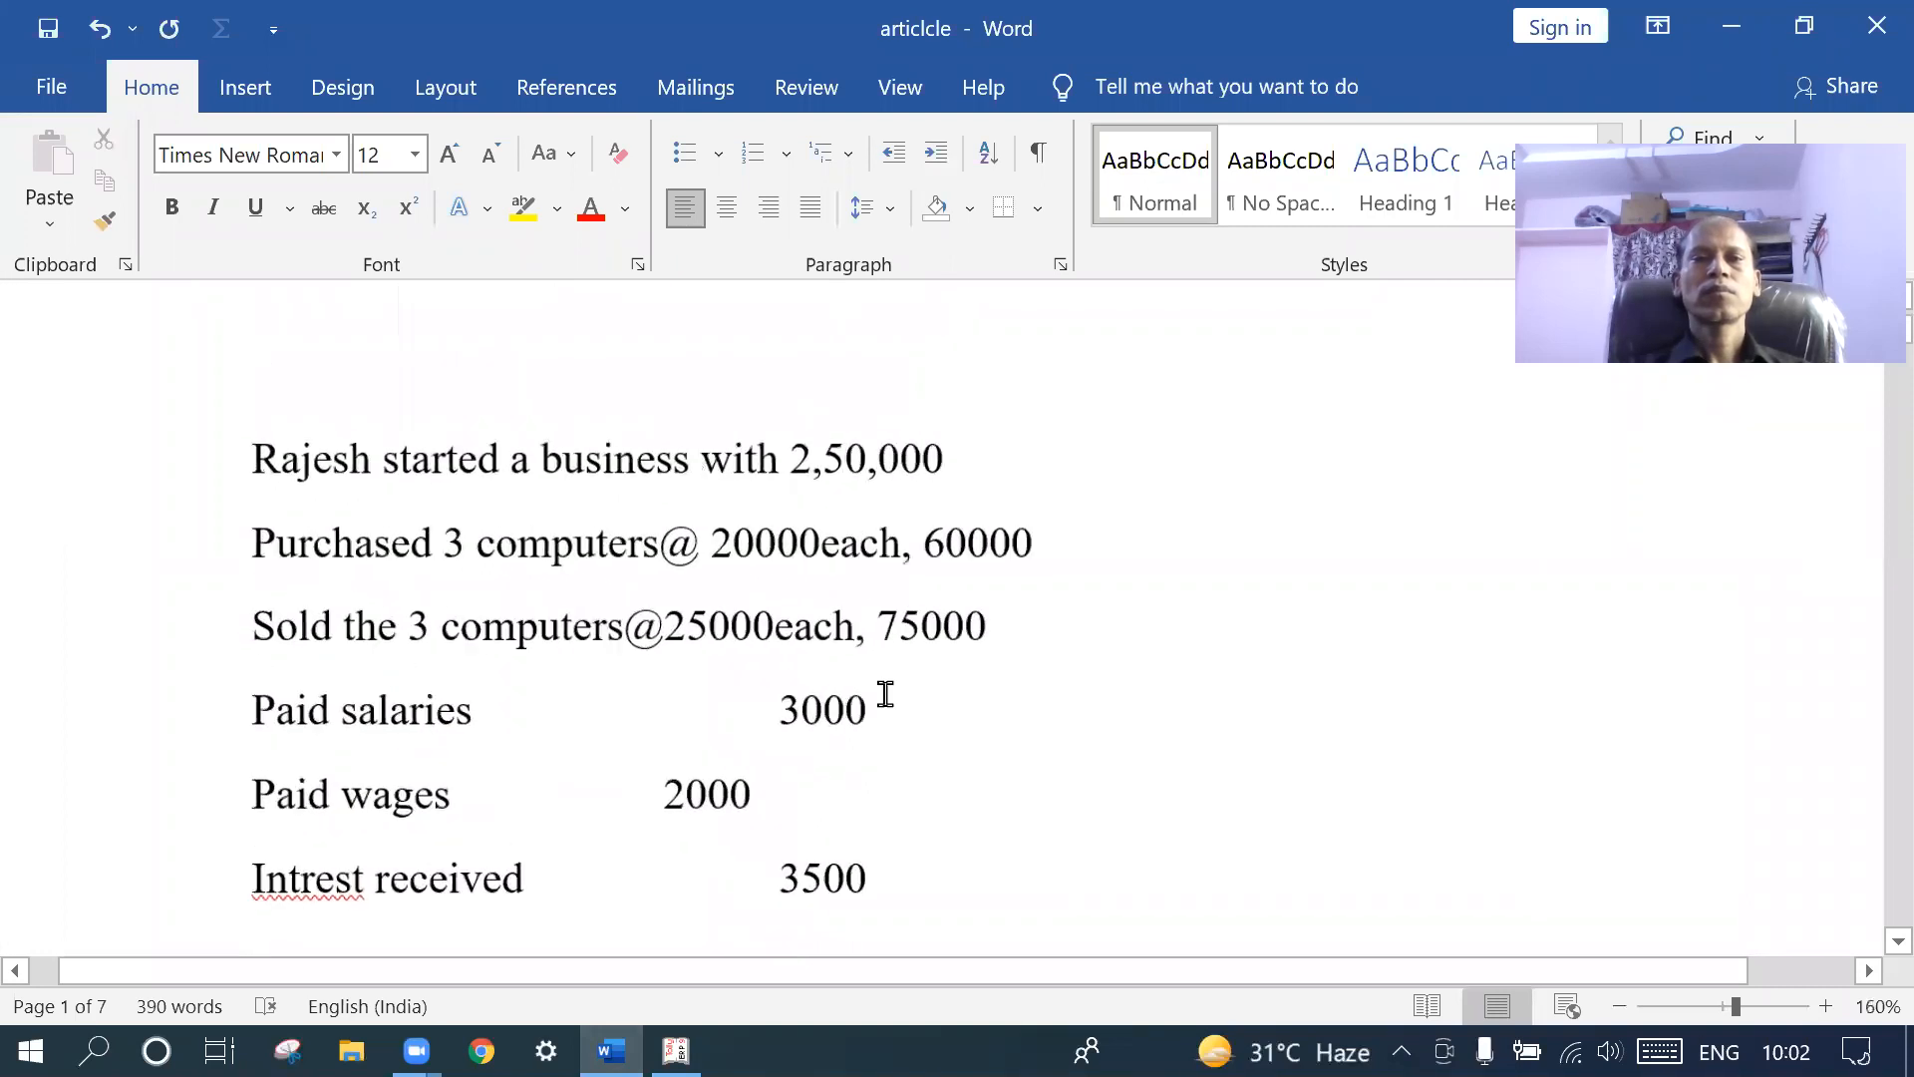
# - Switch to Tally, start it in Educational Mode, and bring up the company selection list
pyautogui.click(676, 1051)
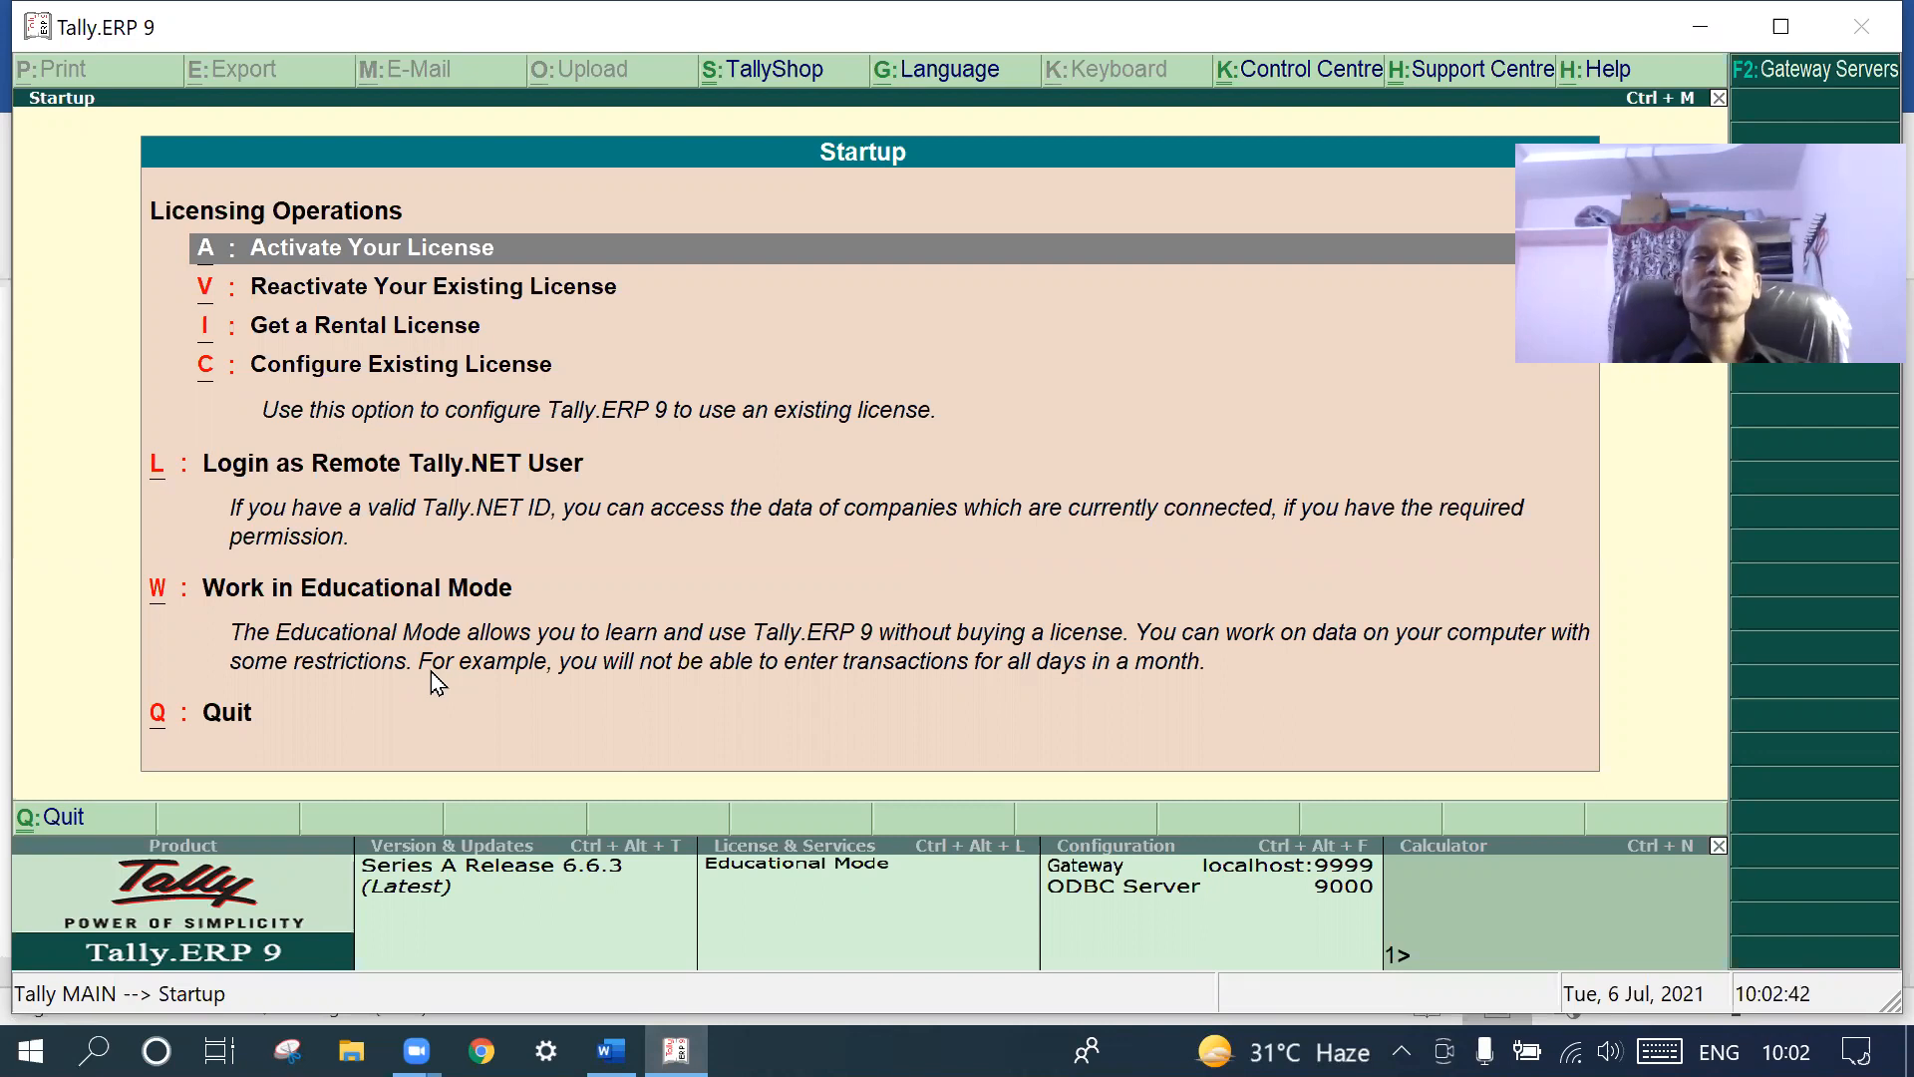
pyautogui.click(376, 592)
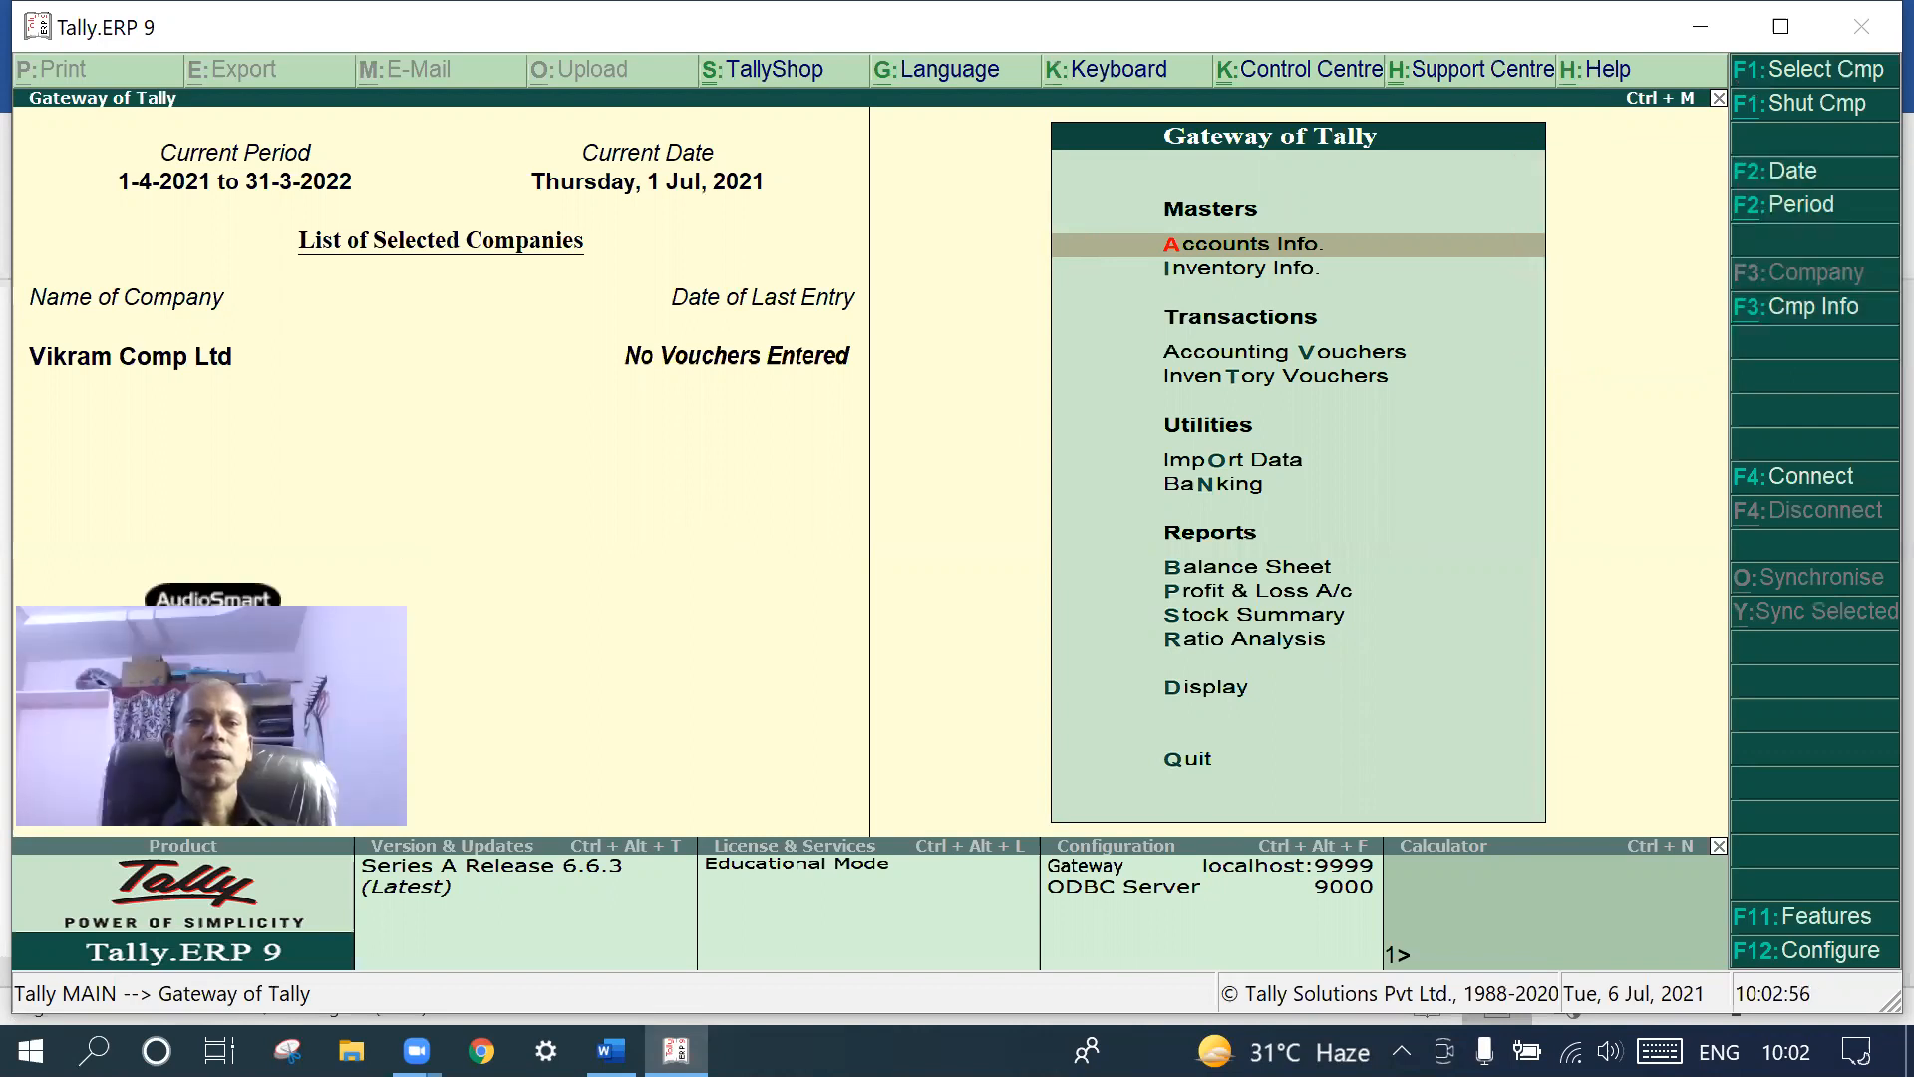
pyautogui.click(1802, 312)
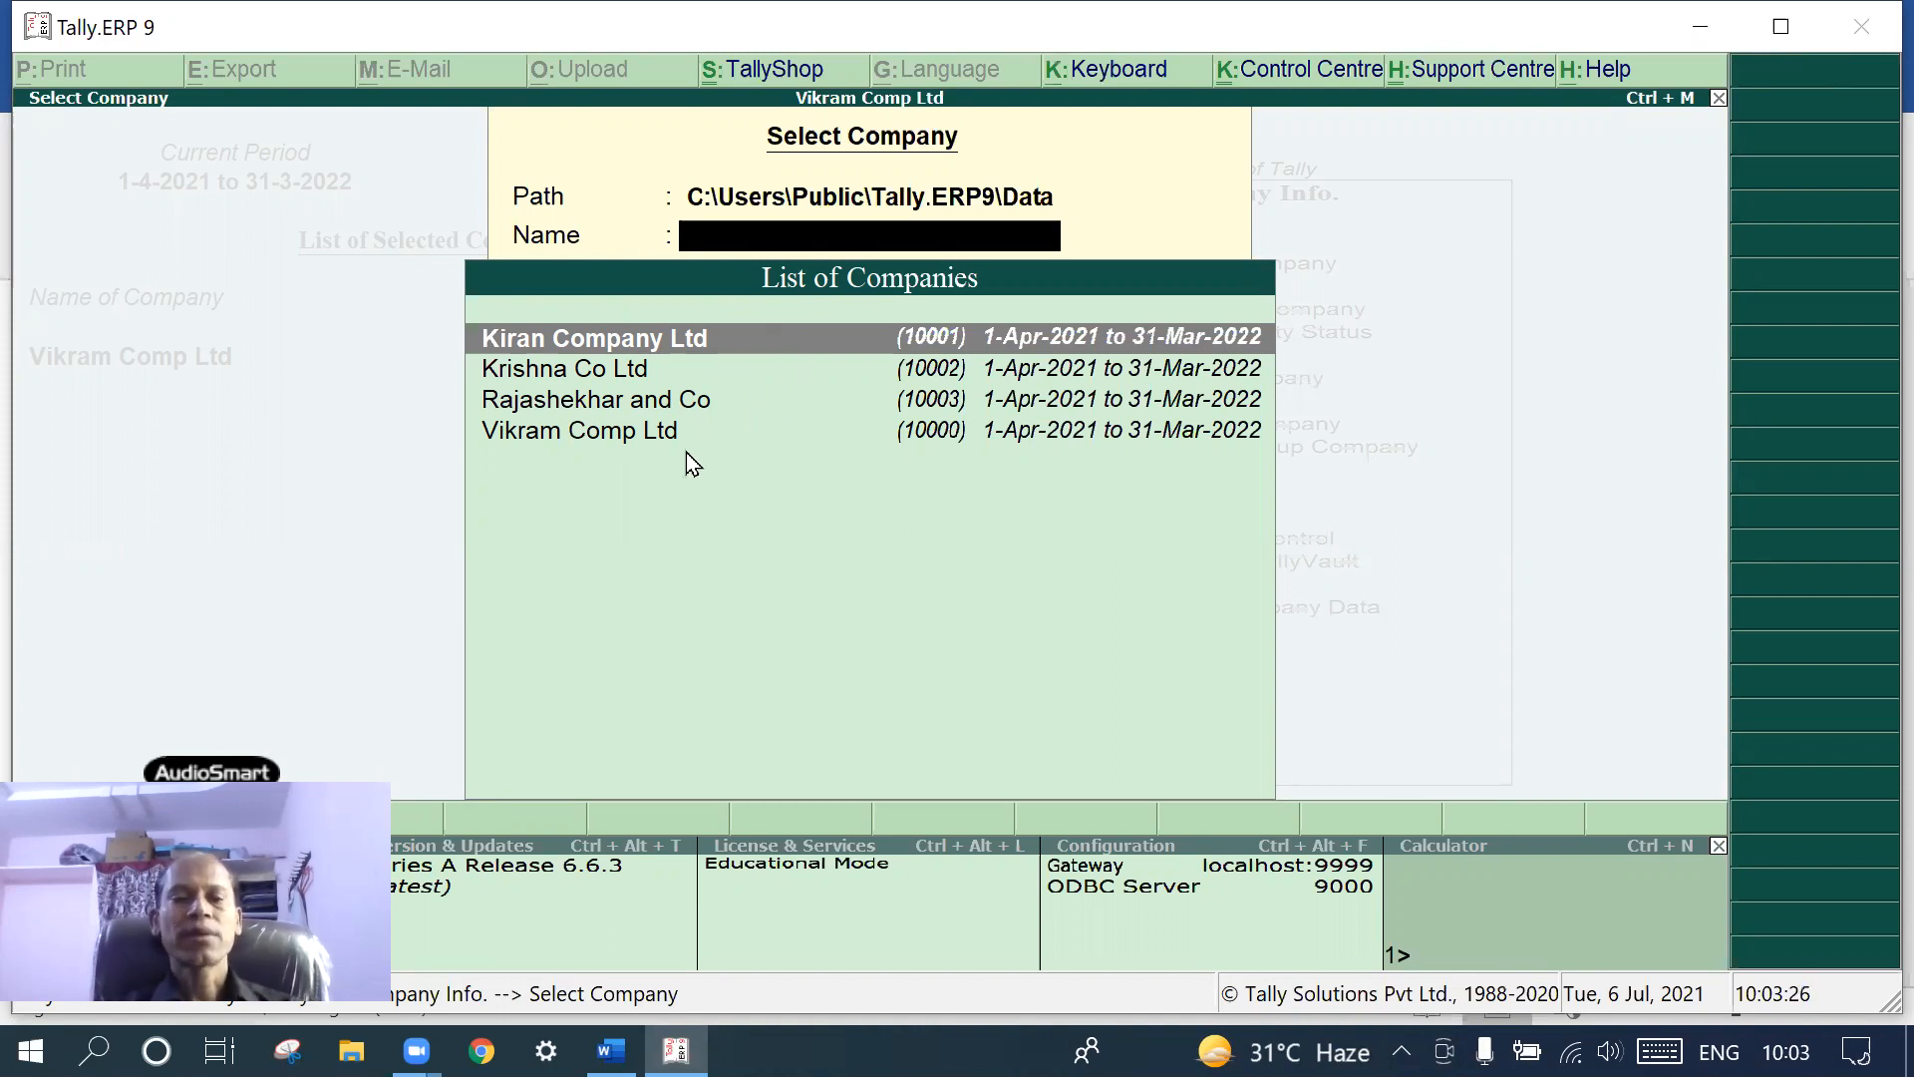
# - Close the List of Companies and choose Create Company from the Company Info menu
pyautogui.press('Escape')
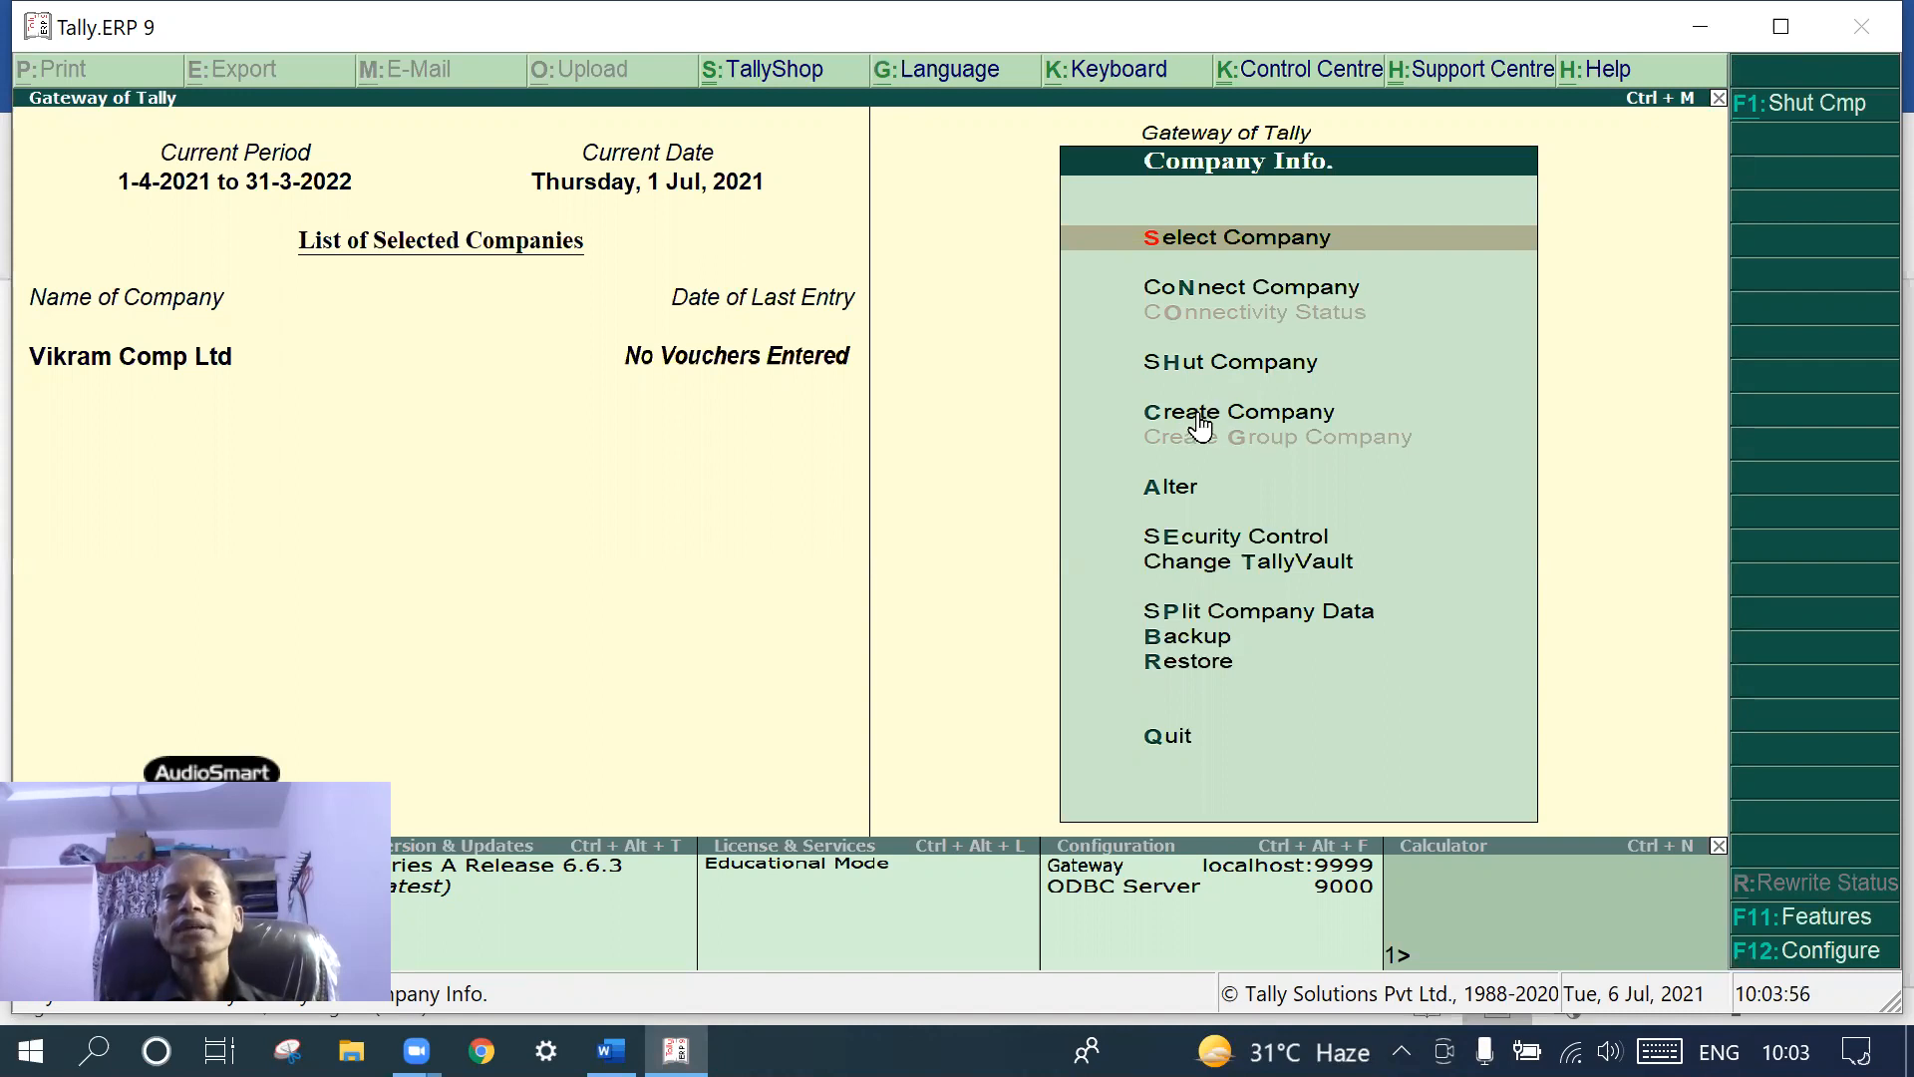
pyautogui.click(1234, 412)
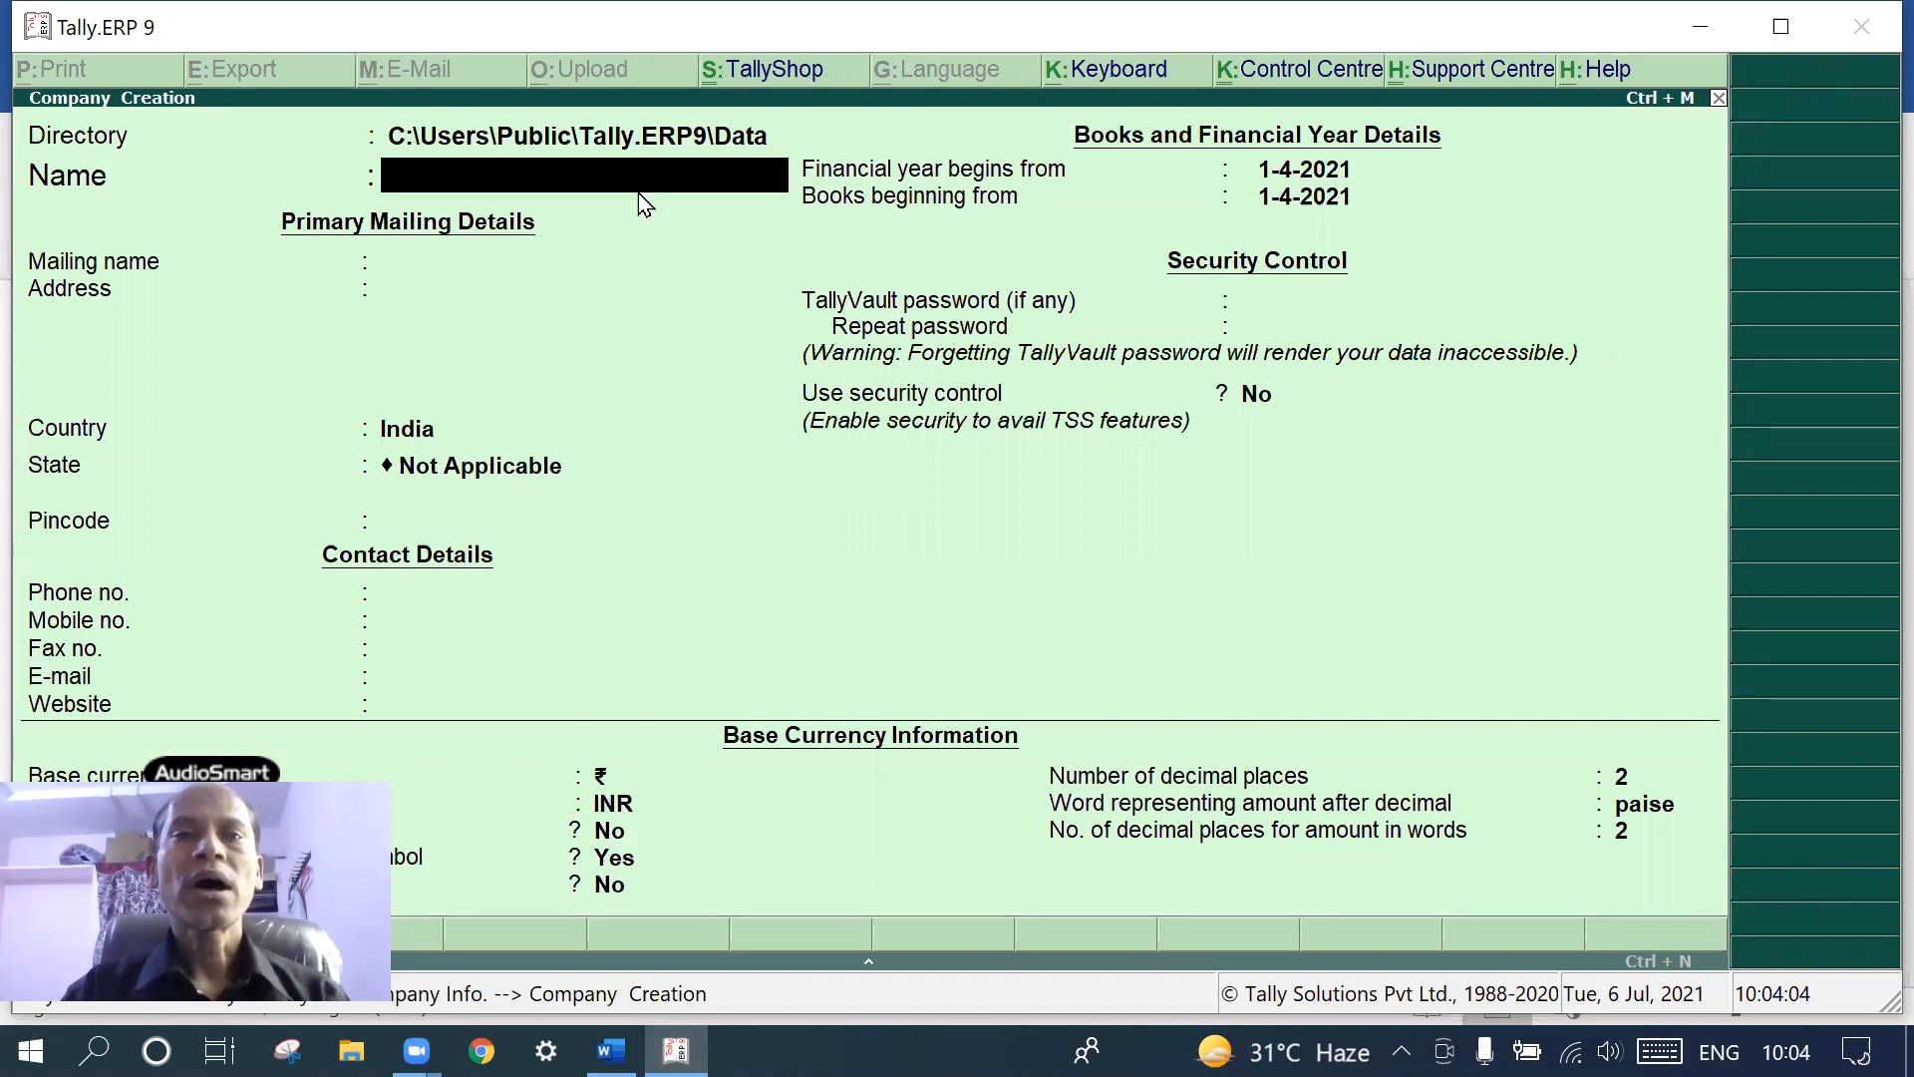
# - Enter the company name 'Rajesh and Co' and accept it as the mailing name
pyautogui.write('Rajesg')
pyautogui.press('BackSpace')
pyautogui.write('h')
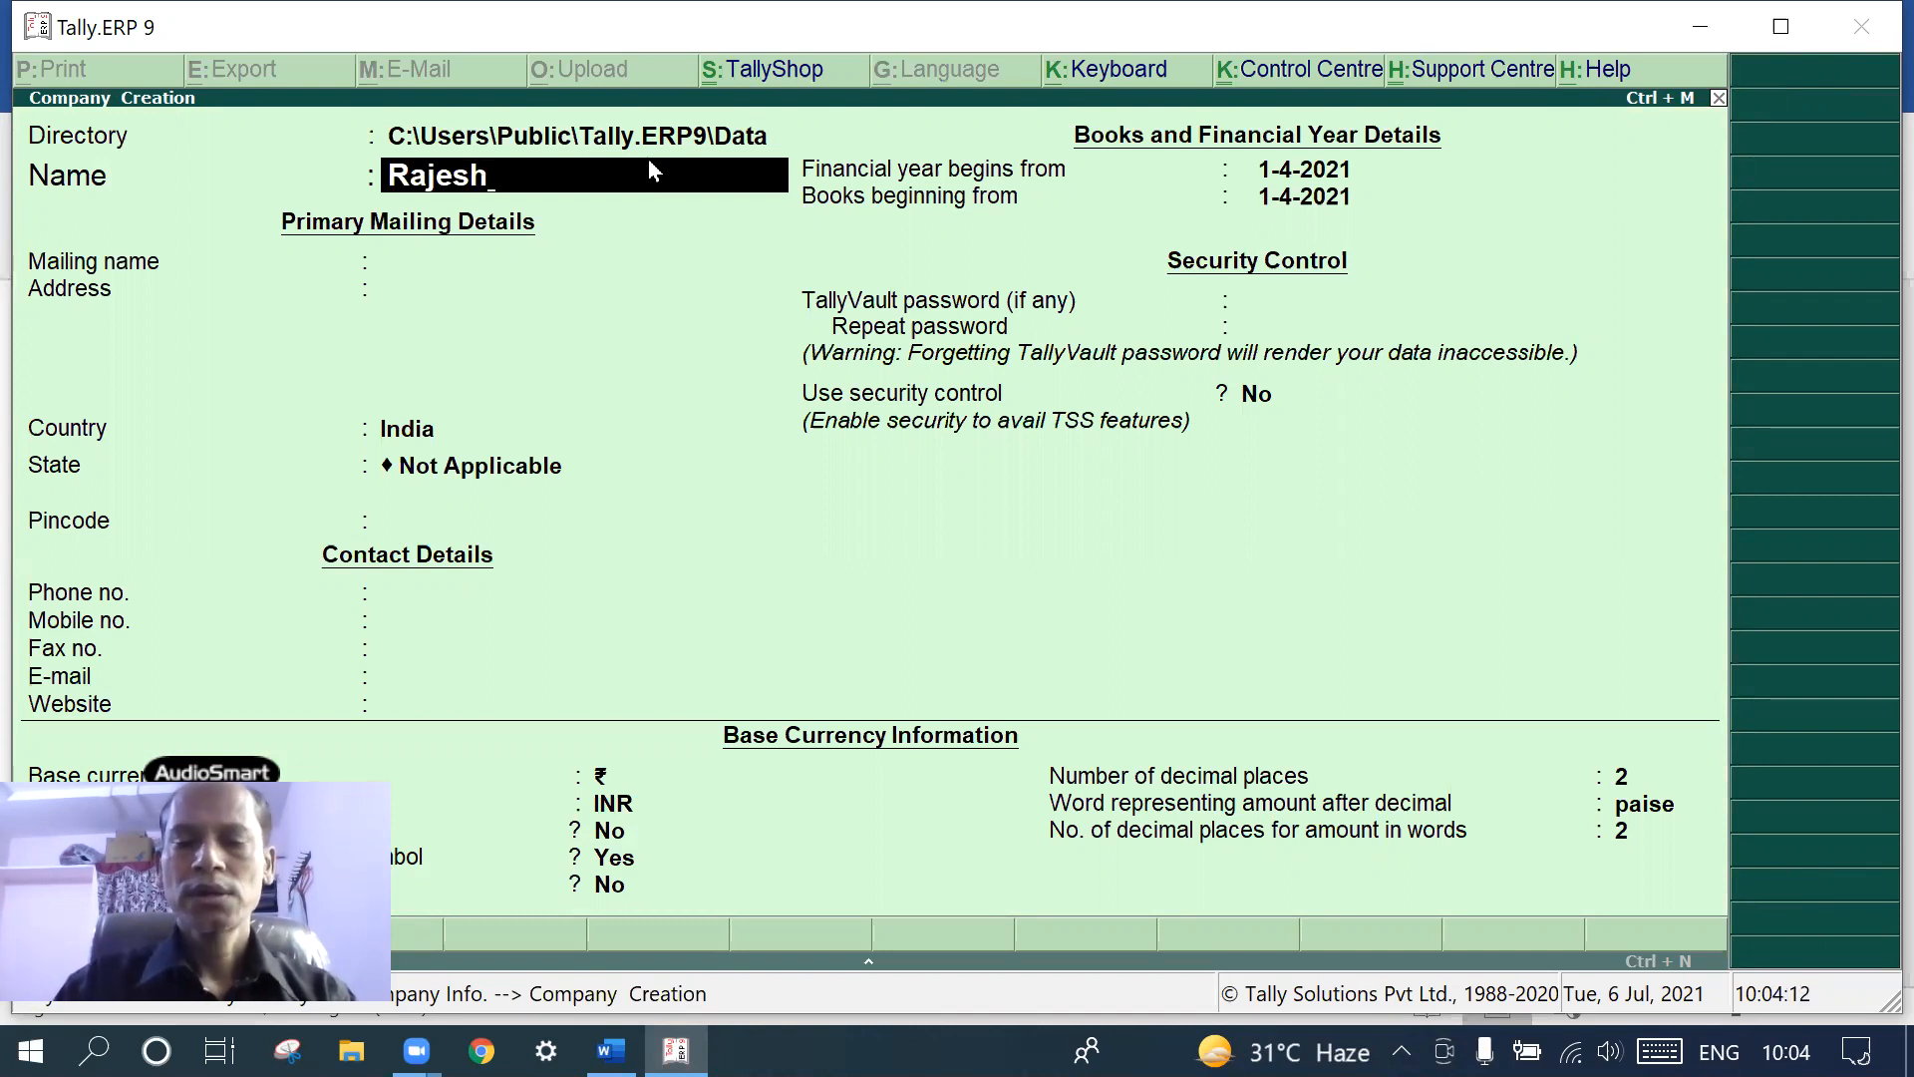
pyautogui.write(' and Ci')
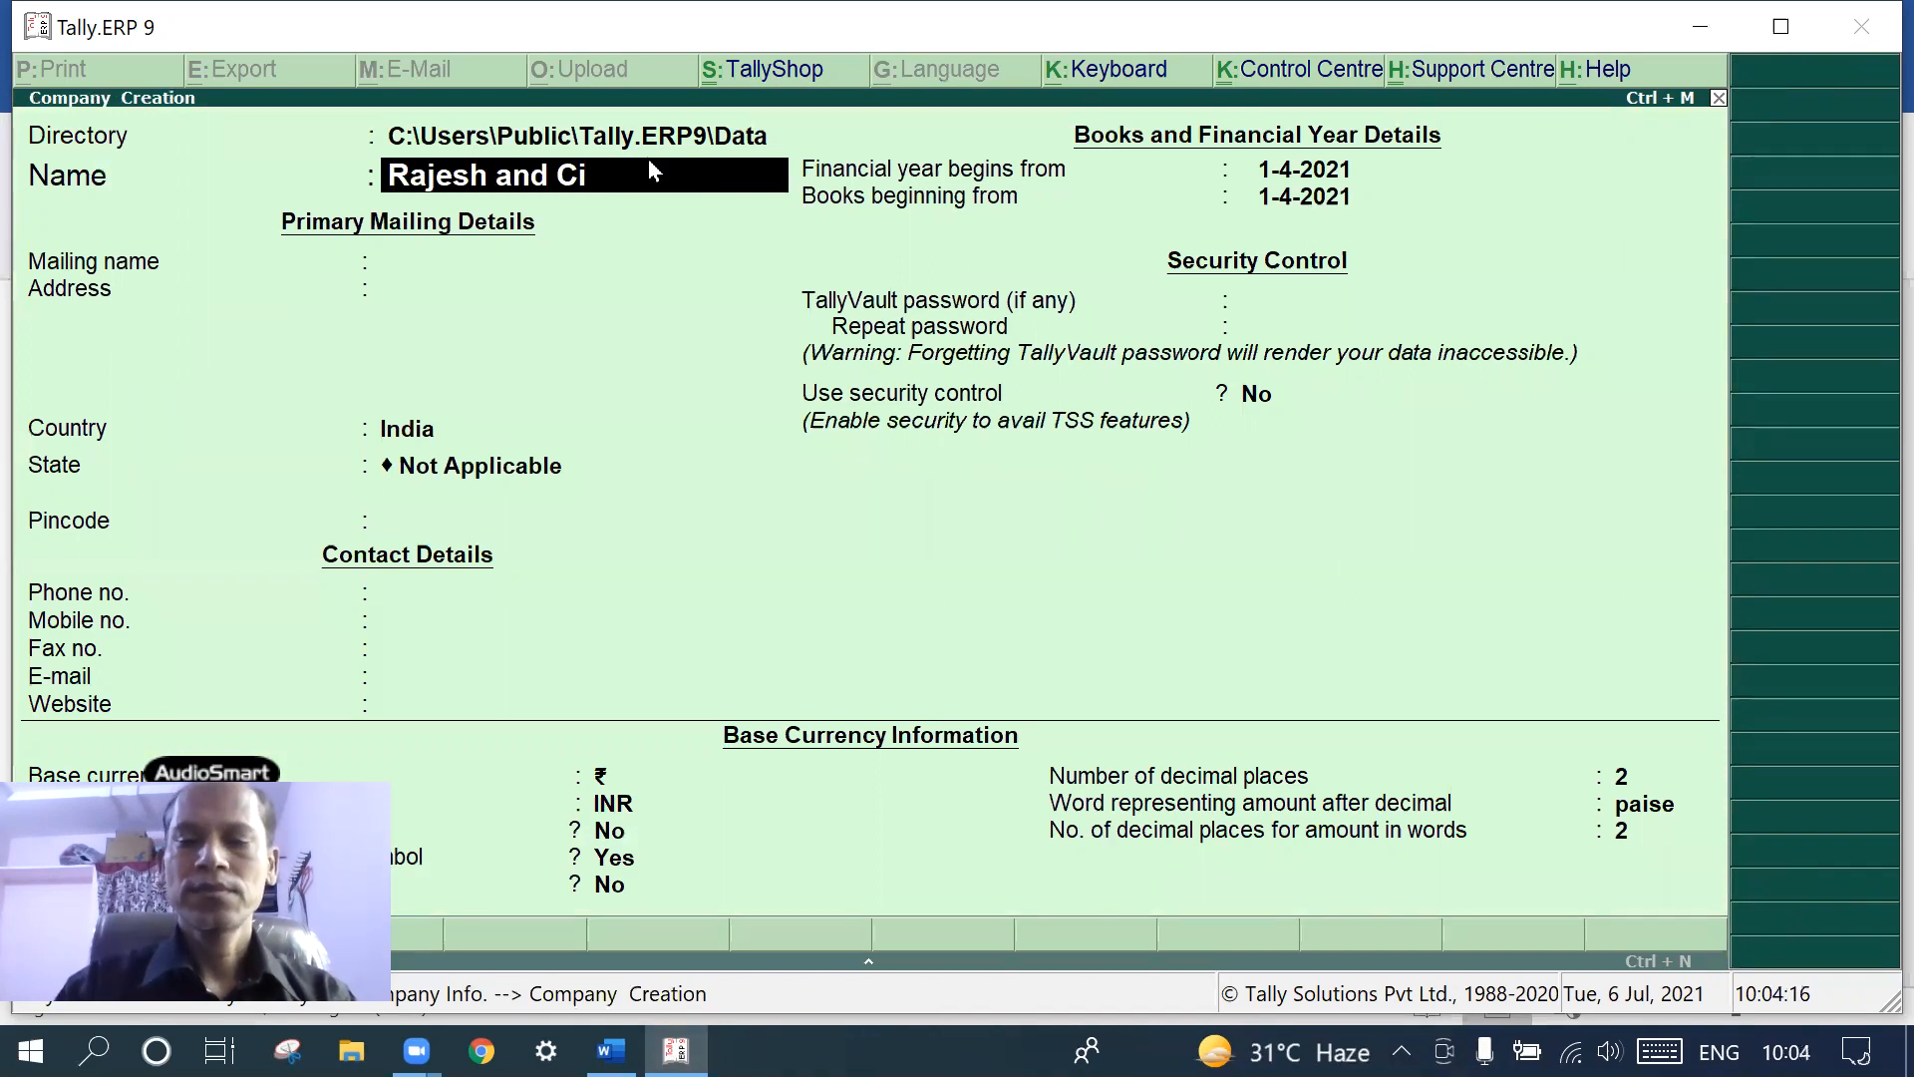
pyautogui.press('BackSpace')
pyautogui.write('o')
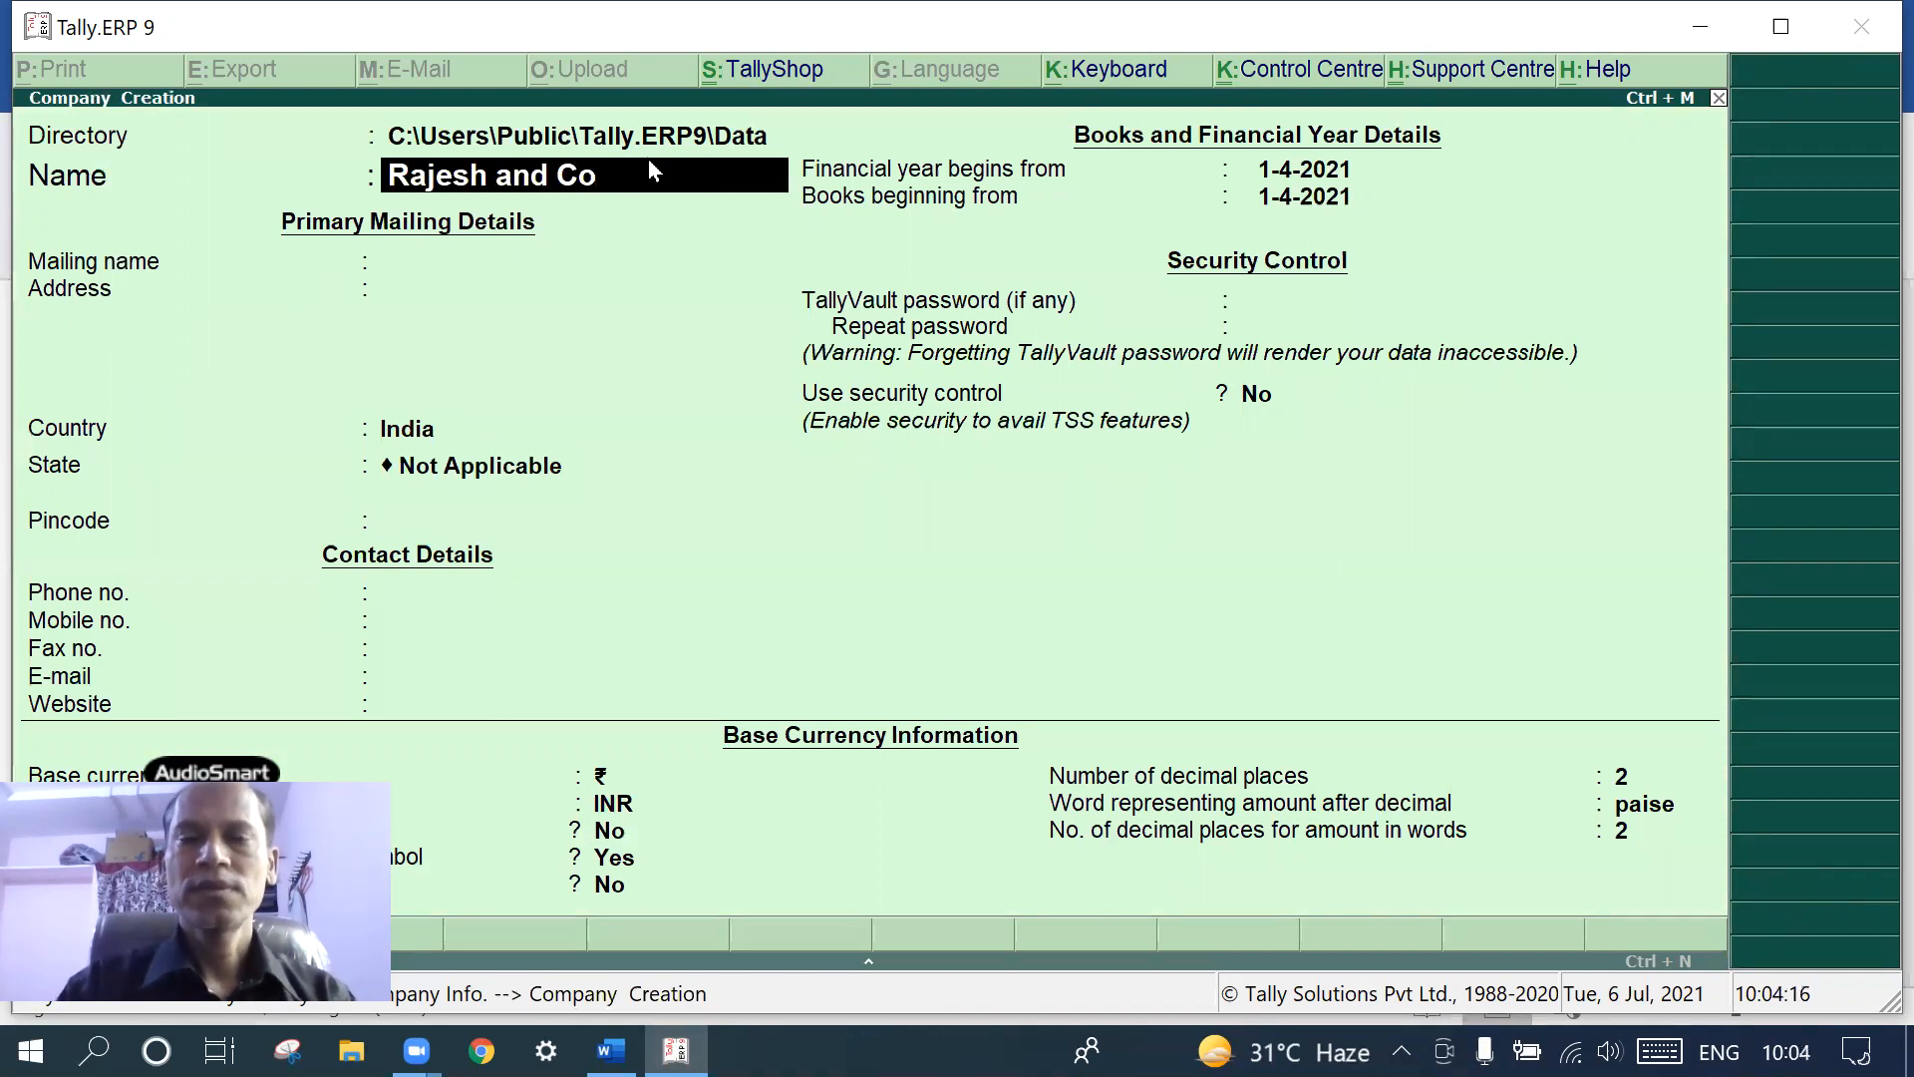
pyautogui.press('Return')
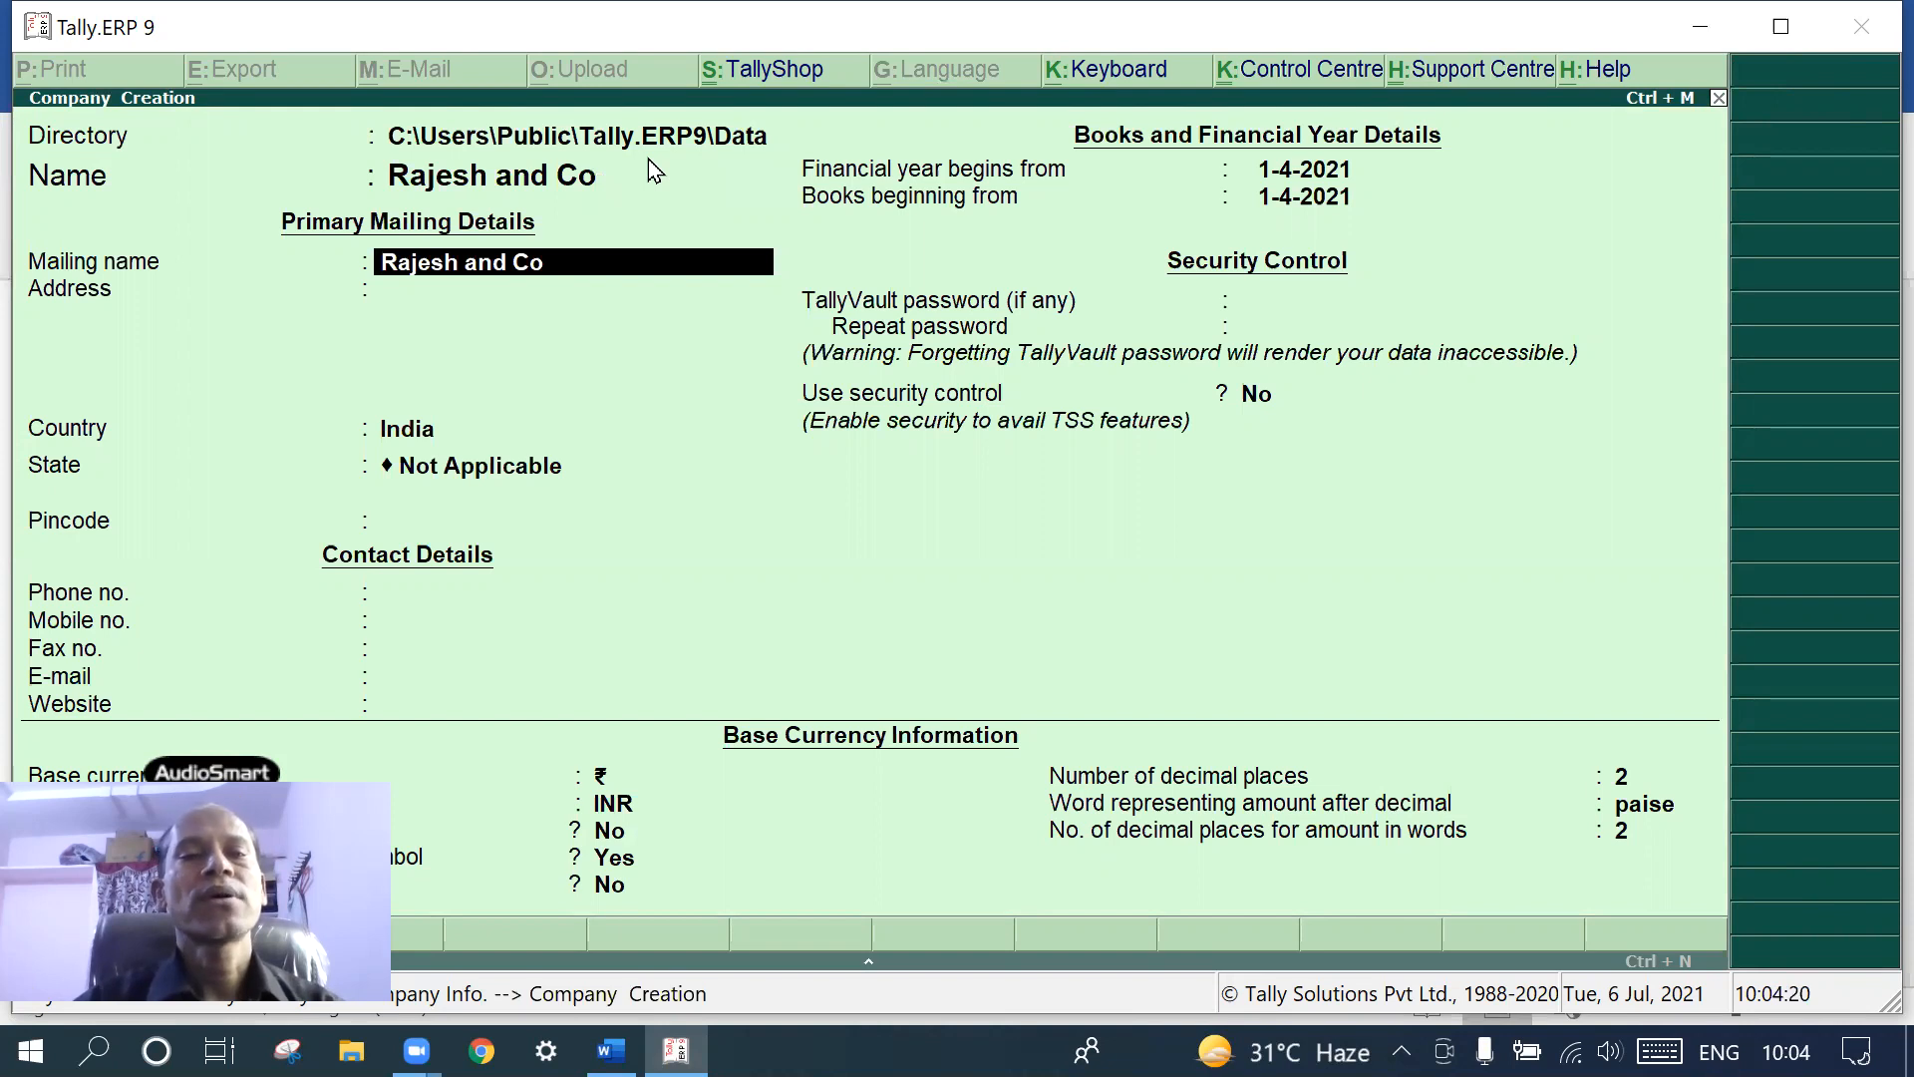
pyautogui.press('Return')
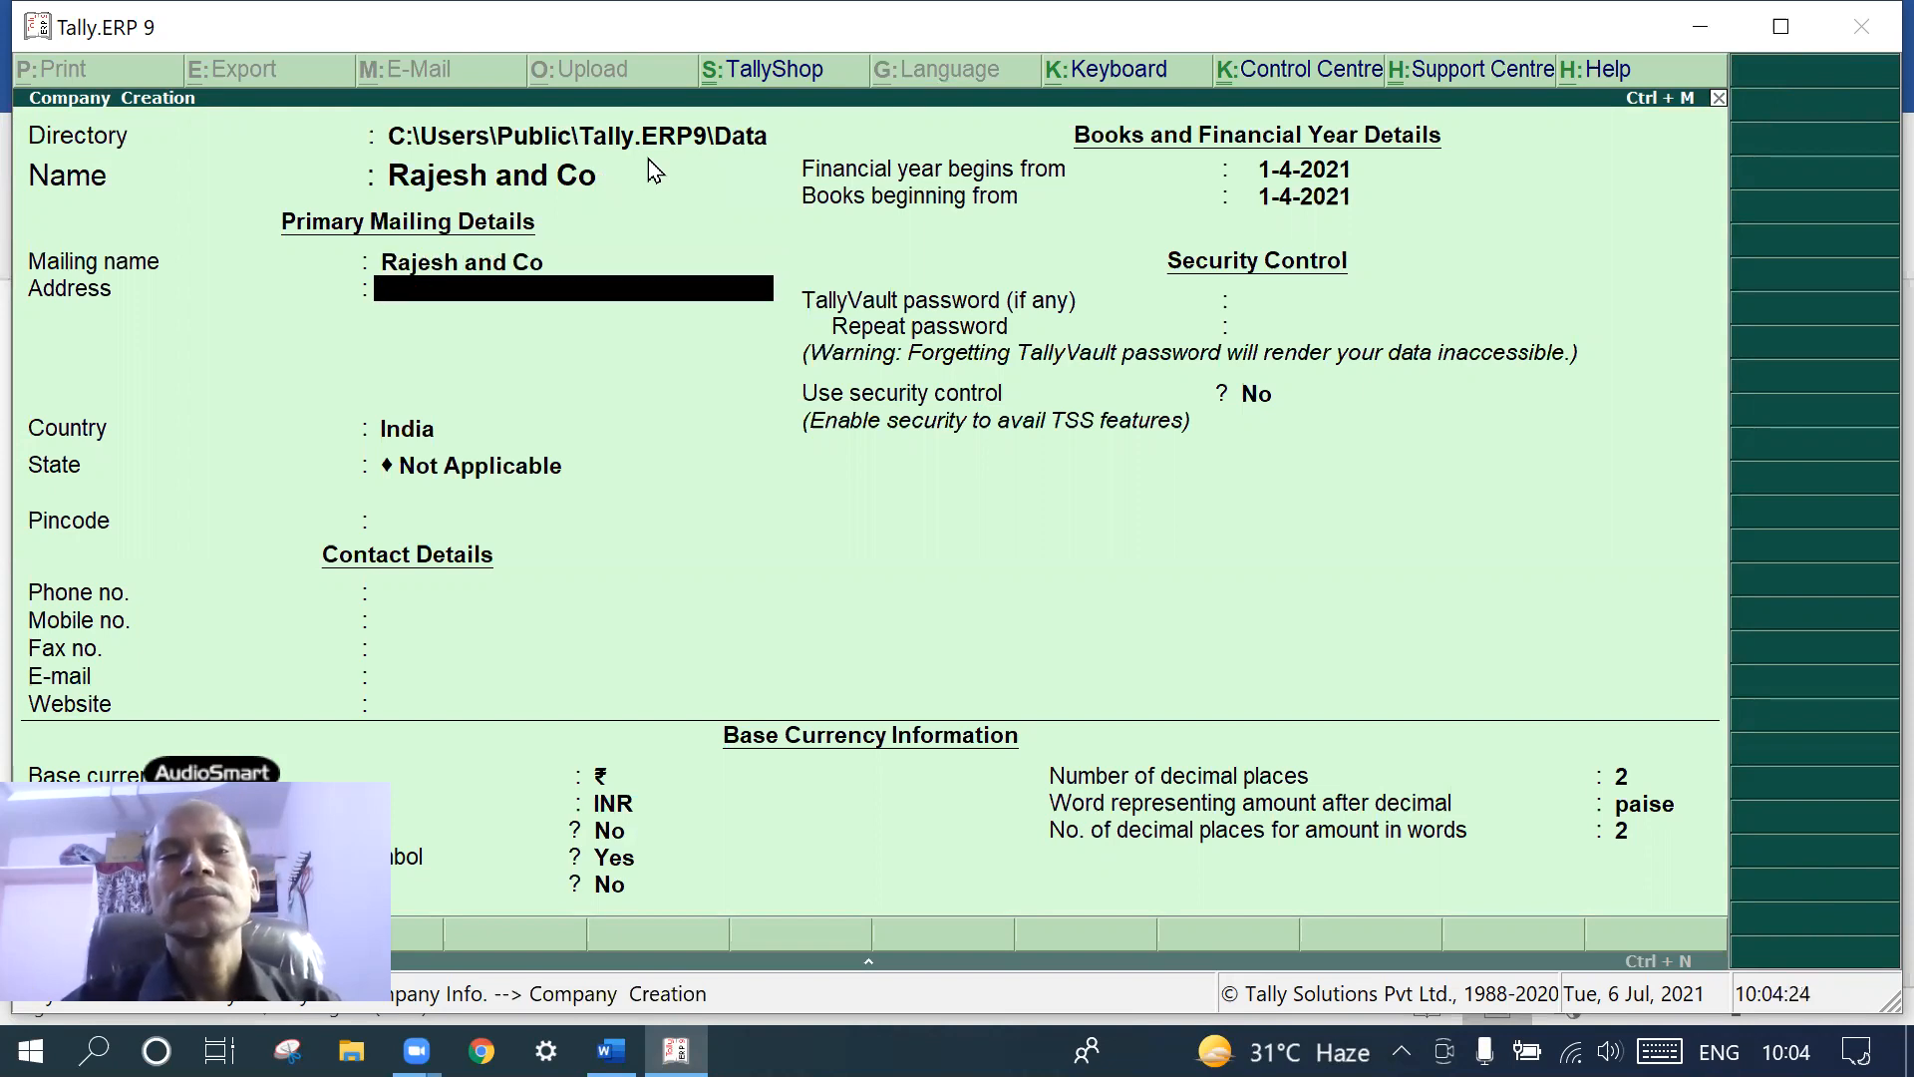
# - Set the address to Secunderabad, keep India as country, and begin picking Telangana as state
pyautogui.write('Secum')
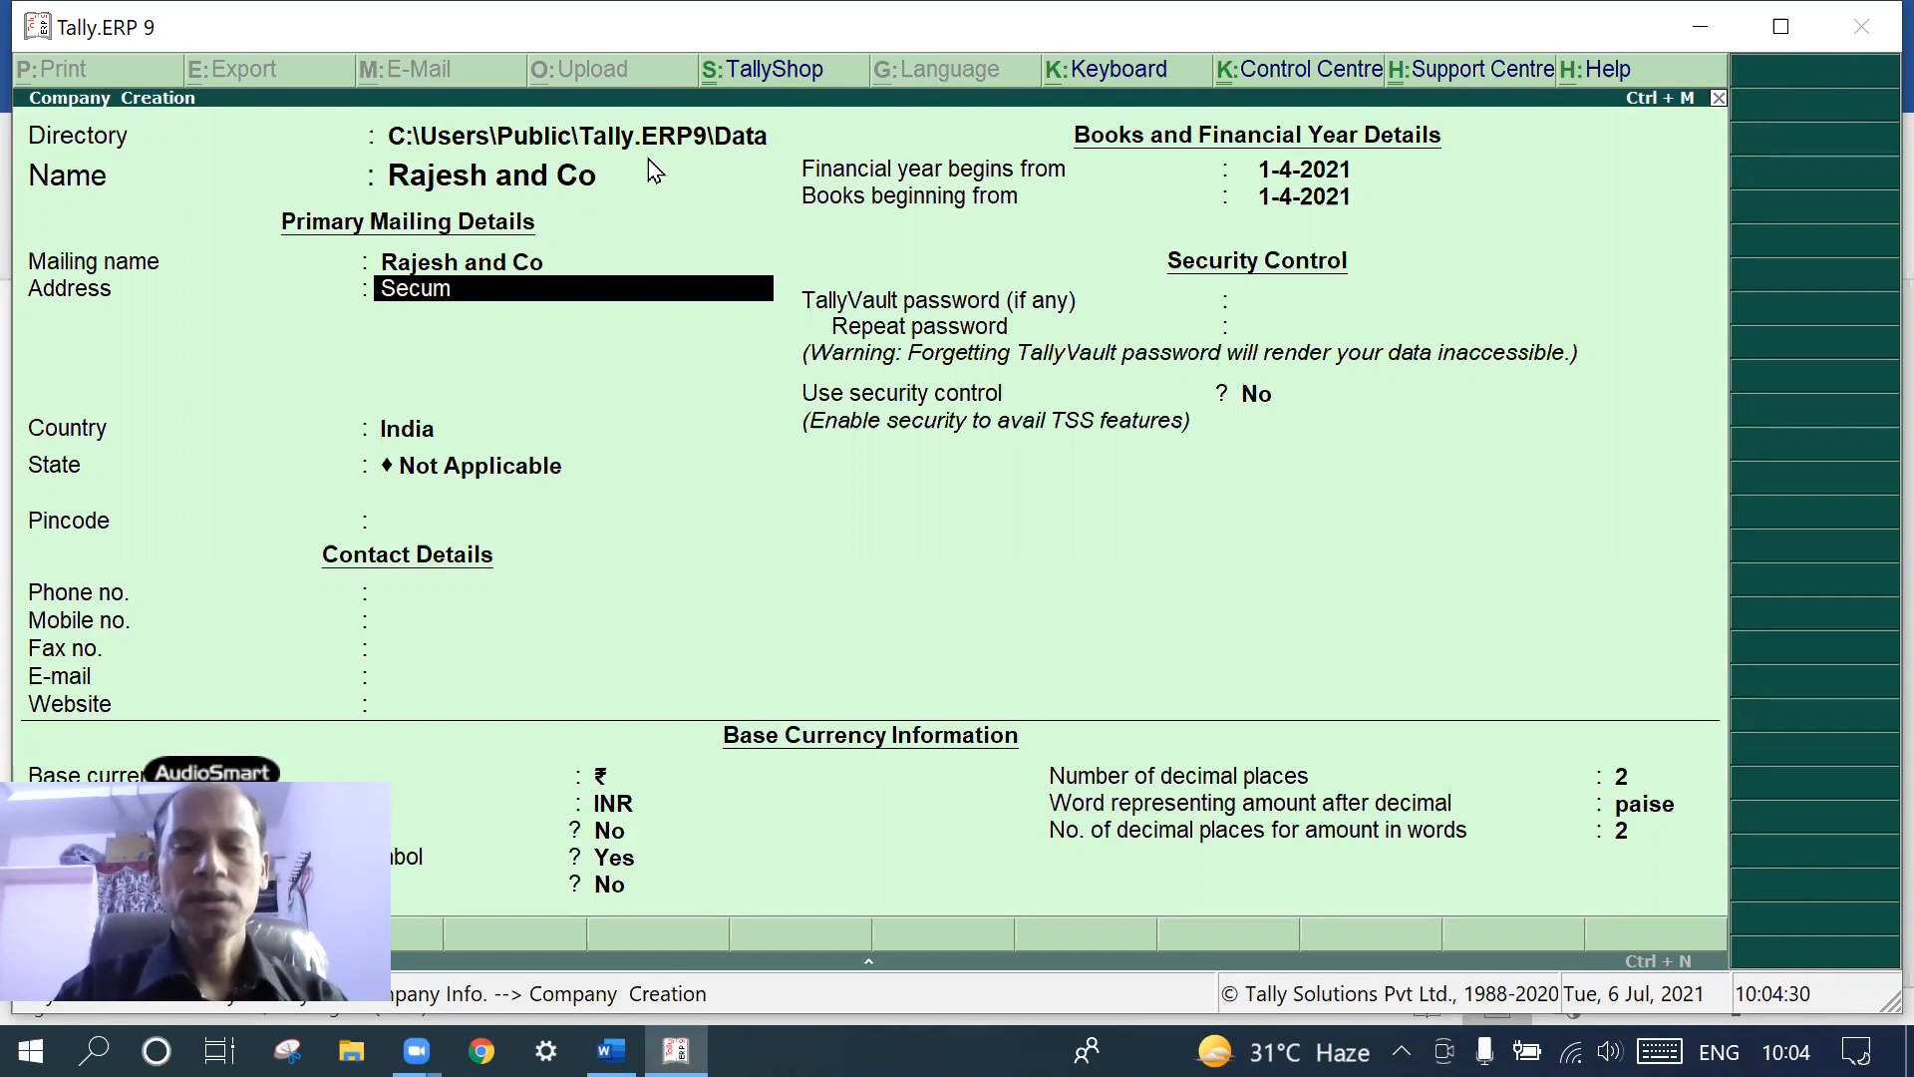
pyautogui.press('BackSpace')
pyautogui.write('nderabad')
pyautogui.press('Return')
pyautogui.press('Return')
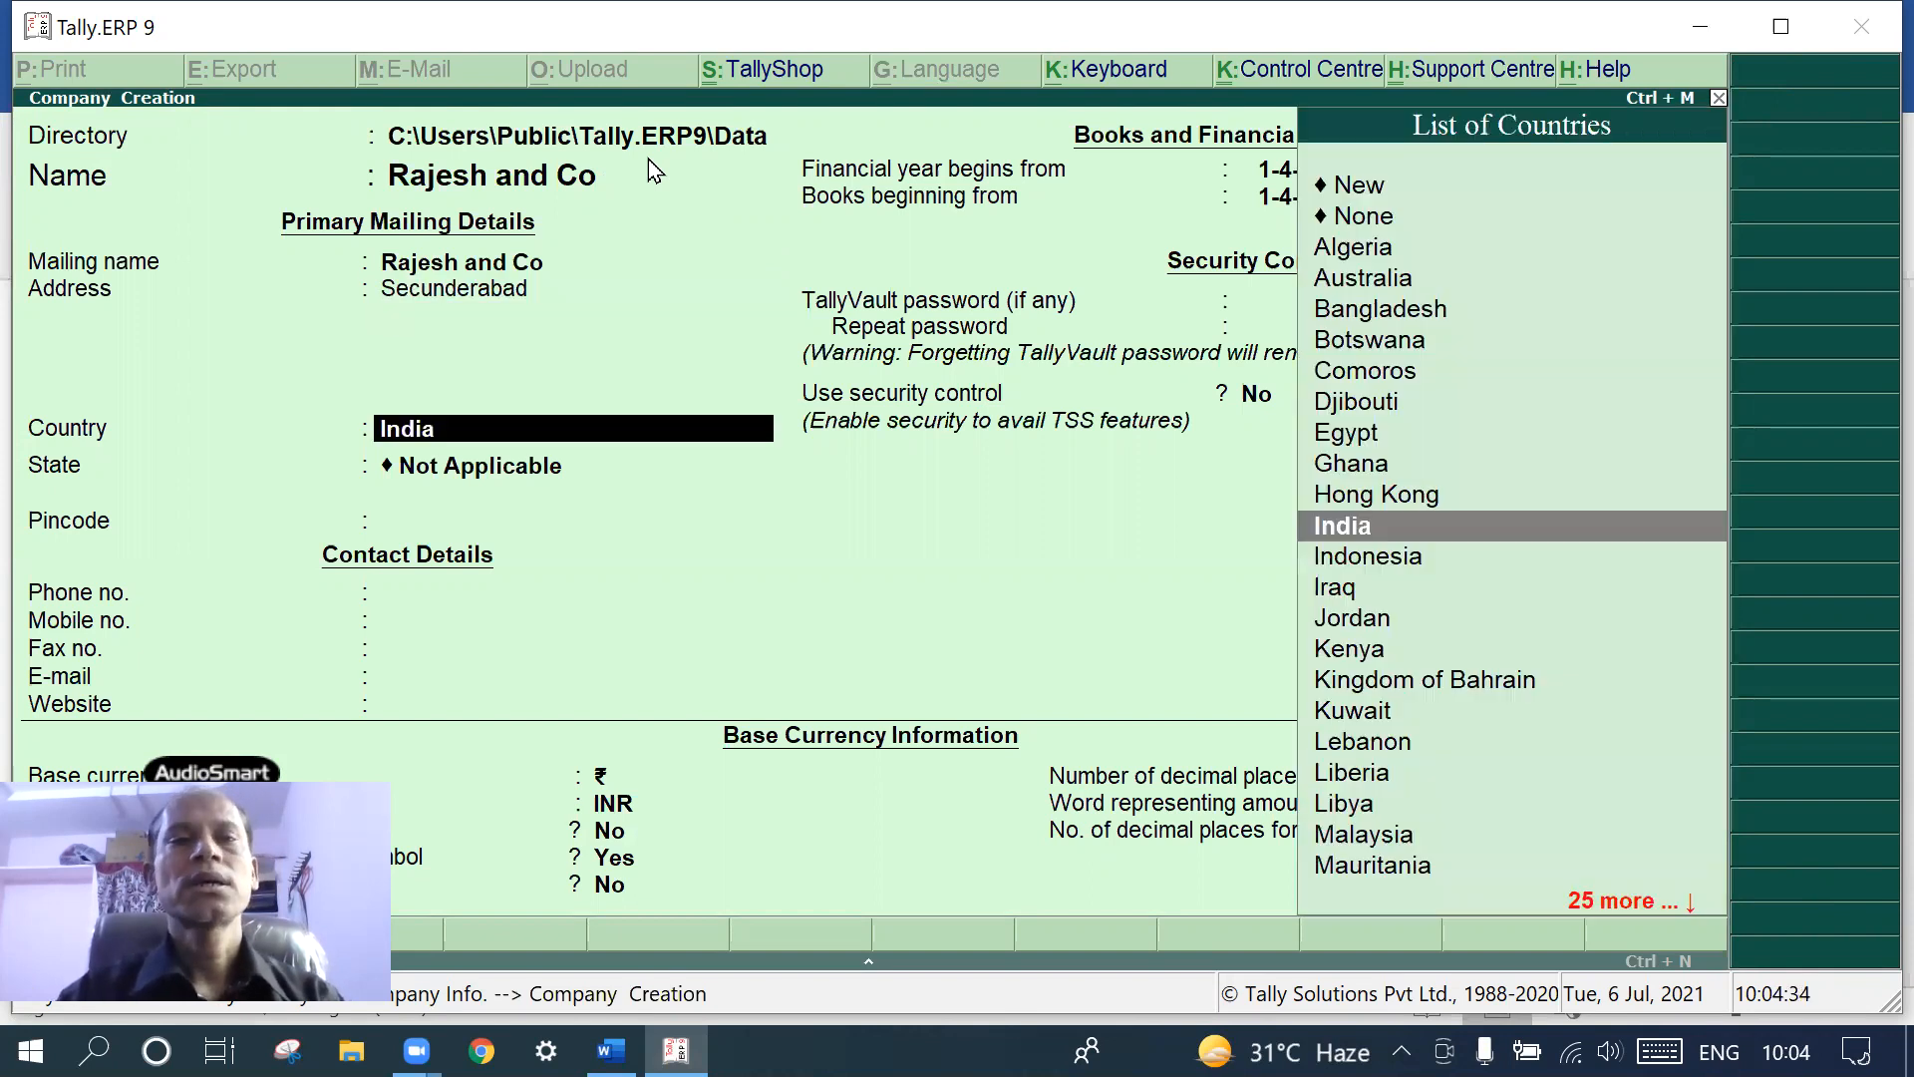
pyautogui.press('Return')
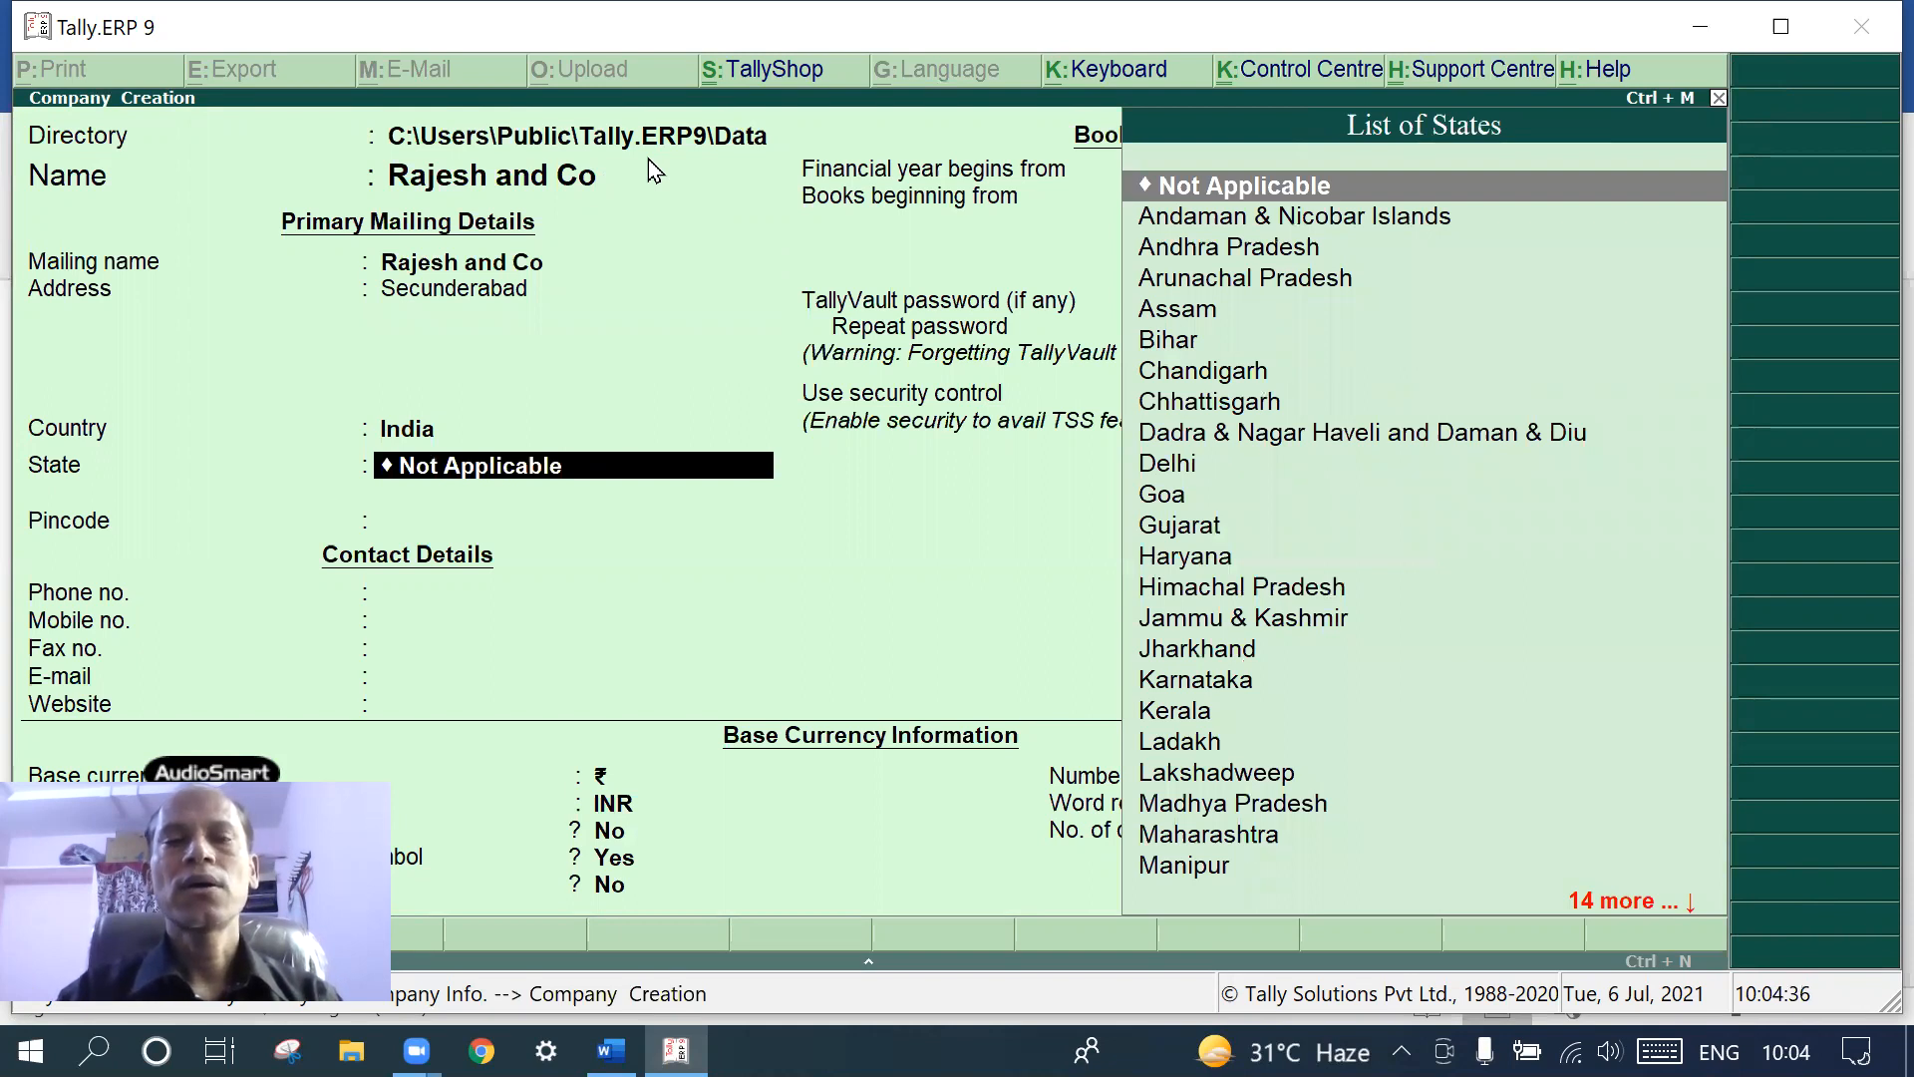
pyautogui.write('Tel')
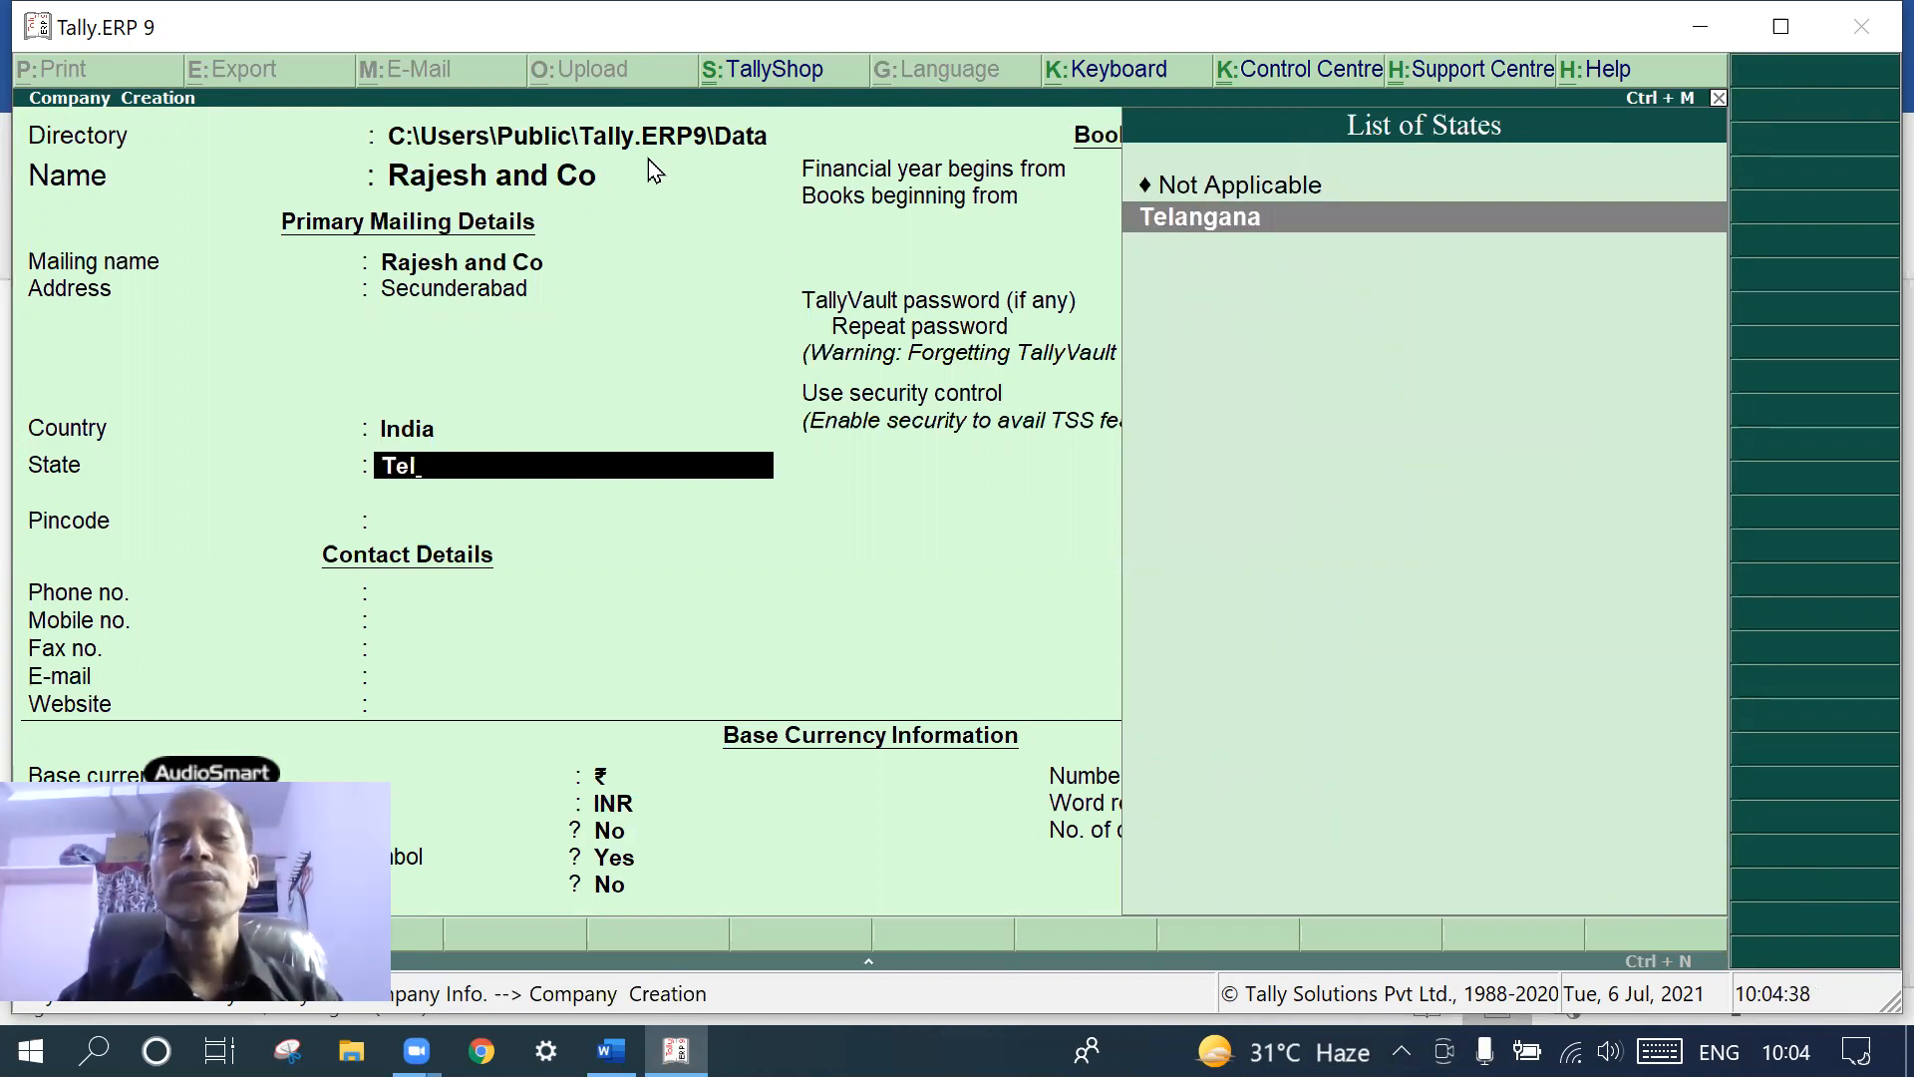
# - Confirm Telangana as state, leave pincode blank, and enter the phone, mobile and fax numbers
pyautogui.press('Return')
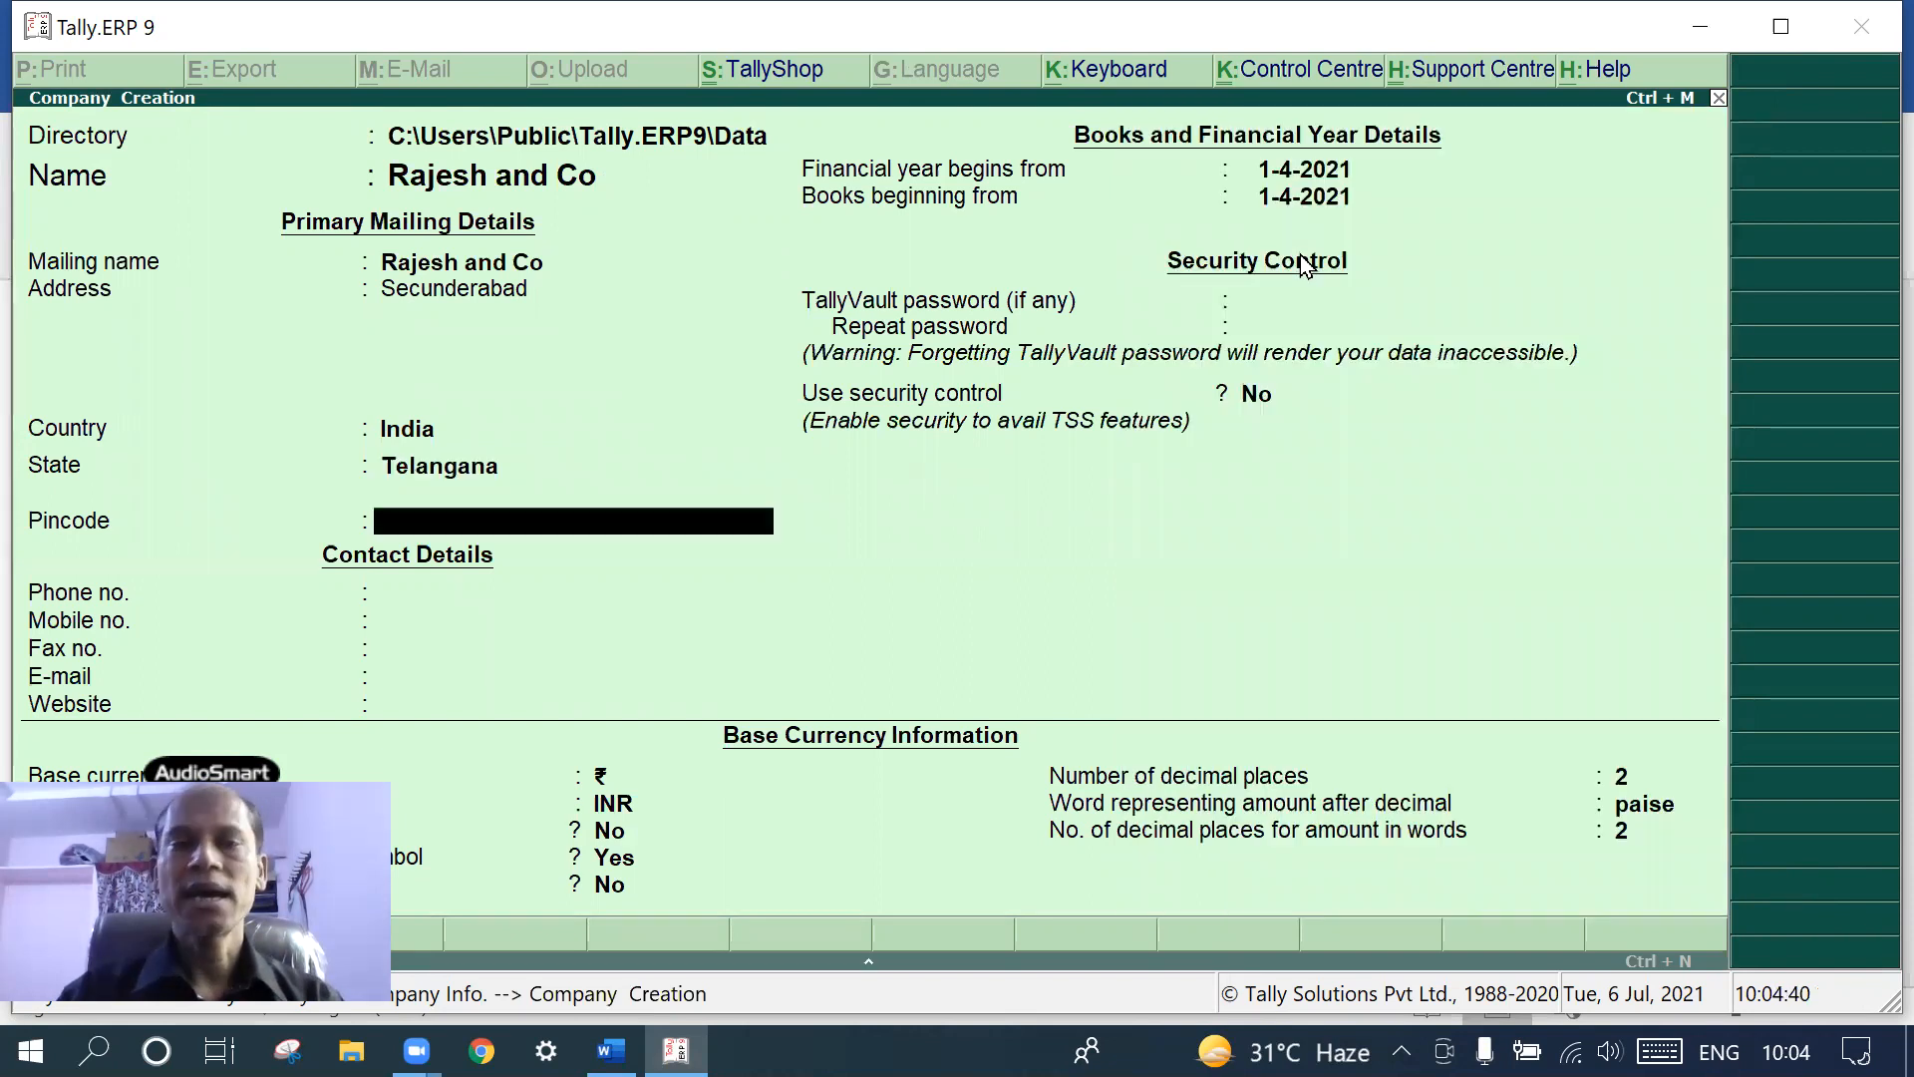
pyautogui.press('Return')
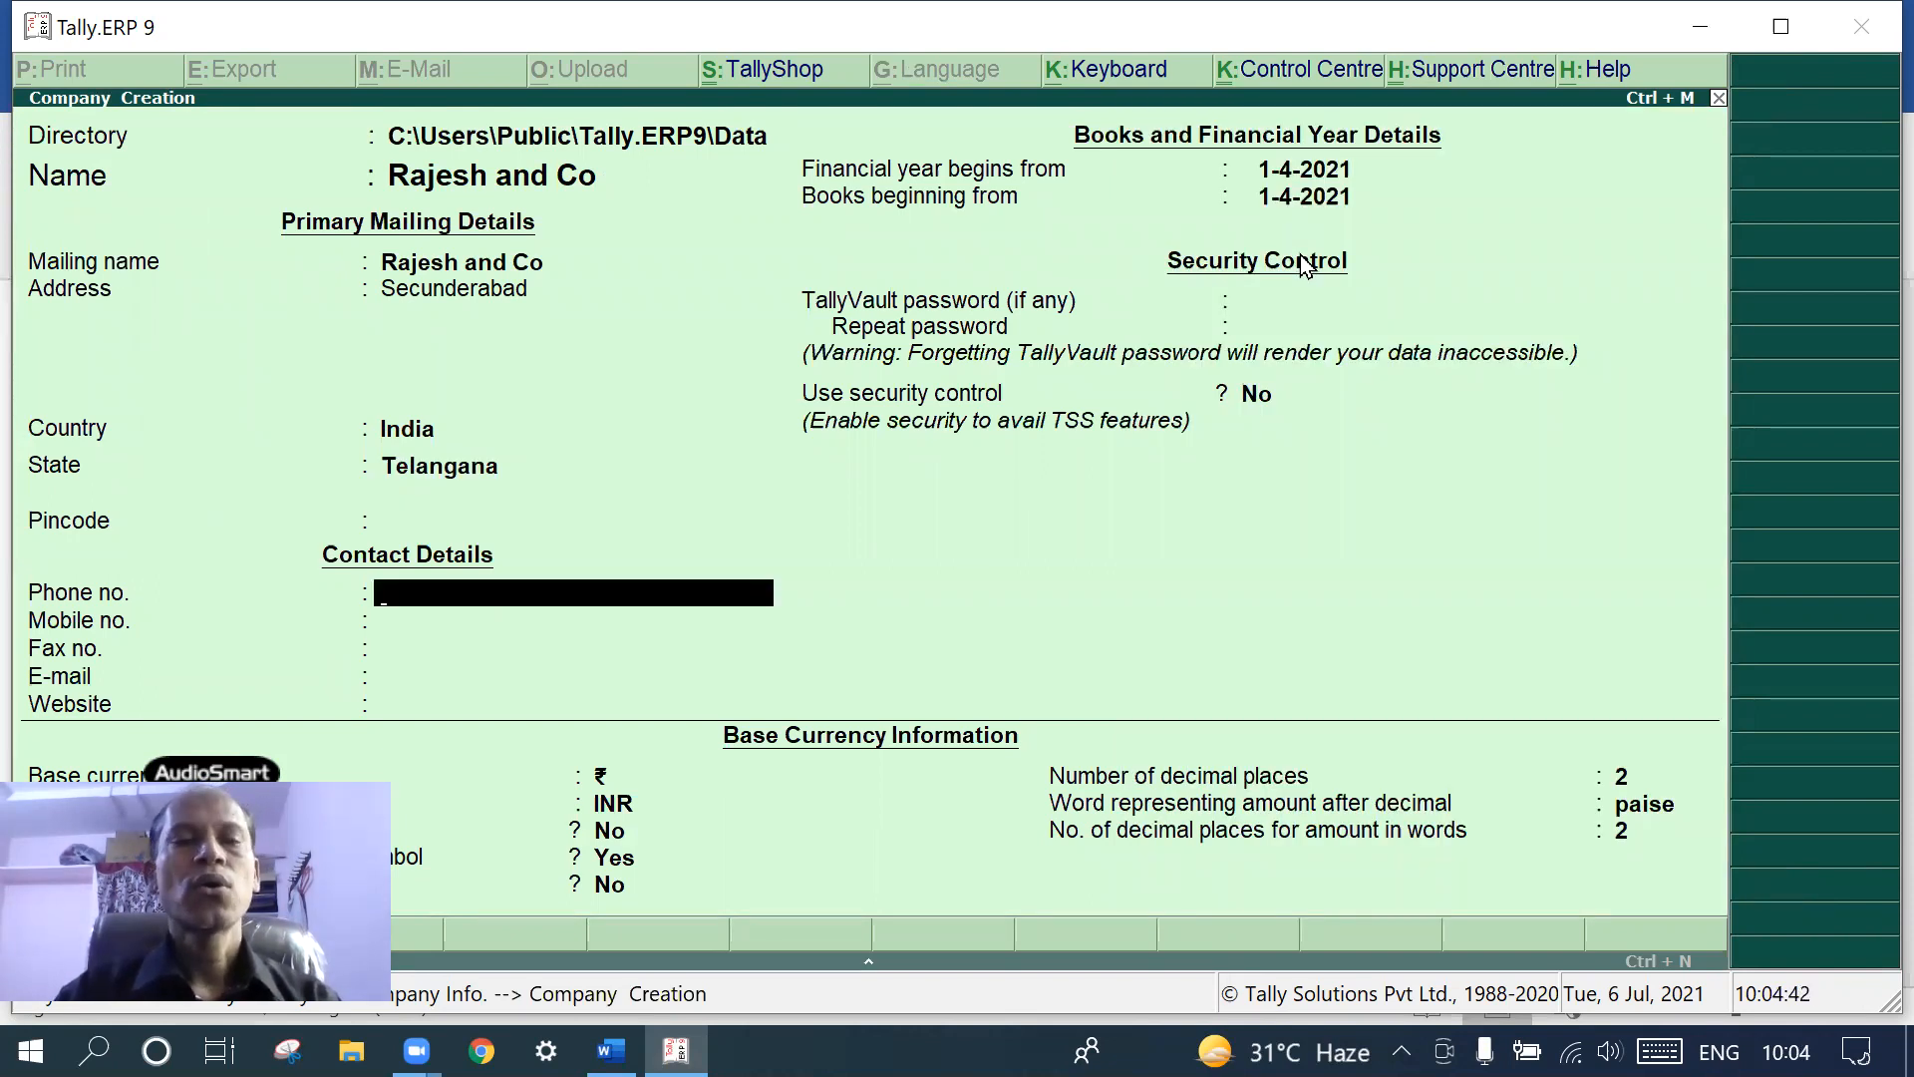
pyautogui.write('03850985')
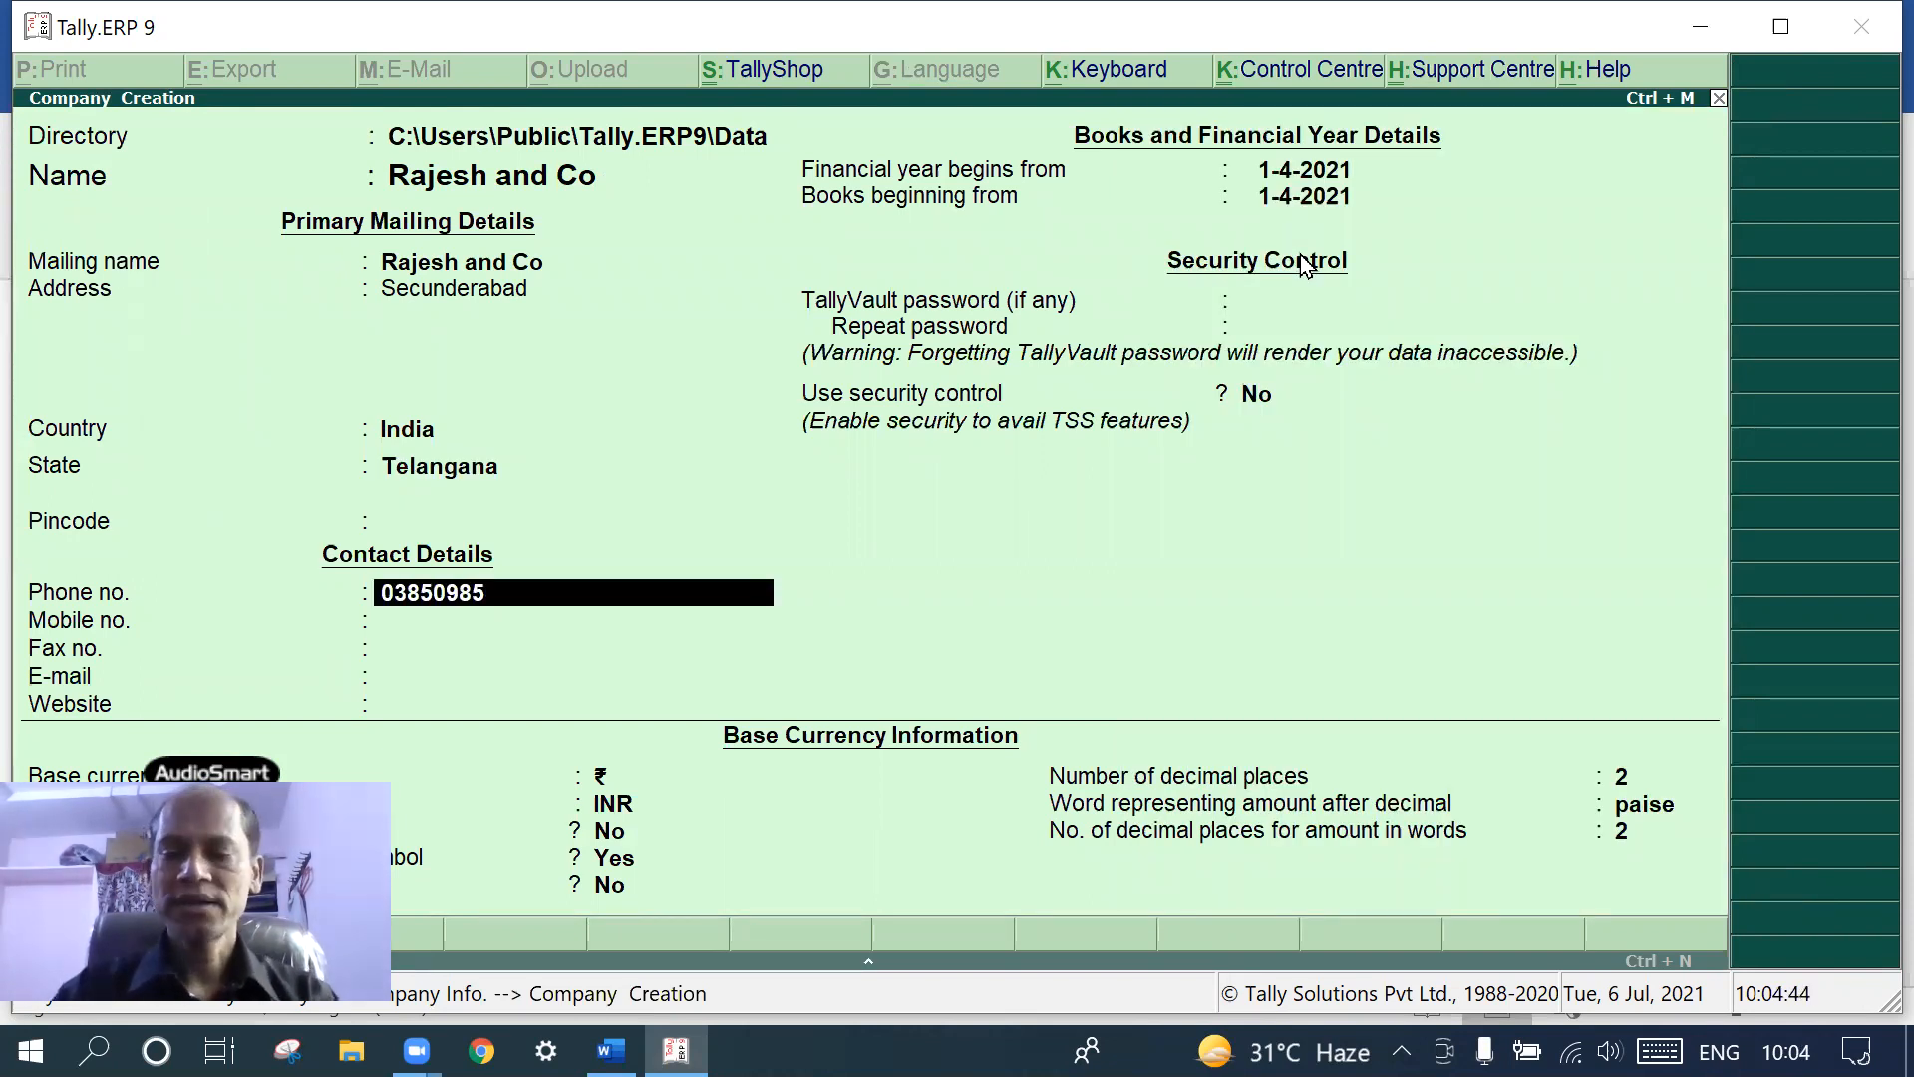
pyautogui.press('Return')
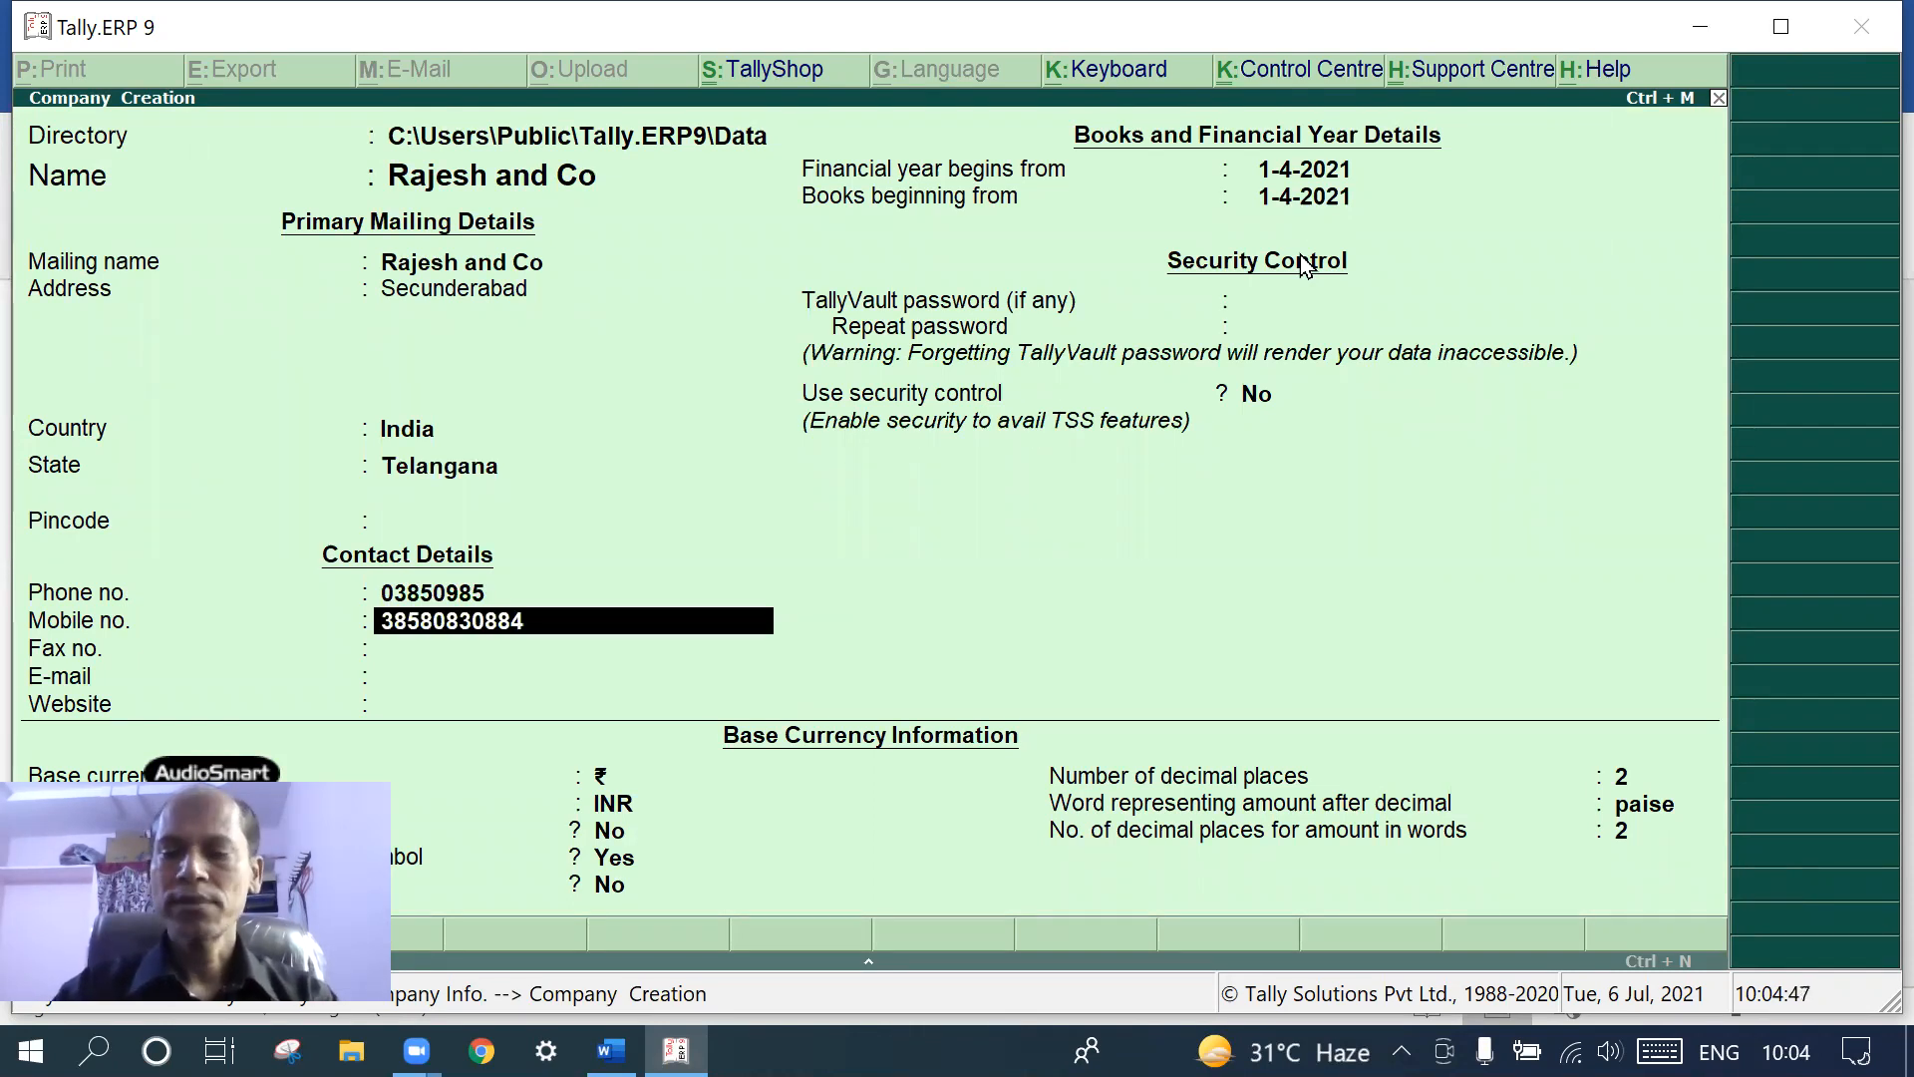
pyautogui.press('Return')
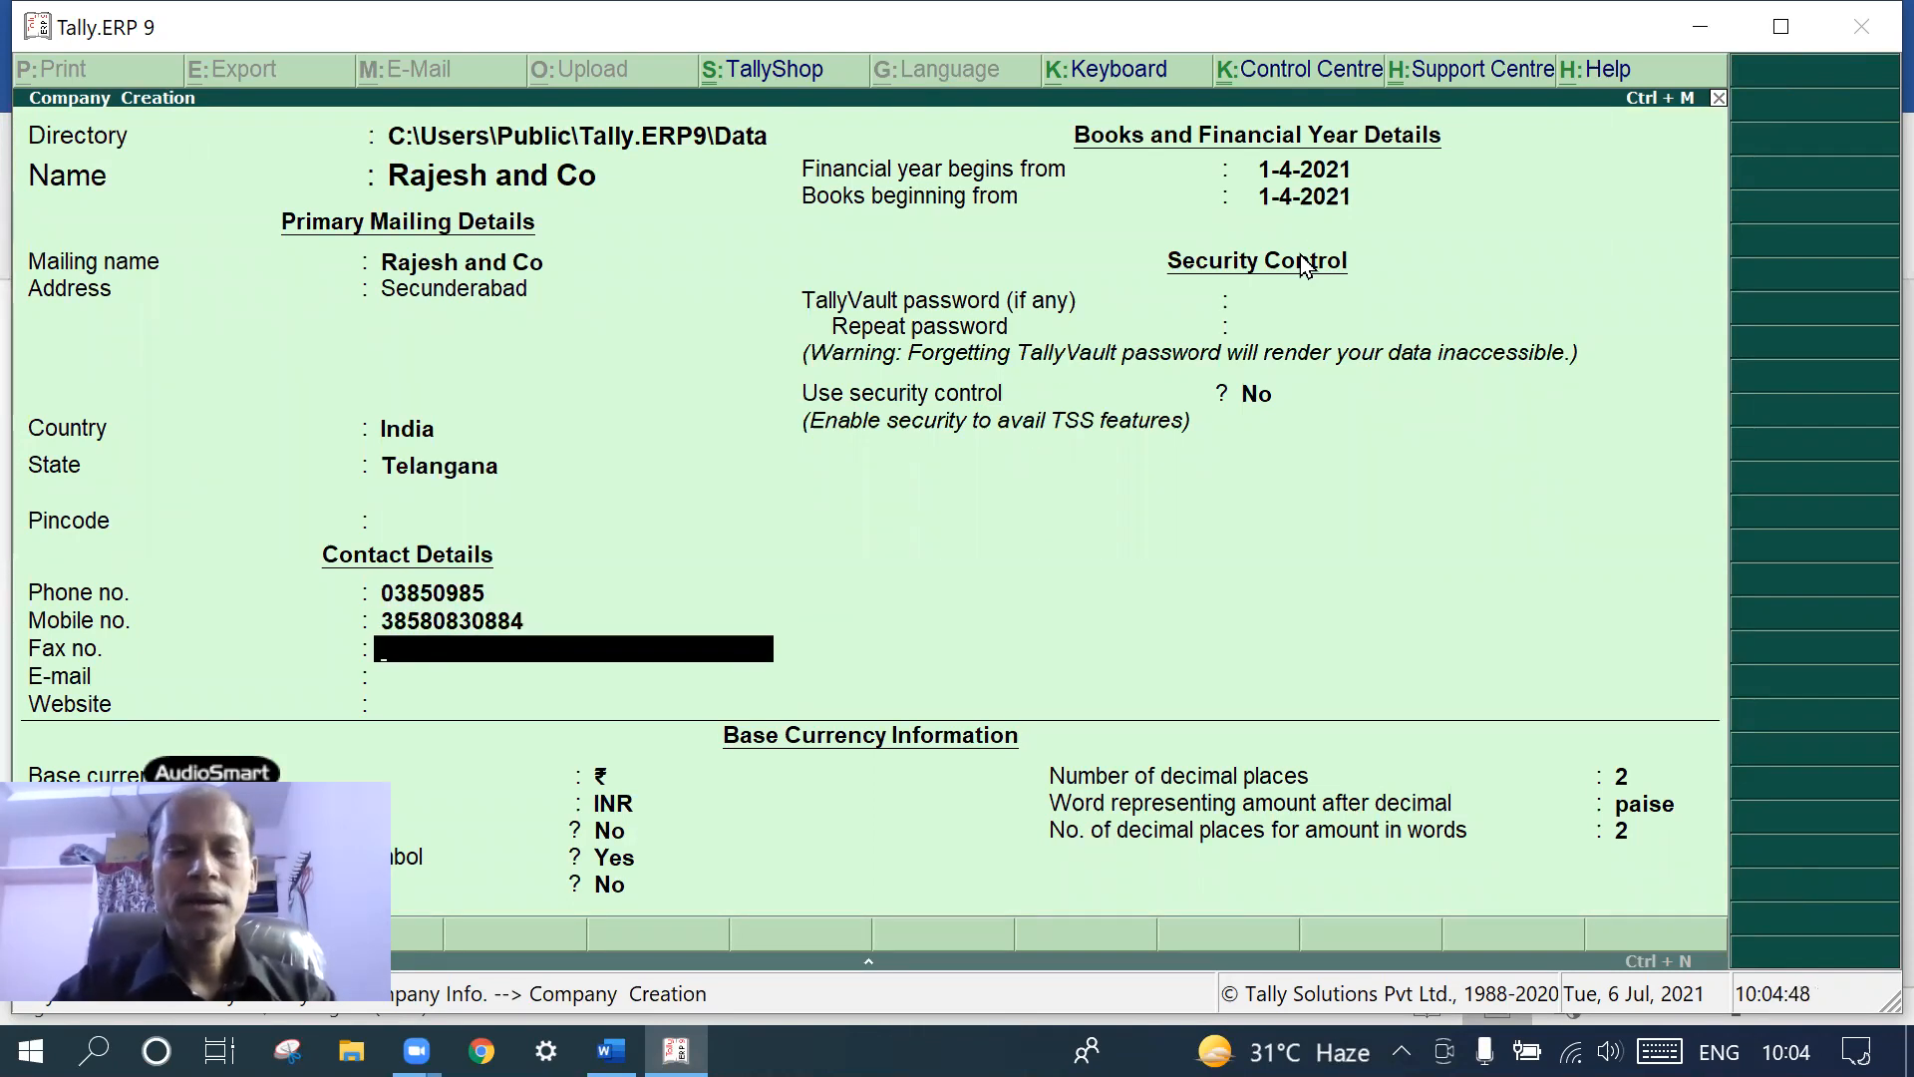
pyautogui.write('3830938')
pyautogui.press('Return')
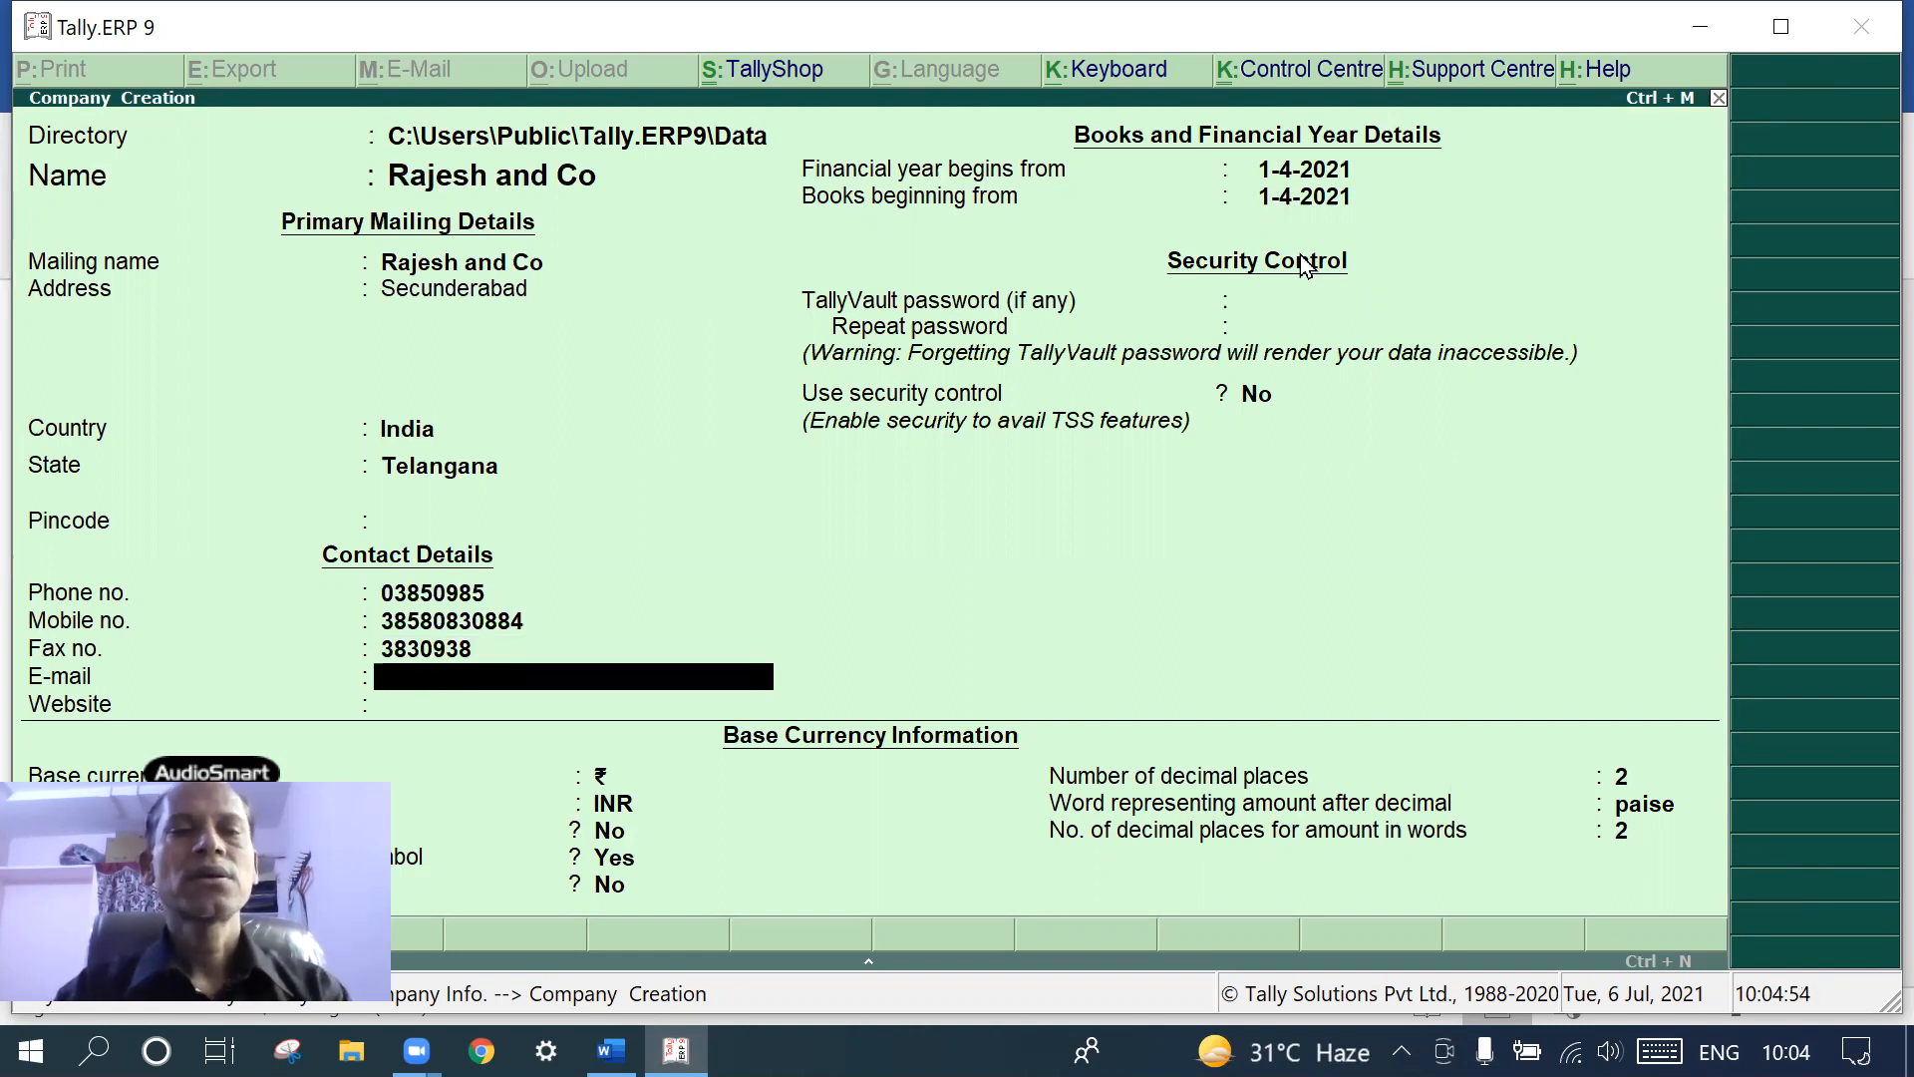
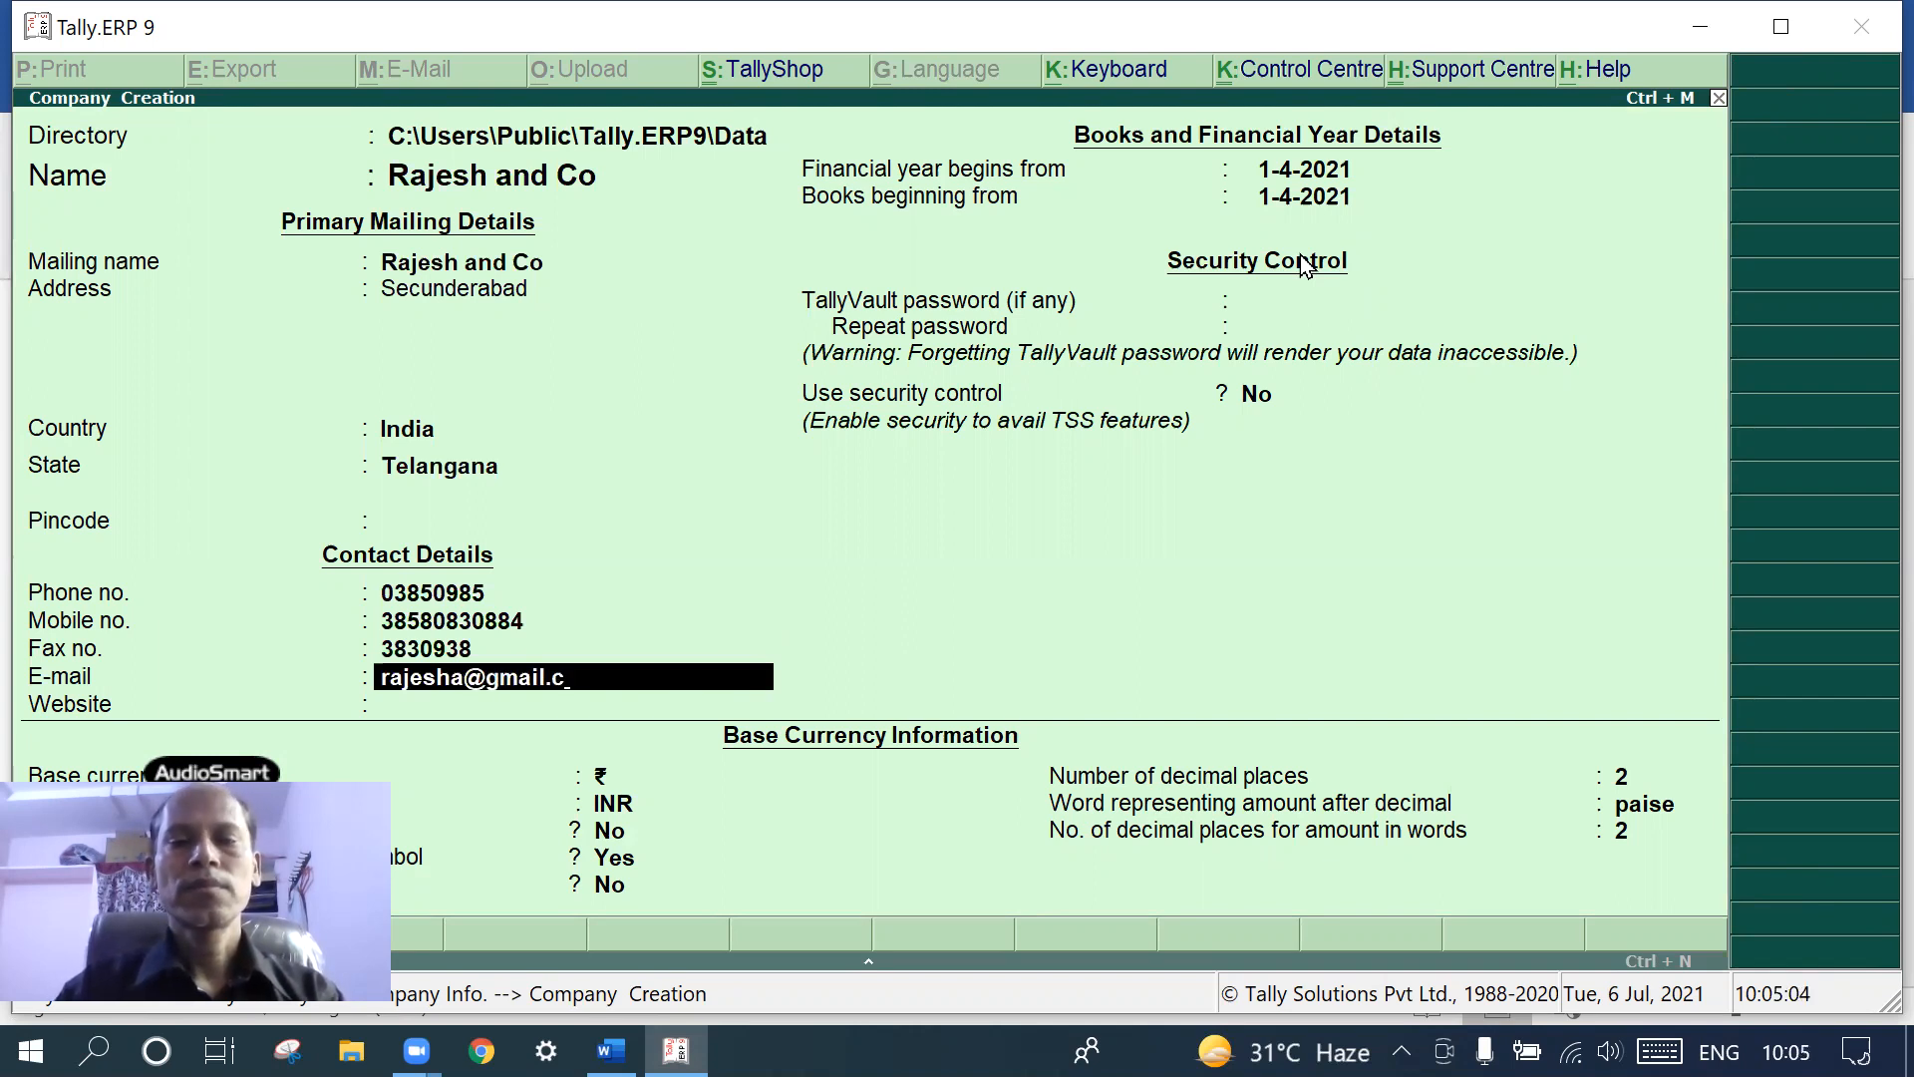
# - Fill in the company's e-mail address and website
pyautogui.press('Return')
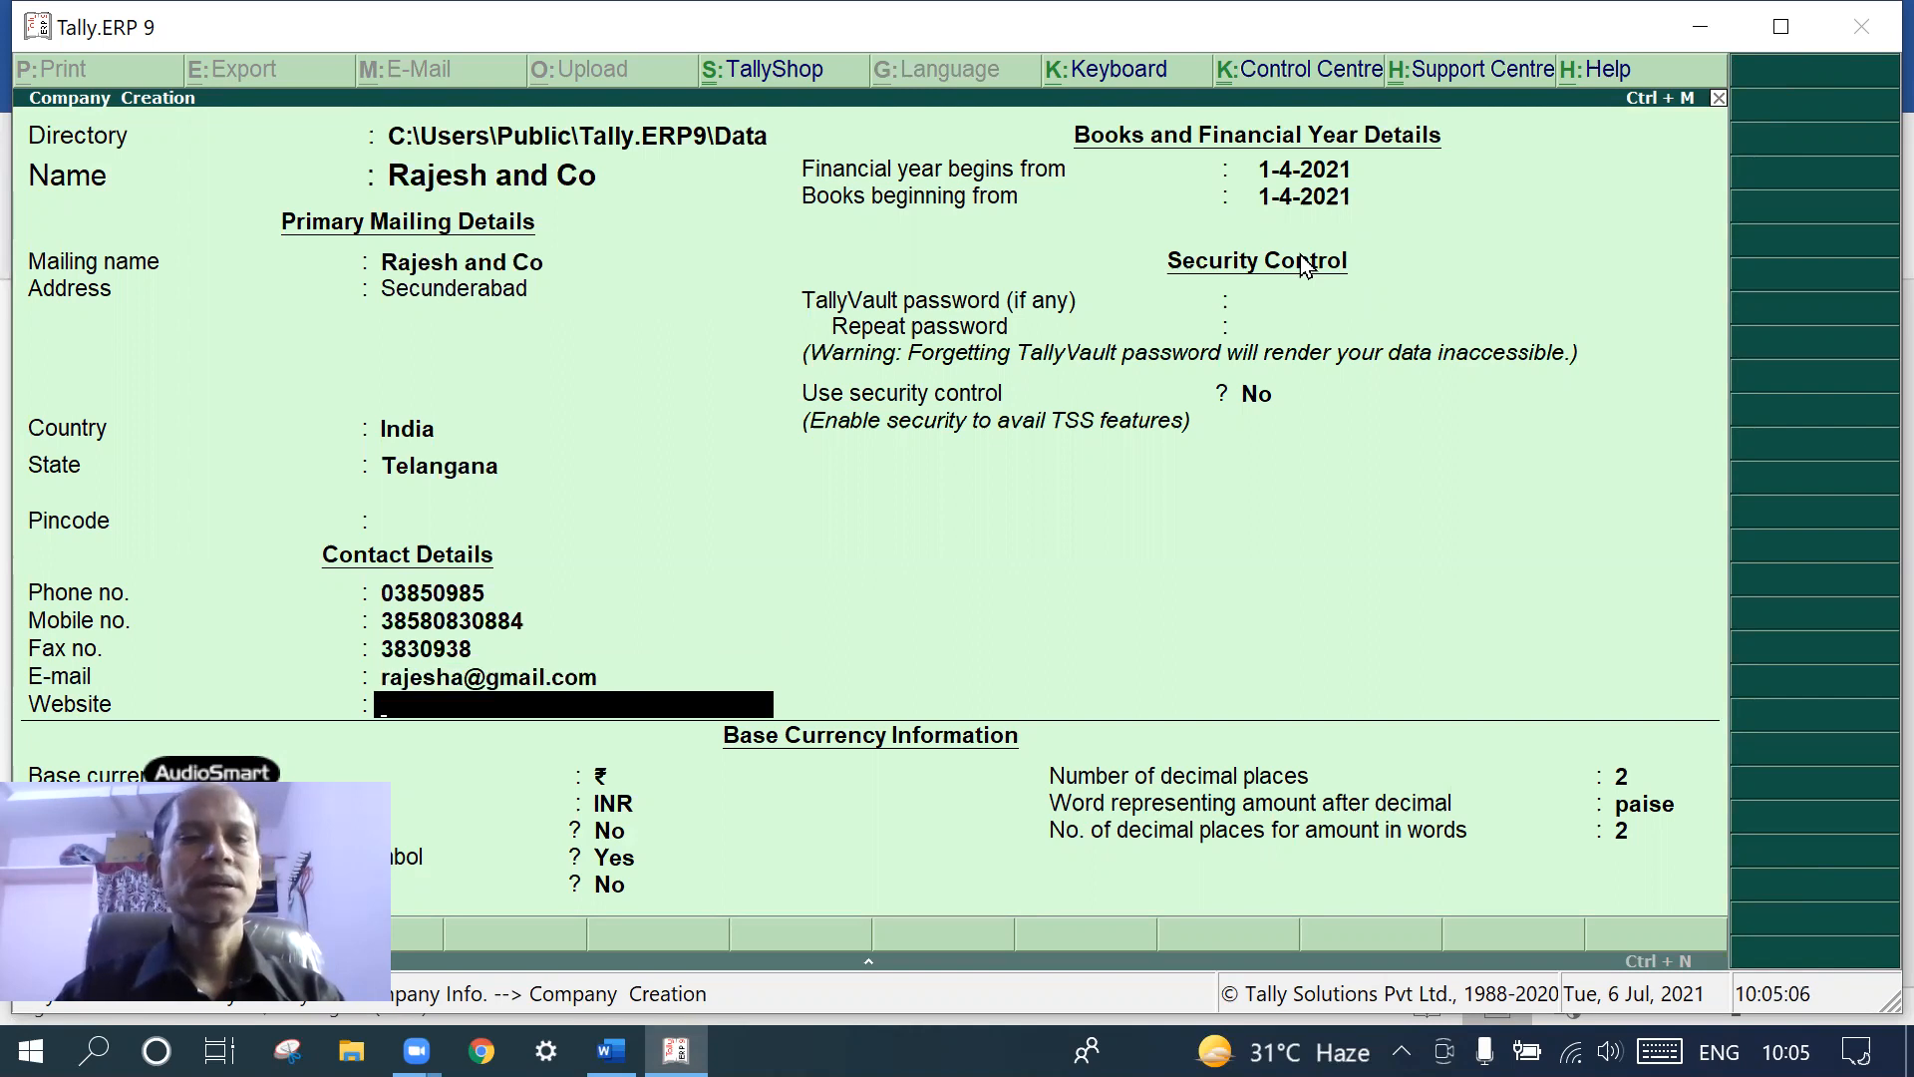
pyautogui.write('wo')
pyautogui.write('www')
pyautogui.write('.')
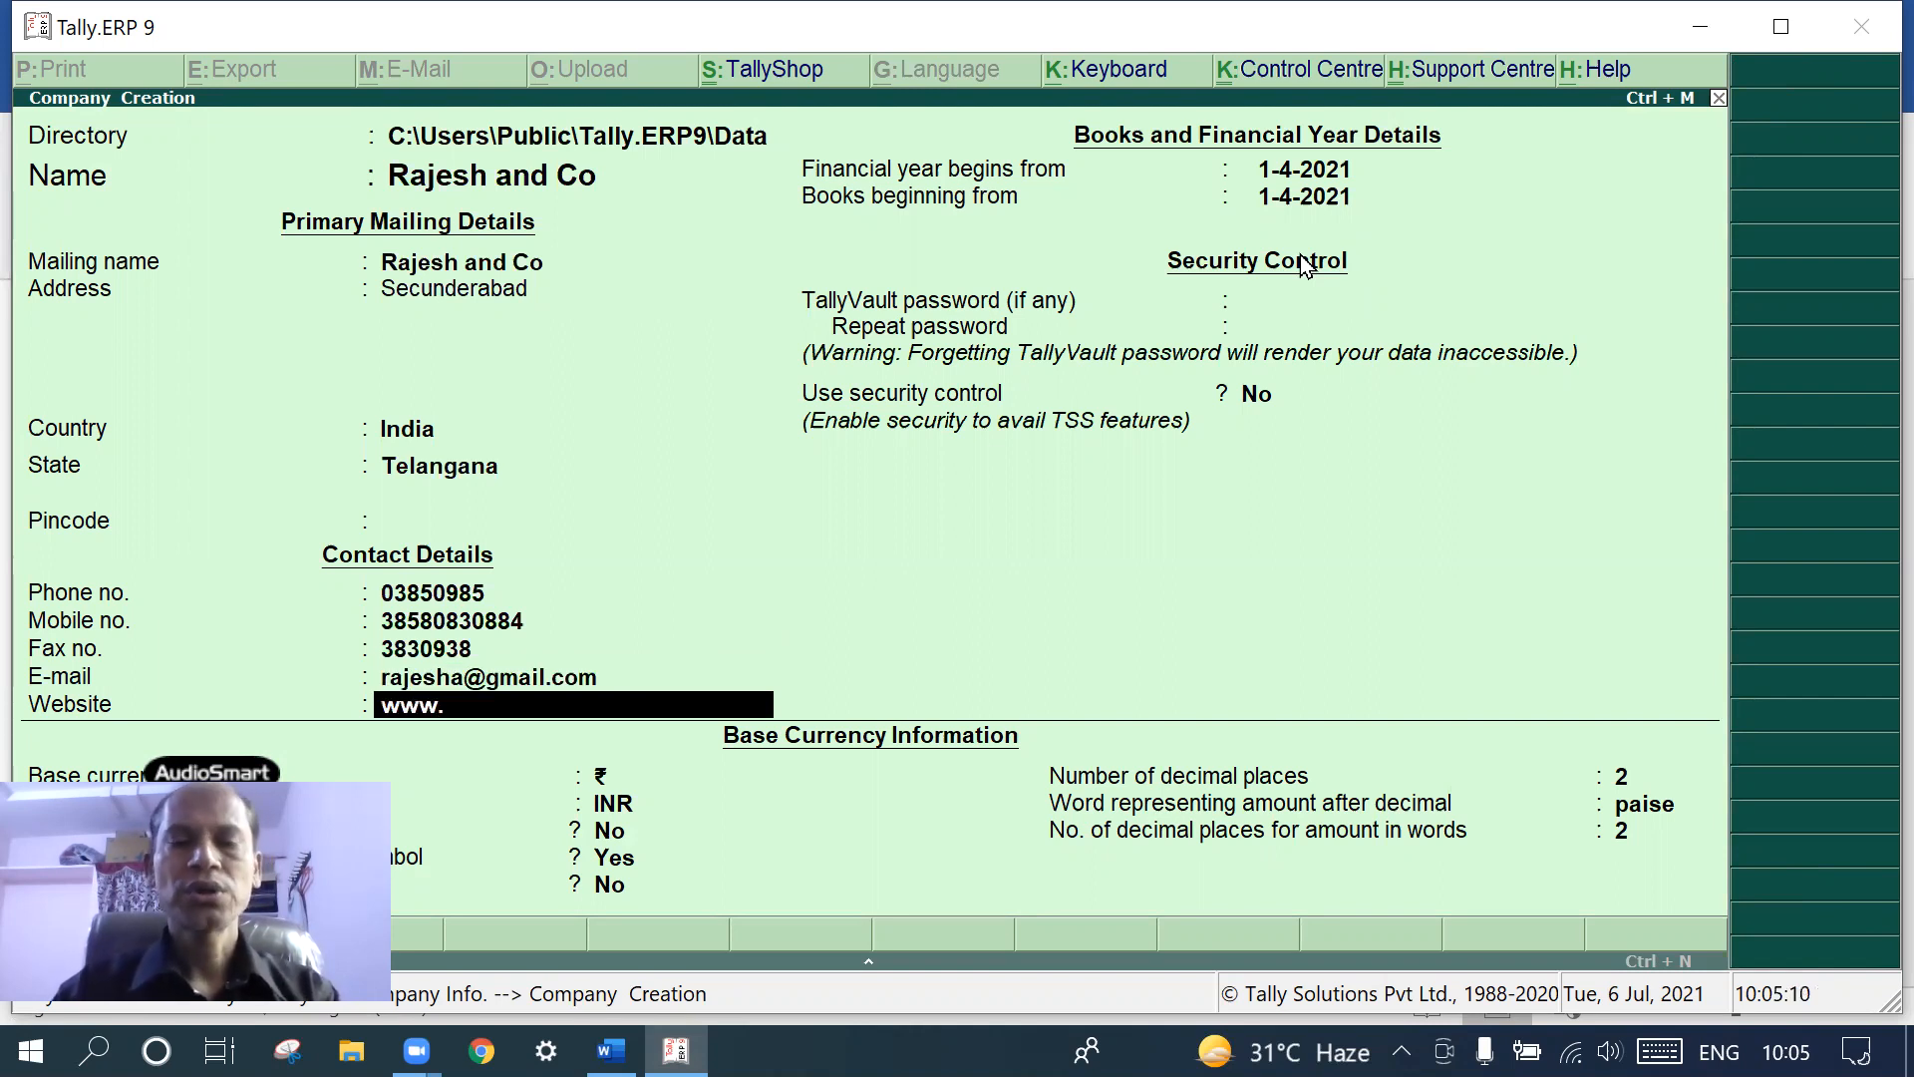
pyautogui.write('re')
pyautogui.press('BackSpace')
pyautogui.write('ajesh')
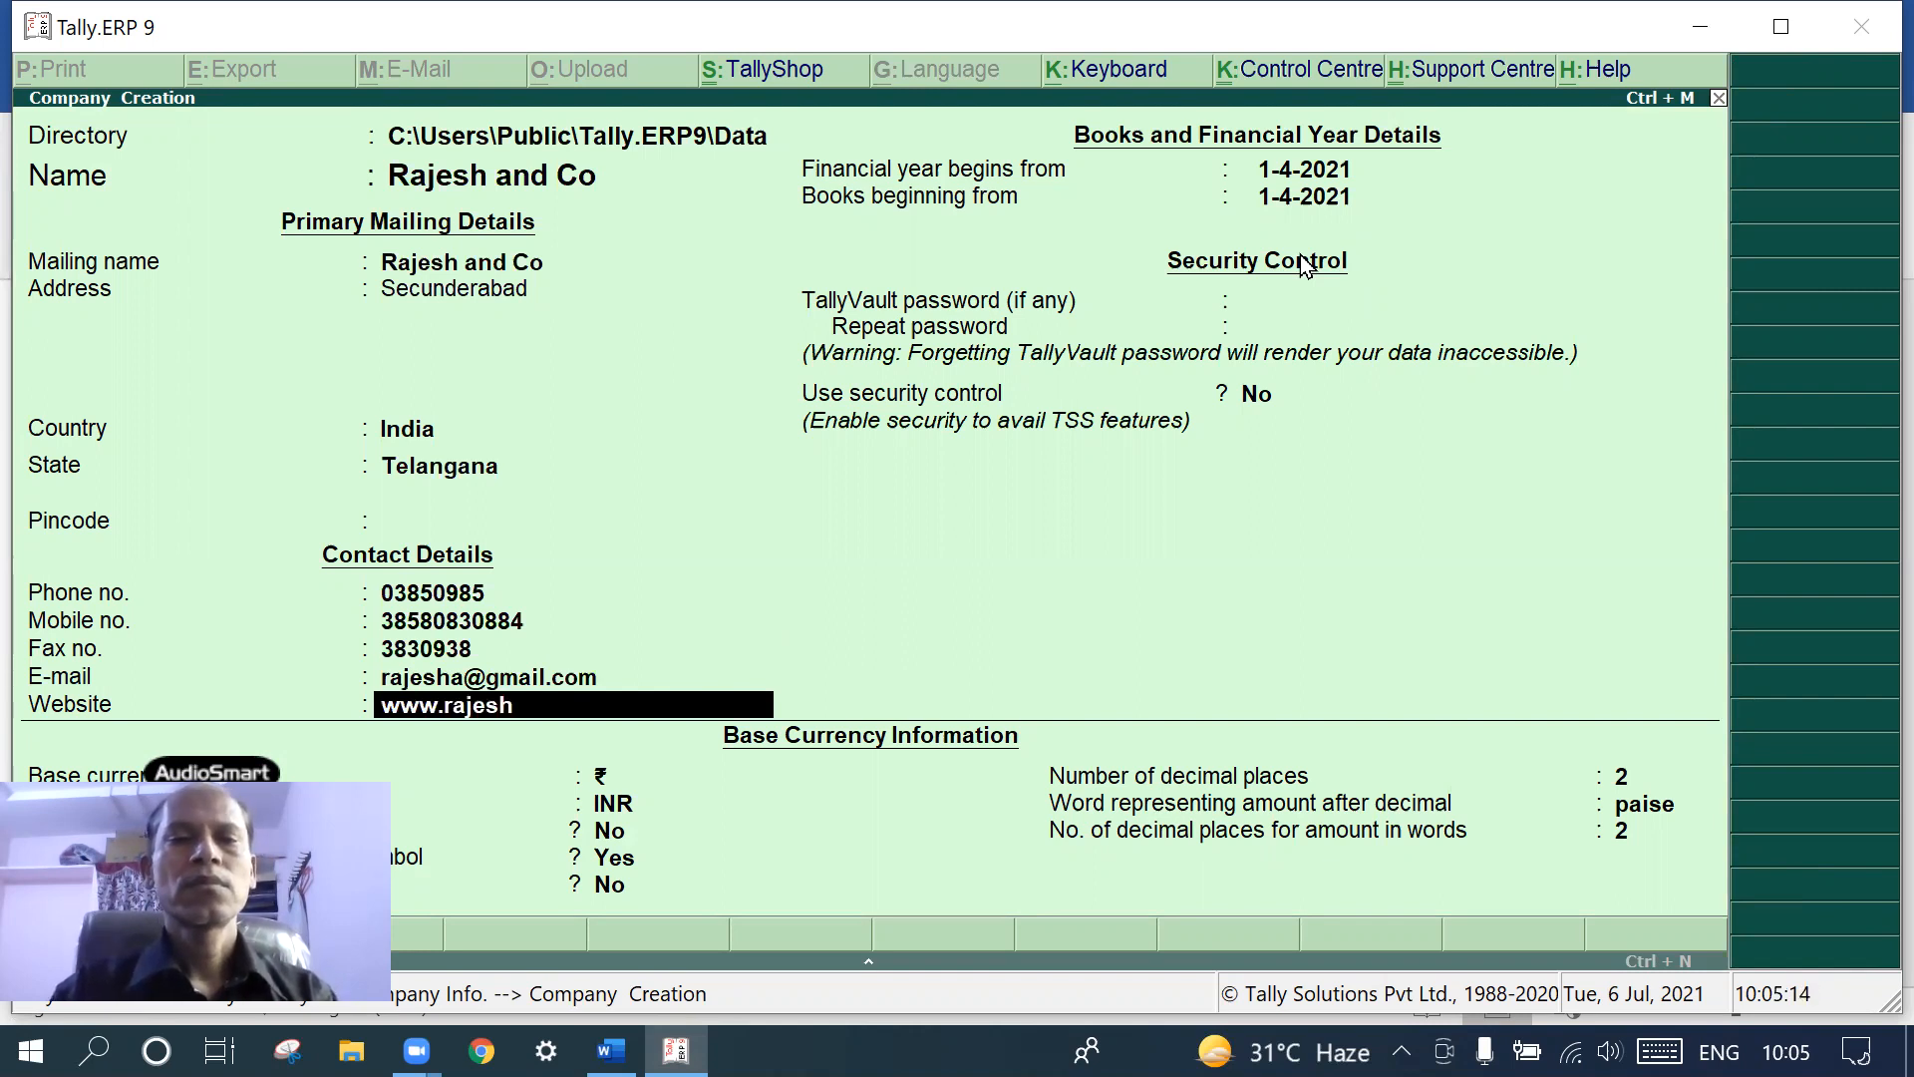
pyautogui.write(' .com')
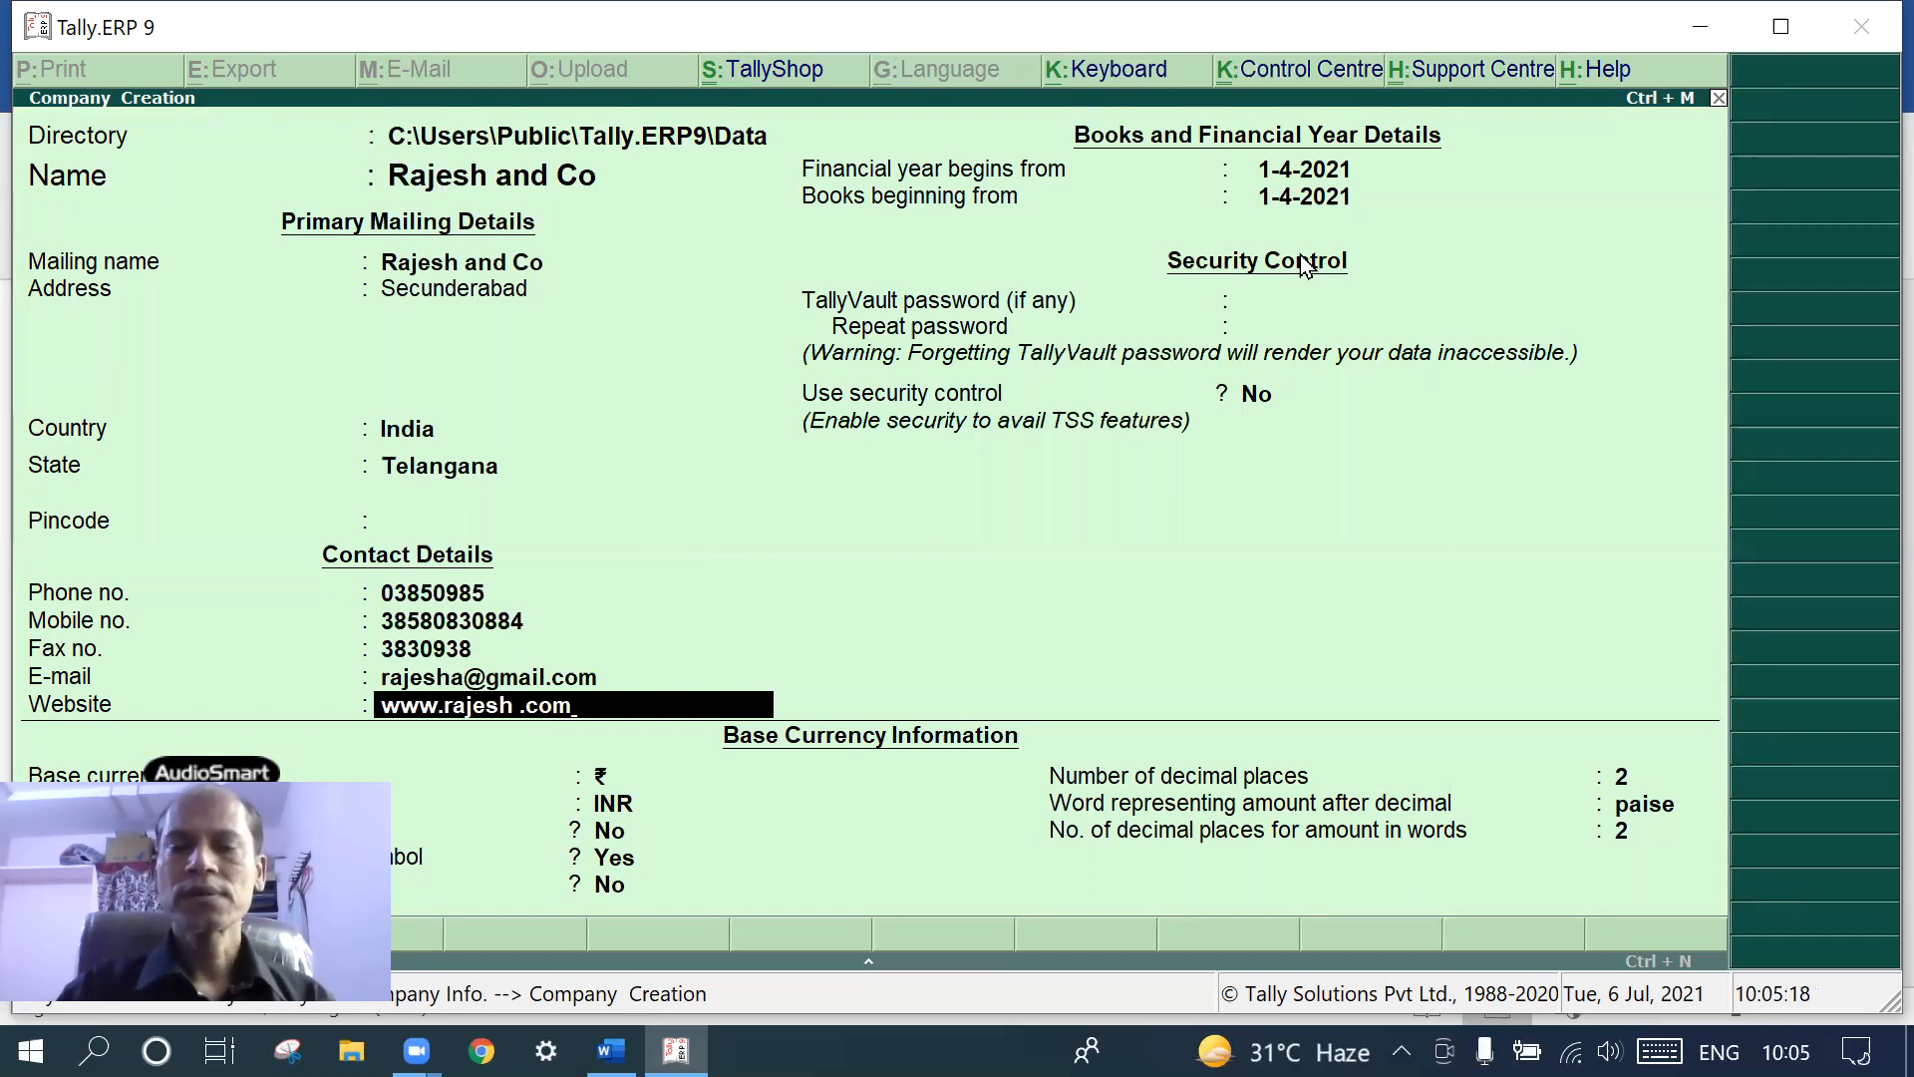
pyautogui.press('Return')
# - Keep the default financial year and currency settings and save the new company
pyautogui.press('Return')
pyautogui.press('Return')
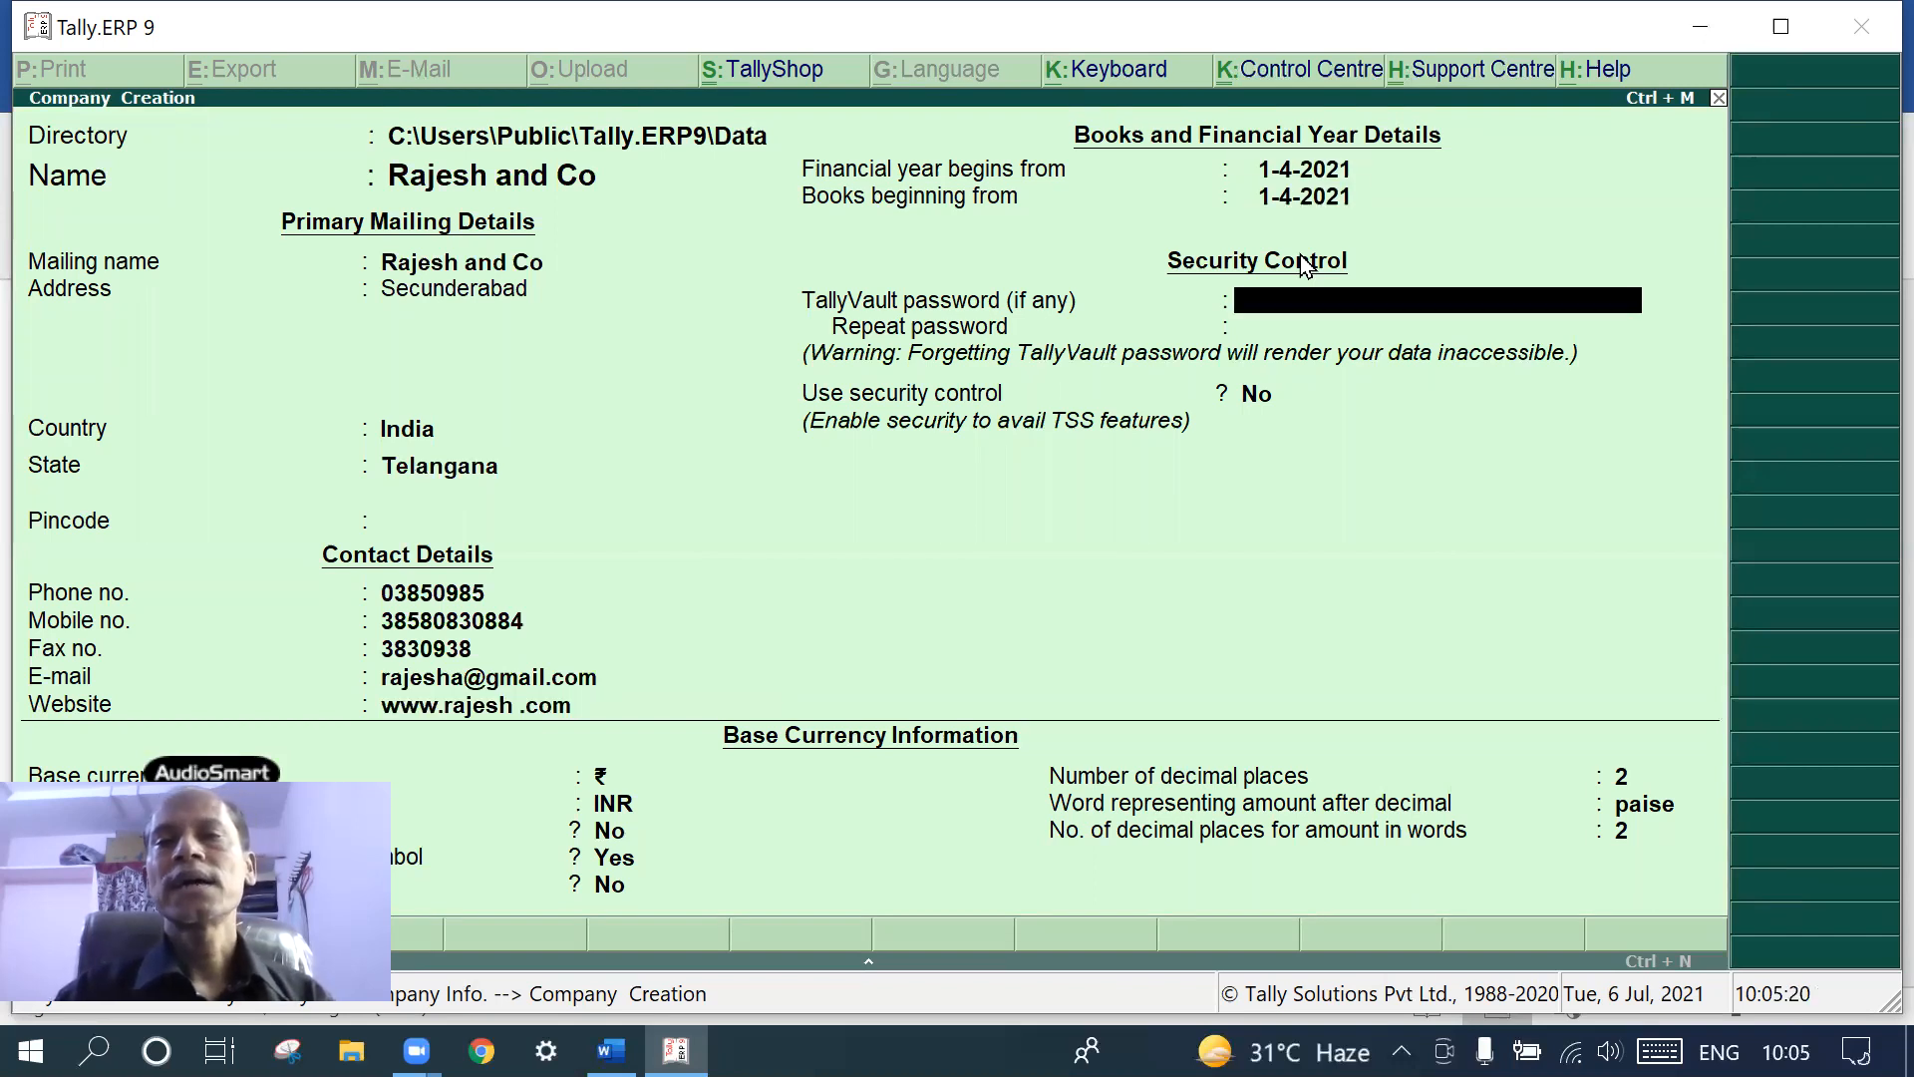
pyautogui.press('Return')
pyautogui.press('Return')
pyautogui.press('Return')
pyautogui.press('Return')
pyautogui.press('Return')
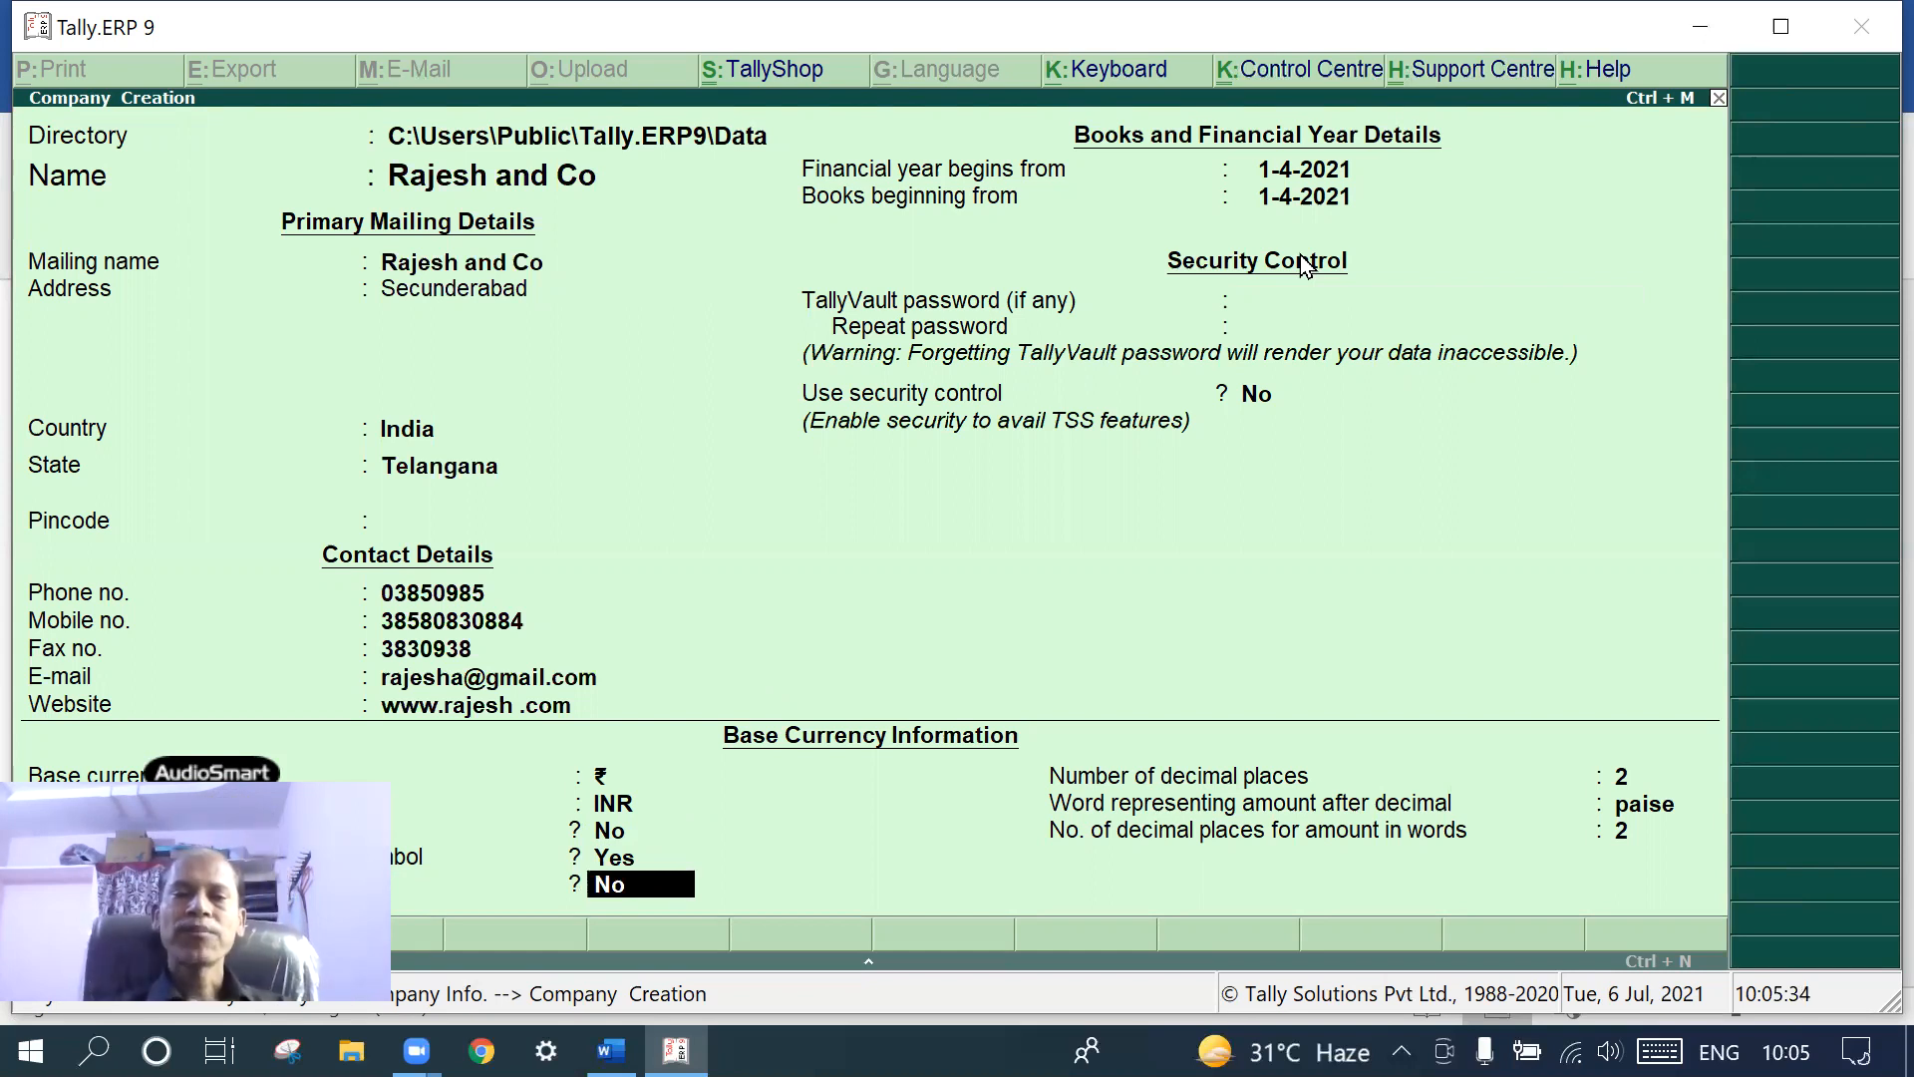
pyautogui.press('Return')
pyautogui.press('Return')
pyautogui.press('Return')
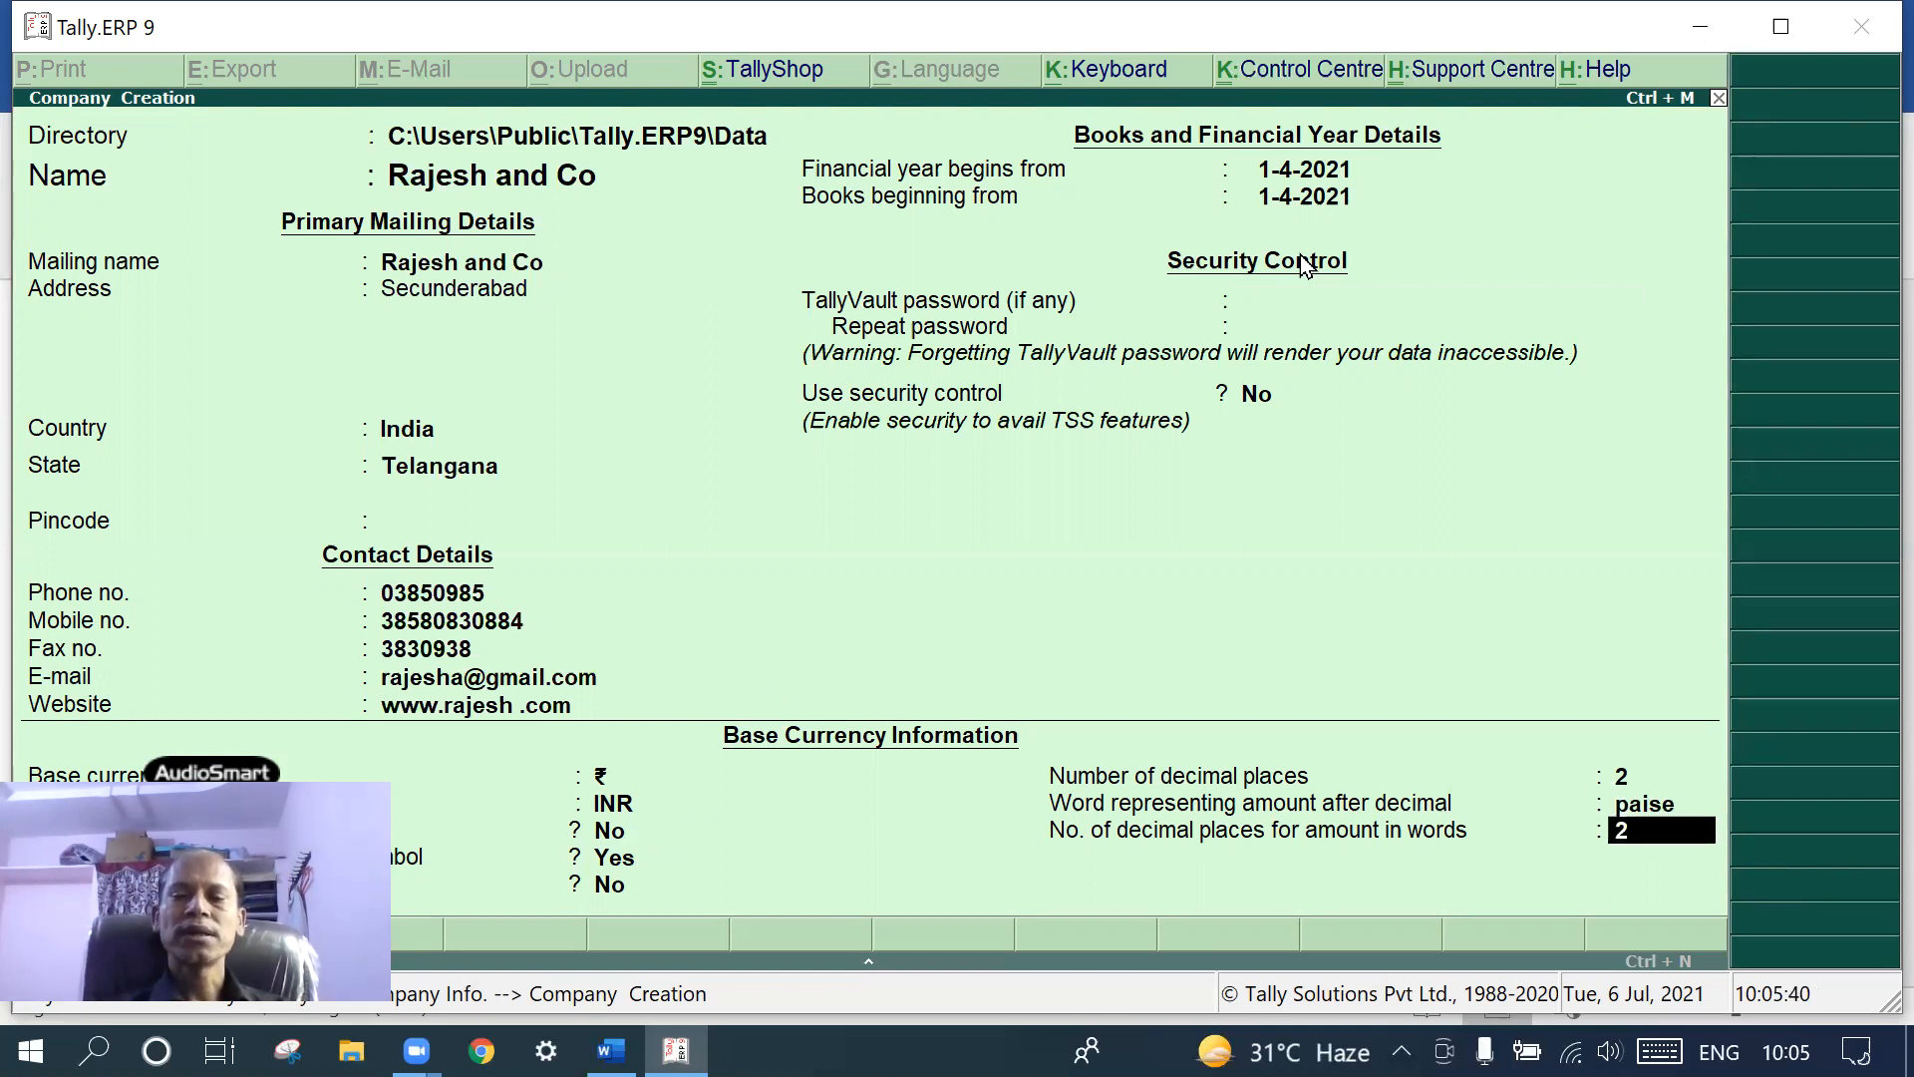
pyautogui.press('Return')
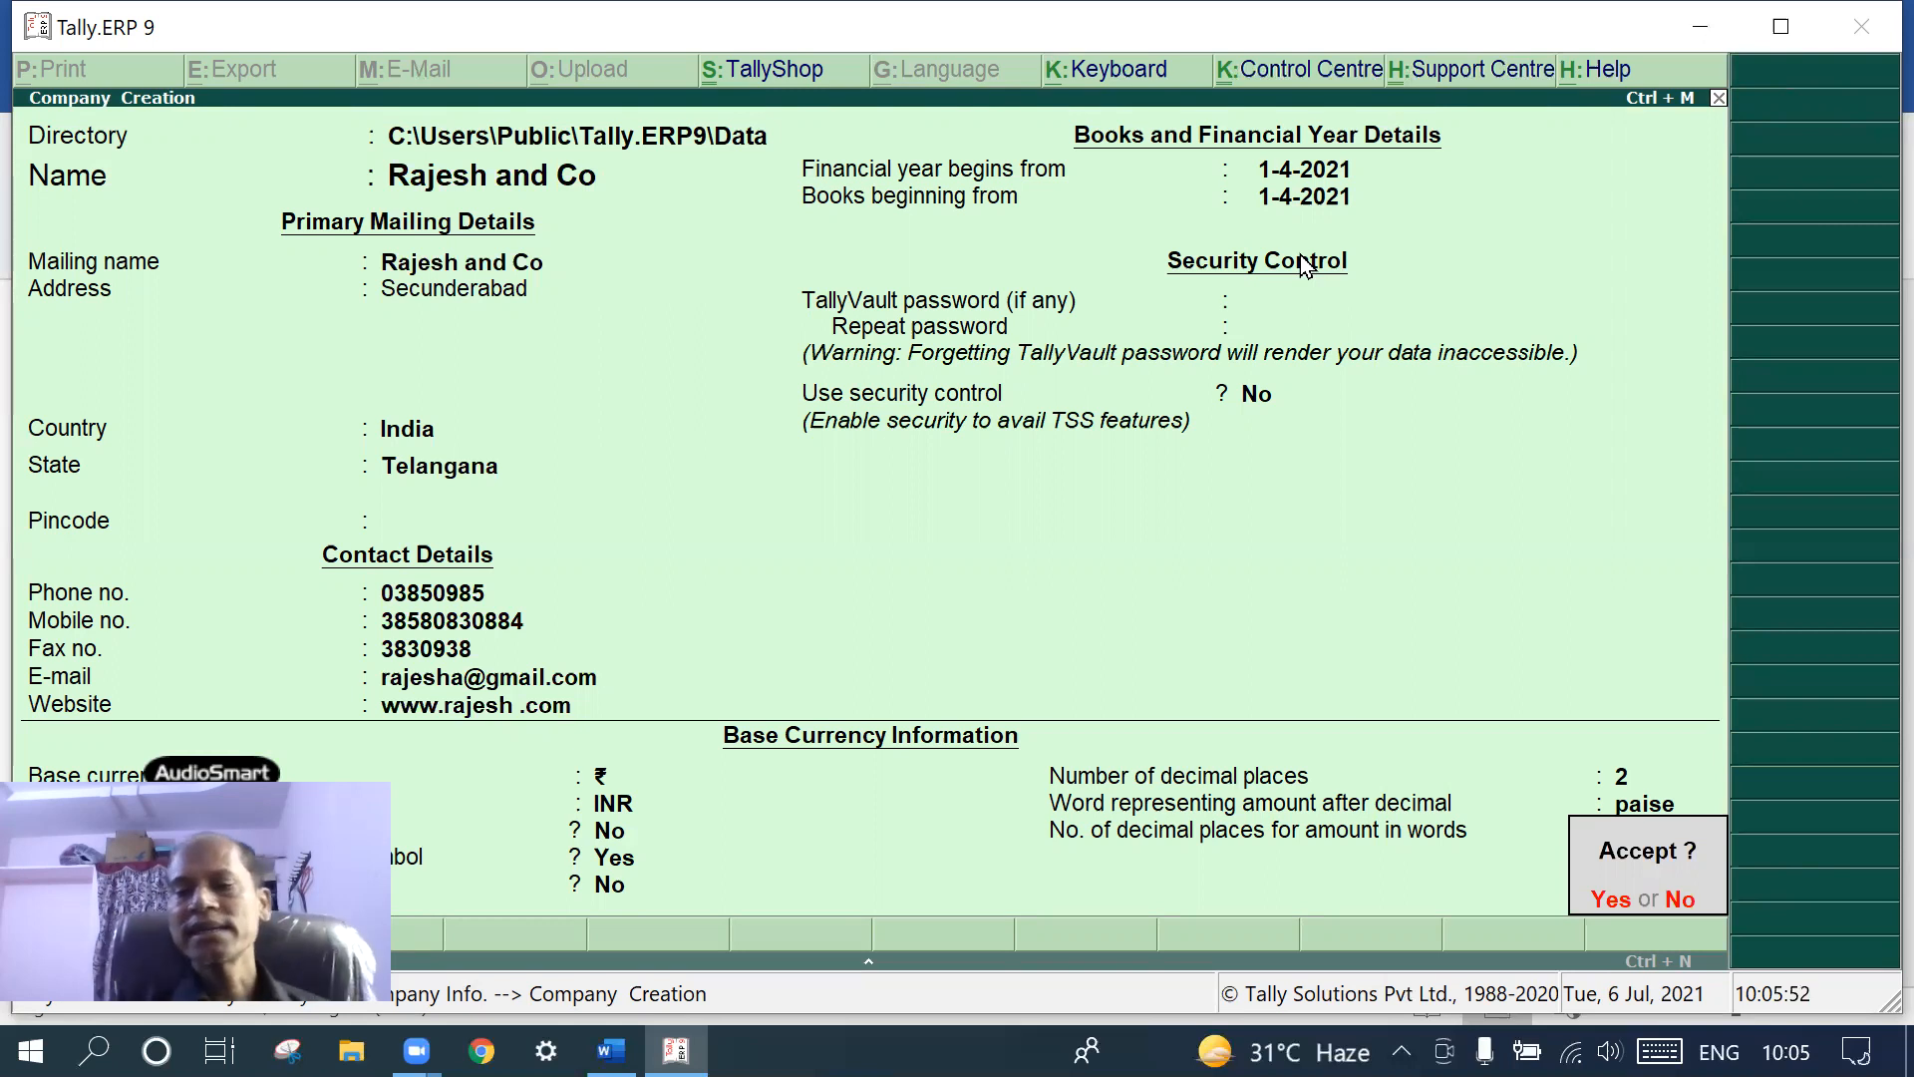
pyautogui.press('Return')
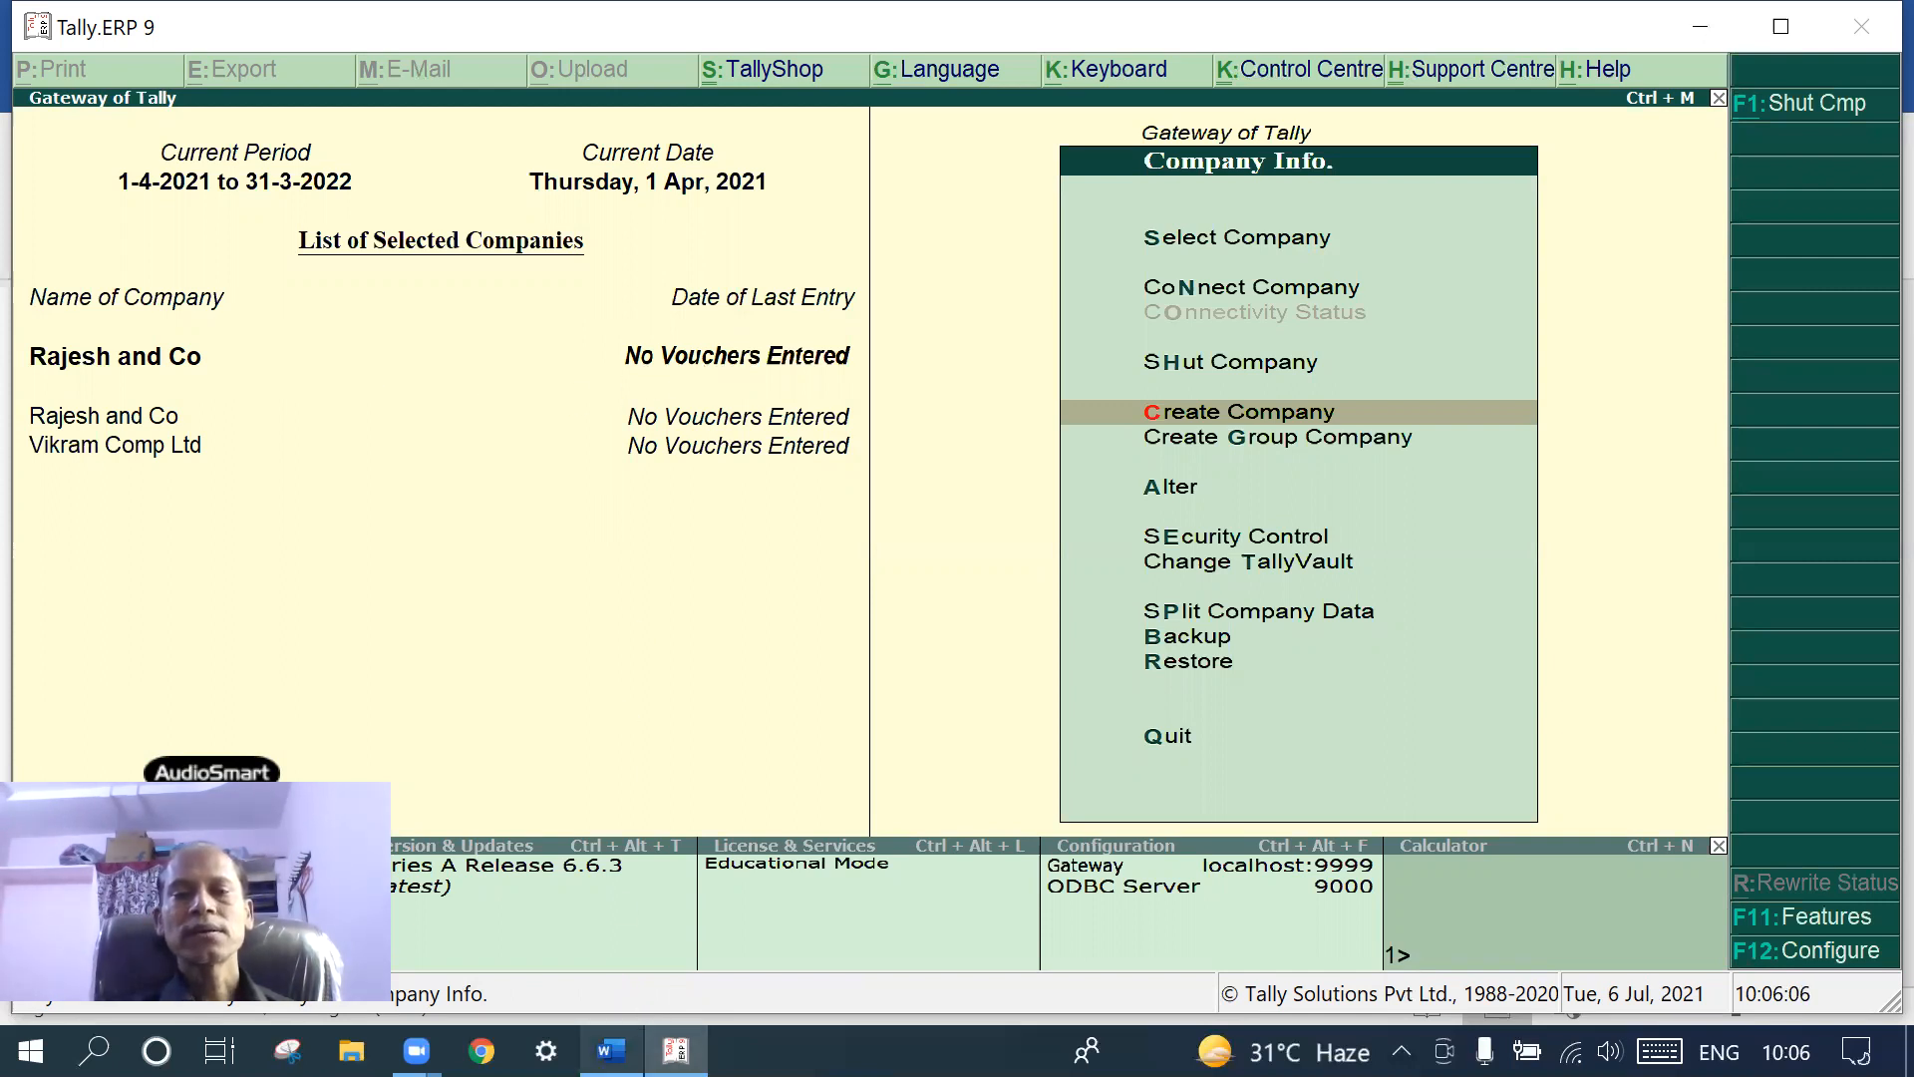
# - Bring up the Word transaction list, review it, and undo the last edit
pyautogui.click(610, 1051)
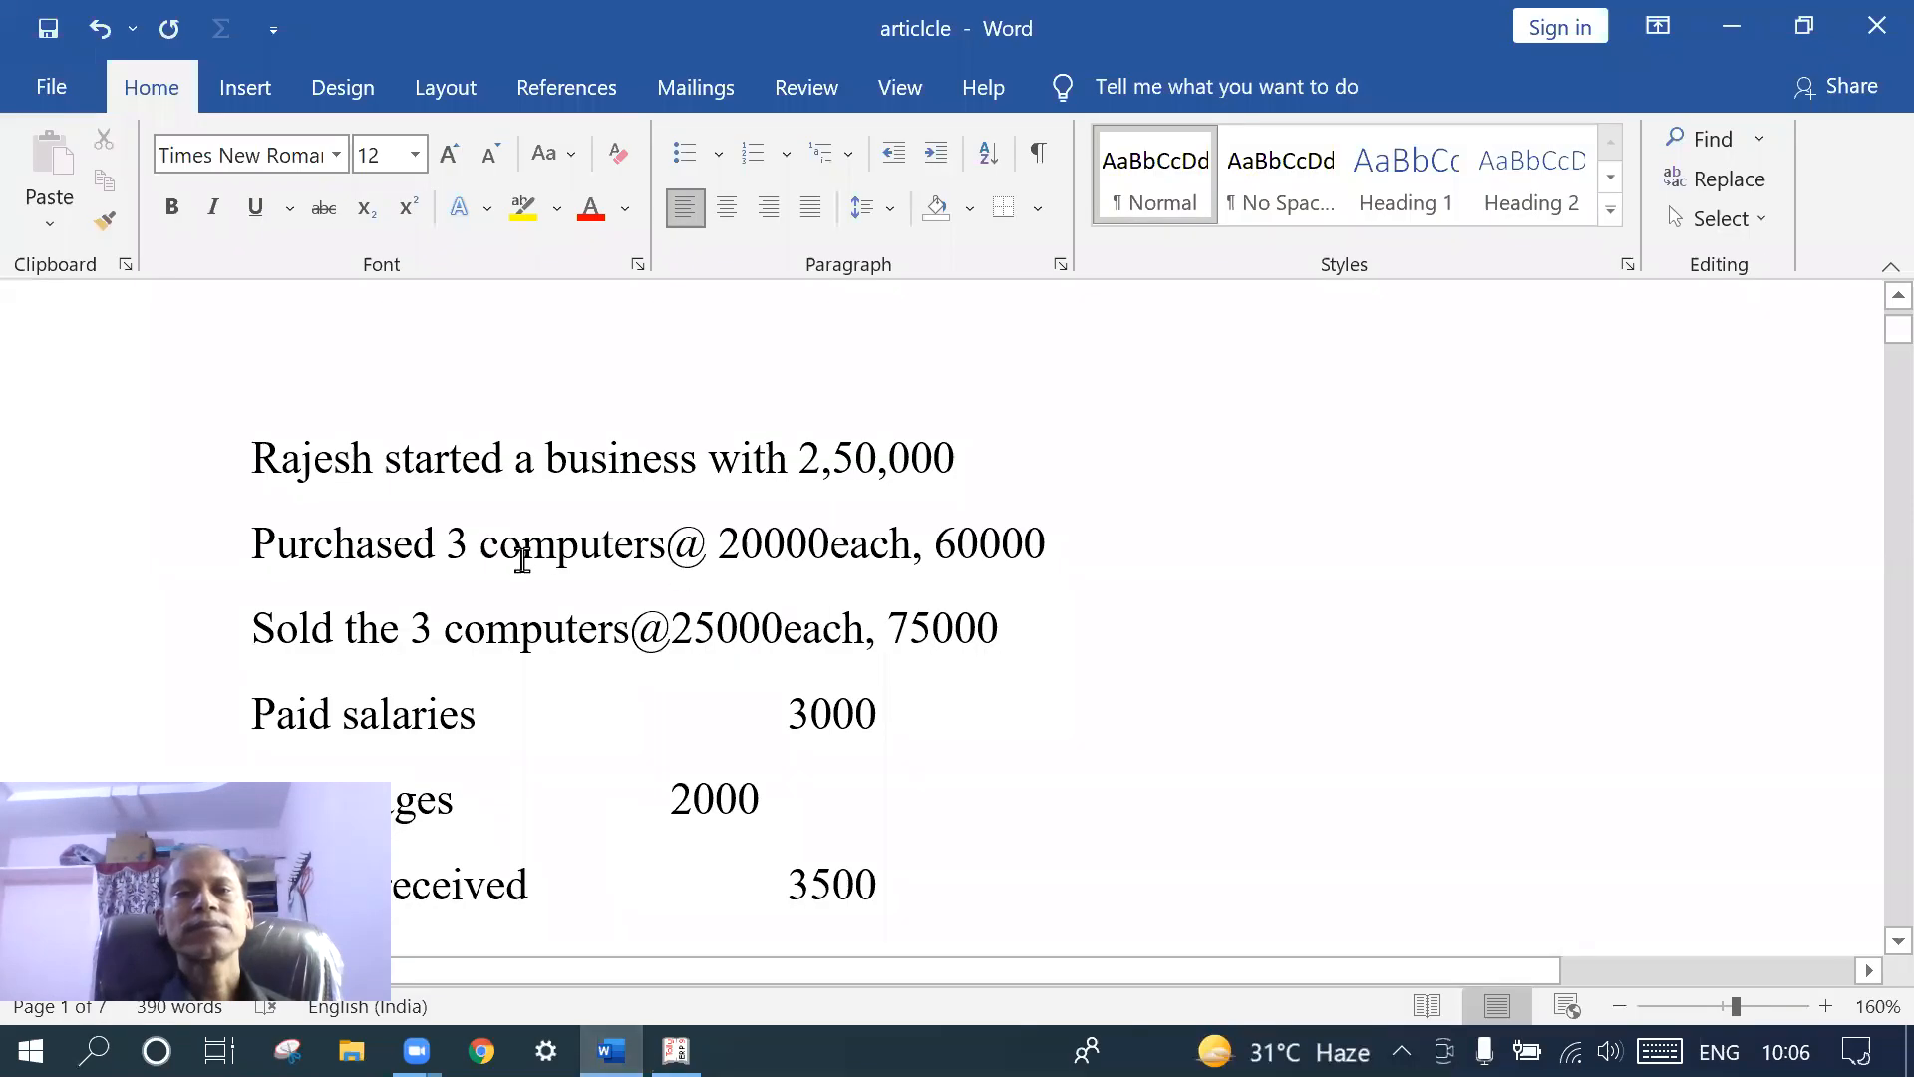
pyautogui.scroll(-6, 491, 559)
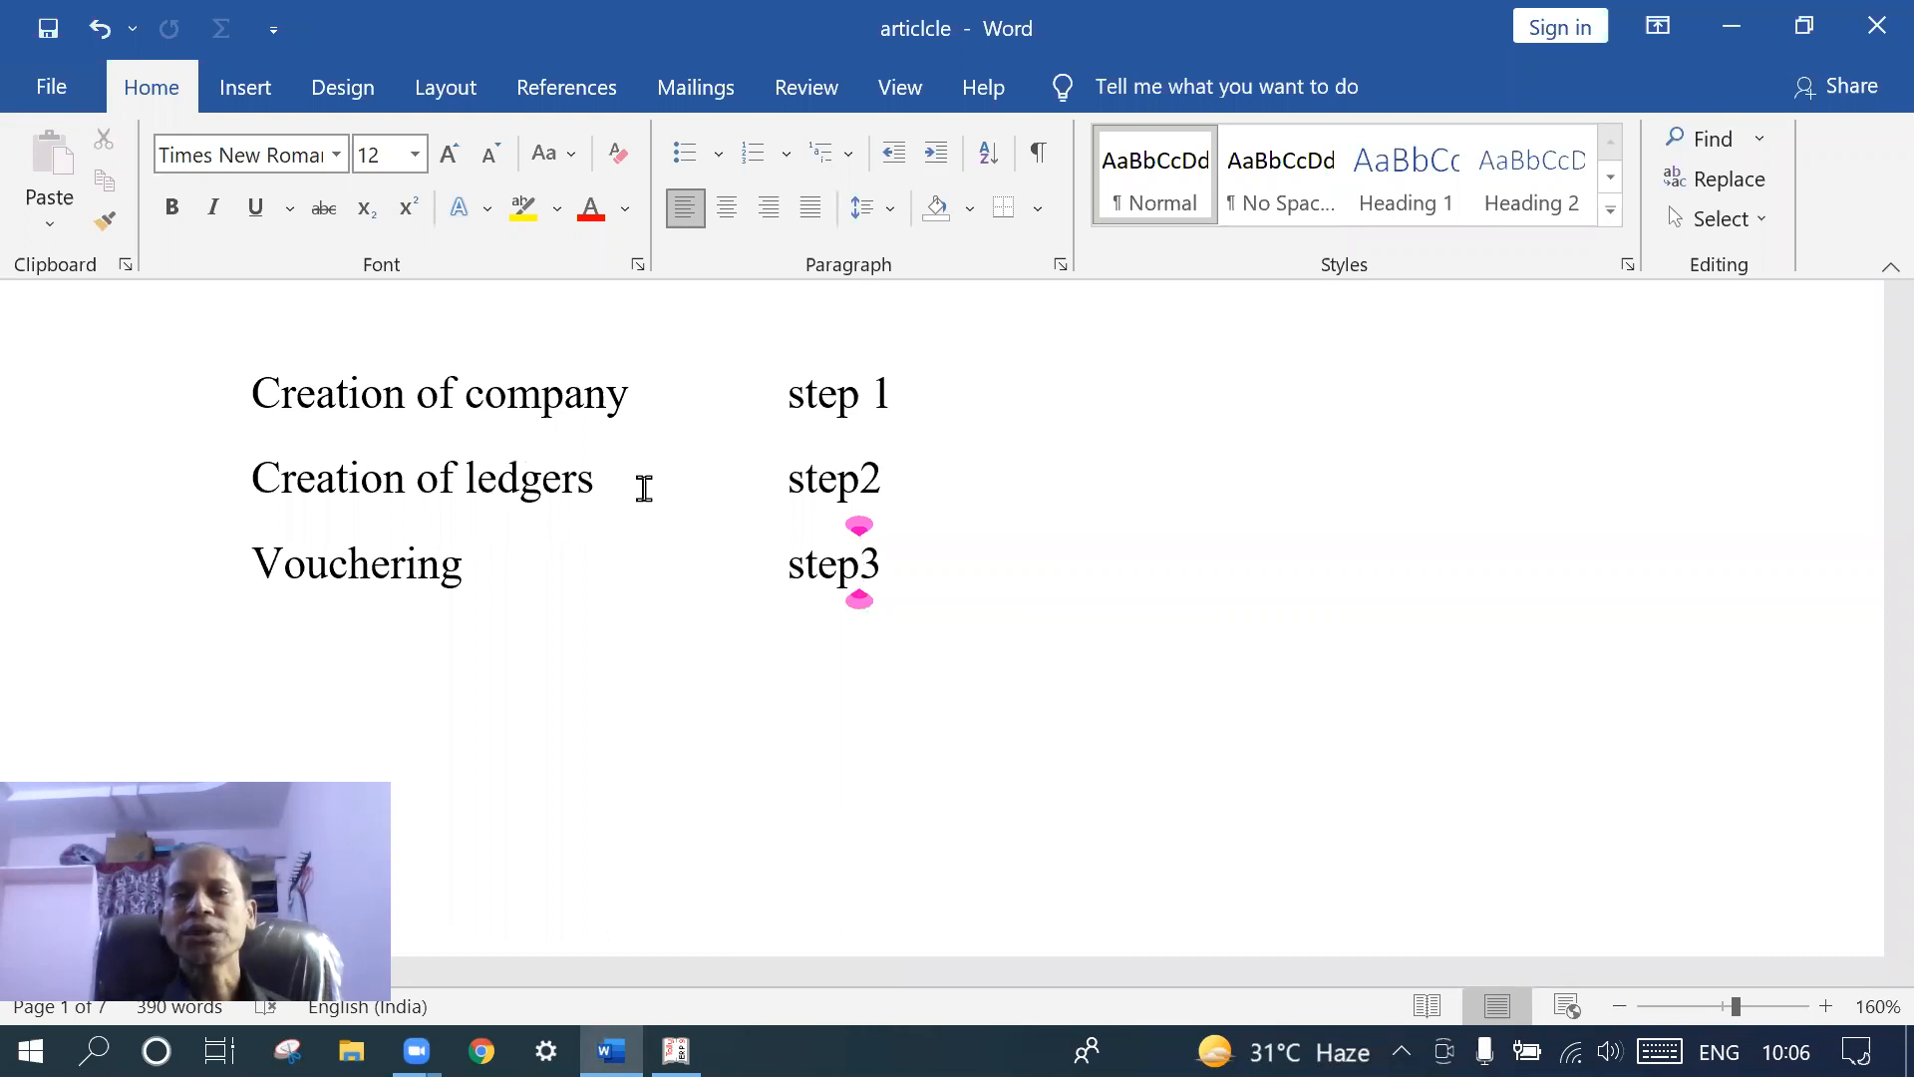
pyautogui.scroll(6, 644, 488)
pyautogui.scroll(-3, 644, 488)
pyautogui.scroll(3, 644, 488)
pyautogui.scroll(-3, 644, 489)
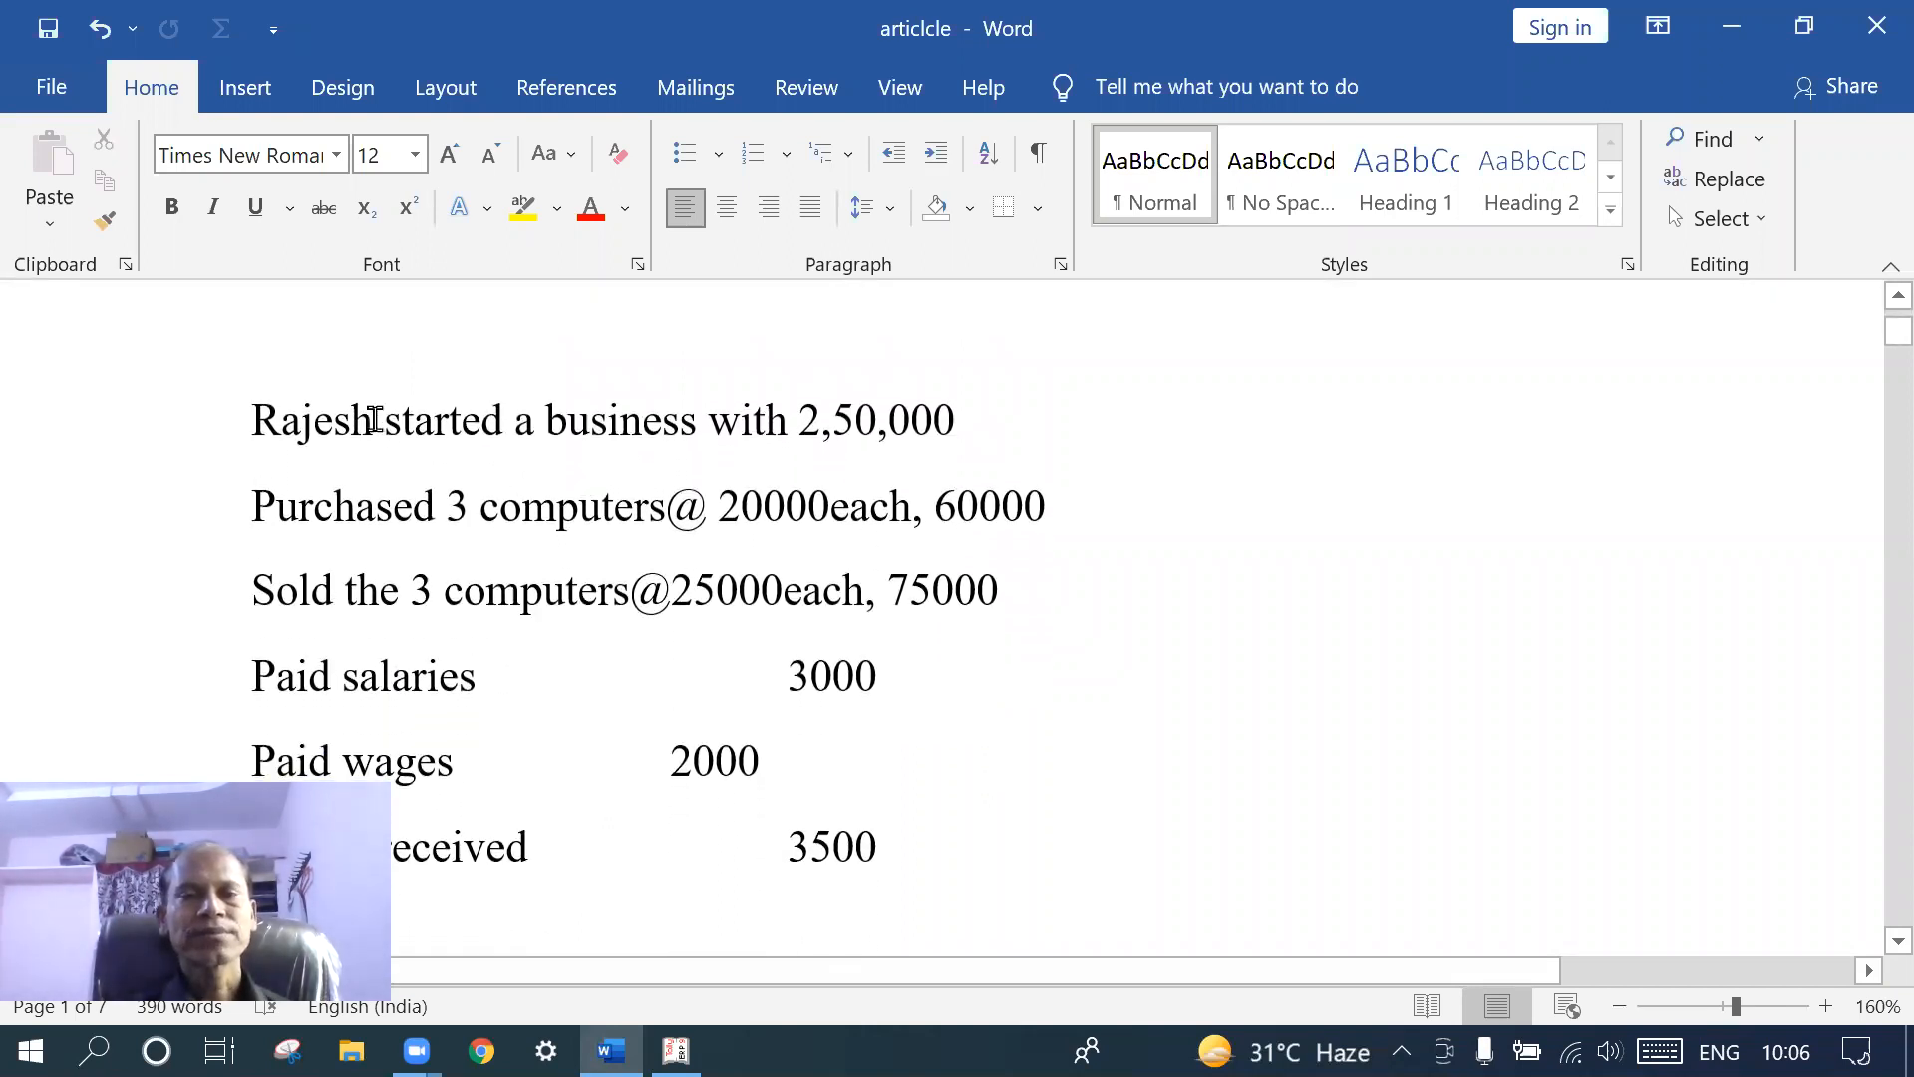
pyautogui.hotkey('ctrl', 'z')
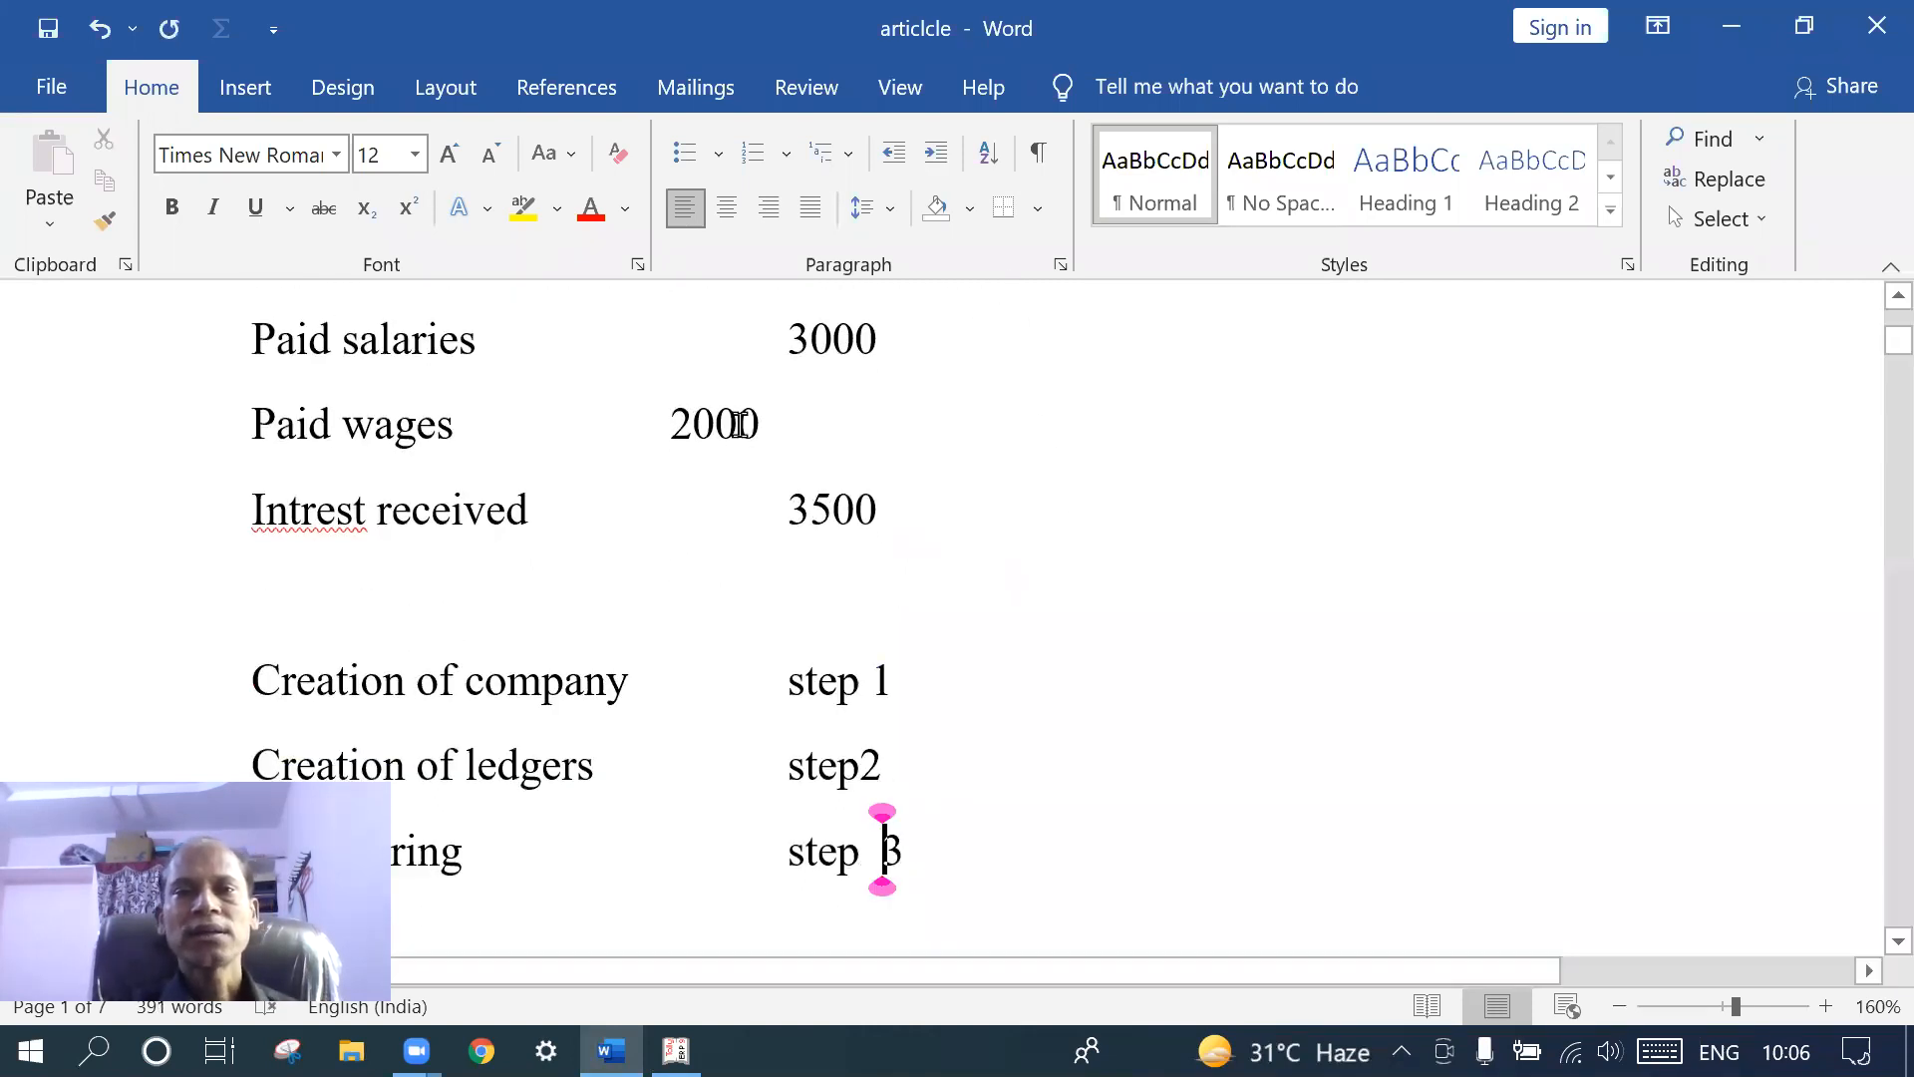
pyautogui.scroll(5, 738, 424)
pyautogui.scroll(-4, 740, 424)
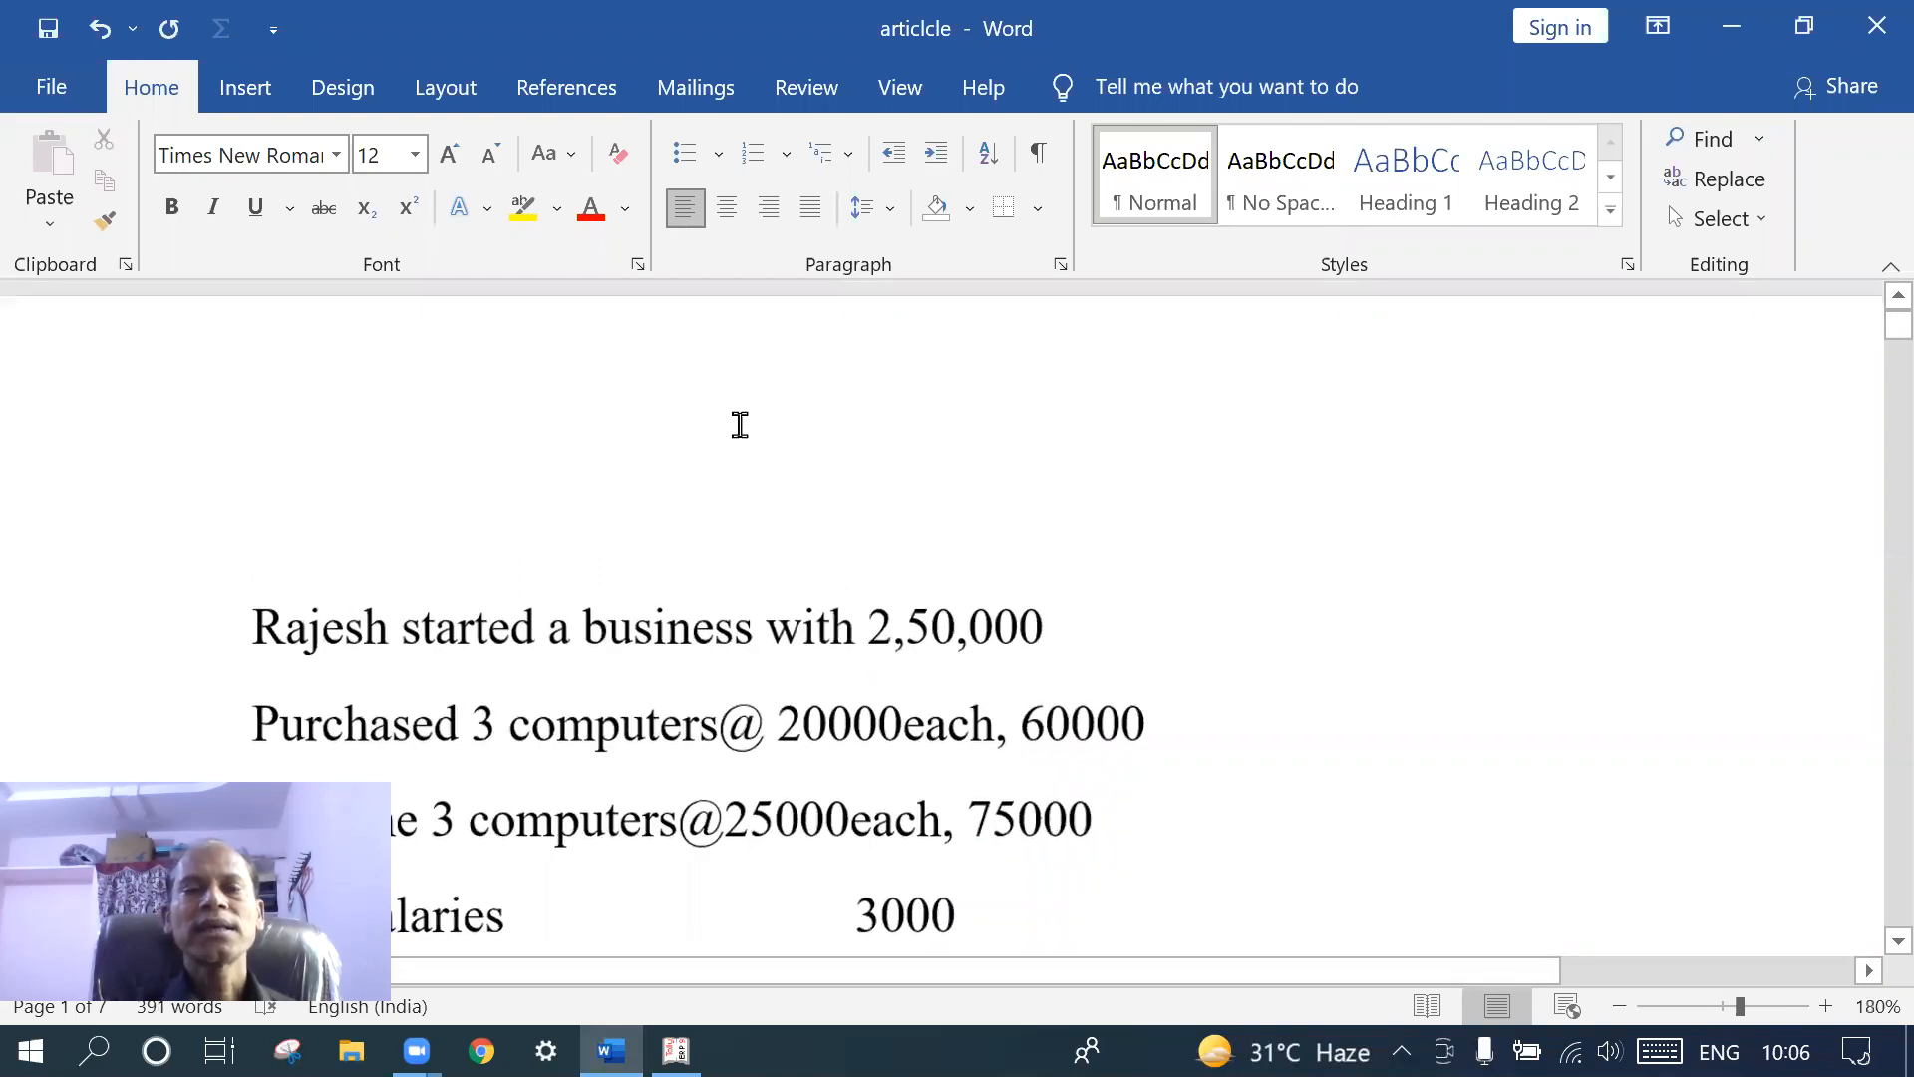
pyautogui.keyDown('ctrl'); pyautogui.scroll(1, 739, 423); pyautogui.keyUp('ctrl')
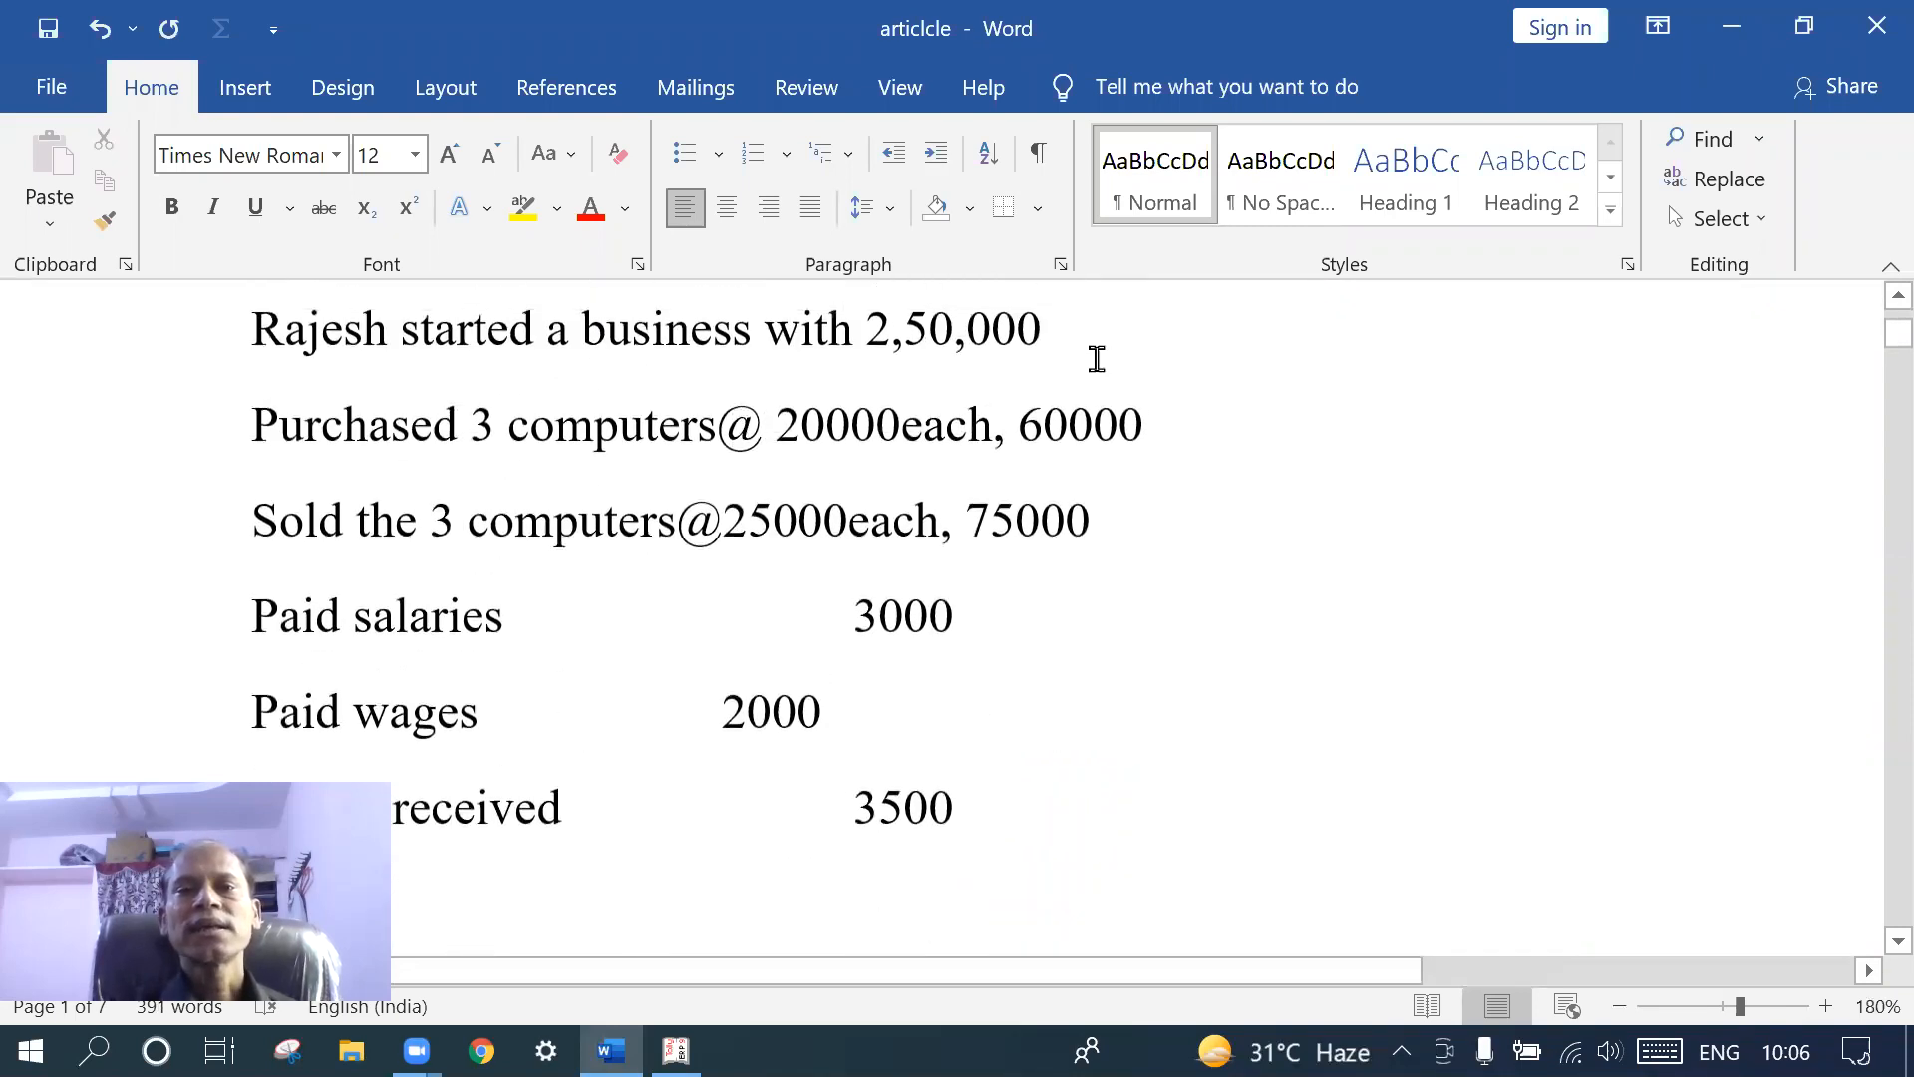
# - Append the owner's name plus 'capital accout' after the first amount on line 1
pyautogui.click(1081, 325)
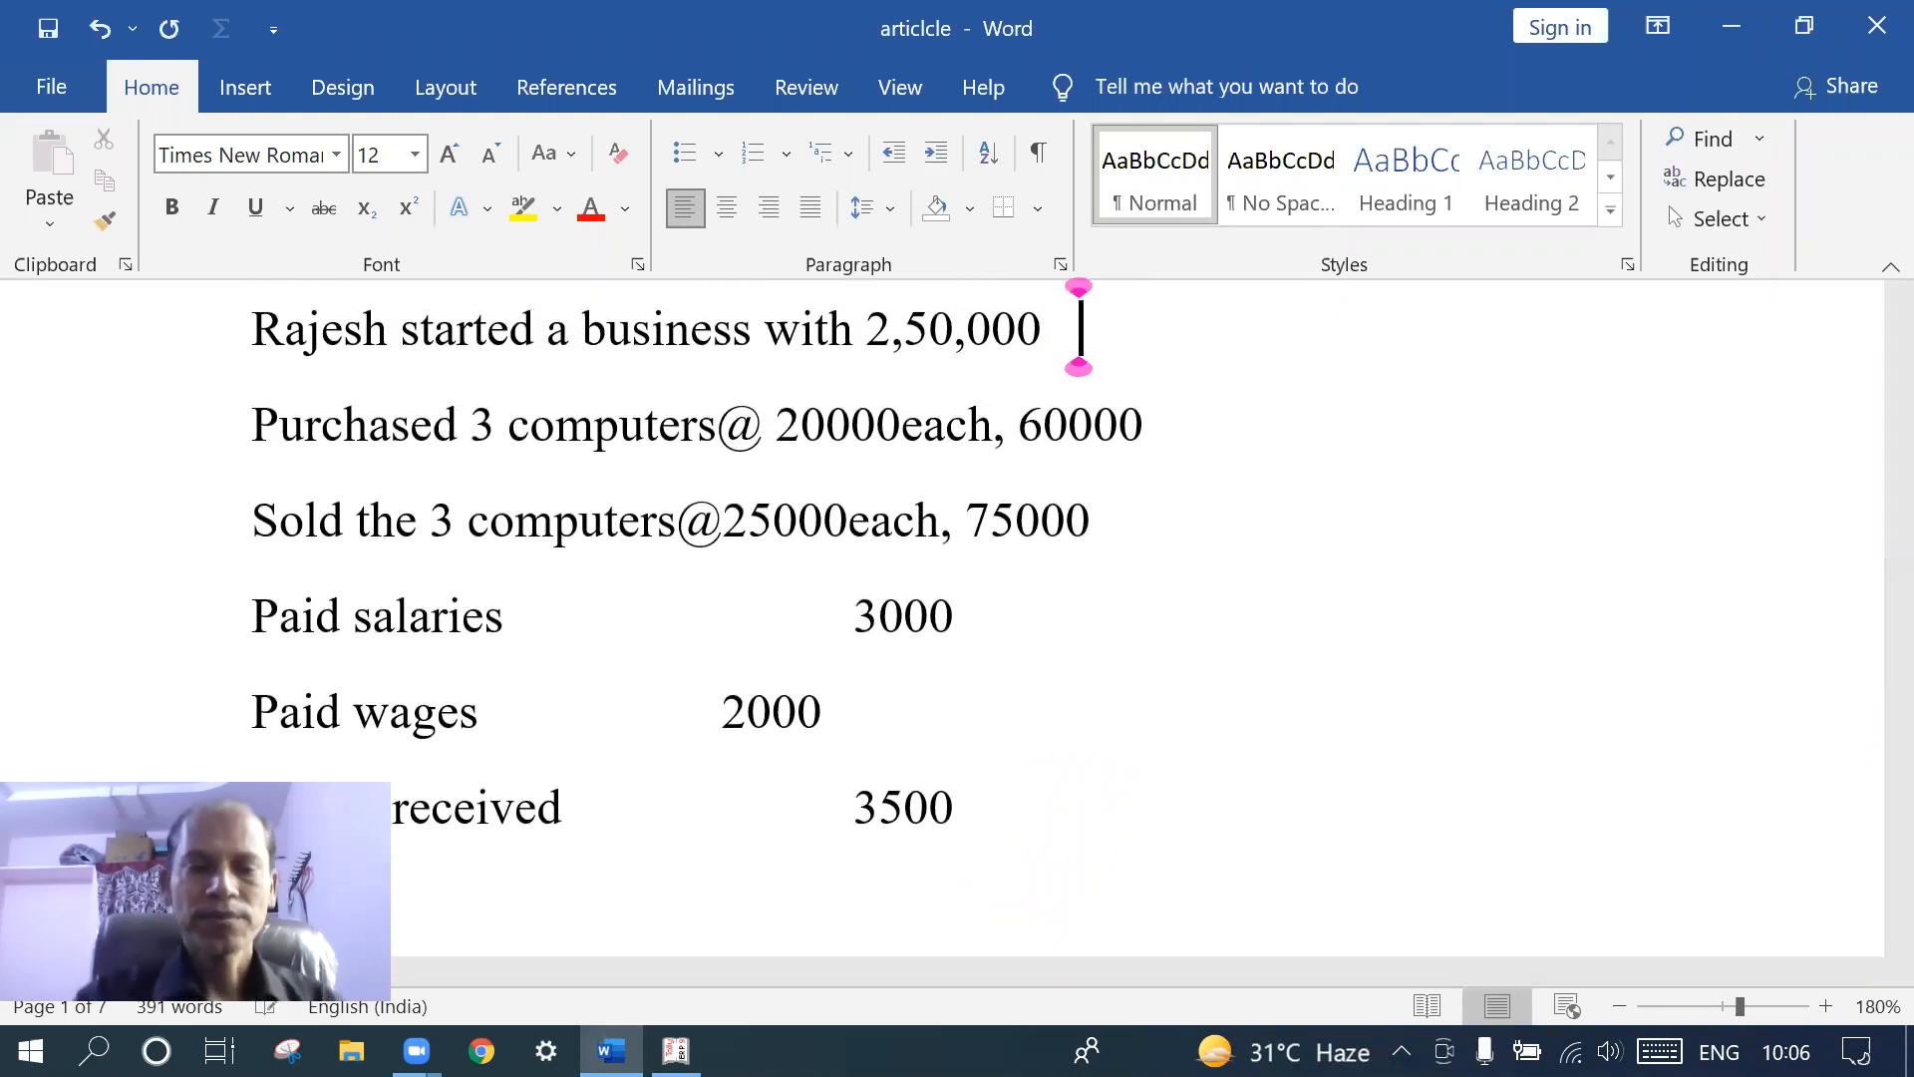
pyautogui.write('ra')
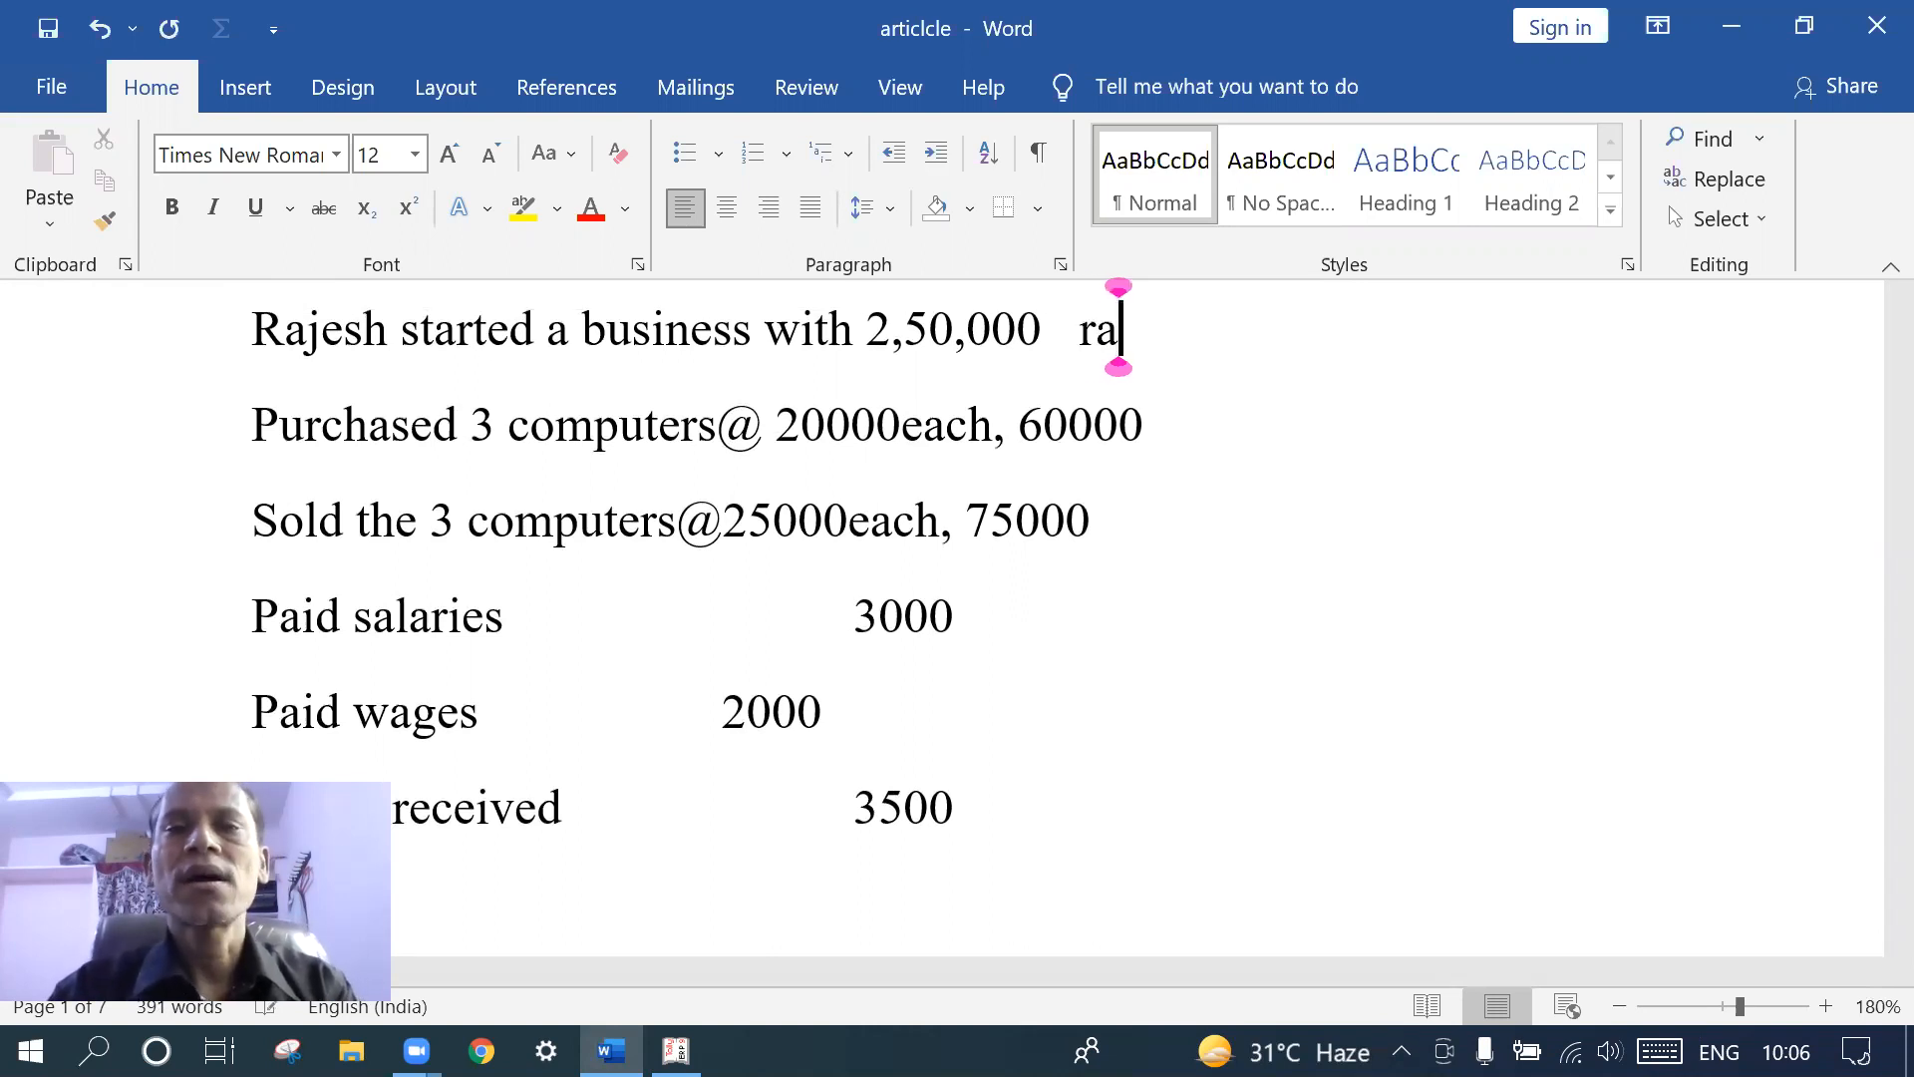
pyautogui.press('BackSpace')
pyautogui.press('BackSpace')
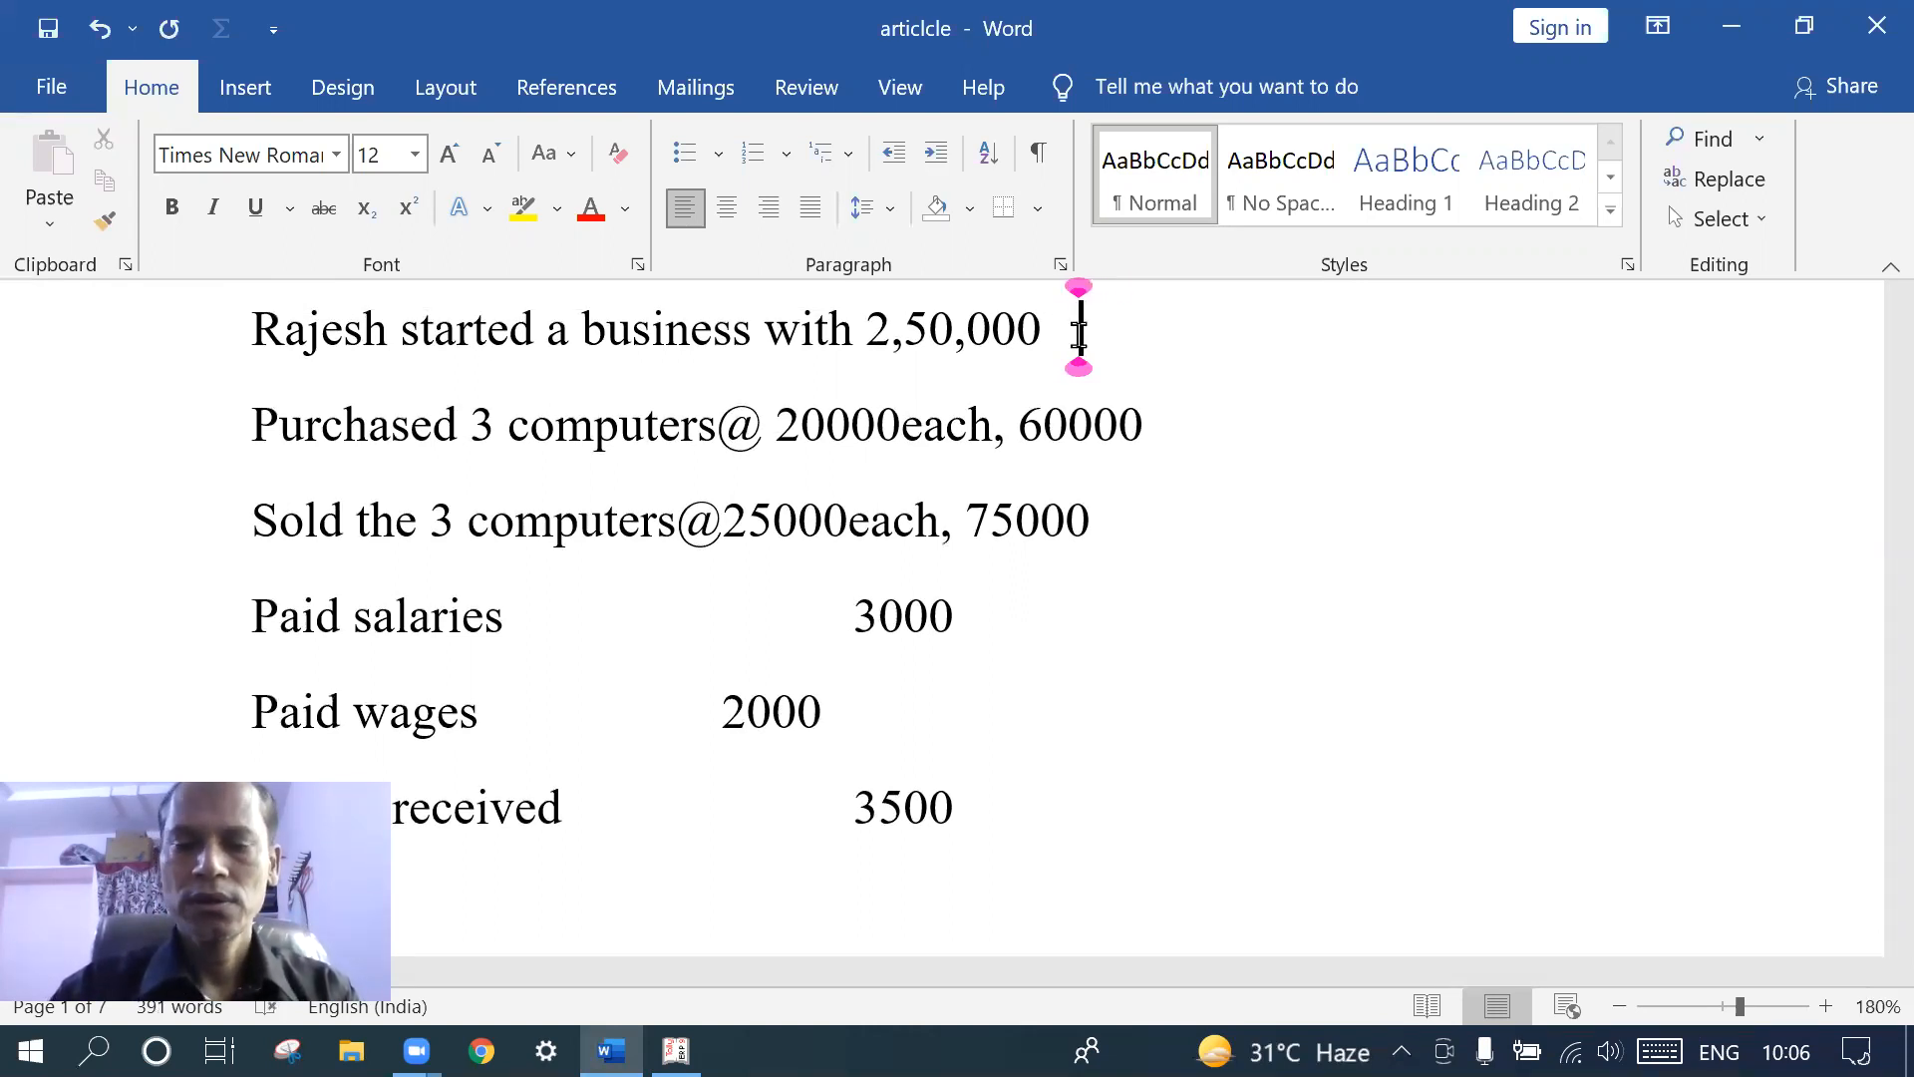
pyautogui.write('Rajesh ')
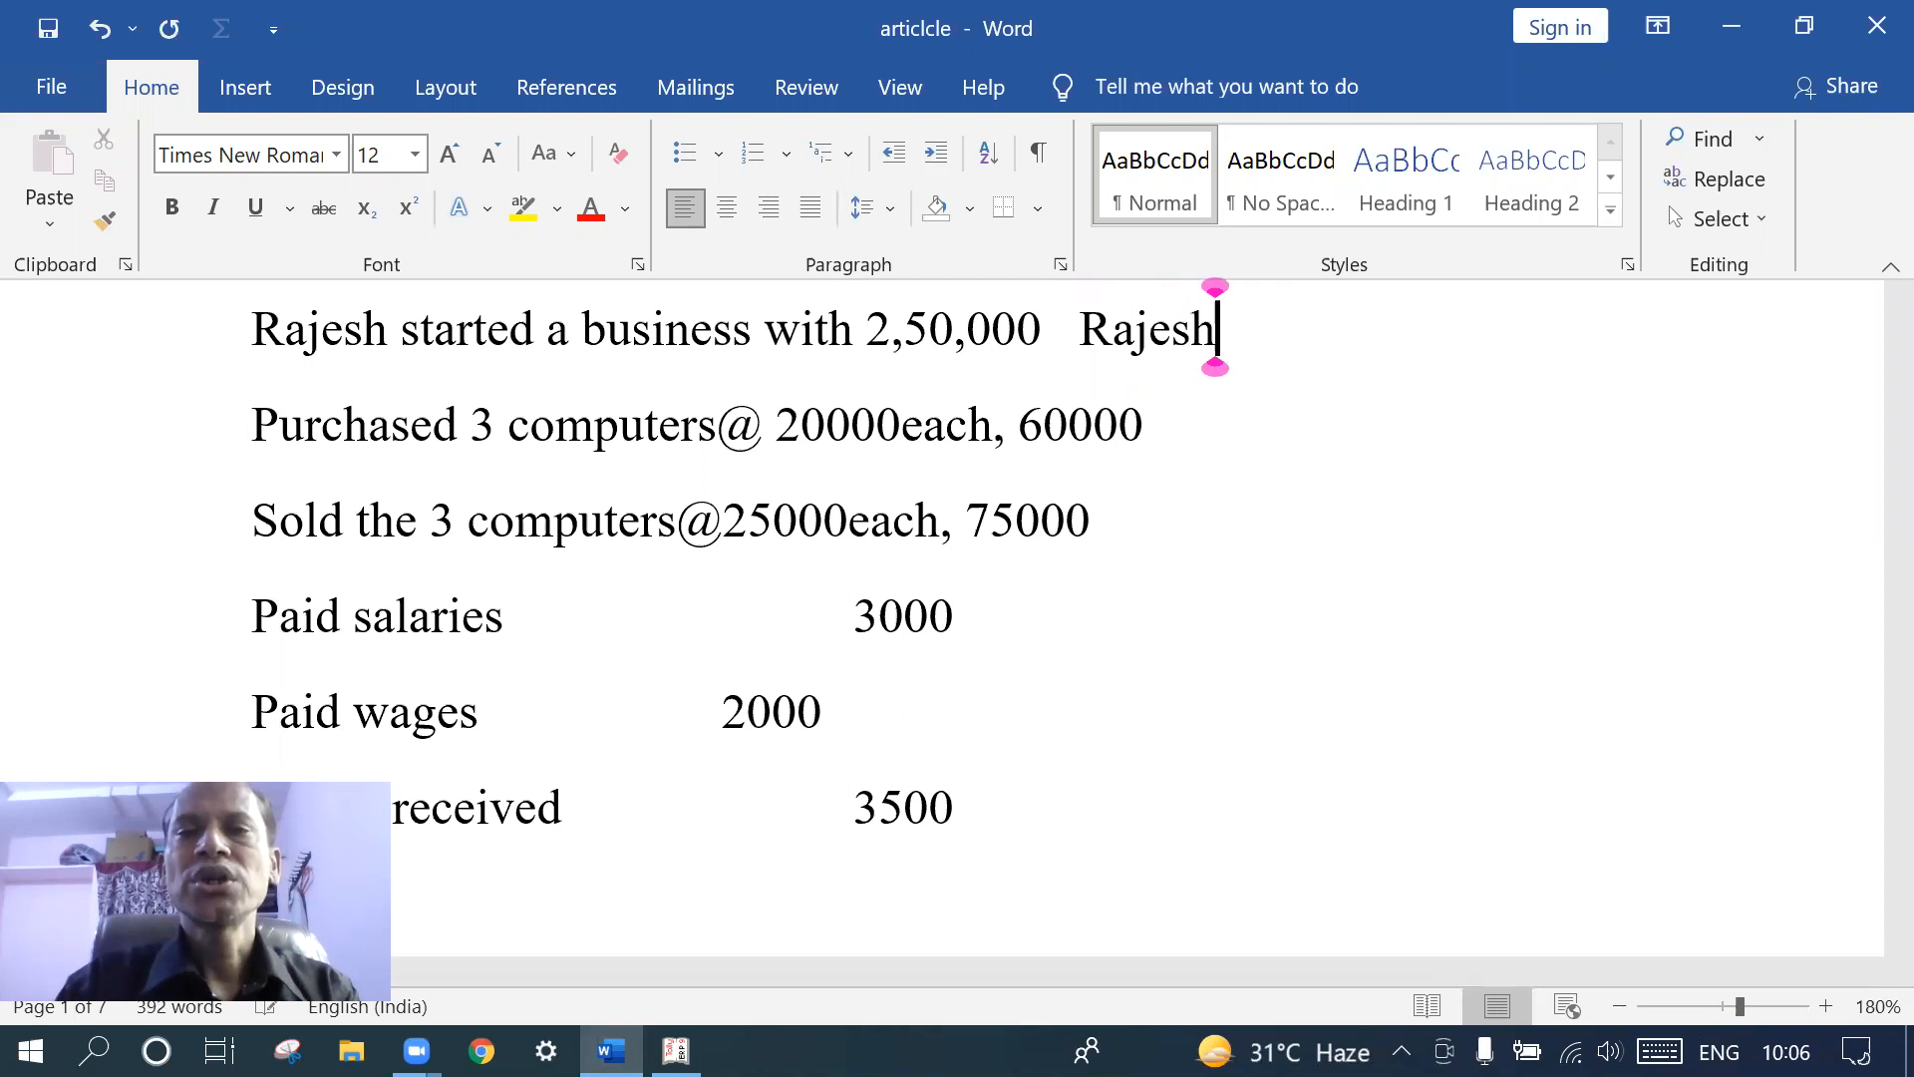
pyautogui.write('ca')
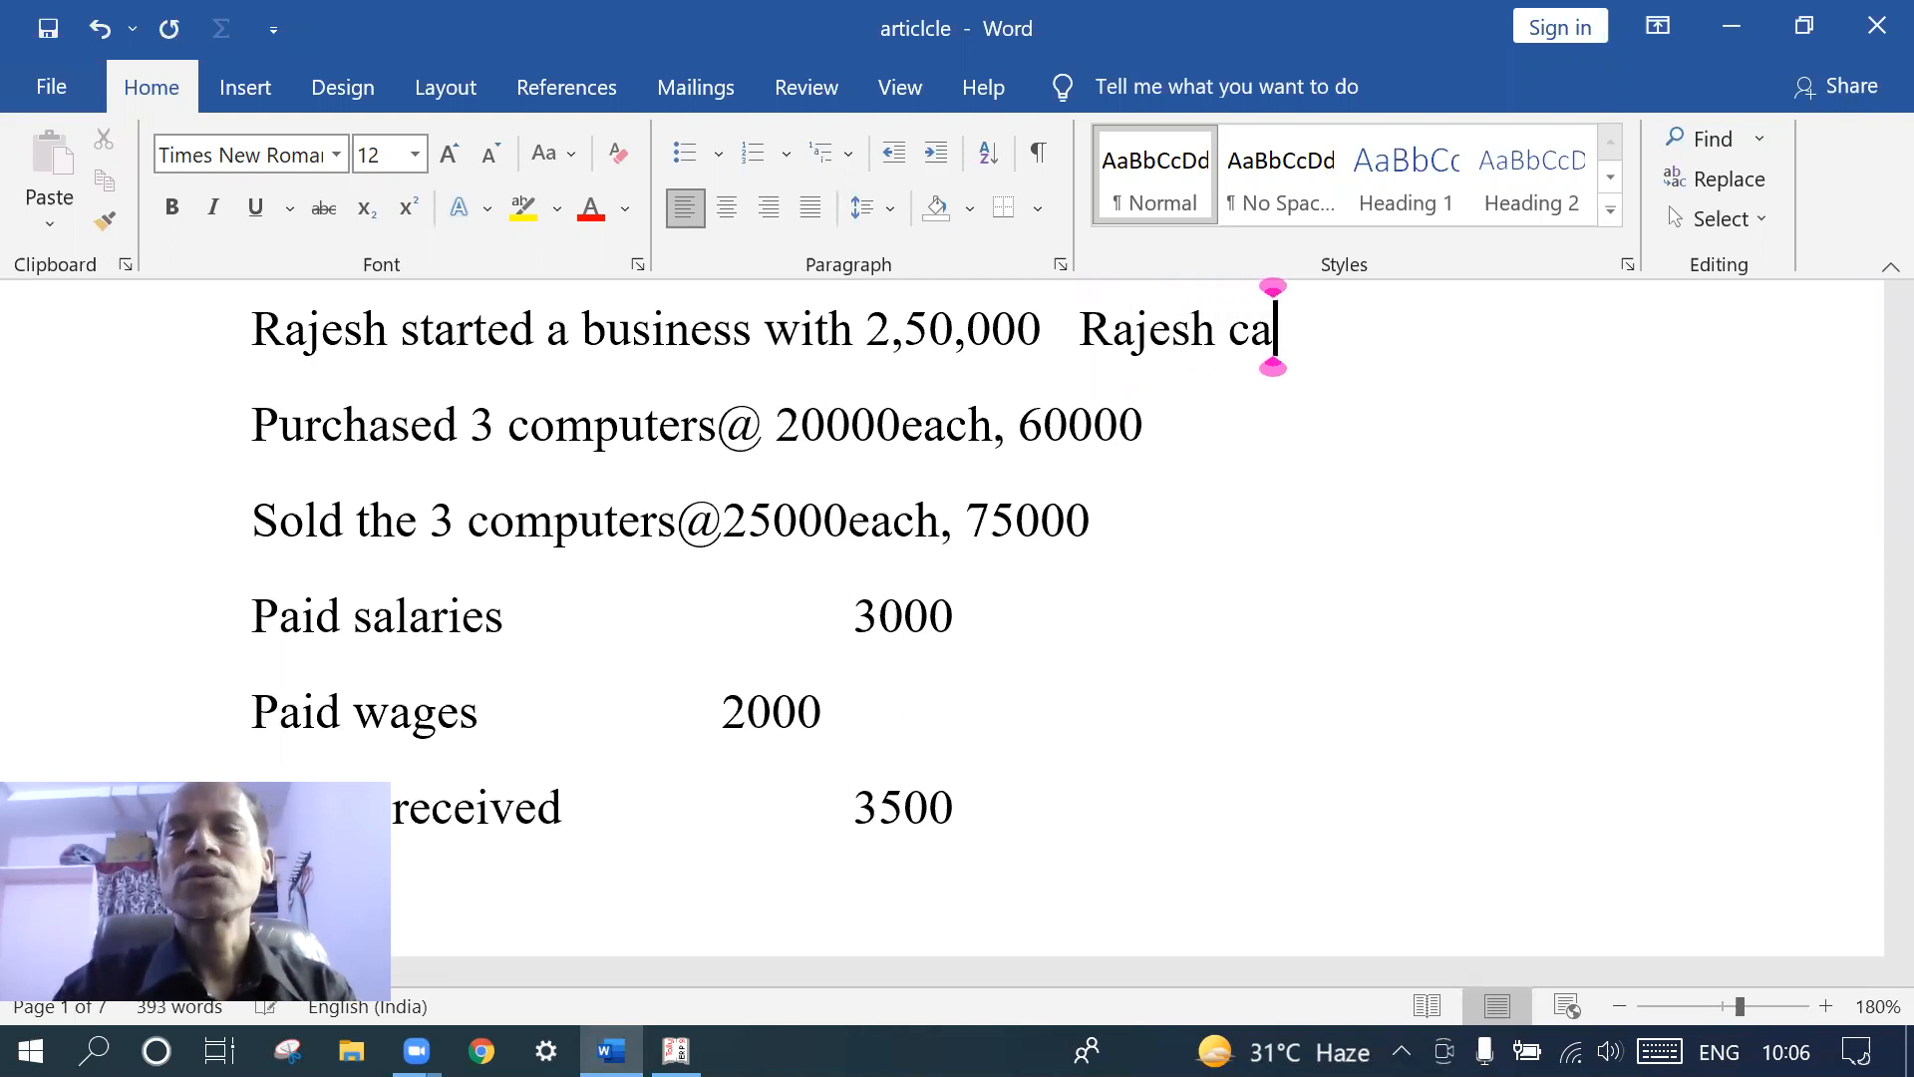
pyautogui.write('pital')
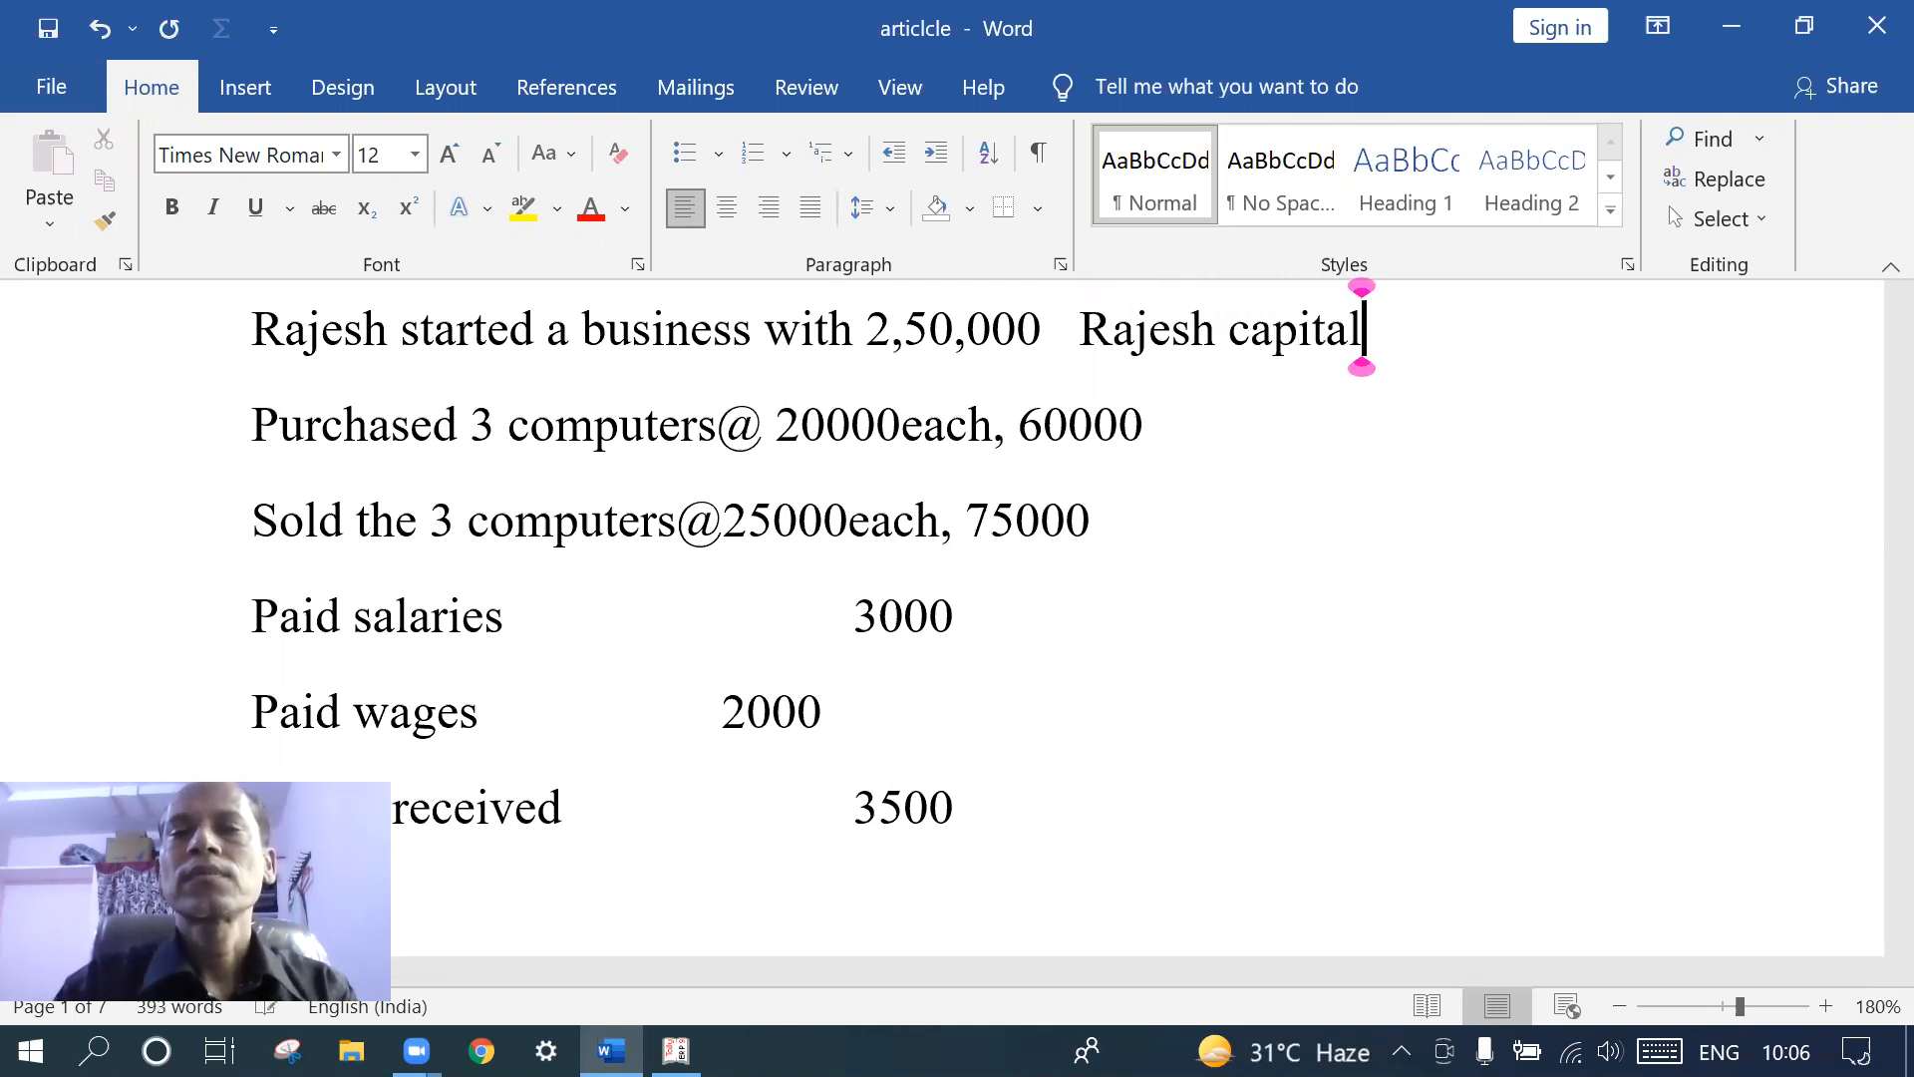
pyautogui.write(' accout')
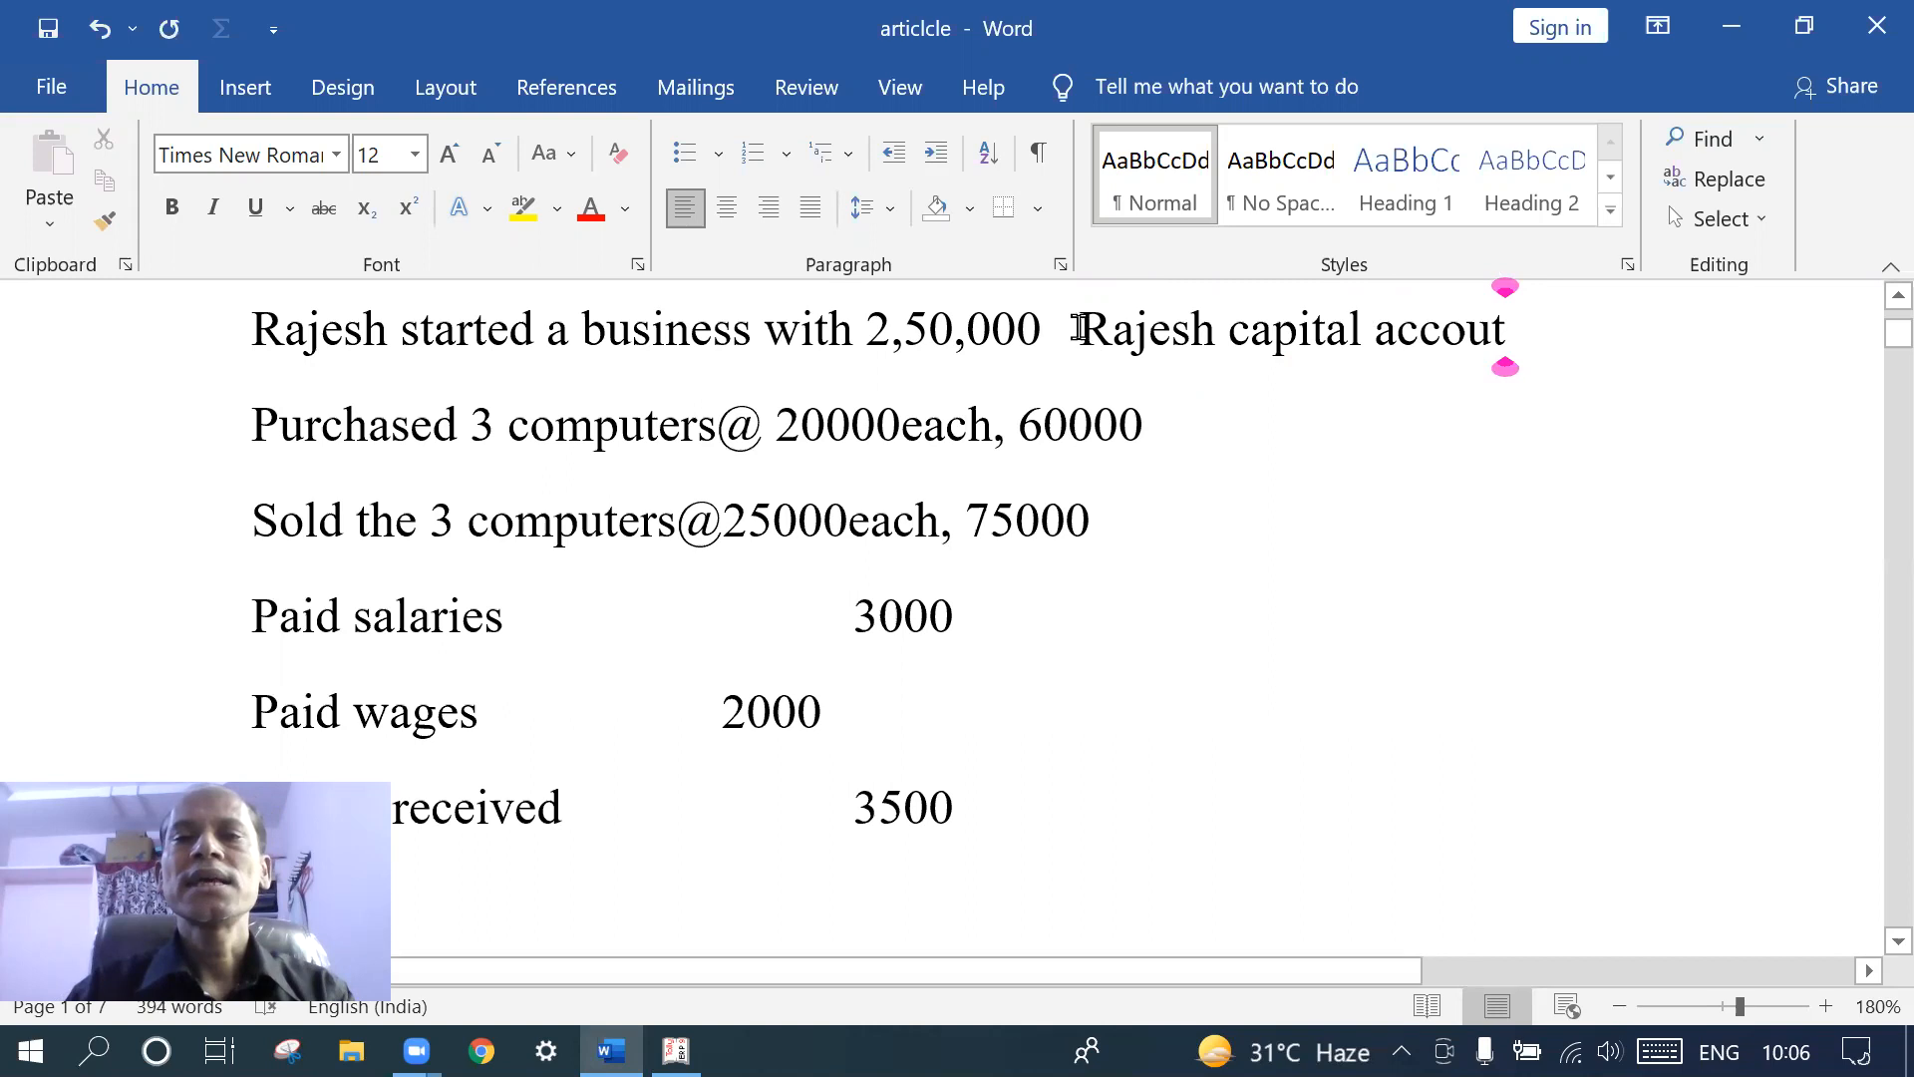
# - Append 'purchases purchse account' after 60000 on the Purchased line
pyautogui.click(1180, 433)
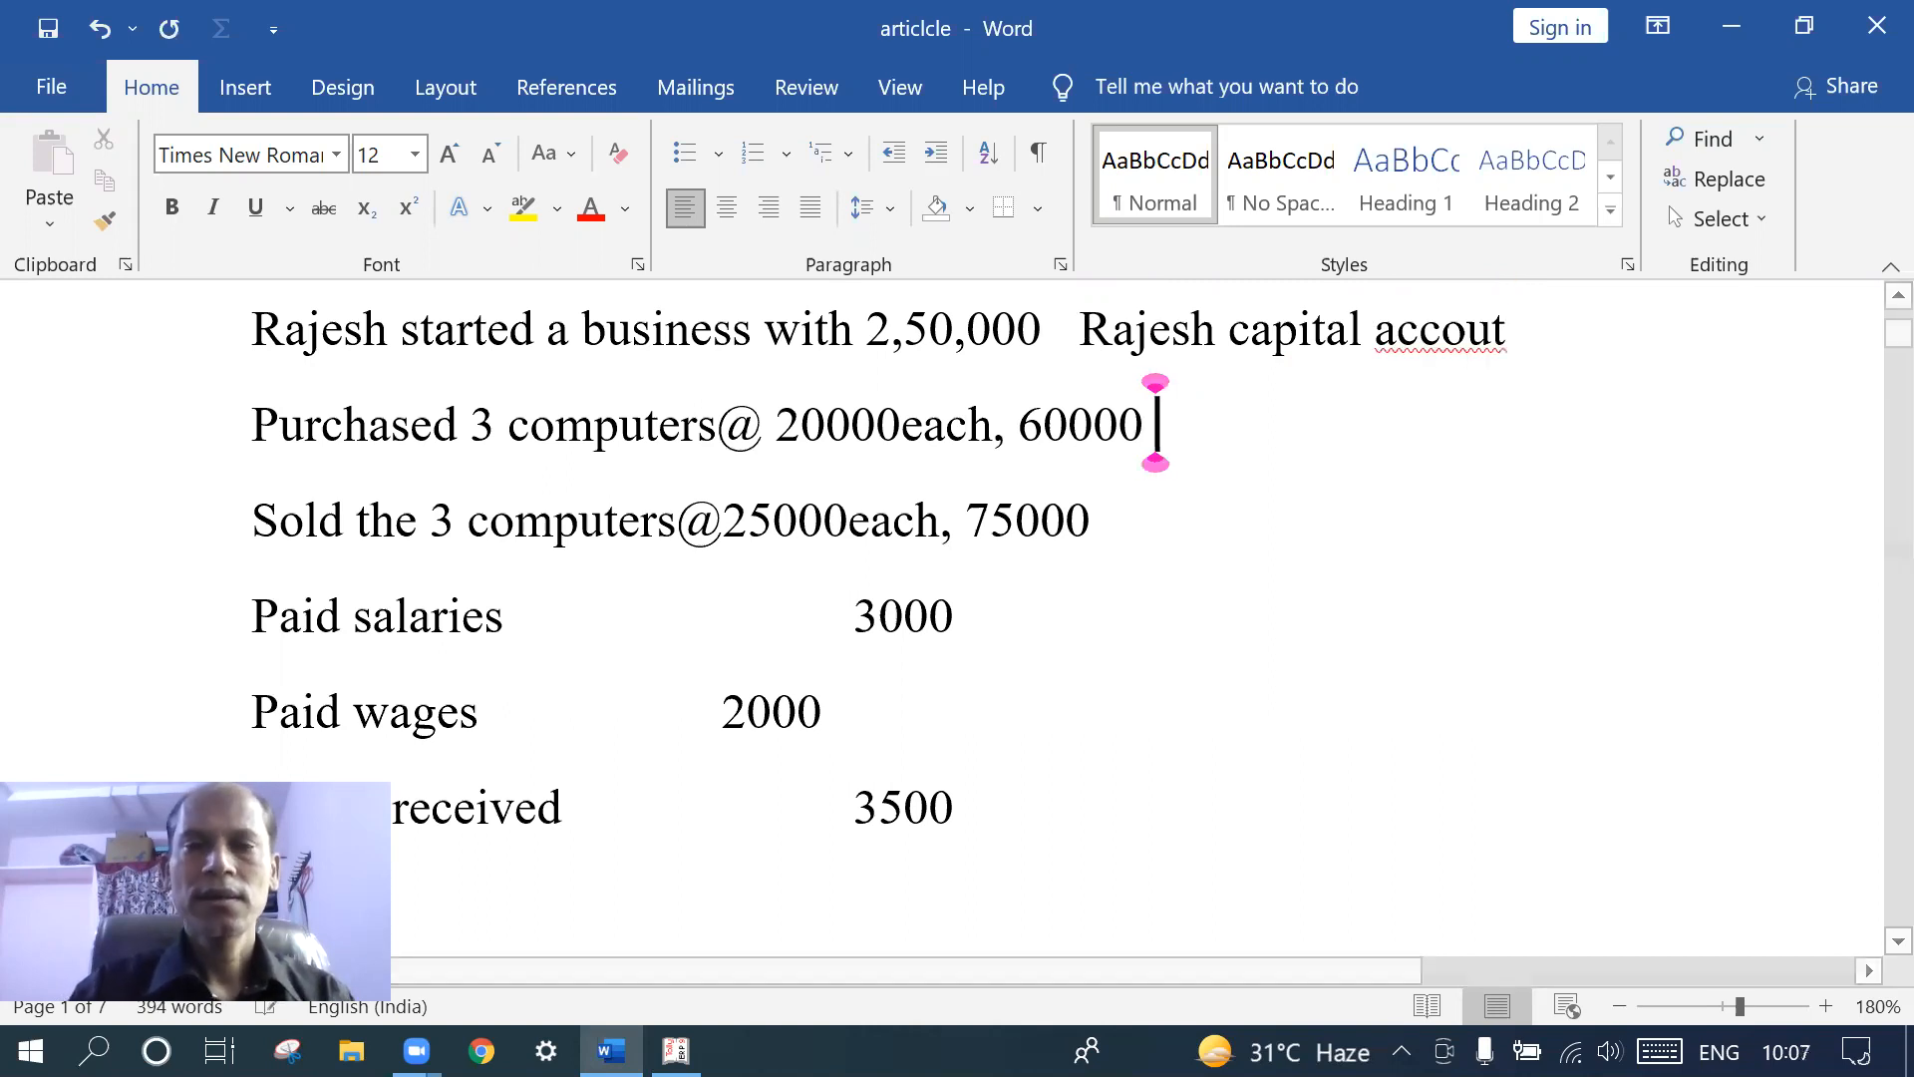
pyautogui.write('oy')
pyautogui.press('BackSpace')
pyautogui.press('BackSpace')
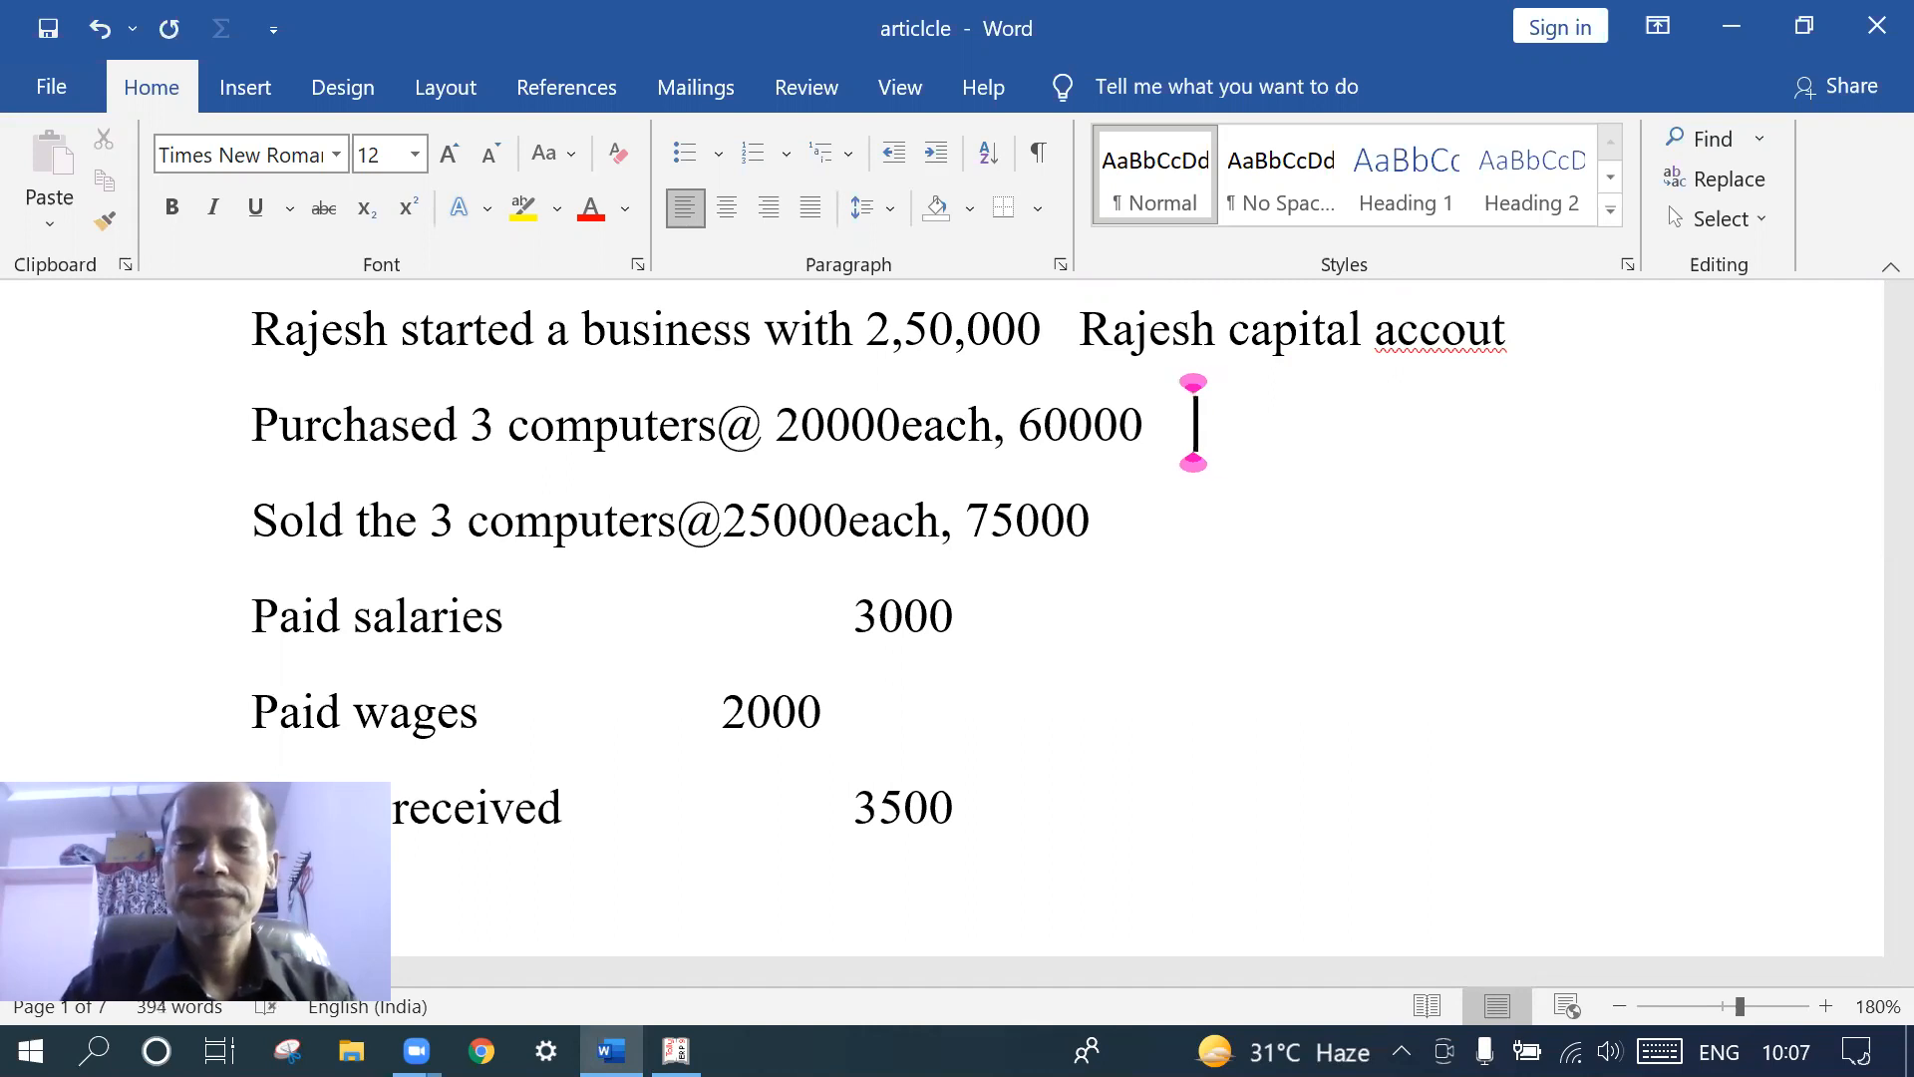
pyautogui.write('py')
pyautogui.press('BackSpace')
pyautogui.write('urch')
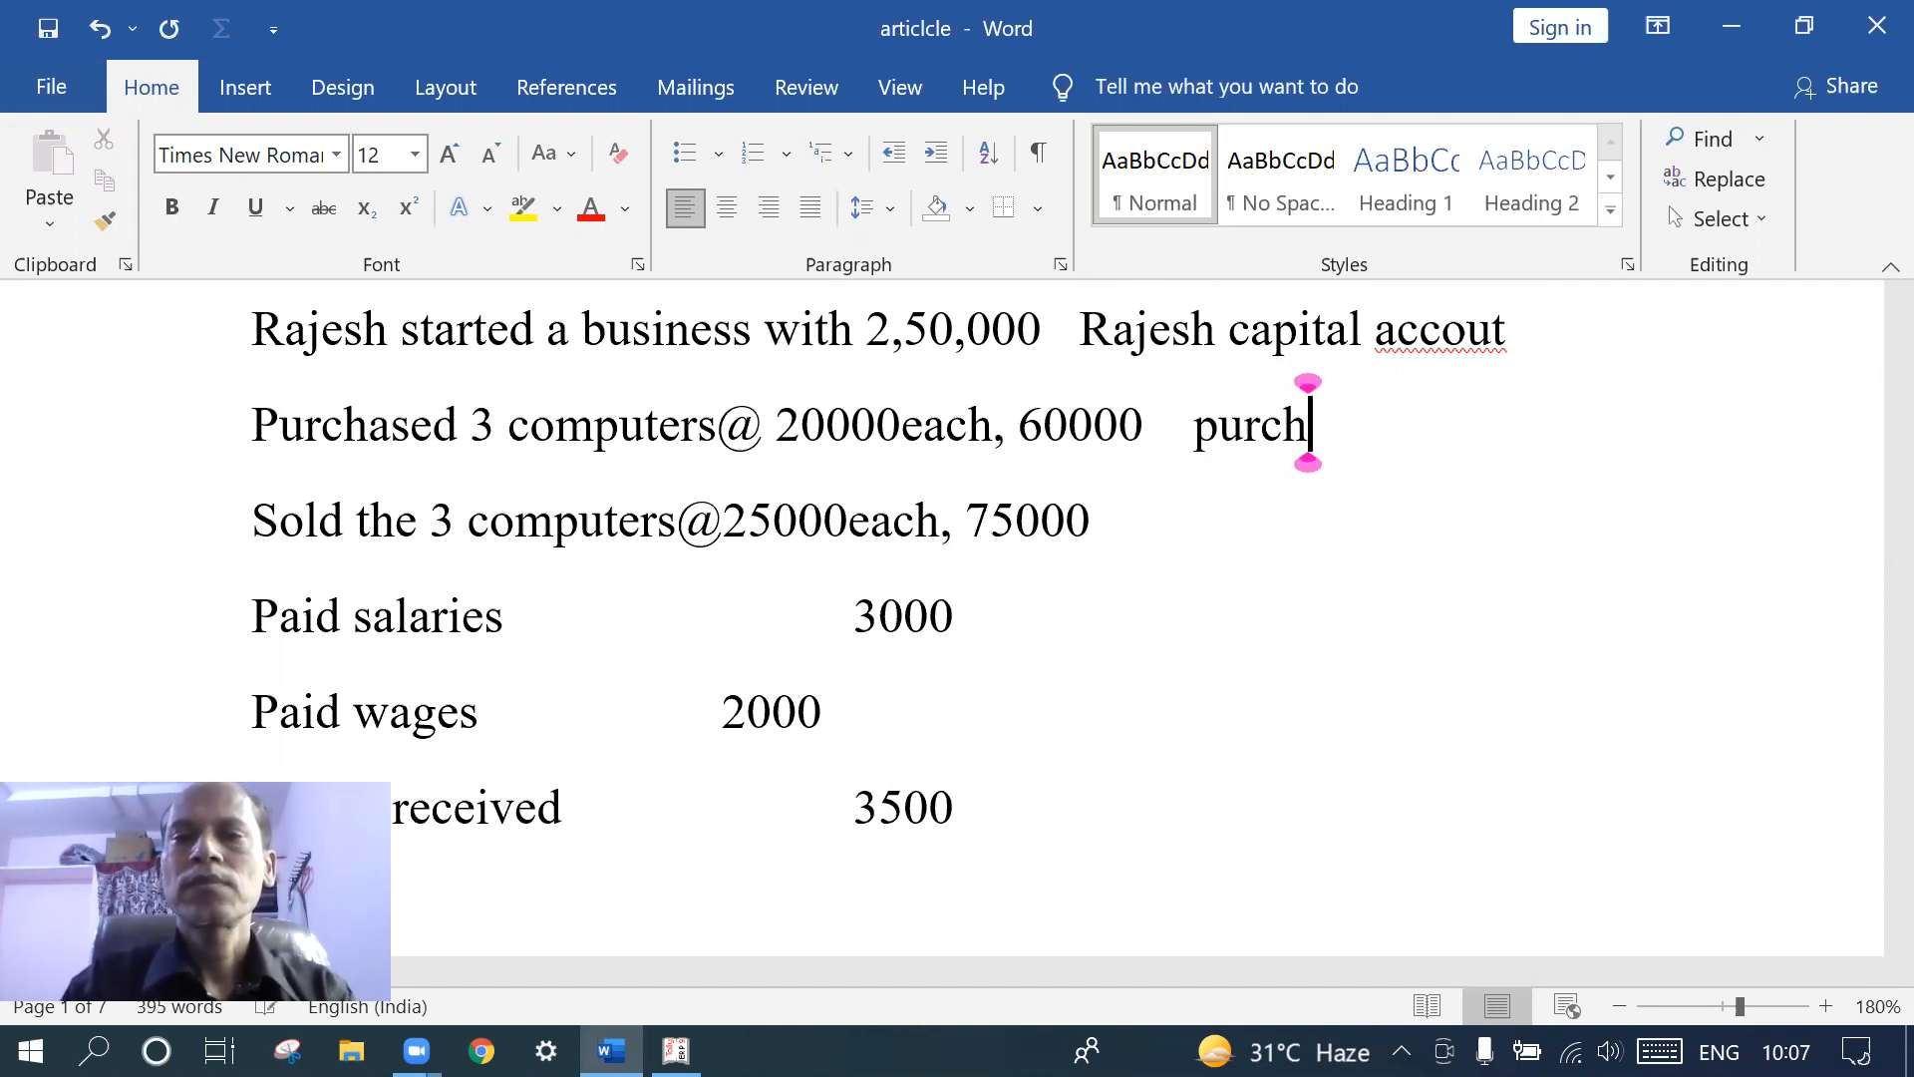
pyautogui.write('ases p')
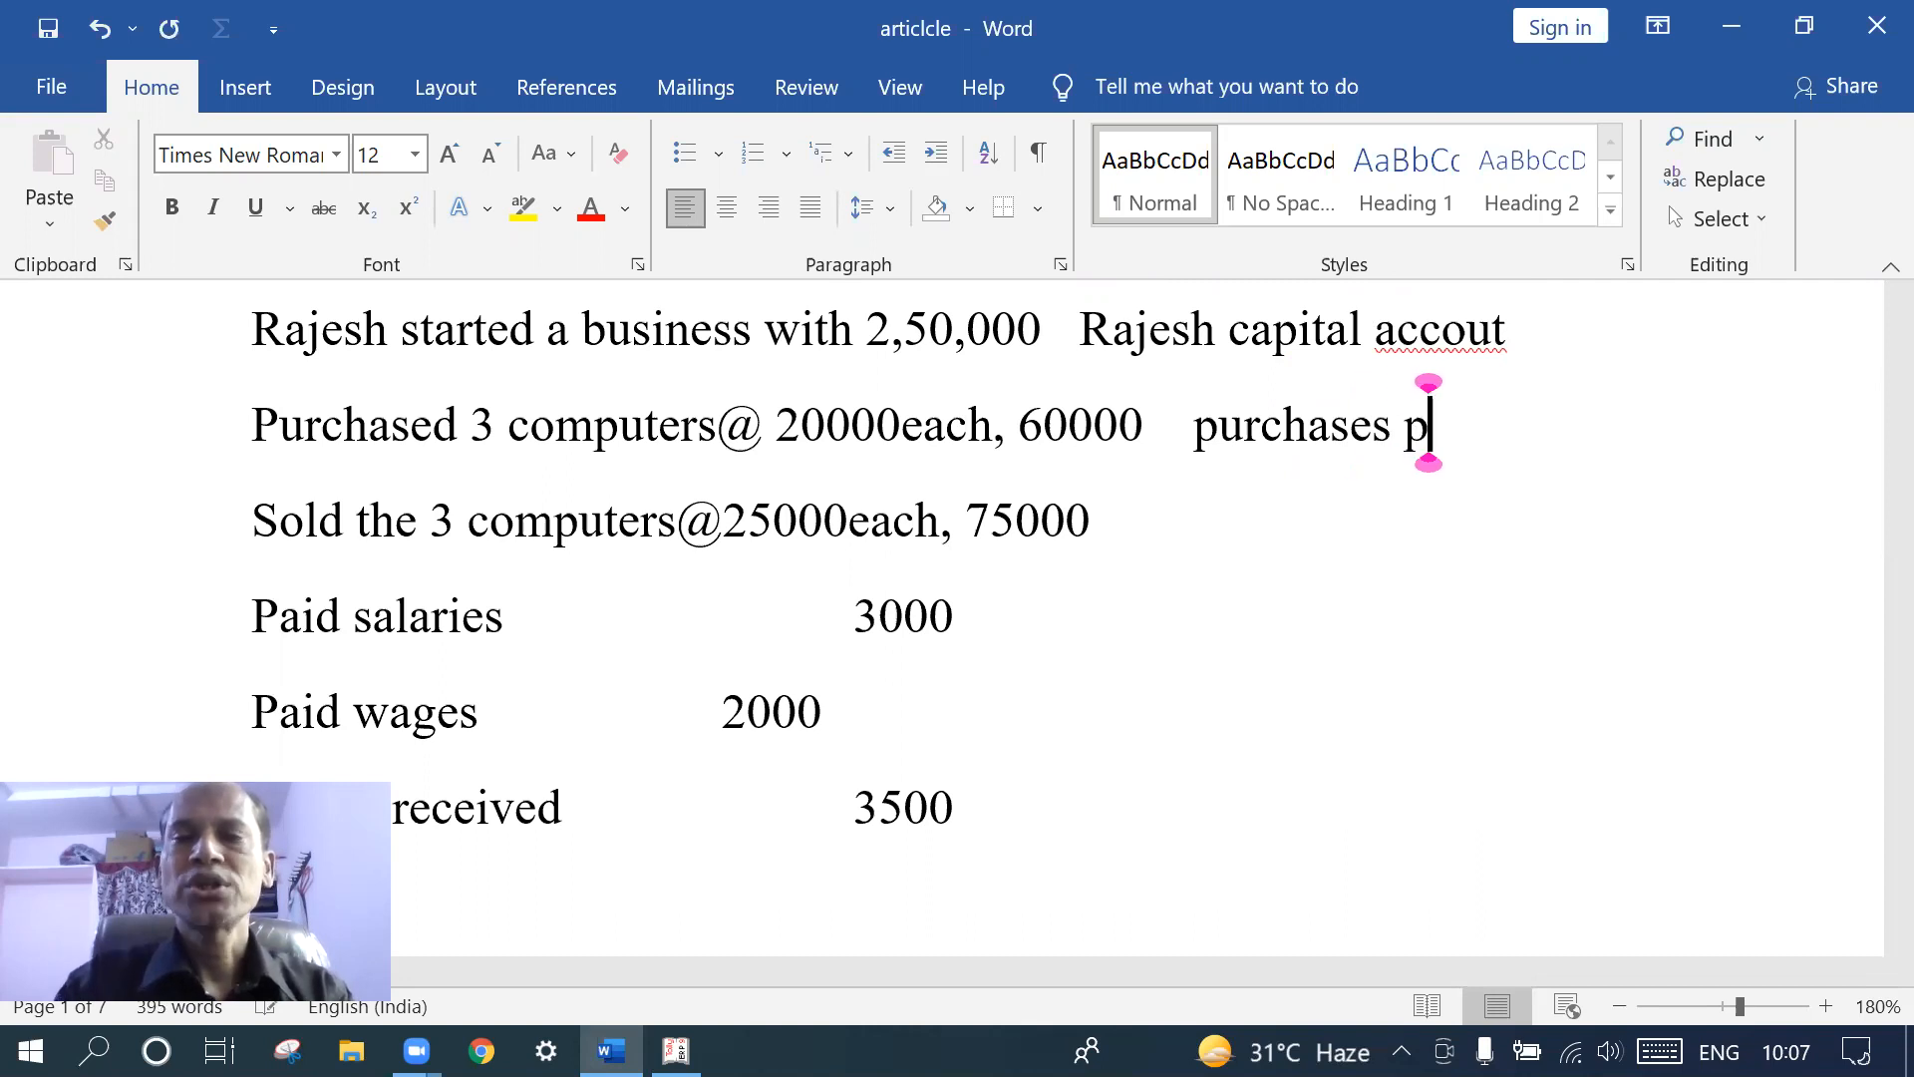
pyautogui.write('urchse')
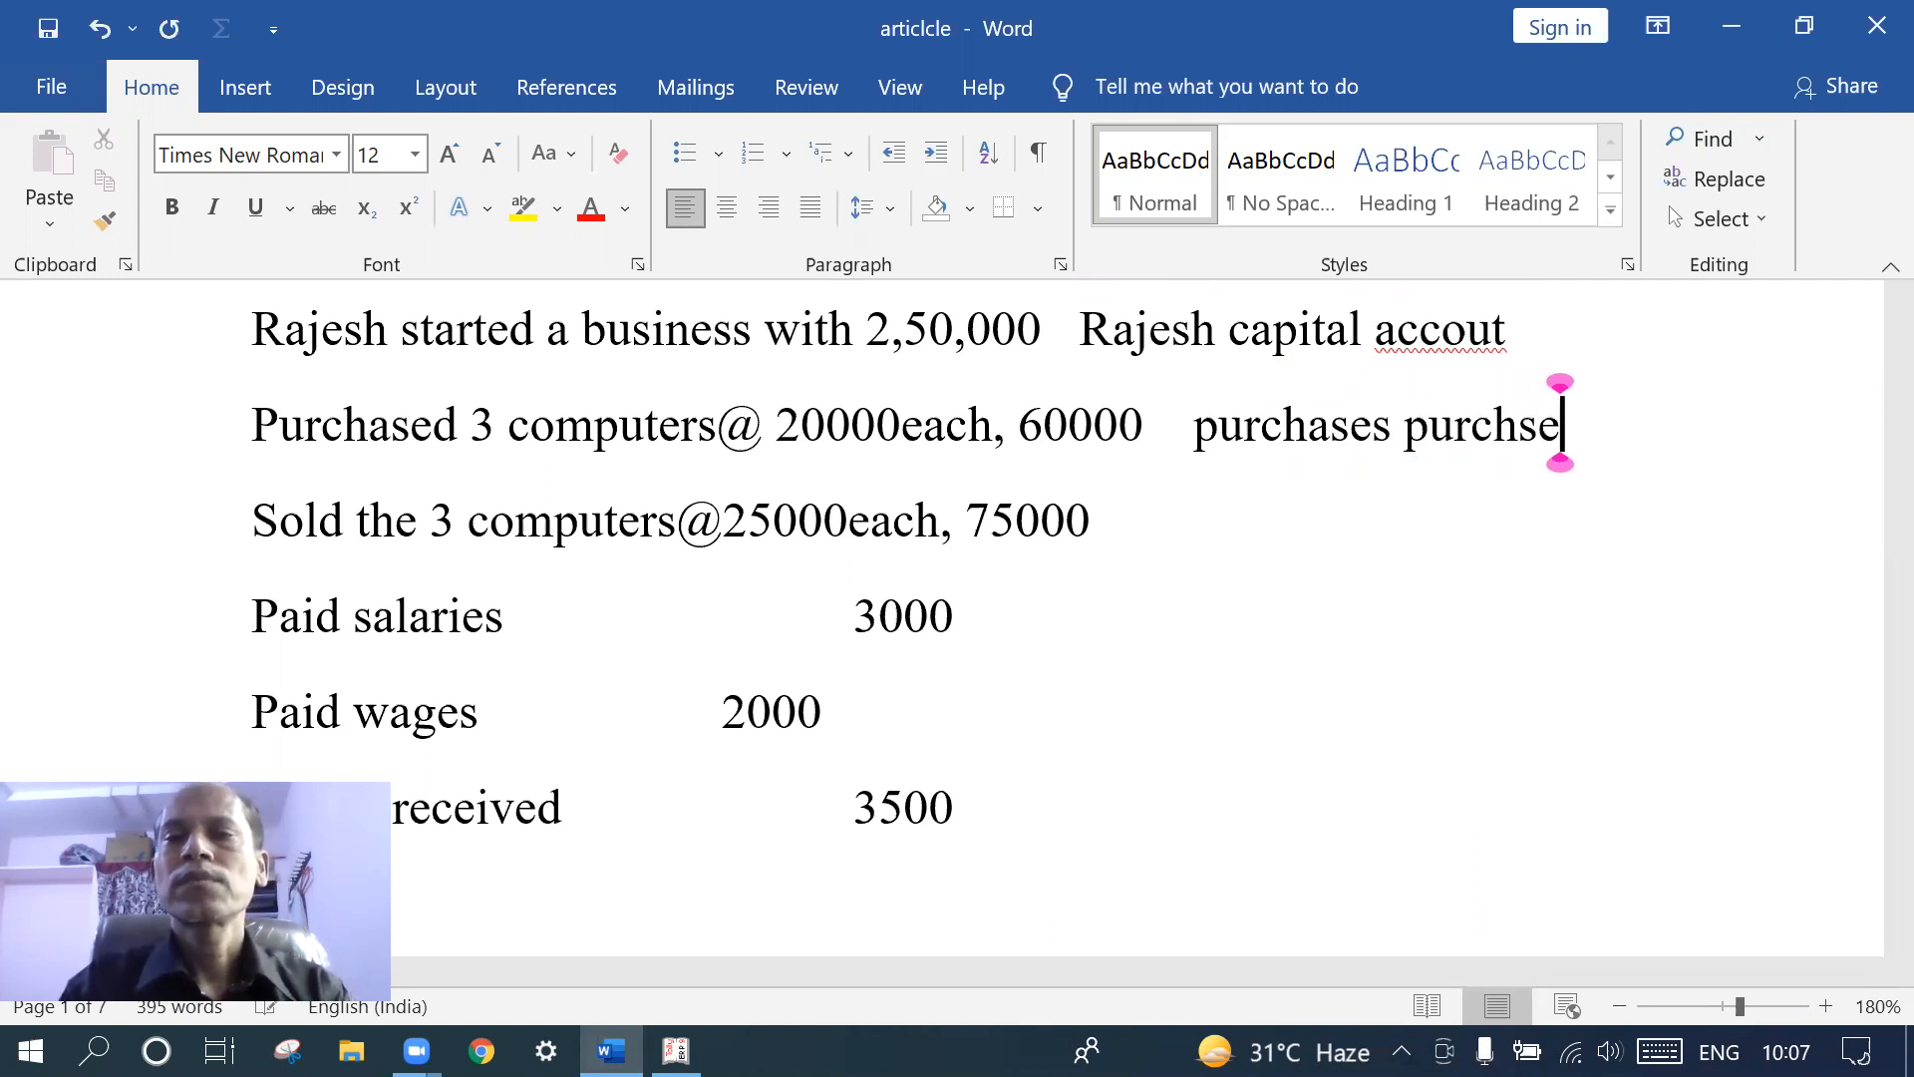
pyautogui.write(' account')
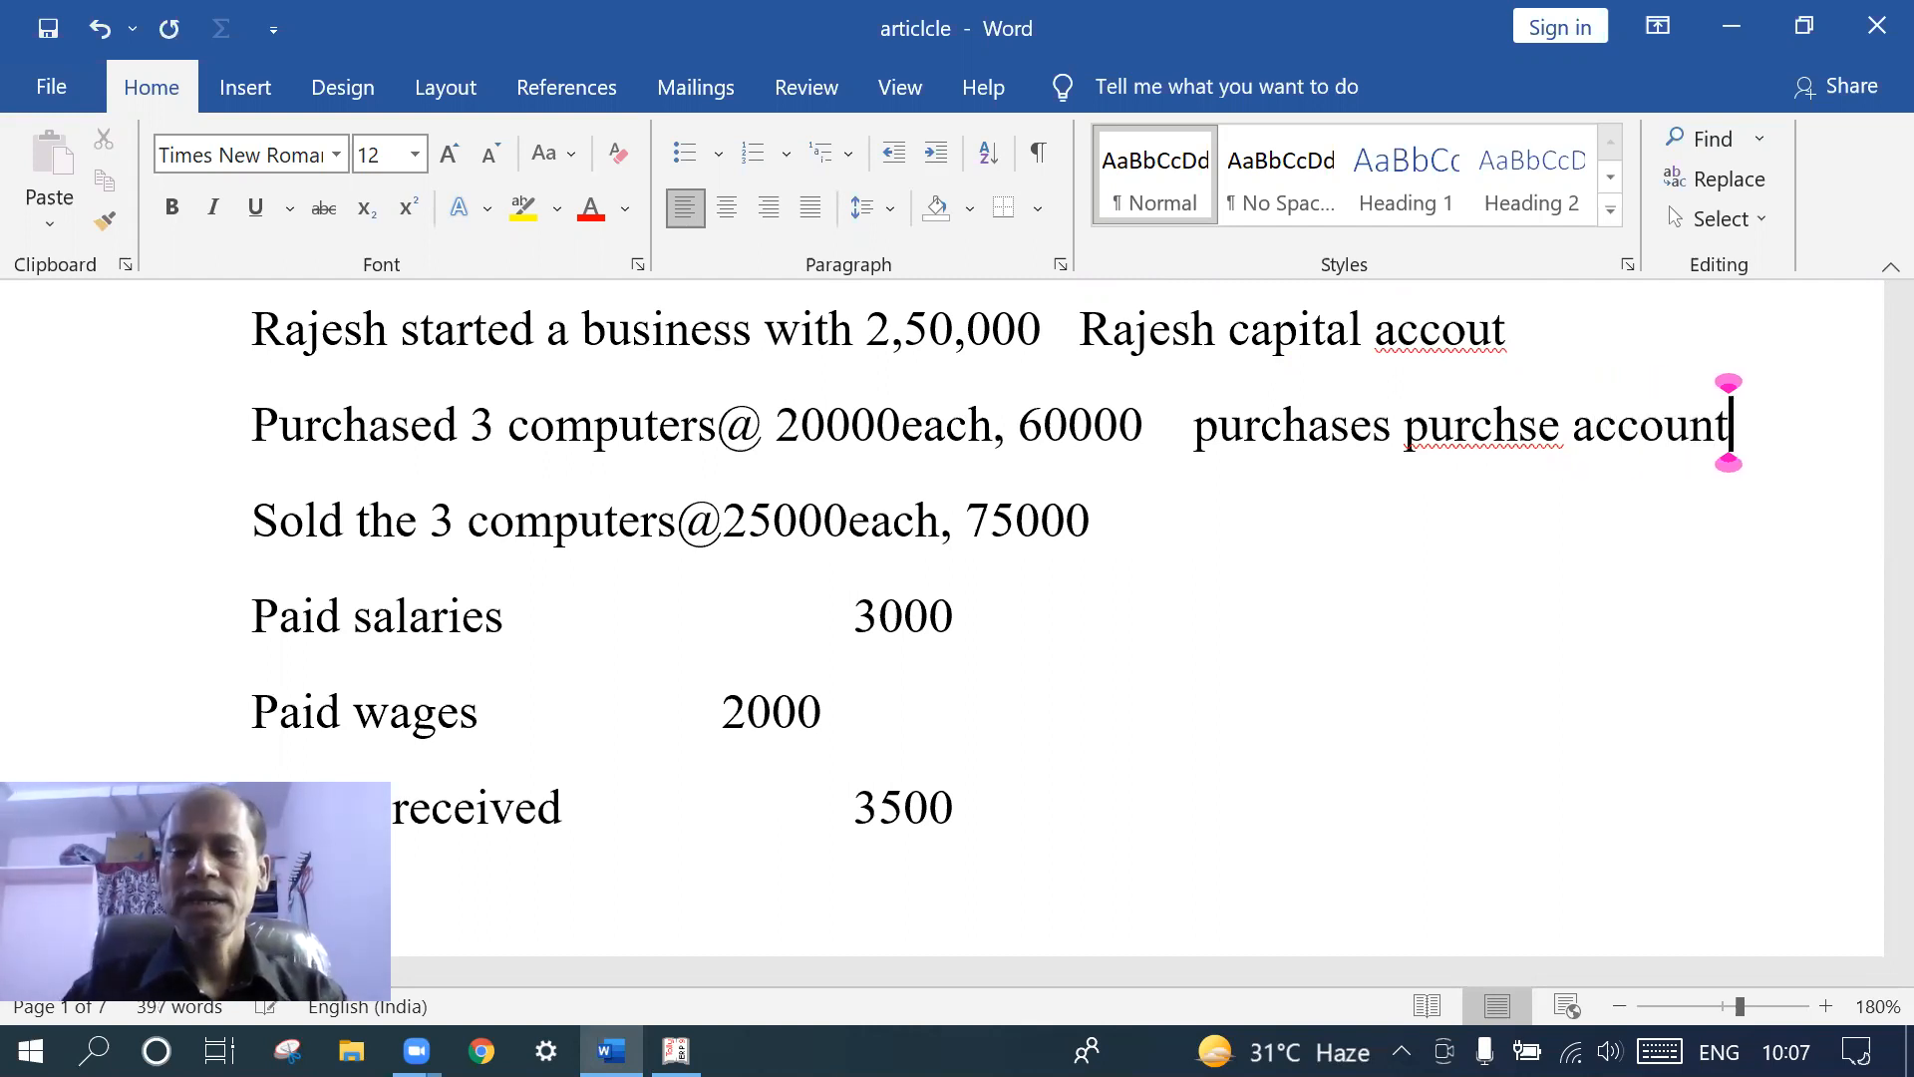
pyautogui.press('Return')
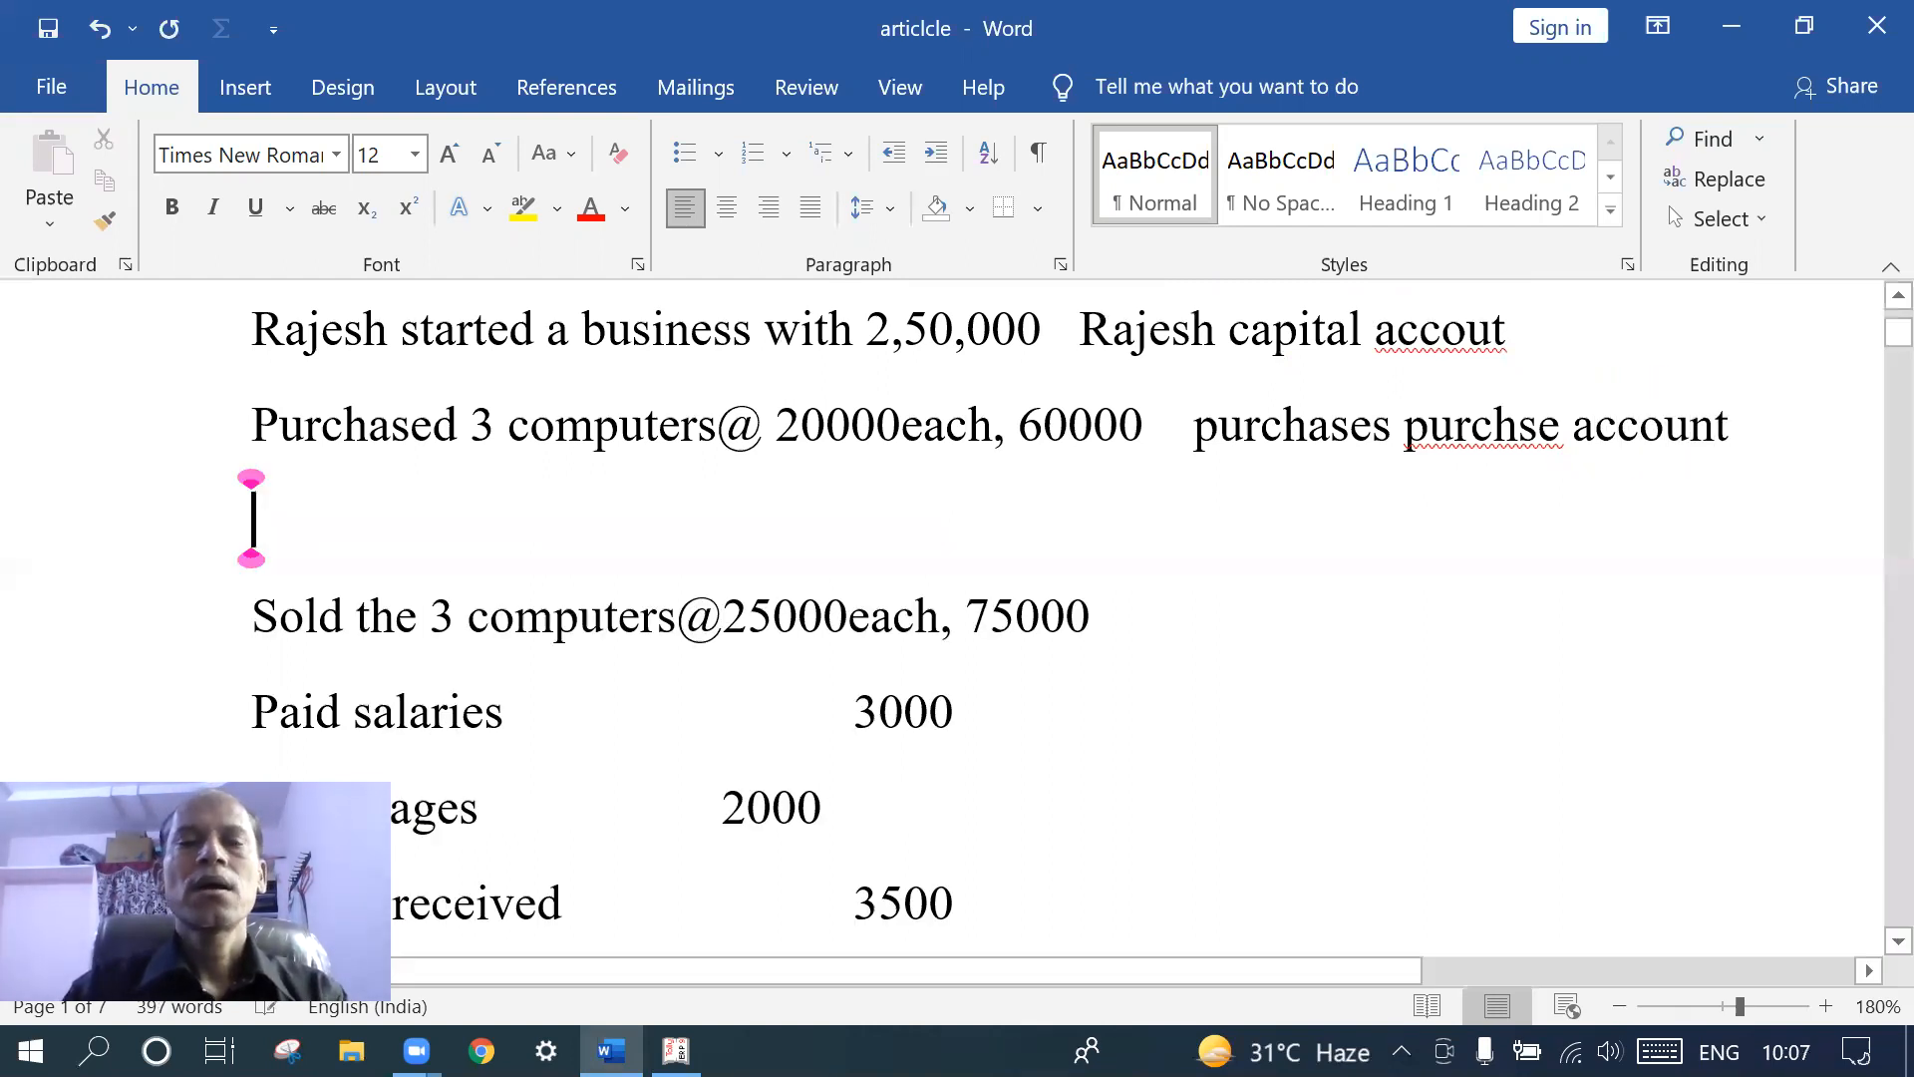
pyautogui.press('BackSpace')
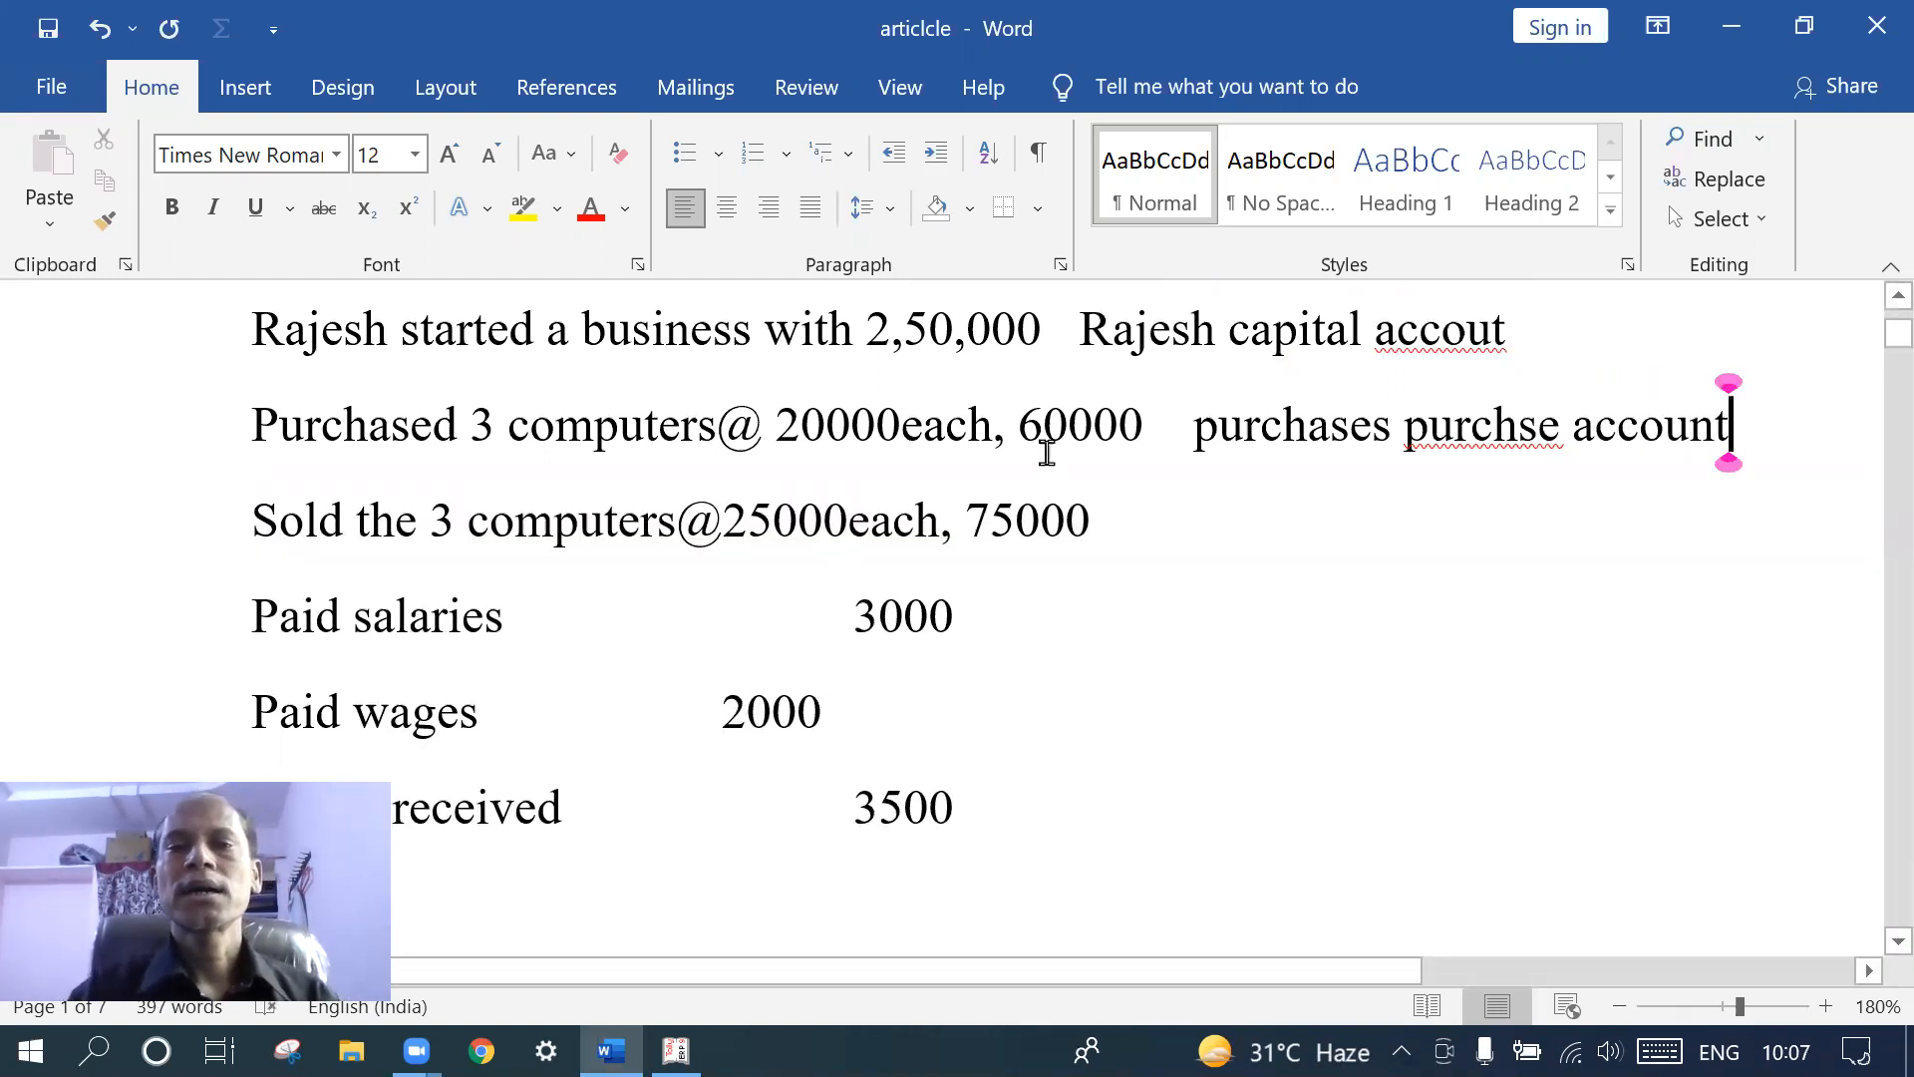
pyautogui.click(1133, 518)
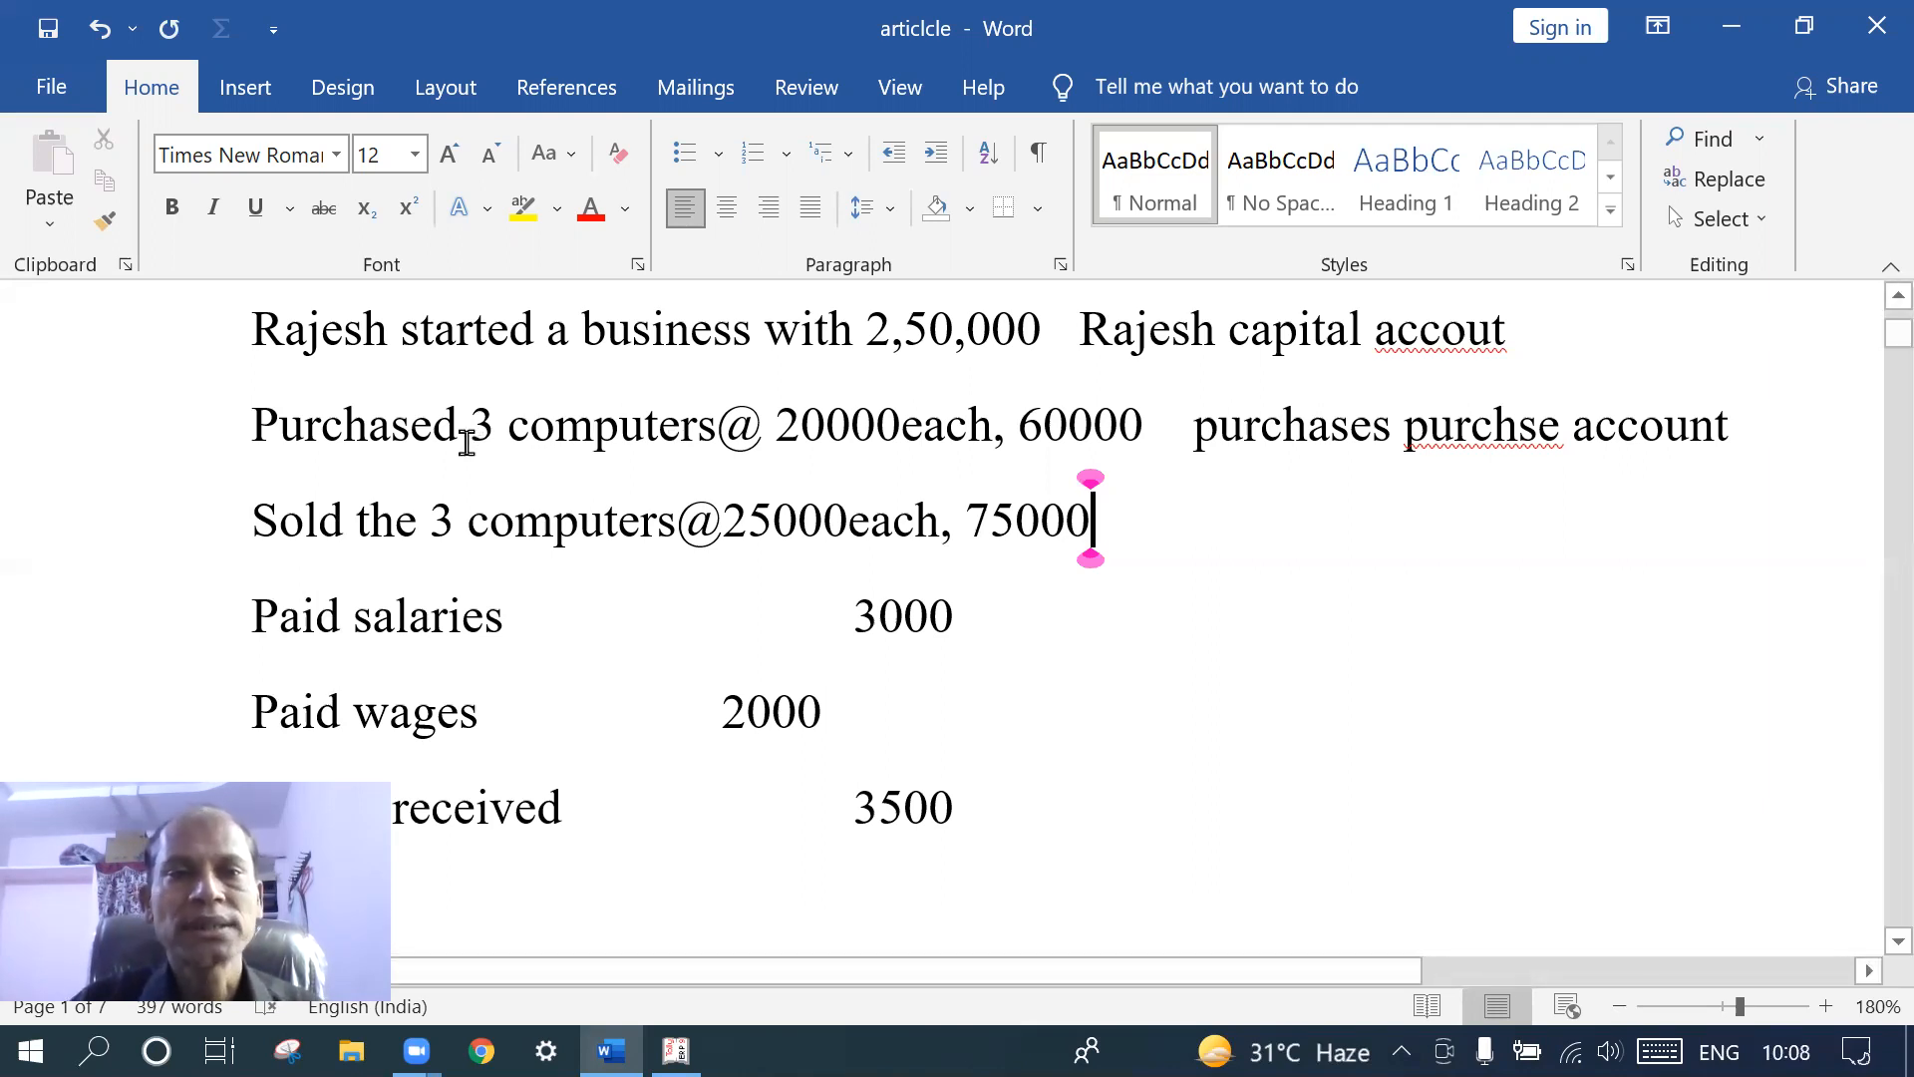
# - Insert hyphens after 'purchases' and before 'capital' in the first two notes
pyautogui.click(1392, 439)
pyautogui.write('-')
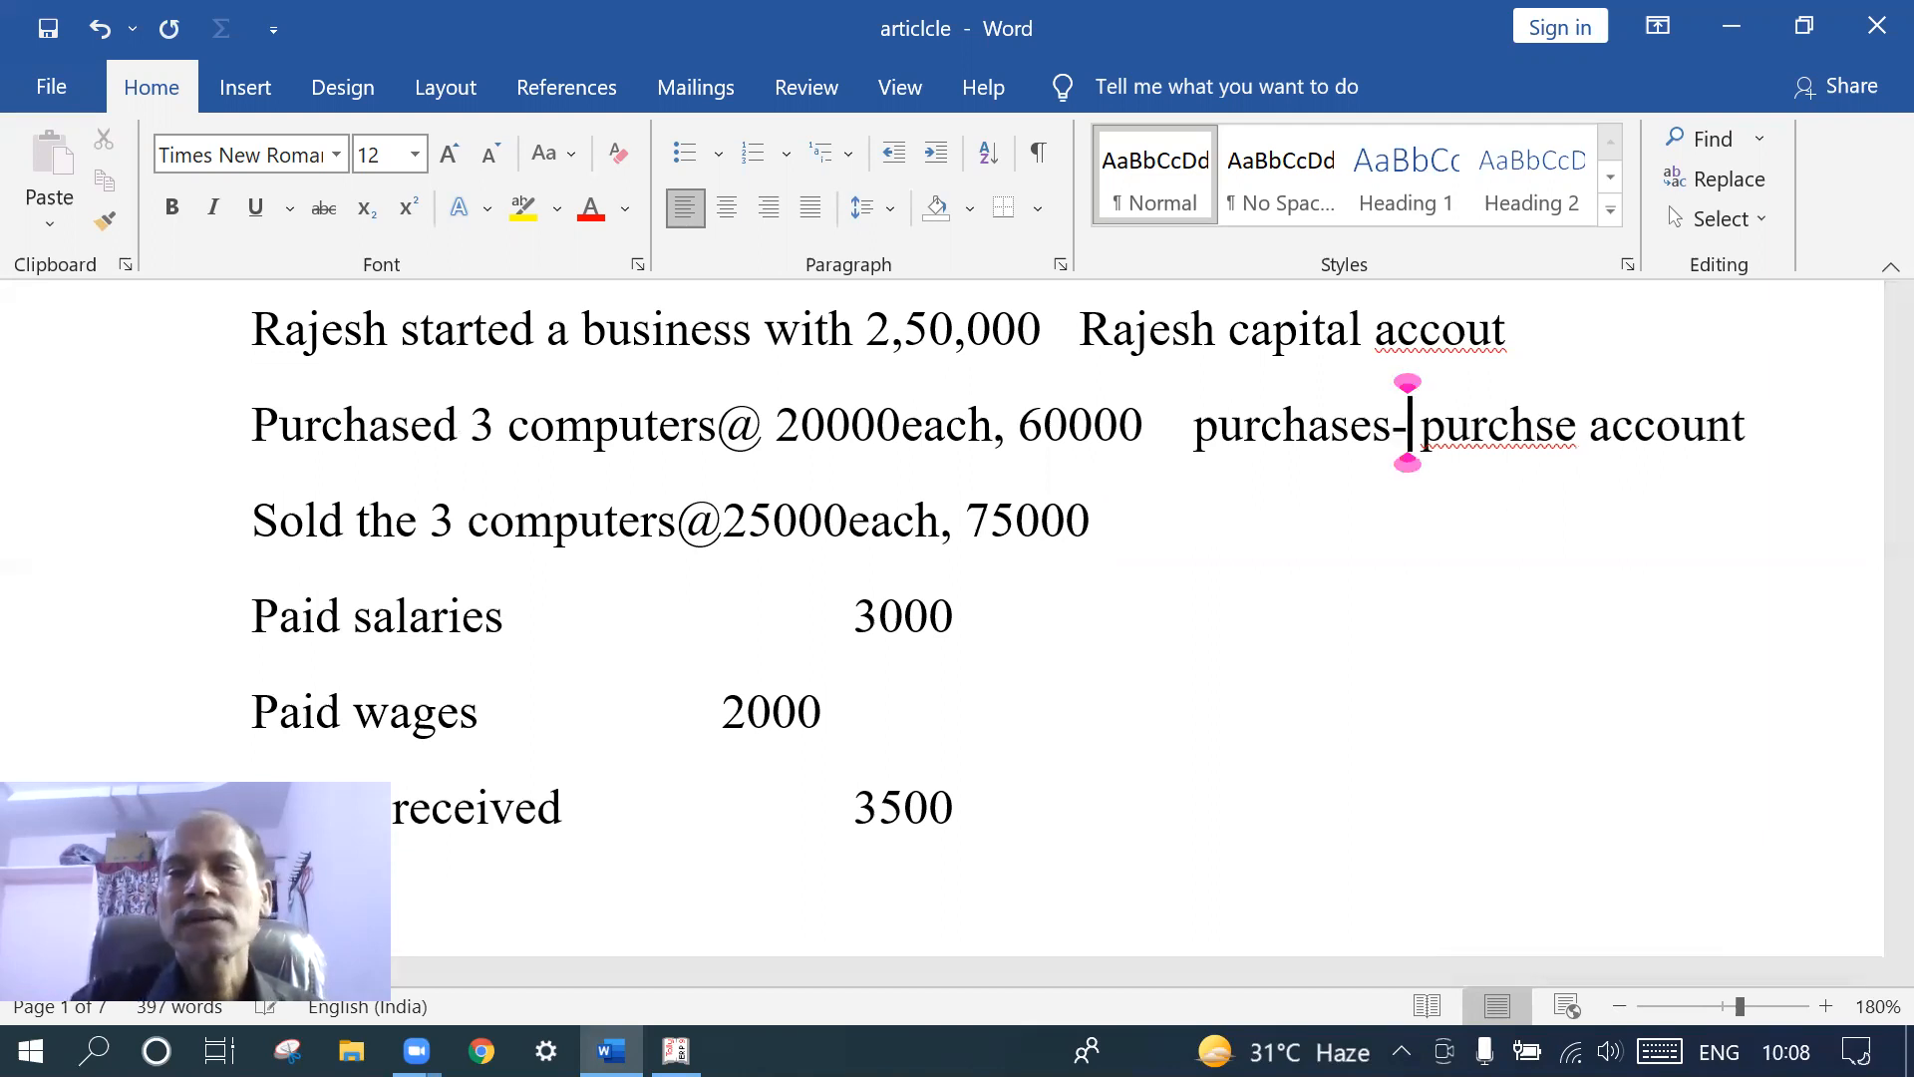
pyautogui.click(1230, 329)
pyautogui.write('-')
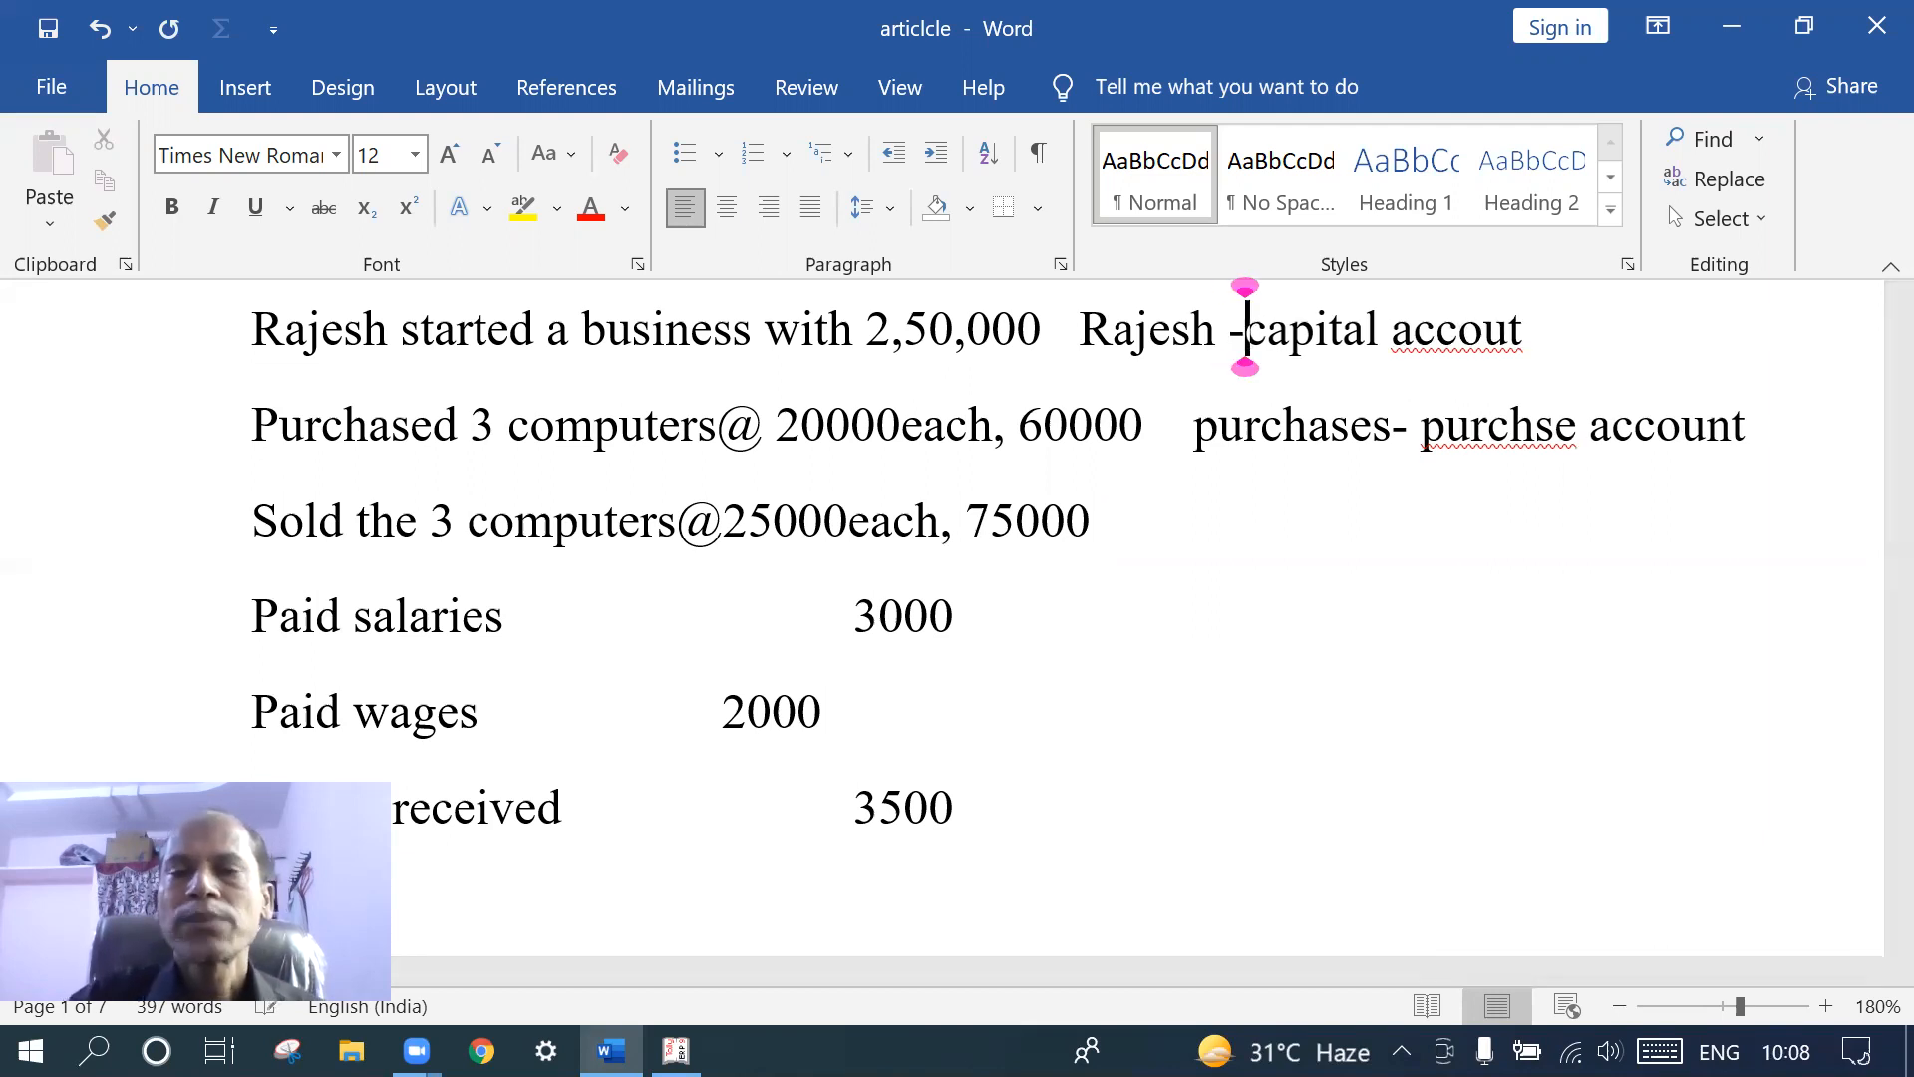
# - Add 'sales-sales ledger' after 75000 on the Sold line, separated by a tab
pyautogui.click(1120, 521)
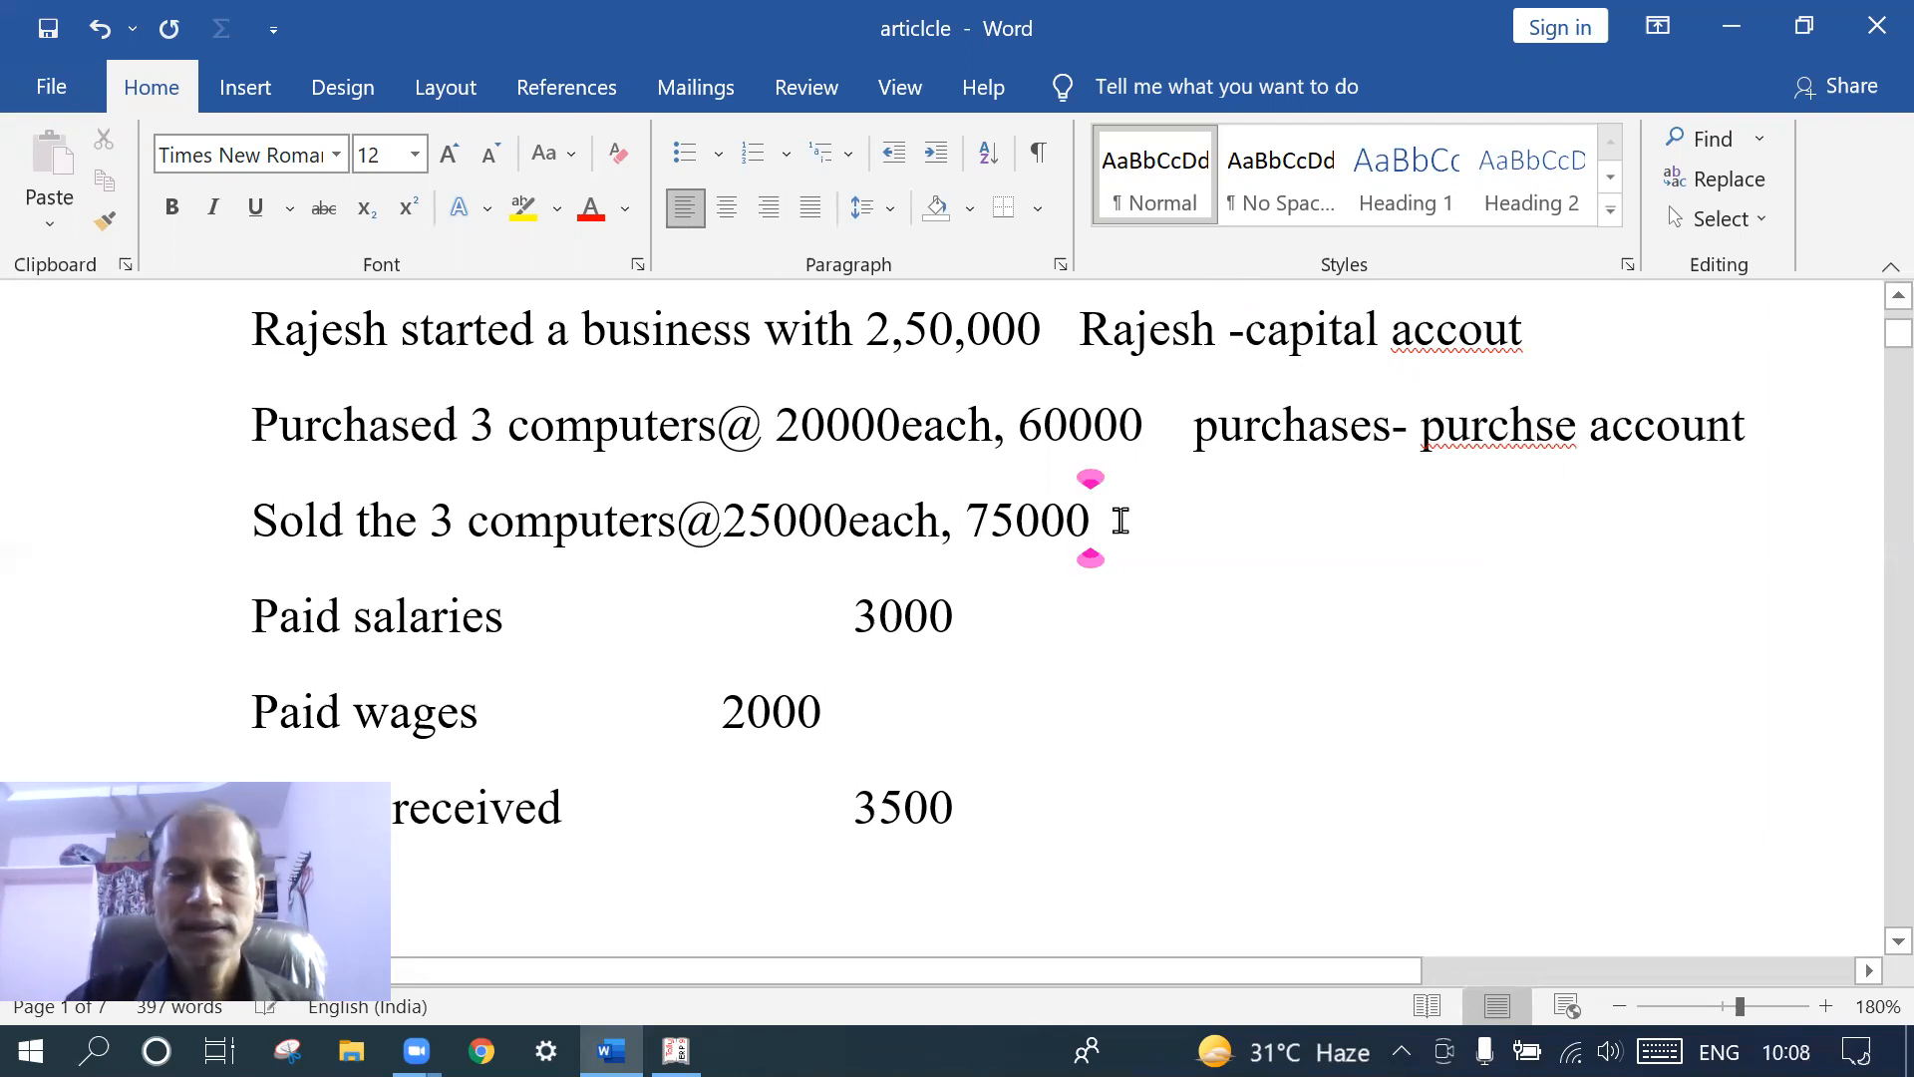
pyautogui.press('Tab')
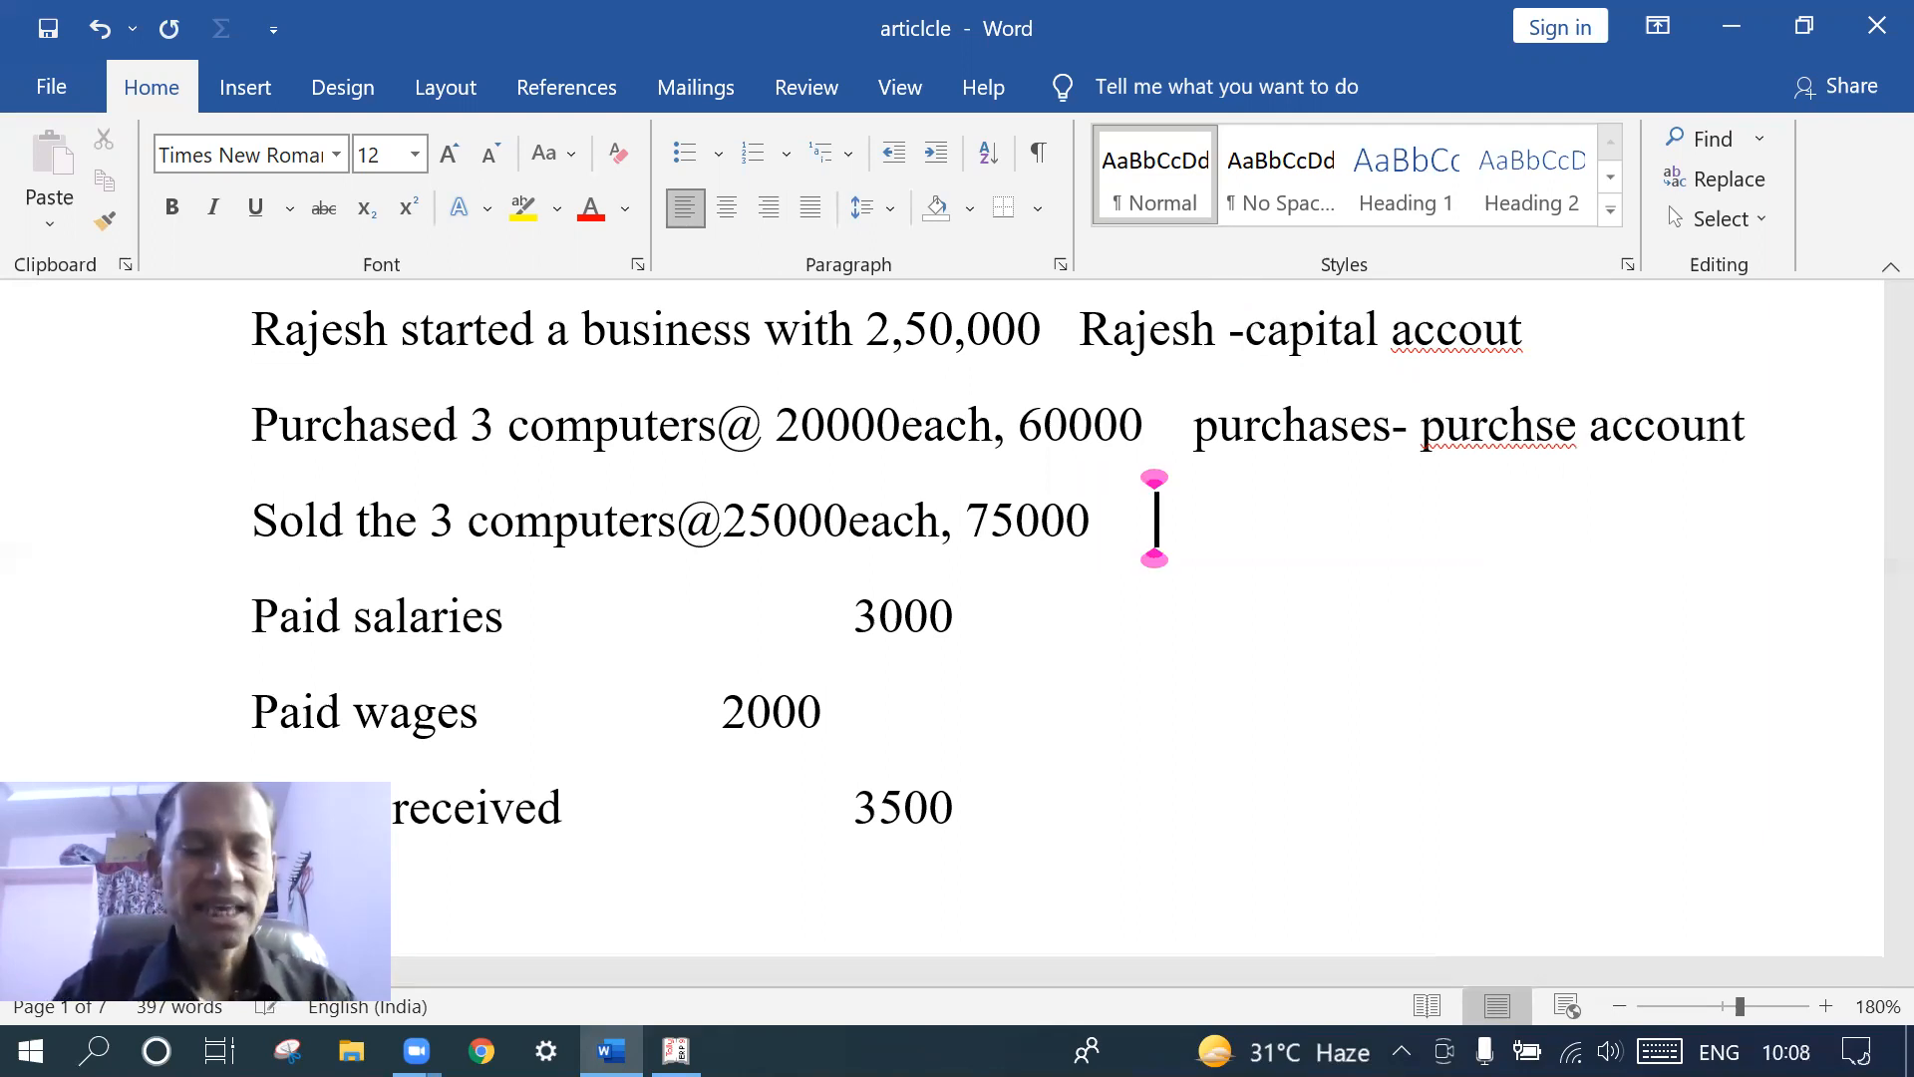
pyautogui.write('s')
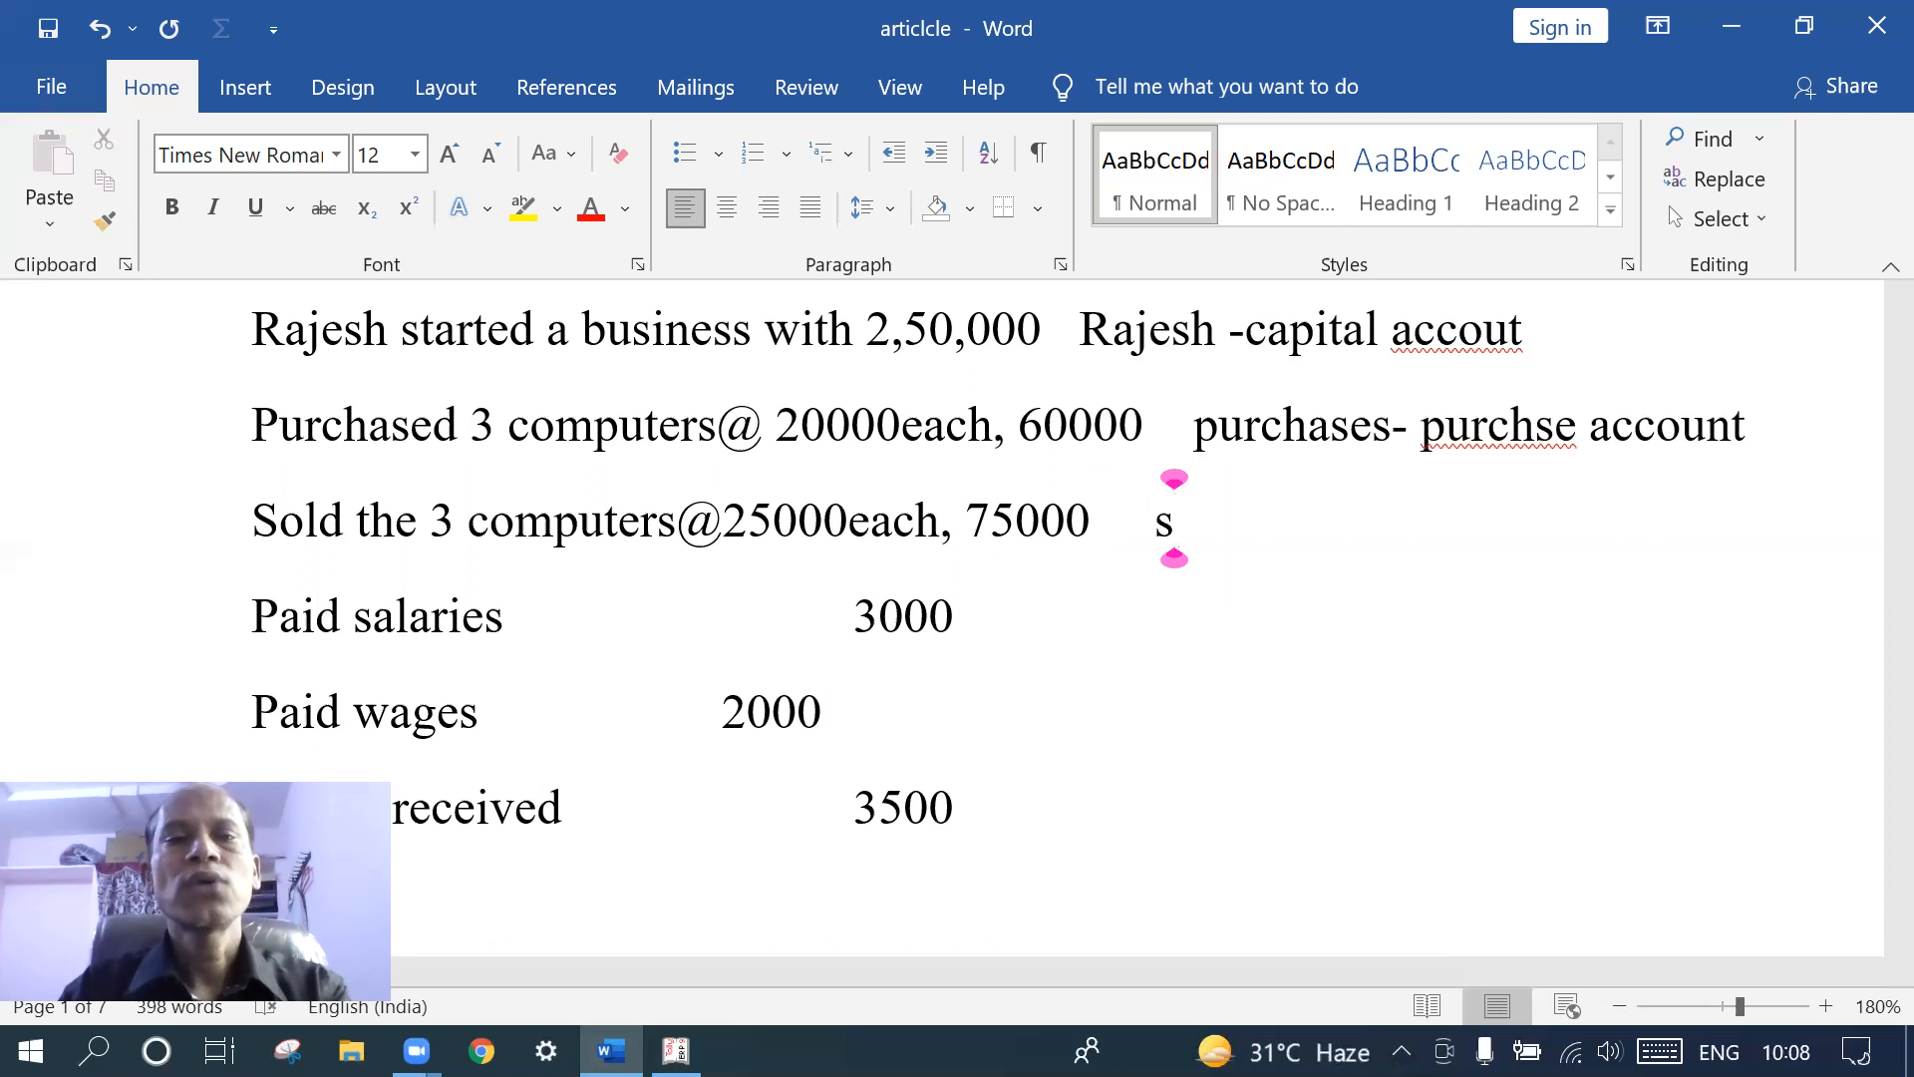
pyautogui.write('sl')
pyautogui.press('BackSpace')
pyautogui.press('BackSpace')
pyautogui.write('a')
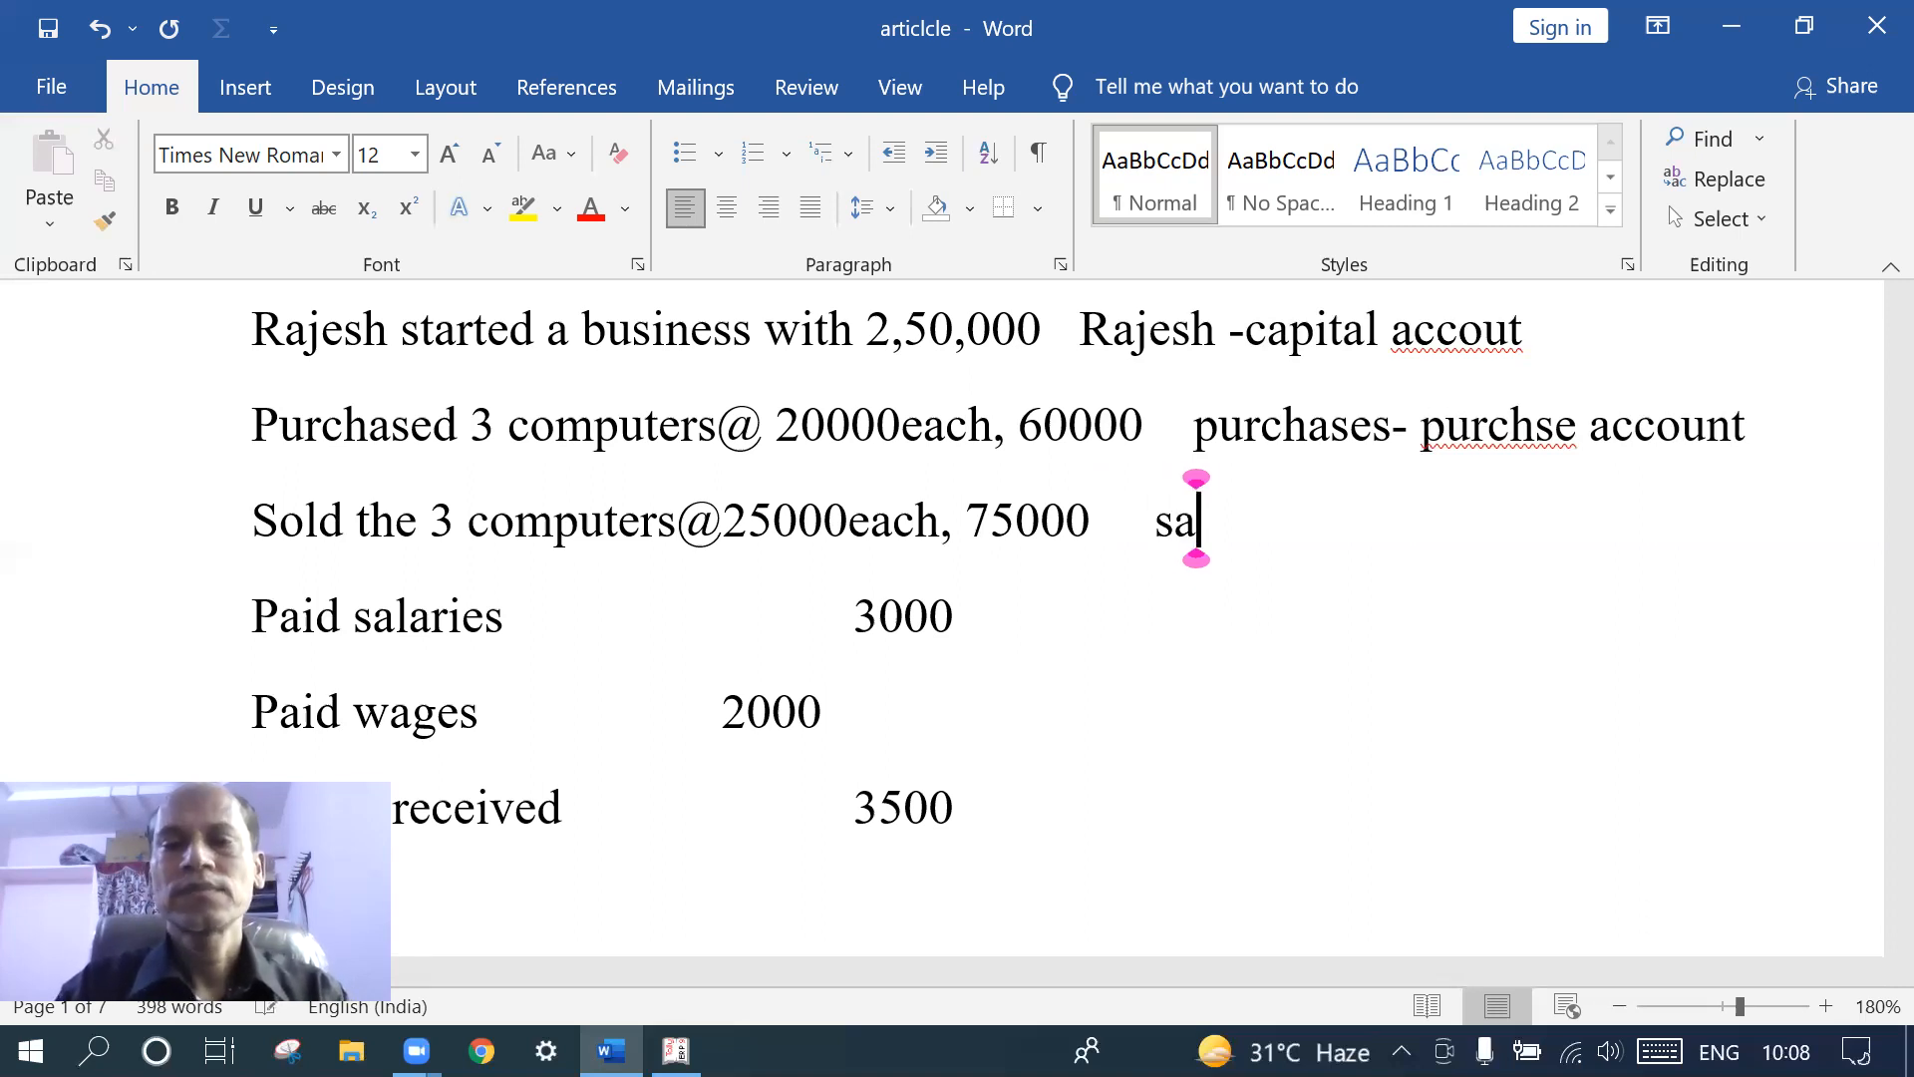
pyautogui.write('les-')
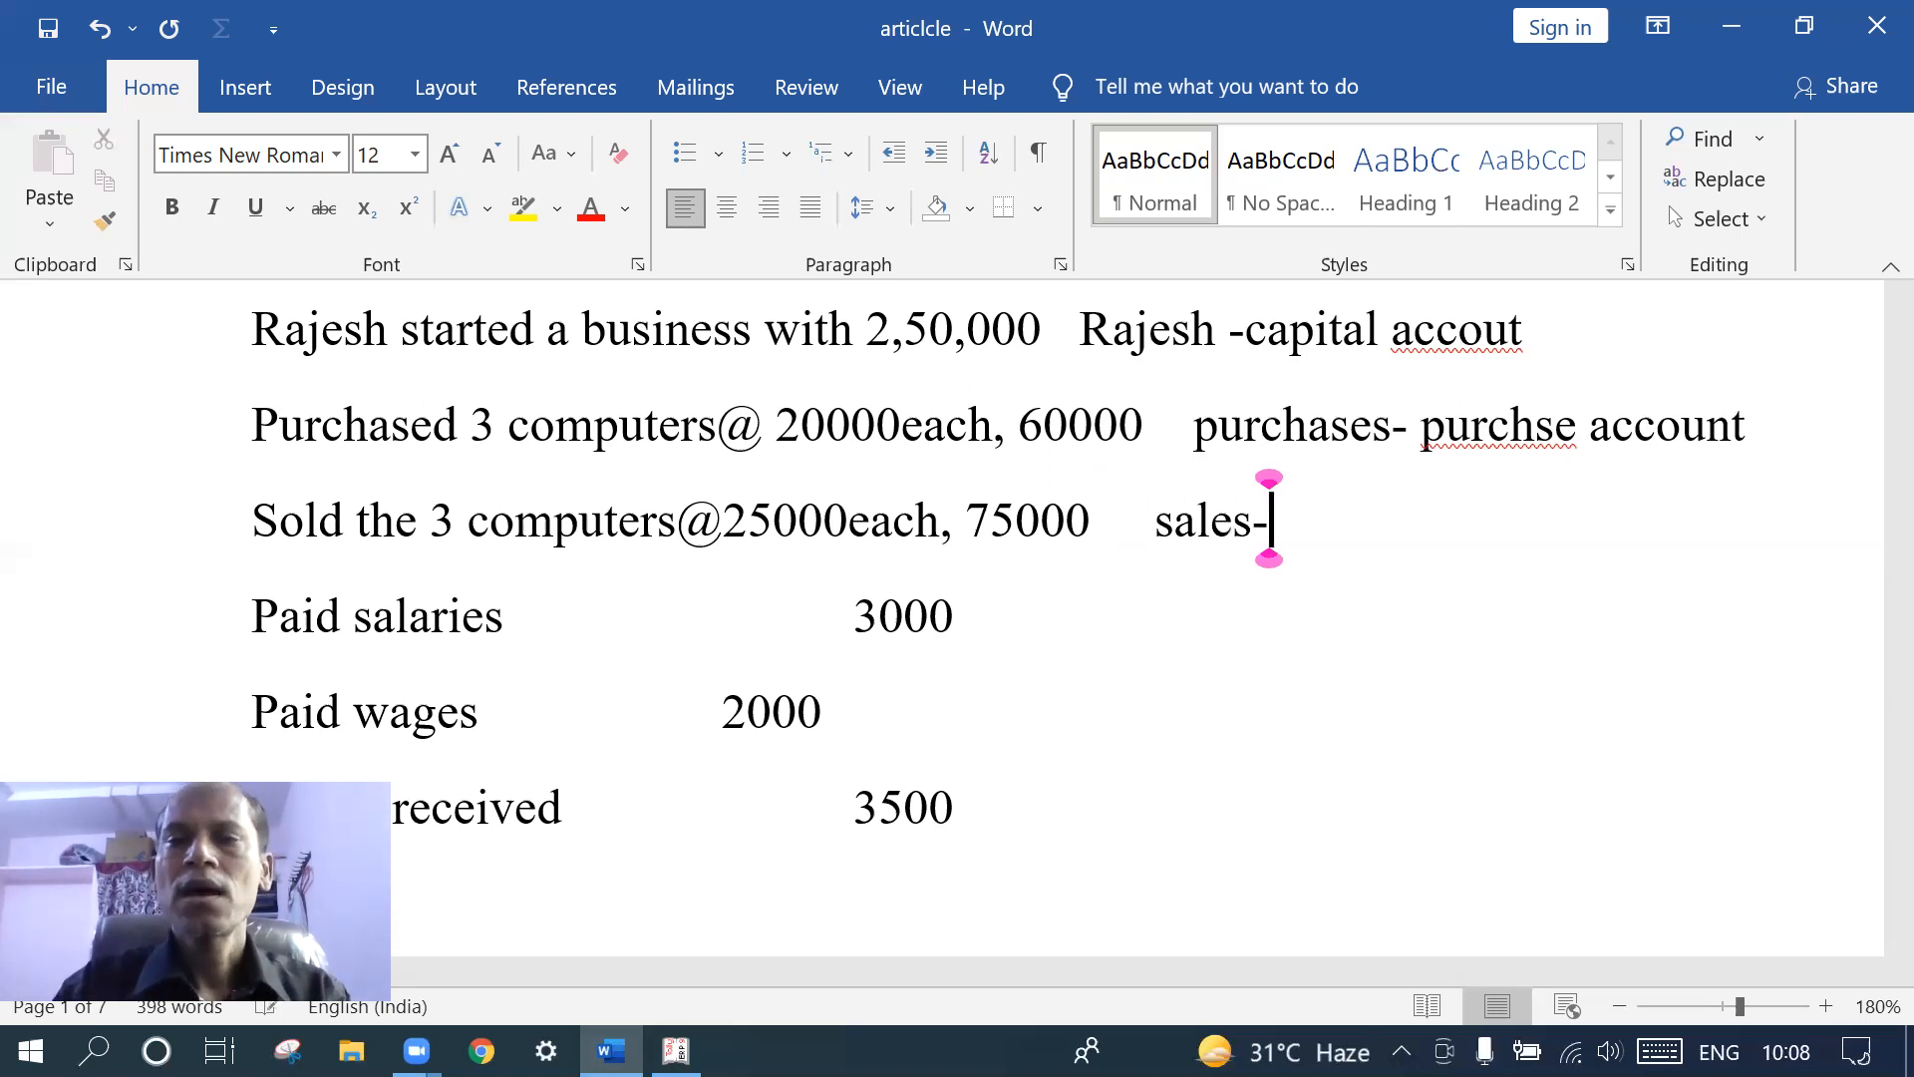
pyautogui.write('sale')
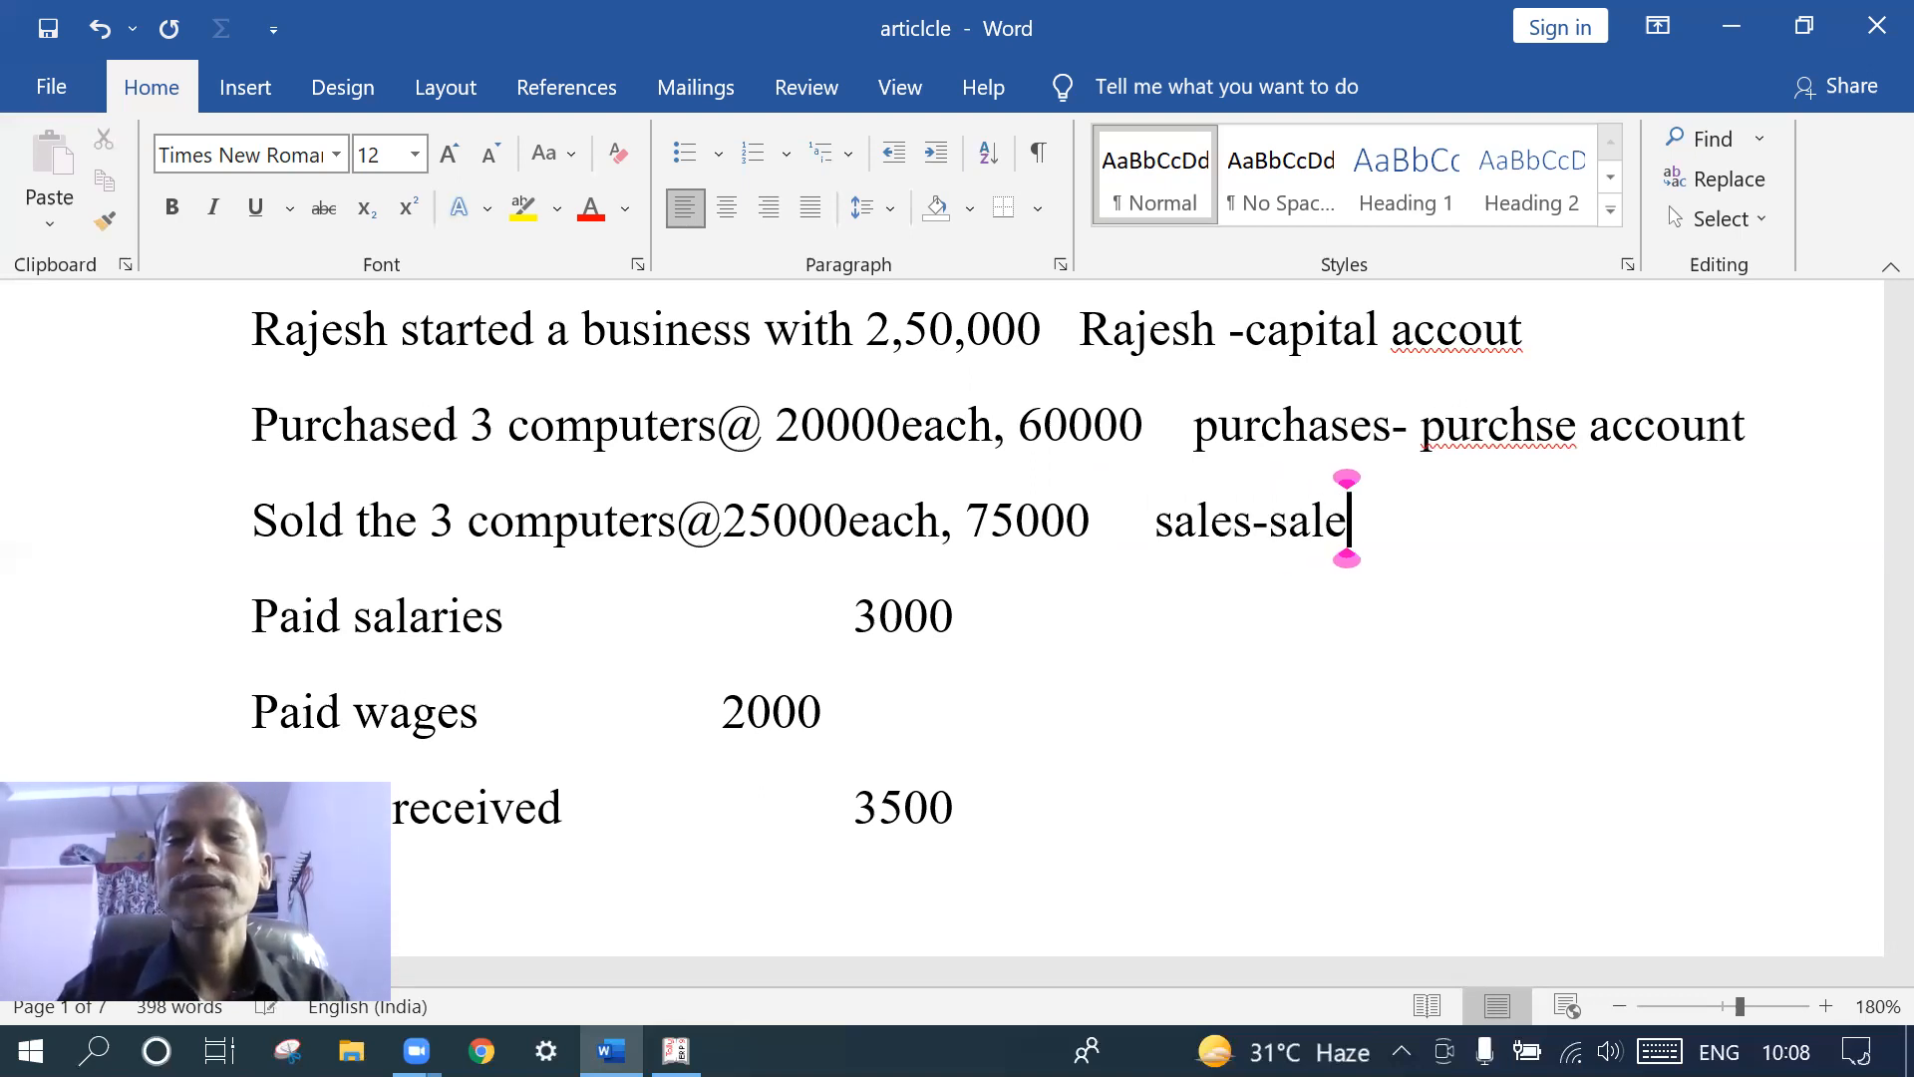
pyautogui.write('s ')
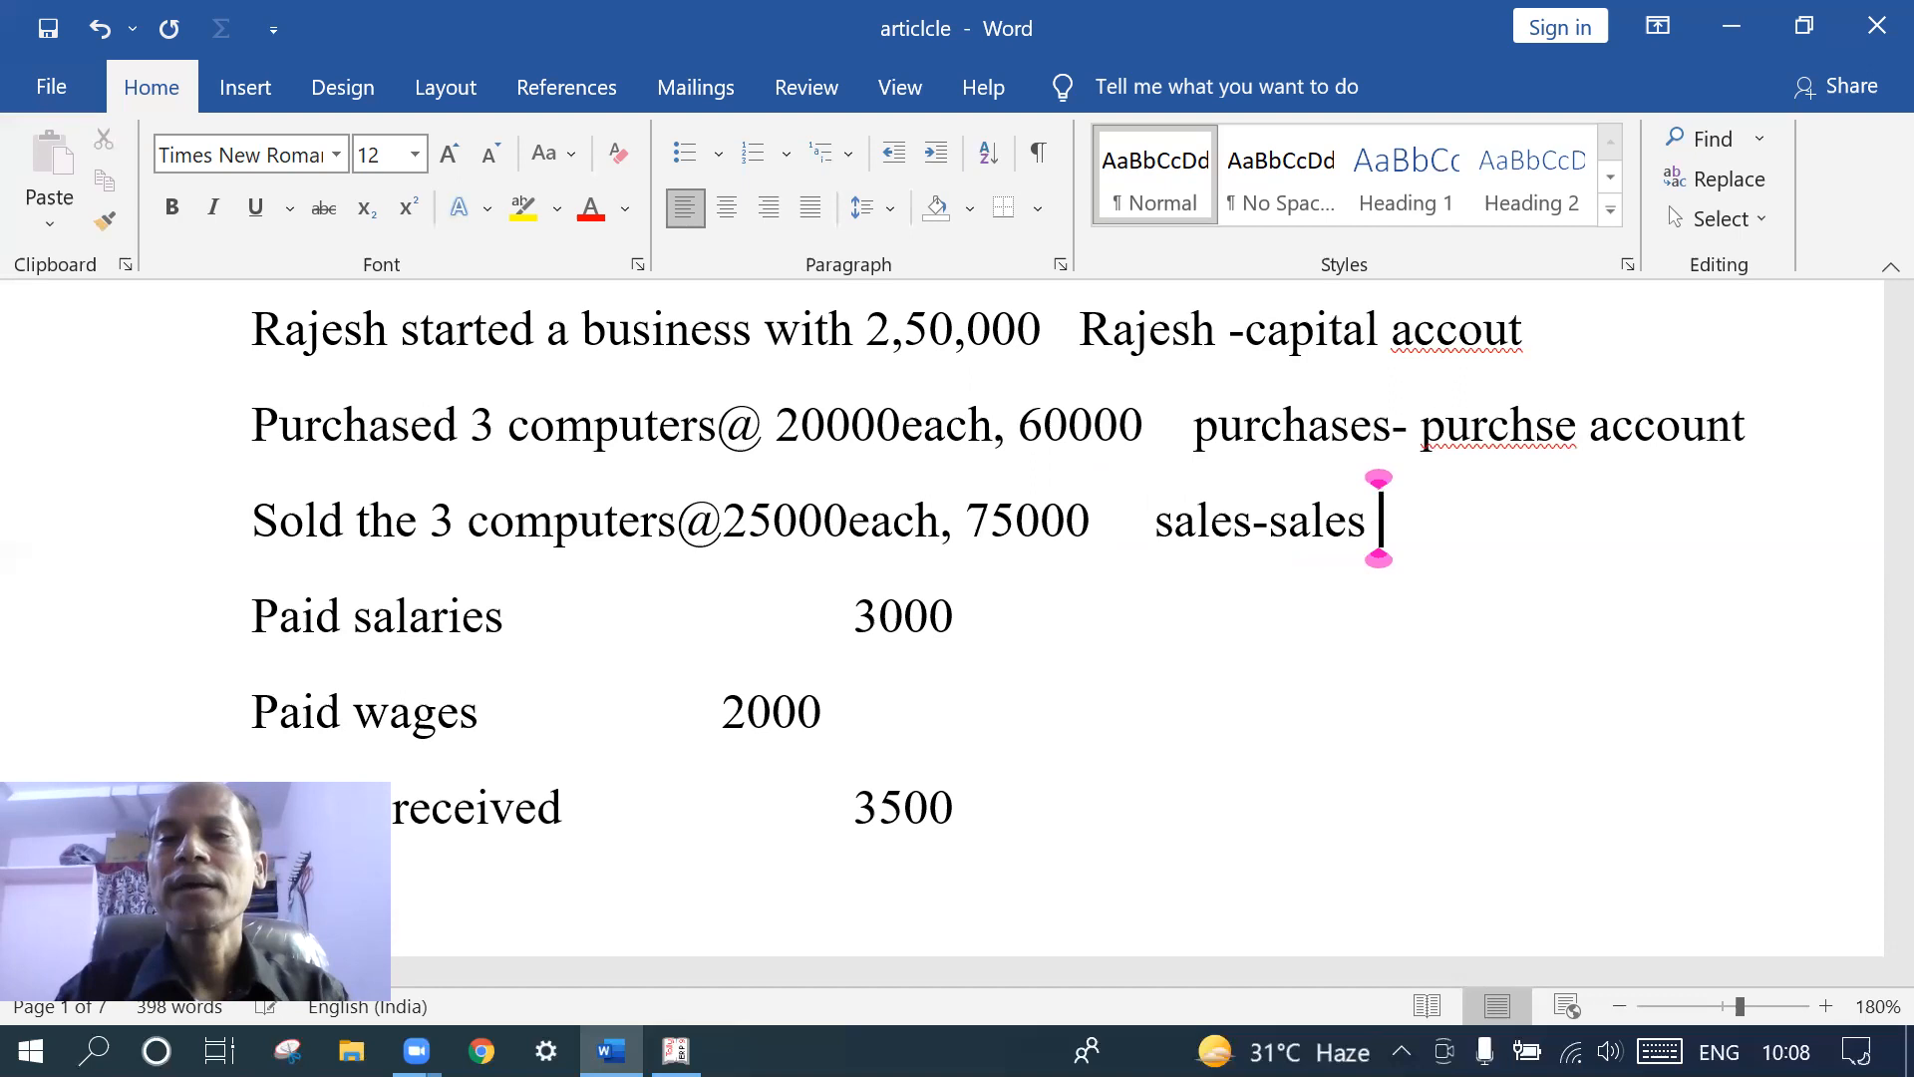
pyautogui.write('ledger')
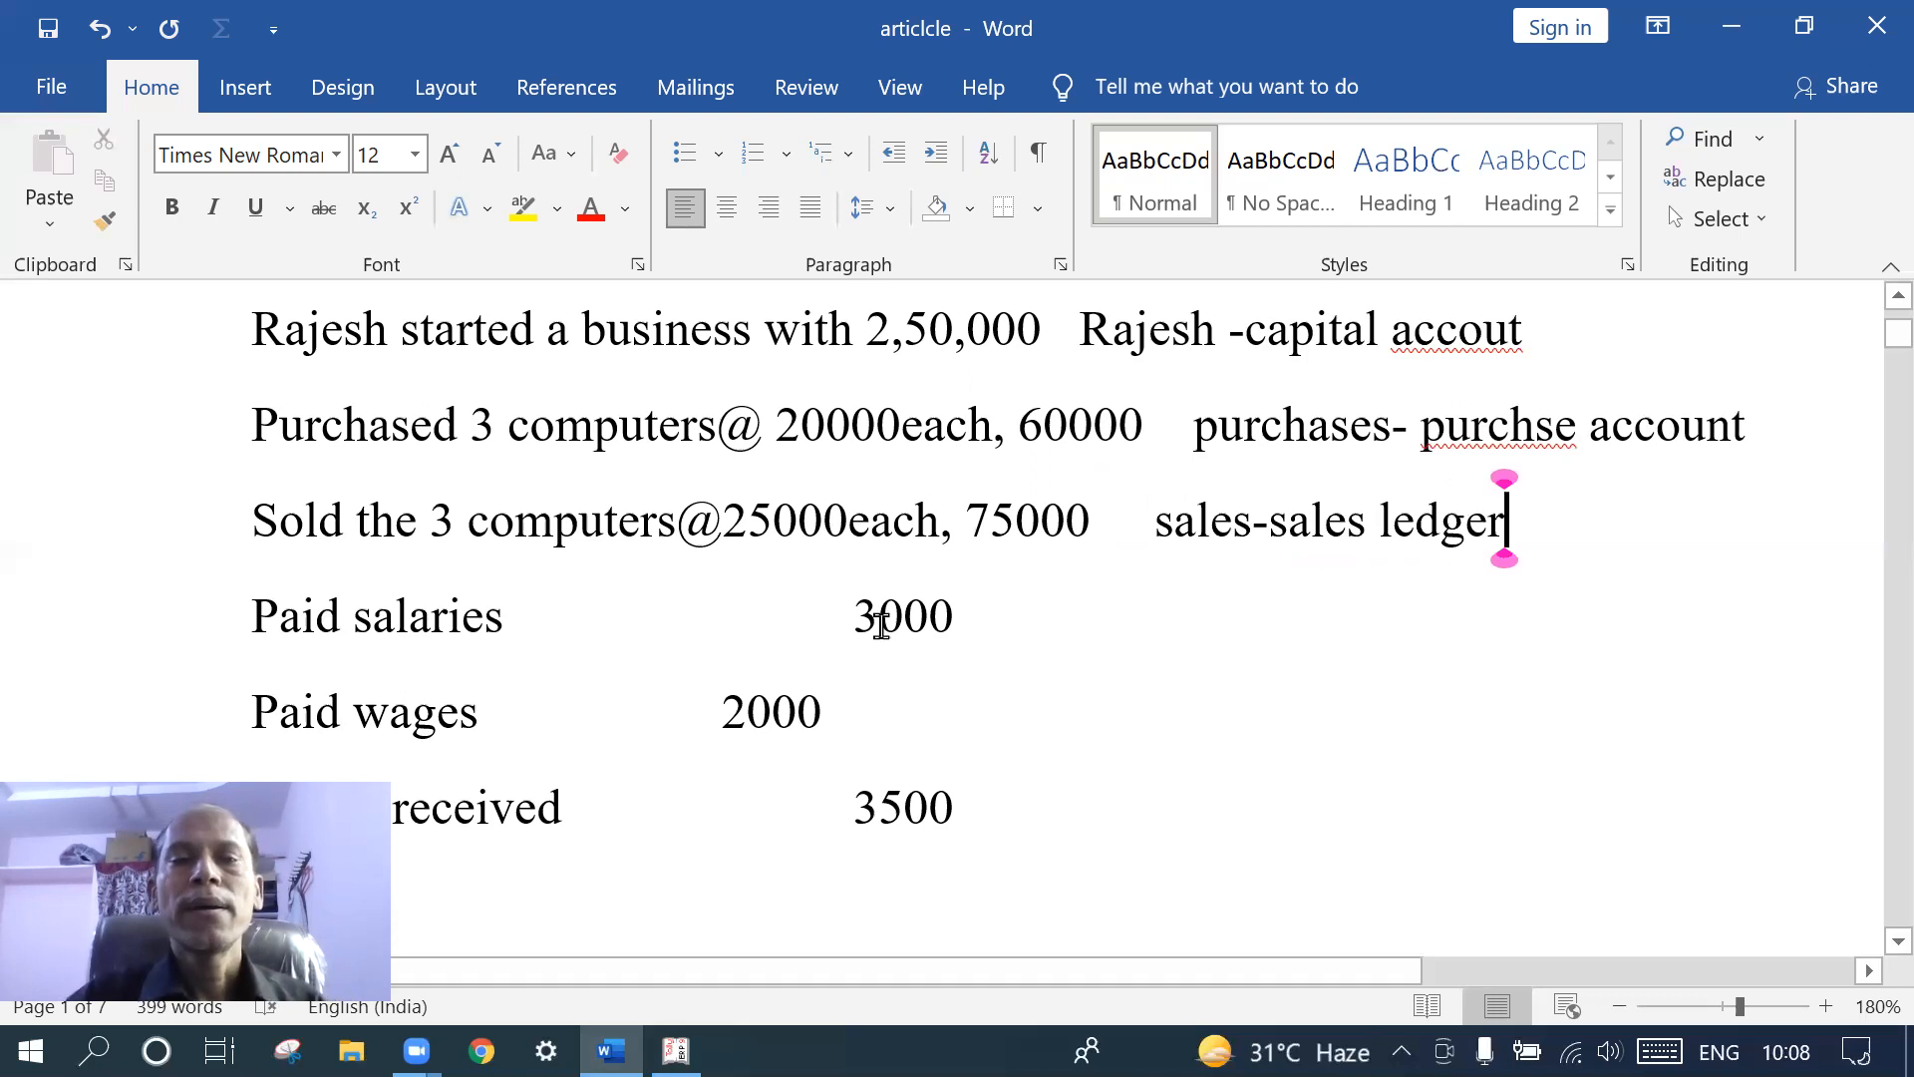
# - Add 'salaries--indirect expenses' after 3000 and 'wages -indirect expenses' after 2000
pyautogui.click(972, 621)
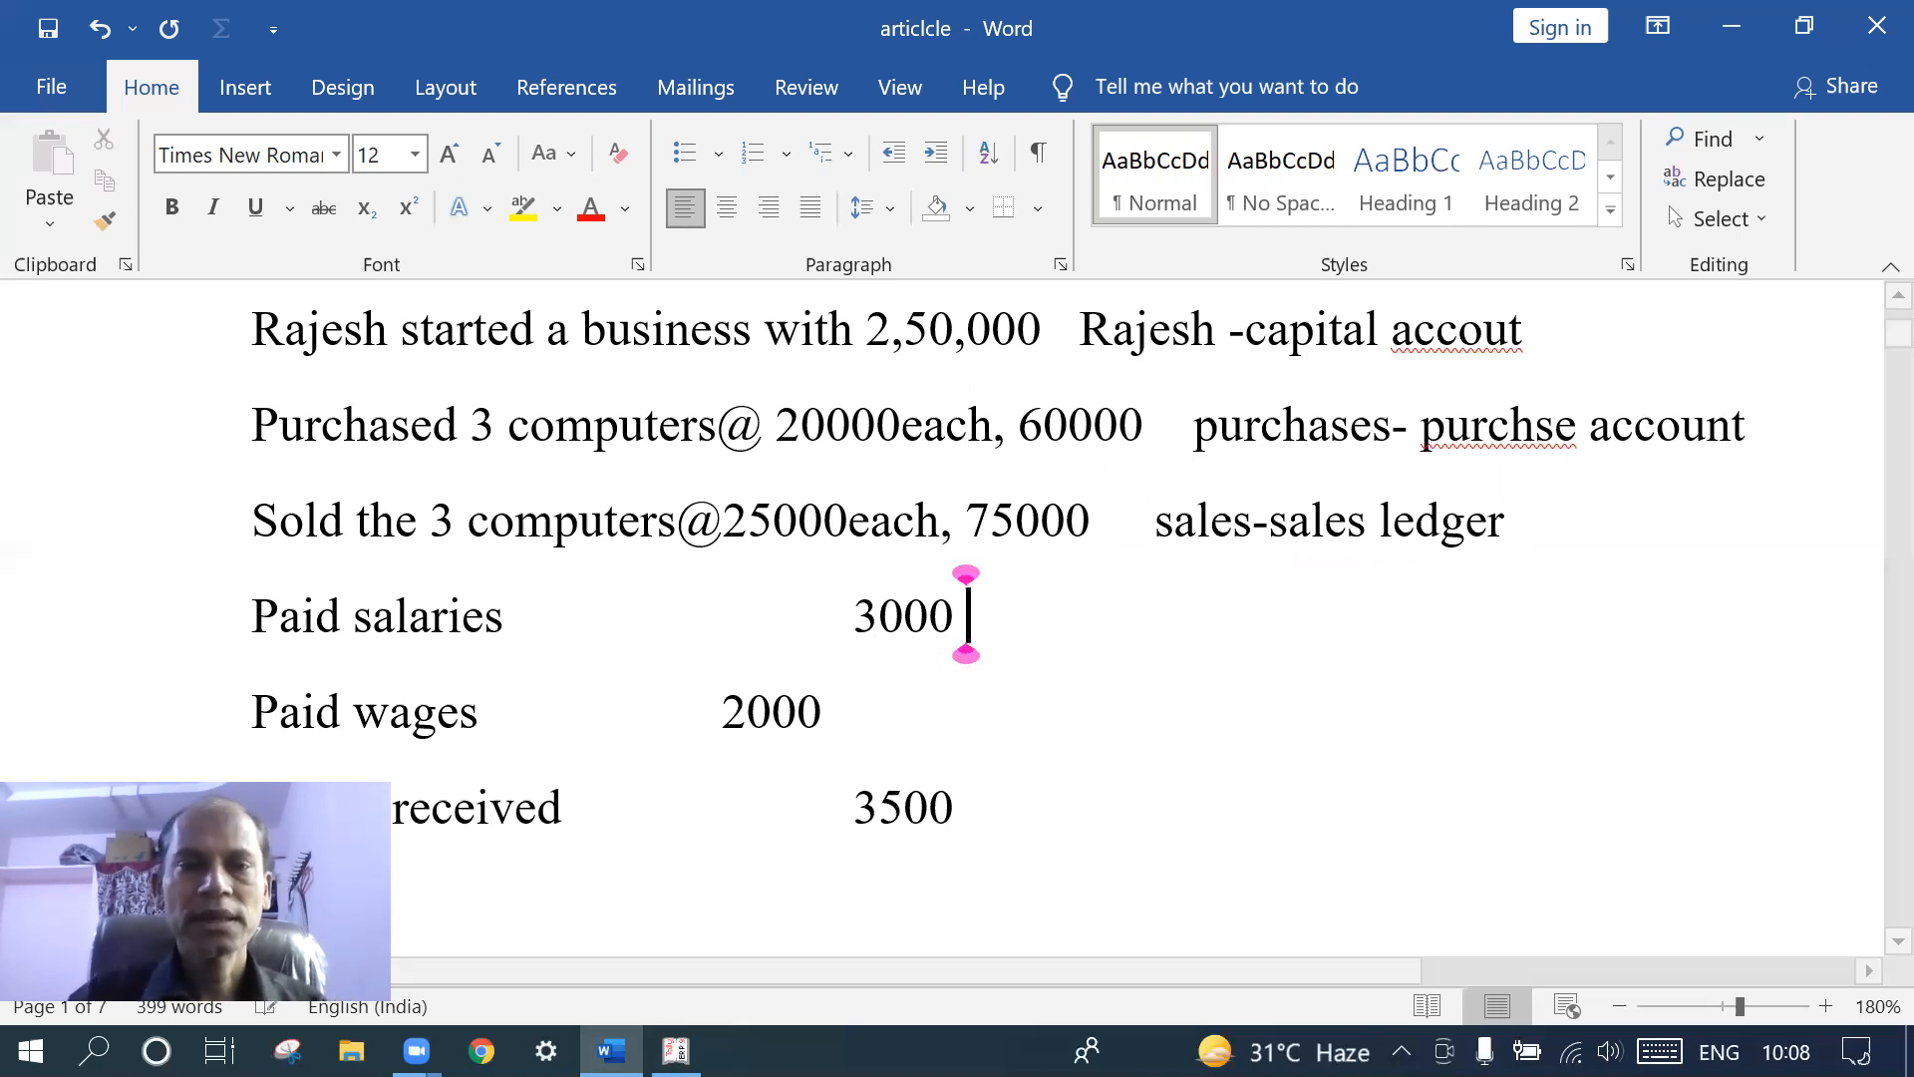
pyautogui.write('sa')
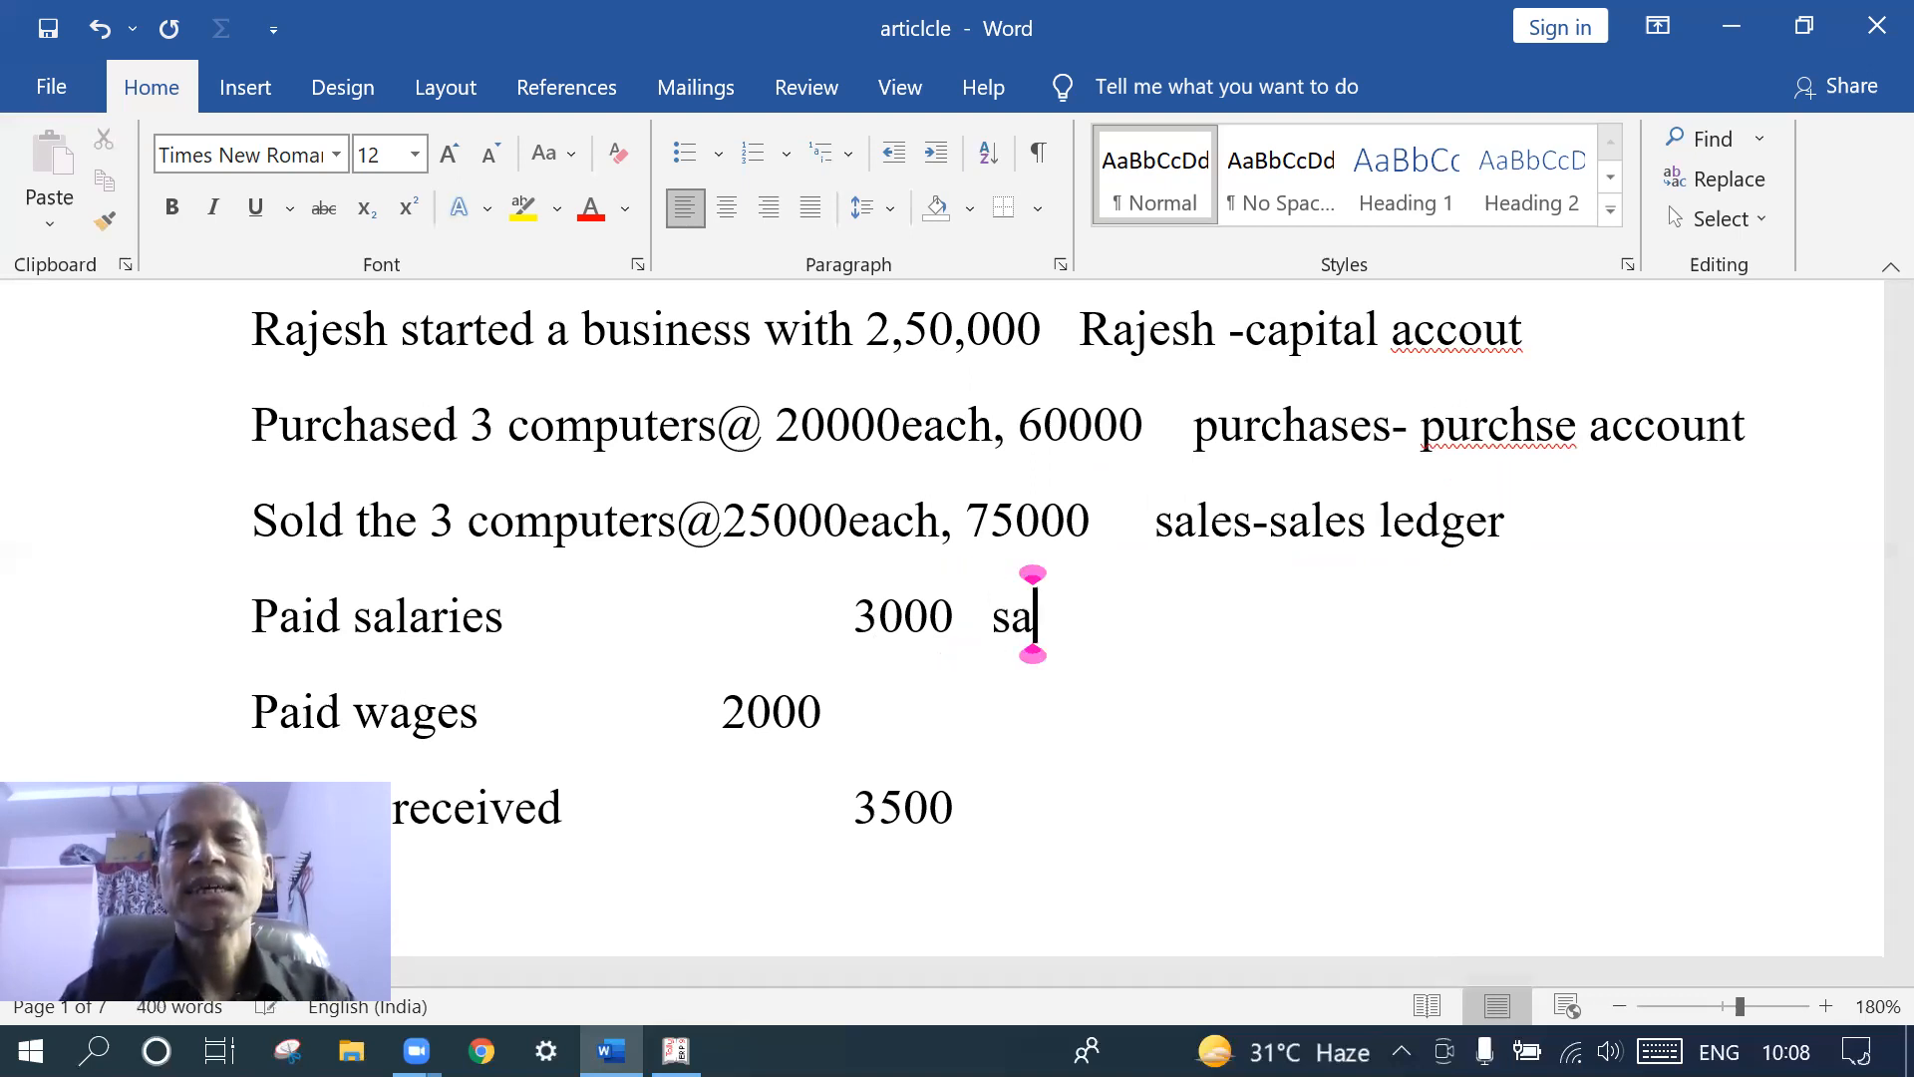
pyautogui.write('lari')
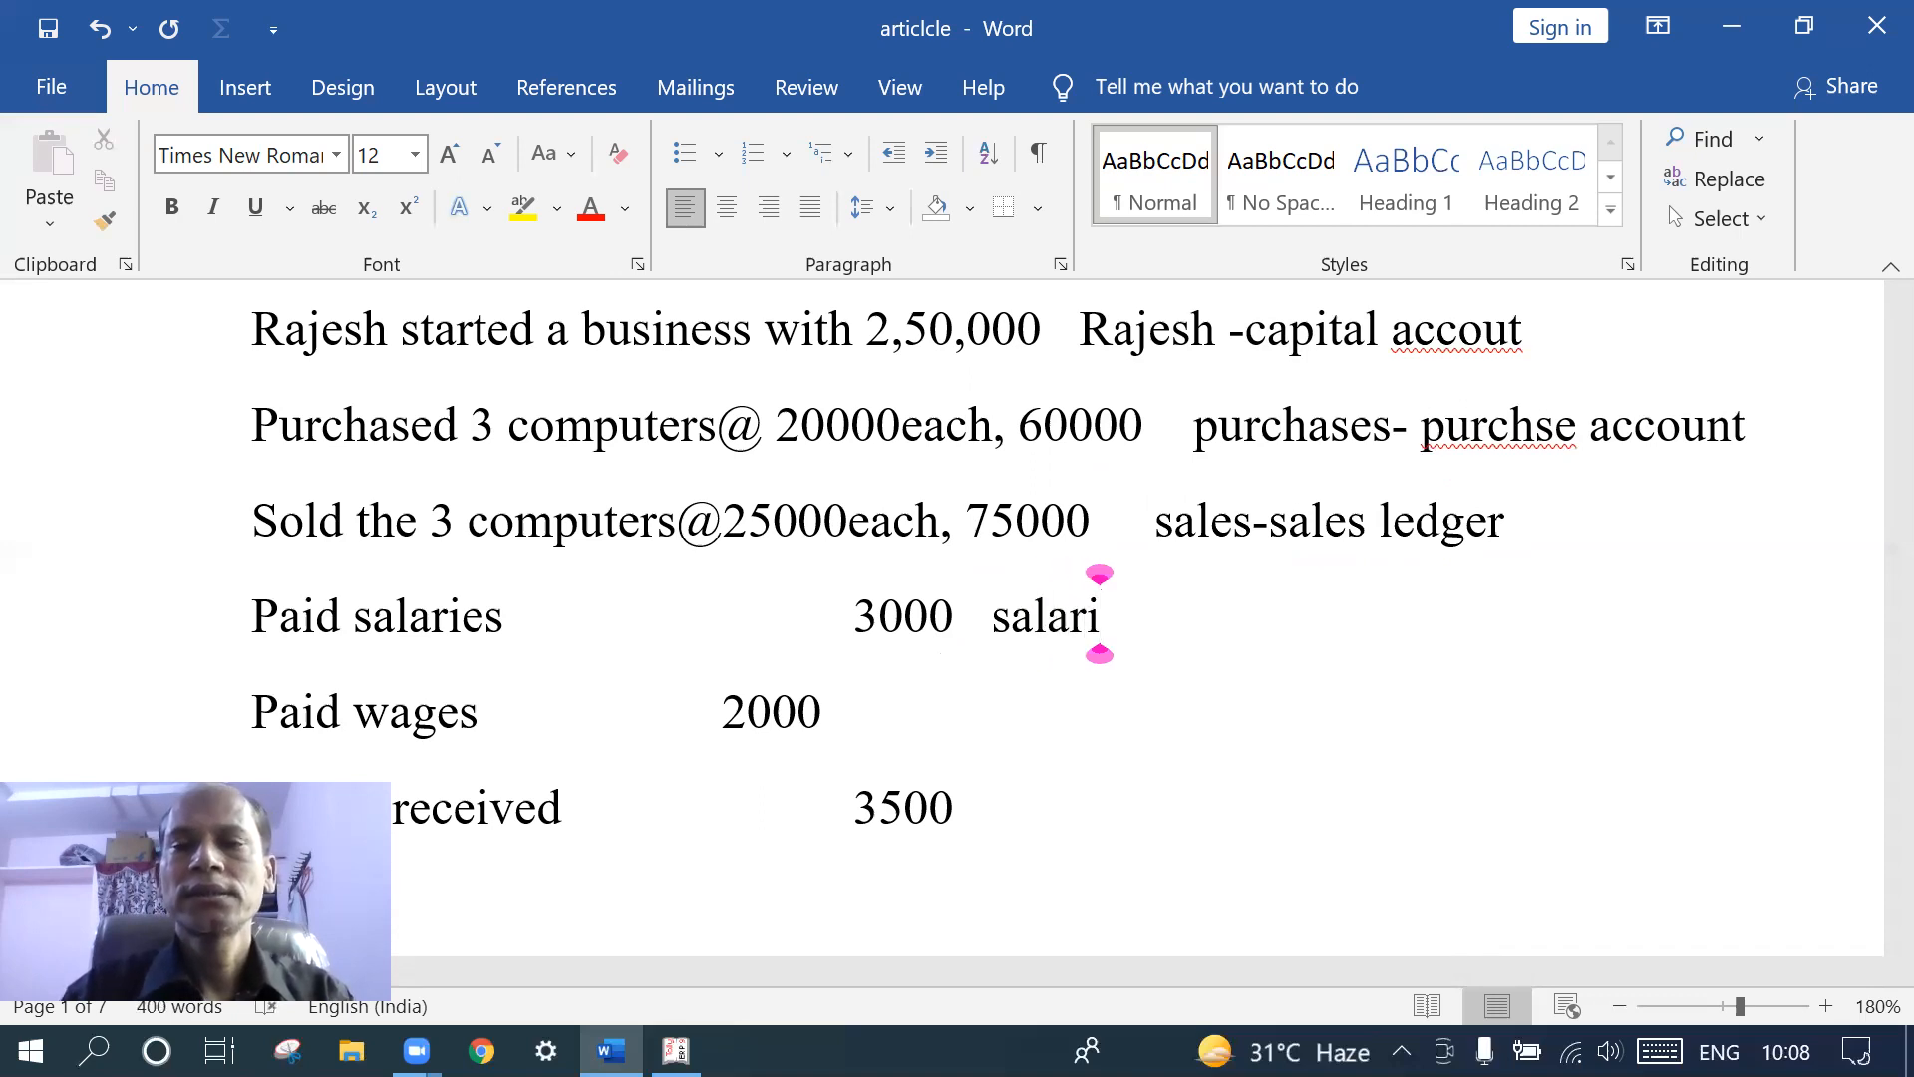
pyautogui.write('es--')
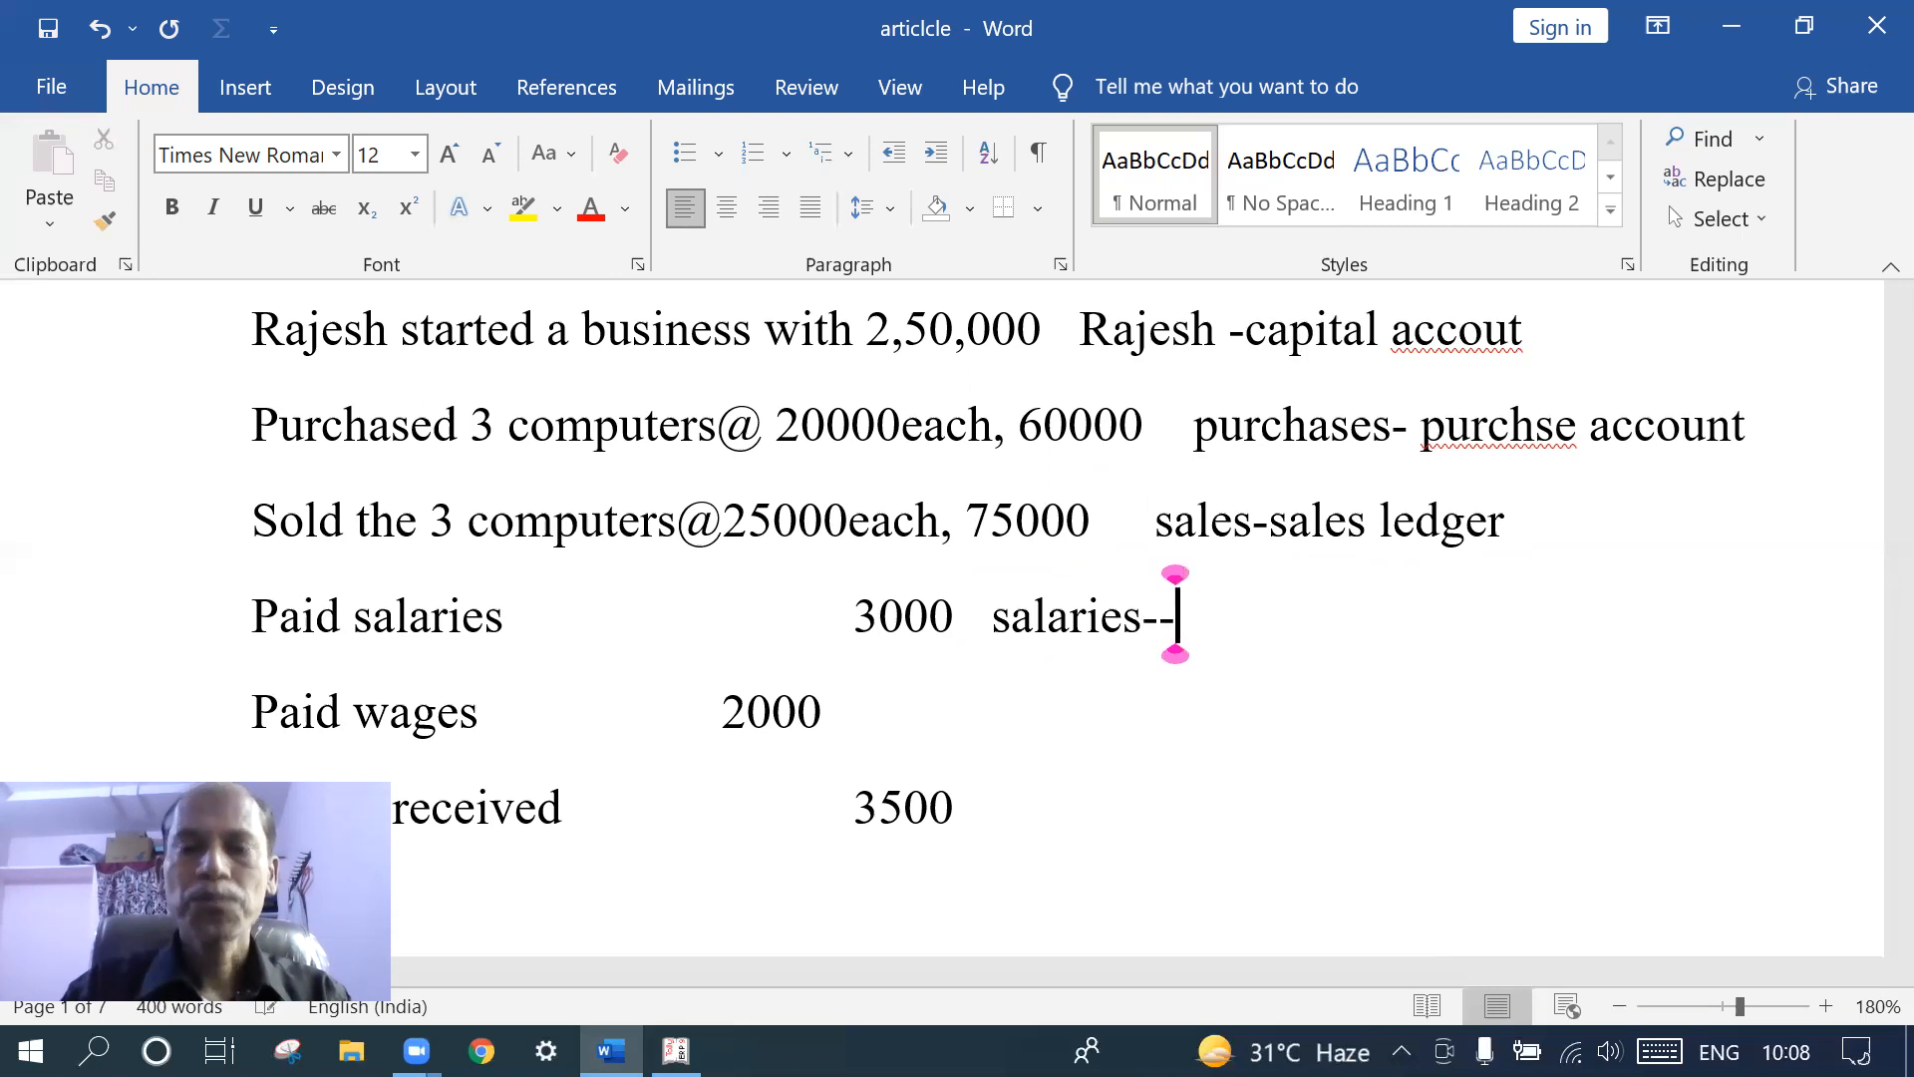
pyautogui.write('indire ct')
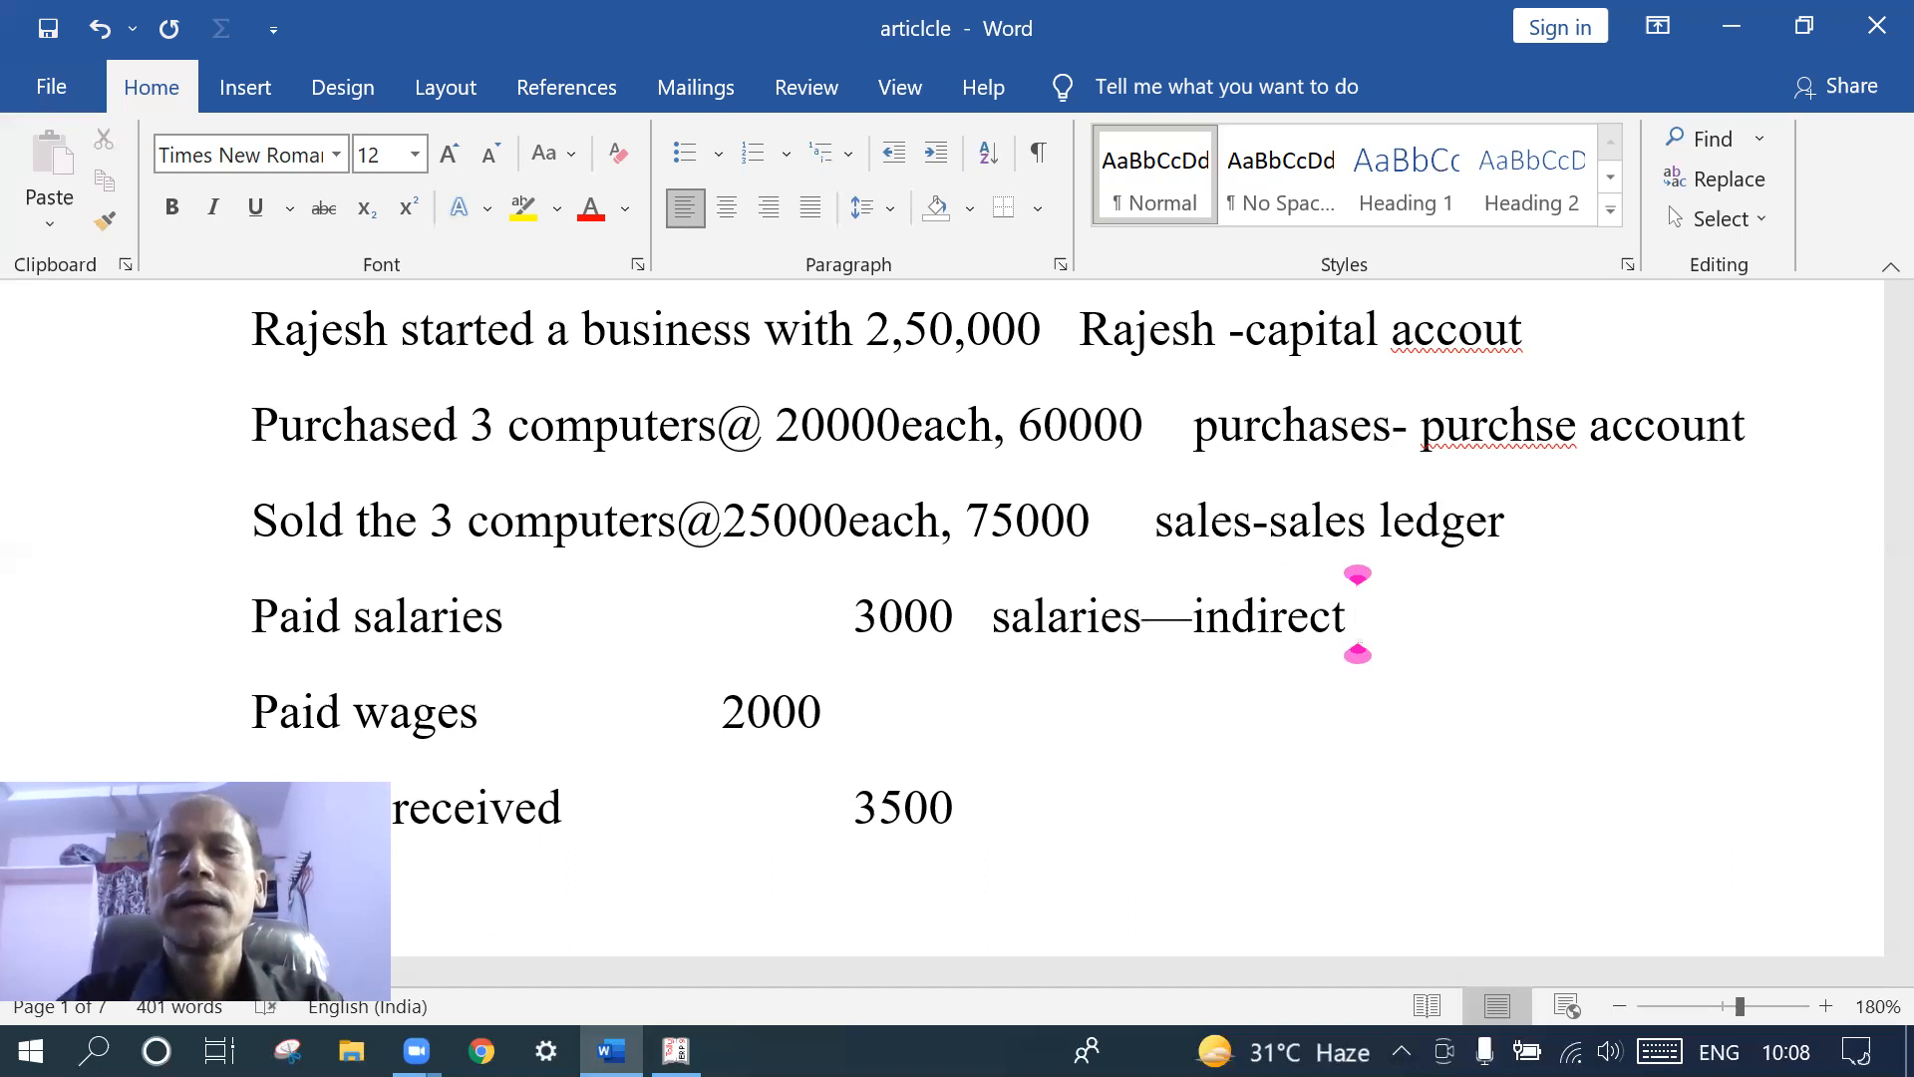
pyautogui.write('expenses')
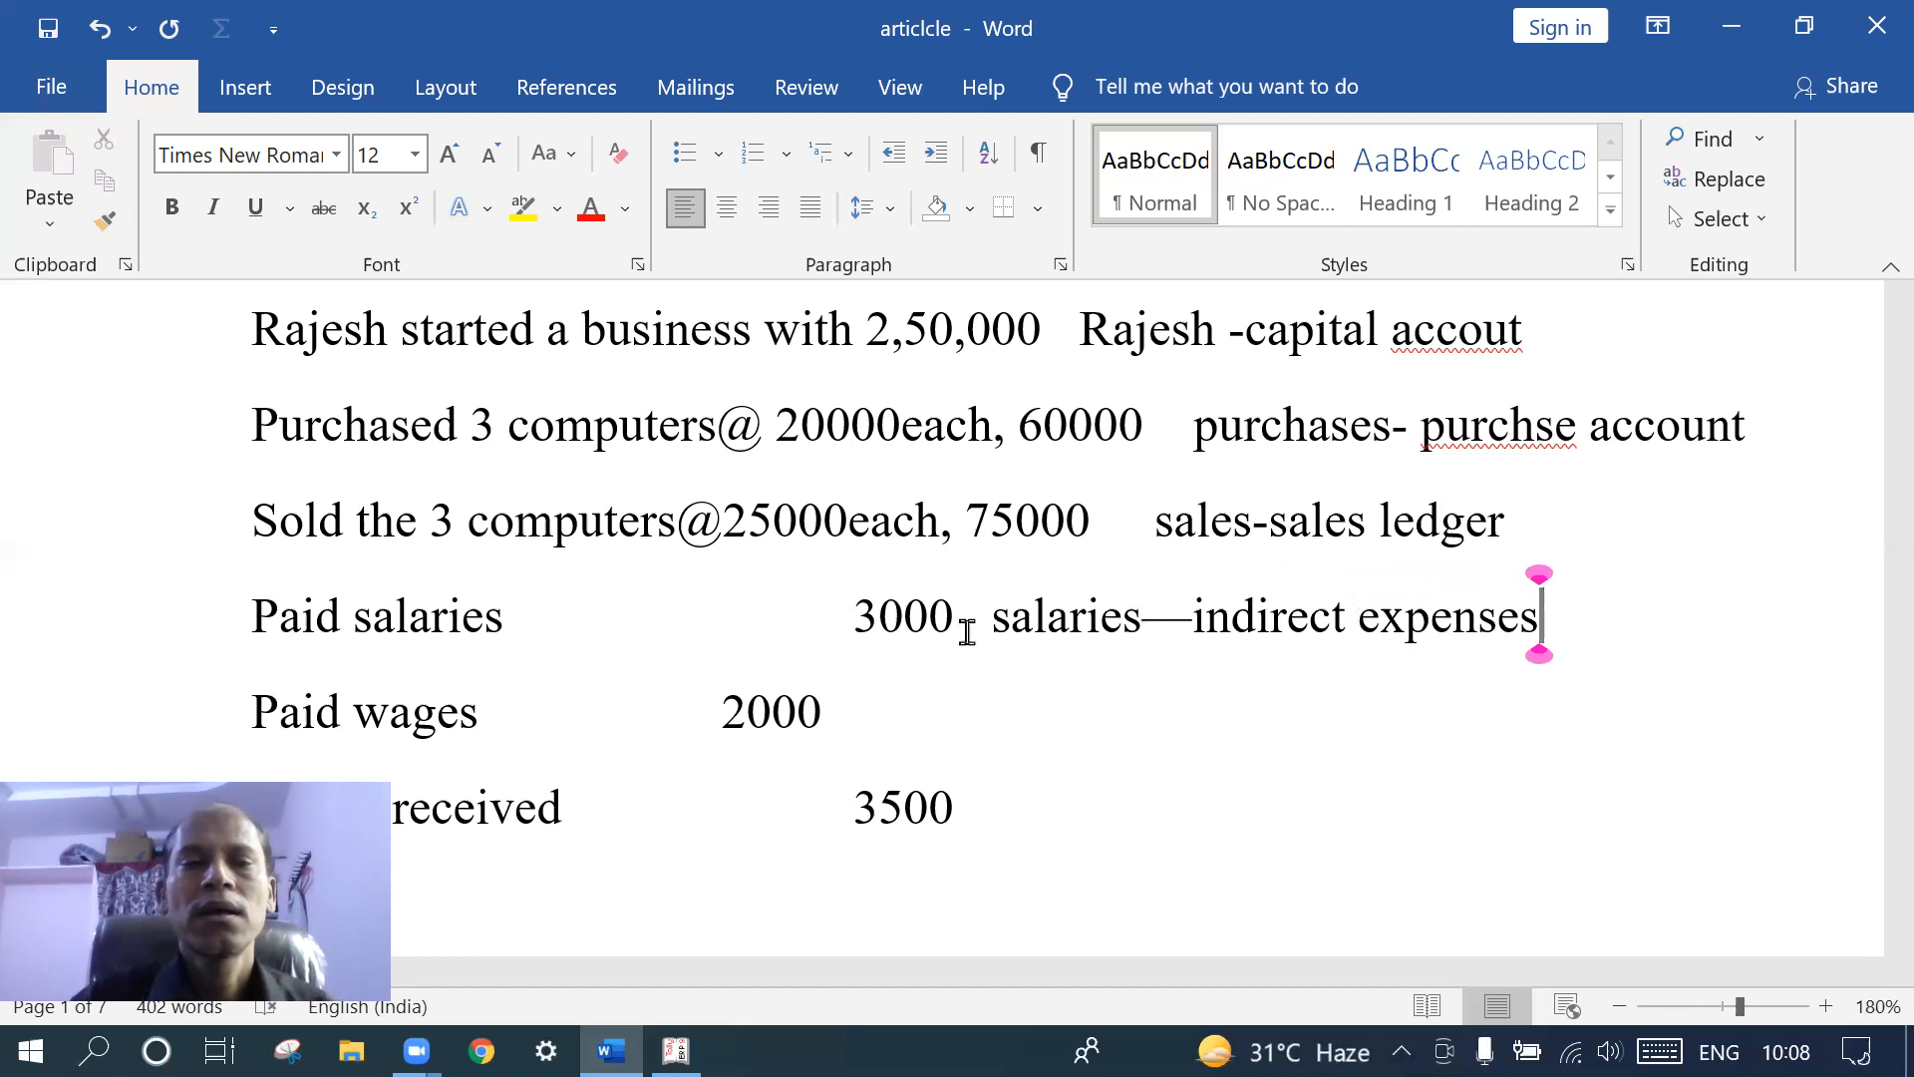
pyautogui.click(941, 704)
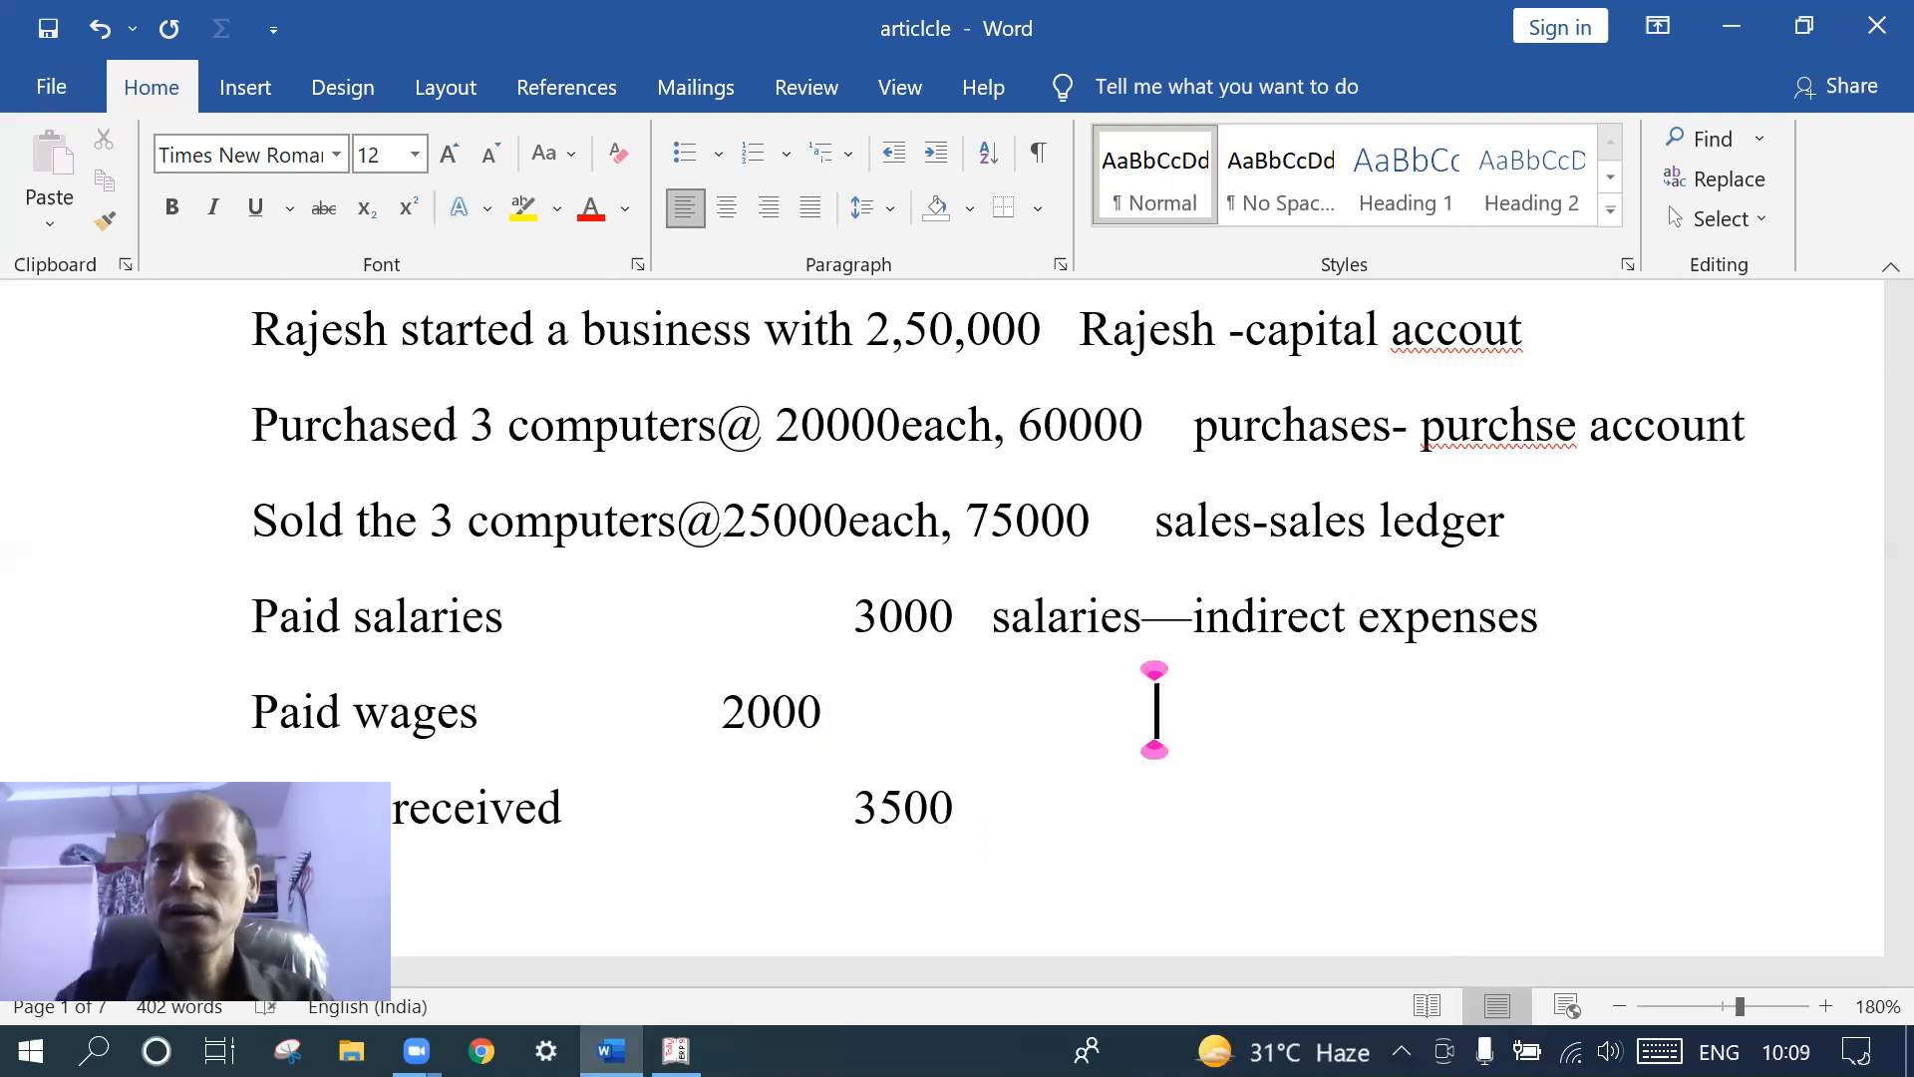
pyautogui.write('wages')
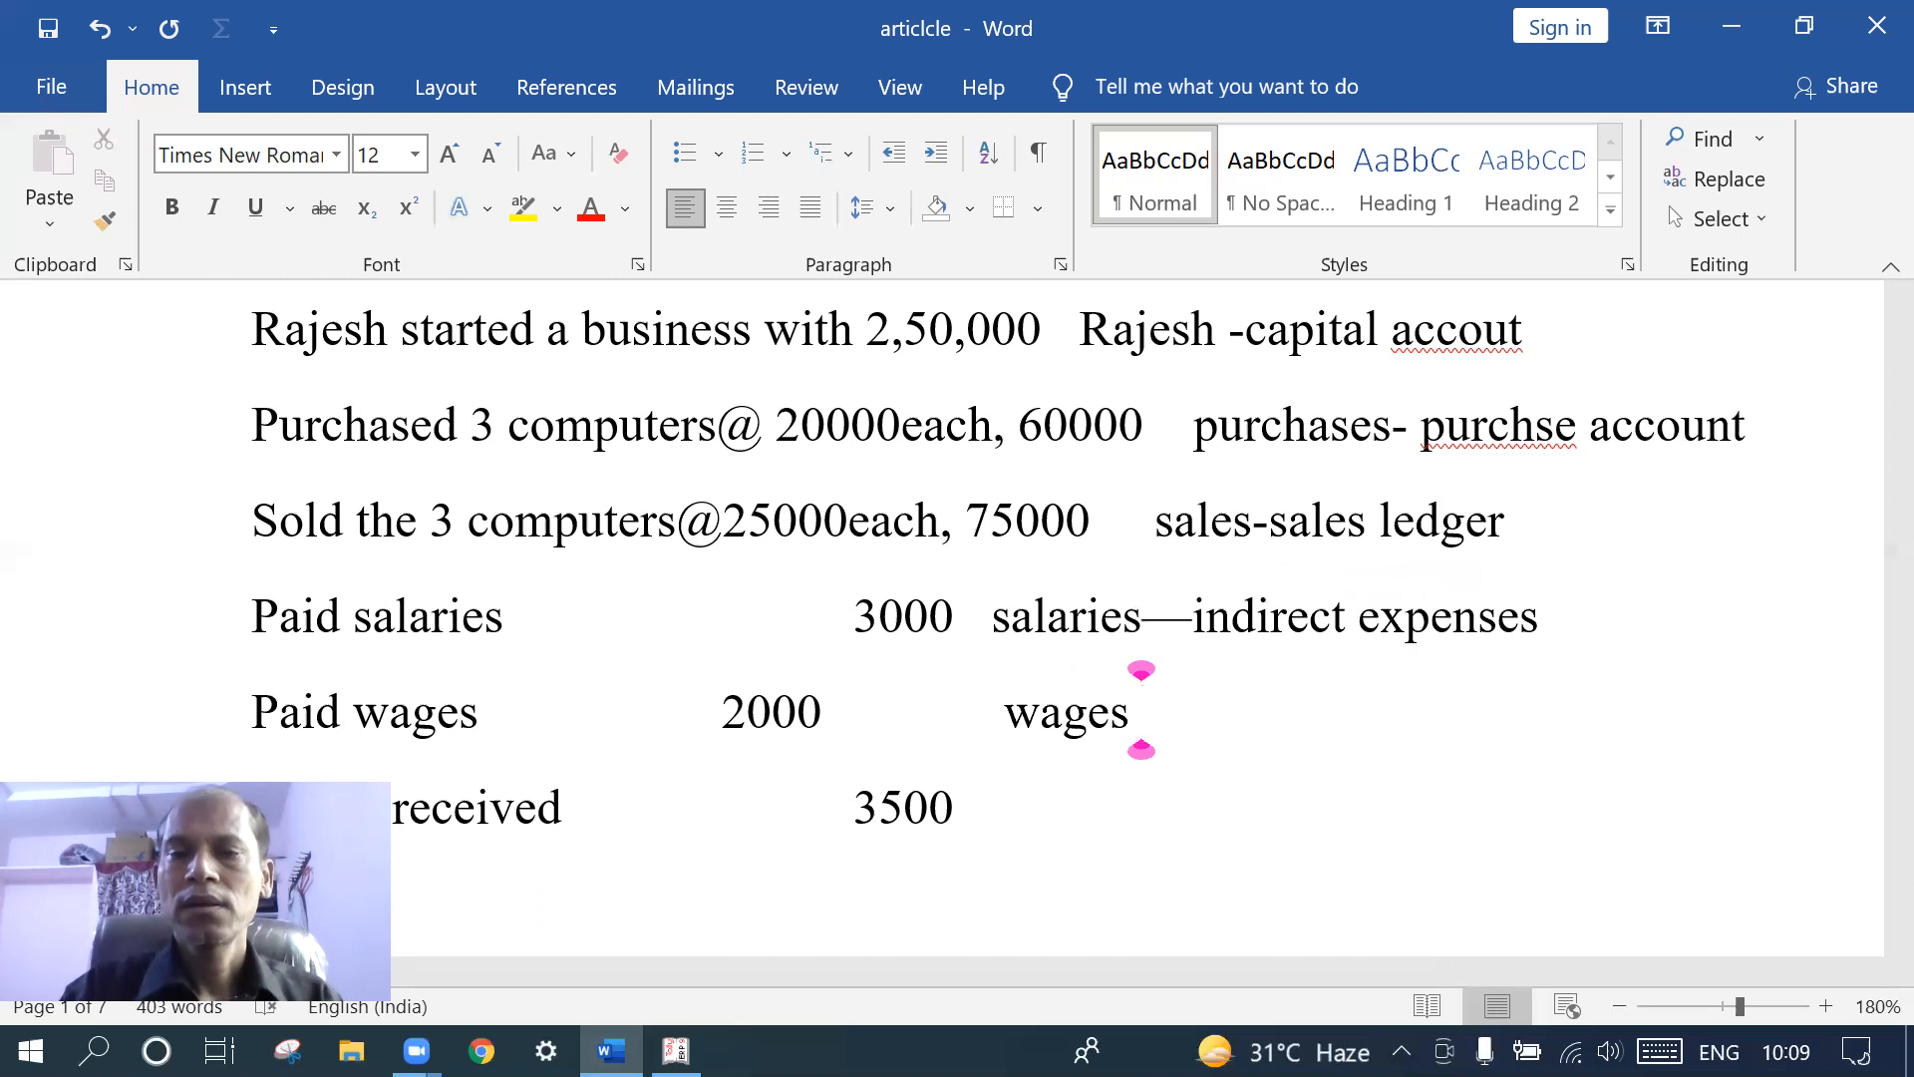
pyautogui.write(' -i')
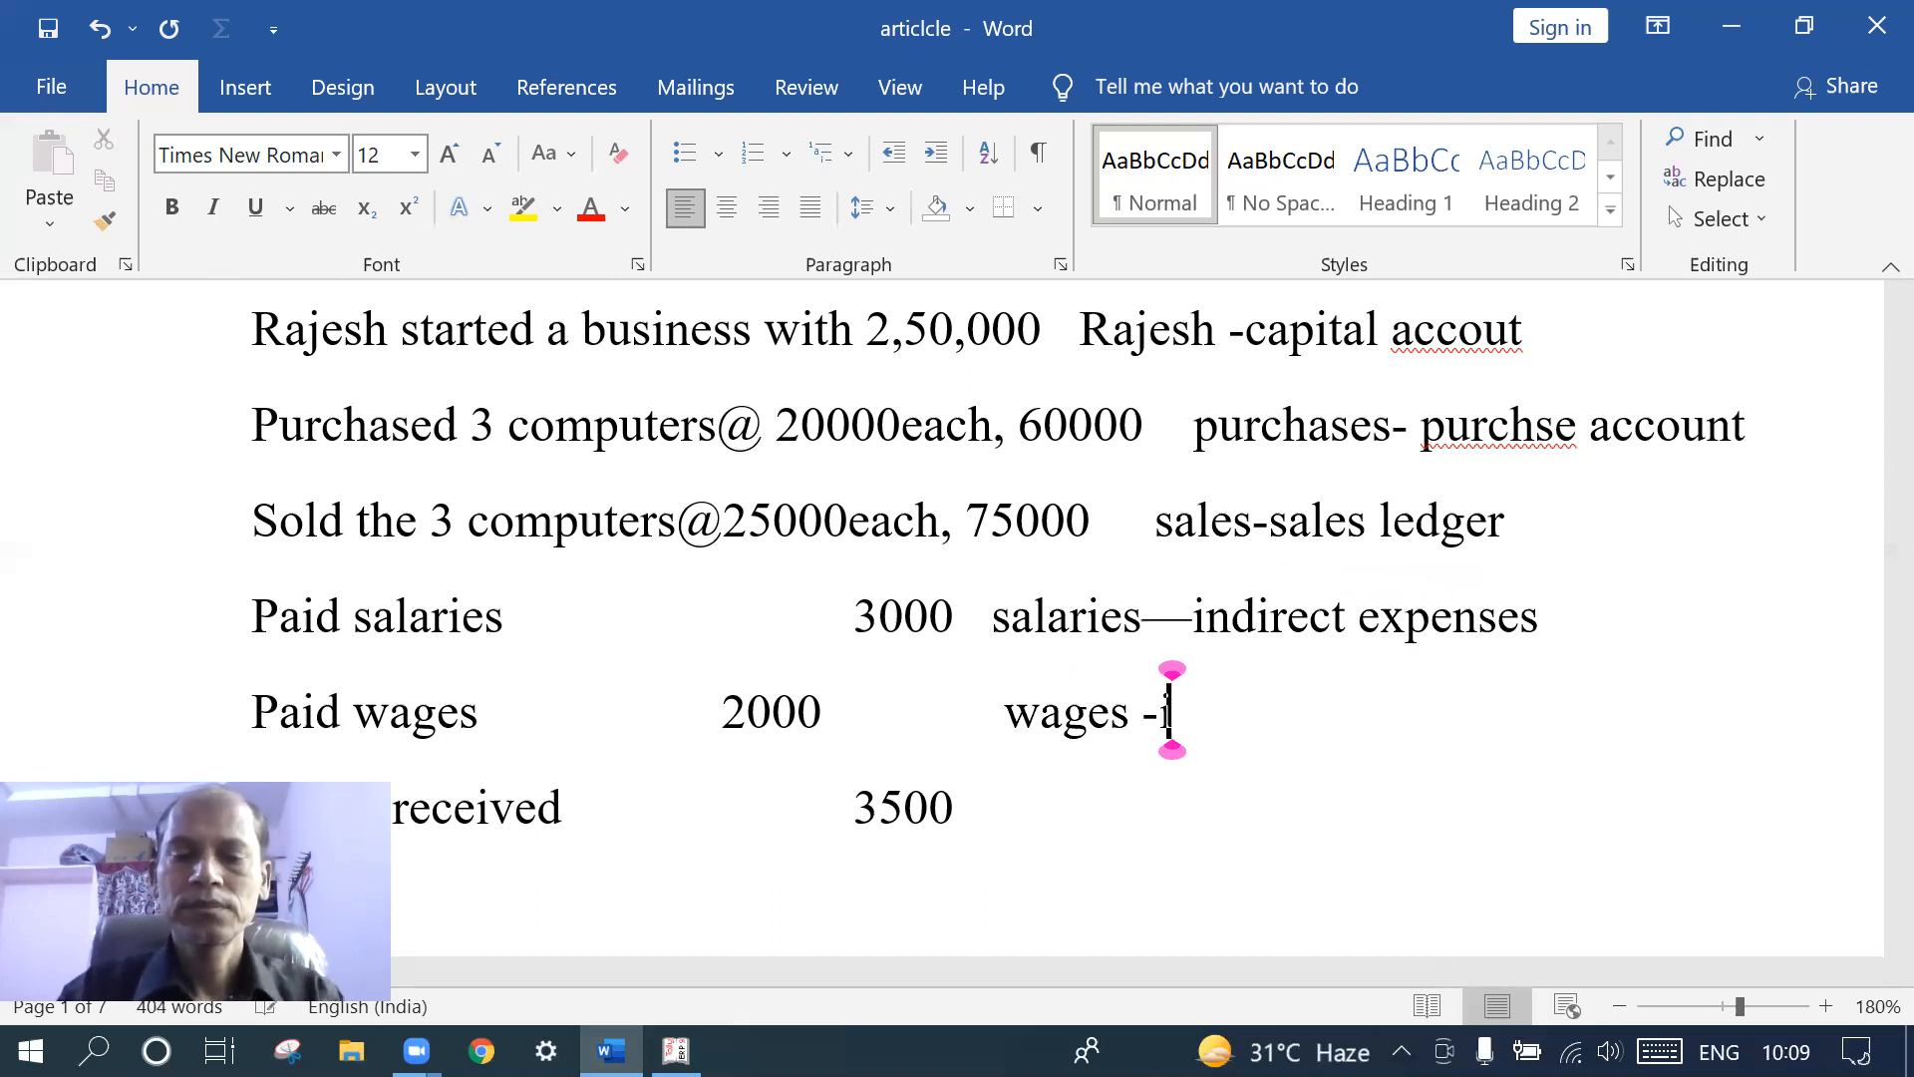
pyautogui.write('ndirec')
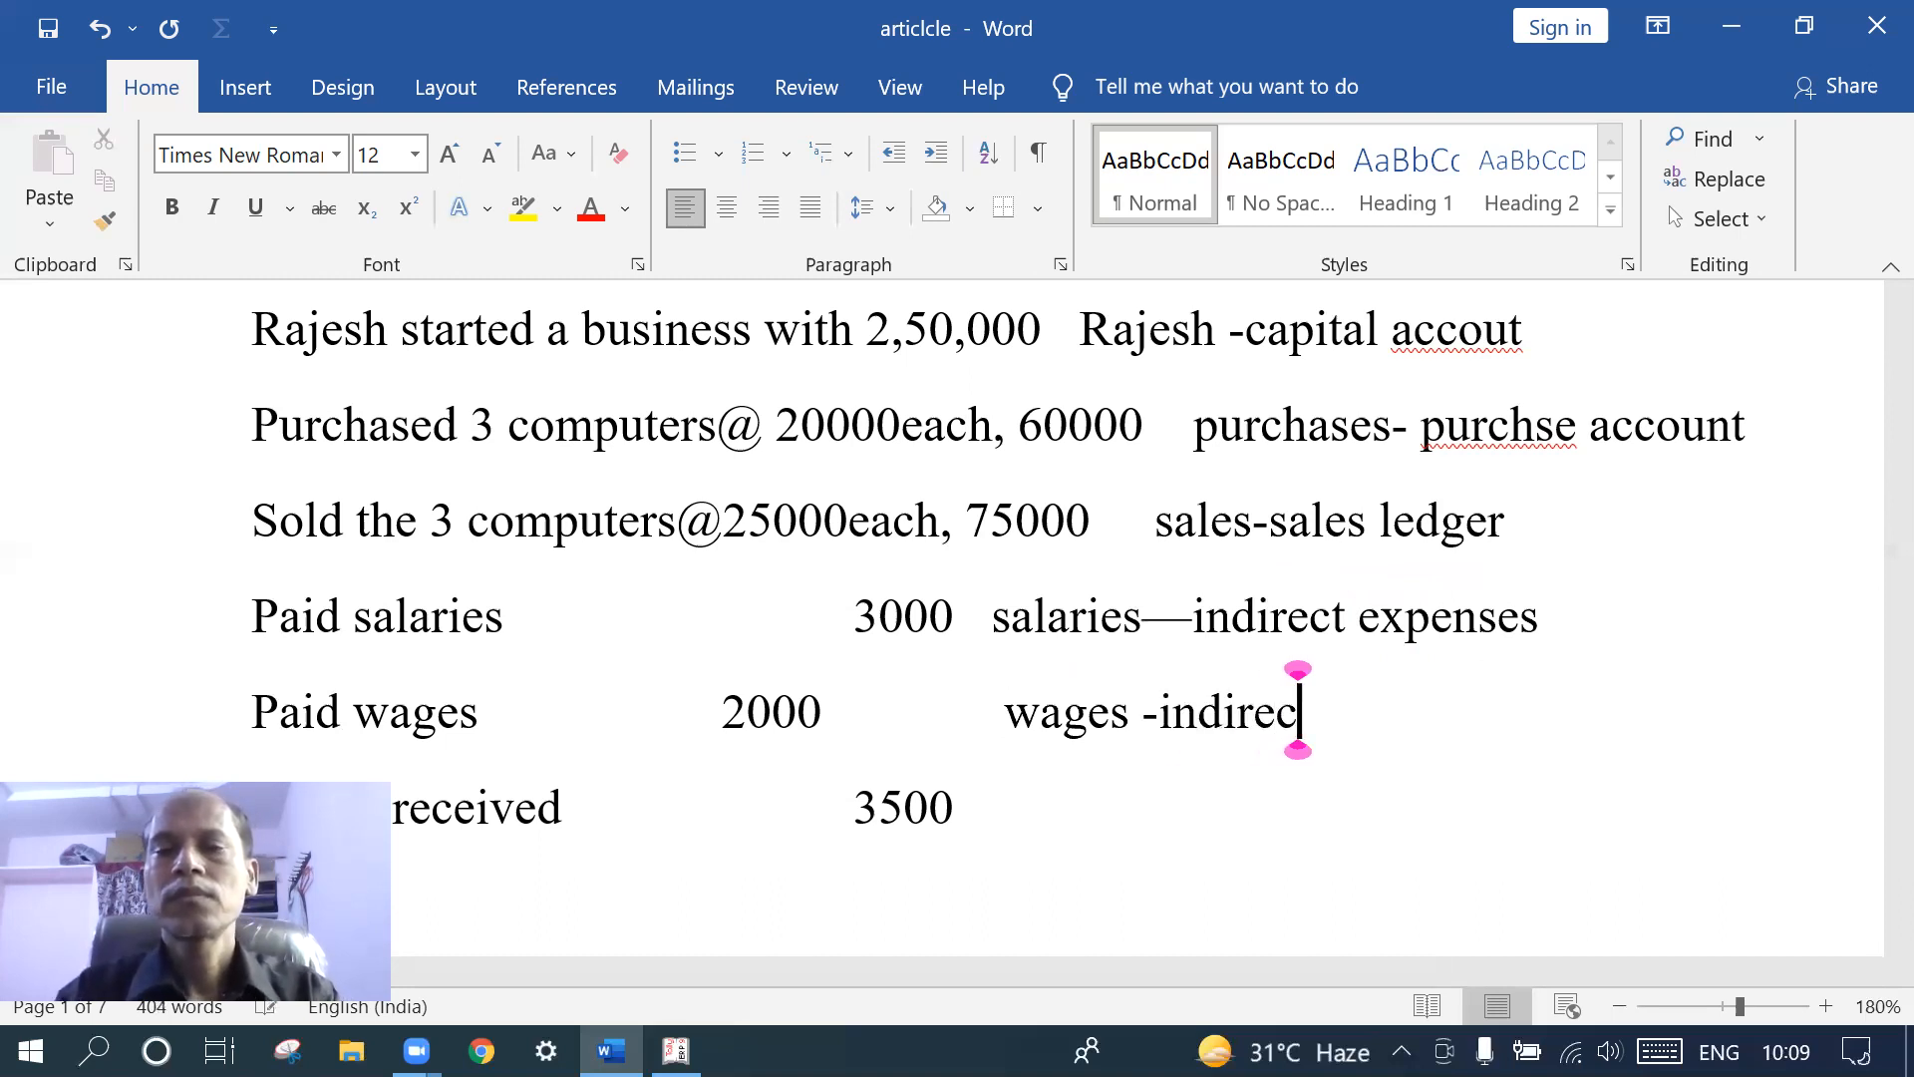
pyautogui.write('t expencw')
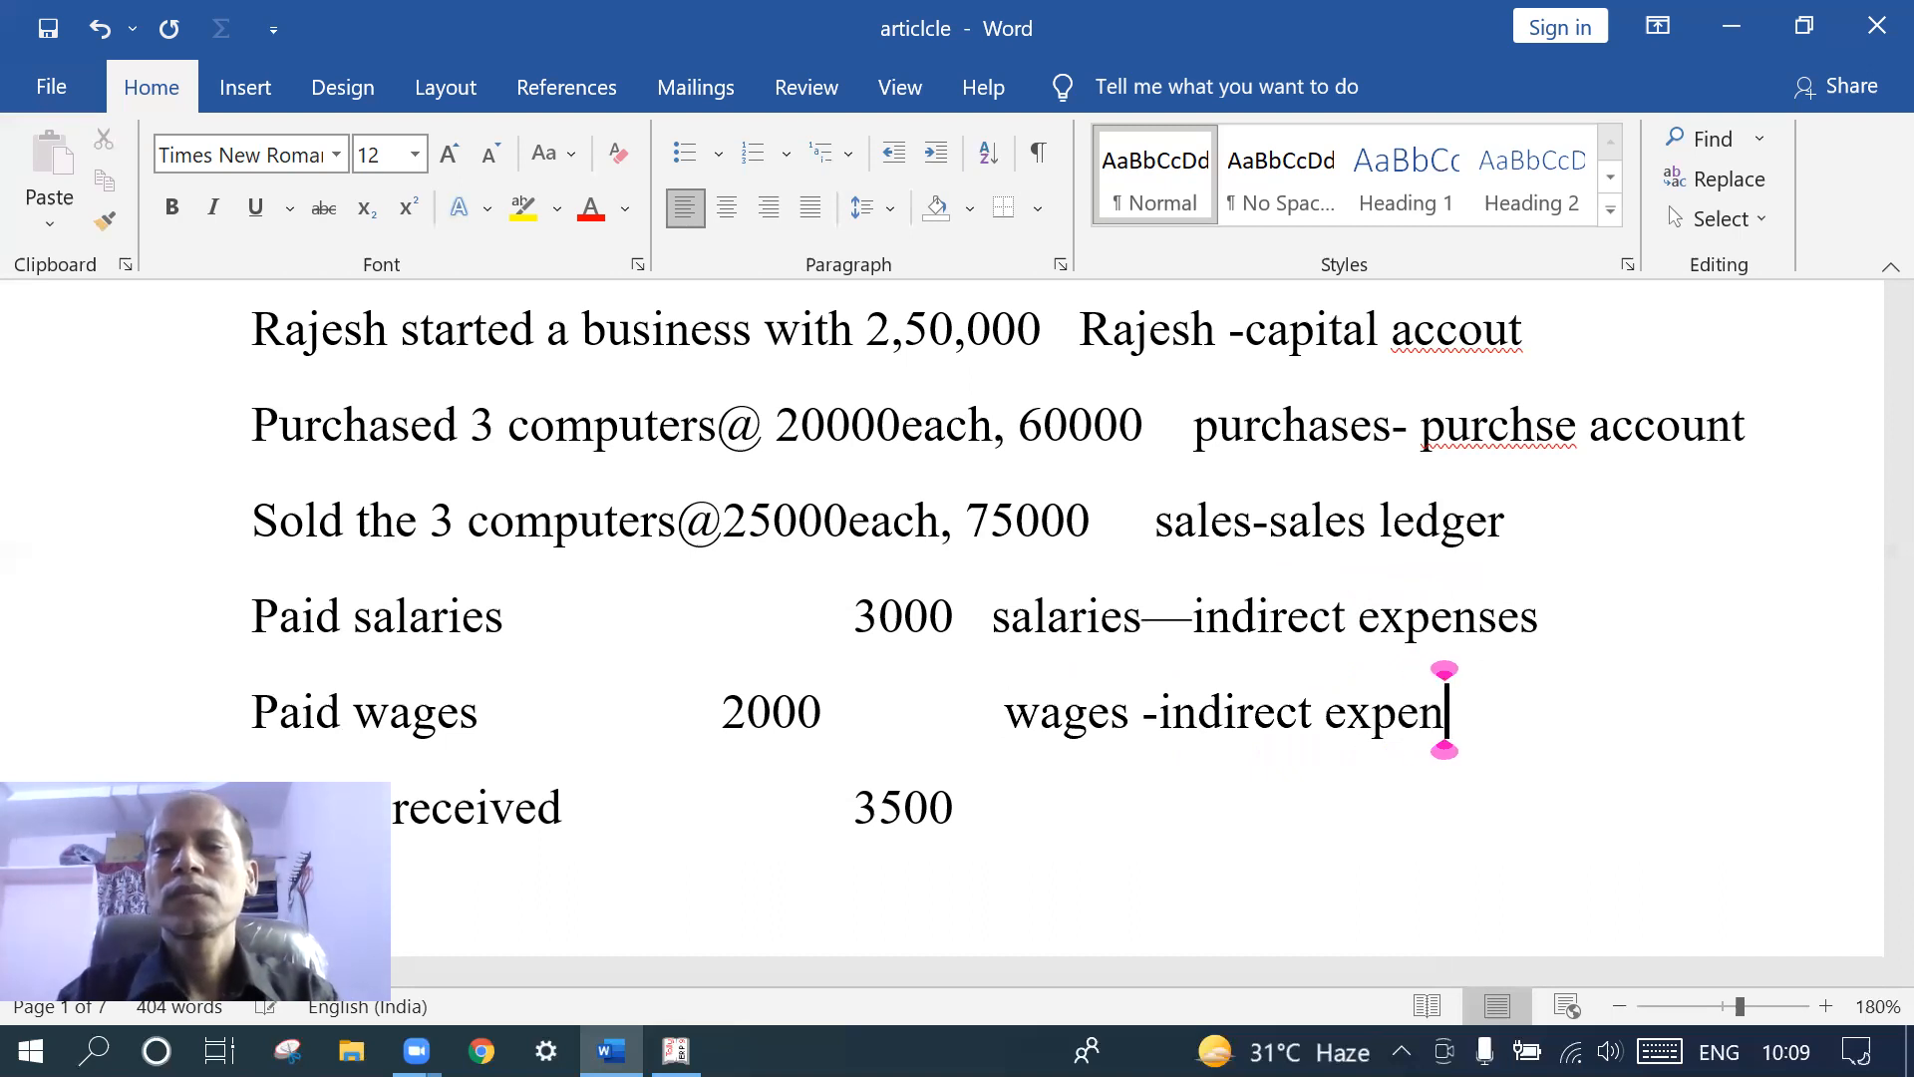
pyautogui.press('BackSpace')
pyautogui.press('BackSpace')
pyautogui.press('BackSpace')
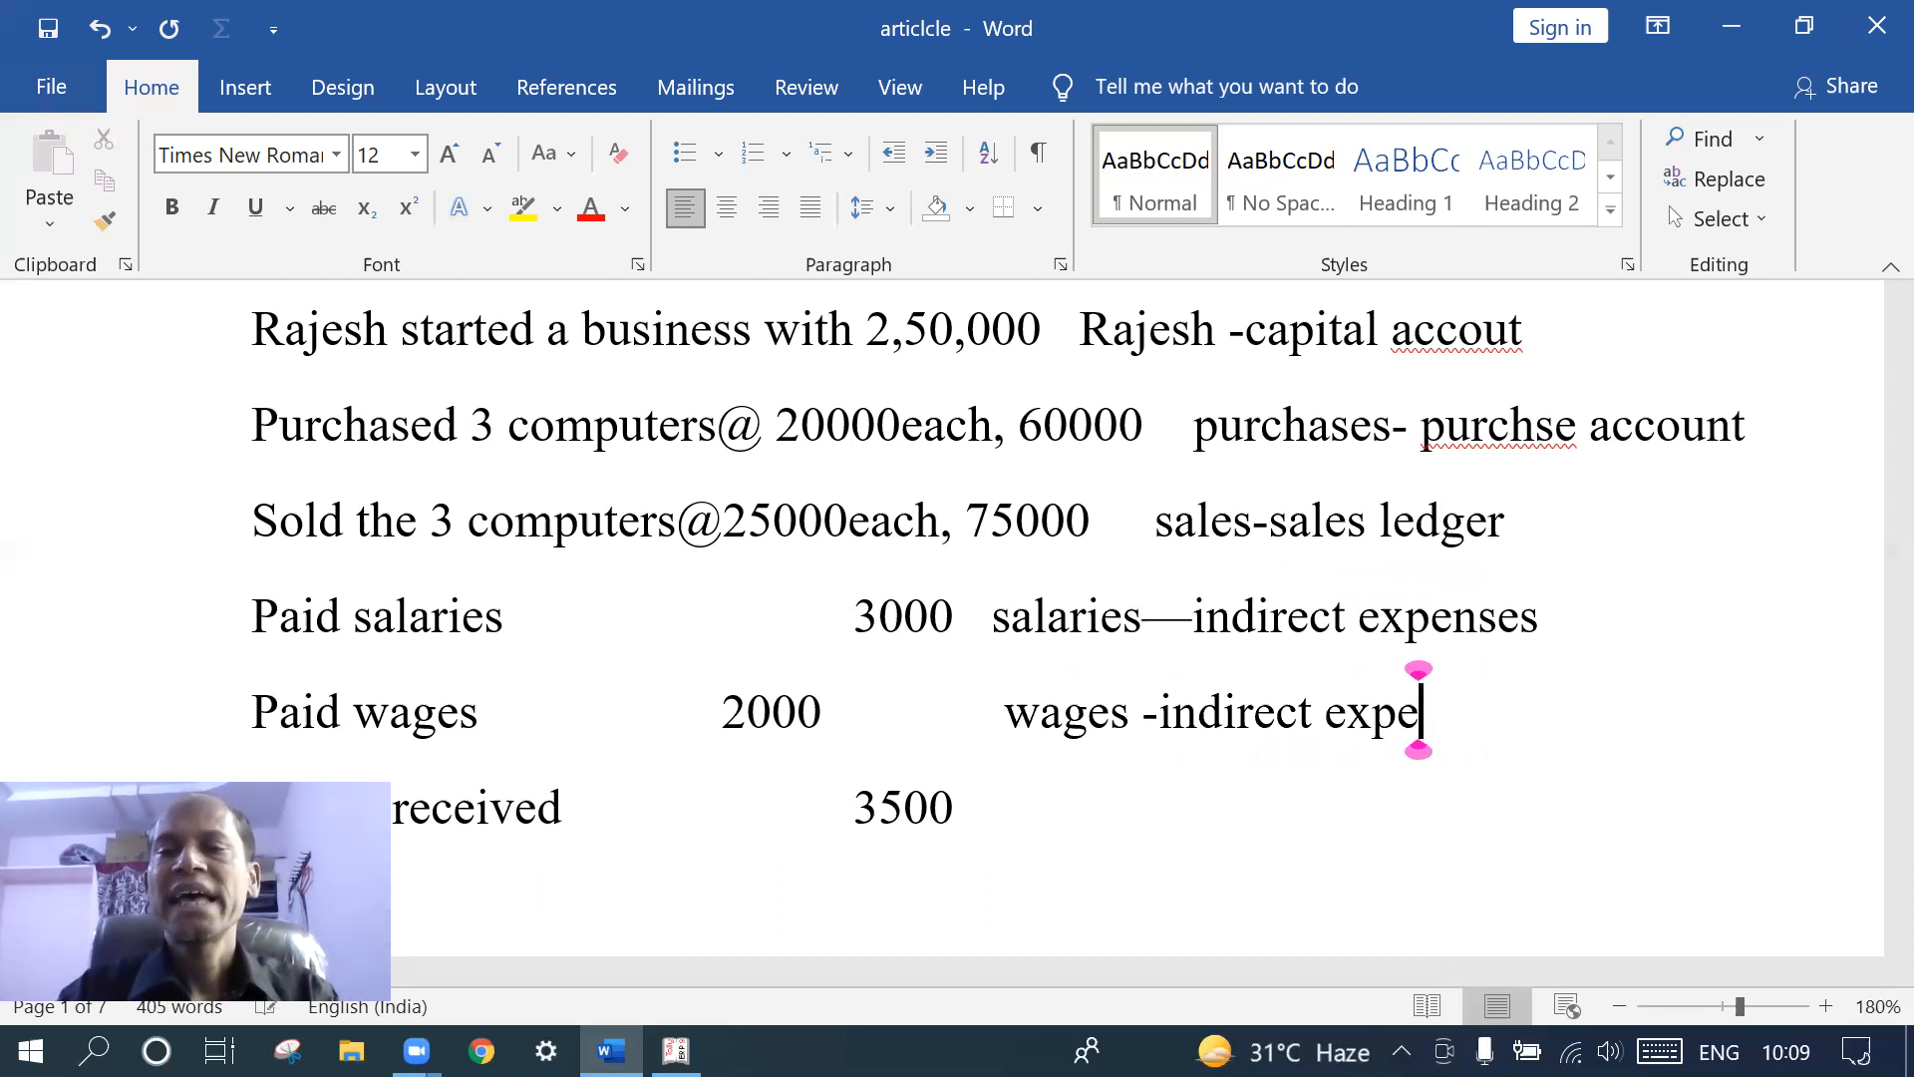
pyautogui.write('nses')
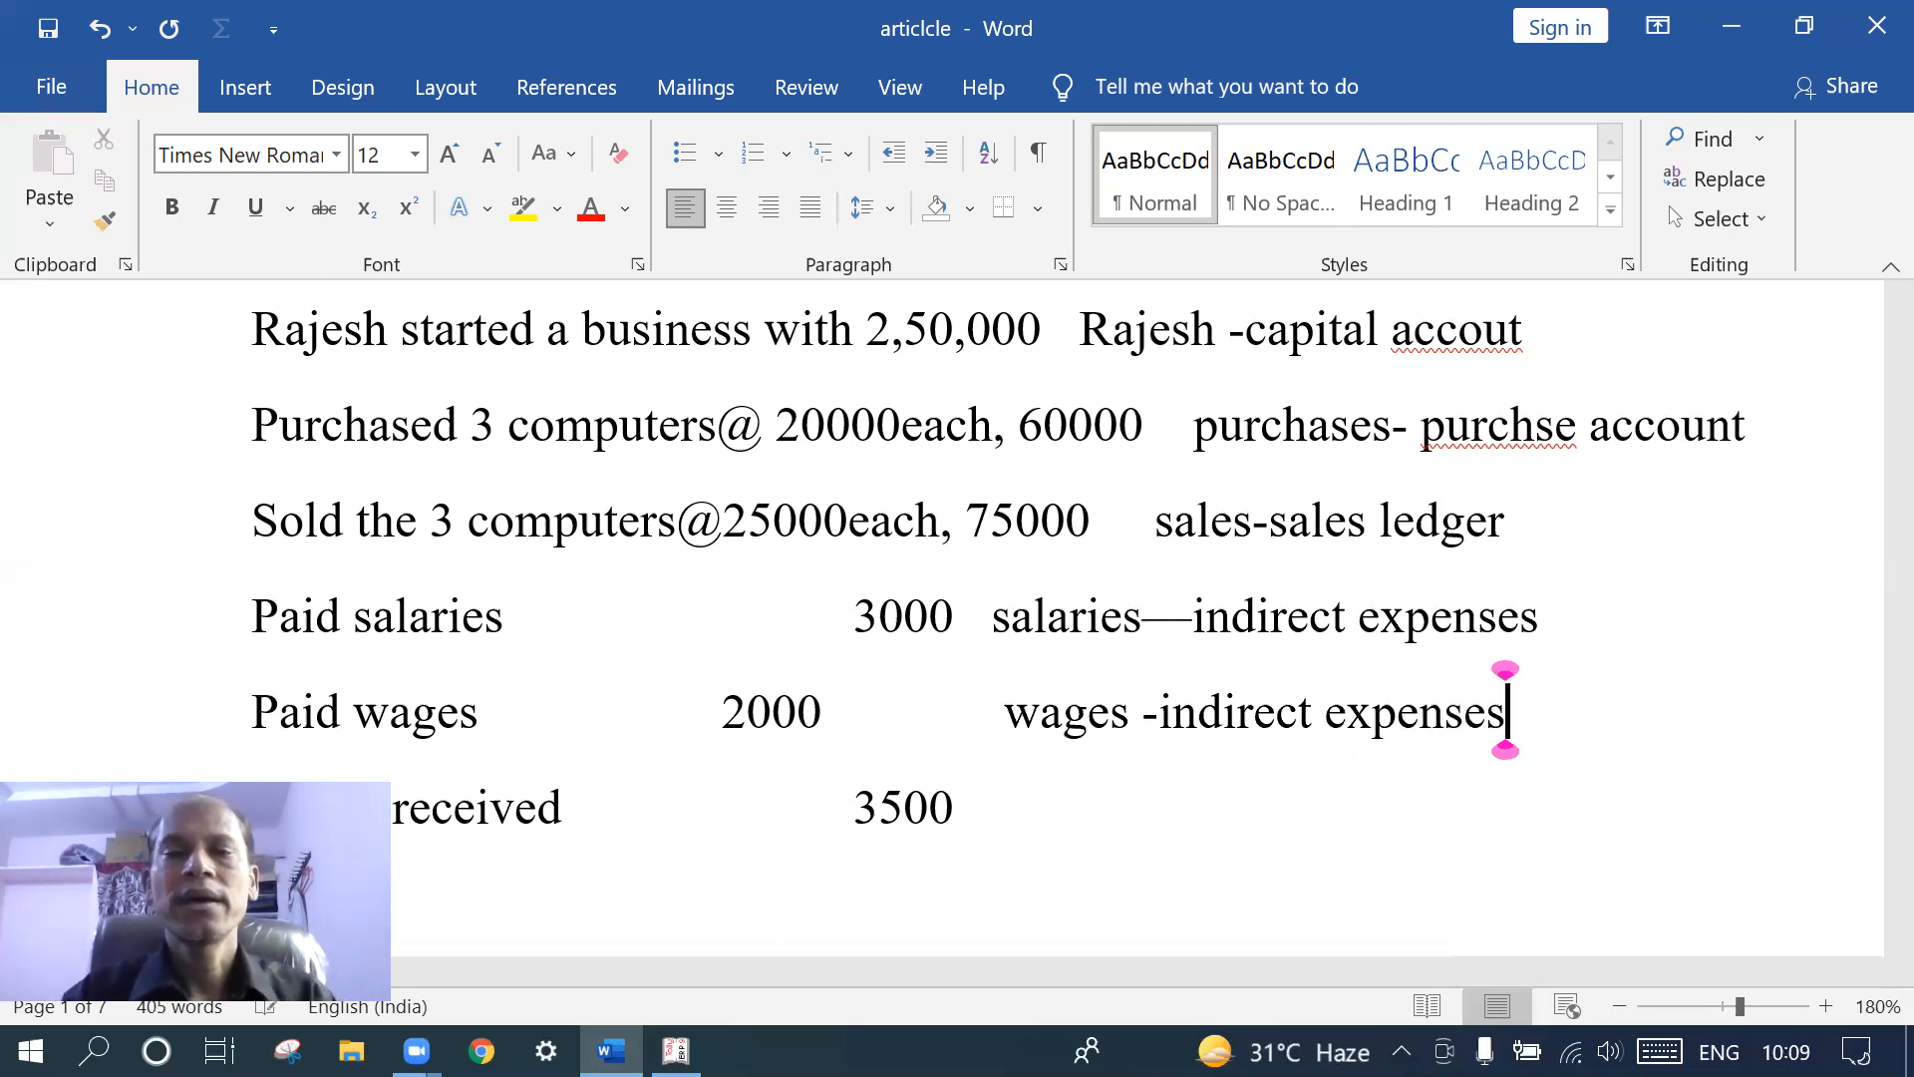
# - Append 'interest -indirect income' after 3500 on the interest line
pyautogui.scroll(-3, 1505, 710)
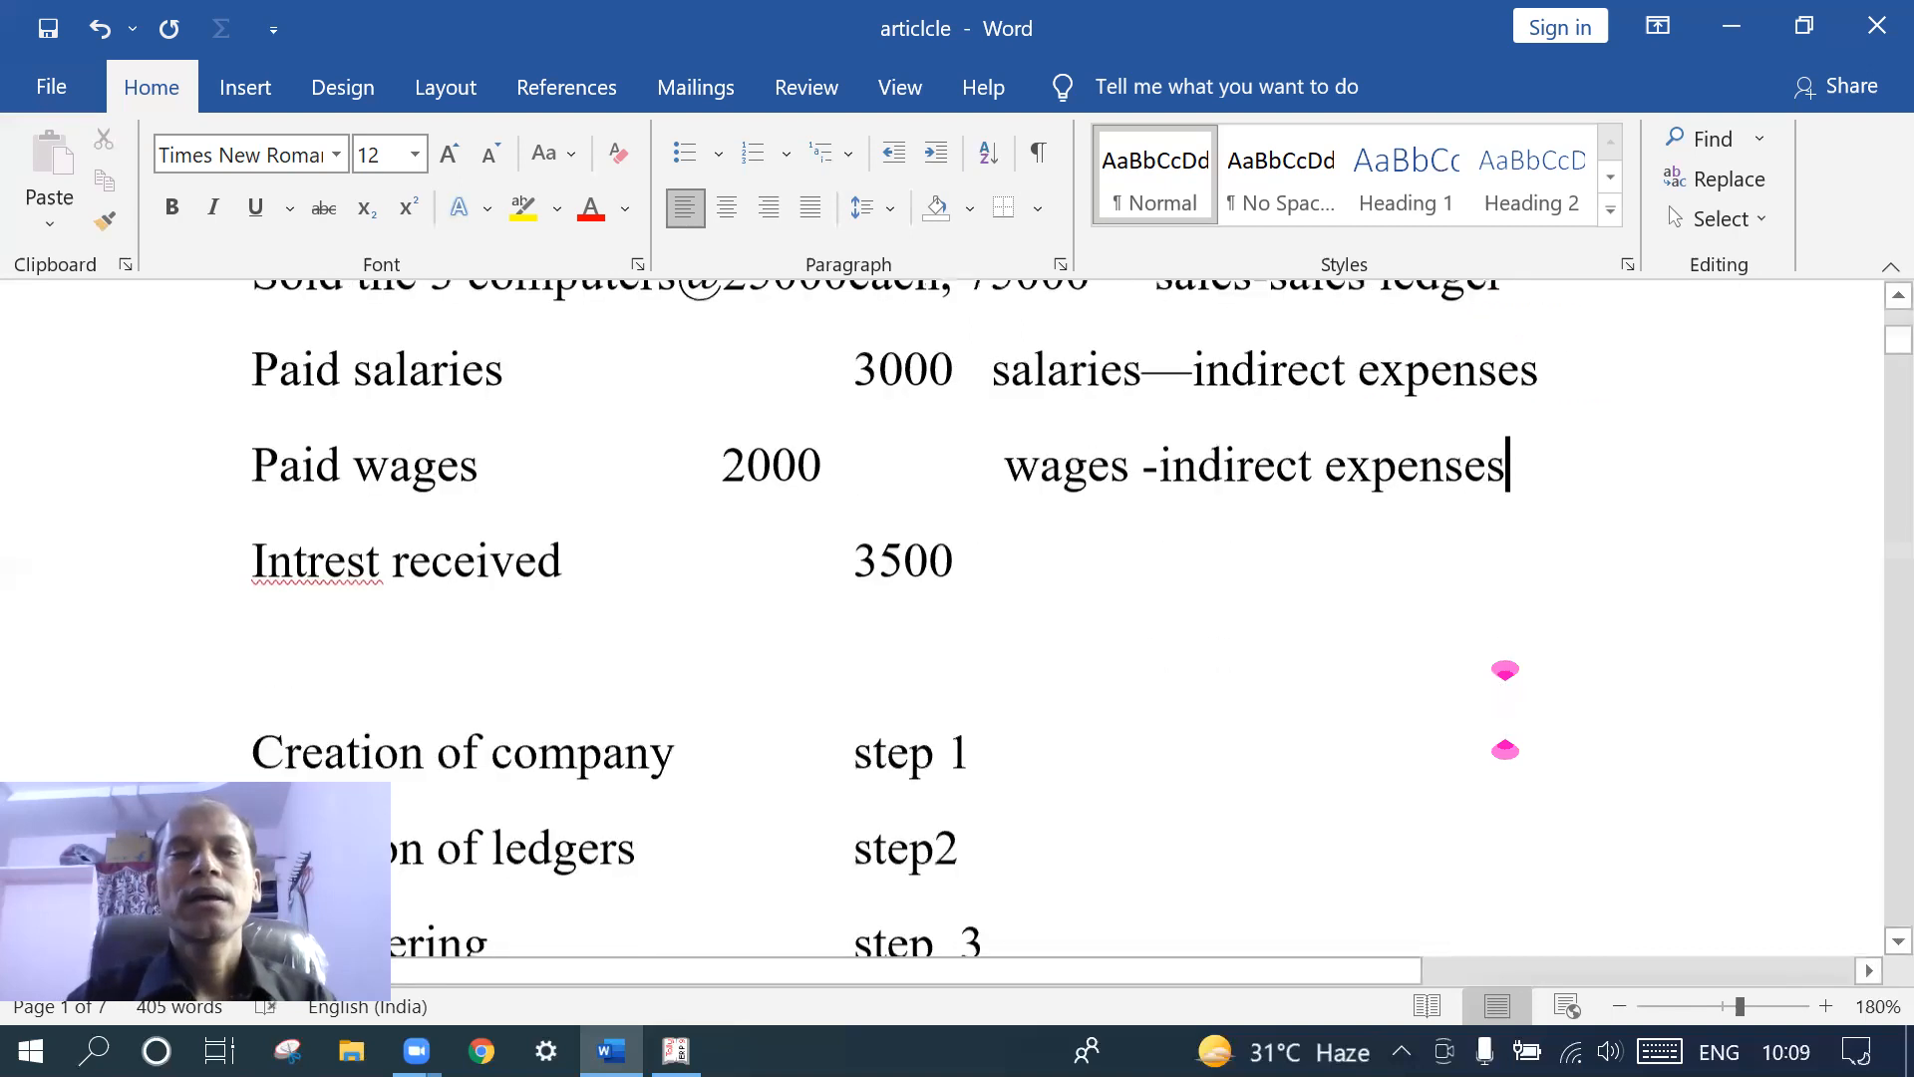
pyautogui.click(1001, 564)
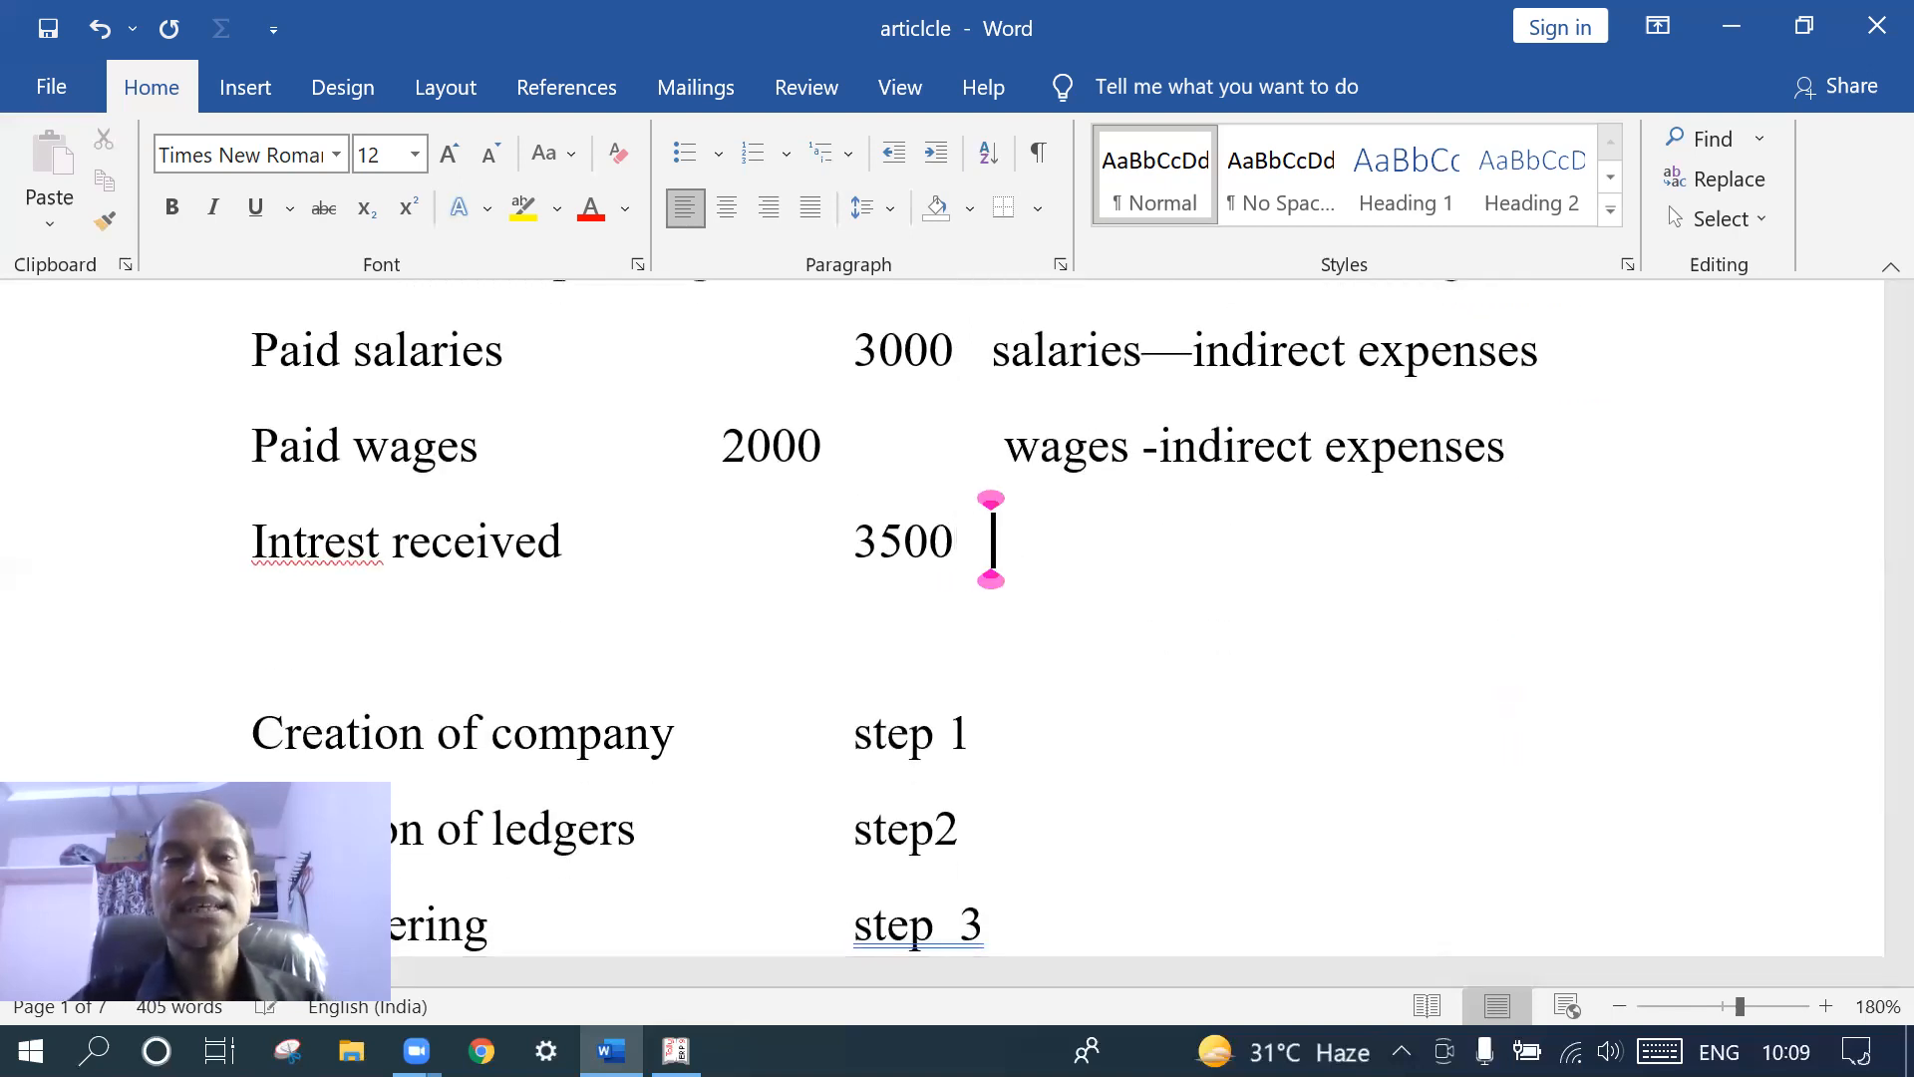
pyautogui.write('inter')
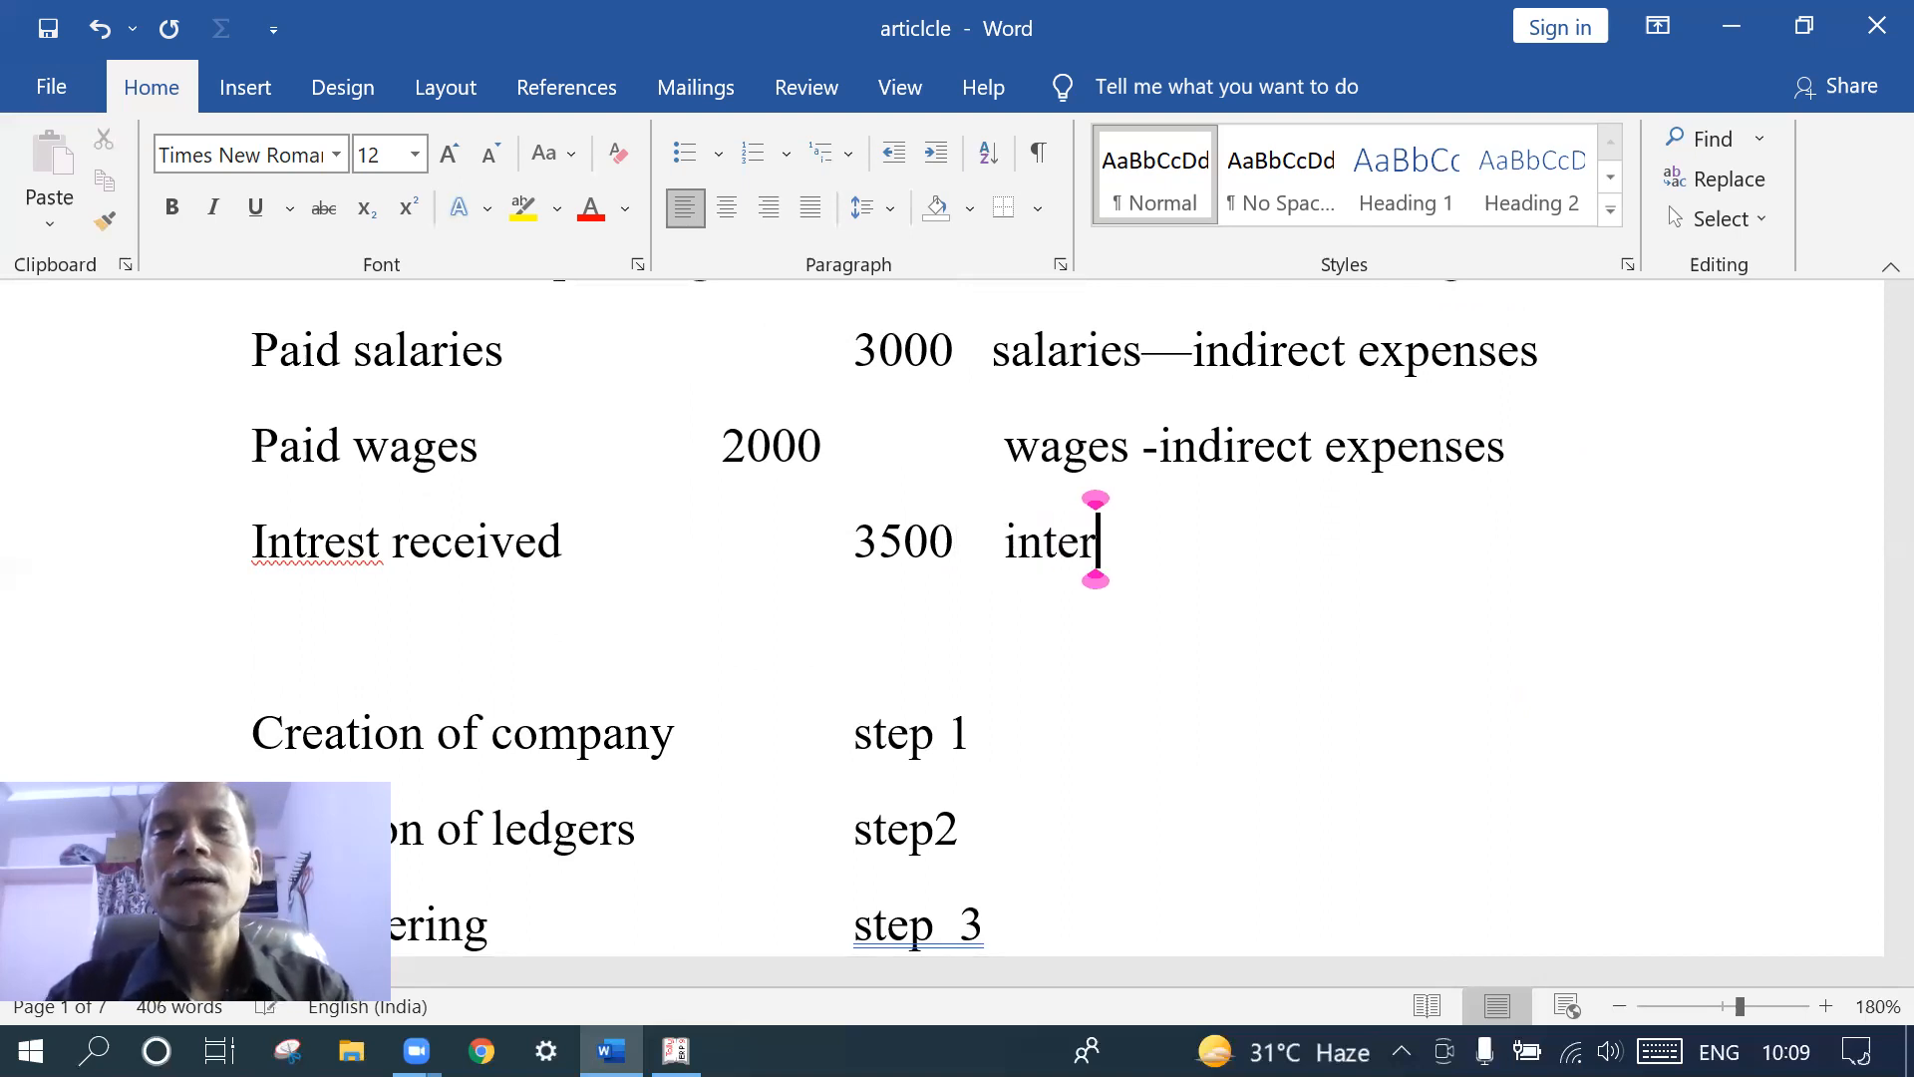
pyautogui.write('es')
pyautogui.press('BackSpace')
pyautogui.write('est ')
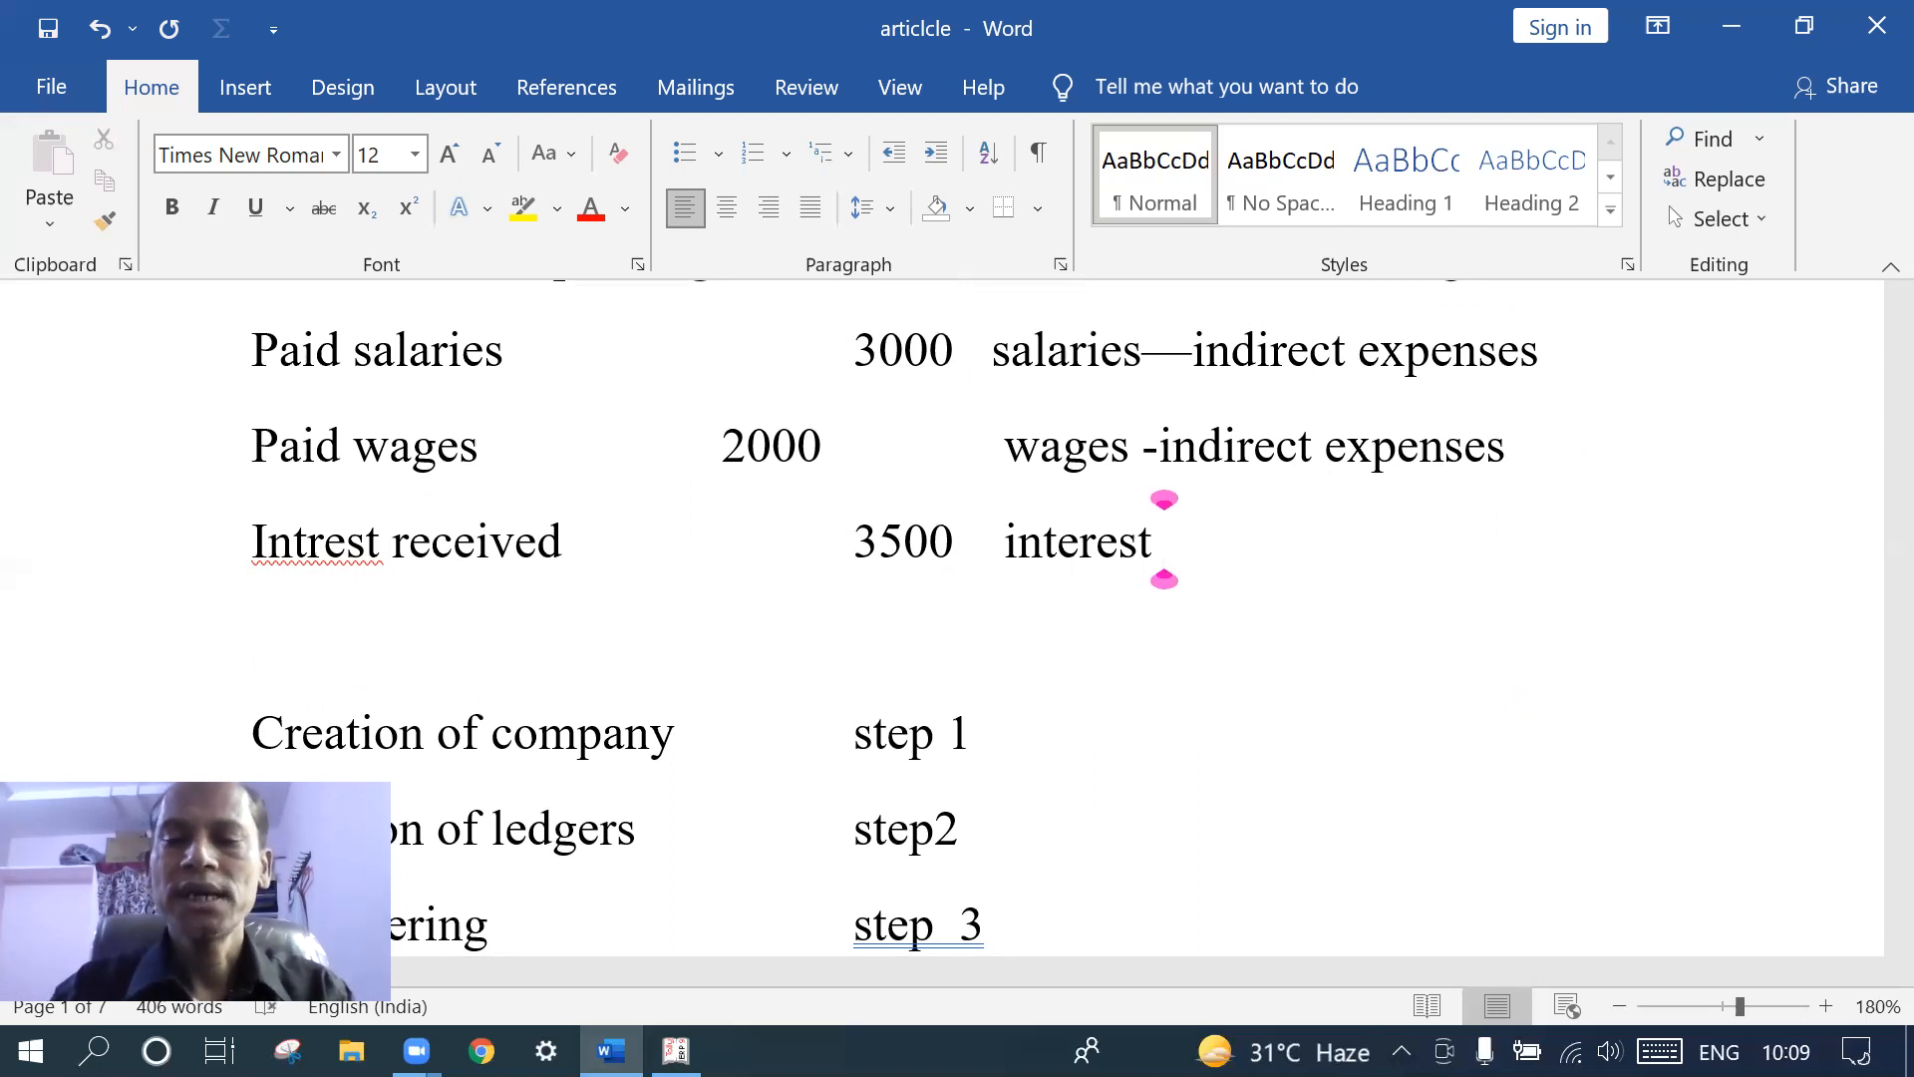
pyautogui.write('-indire')
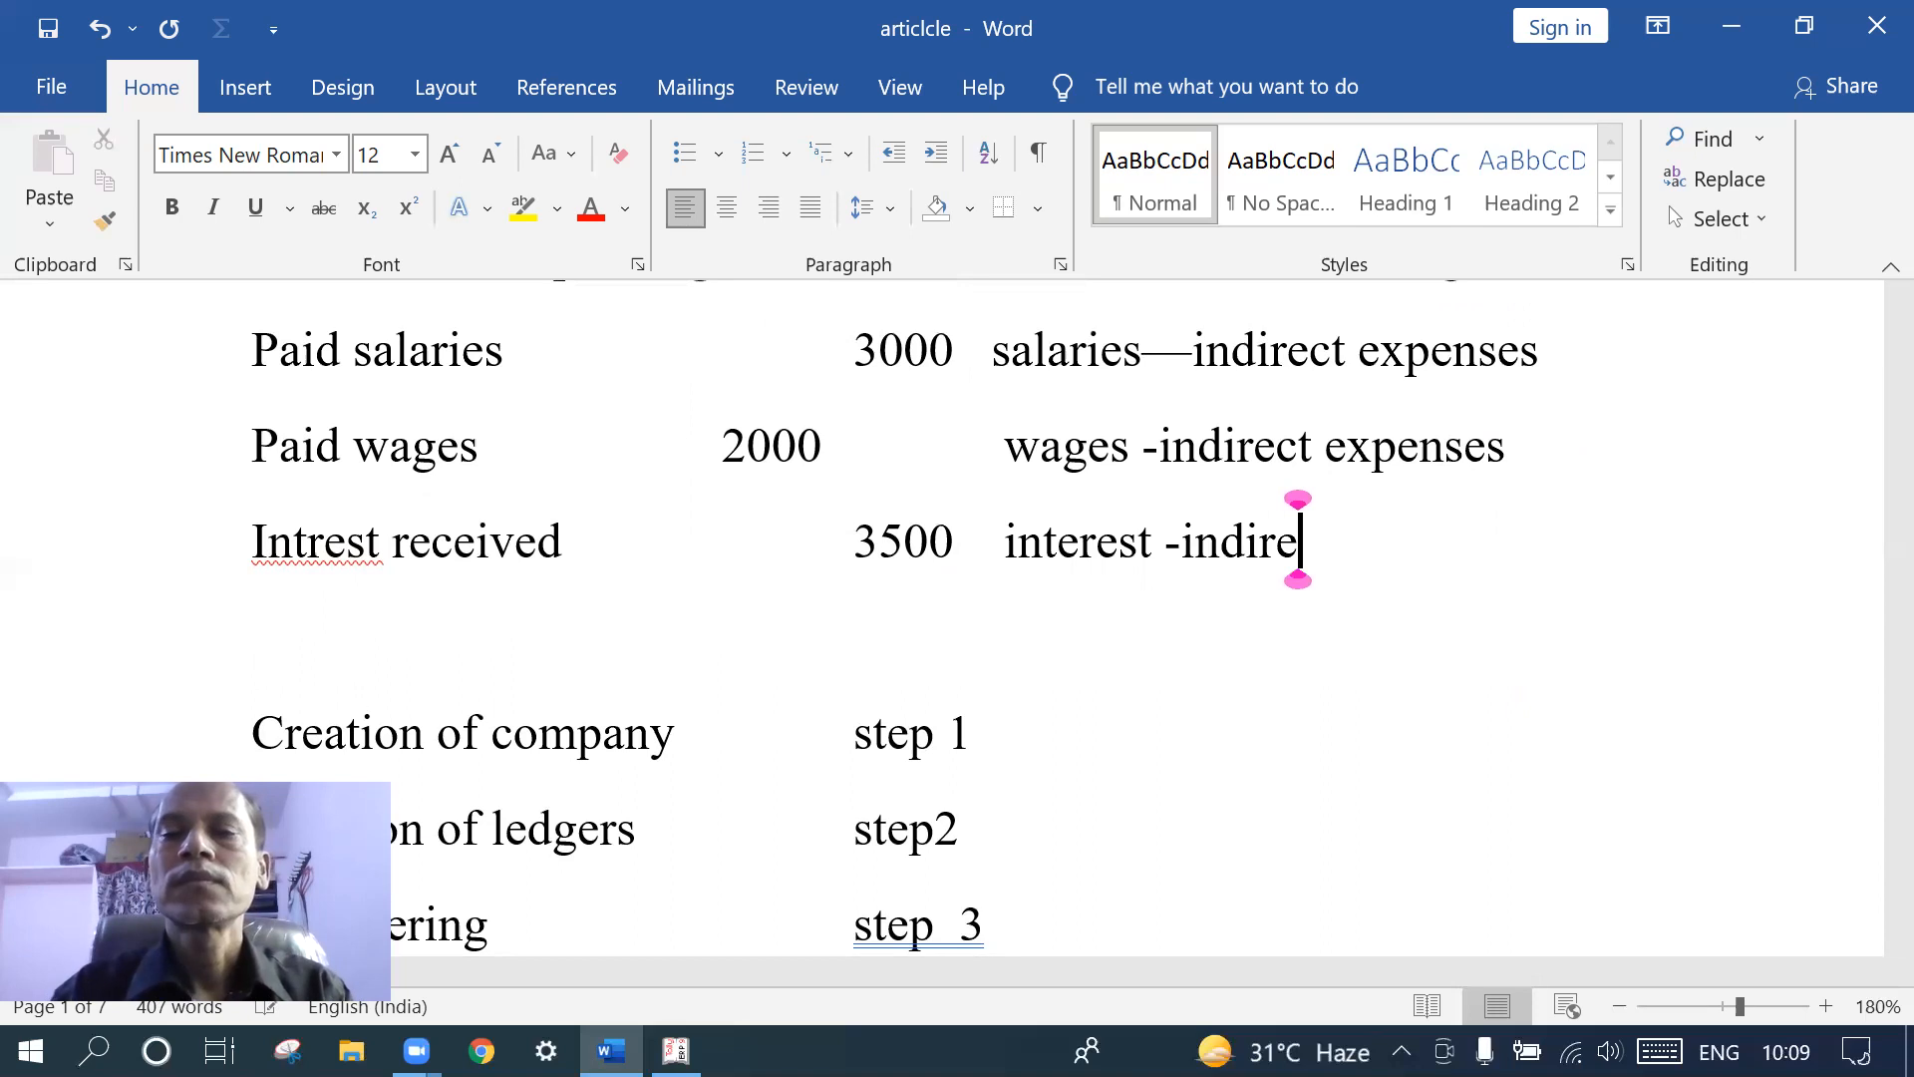
pyautogui.write('ct inco')
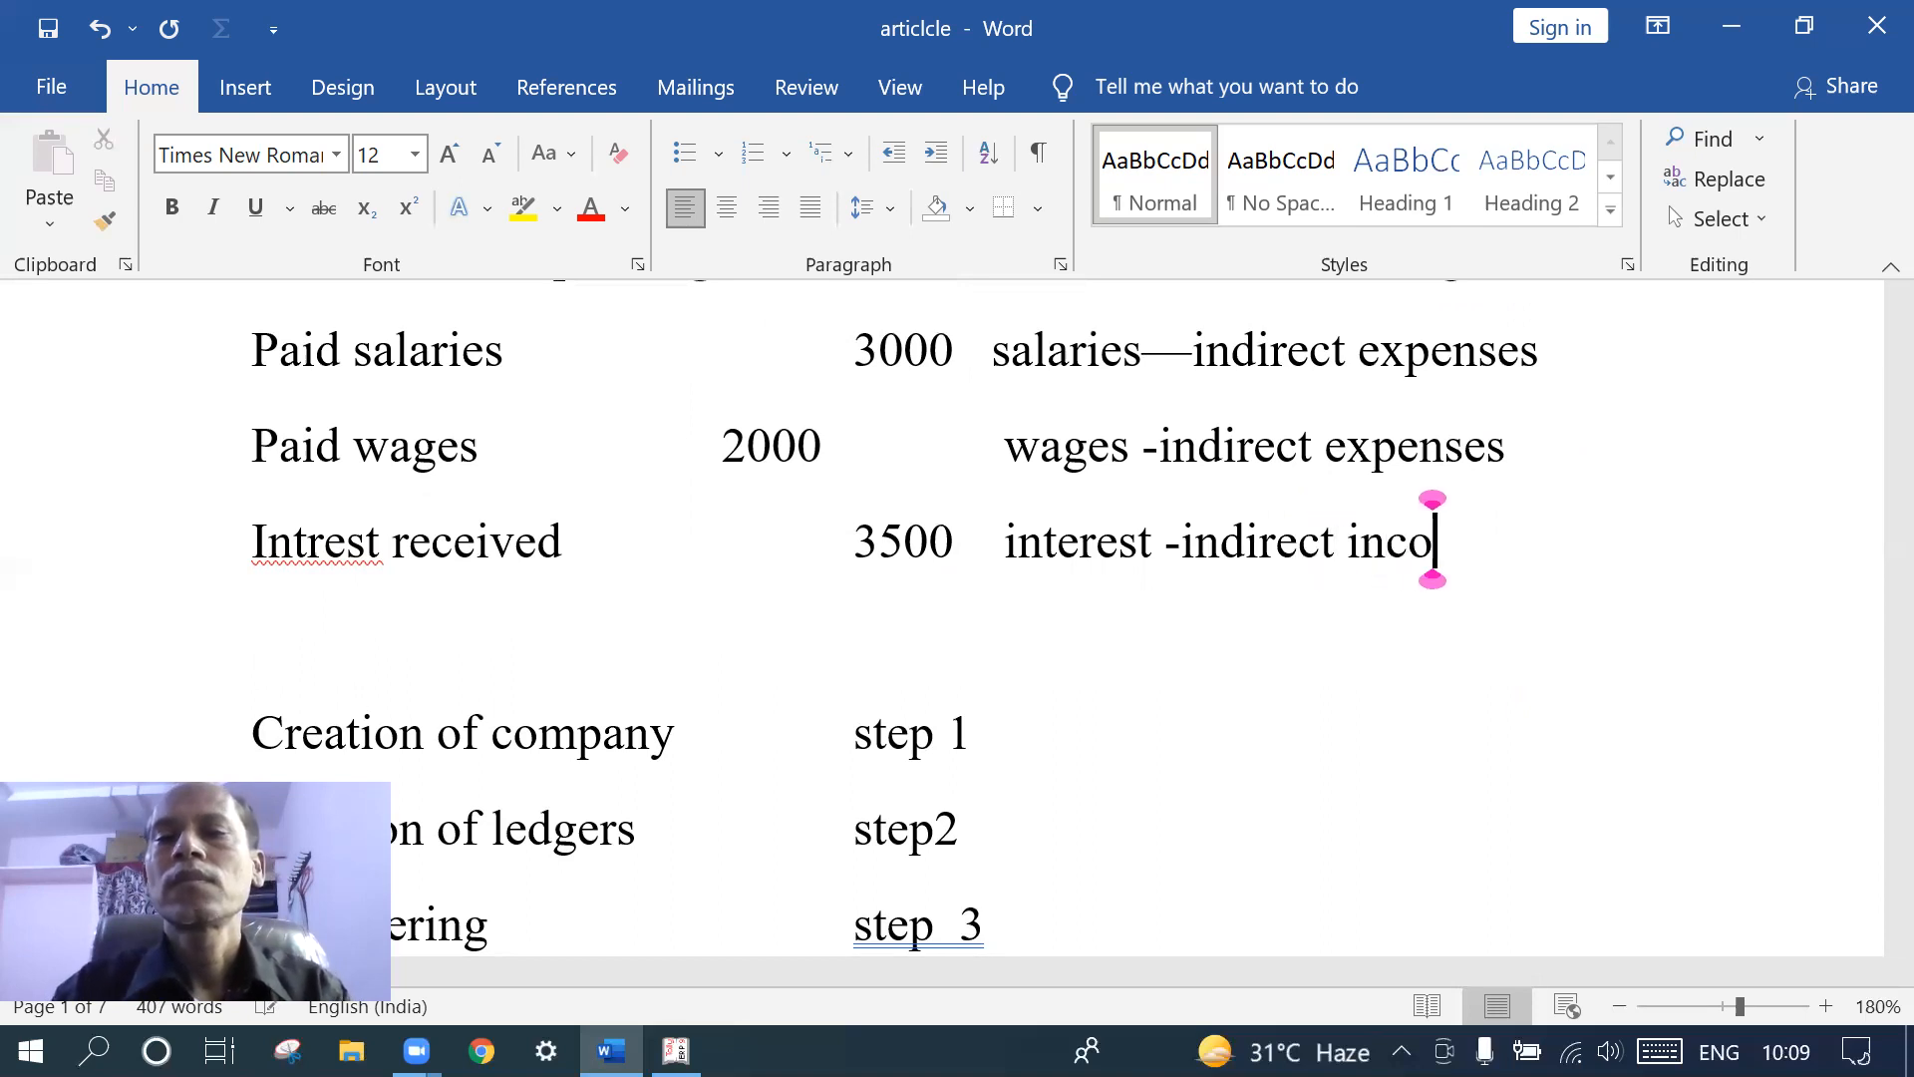
pyautogui.write('me')
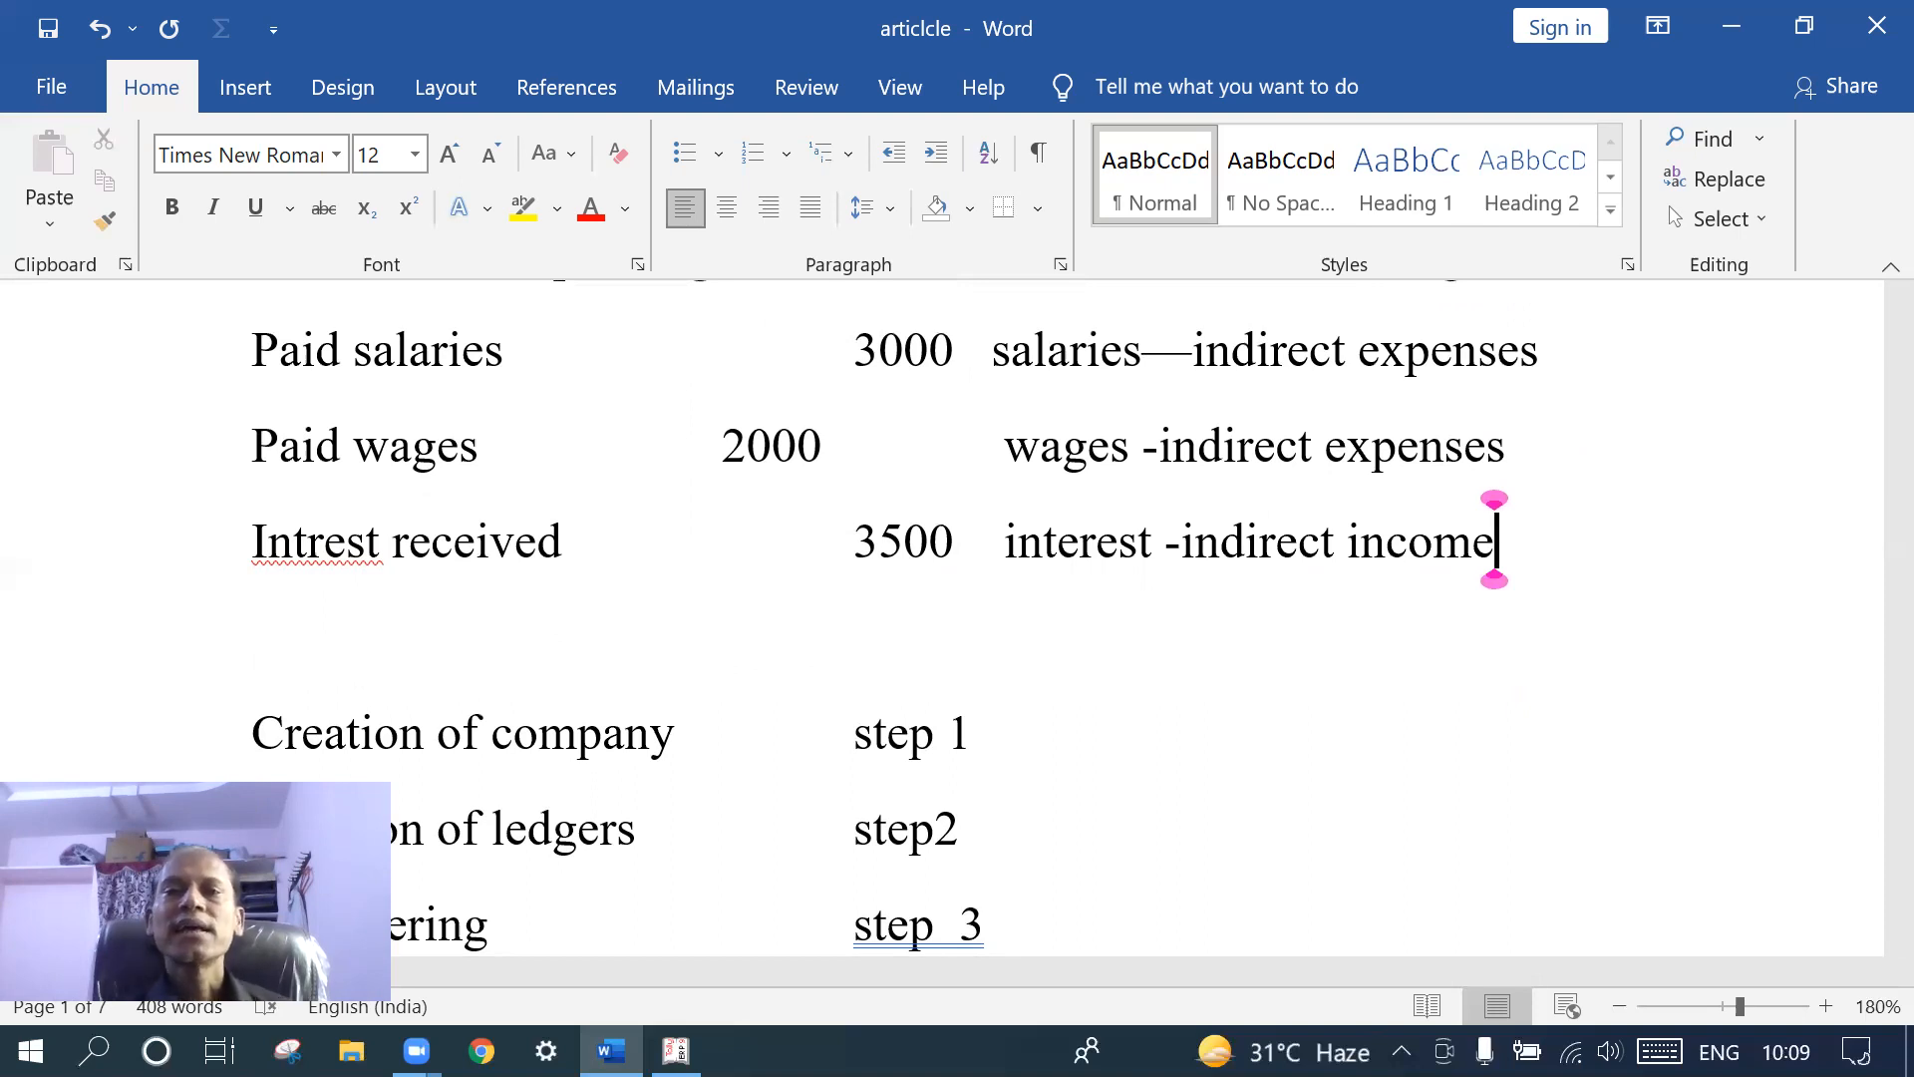
pyautogui.scroll(3, 996, 442)
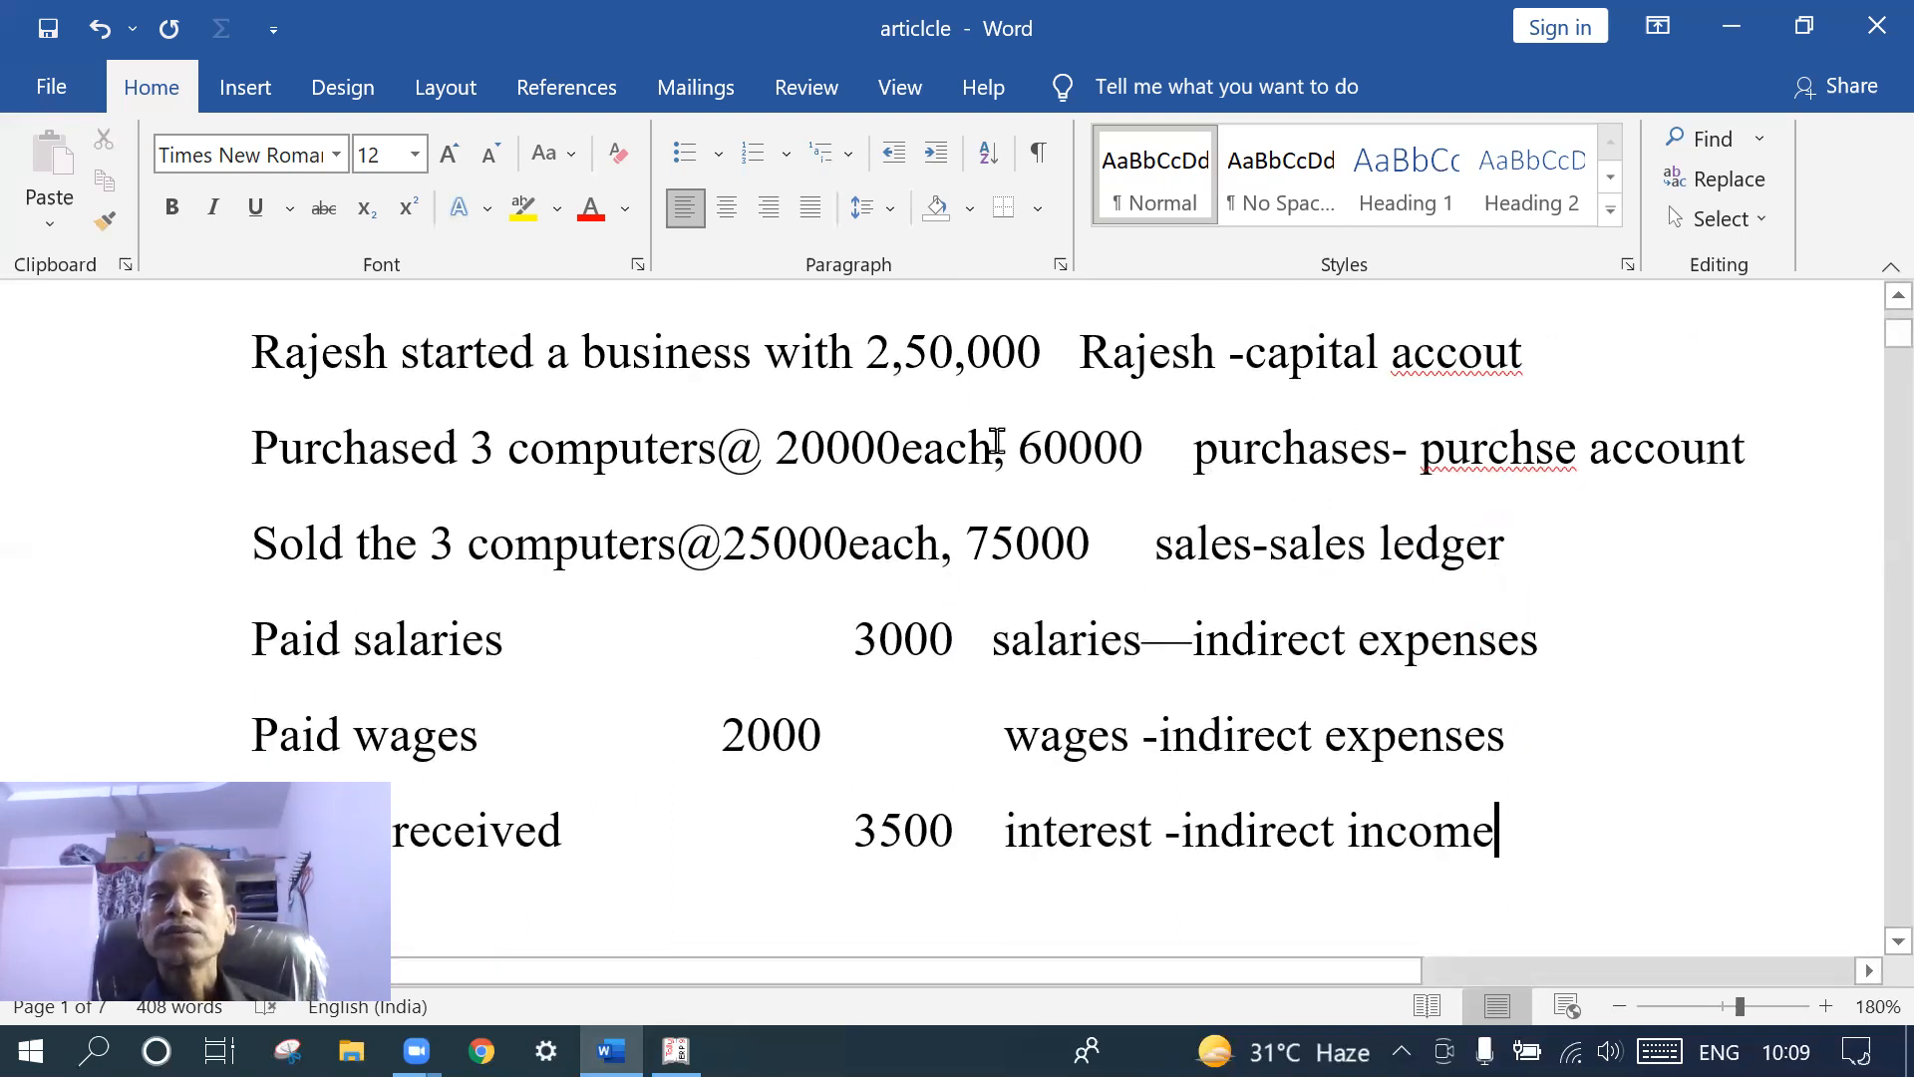
pyautogui.scroll(-2, 991, 445)
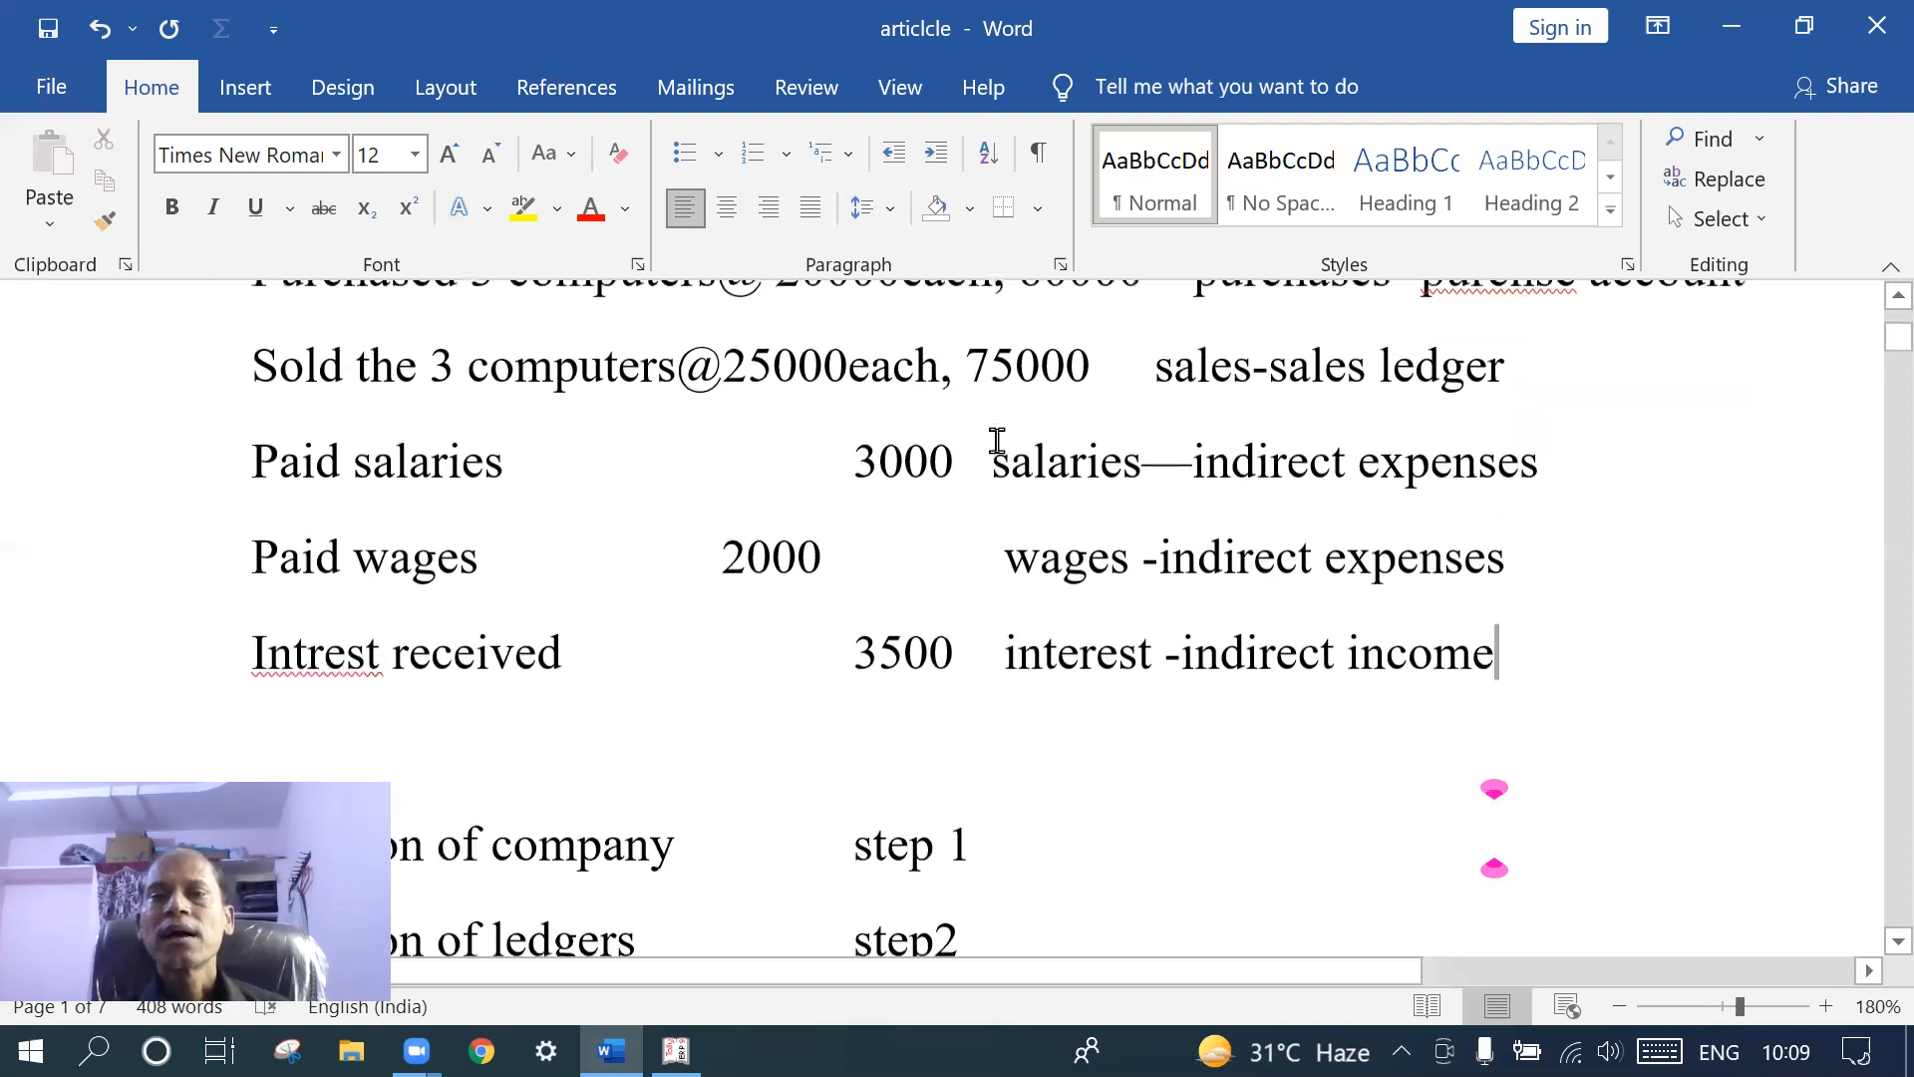
pyautogui.scroll(1, 991, 444)
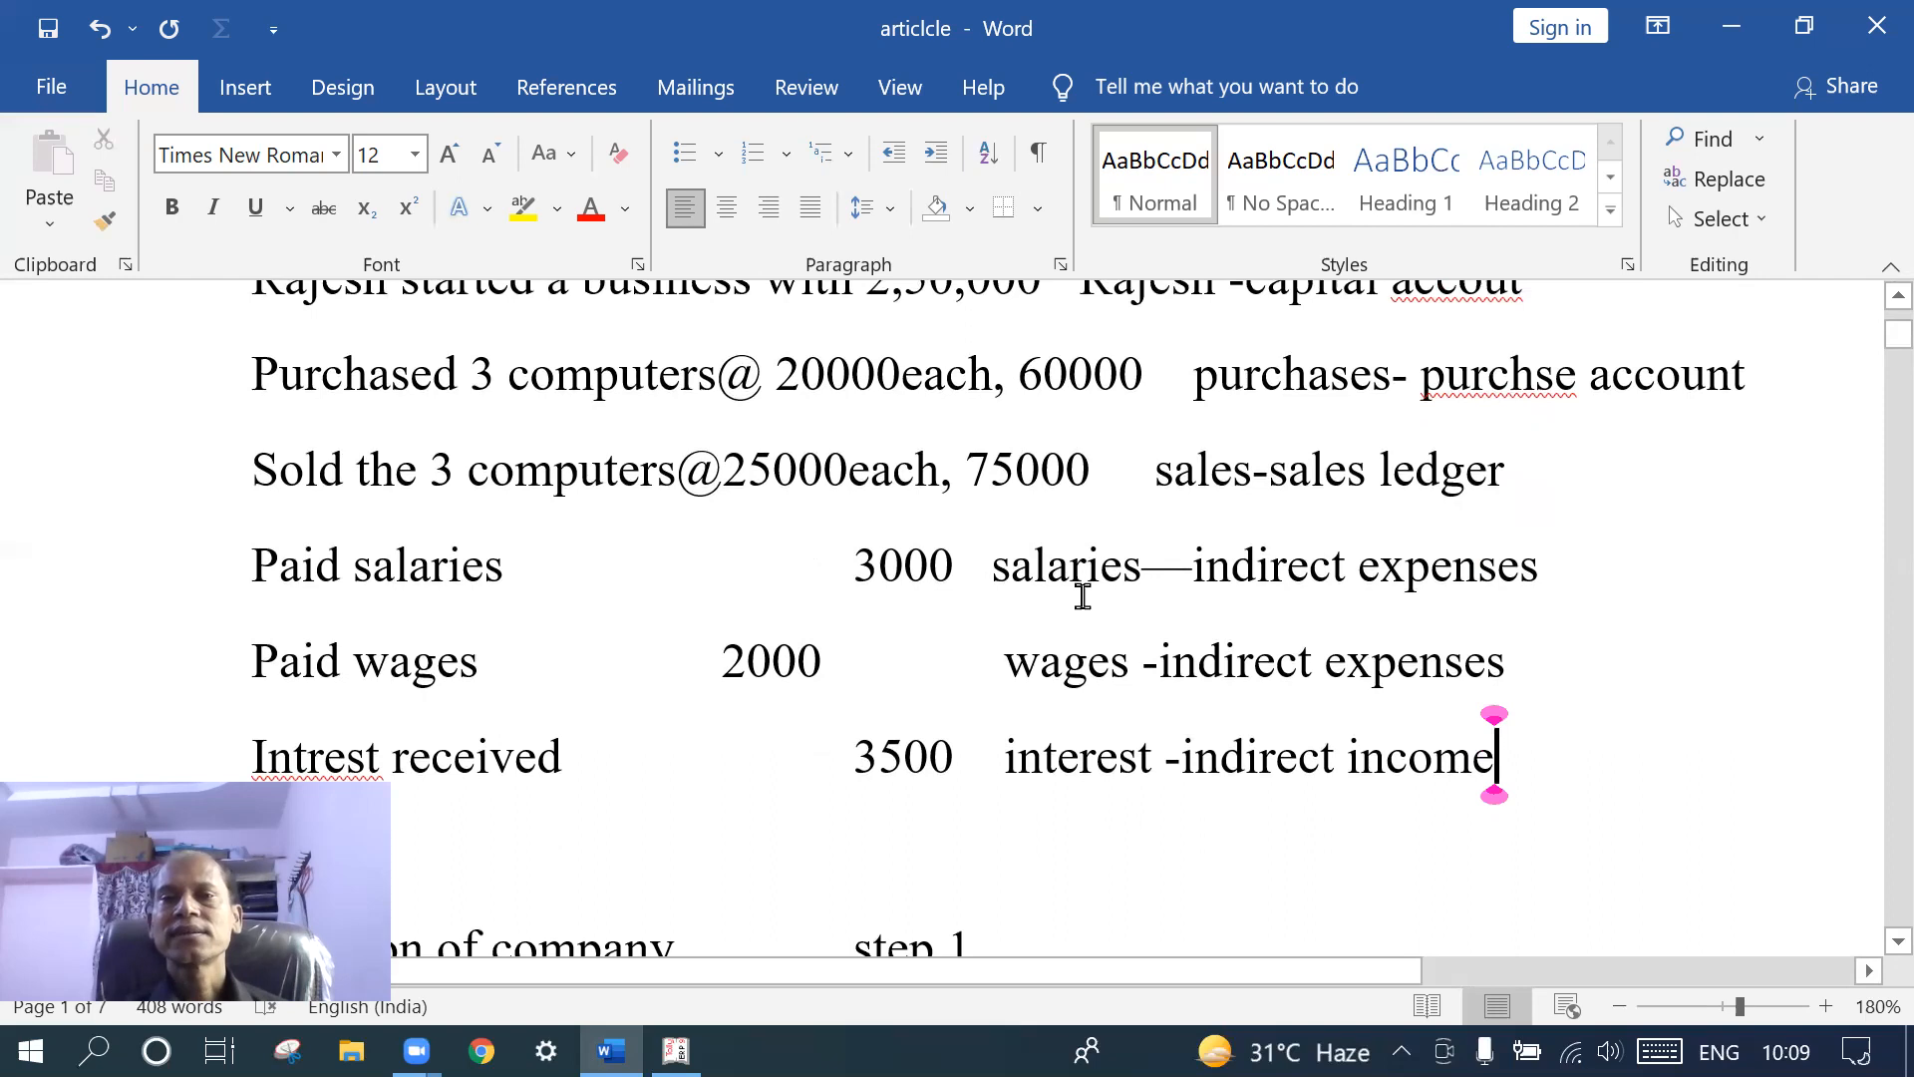
pyautogui.scroll(3, 1083, 595)
pyautogui.scroll(-1, 1082, 595)
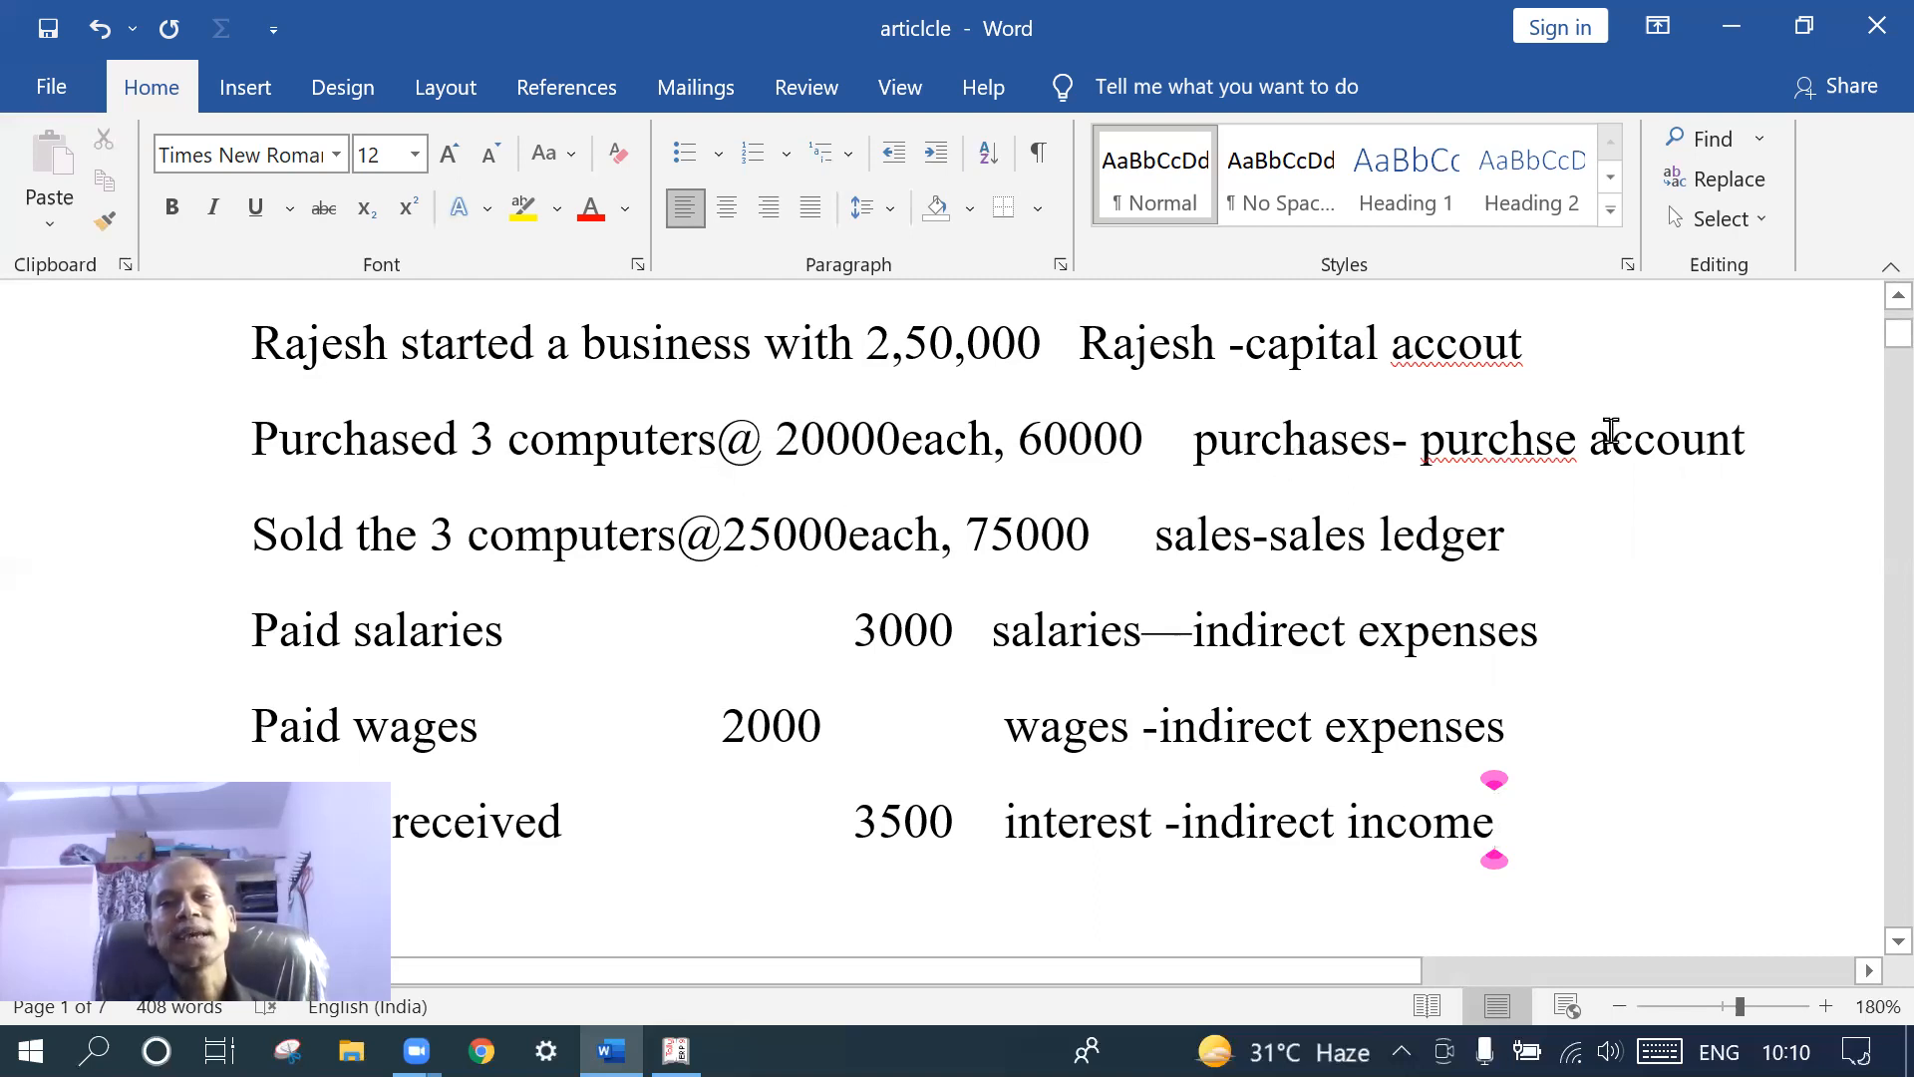
# - Correct the purchase line to read 'purchases- purchase ledger'
pyautogui.click(1536, 445)
pyautogui.write('a')
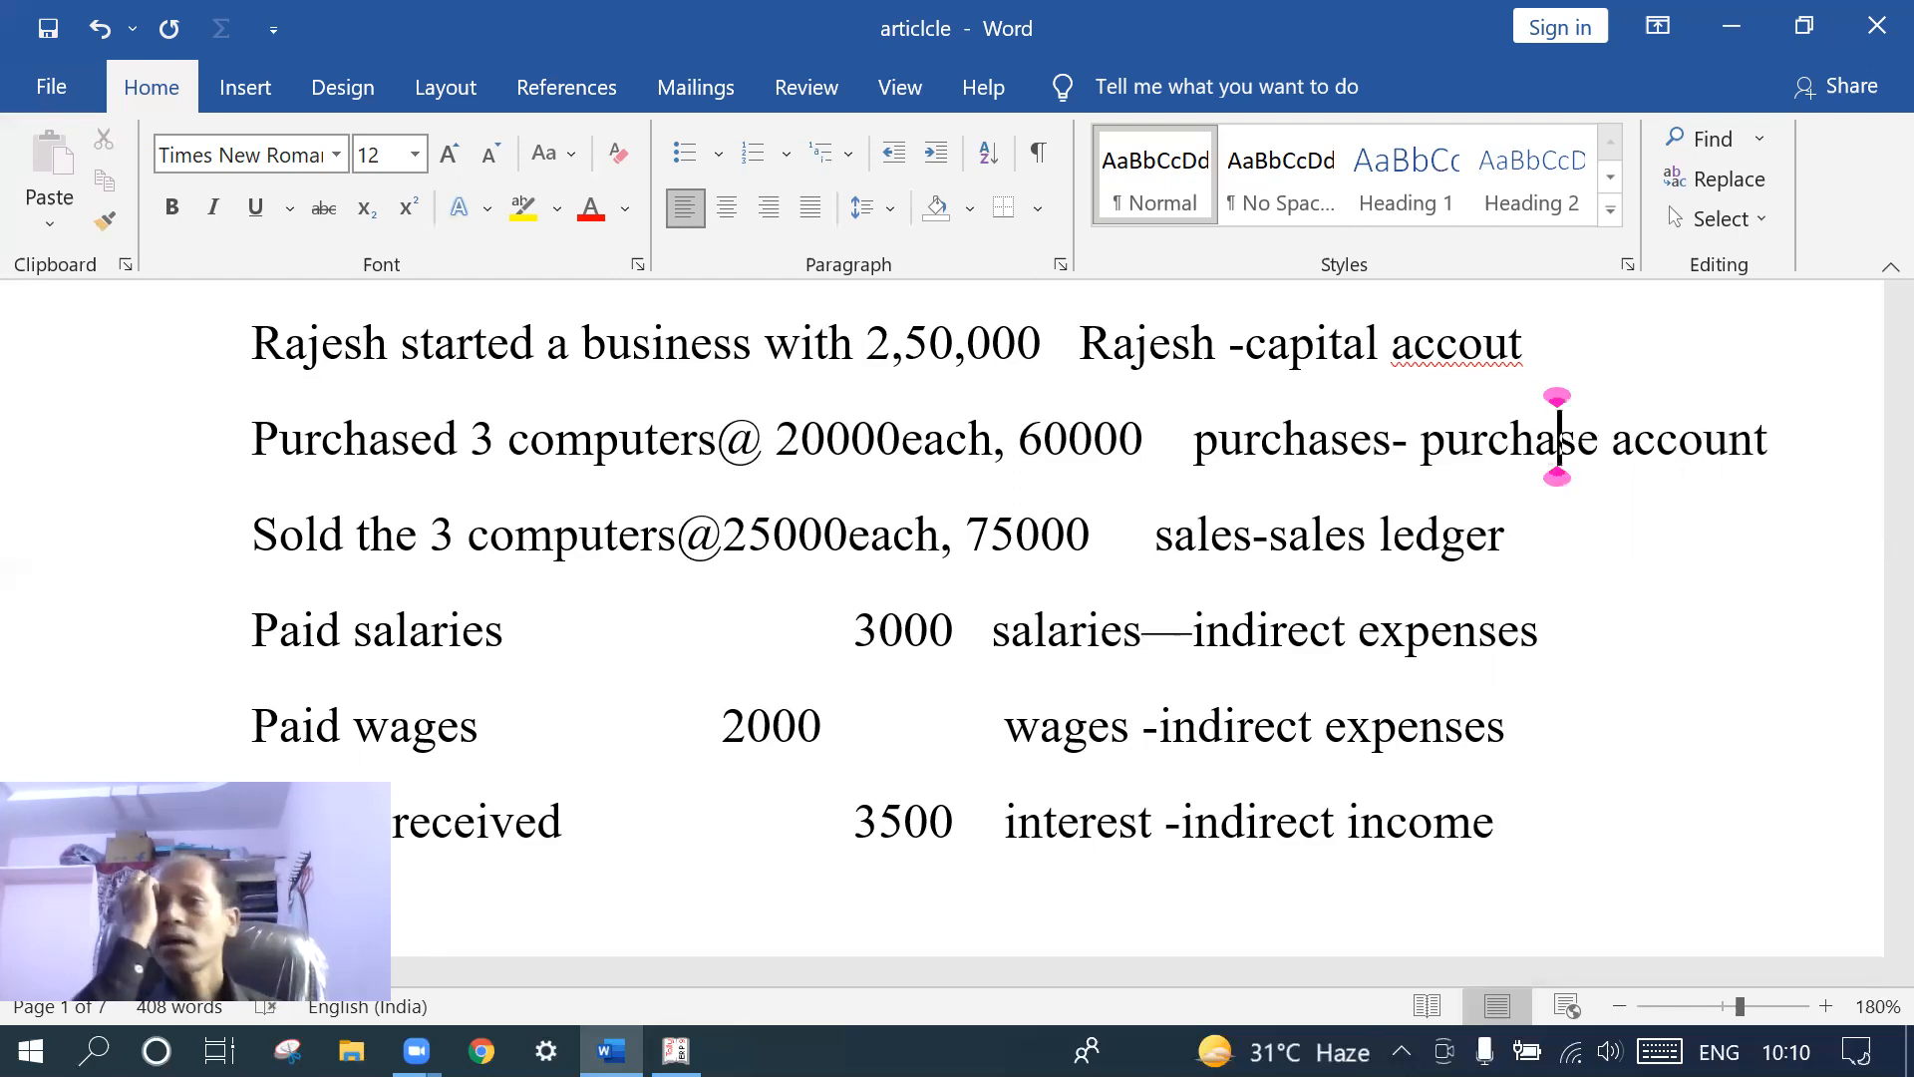
pyautogui.click(1806, 455)
pyautogui.press('BackSpace')
pyautogui.press('BackSpace')
pyautogui.press('BackSpace')
pyautogui.press('BackSpace')
pyautogui.press('BackSpace')
pyautogui.press('BackSpace')
pyautogui.press('BackSpace')
pyautogui.write('leg')
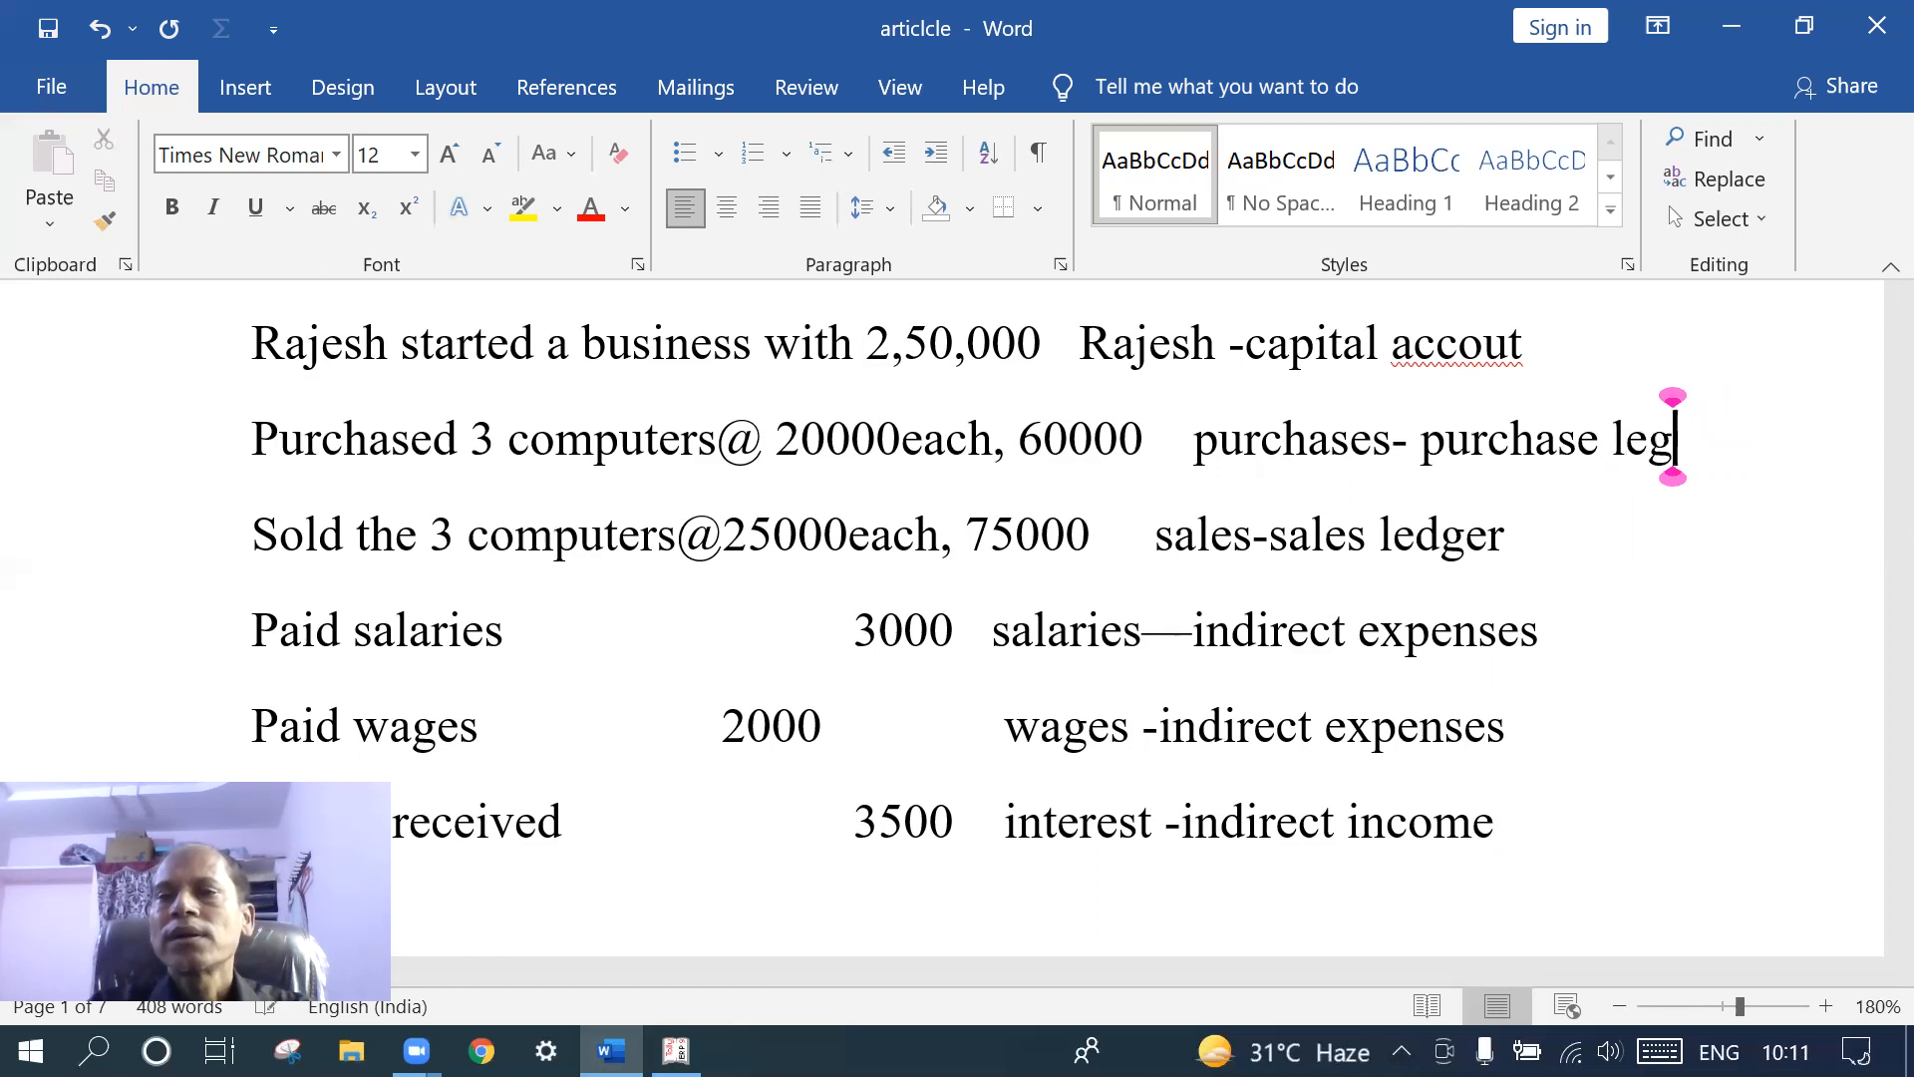
pyautogui.press('BackSpace')
pyautogui.write('dg')
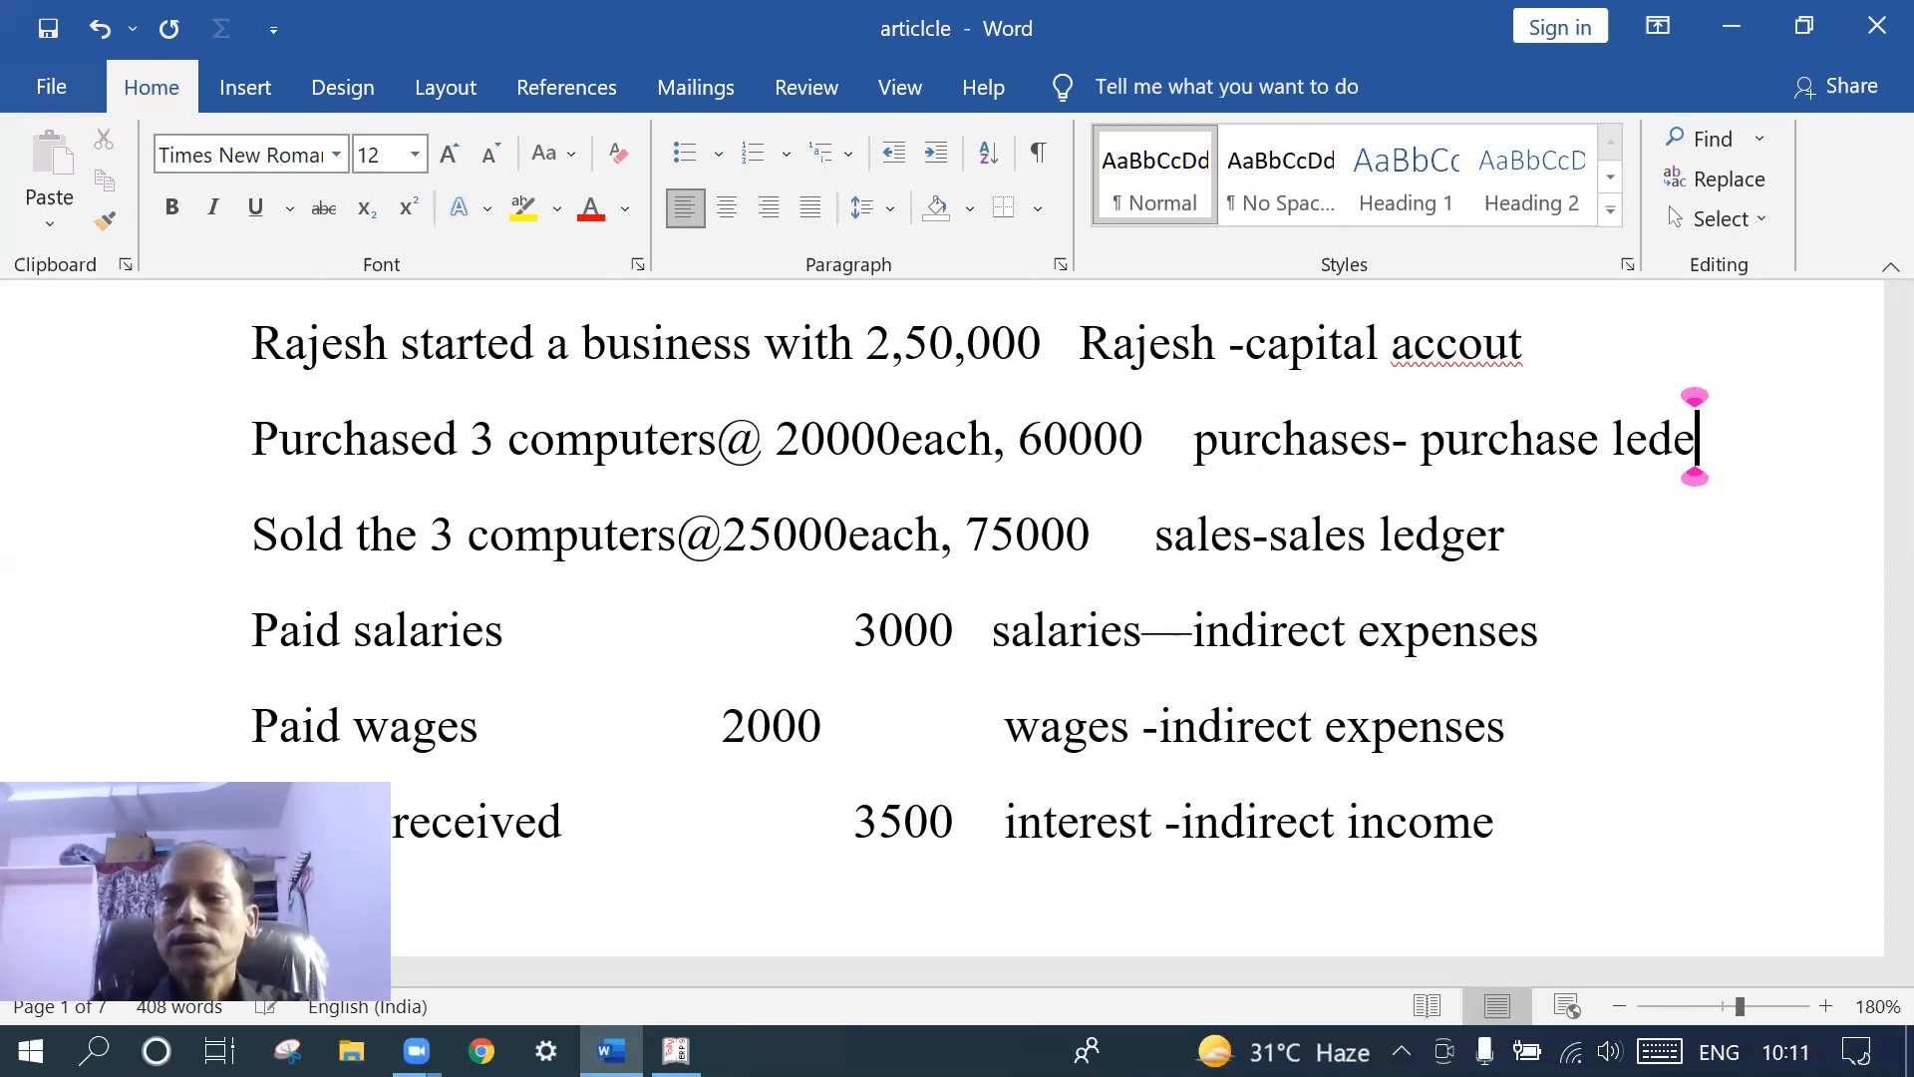
pyautogui.write('er')
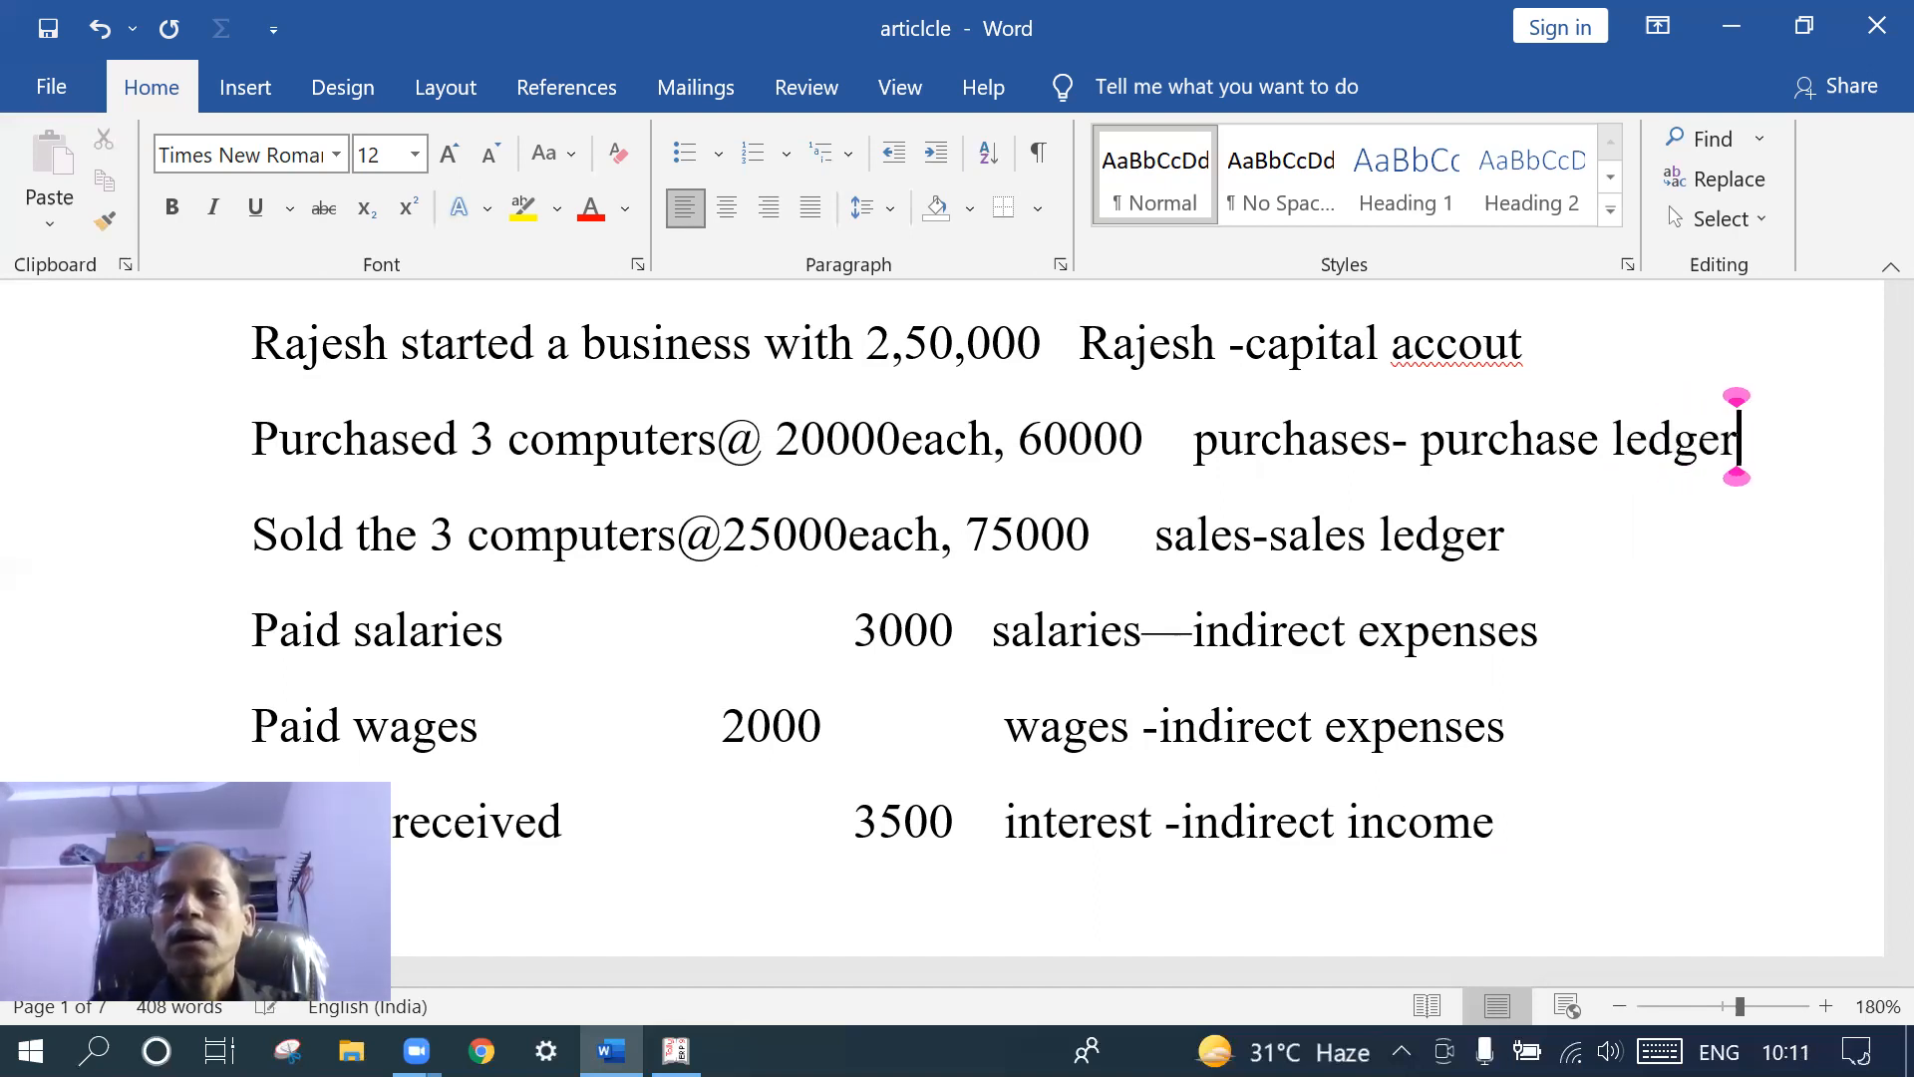
# - Replace 'accout' with 'ledger' so the capital line ends '-capital ledger'
pyautogui.click(1523, 344)
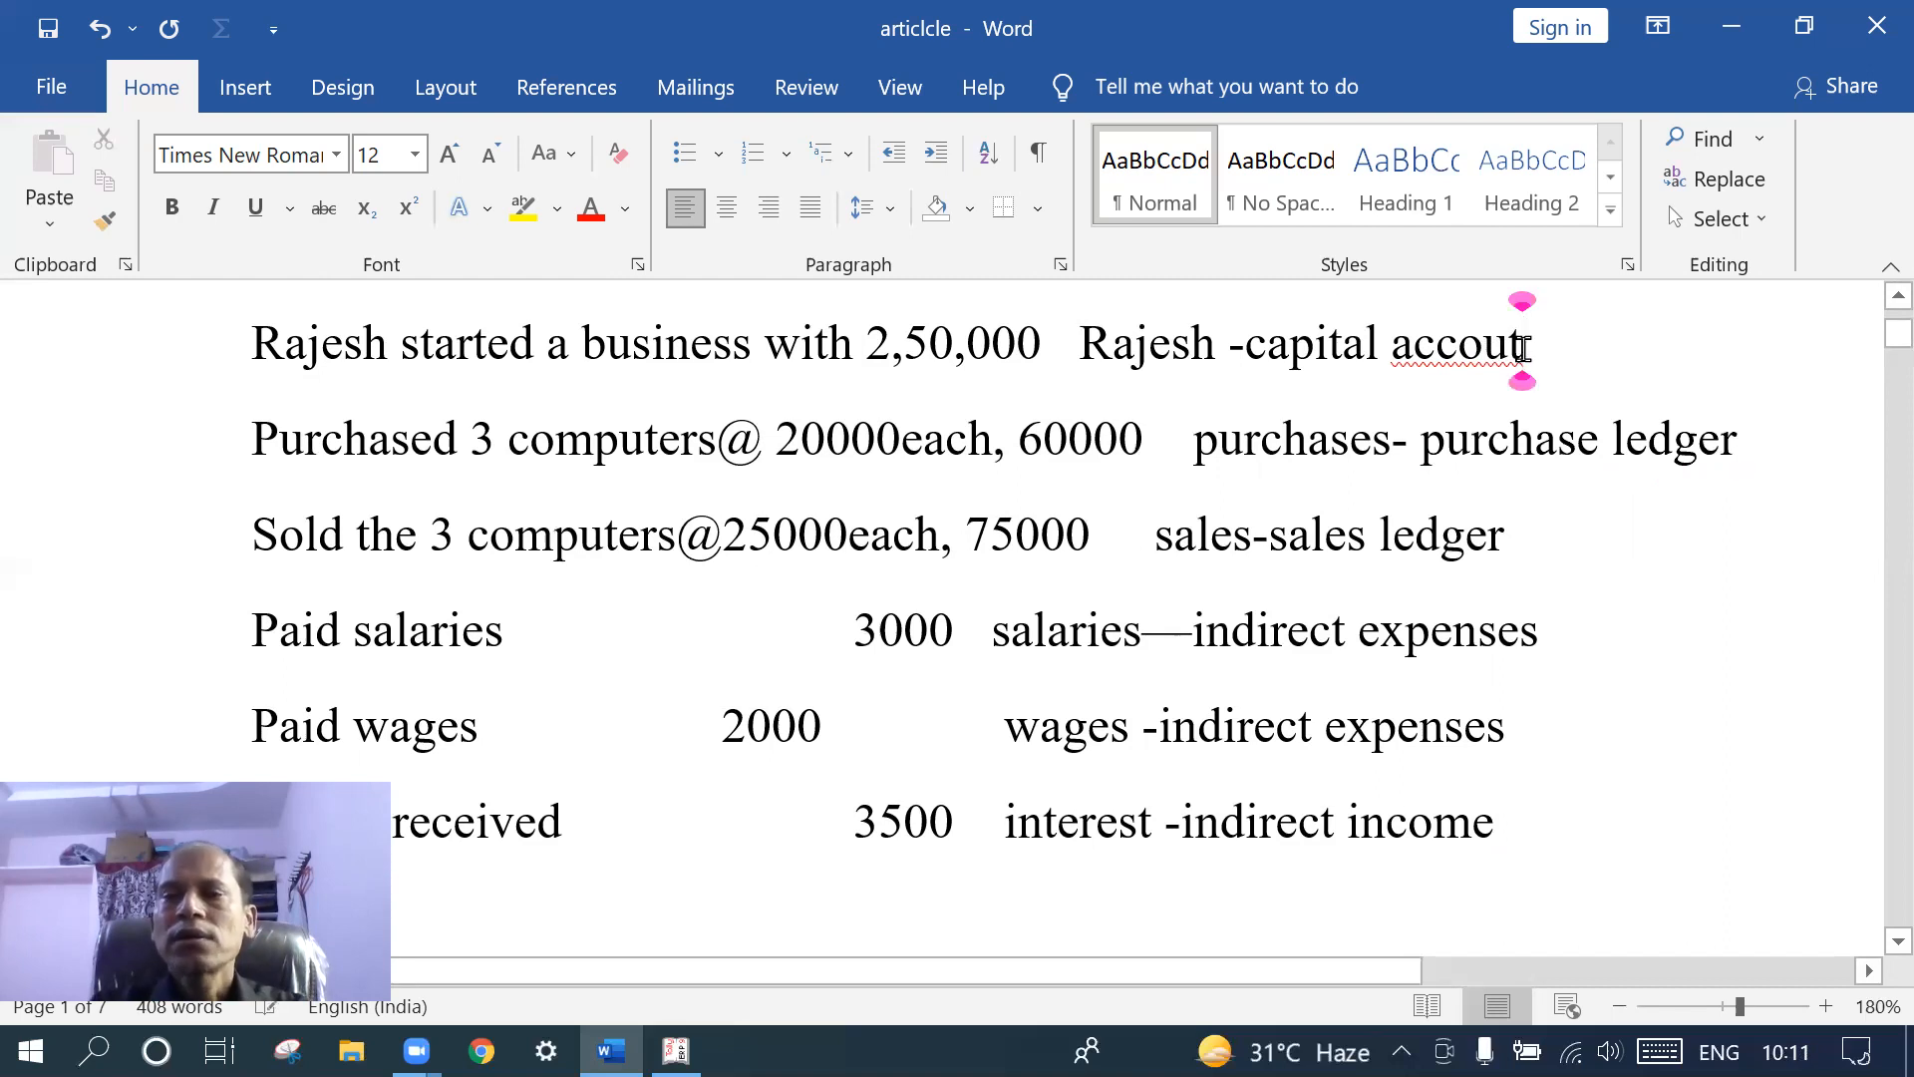
pyautogui.press('BackSpace')
pyautogui.press('BackSpace')
pyautogui.press('BackSpace')
pyautogui.press('BackSpace')
pyautogui.press('BackSpace')
pyautogui.press('BackSpace')
pyautogui.write('led')
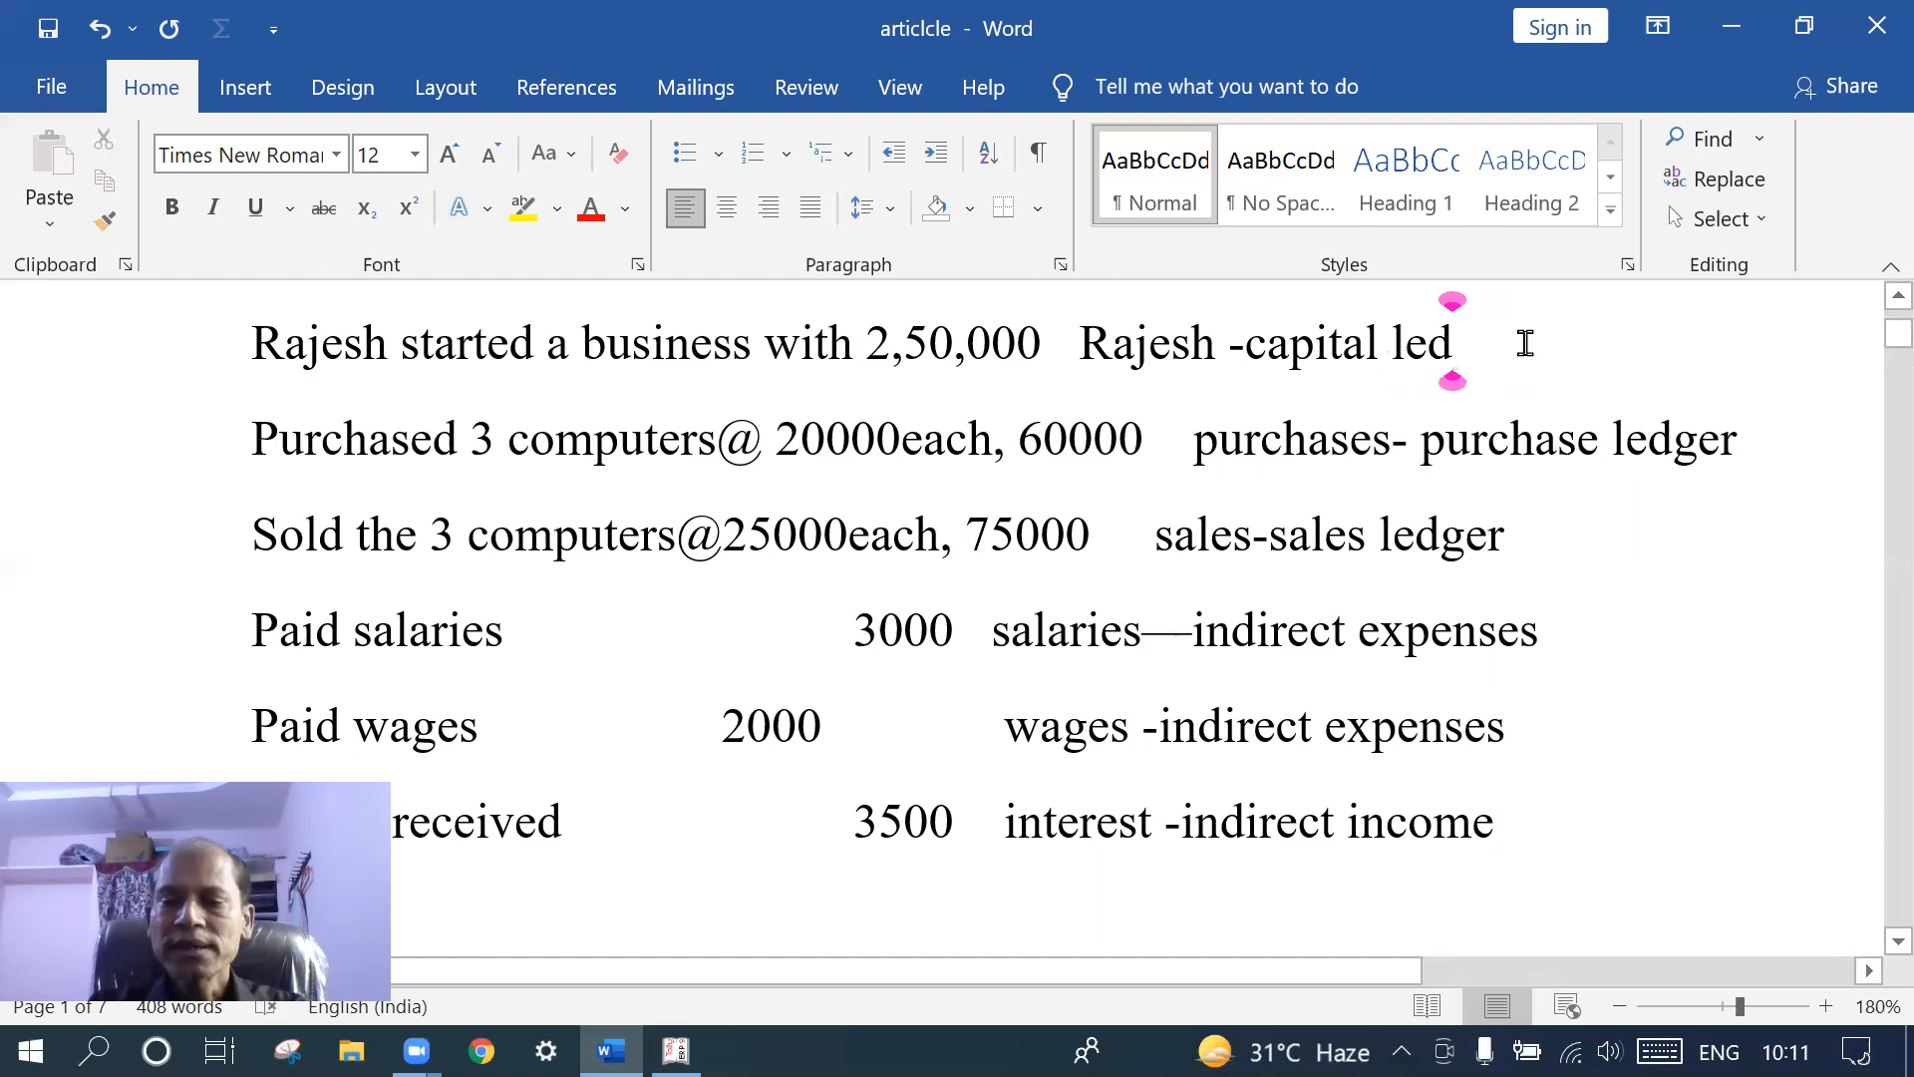
pyautogui.write('ger')
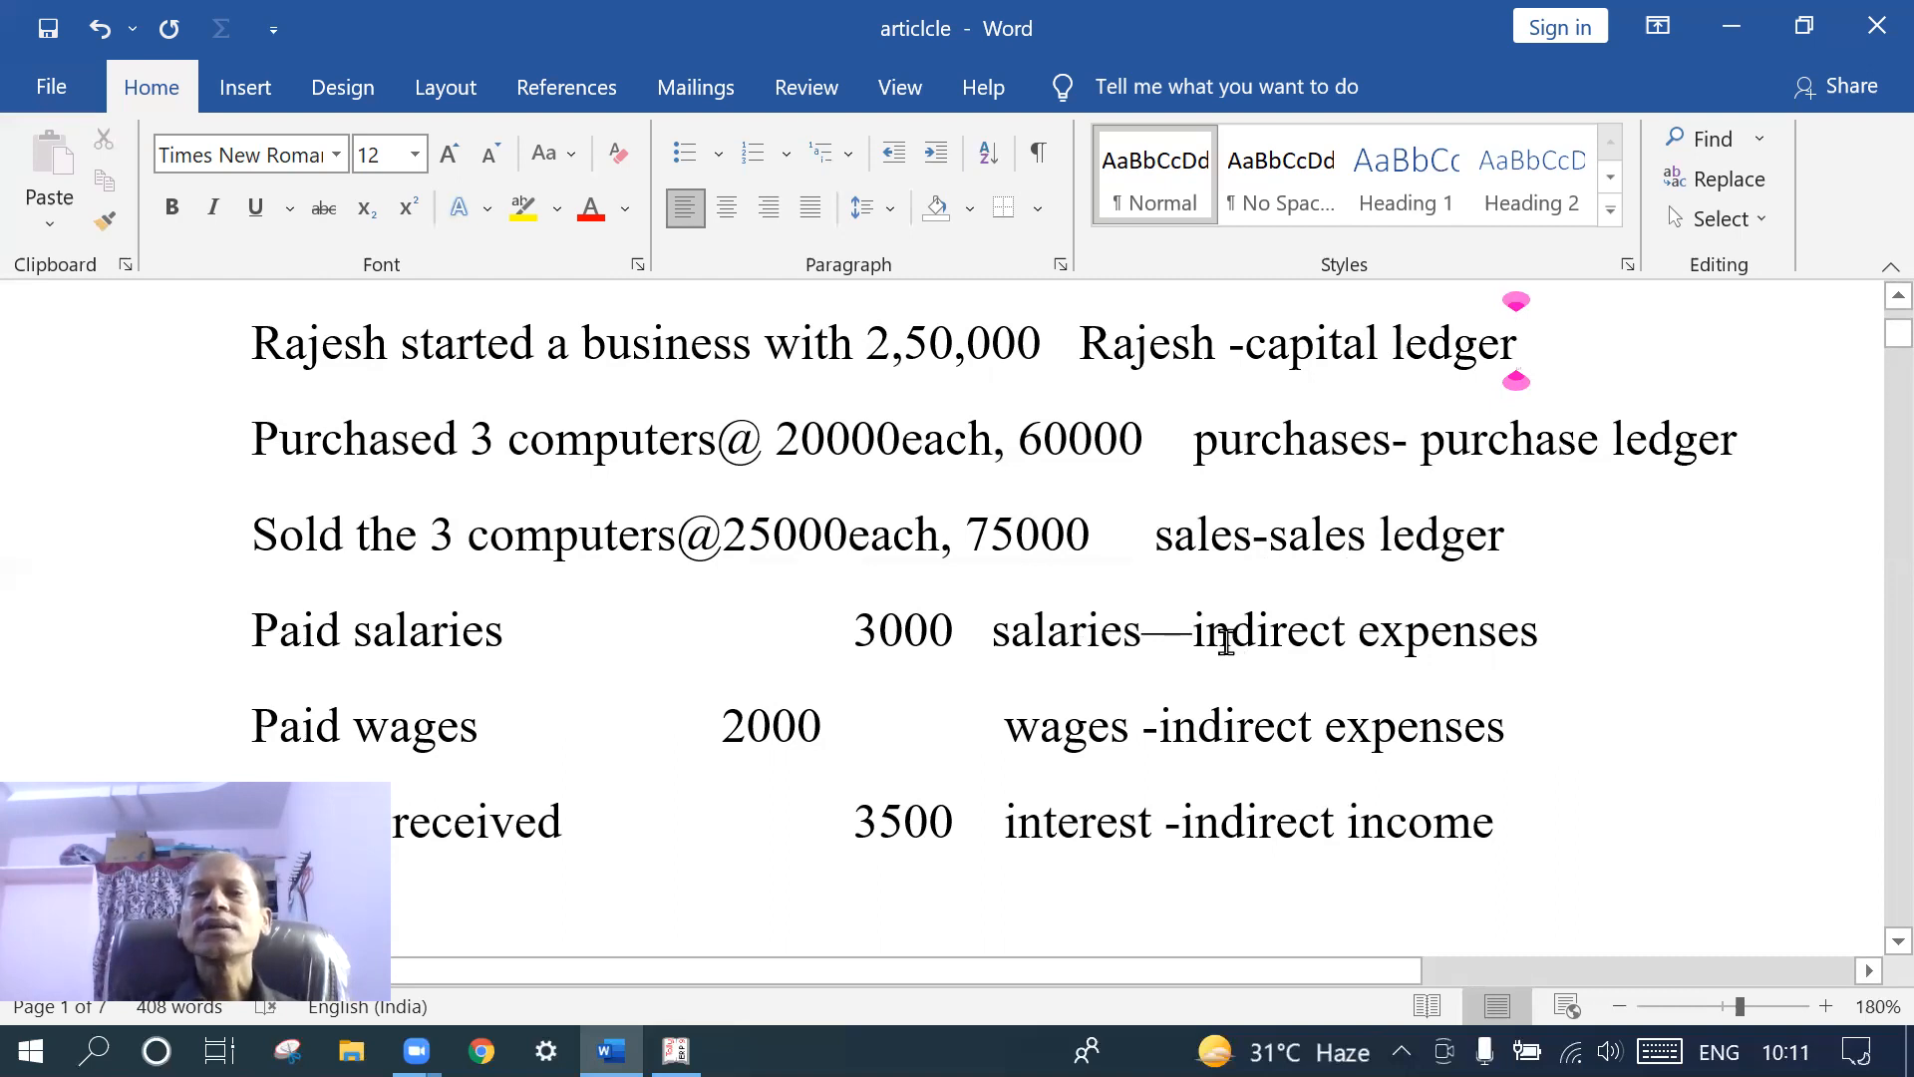
pyautogui.scroll(-1, 1227, 641)
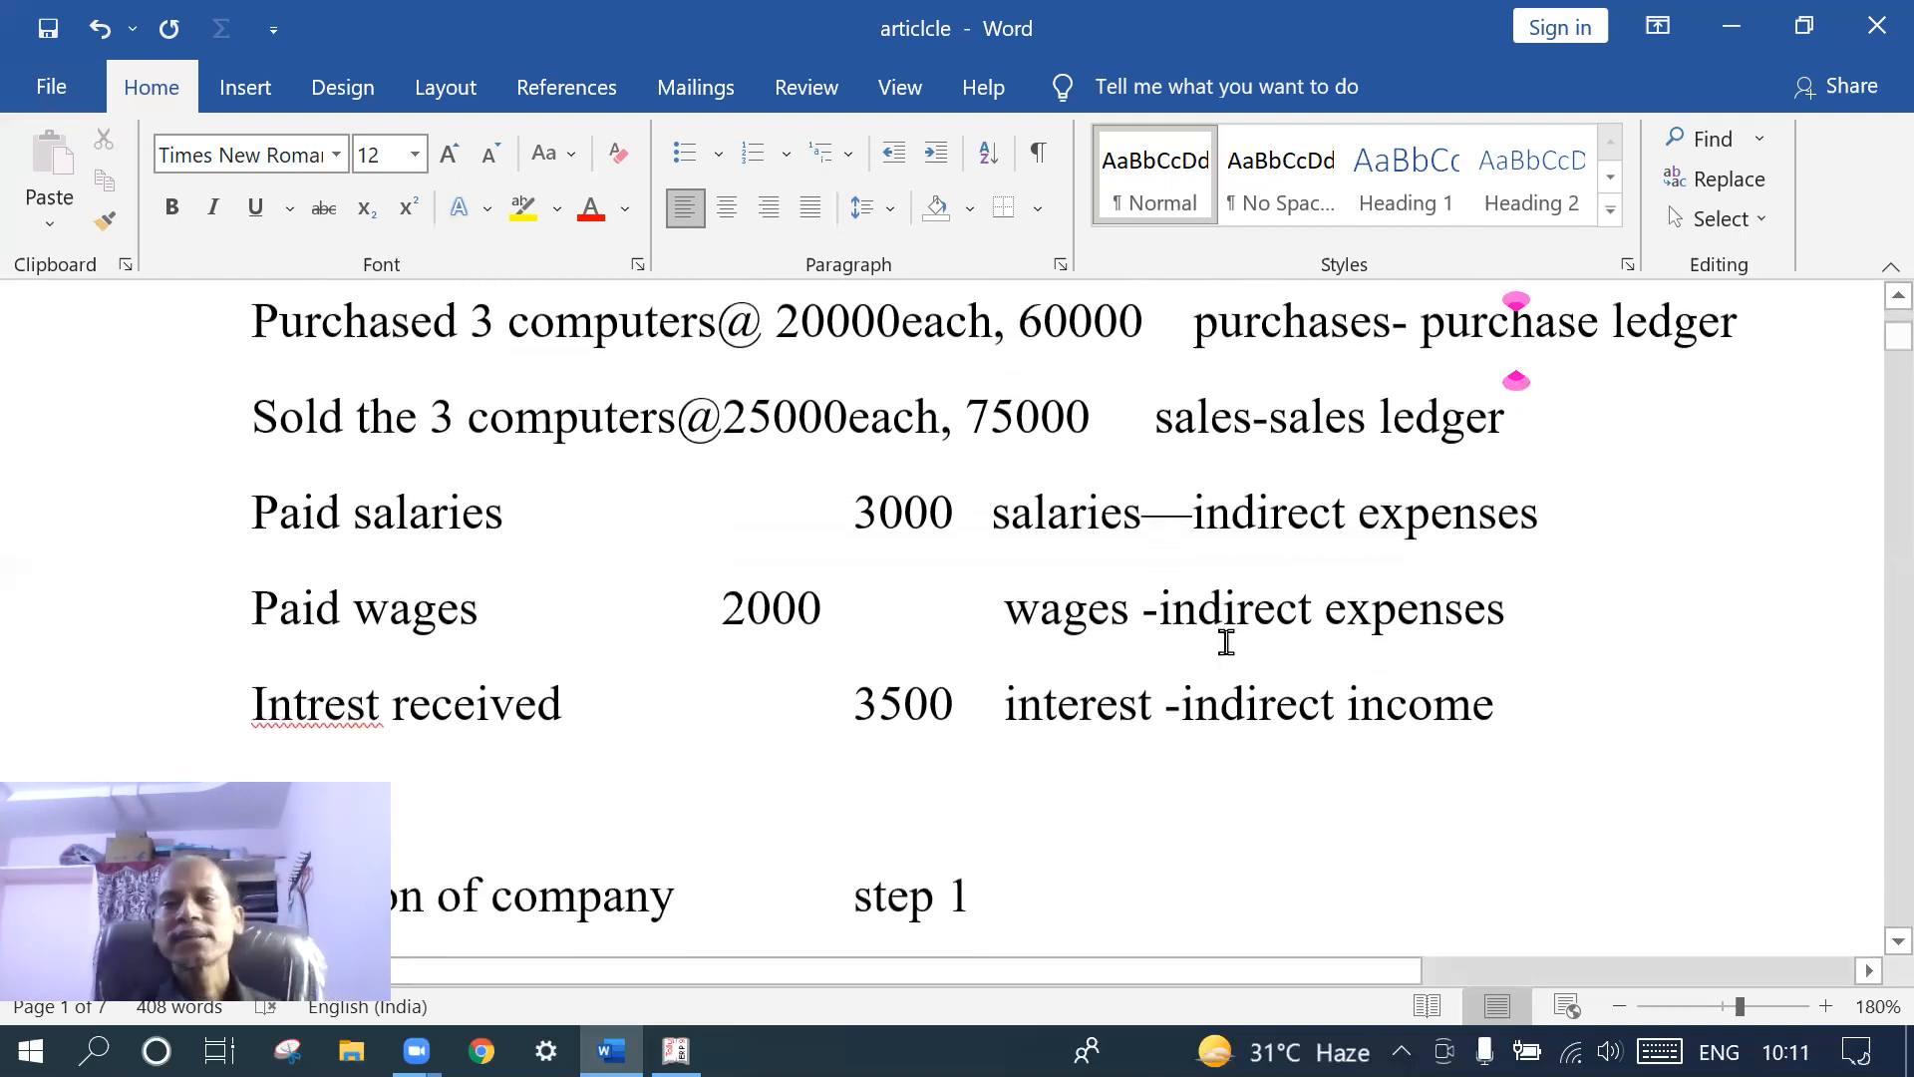
pyautogui.scroll(-1, 1226, 641)
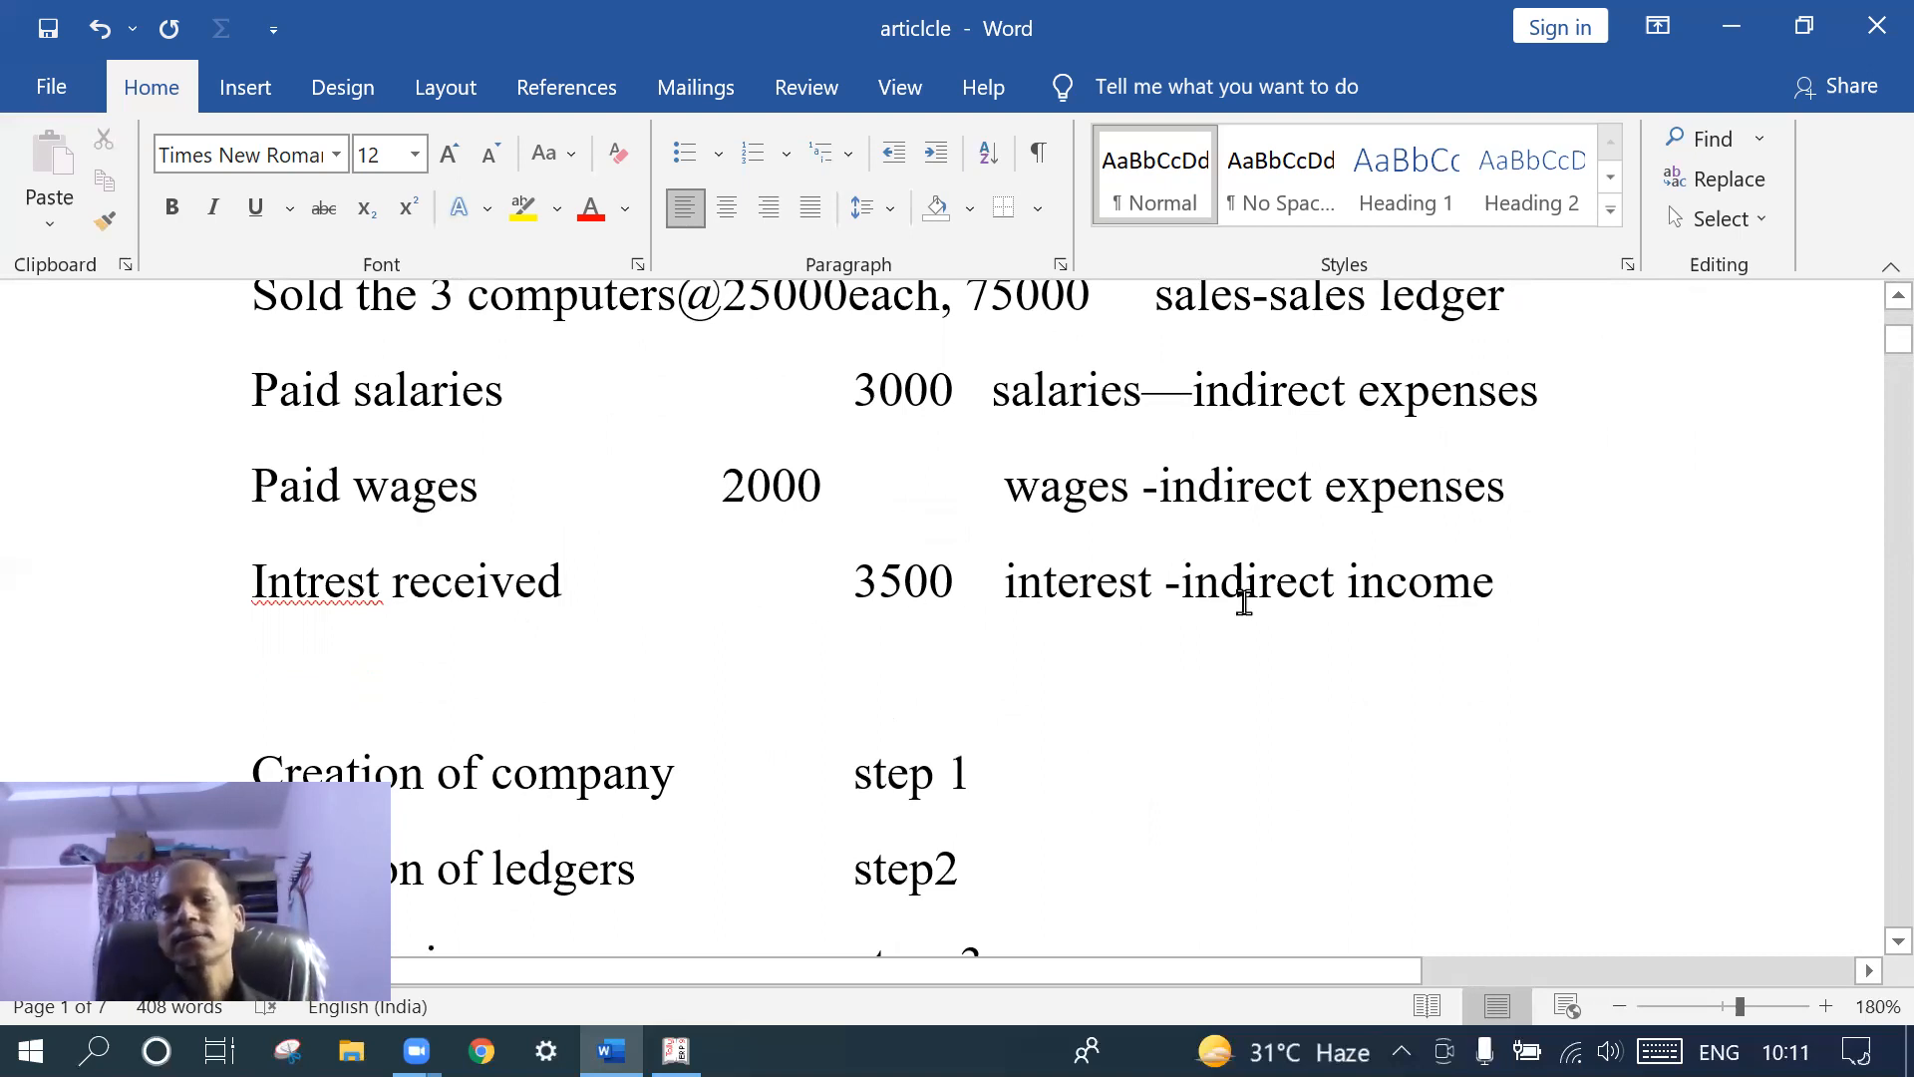
pyautogui.scroll(-1, 1244, 601)
pyautogui.scroll(3, 1244, 601)
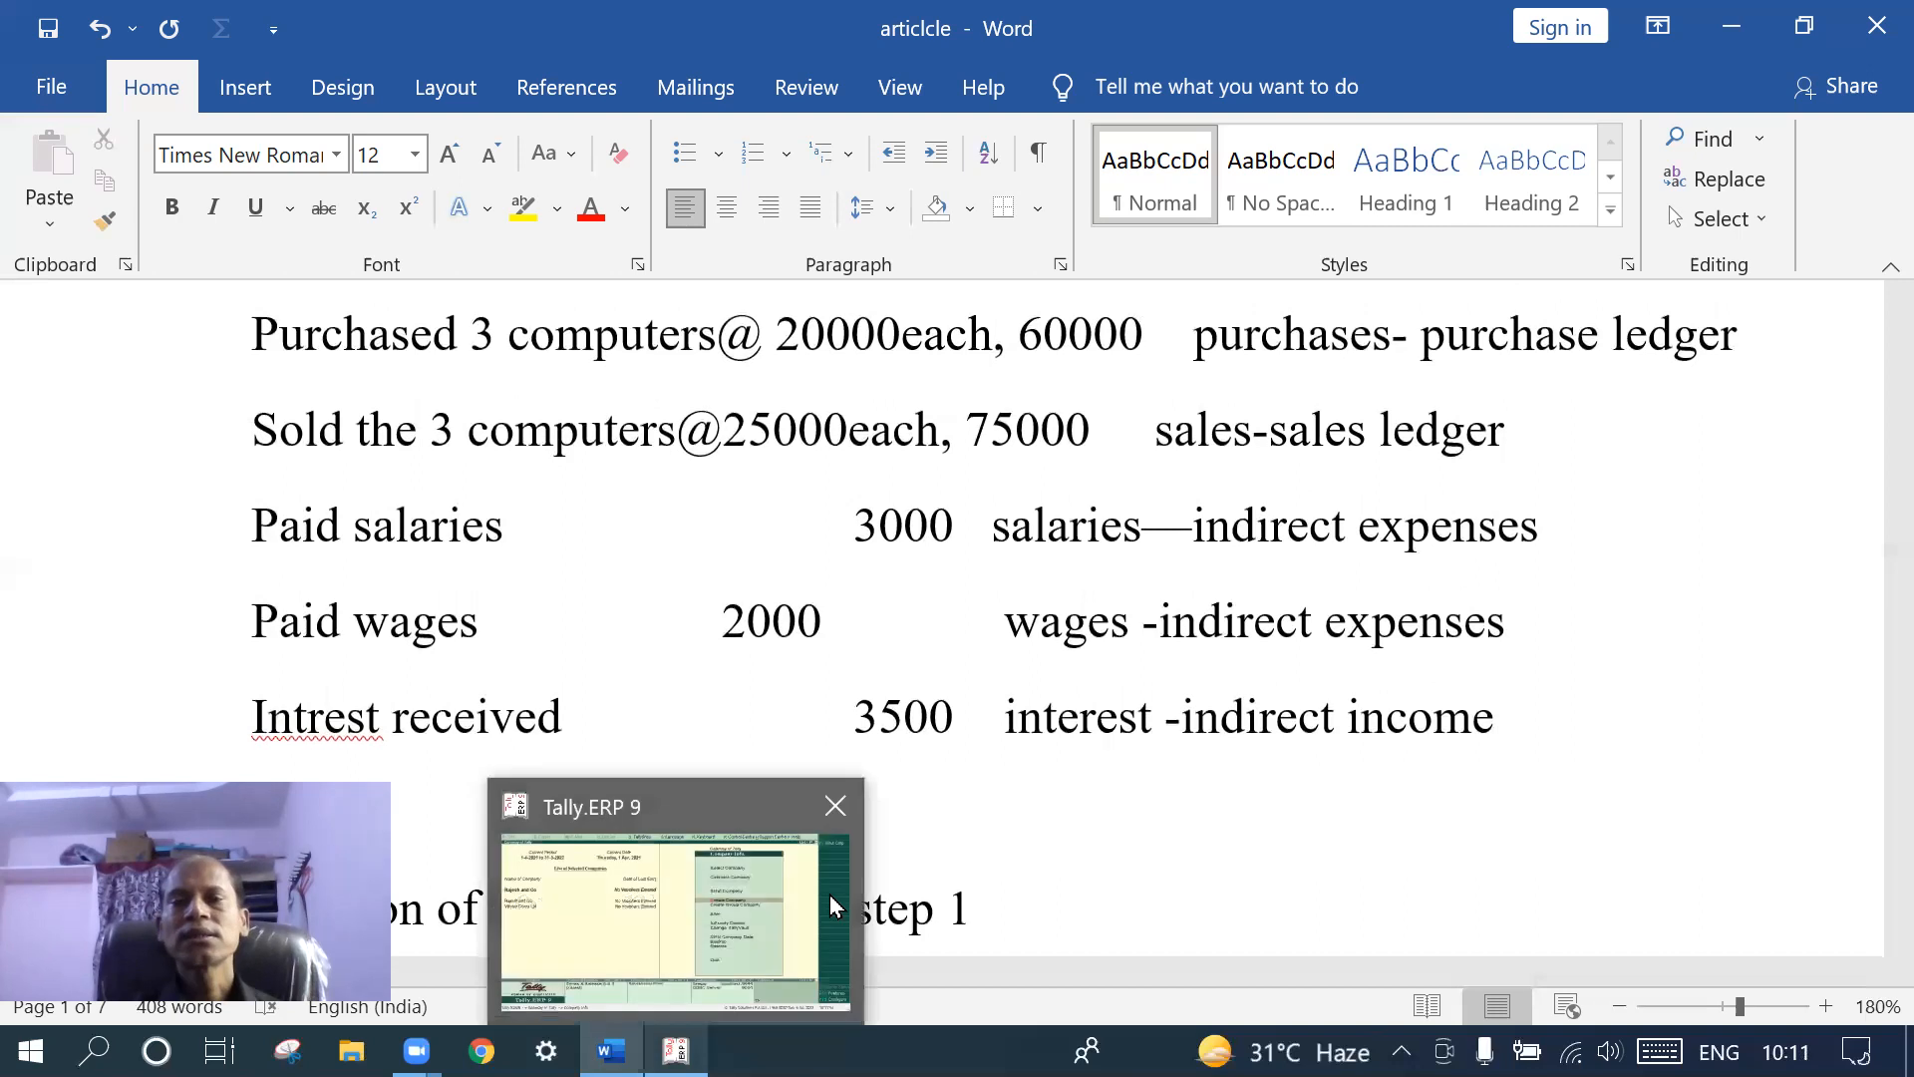
pyautogui.scroll(1, 925, 725)
pyautogui.scroll(2, 925, 725)
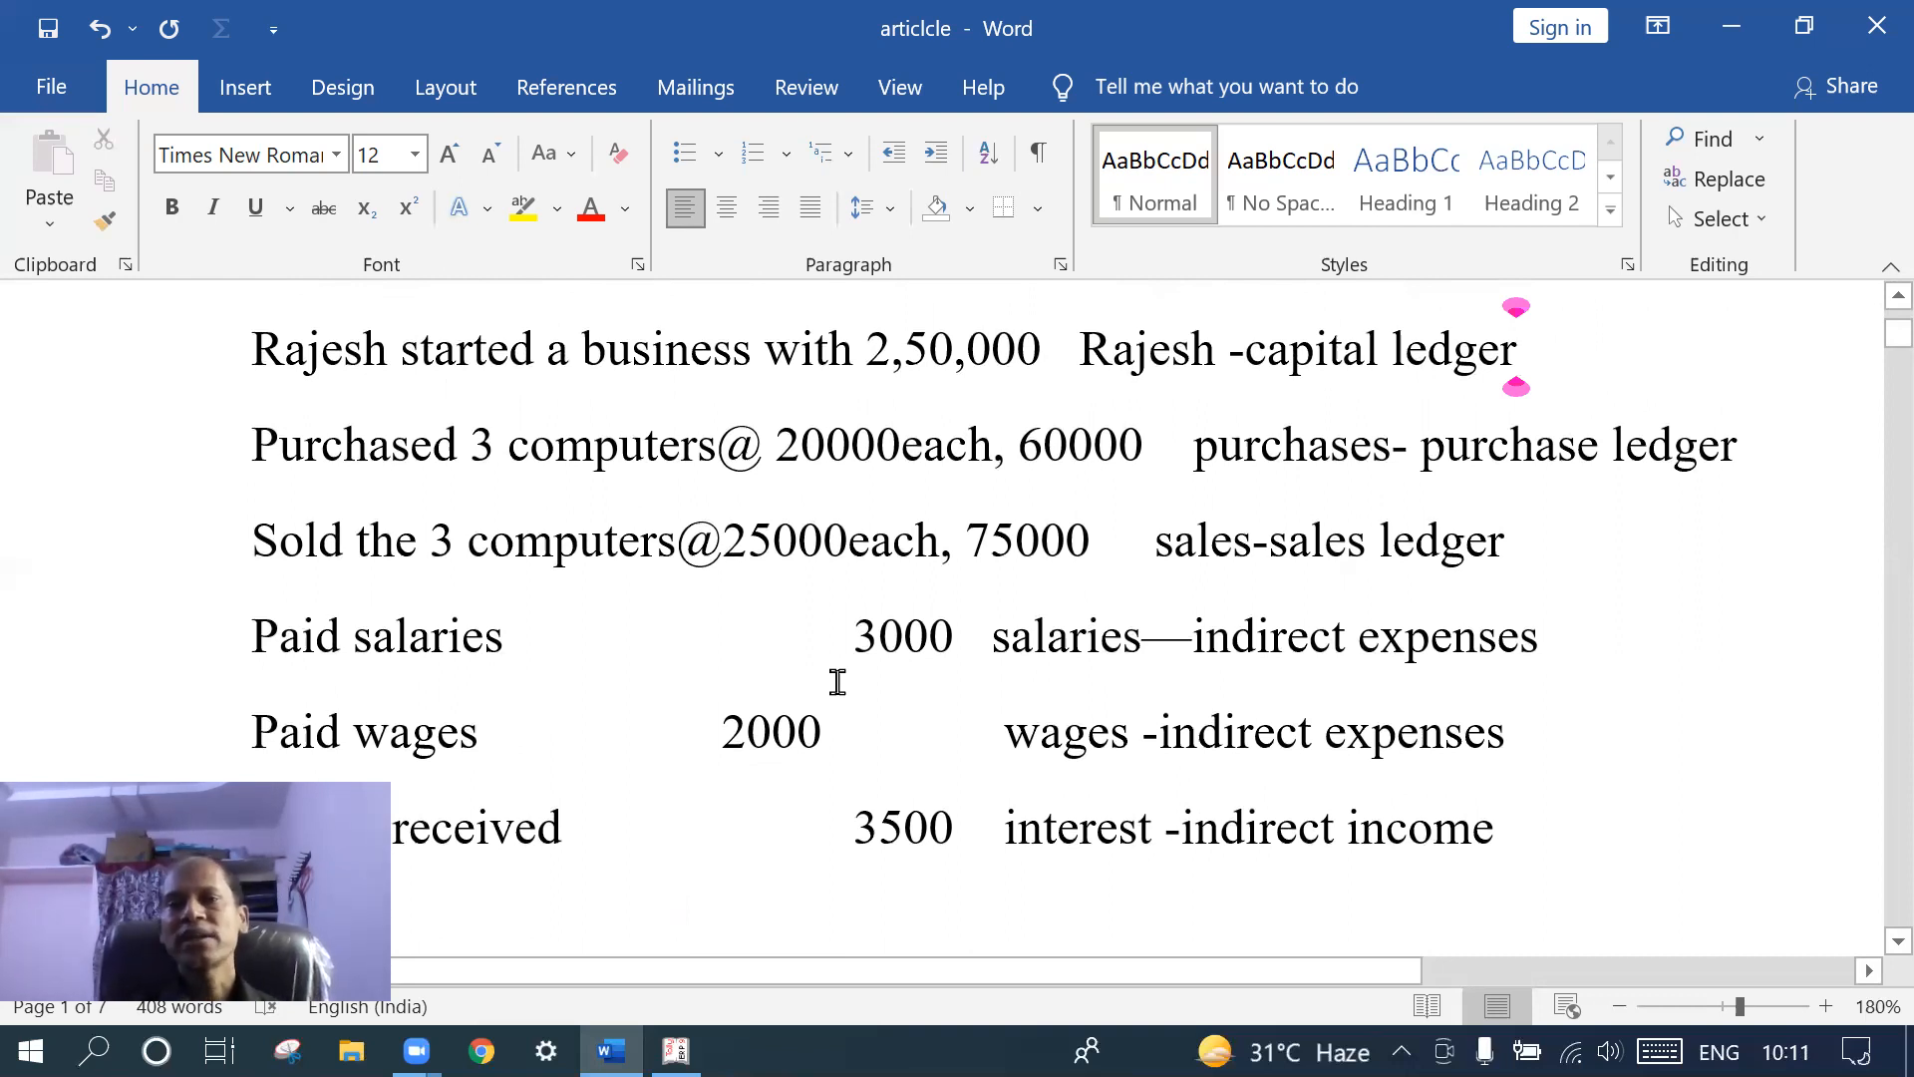
# - Return to Tally's Gateway and go to Accounts Info > Ledgers > Single Ledger Create
pyautogui.click(676, 1052)
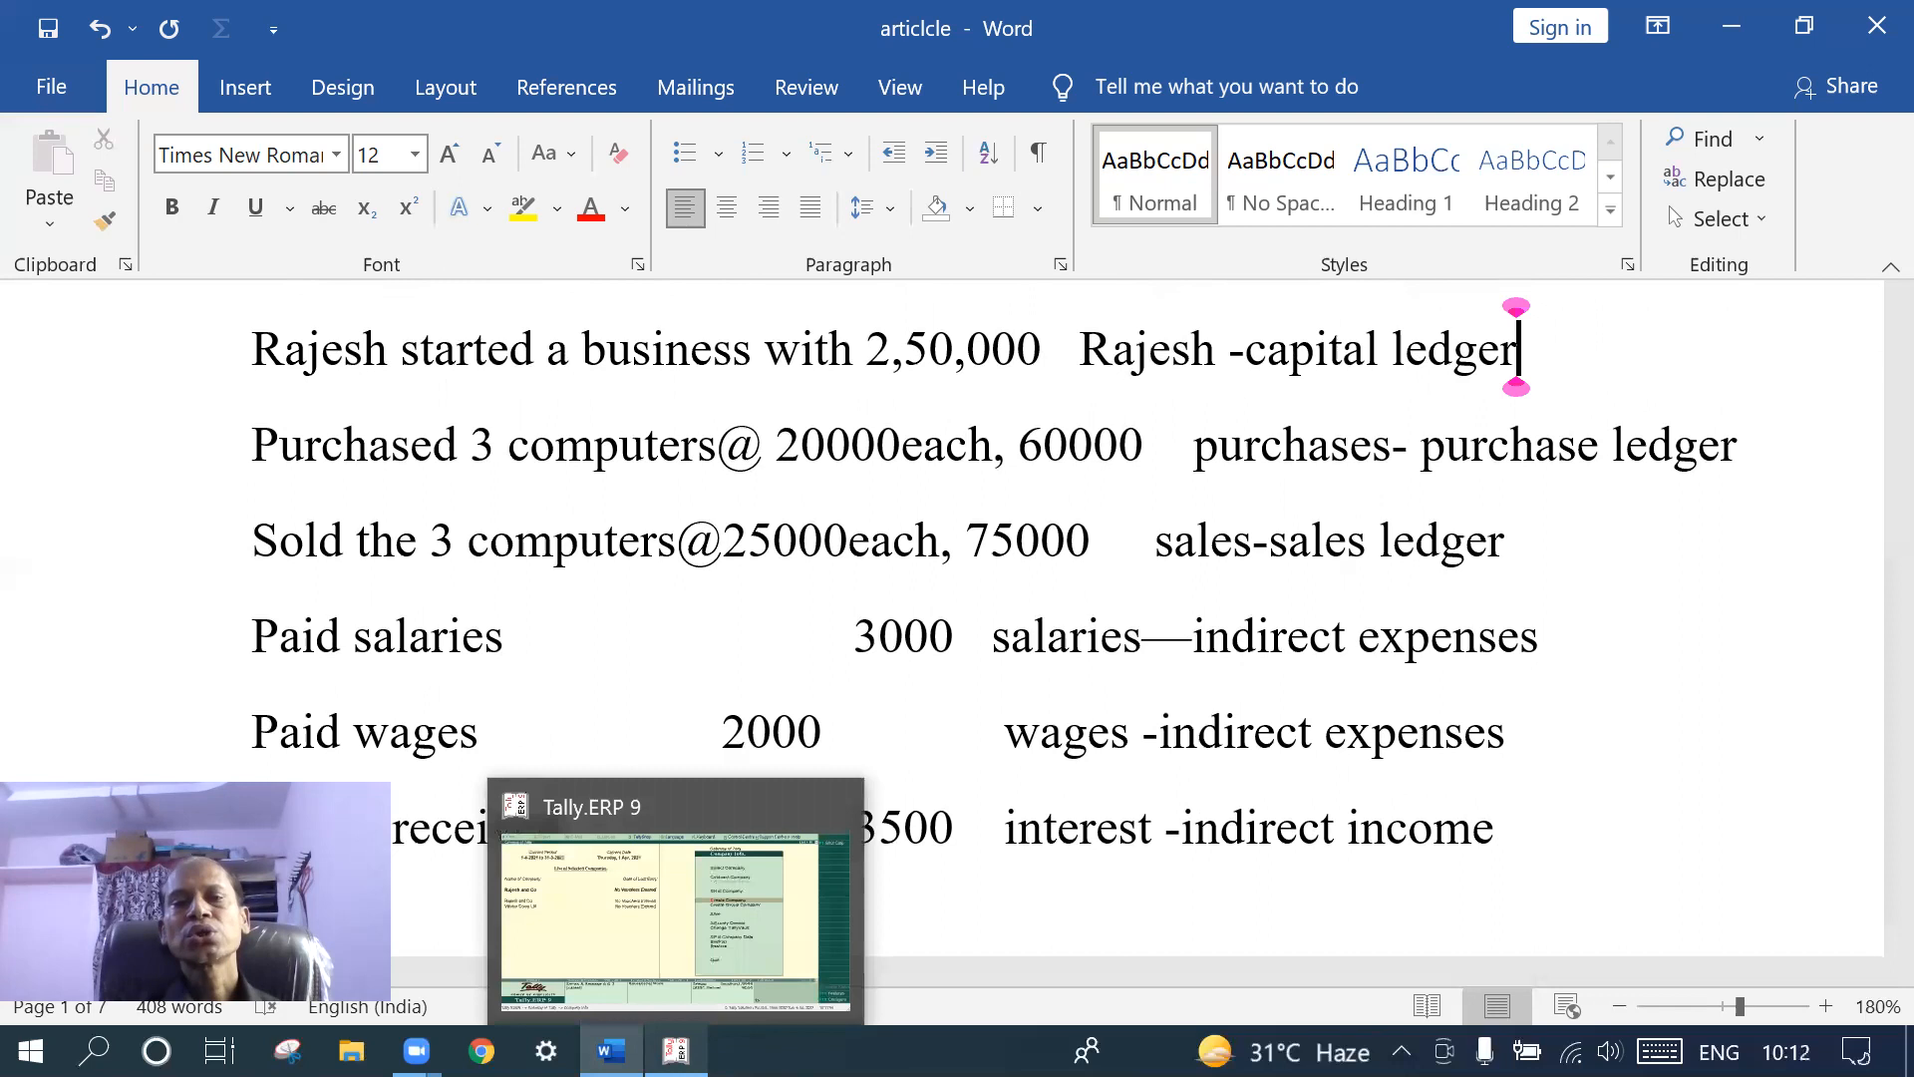
pyautogui.click(676, 1051)
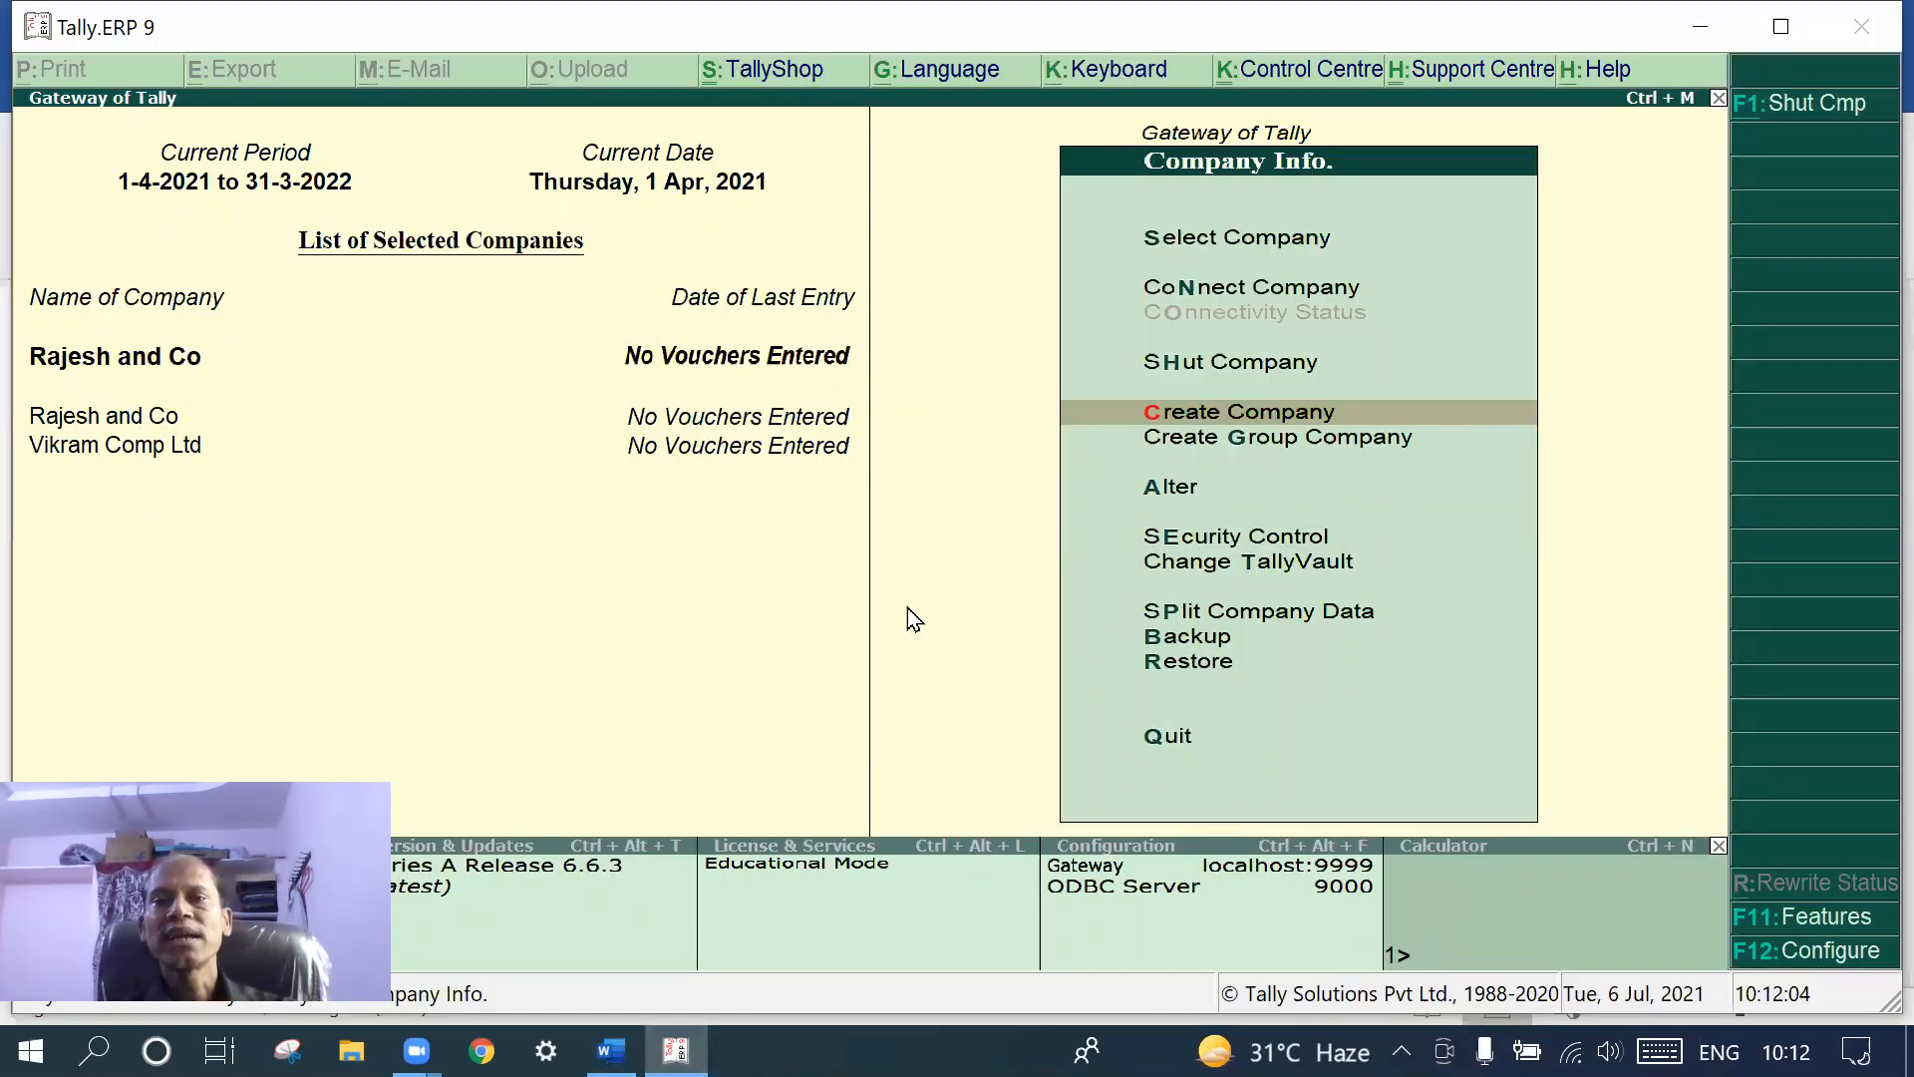
pyautogui.press('Escape')
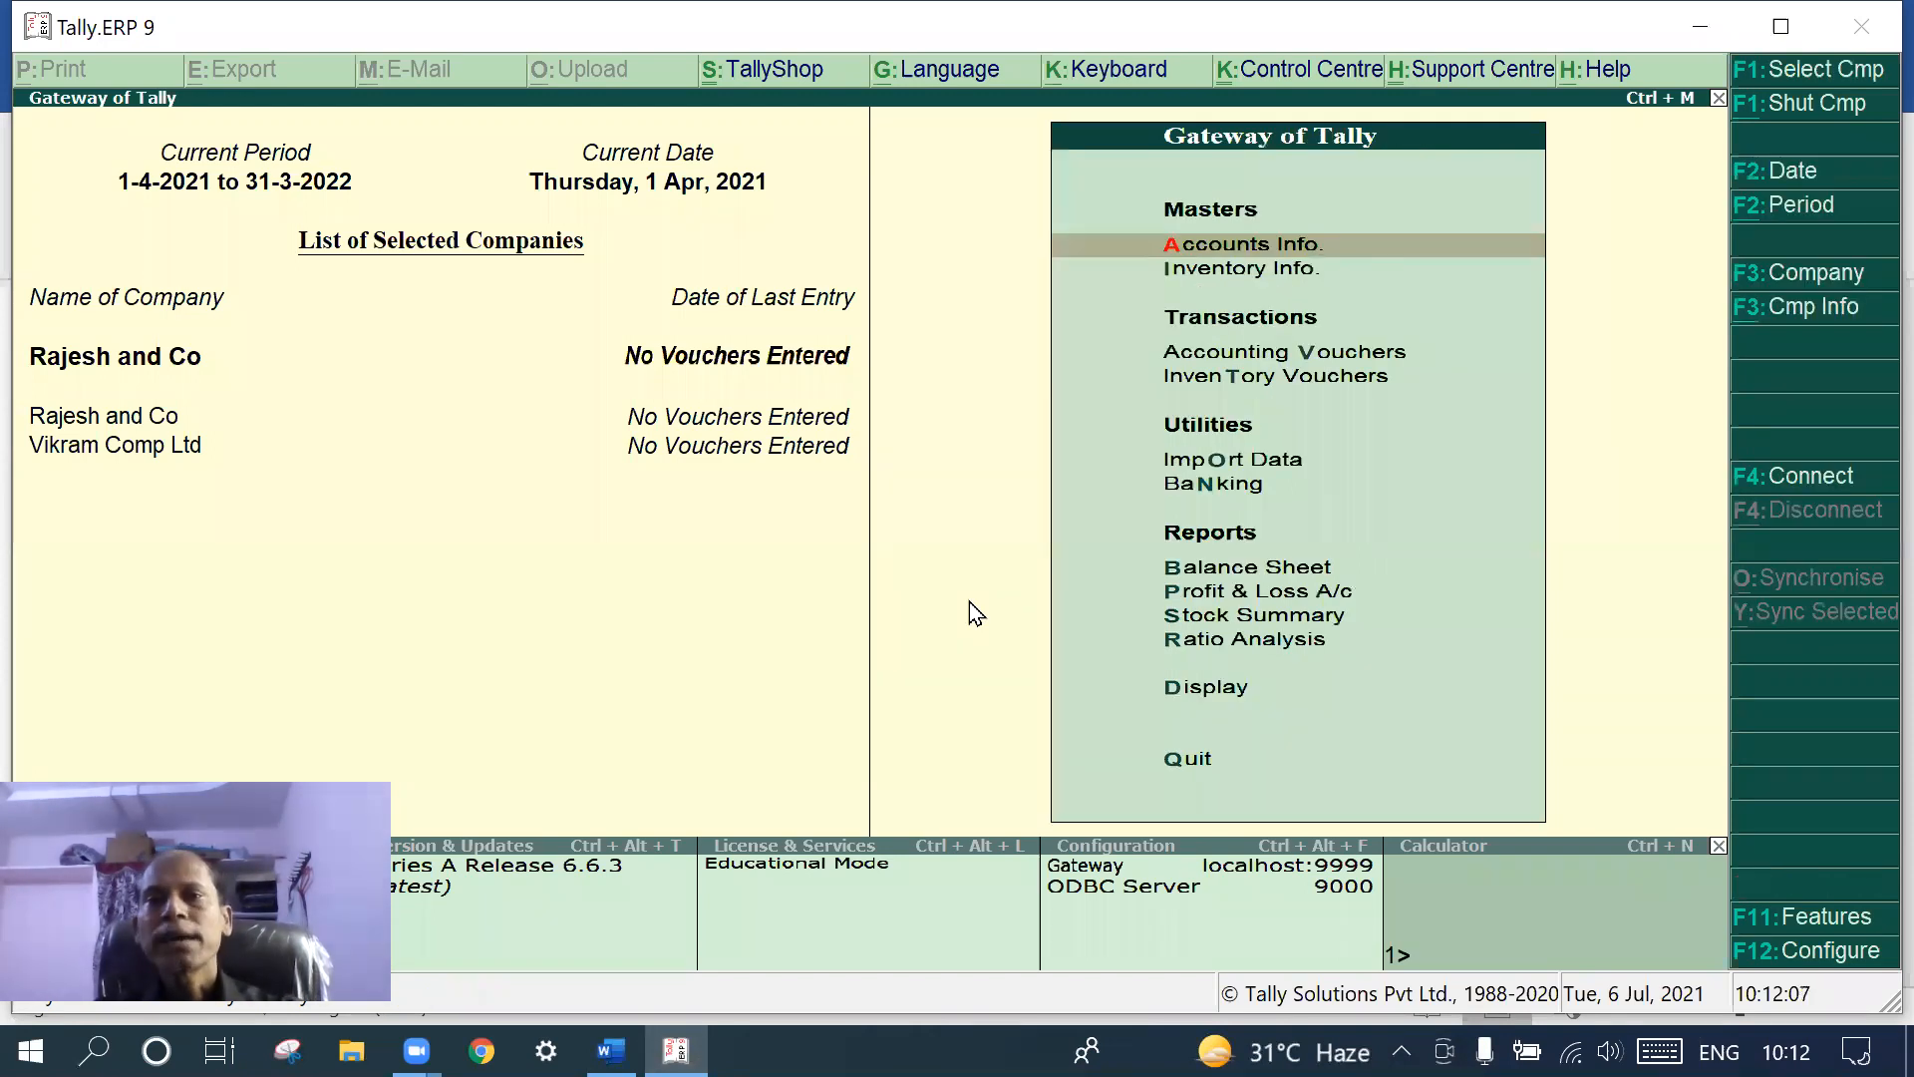
pyautogui.click(1264, 243)
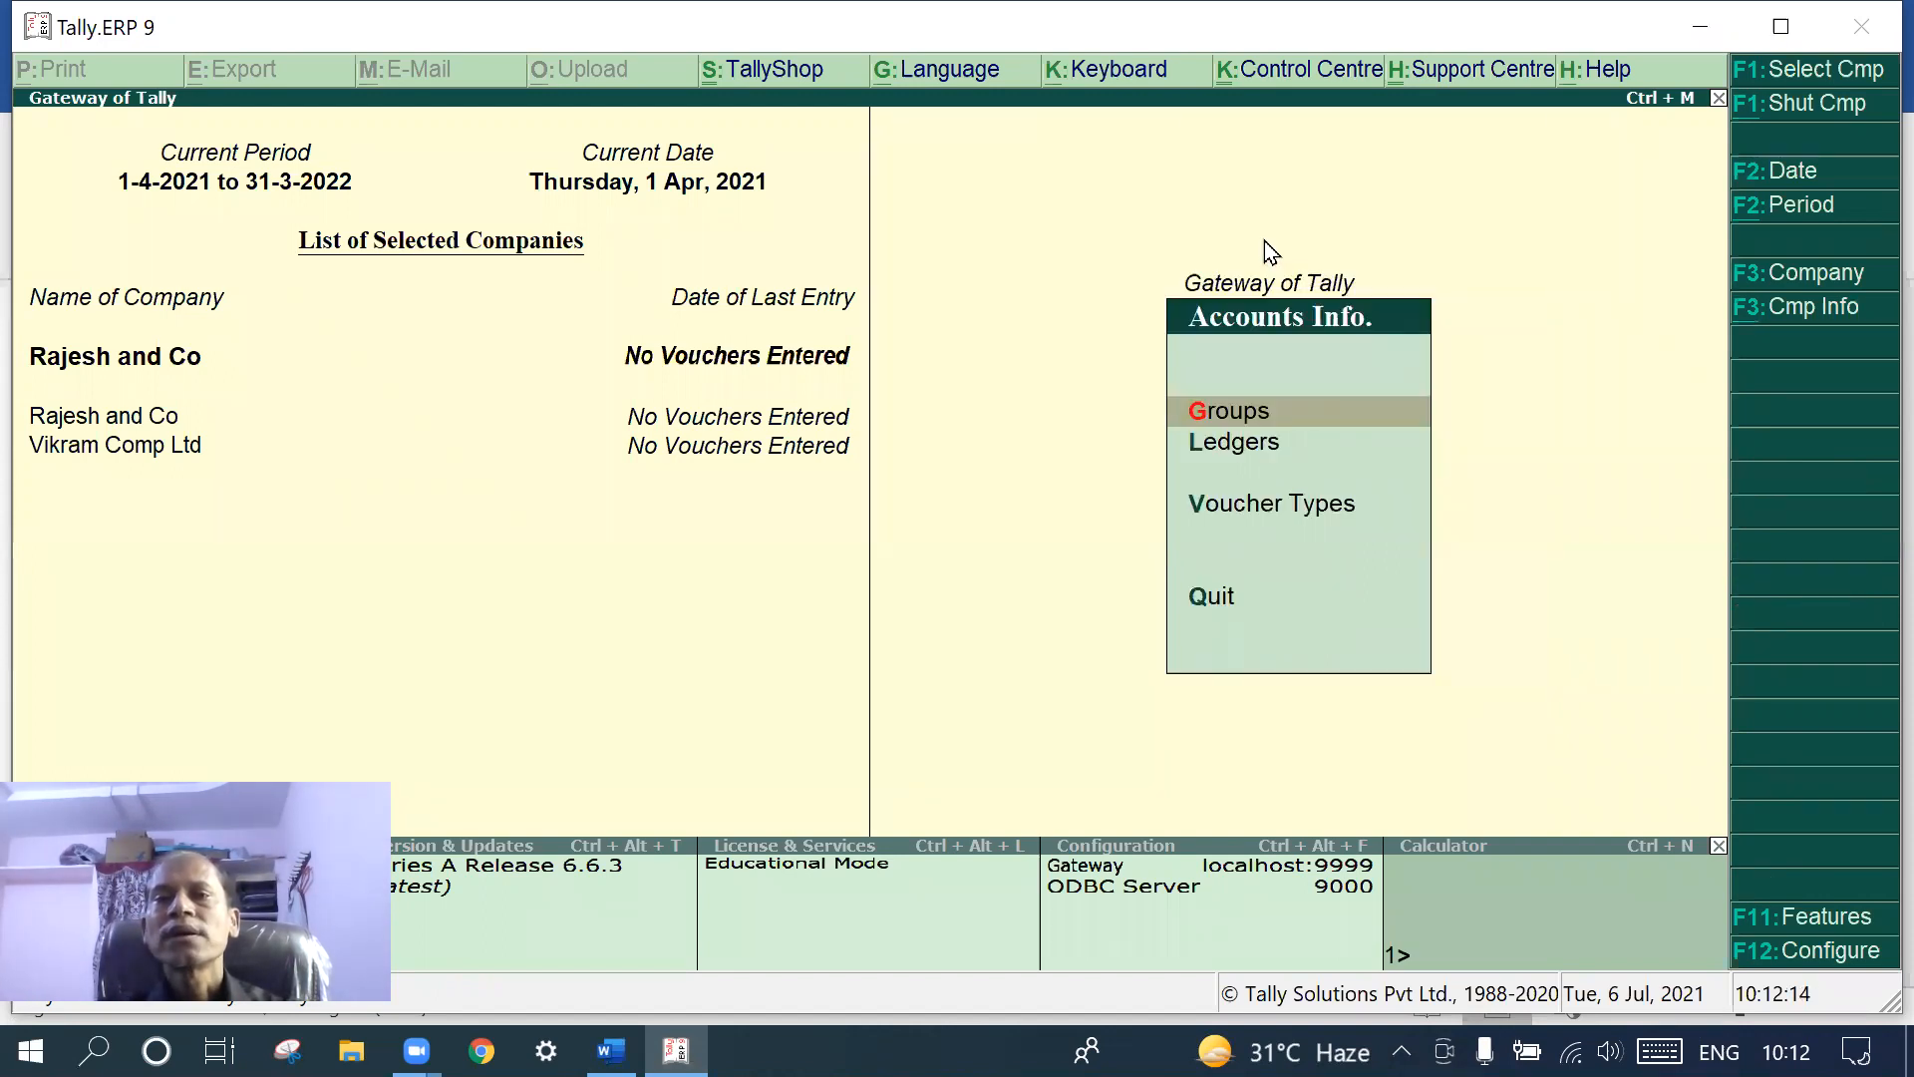
pyautogui.click(1262, 441)
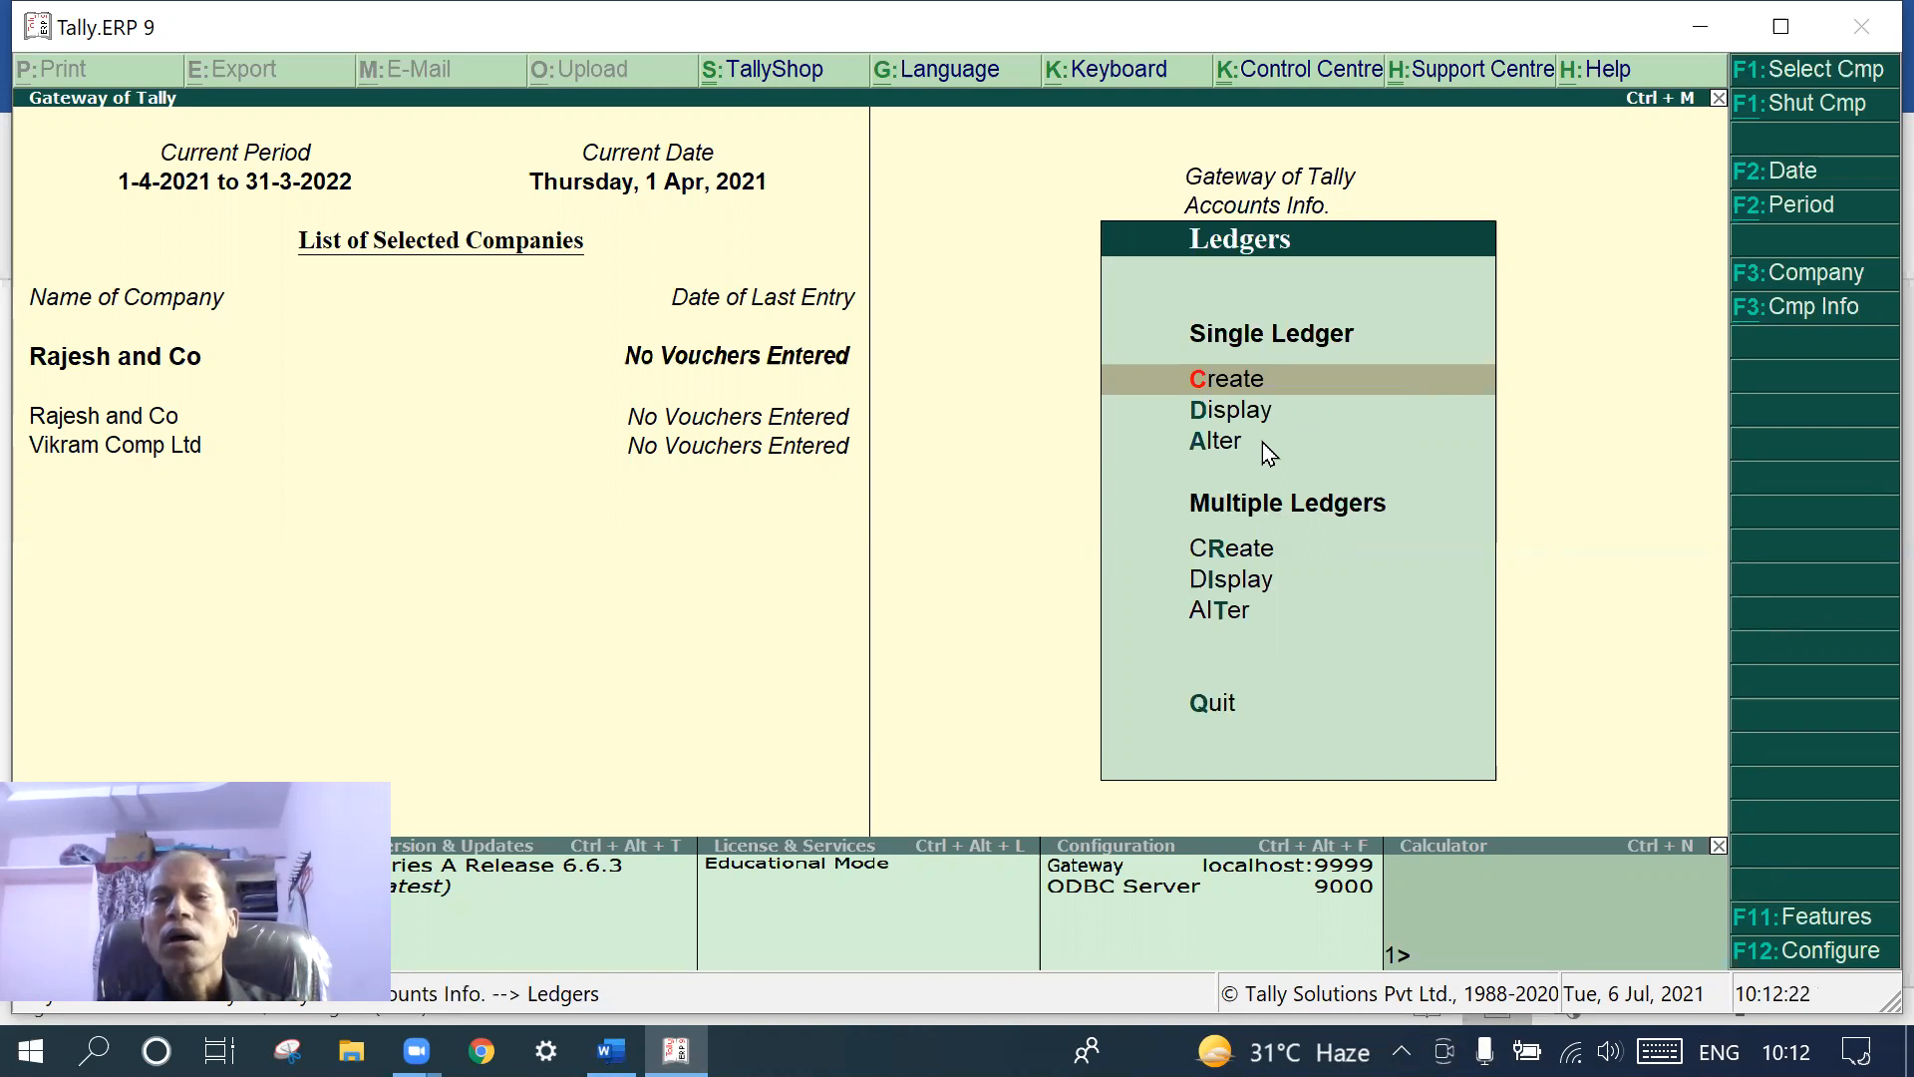
pyautogui.click(1262, 374)
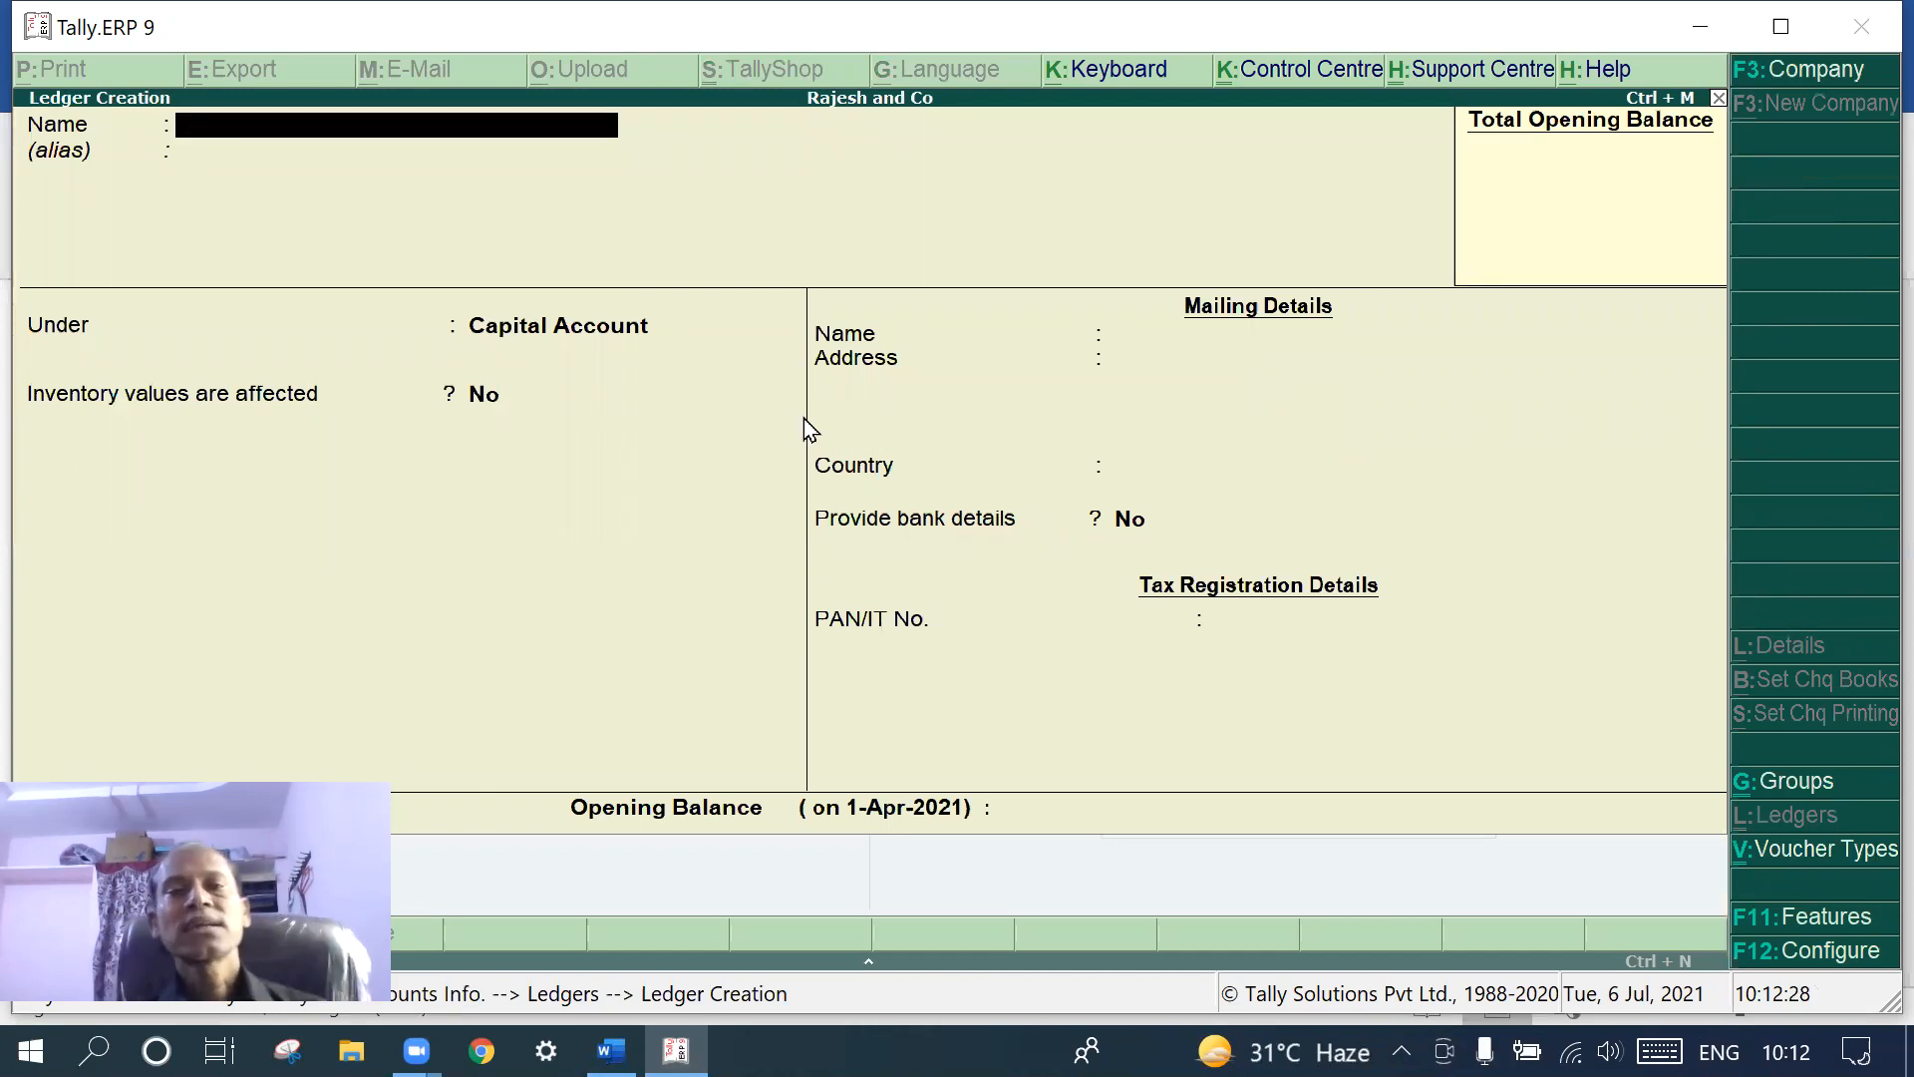
# - Create the owner's name ledger under the Capital Account group and save it
pyautogui.write('Rajesh')
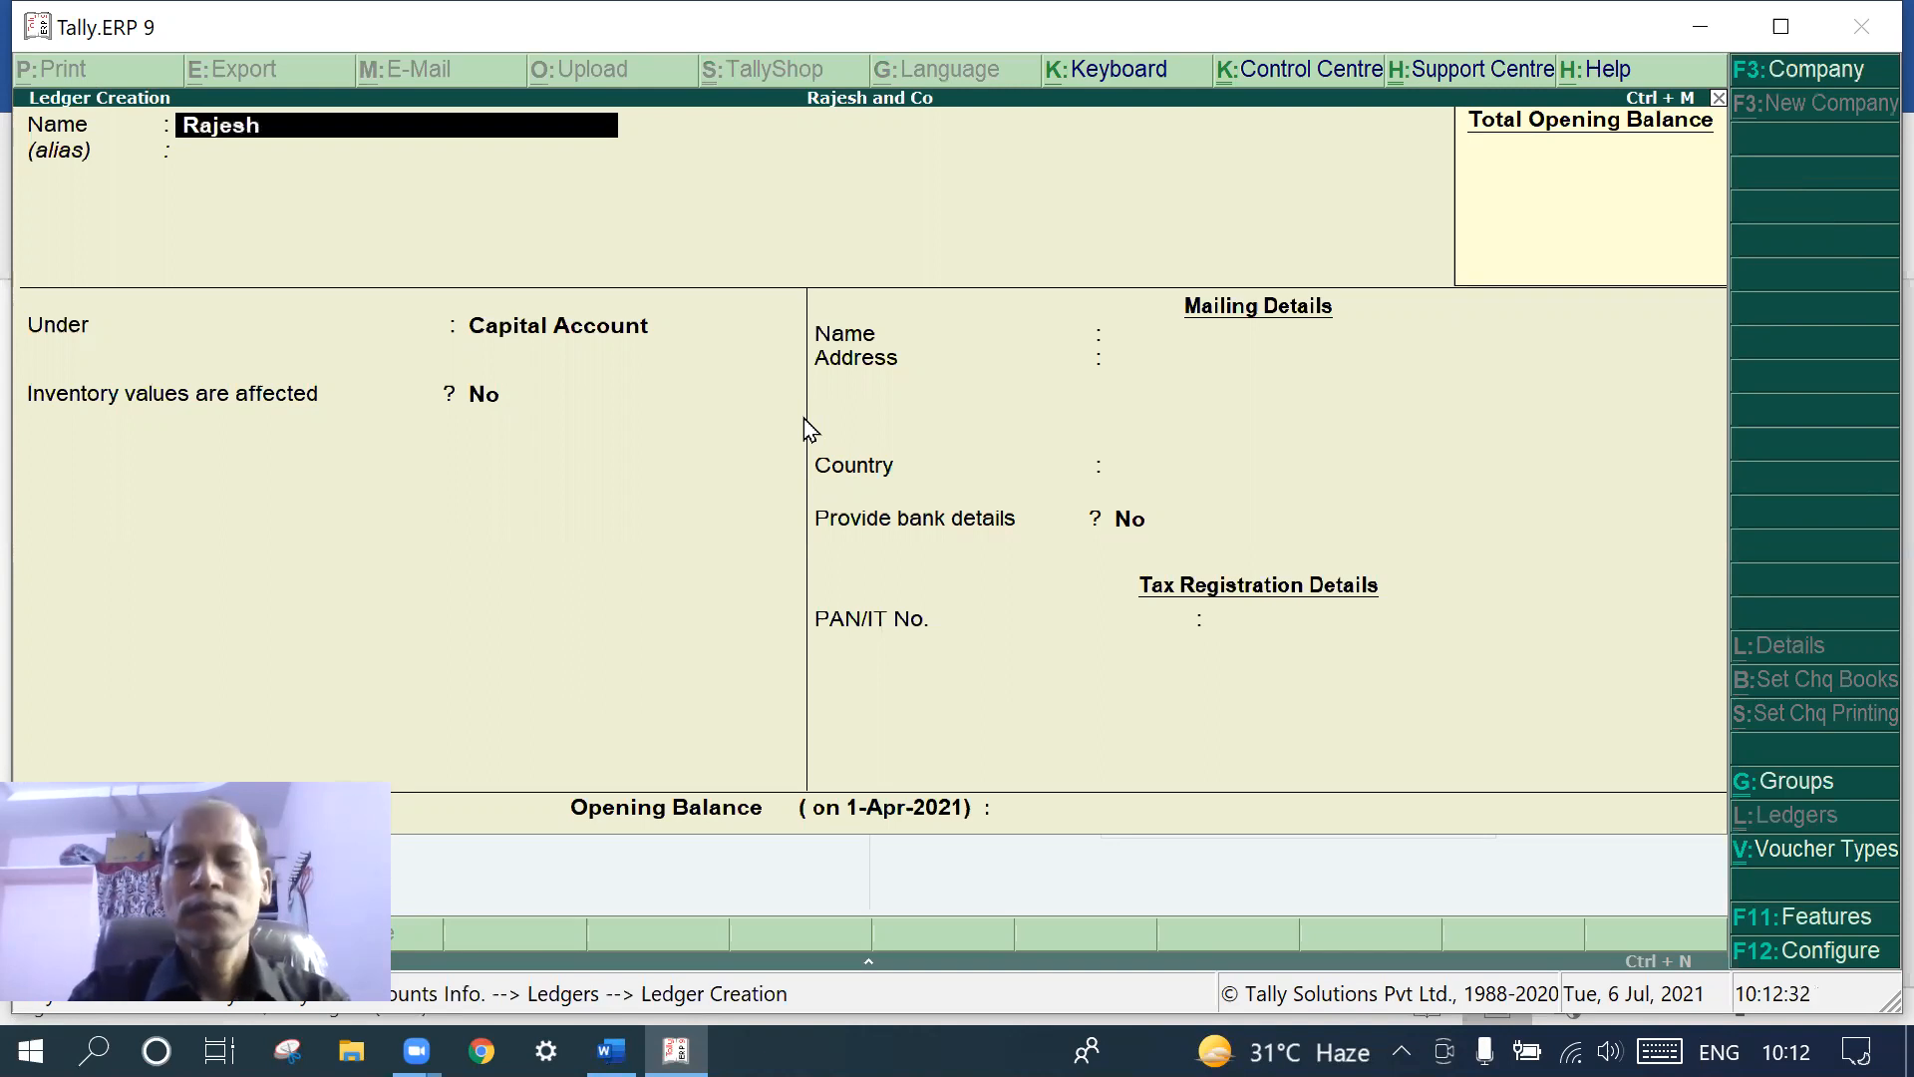
pyautogui.press('Return')
pyautogui.press('Return')
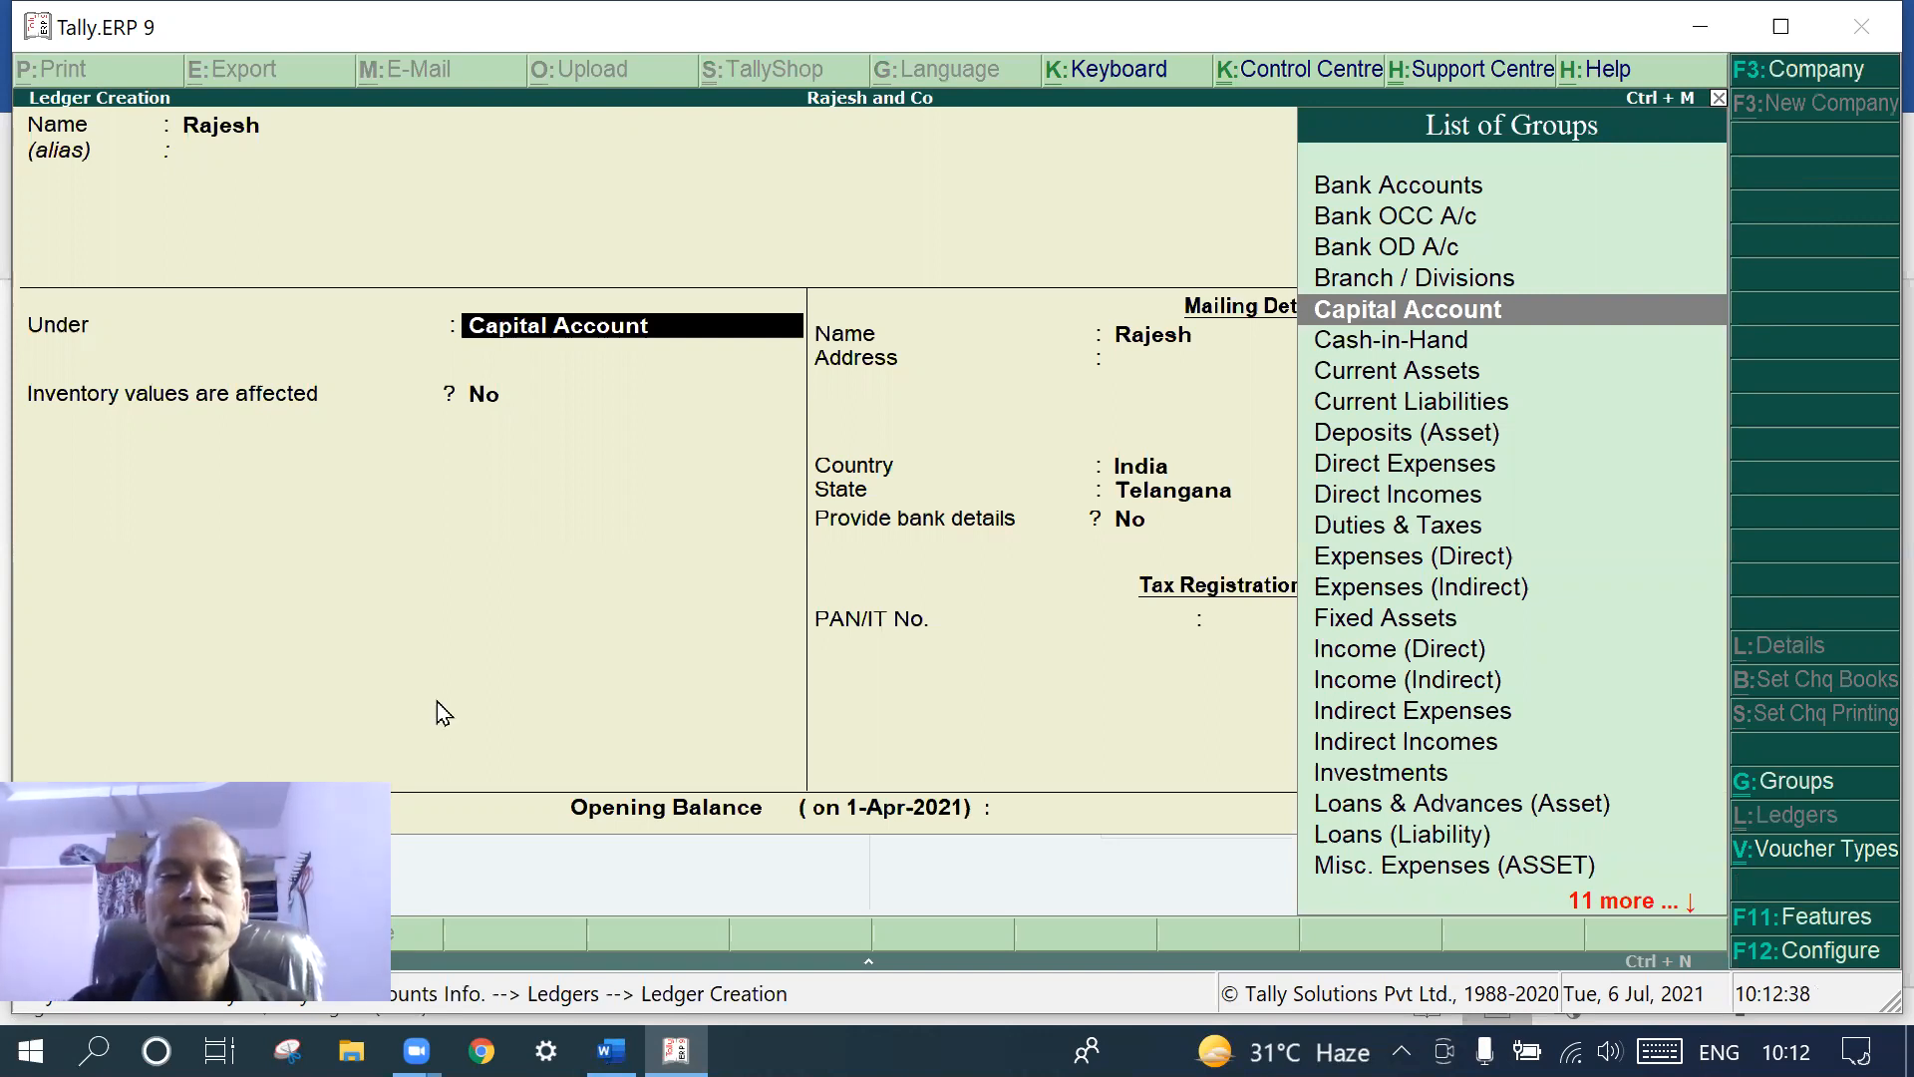
pyautogui.click(610, 1051)
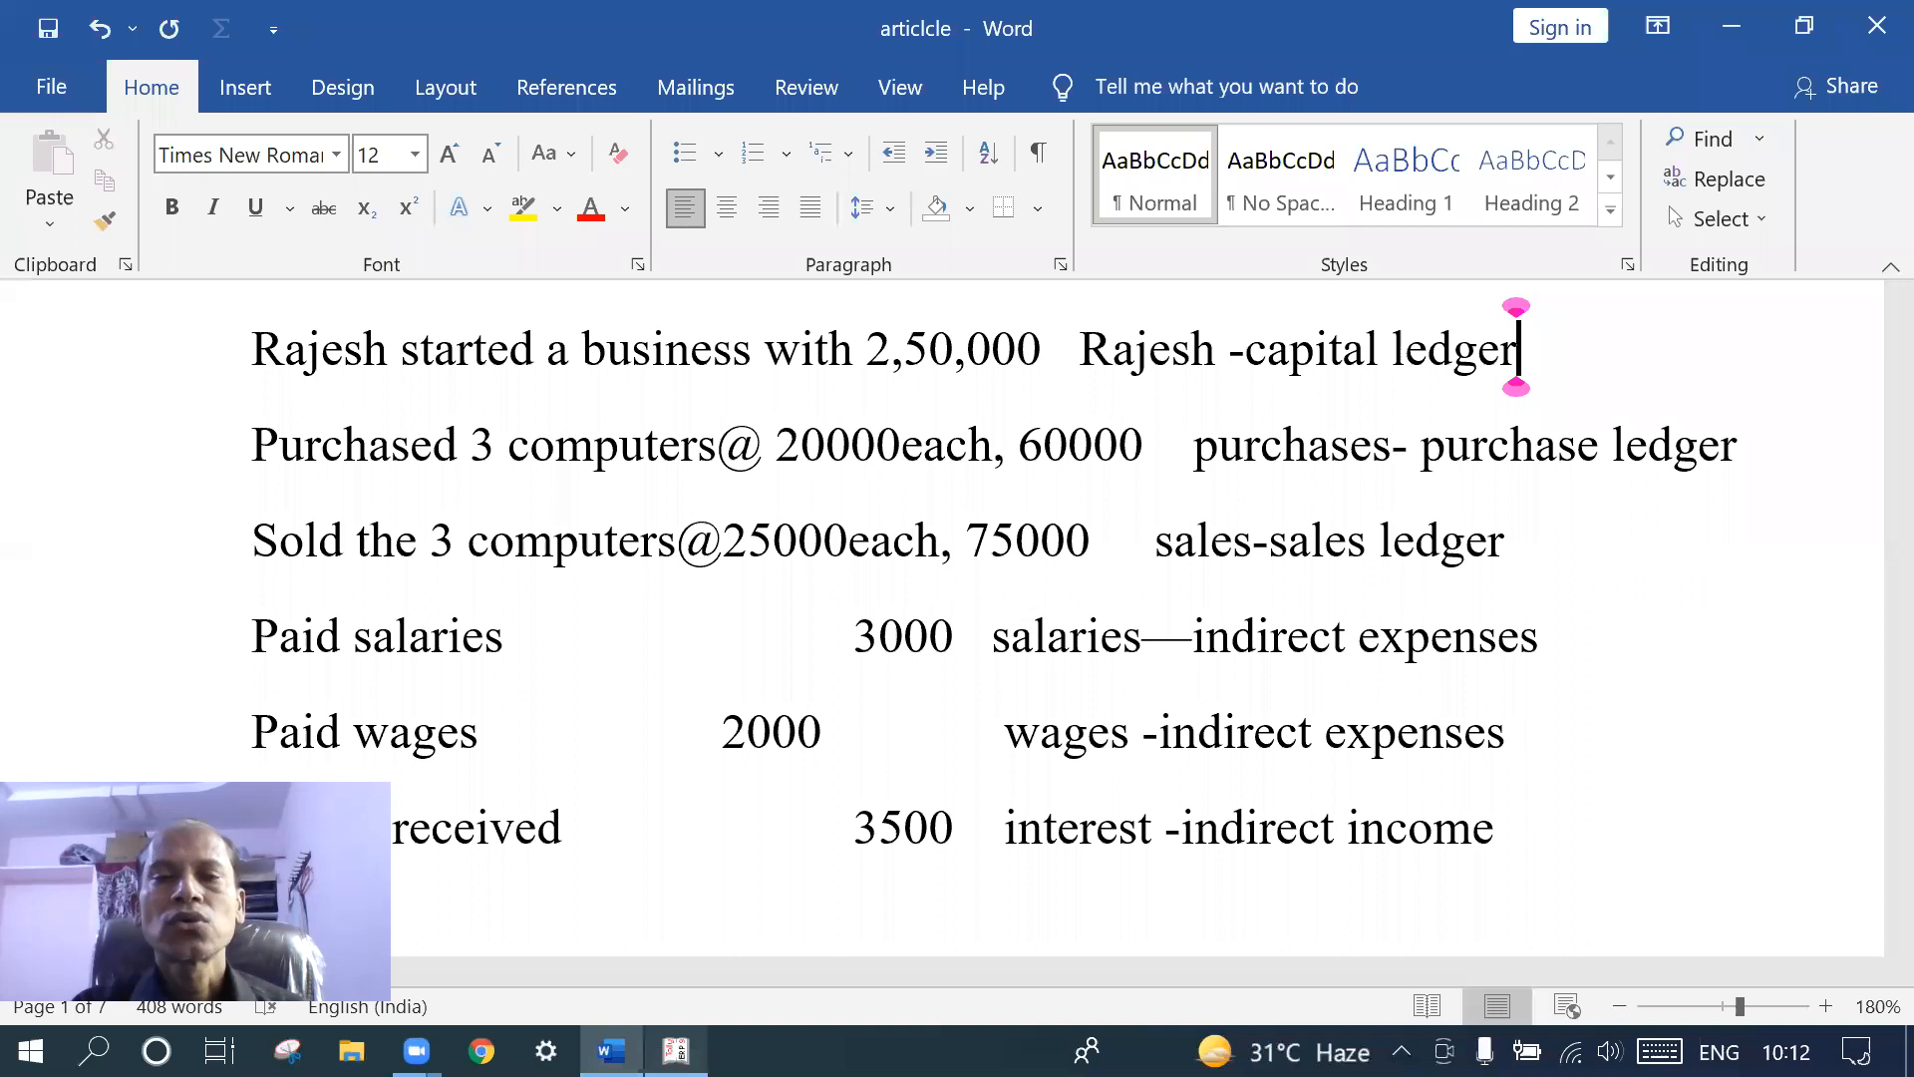
pyautogui.click(676, 1050)
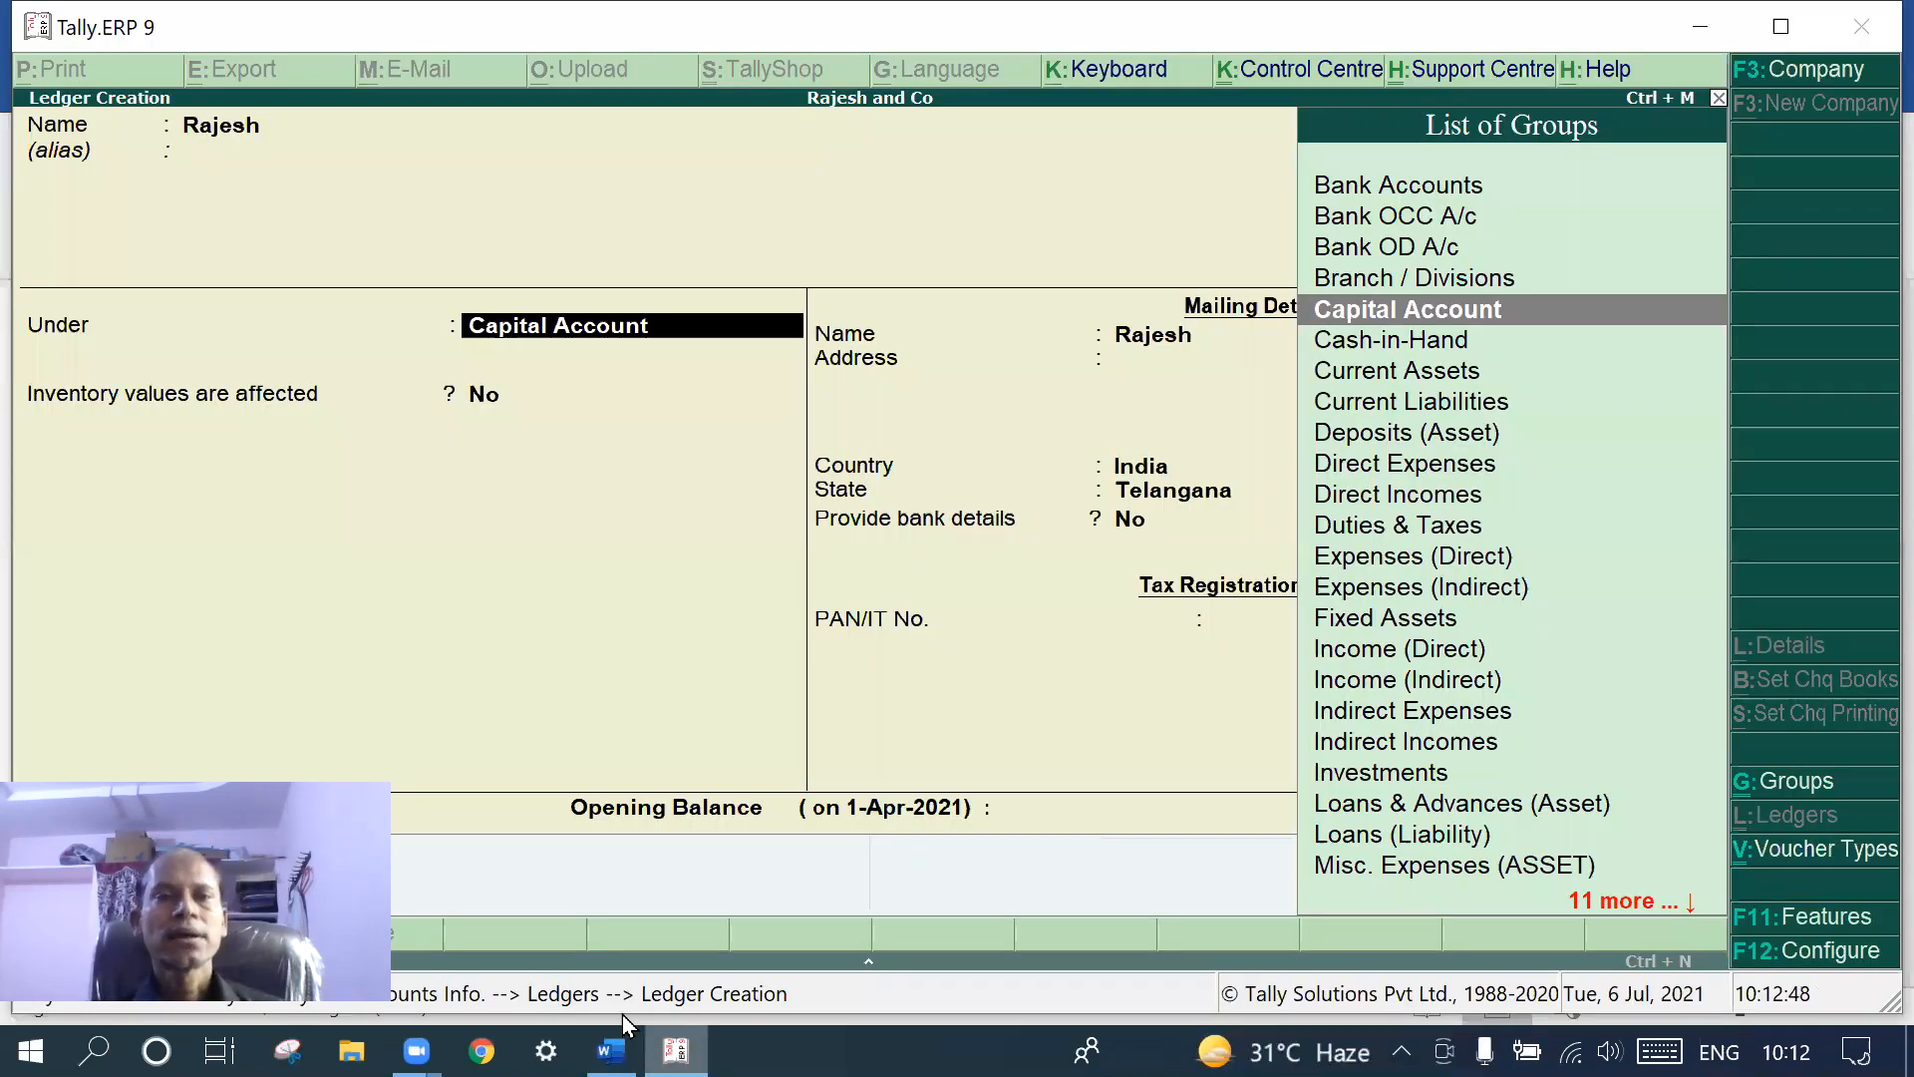
pyautogui.press('Return')
pyautogui.press('Return')
pyautogui.press('Return')
pyautogui.press('Return')
pyautogui.press('Return')
pyautogui.press('Return')
pyautogui.press('Return')
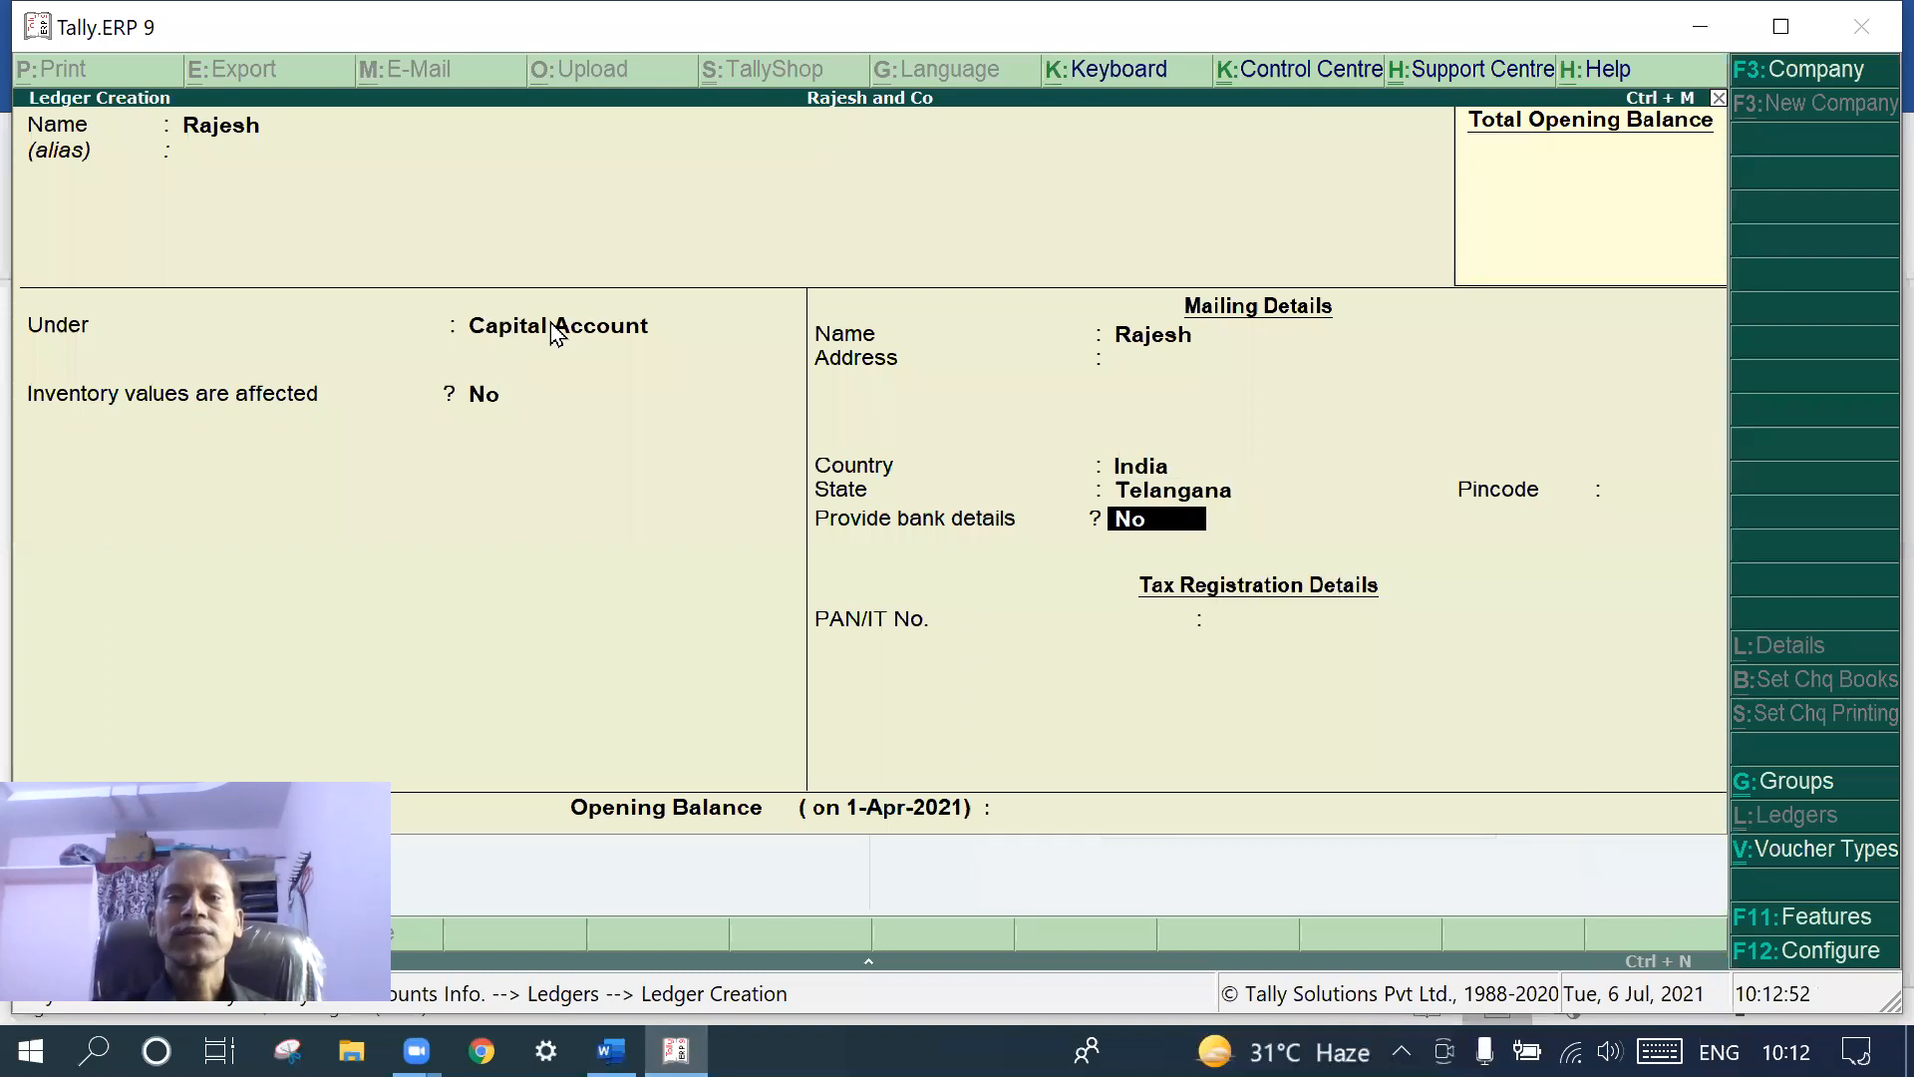
pyautogui.press('Return')
pyautogui.press('Return')
pyautogui.press('Return')
pyautogui.press('Return')
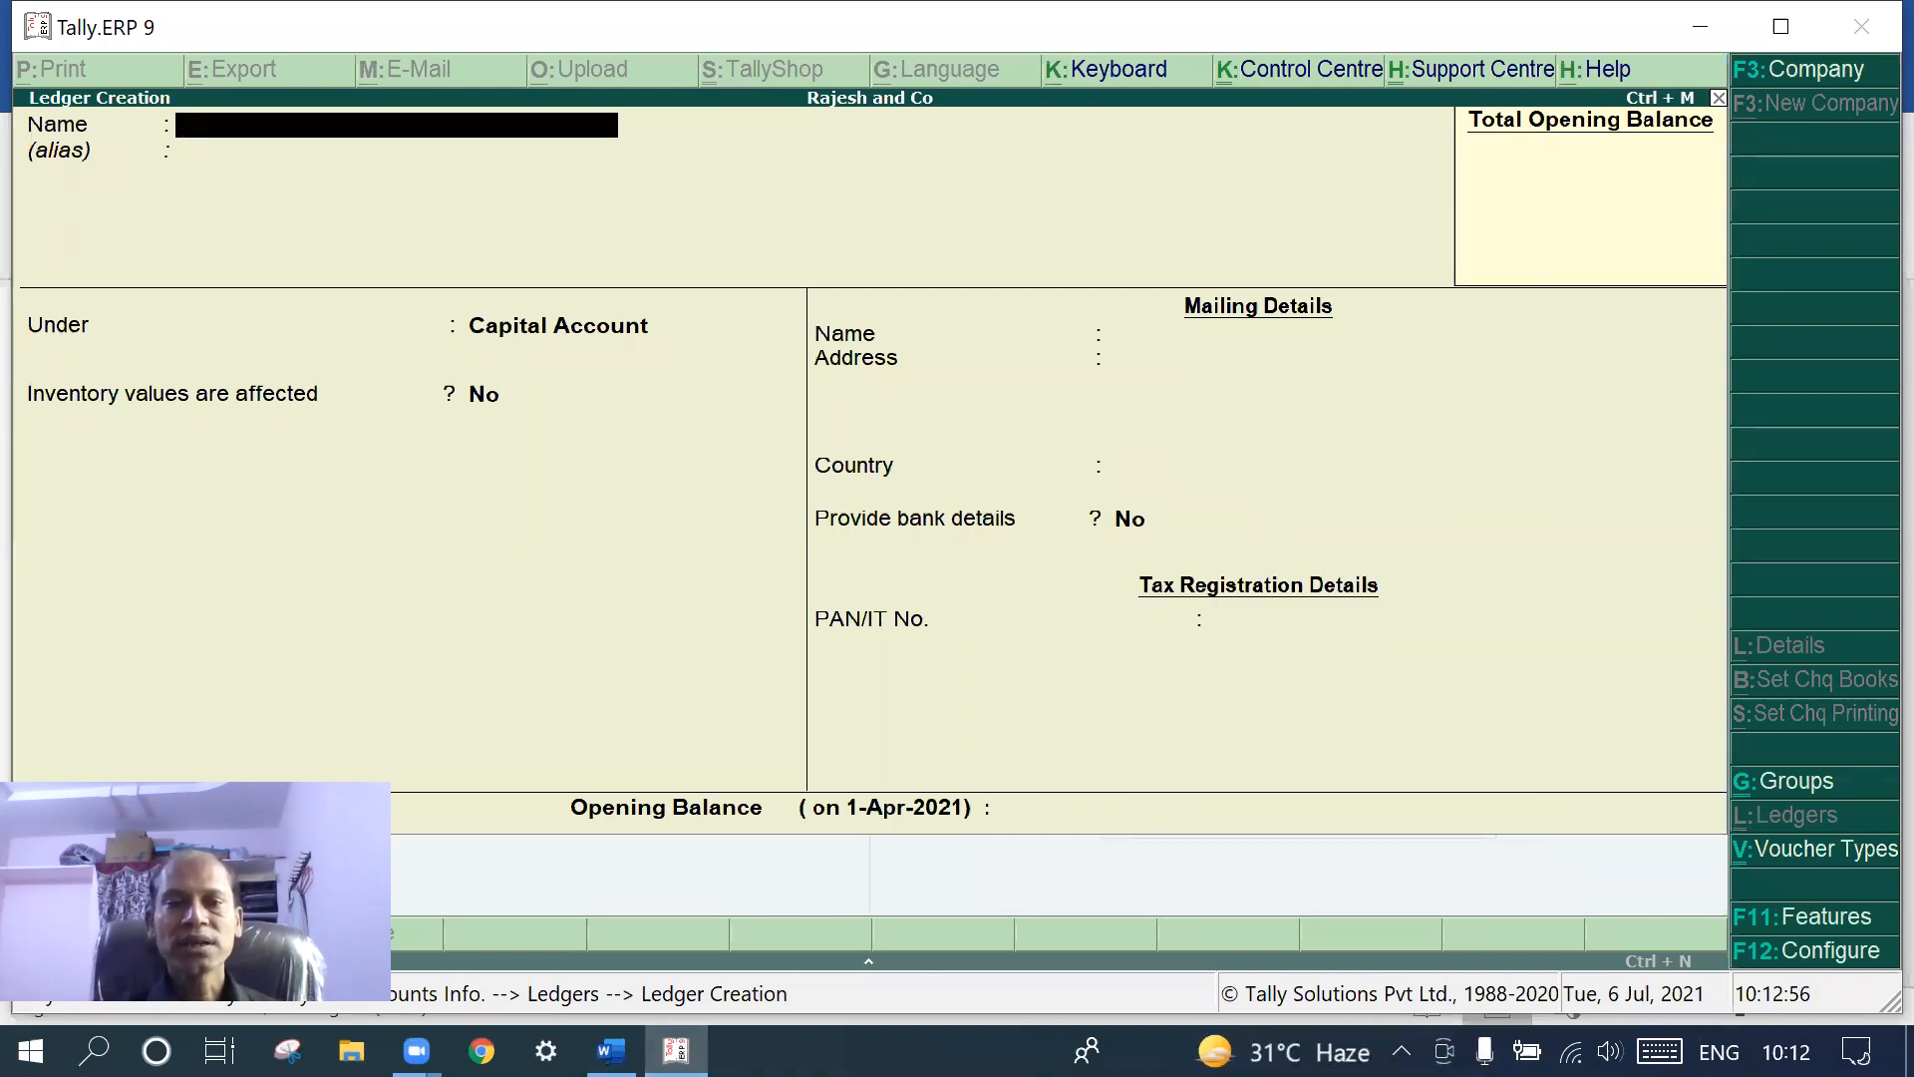
# - Create and save a 'Purchases' ledger under the Purchase Accounts group
pyautogui.moveTo(677, 1049)
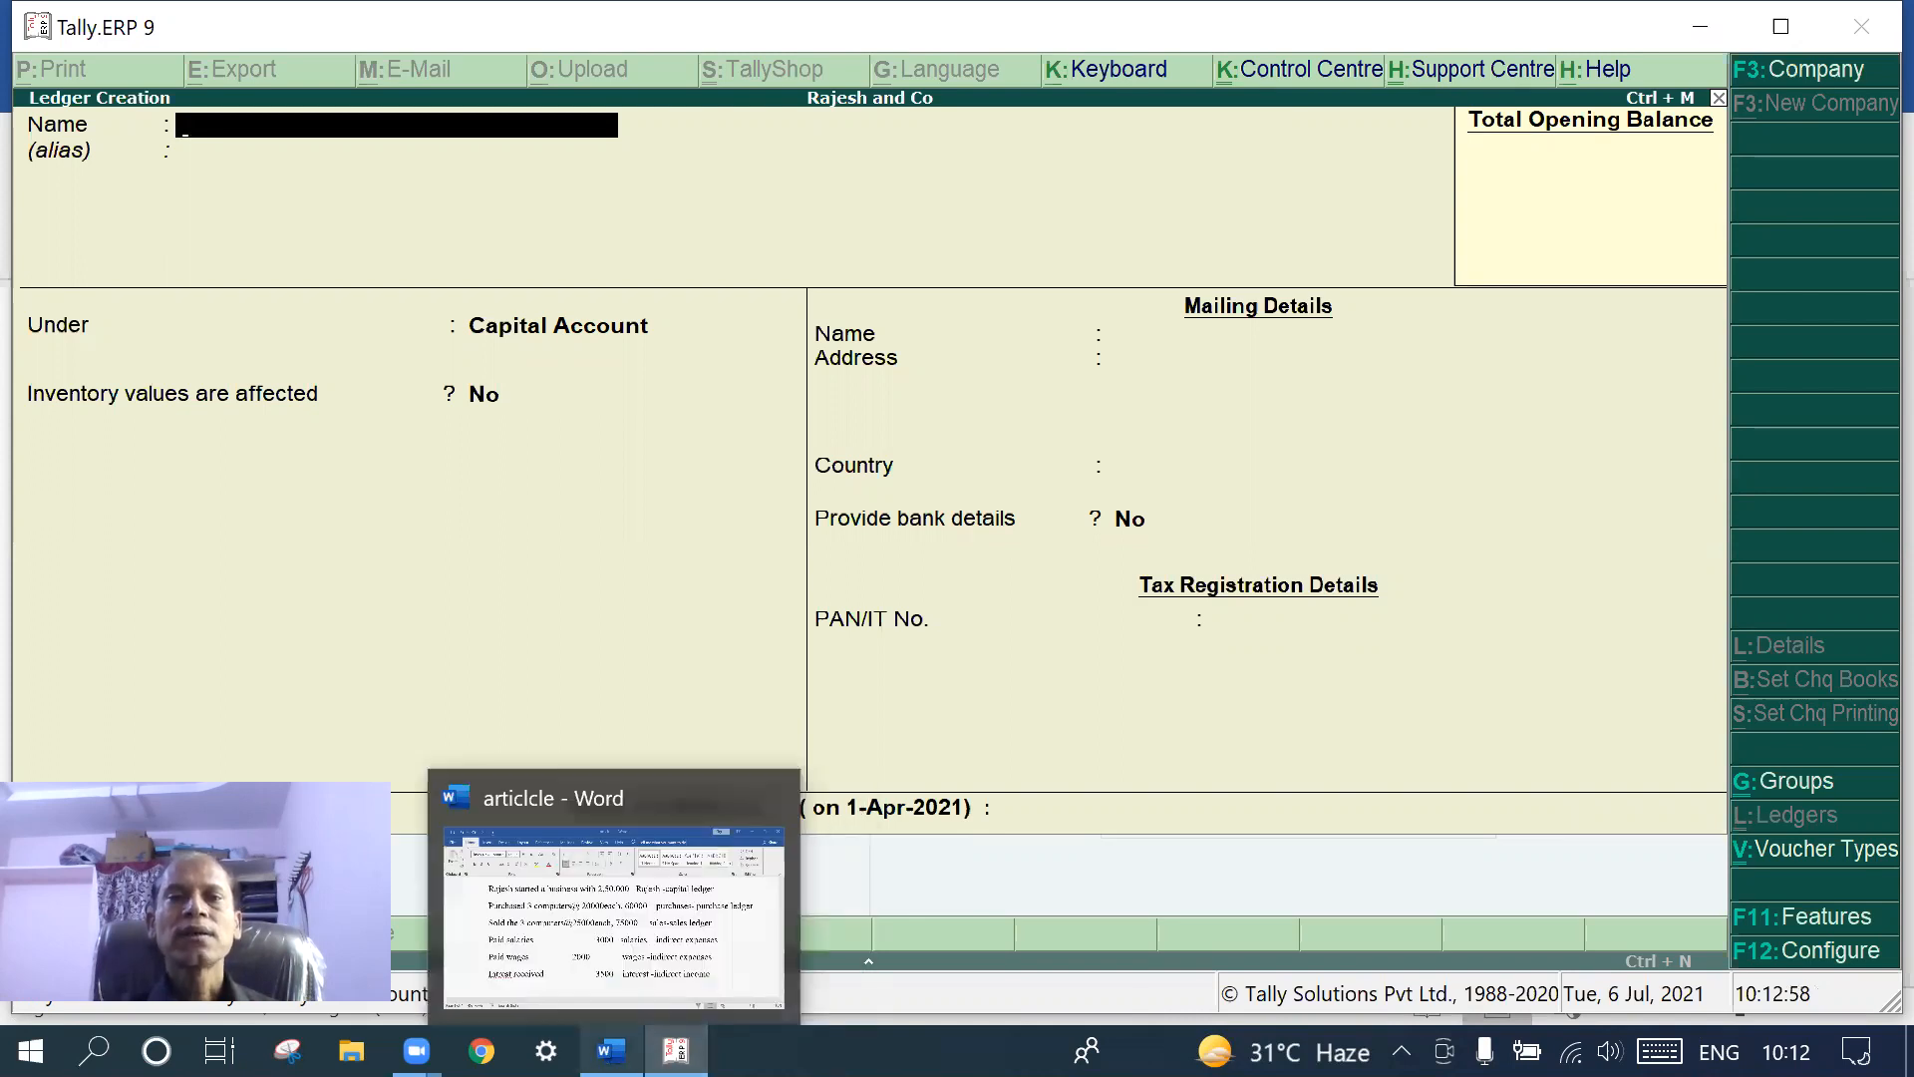
pyautogui.click(612, 1051)
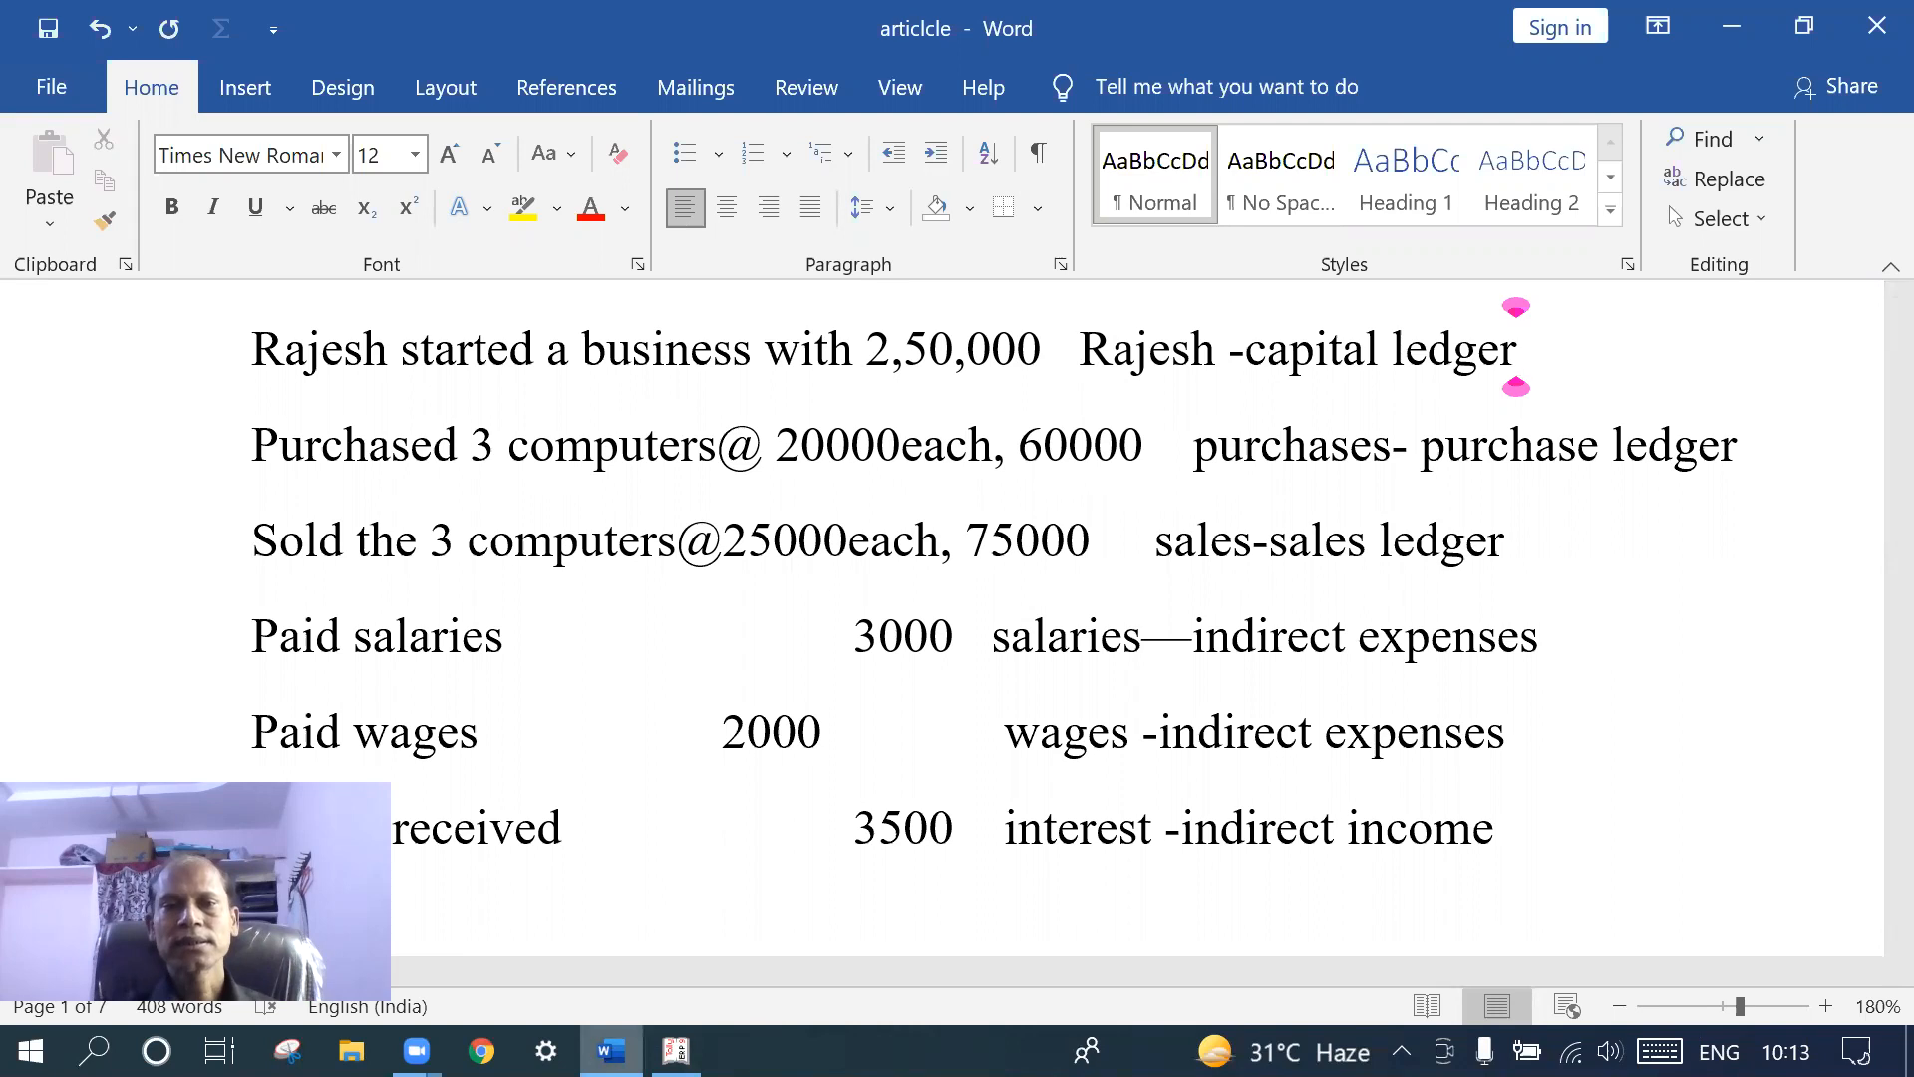
pyautogui.hotkey('alt', 'Tab')
pyautogui.write('P')
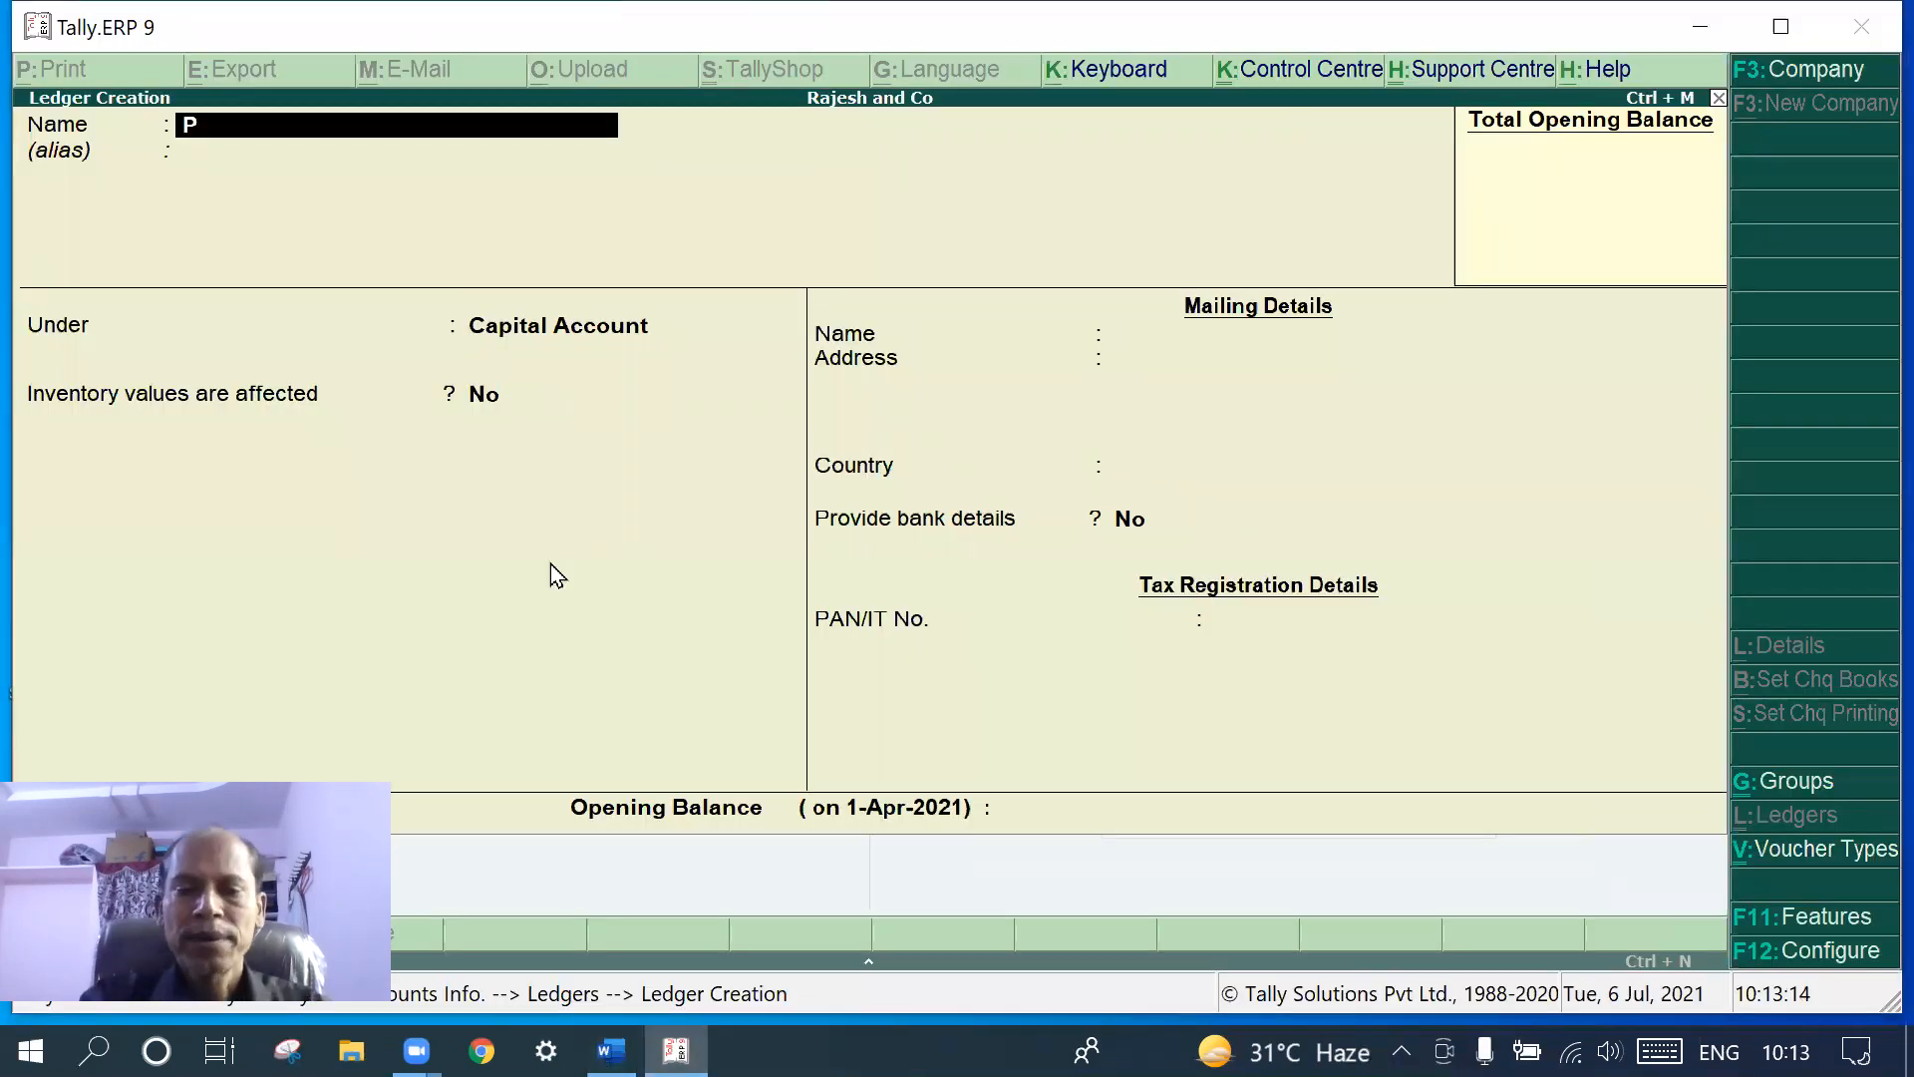
pyautogui.write('ursh')
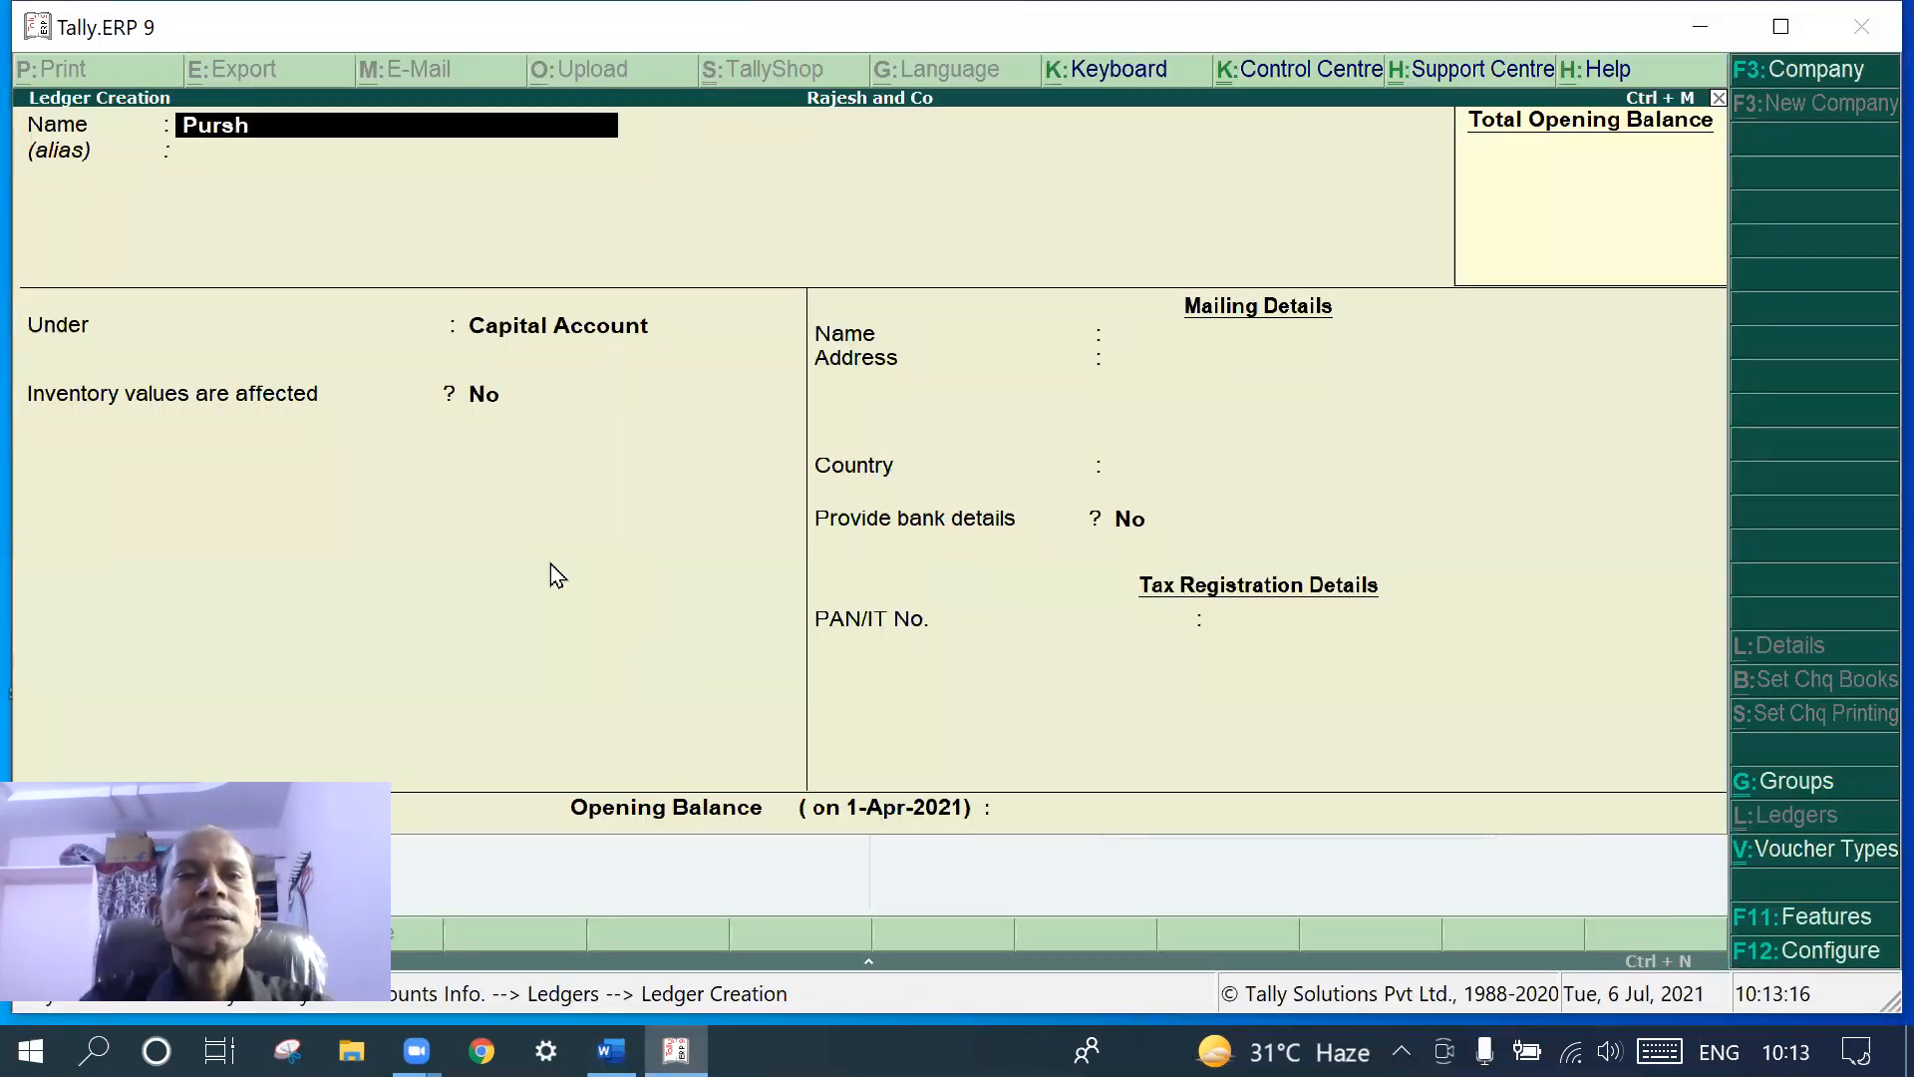
pyautogui.press('BackSpace')
pyautogui.press('BackSpace')
pyautogui.write('ch')
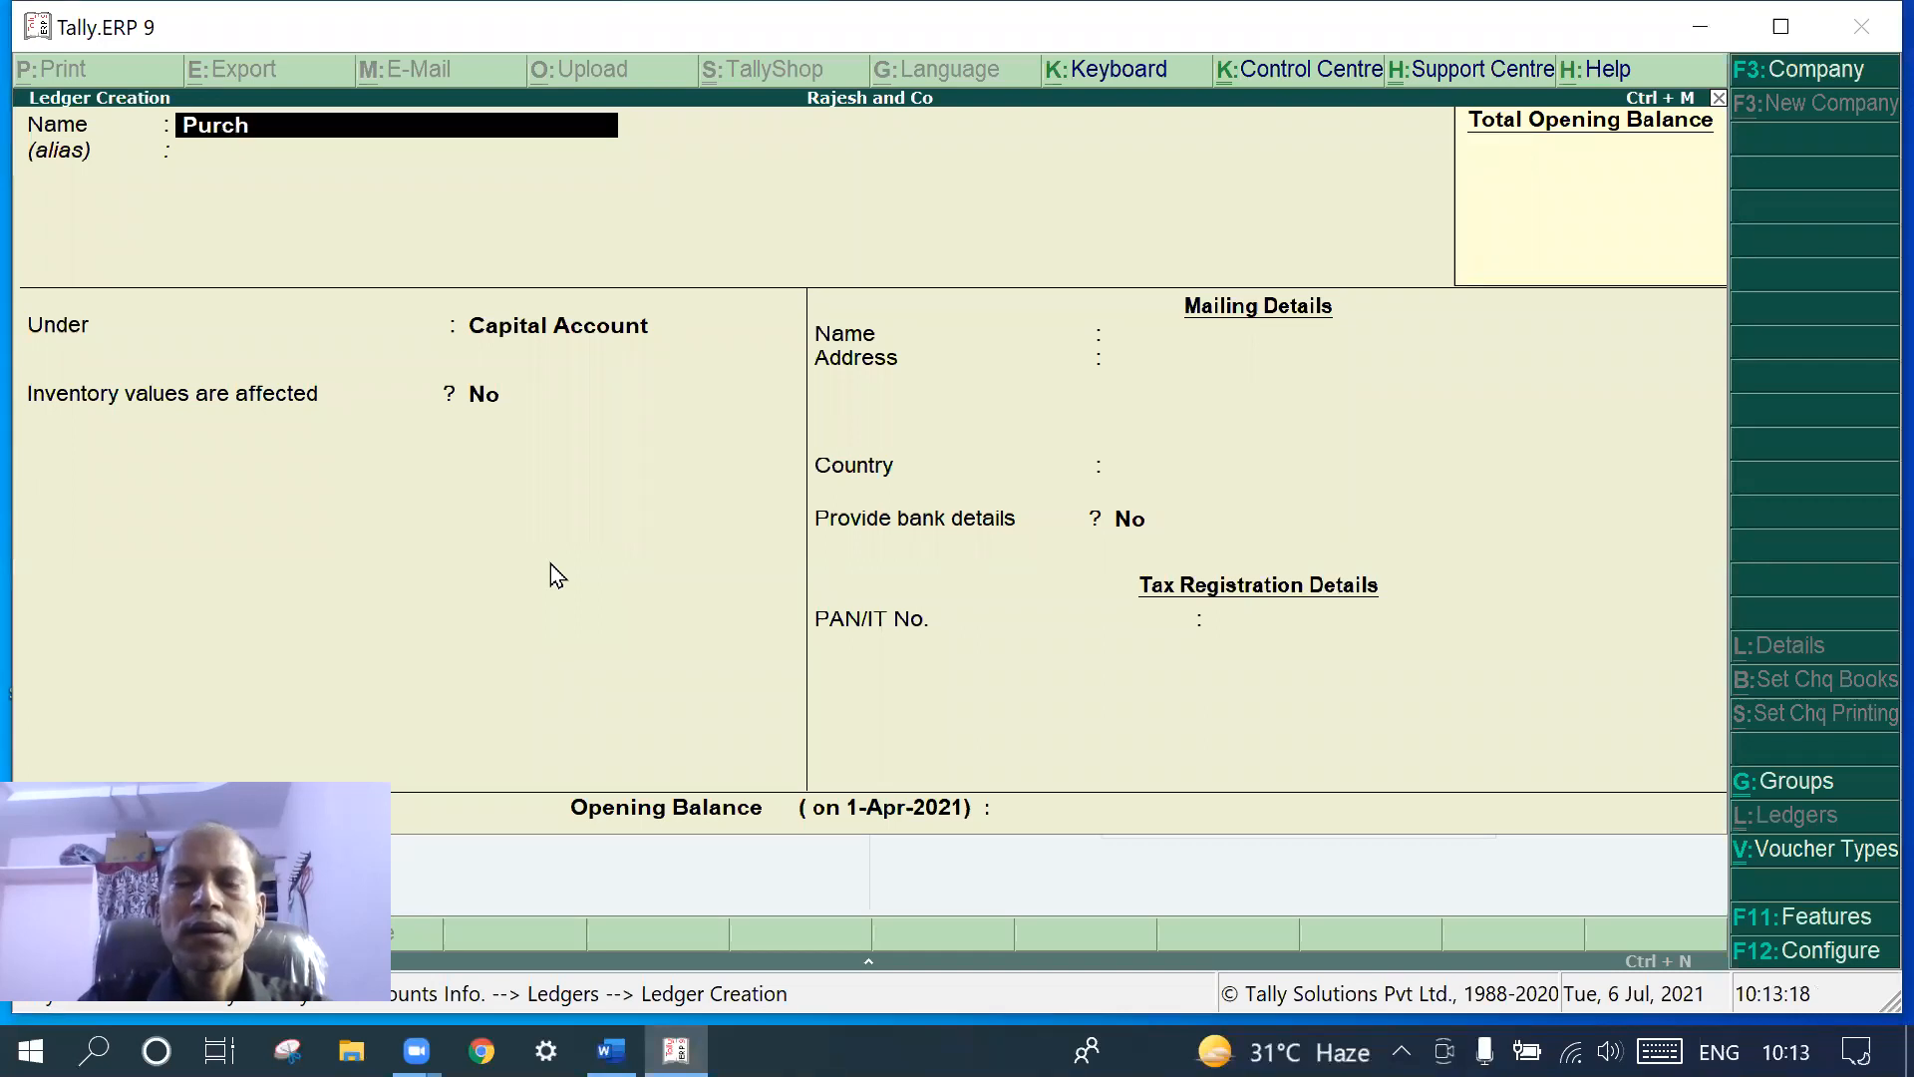
pyautogui.write('ases')
pyautogui.press('Return')
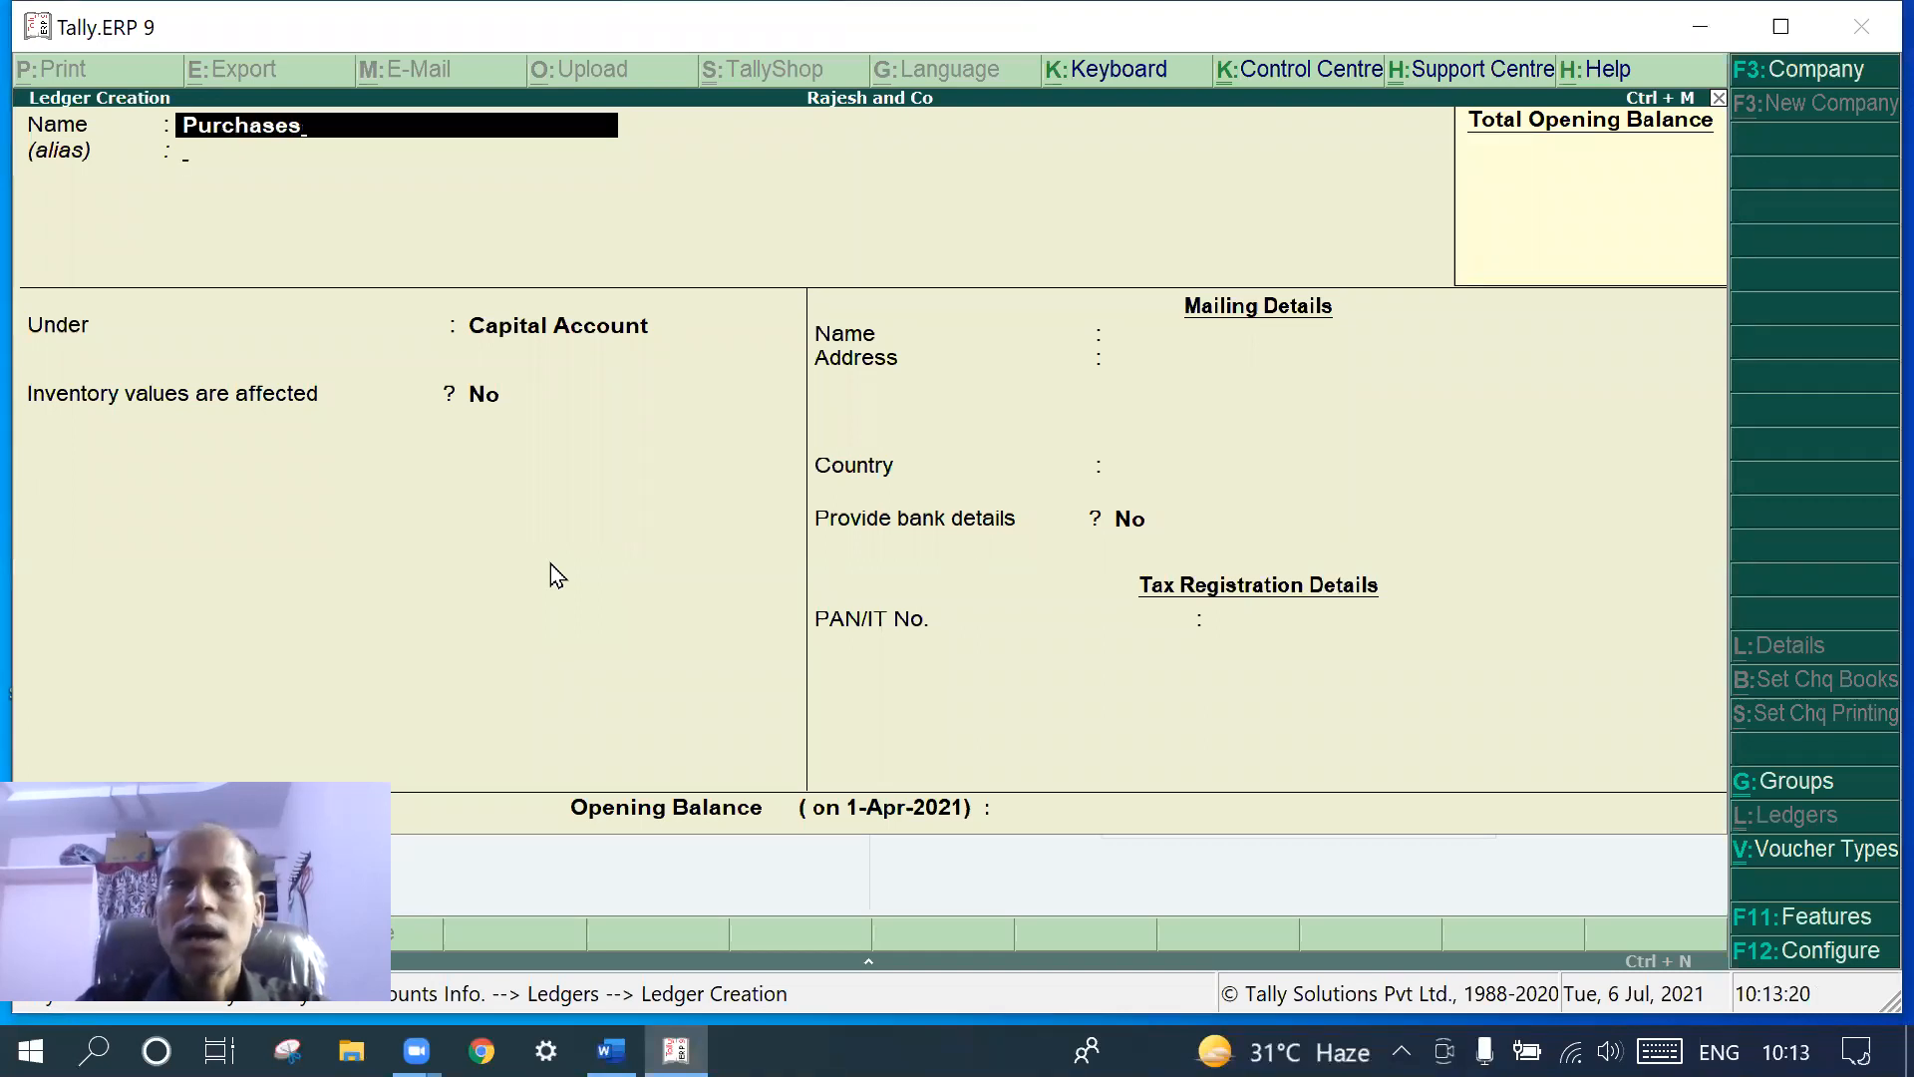
pyautogui.press('Return')
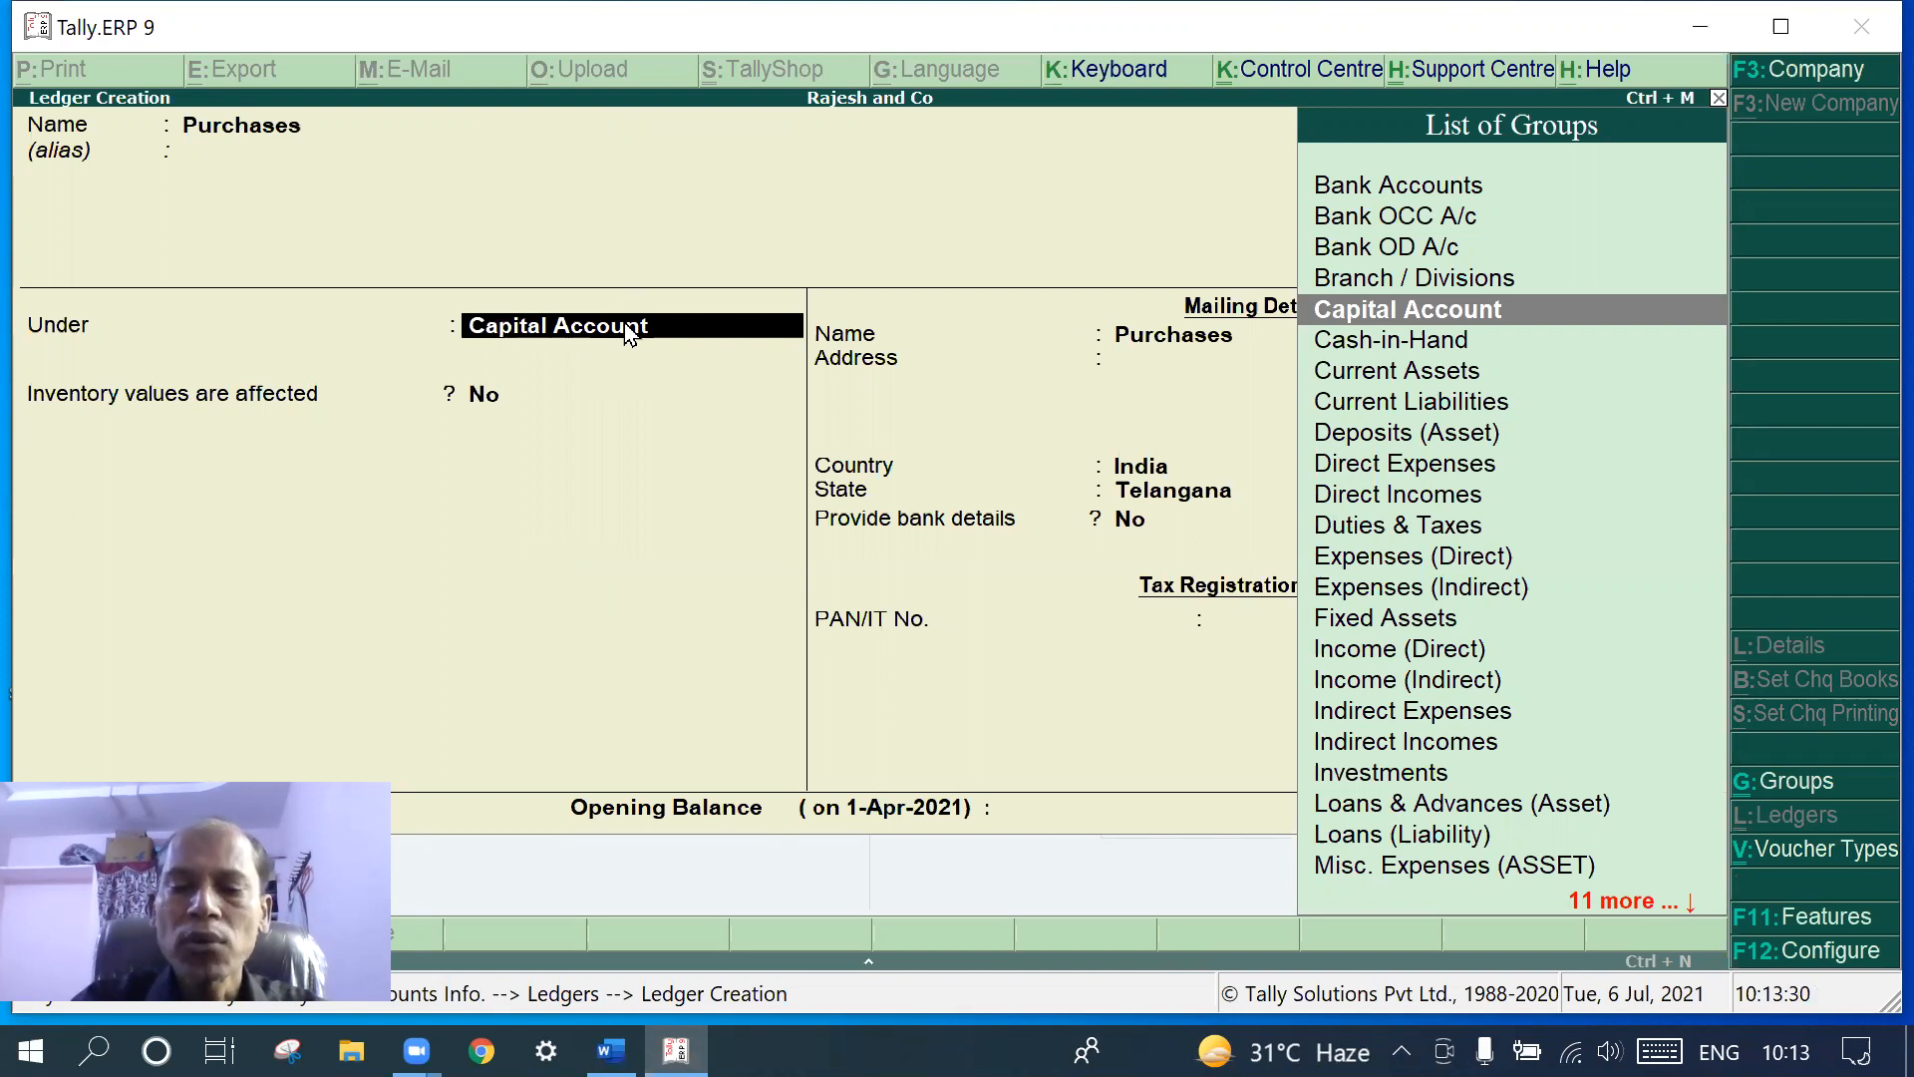
pyautogui.write('Pu')
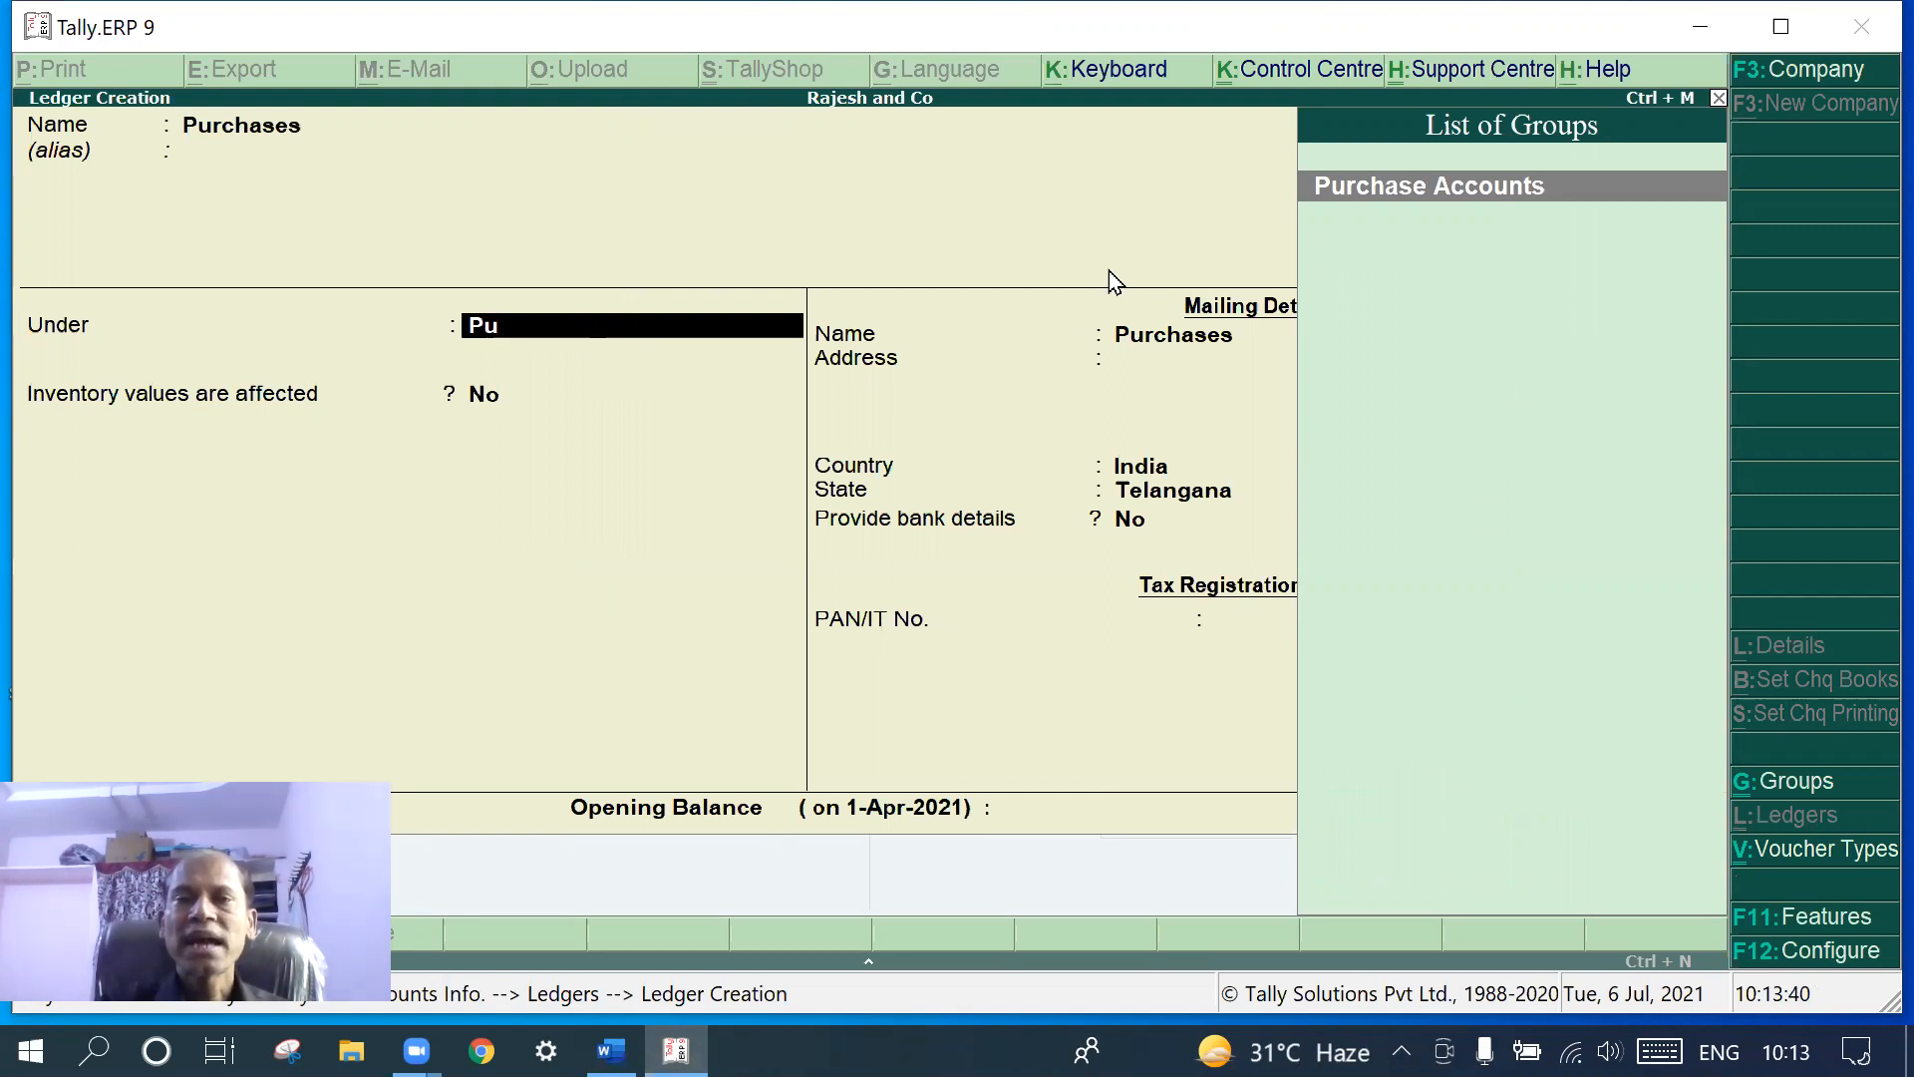
pyautogui.press('Return')
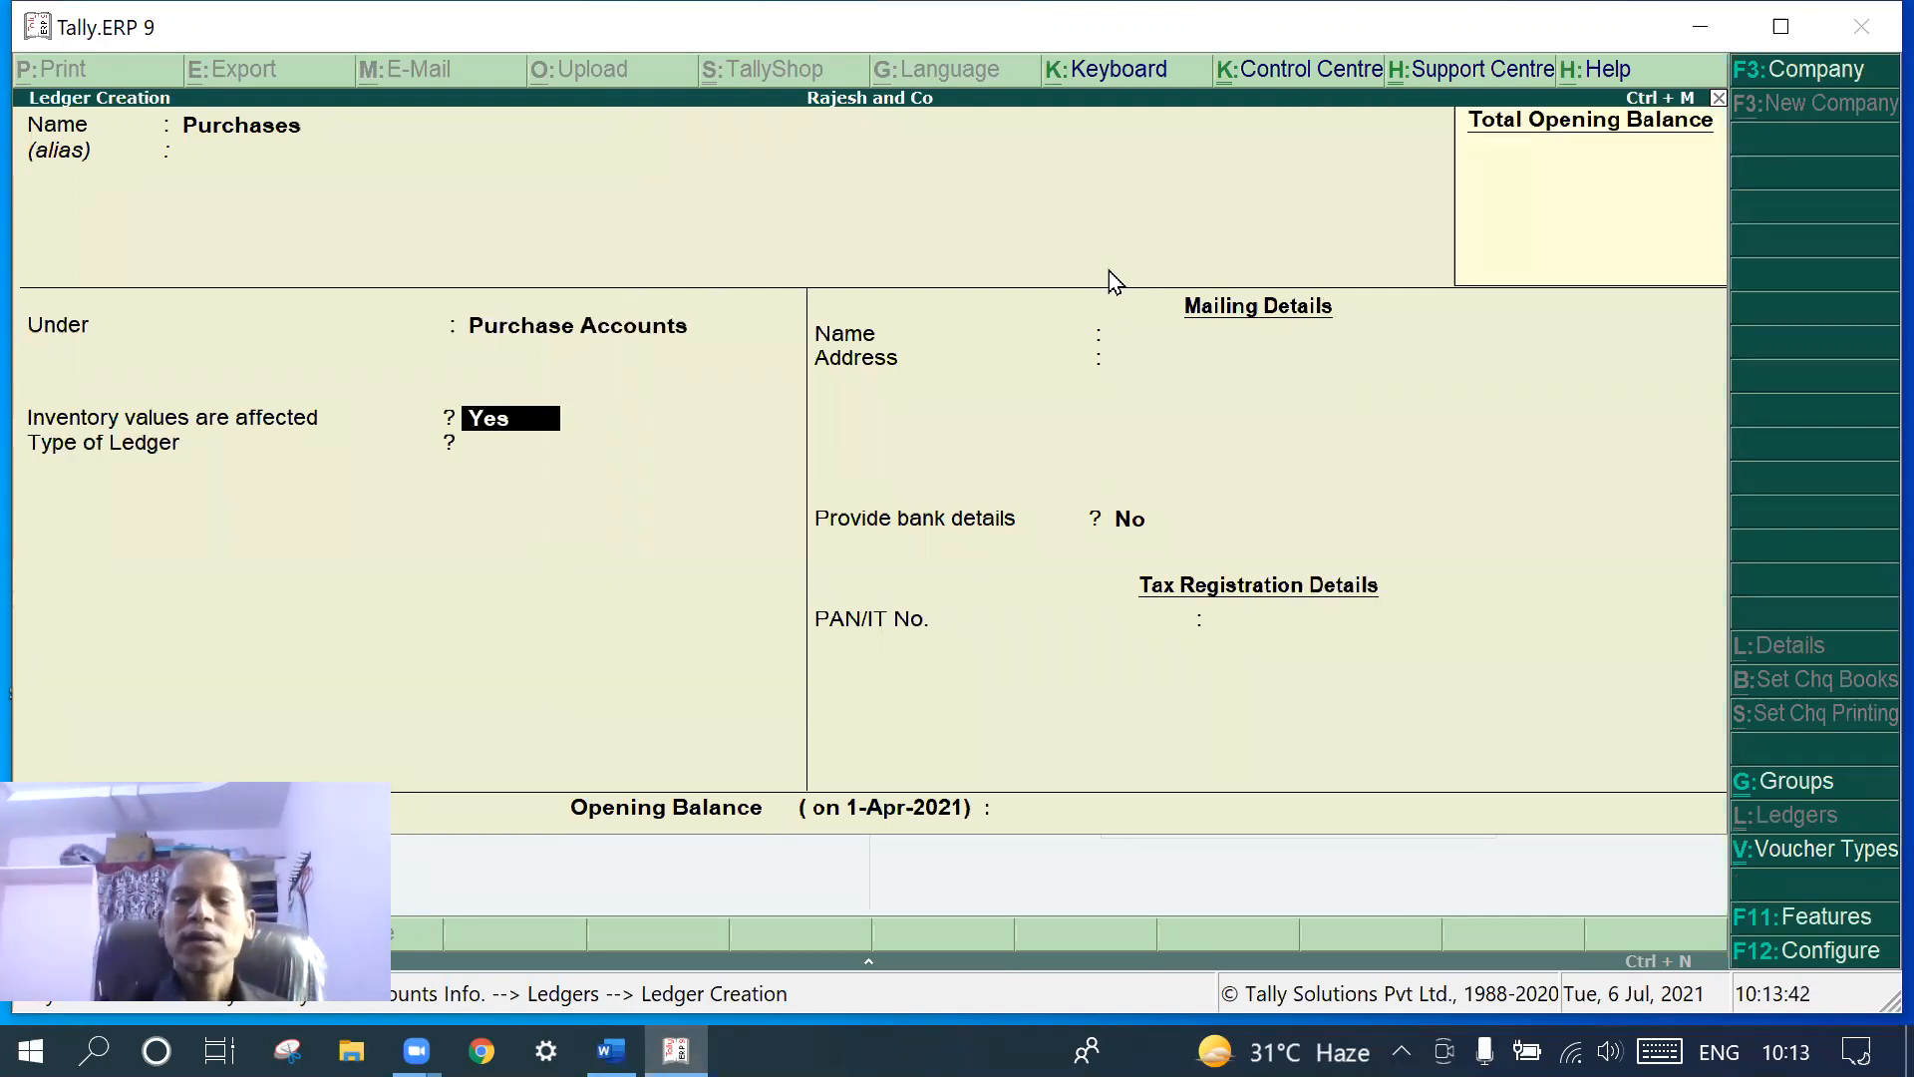
pyautogui.press('Return')
pyautogui.press('Return')
pyautogui.press('Return')
pyautogui.press('Return')
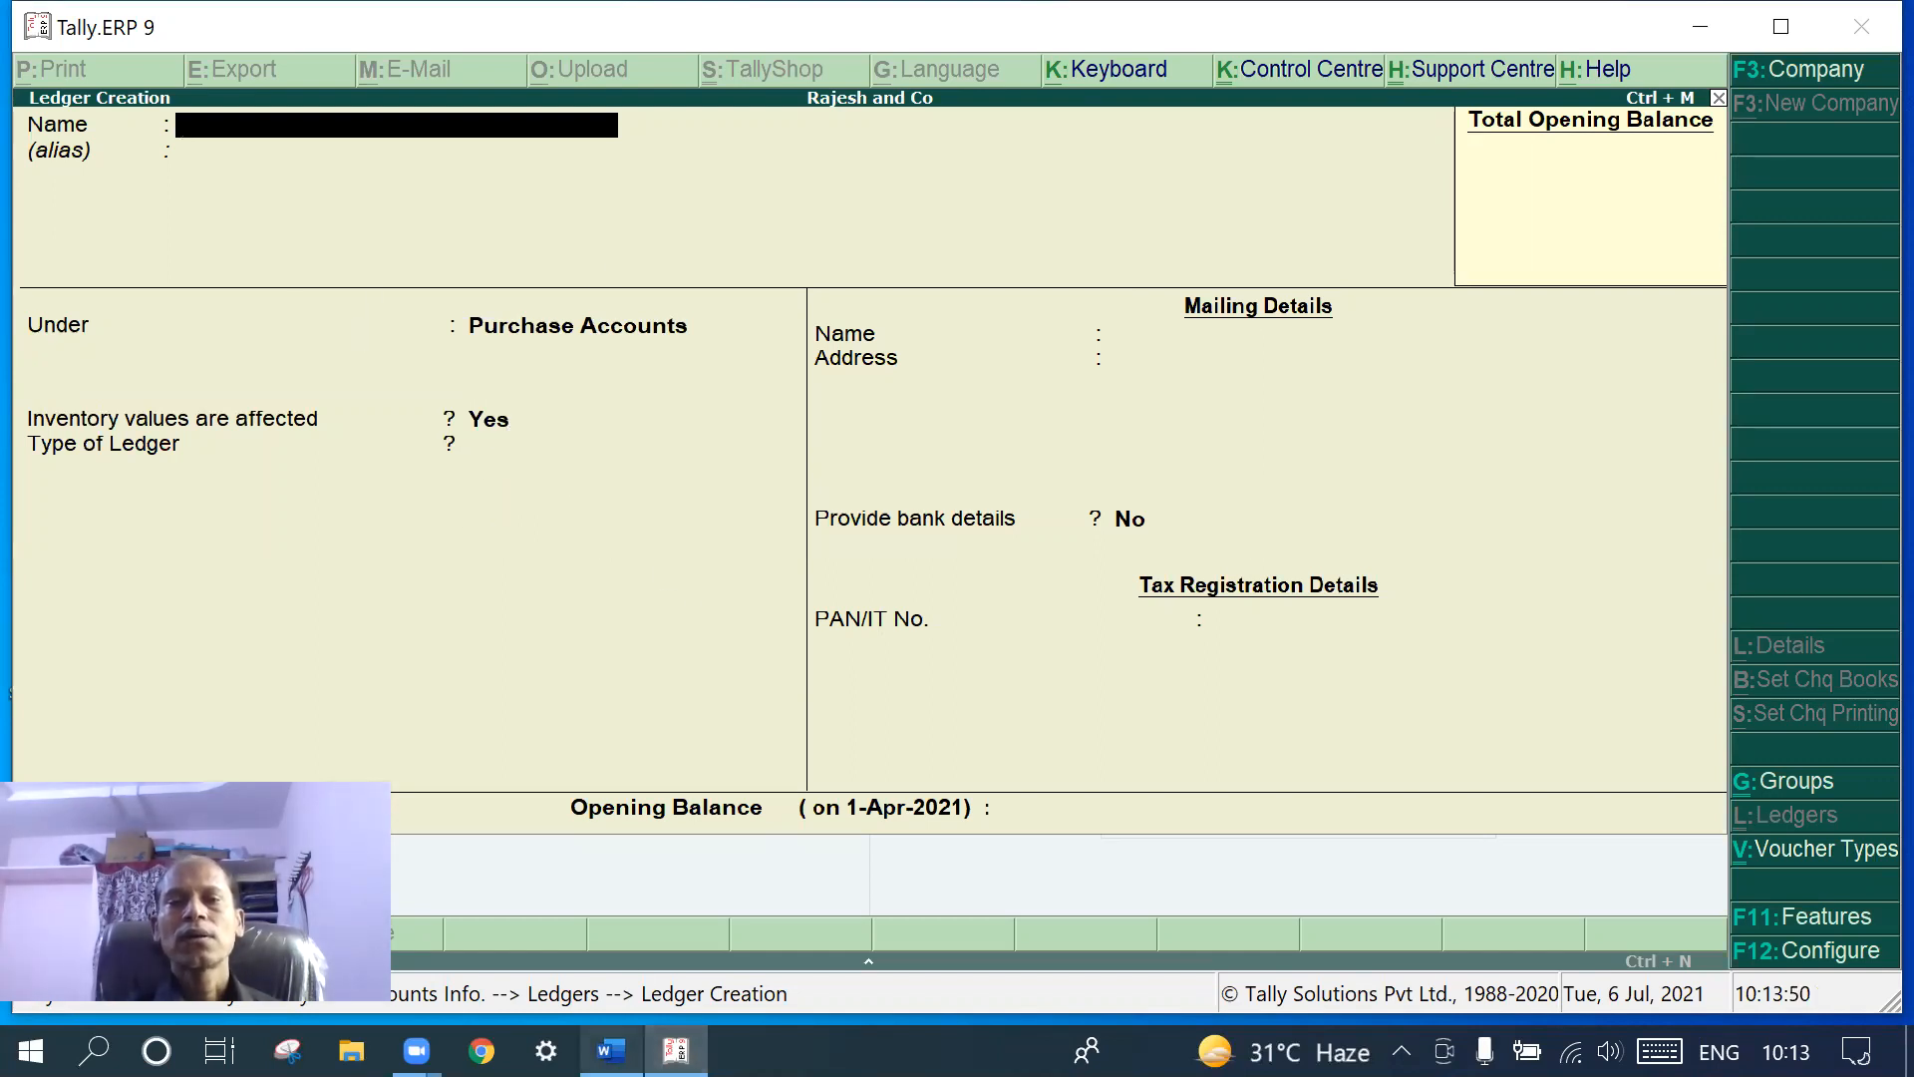
pyautogui.hotkey('alt', 'Tab')
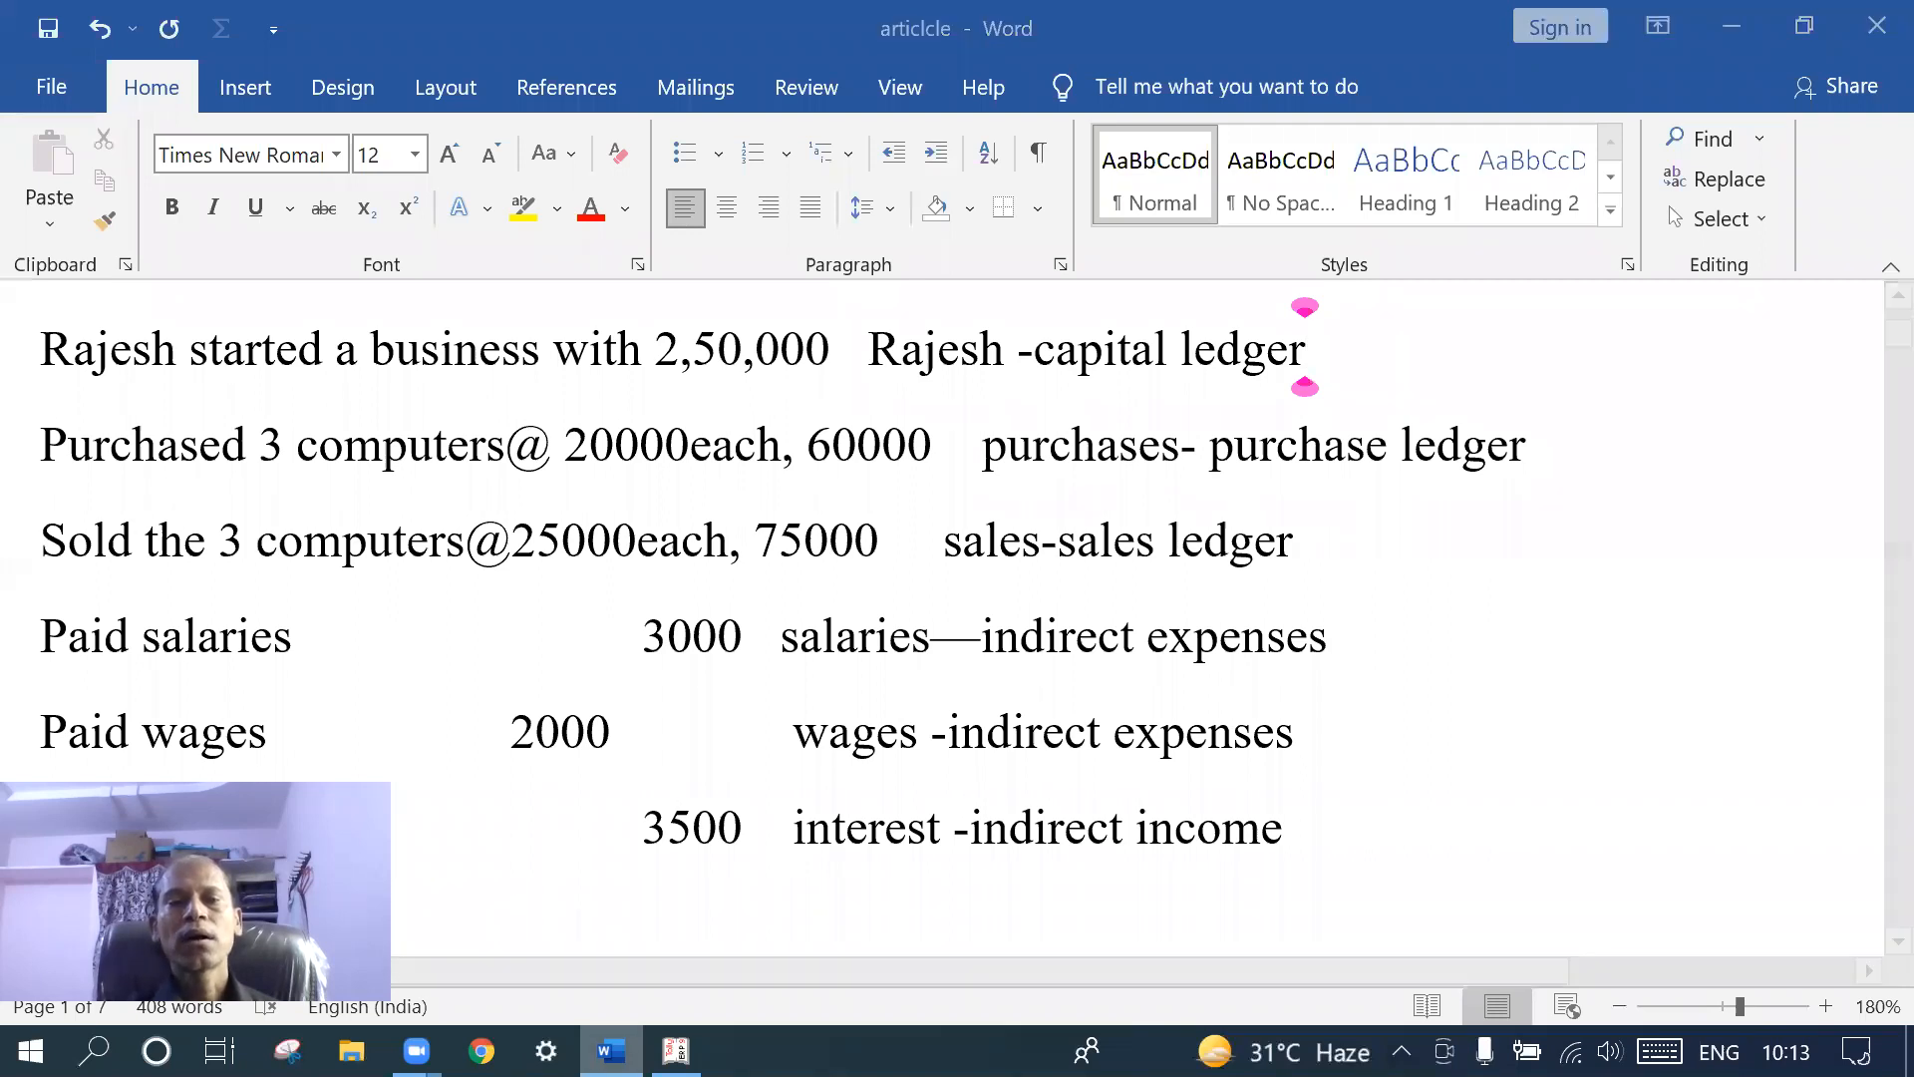
pyautogui.hotkey('alt', 'Tab')
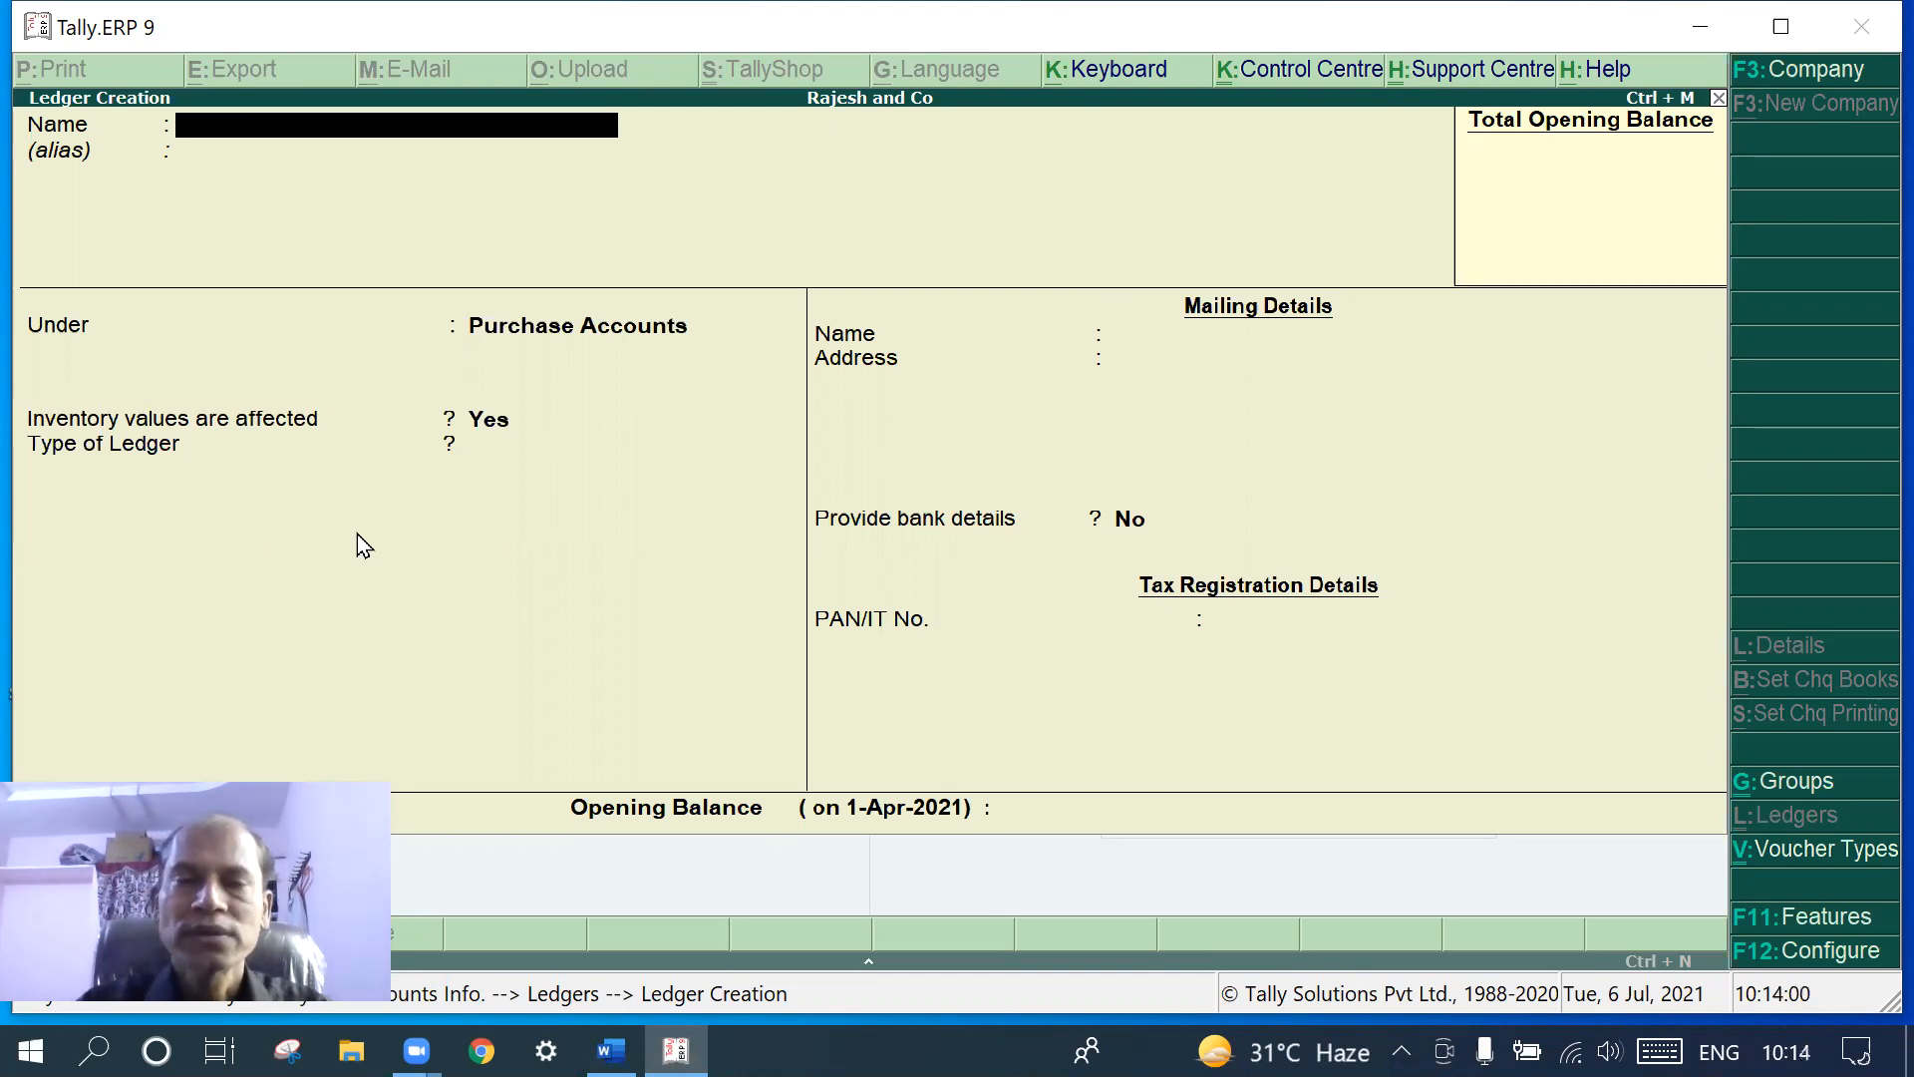
# - Create and save a ledger named Sales under the Sales Accounts group
pyautogui.write('Sales')
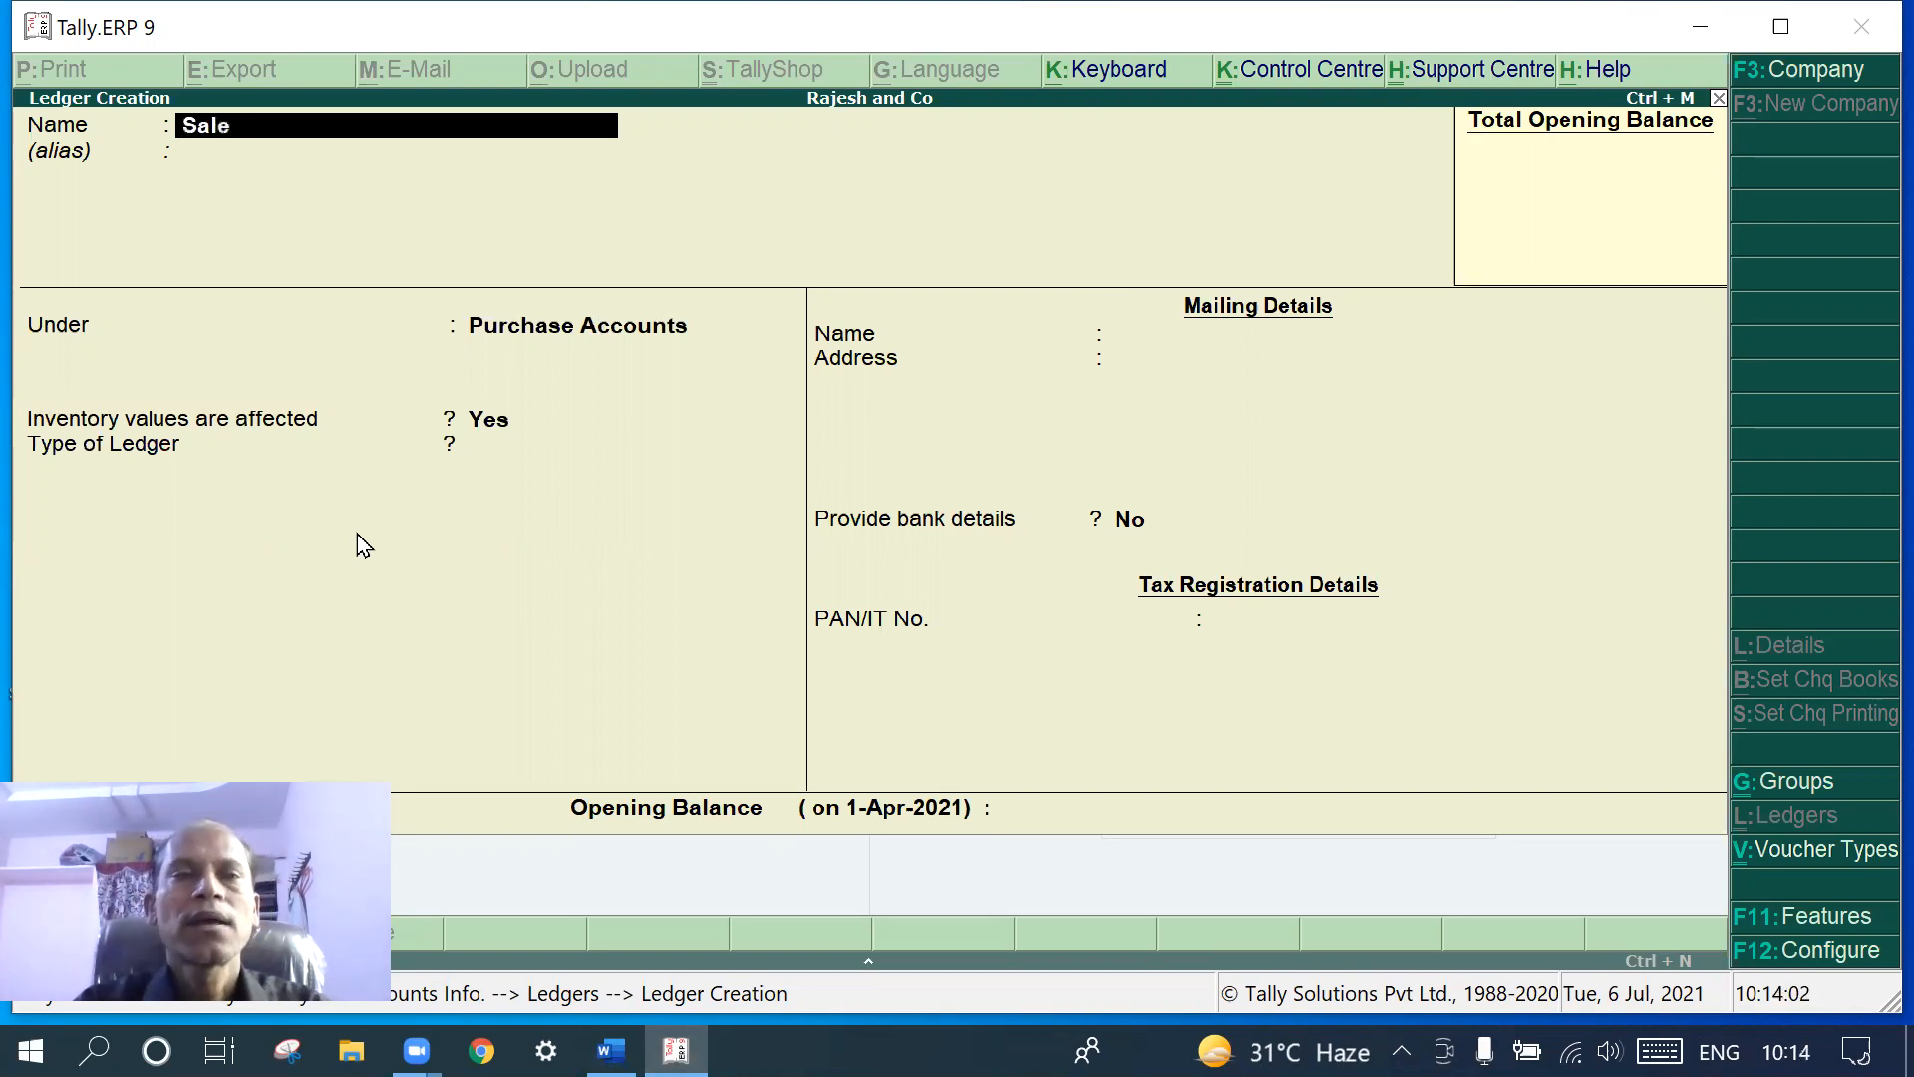
pyautogui.press('Return')
pyautogui.press('Return')
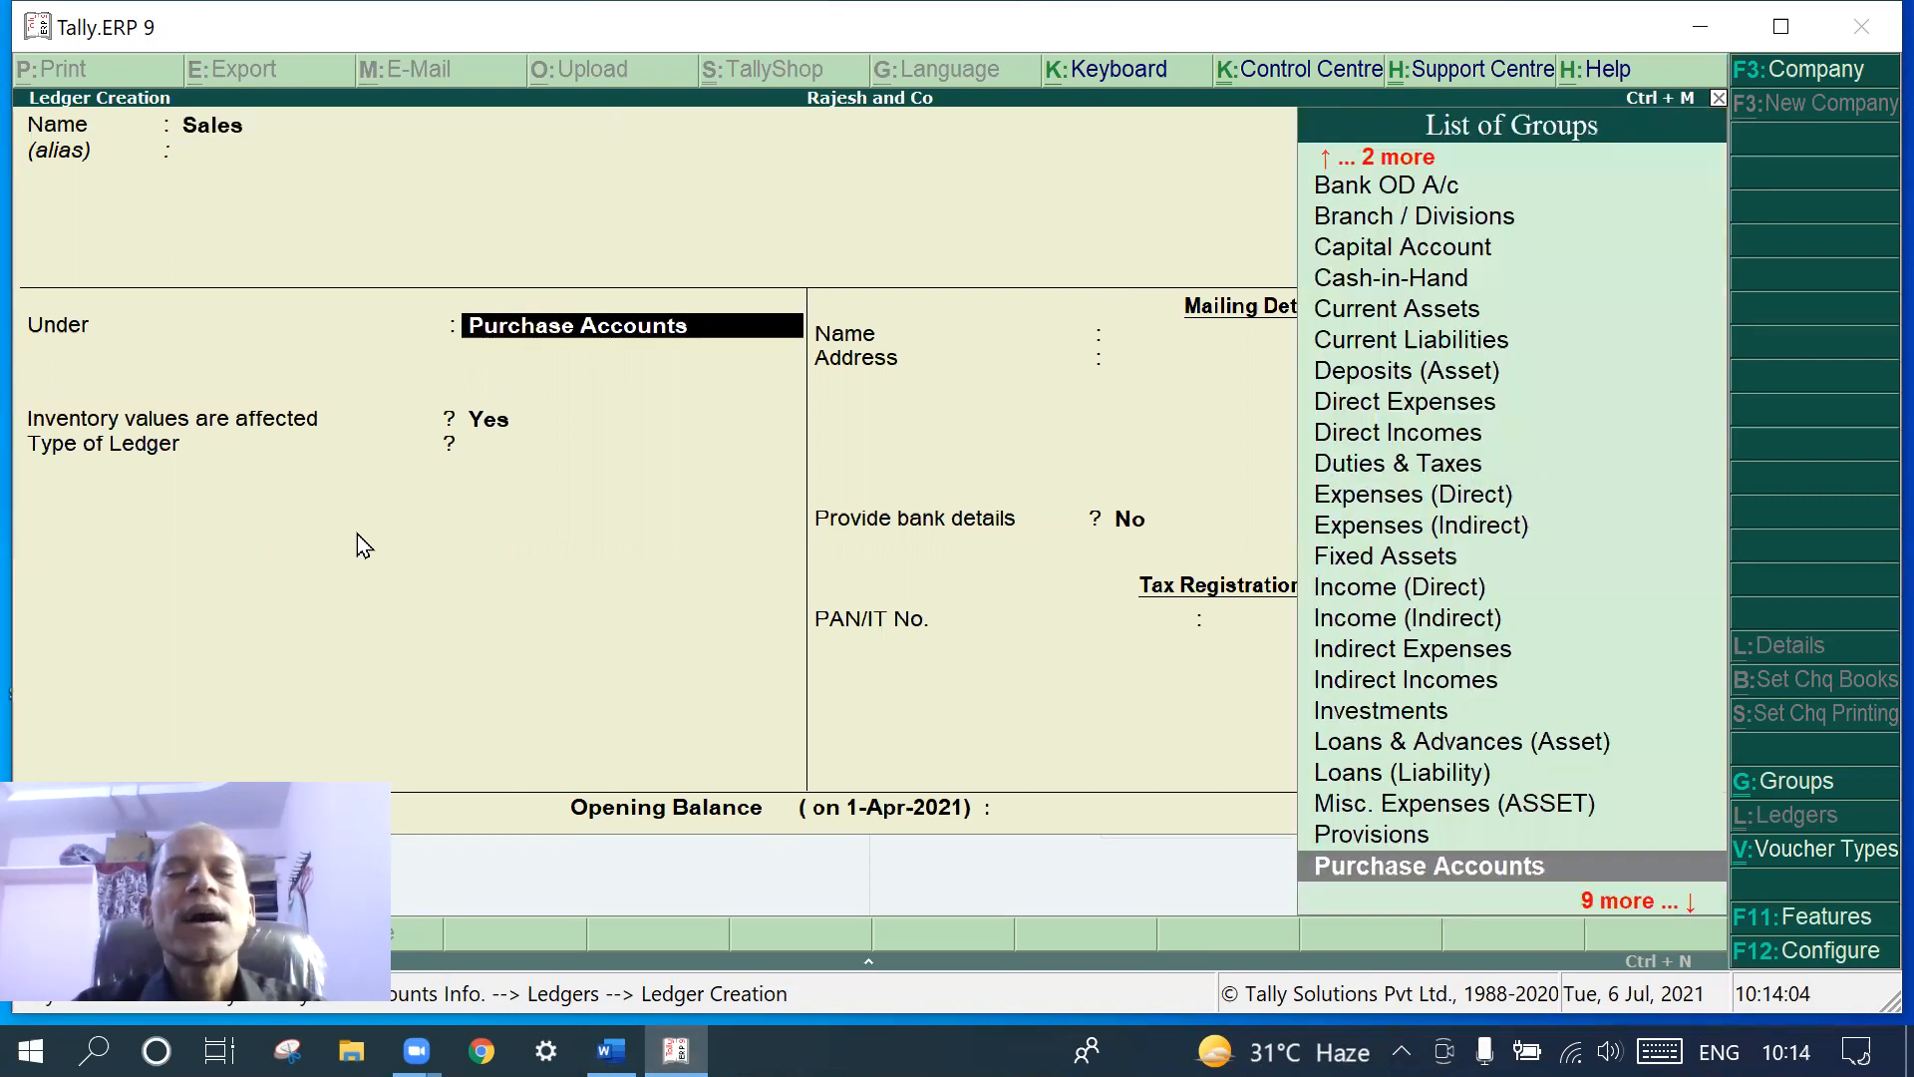
pyautogui.write('Sa')
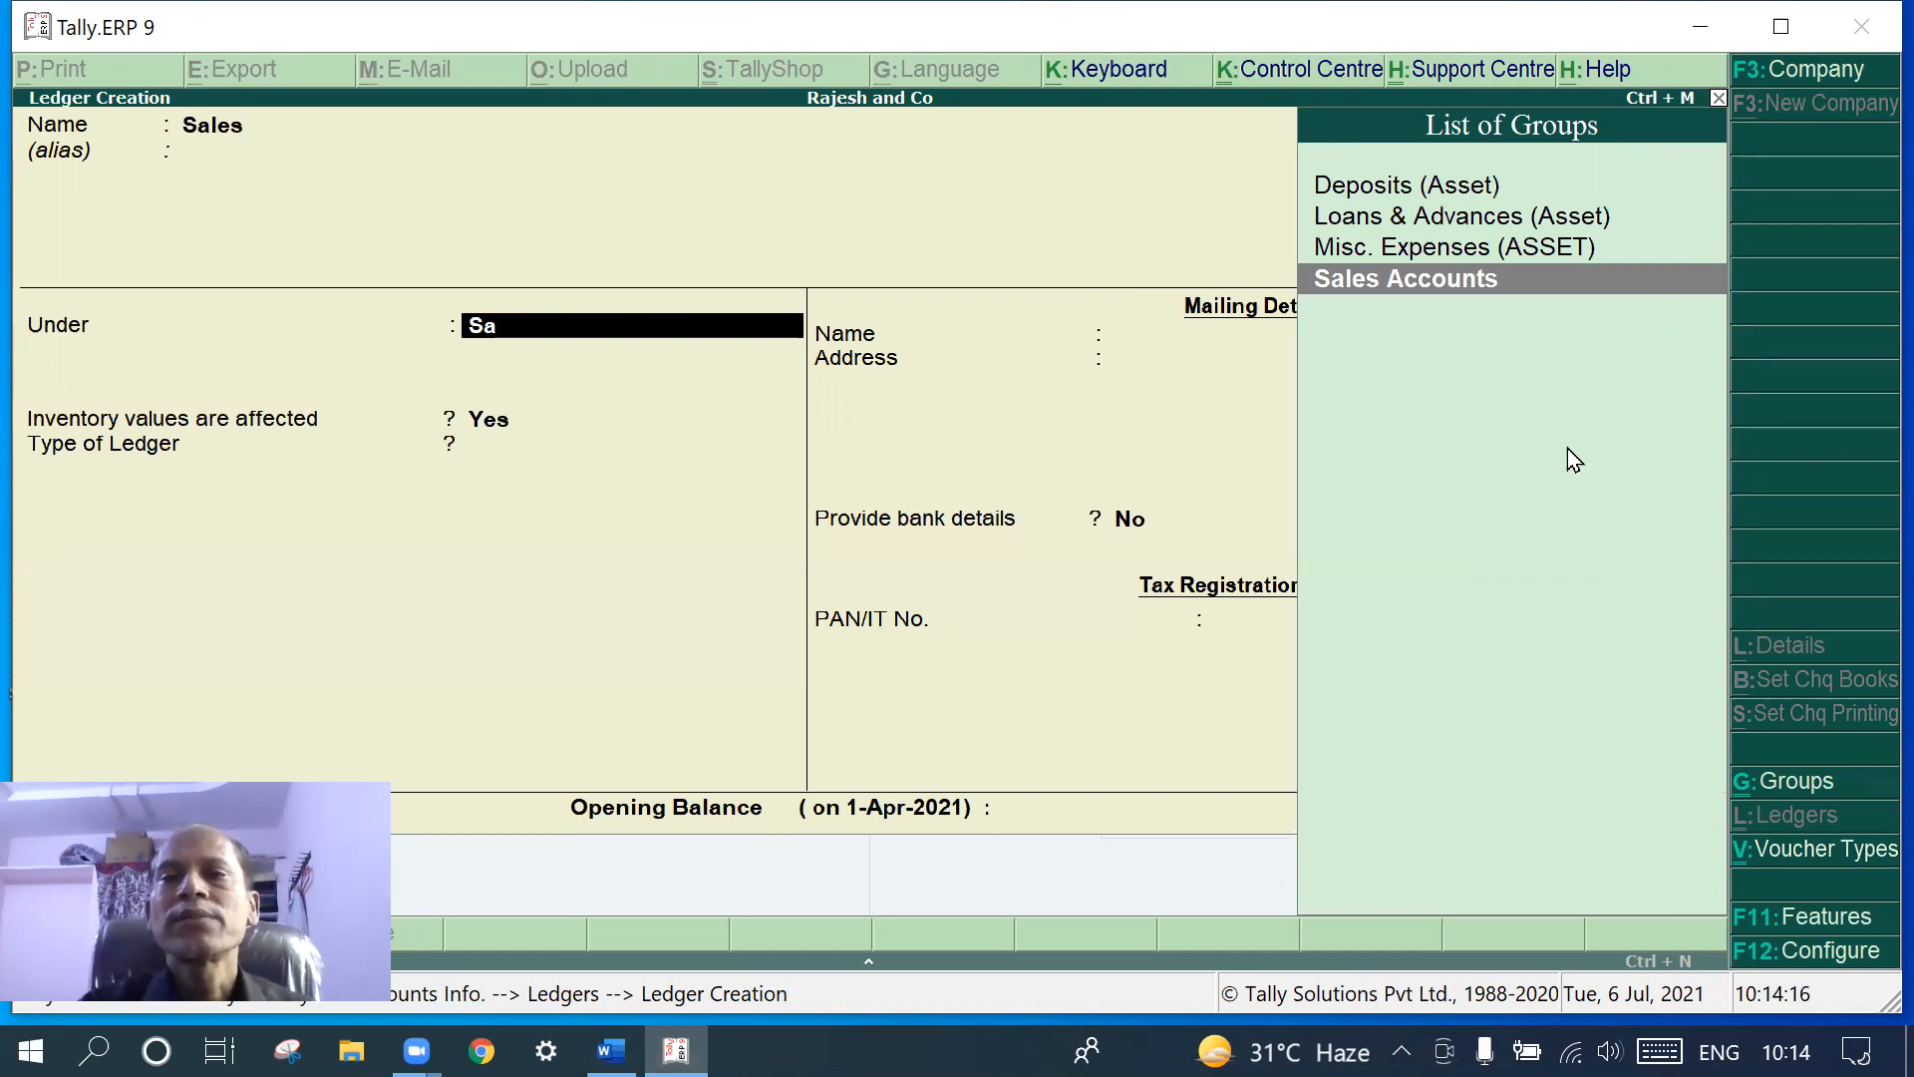
pyautogui.click(1514, 286)
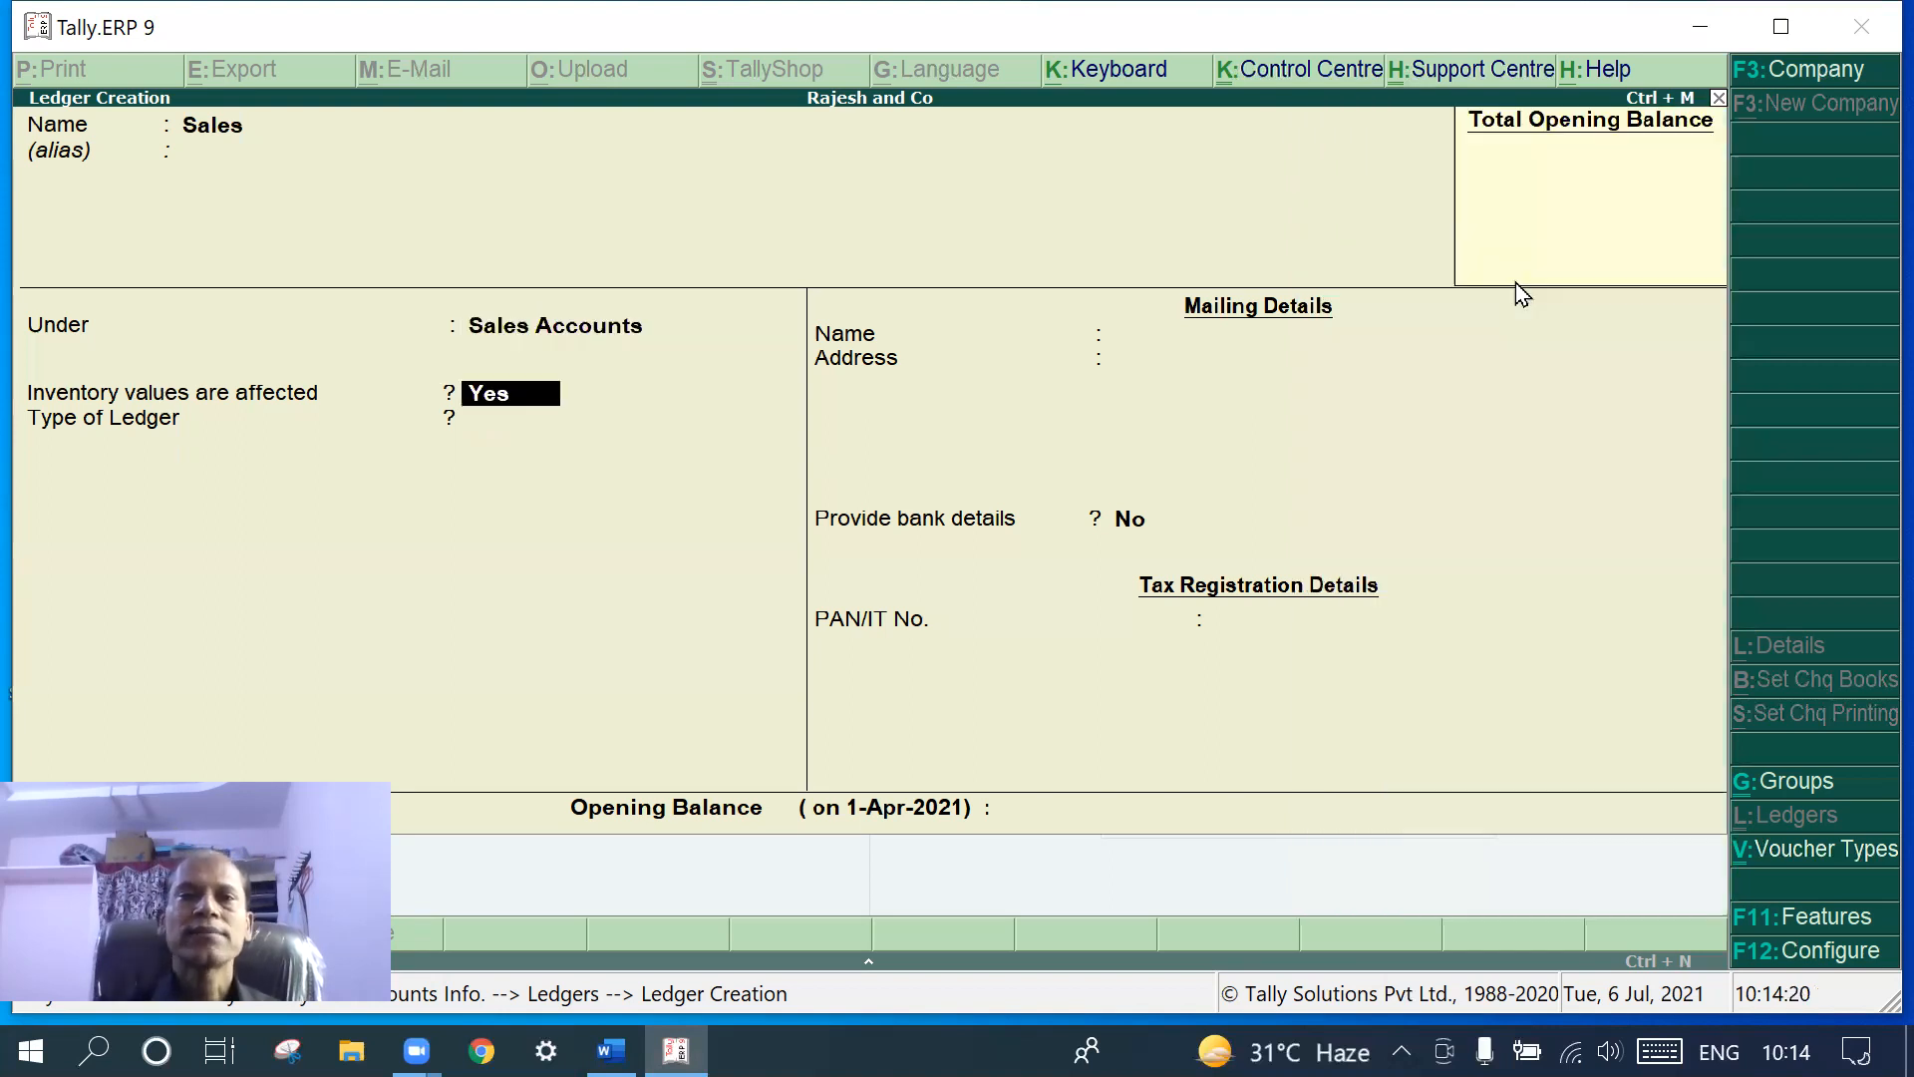
pyautogui.press('Return')
pyautogui.press('Return')
pyautogui.press('Return')
pyautogui.press('Return')
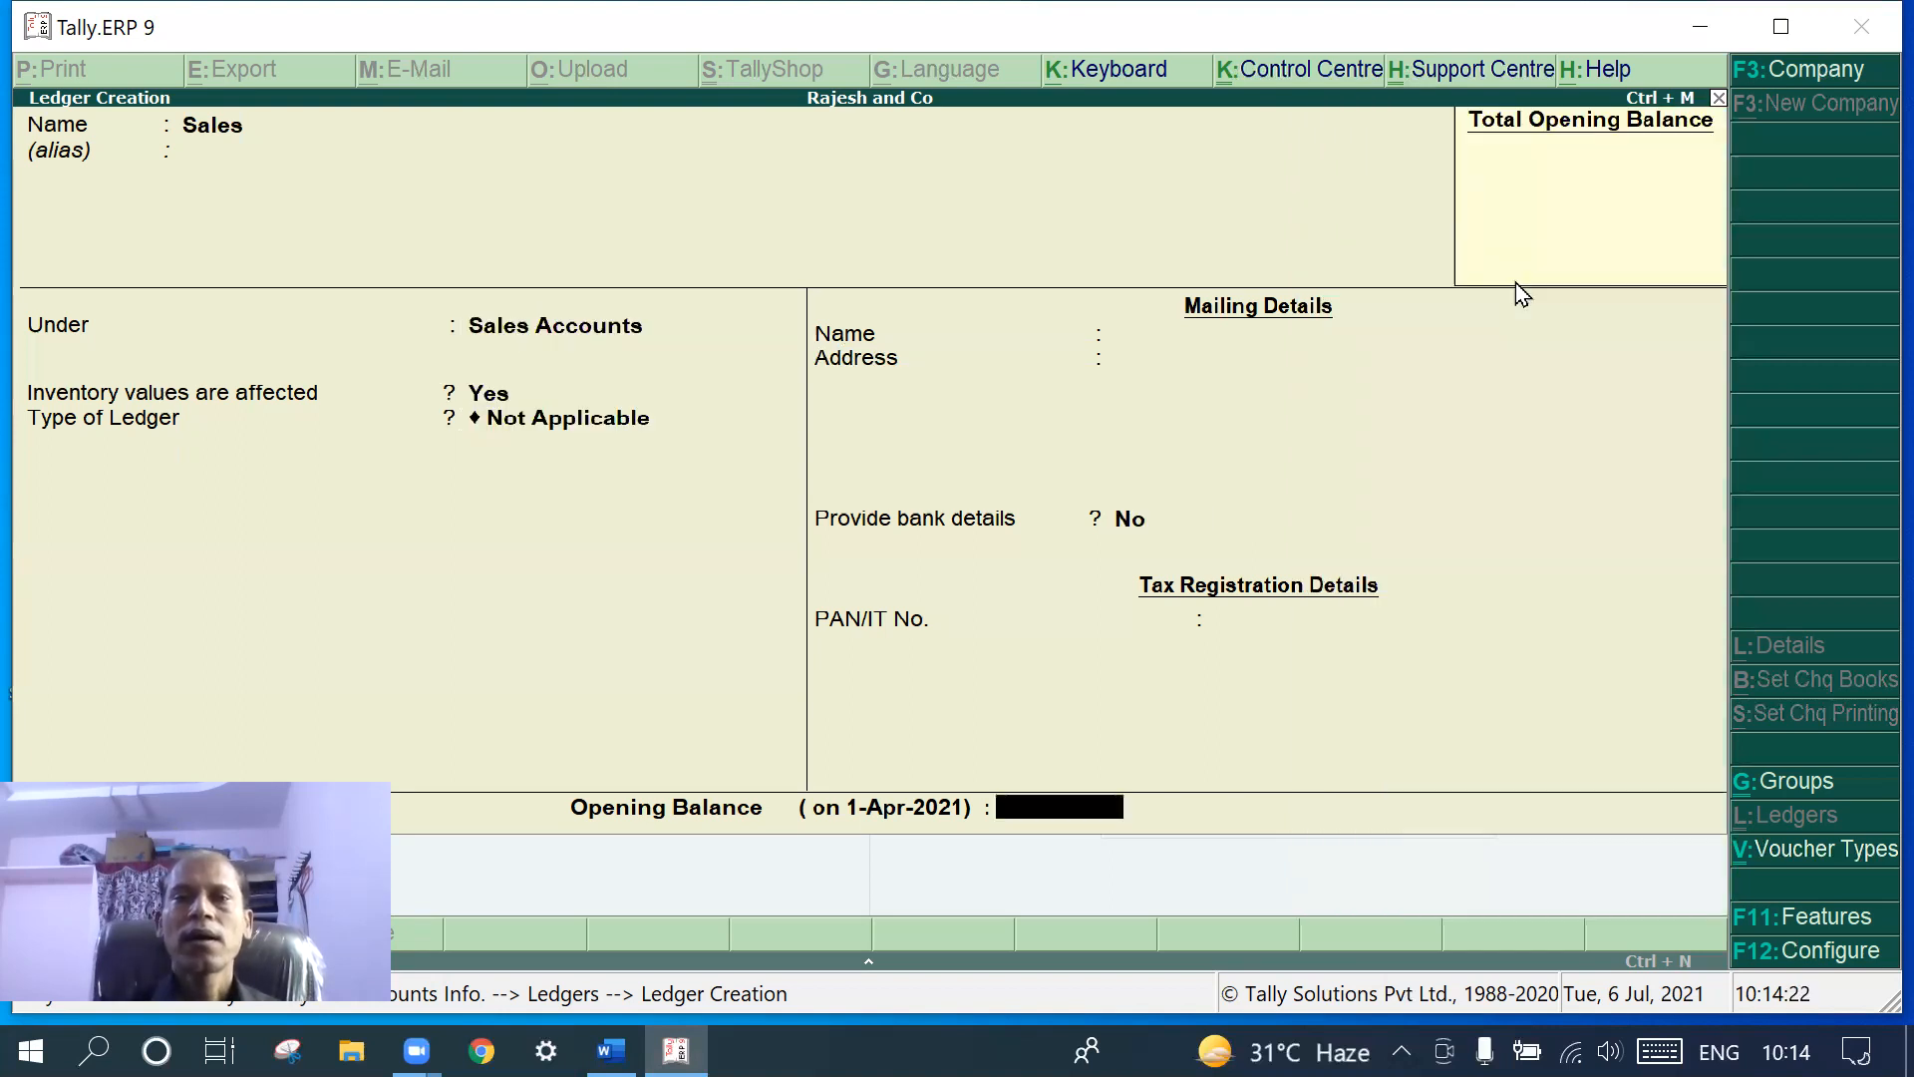
pyautogui.press('Return')
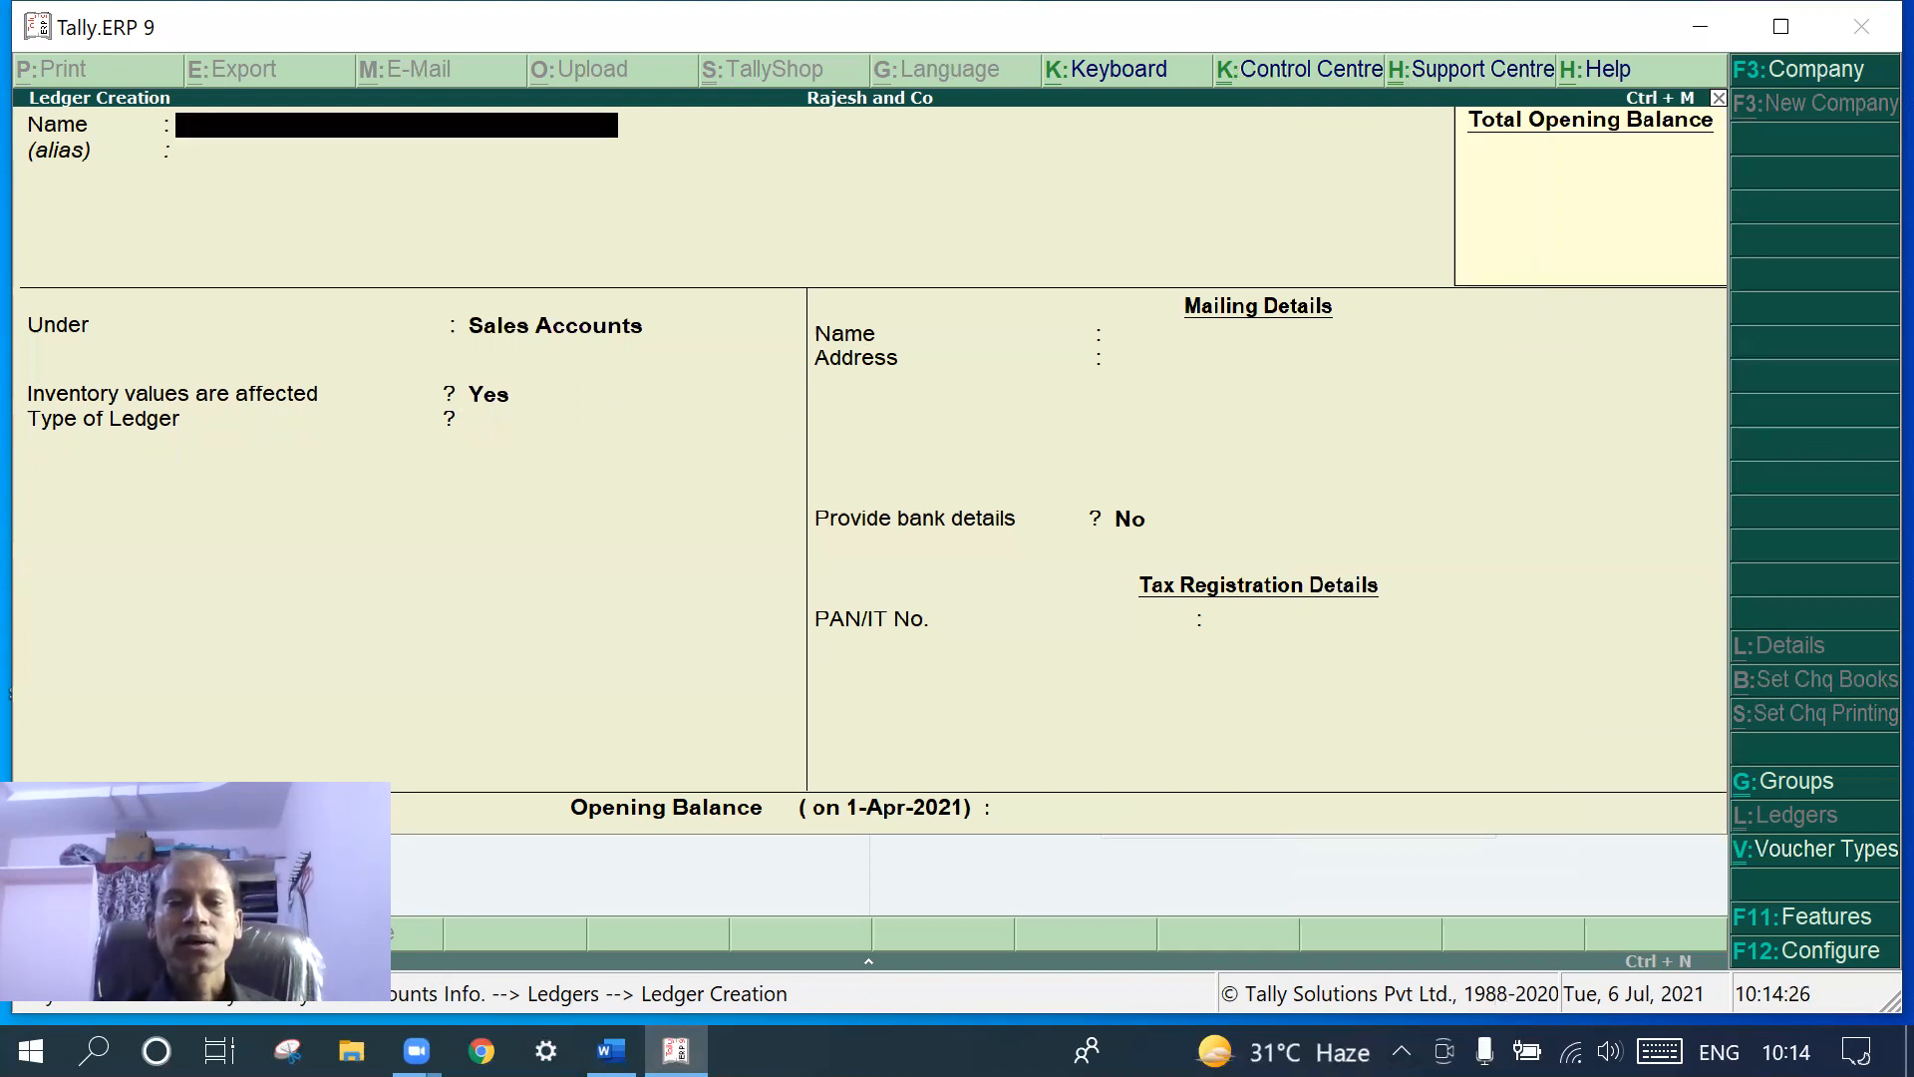
# - Check the Word ledger notes down to the Intrest received line, then return to Tally
pyautogui.click(610, 1049)
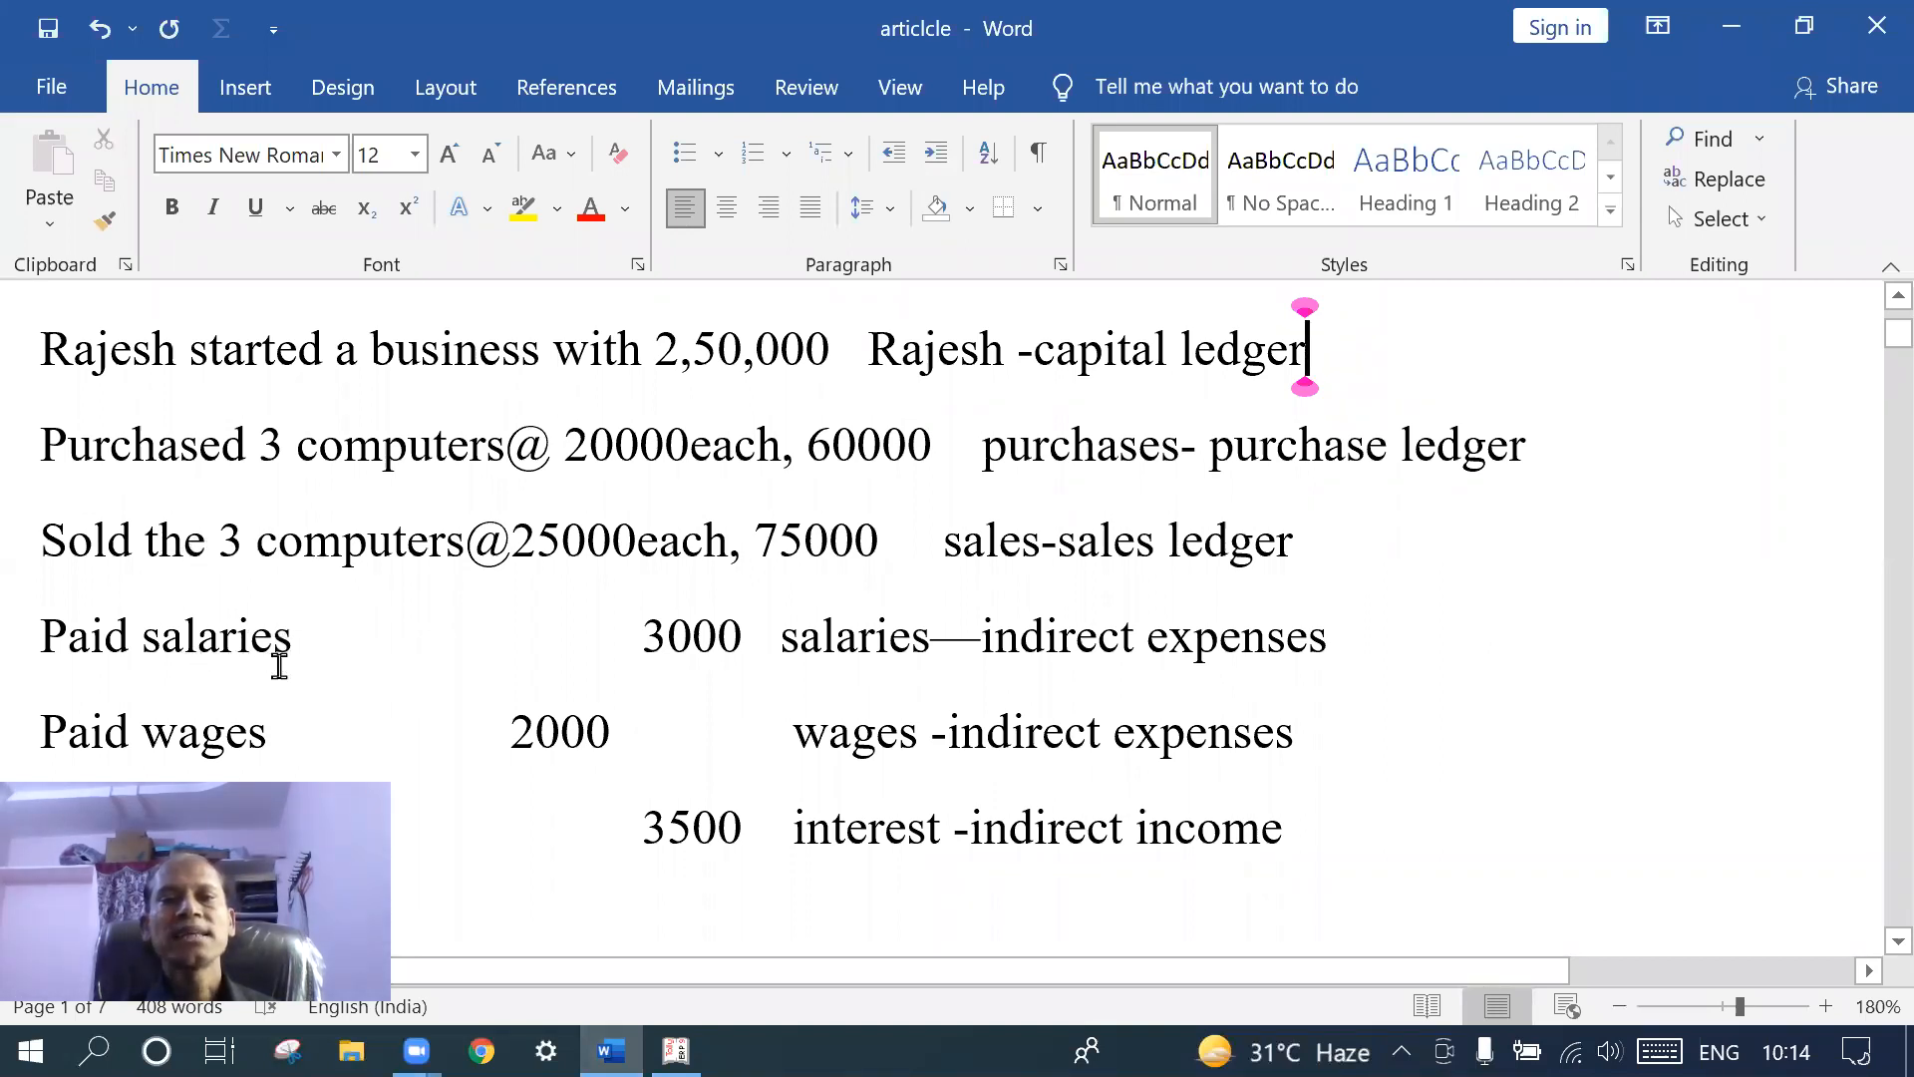
pyautogui.scroll(-1, 273, 711)
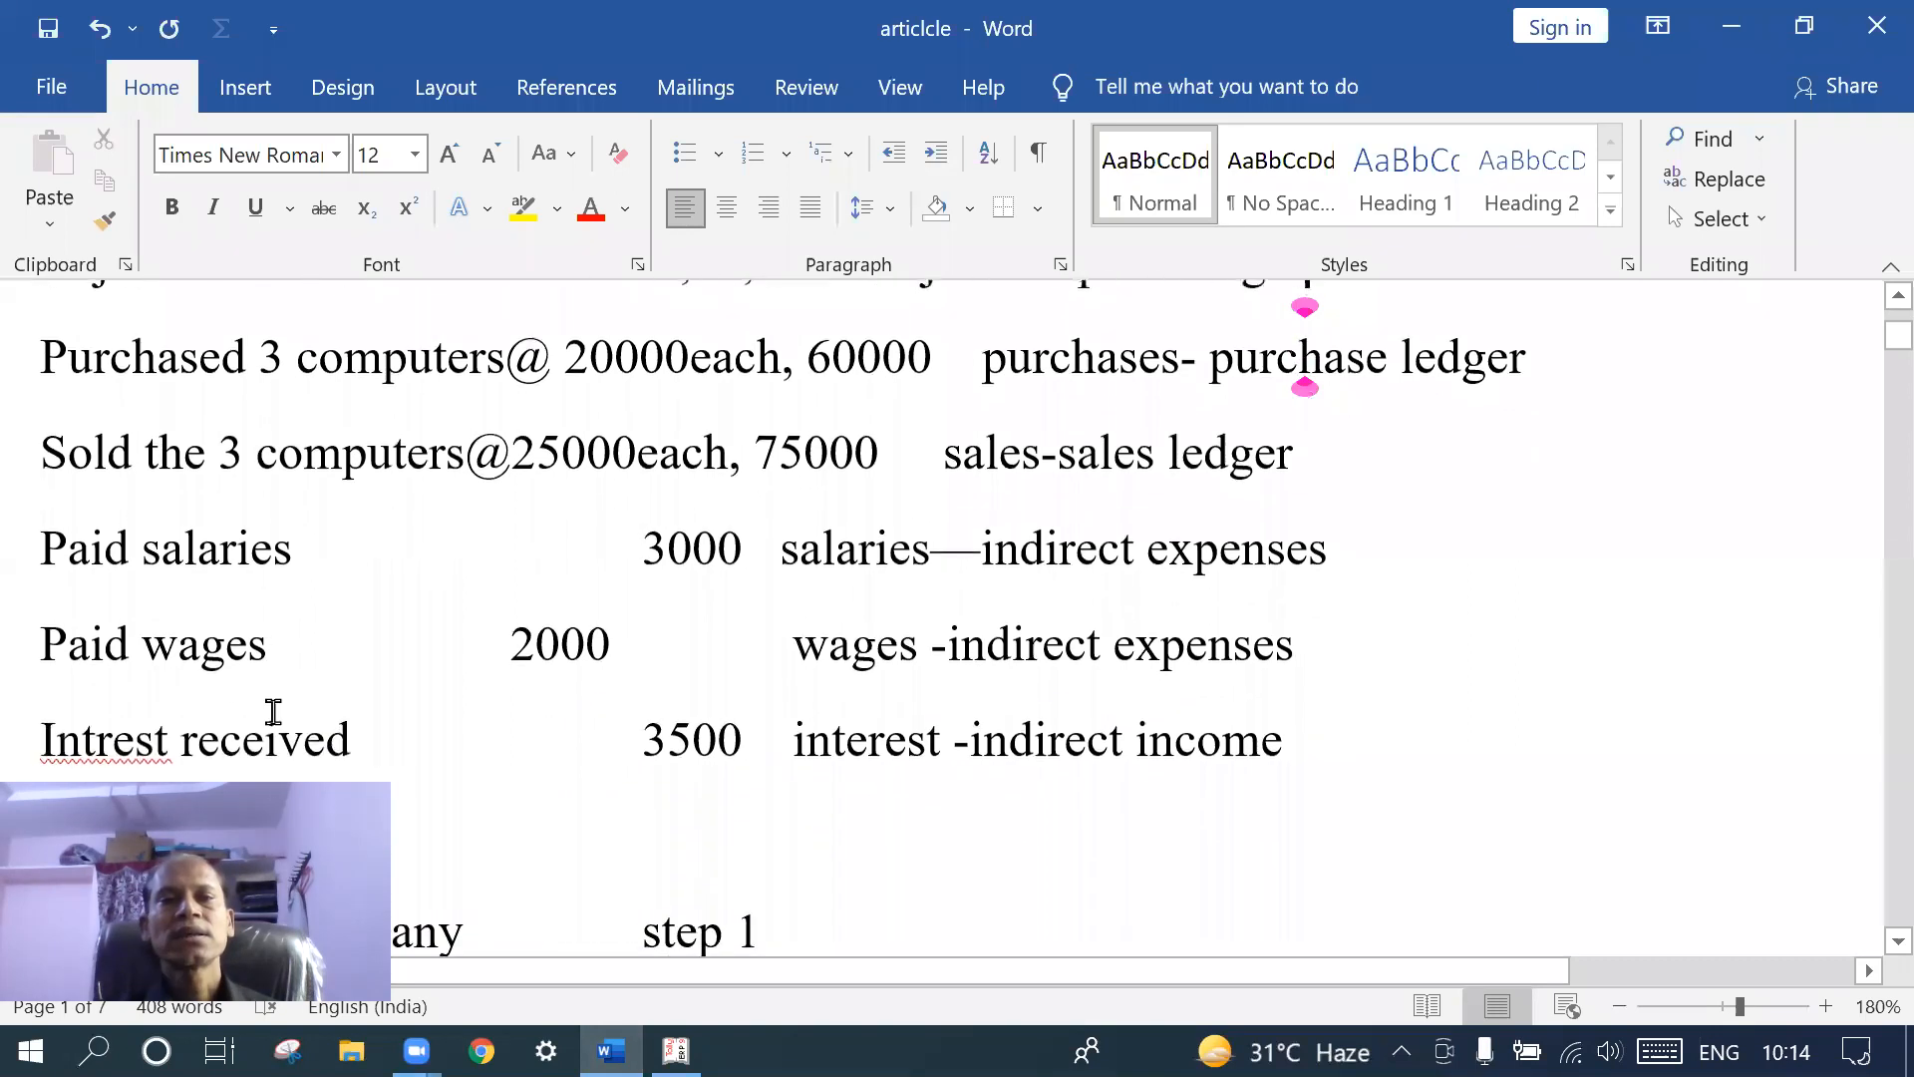
pyautogui.hotkey('alt', 'Tab')
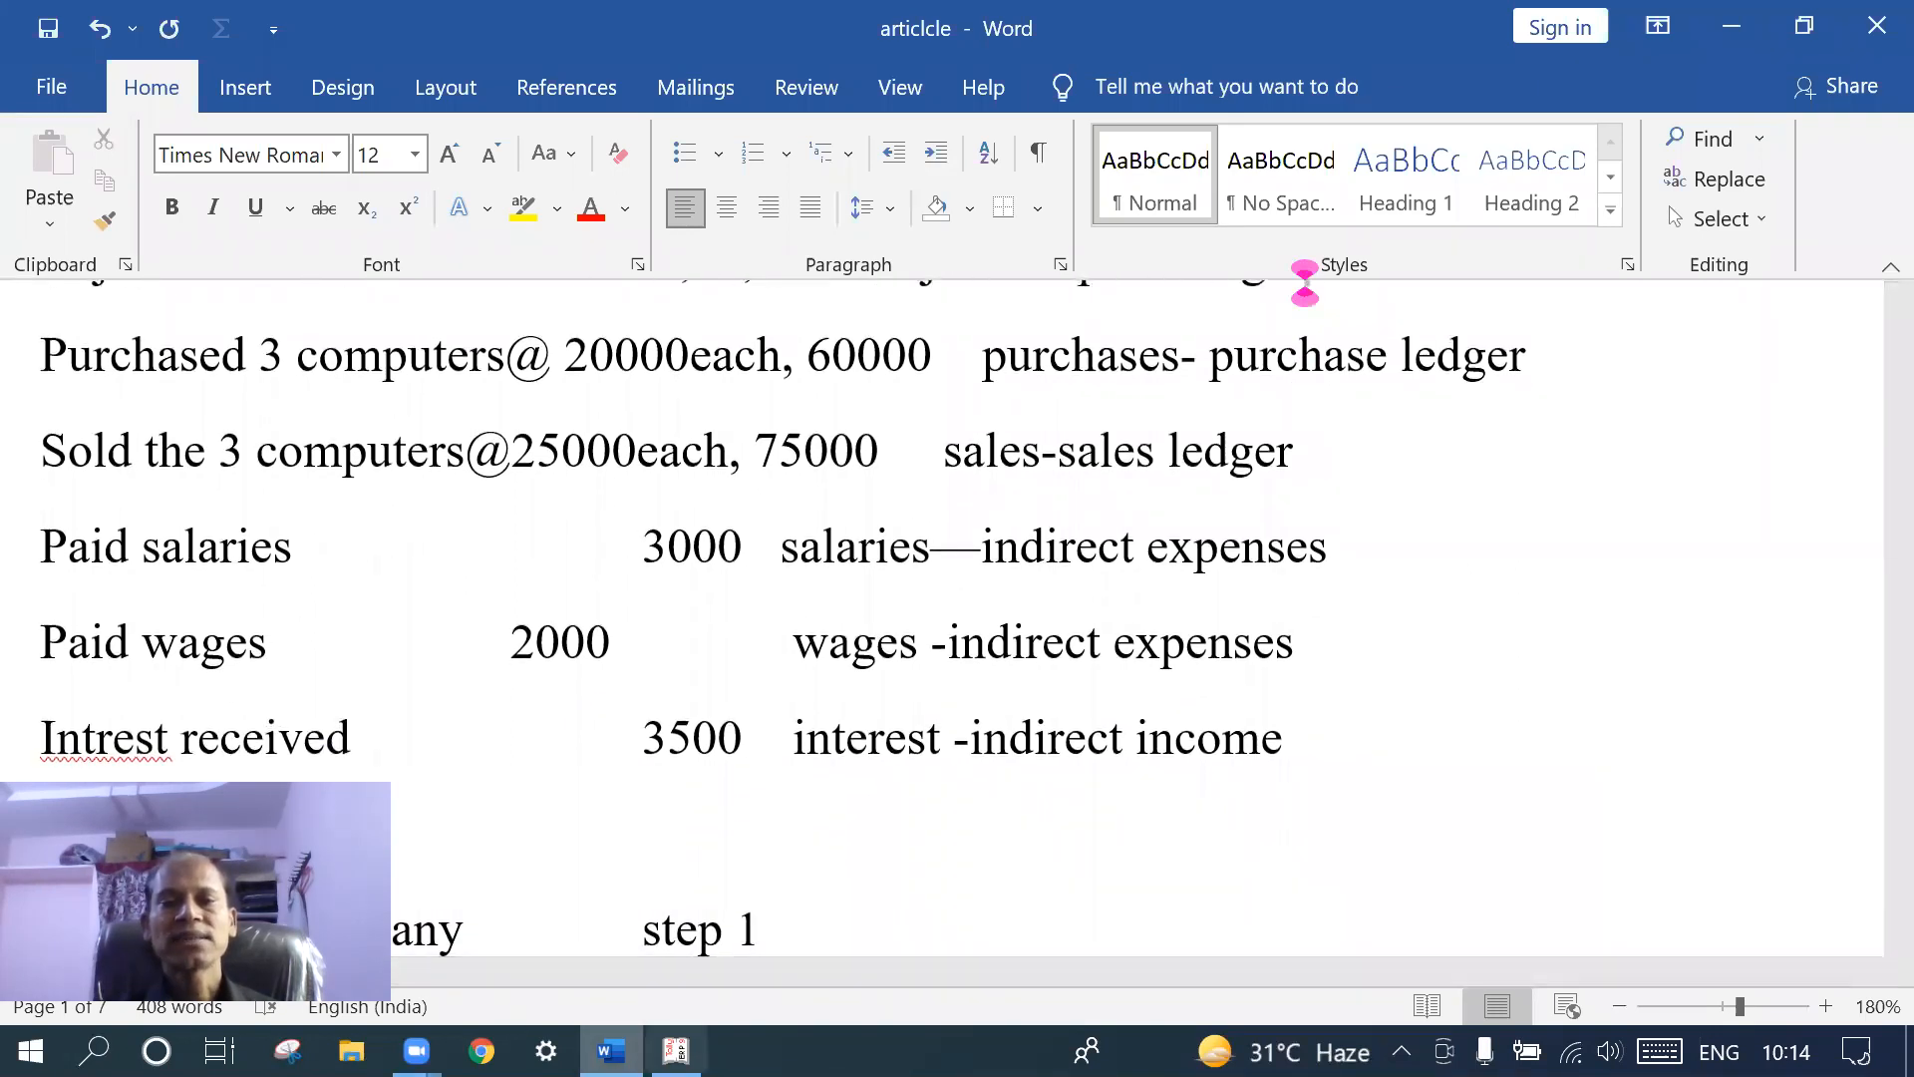
# - Save a Salaries ledger under Indirect Expenses, then enter Wages as the next ledger name
pyautogui.write('Salrie')
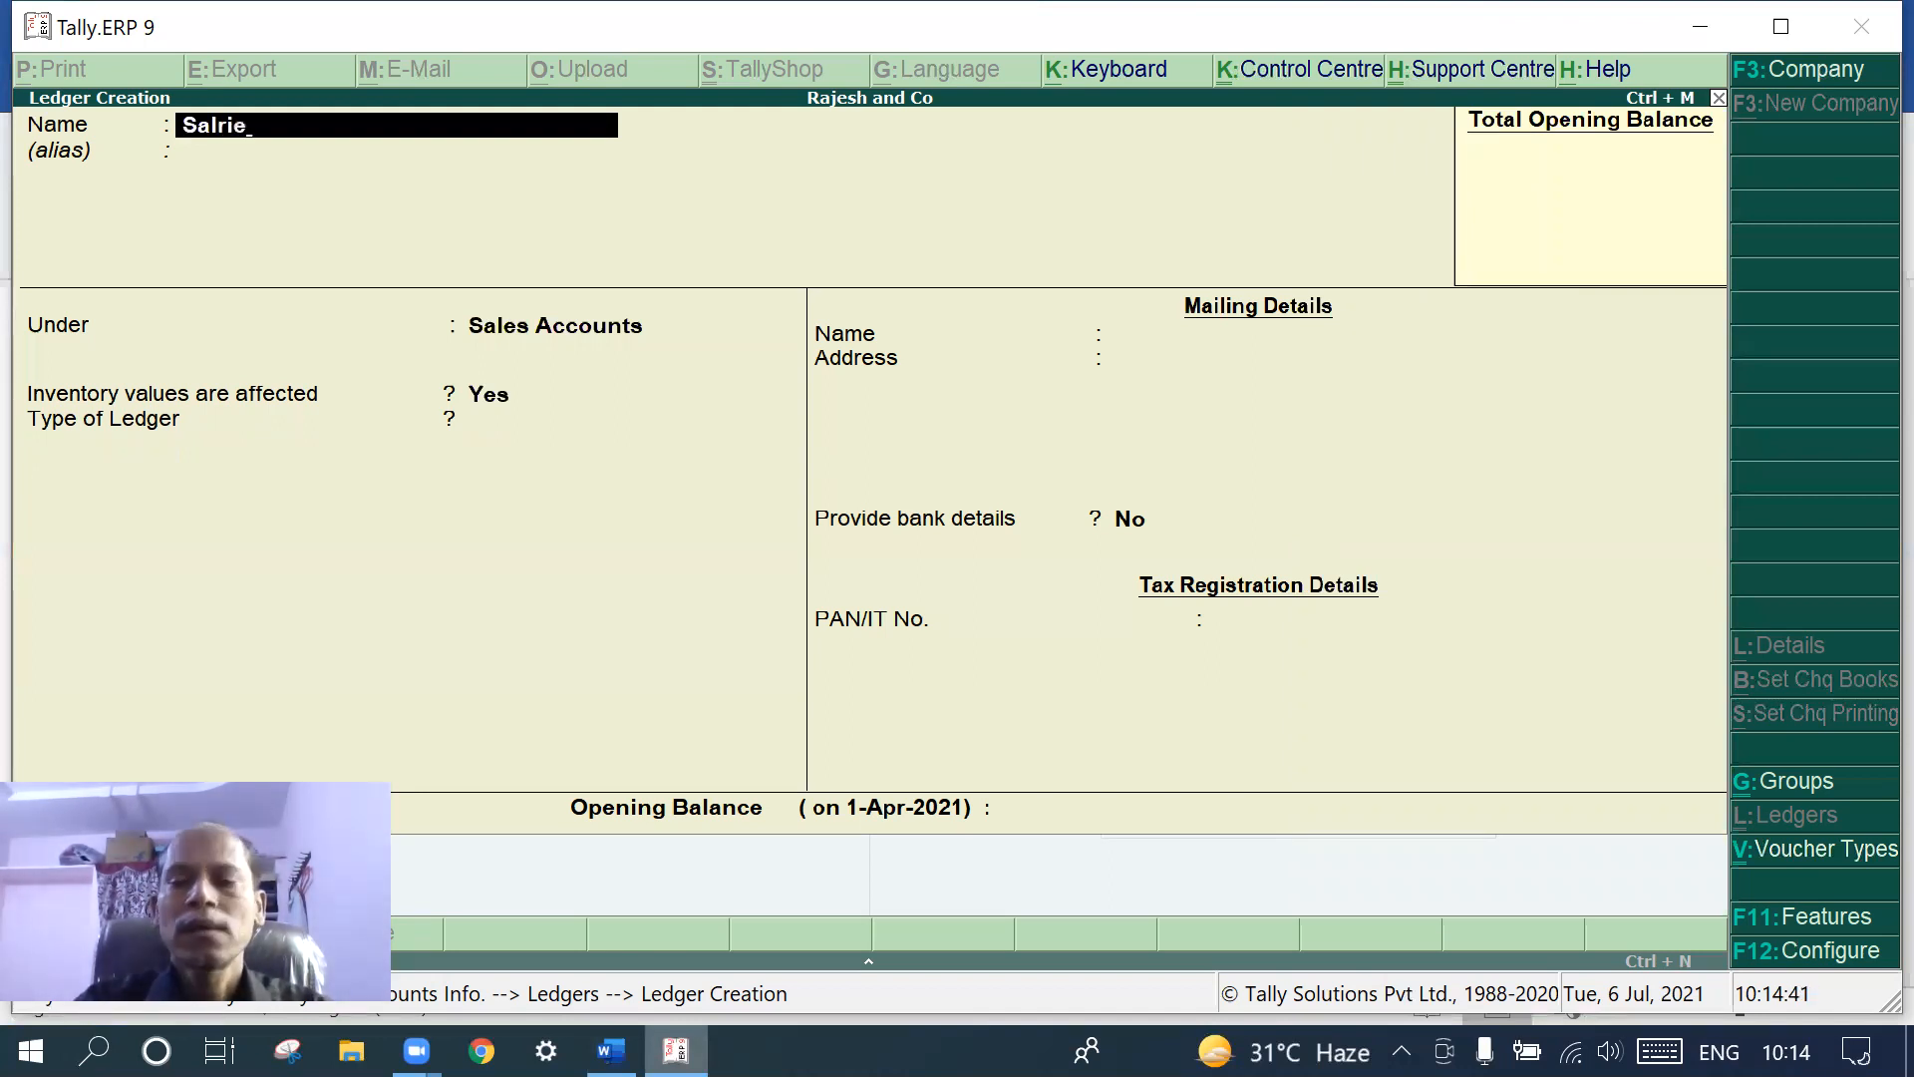
pyautogui.press('BackSpace')
pyautogui.press('BackSpace')
pyautogui.write('arie')
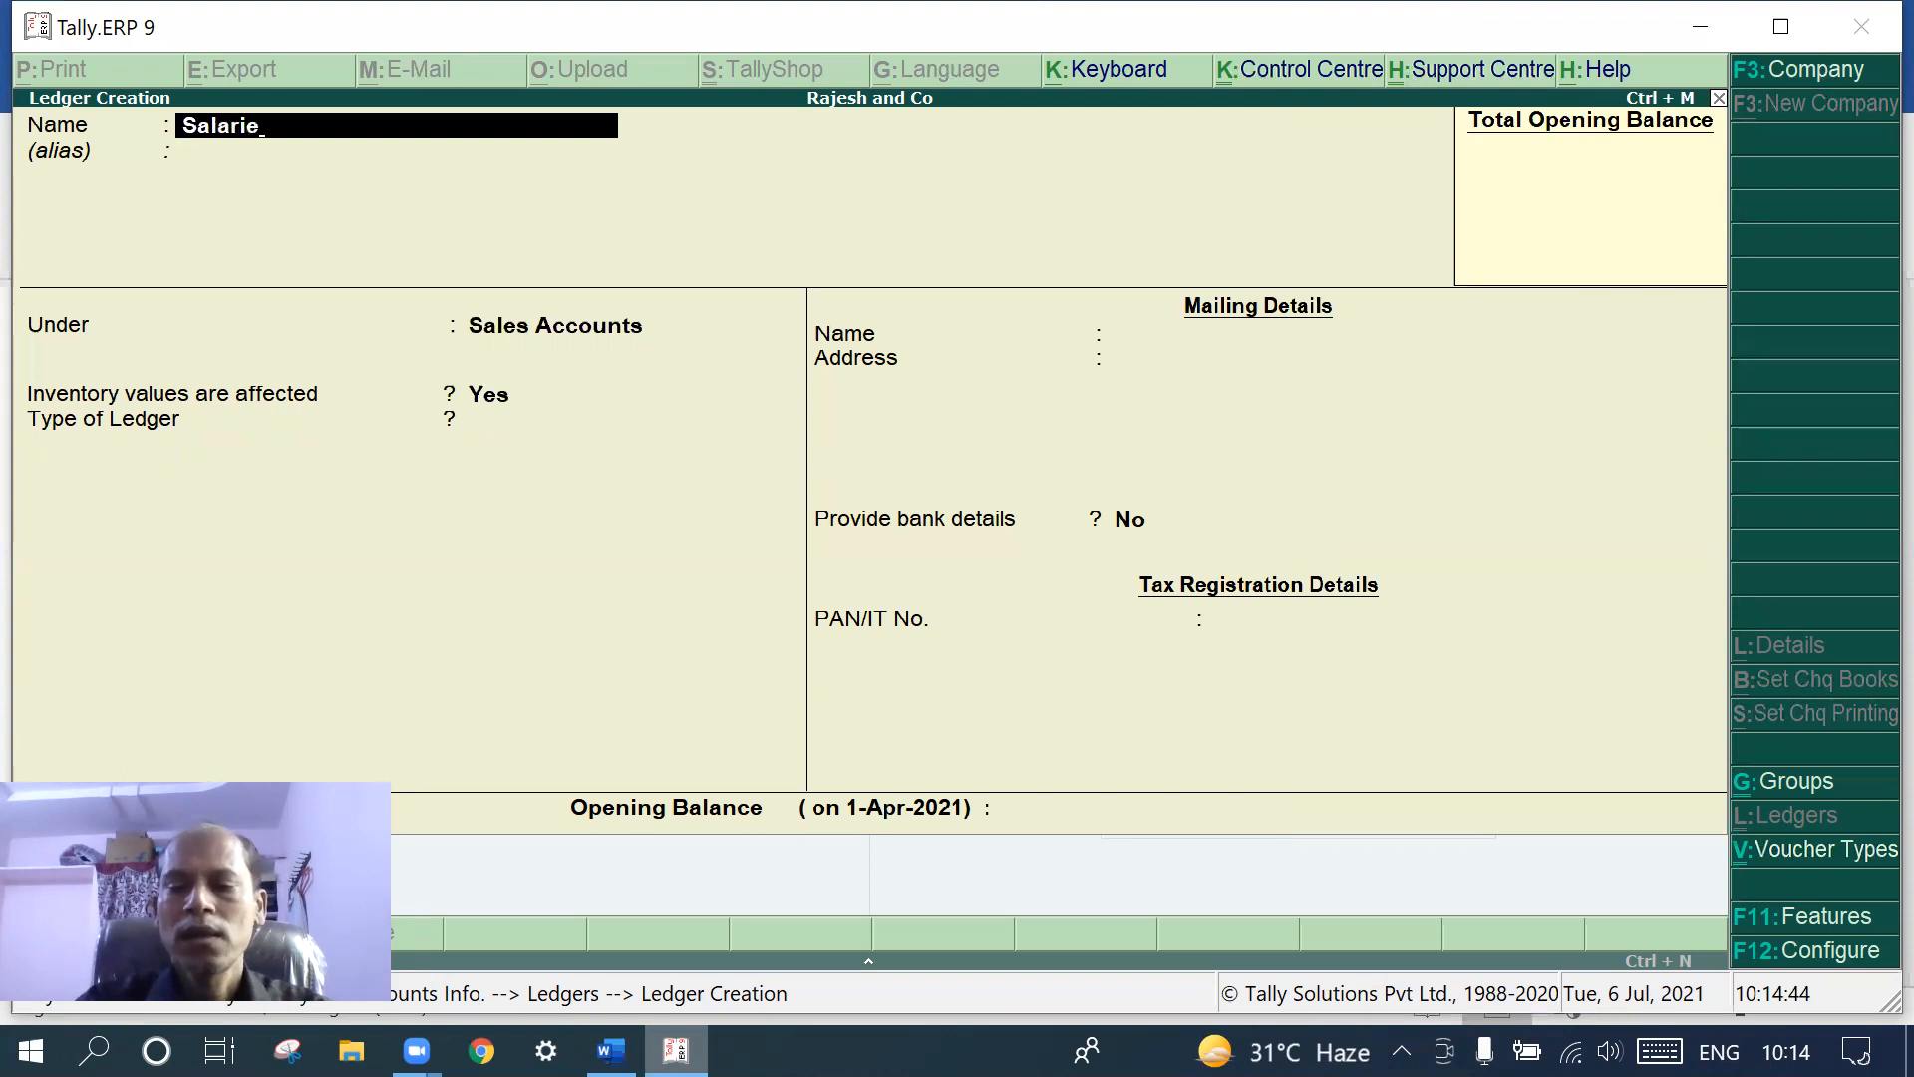
pyautogui.write('s')
pyautogui.press('Return')
pyautogui.press('Return')
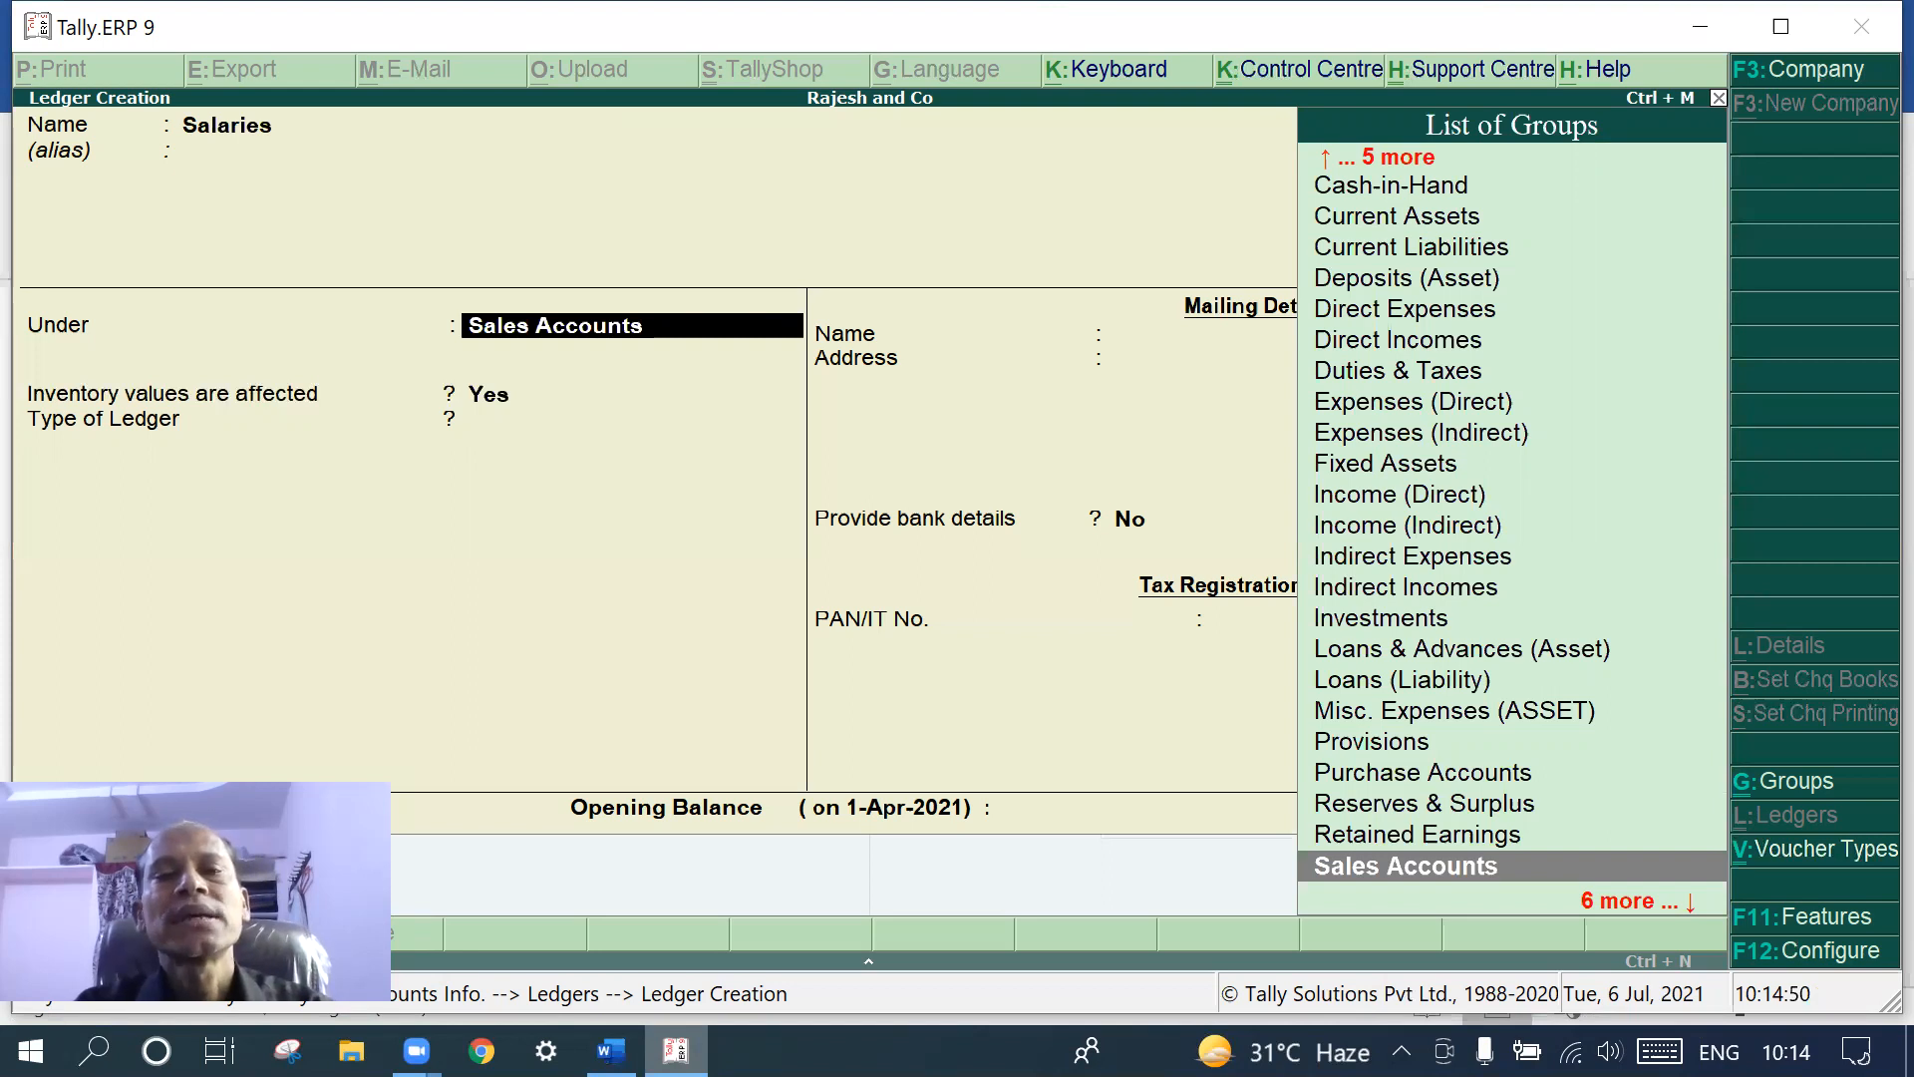
pyautogui.write('In')
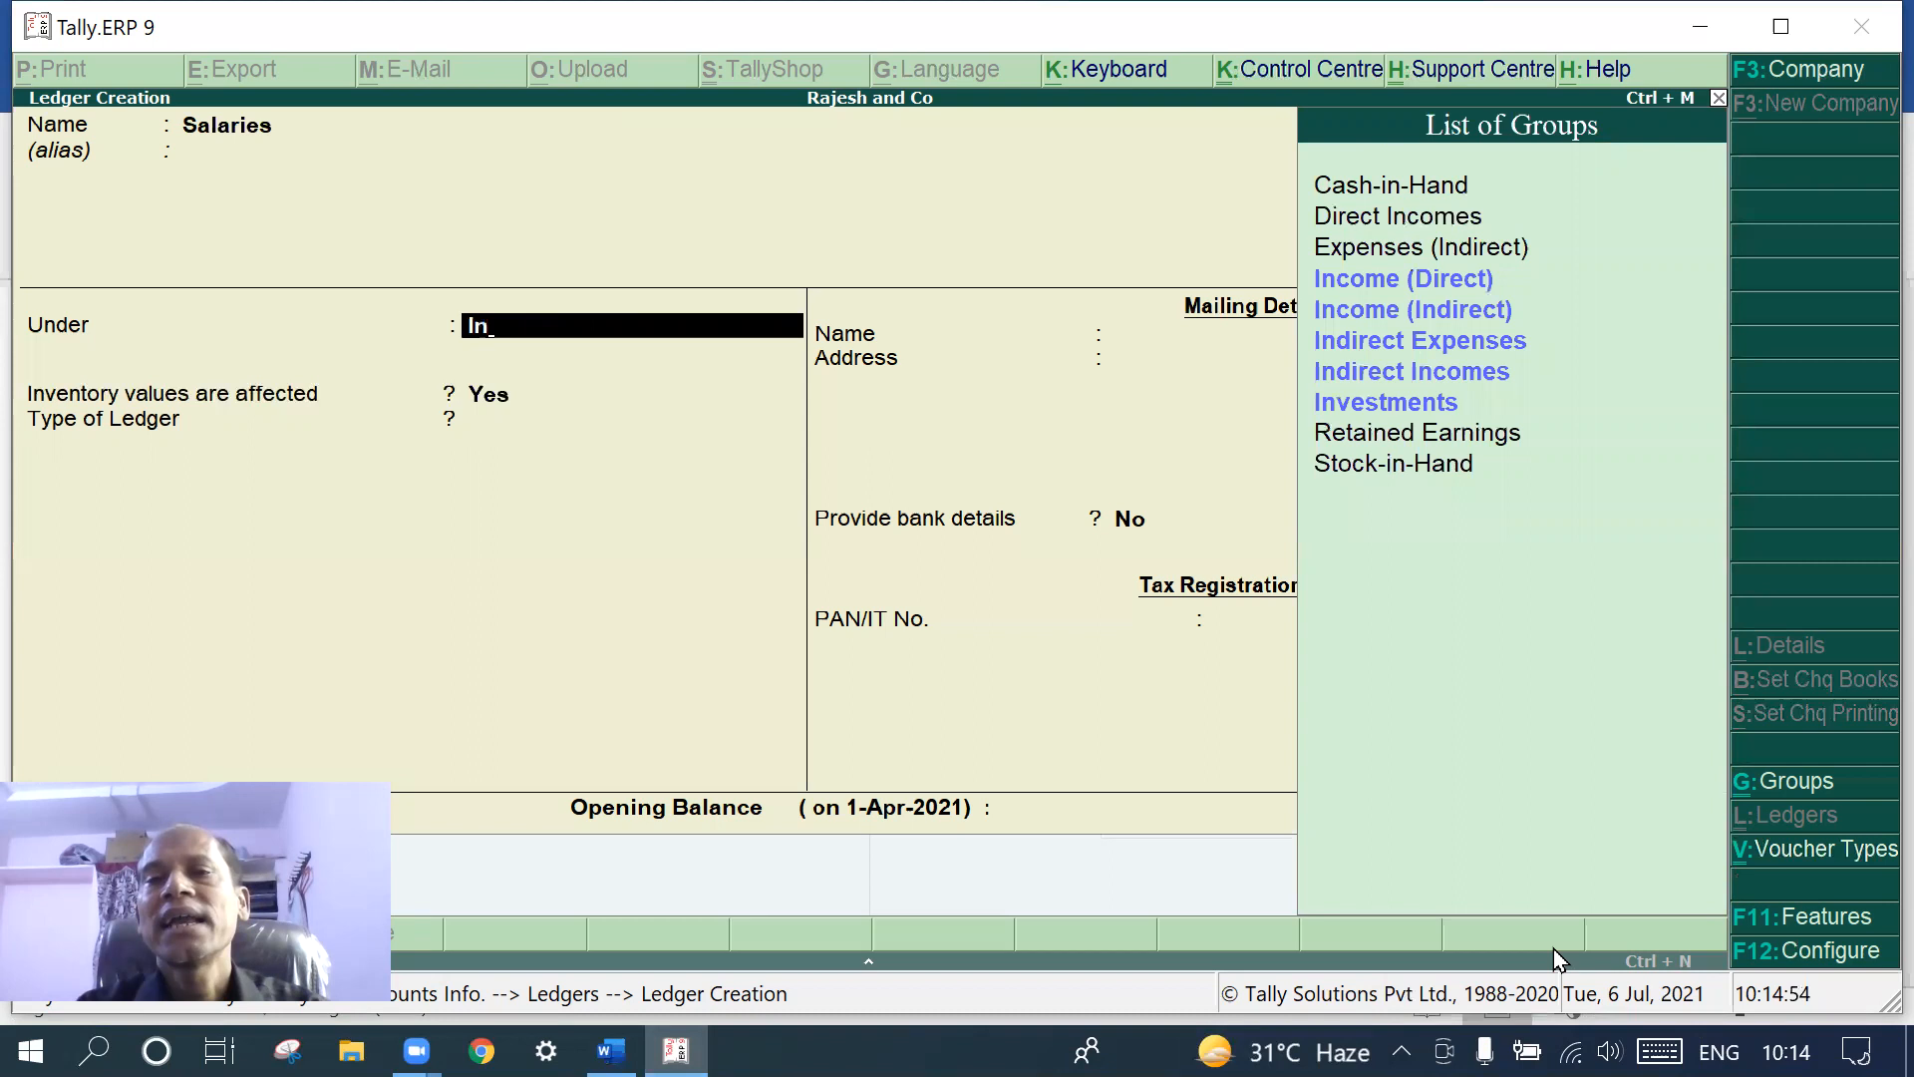
pyautogui.click(1455, 341)
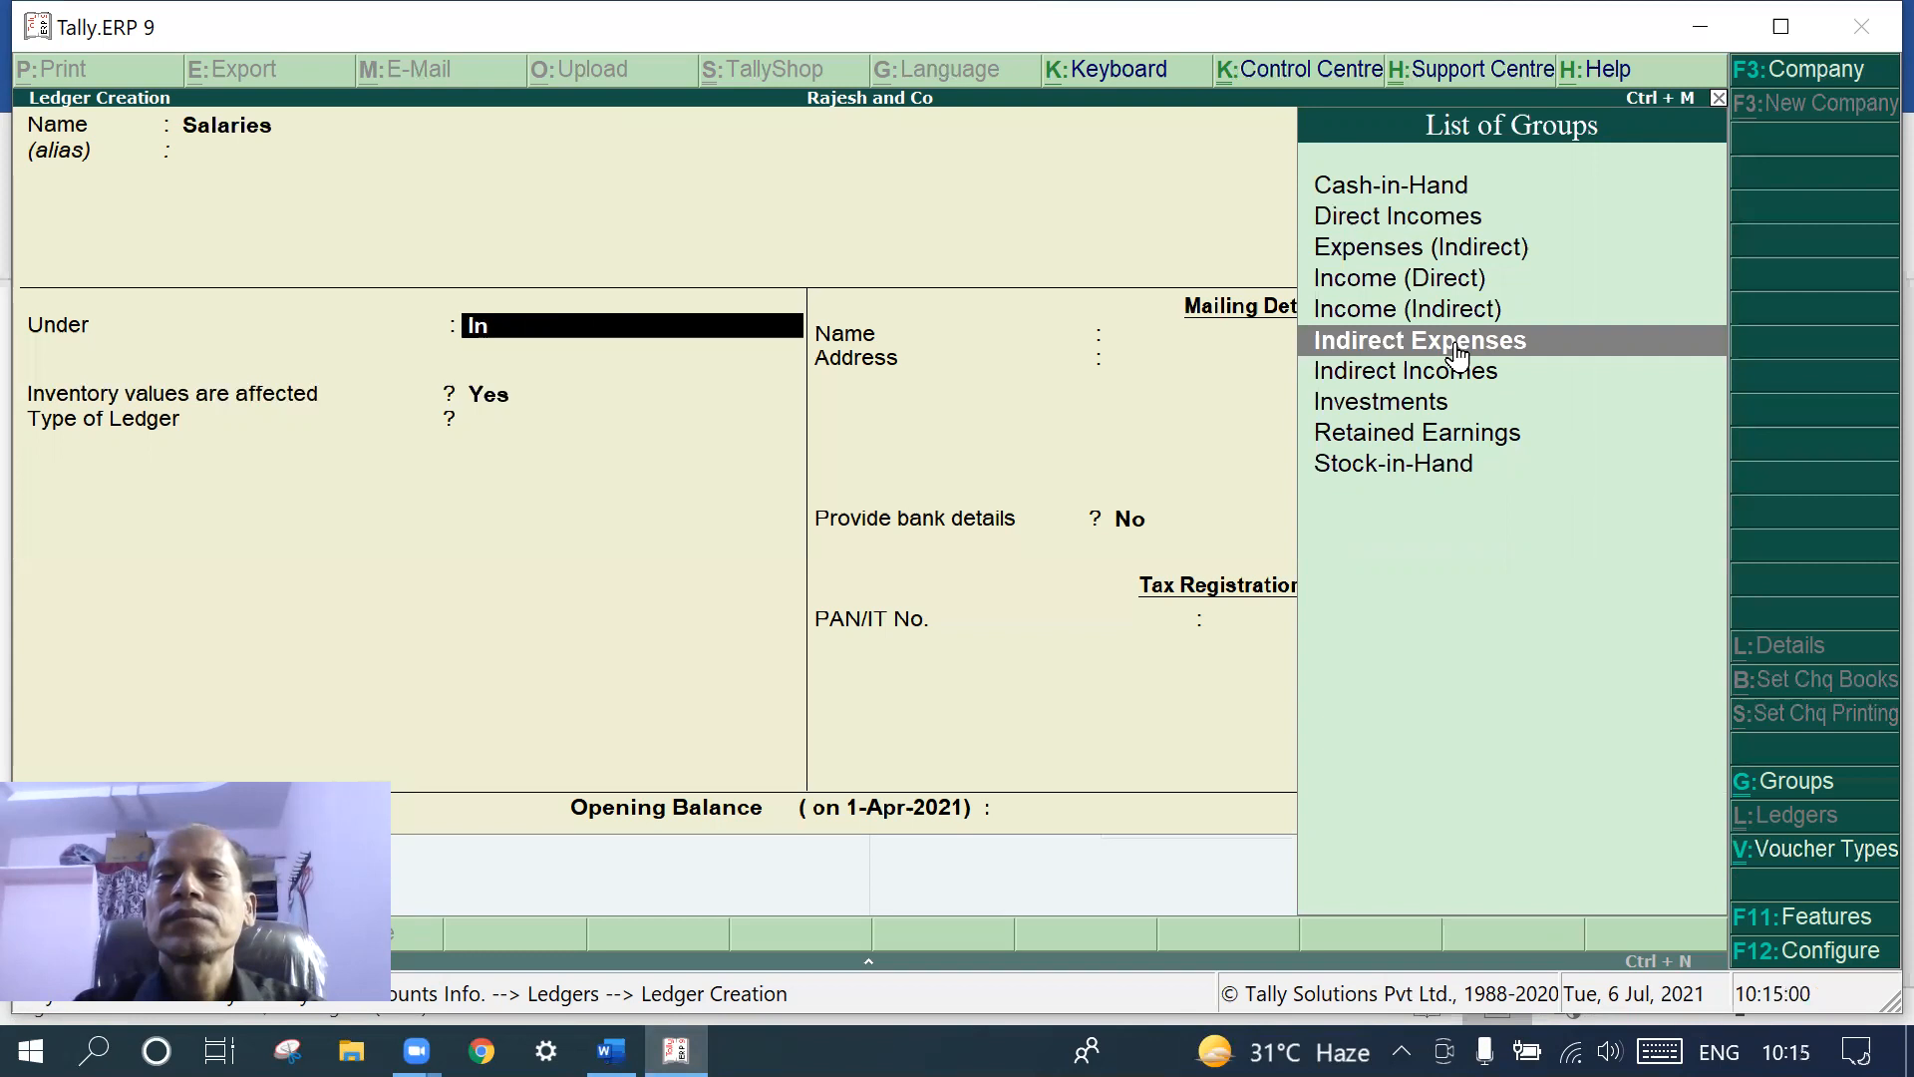
pyautogui.press('Return')
pyautogui.press('Return')
pyautogui.press('Return')
pyautogui.press('Return')
pyautogui.press('Return')
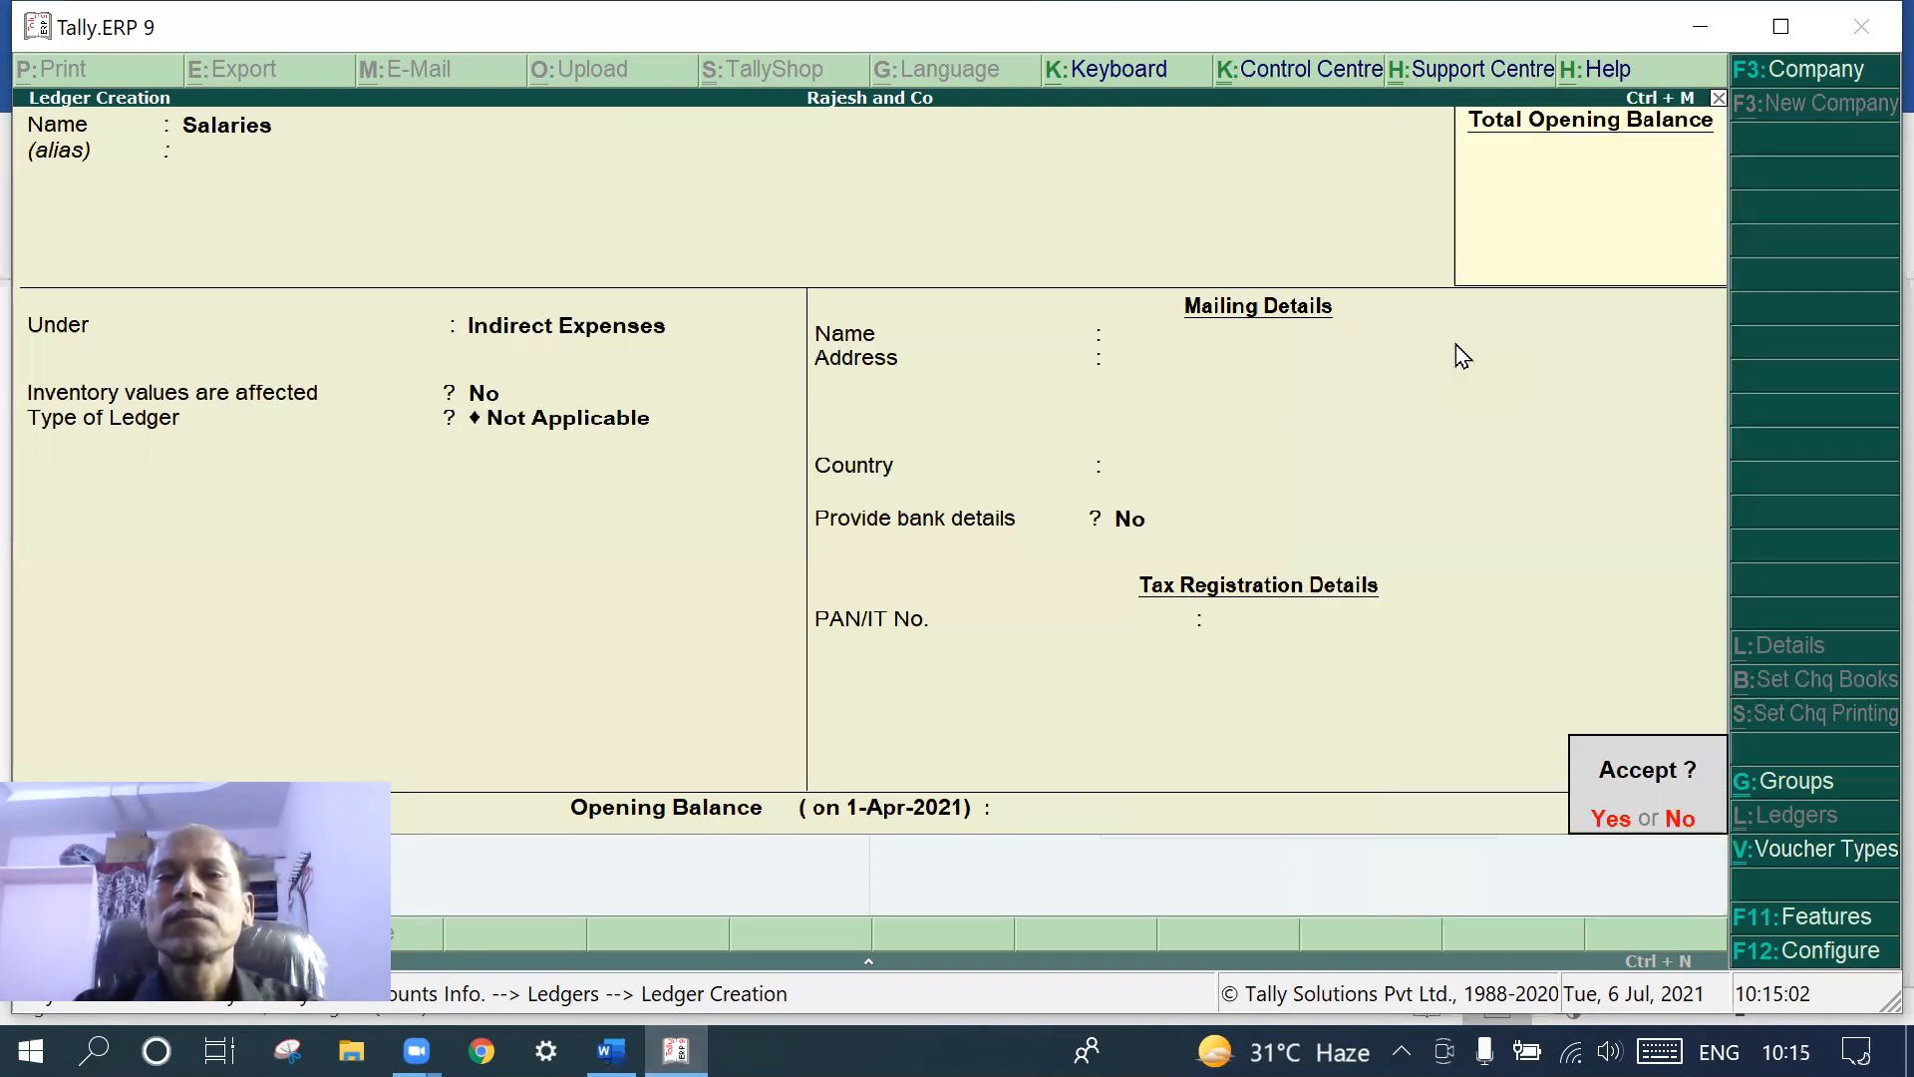
pyautogui.press('Return')
pyautogui.write('Wages')
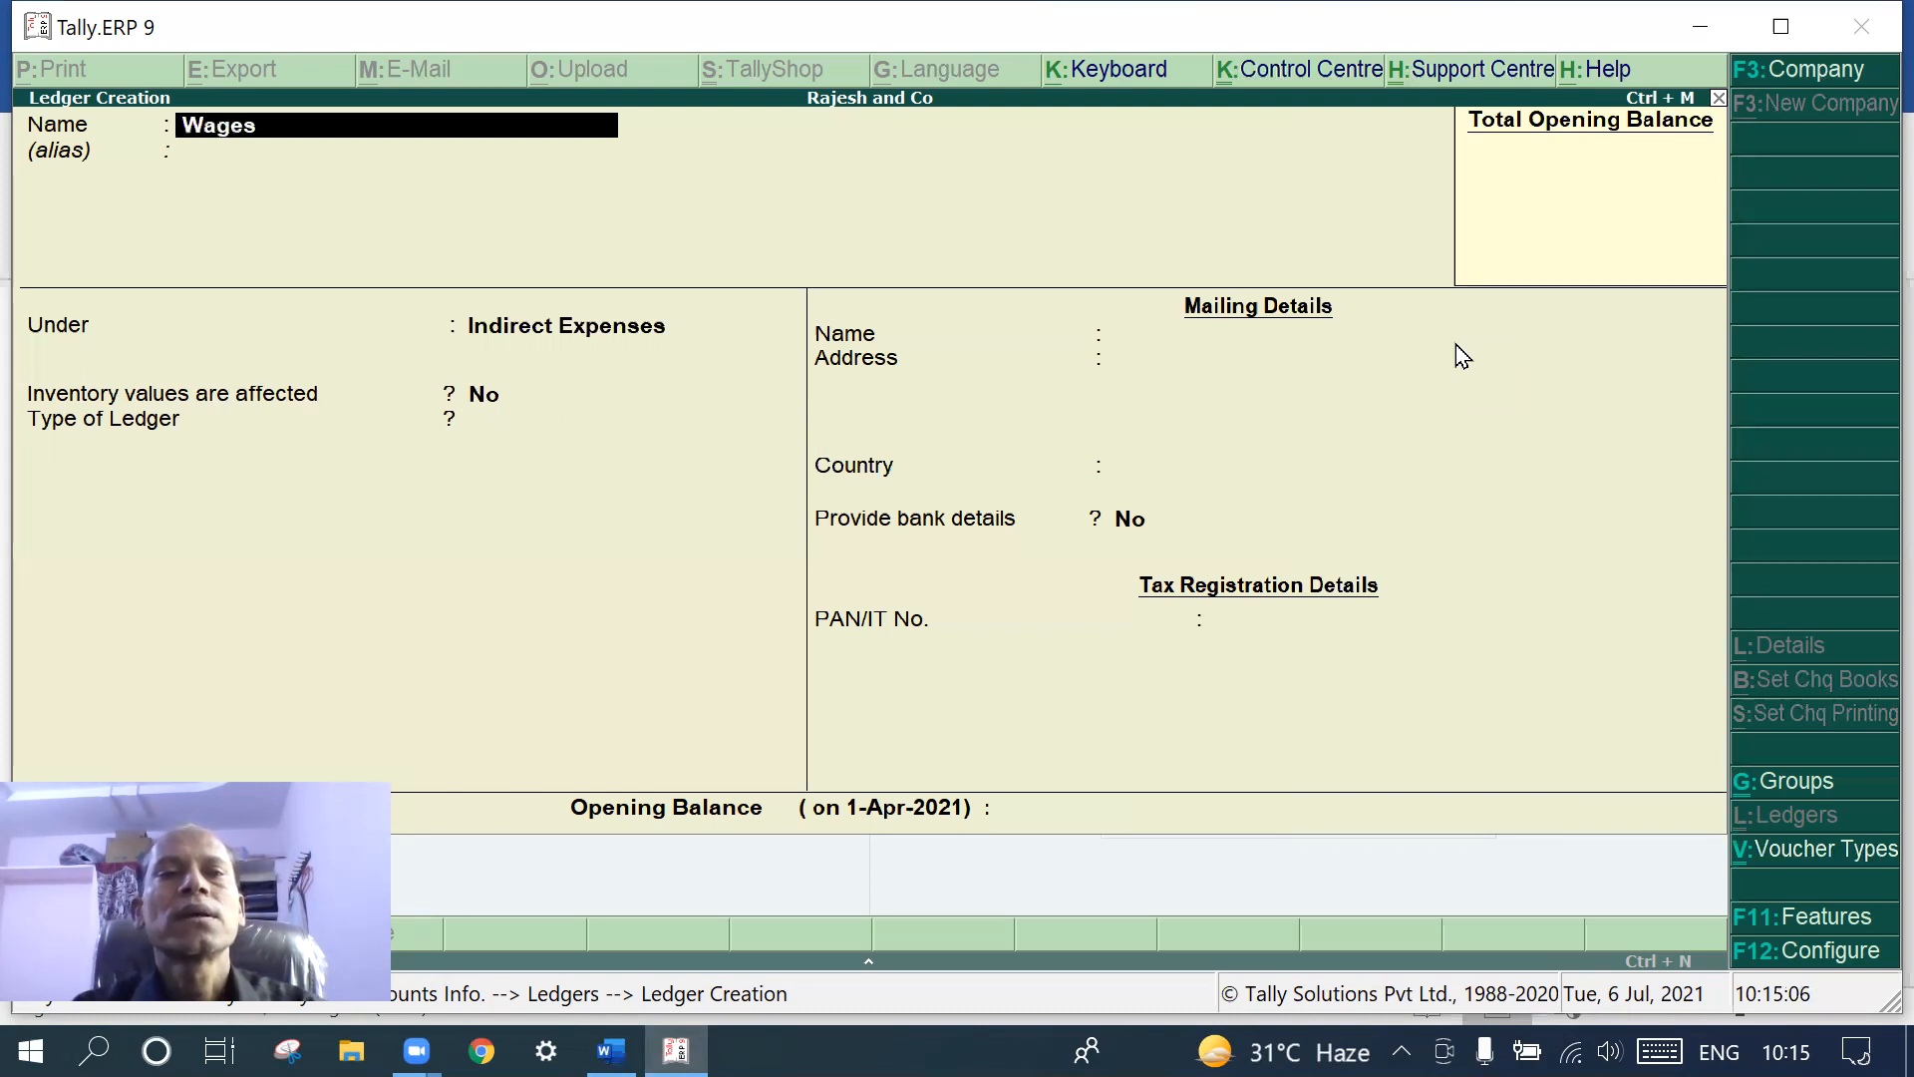
# - Accept Indirect Expenses as the Wages ledger's group and save it
pyautogui.press('Return')
pyautogui.press('Return')
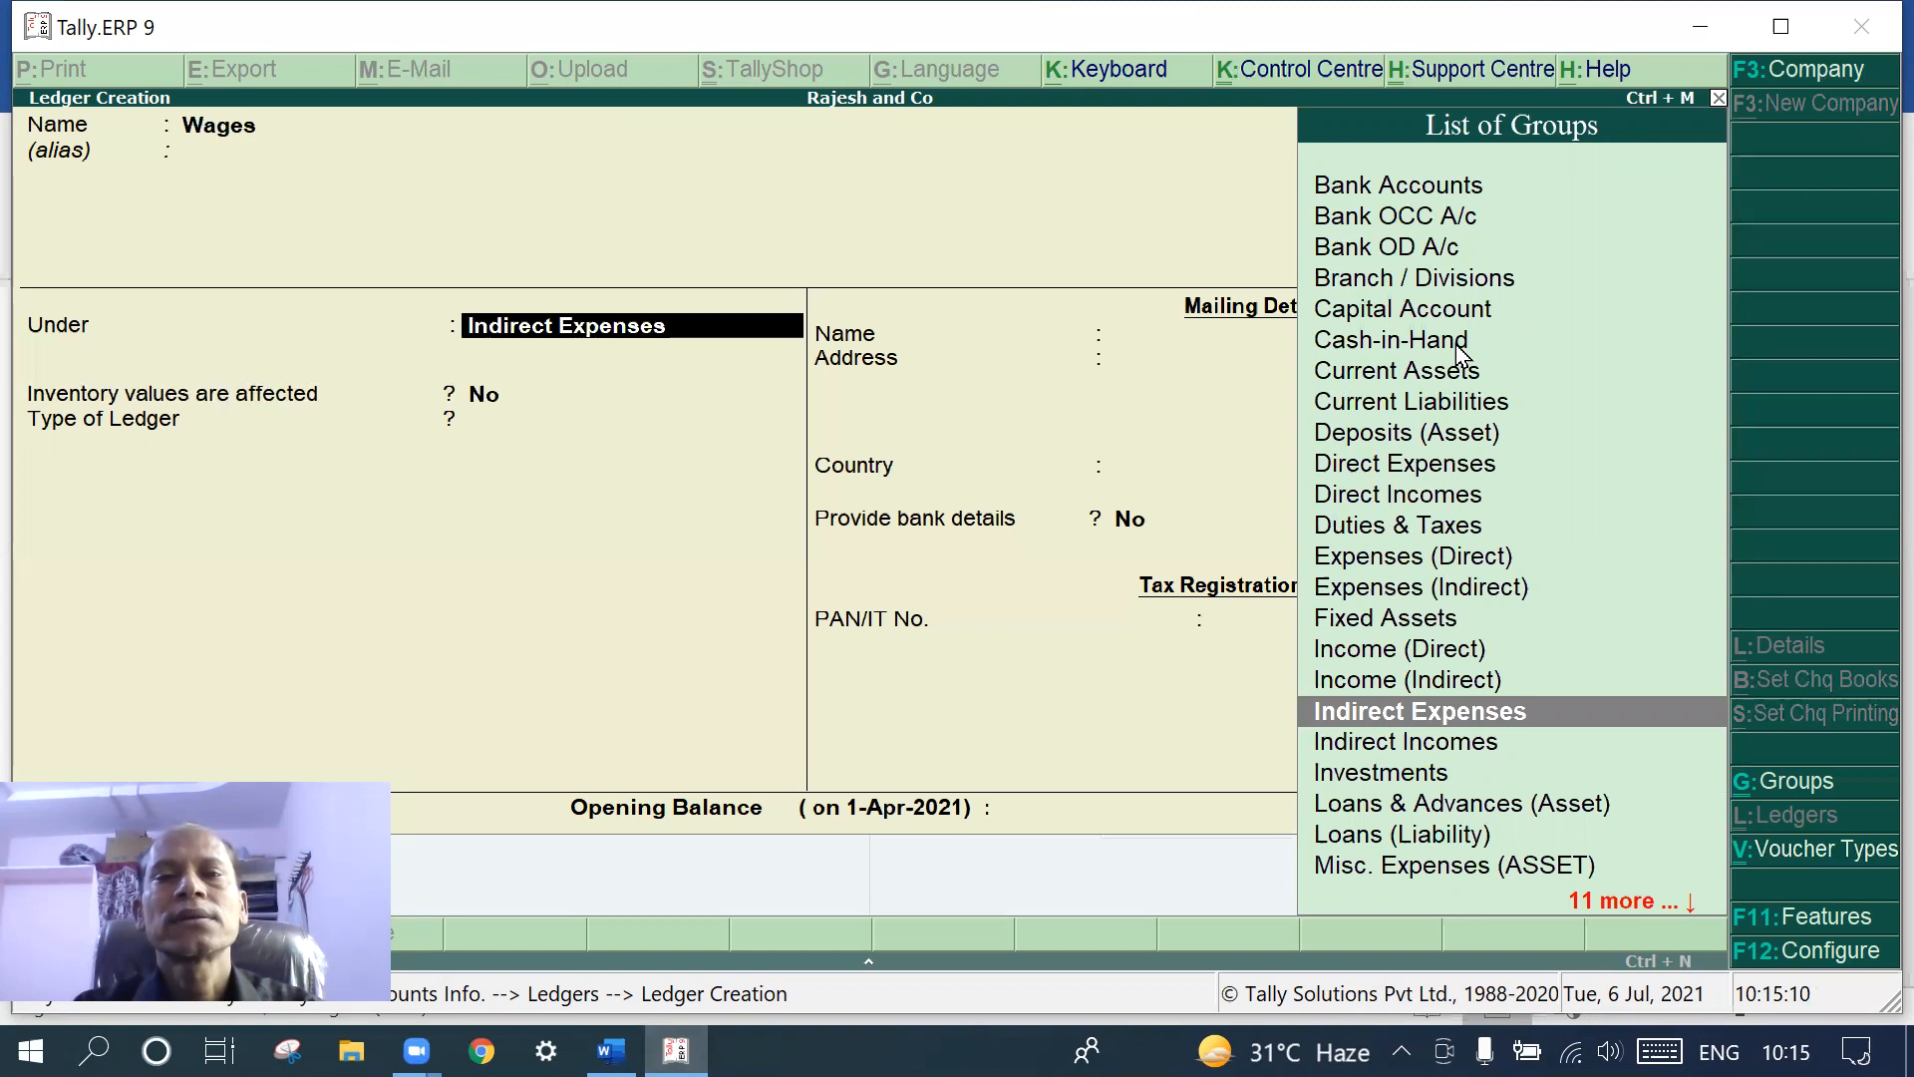
pyautogui.press('Return')
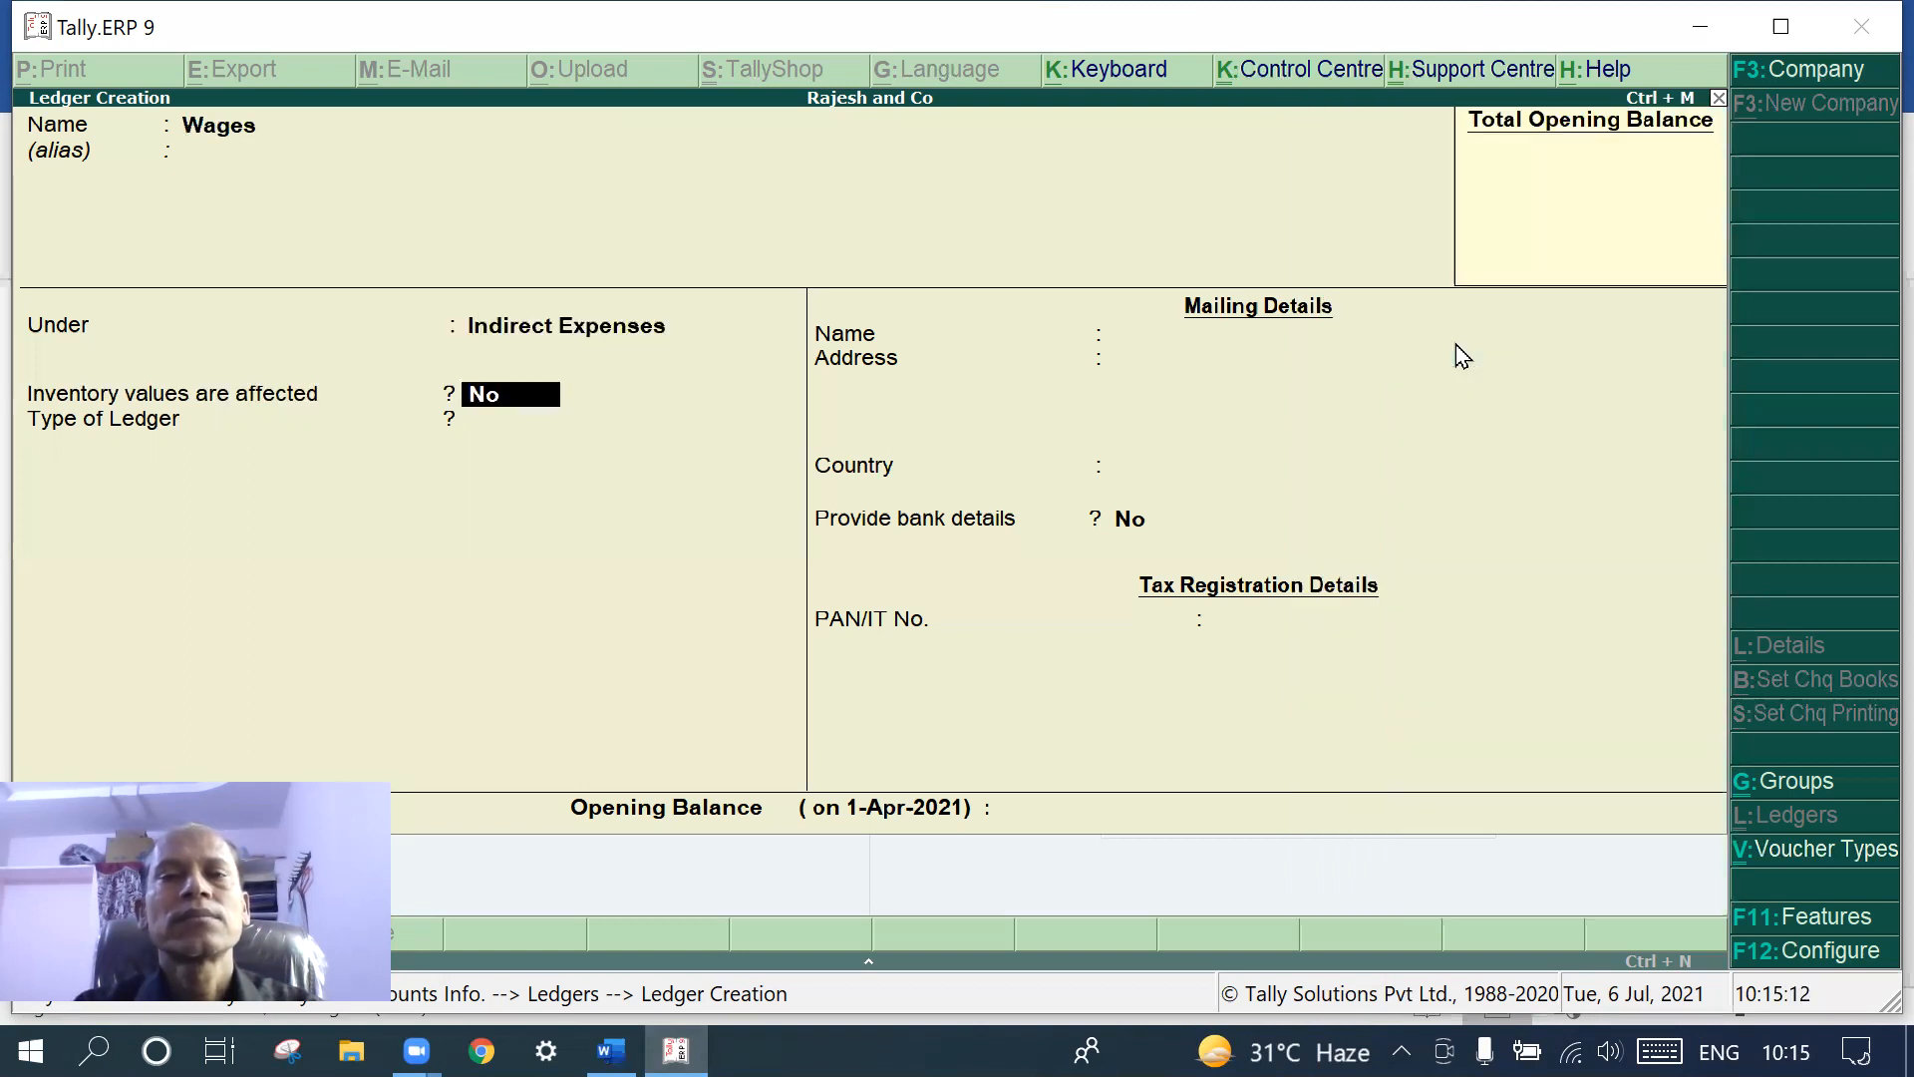
pyautogui.press('Return')
pyautogui.press('Return')
pyautogui.press('Return')
pyautogui.press('Return')
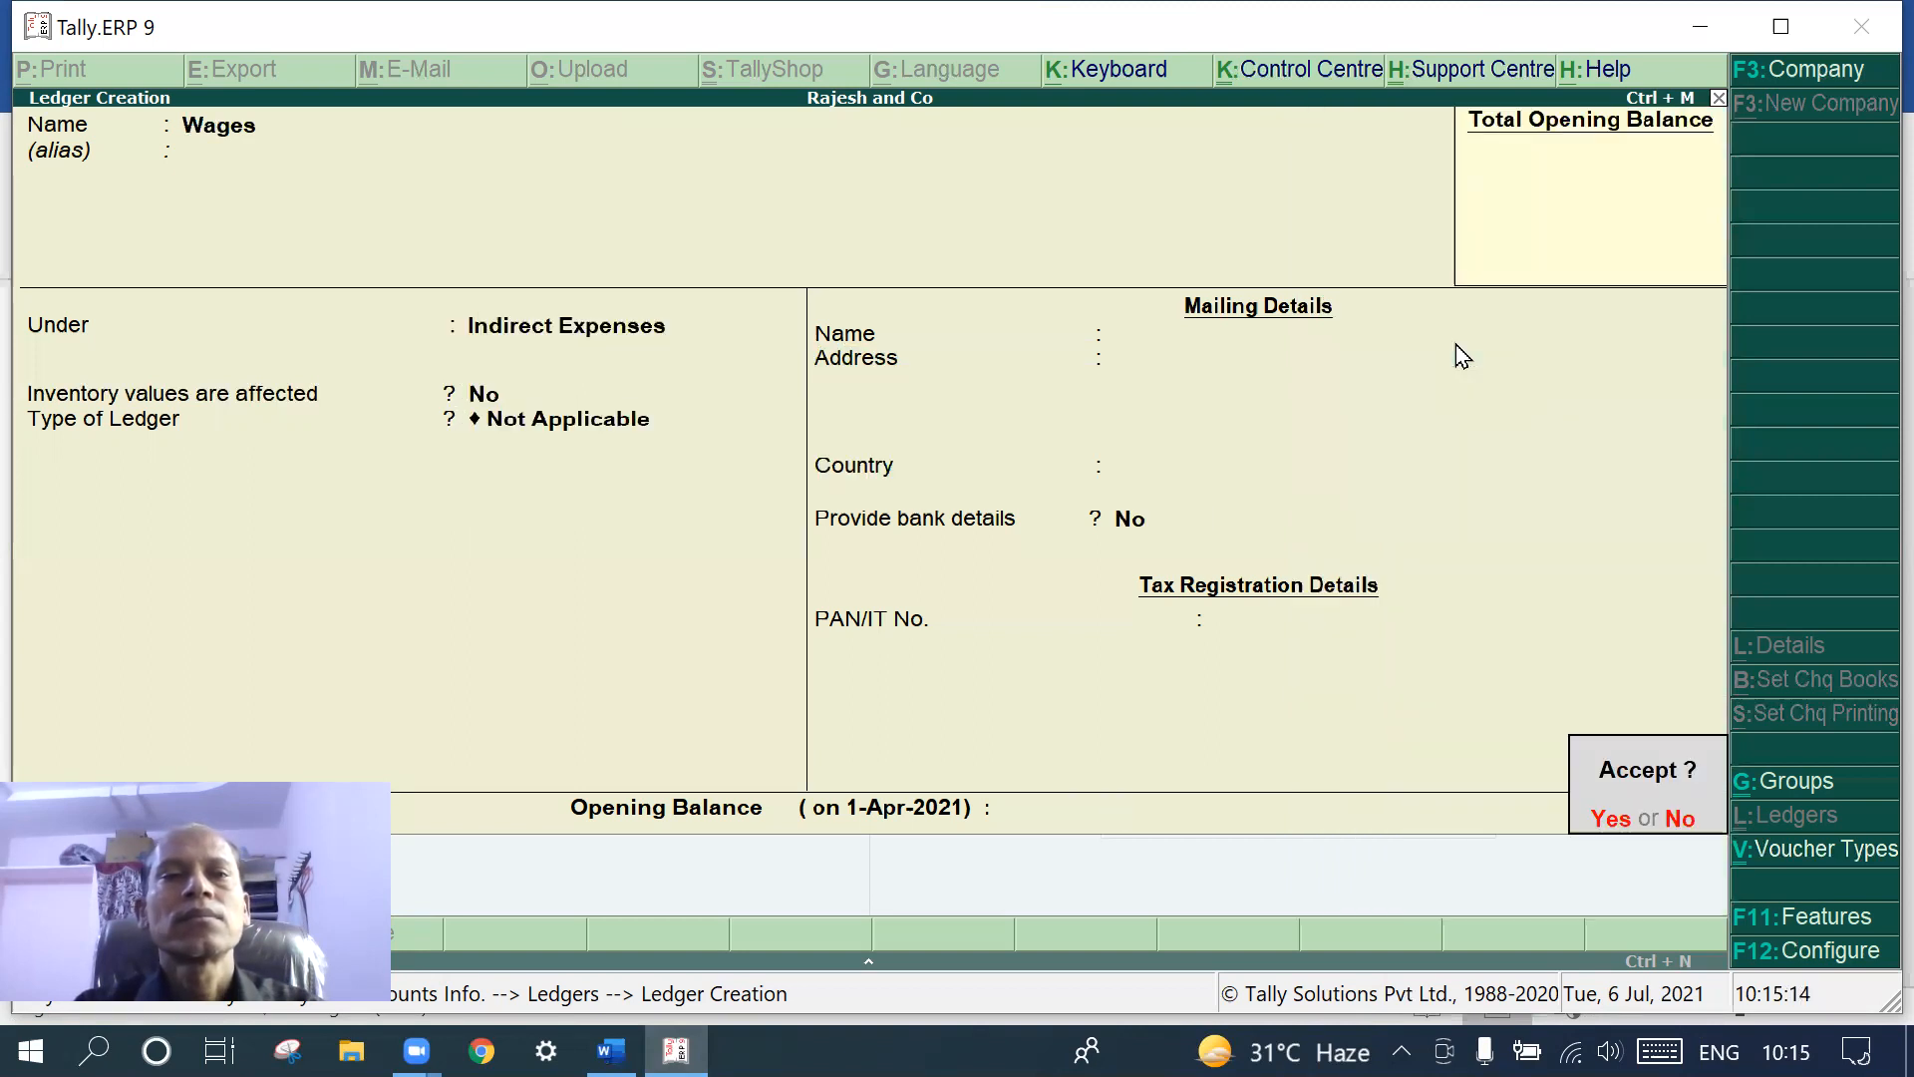
pyautogui.press('Return')
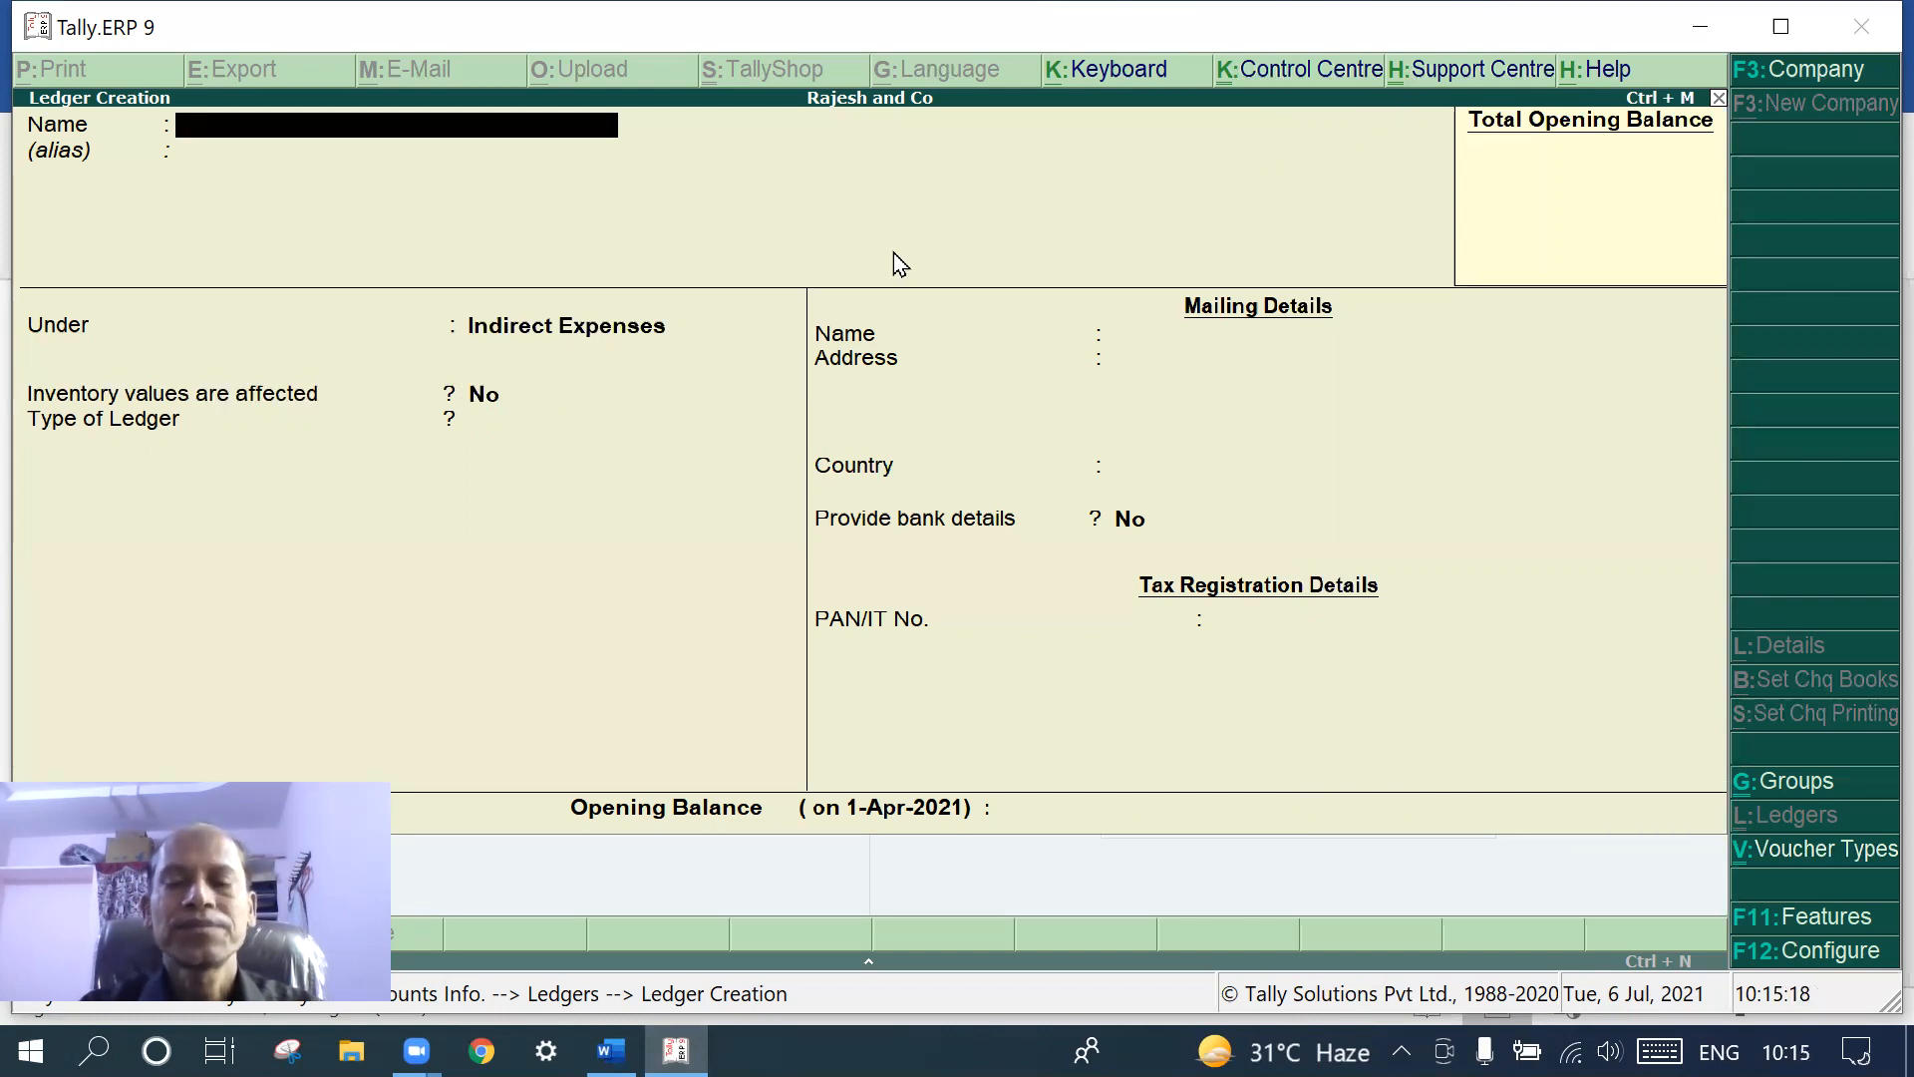
# - Name a new ledger 'Intrest Recd' and assign it to the Indirect Incomes group
pyautogui.write('Intre')
pyautogui.write('st')
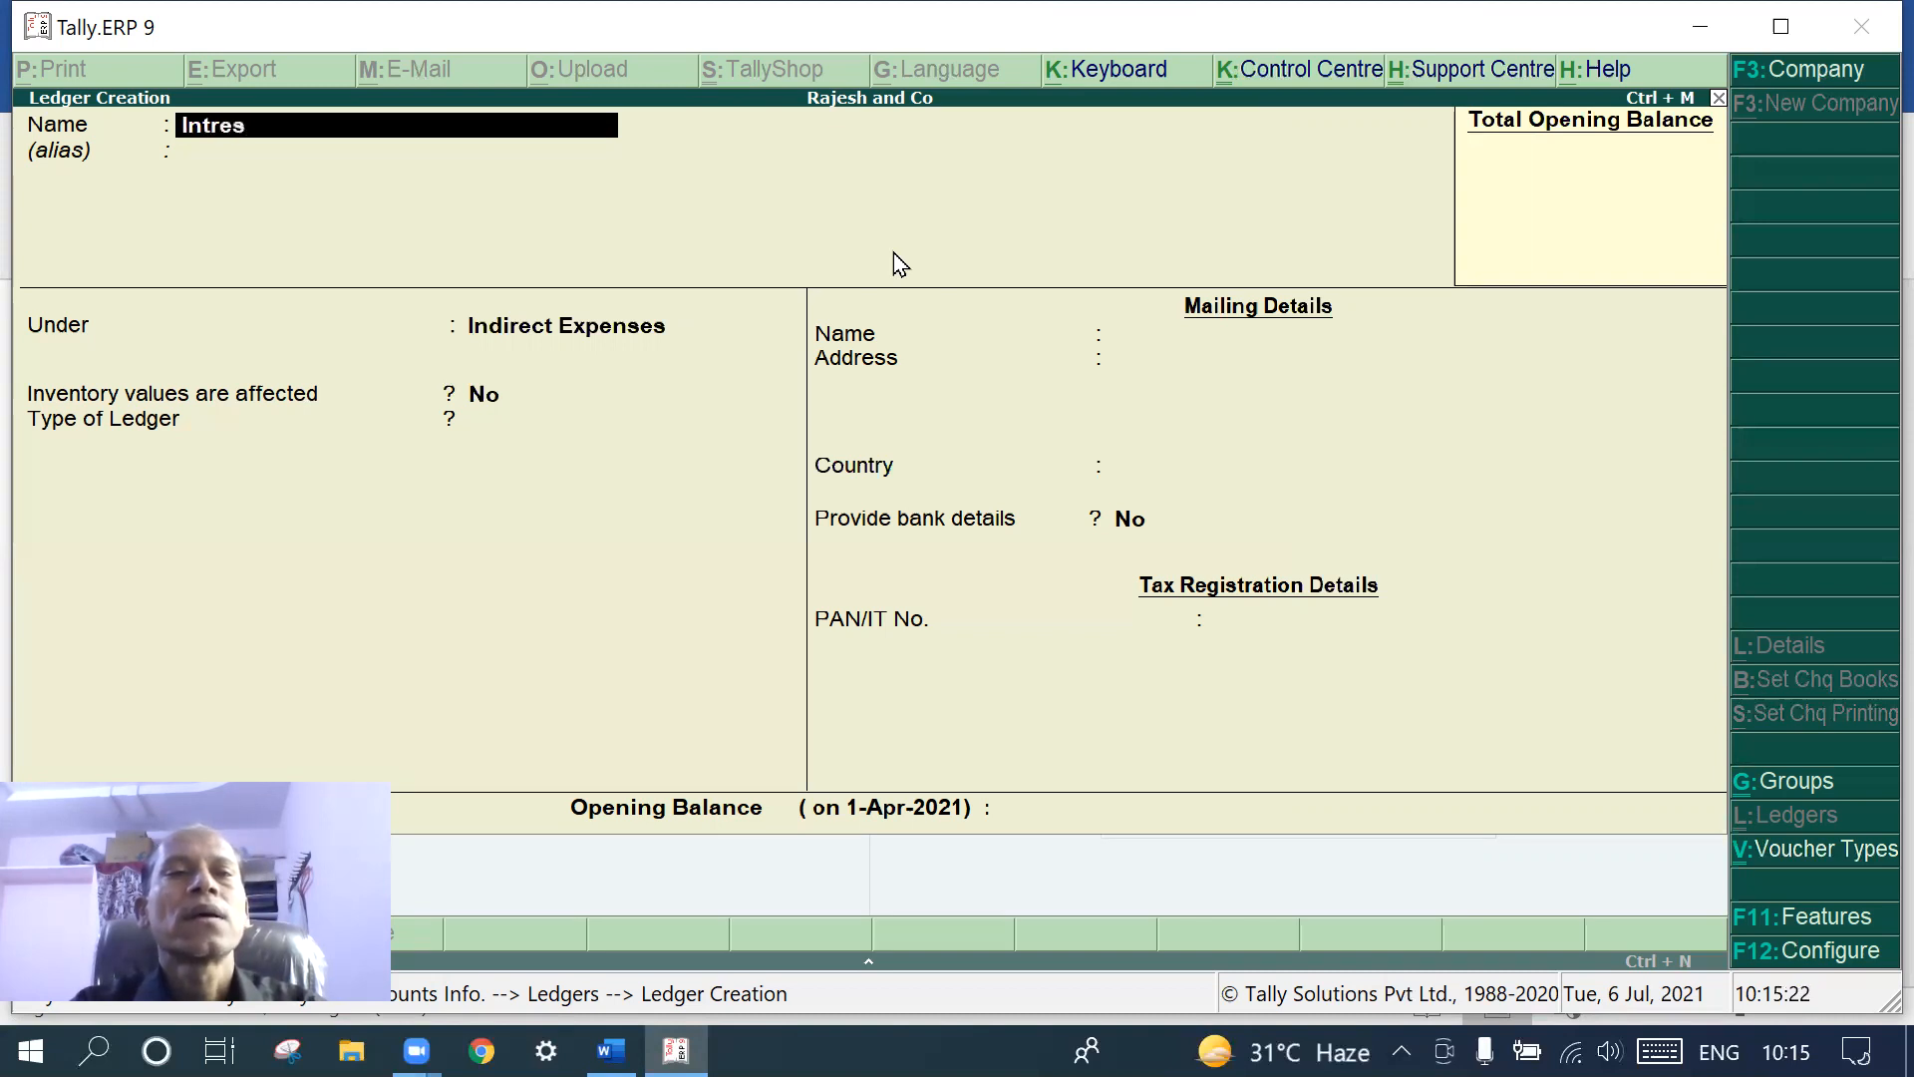
pyautogui.press('BackSpace')
pyautogui.press('BackSpace')
pyautogui.write('st')
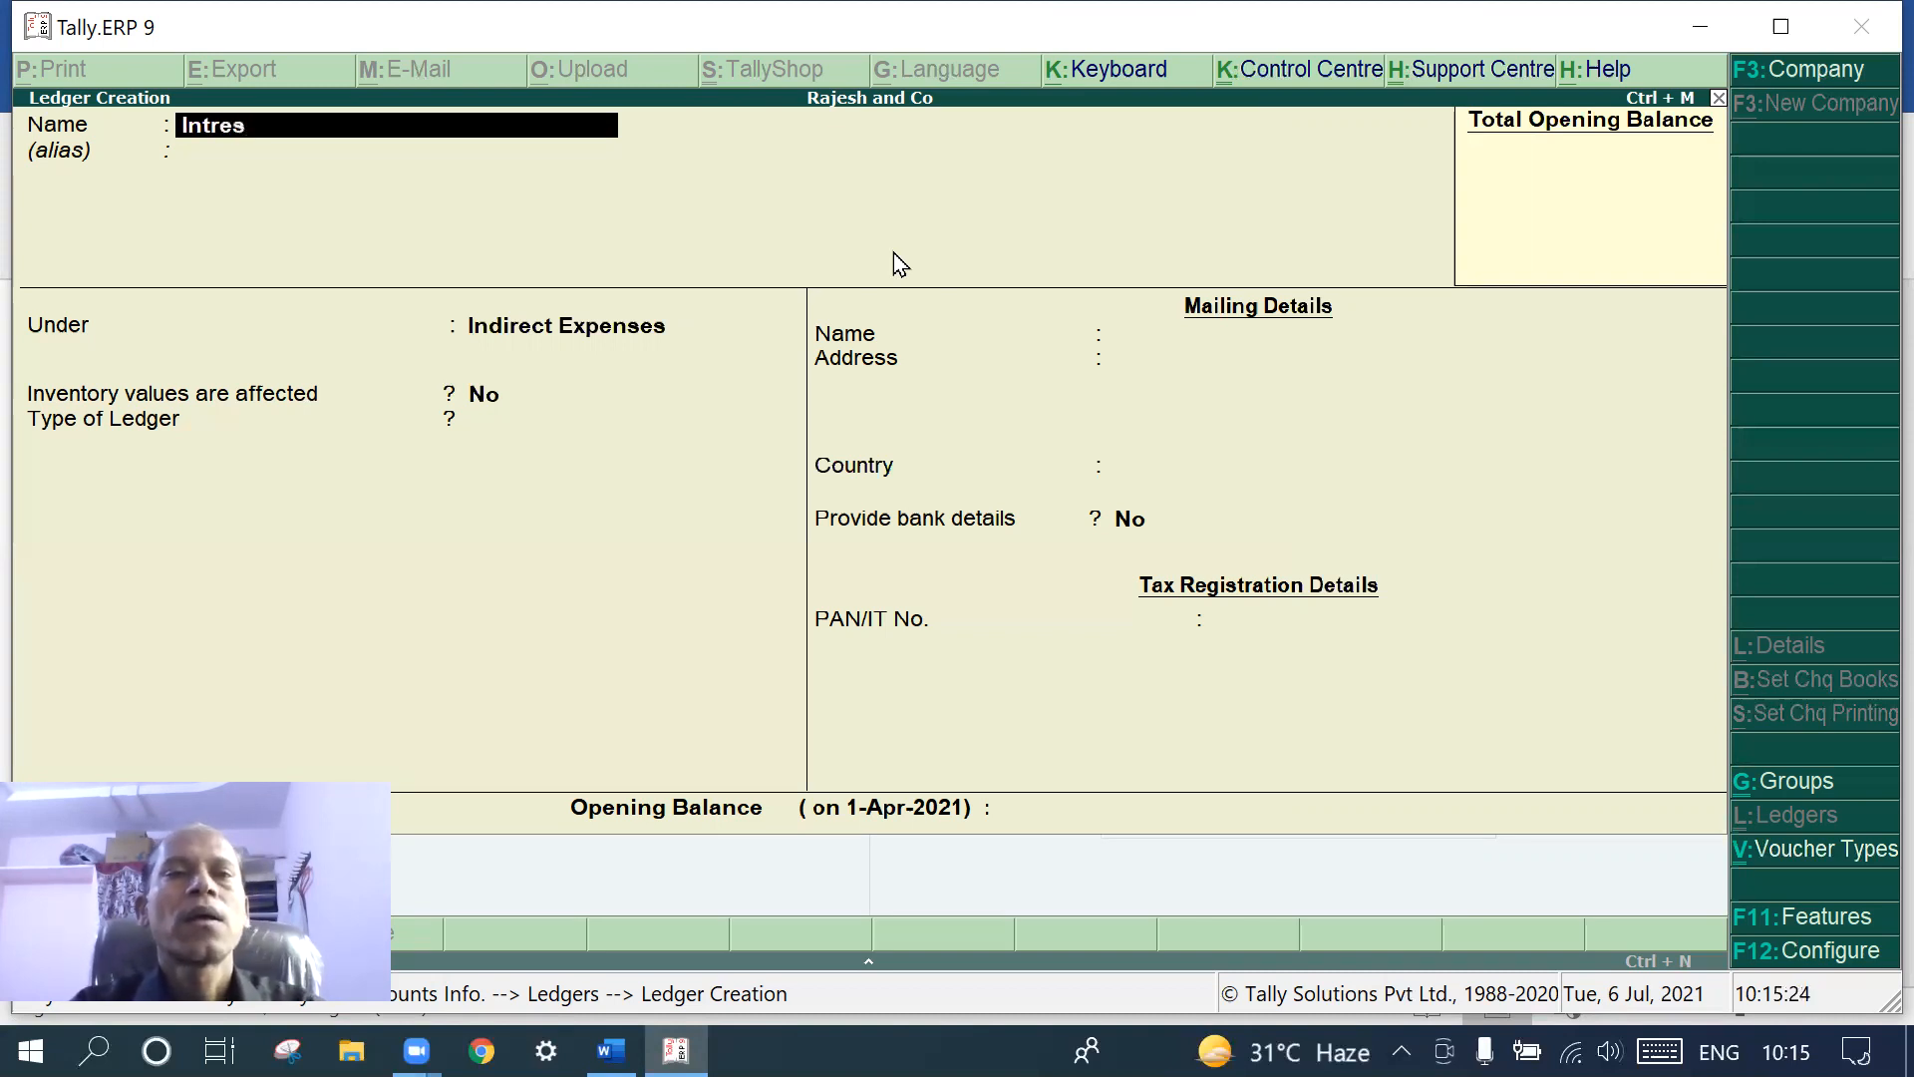
pyautogui.write(' Re')
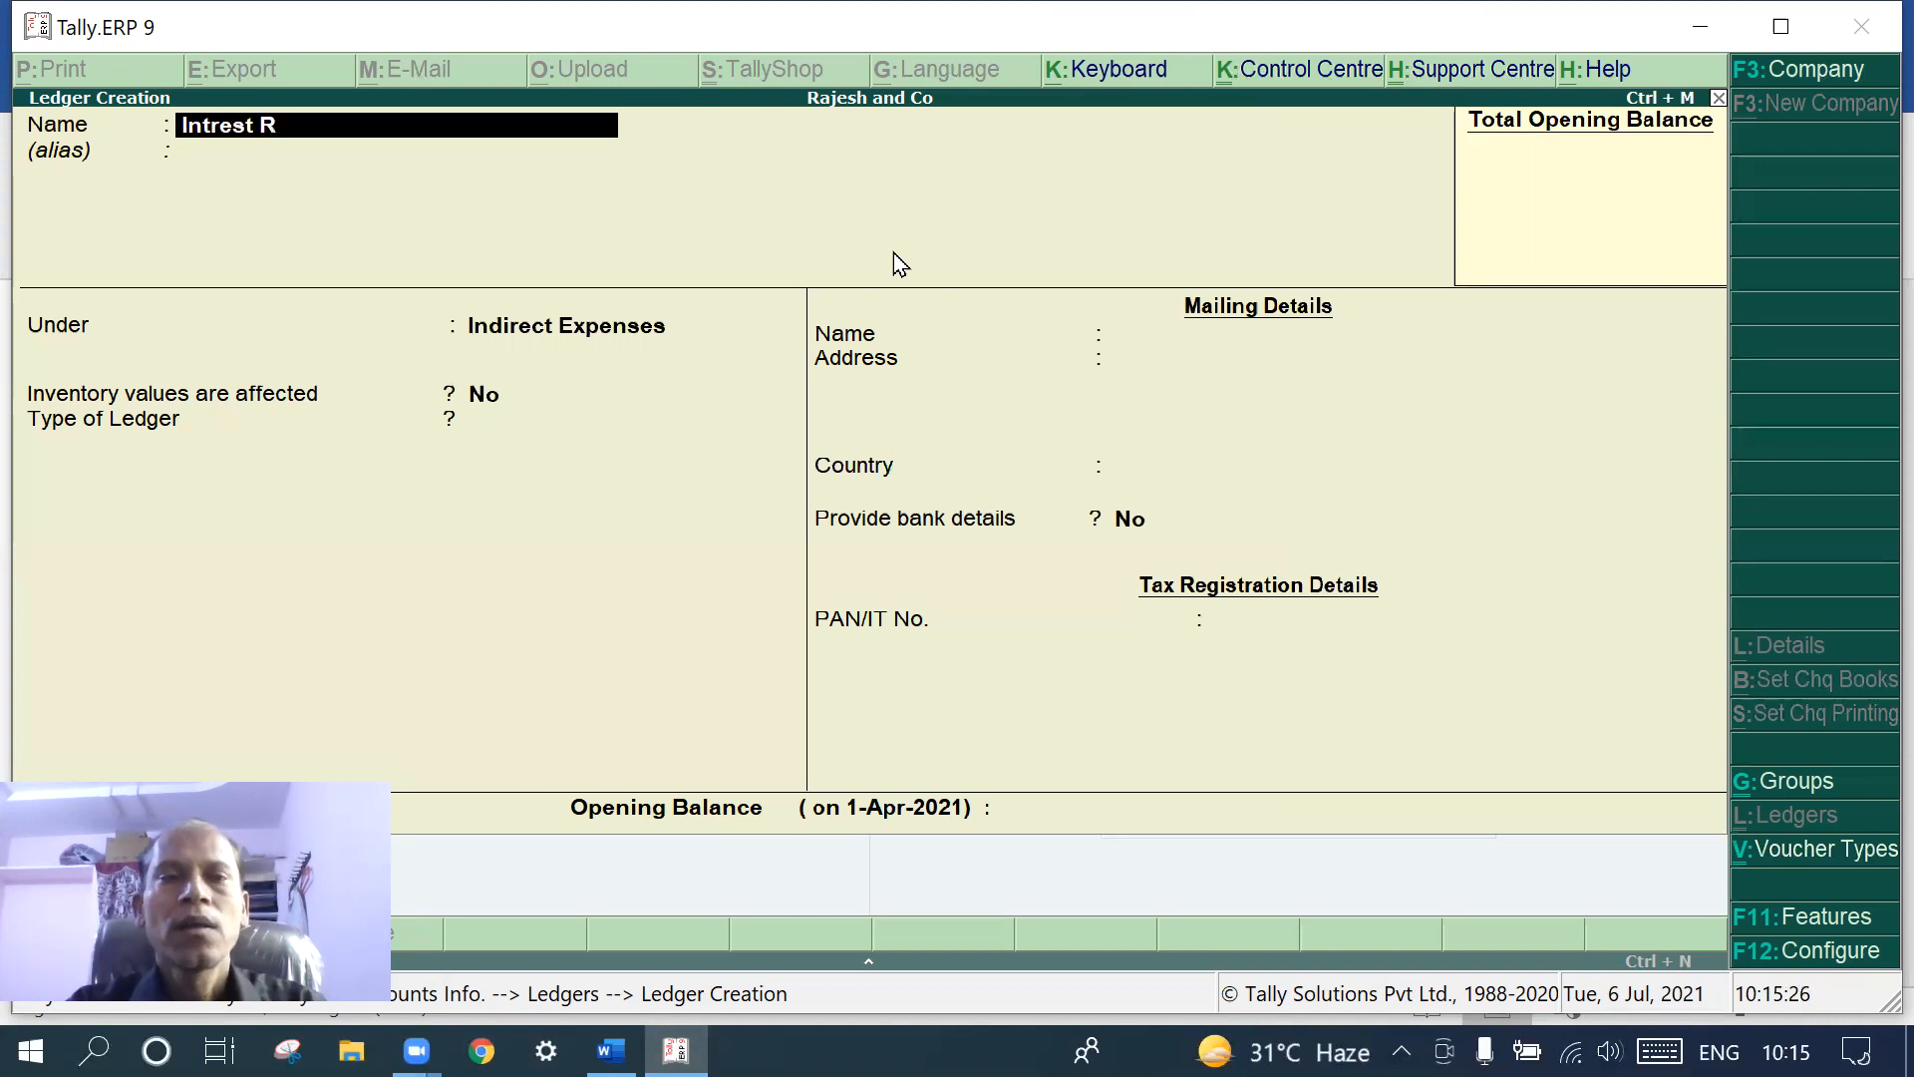
pyautogui.press('BackSpace')
pyautogui.press('BackSpace')
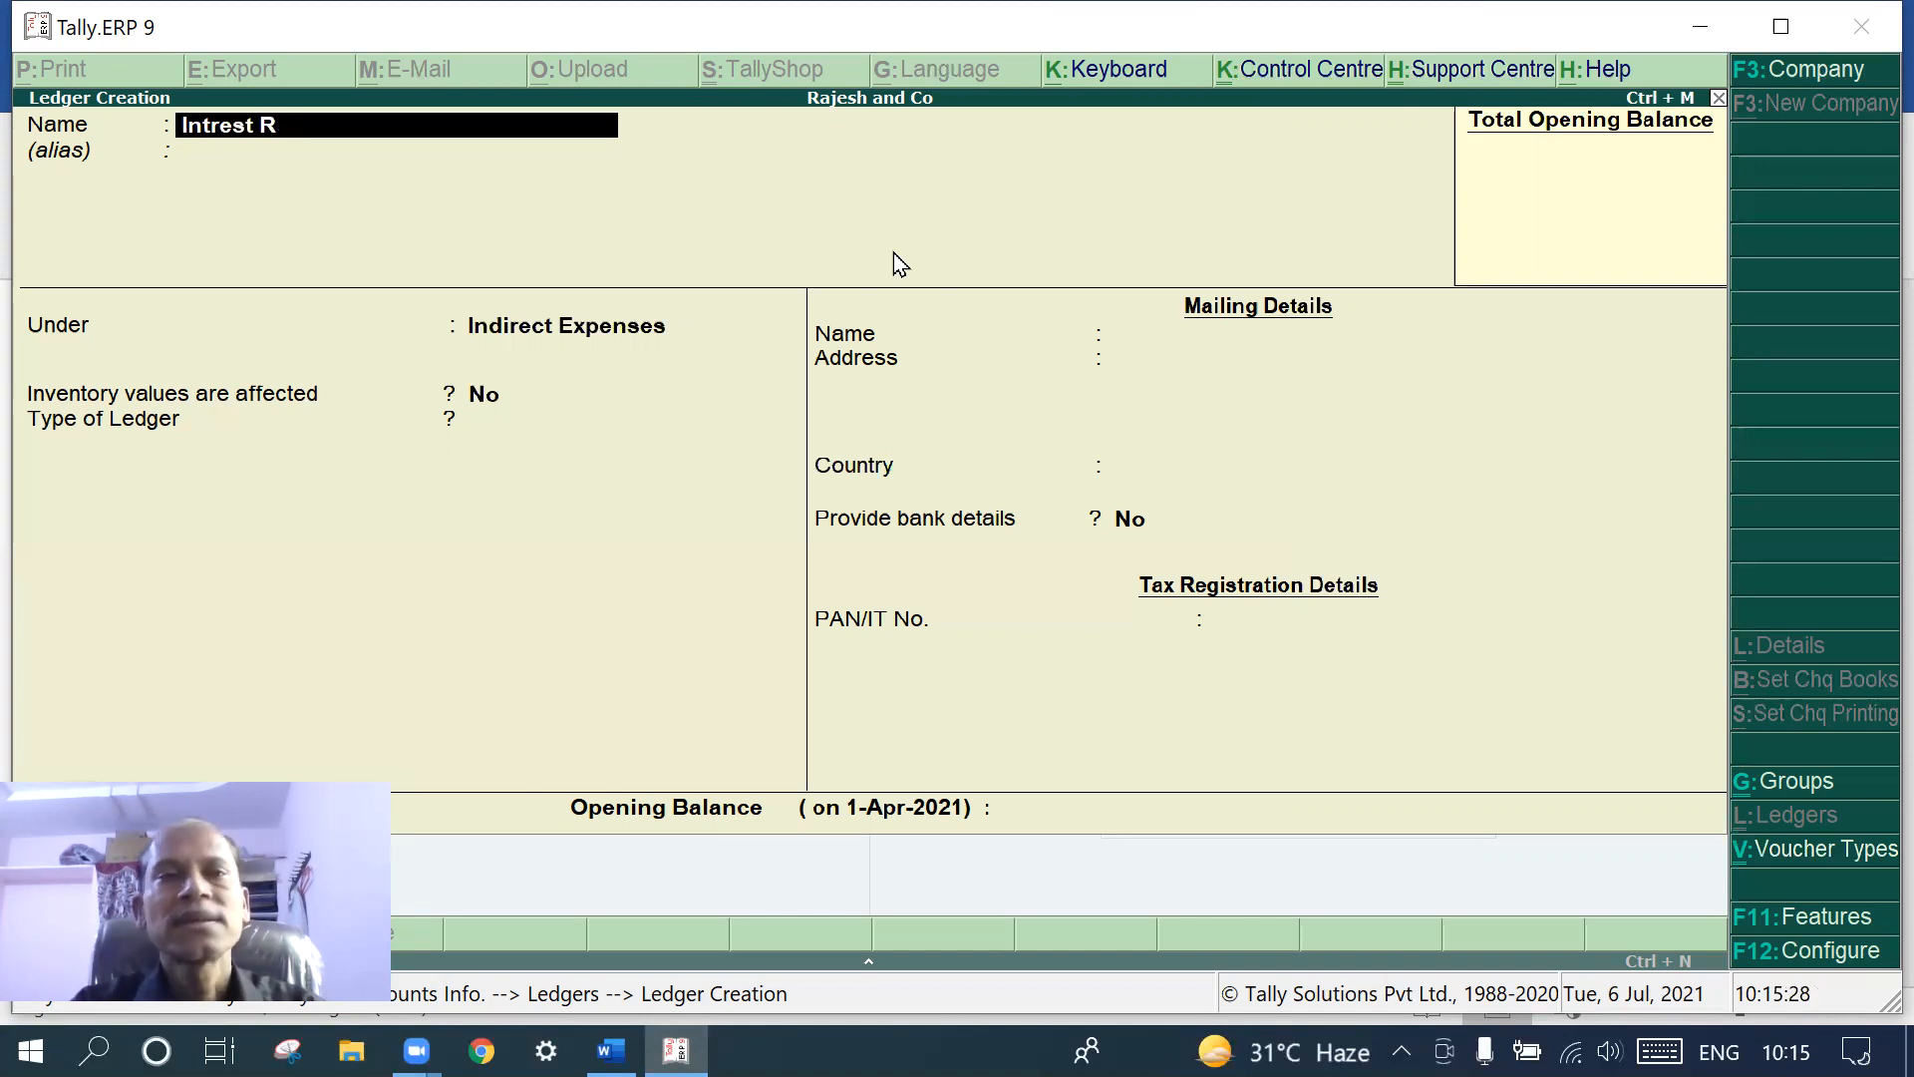
pyautogui.write('Recd')
pyautogui.press('Return')
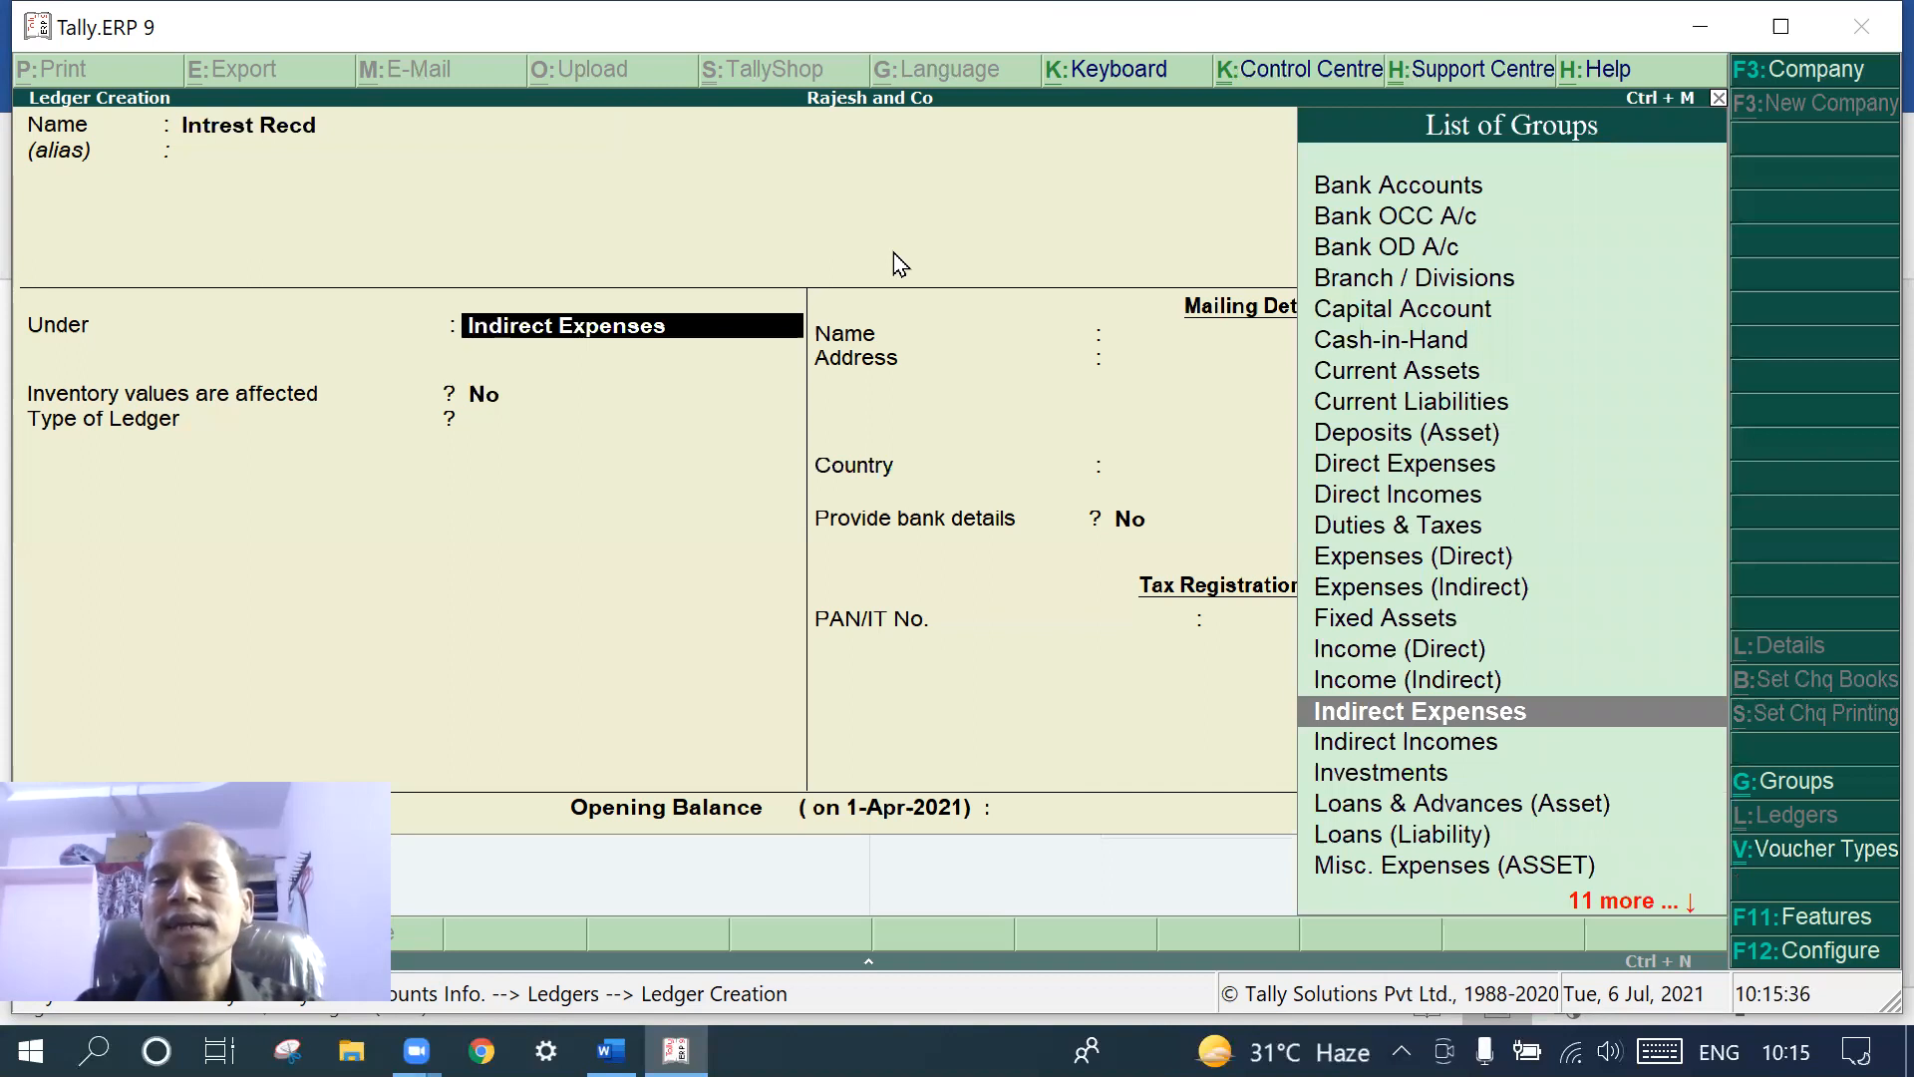
pyautogui.click(1351, 749)
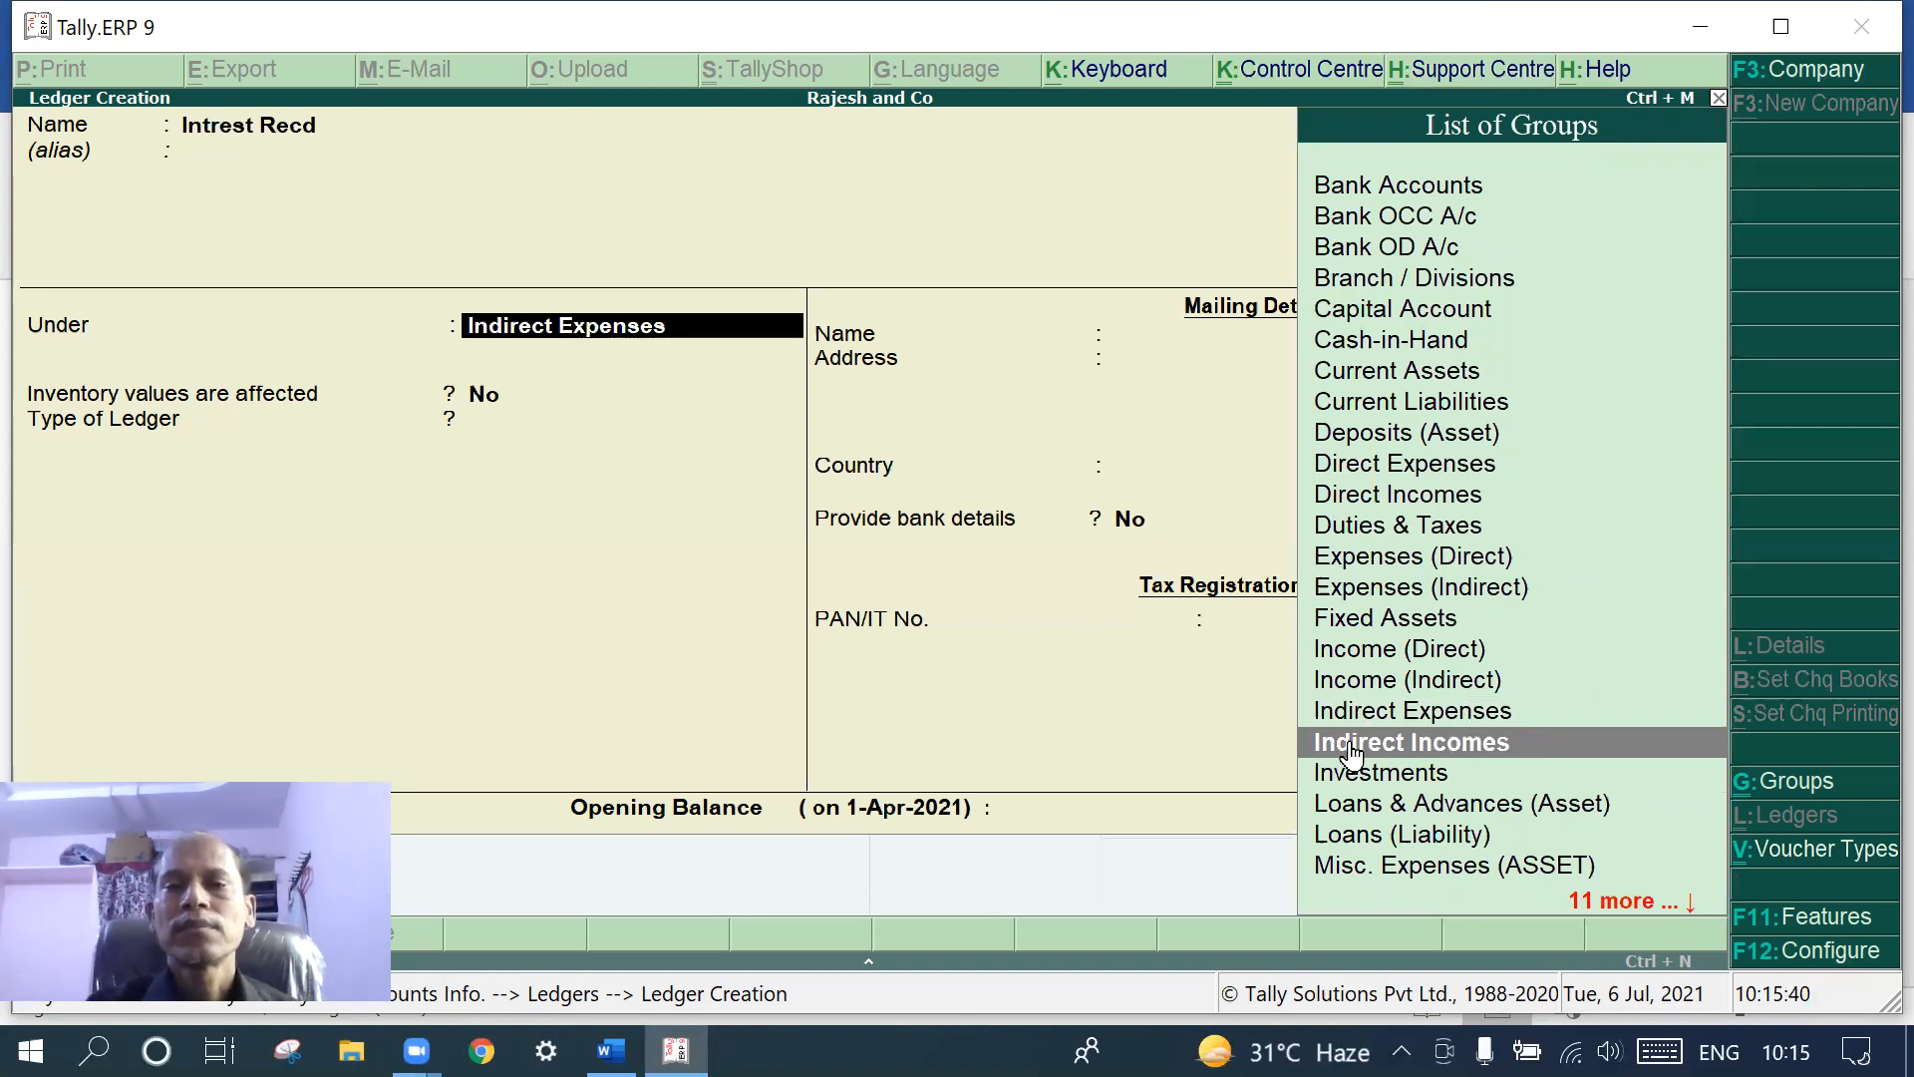
pyautogui.click(1351, 749)
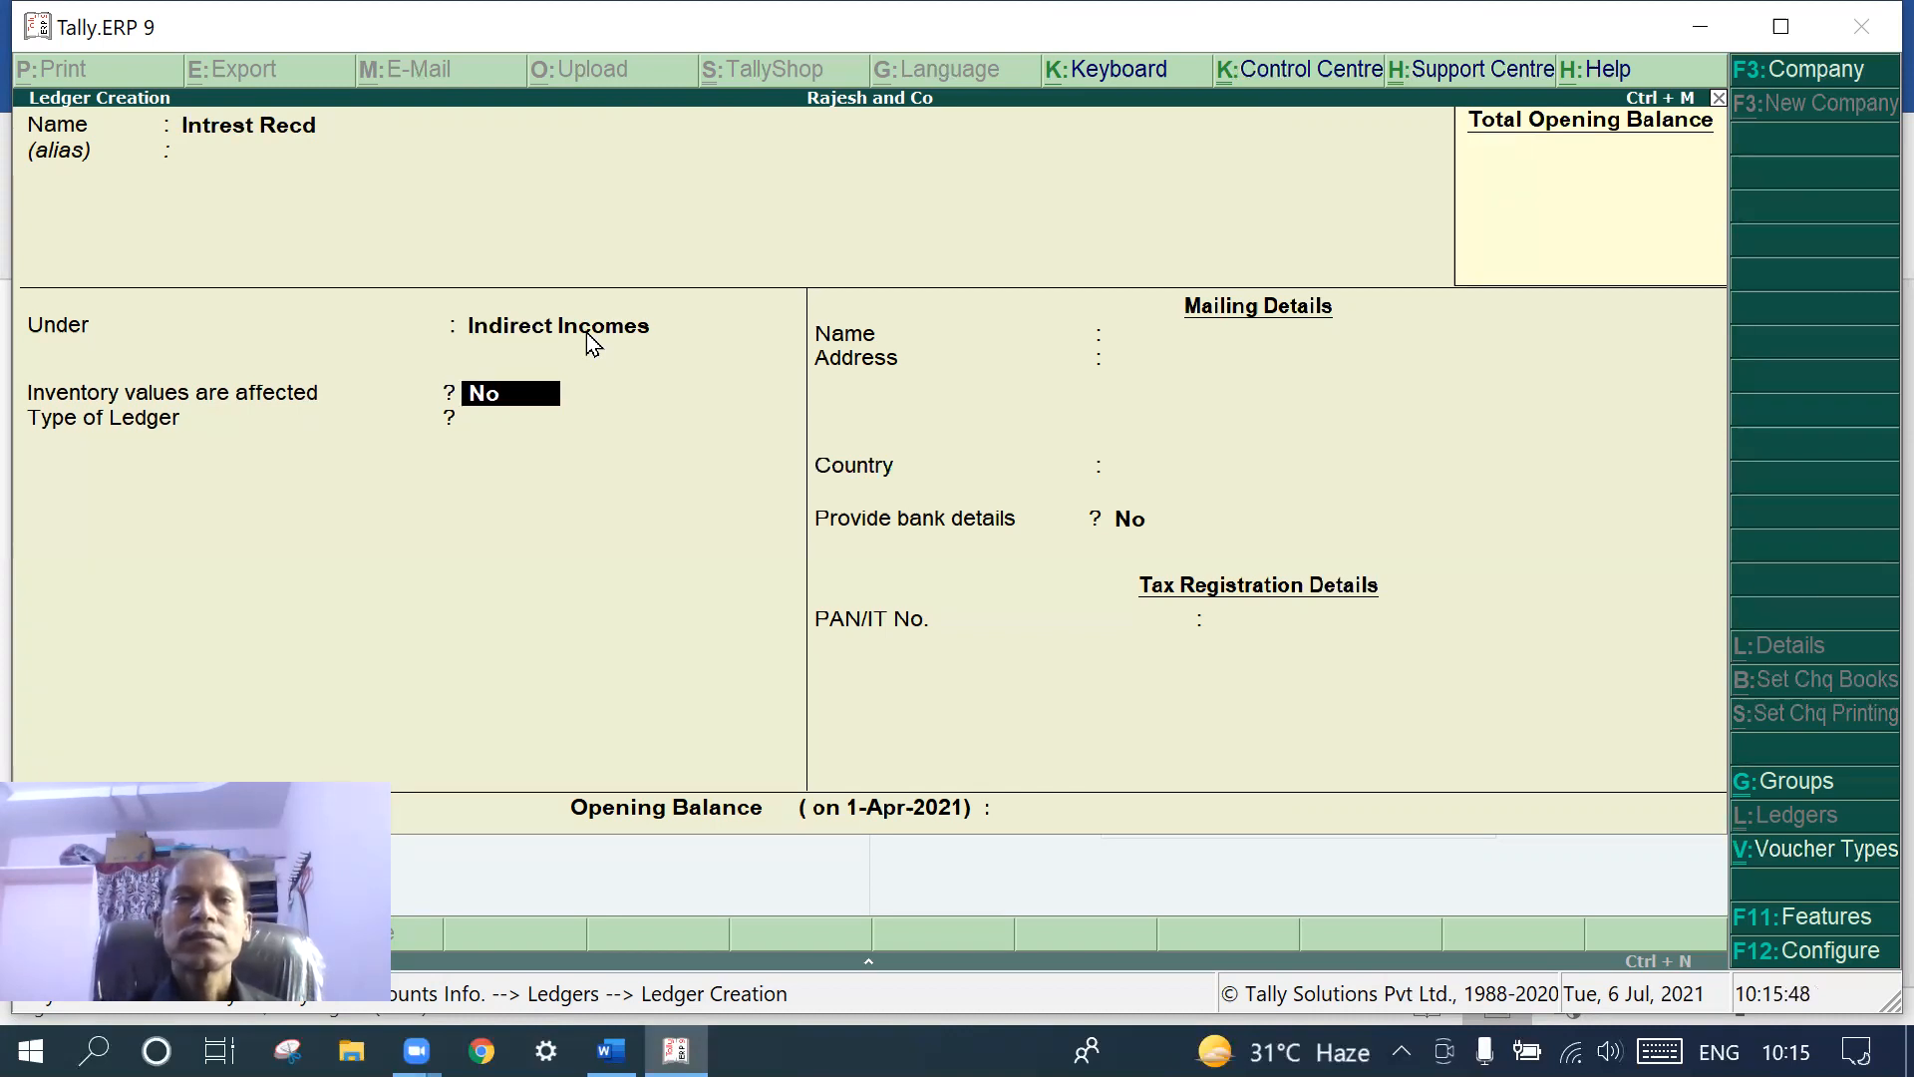
pyautogui.press('Return')
pyautogui.press('Return')
pyautogui.press('Return')
pyautogui.press('Return')
pyautogui.press('Return')
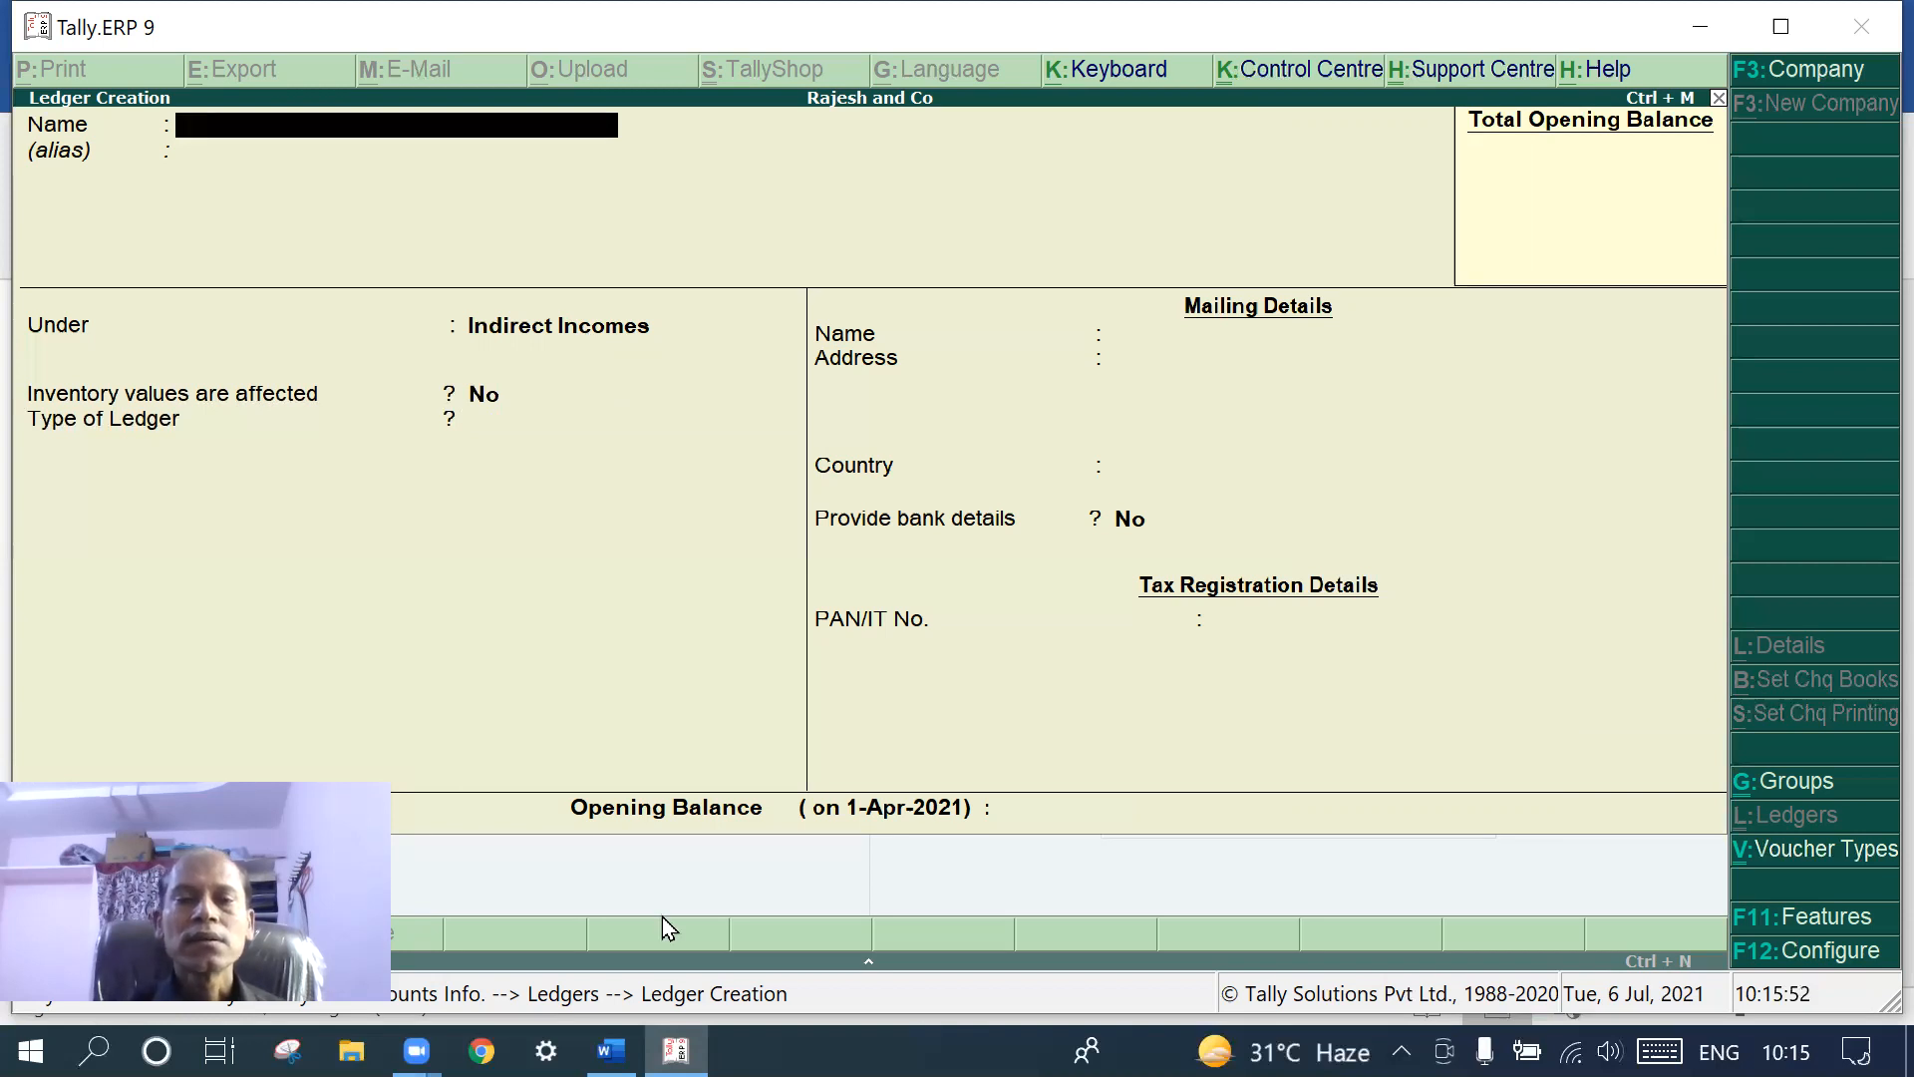
pyautogui.click(611, 1049)
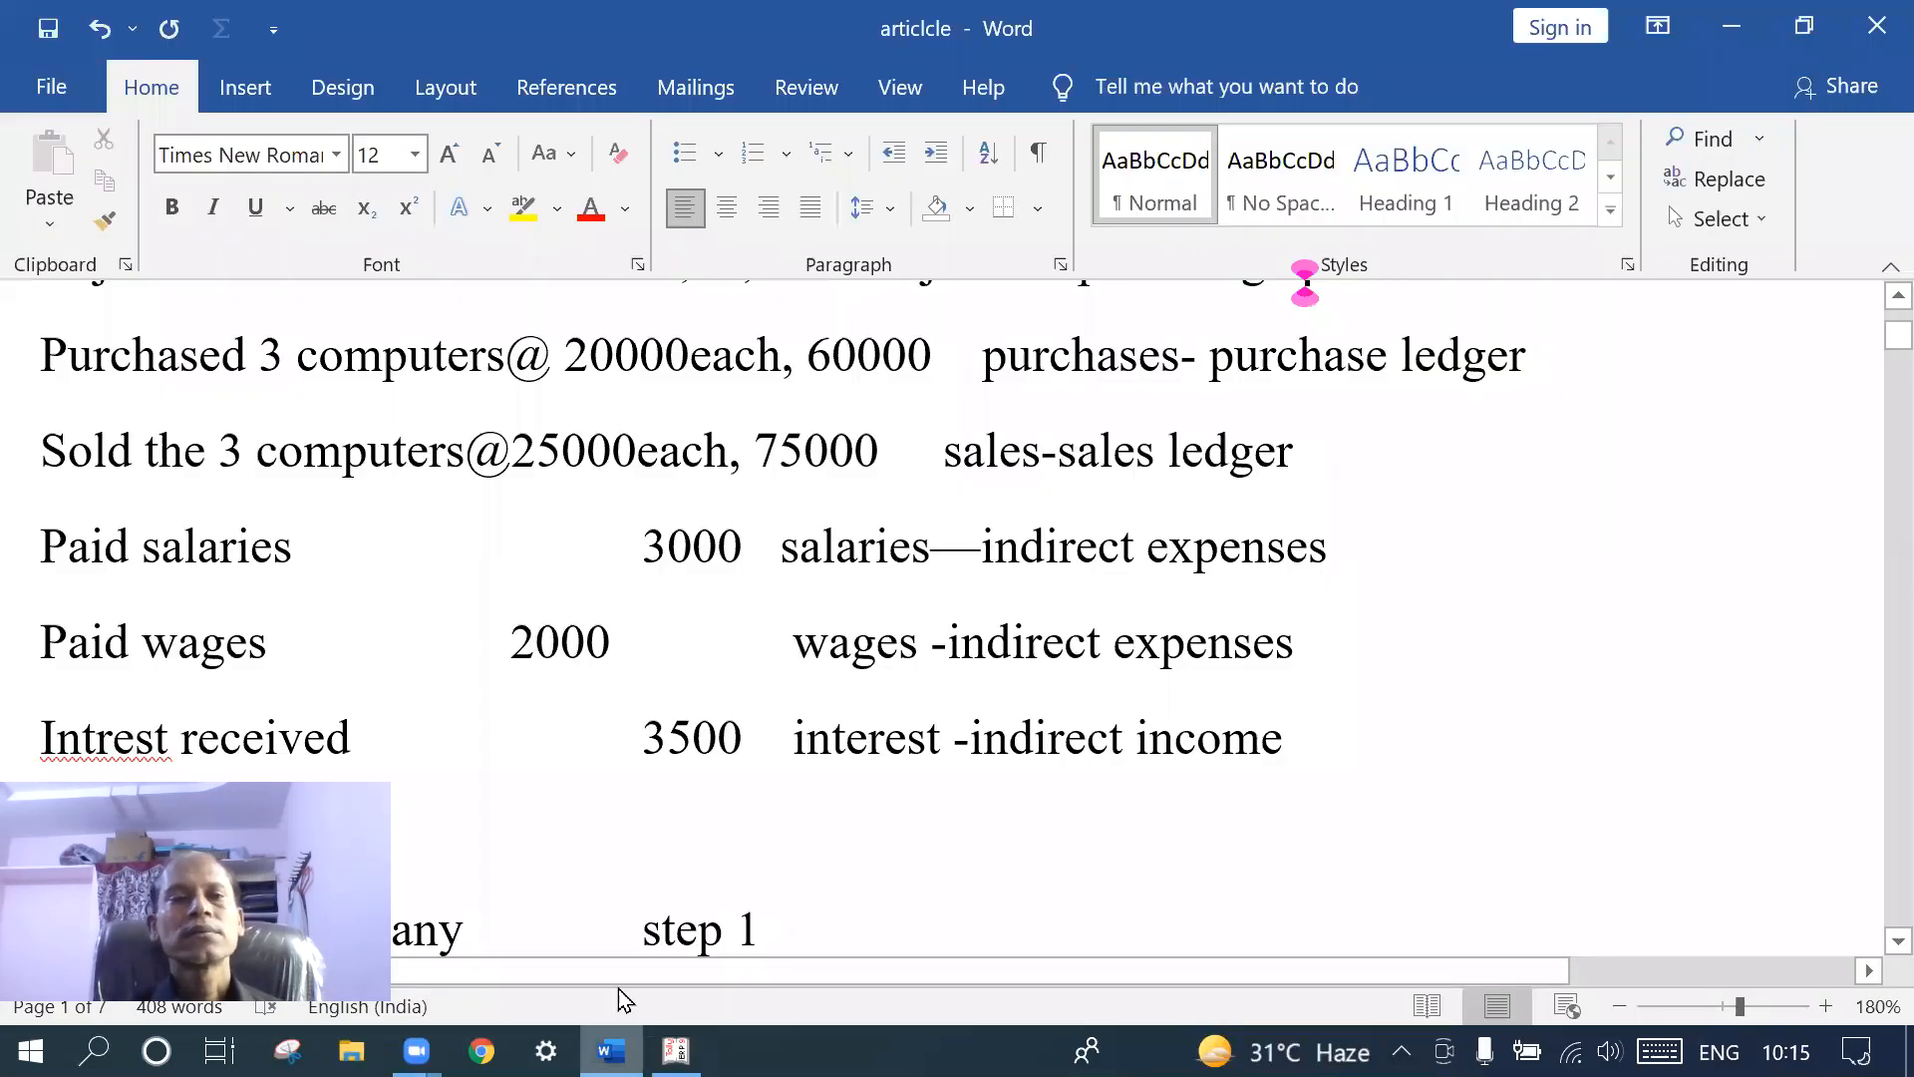
pyautogui.scroll(-3, 656, 918)
pyautogui.scroll(3, 656, 918)
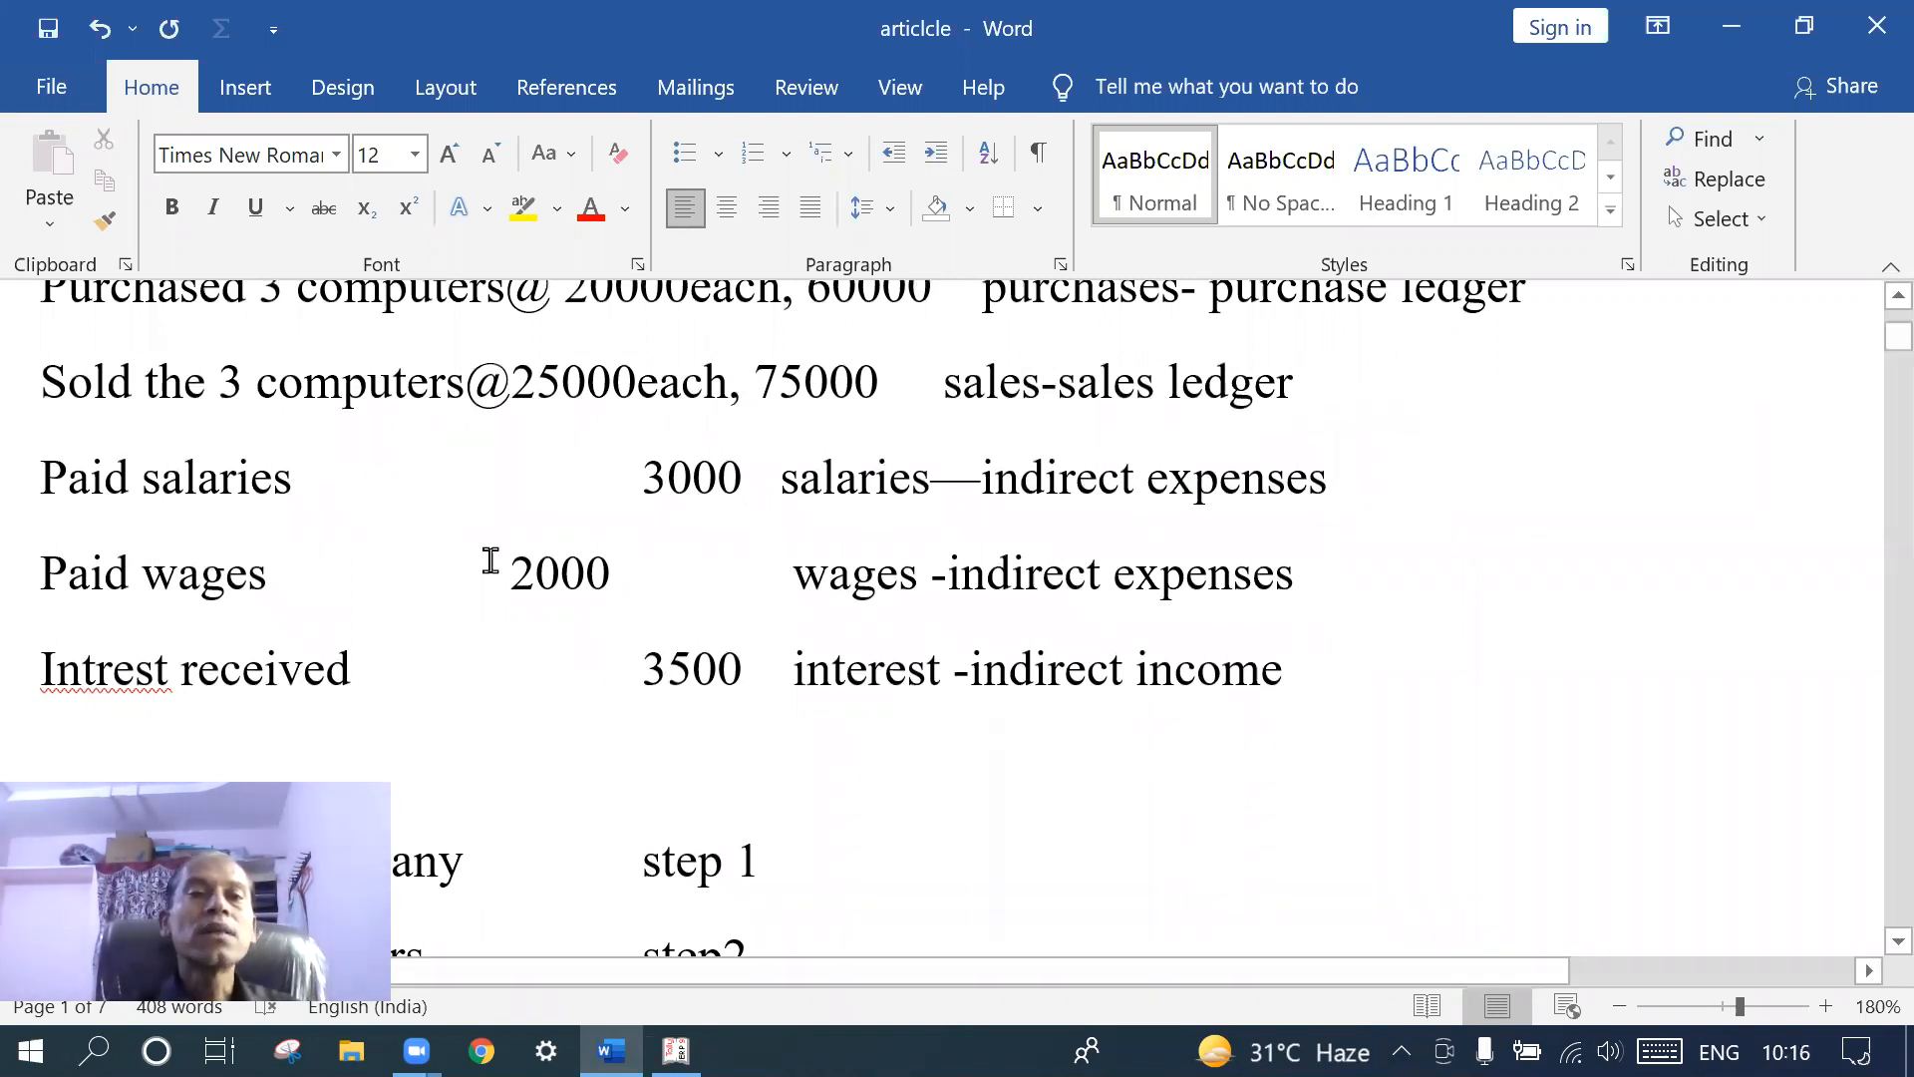
pyautogui.scroll(2, 492, 557)
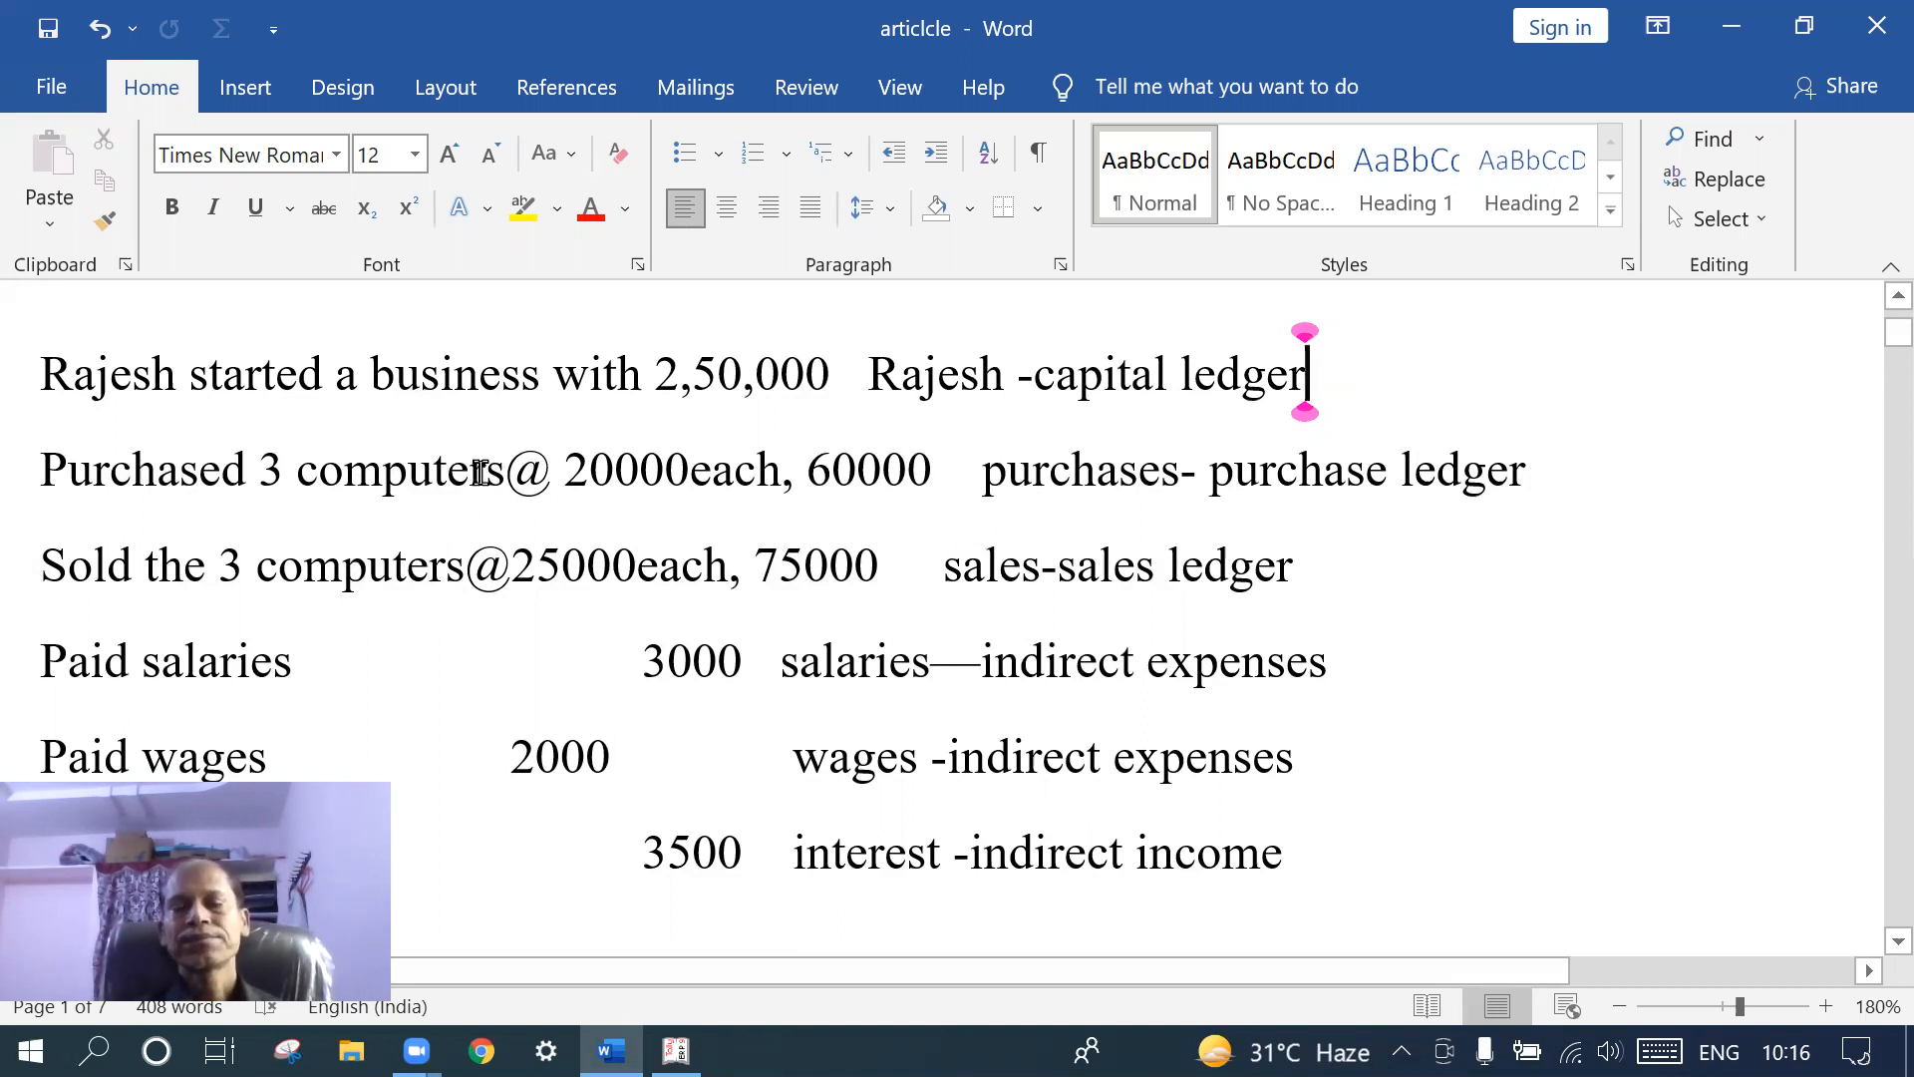
pyautogui.click(676, 1051)
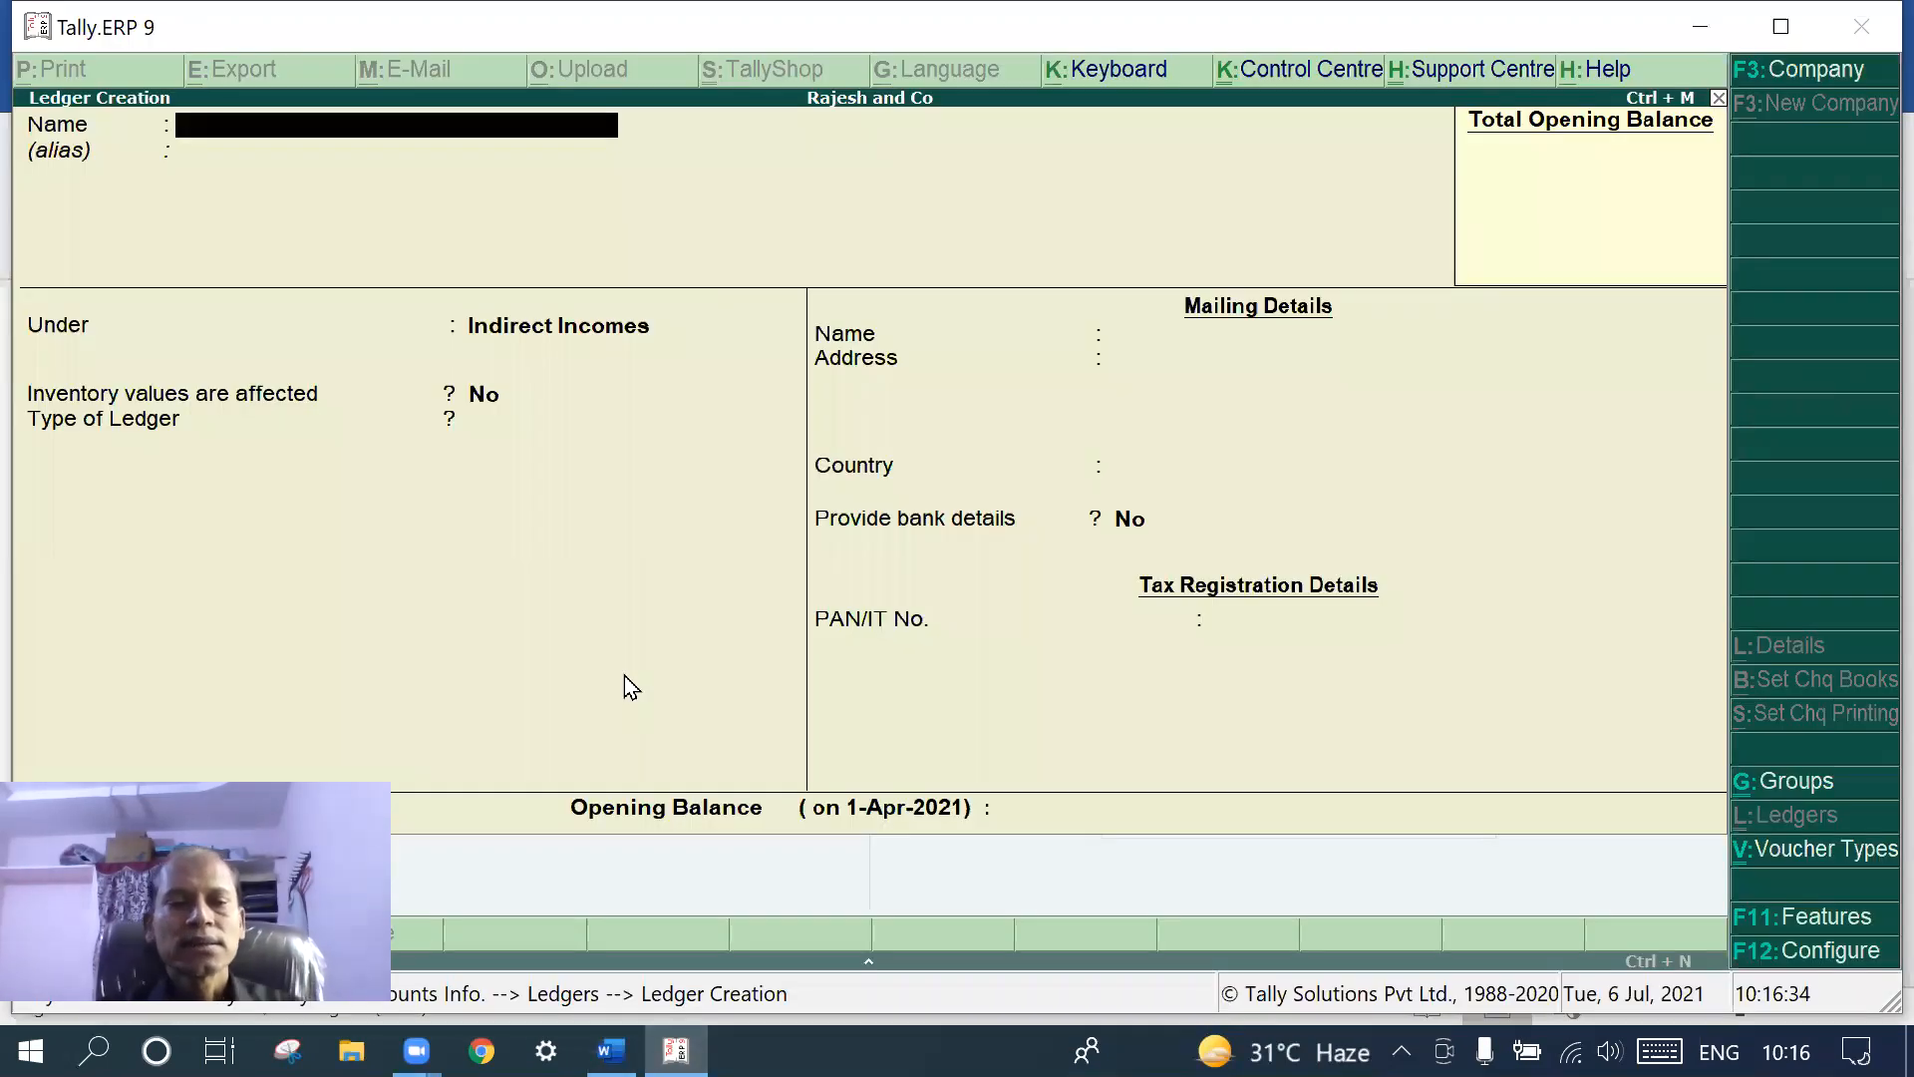
# - Quit Ledger Creation and open Inventory Info > Units of Measure > Create
pyautogui.press('Escape')
pyautogui.press('Return')
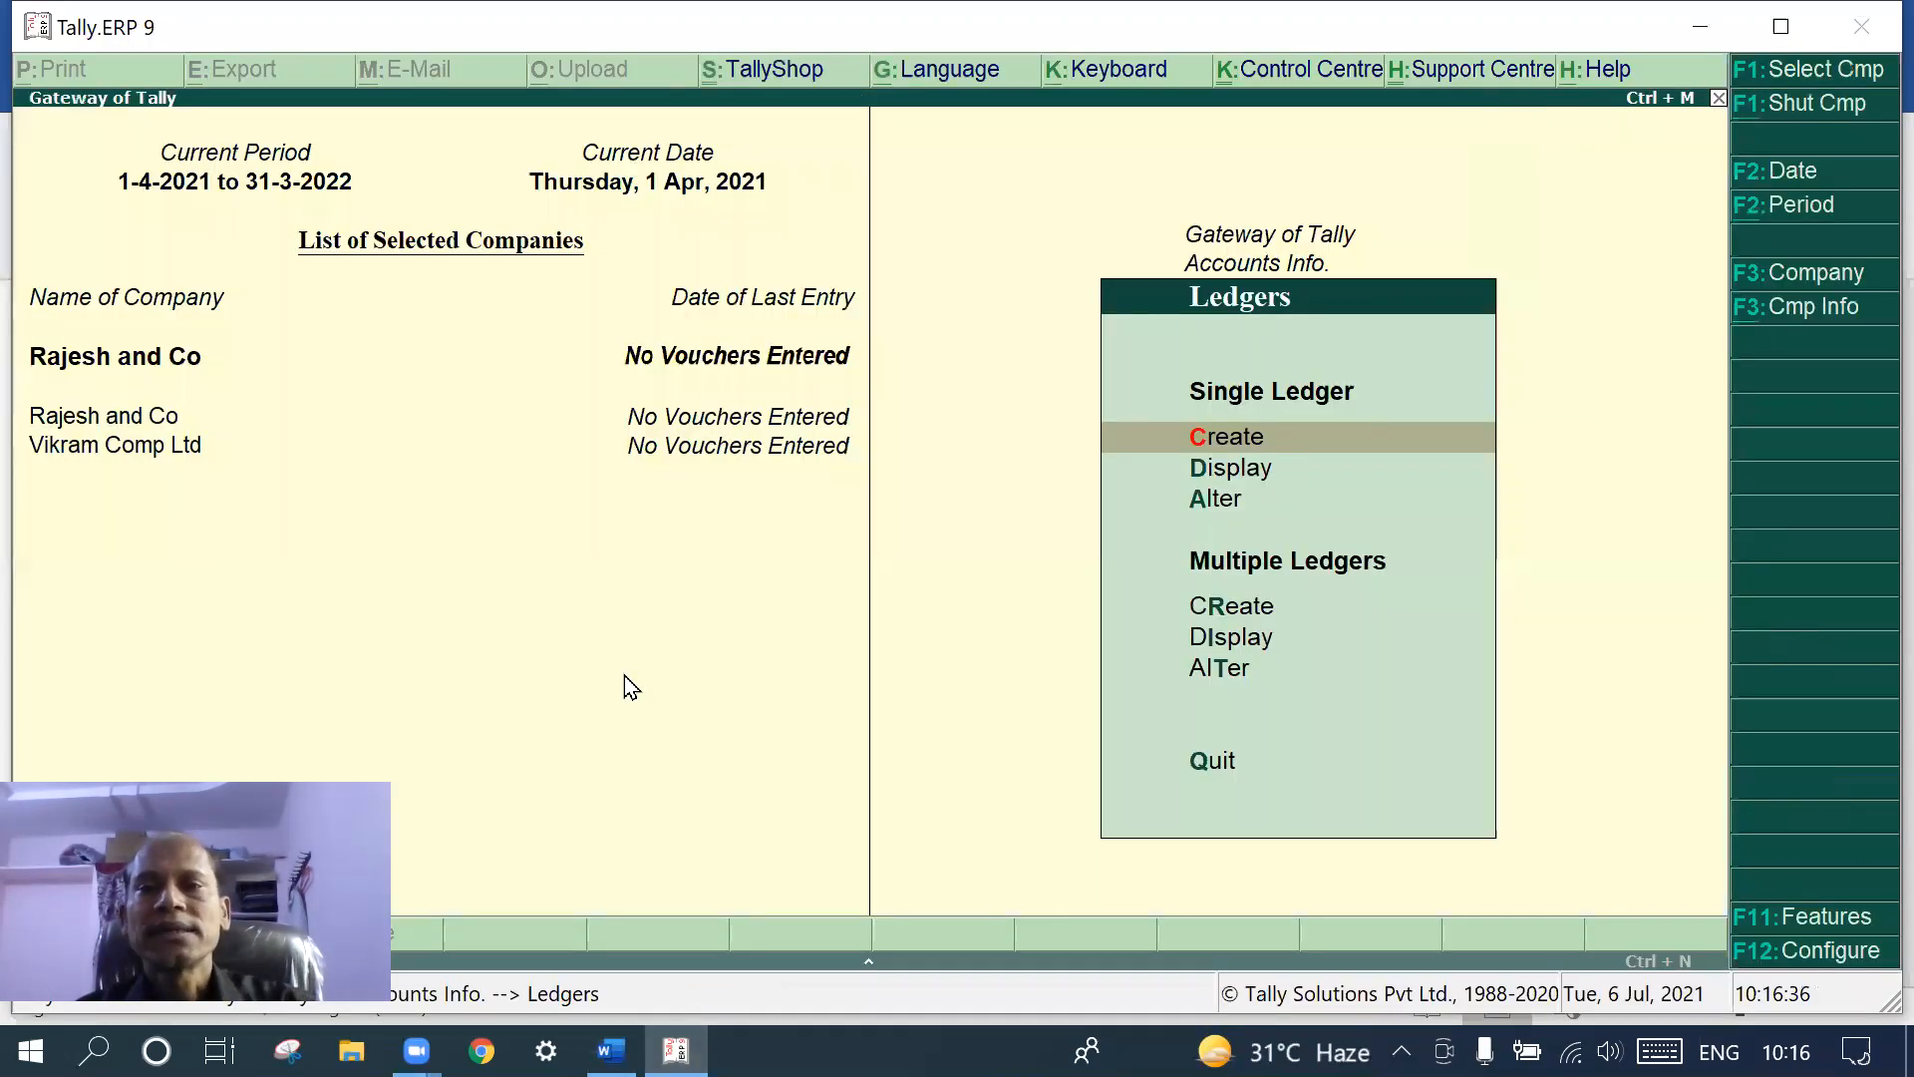
pyautogui.press('Escape')
pyautogui.press('Escape')
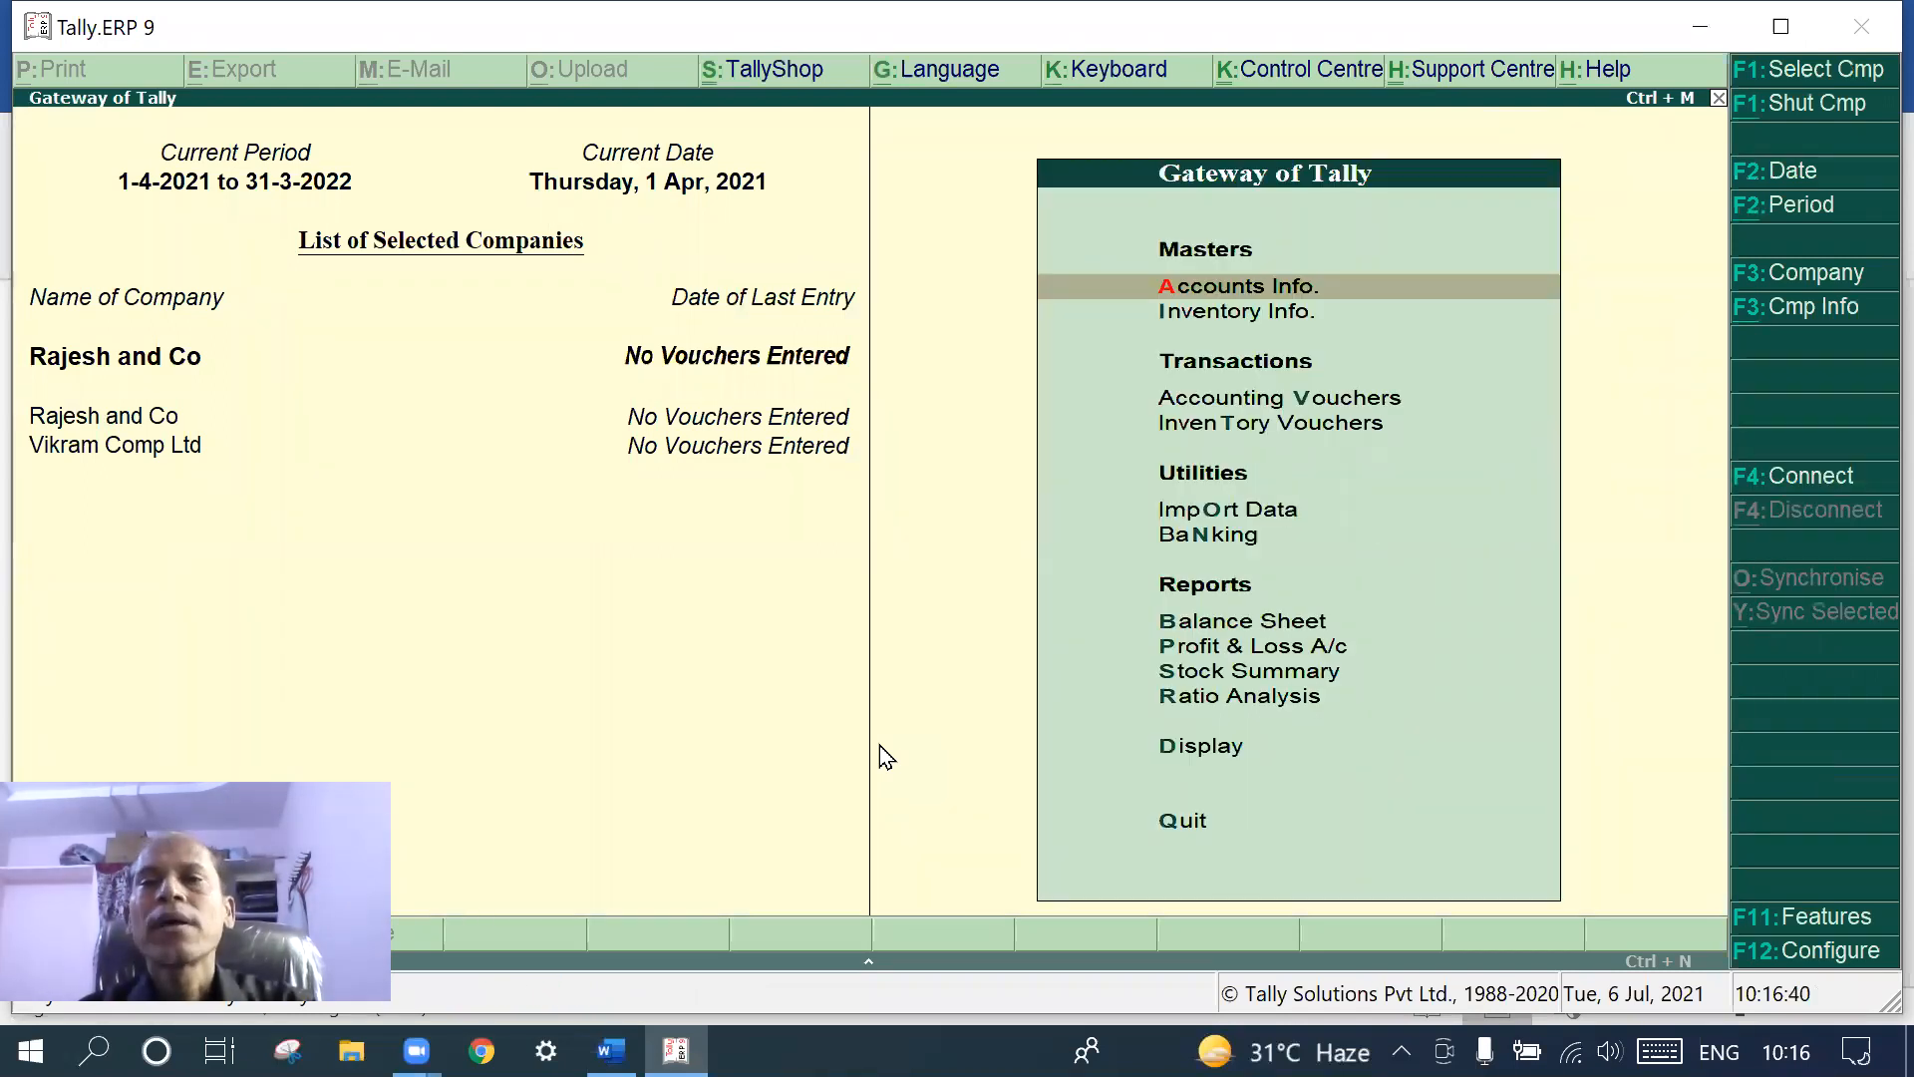
pyautogui.click(1236, 317)
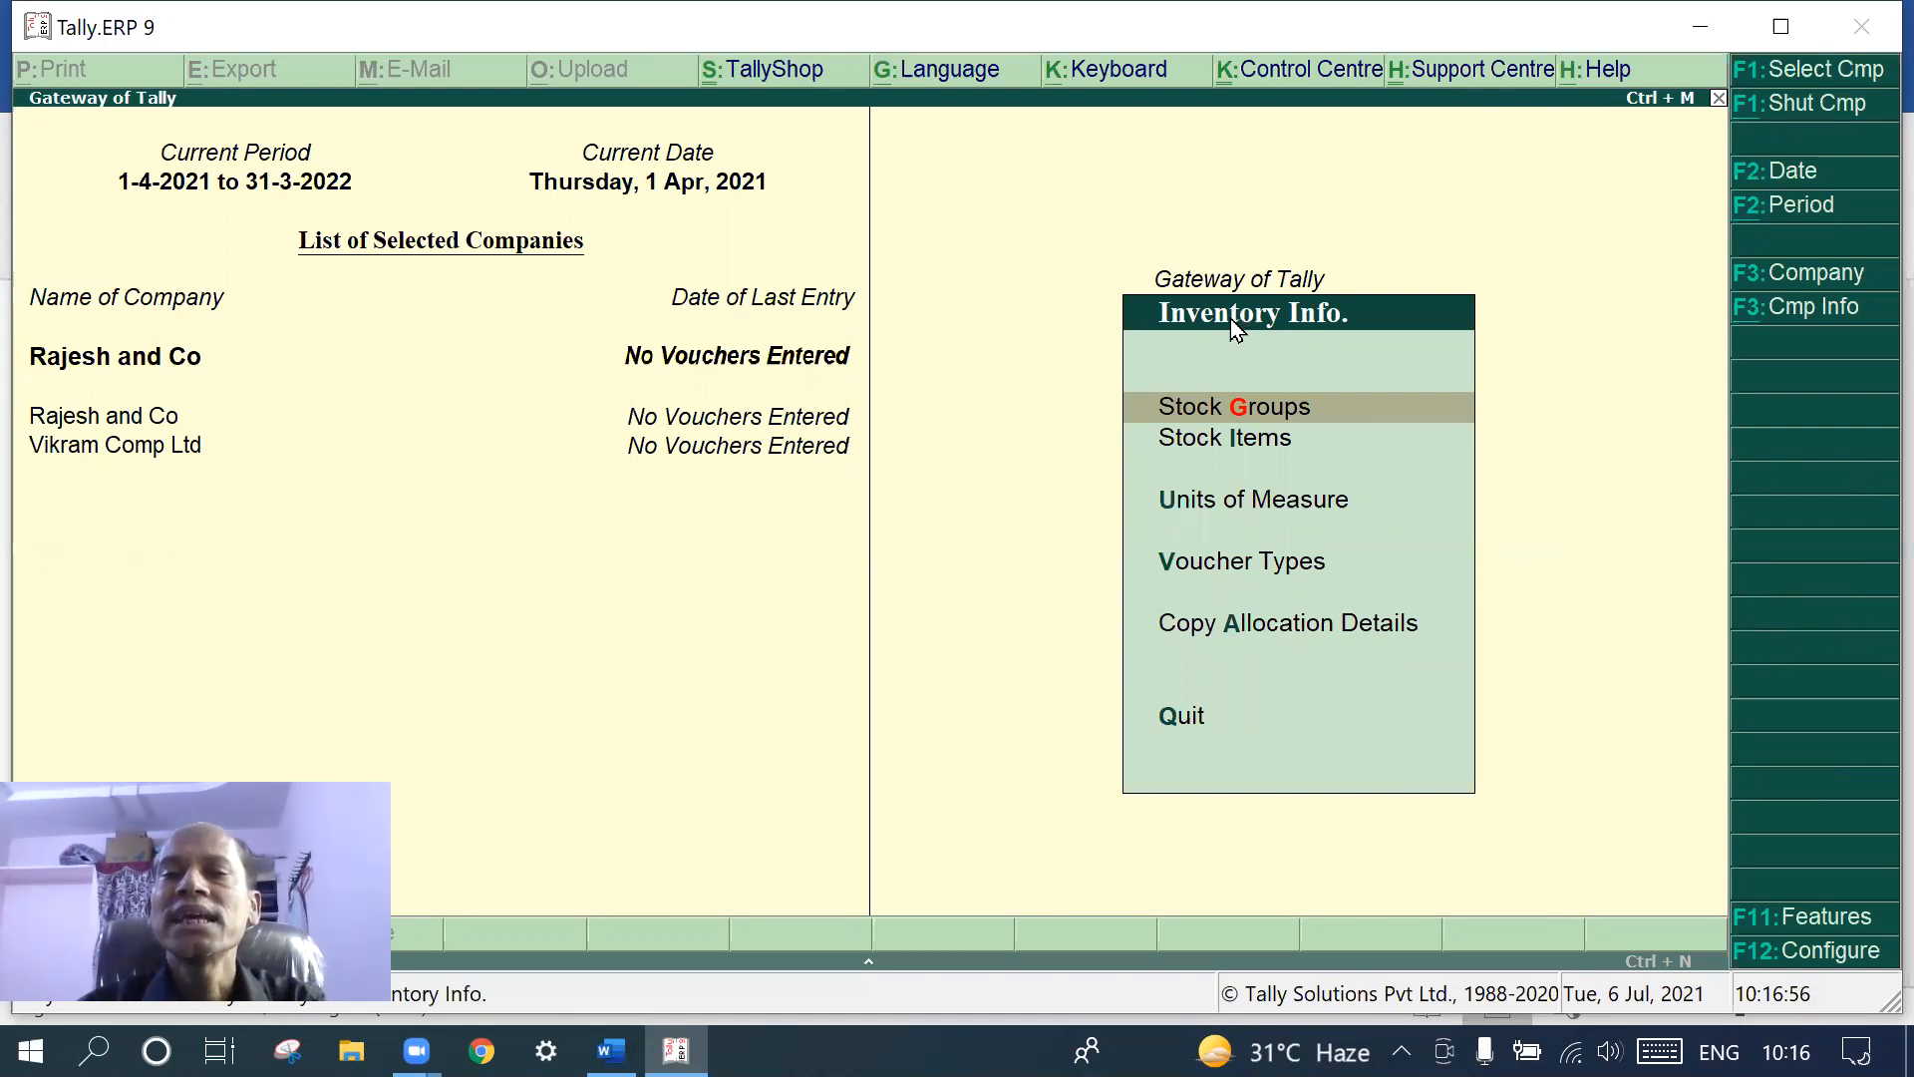
pyautogui.click(1239, 509)
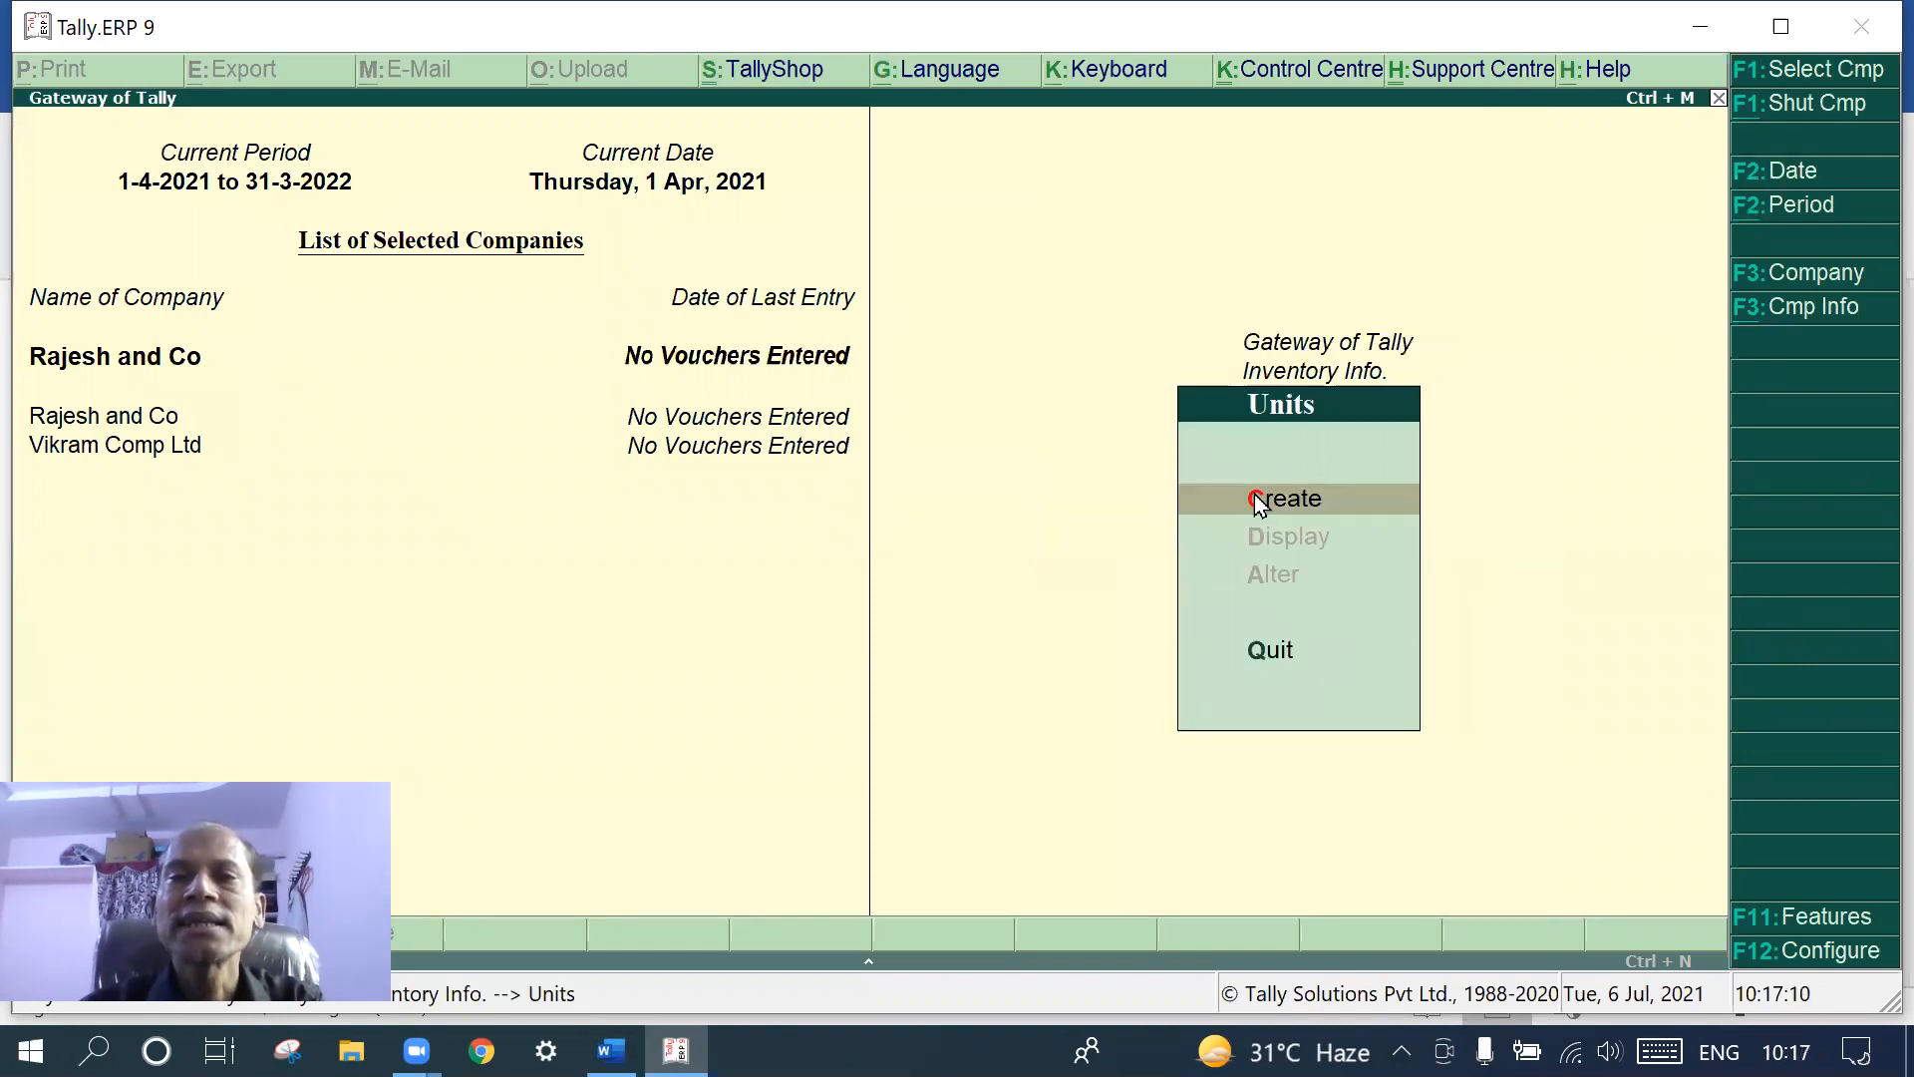
pyautogui.click(1254, 496)
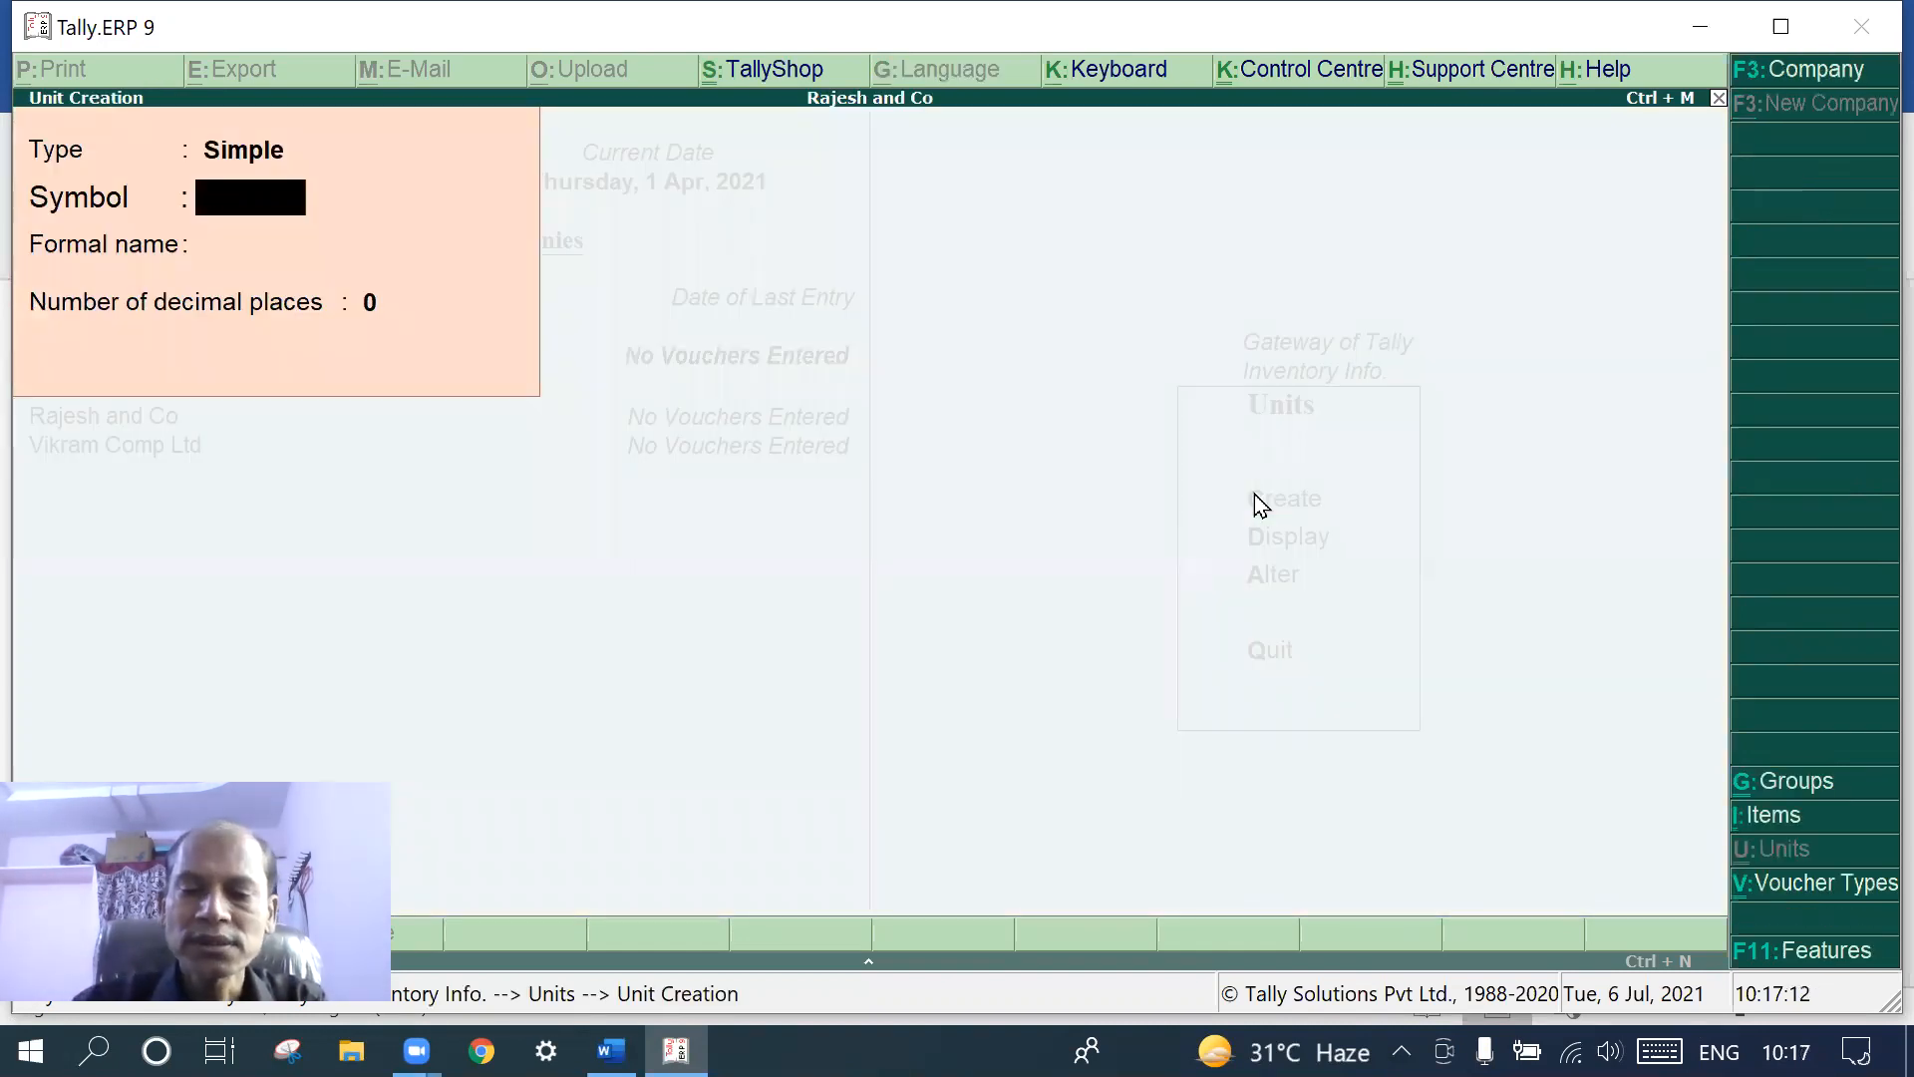
# - Create a simple unit 'Nos' with 0 decimal places, correcting the mistyped 'No,s' symbol
pyautogui.write('No')
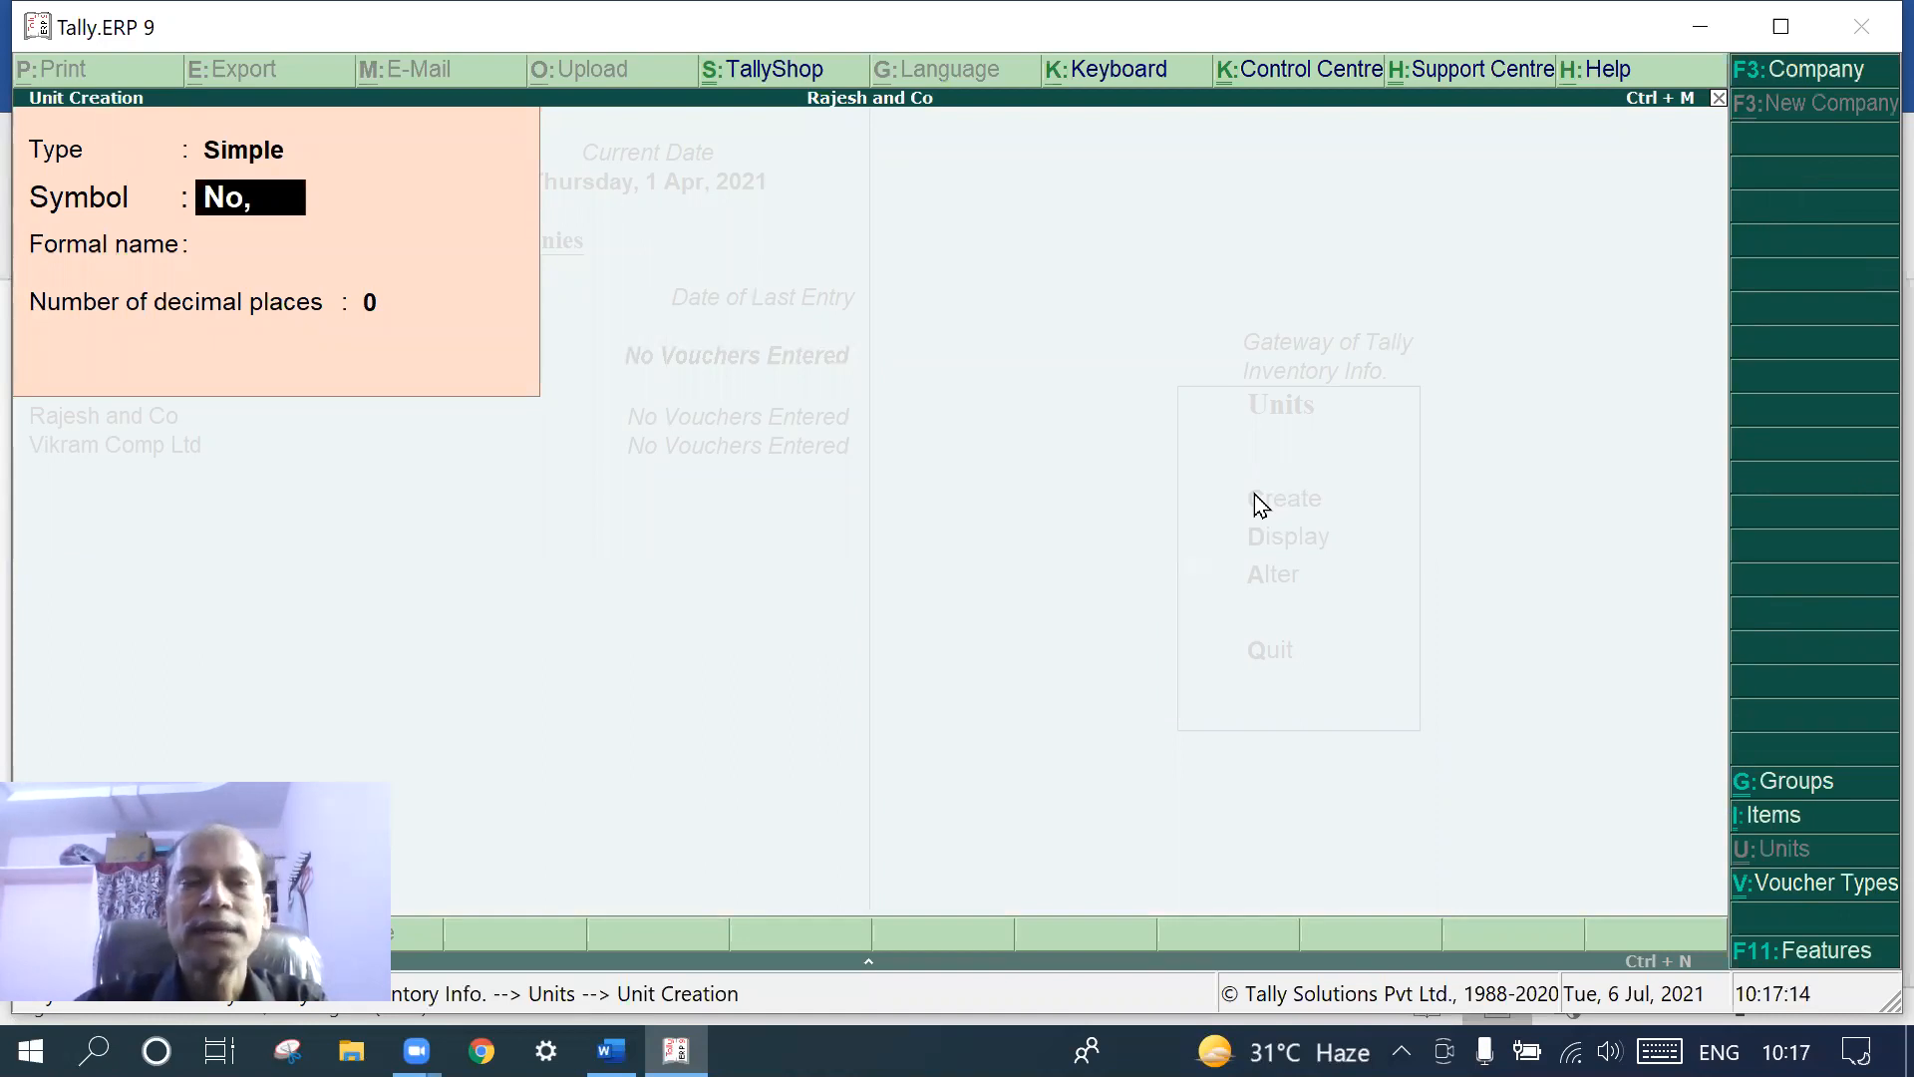
pyautogui.write(',s')
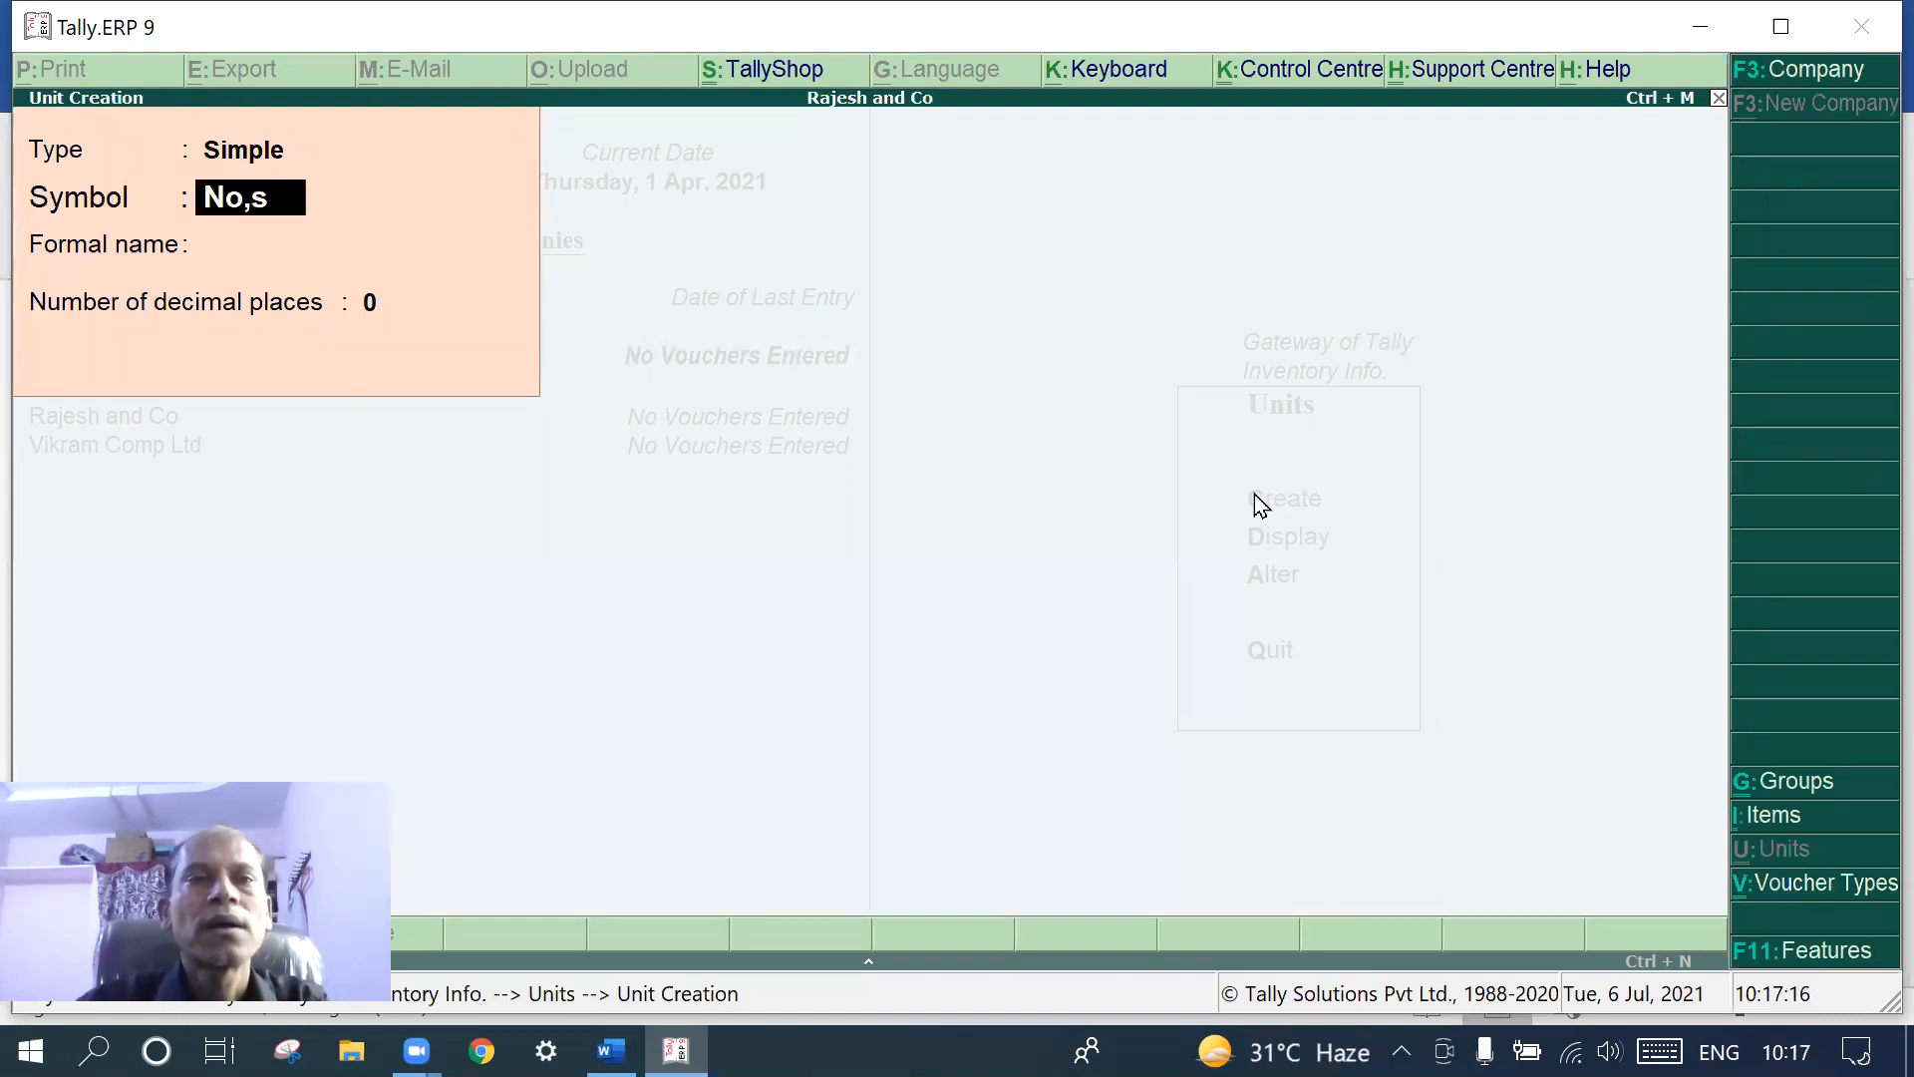
pyautogui.press('Return')
pyautogui.press('Return')
pyautogui.press('Return')
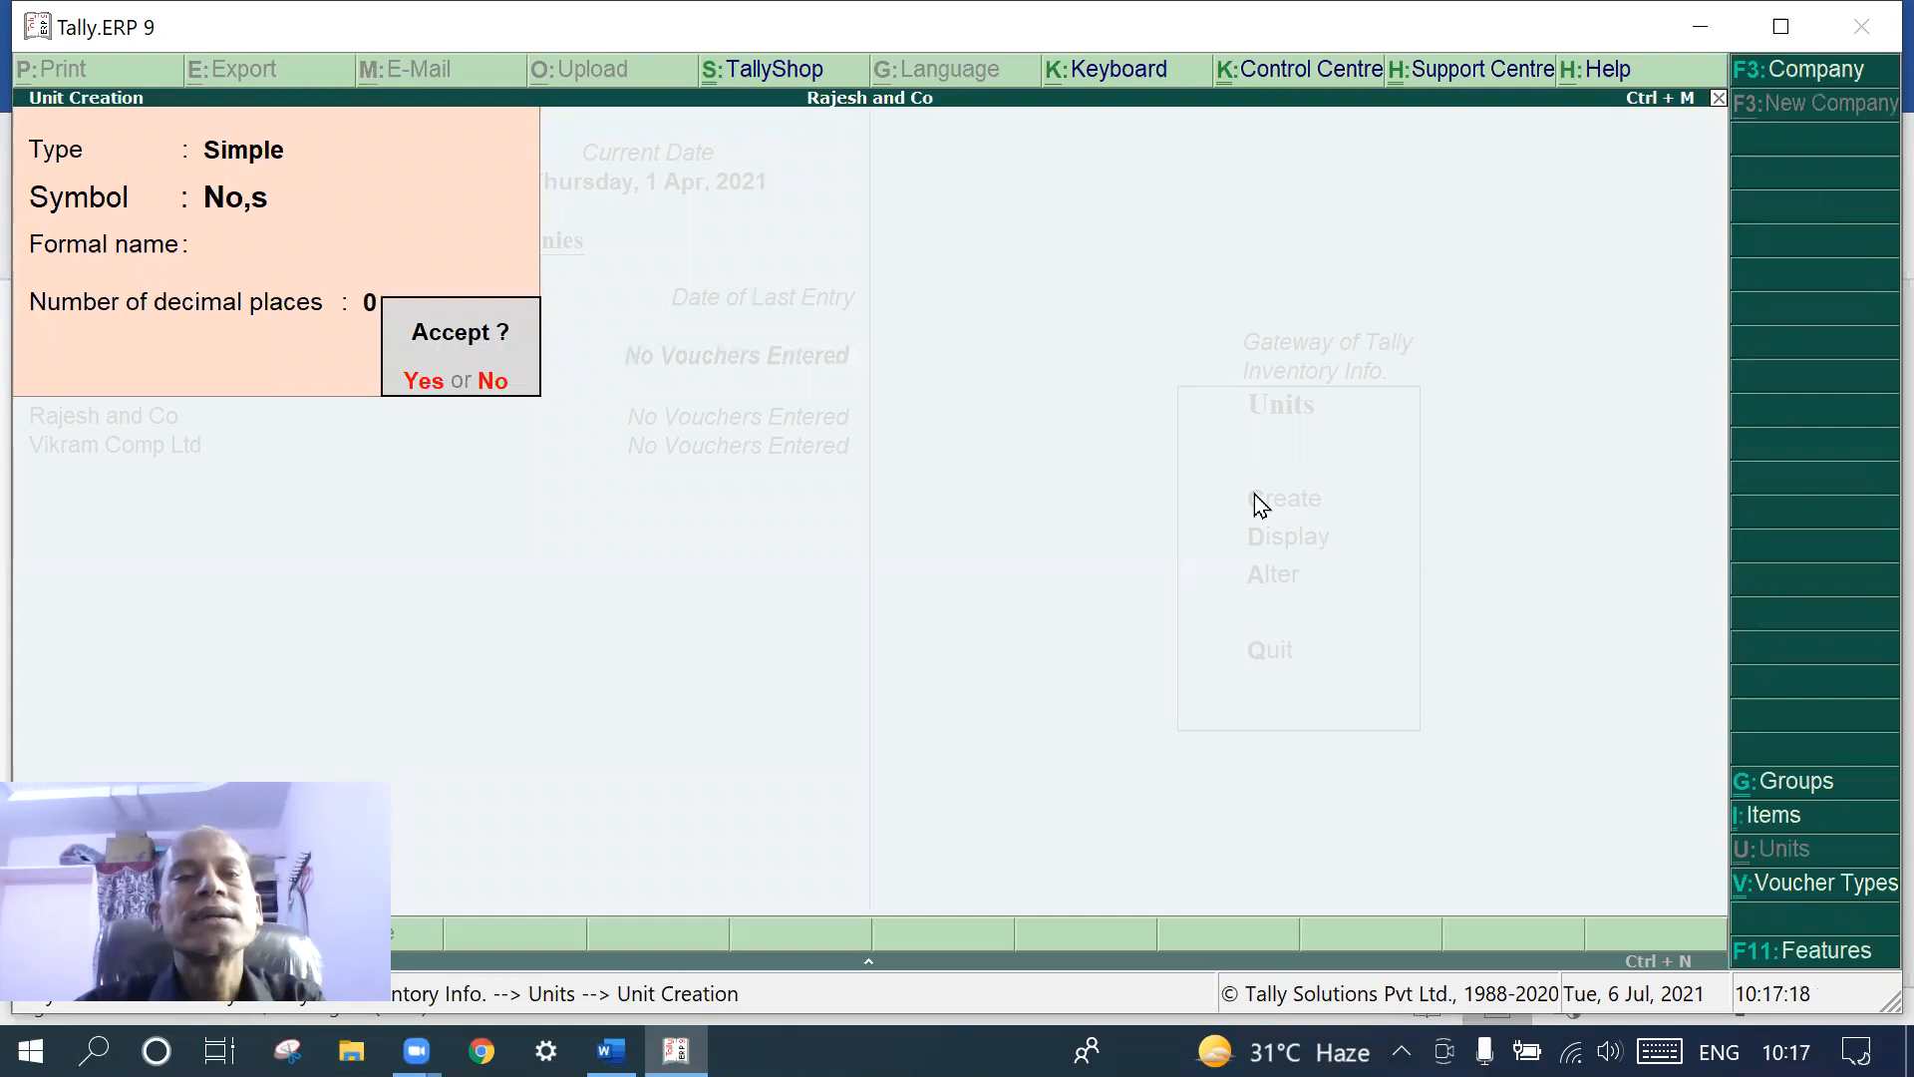
pyautogui.press('Return')
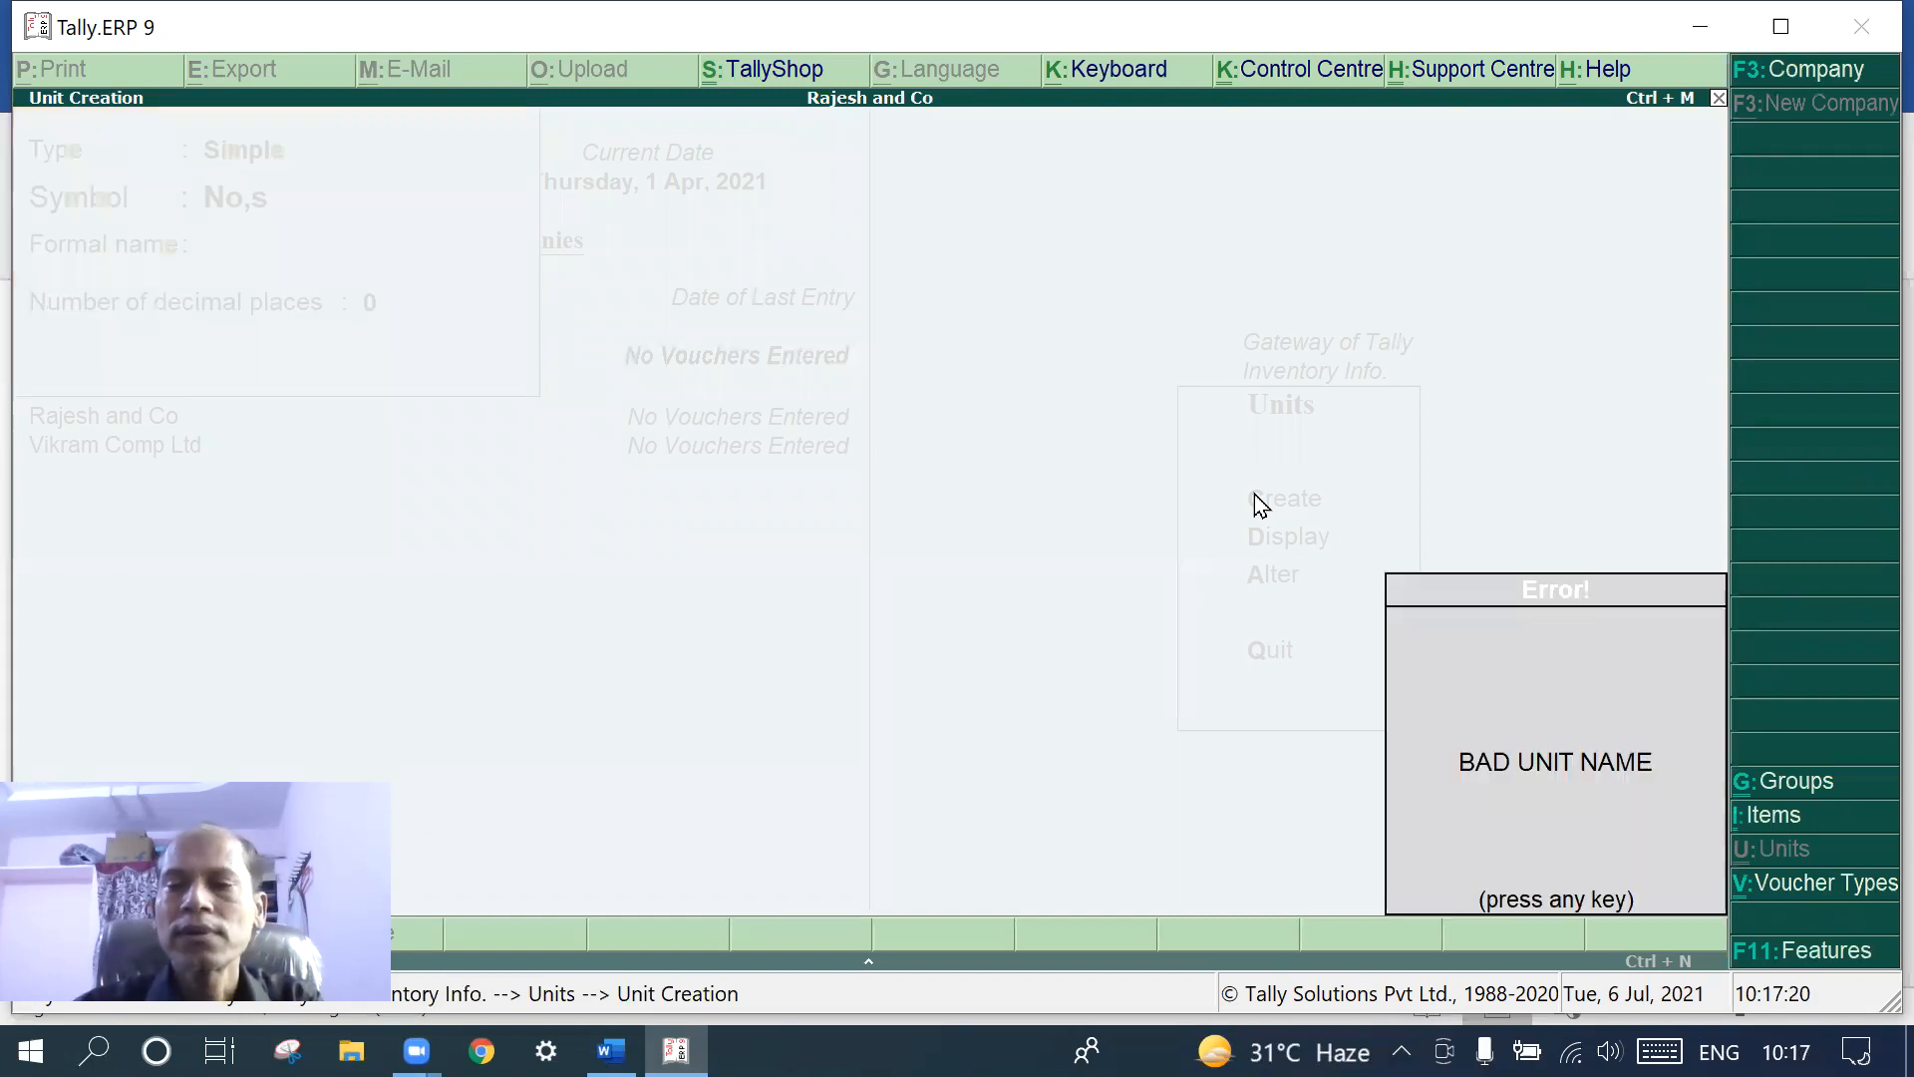
pyautogui.press('Return')
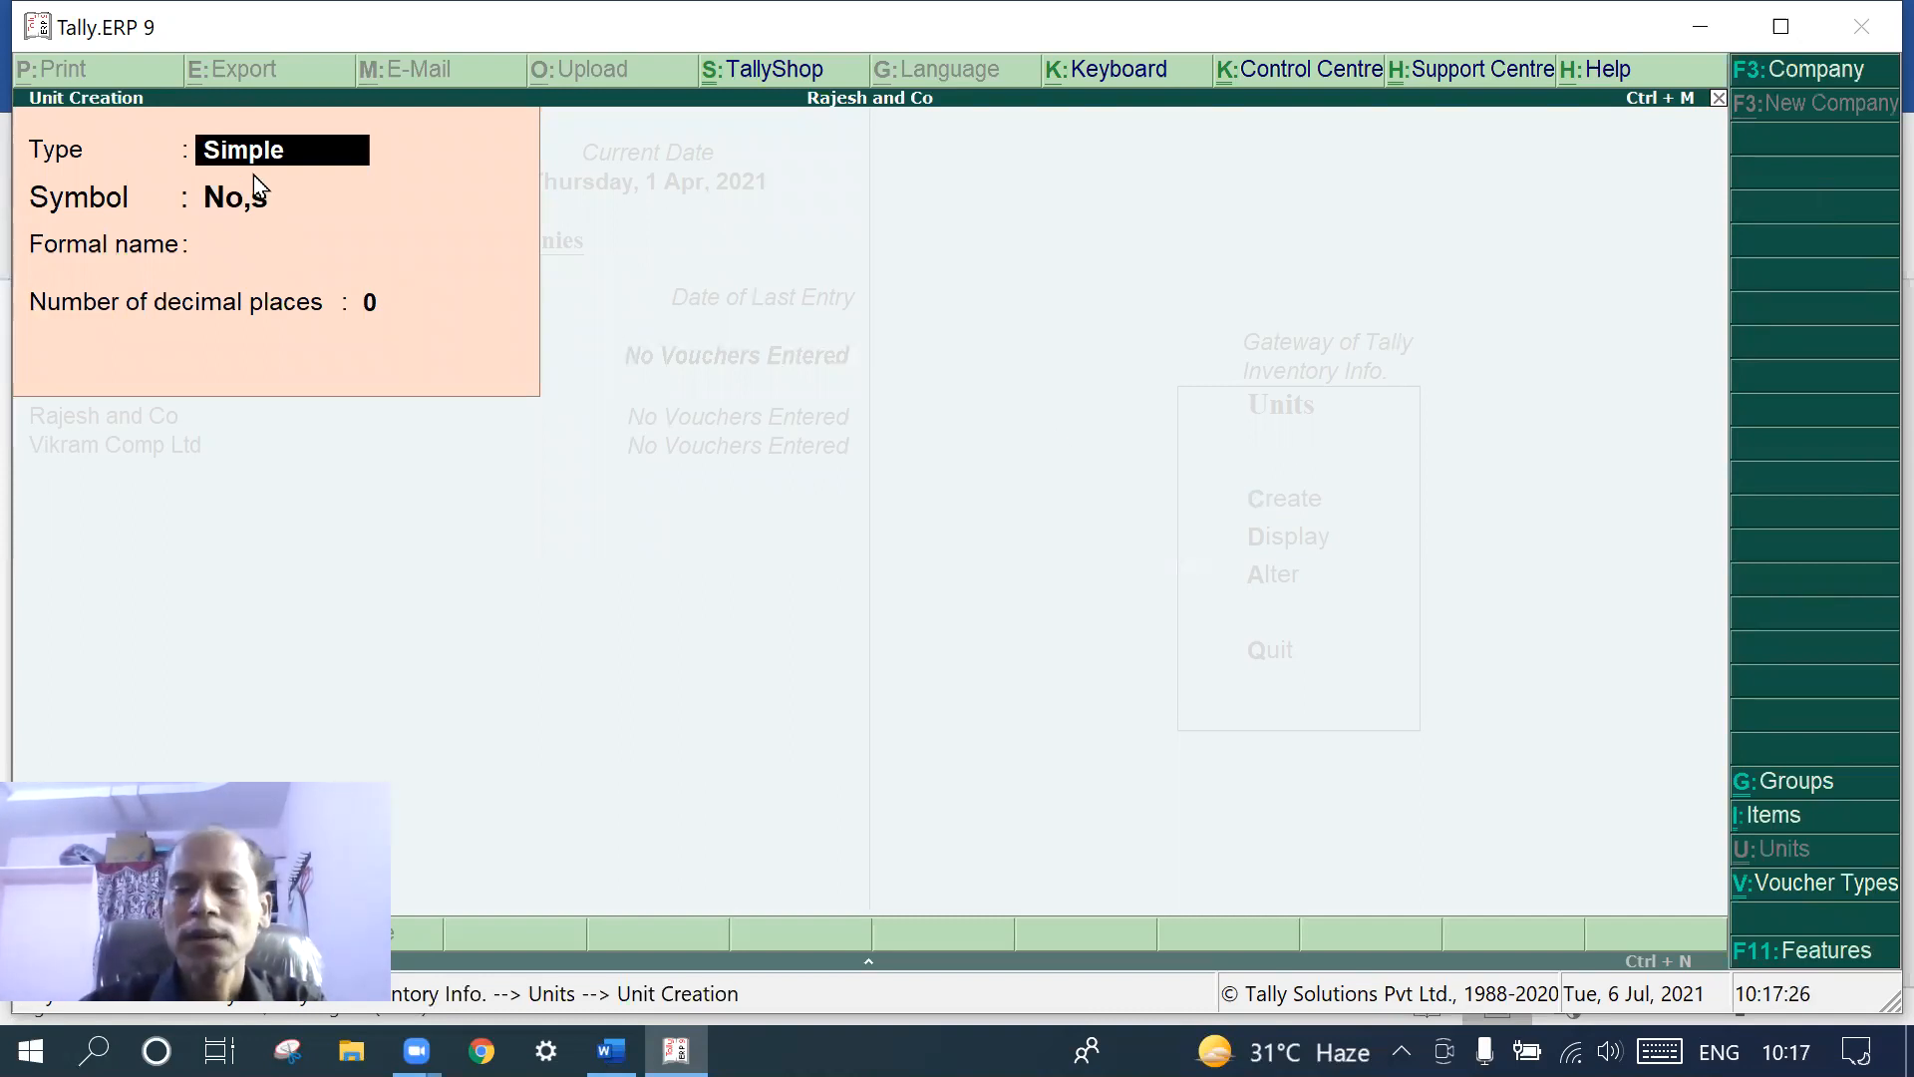
pyautogui.press('Return')
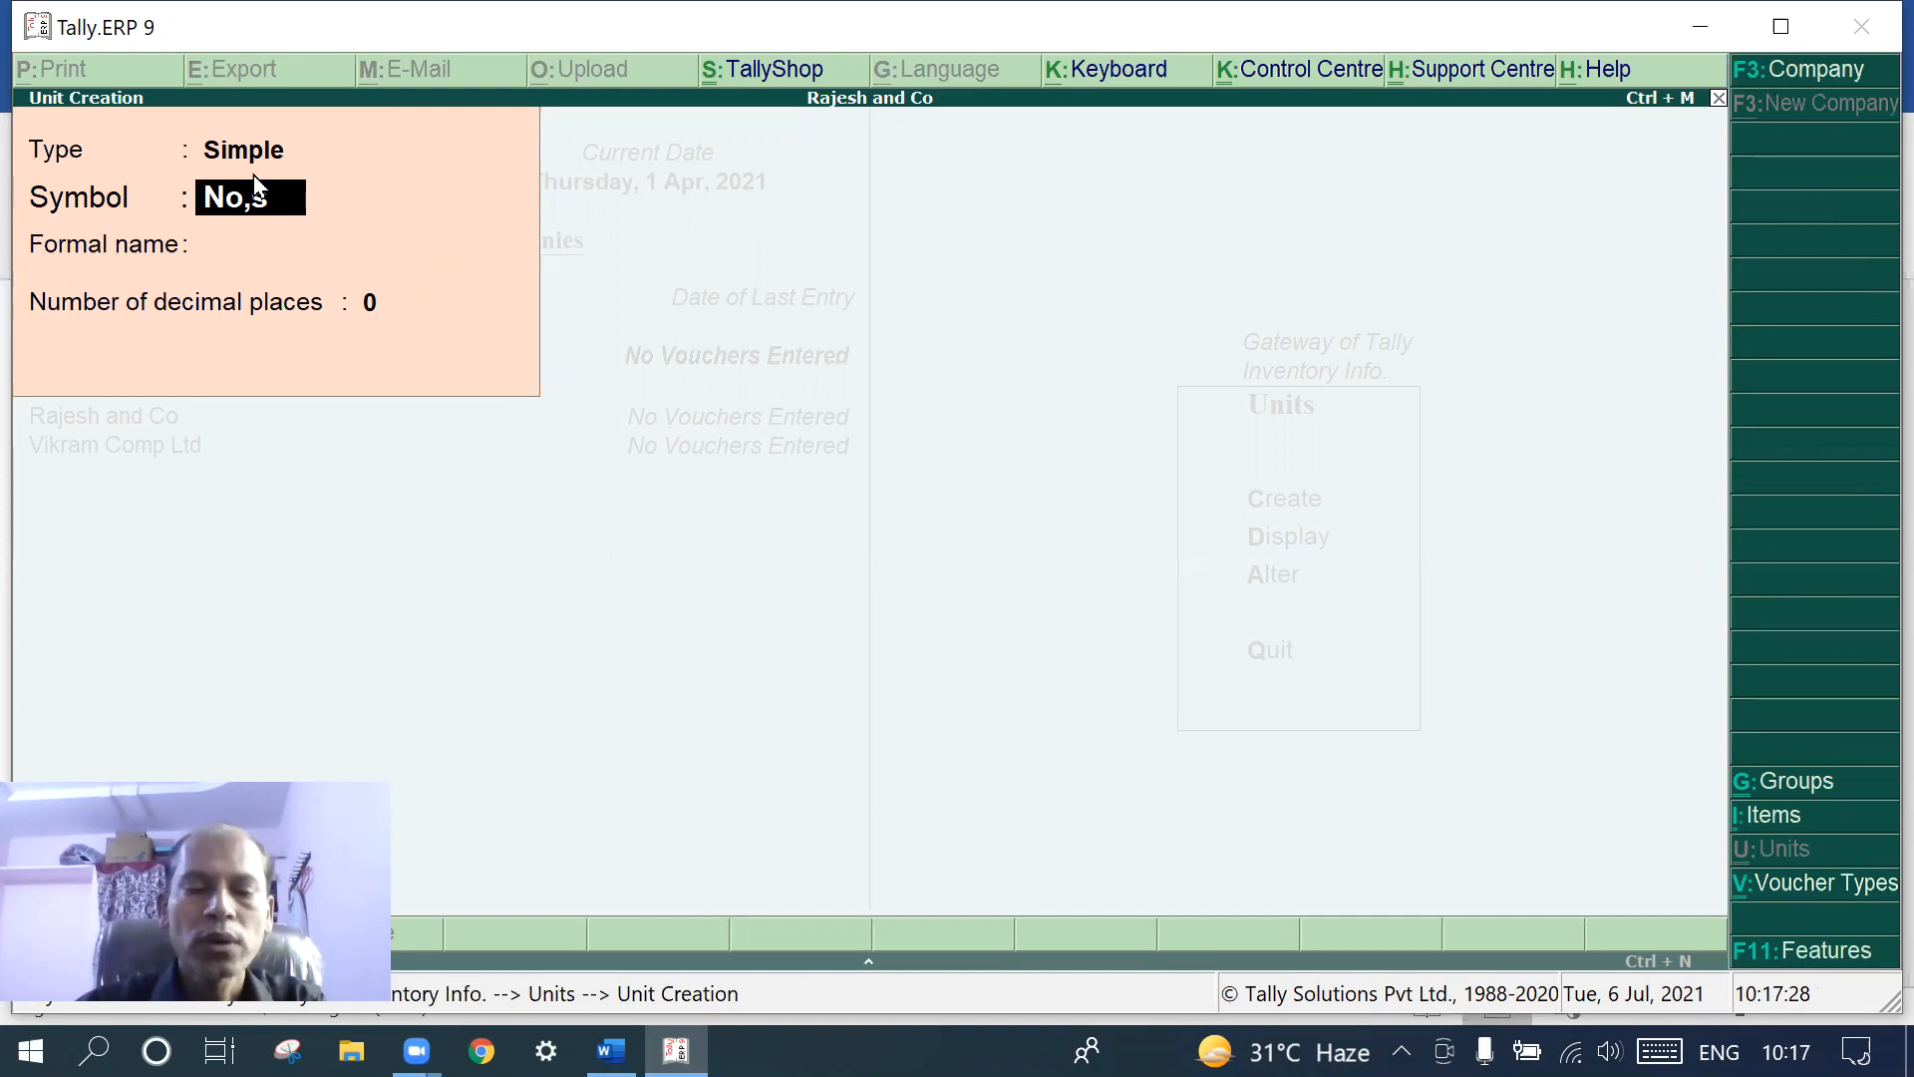
pyautogui.write('No')
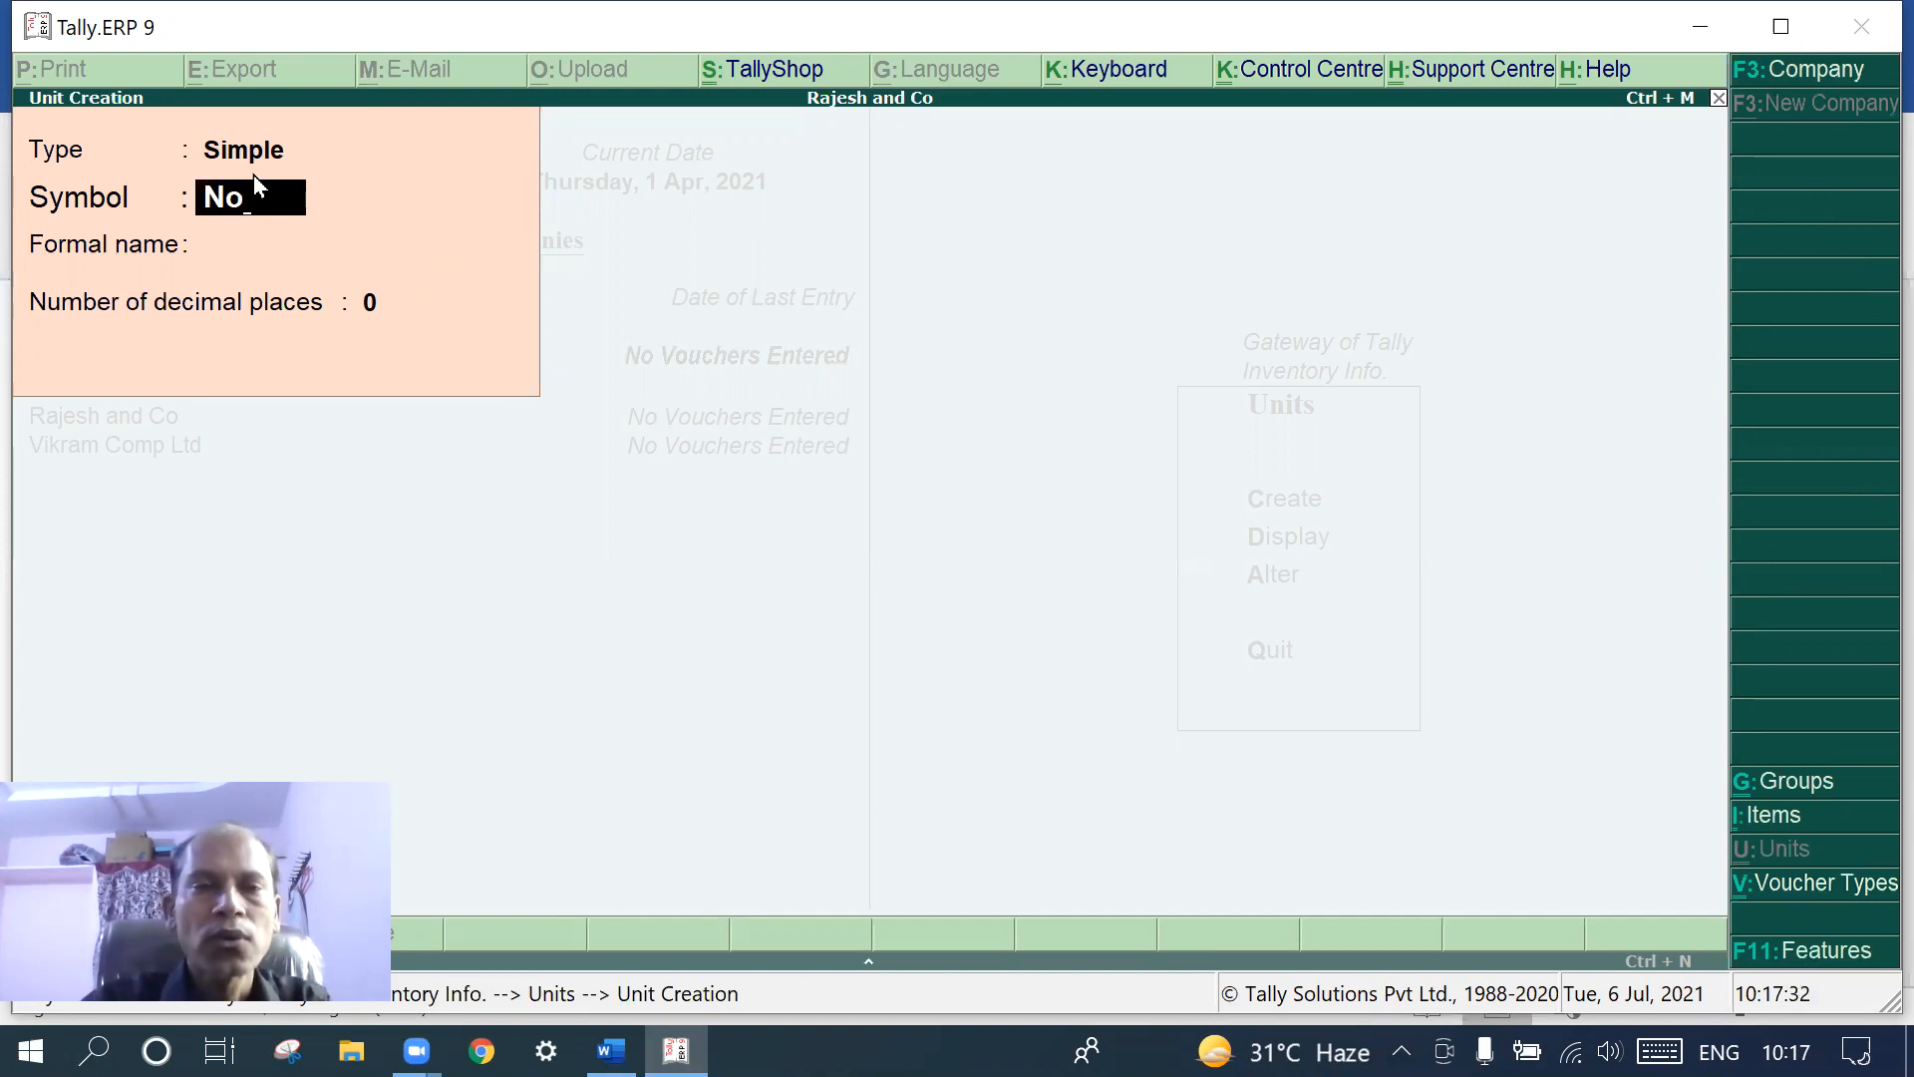
pyautogui.write('s')
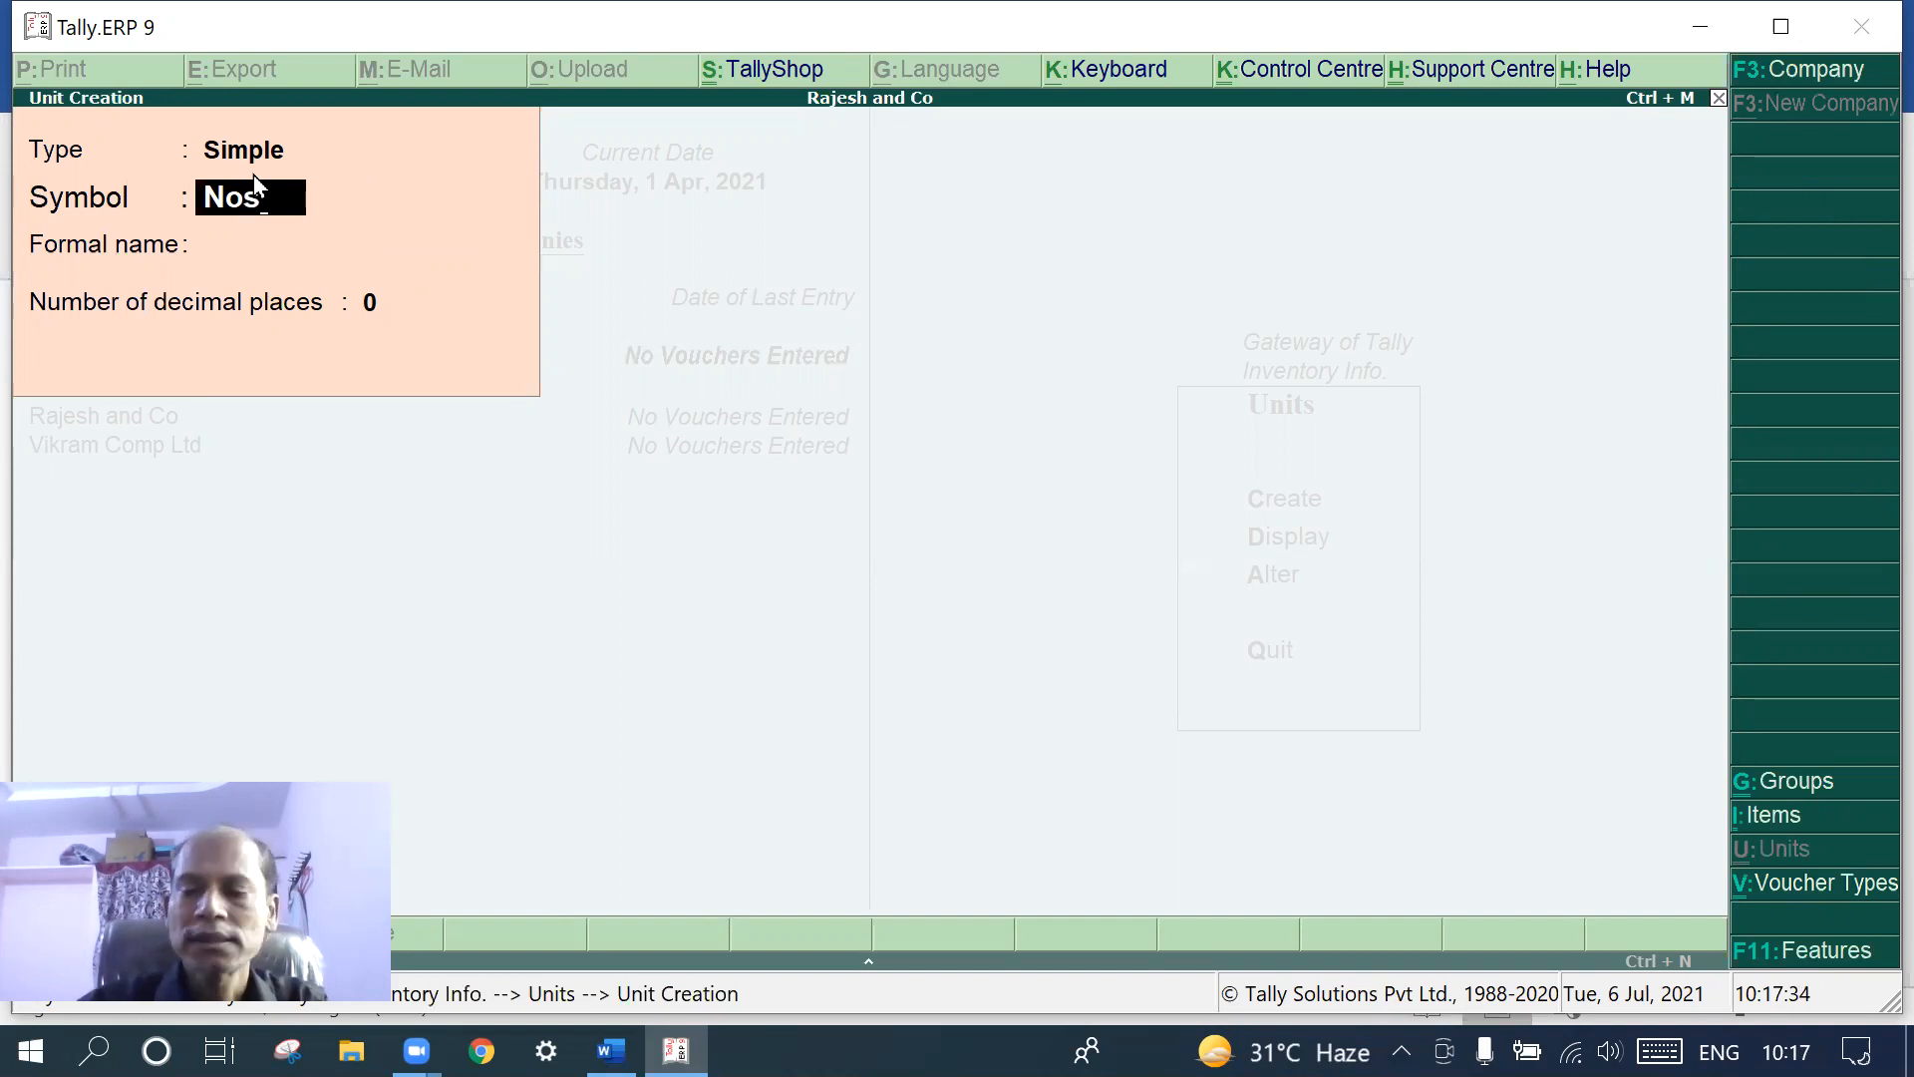
pyautogui.press('Return')
pyautogui.press('Return')
pyautogui.press('Return')
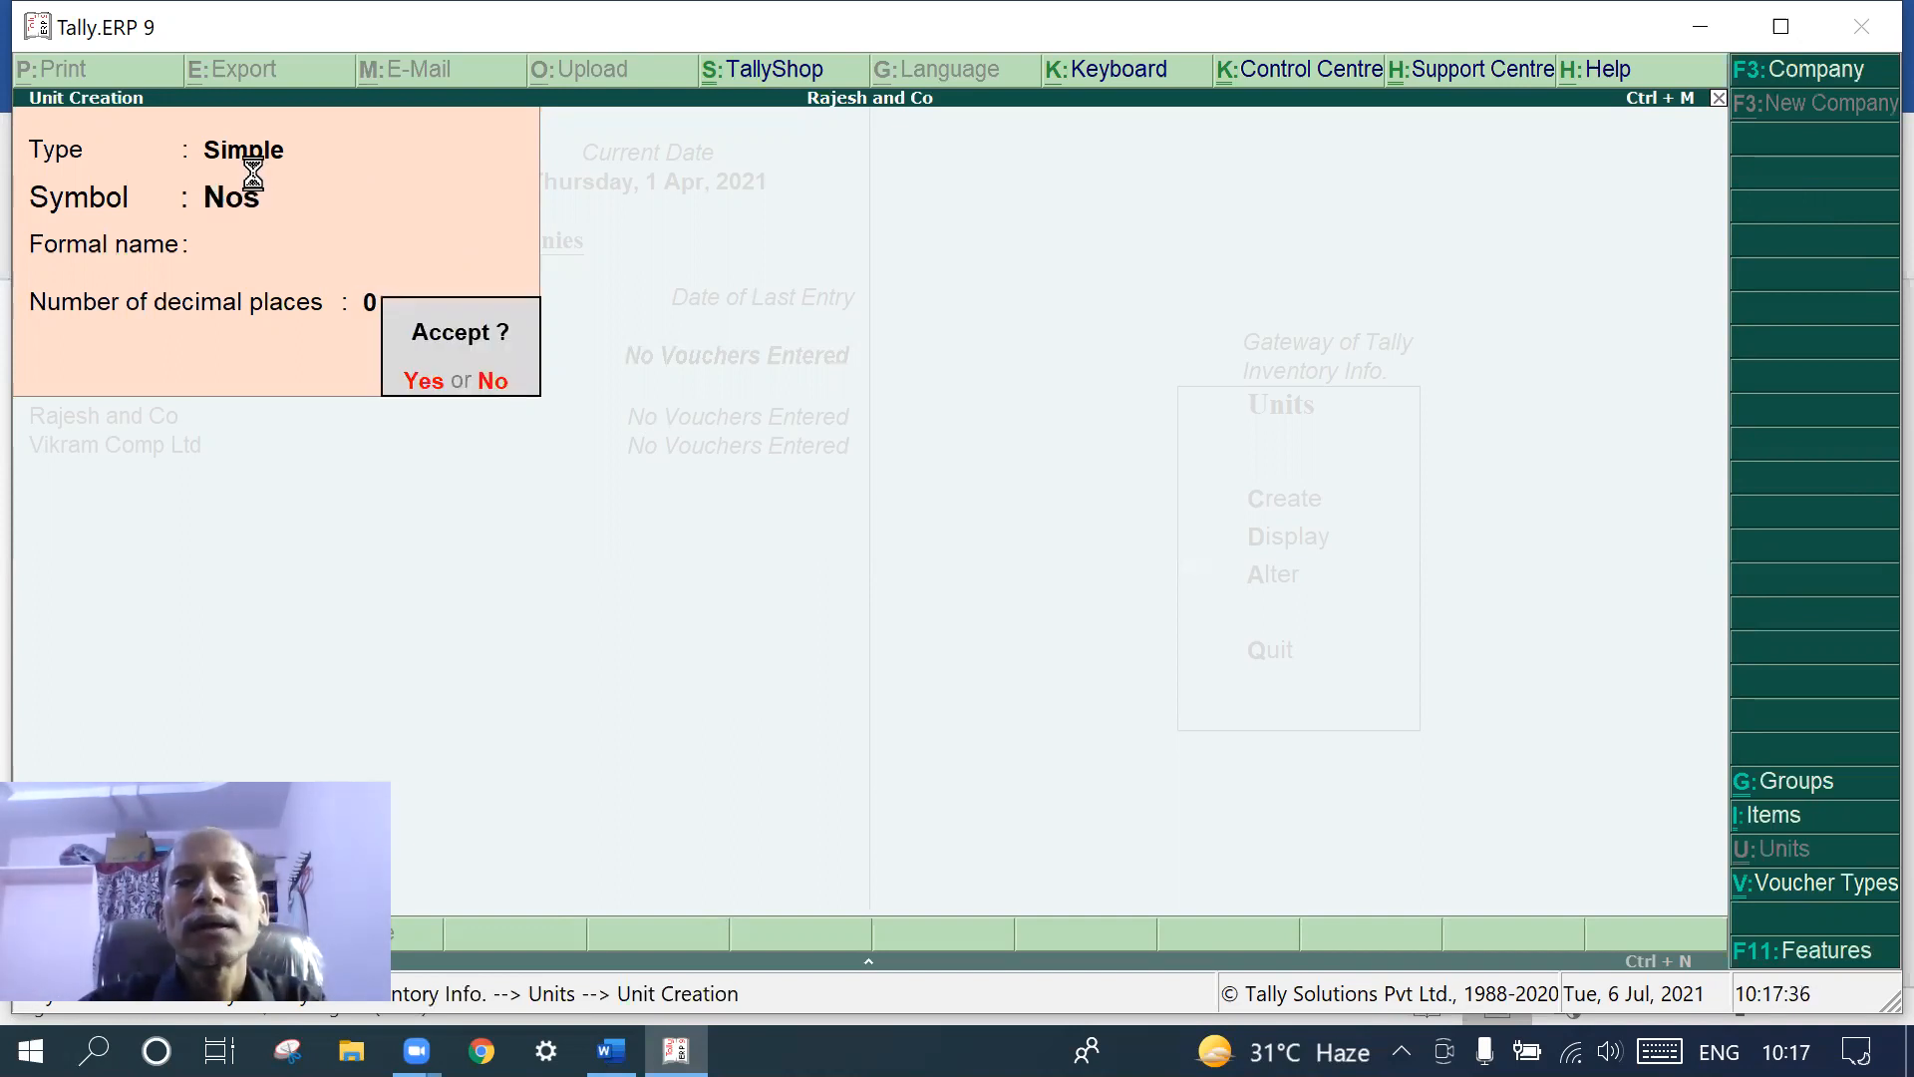
pyautogui.press('Return')
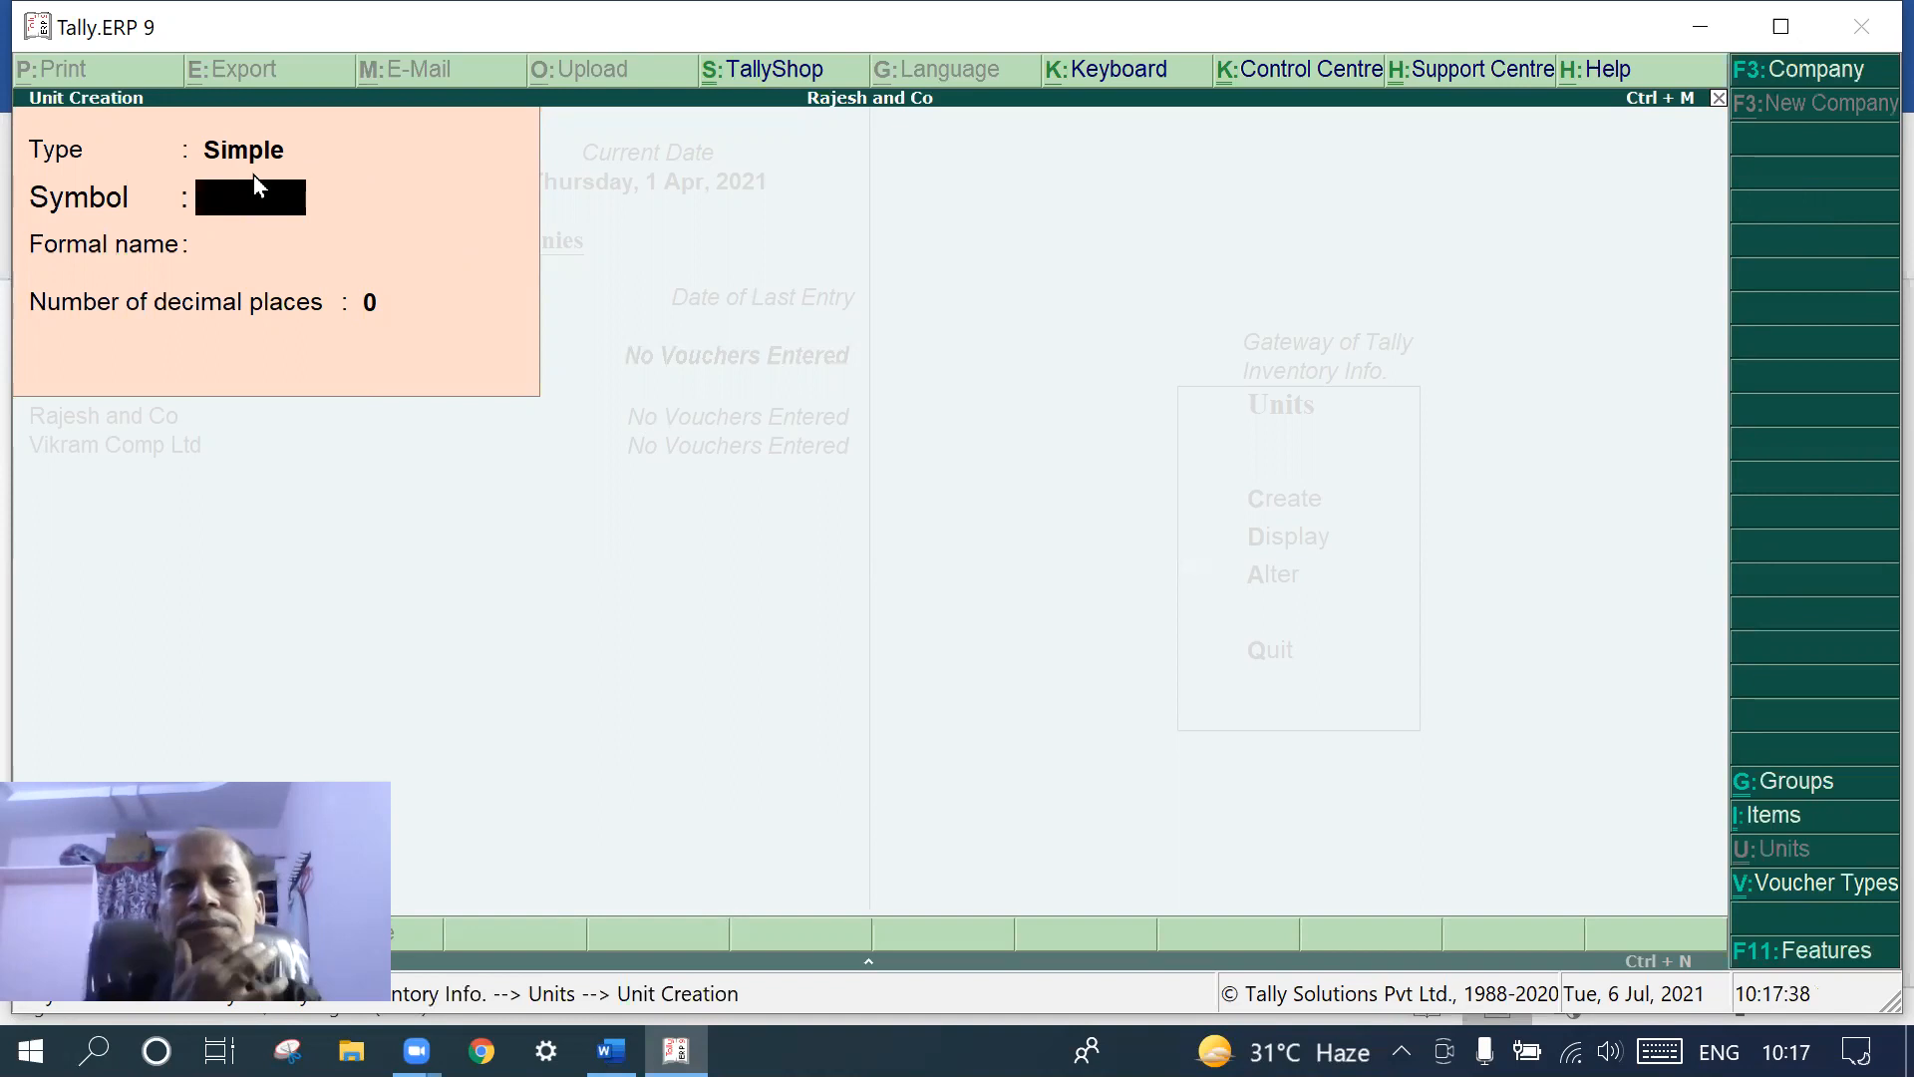
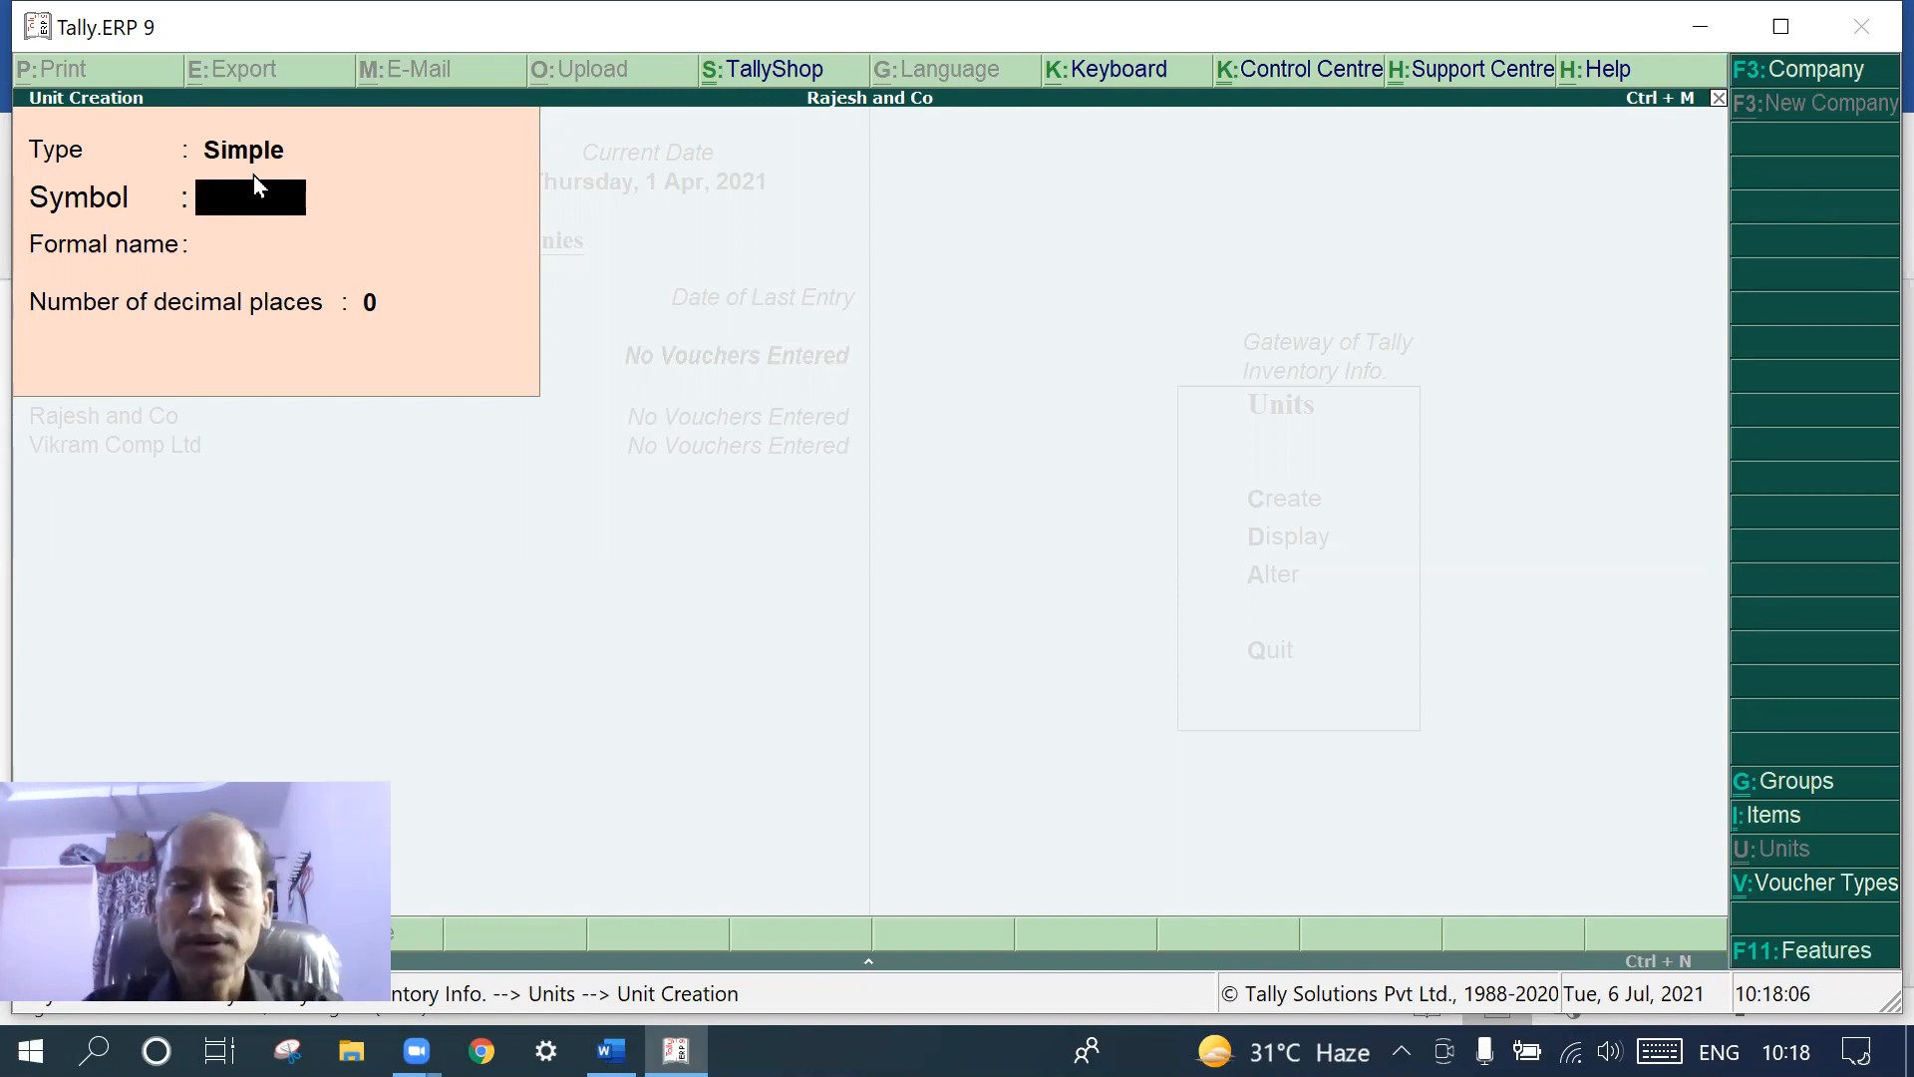
# - Clear the stray 'K' from the unit symbol, quit the unit form unsaved, and leave the Units menu
pyautogui.write('Kds')
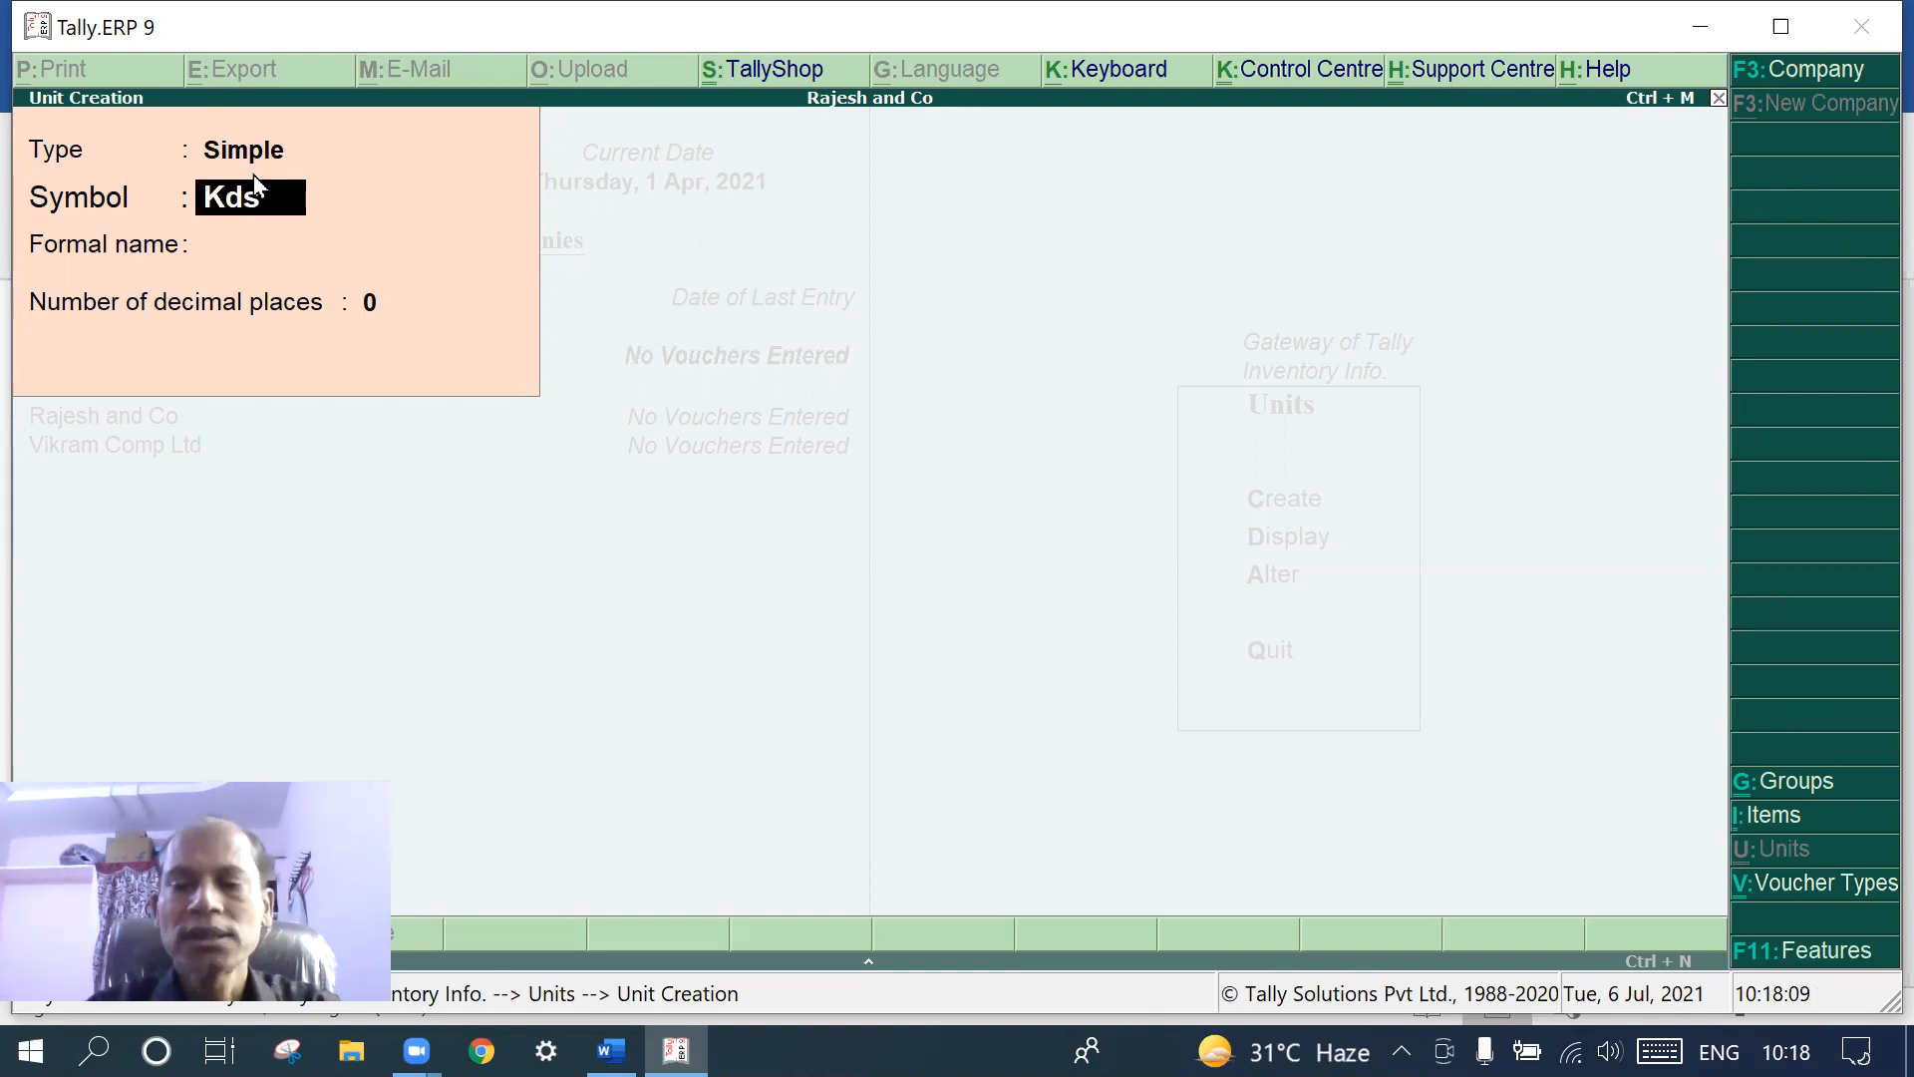
pyautogui.press('BackSpace')
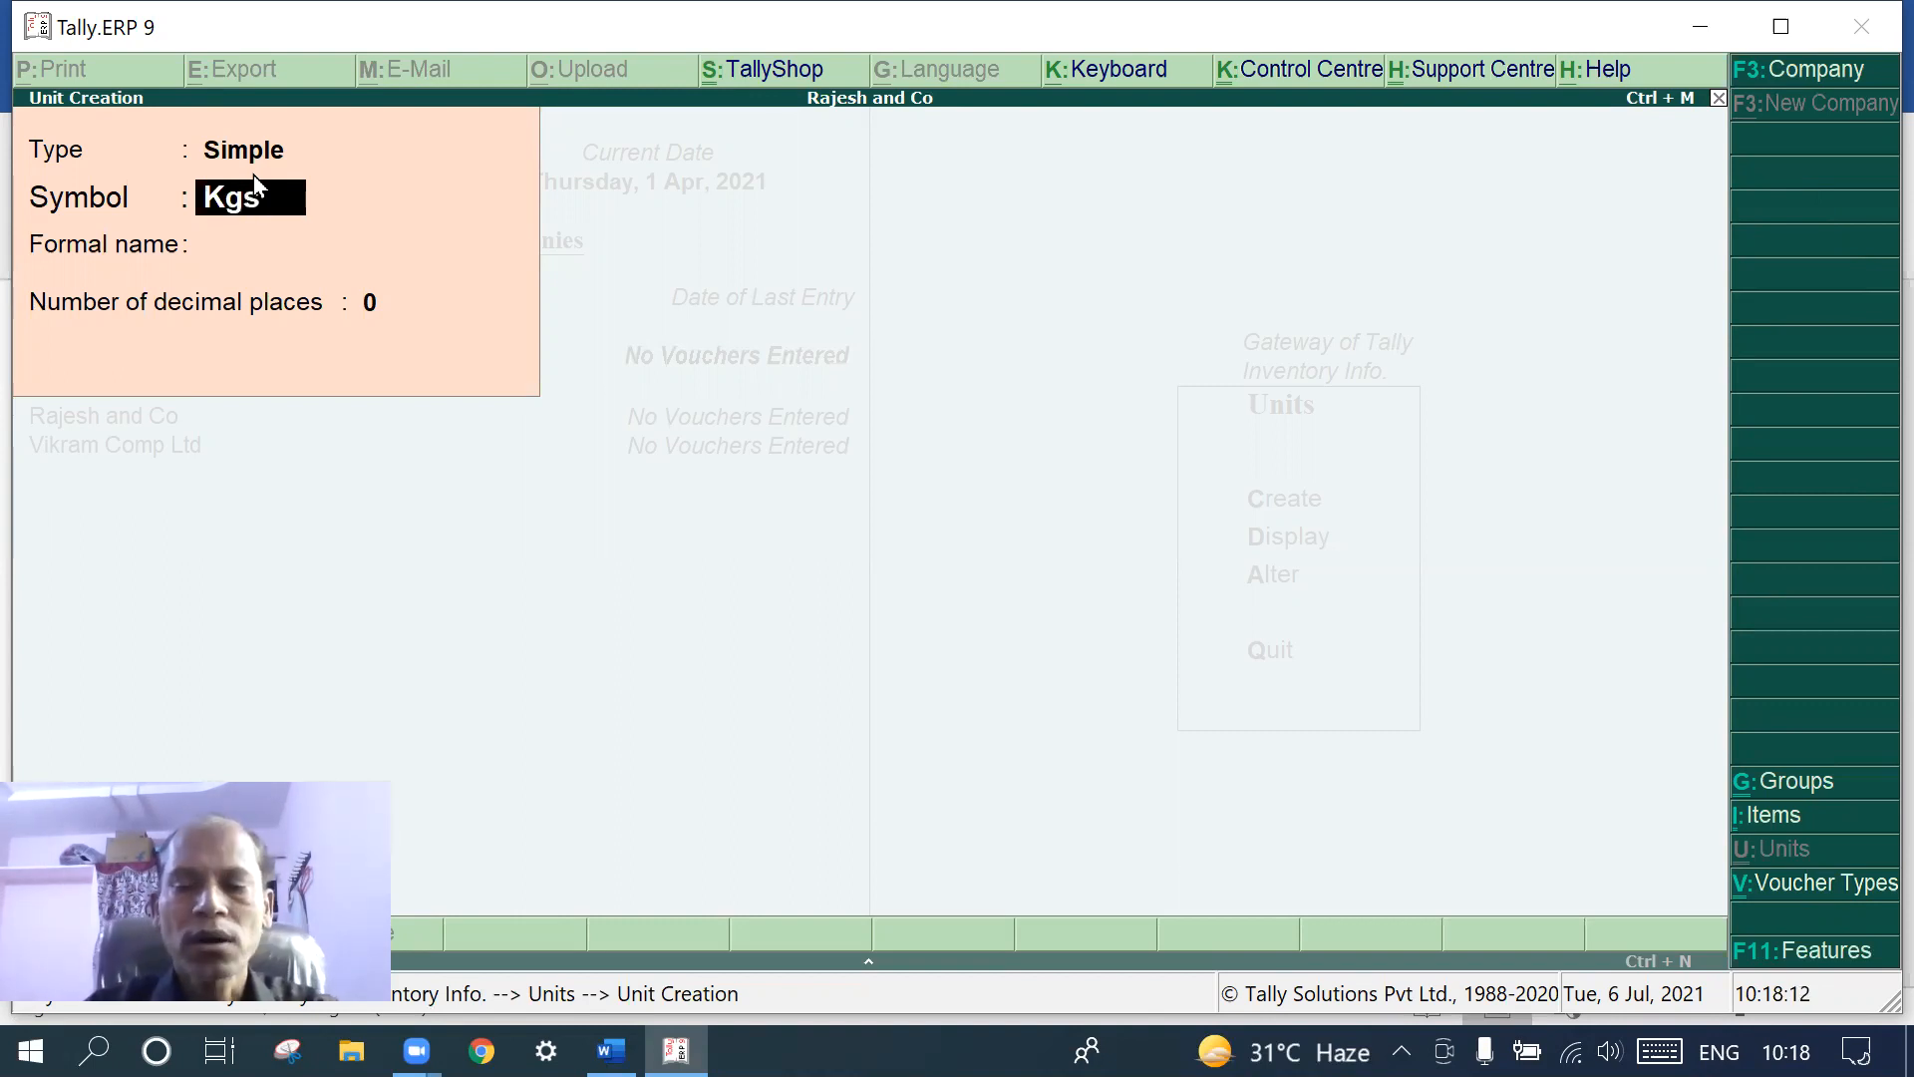
pyautogui.press('Return')
pyautogui.press('Return')
pyautogui.press('Return')
pyautogui.press('Return')
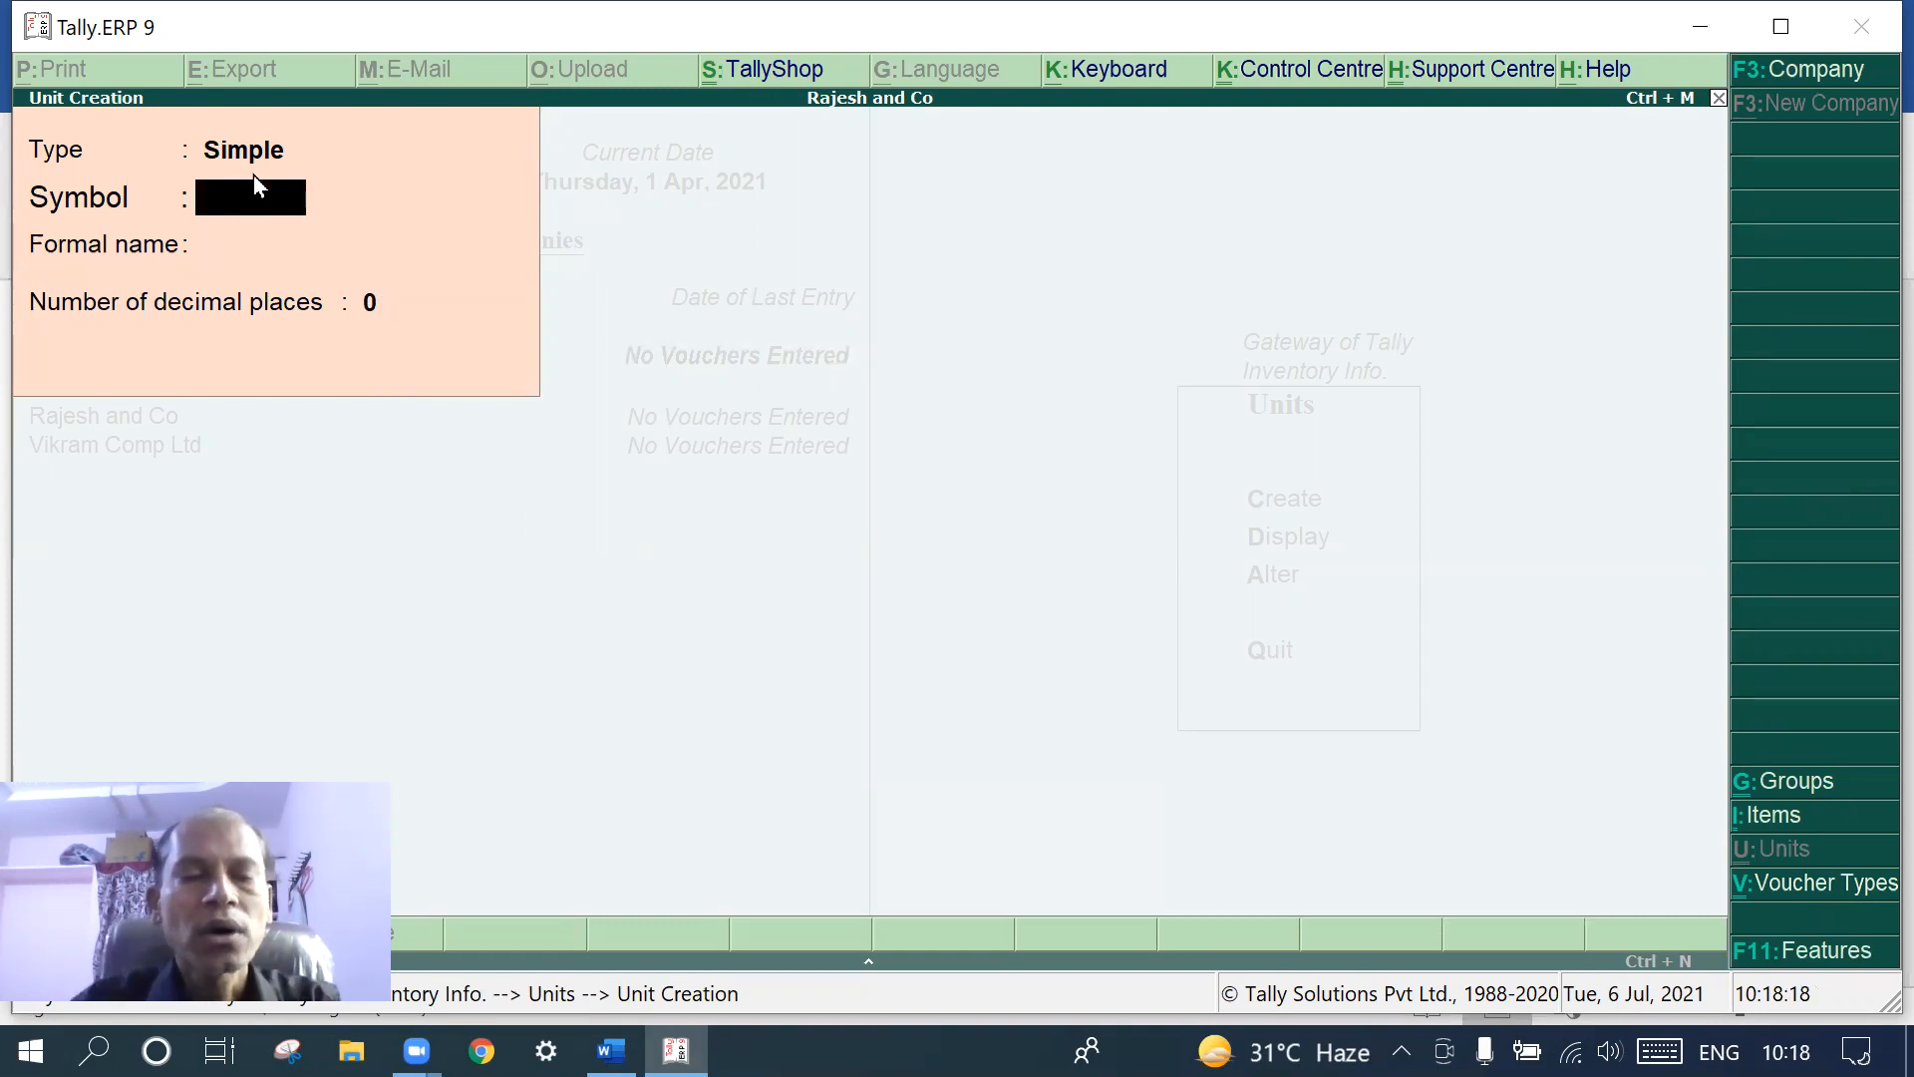
pyautogui.press('Escape')
pyautogui.press('Return')
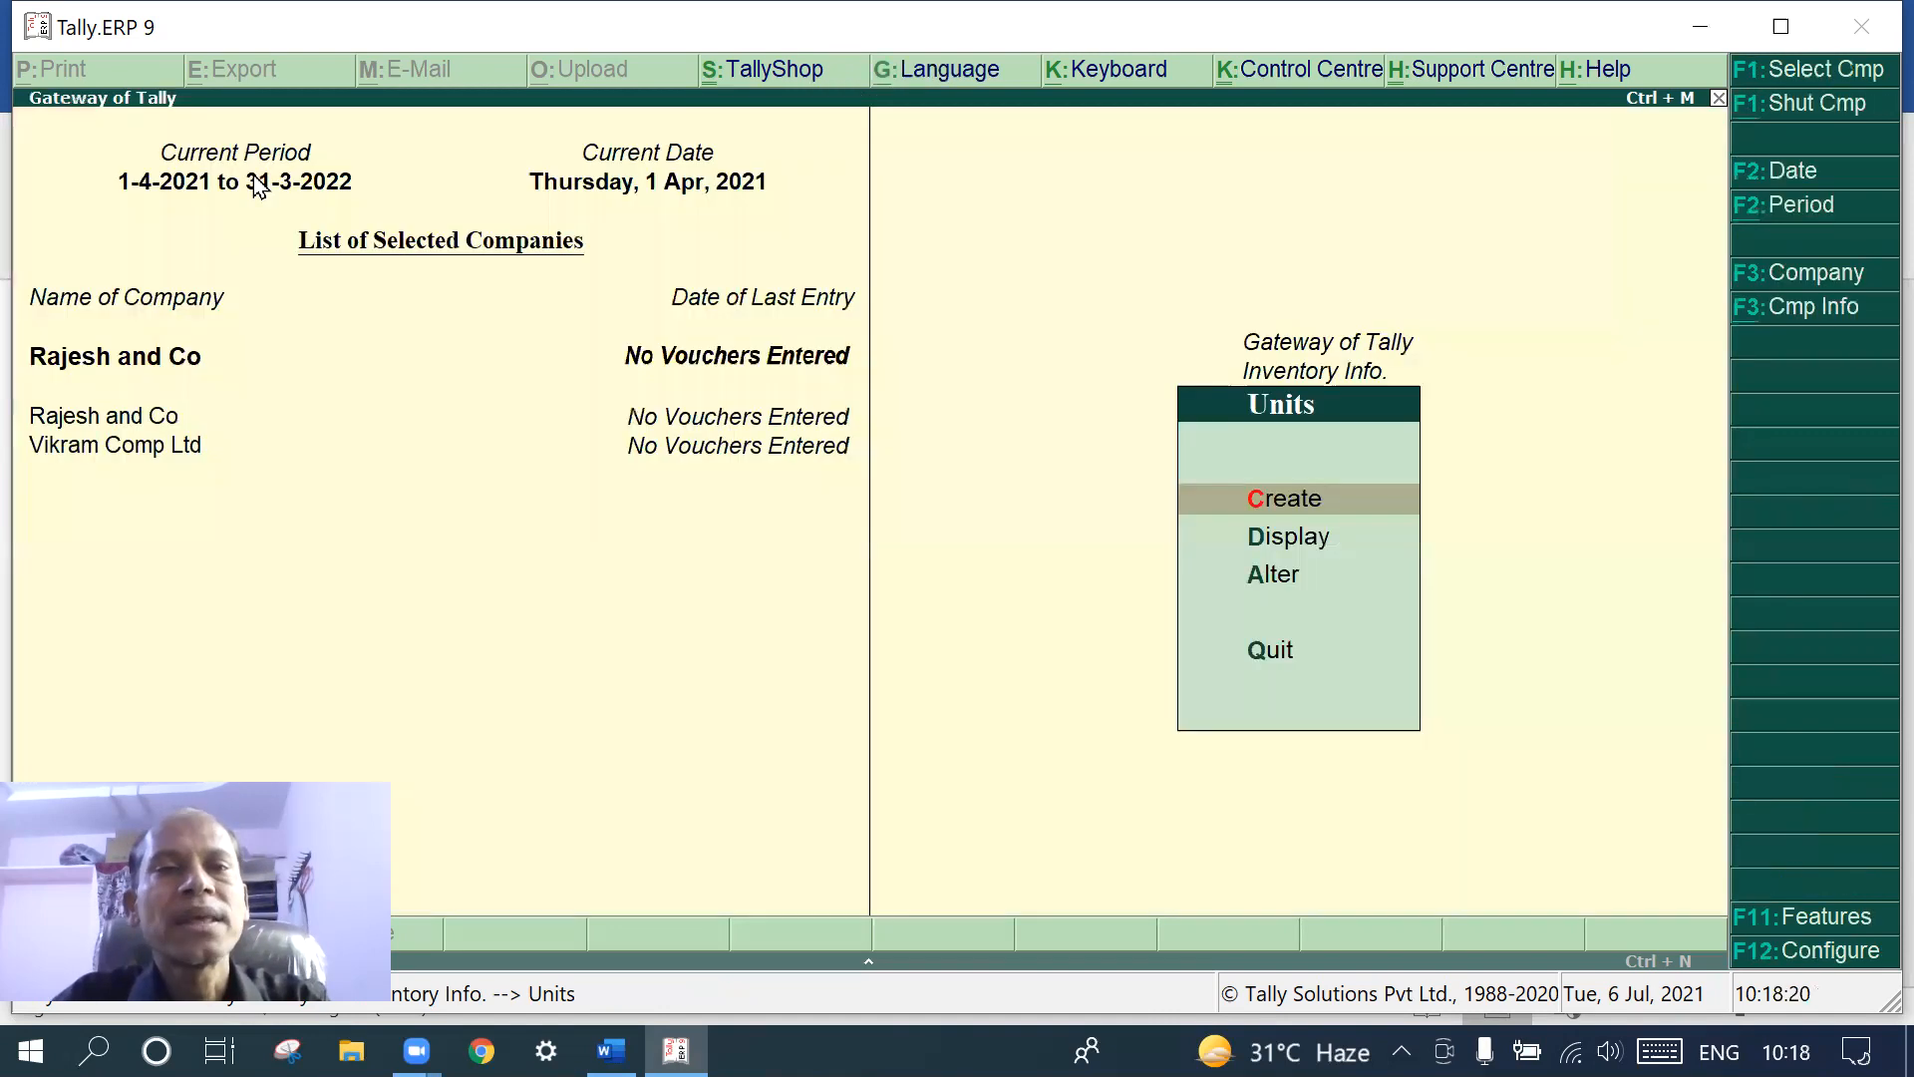
pyautogui.press('Escape')
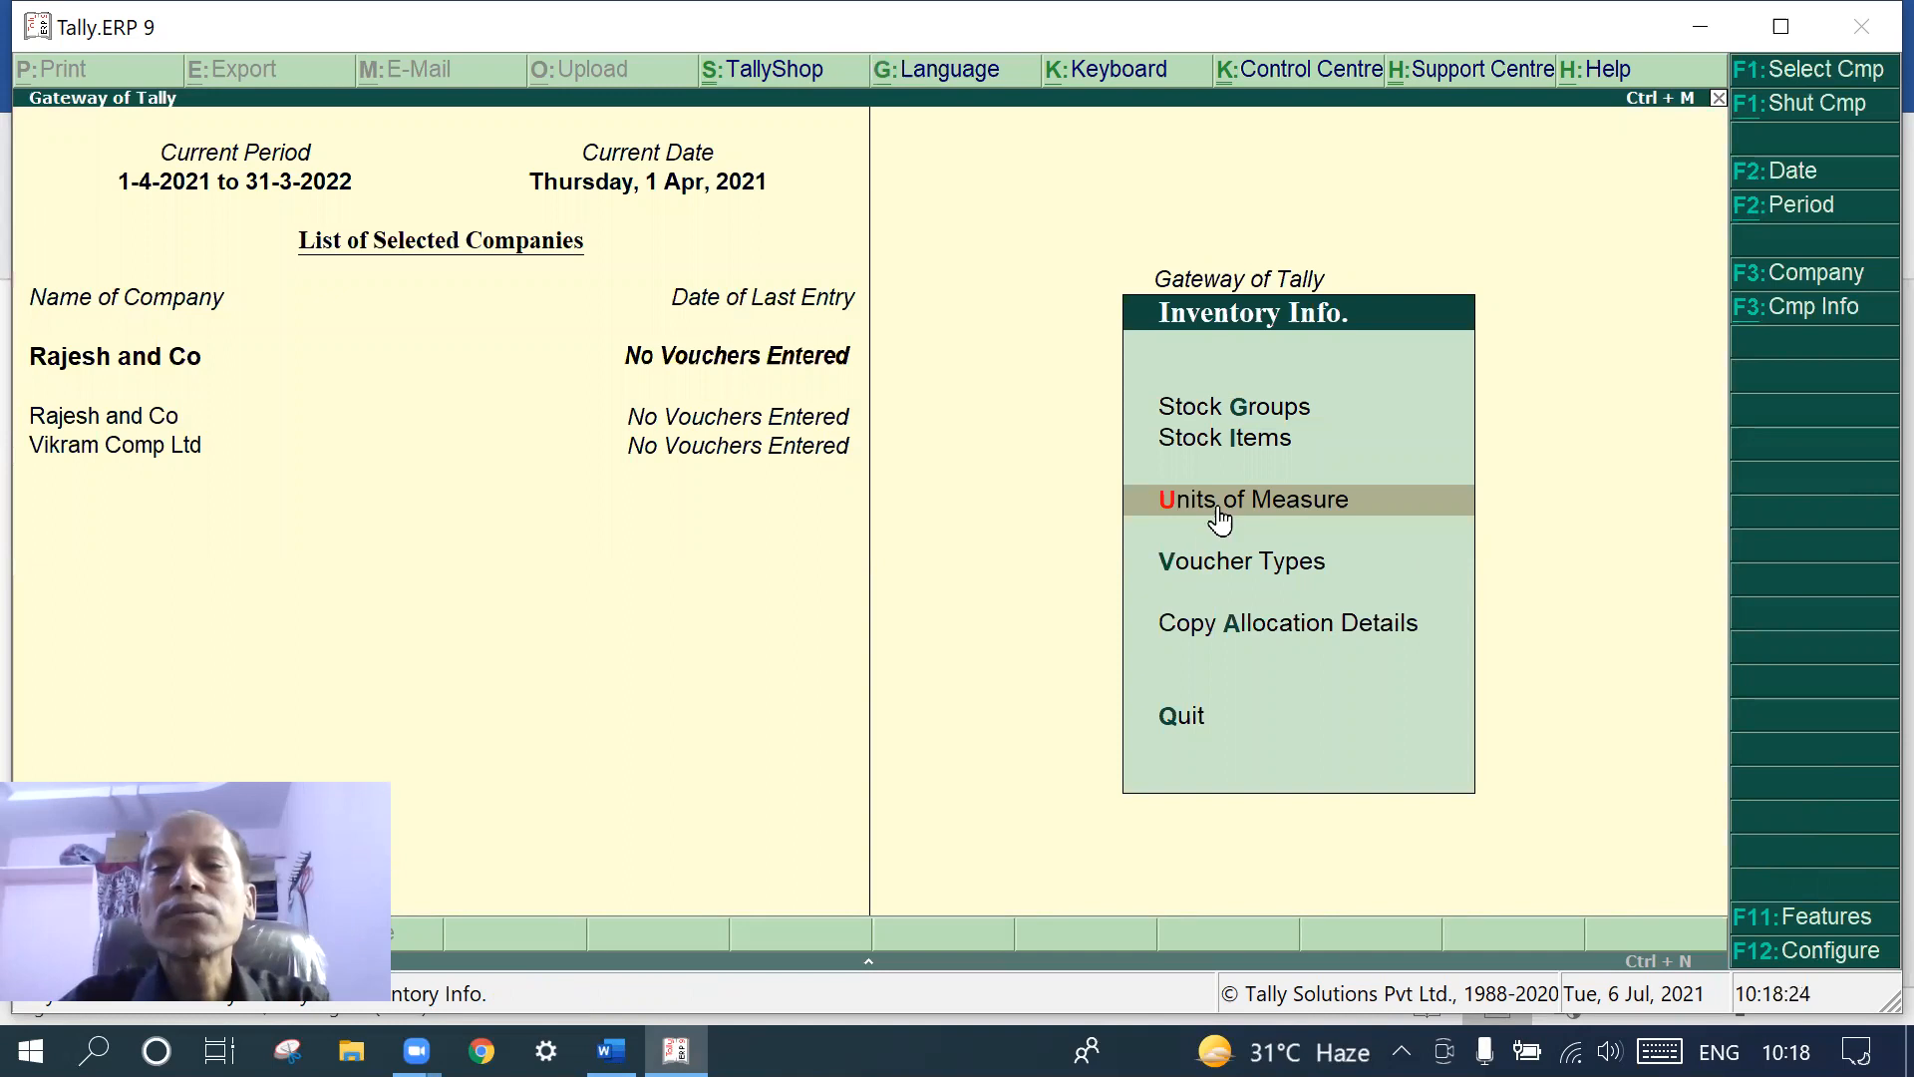
# - Create the stock item 'Computer' under Primary, measured in Nos, with 0 rate of duty
pyautogui.click(1216, 440)
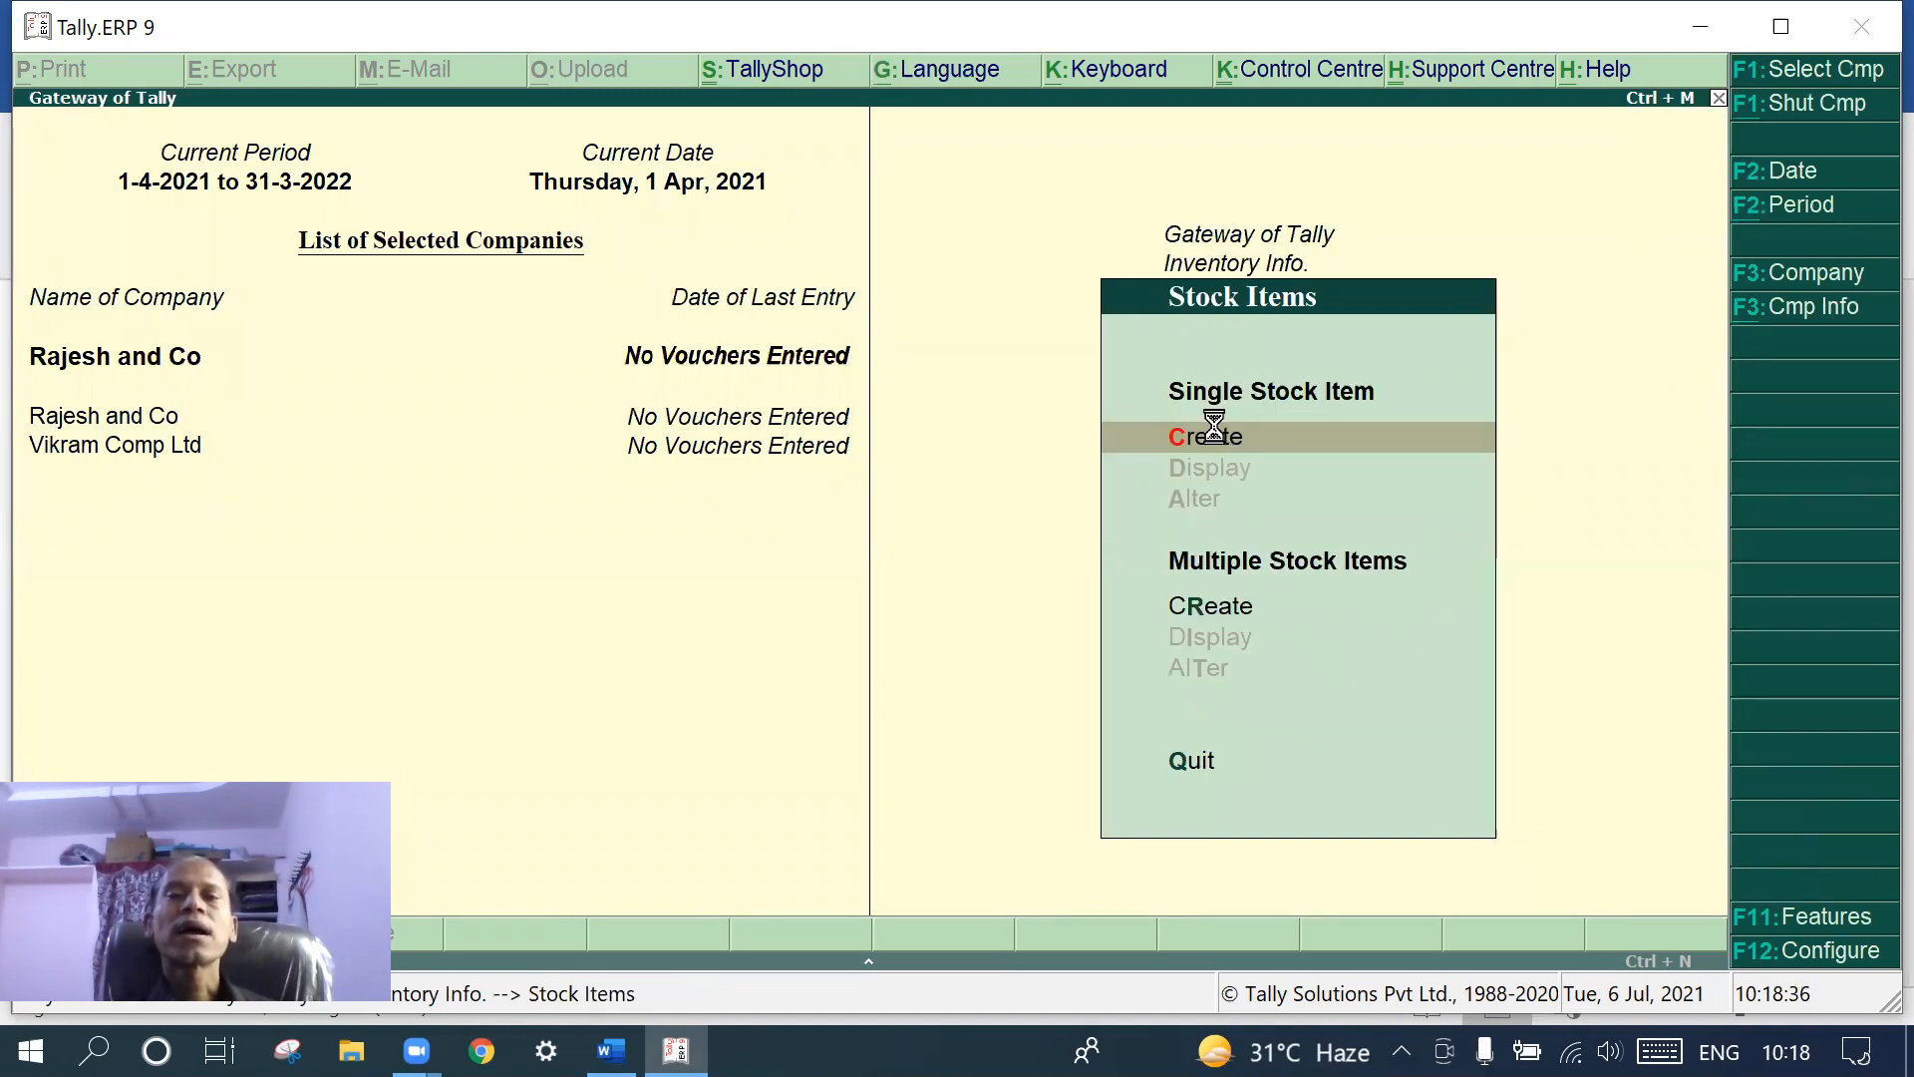
pyautogui.click(1216, 436)
pyautogui.write('C')
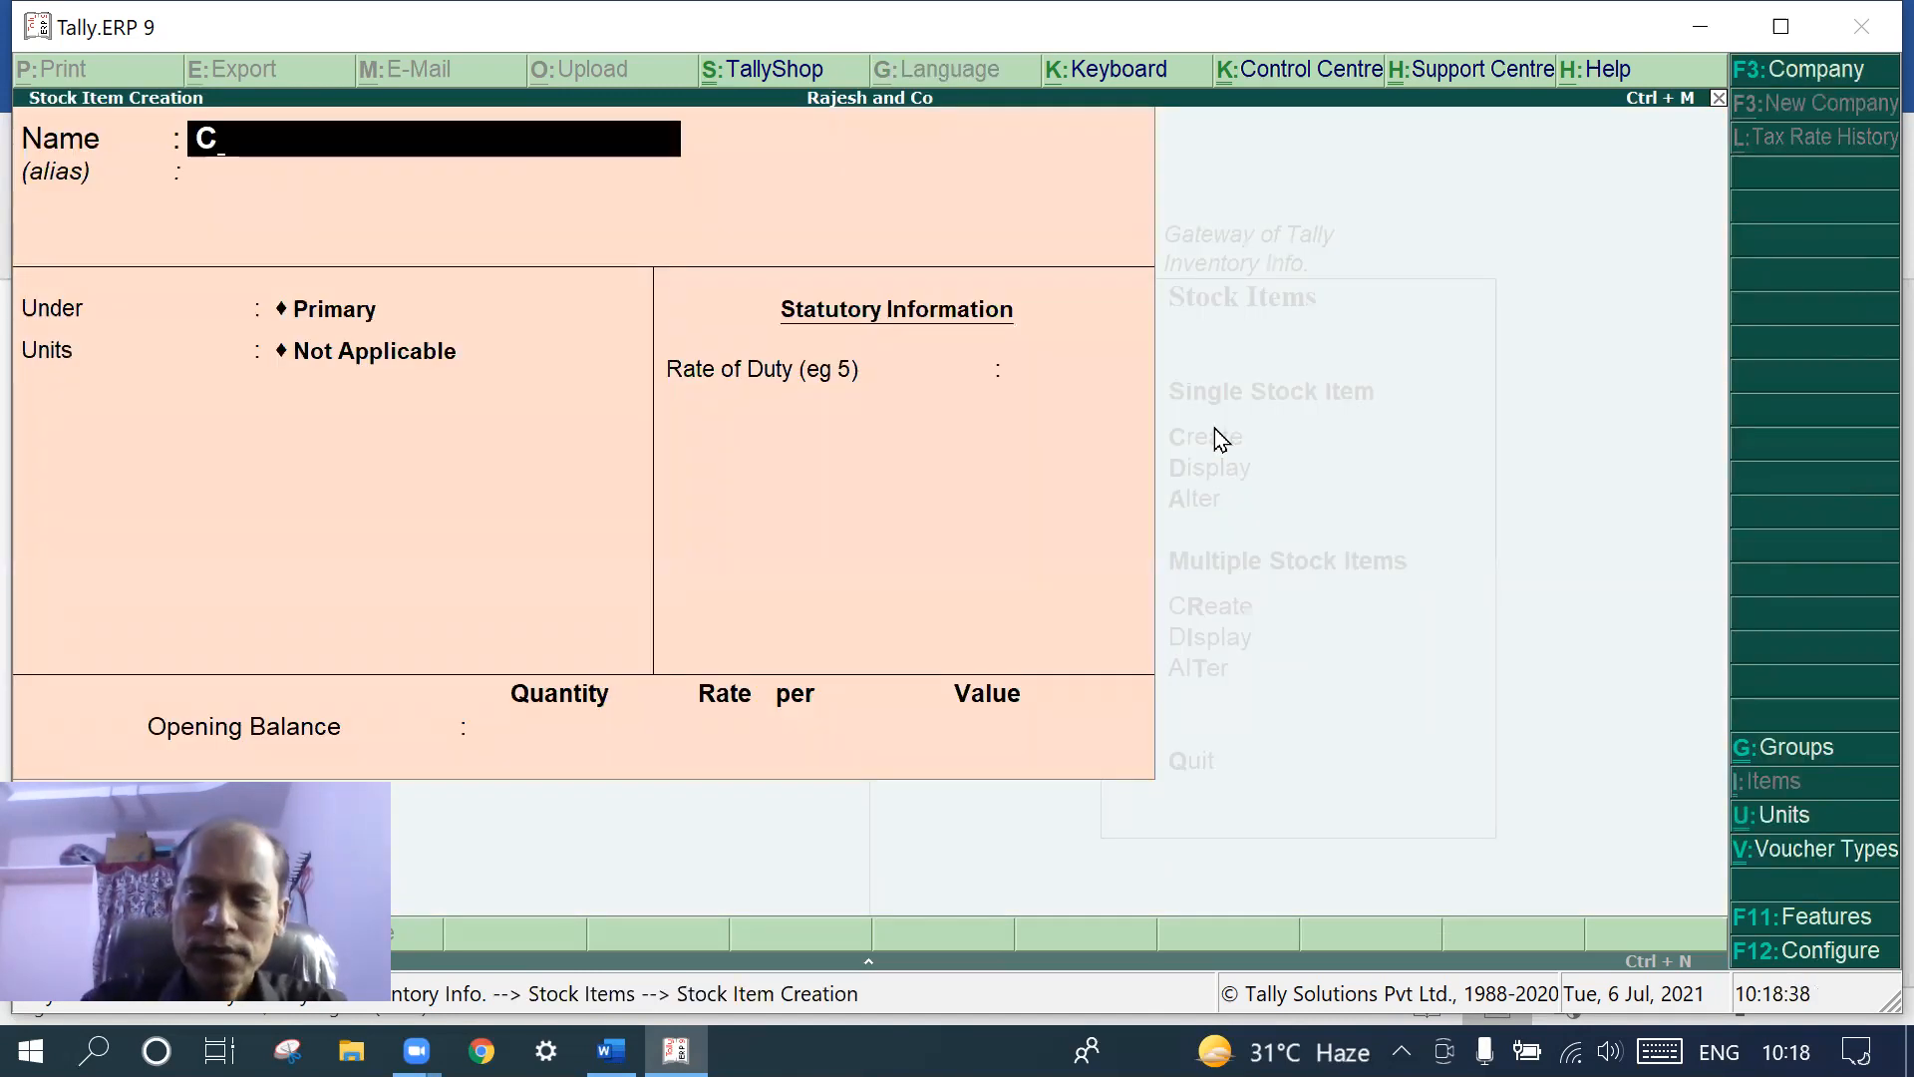
pyautogui.write('omputers')
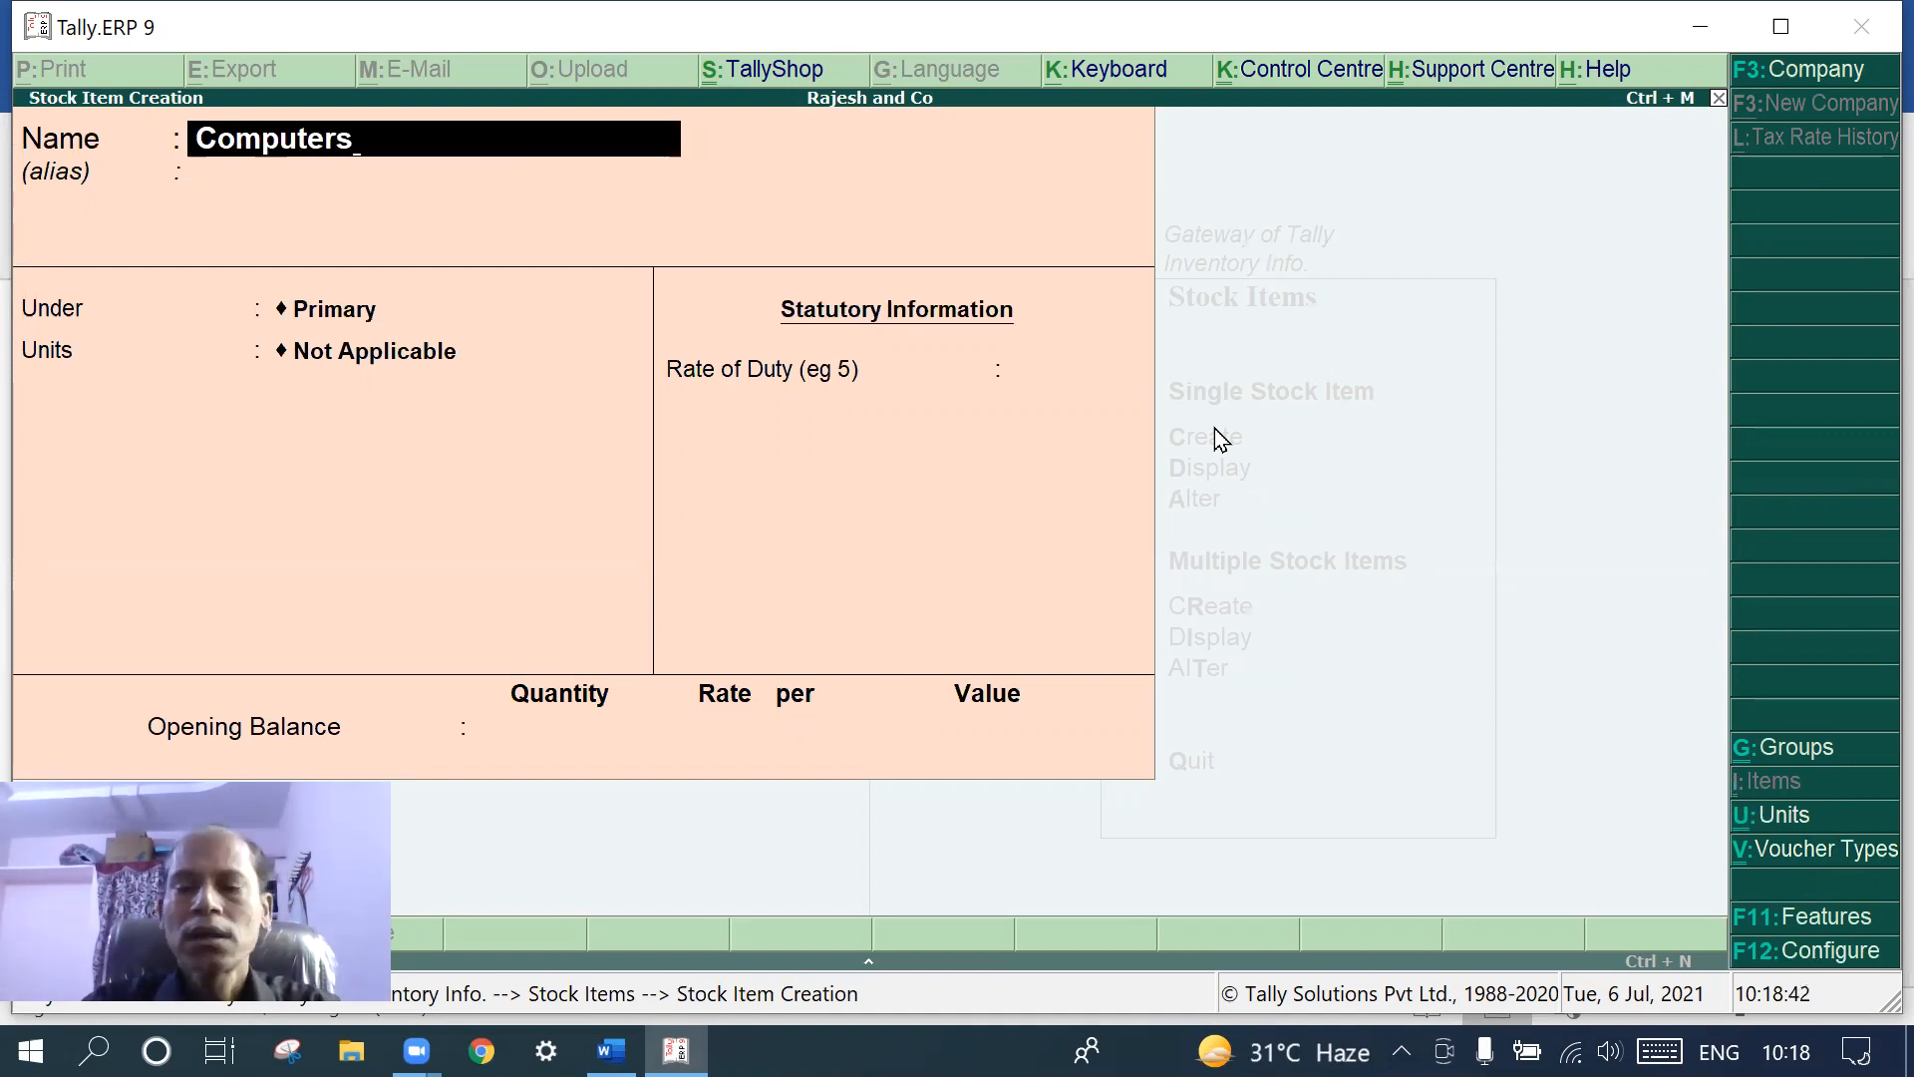
pyautogui.press('BackSpace')
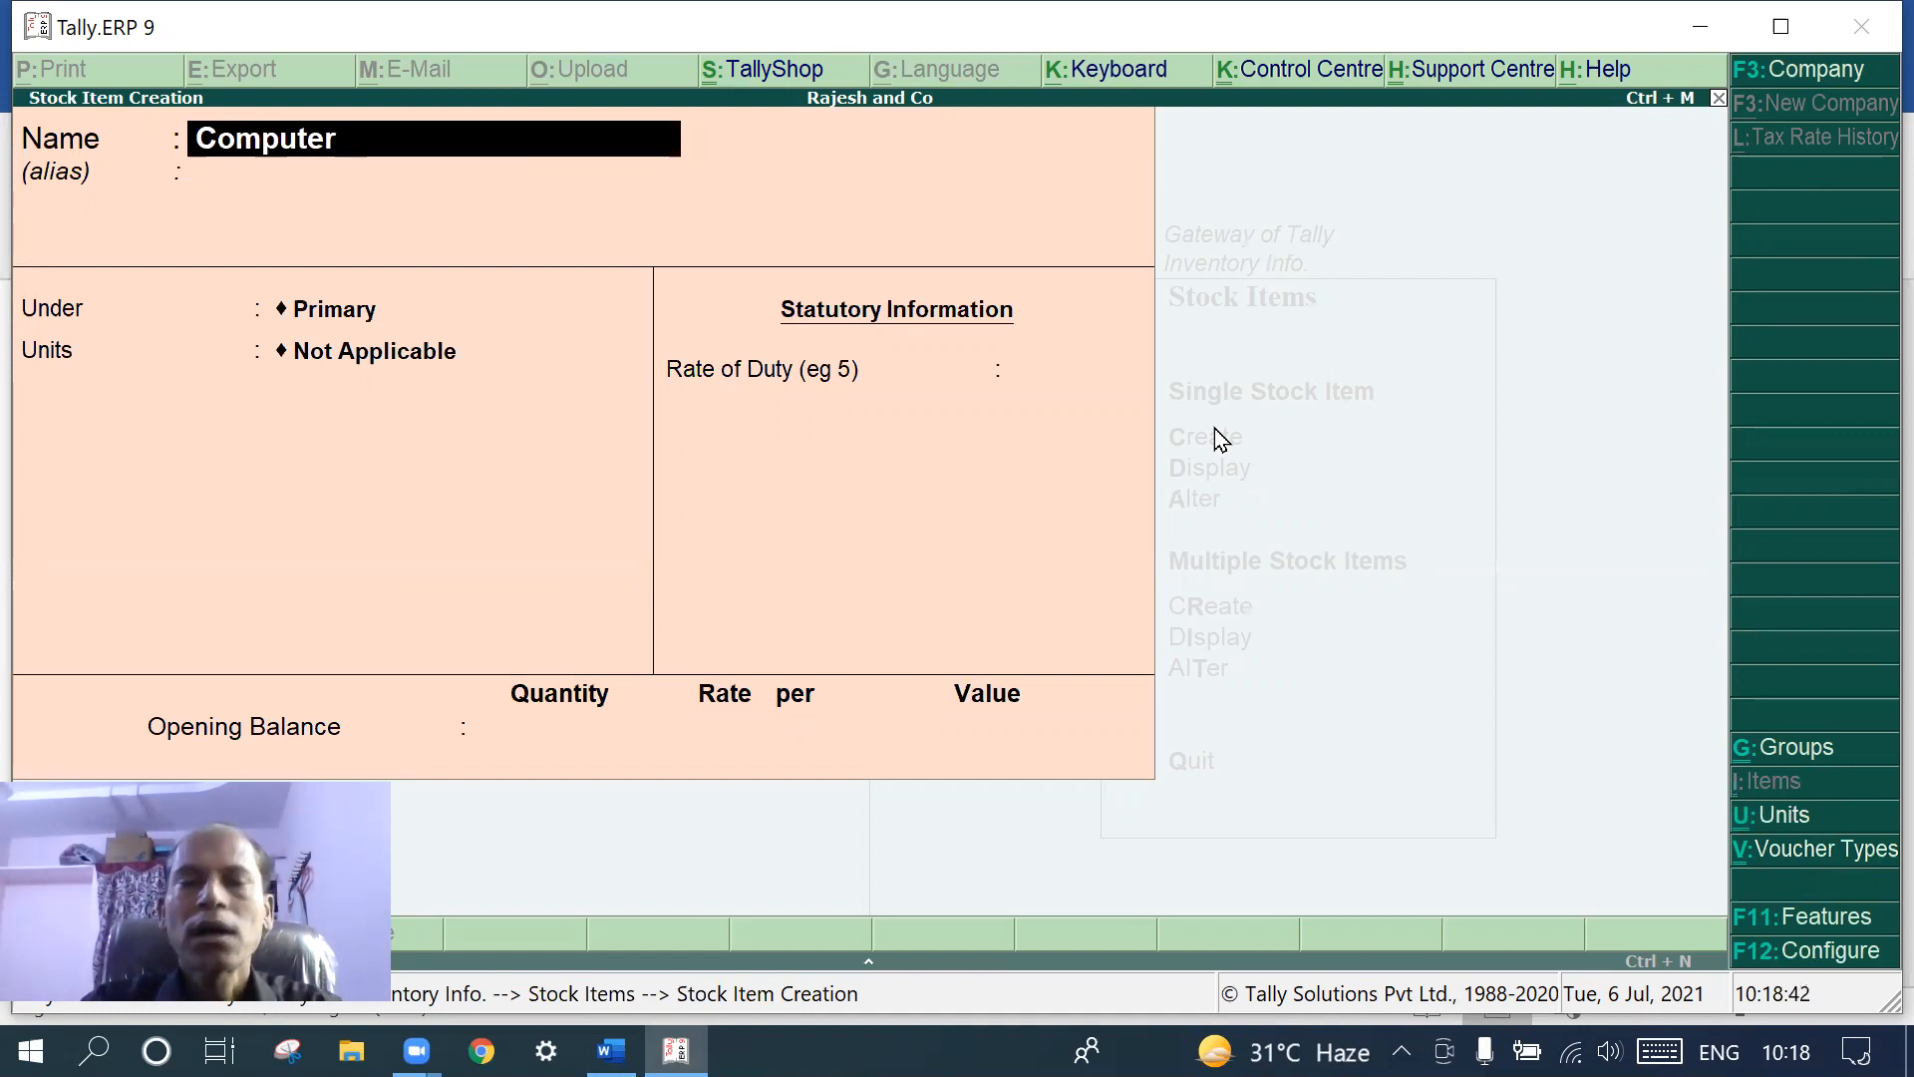
pyautogui.press('Return')
pyautogui.press('Return')
pyautogui.press('Return')
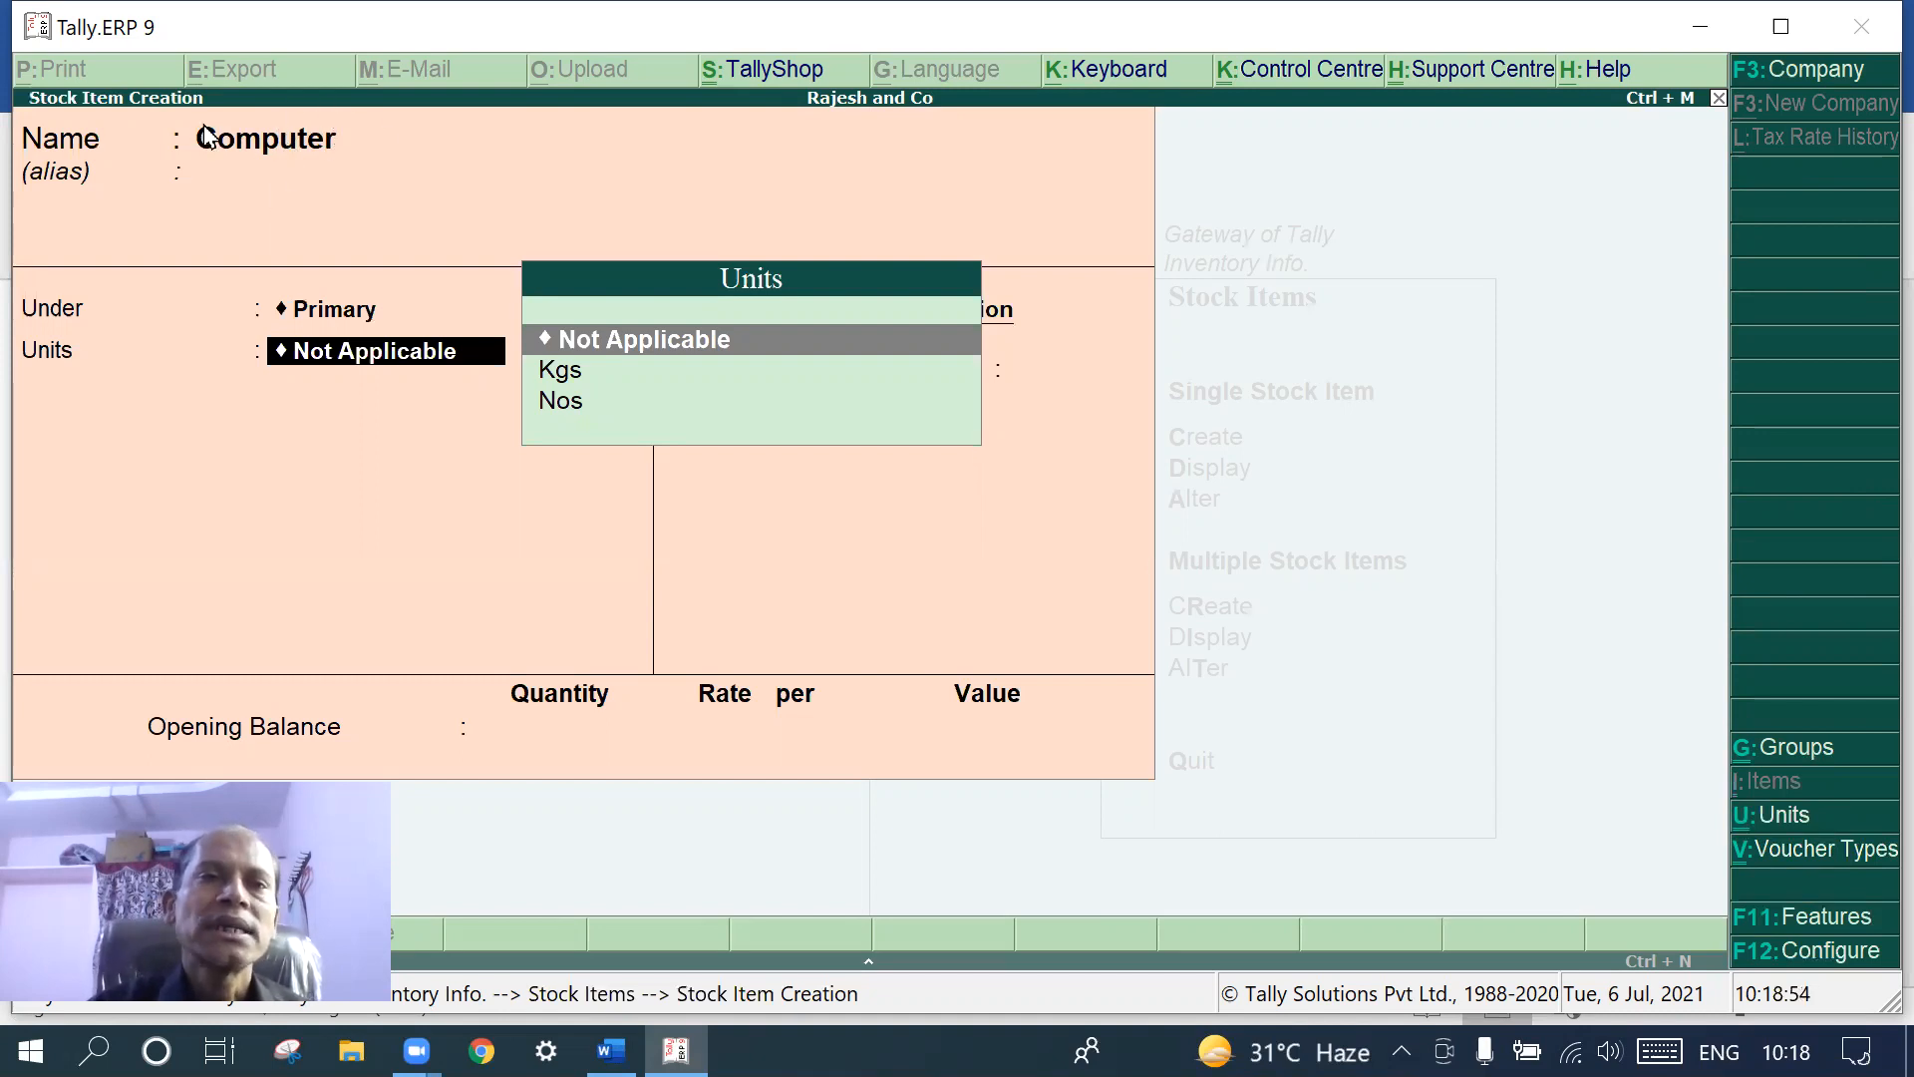
pyautogui.click(565, 412)
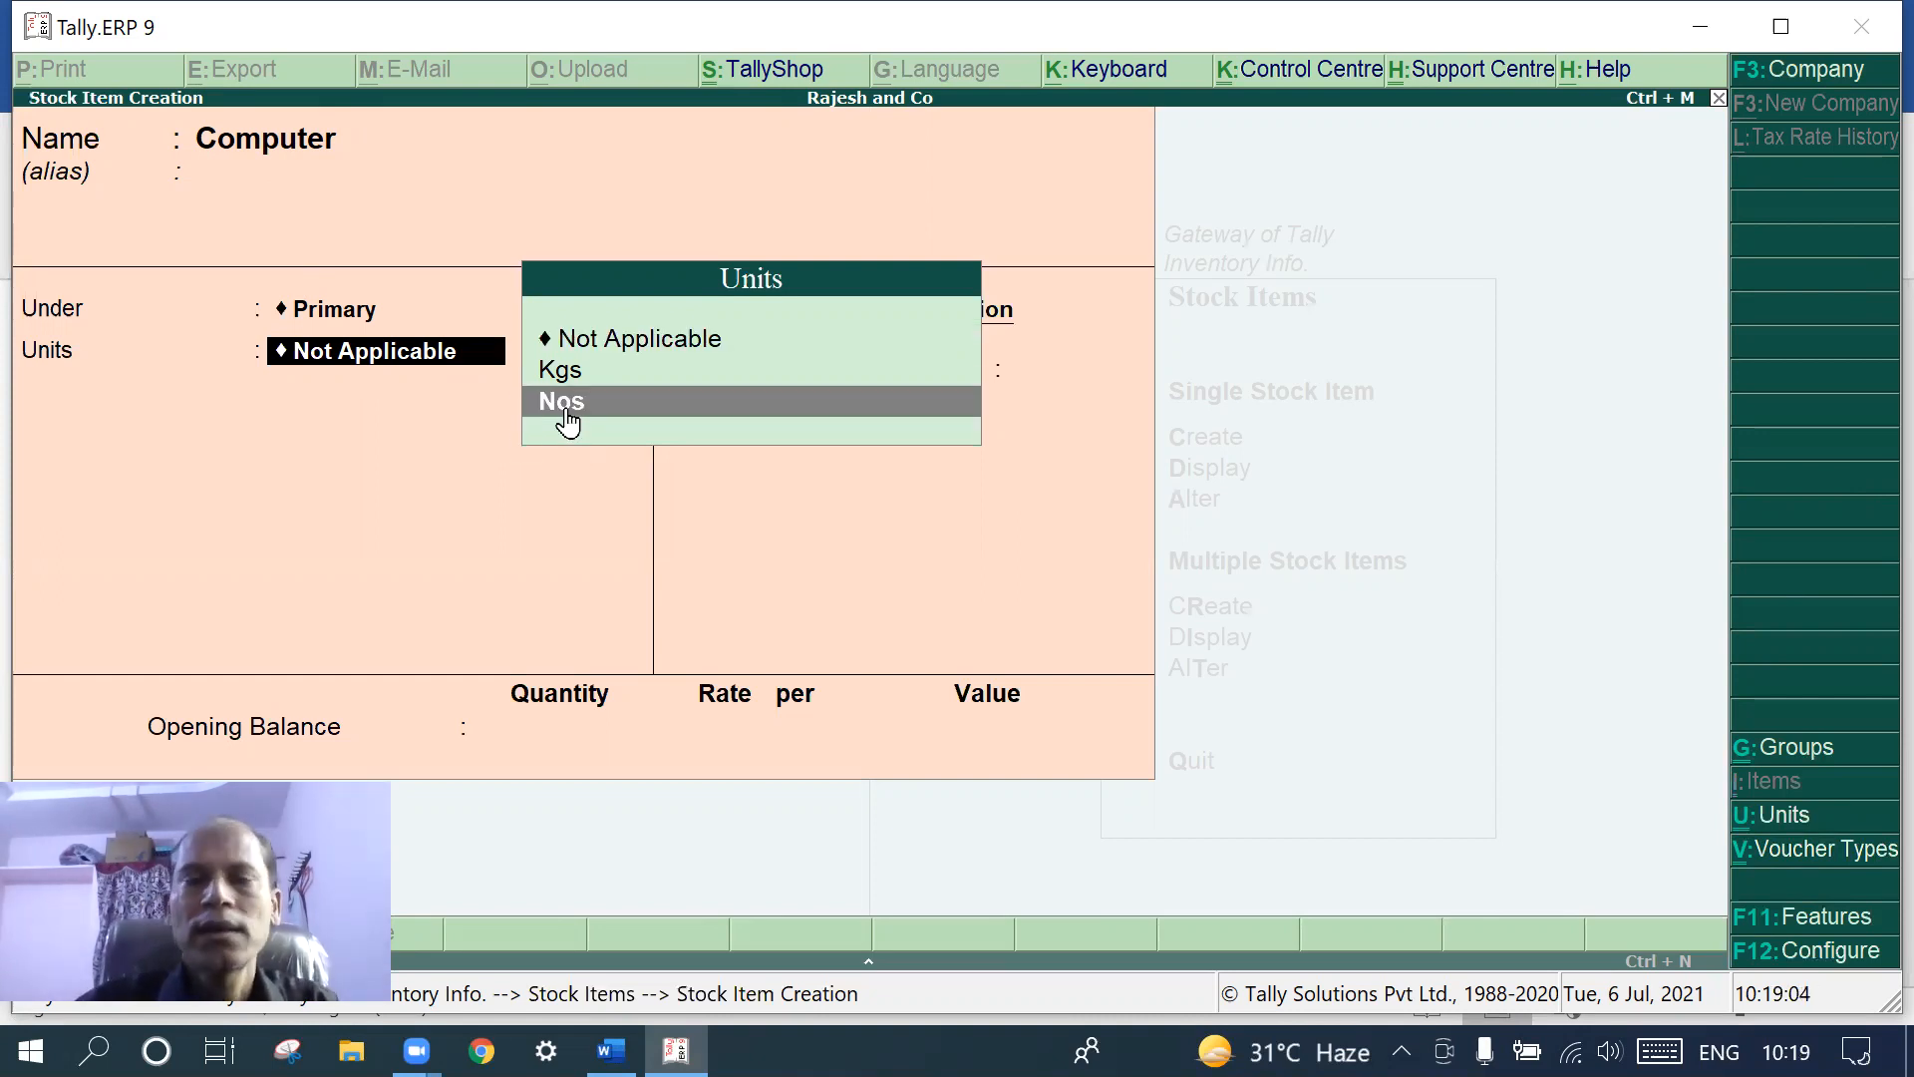
pyautogui.click(566, 412)
pyautogui.press('Return')
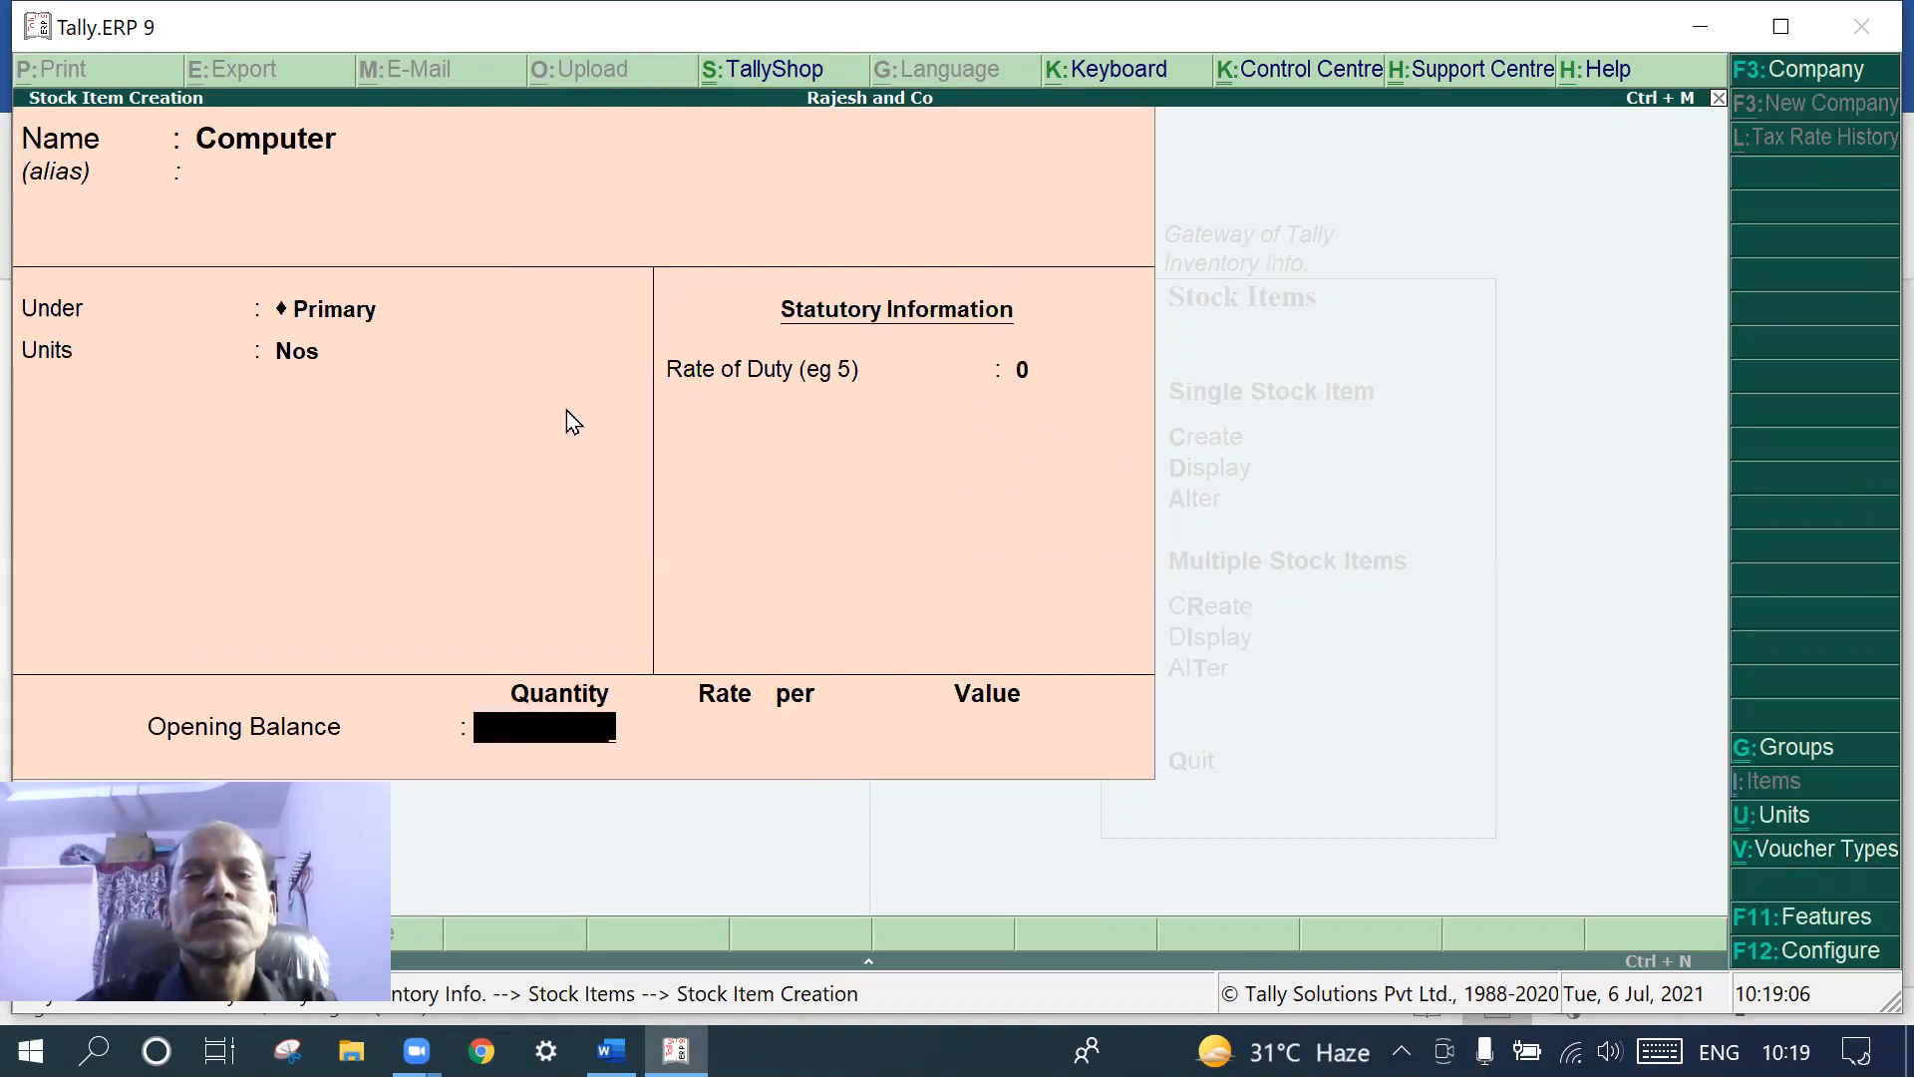
pyautogui.press('Return')
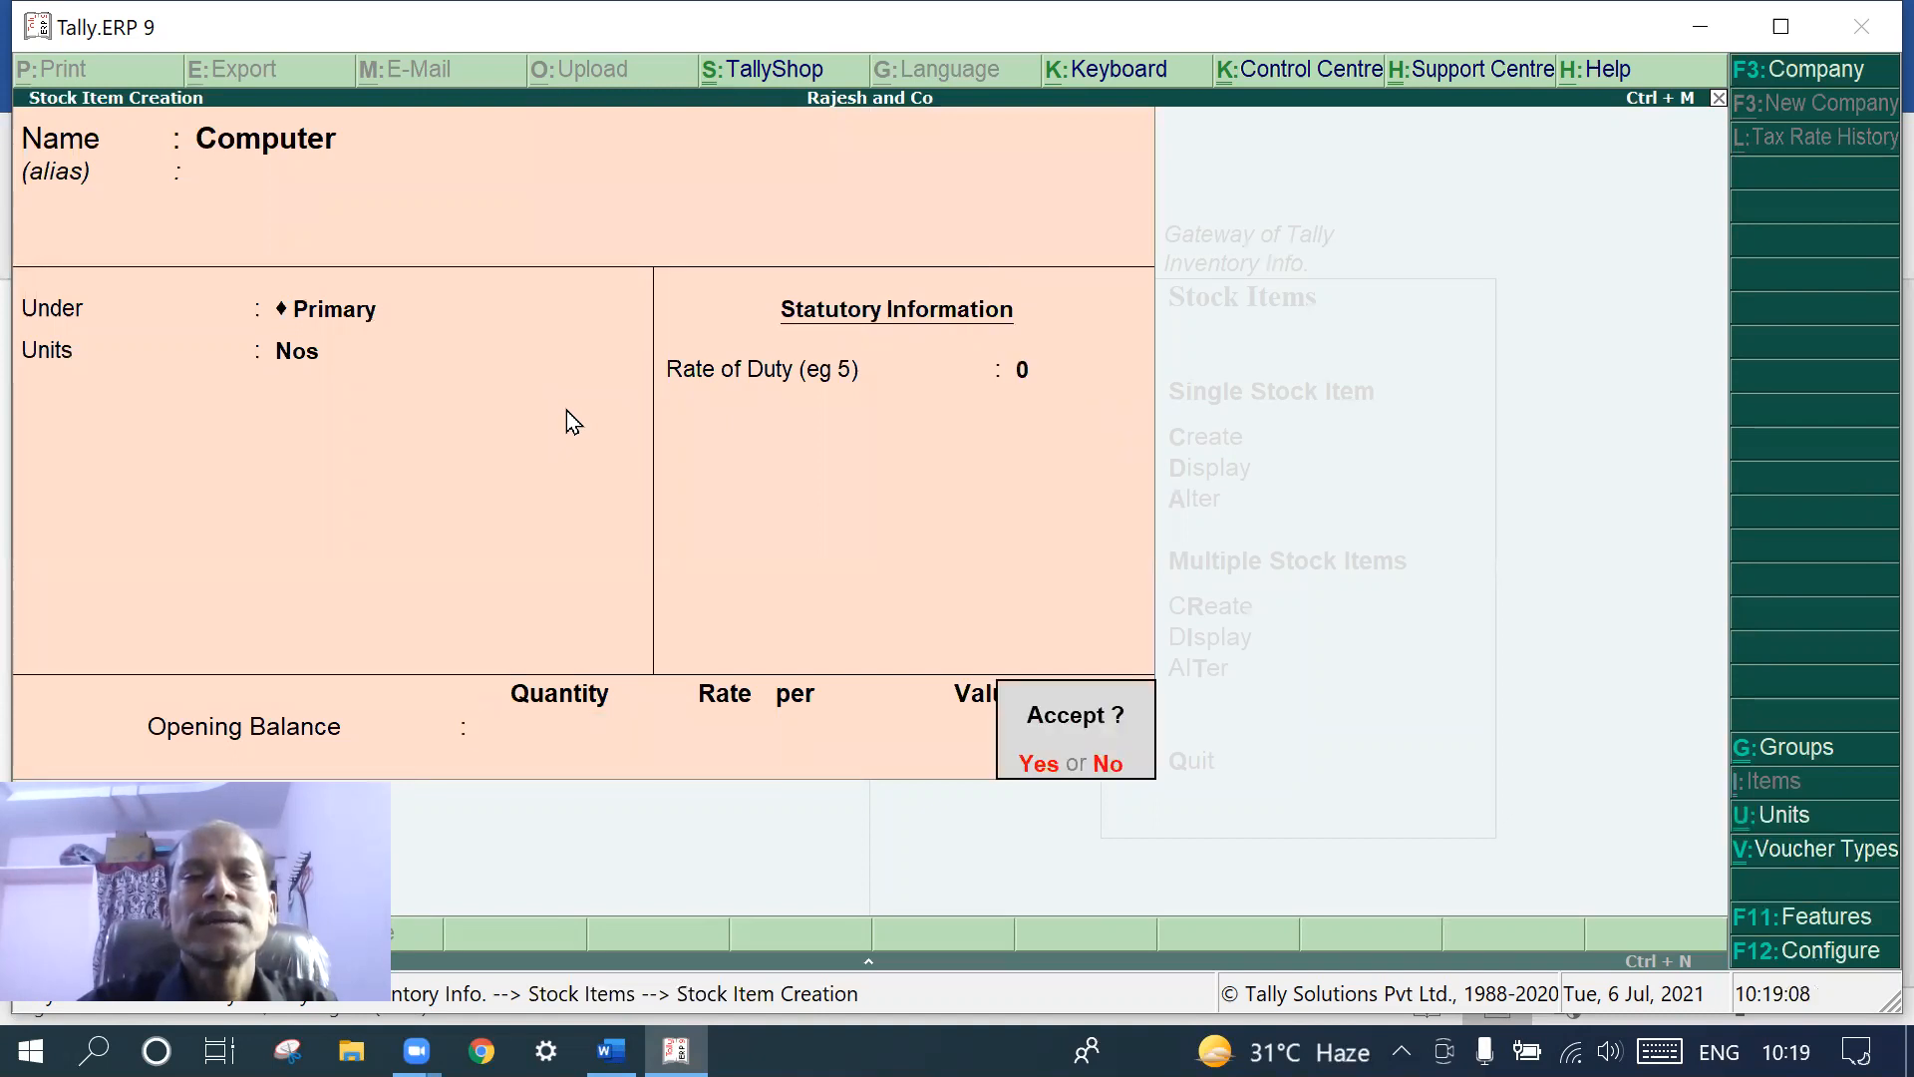
pyautogui.press('Return')
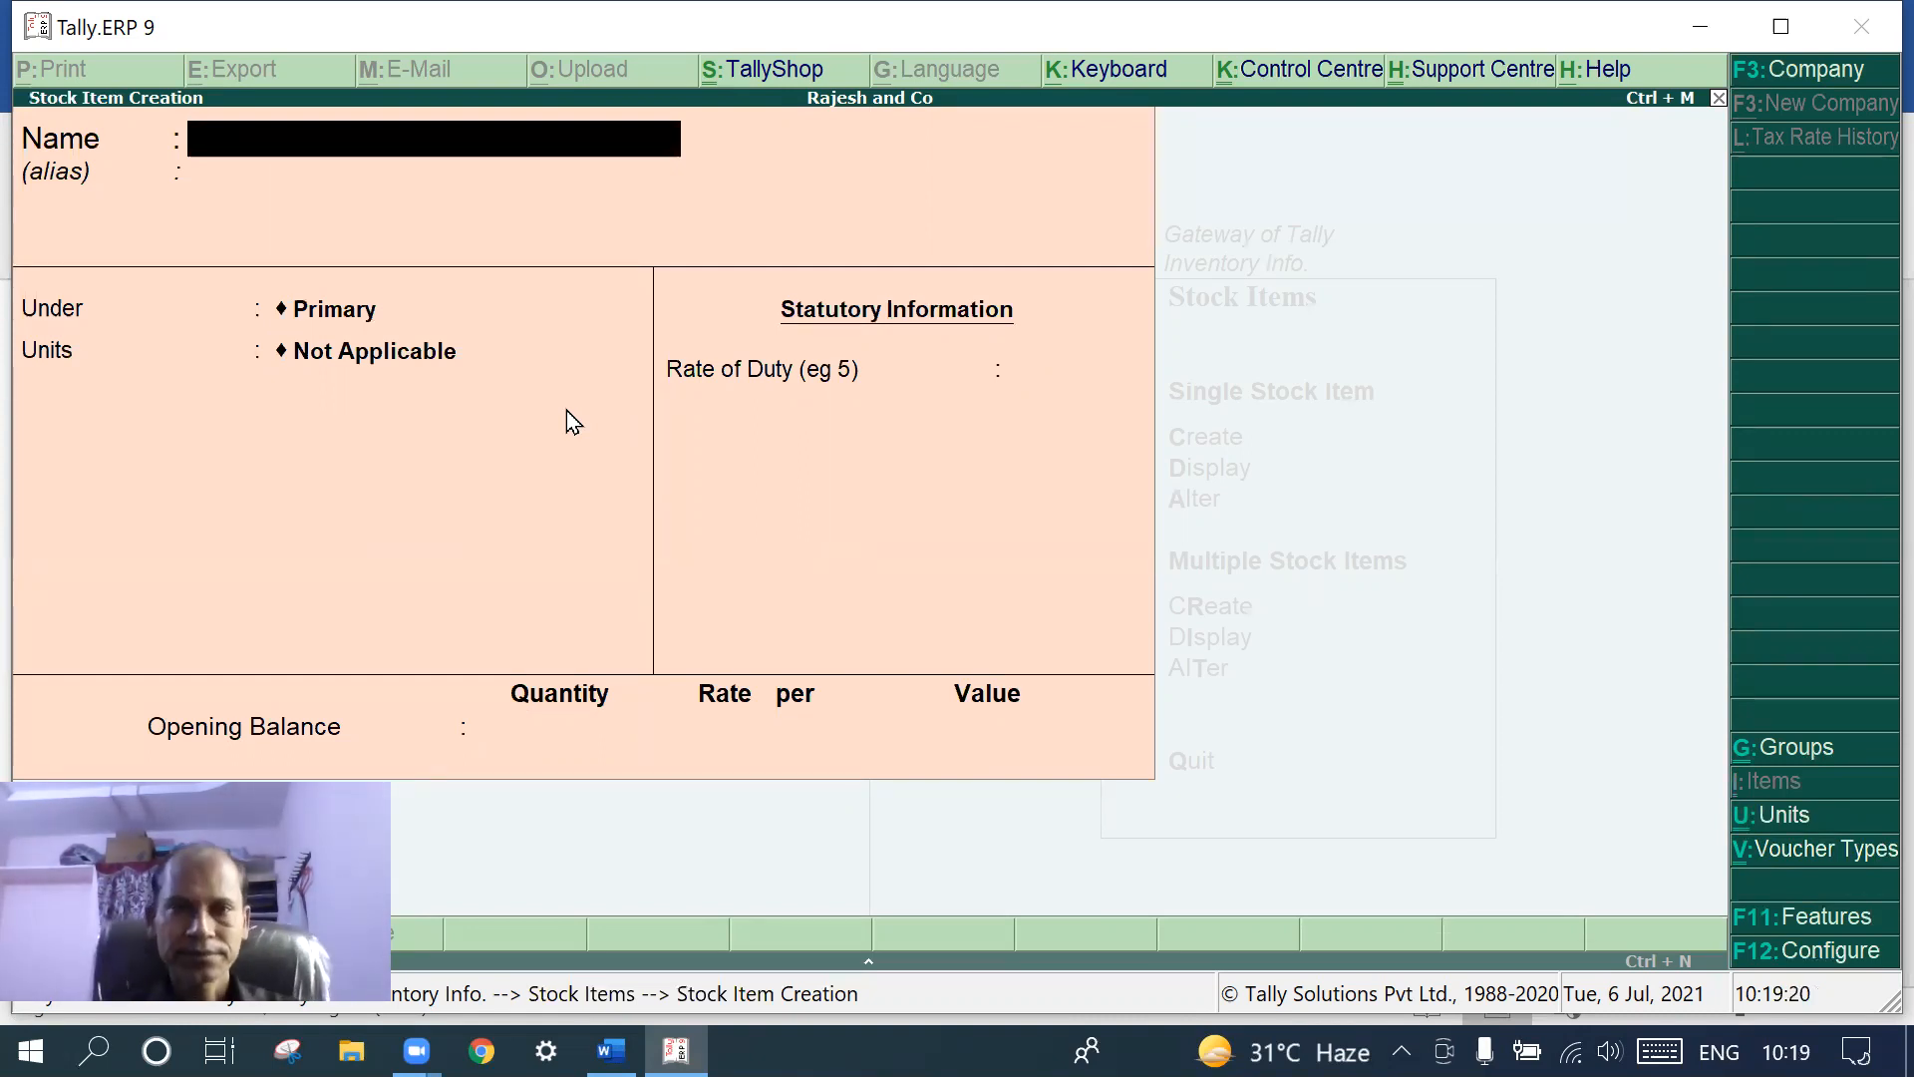
# - Quit the next blank stock item form and return to the Inventory Info menu
pyautogui.press('Escape')
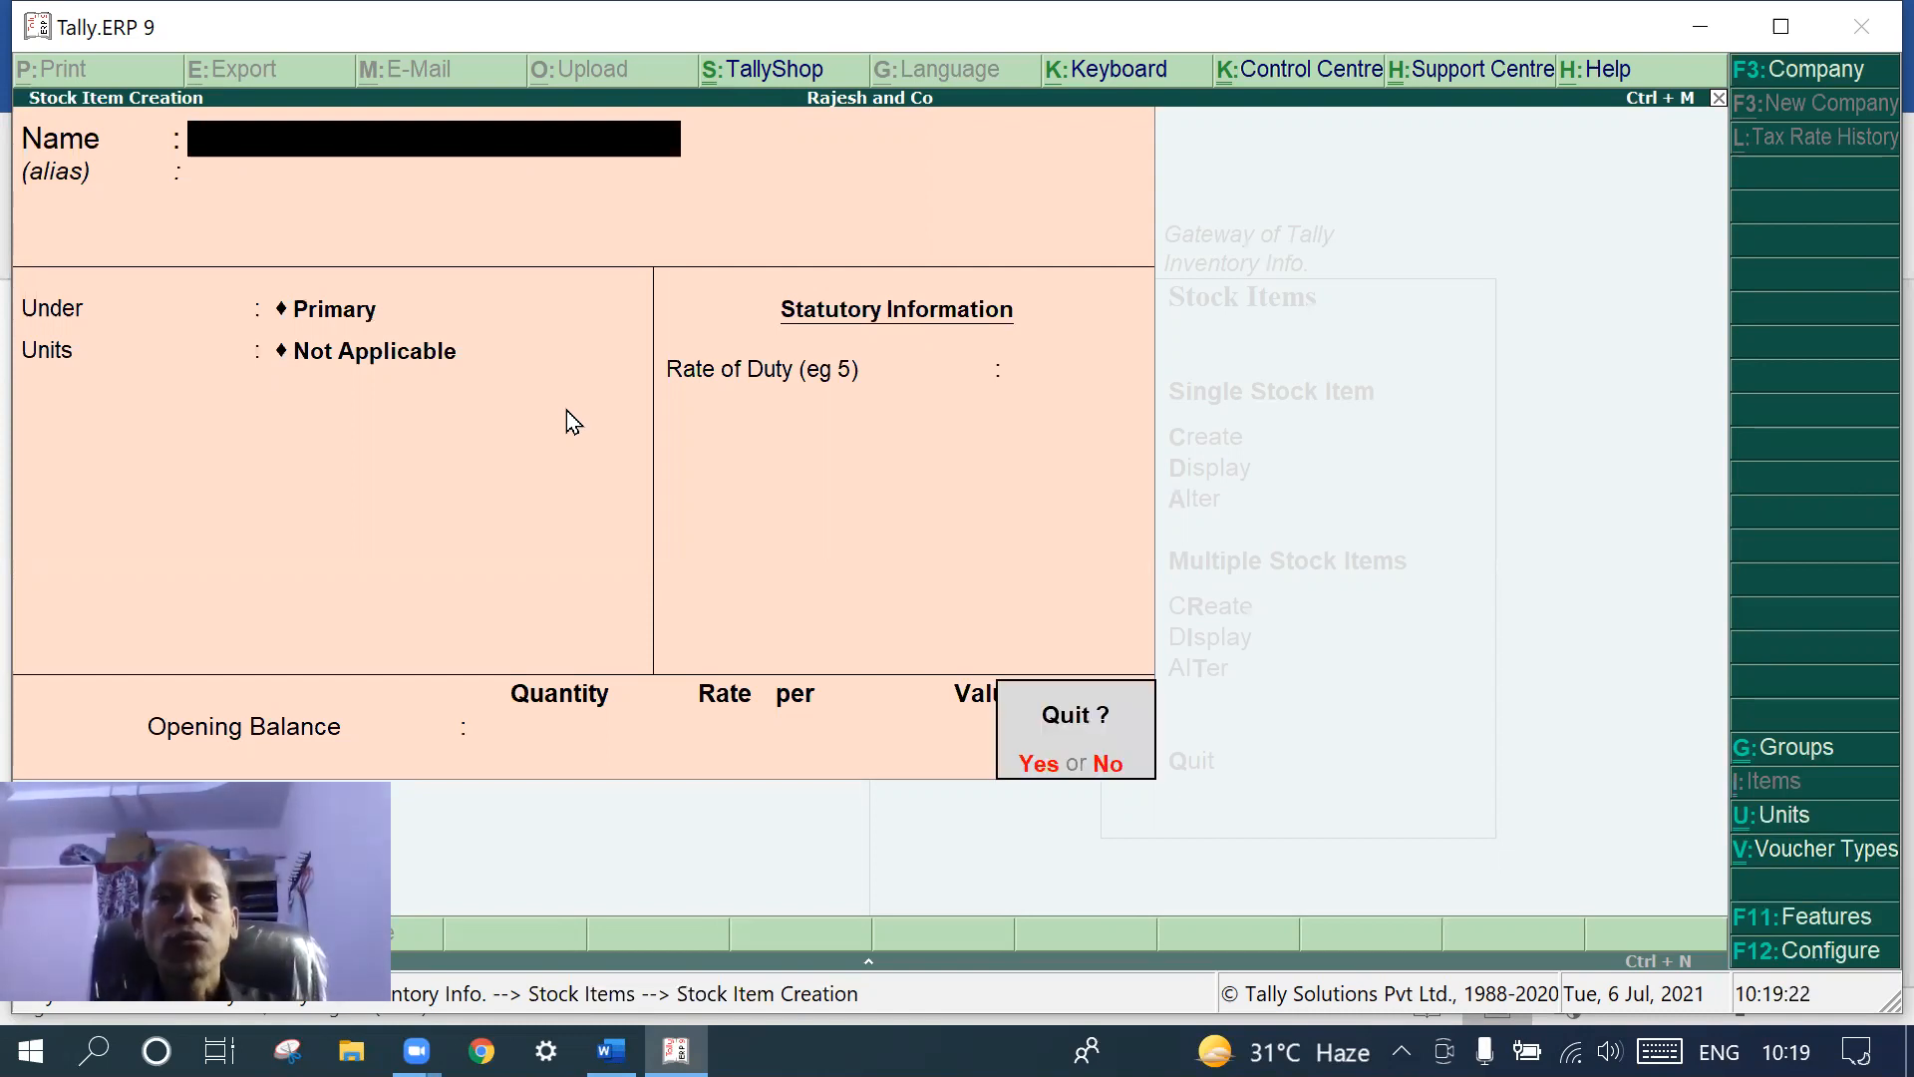
pyautogui.press('y')
pyautogui.press('Escape')
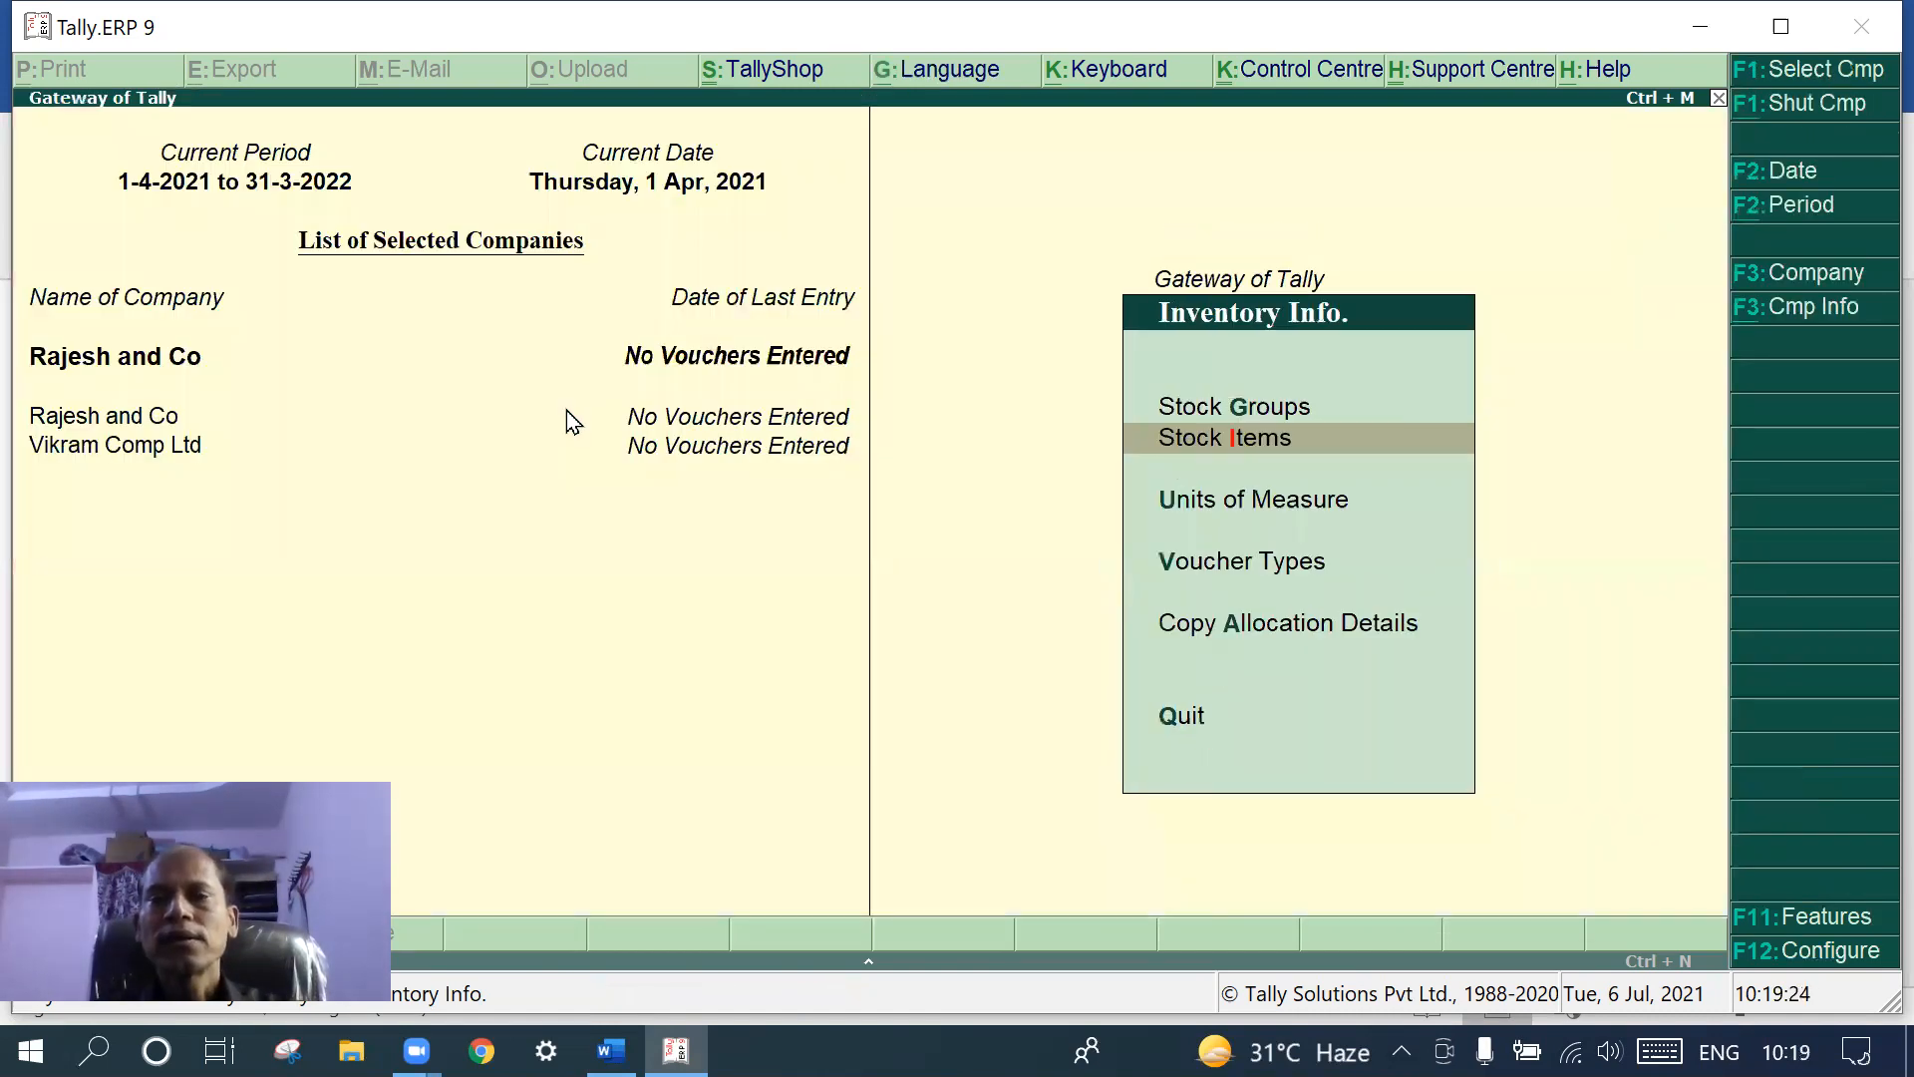
# - Back out of Inventory Info to the Gateway of Tally
pyautogui.press('Escape')
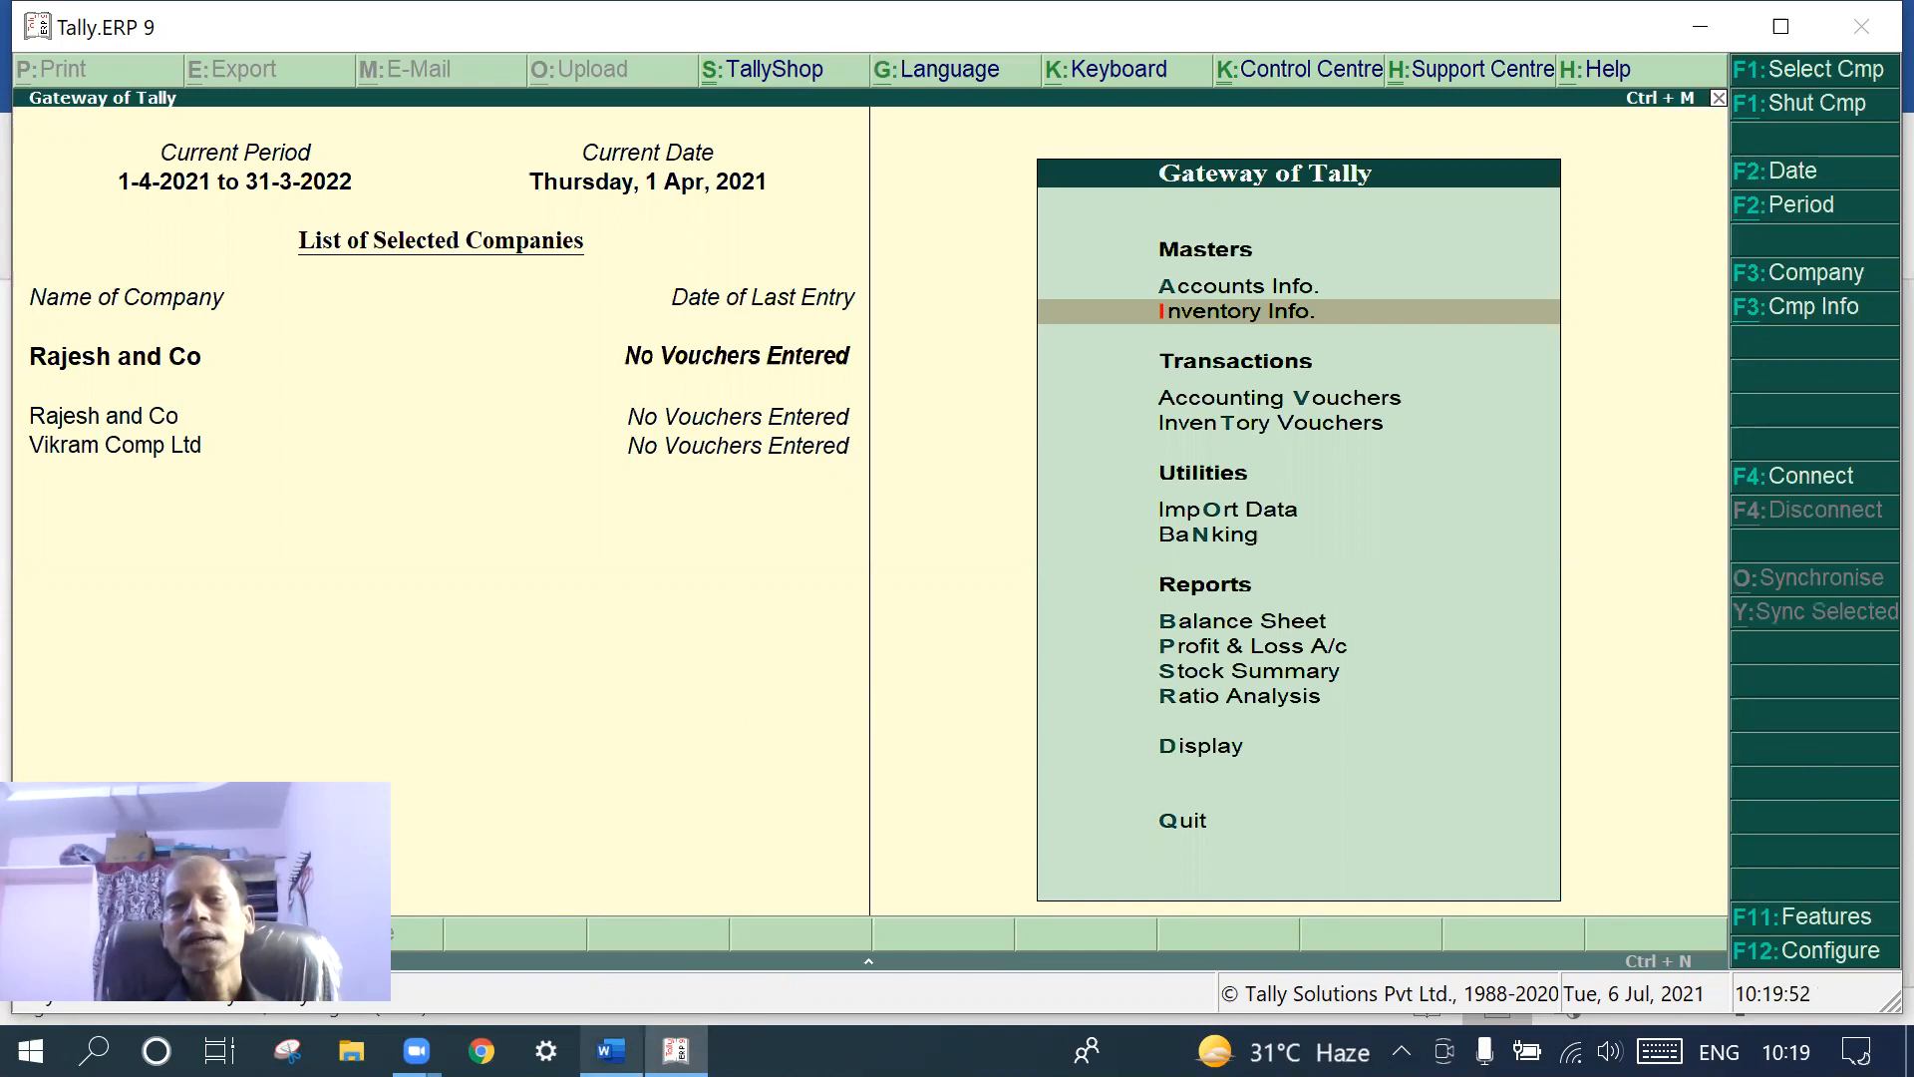
pyautogui.click(610, 1049)
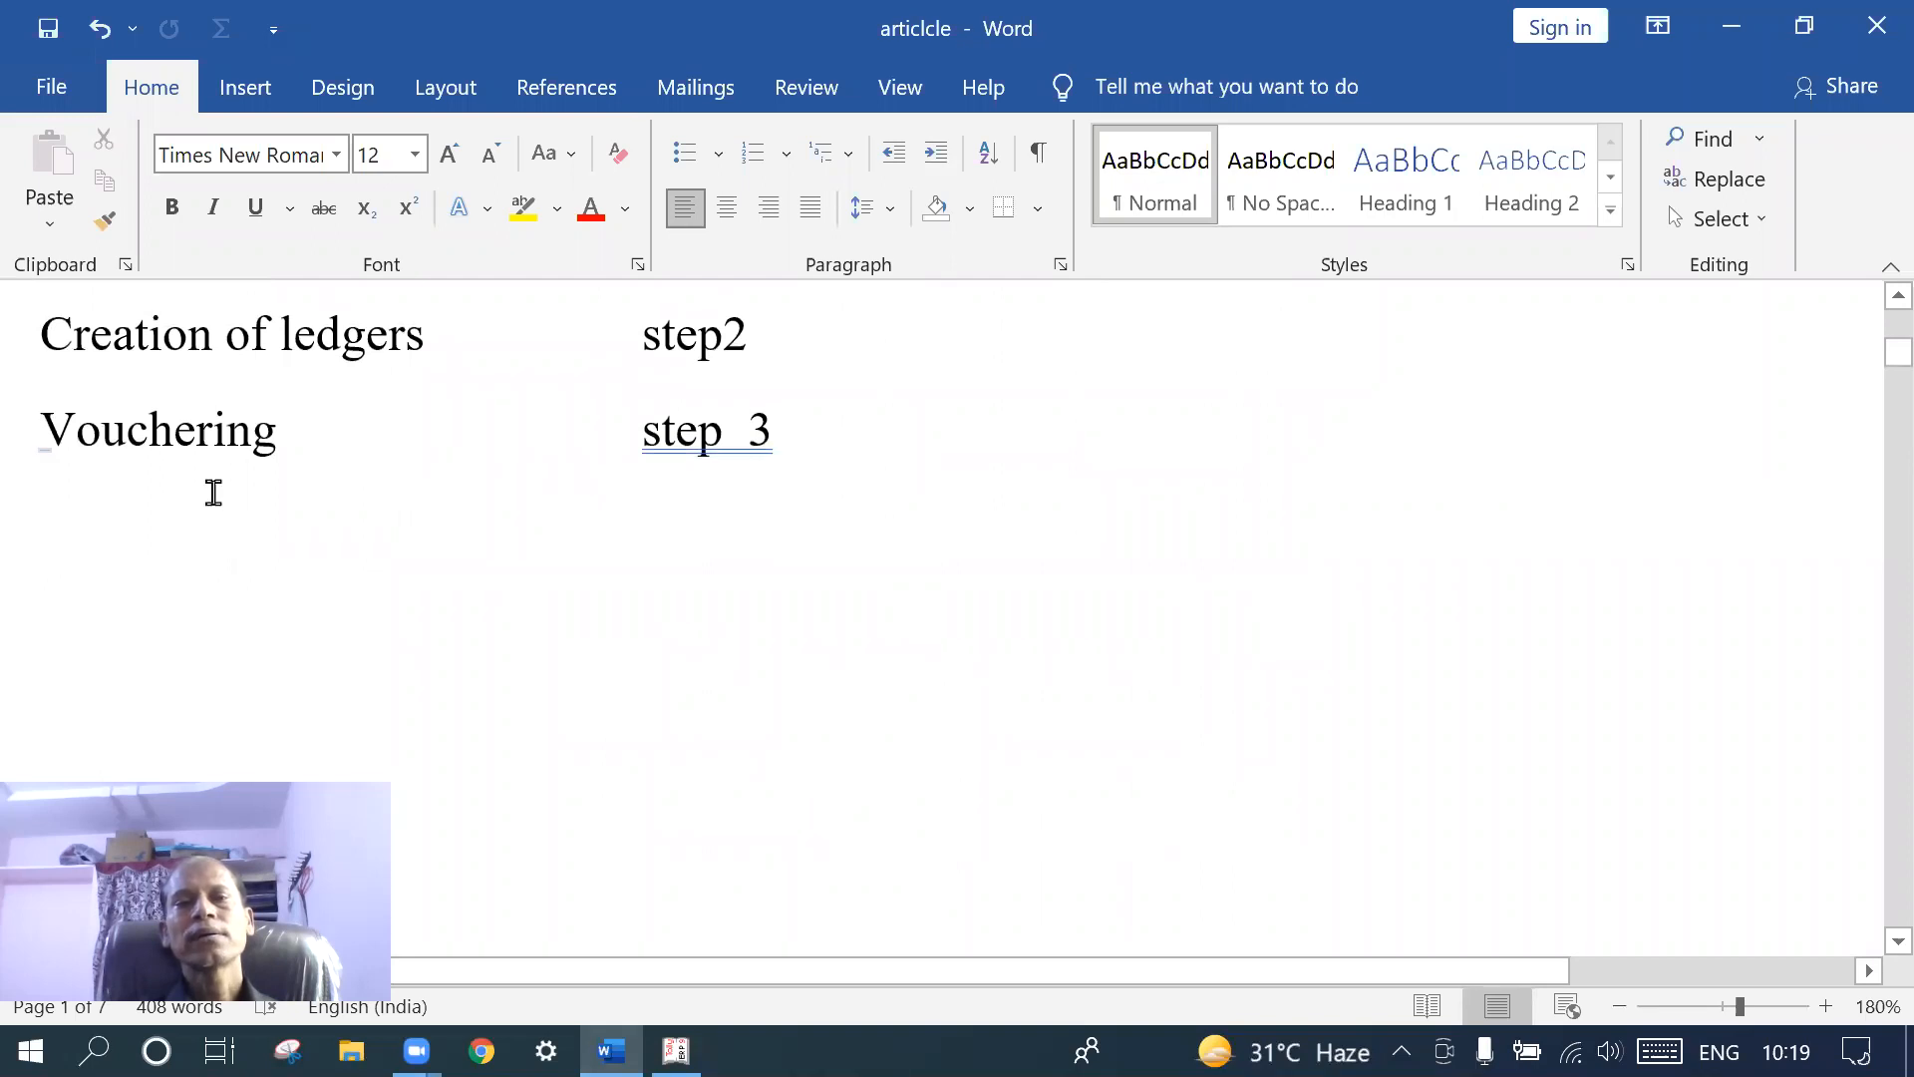
pyautogui.click(678, 1050)
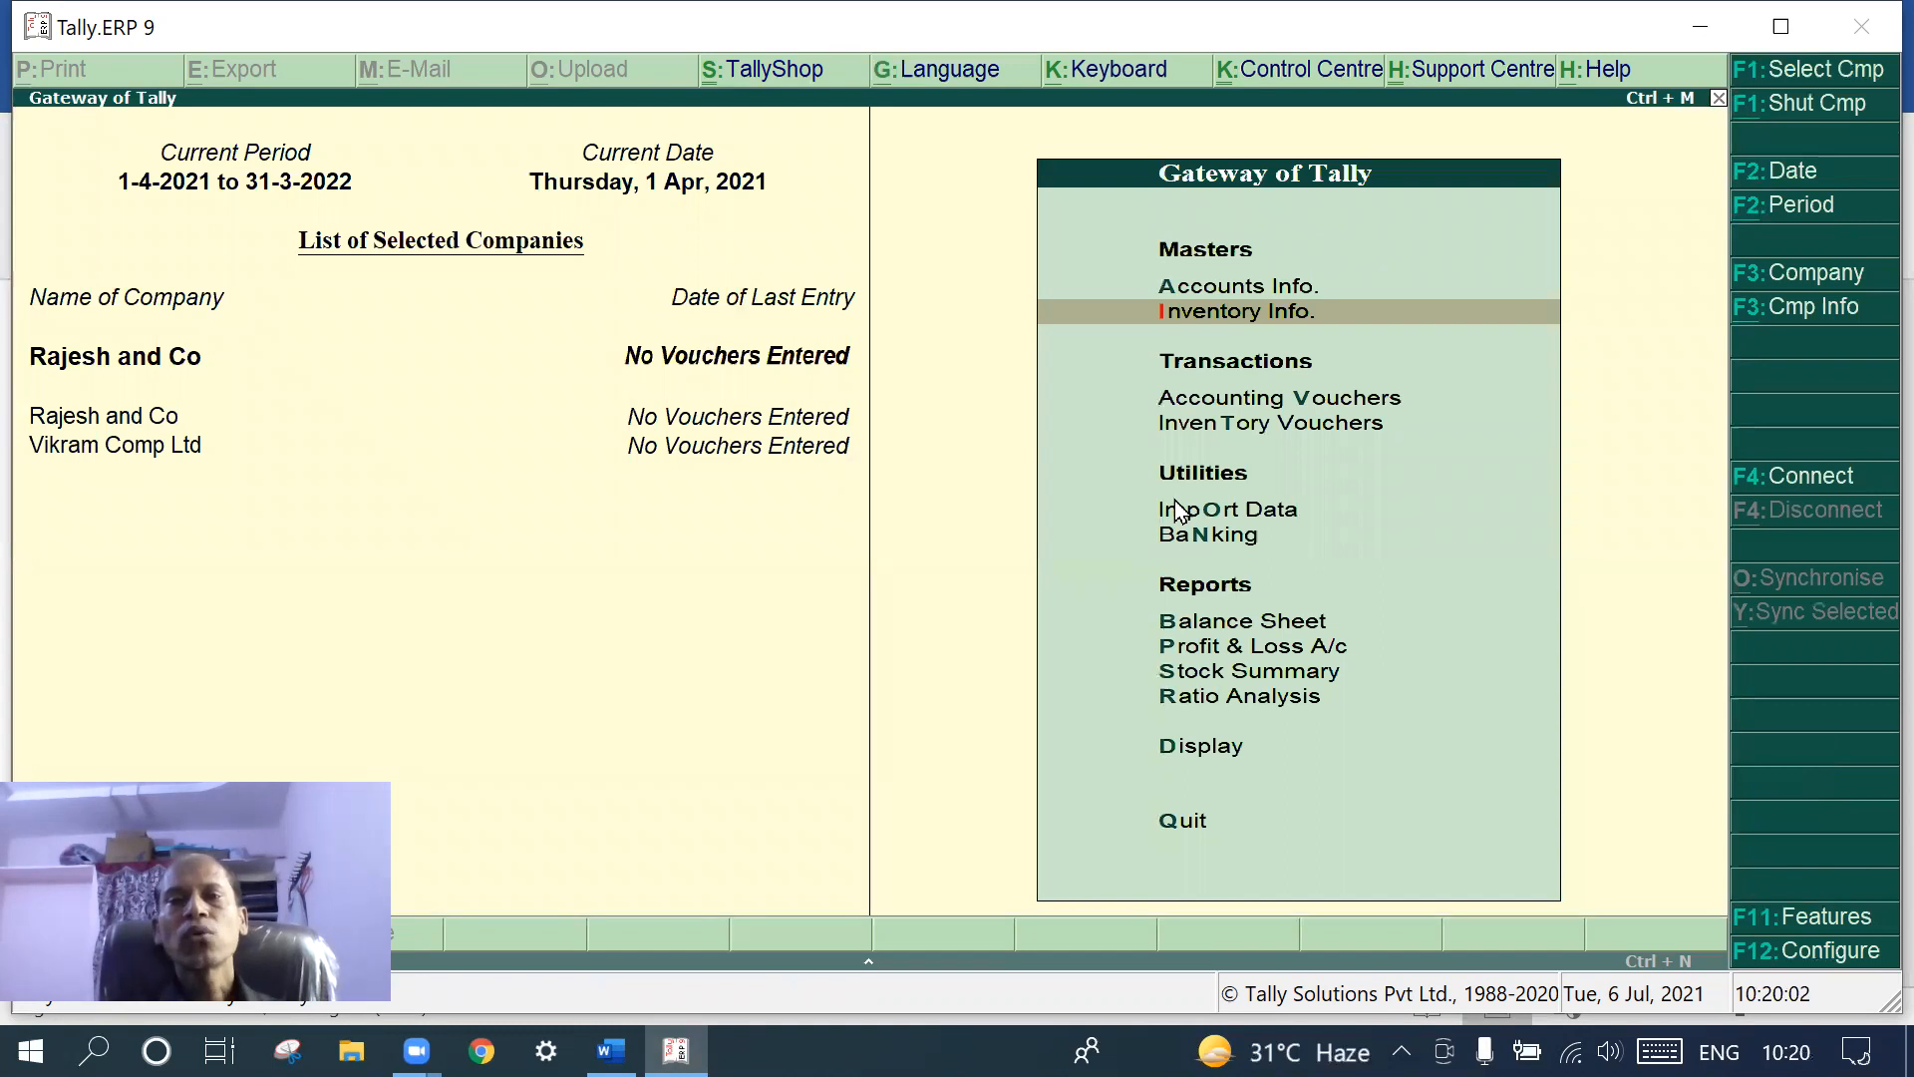
# - Start a Receipt voucher under Accounting Vouchers and check the transaction list in Word
pyautogui.click(1194, 399)
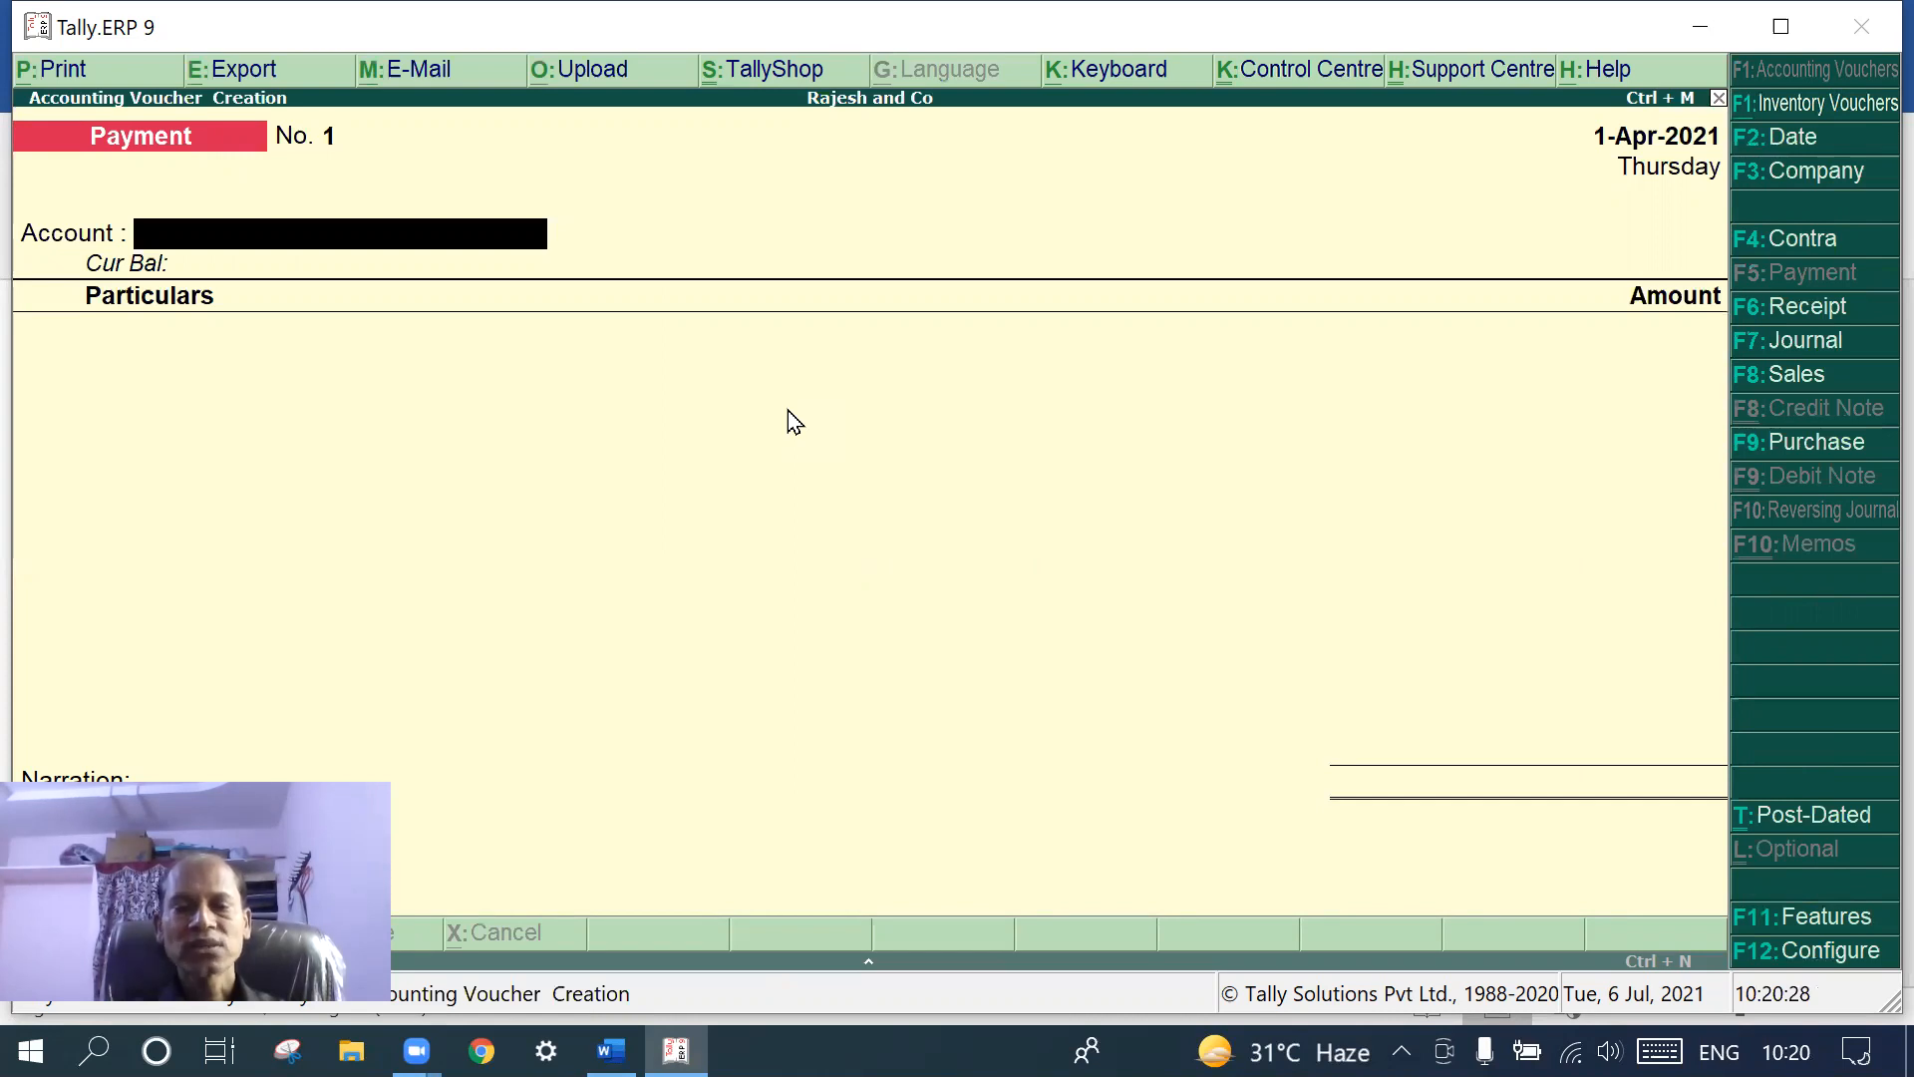
pyautogui.click(1832, 309)
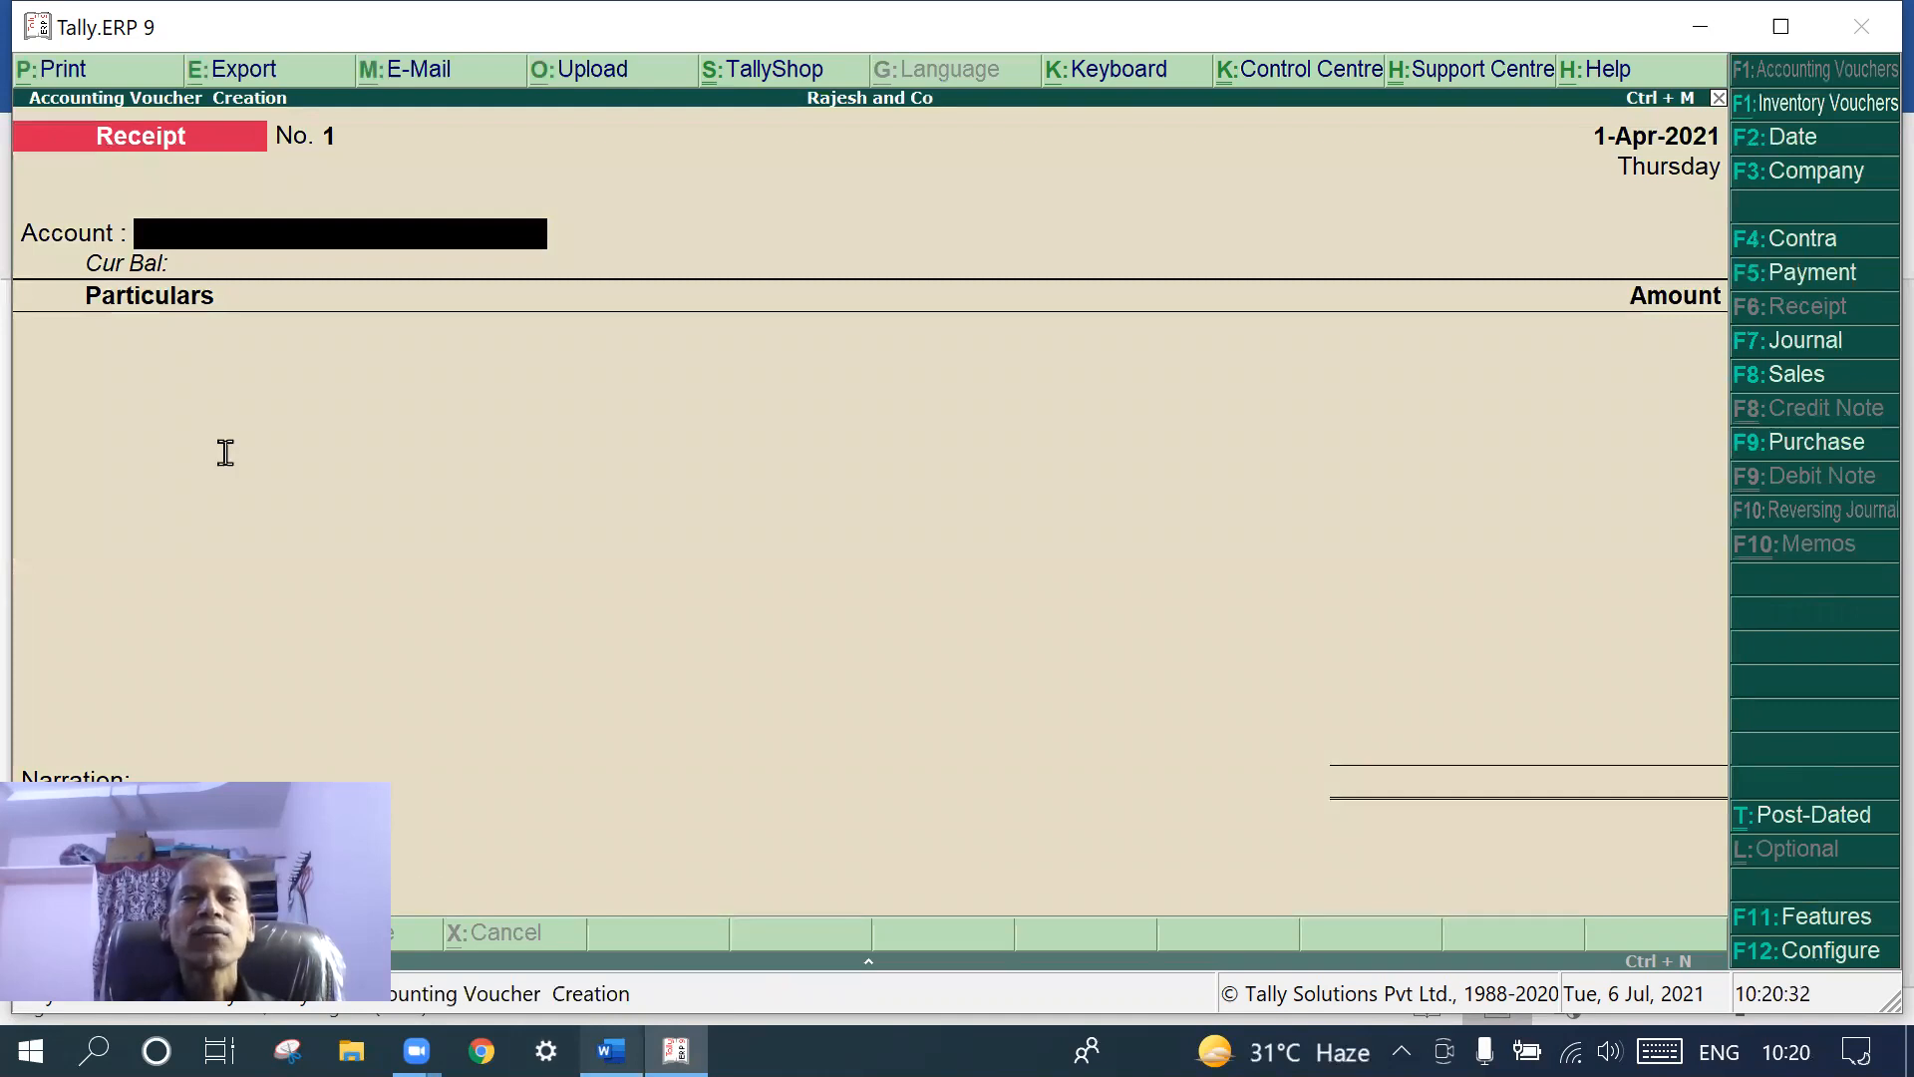
pyautogui.hotkey('alt', 'Tab')
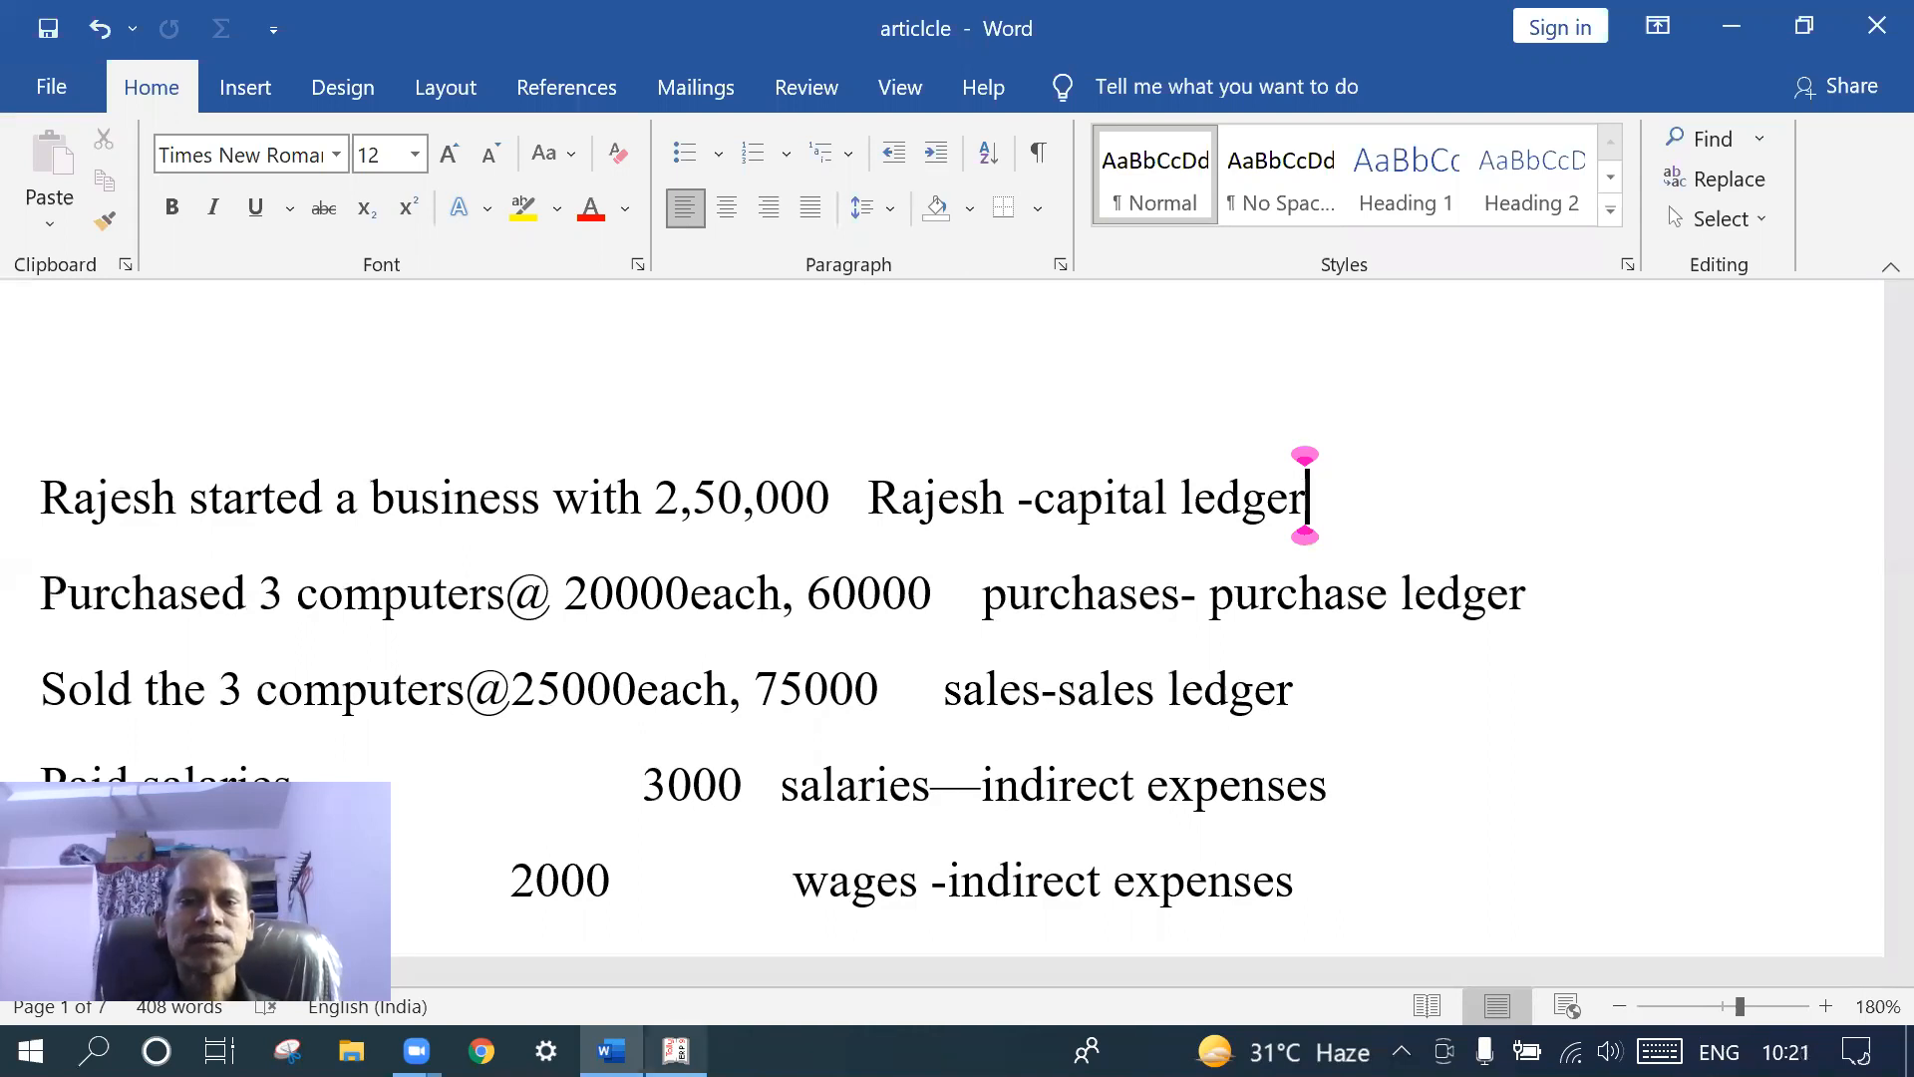
# - Record 2,50,000 received in Cash, credited to the owner's capital ledger
pyautogui.click(675, 1051)
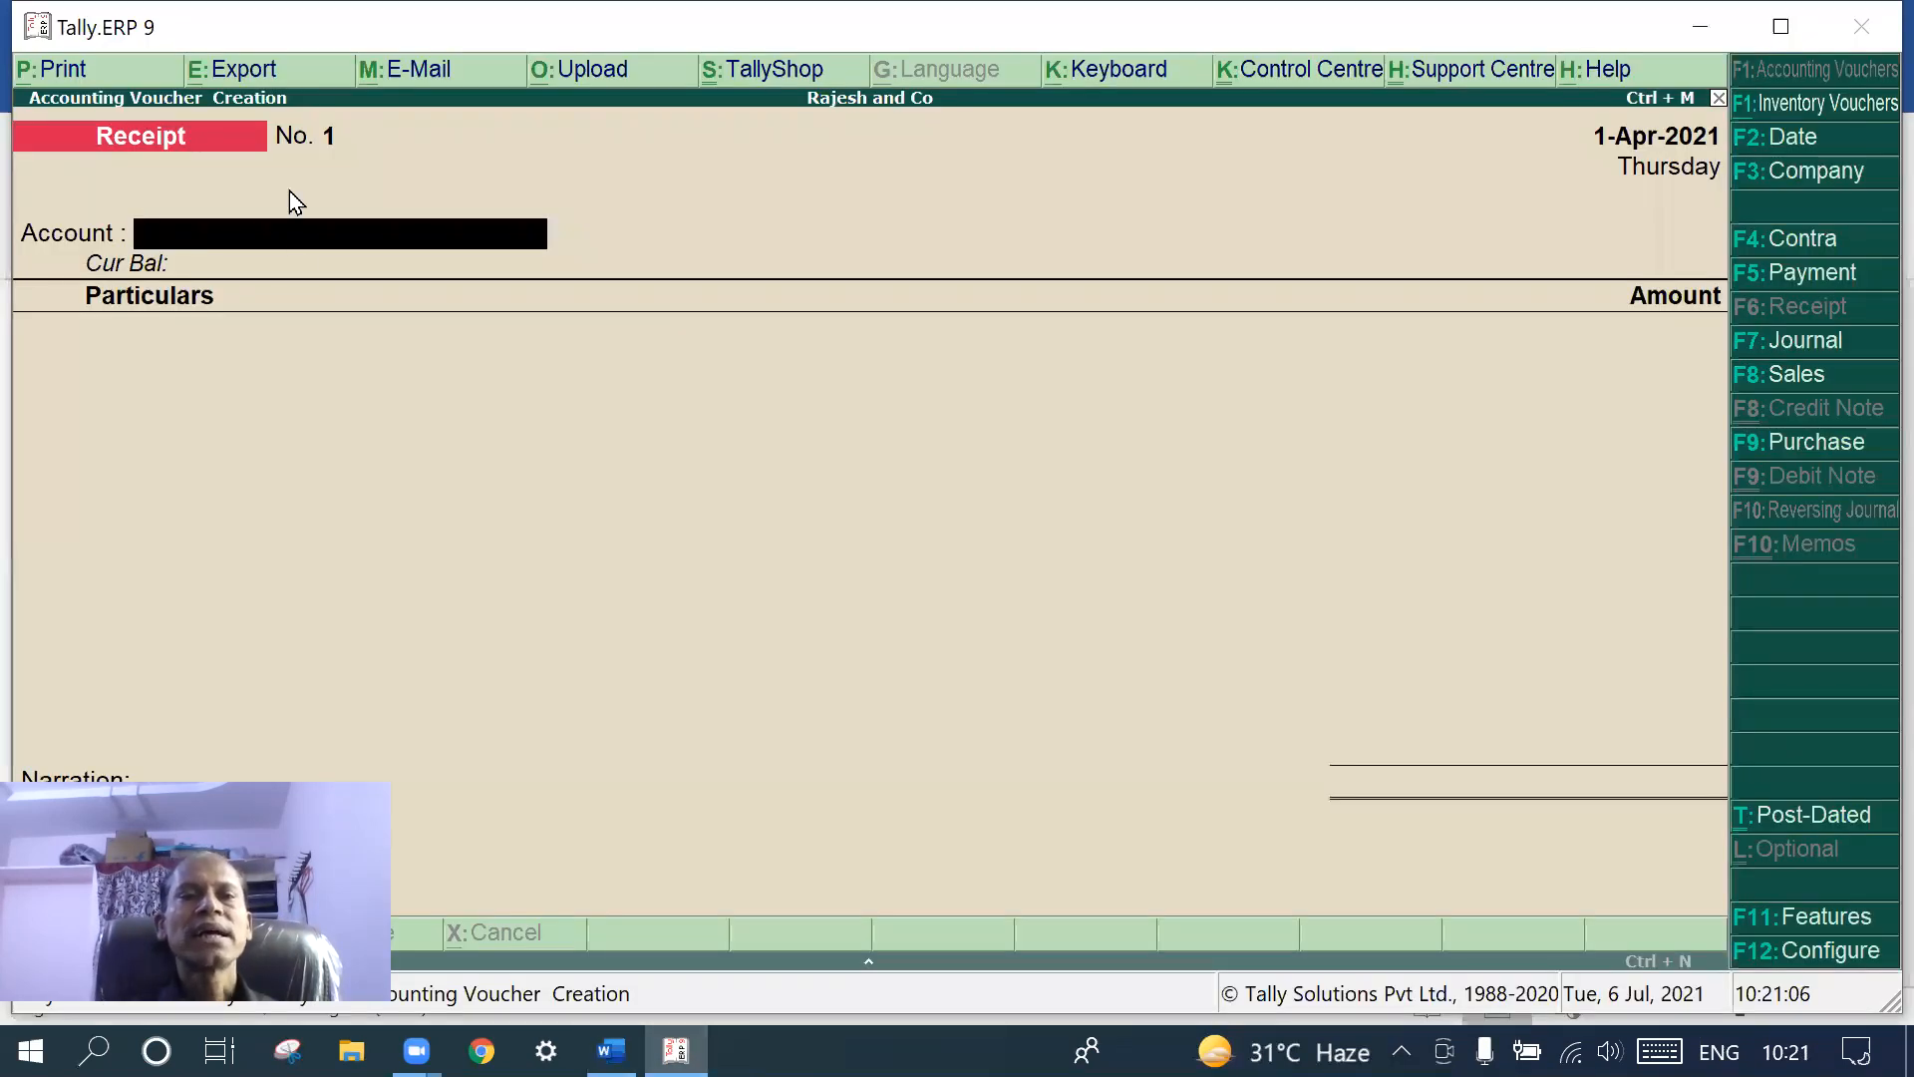
pyautogui.press('Return')
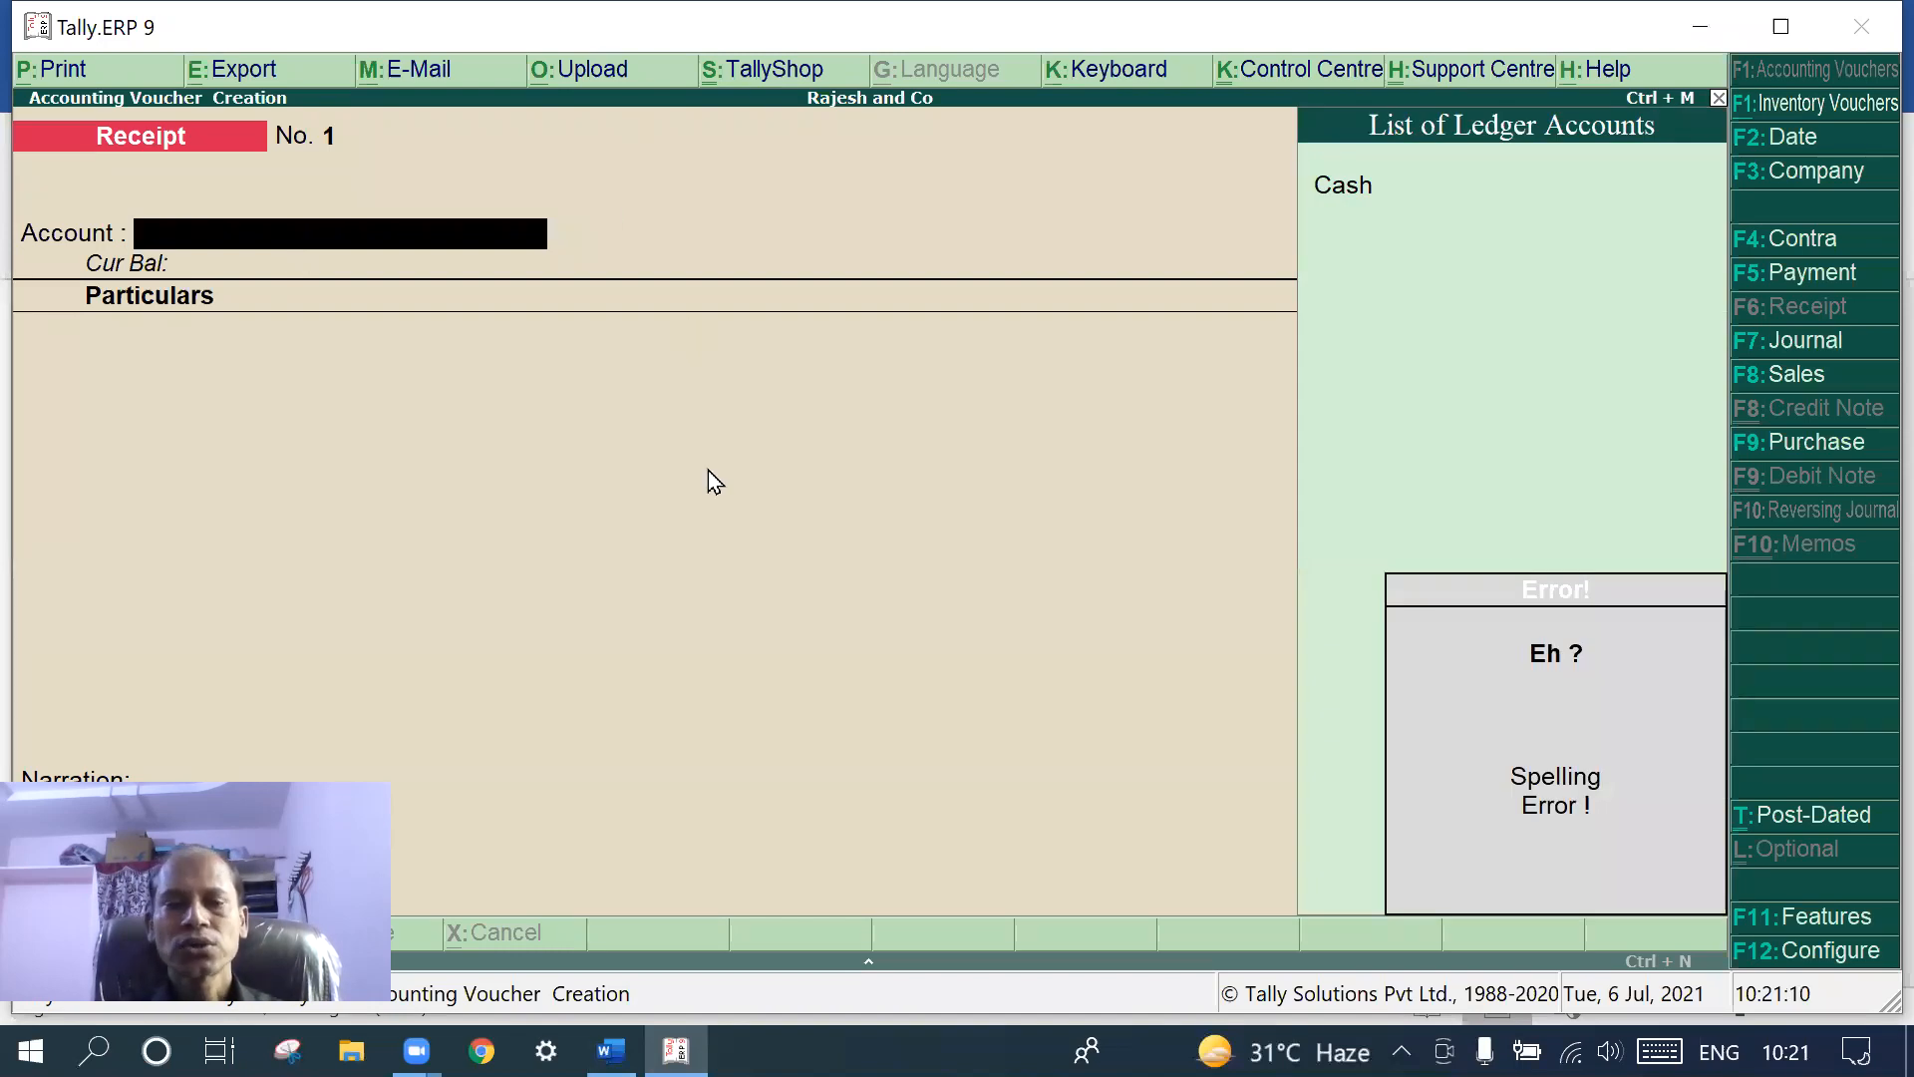
pyautogui.write('C')
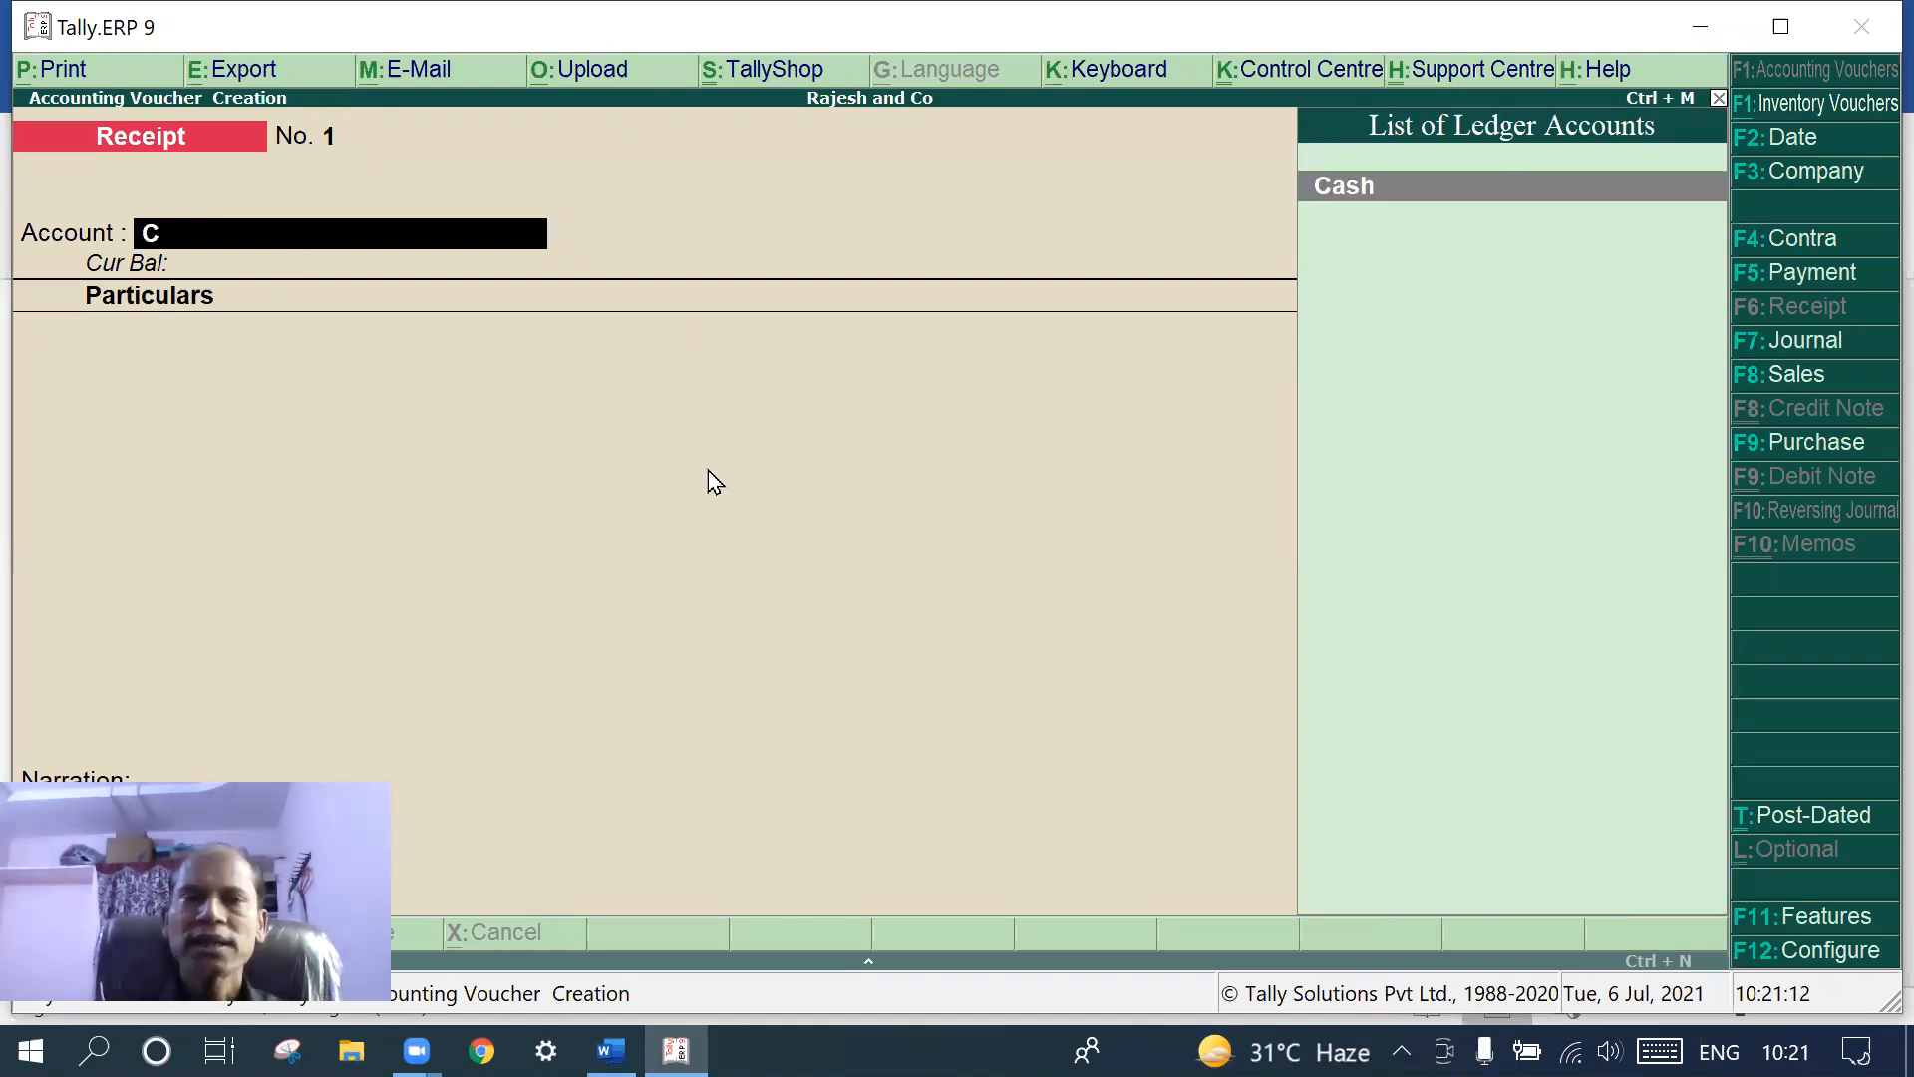
pyautogui.press('Return')
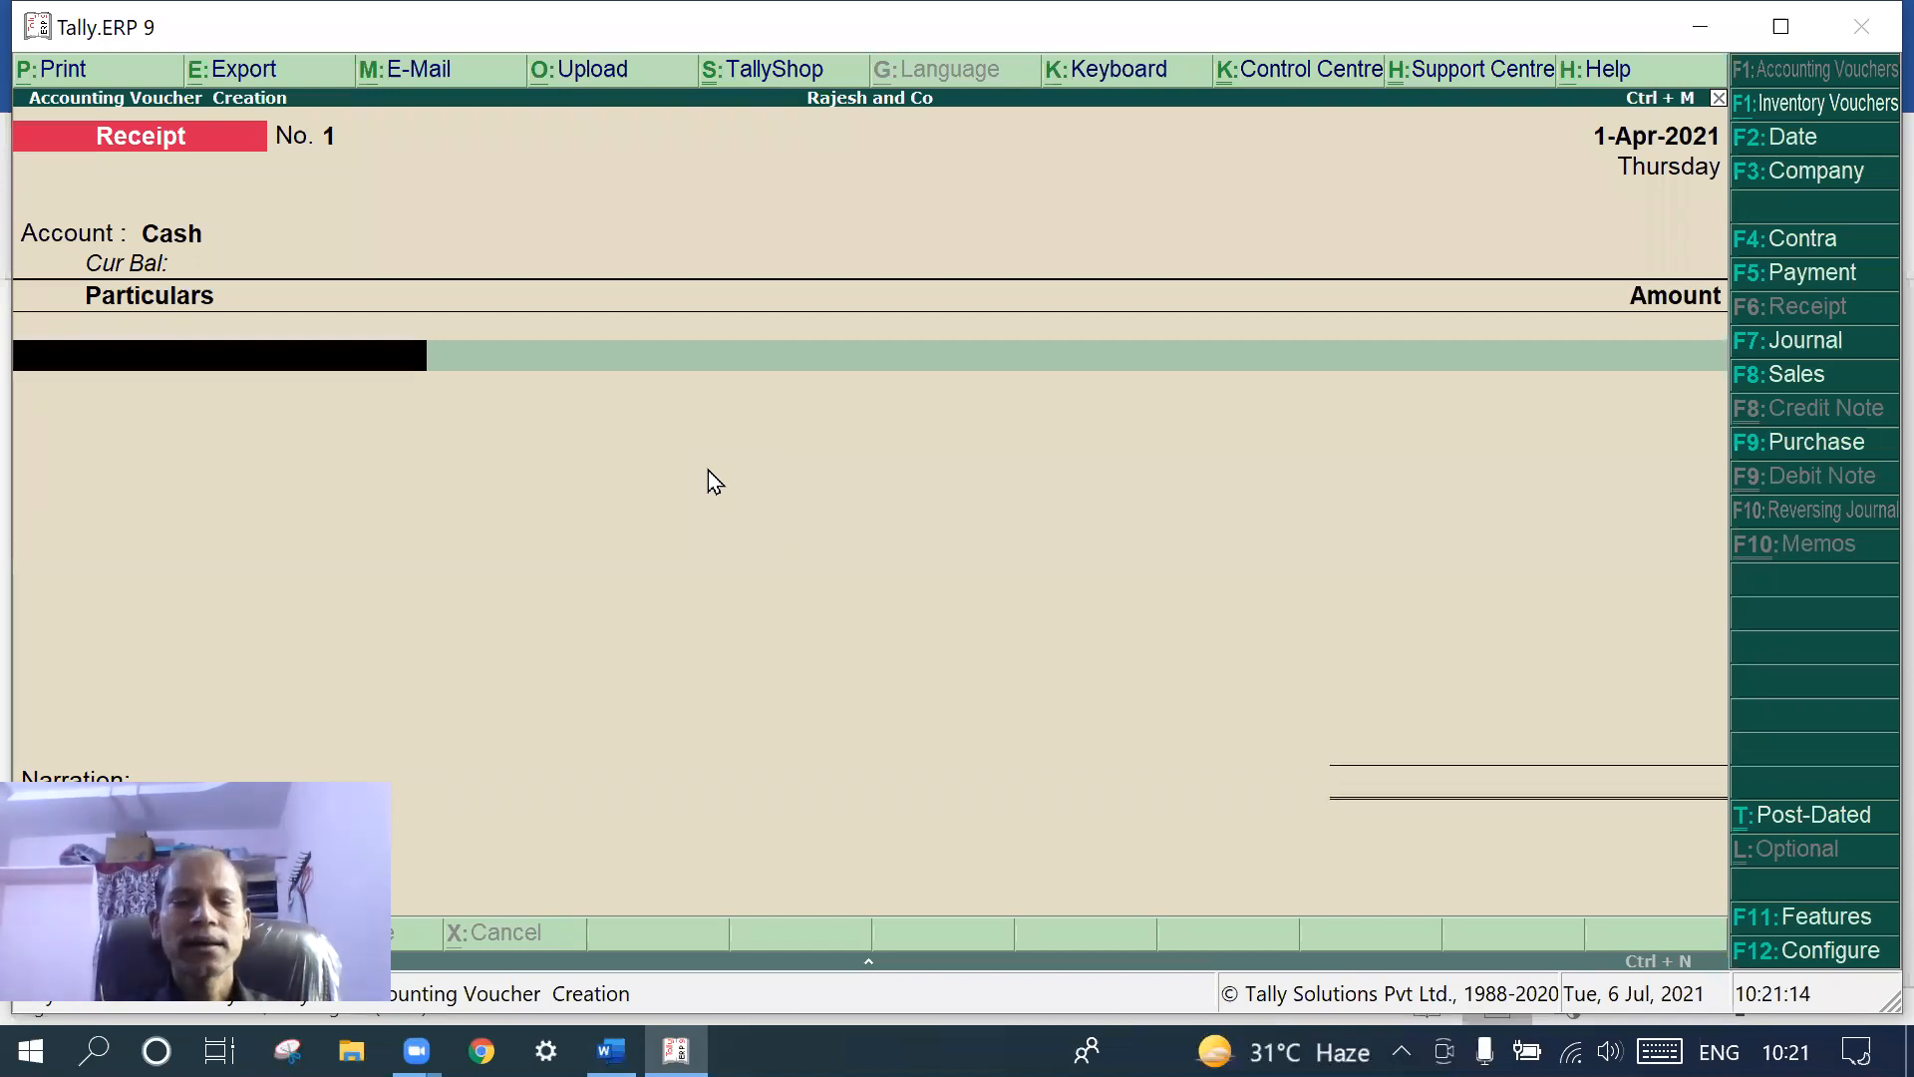
pyautogui.write('R')
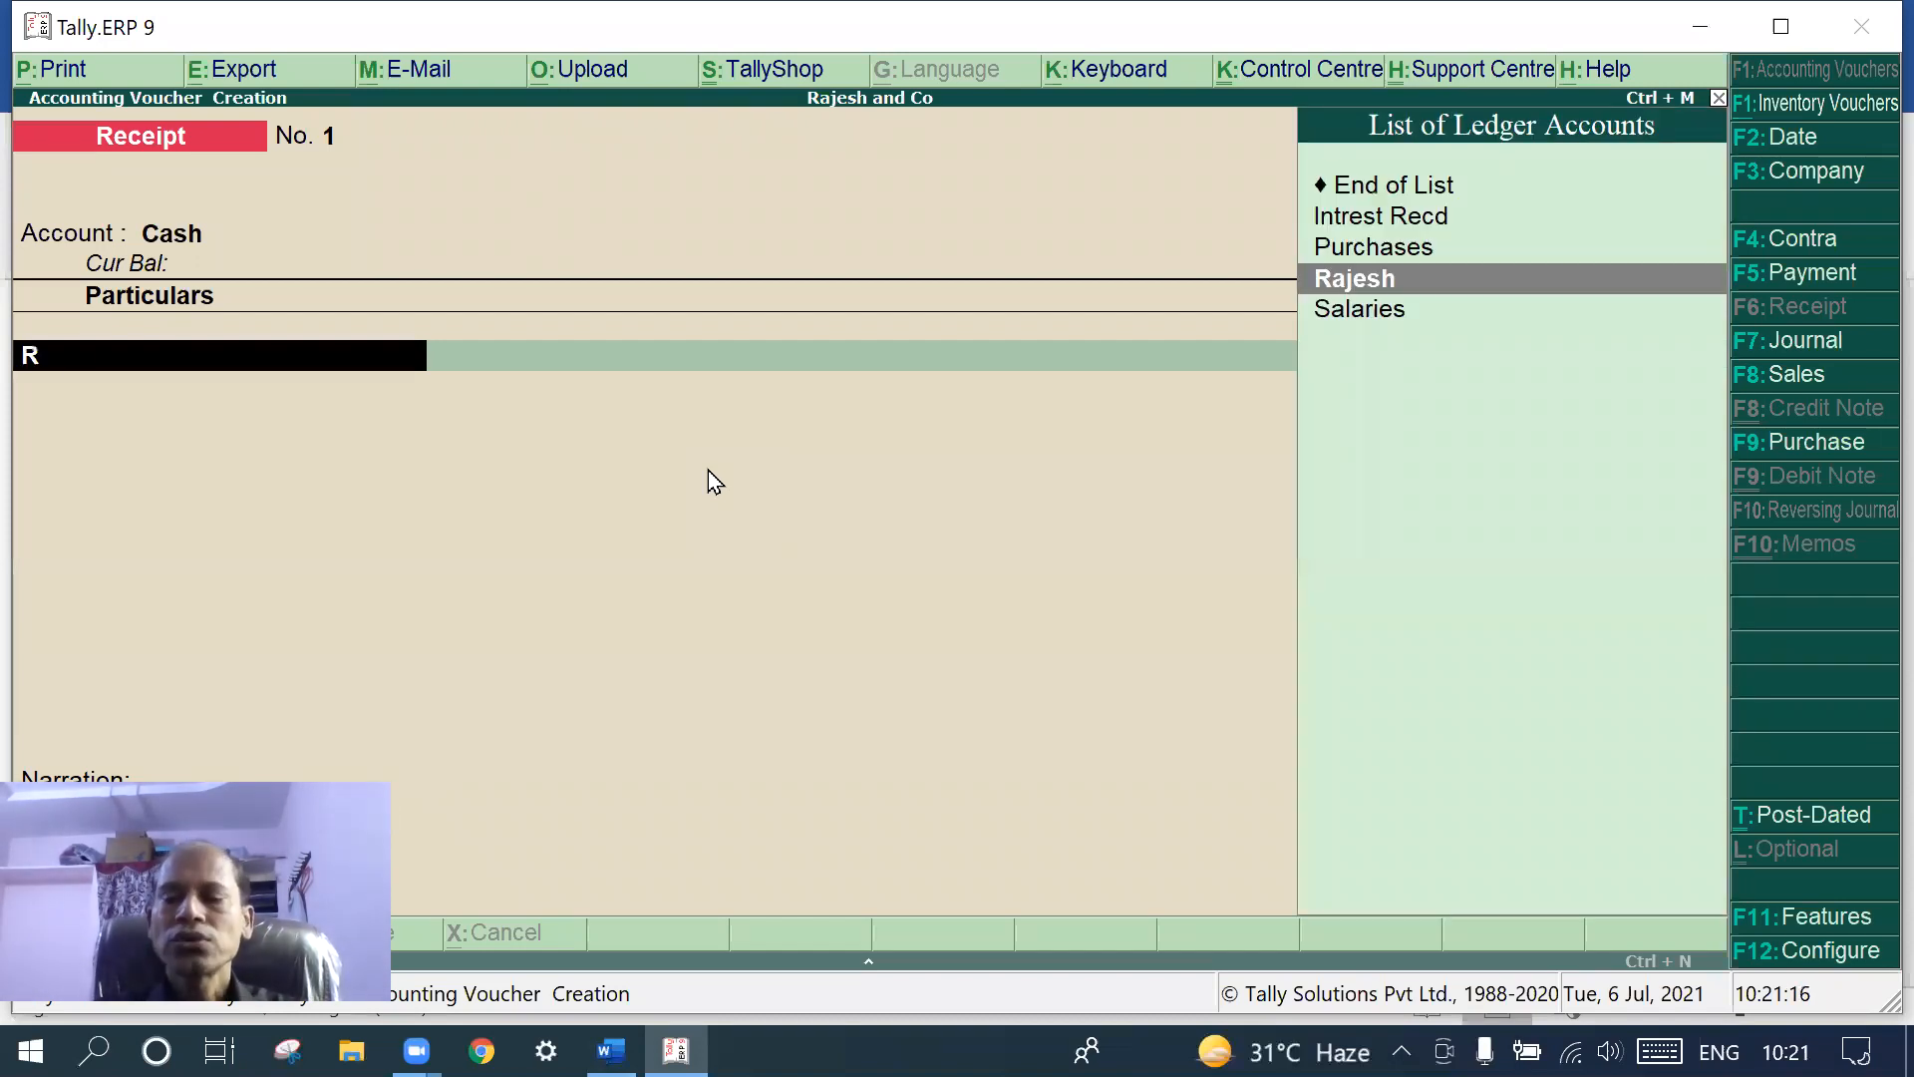
pyautogui.press('Return')
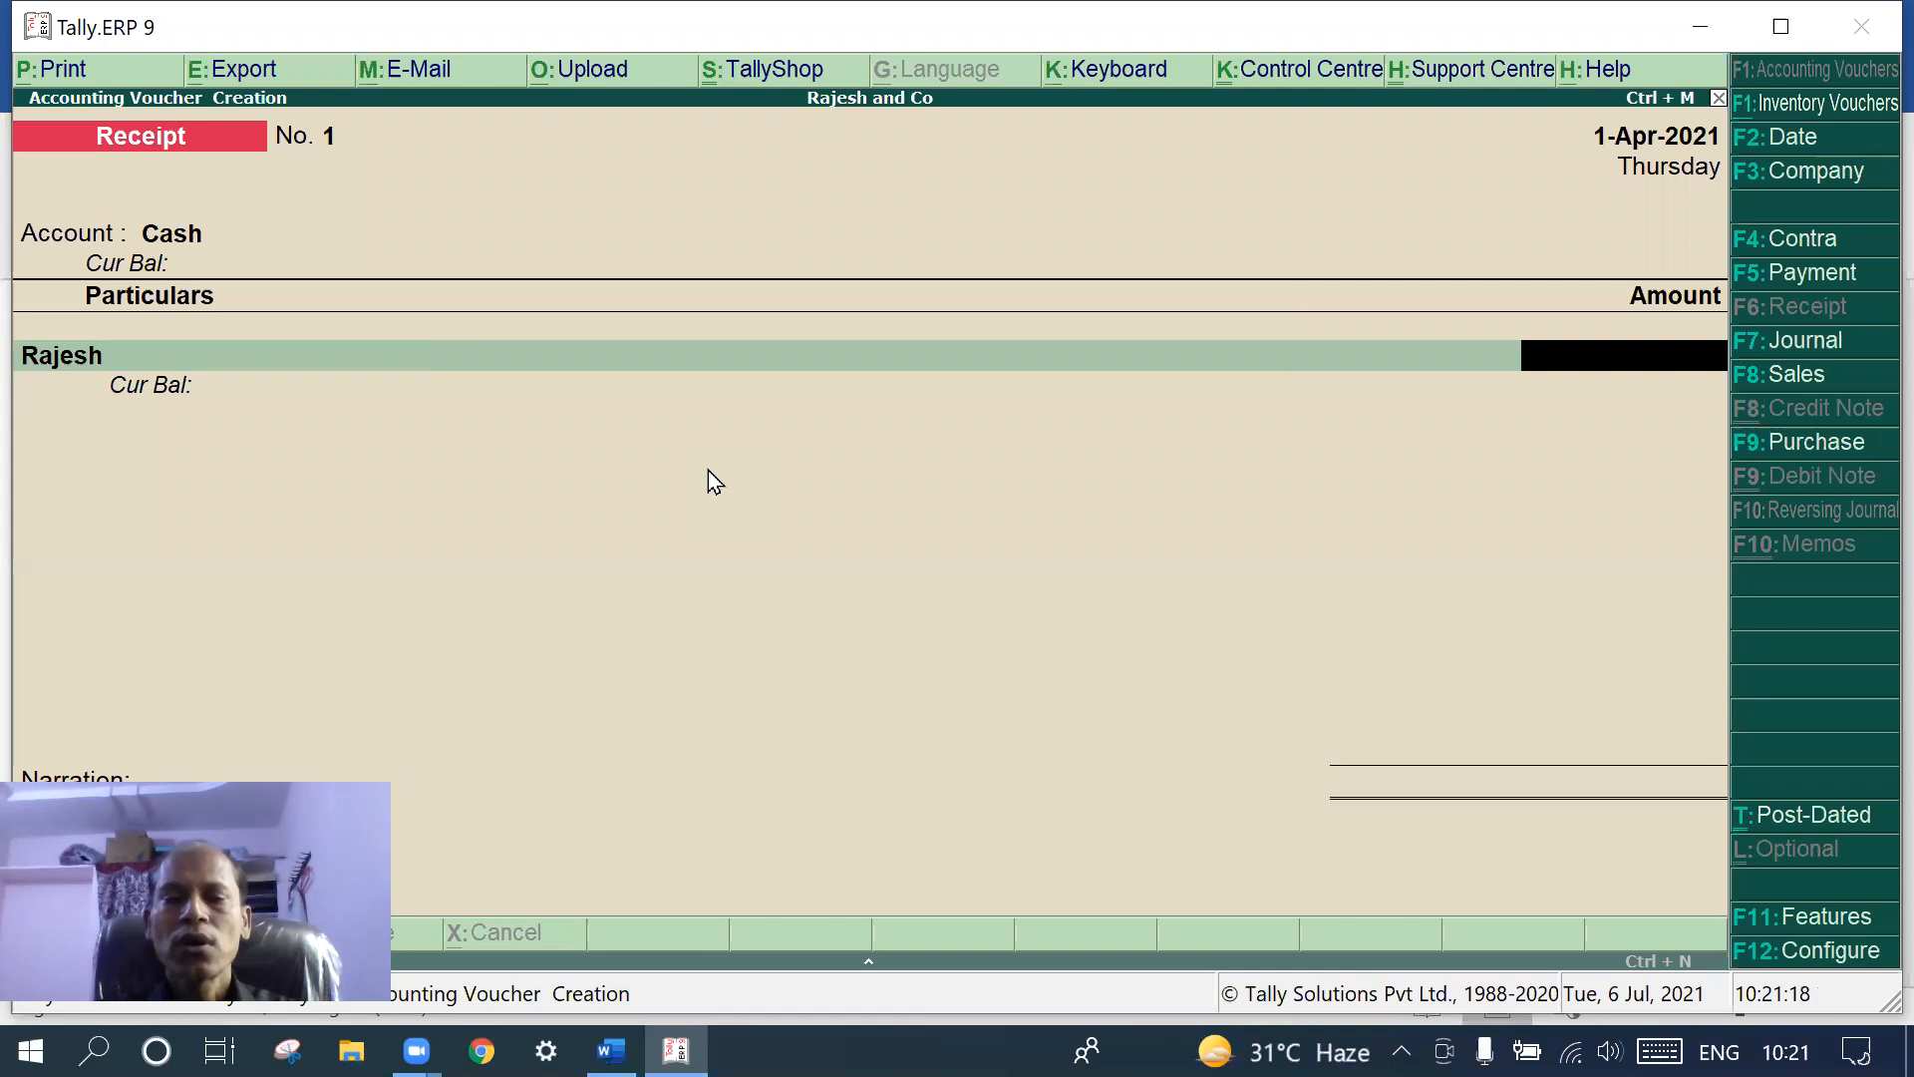
pyautogui.write('25')
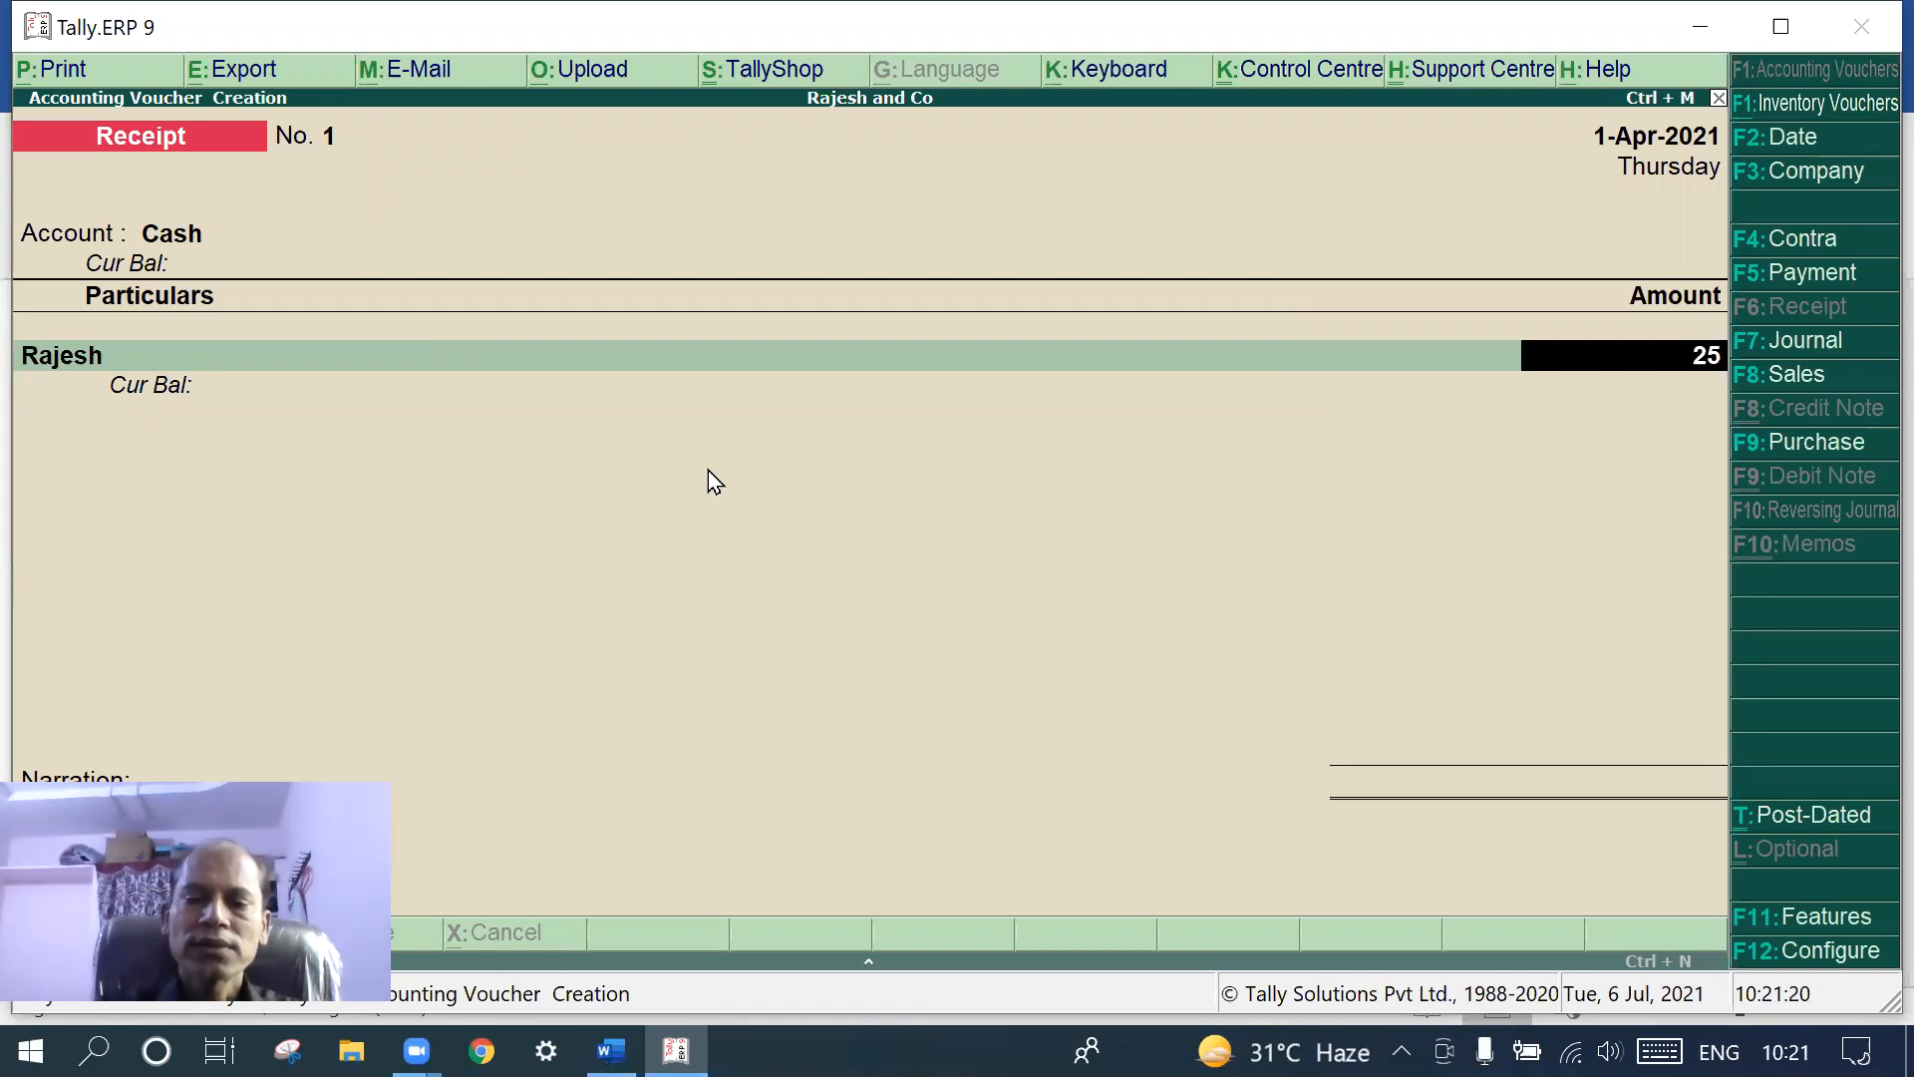
pyautogui.write('0000')
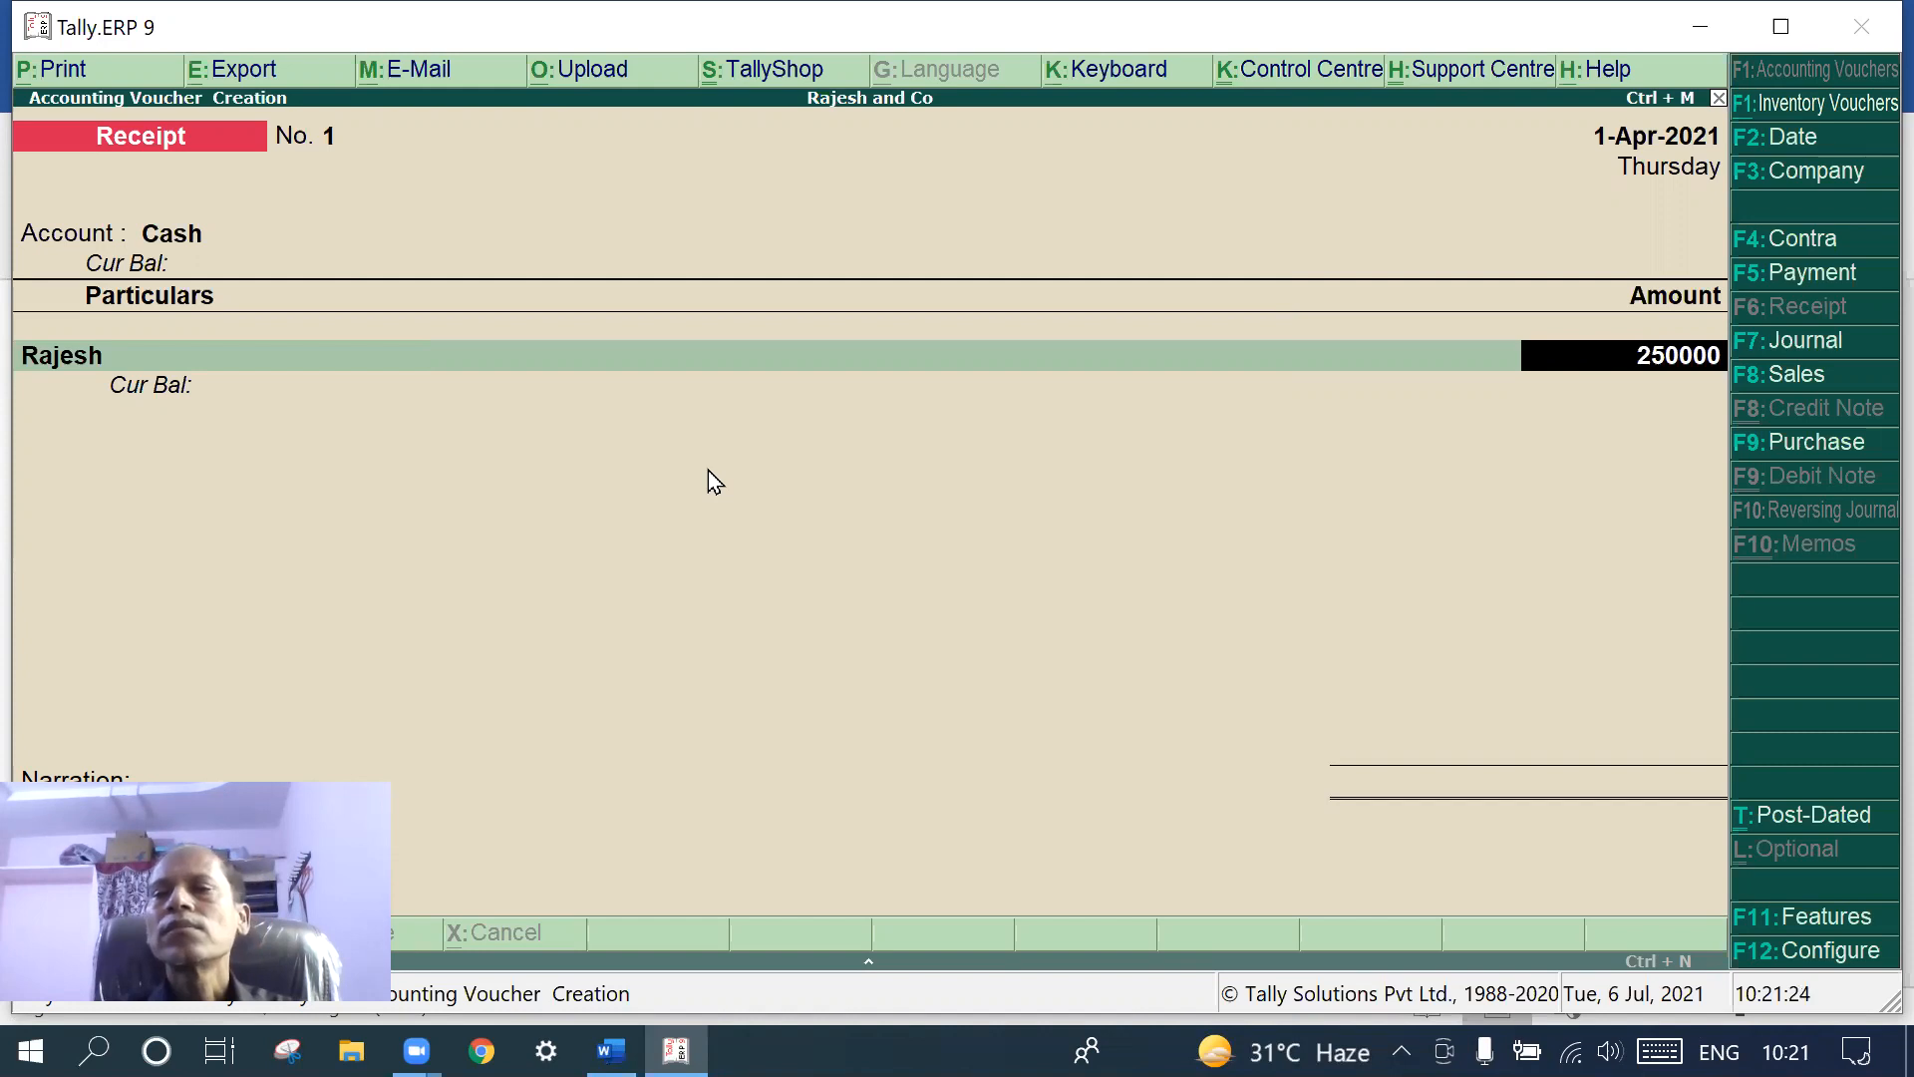
pyautogui.press('Return')
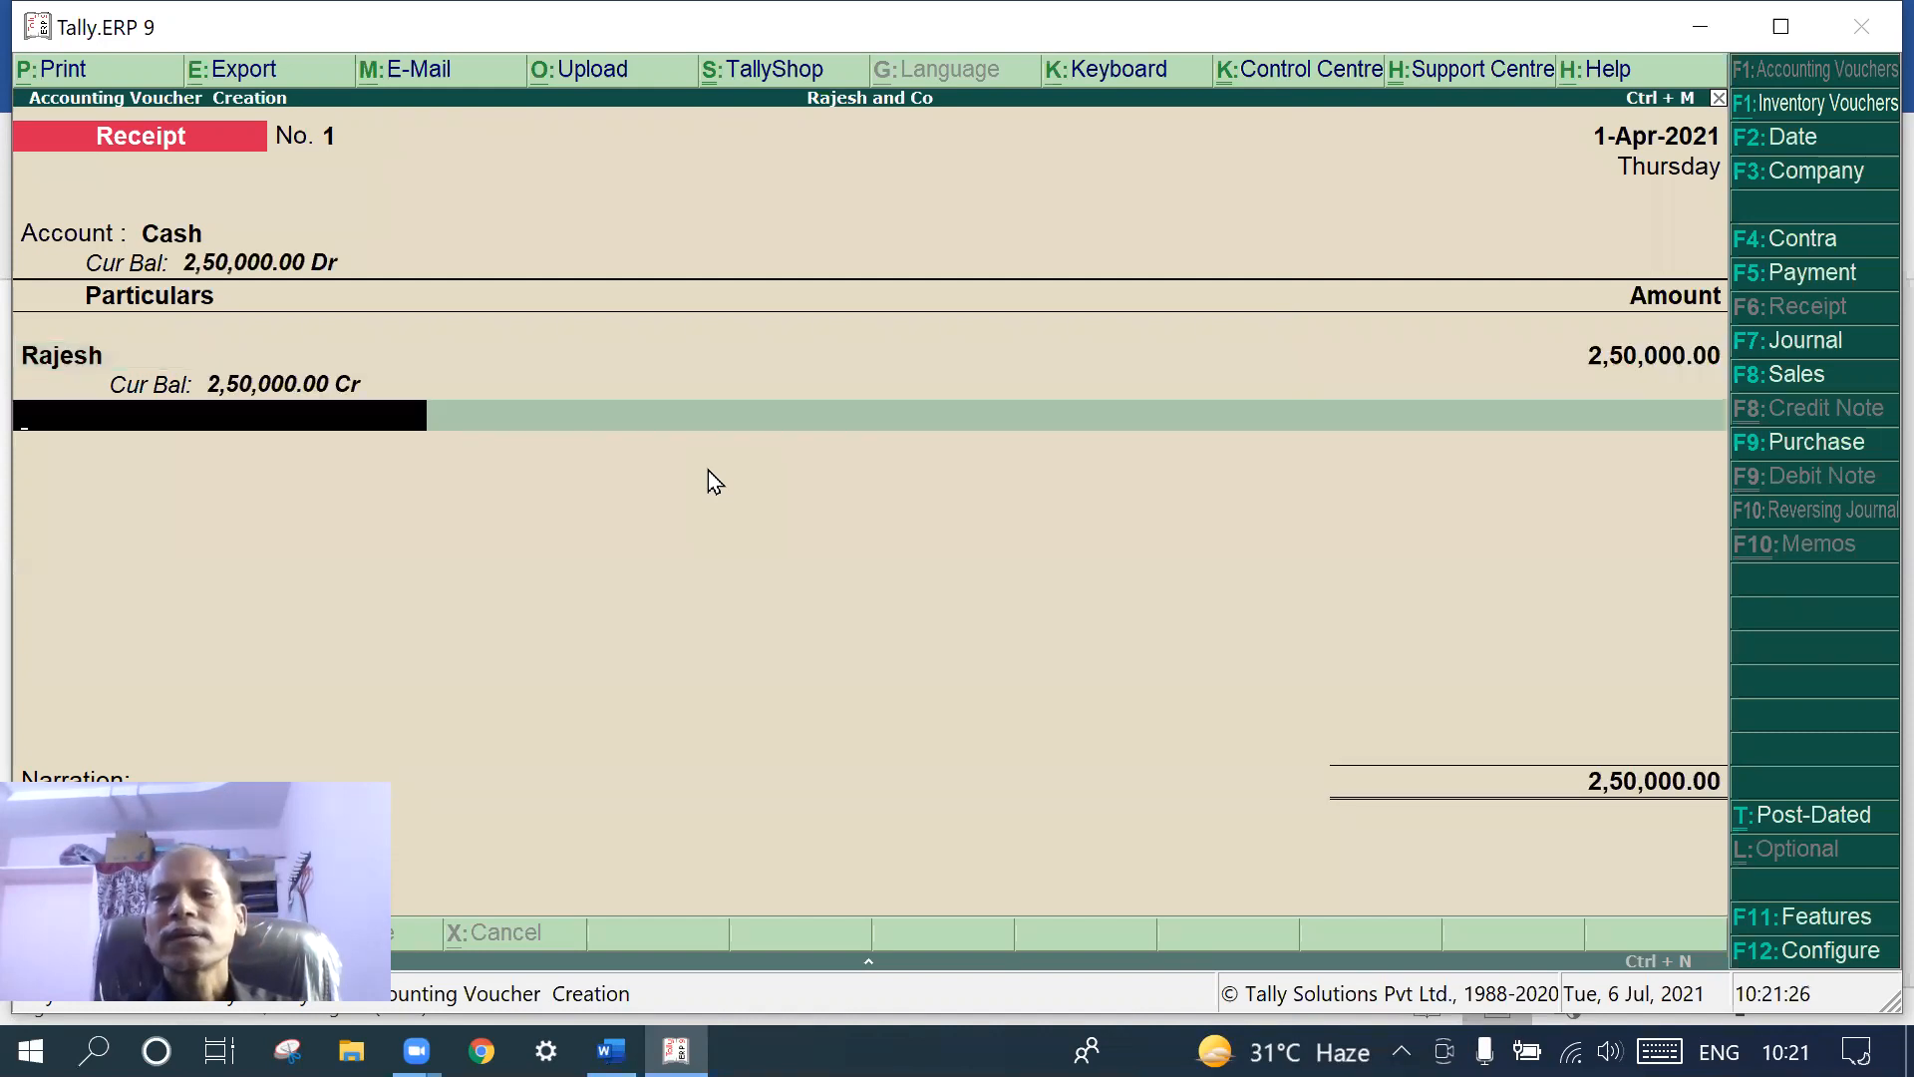
# - Narrate that the owner started the business with 2,50,000 and save Receipt No. 1
pyautogui.press('Return')
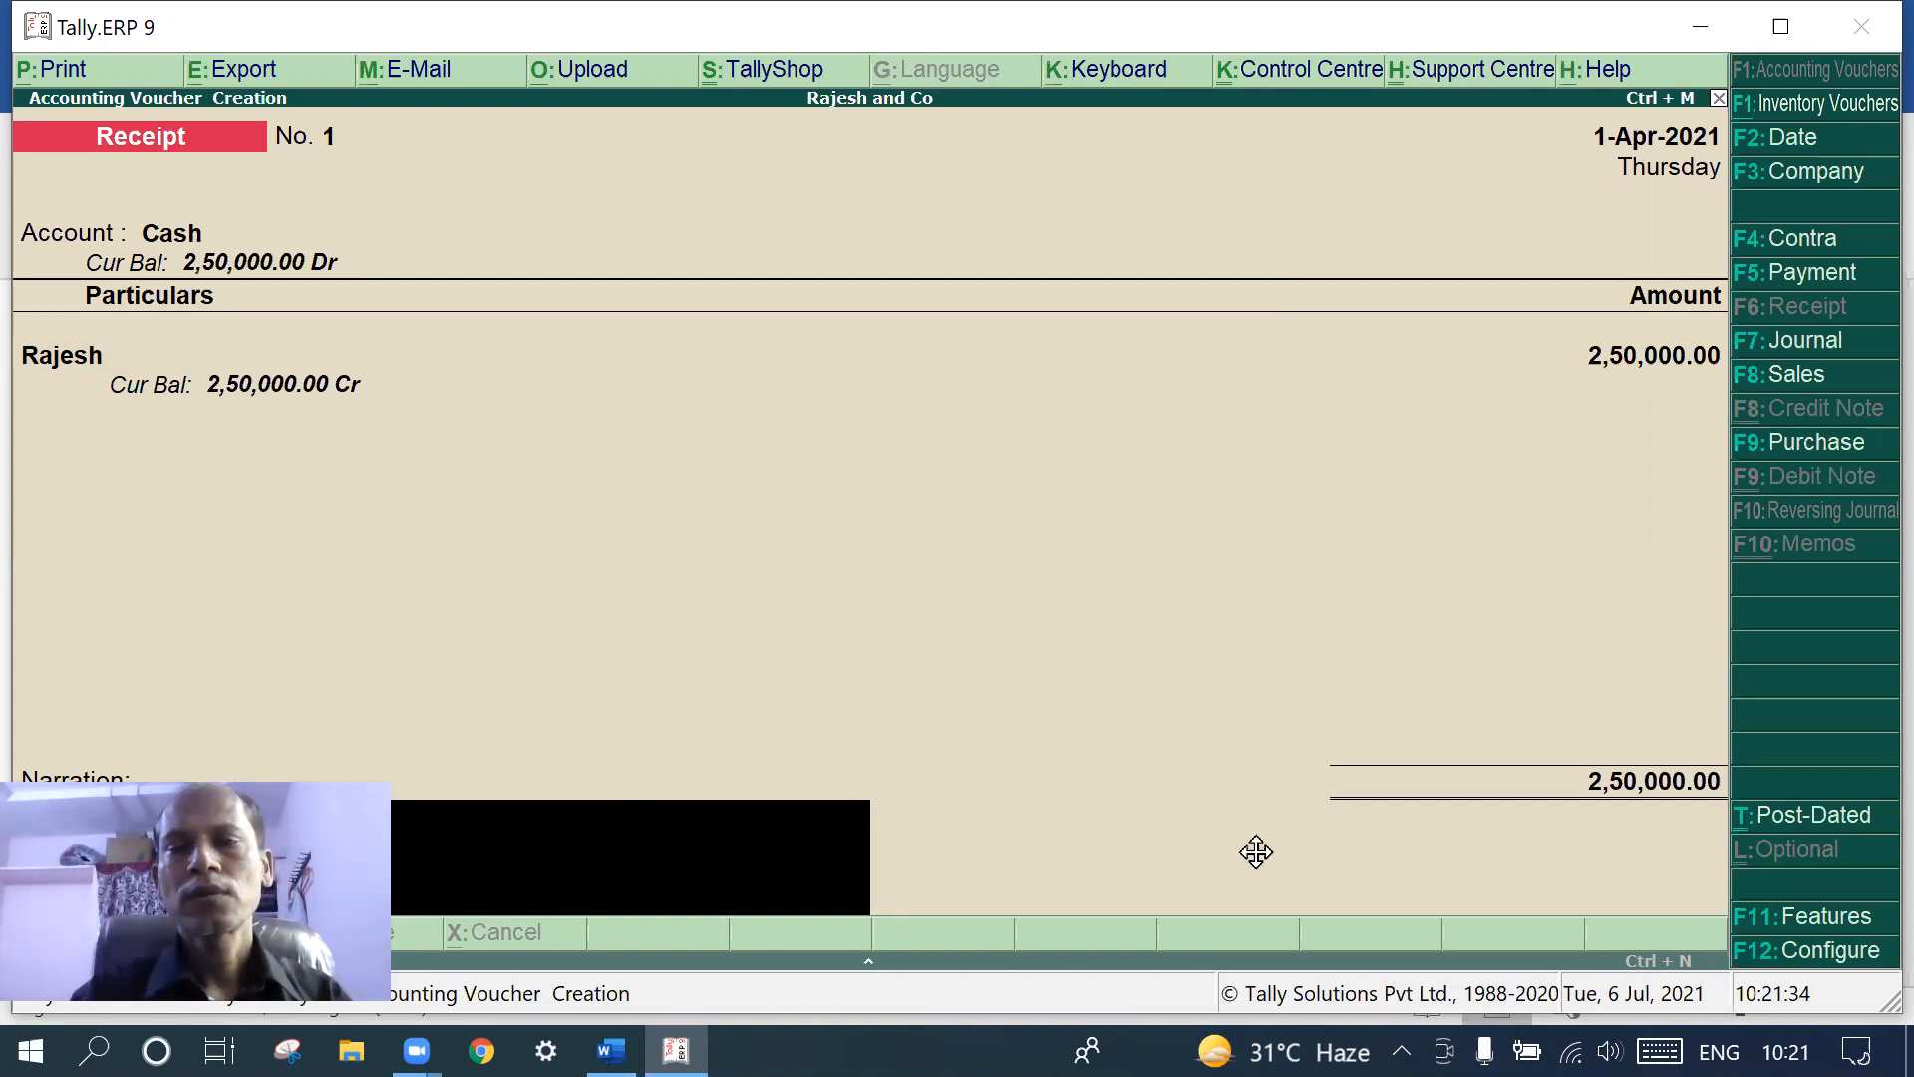
pyautogui.write('br')
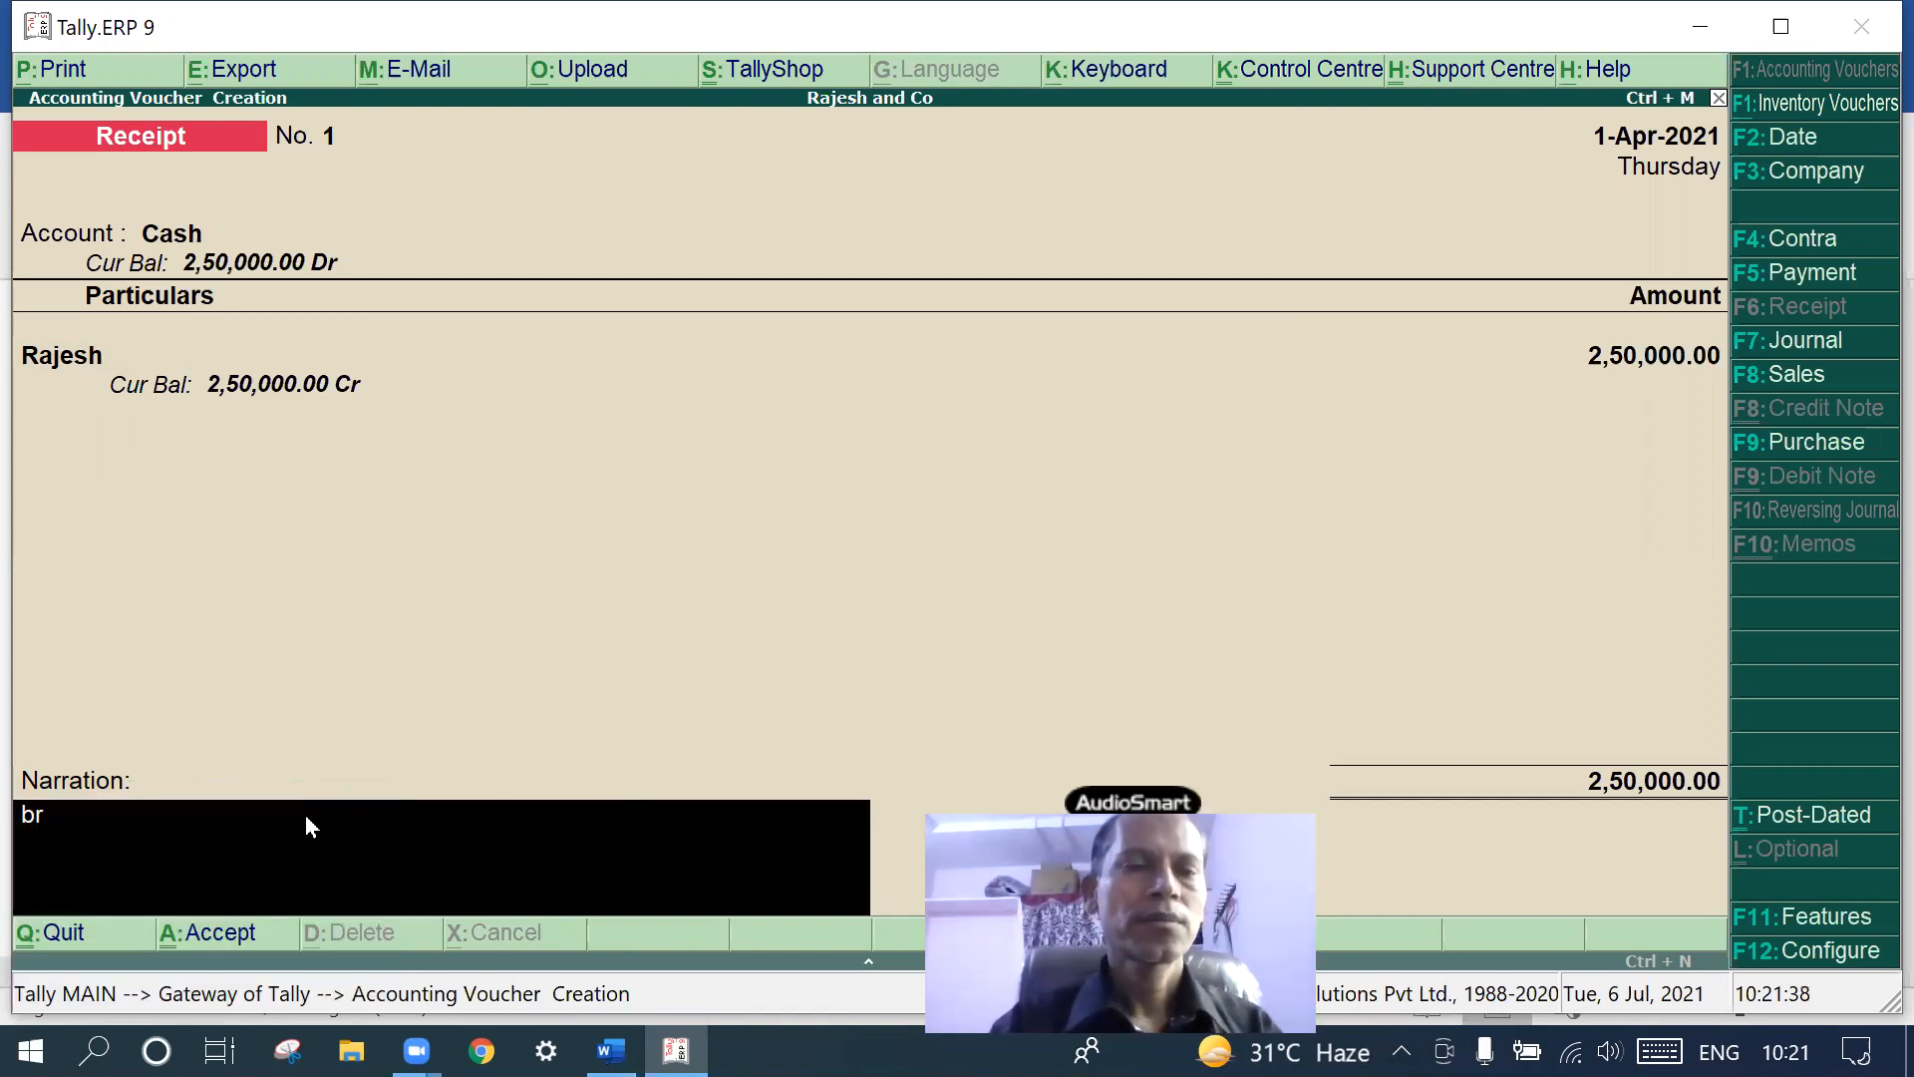
pyautogui.press('BackSpace')
pyautogui.press('BackSpace')
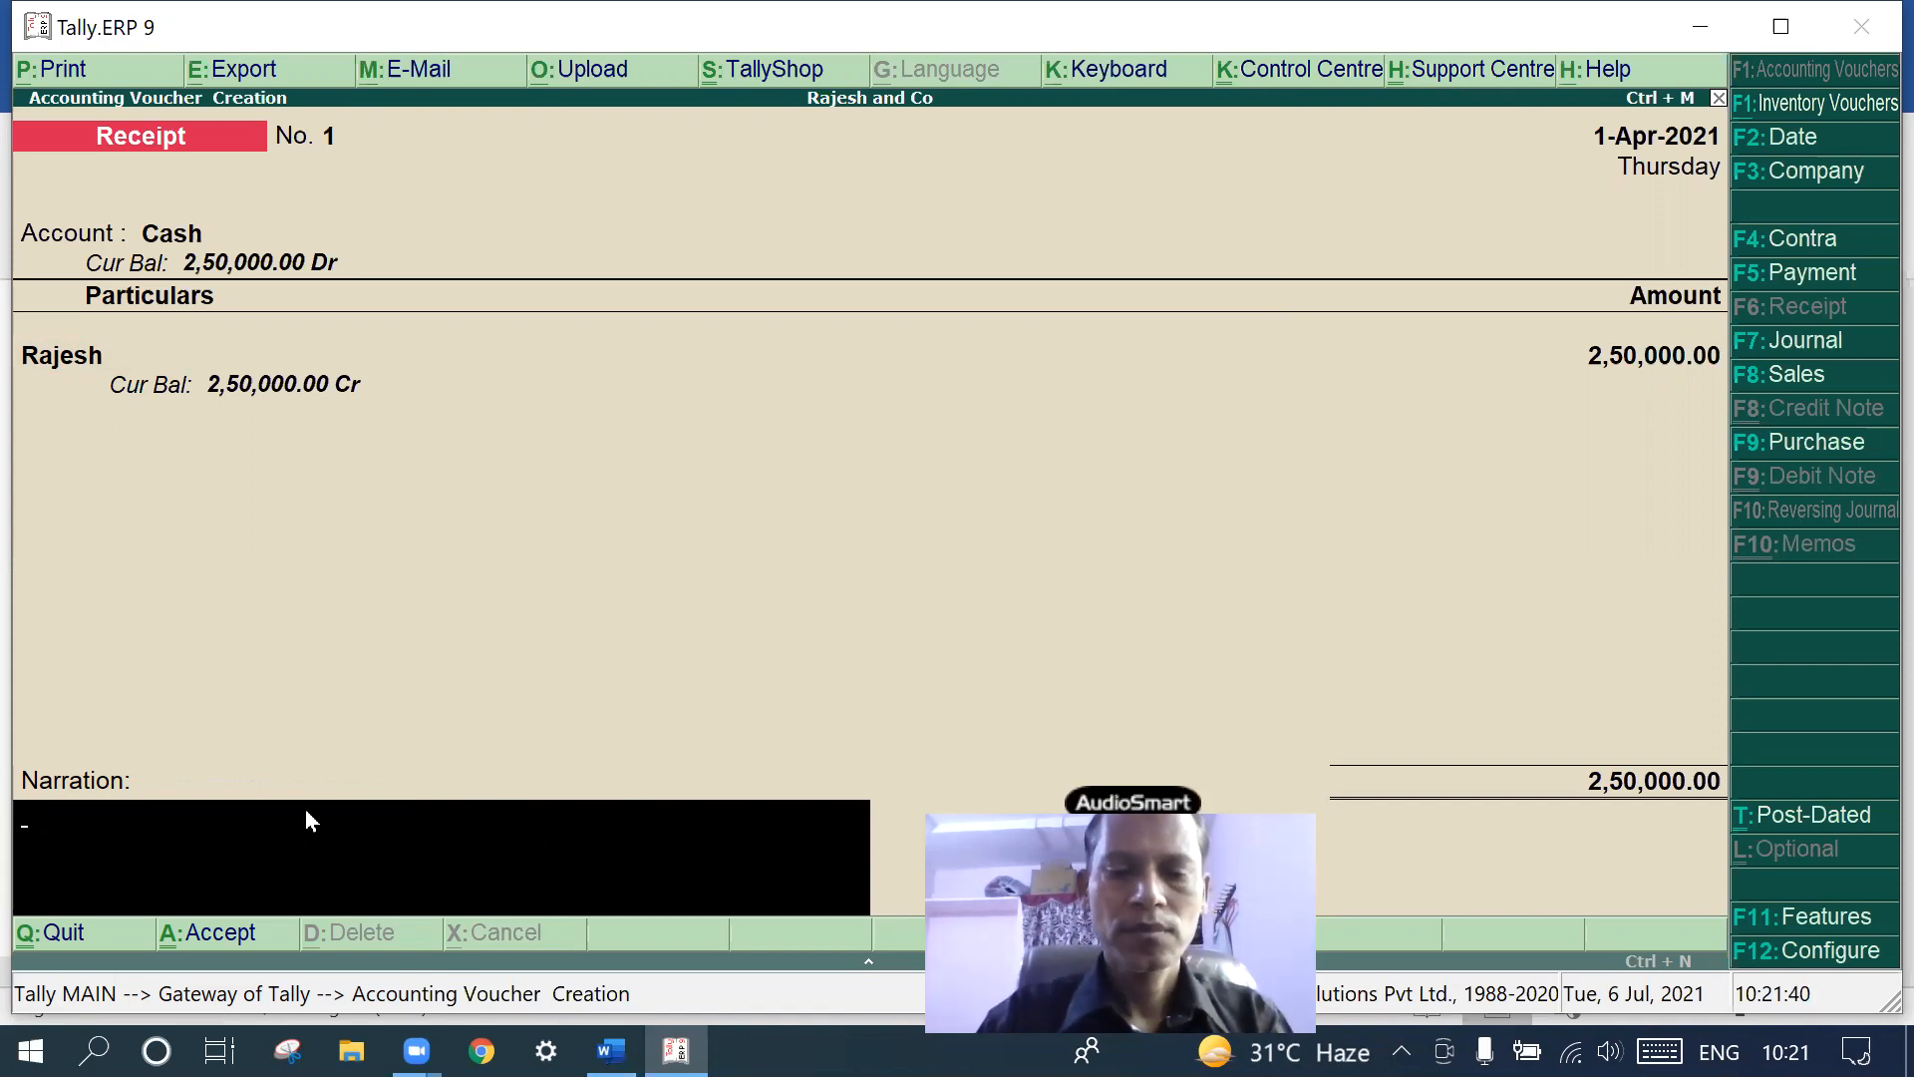
pyautogui.write('r')
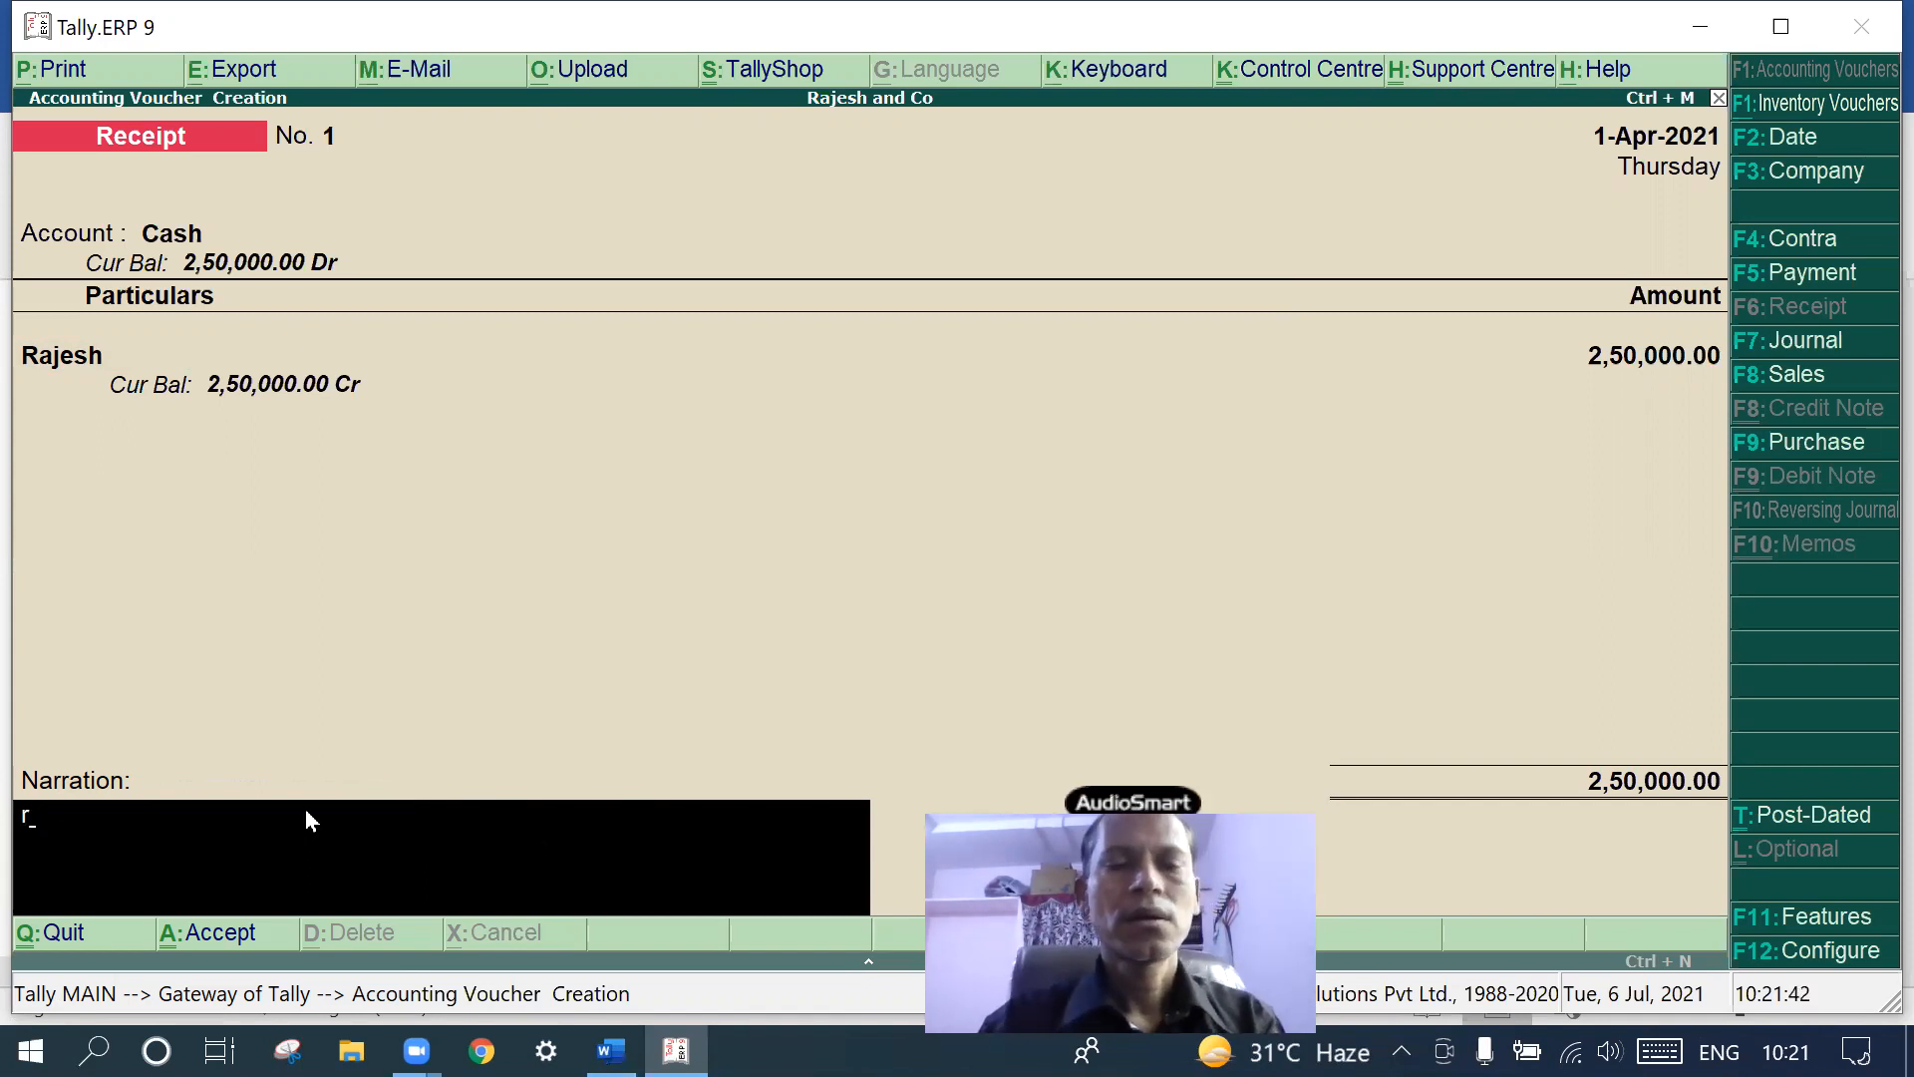
pyautogui.press('BackSpace')
pyautogui.write('Ra')
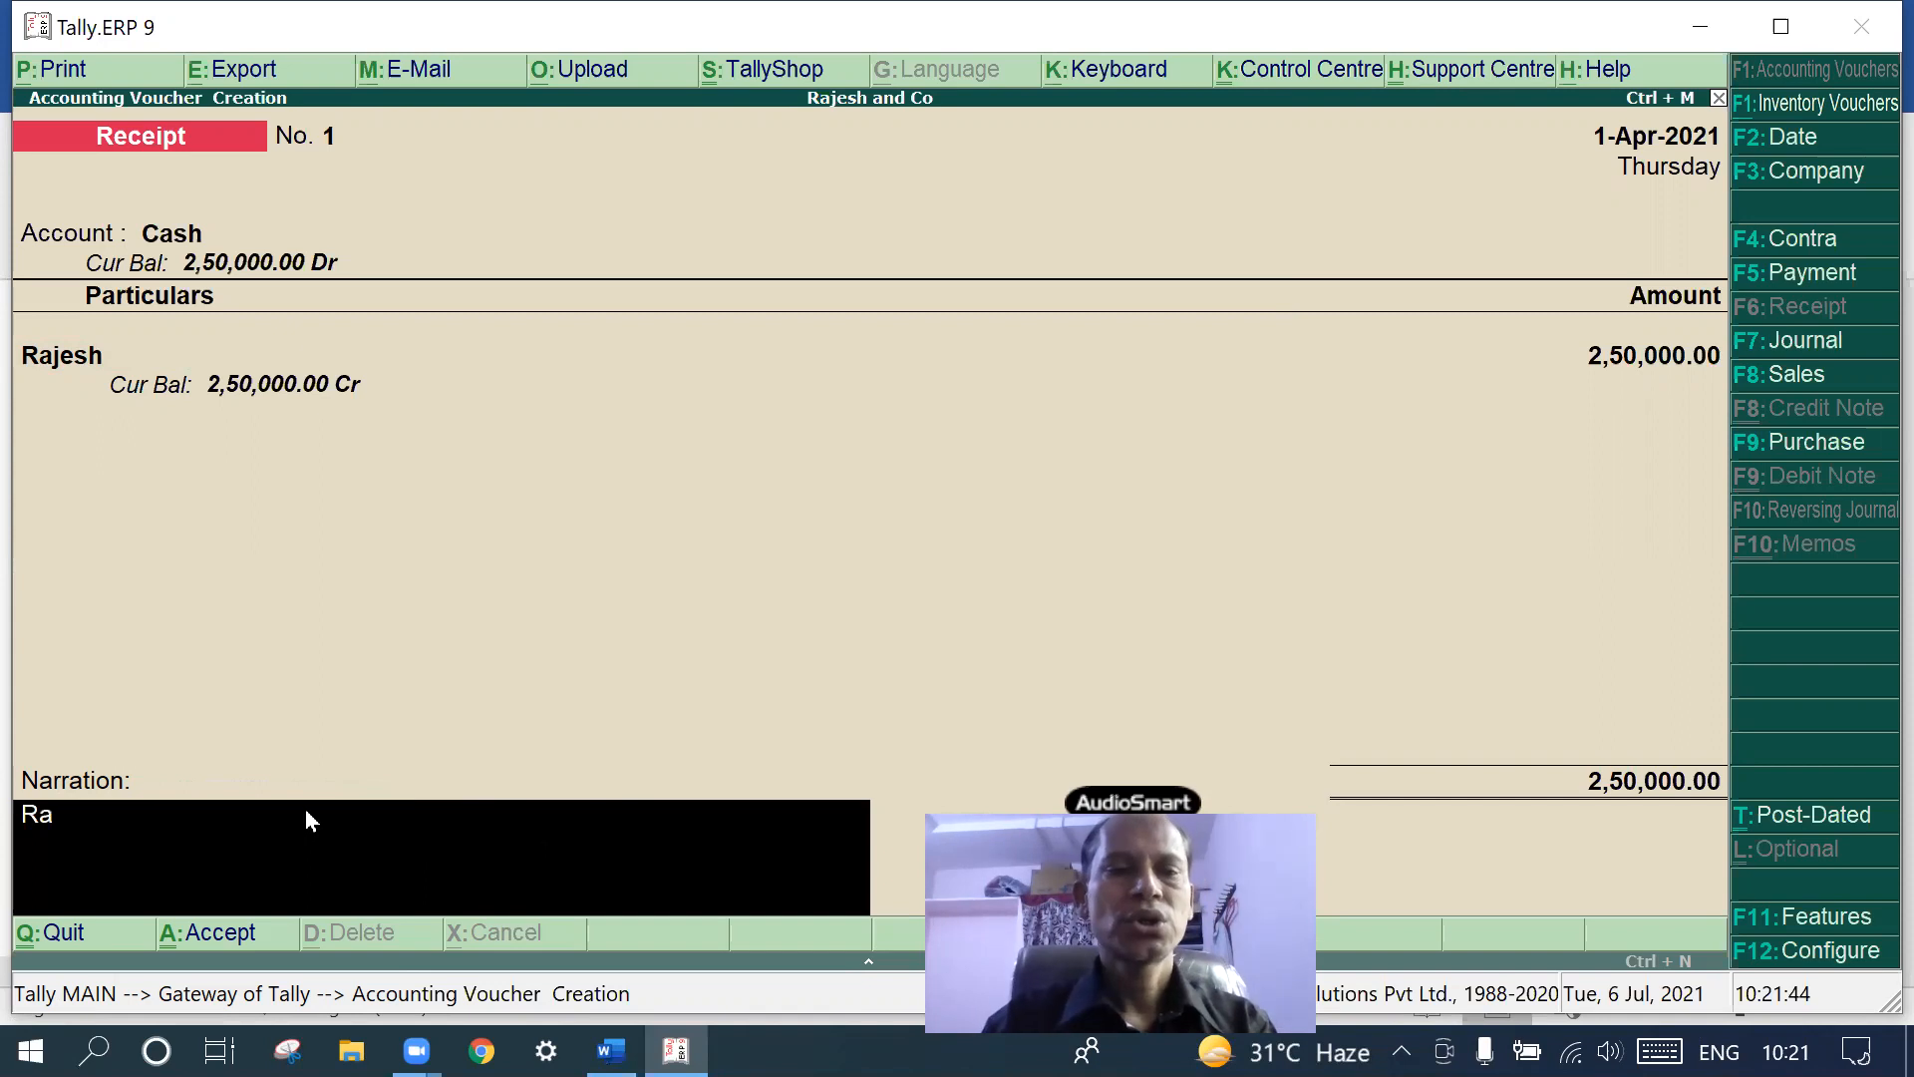
pyautogui.write('jesh stat')
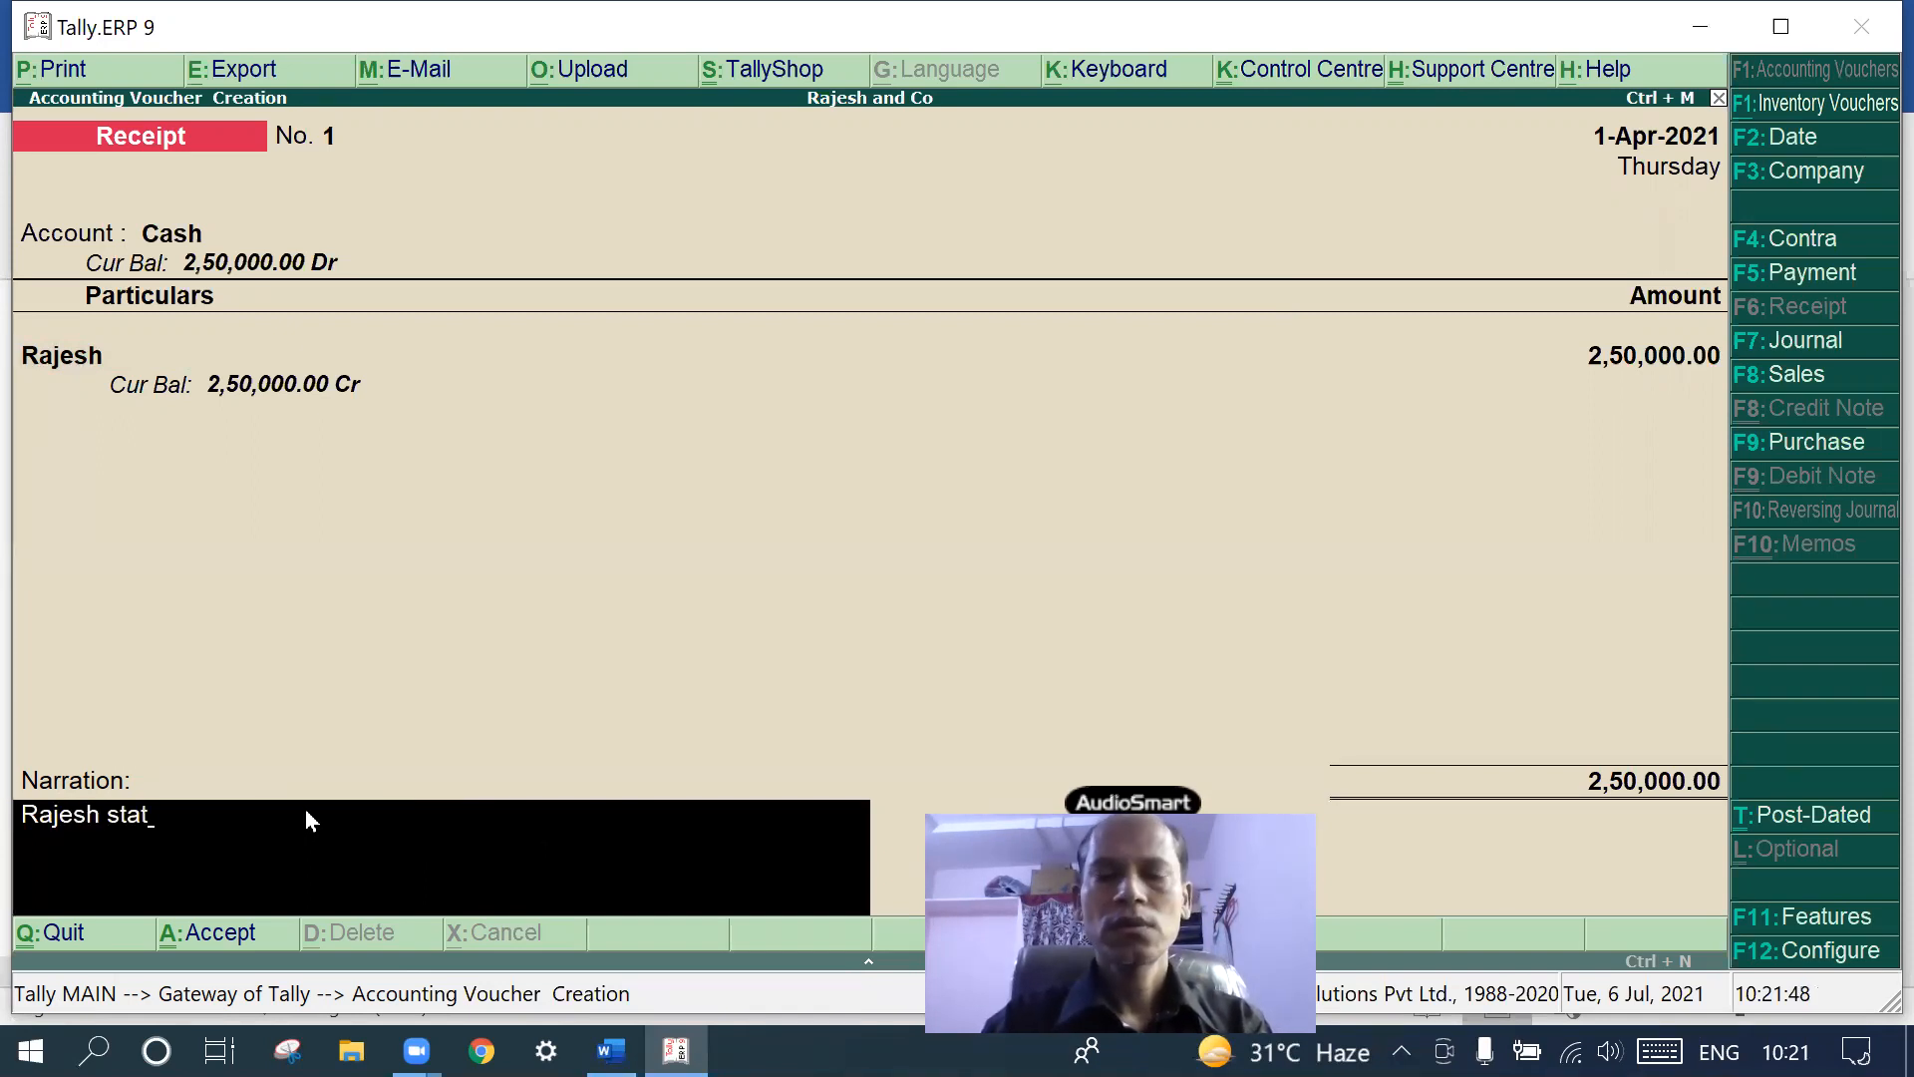
pyautogui.press('BackSpace')
pyautogui.write('r')
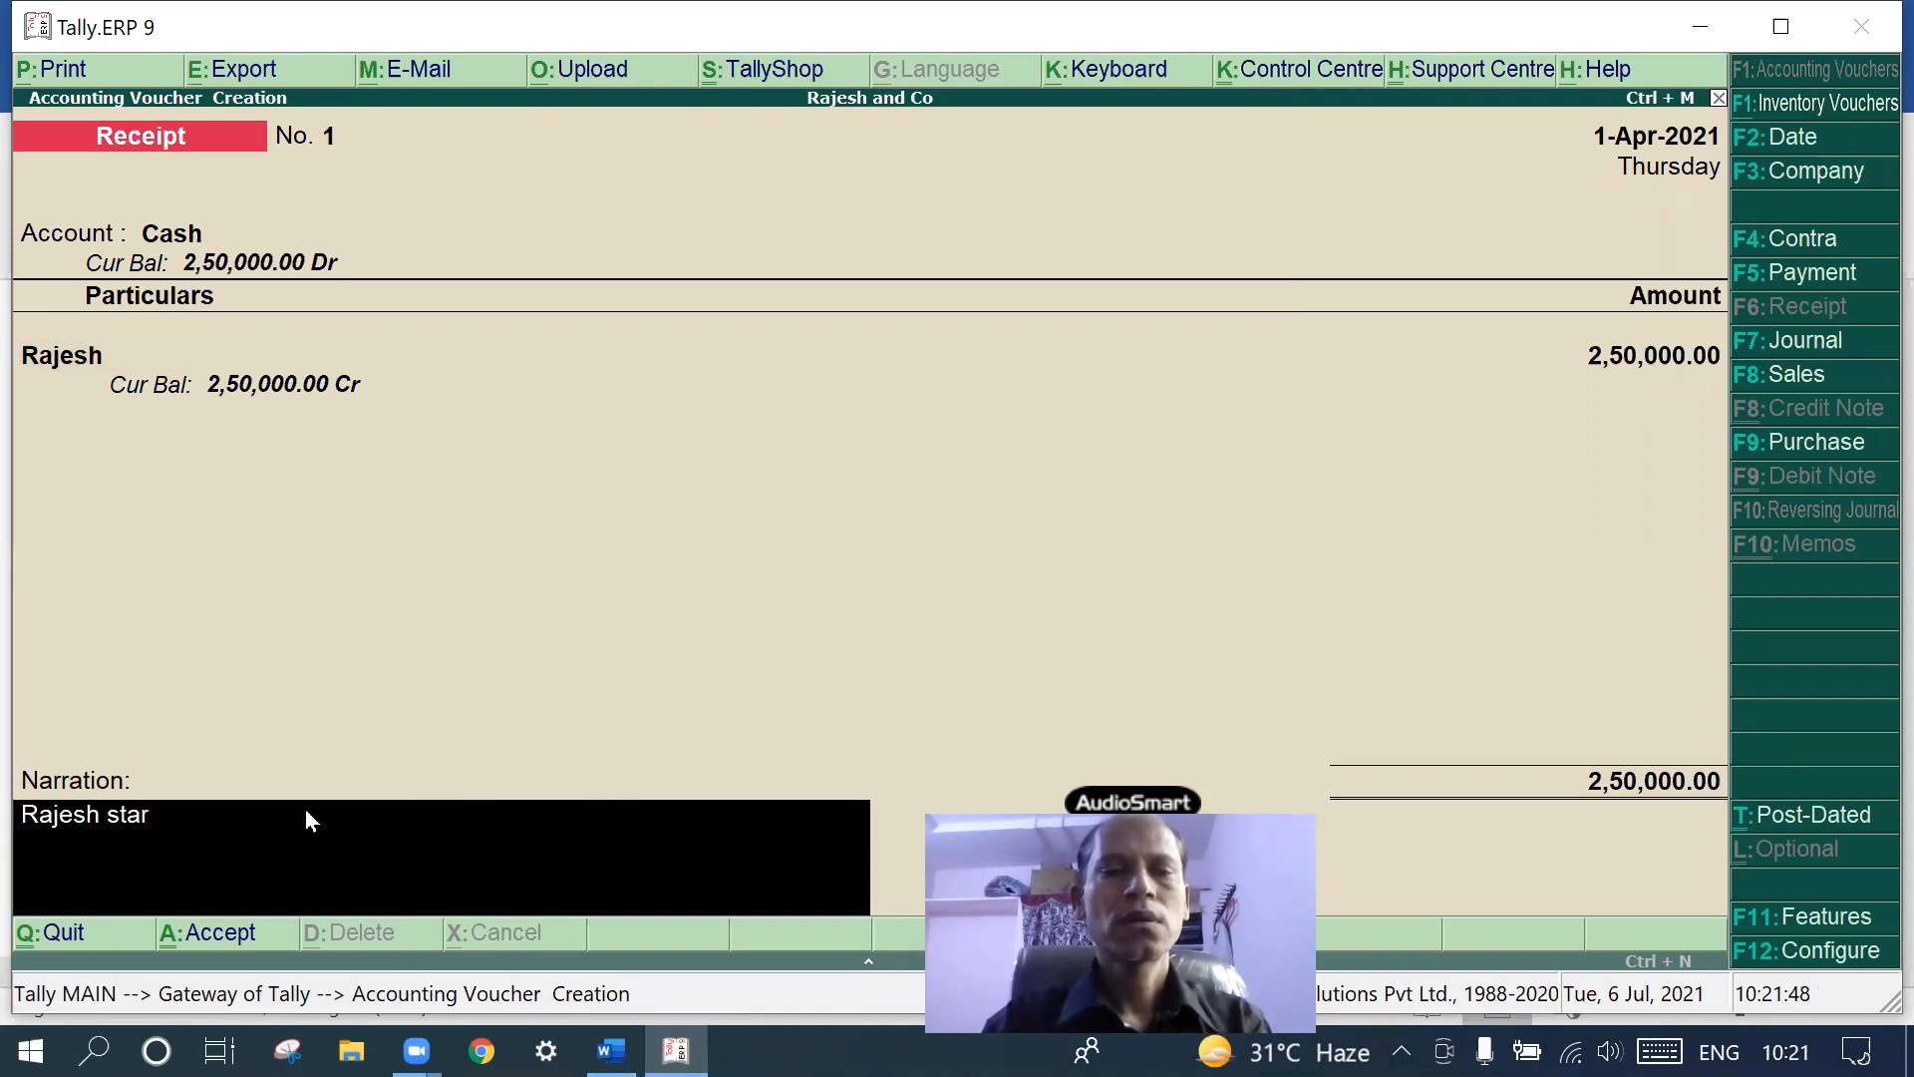
pyautogui.write('ted he')
pyautogui.press('BackSpace')
pyautogui.press('BackSpace')
pyautogui.write('ted the bu')
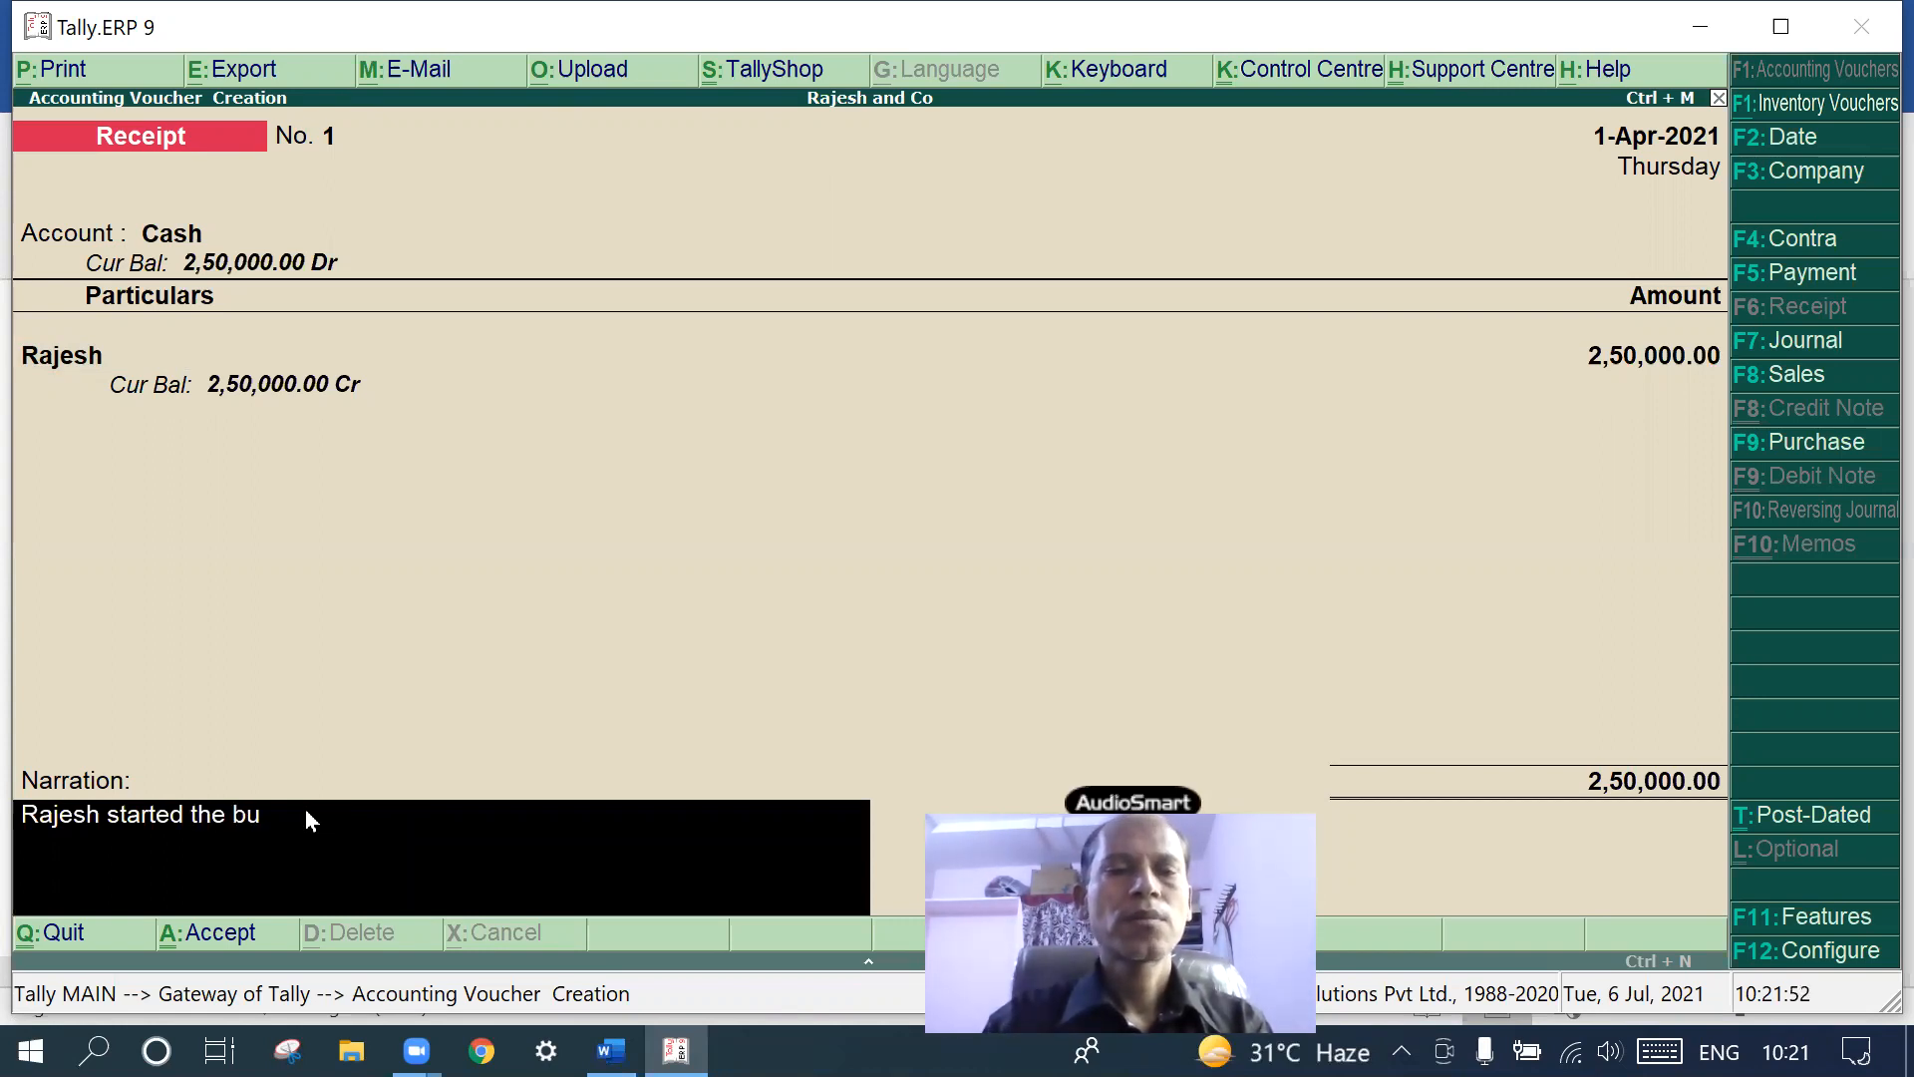
pyautogui.write('si e')
pyautogui.press('BackSpace')
pyautogui.write('ess with 2,5000')
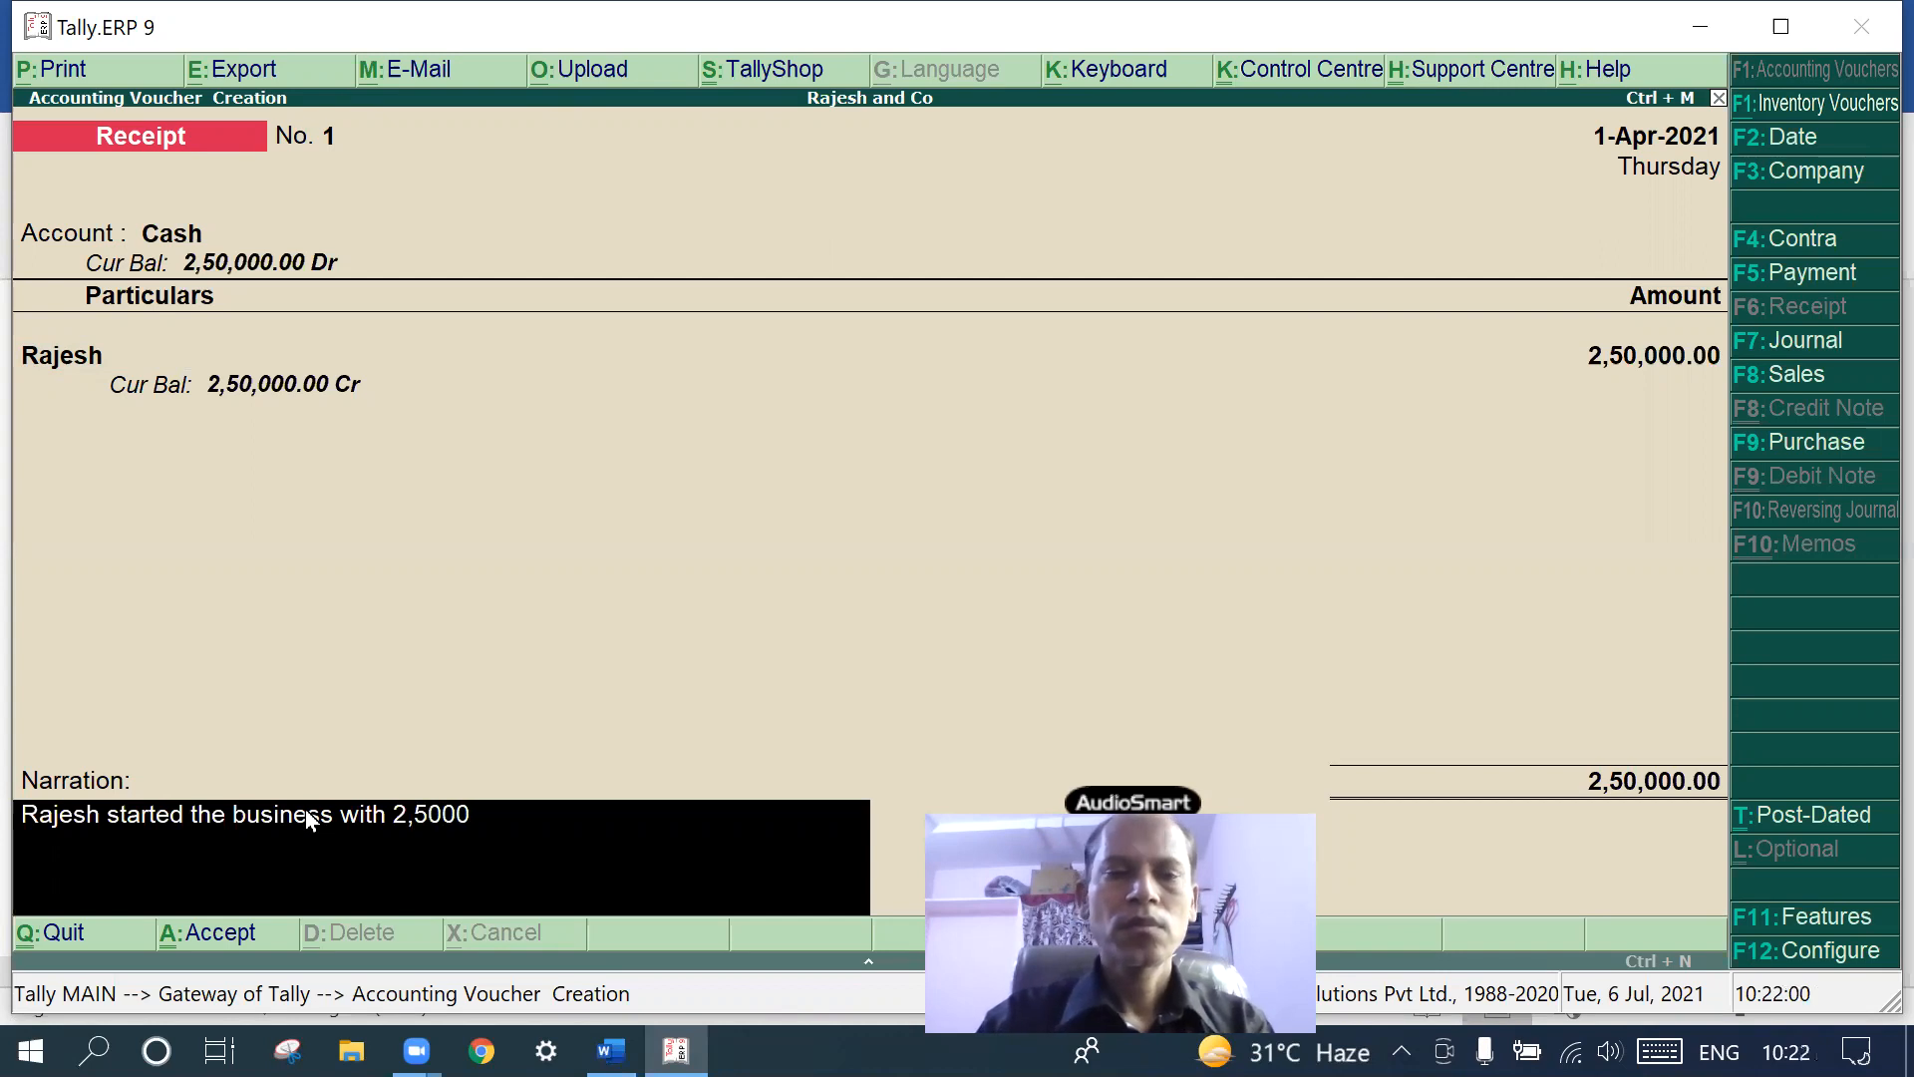
pyautogui.press('BackSpace')
pyautogui.press('BackSpace')
pyautogui.press('BackSpace')
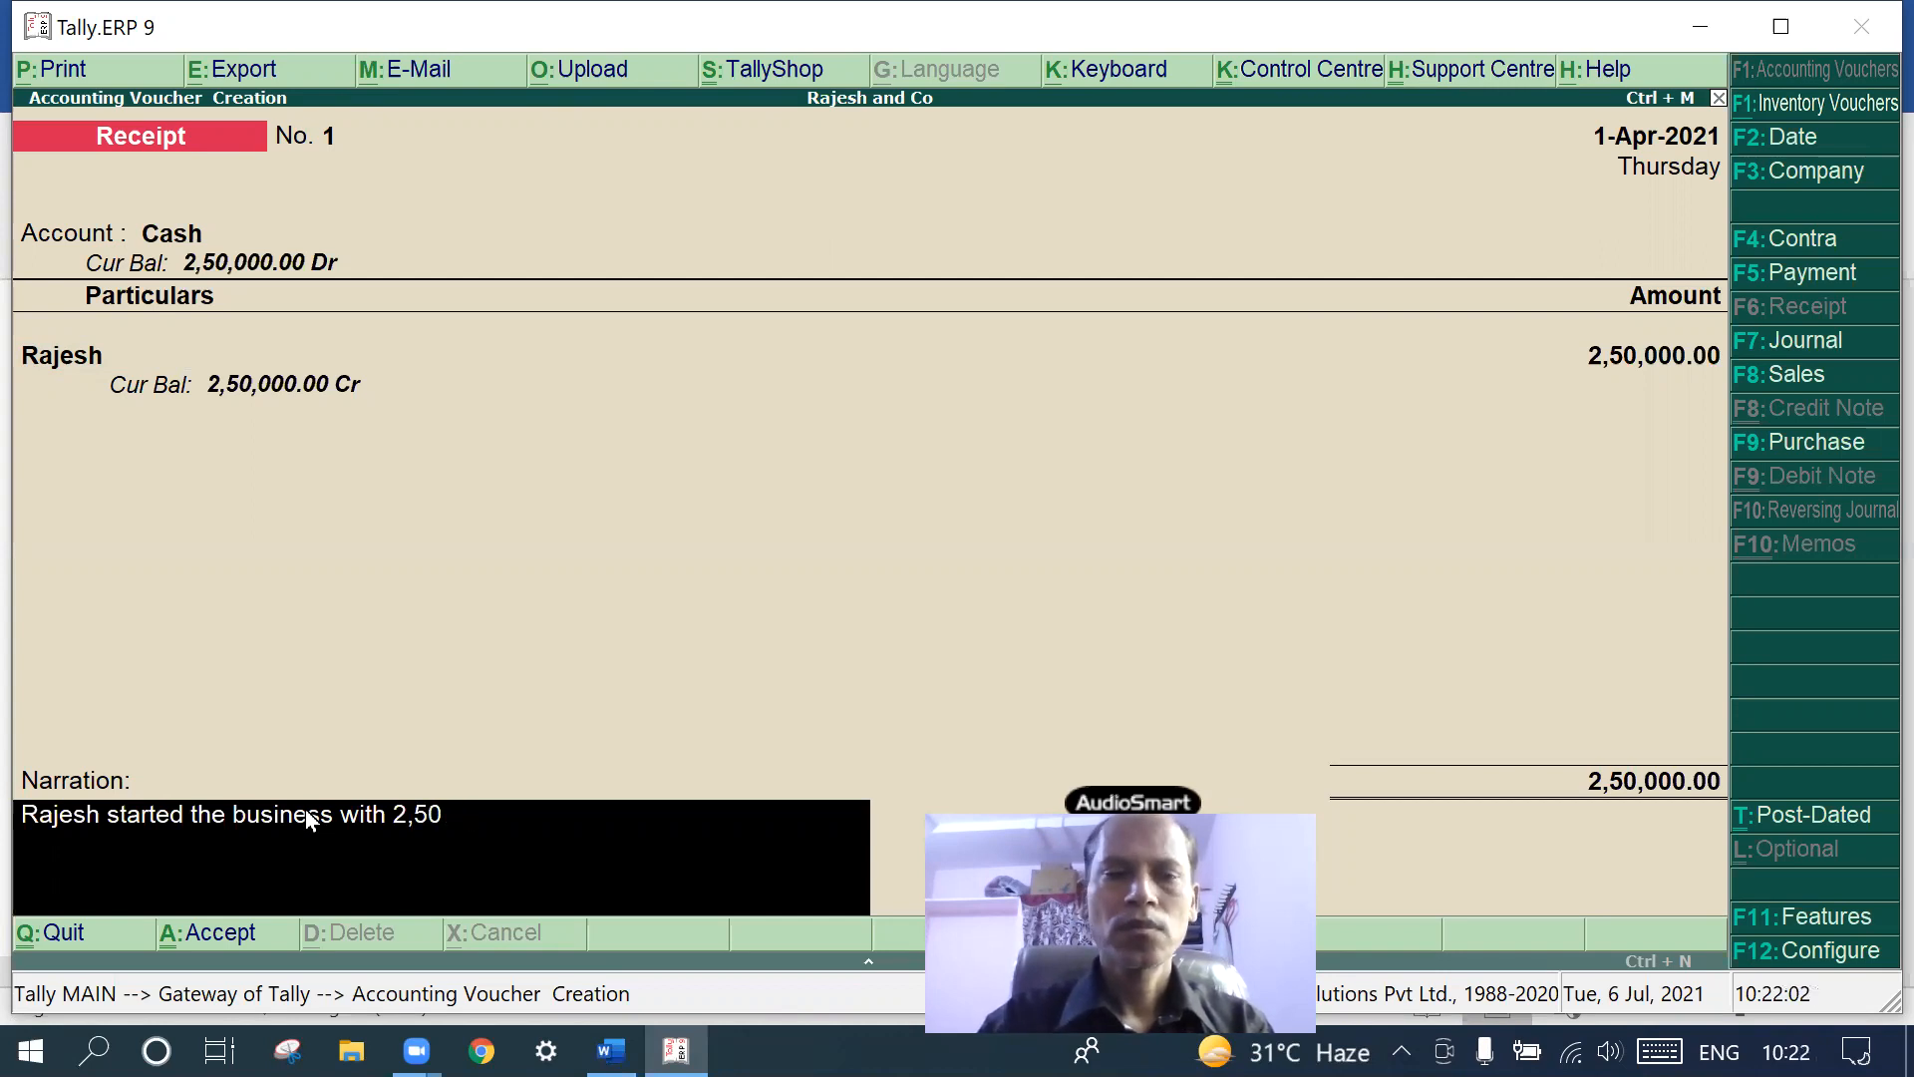
pyautogui.write('0,000')
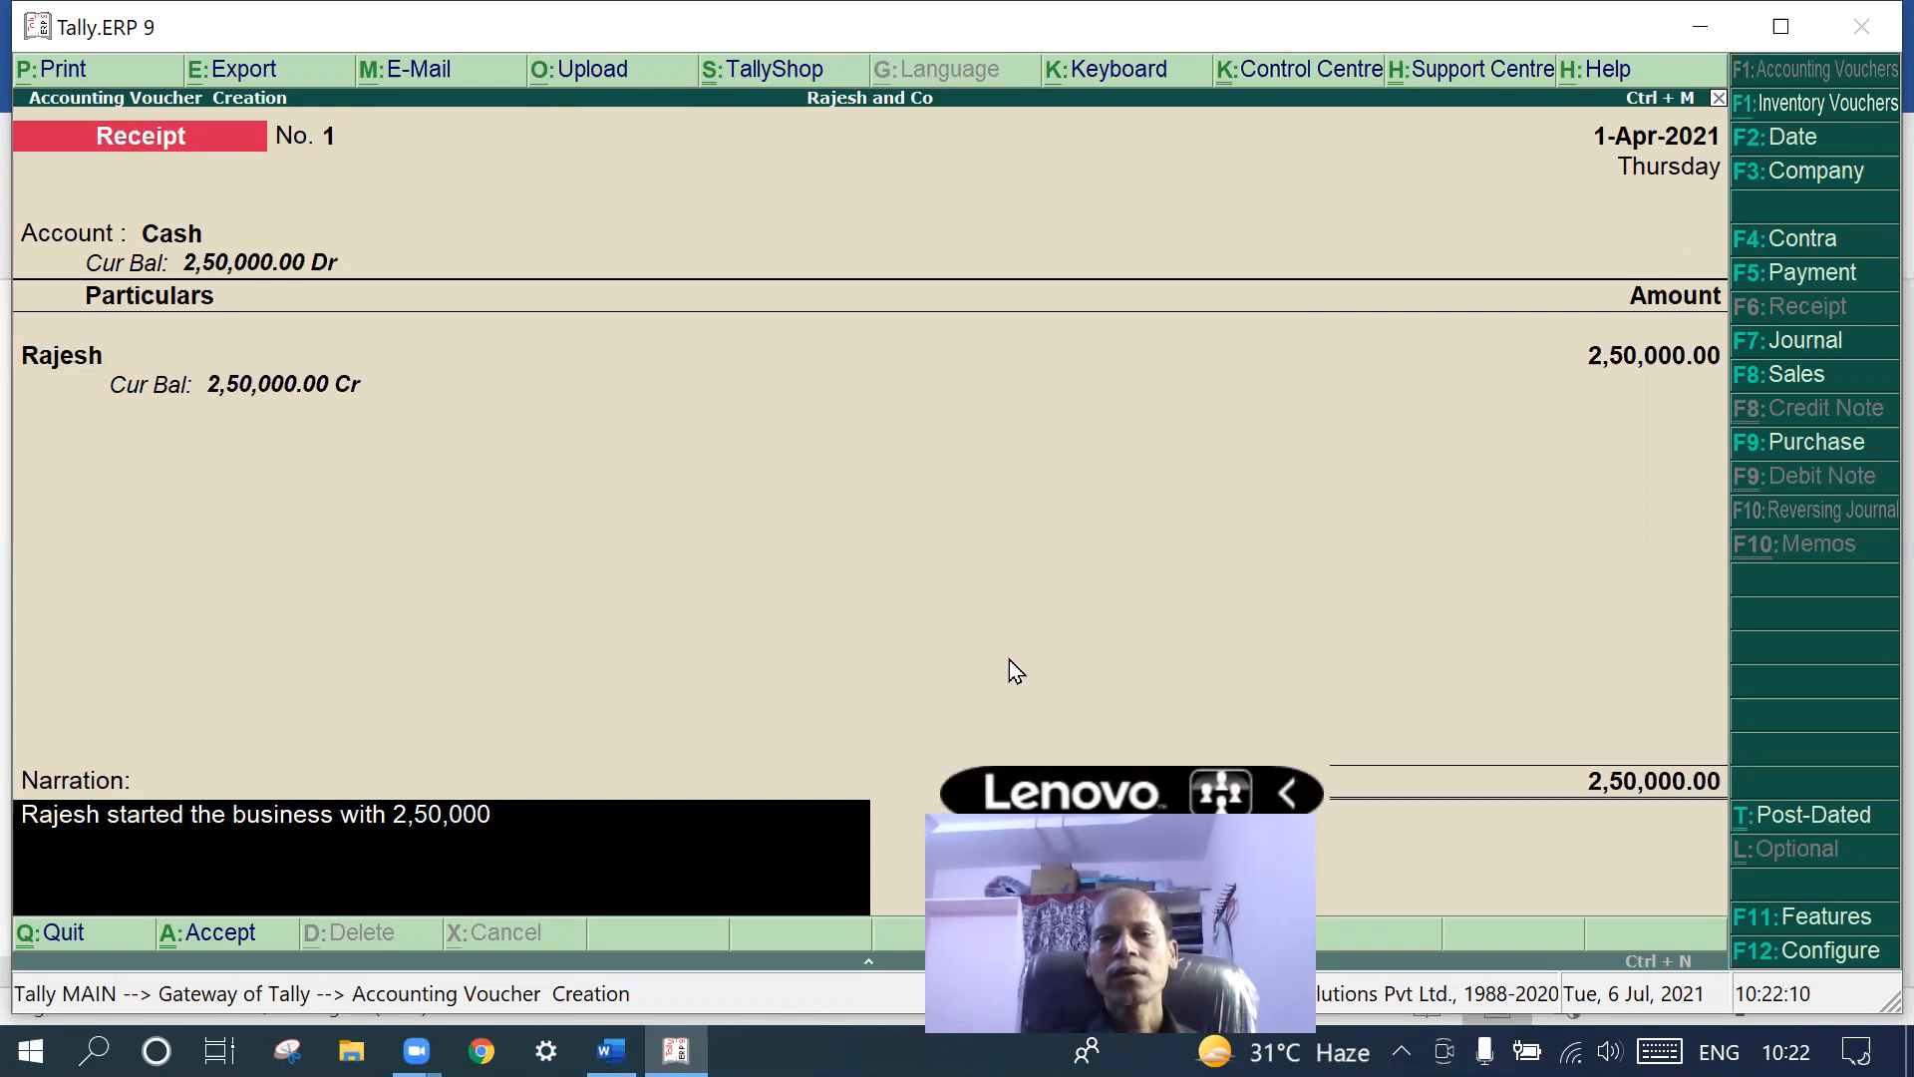
pyautogui.press('Return')
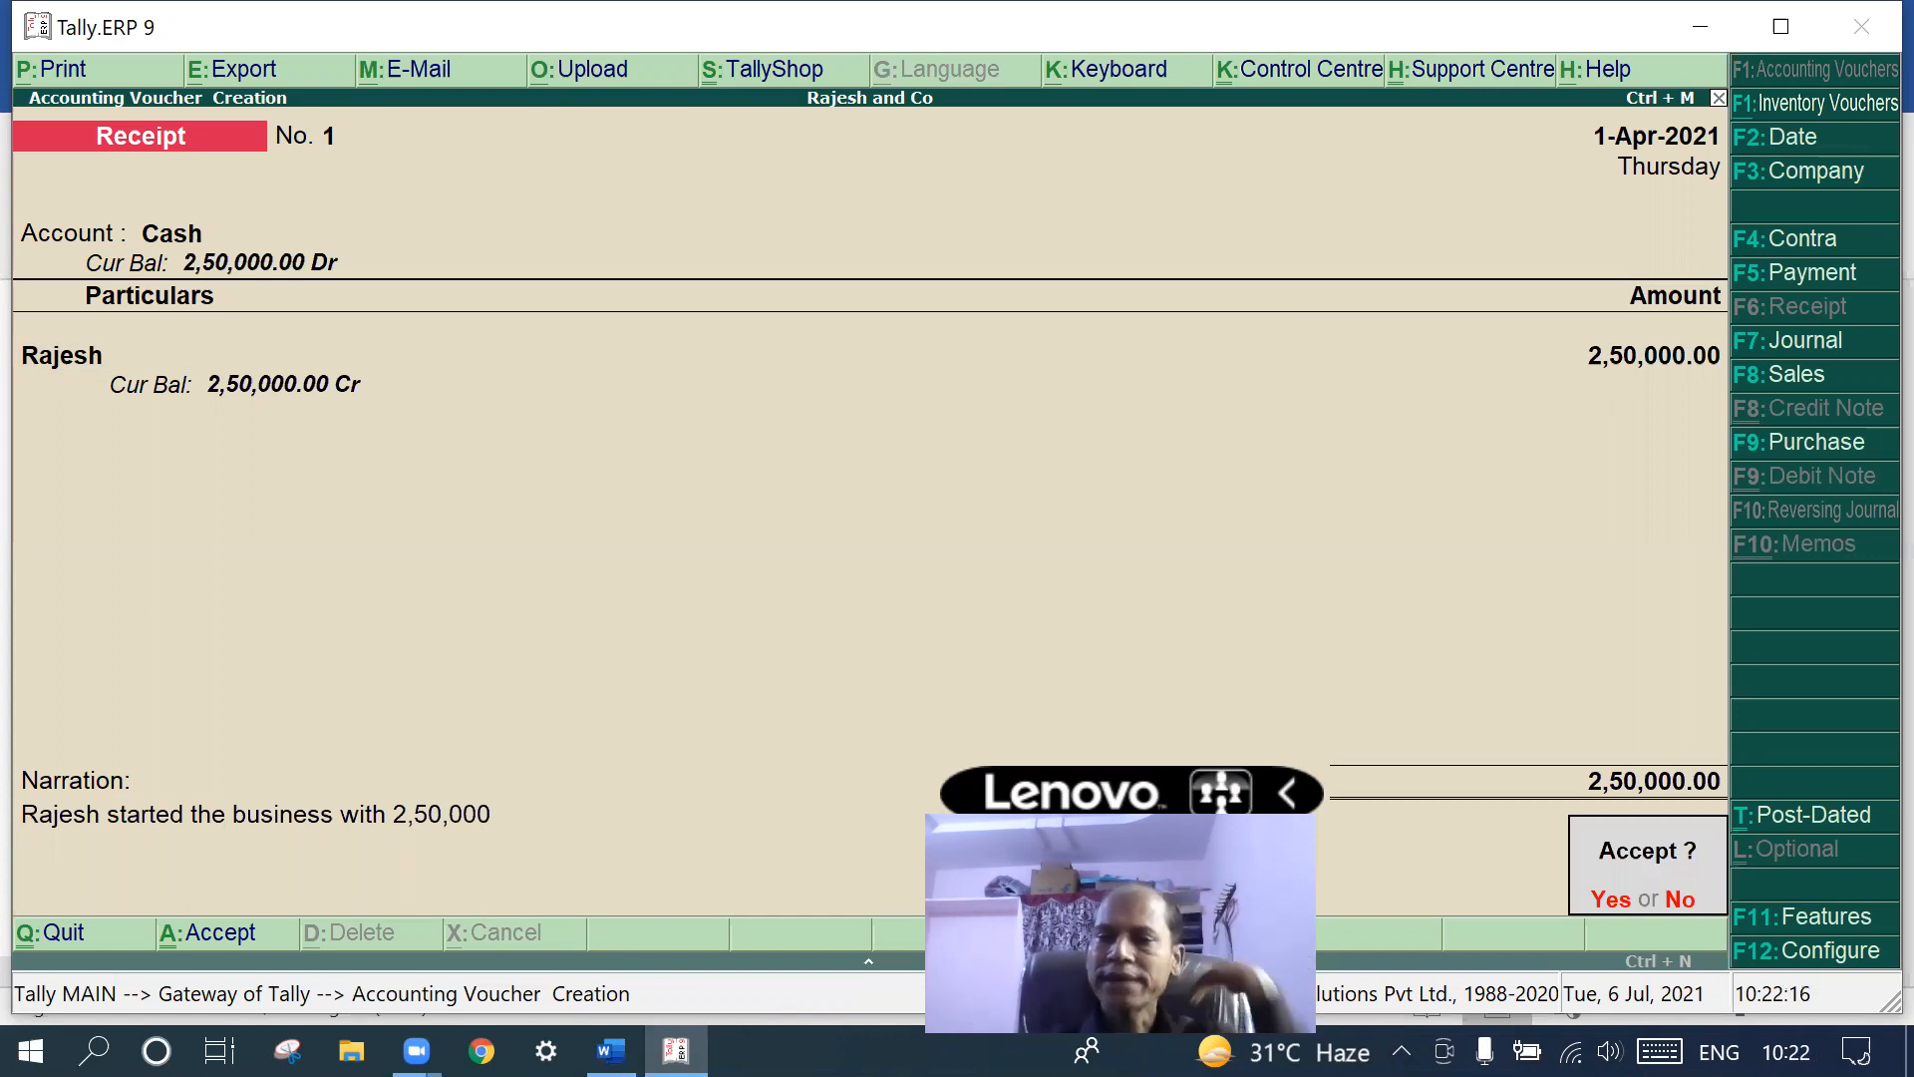
pyautogui.press('y')
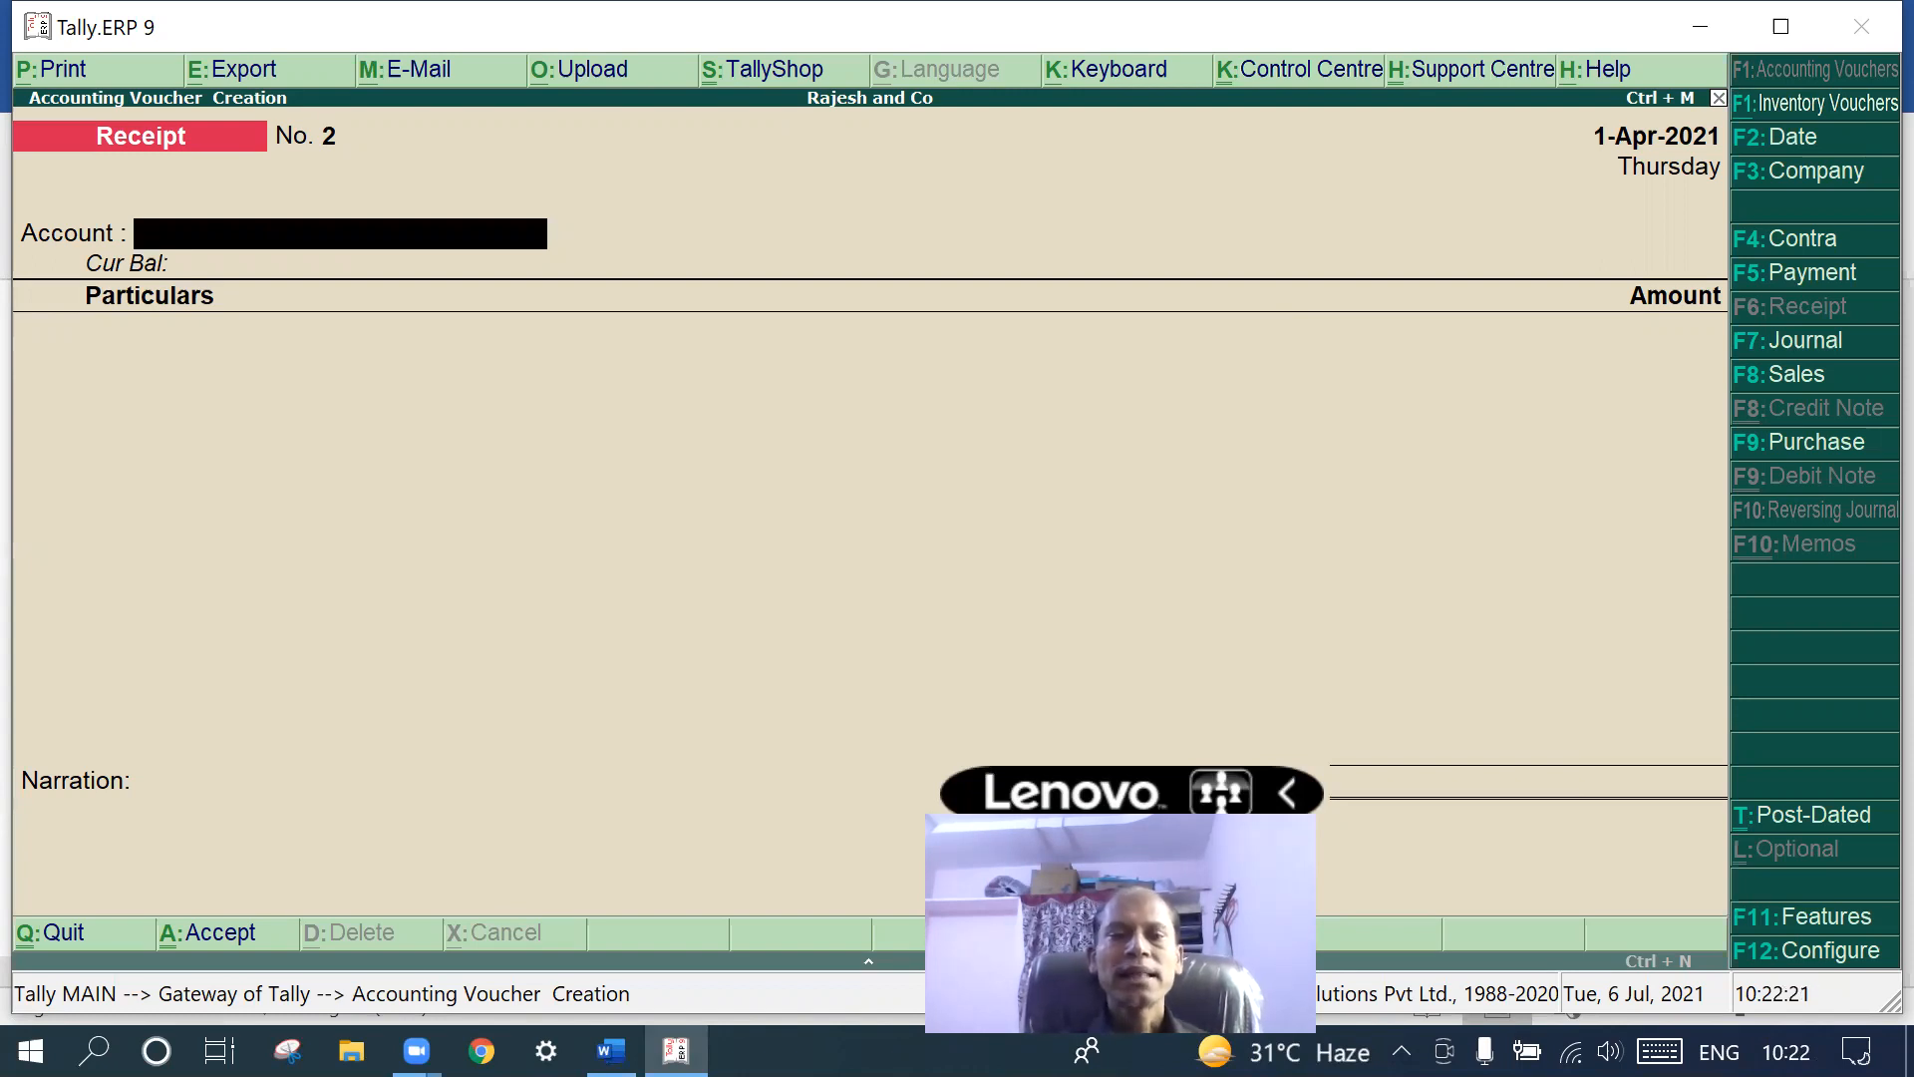
# - Check the Word transaction notes, then switch to a blank Payment voucher No. 1
pyautogui.click(611, 1050)
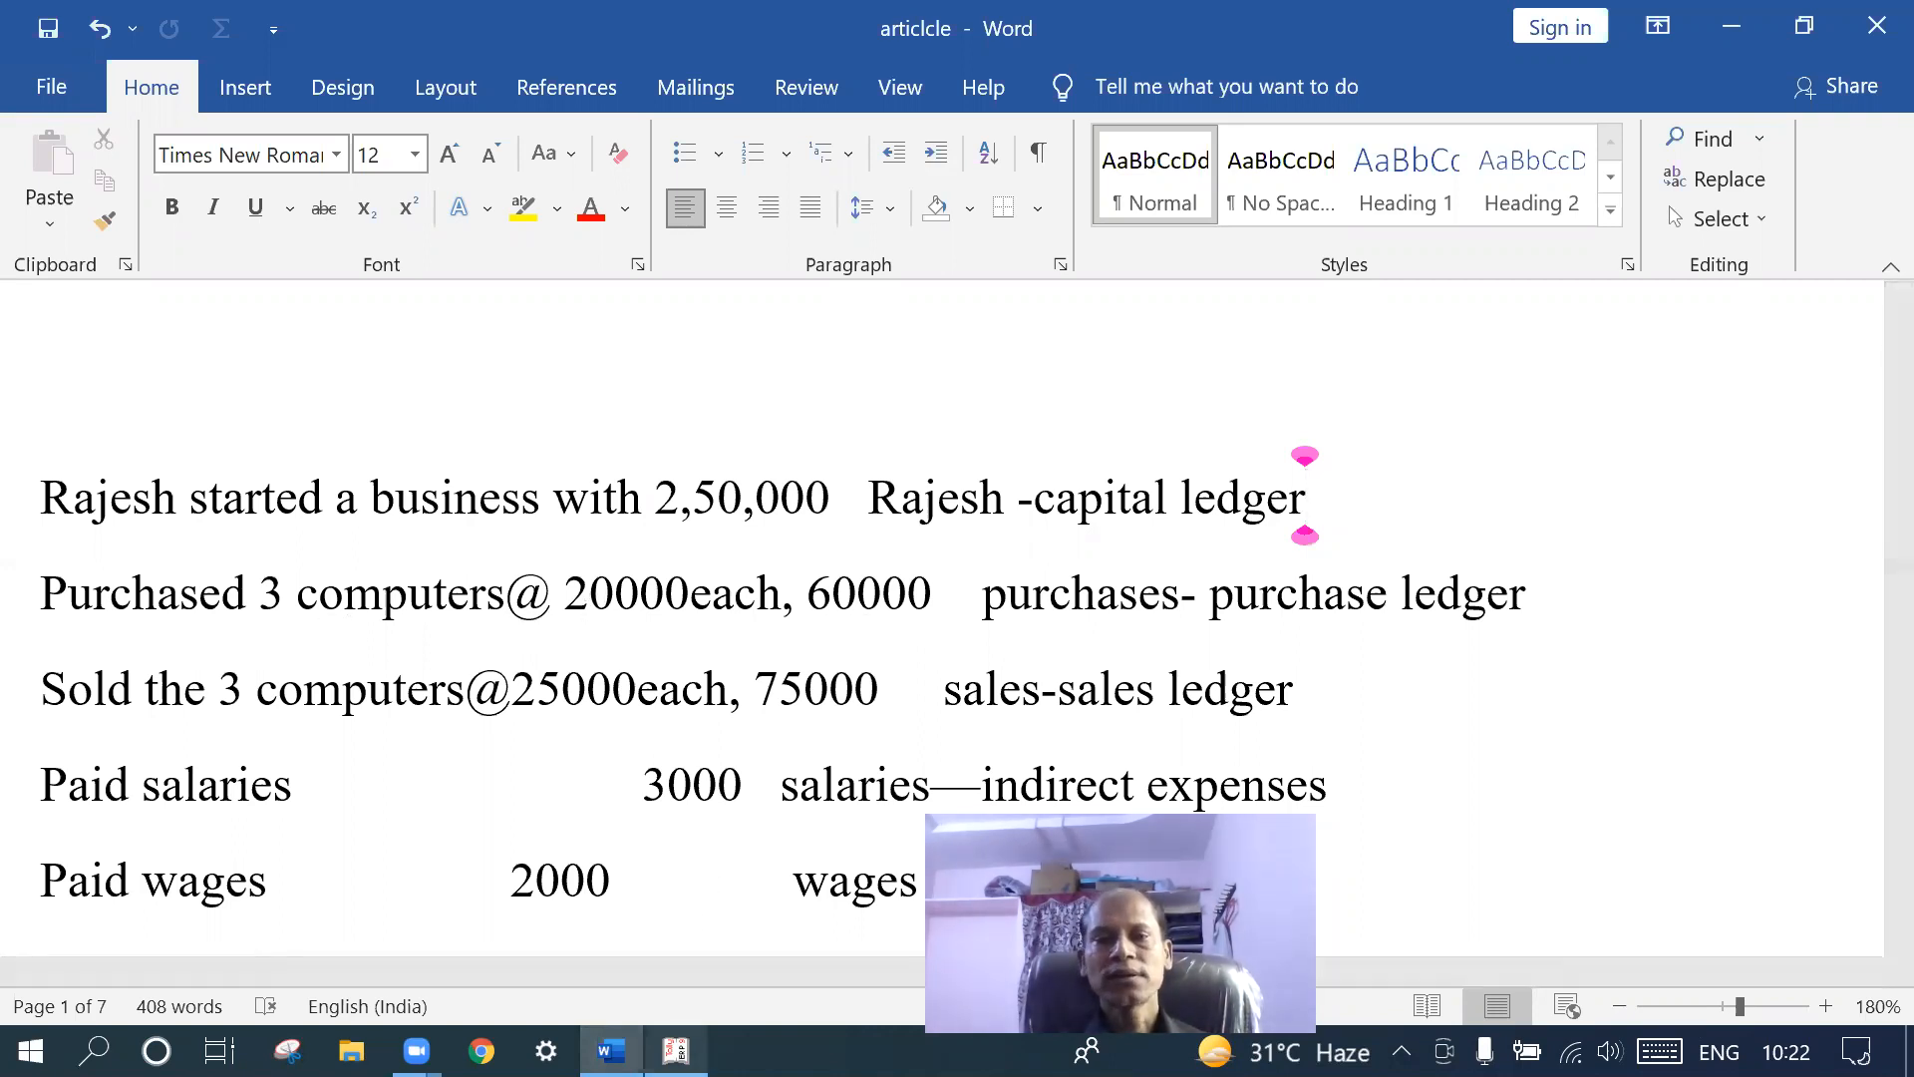
pyautogui.moveTo(611, 1051)
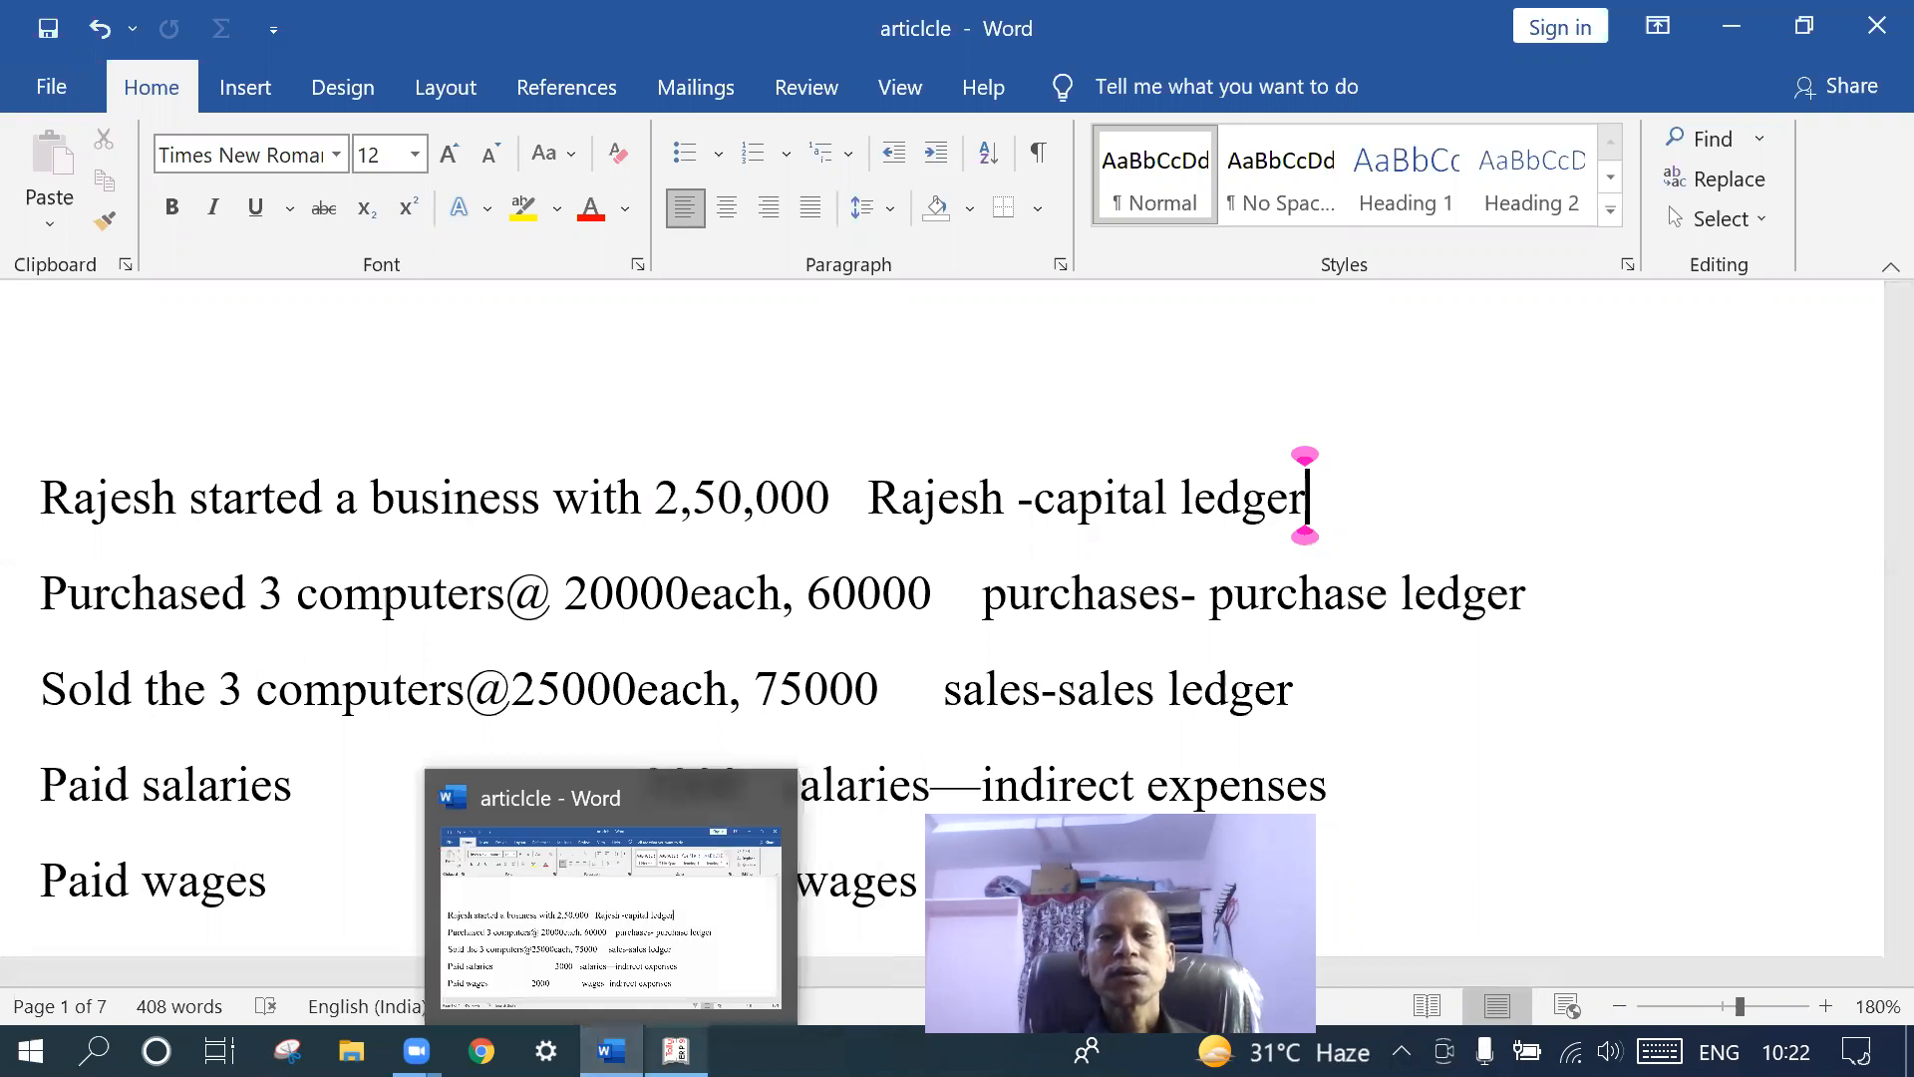
pyautogui.click(675, 1051)
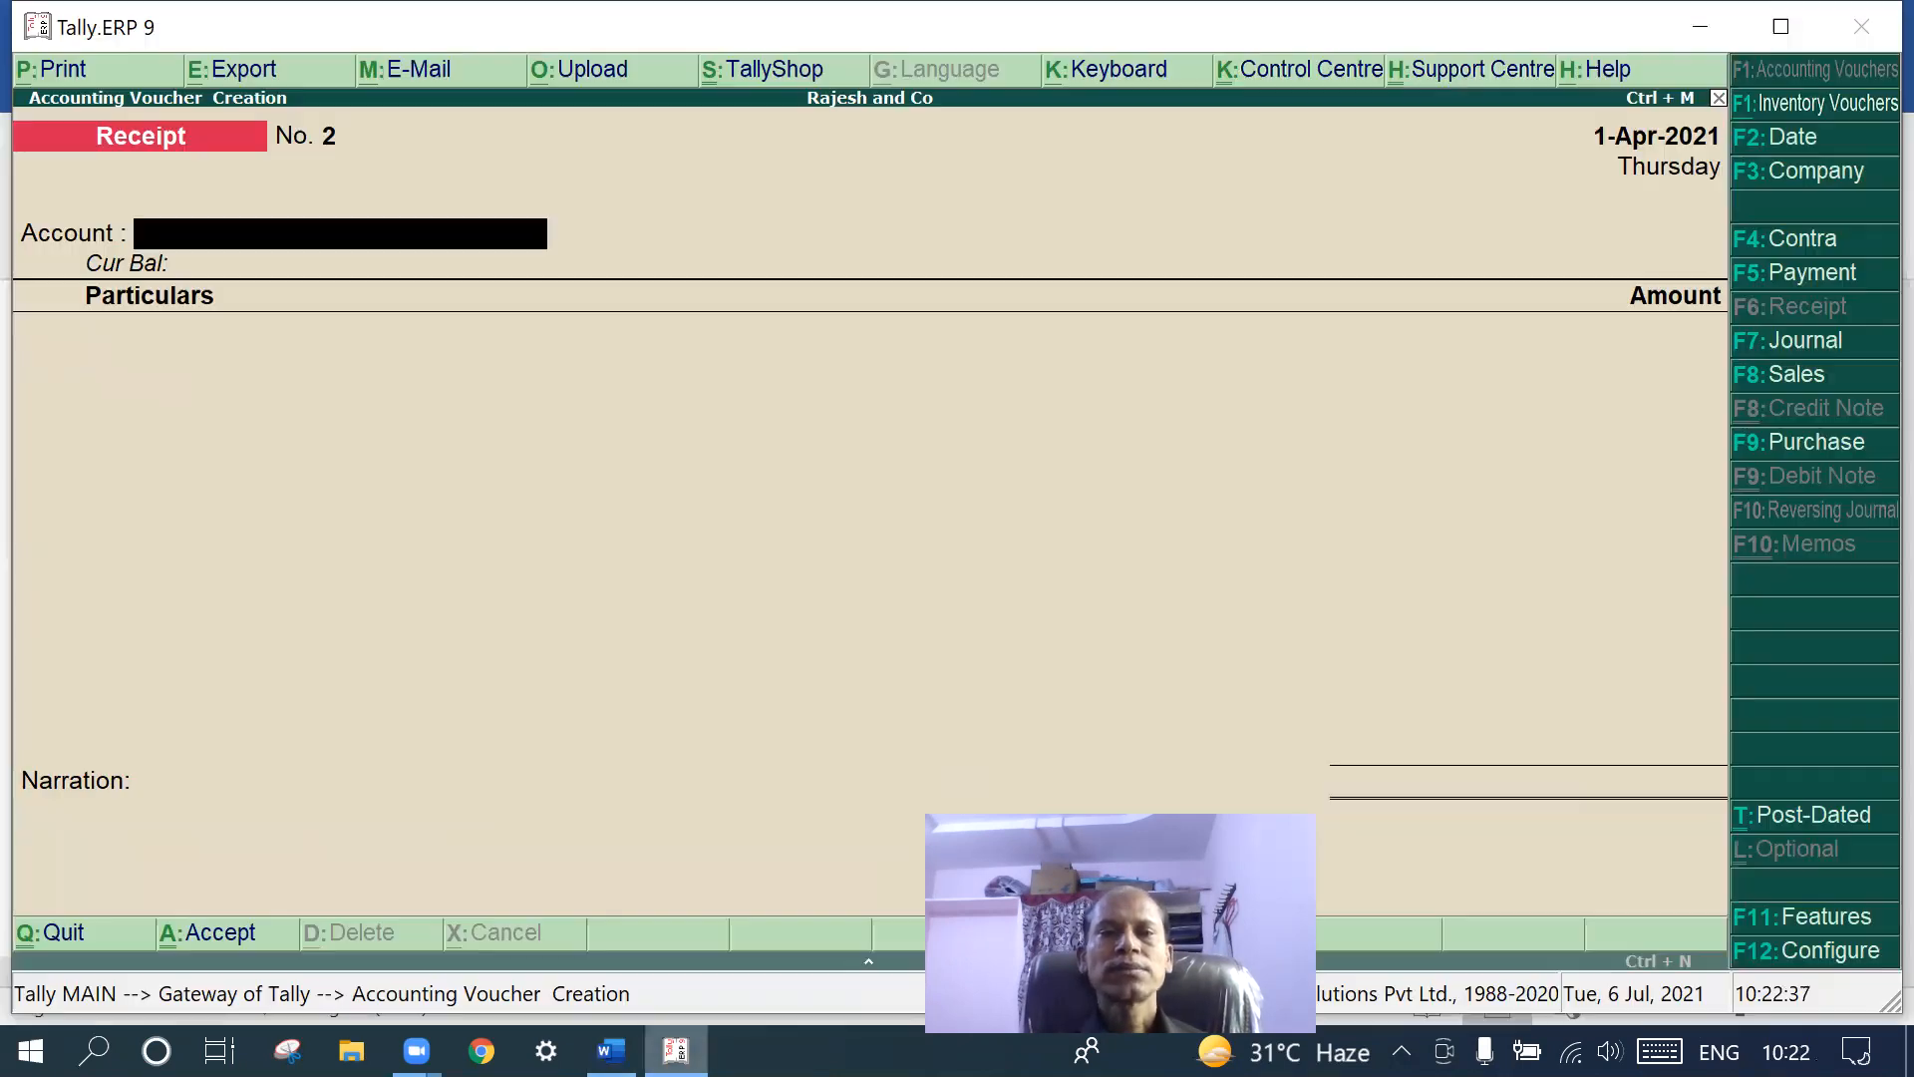
pyautogui.click(1836, 272)
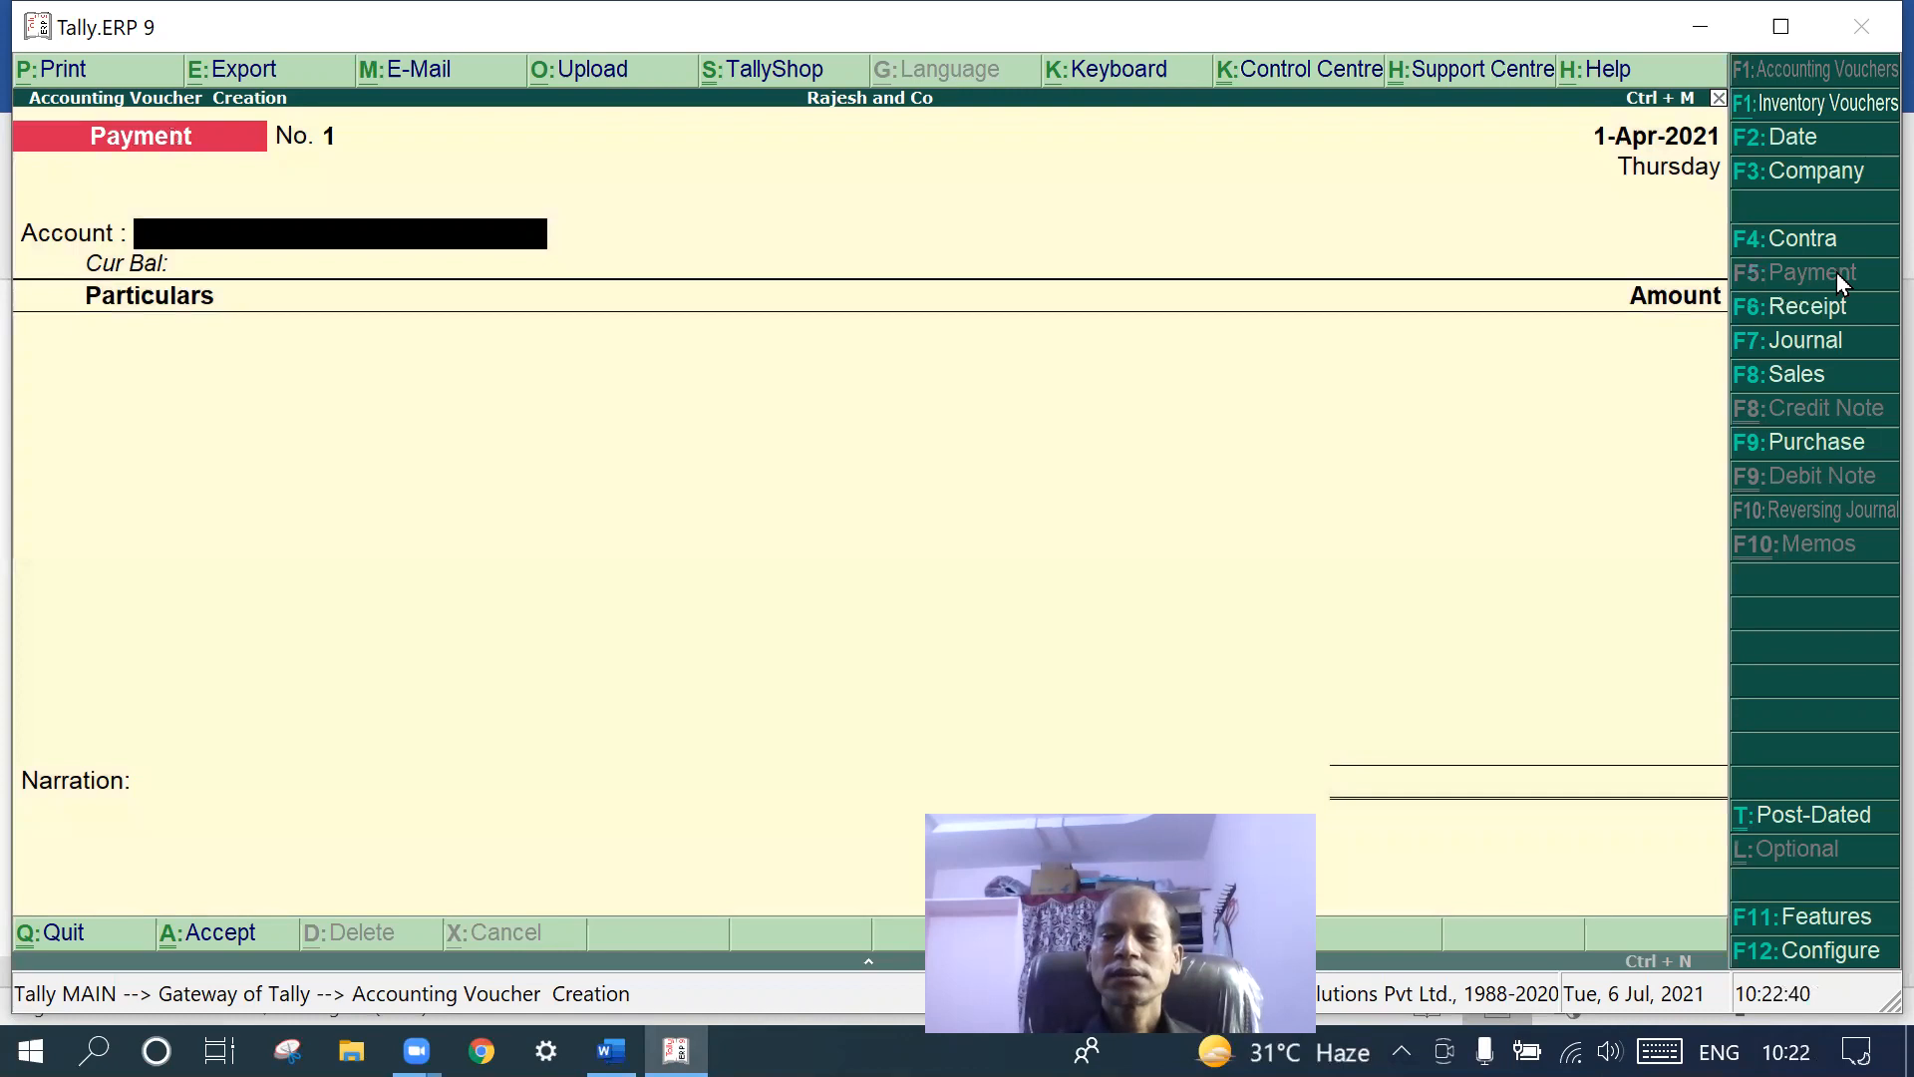
# - Pay from Cash with Purchases as the debit ledger, selecting the Computer stock item
pyautogui.press('Return')
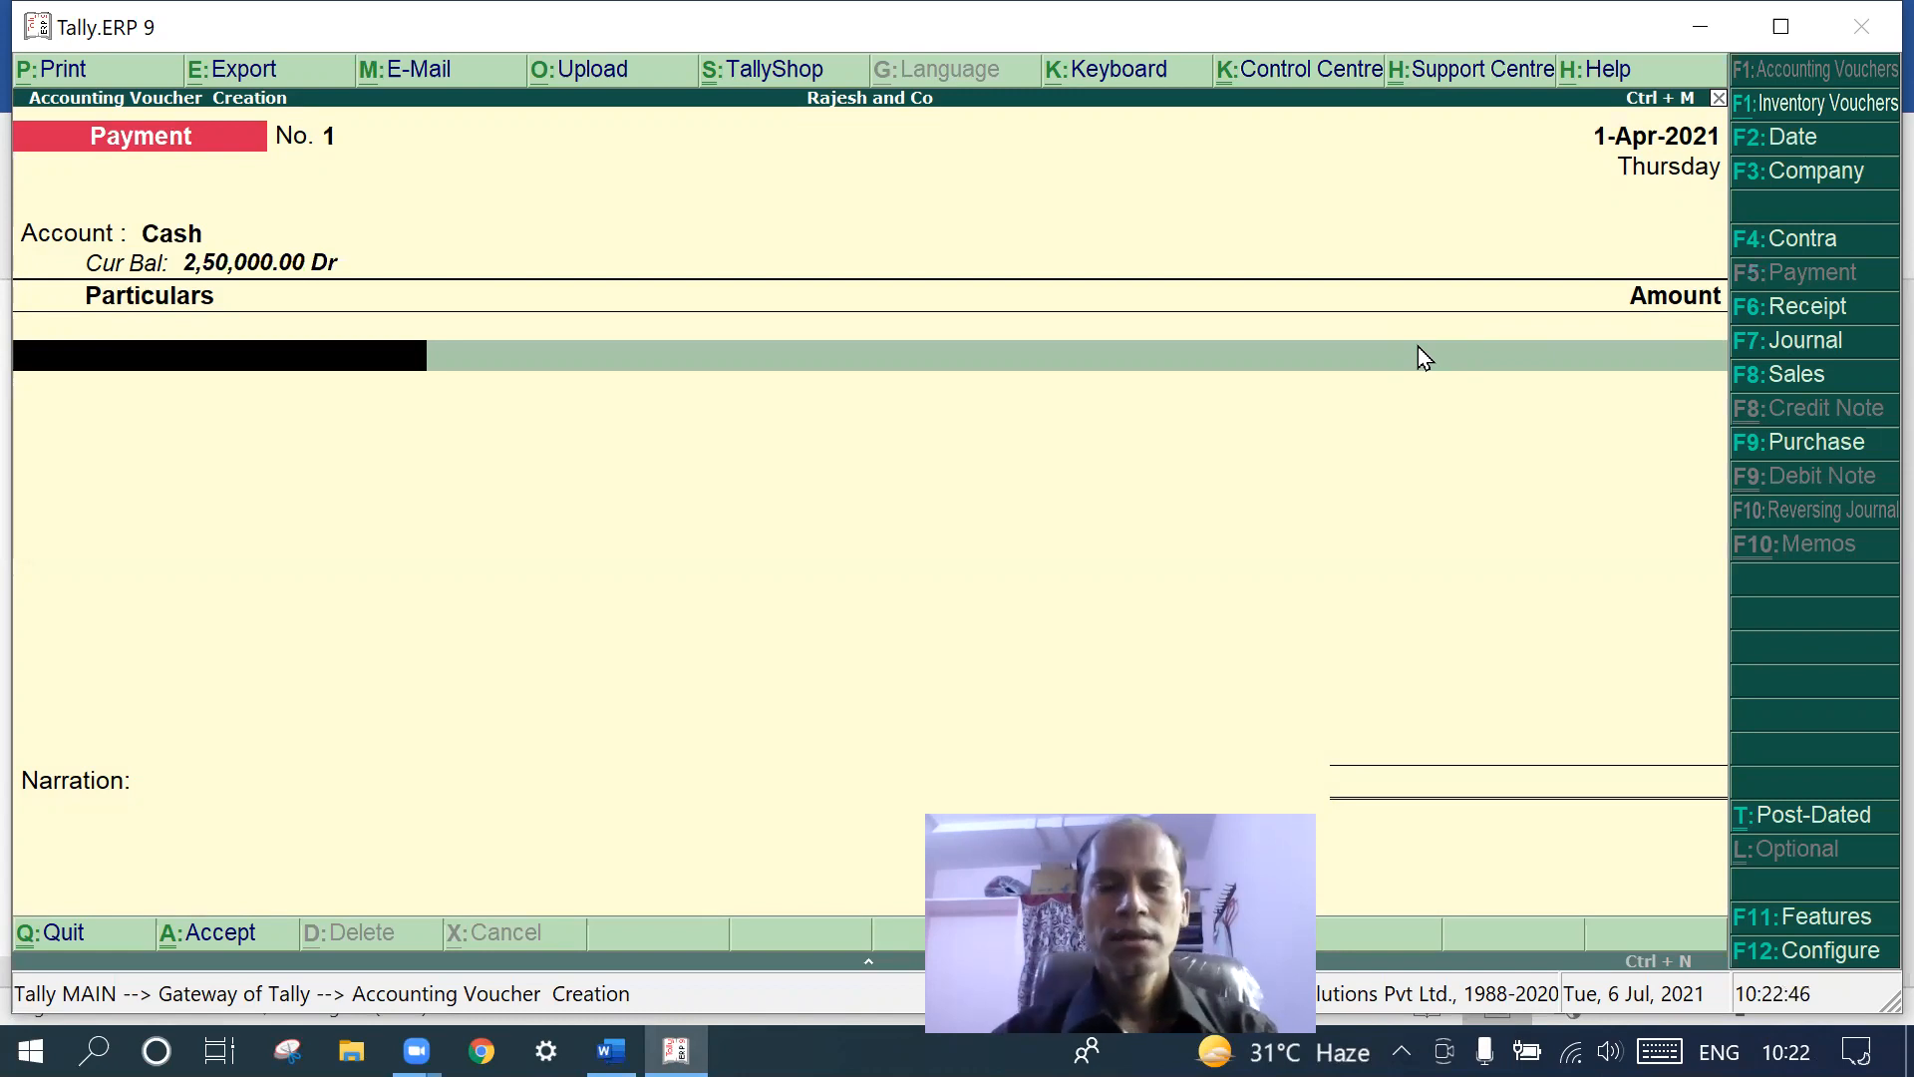
pyautogui.write('C')
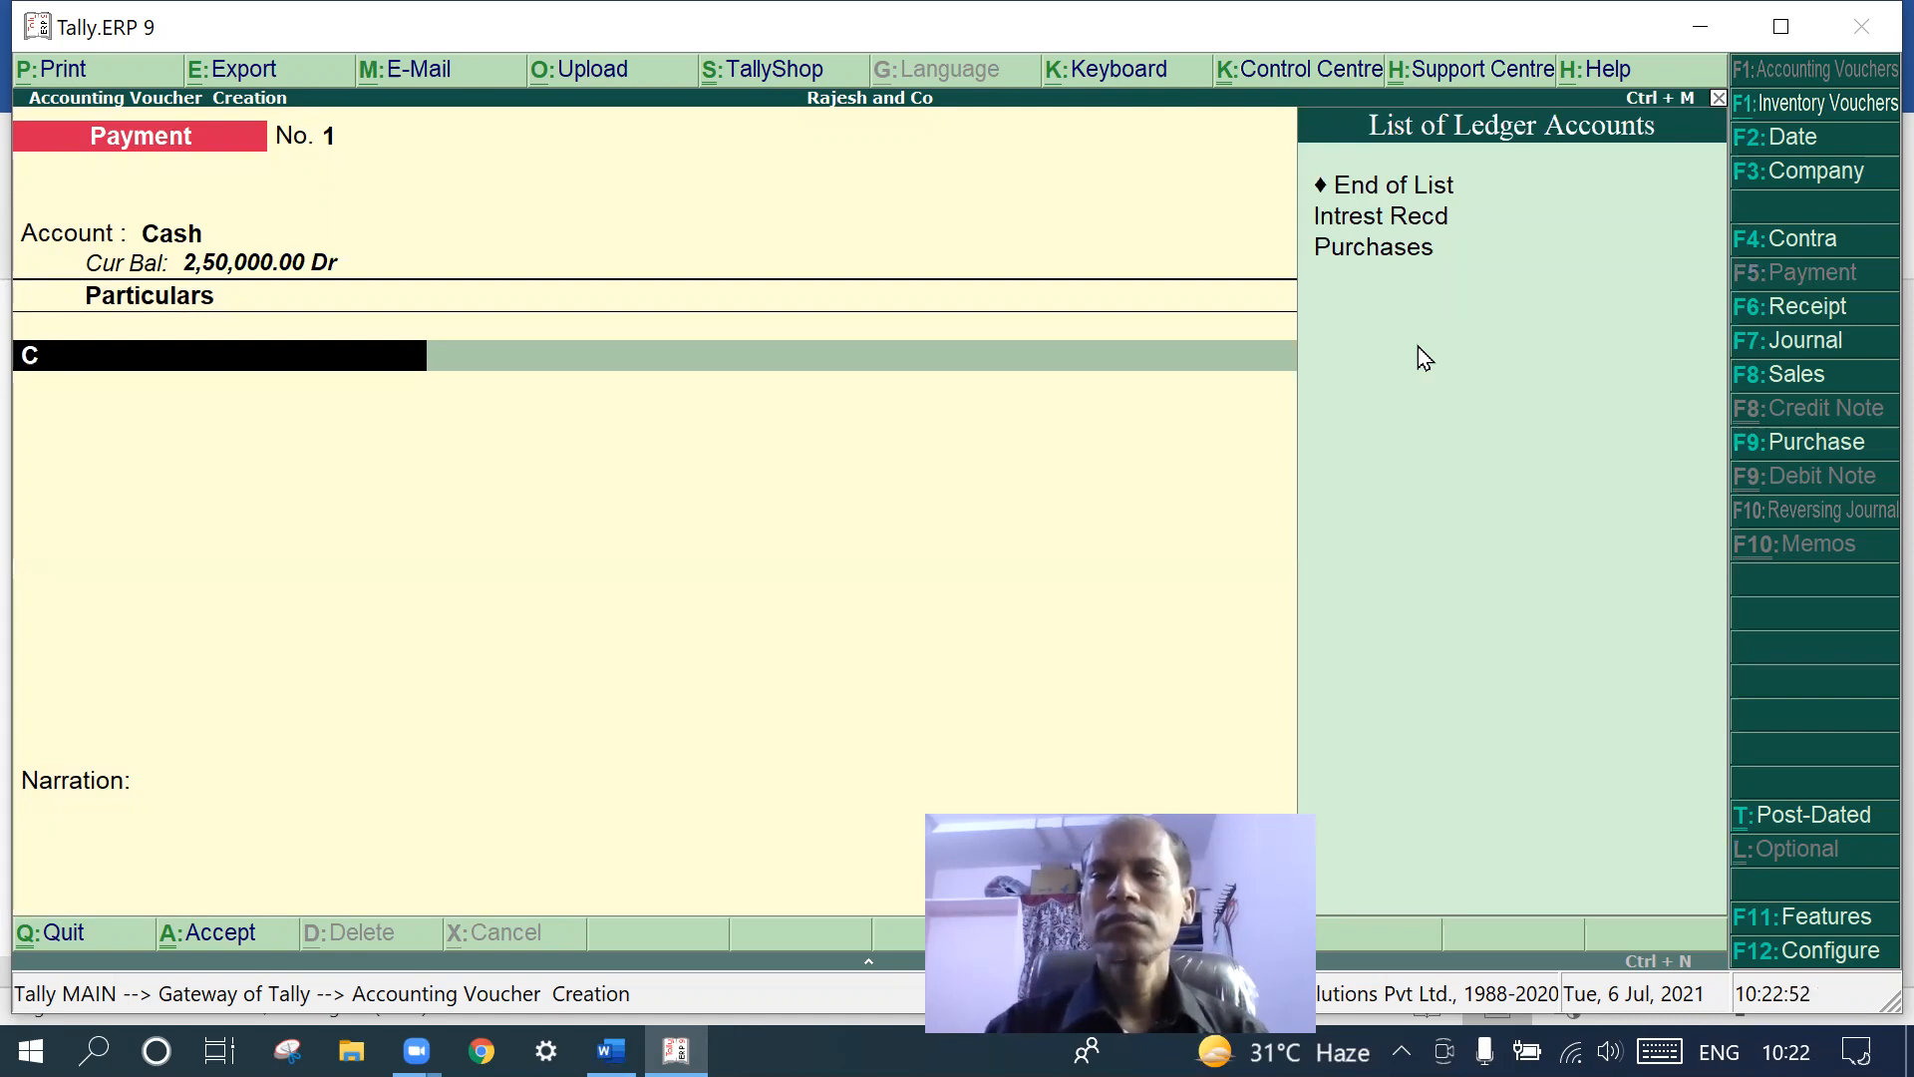
pyautogui.click(1388, 249)
pyautogui.click(1388, 250)
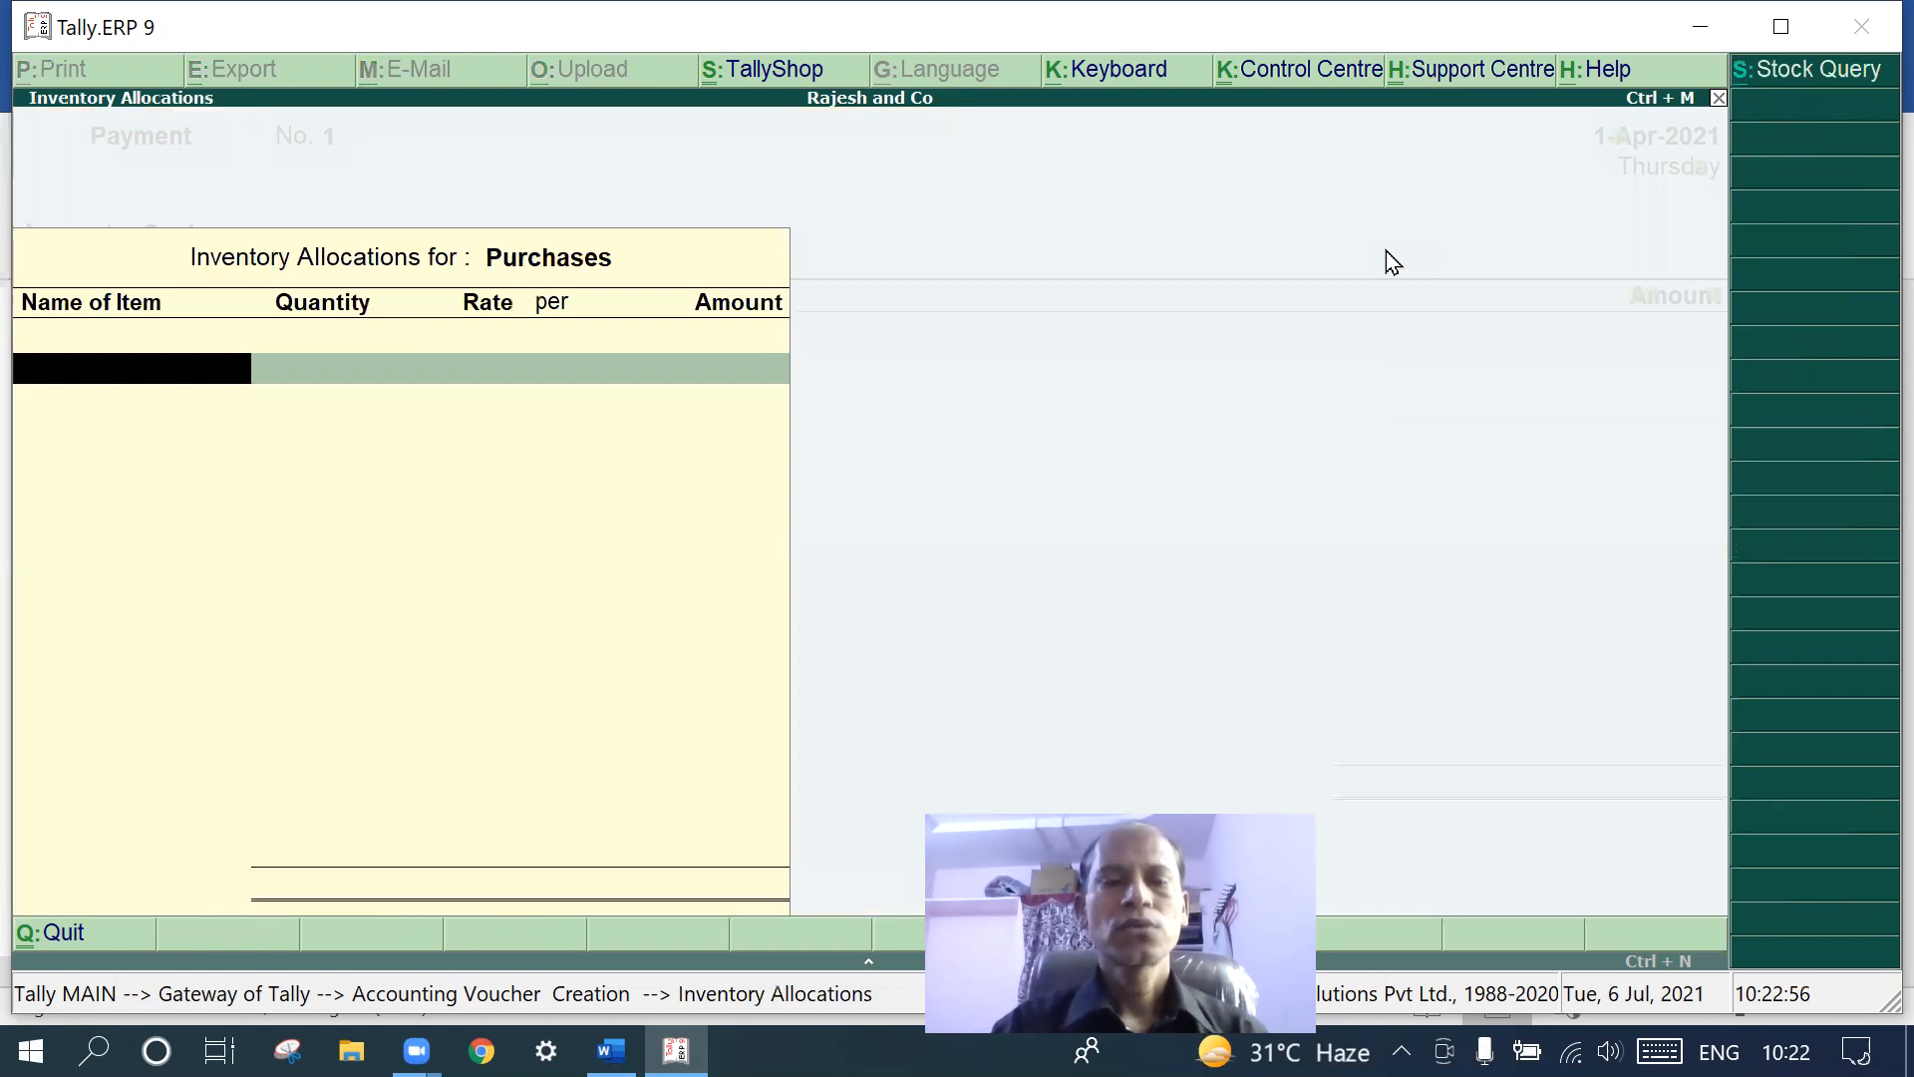
pyautogui.write('Computer')
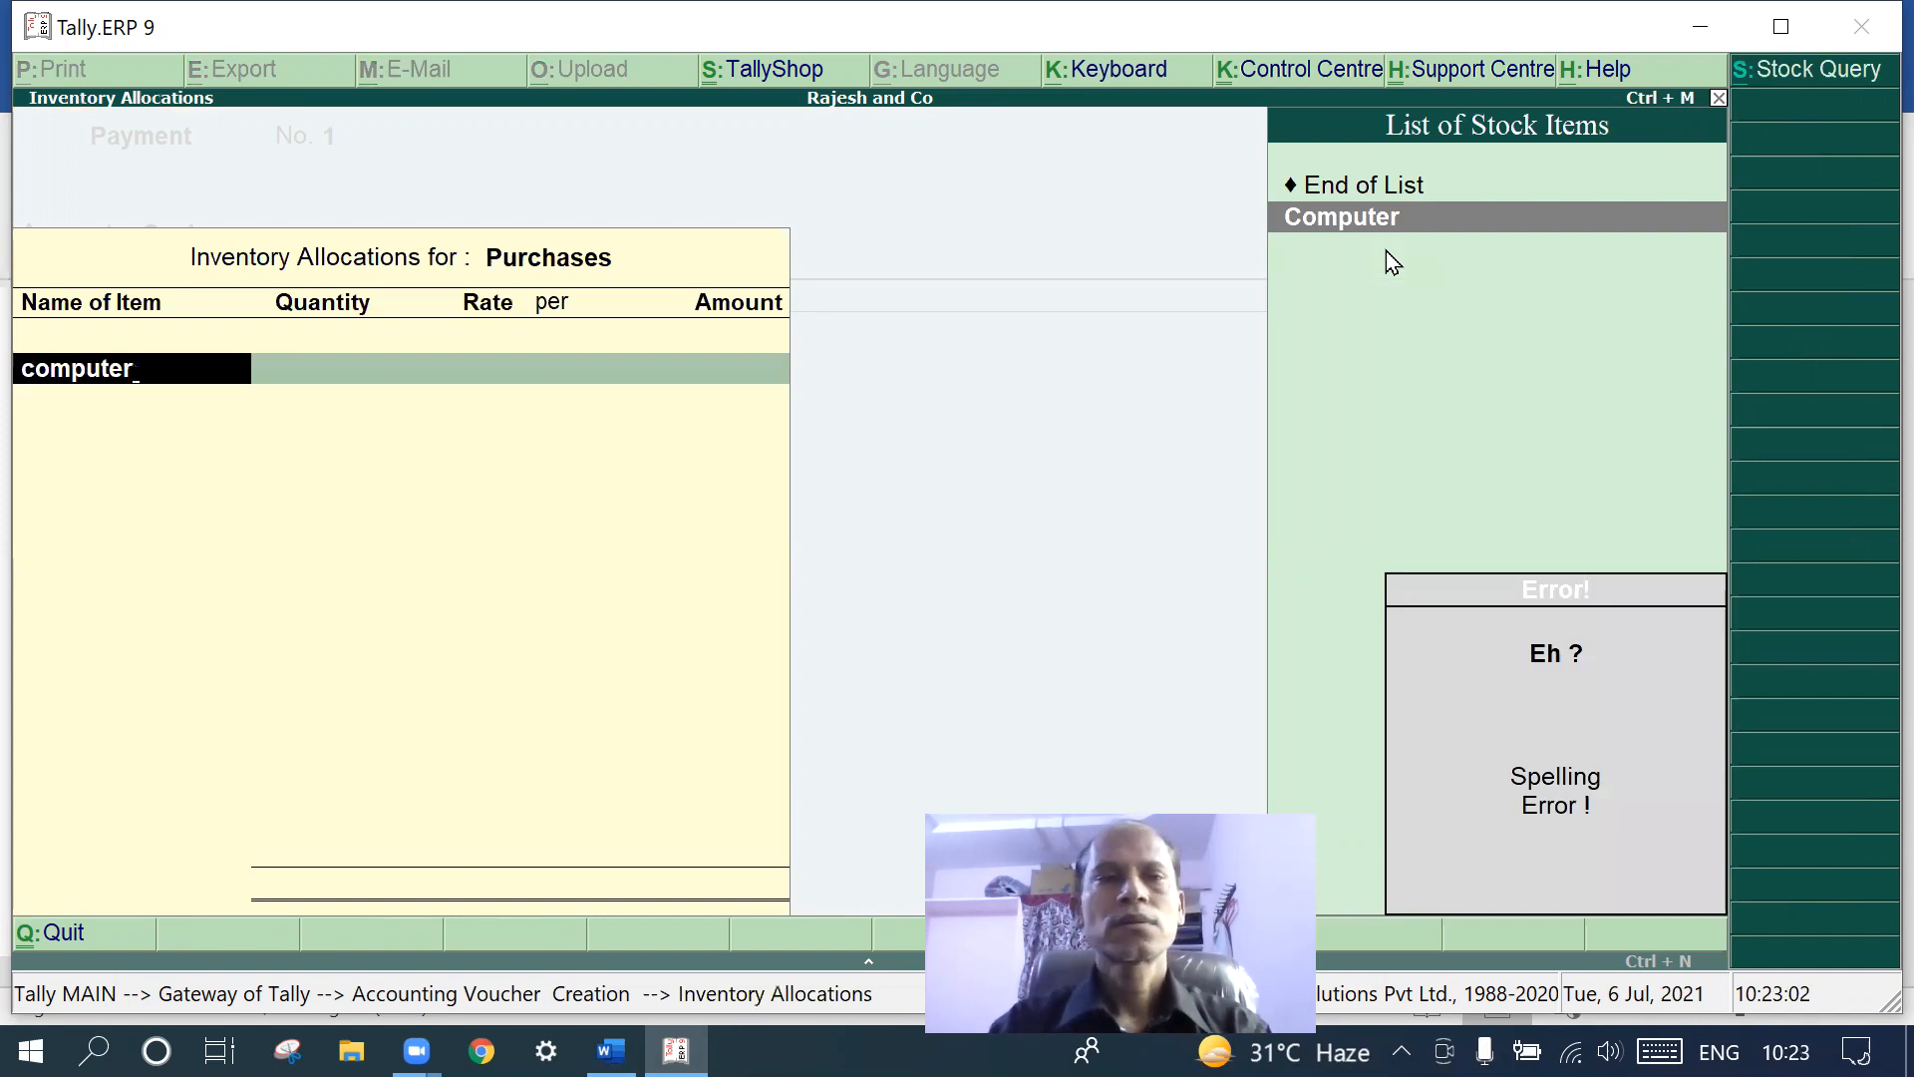
pyautogui.press('BackSpace')
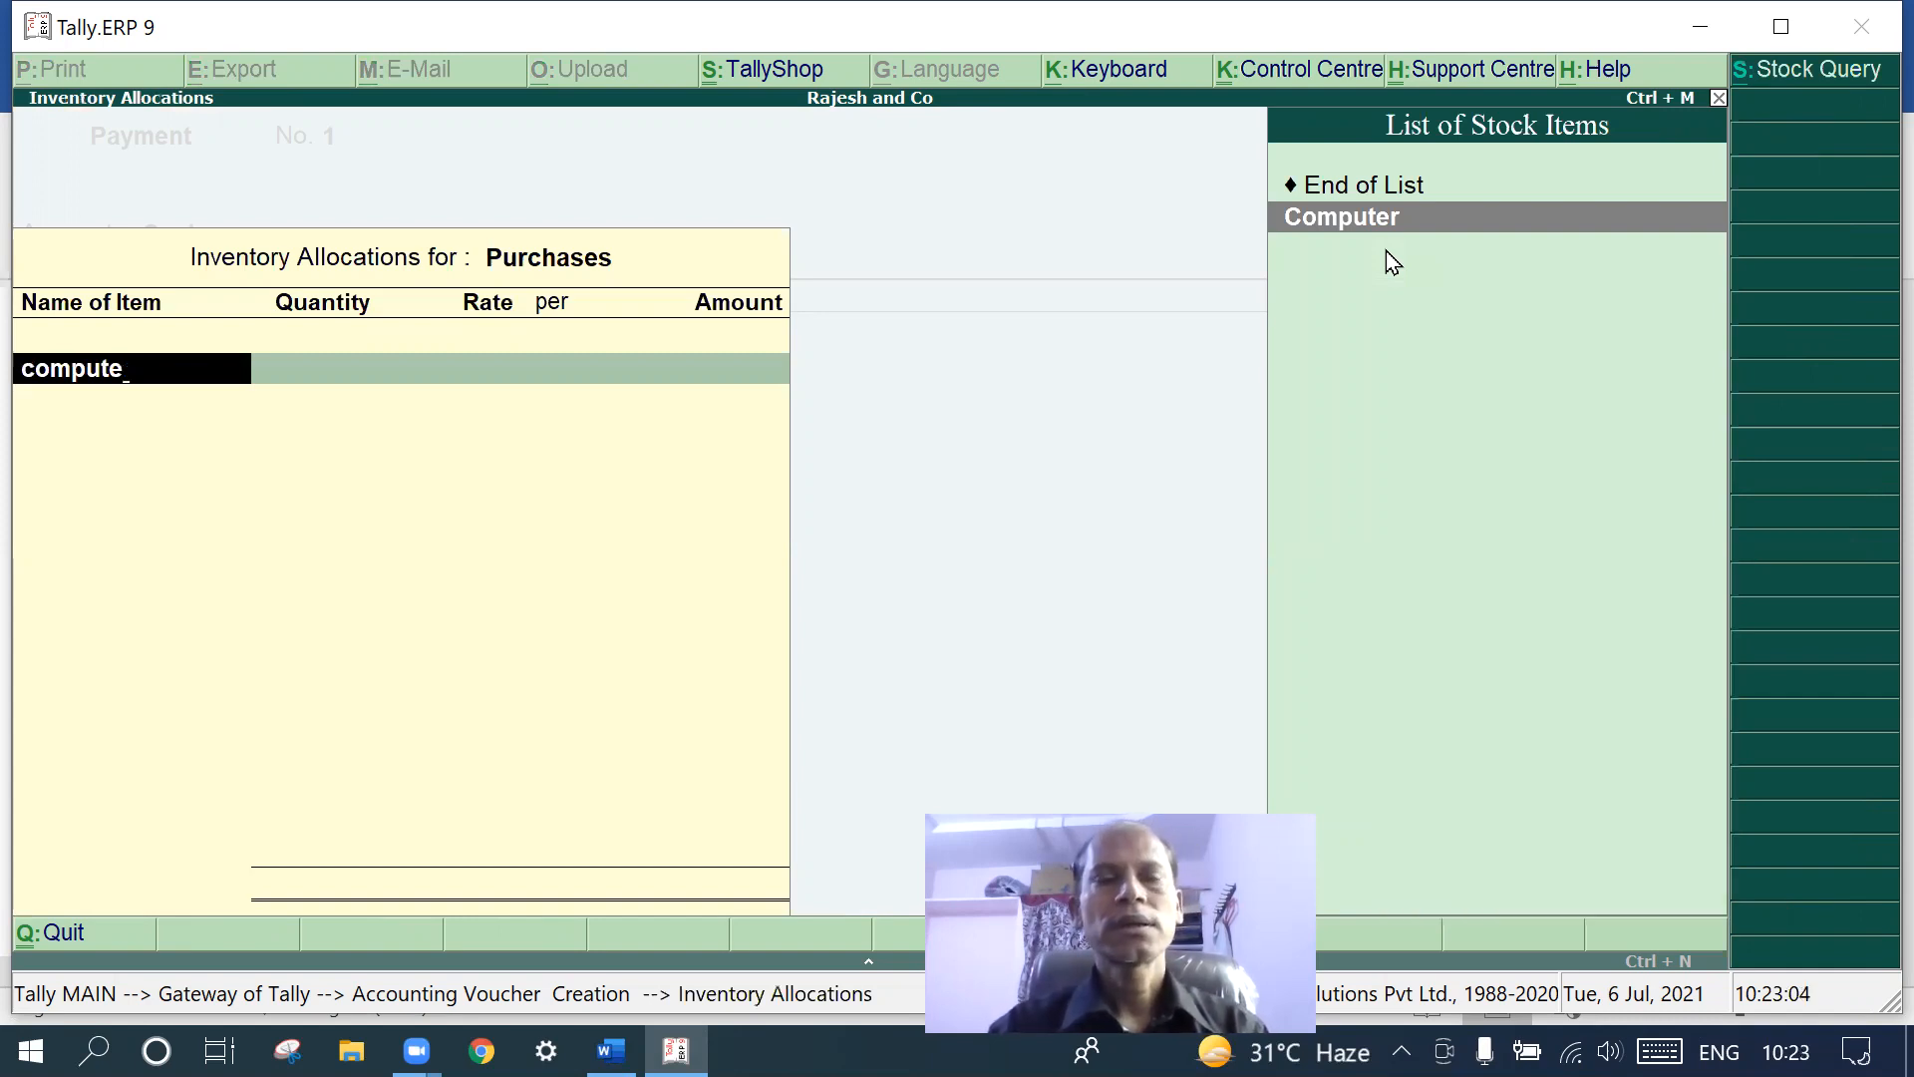
pyautogui.write('r')
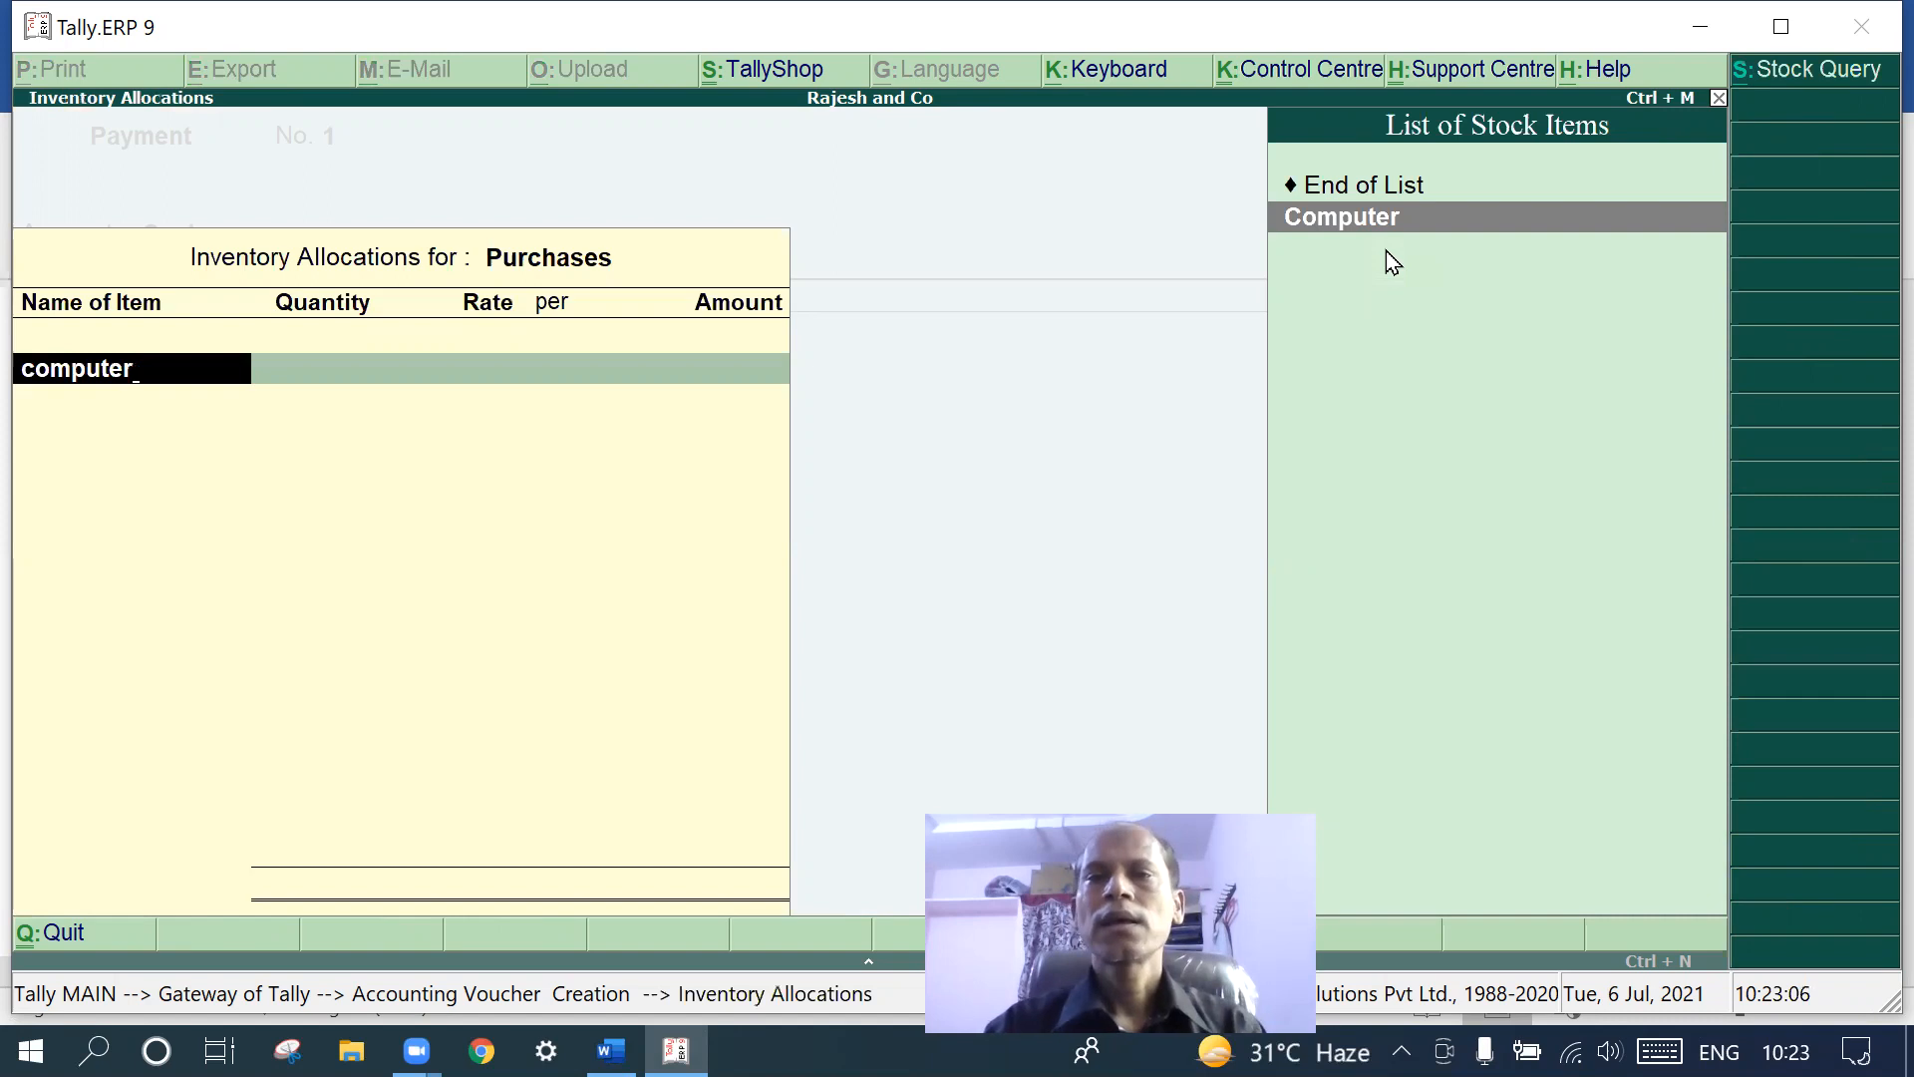
pyautogui.click(1445, 227)
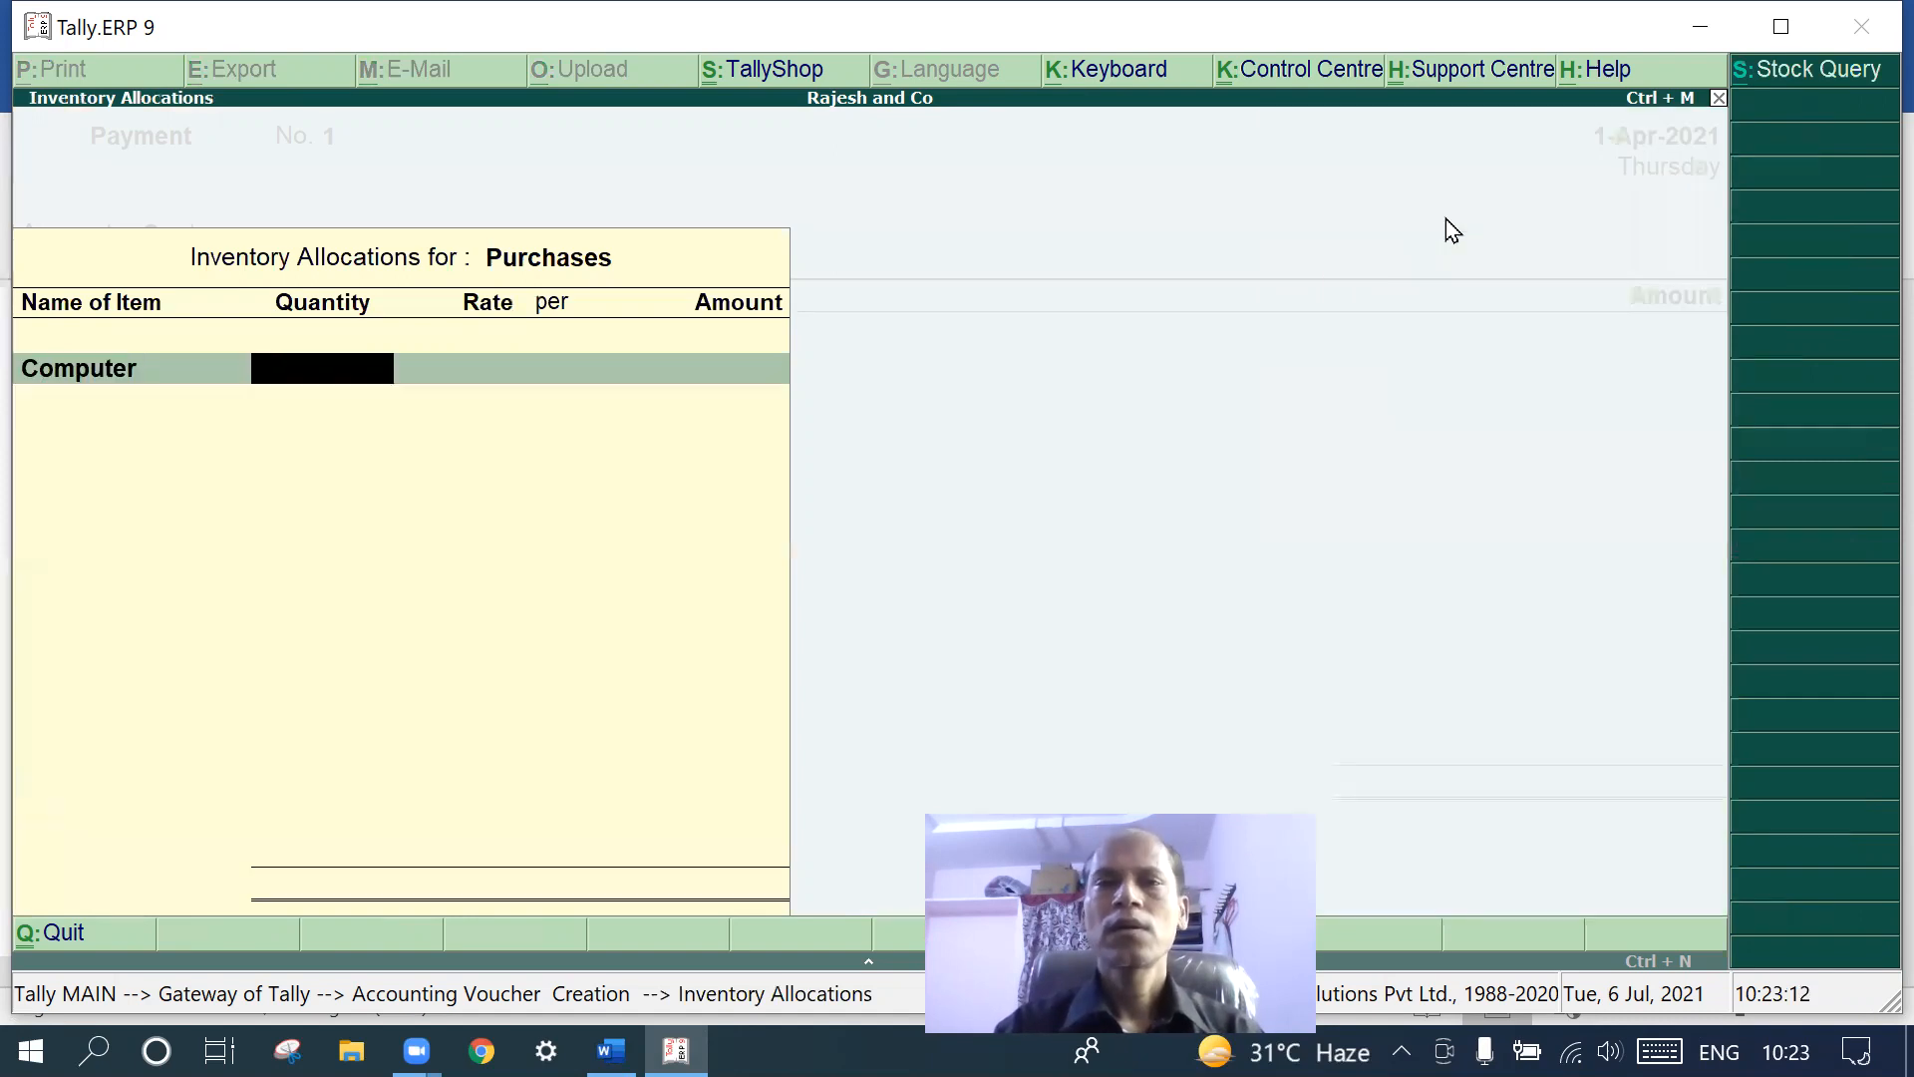
# - Enter 3 Nos at 20,000 each (60,000) and save Payment voucher No. 1
pyautogui.write('3')
pyautogui.press('Return')
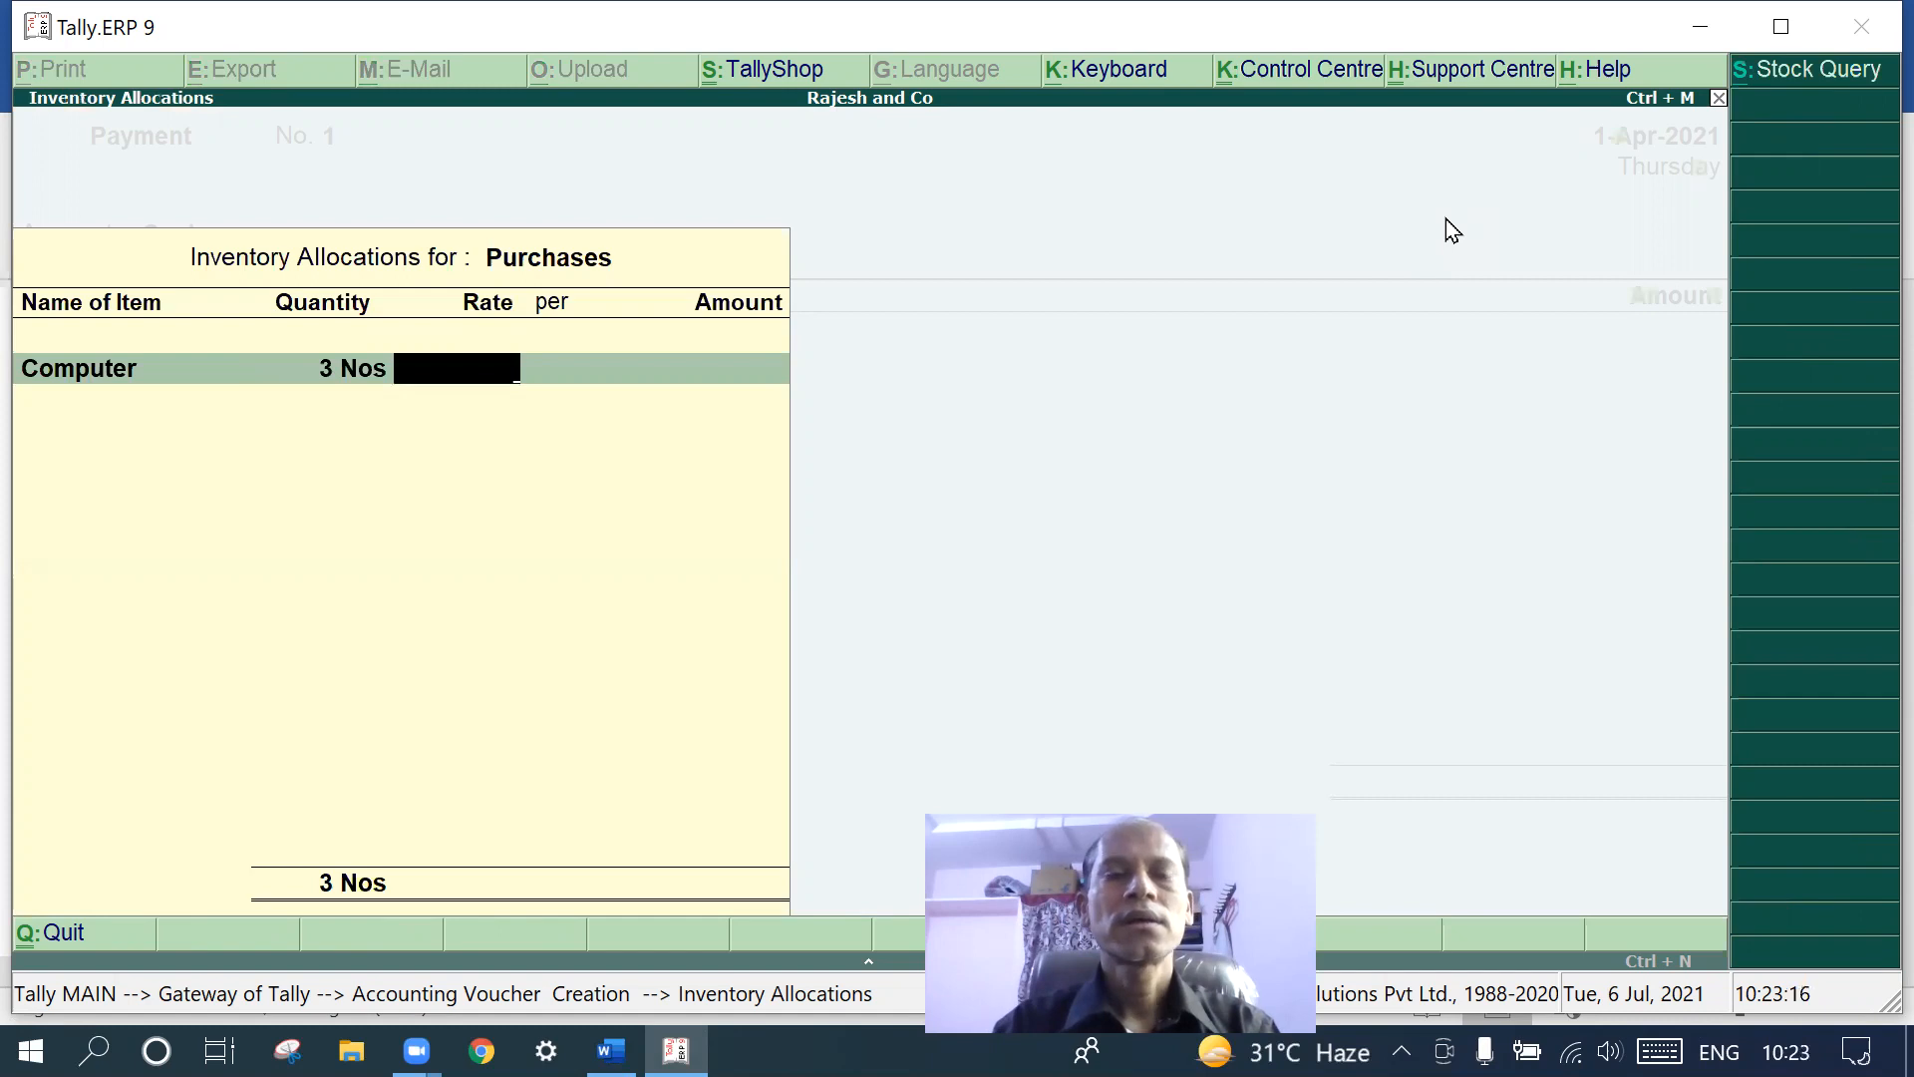
pyautogui.write('20')
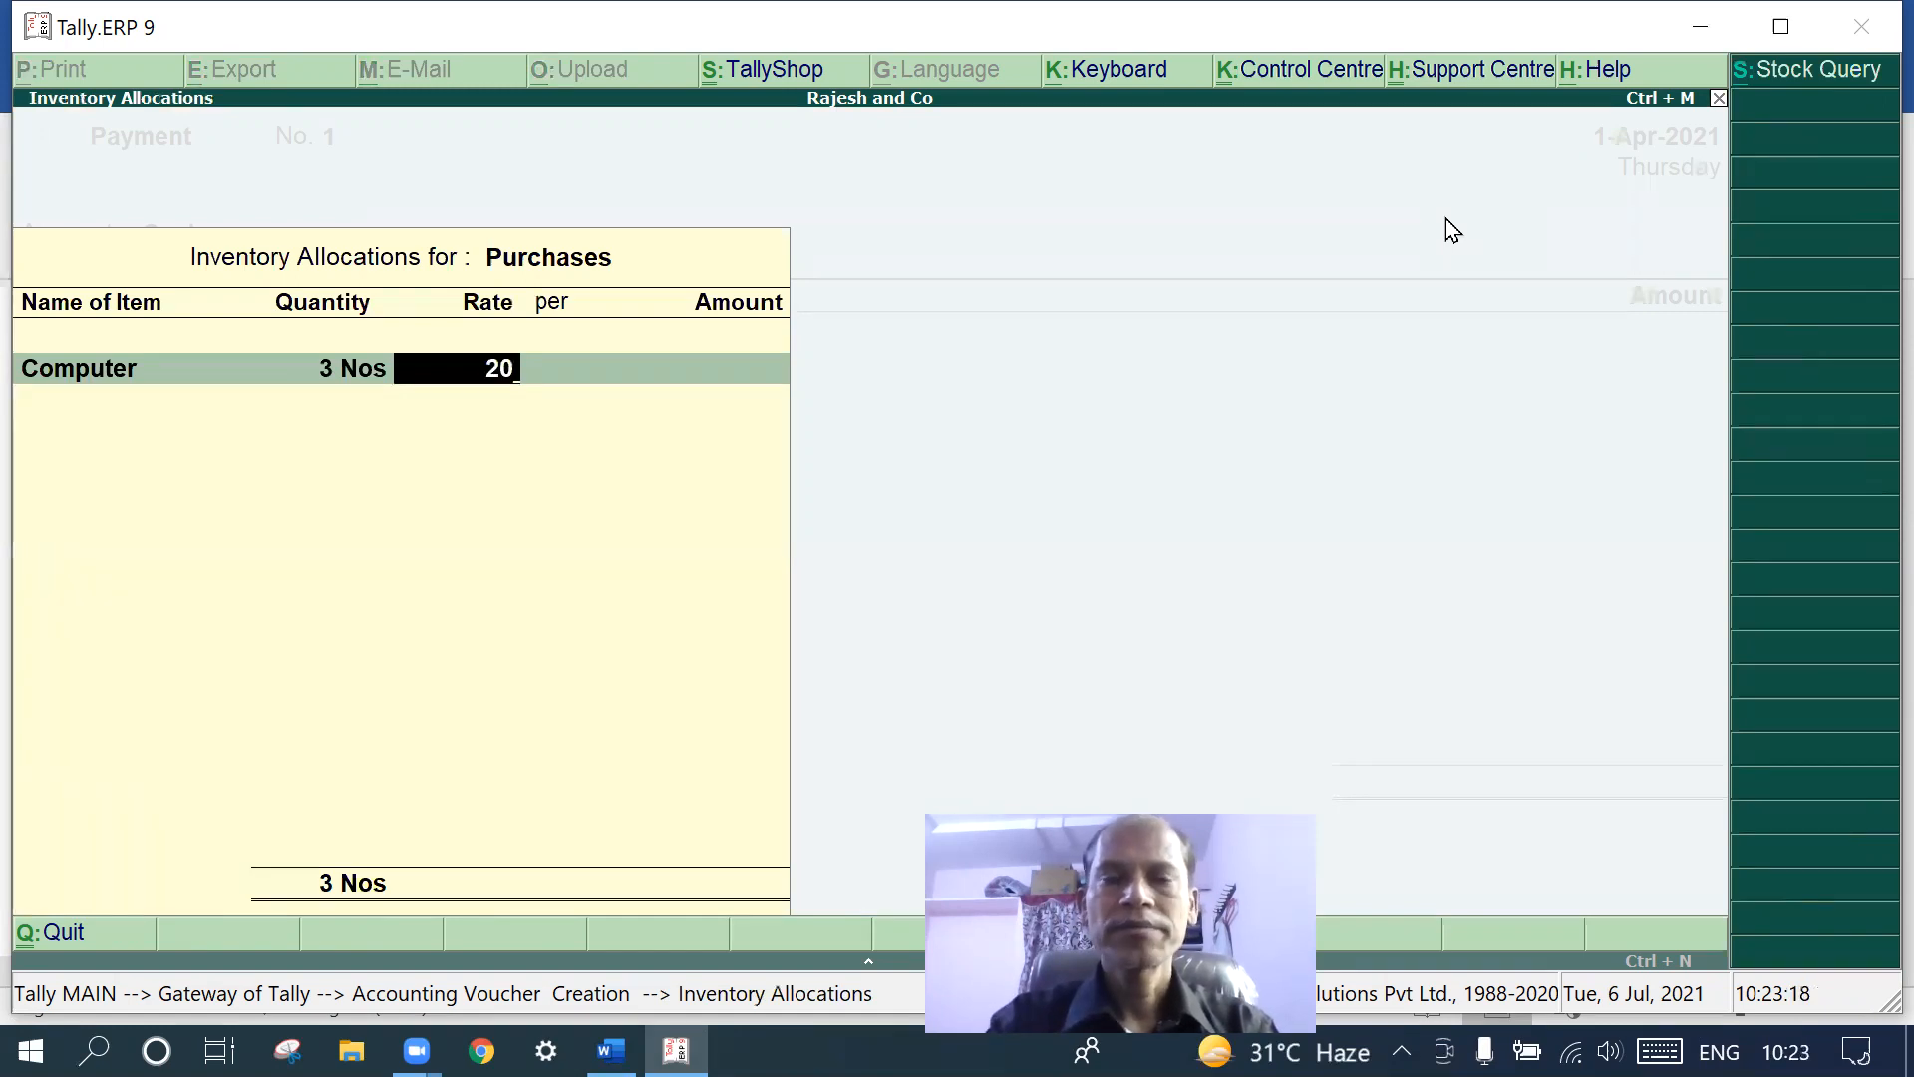
pyautogui.write('000')
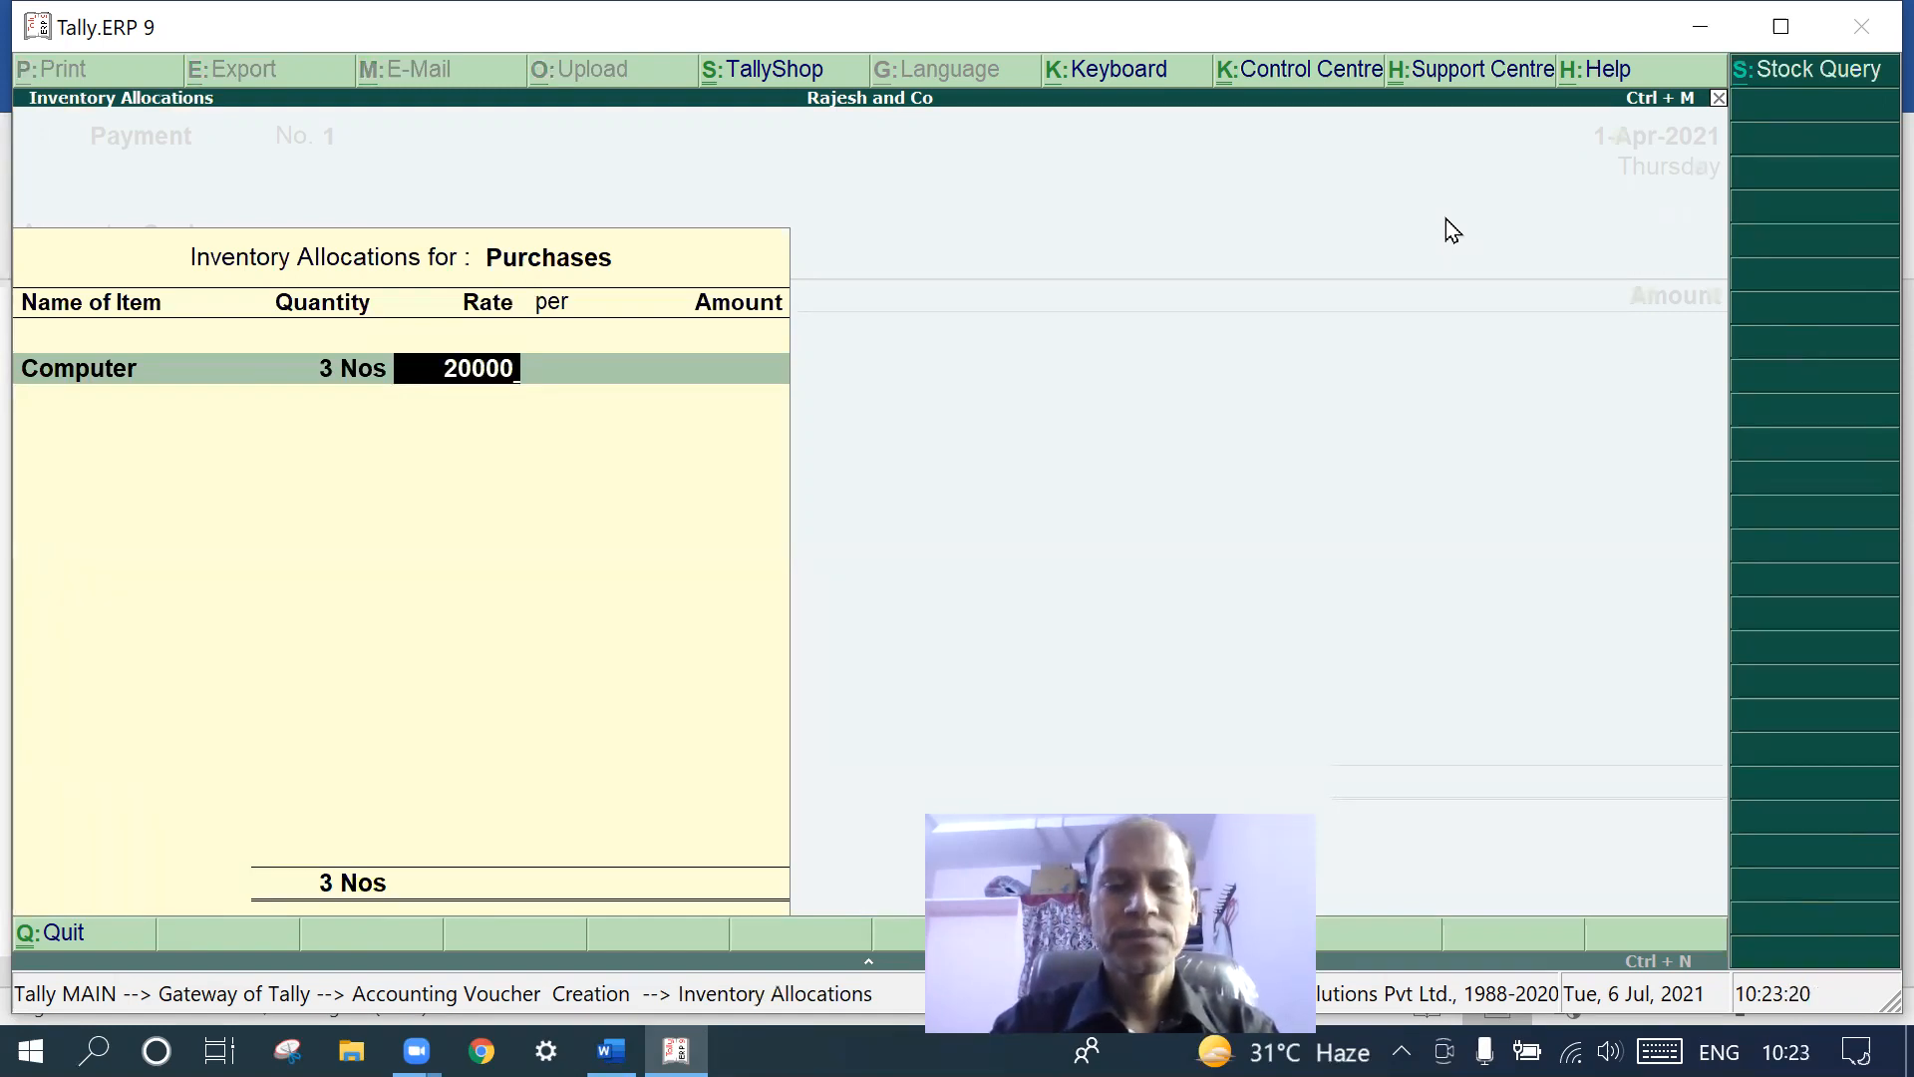
pyautogui.press('Return')
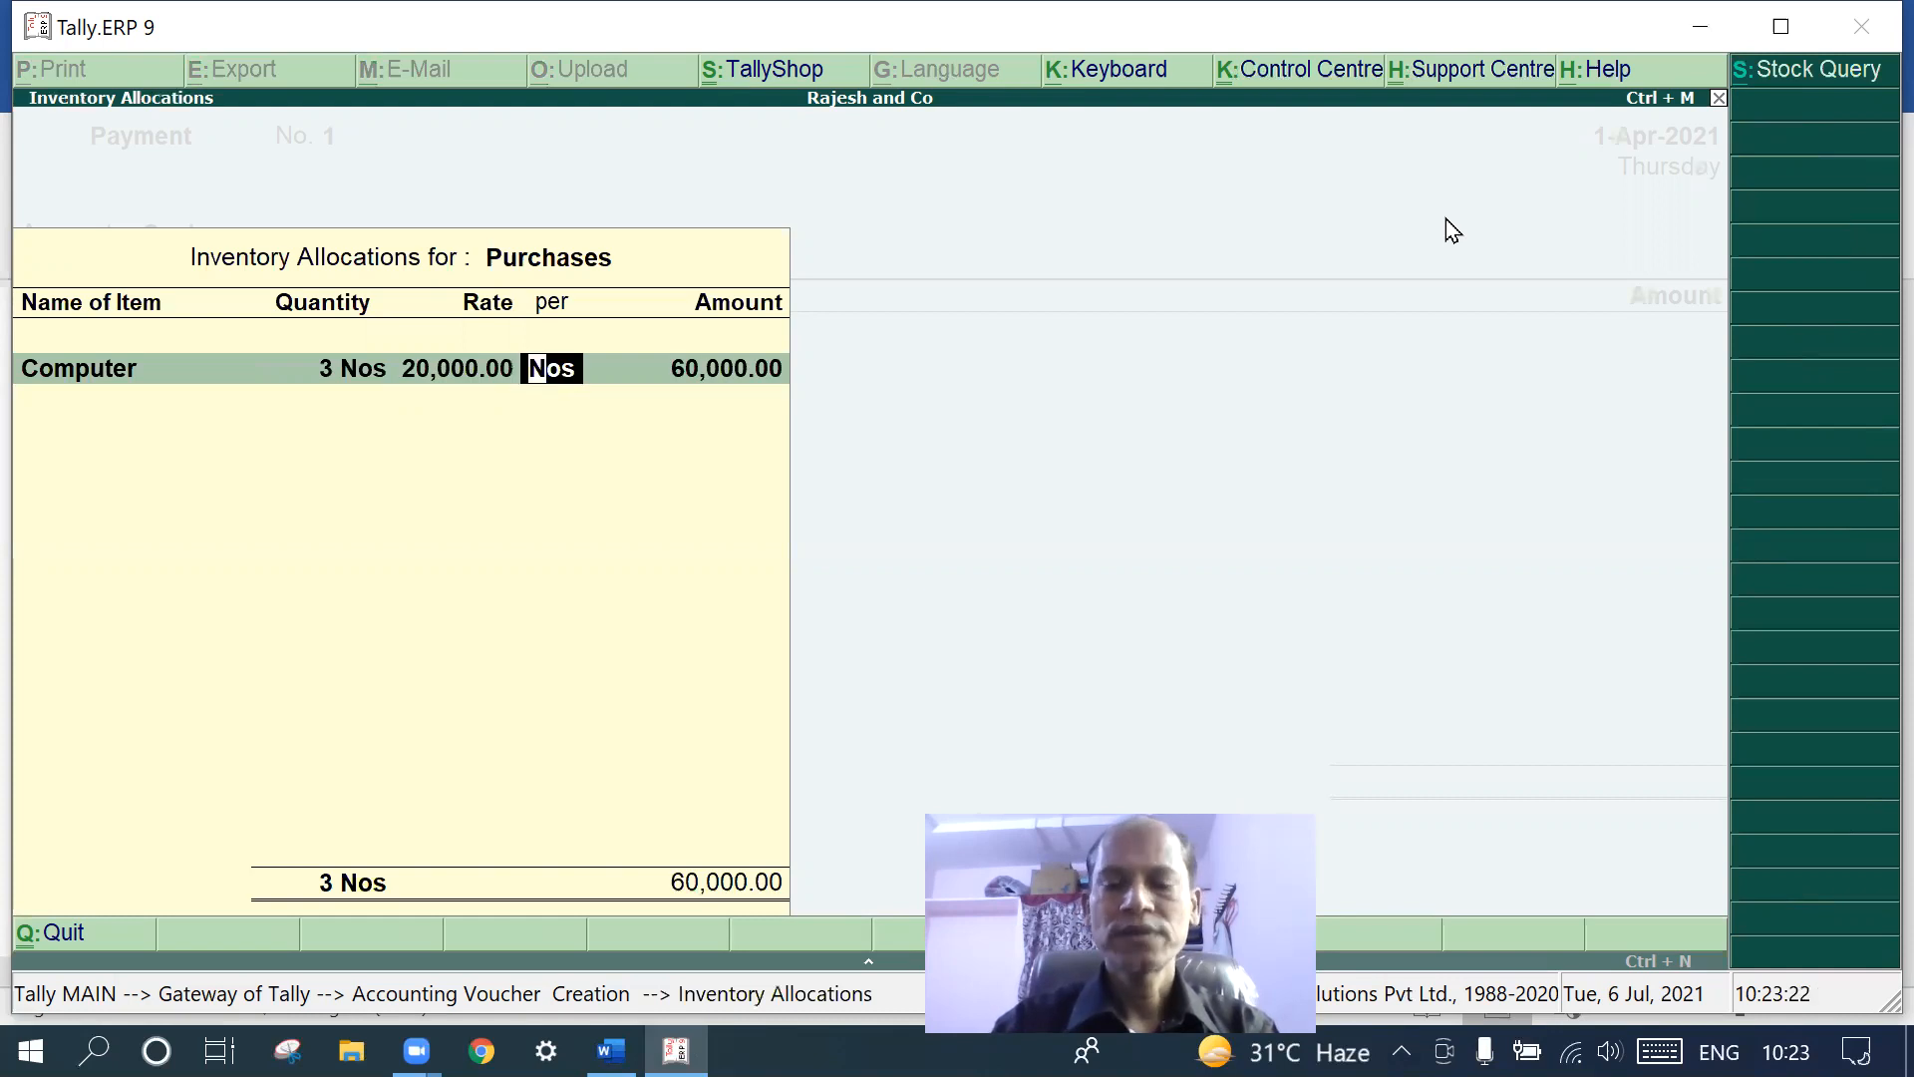
pyautogui.press('Return')
pyautogui.press('Return')
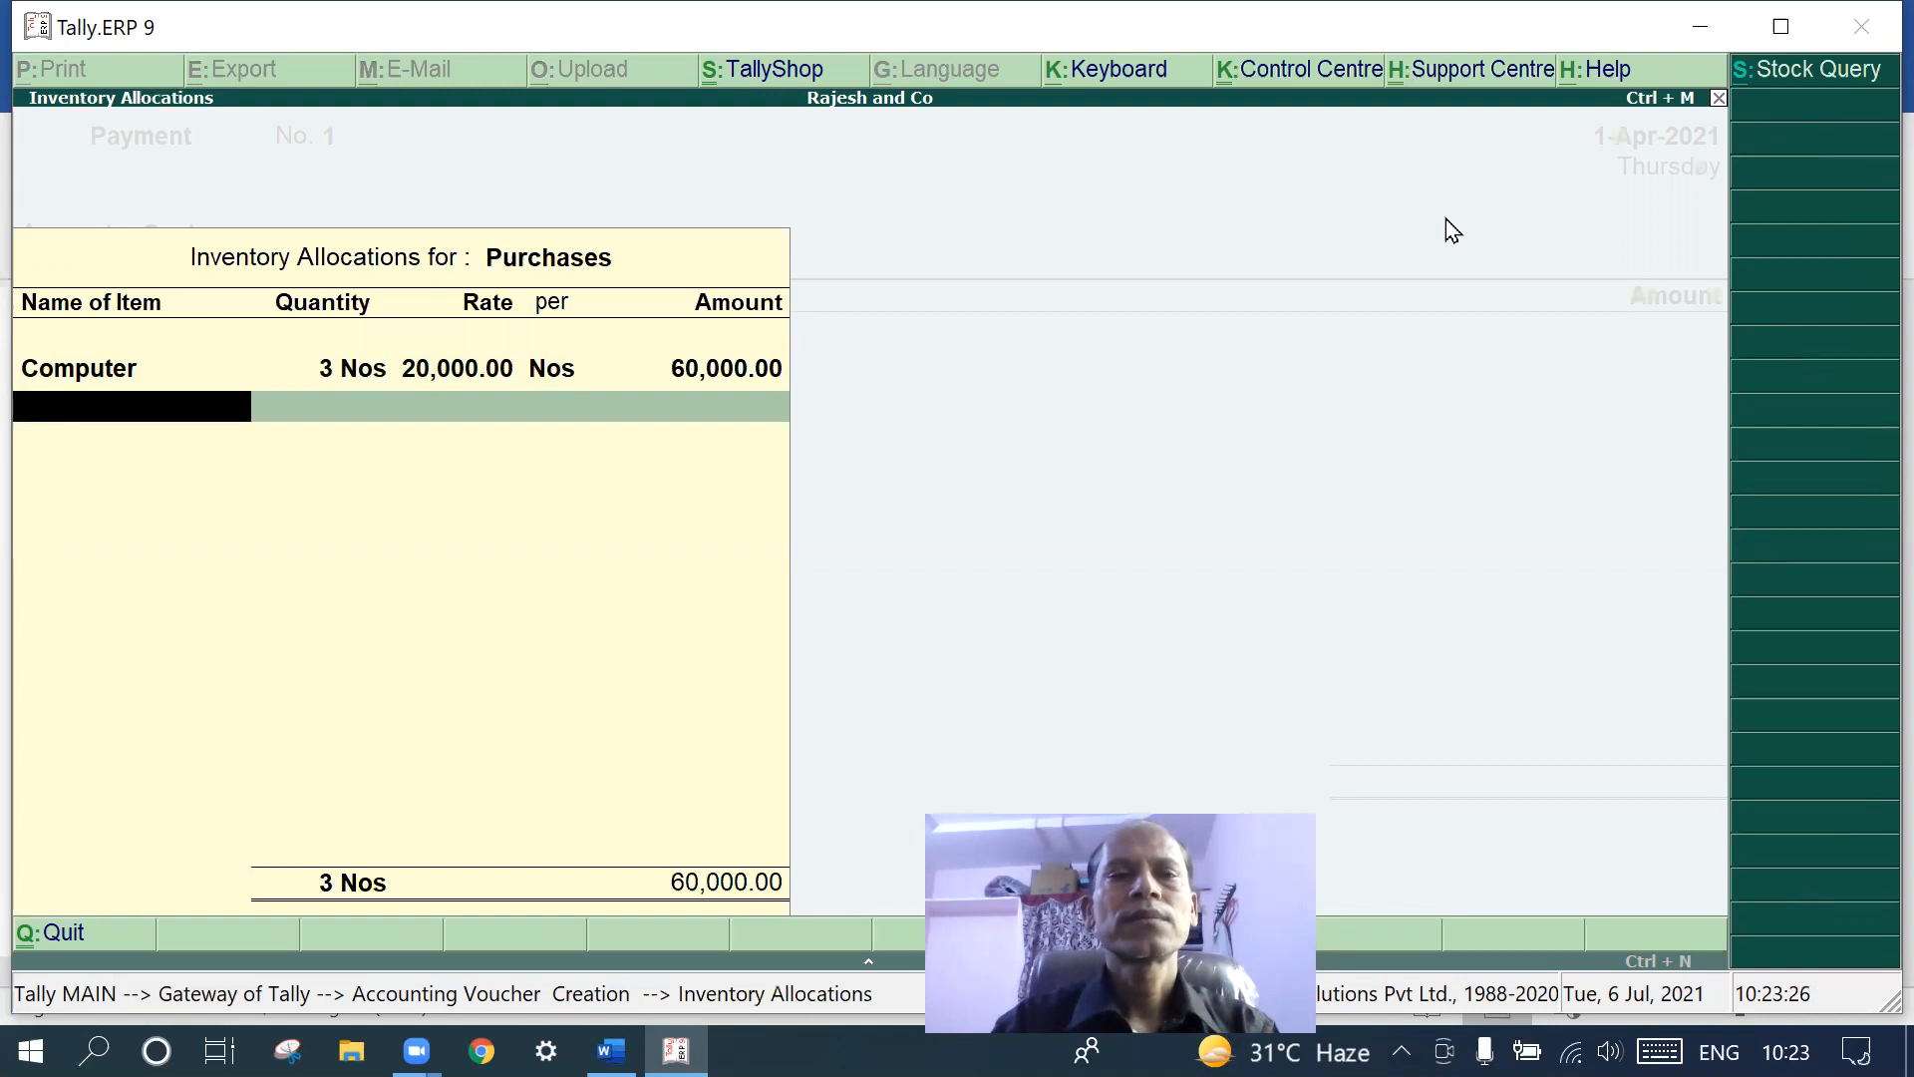
pyautogui.press('Return')
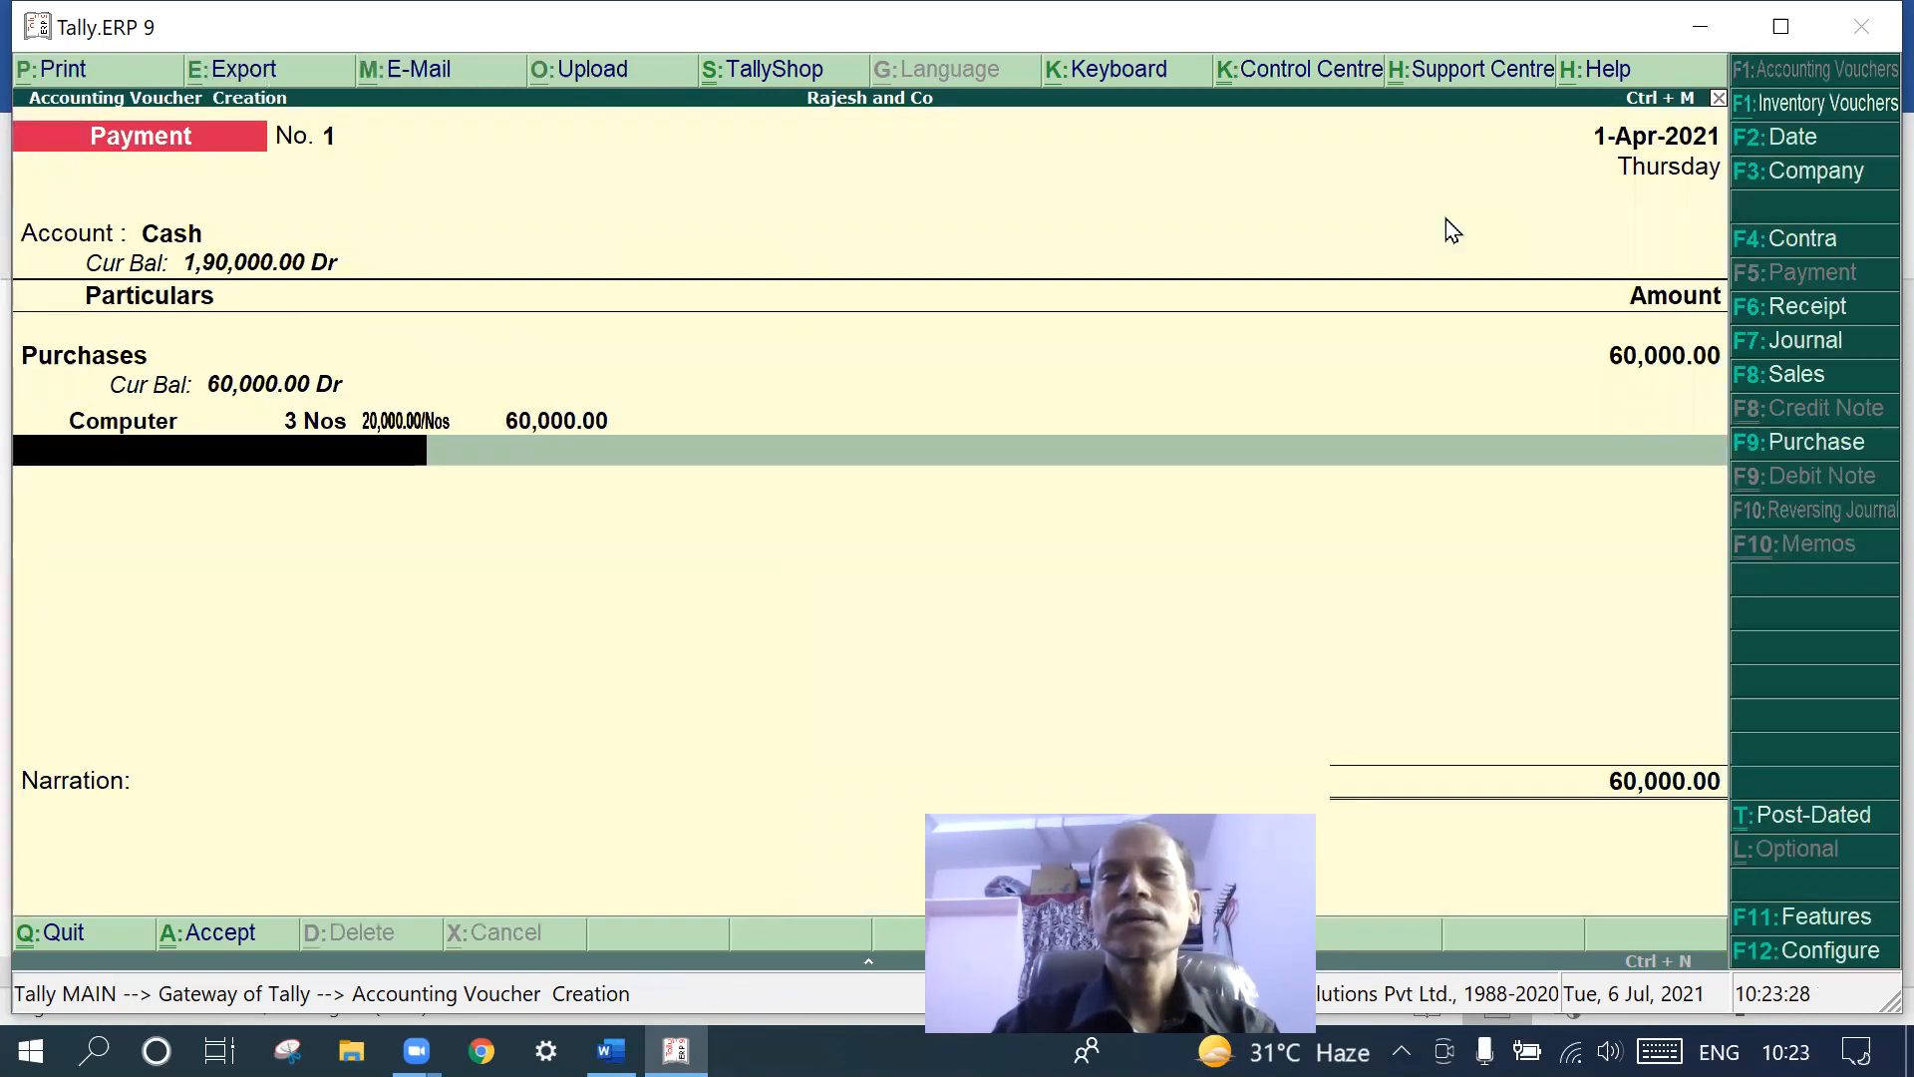
pyautogui.press('Return')
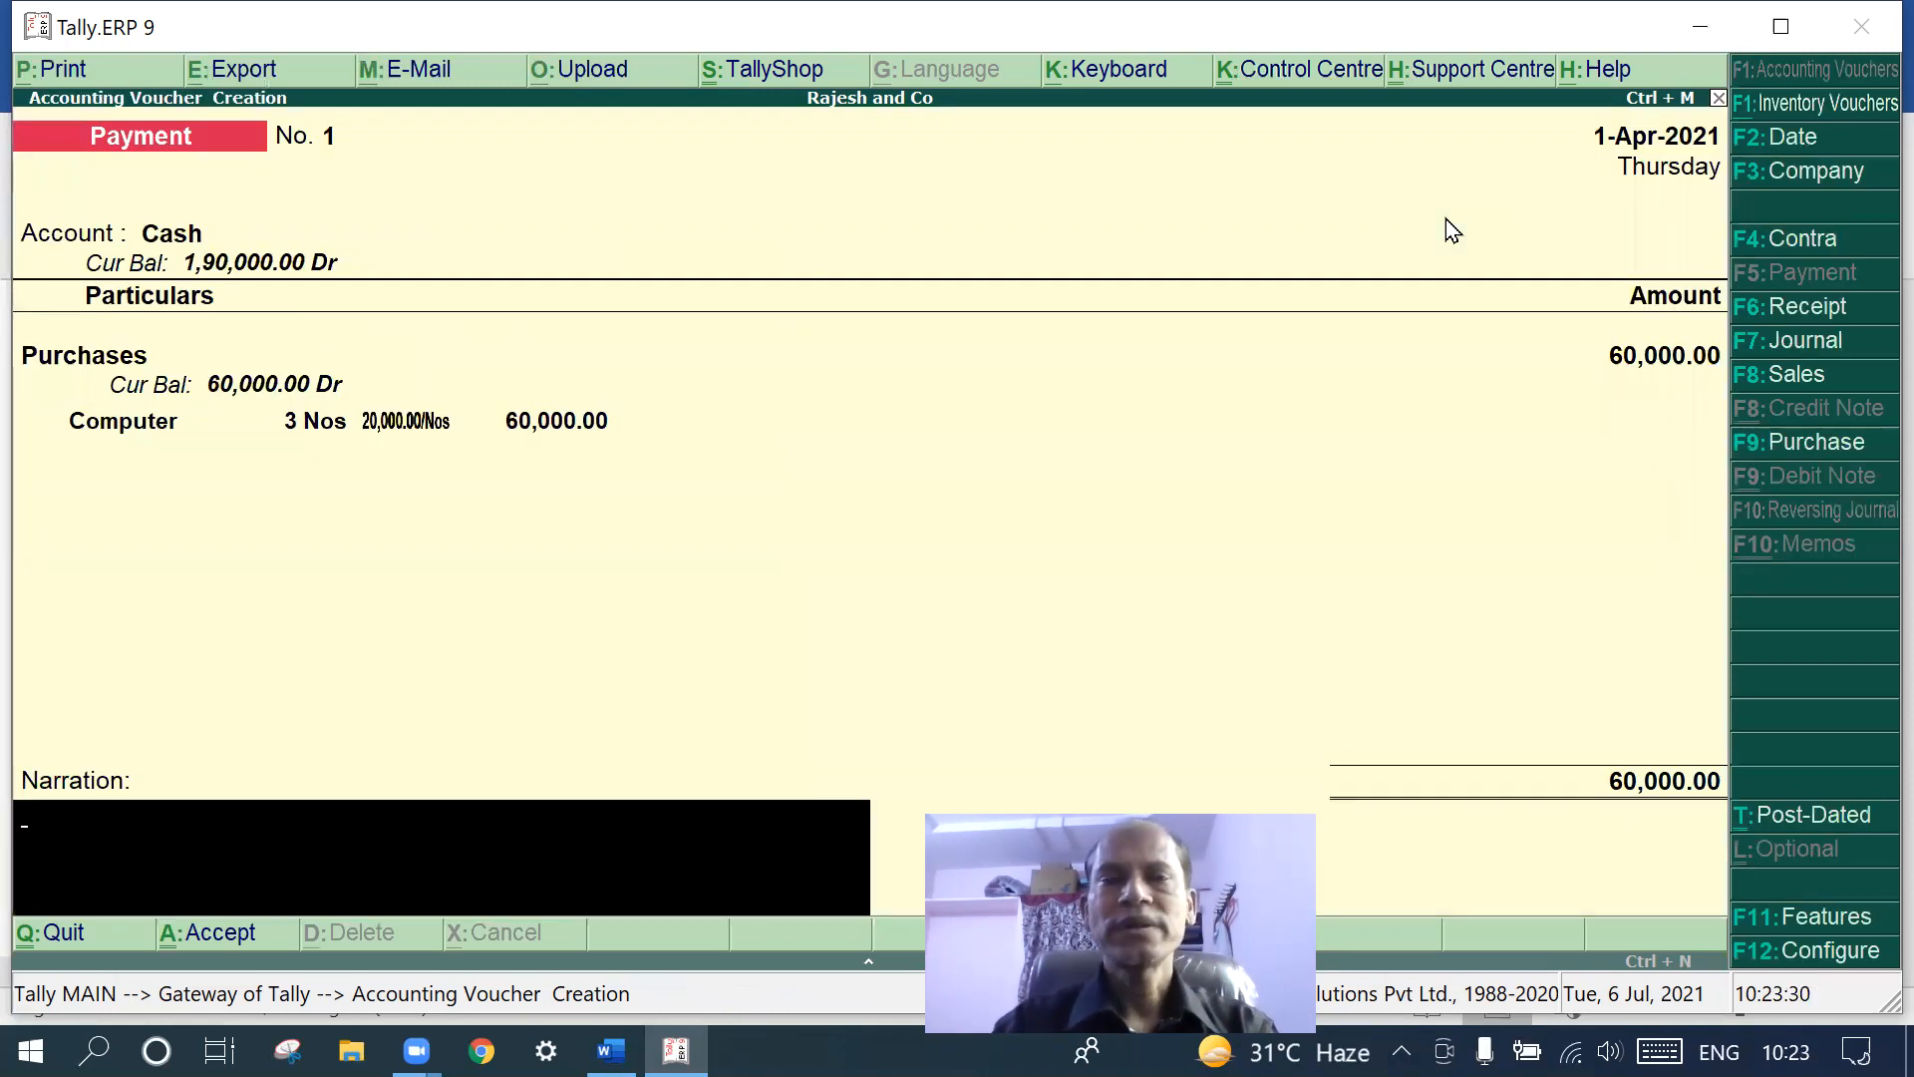
pyautogui.press('Return')
pyautogui.press('Return')
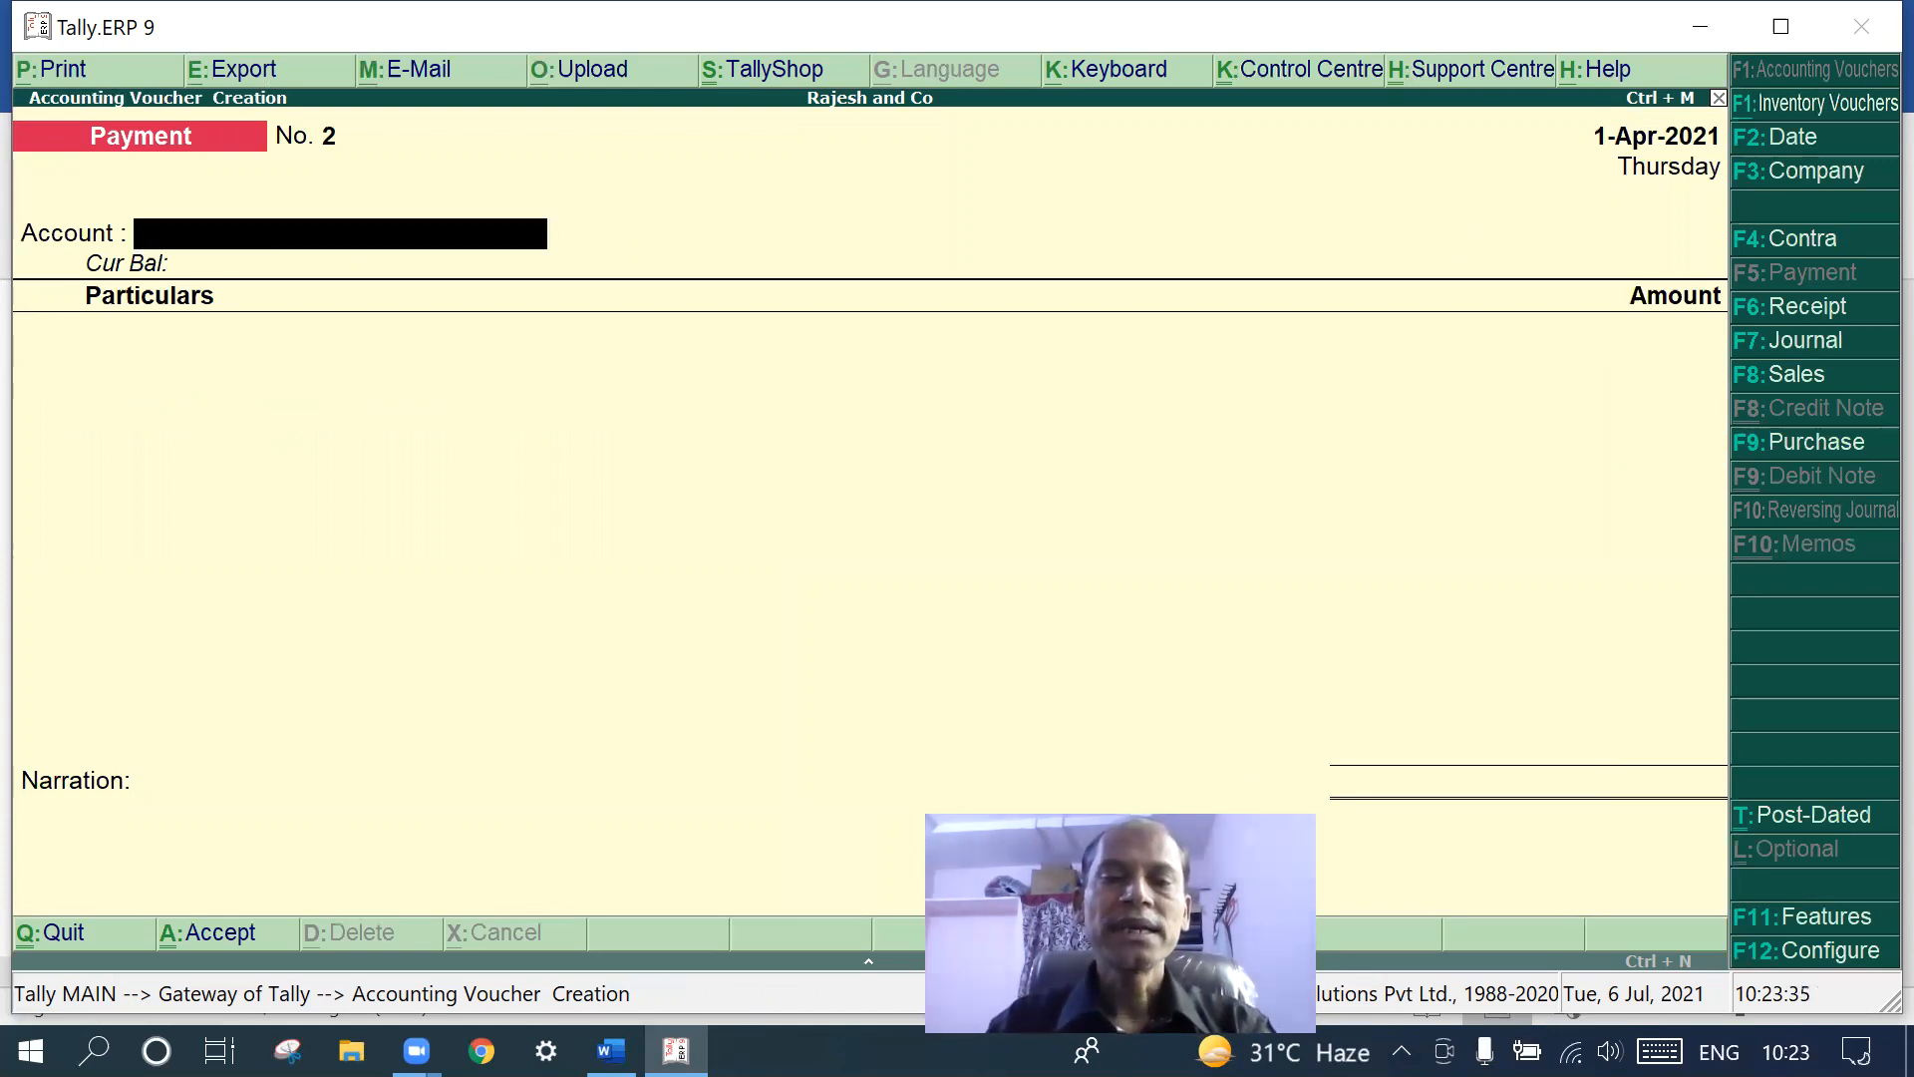
pyautogui.click(610, 1050)
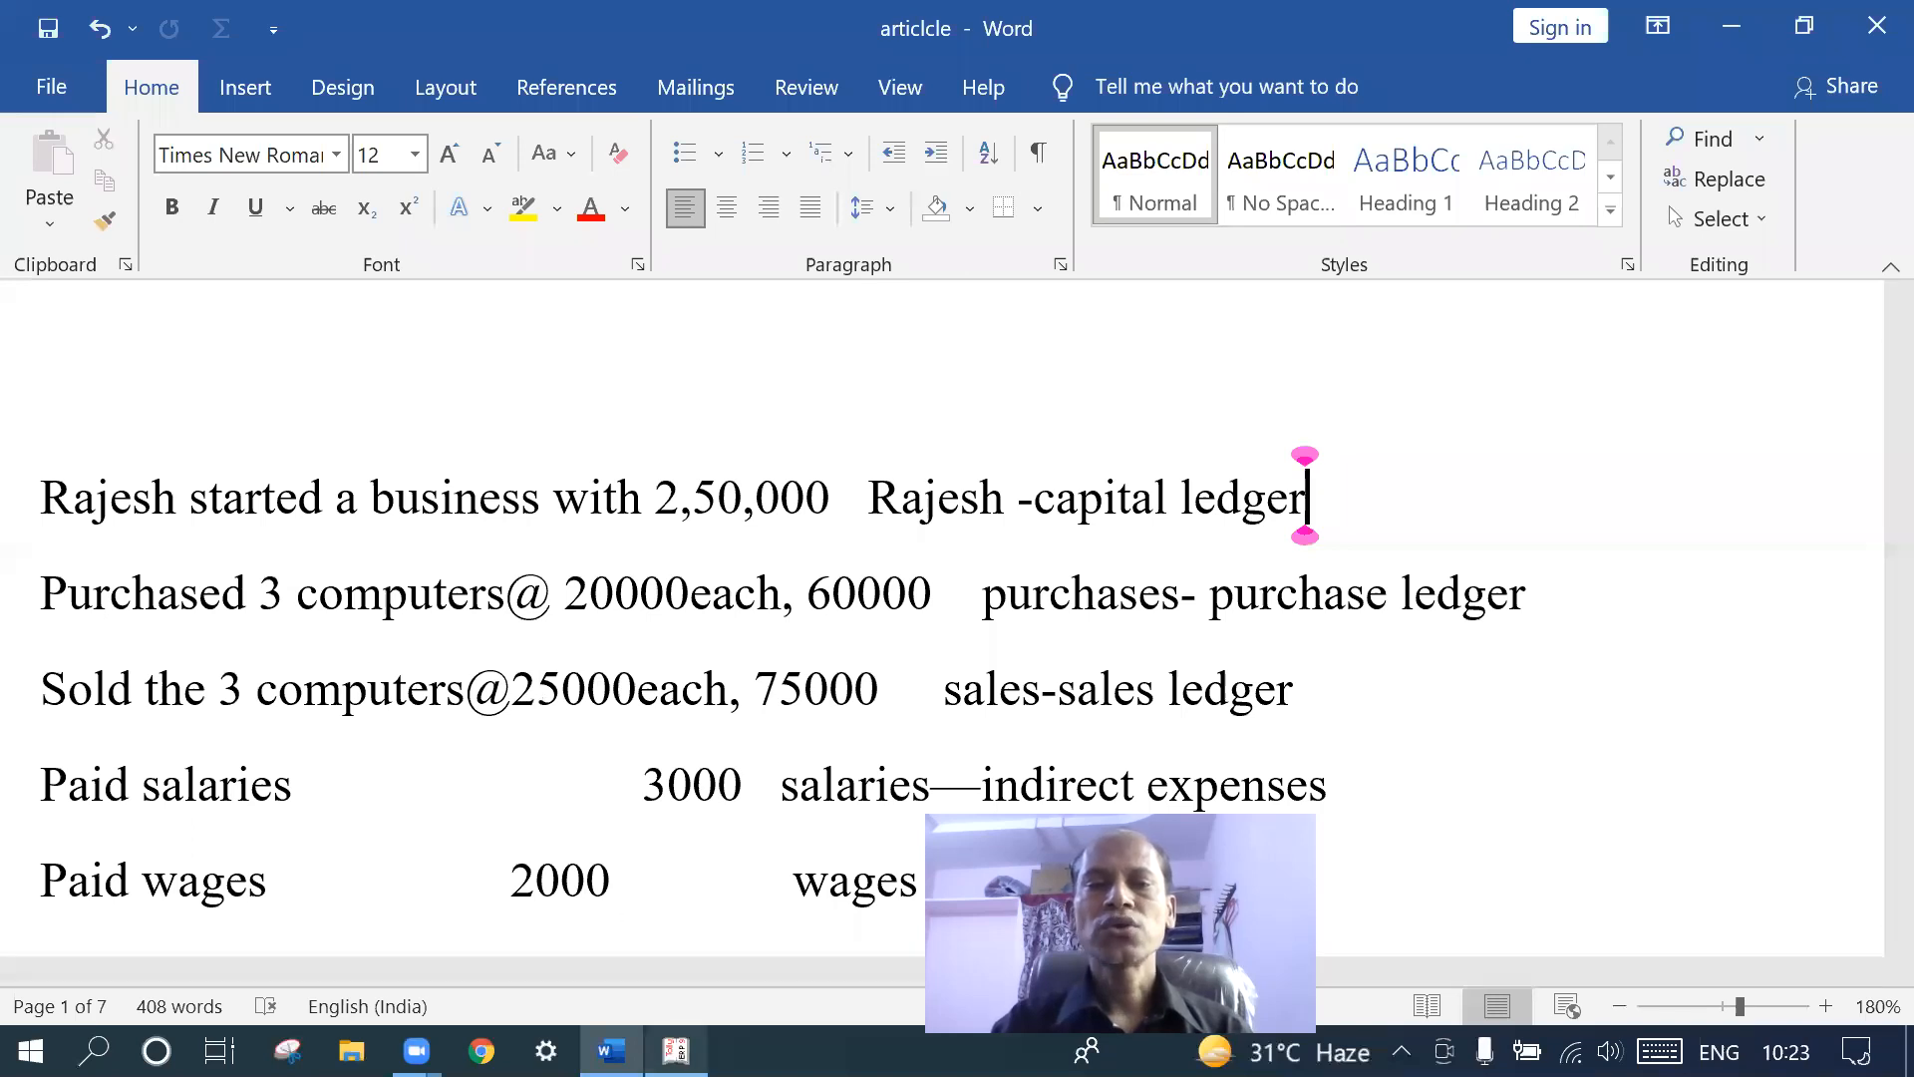
pyautogui.click(676, 1051)
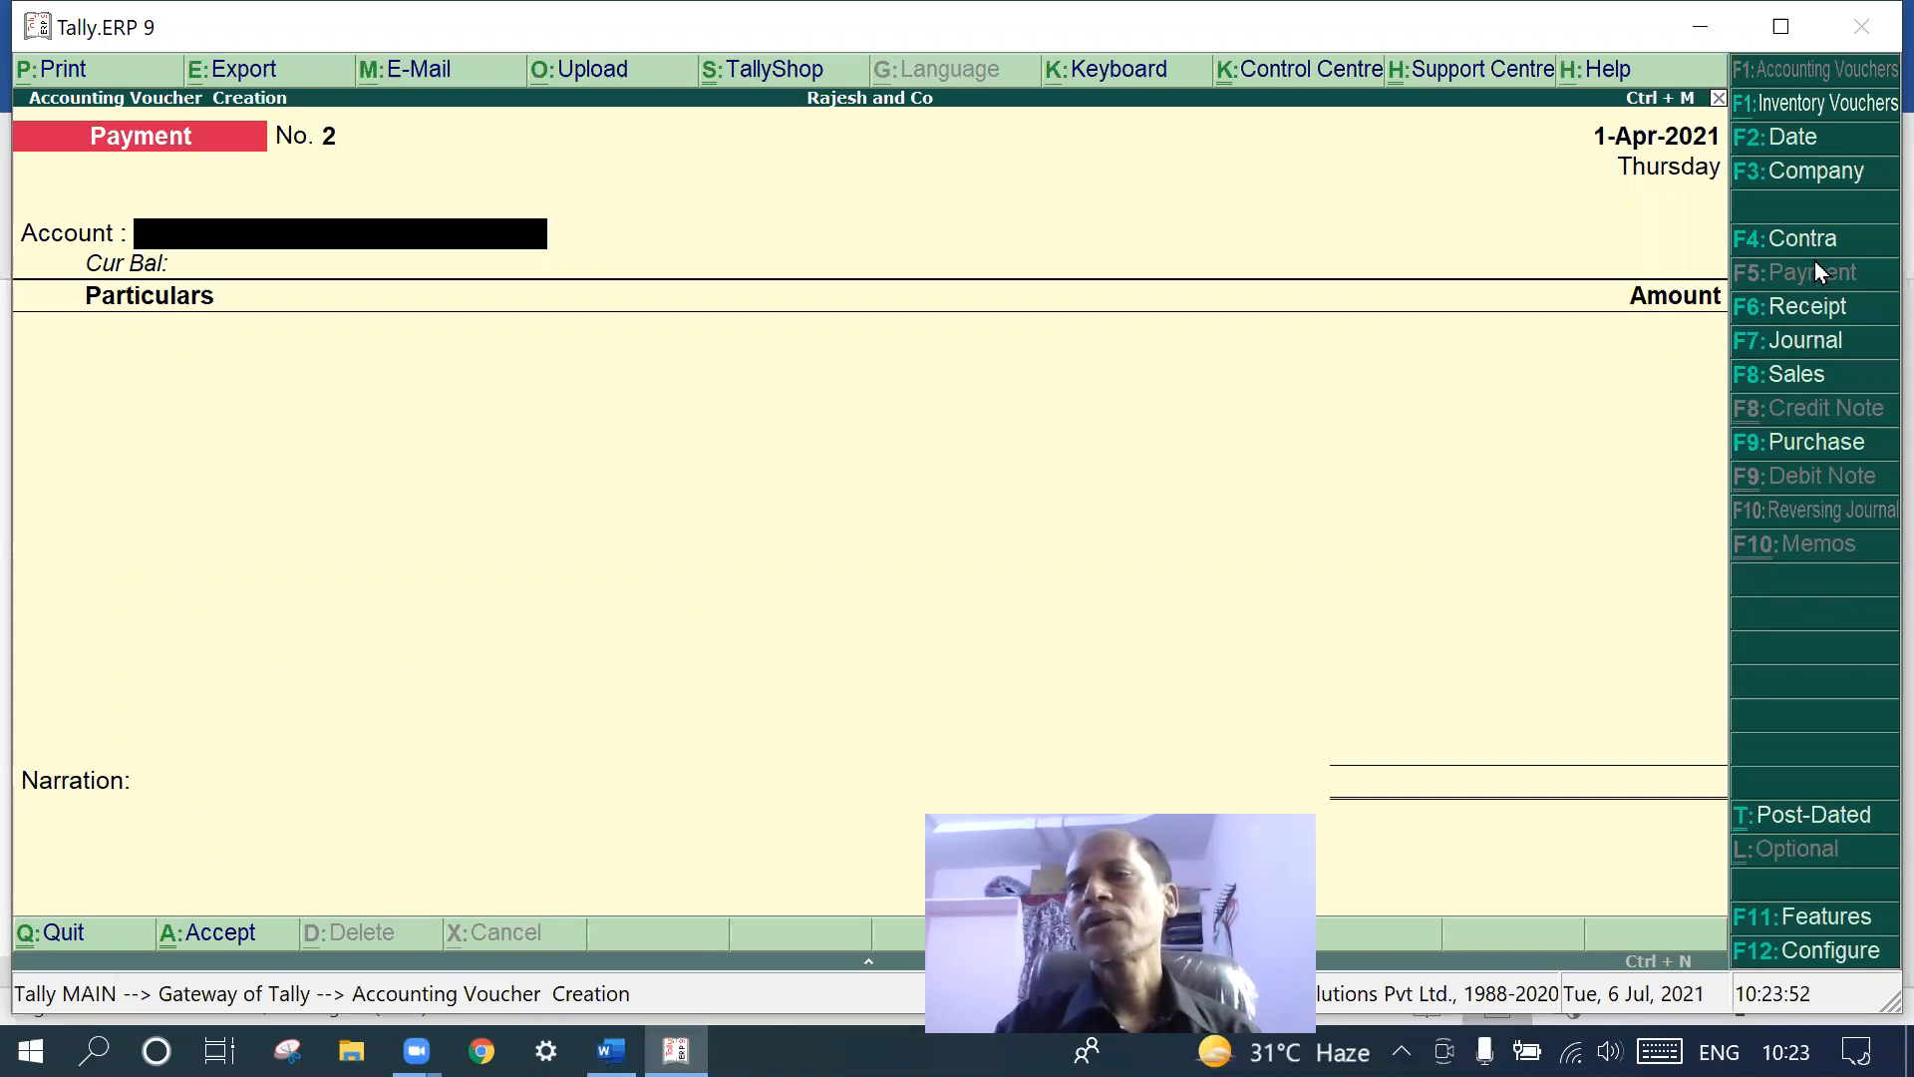
# - Switch to a Sales voucher with Cash as the party, skipping the party details
pyautogui.click(1794, 308)
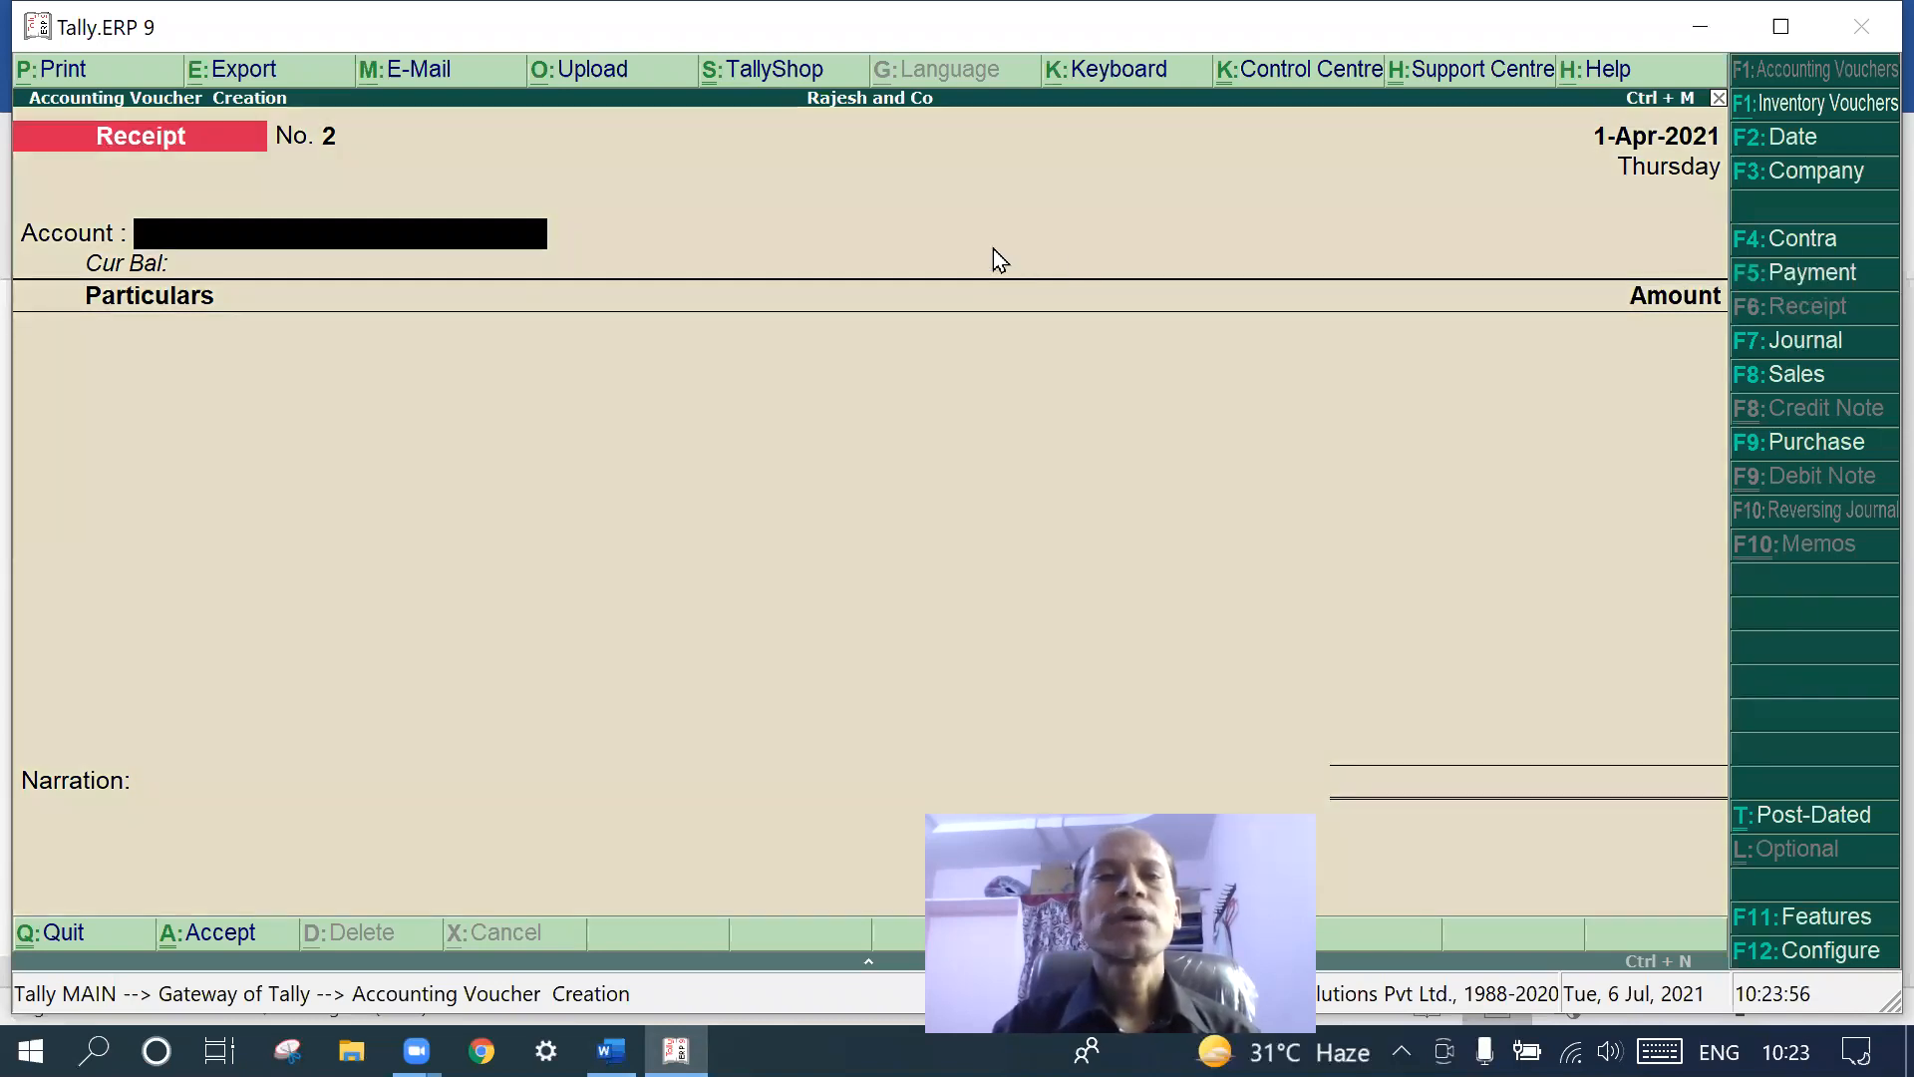
pyautogui.write('C')
pyautogui.press('Return')
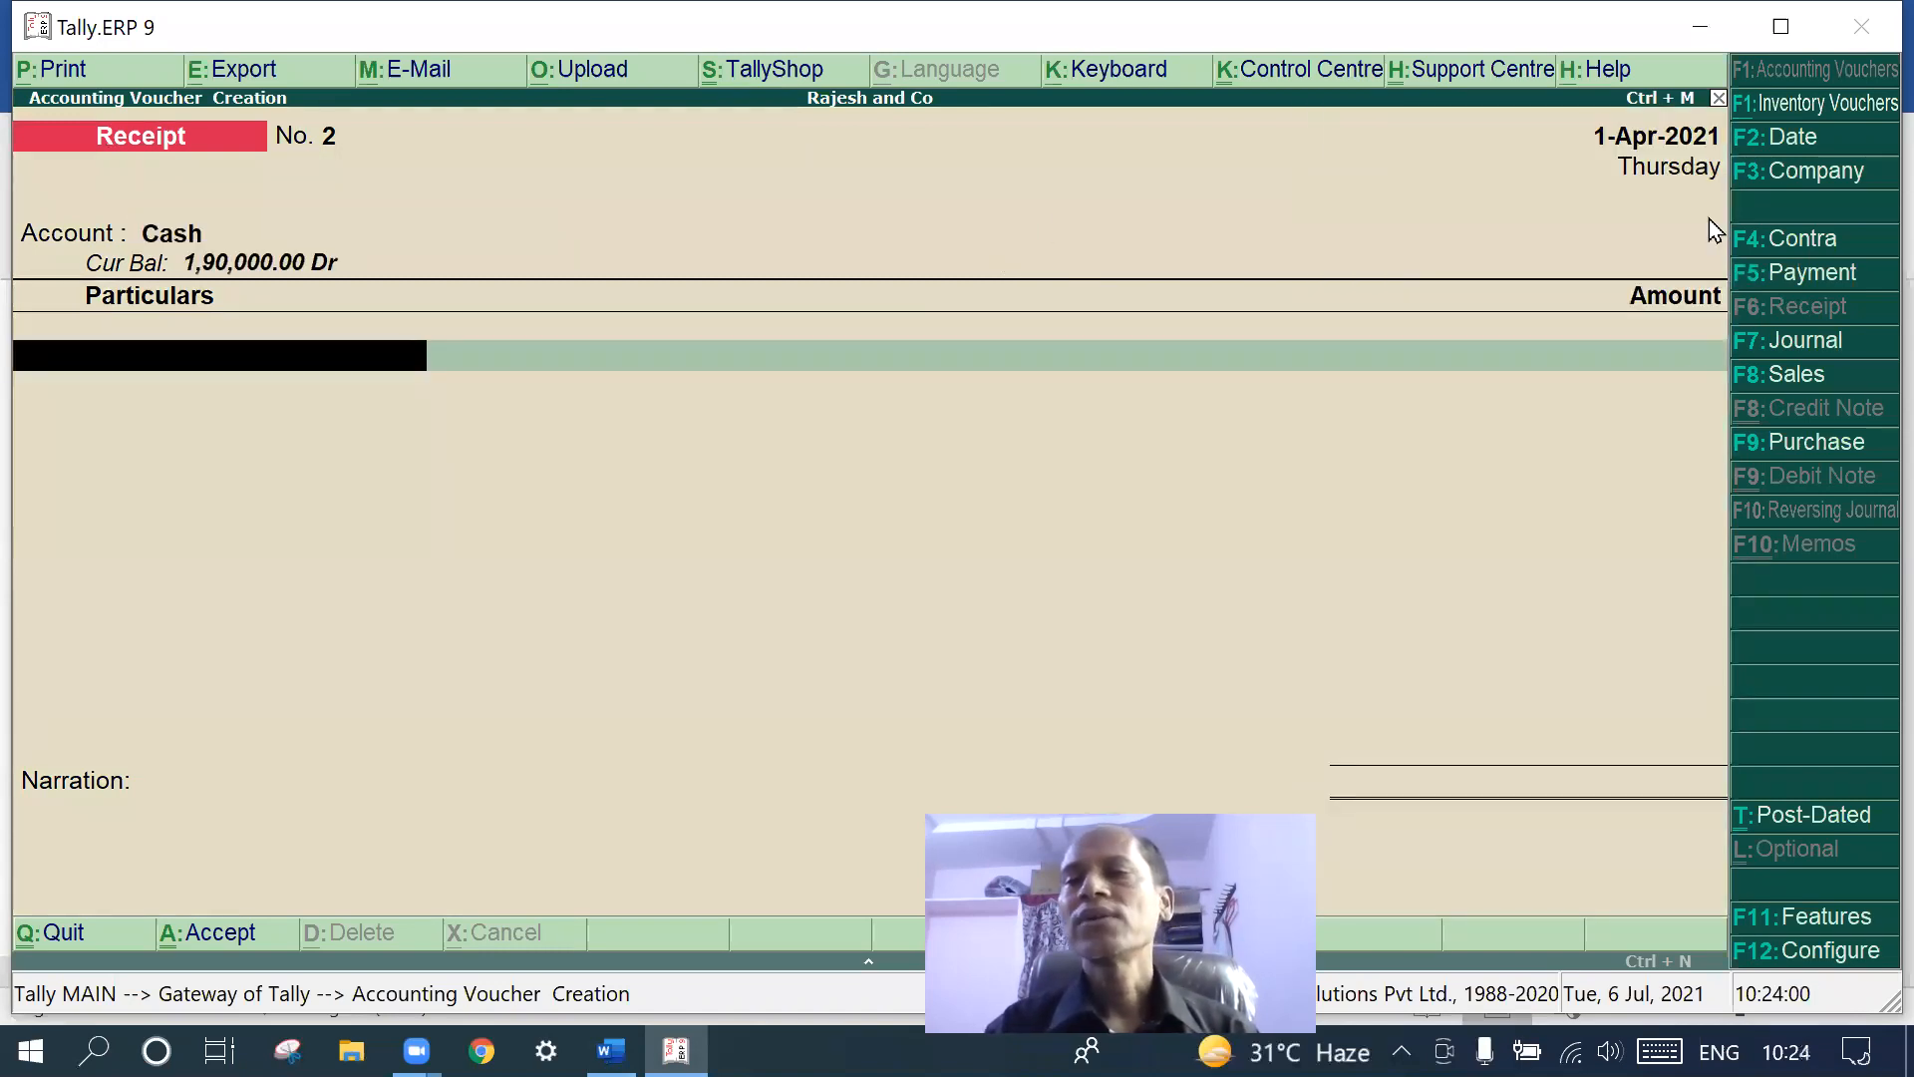
pyautogui.click(1754, 379)
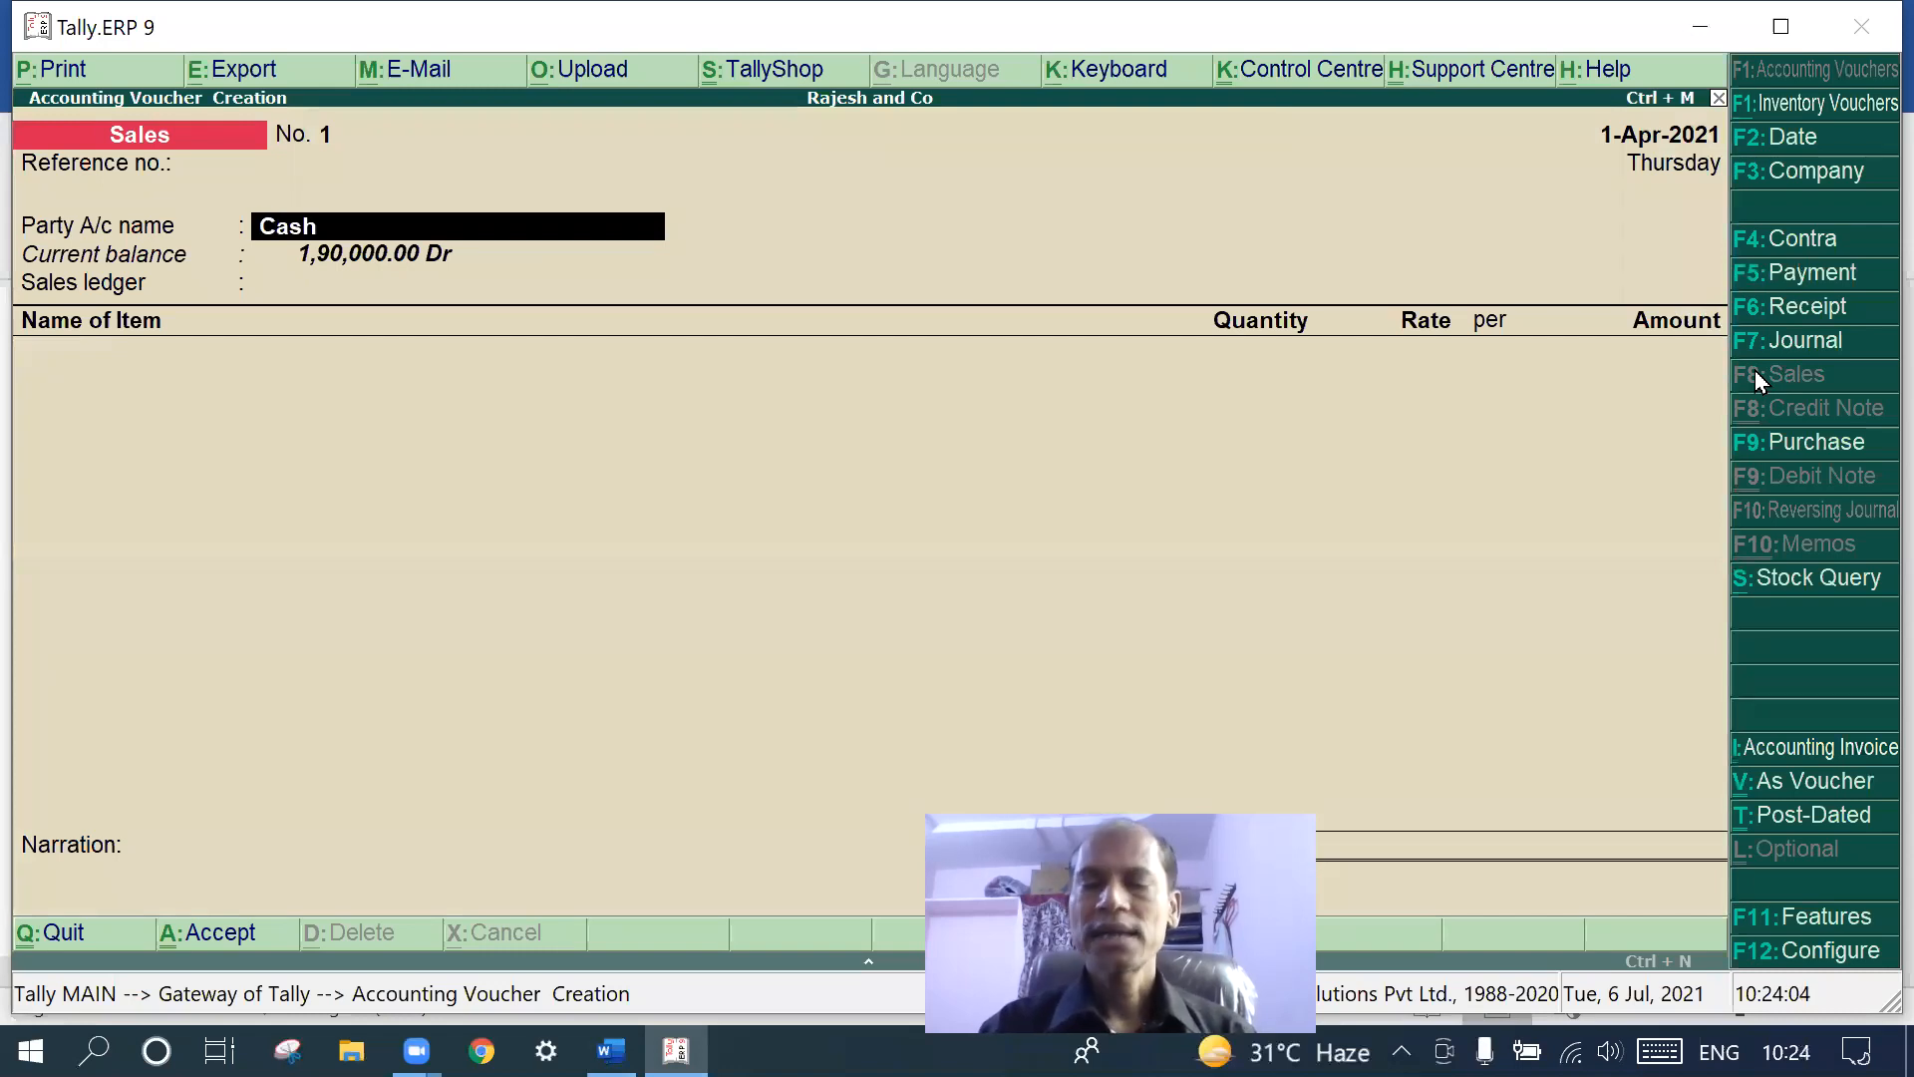
pyautogui.press('Return')
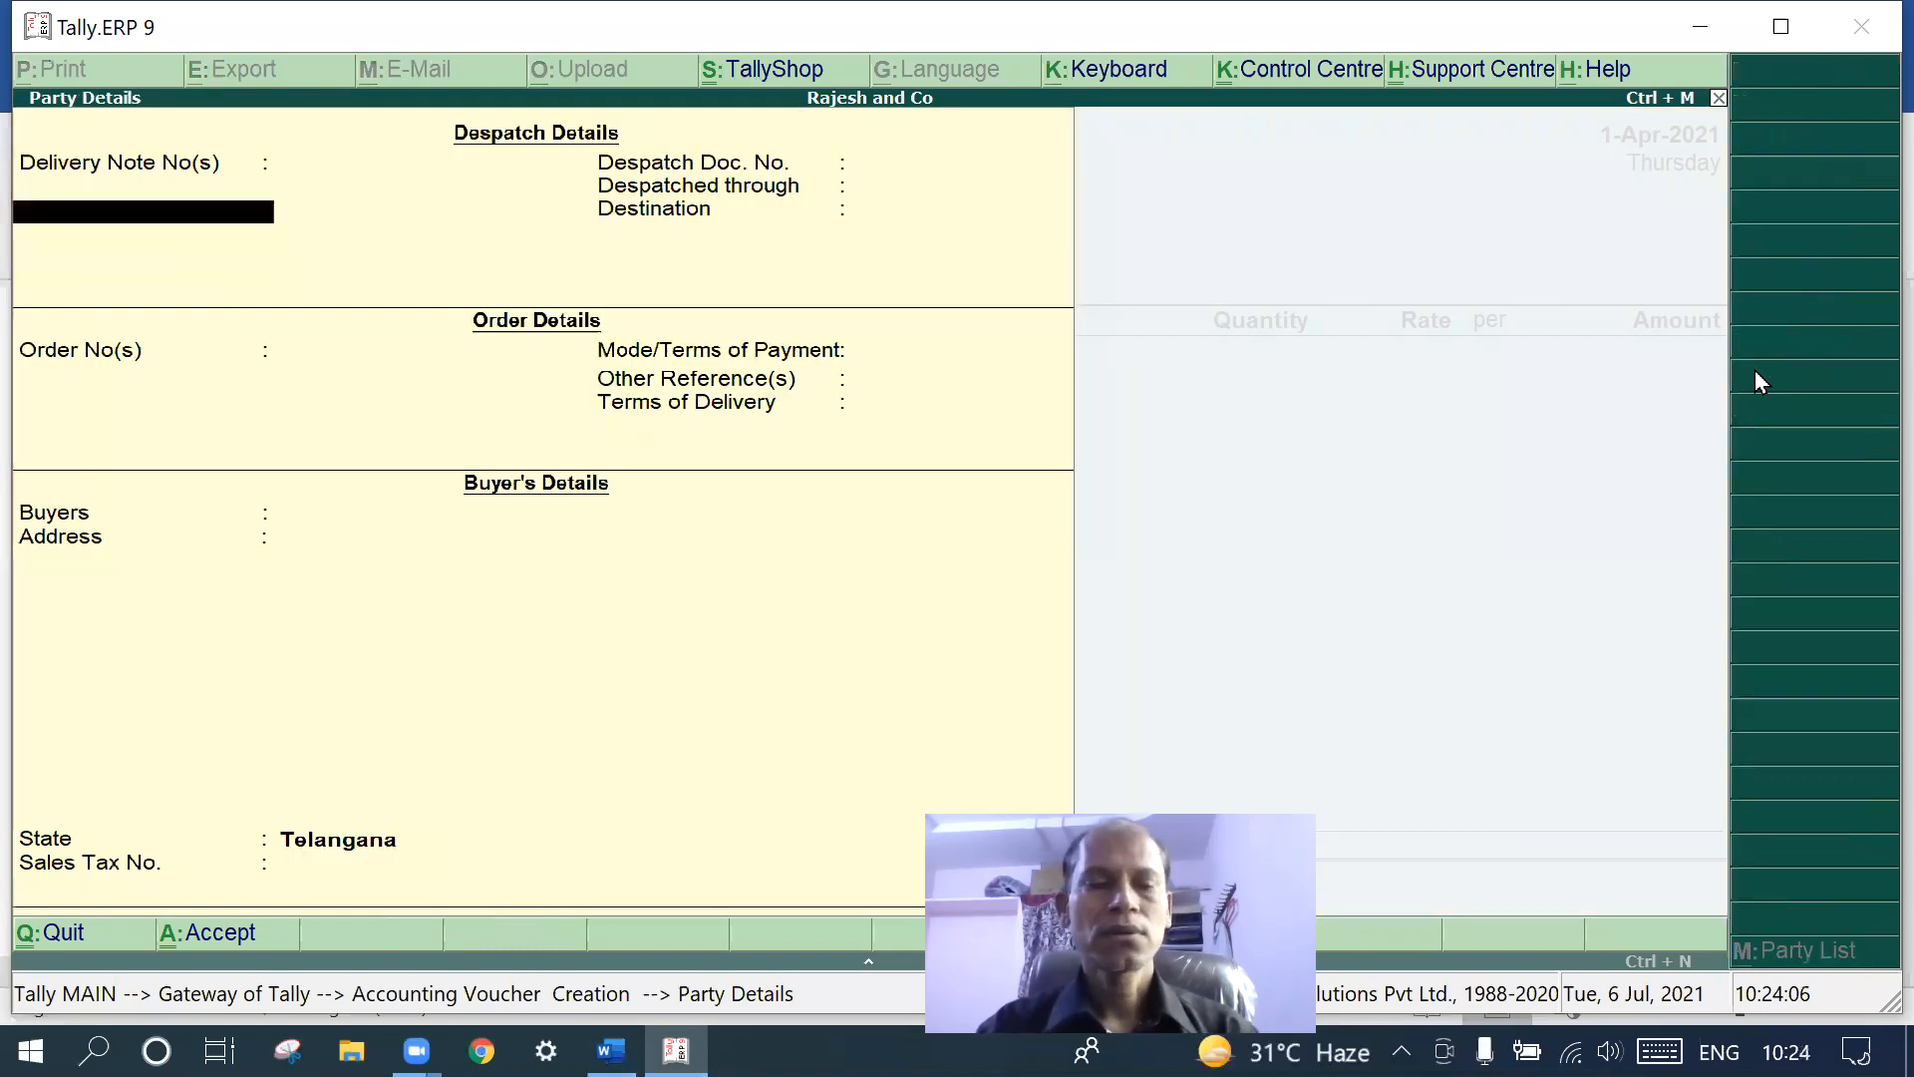
pyautogui.press('Escape')
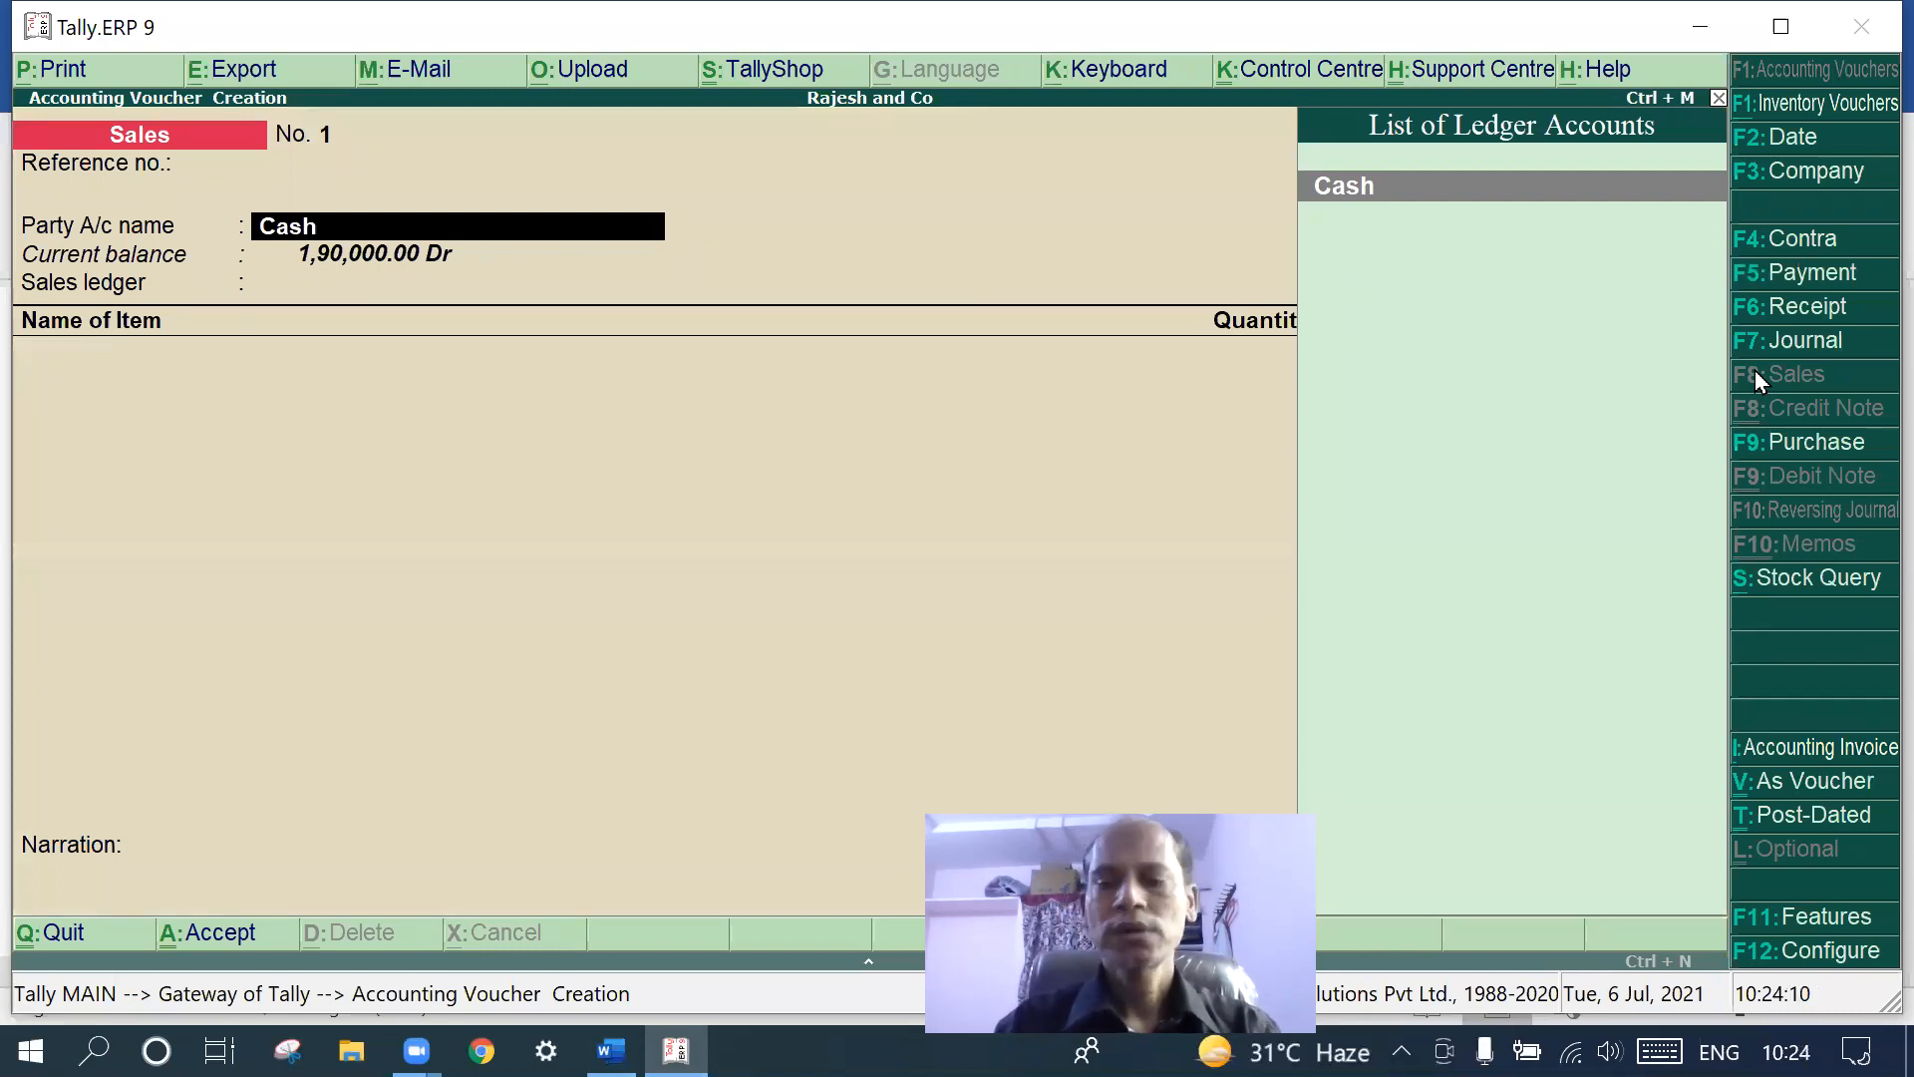
pyautogui.press('Return')
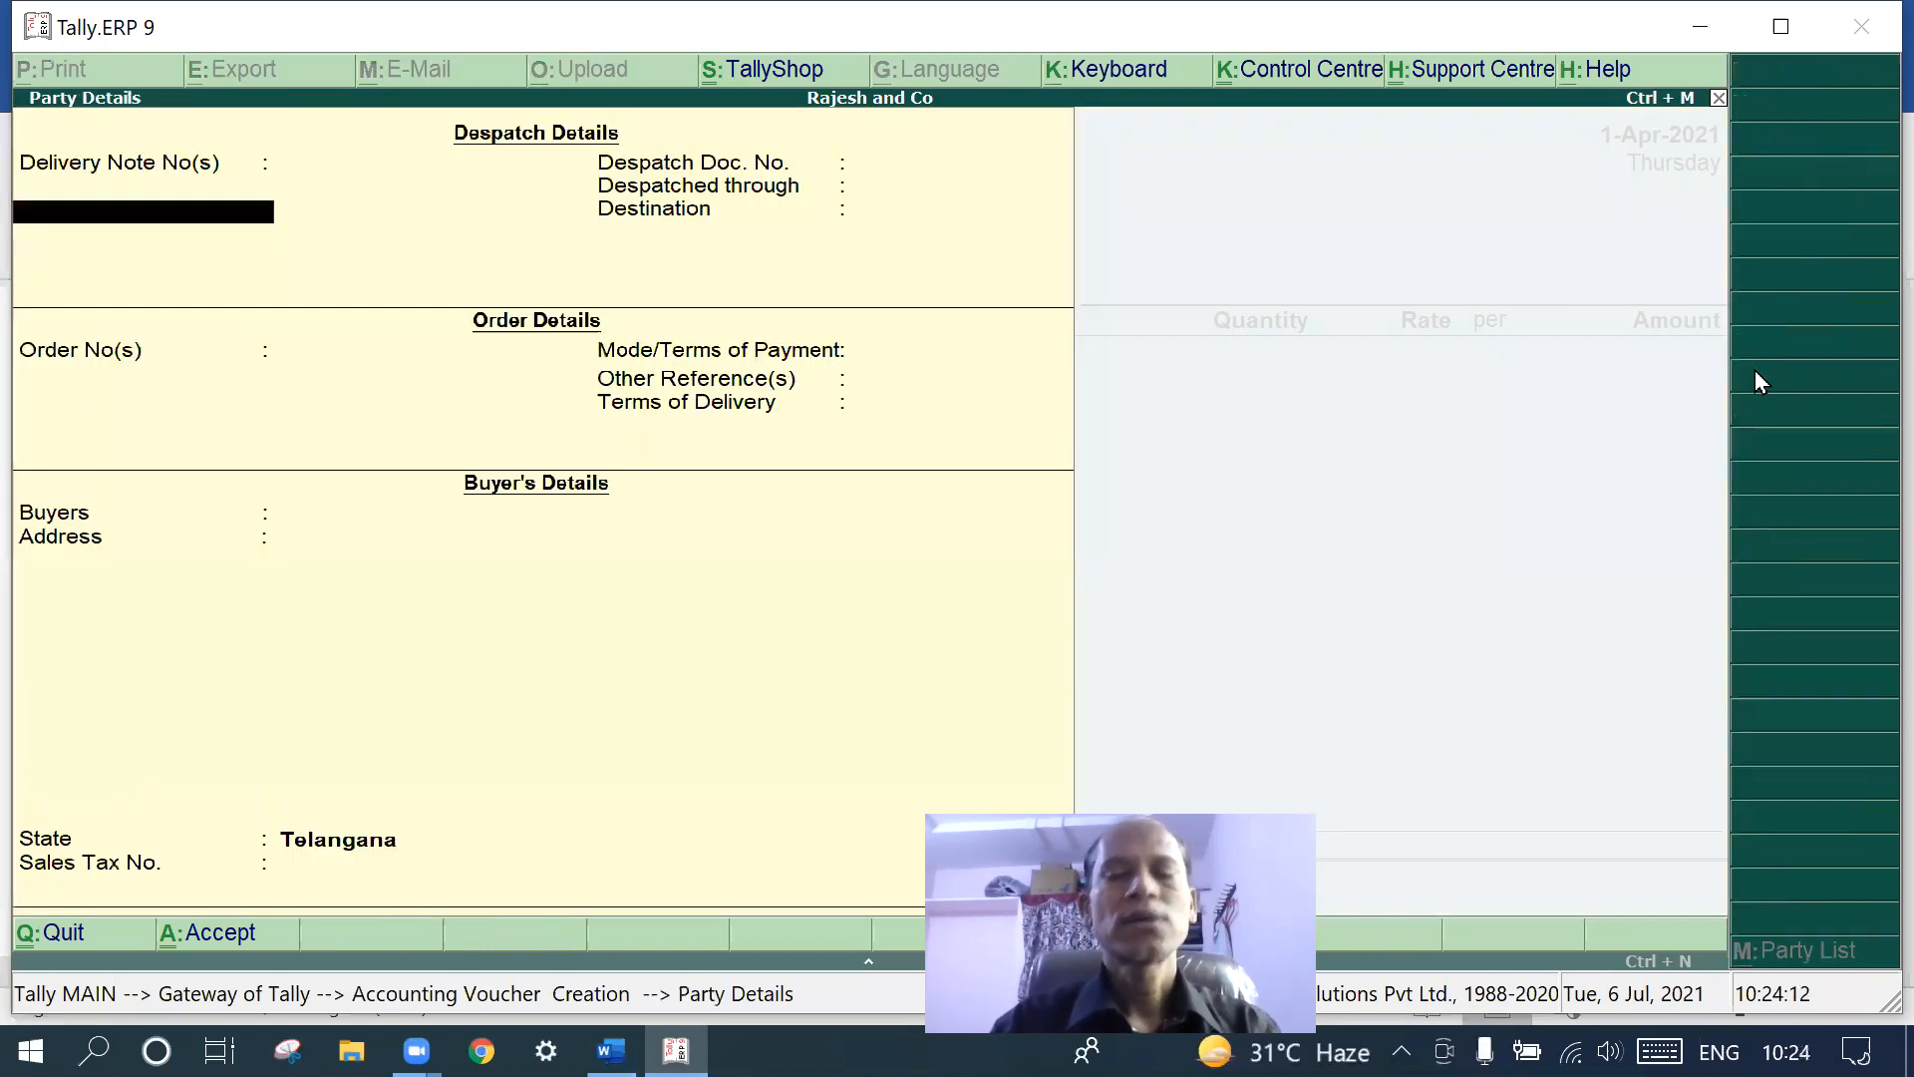
pyautogui.press('Return')
pyautogui.press('Return')
pyautogui.press('Return')
pyautogui.press('Return')
pyautogui.press('Return')
pyautogui.press('Return')
pyautogui.press('Return')
pyautogui.press('Return')
pyautogui.press('Return')
pyautogui.press('Return')
pyautogui.press('Return')
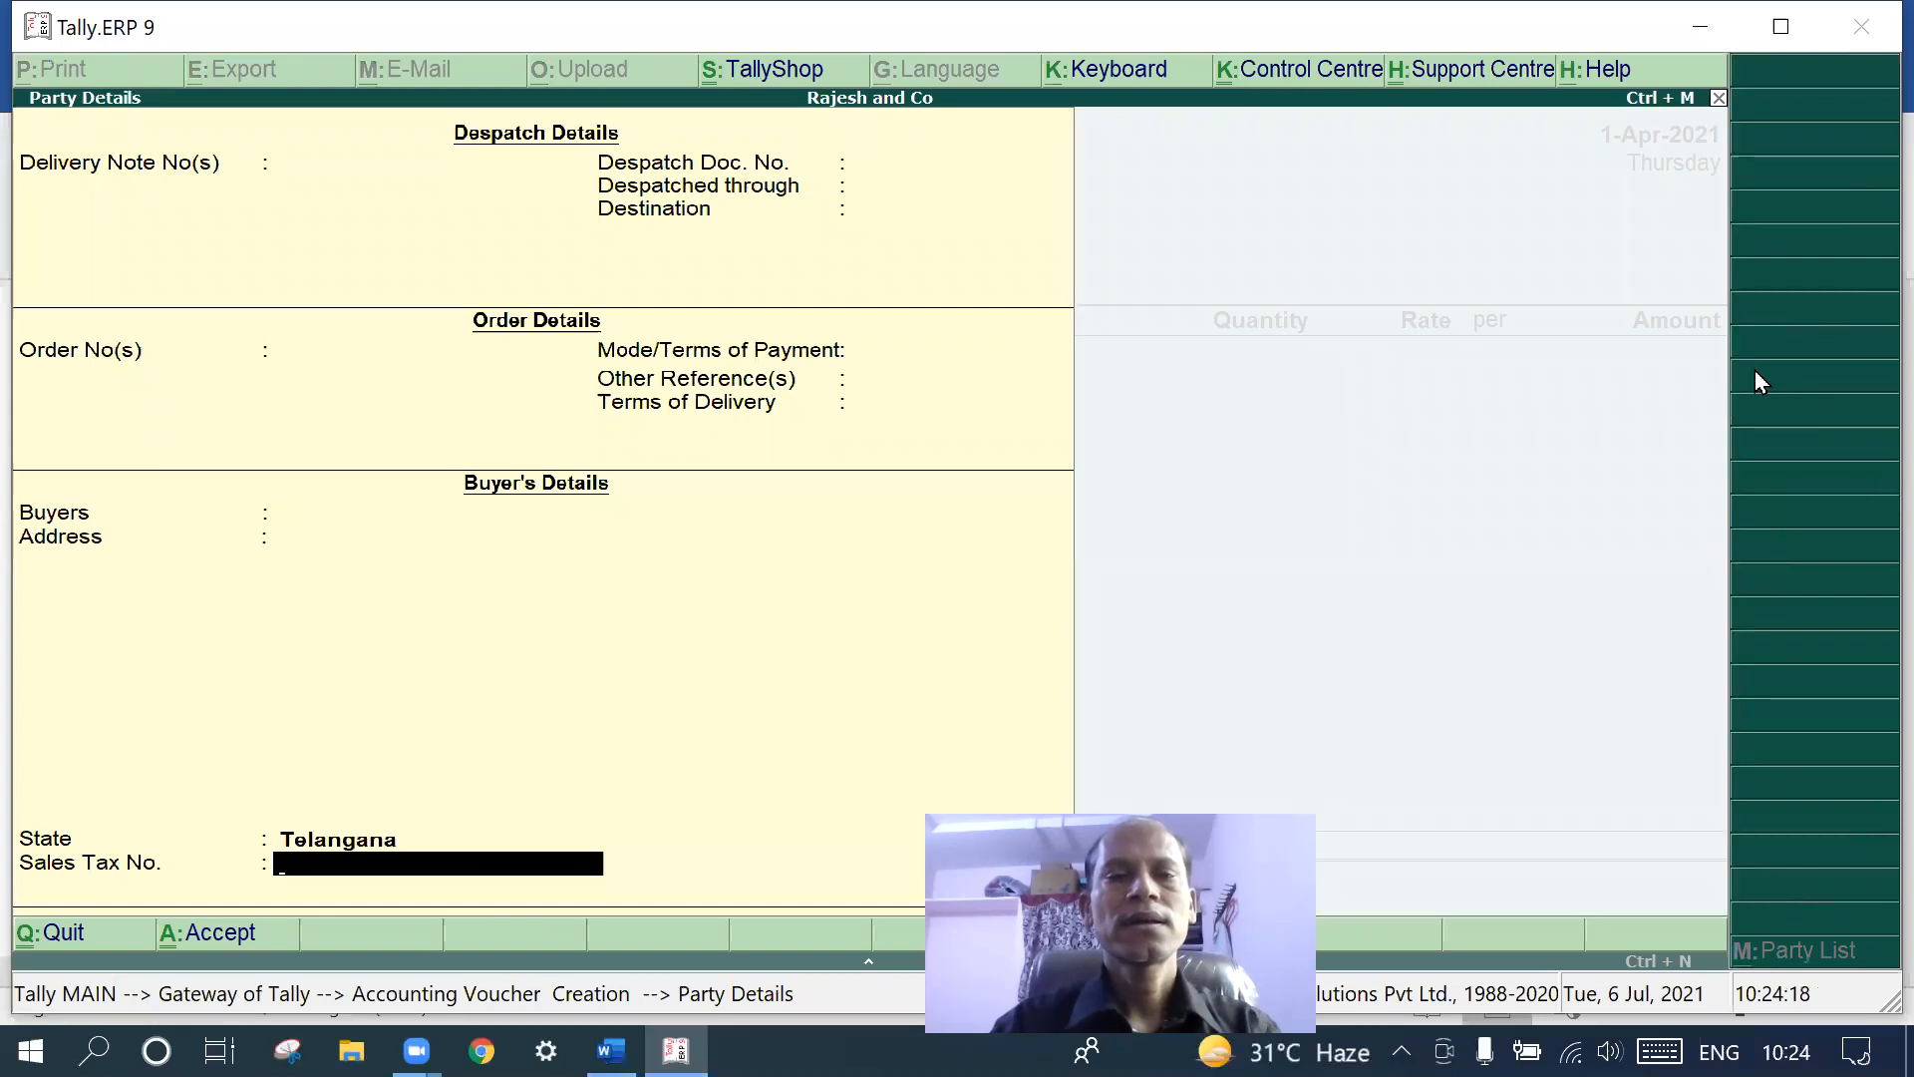
pyautogui.press('Return')
# - Sell 3 Nos Computer at 25,000 each (75,000) through the Sales ledger
pyautogui.write('S')
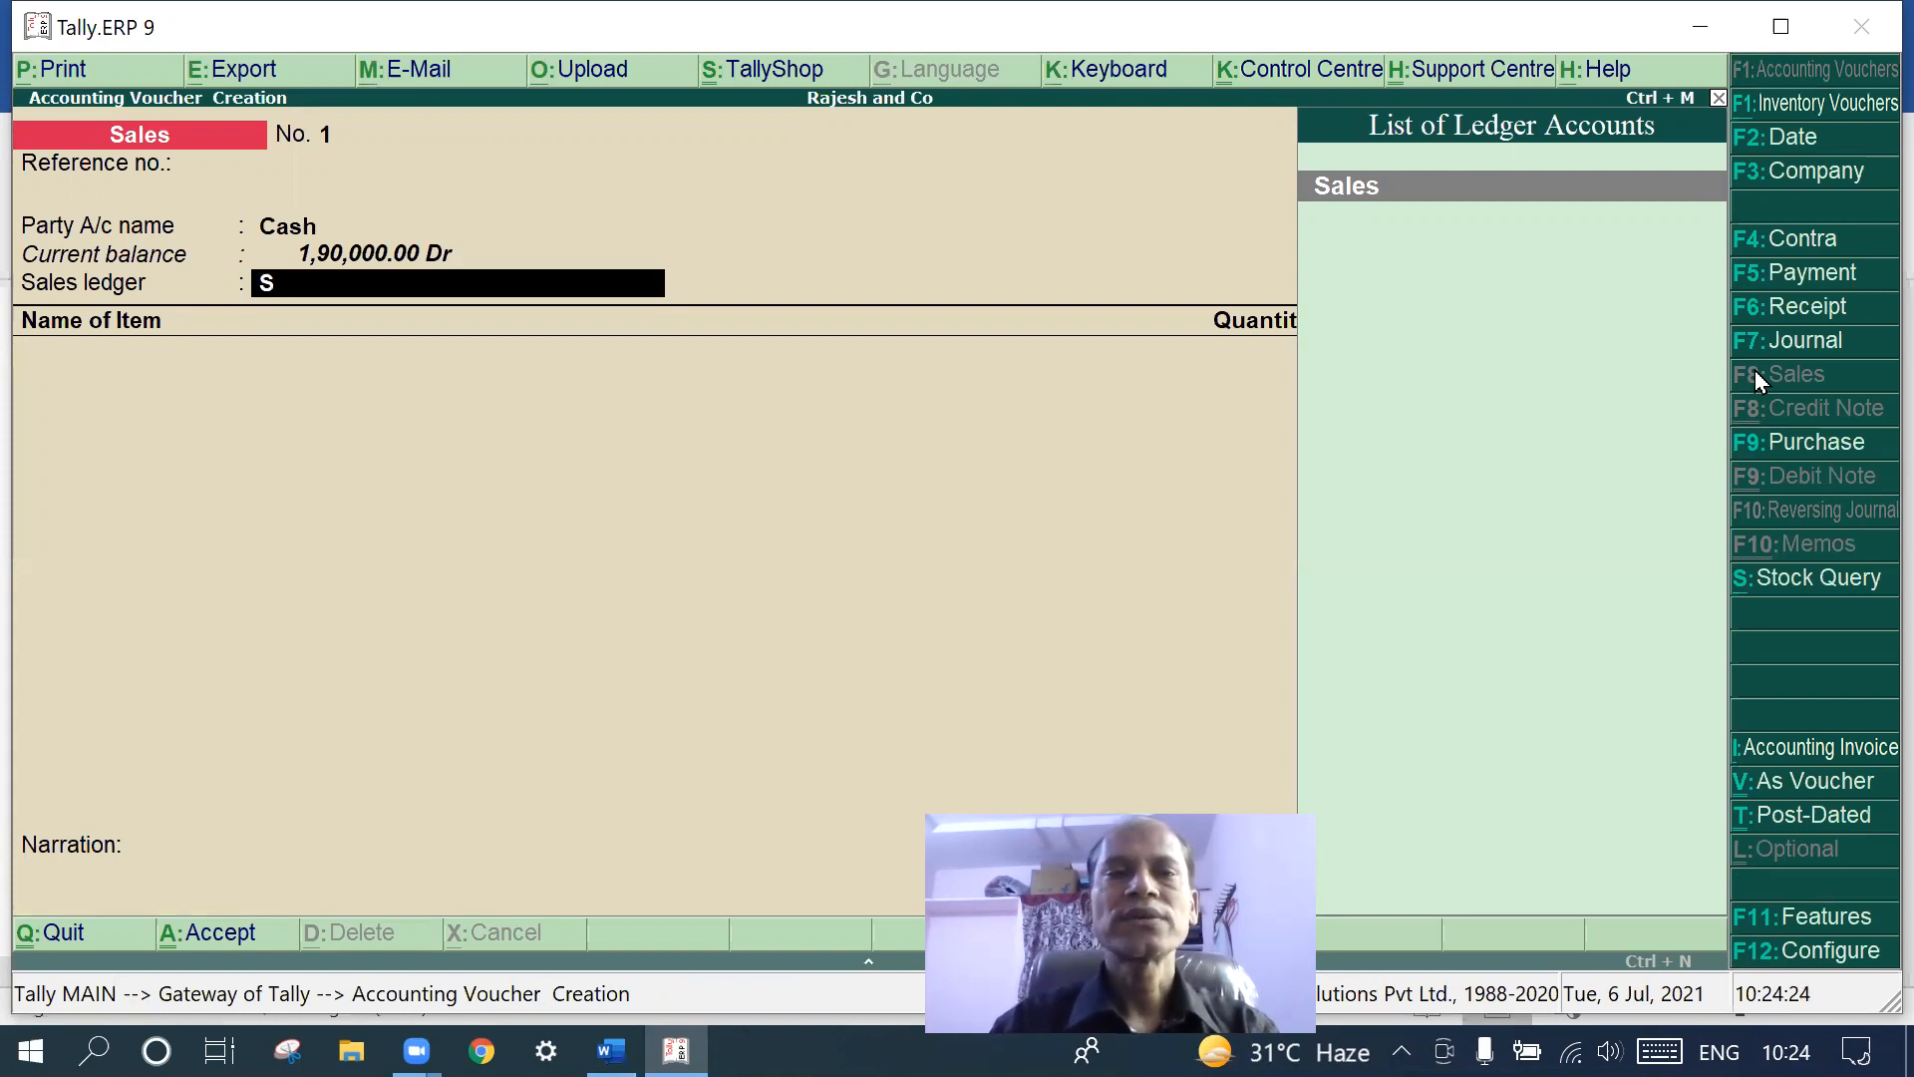
pyautogui.press('Return')
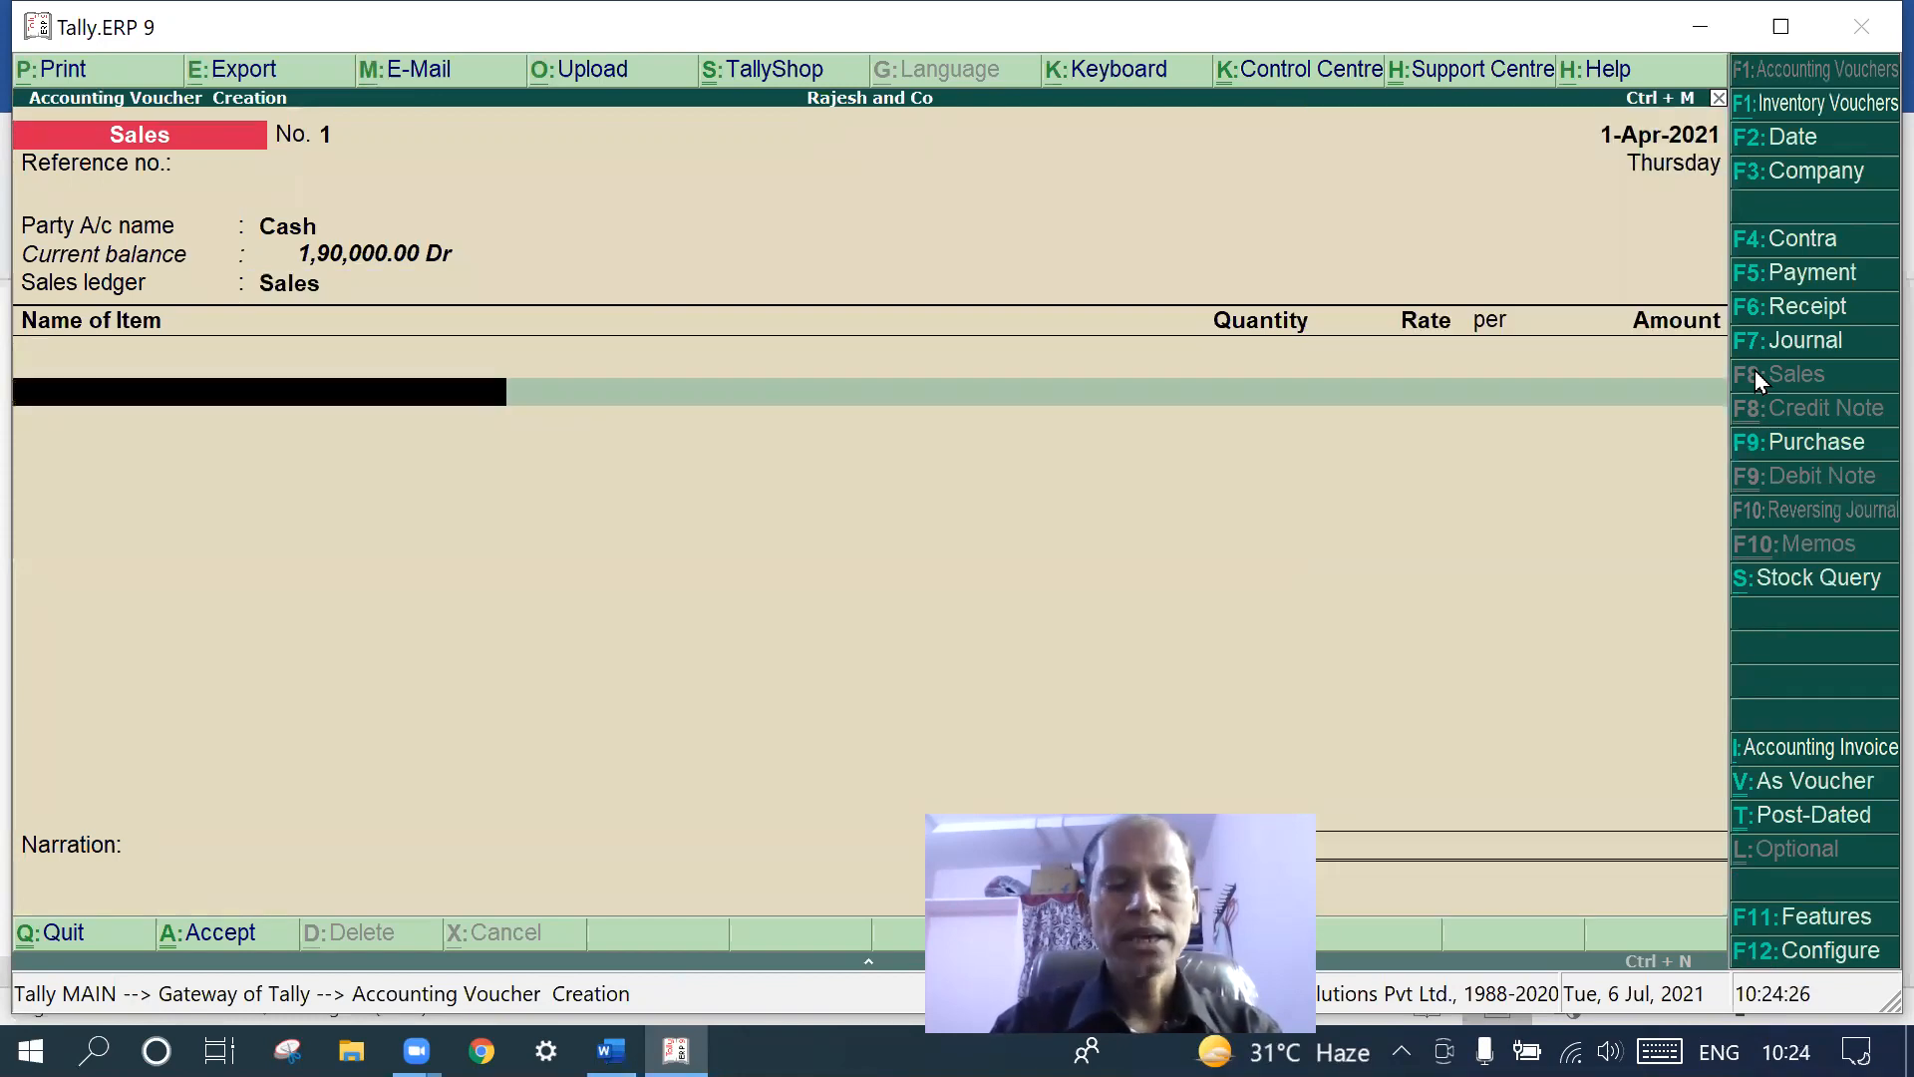
pyautogui.write('Co')
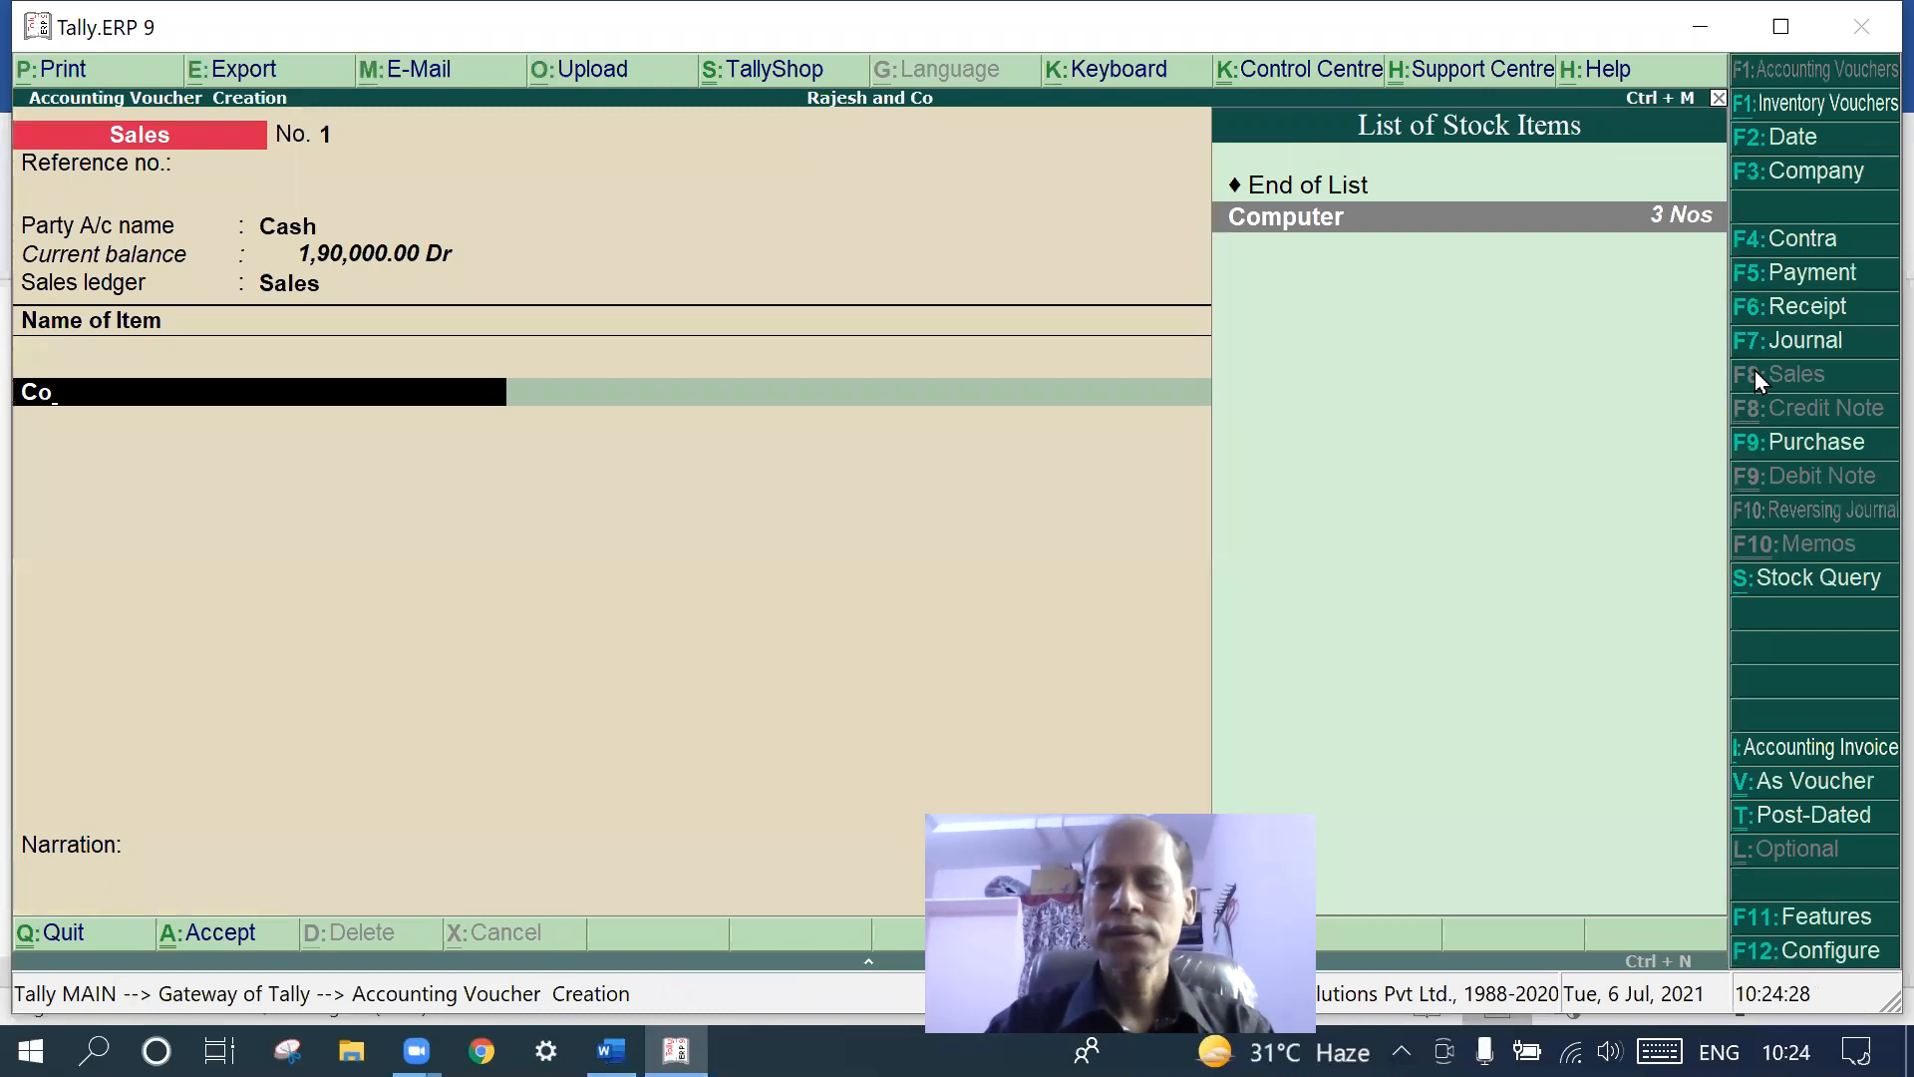
pyautogui.press('Return')
pyautogui.write('3')
pyautogui.press('Return')
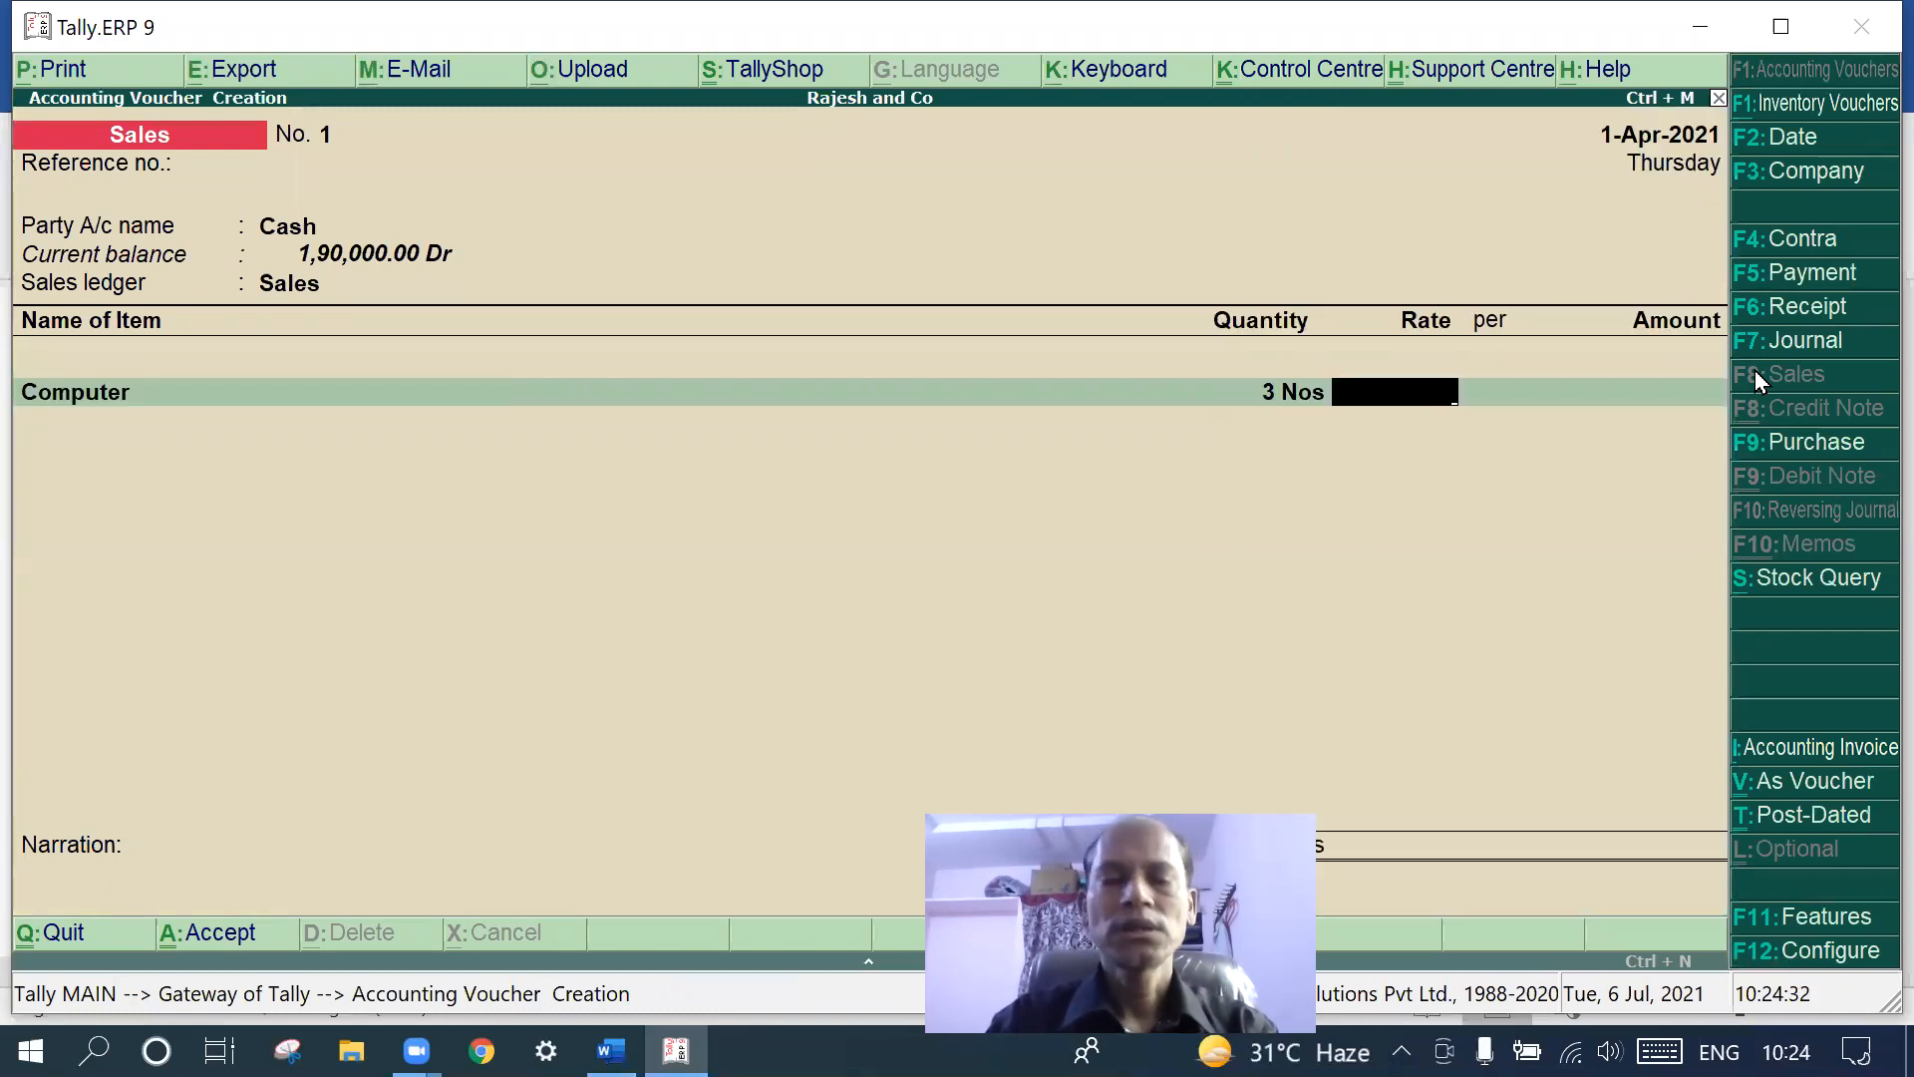
pyautogui.write('25000')
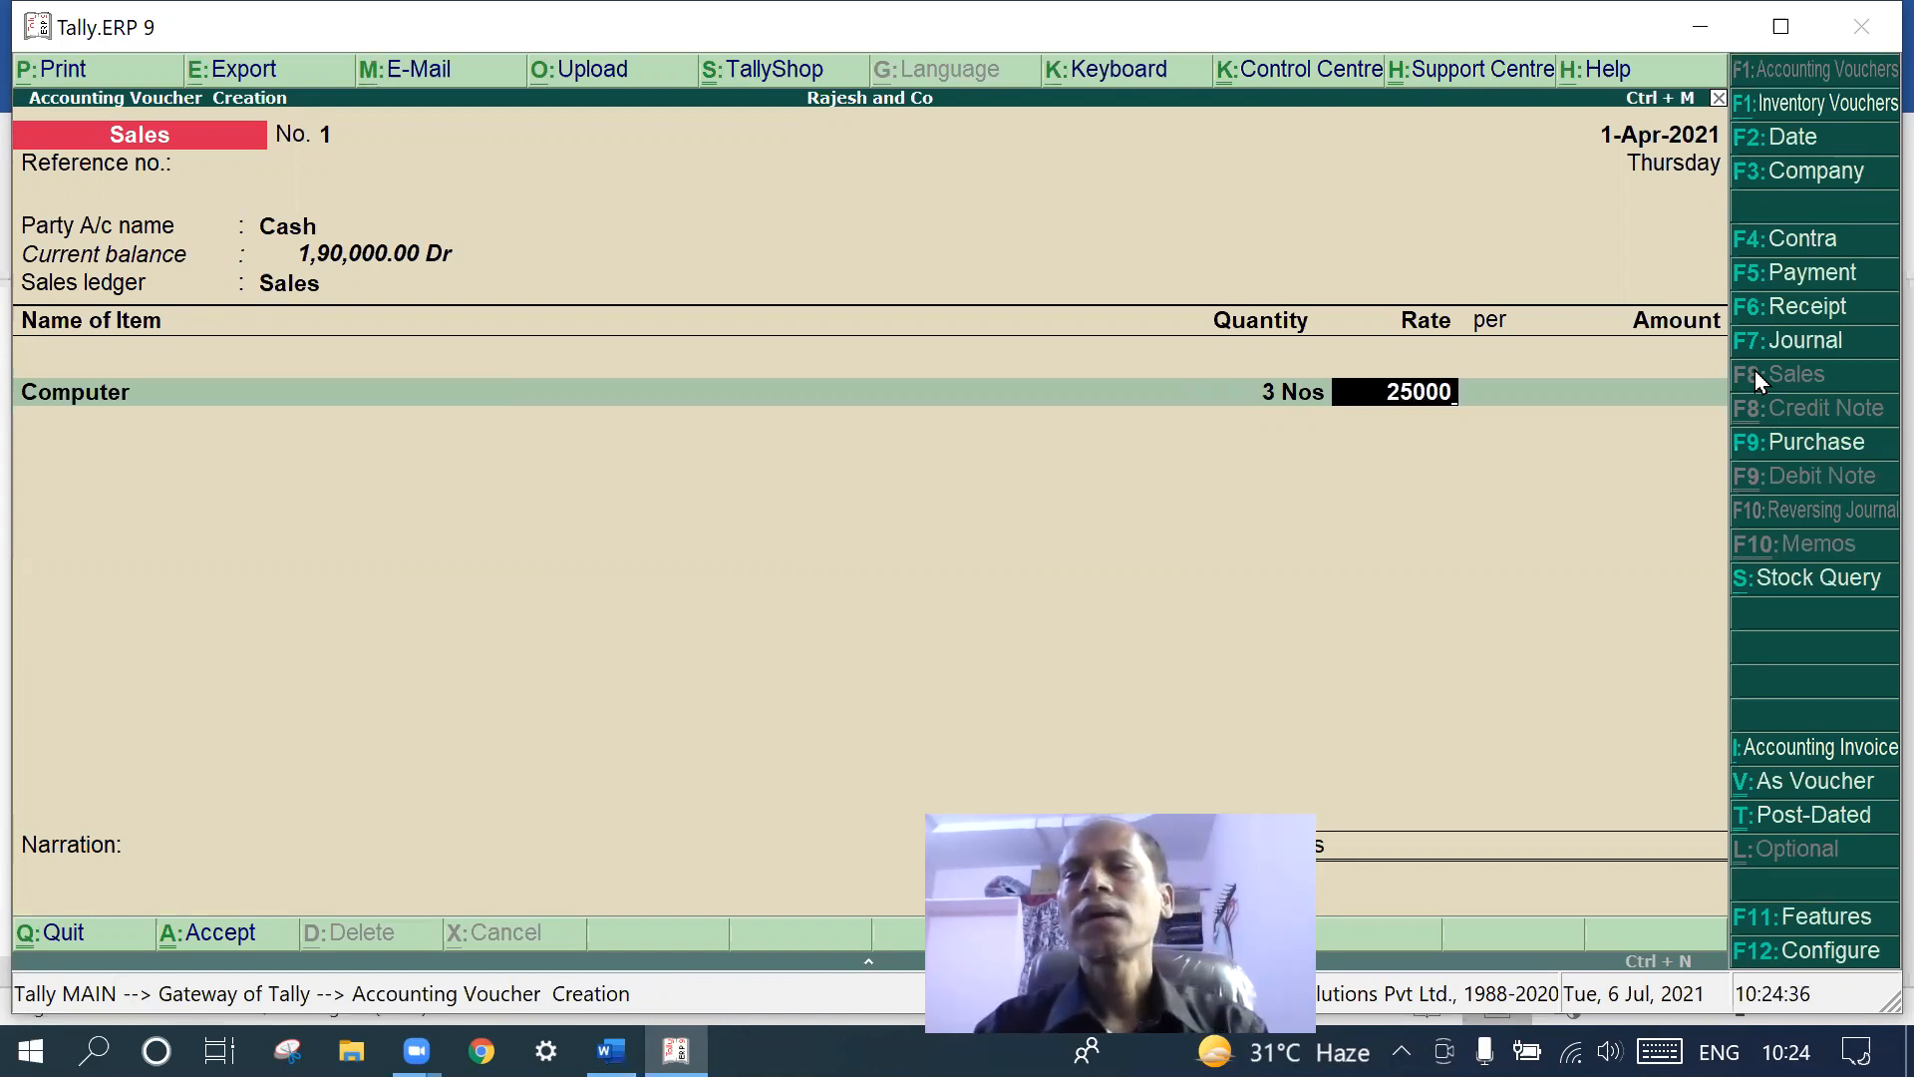
pyautogui.press('Return')
pyautogui.press('Return')
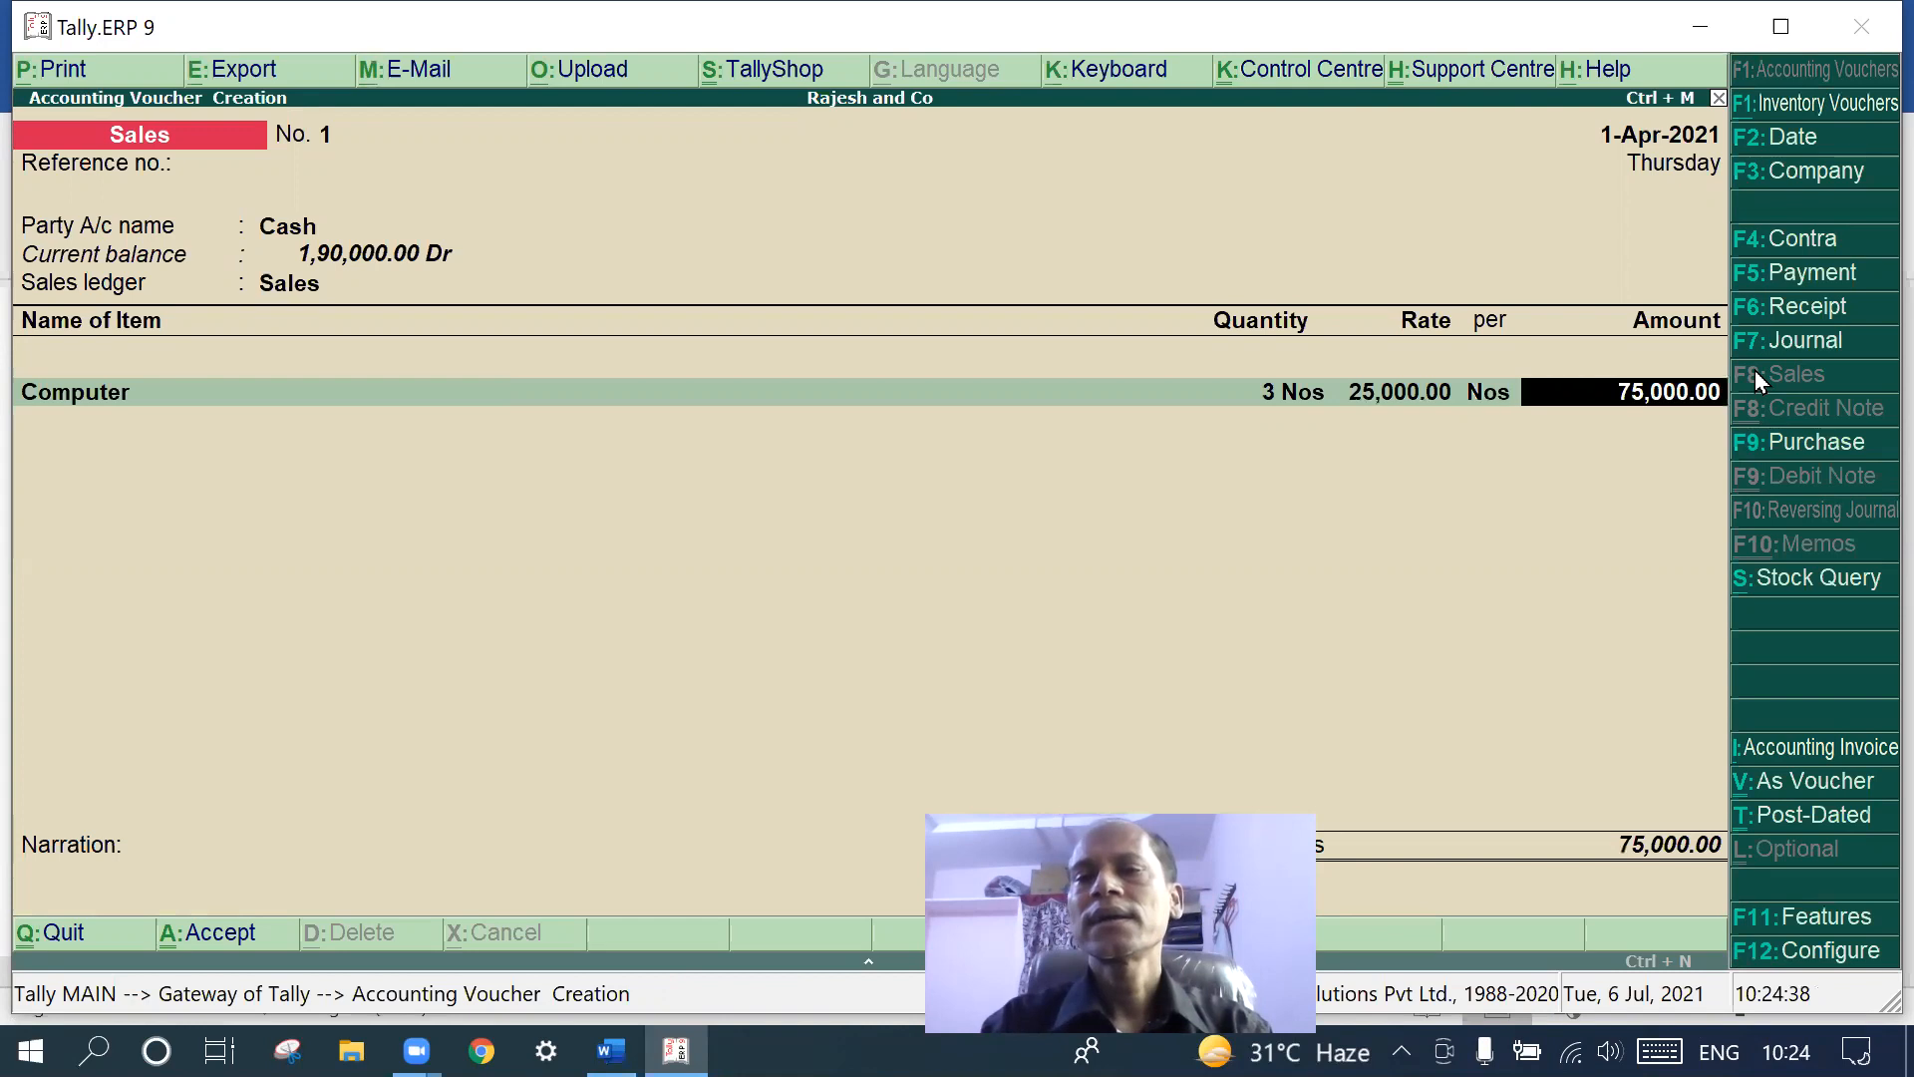
pyautogui.press('Return')
pyautogui.press('Return')
pyautogui.press('Return')
pyautogui.press('Return')
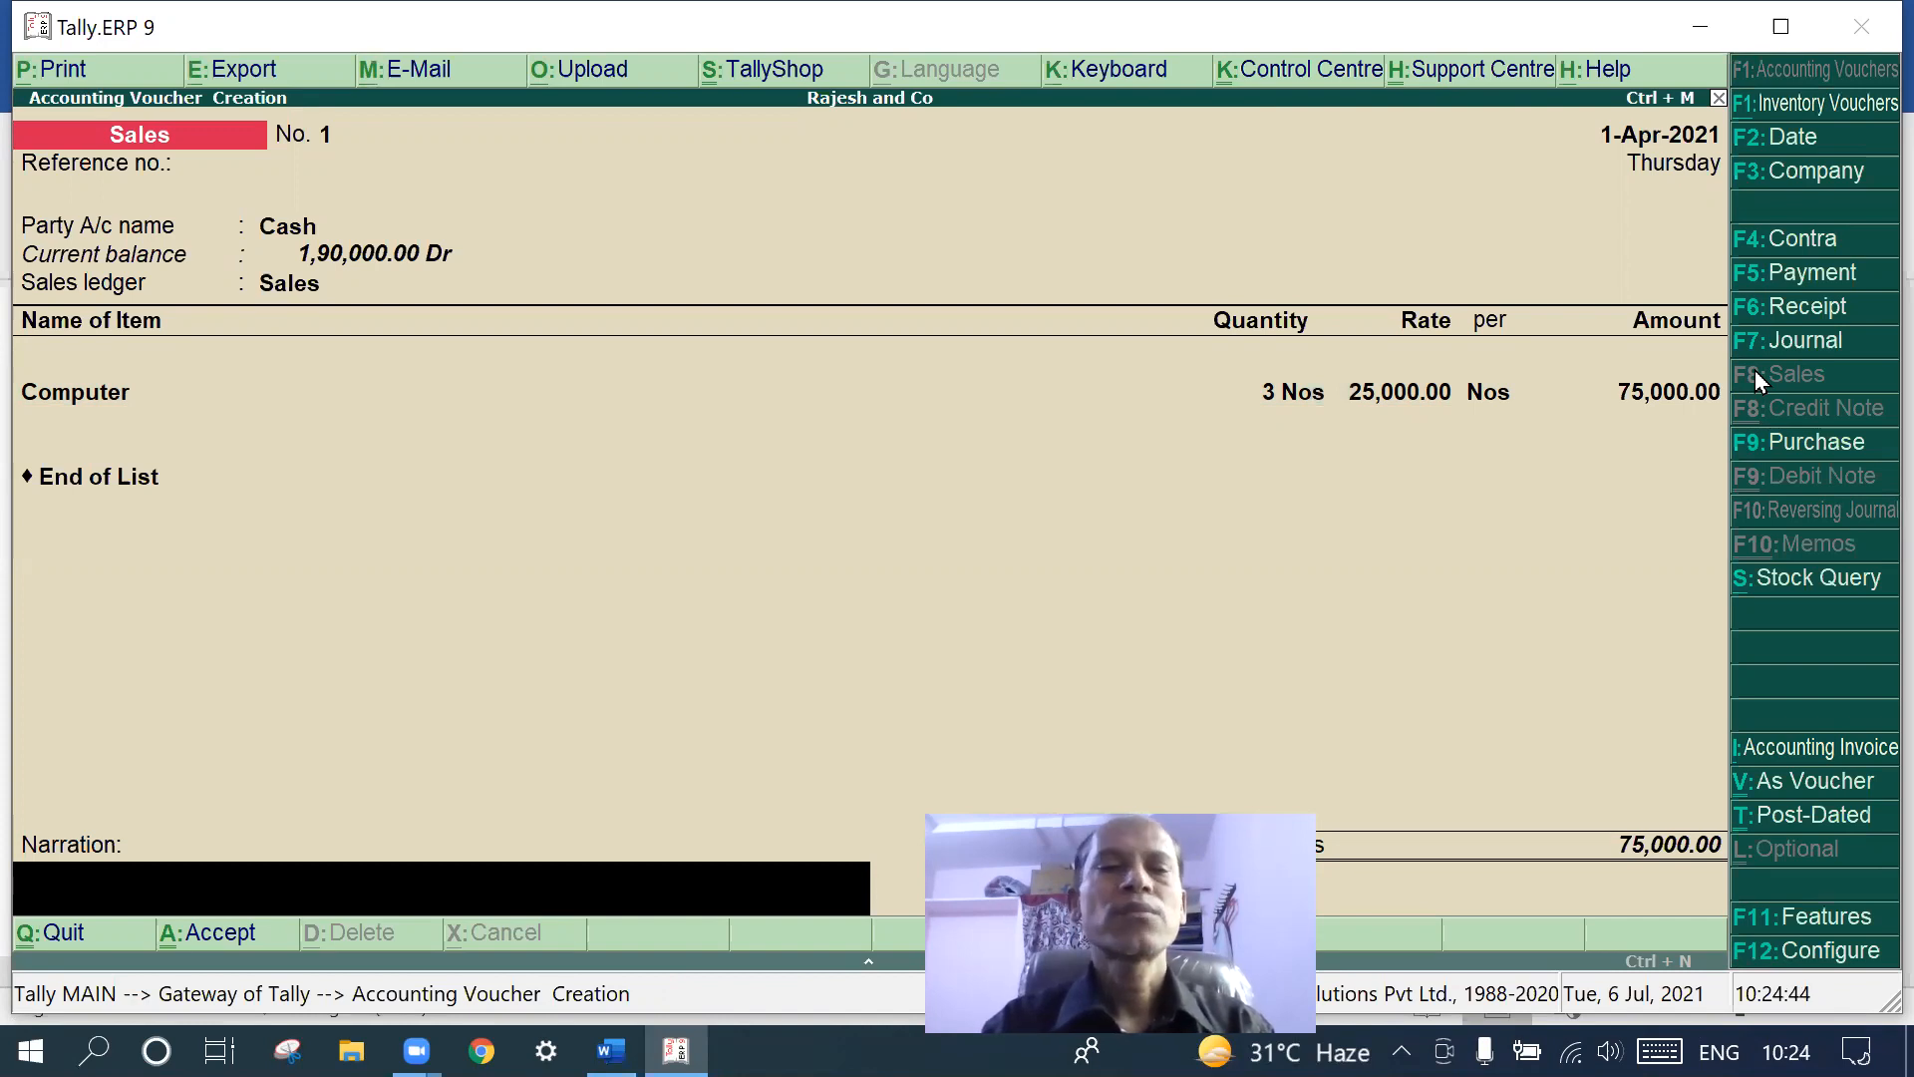
# - Add the narration 'being the 3 computers are sold' and save Sales voucher No. 1
pyautogui.write('beig')
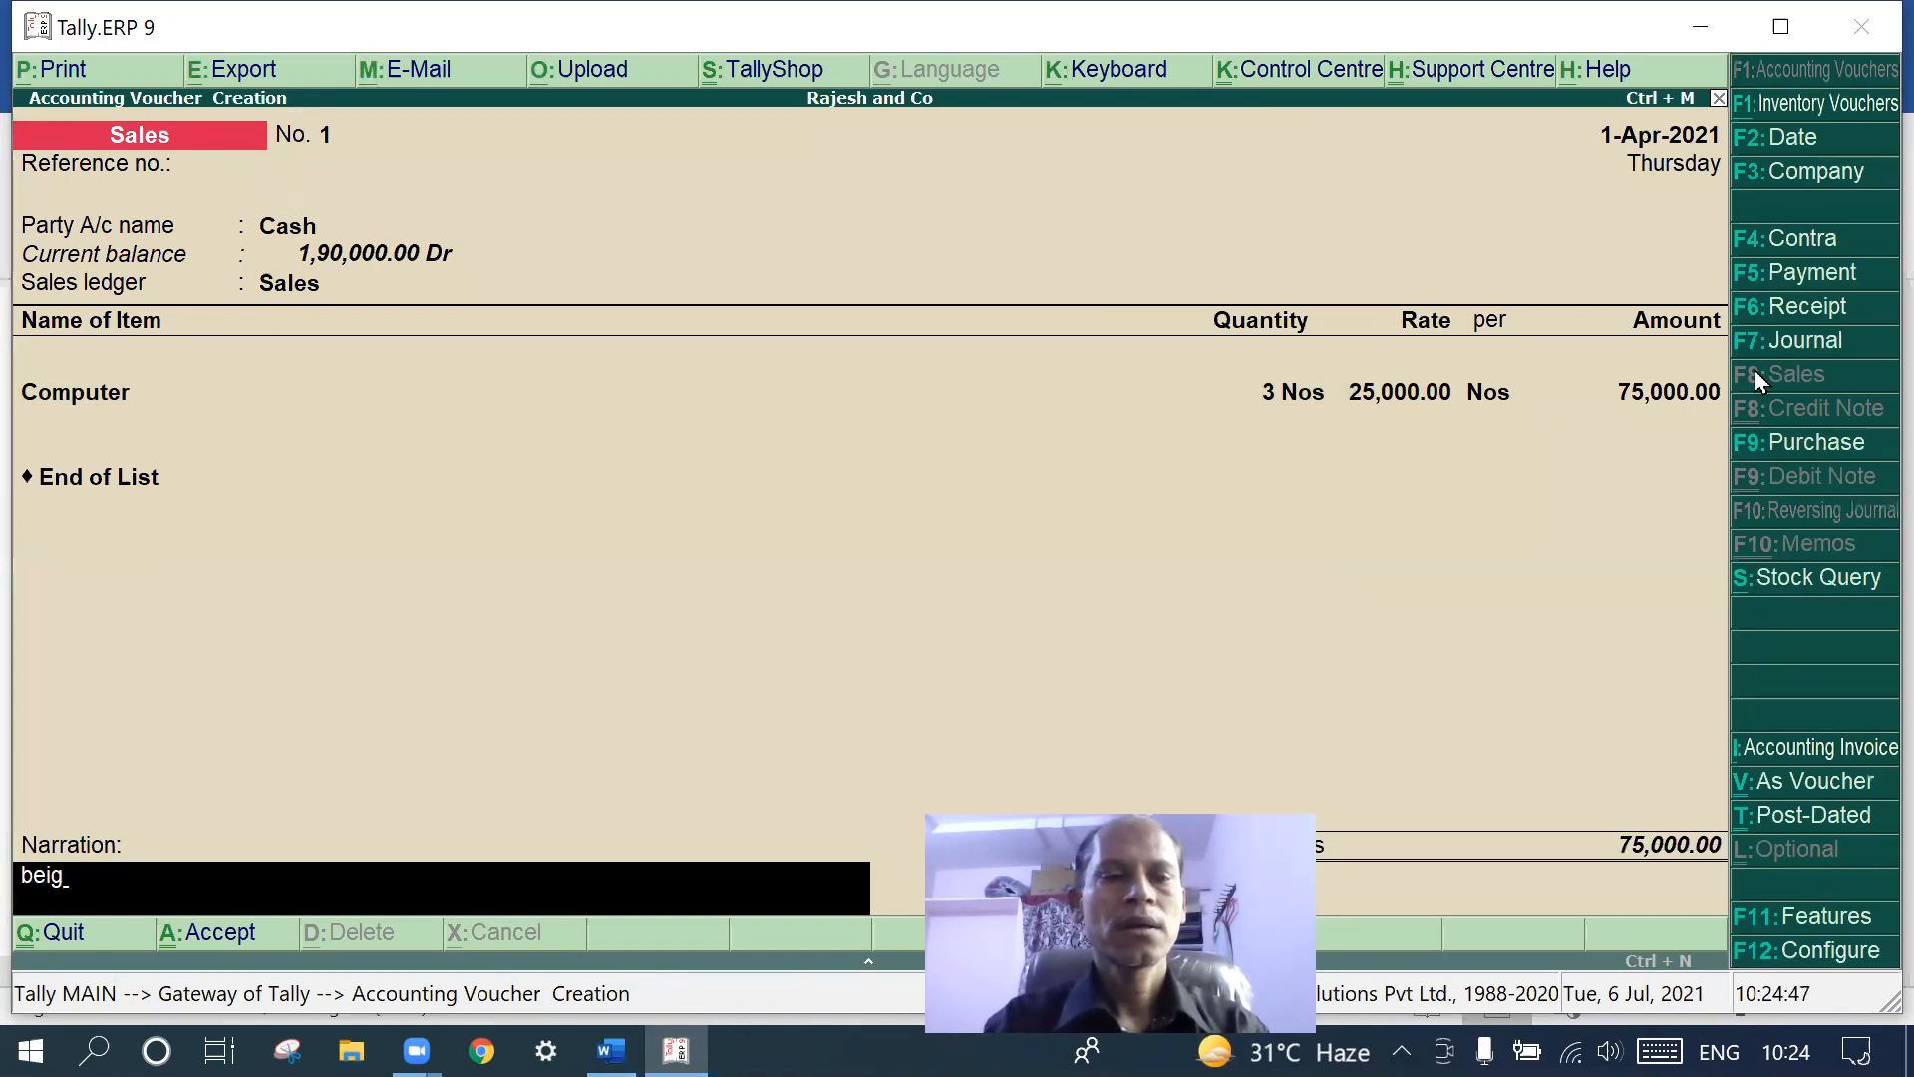
pyautogui.press('BackSpace')
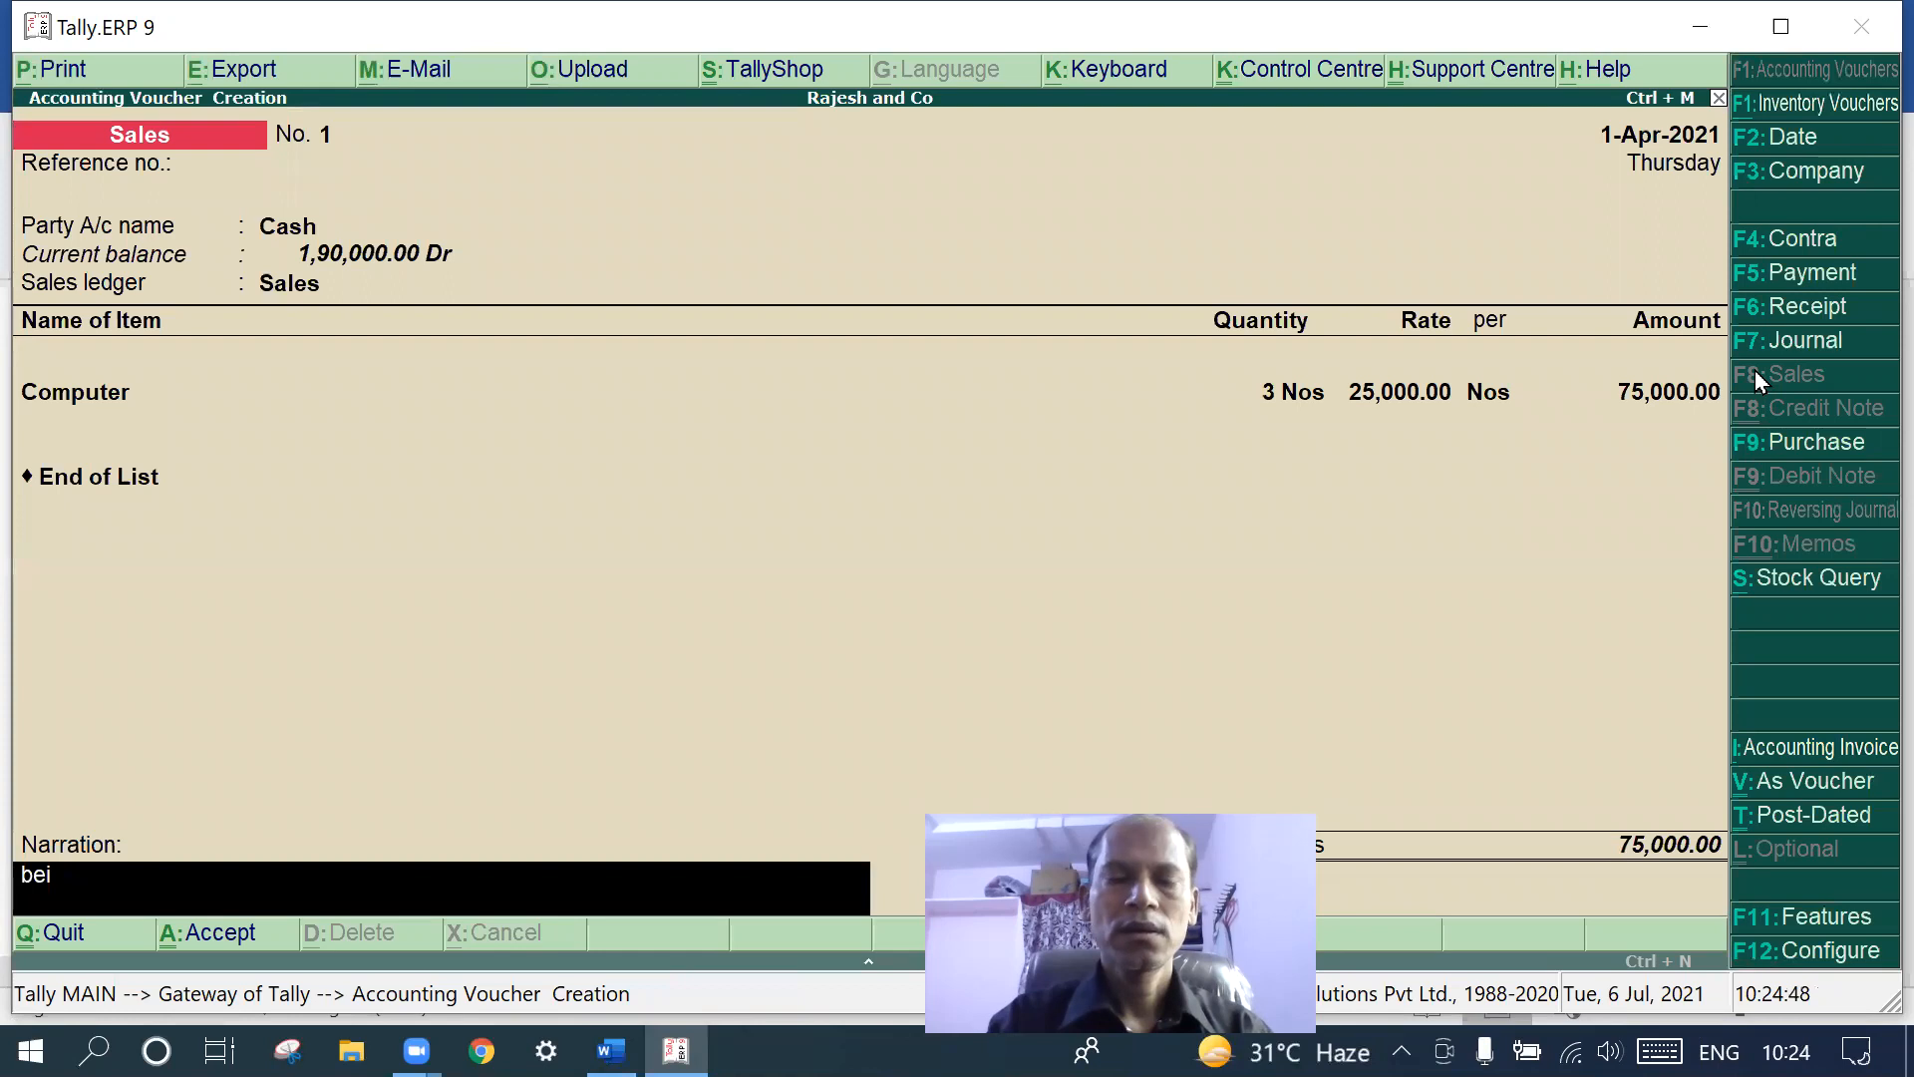
pyautogui.write('ng the')
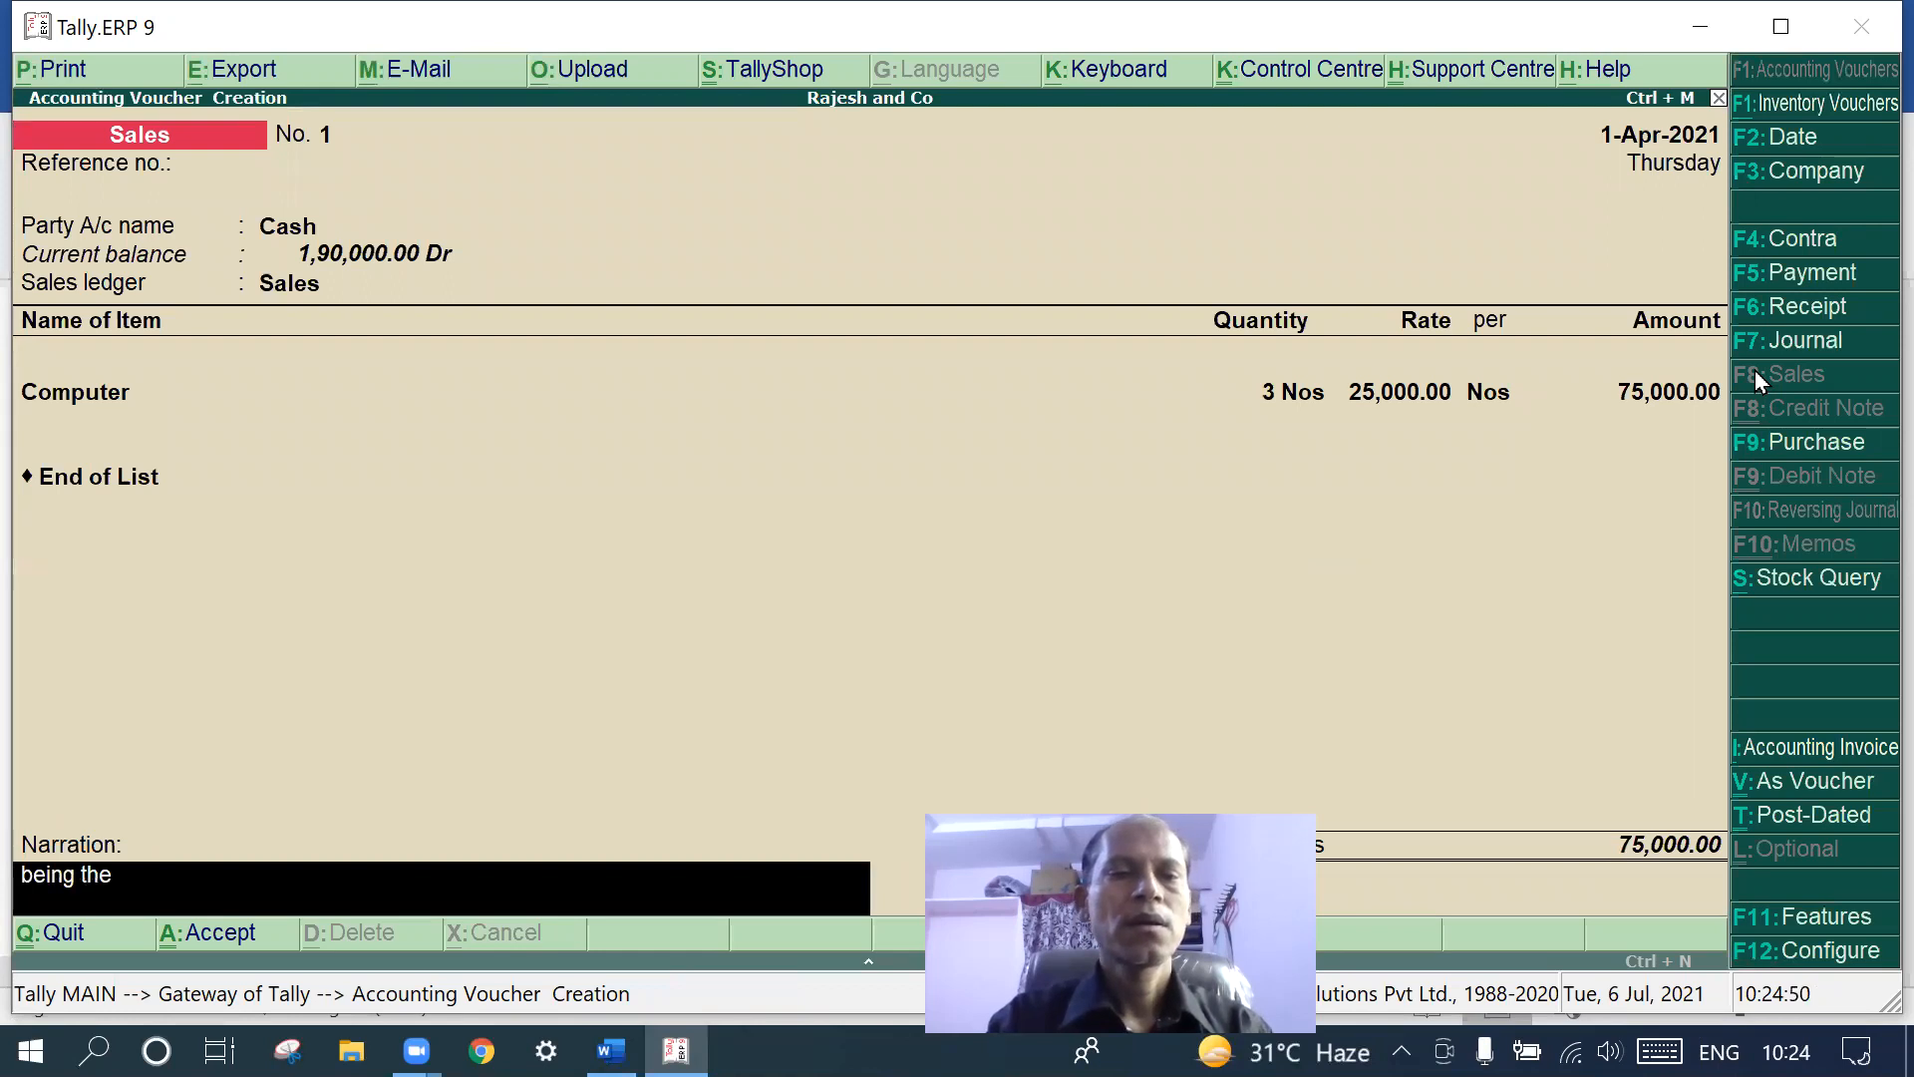
pyautogui.write(' 3 com')
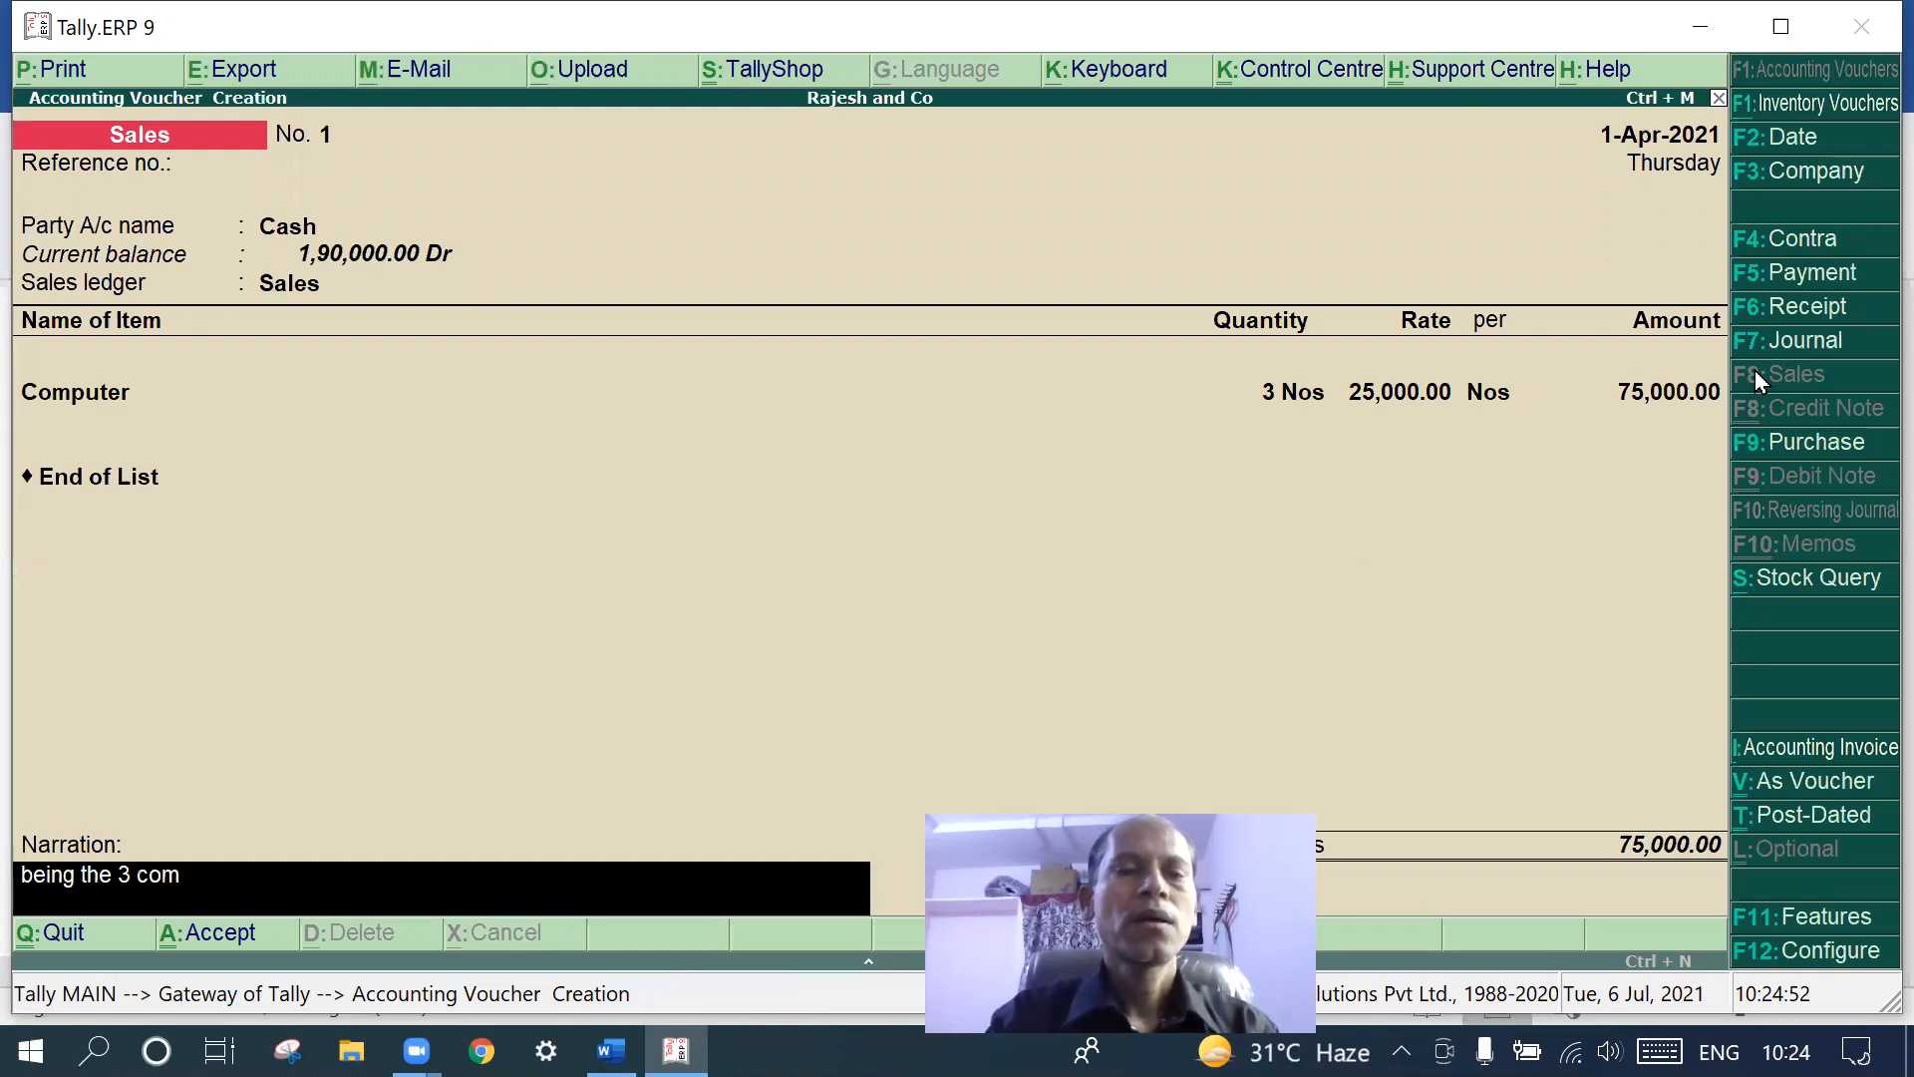
pyautogui.write('putr')
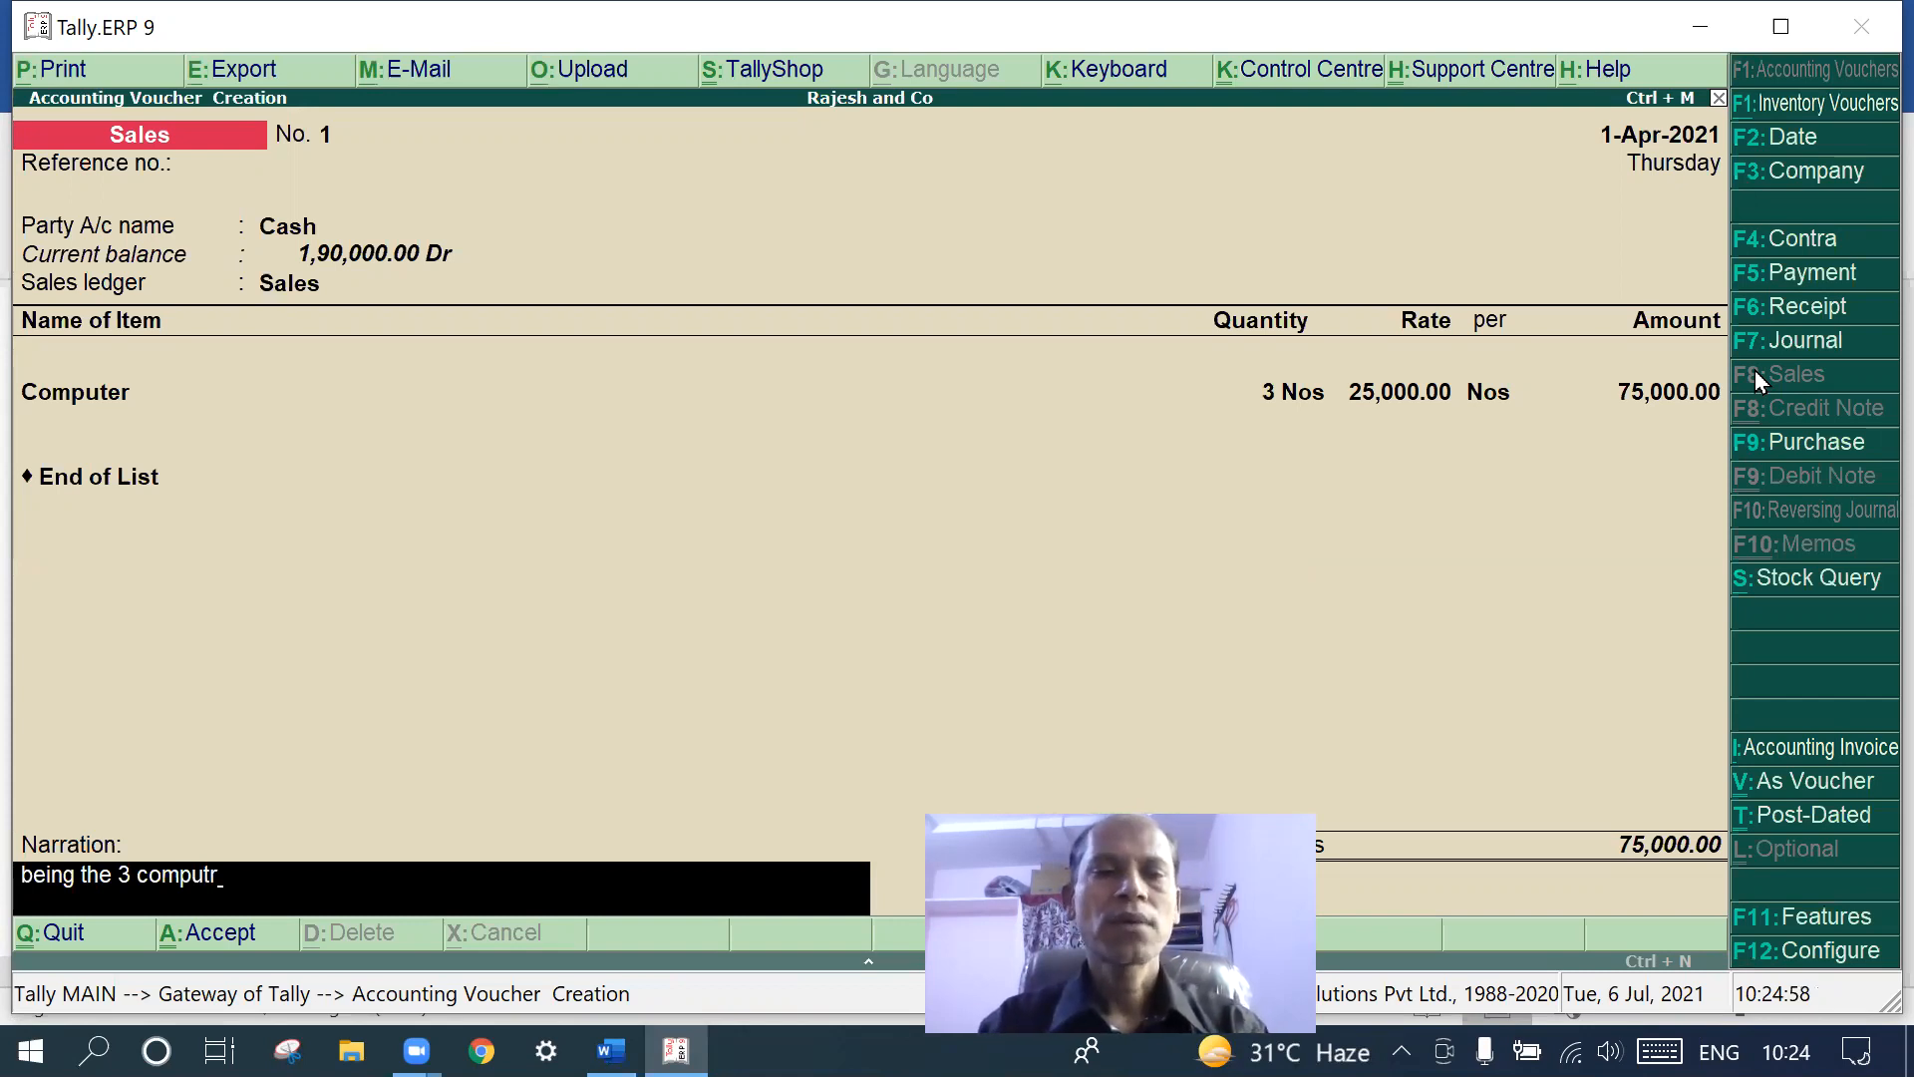
pyautogui.press('BackSpace')
pyautogui.write('ers')
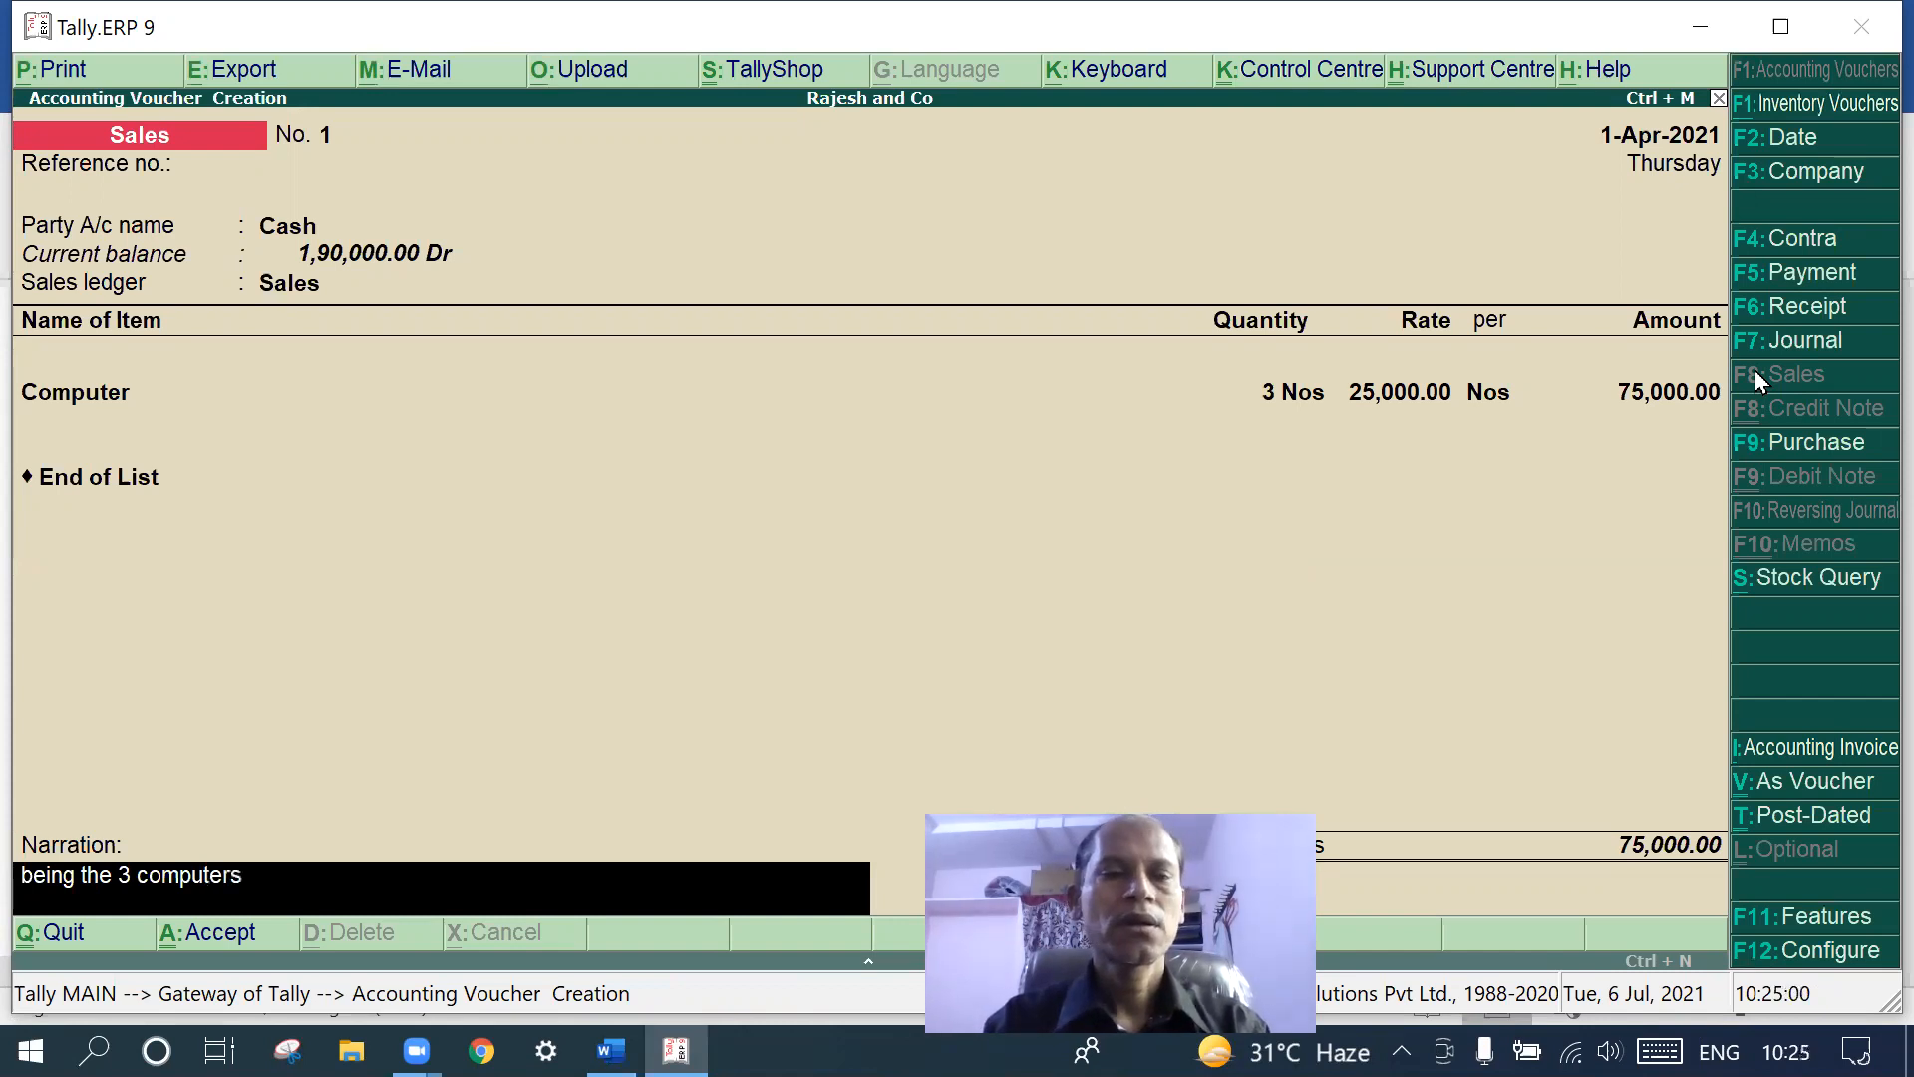
pyautogui.write(' are sold')
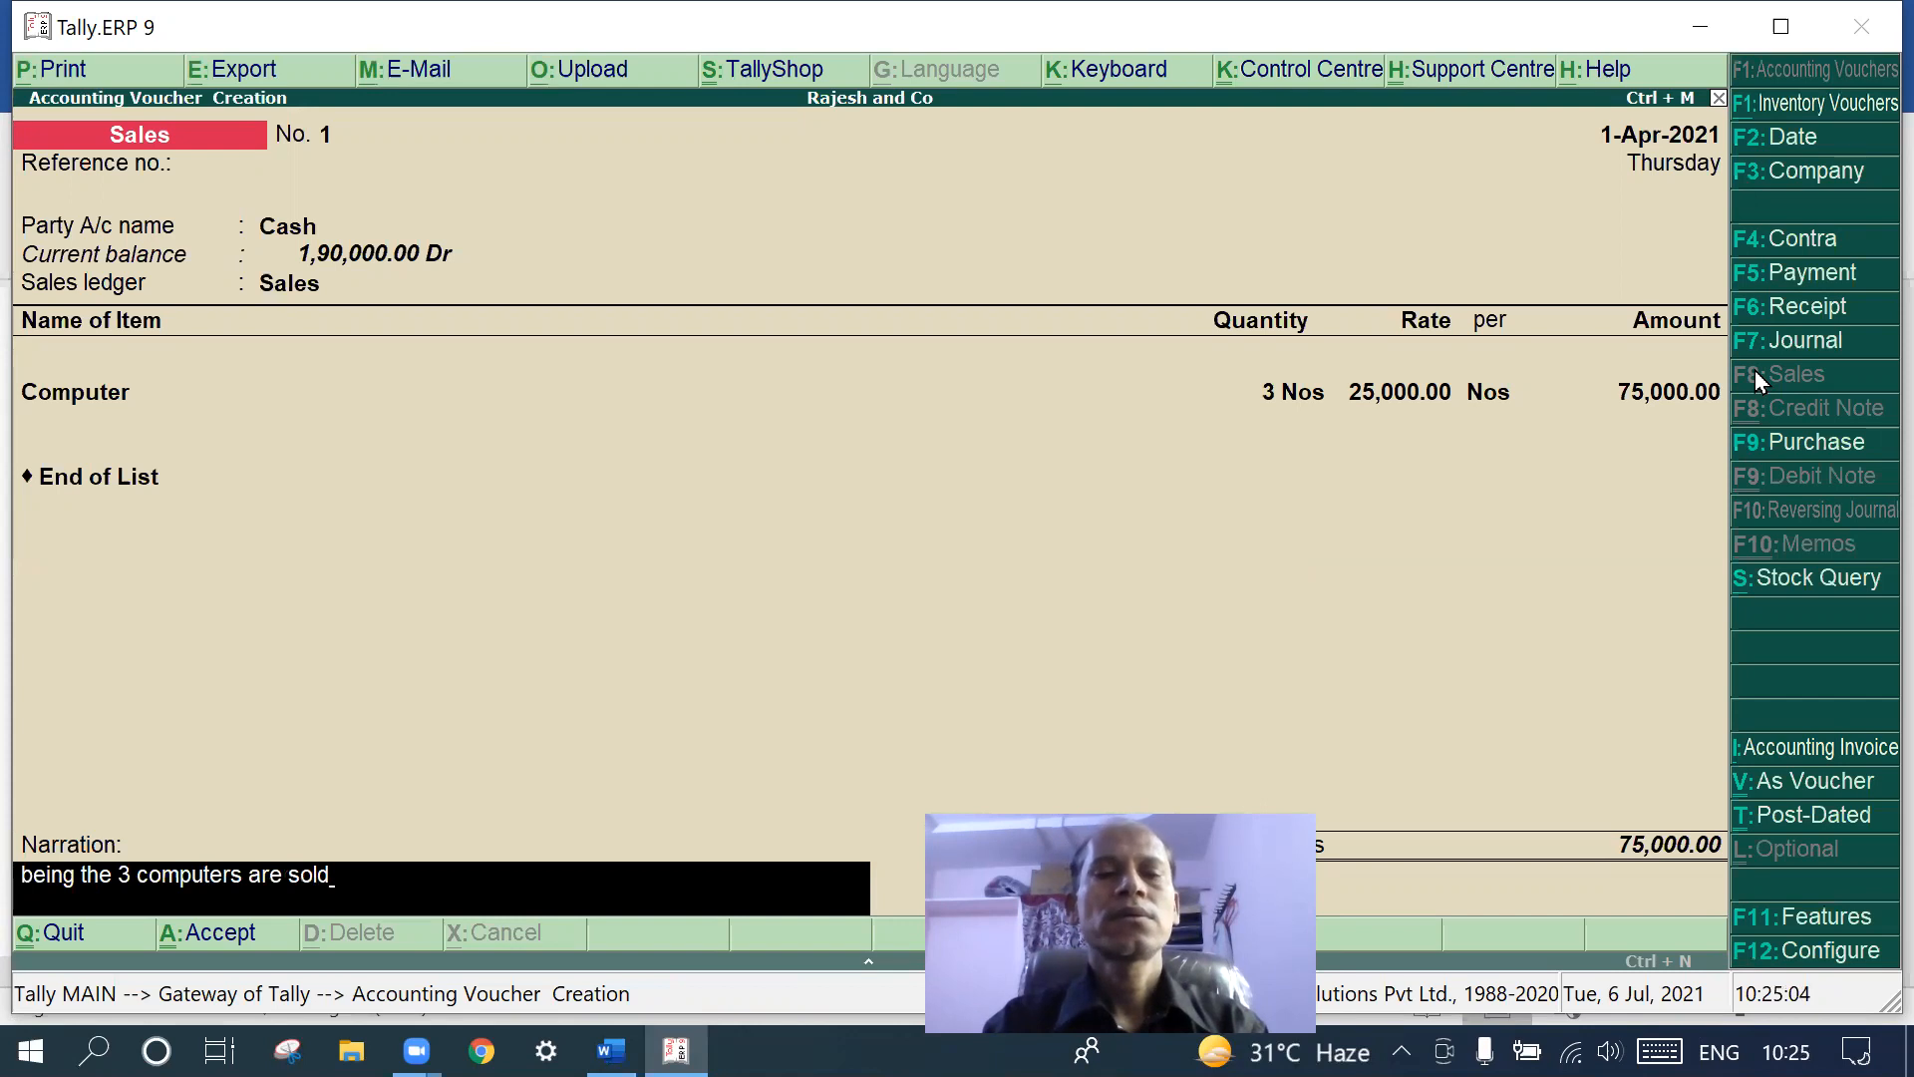
pyautogui.press('Return')
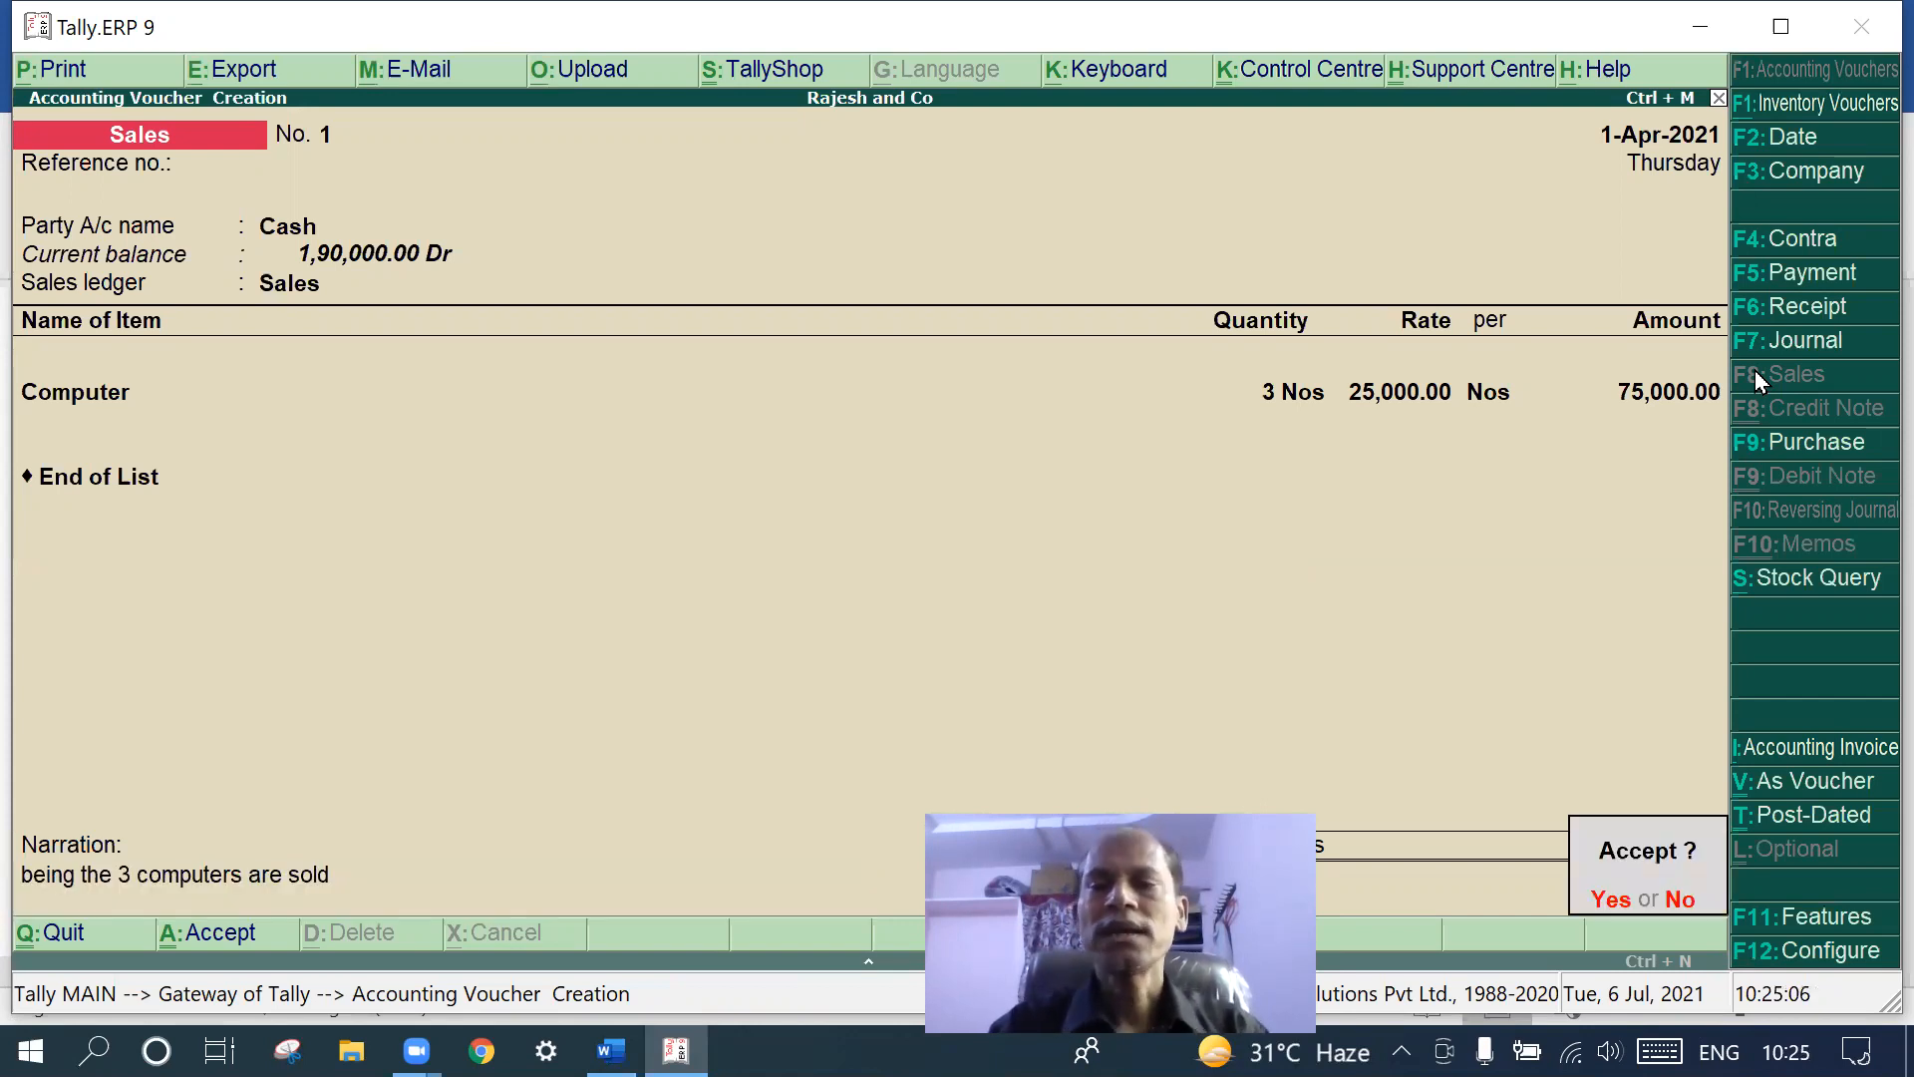
pyautogui.press('Return')
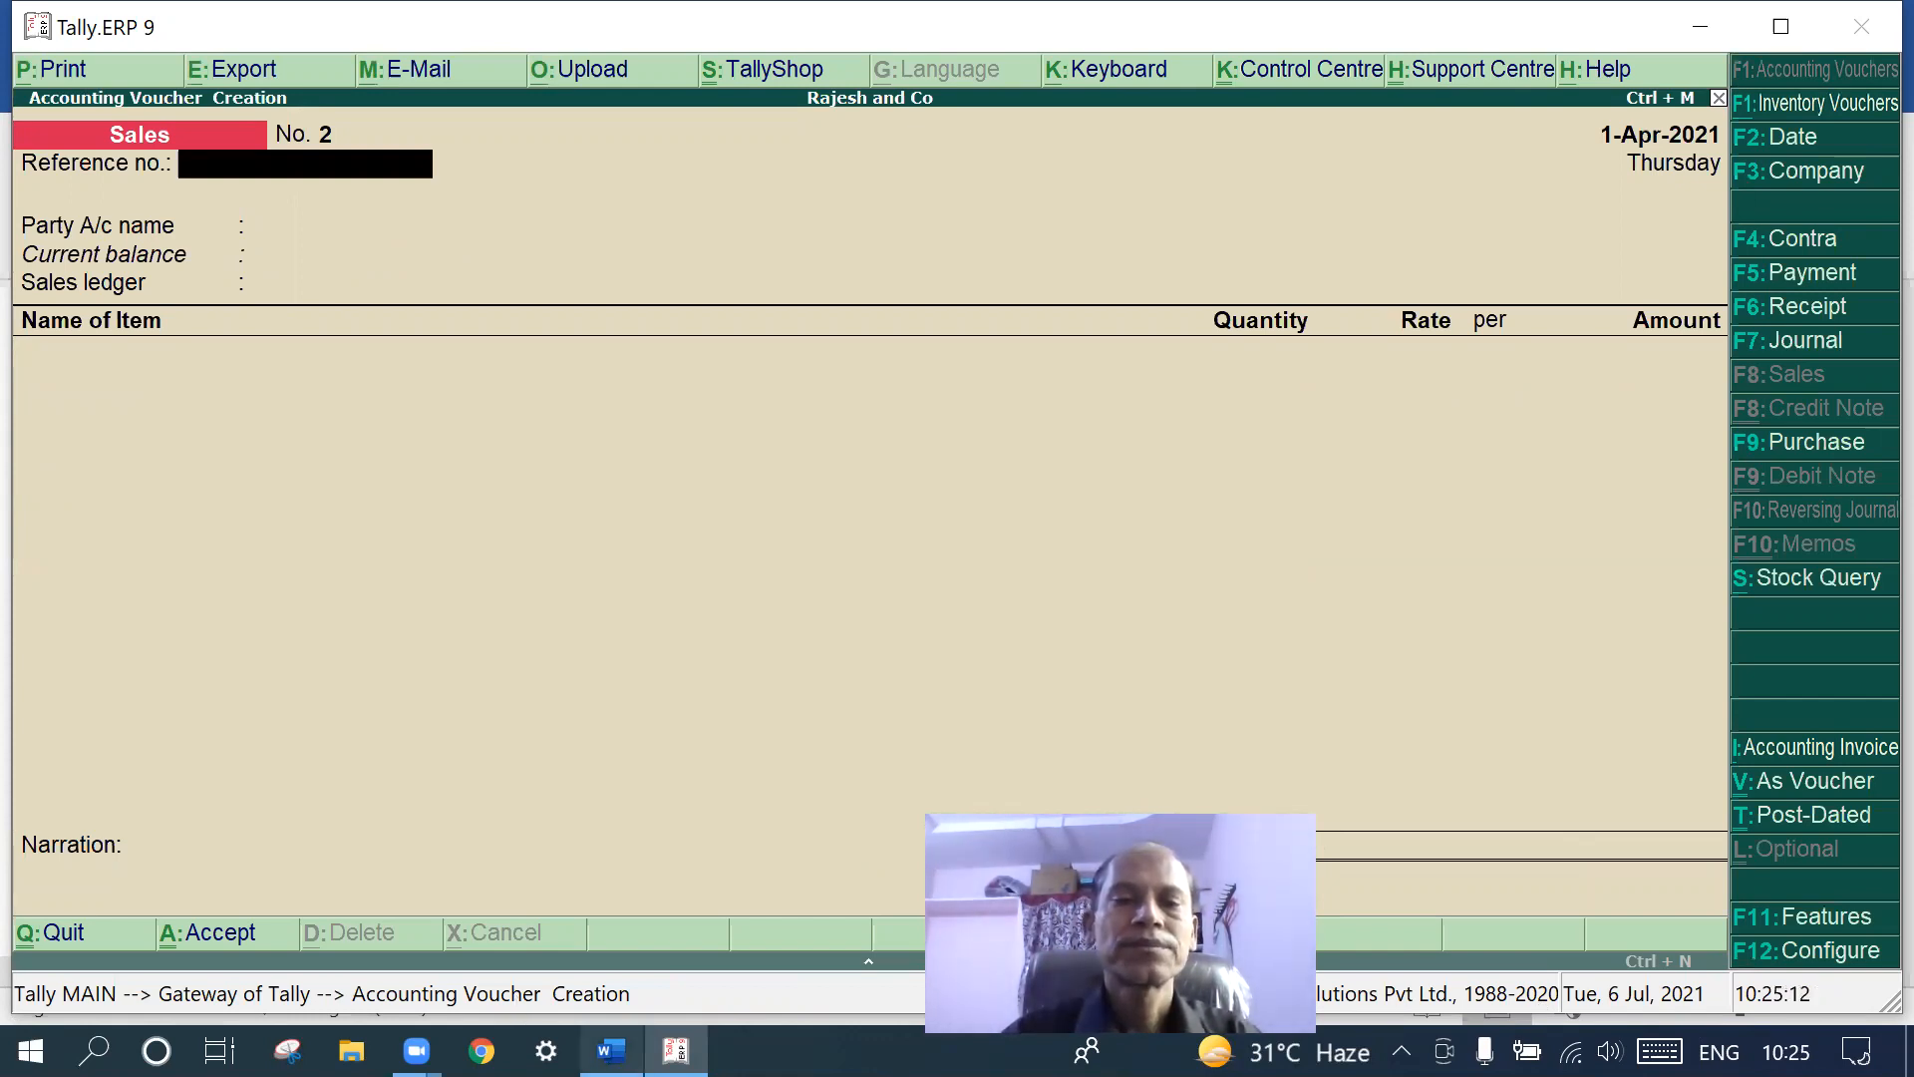
pyautogui.click(611, 1050)
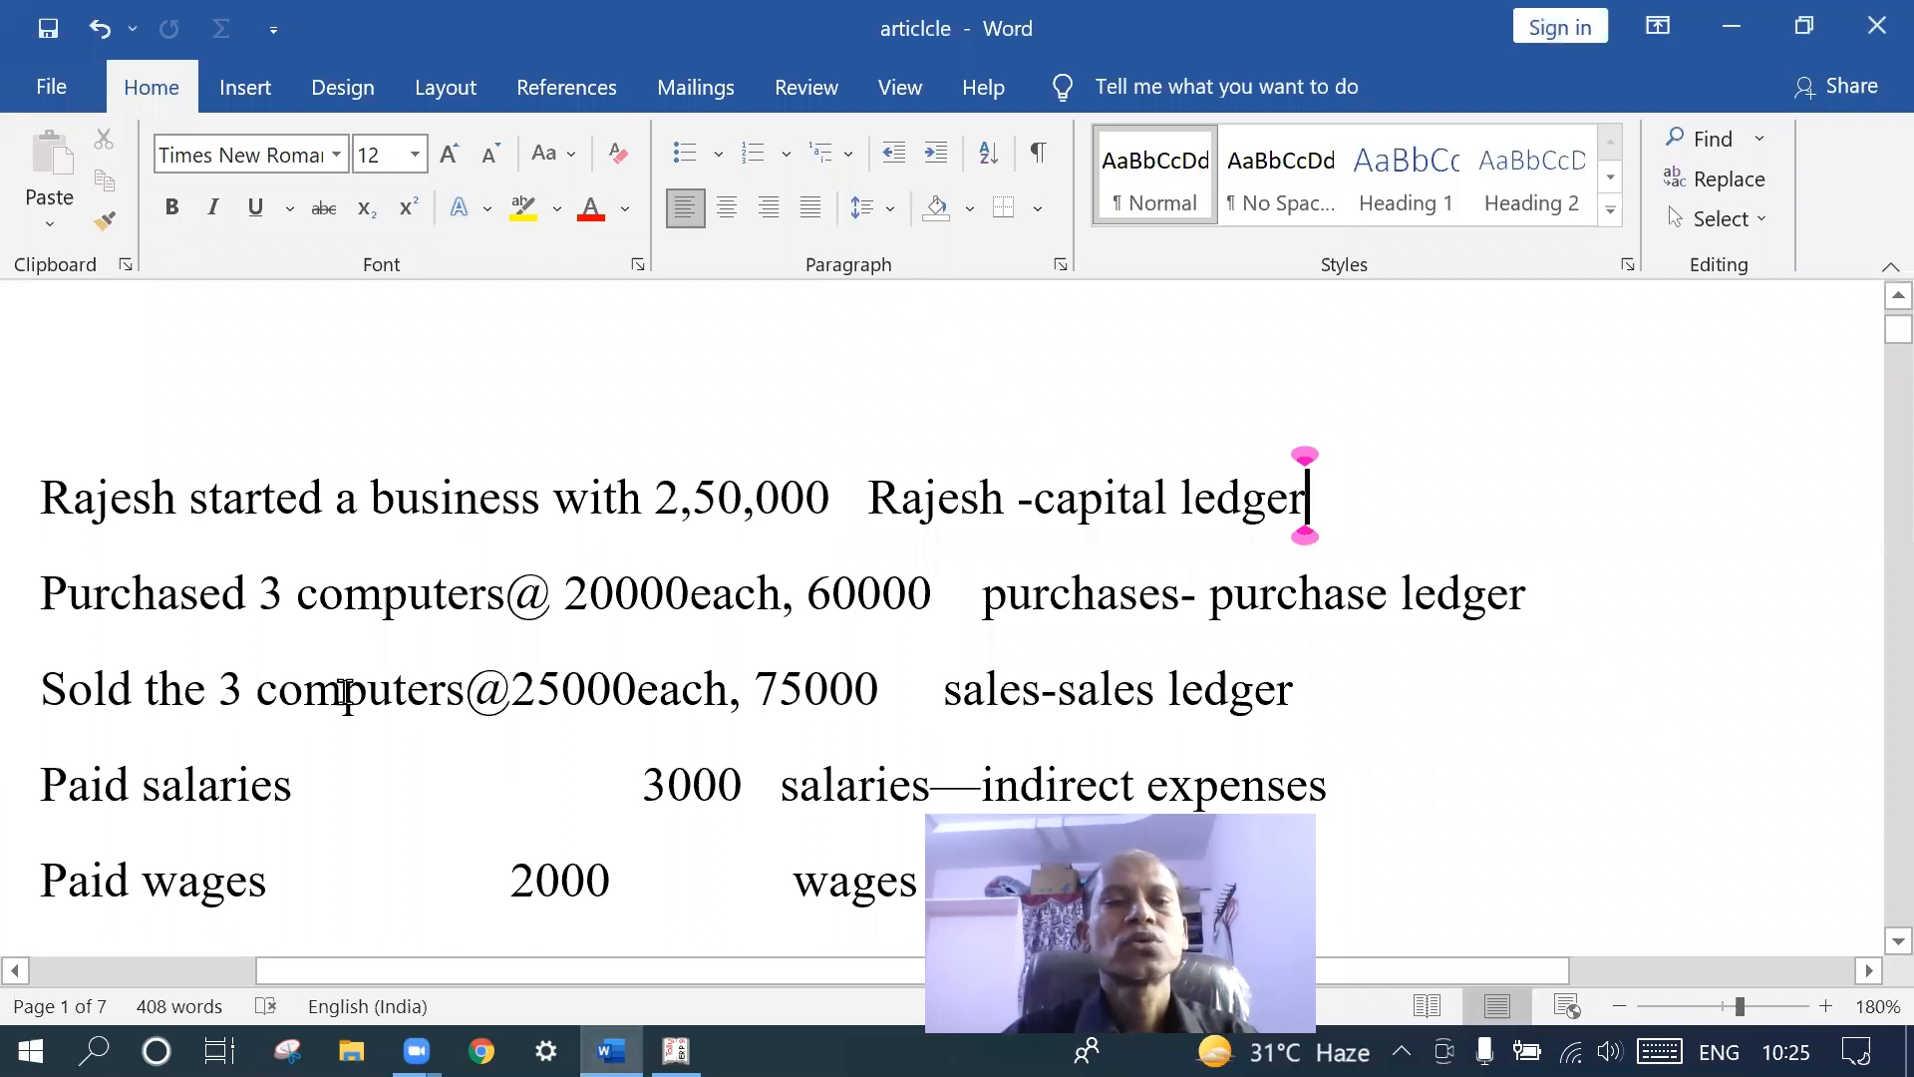
pyautogui.scroll(-2, 344, 691)
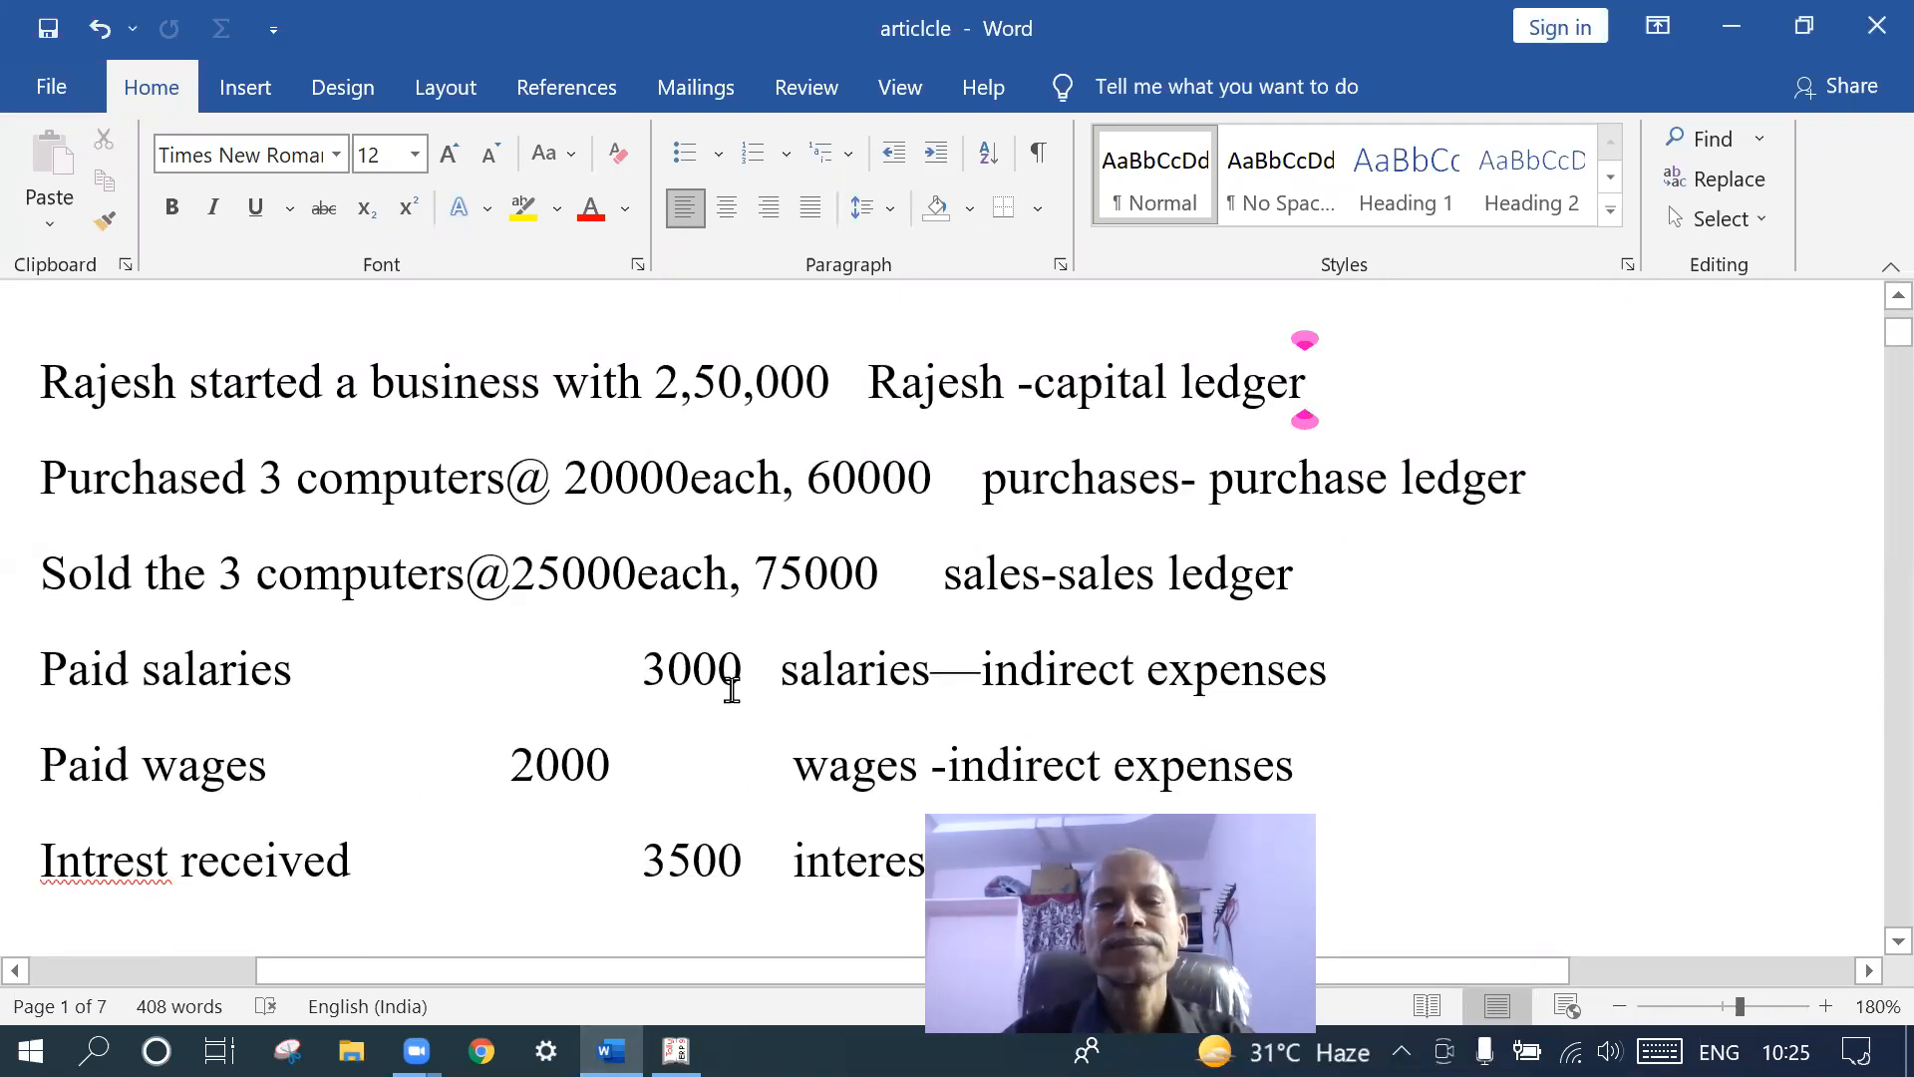
pyautogui.click(676, 1051)
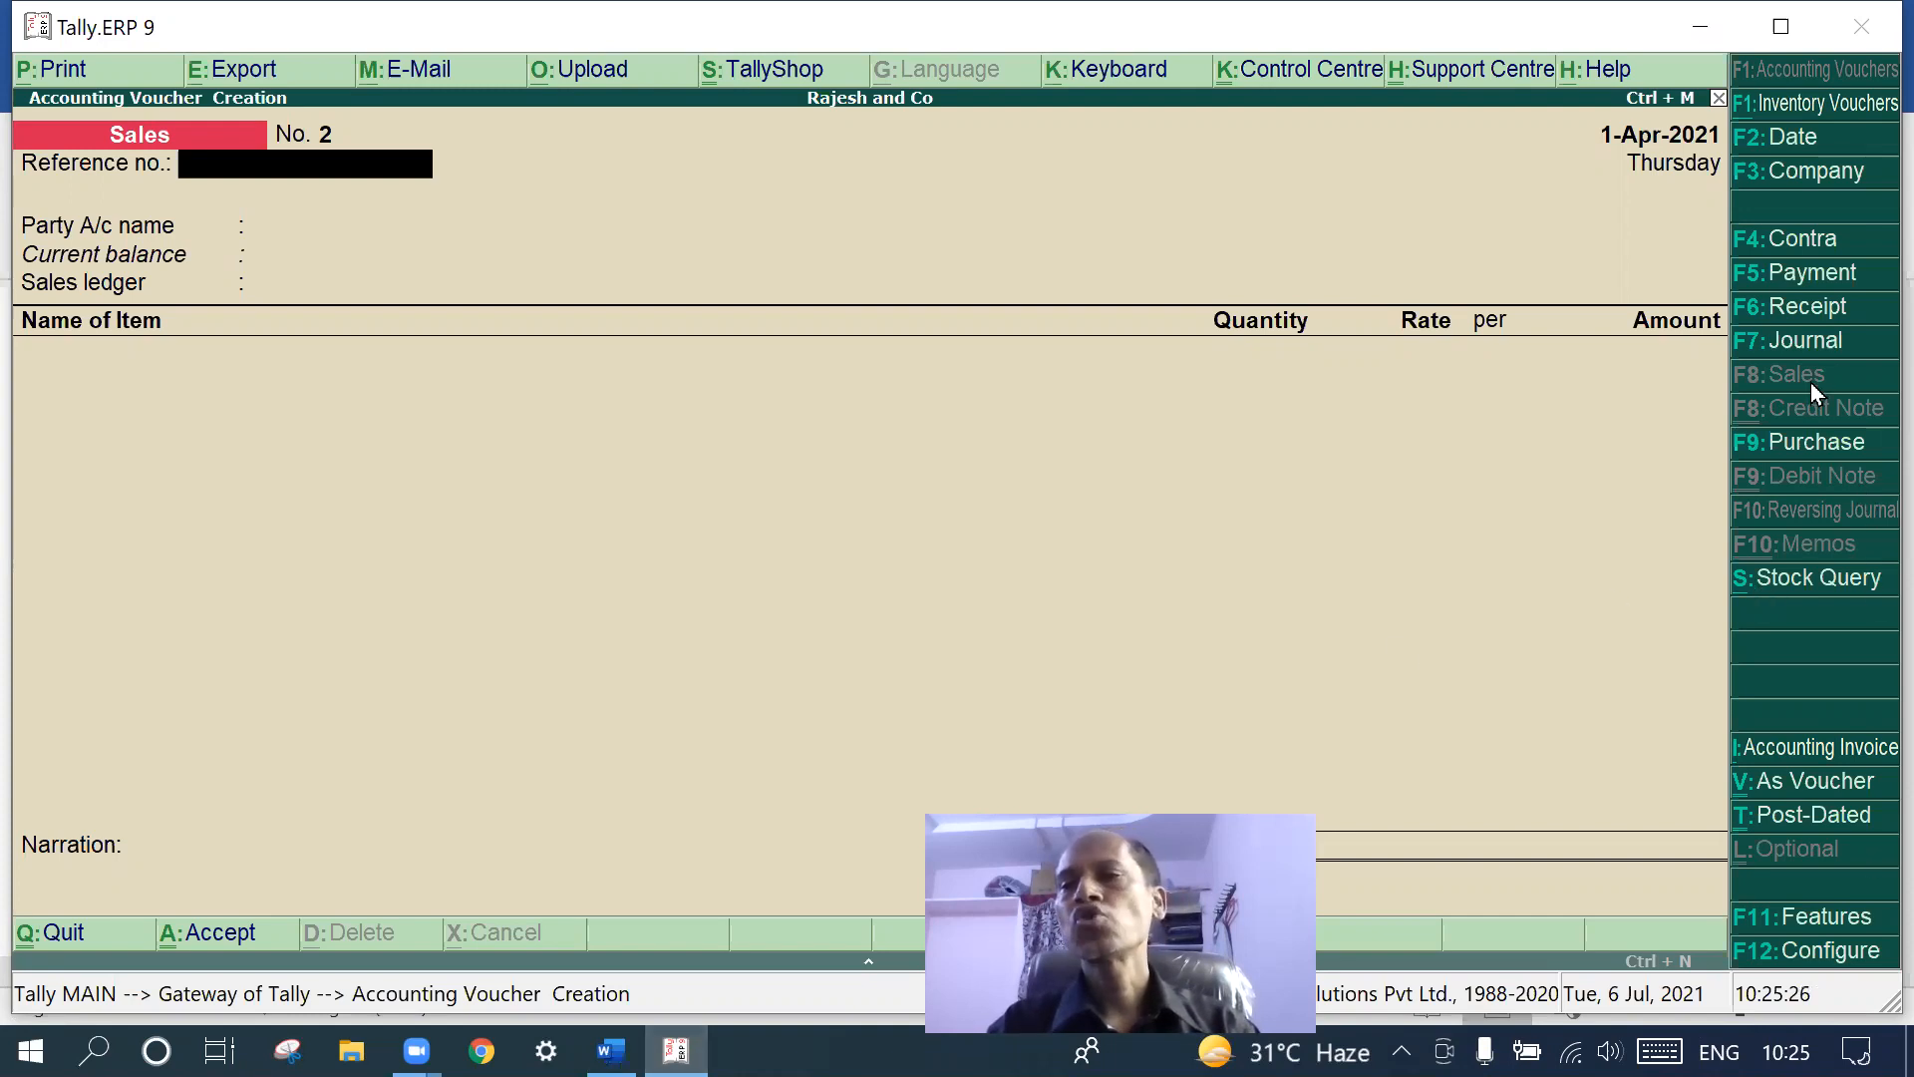
# - Start a Payment voucher paying from Cash with Salaries as the debit ledger
pyautogui.click(1834, 279)
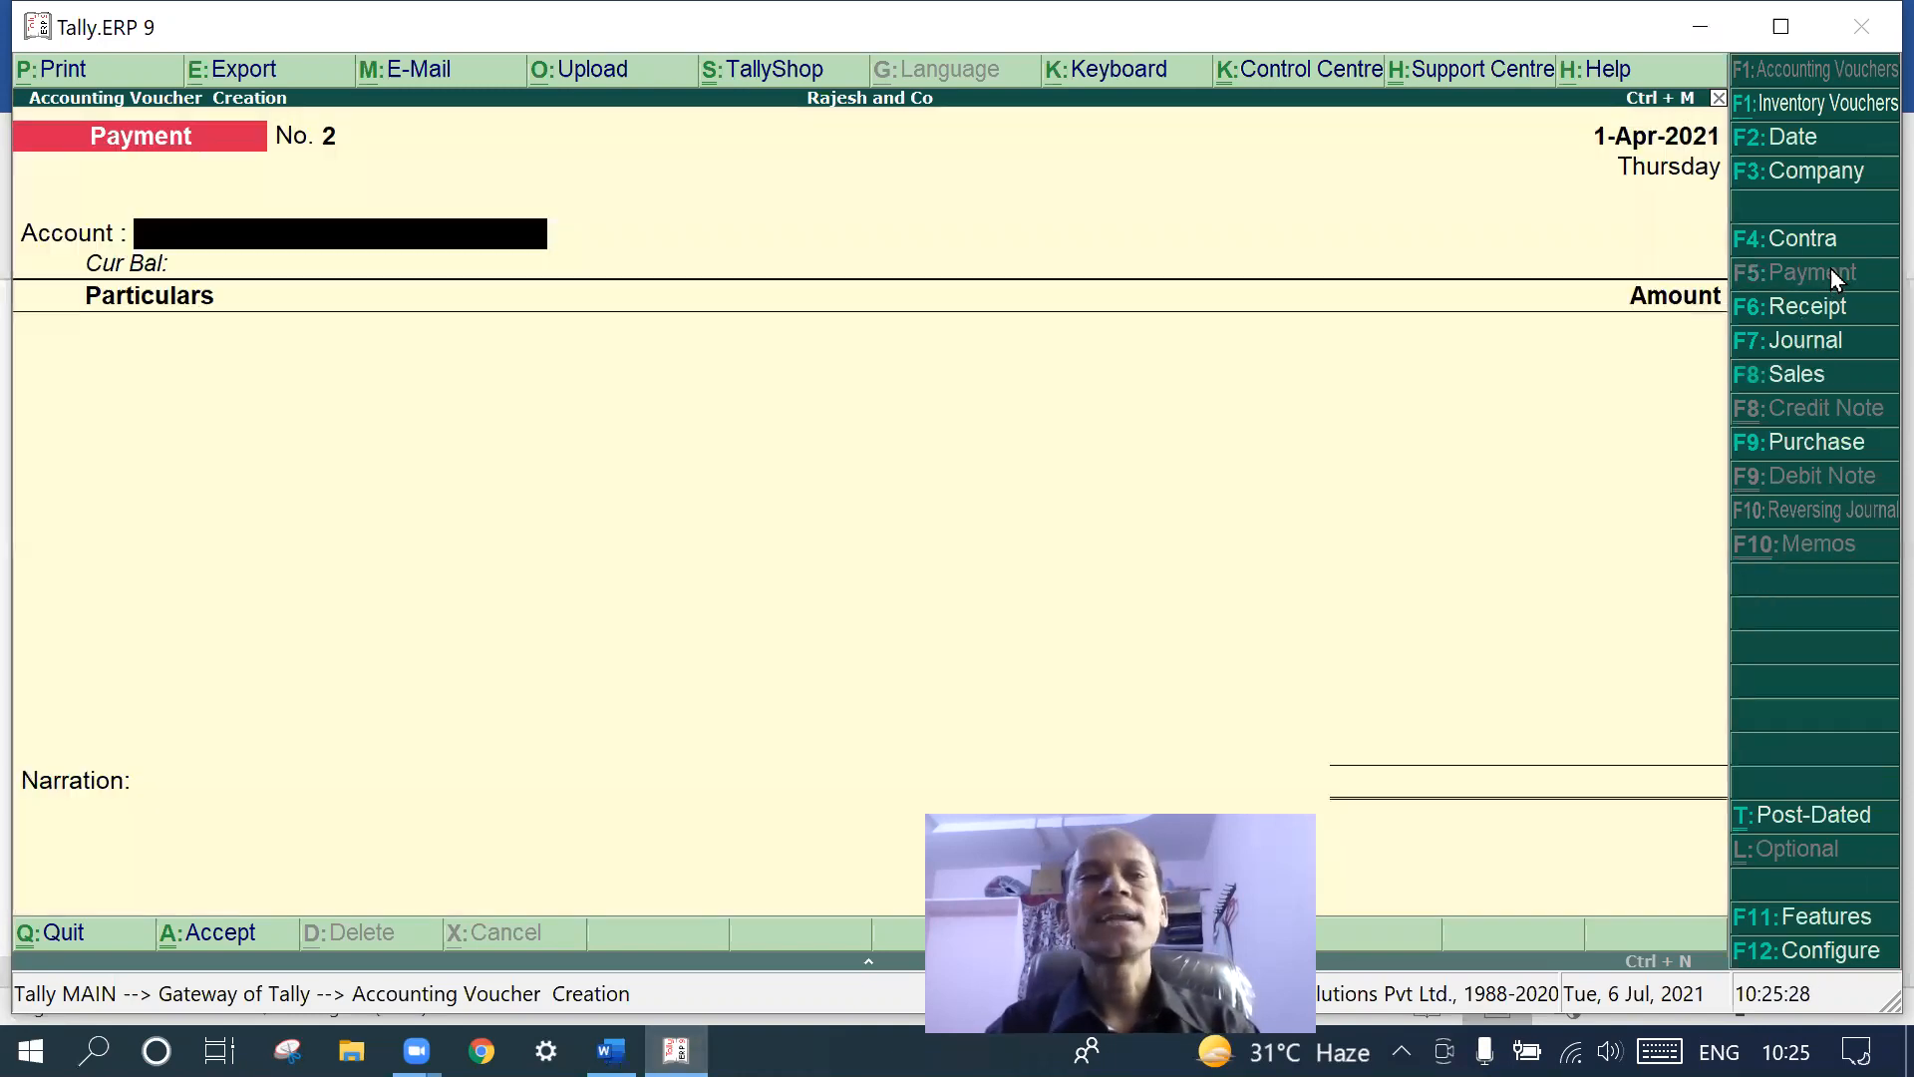
pyautogui.write('c')
pyautogui.press('Return')
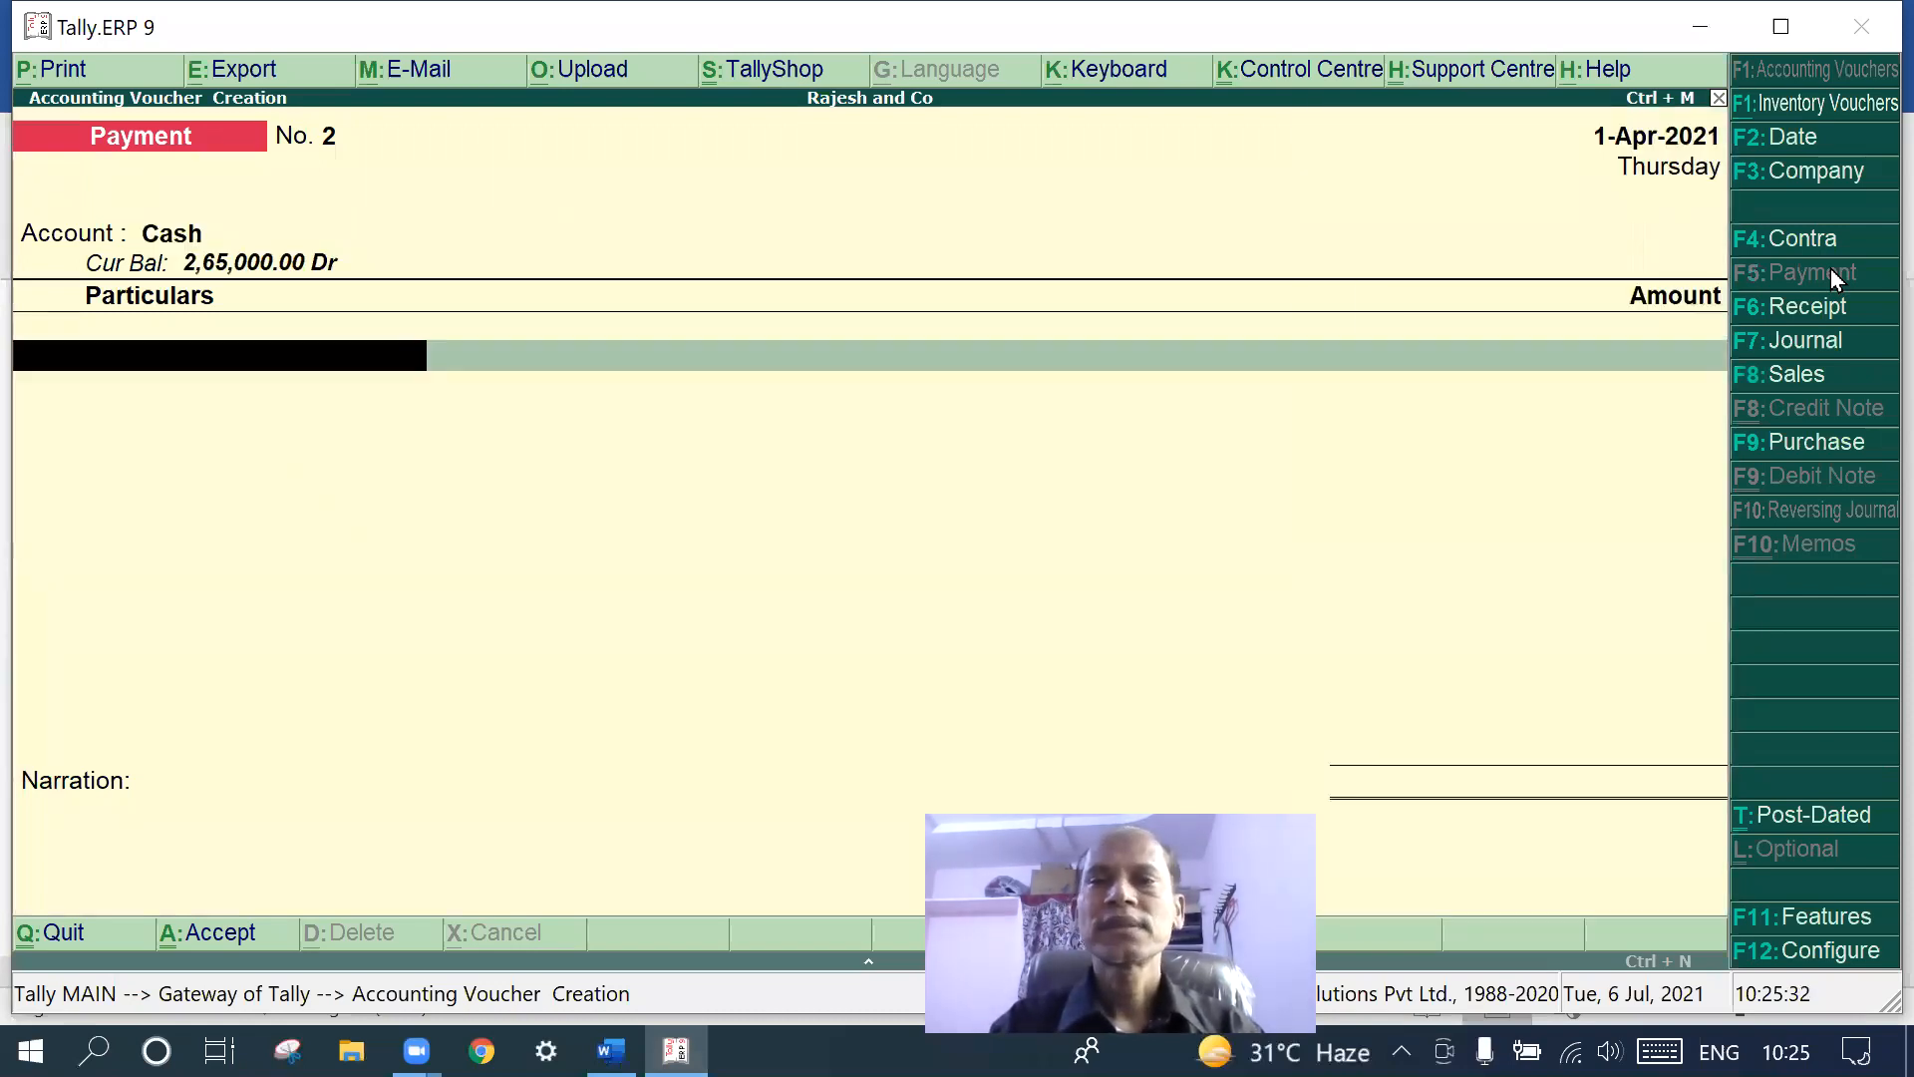
pyautogui.write('s')
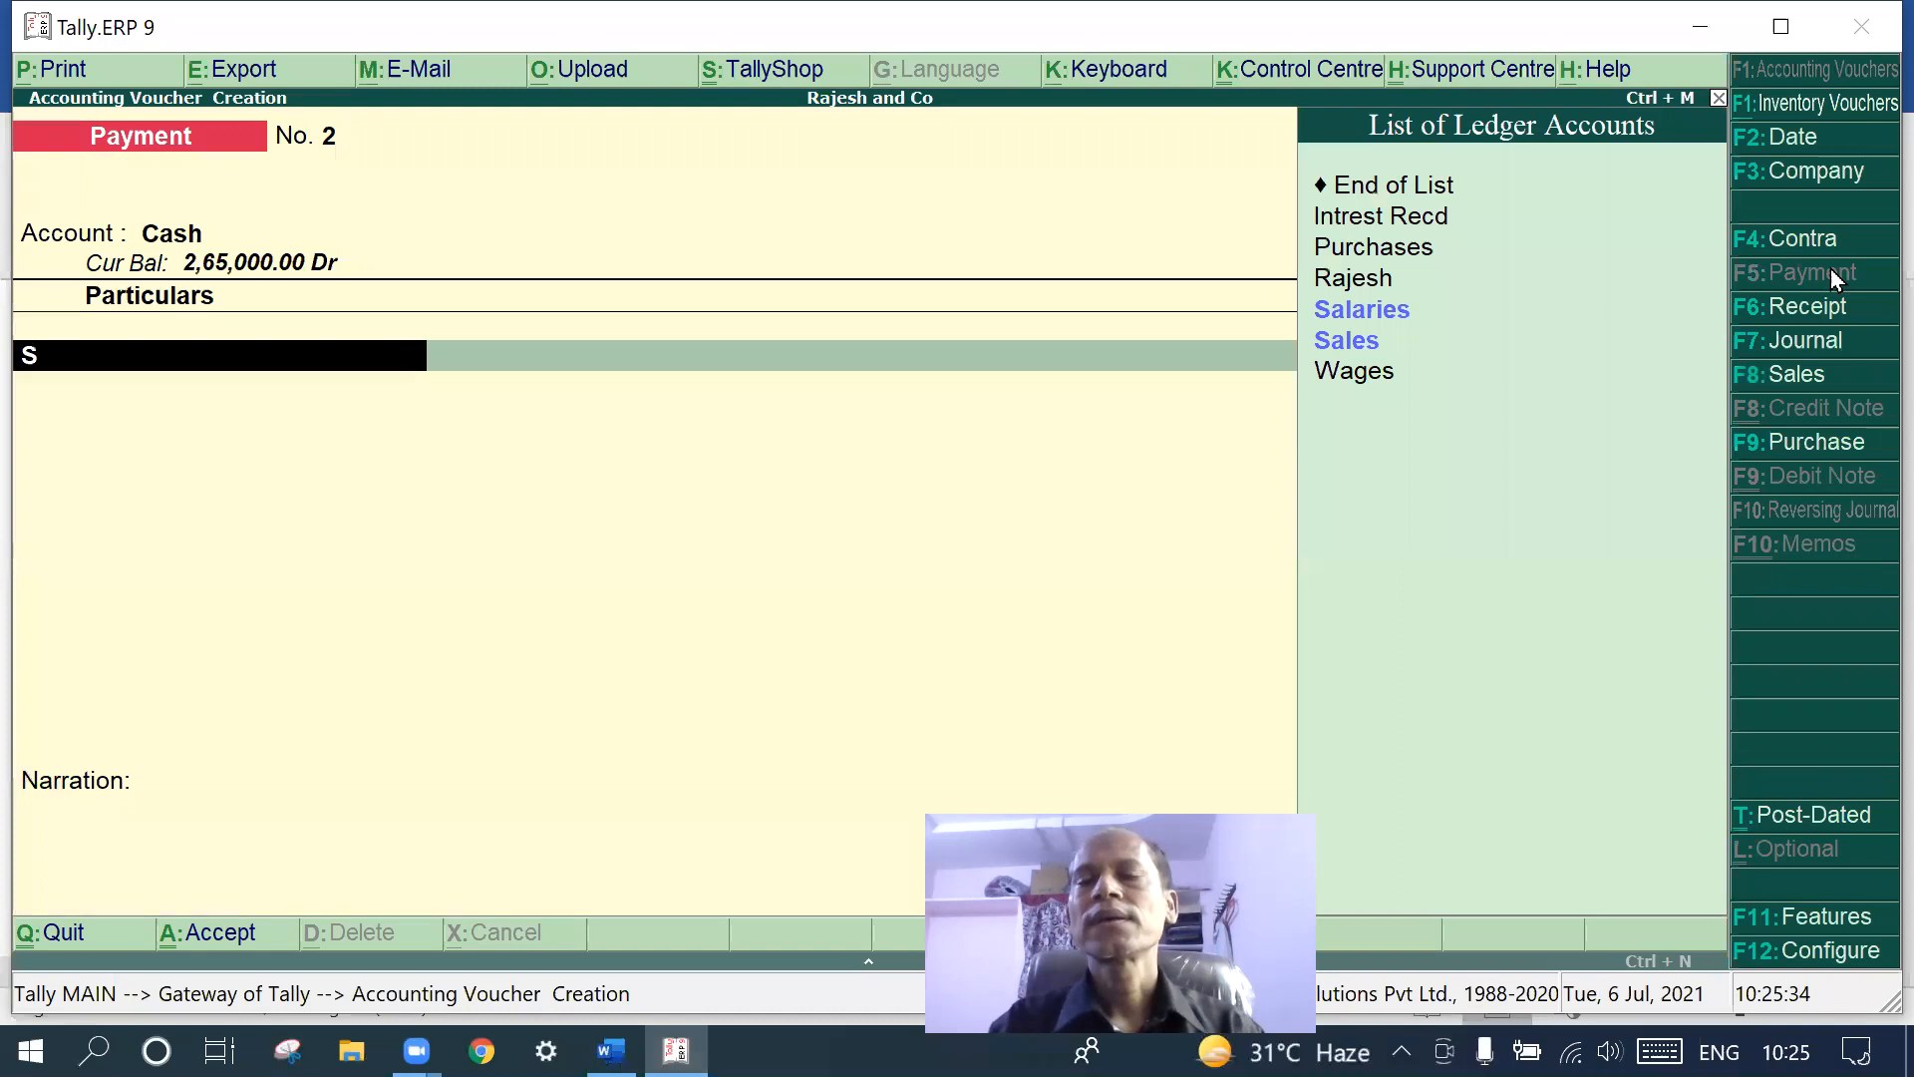
pyautogui.click(1393, 310)
pyautogui.click(1394, 310)
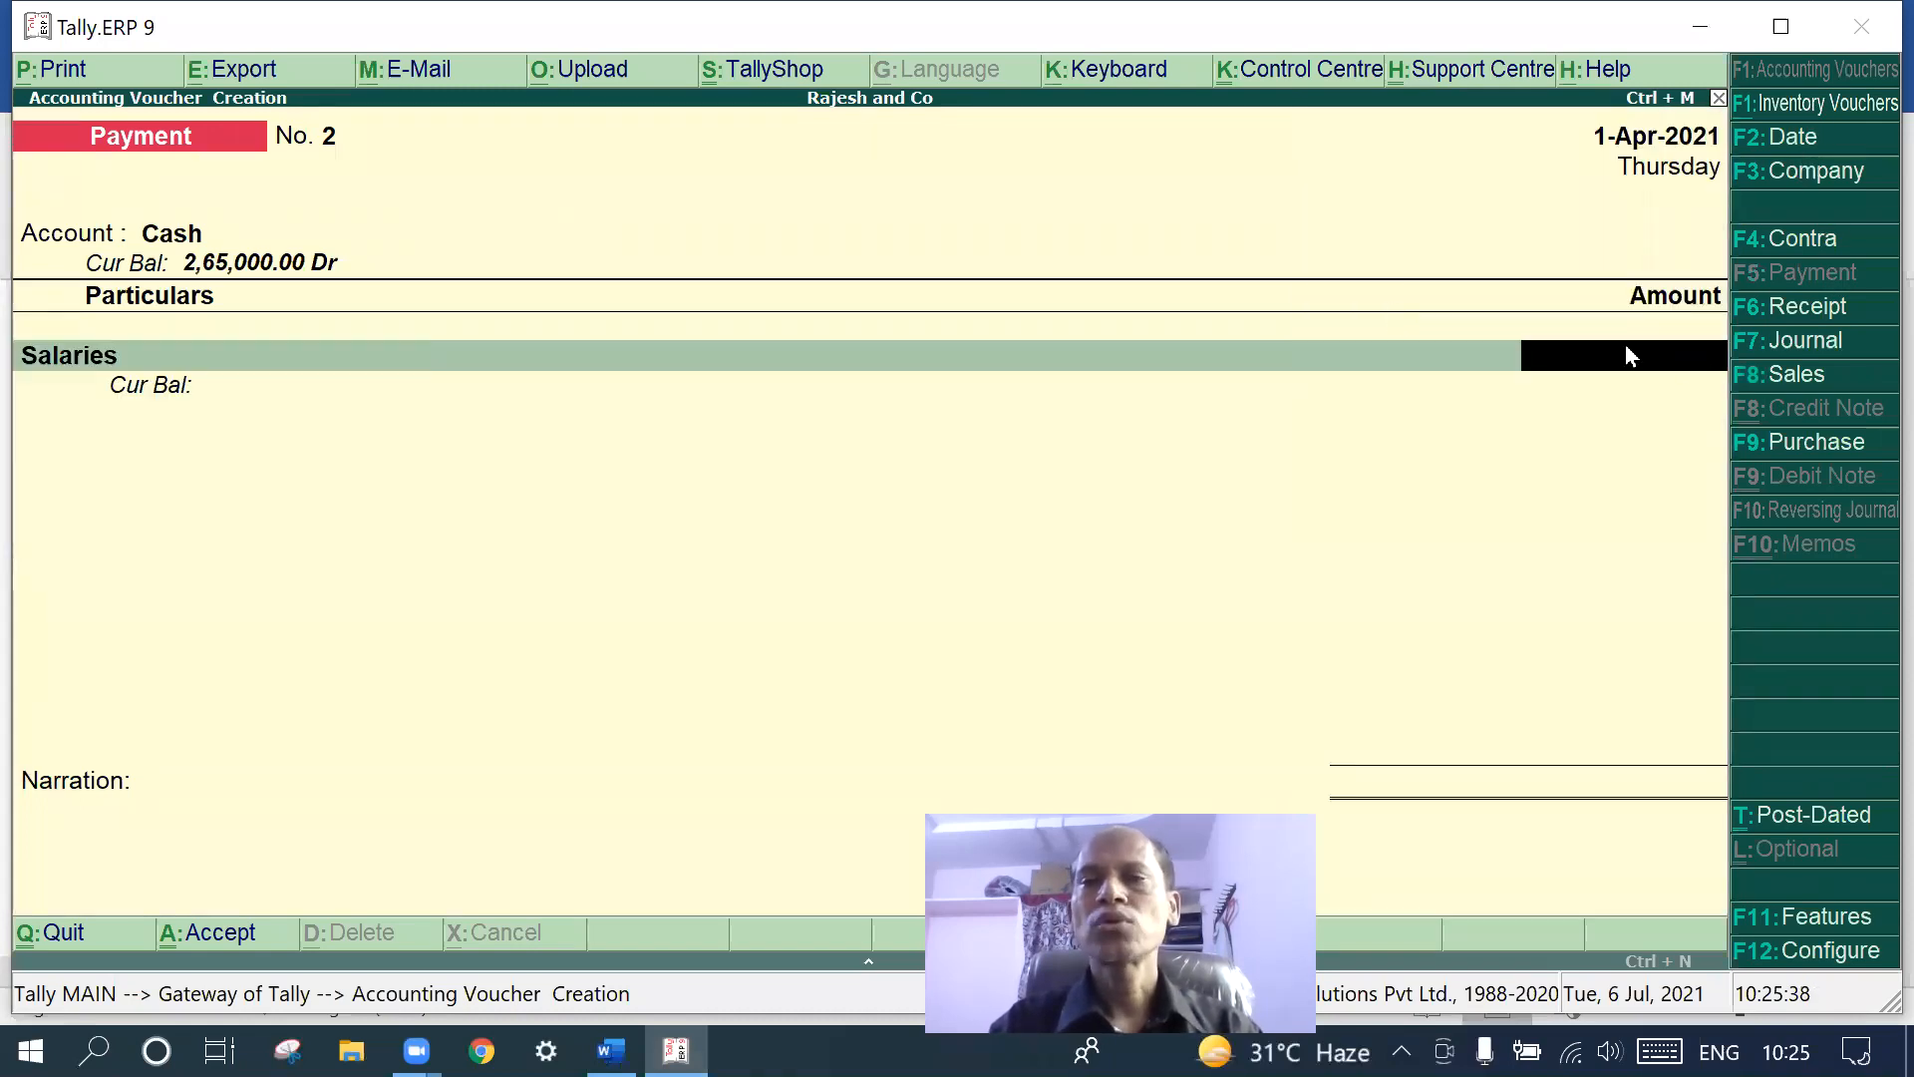
# - Enter the 3,000 salary amount and save Payment voucher No. 2
pyautogui.click(611, 1050)
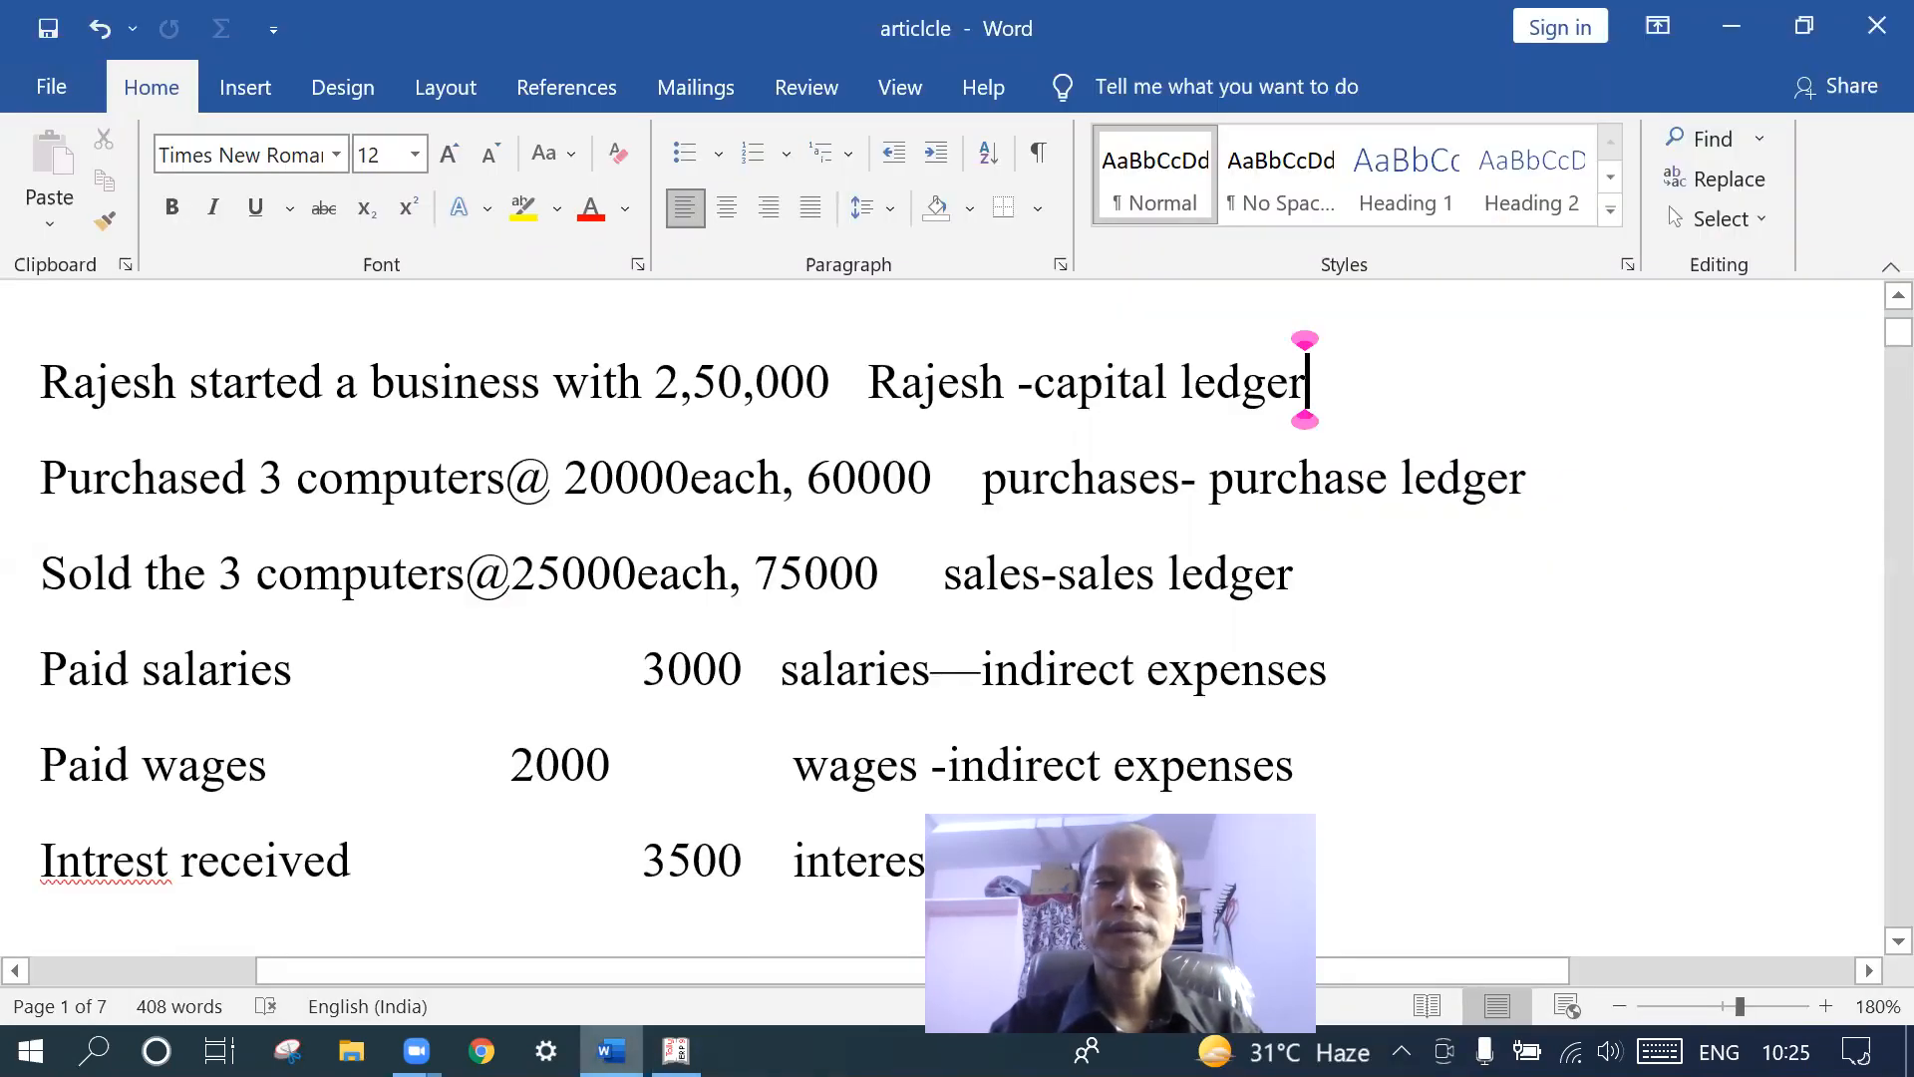
pyautogui.click(611, 1051)
pyautogui.write('3000')
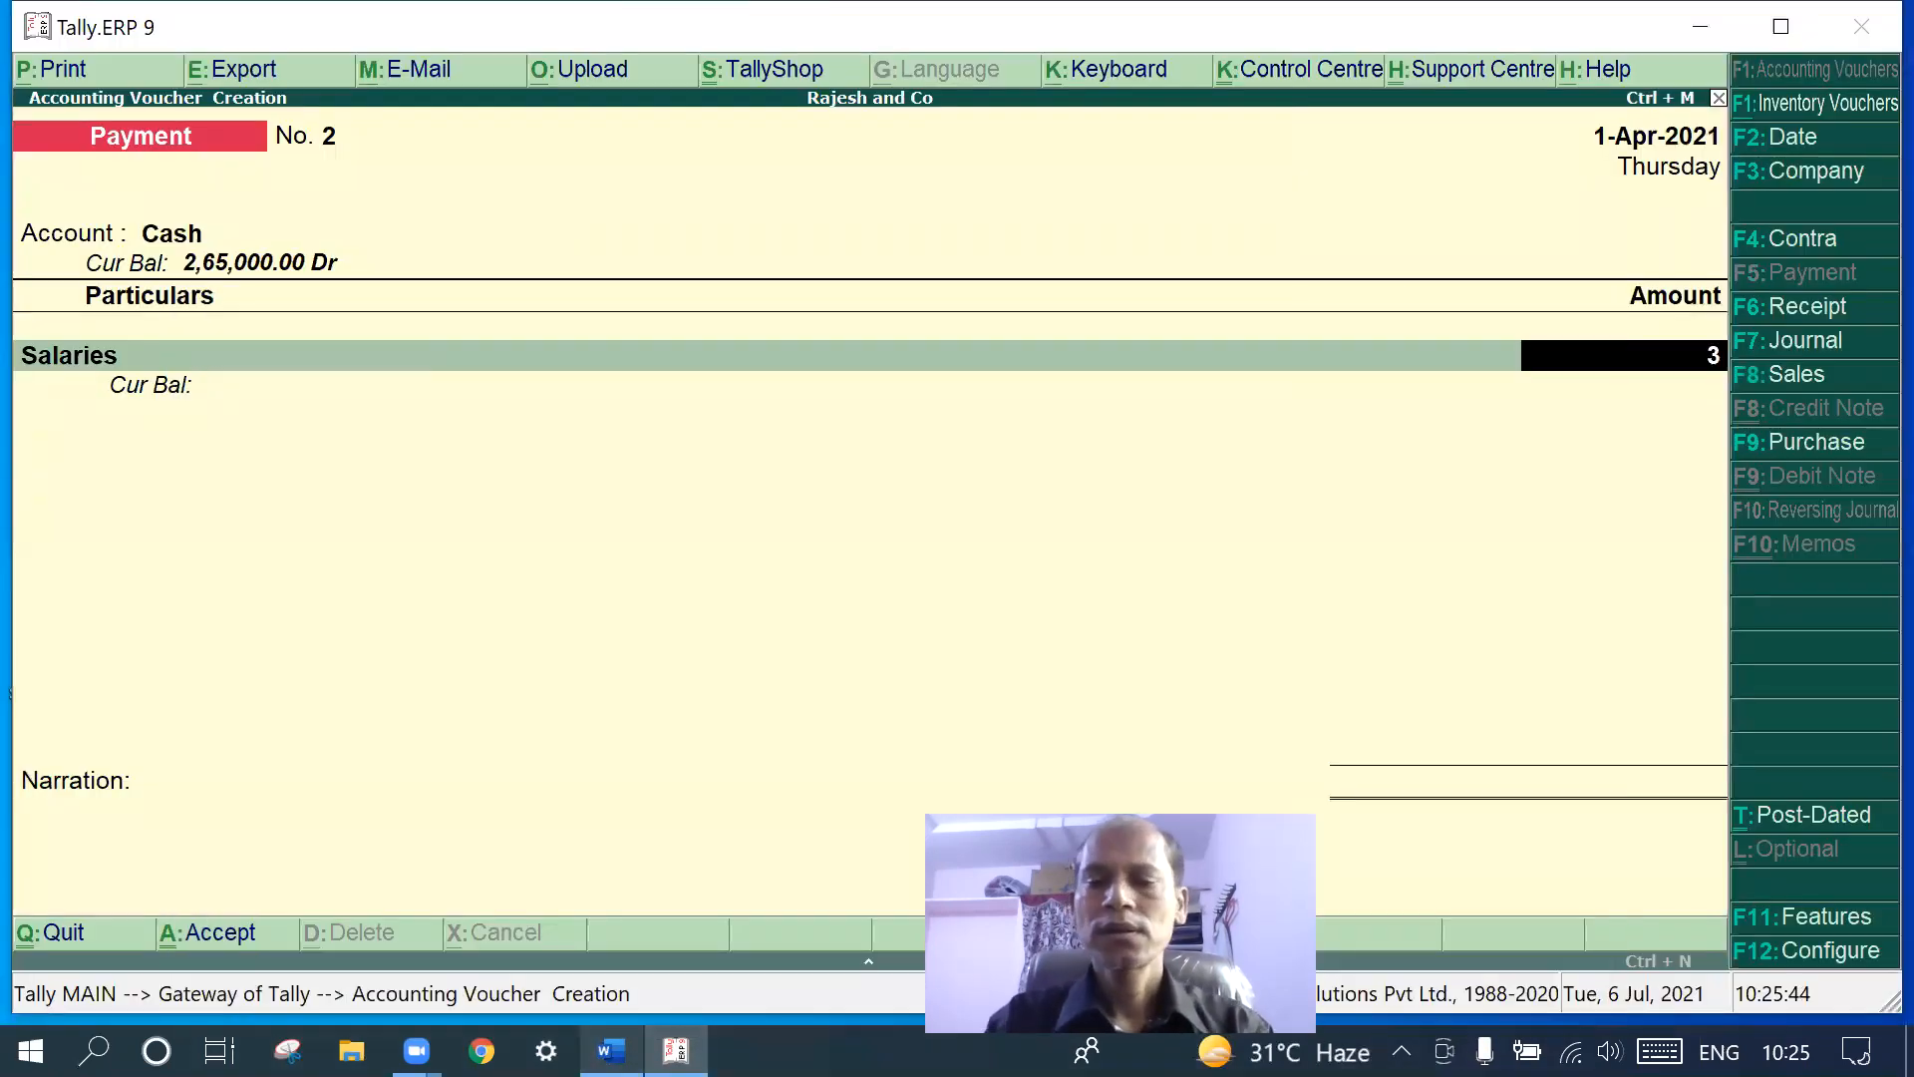
pyautogui.press('Return')
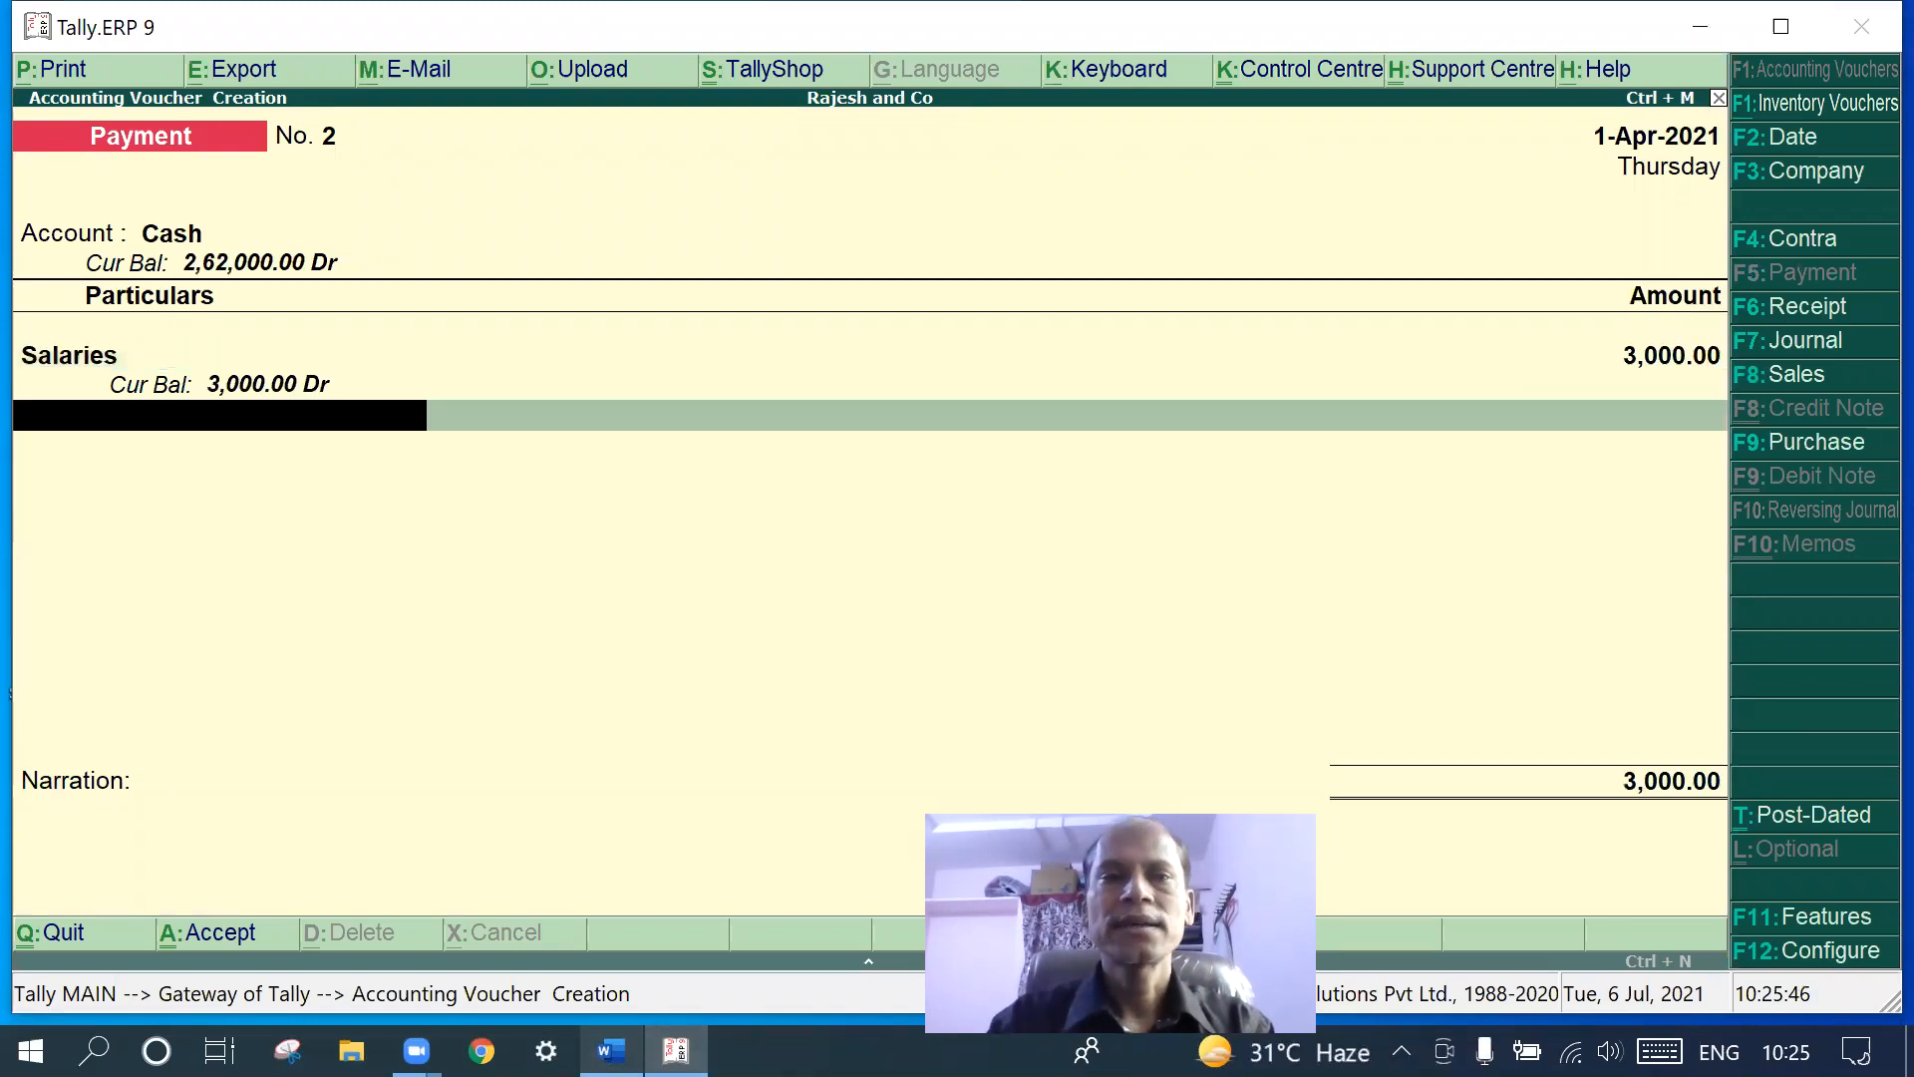
pyautogui.press('Return')
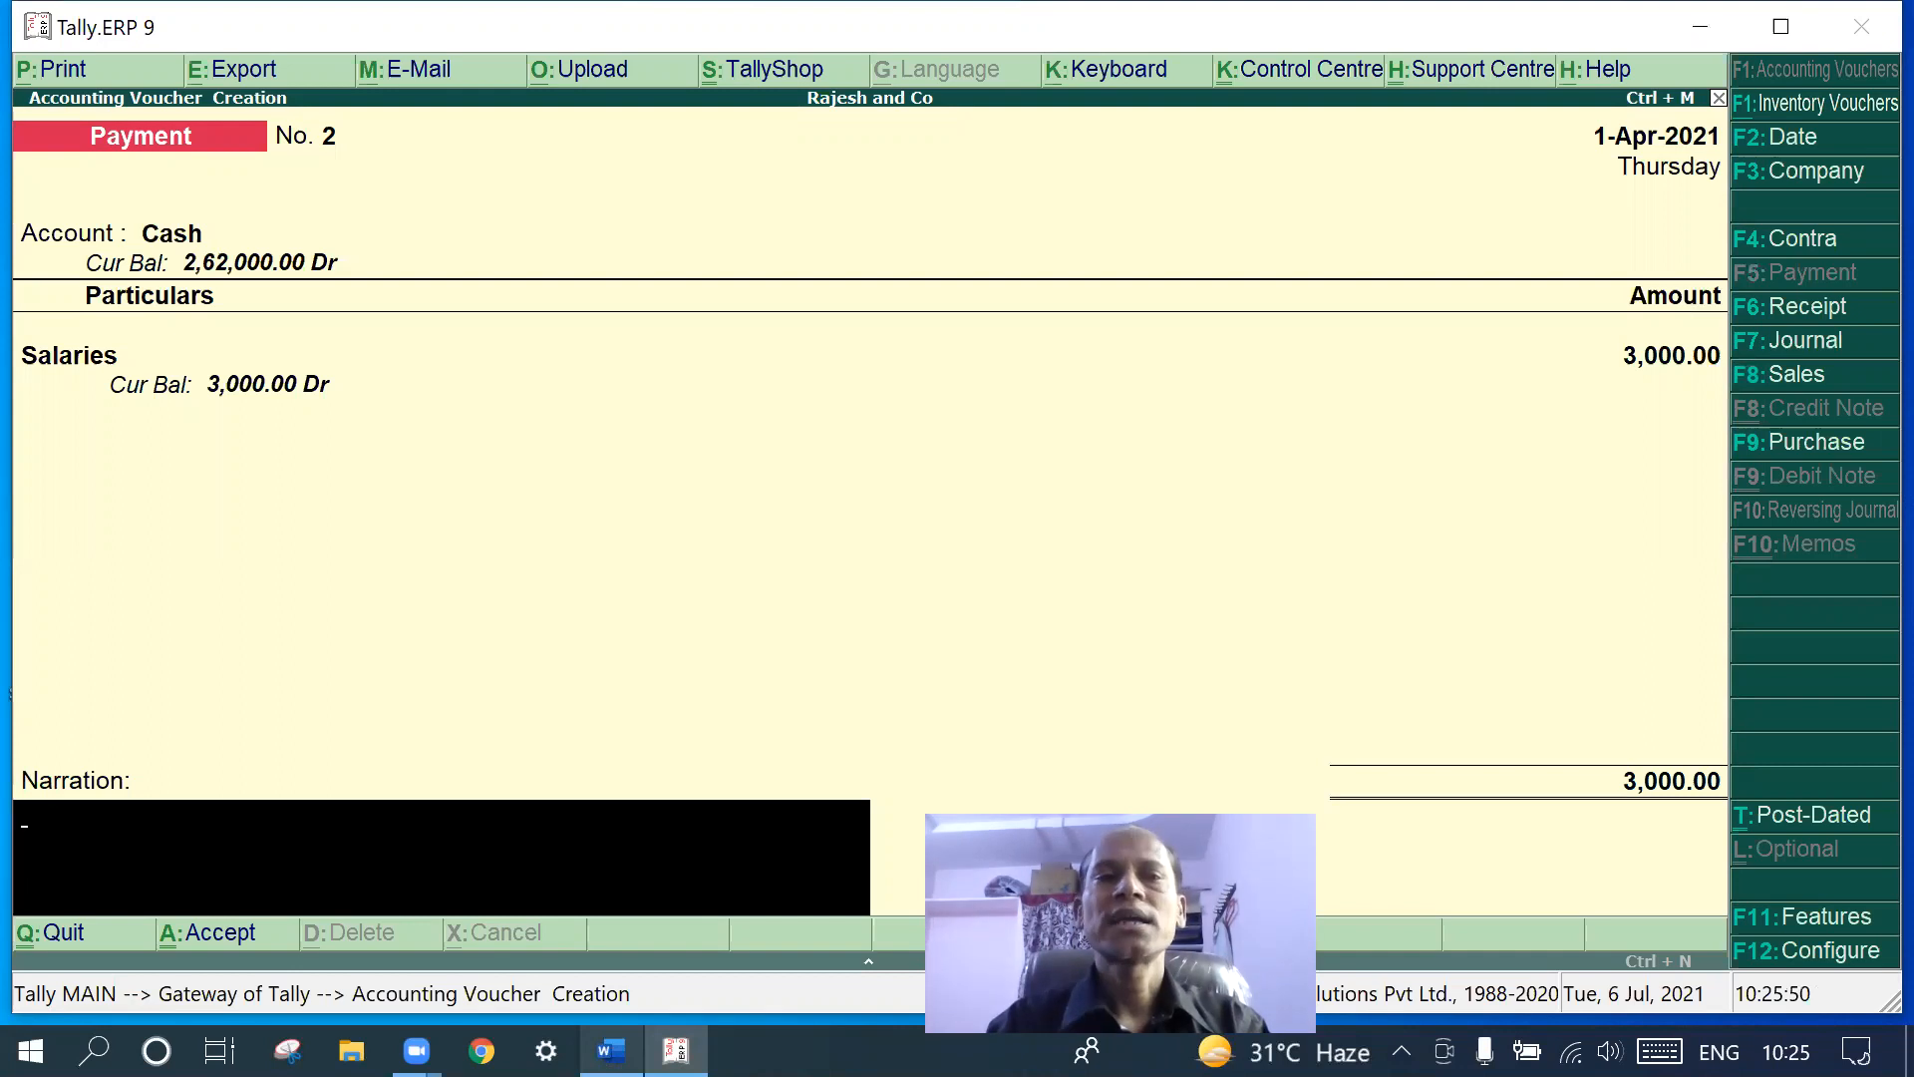
pyautogui.press('Return')
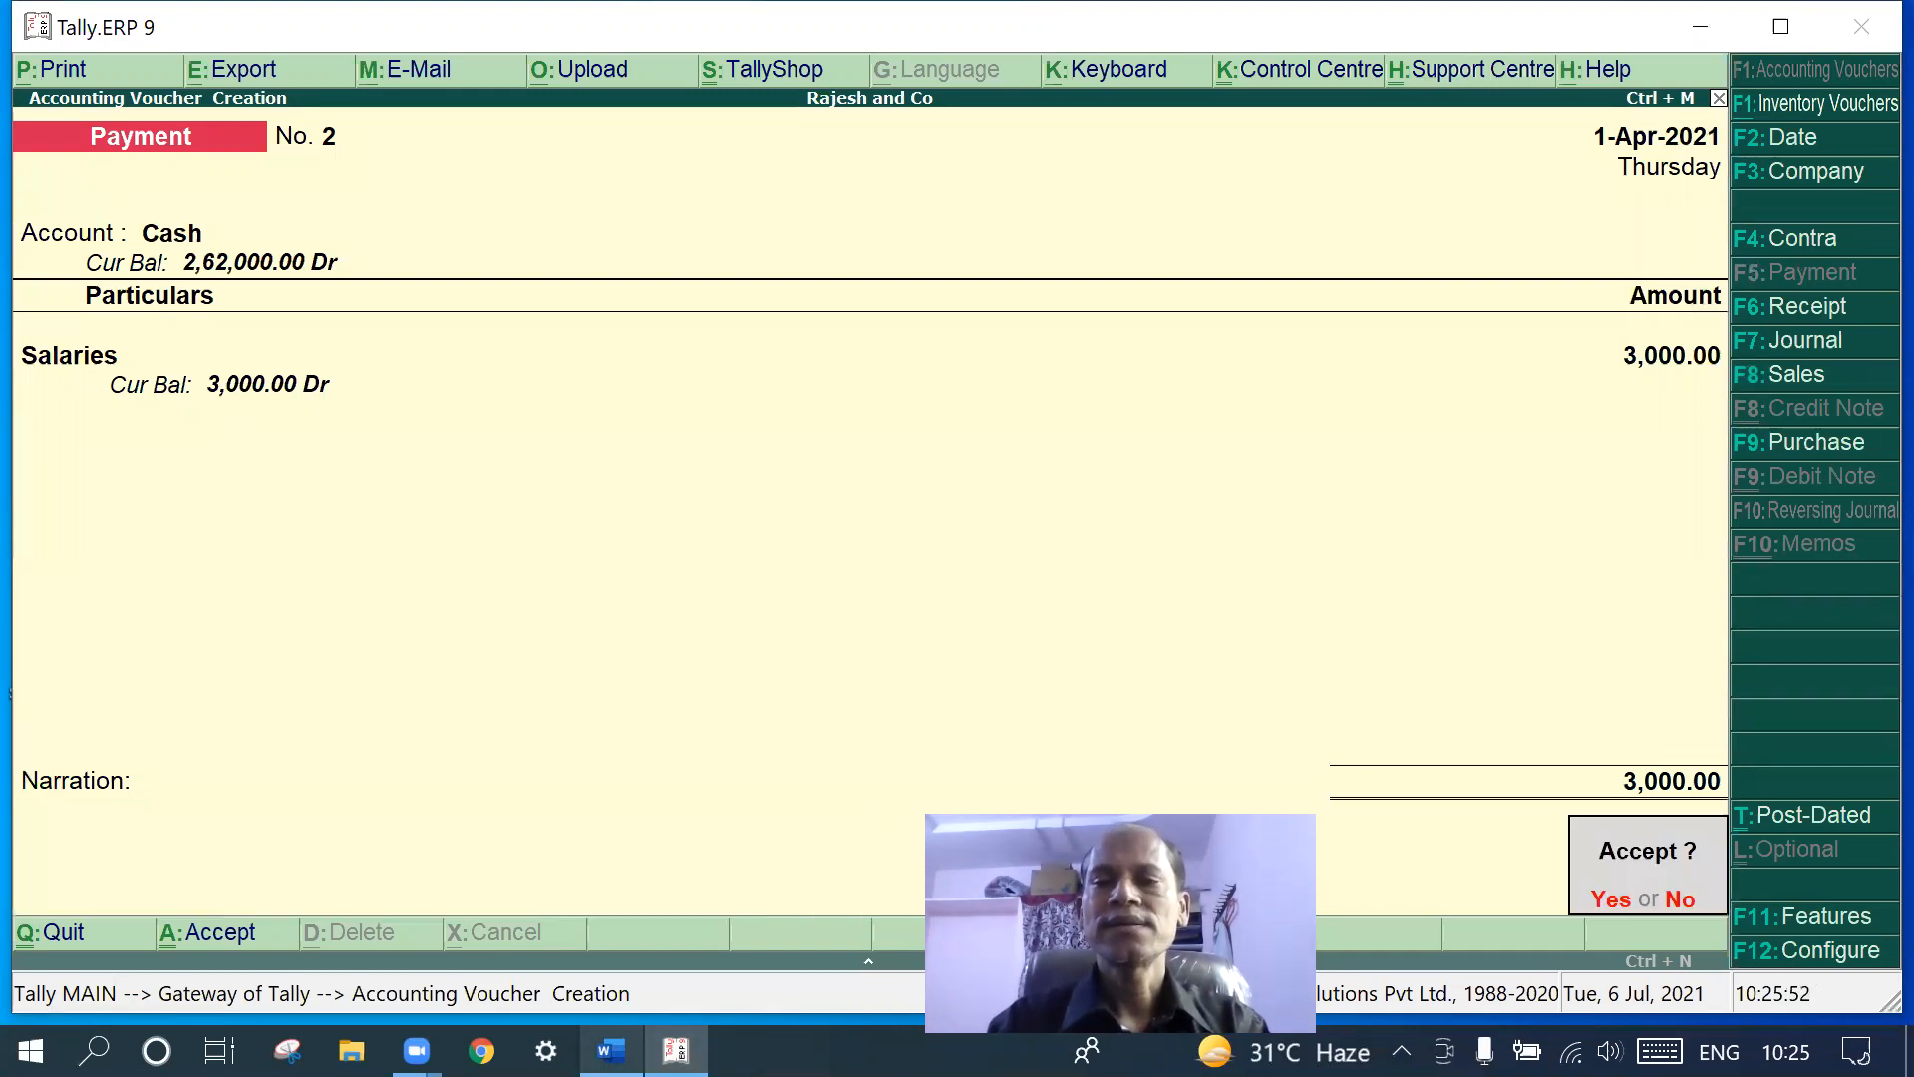
pyautogui.press('Return')
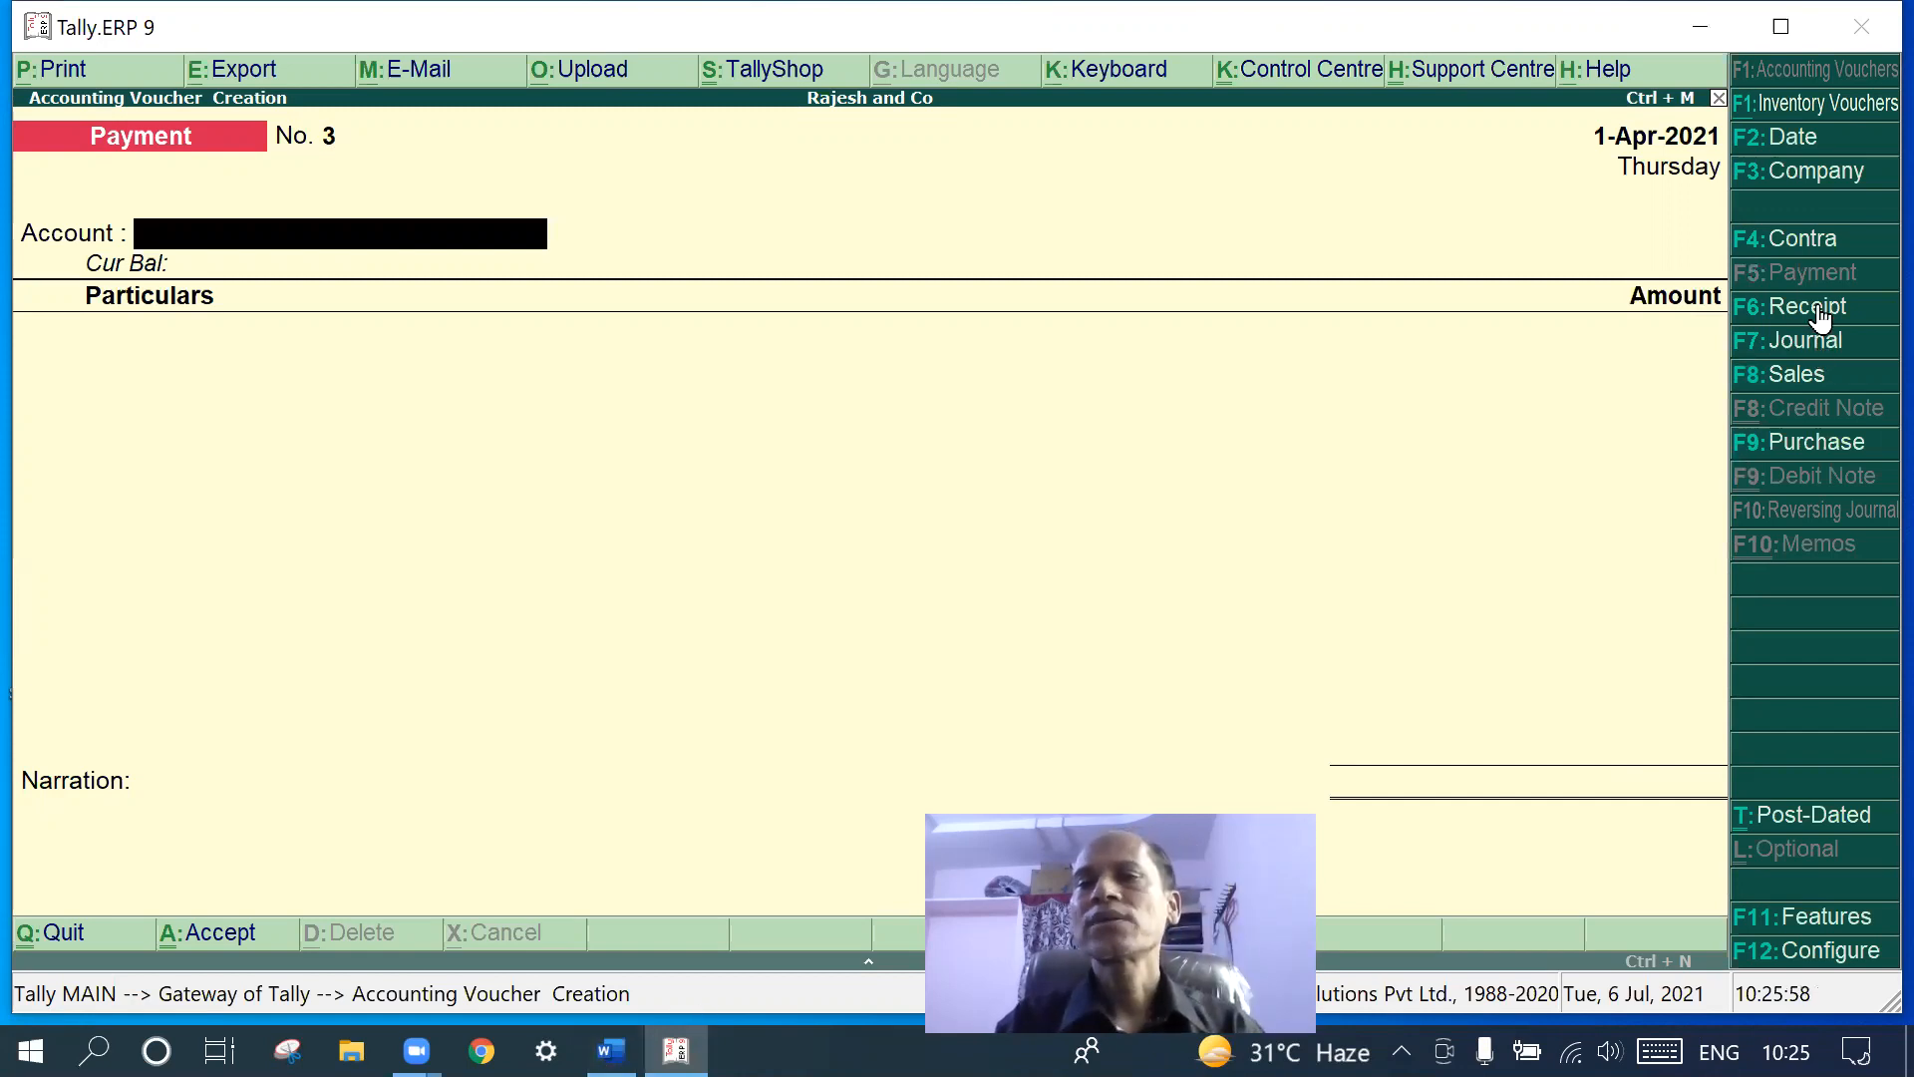
# - After checking the Word notes, pay from Cash with Wages as the debit ledger
pyautogui.click(611, 1051)
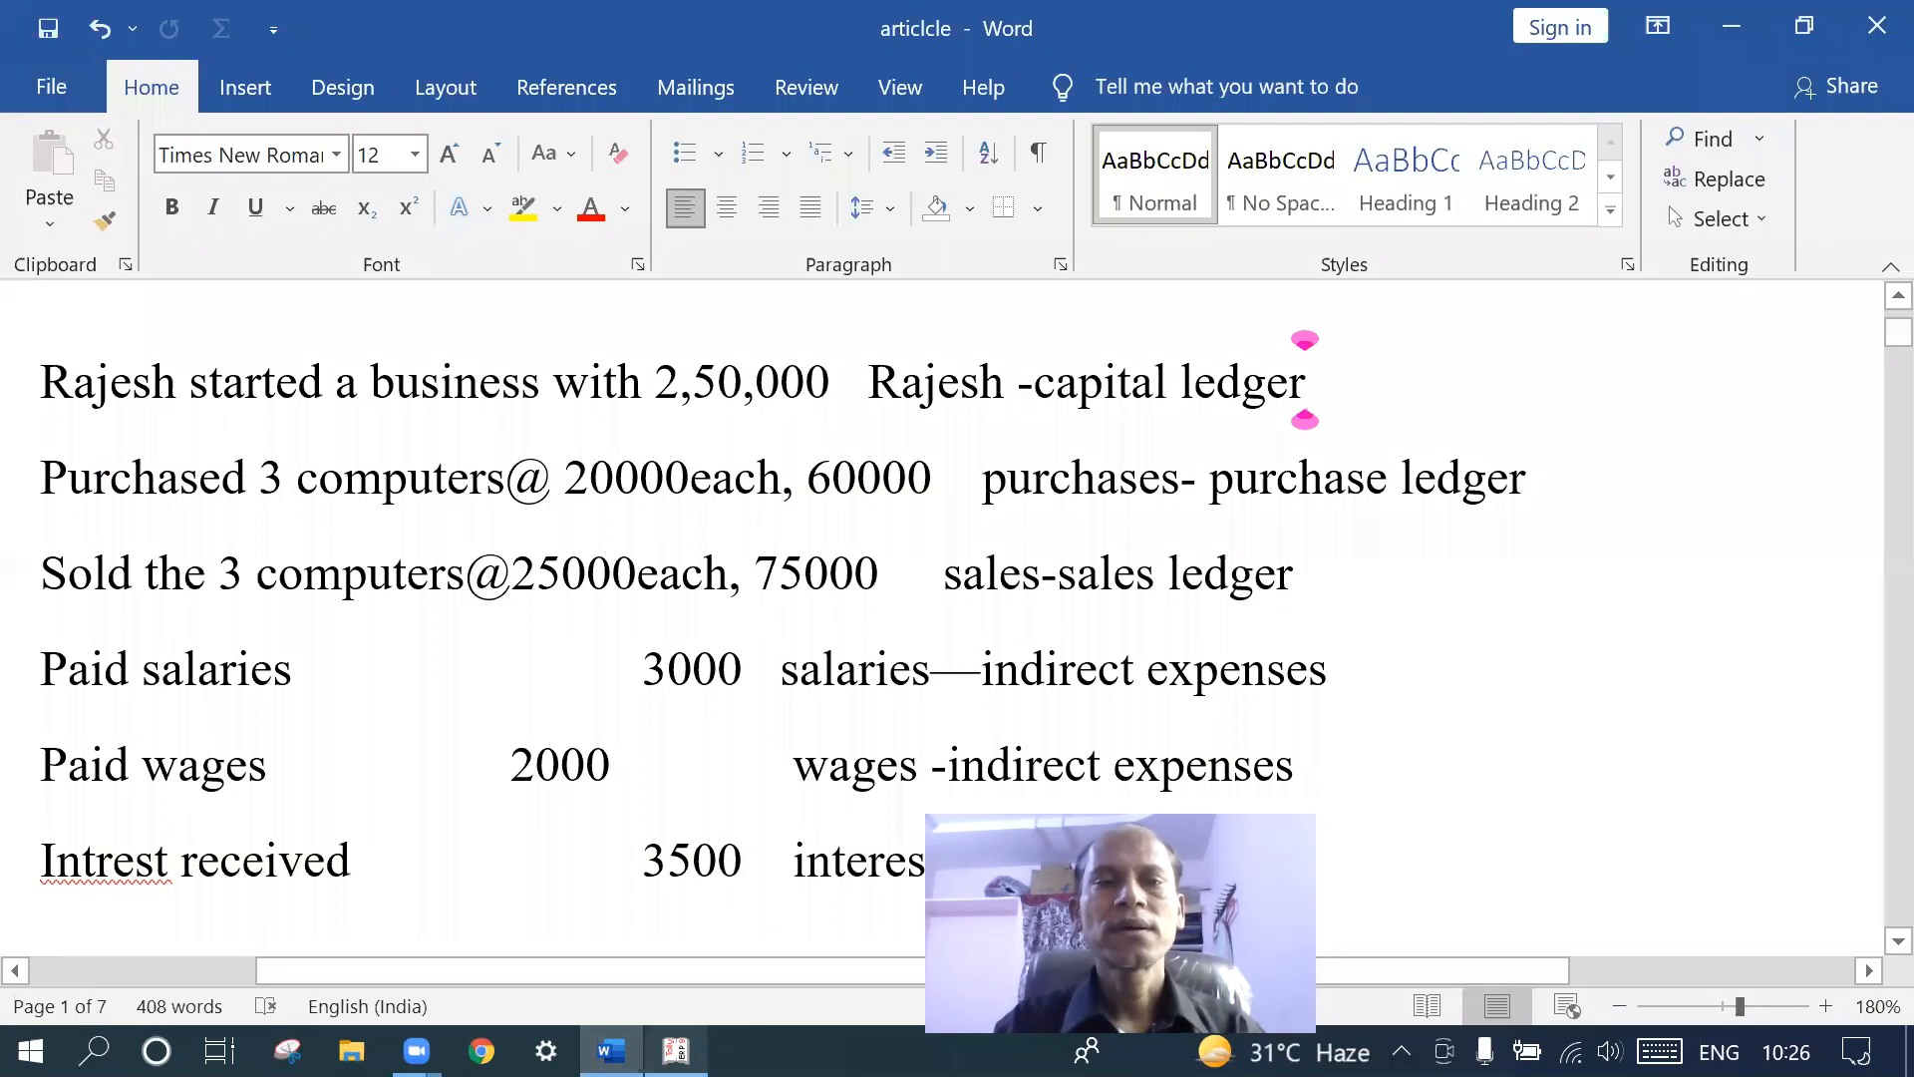
pyautogui.click(676, 1050)
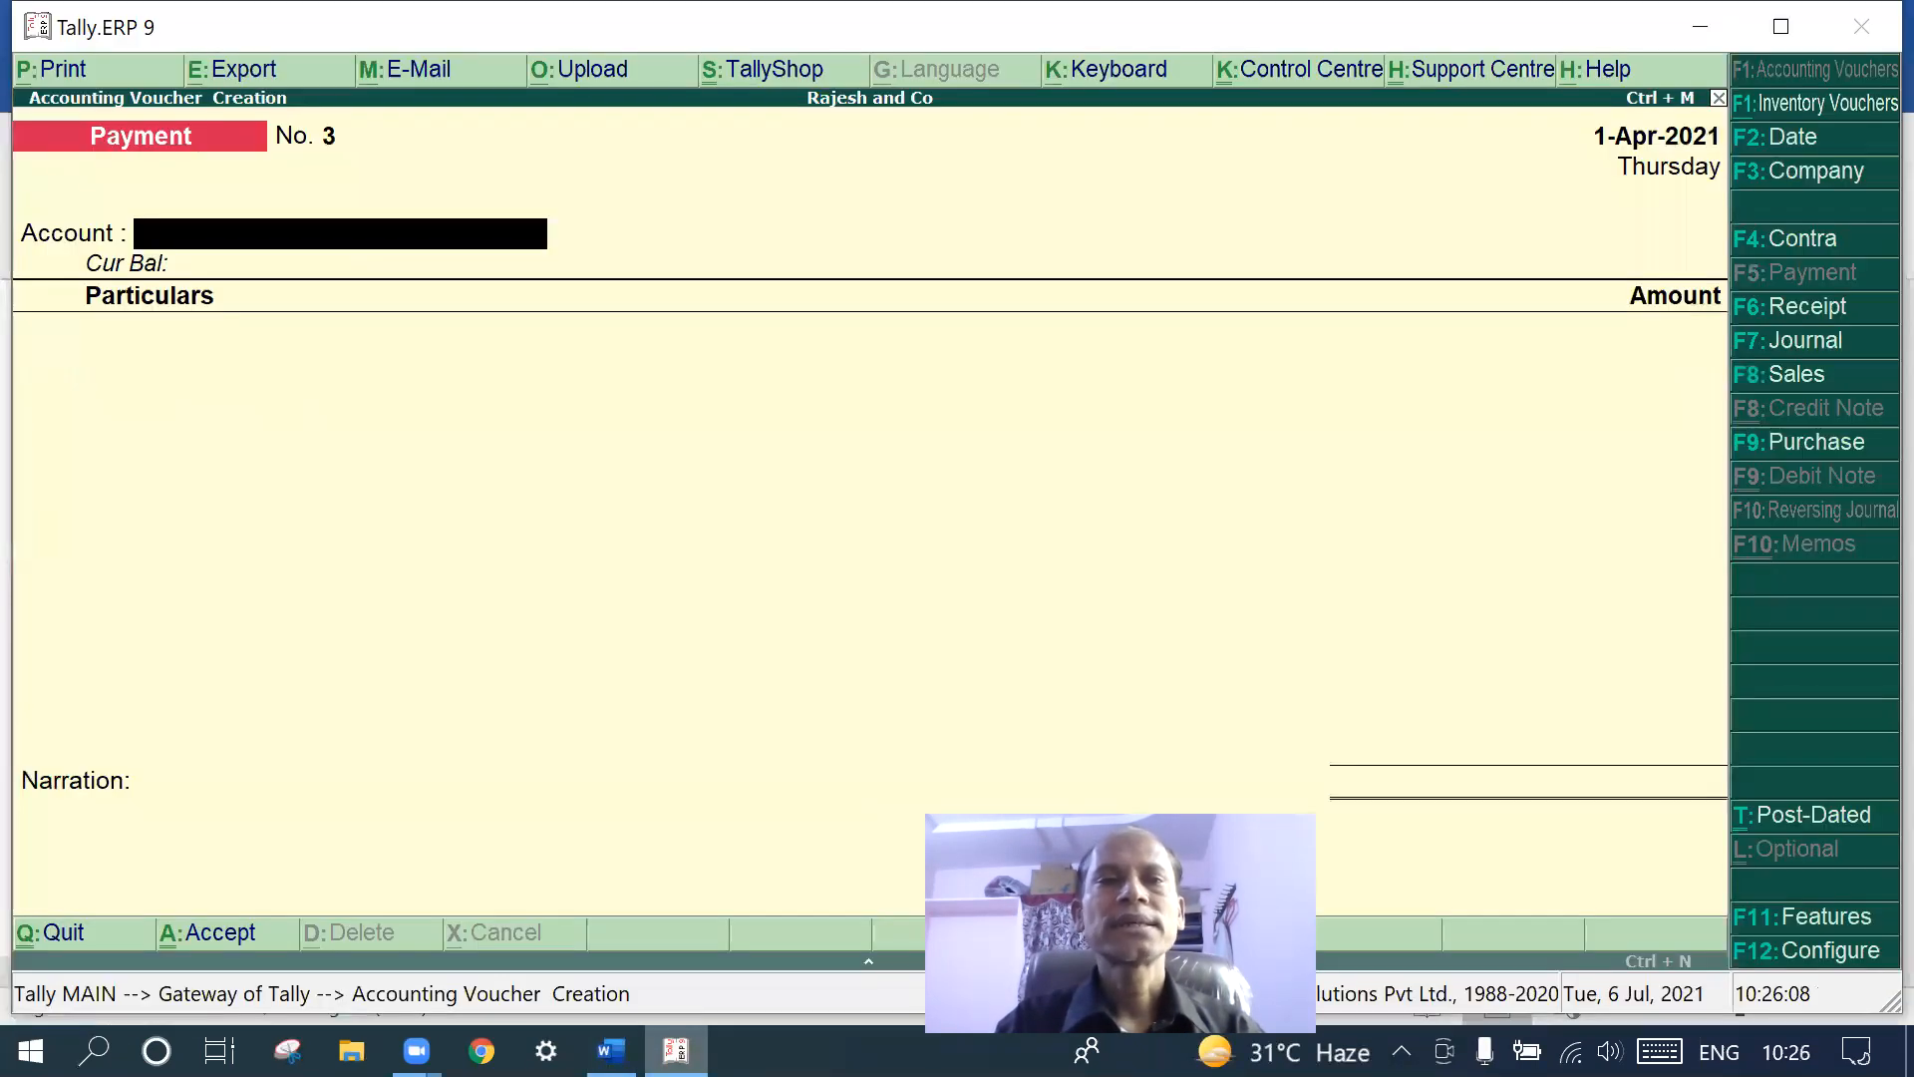
pyautogui.write('C')
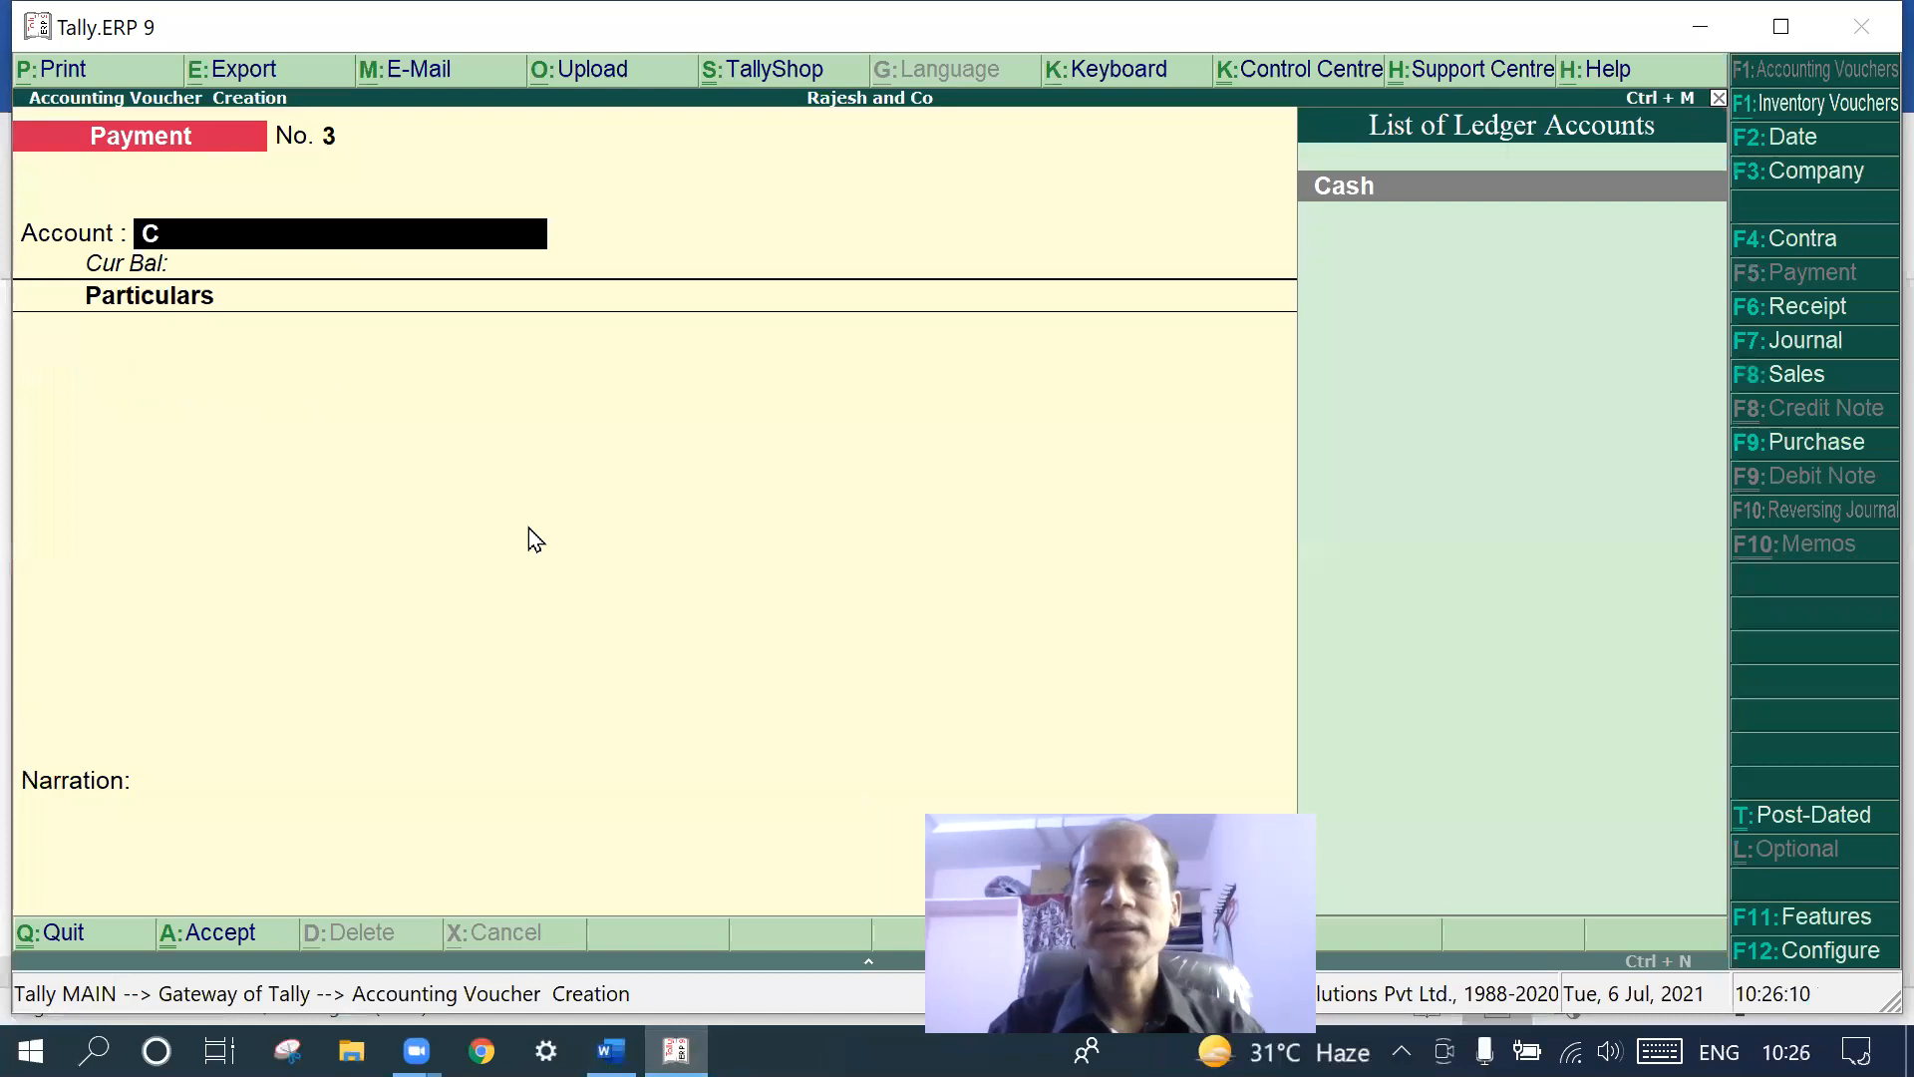
pyautogui.press('Return')
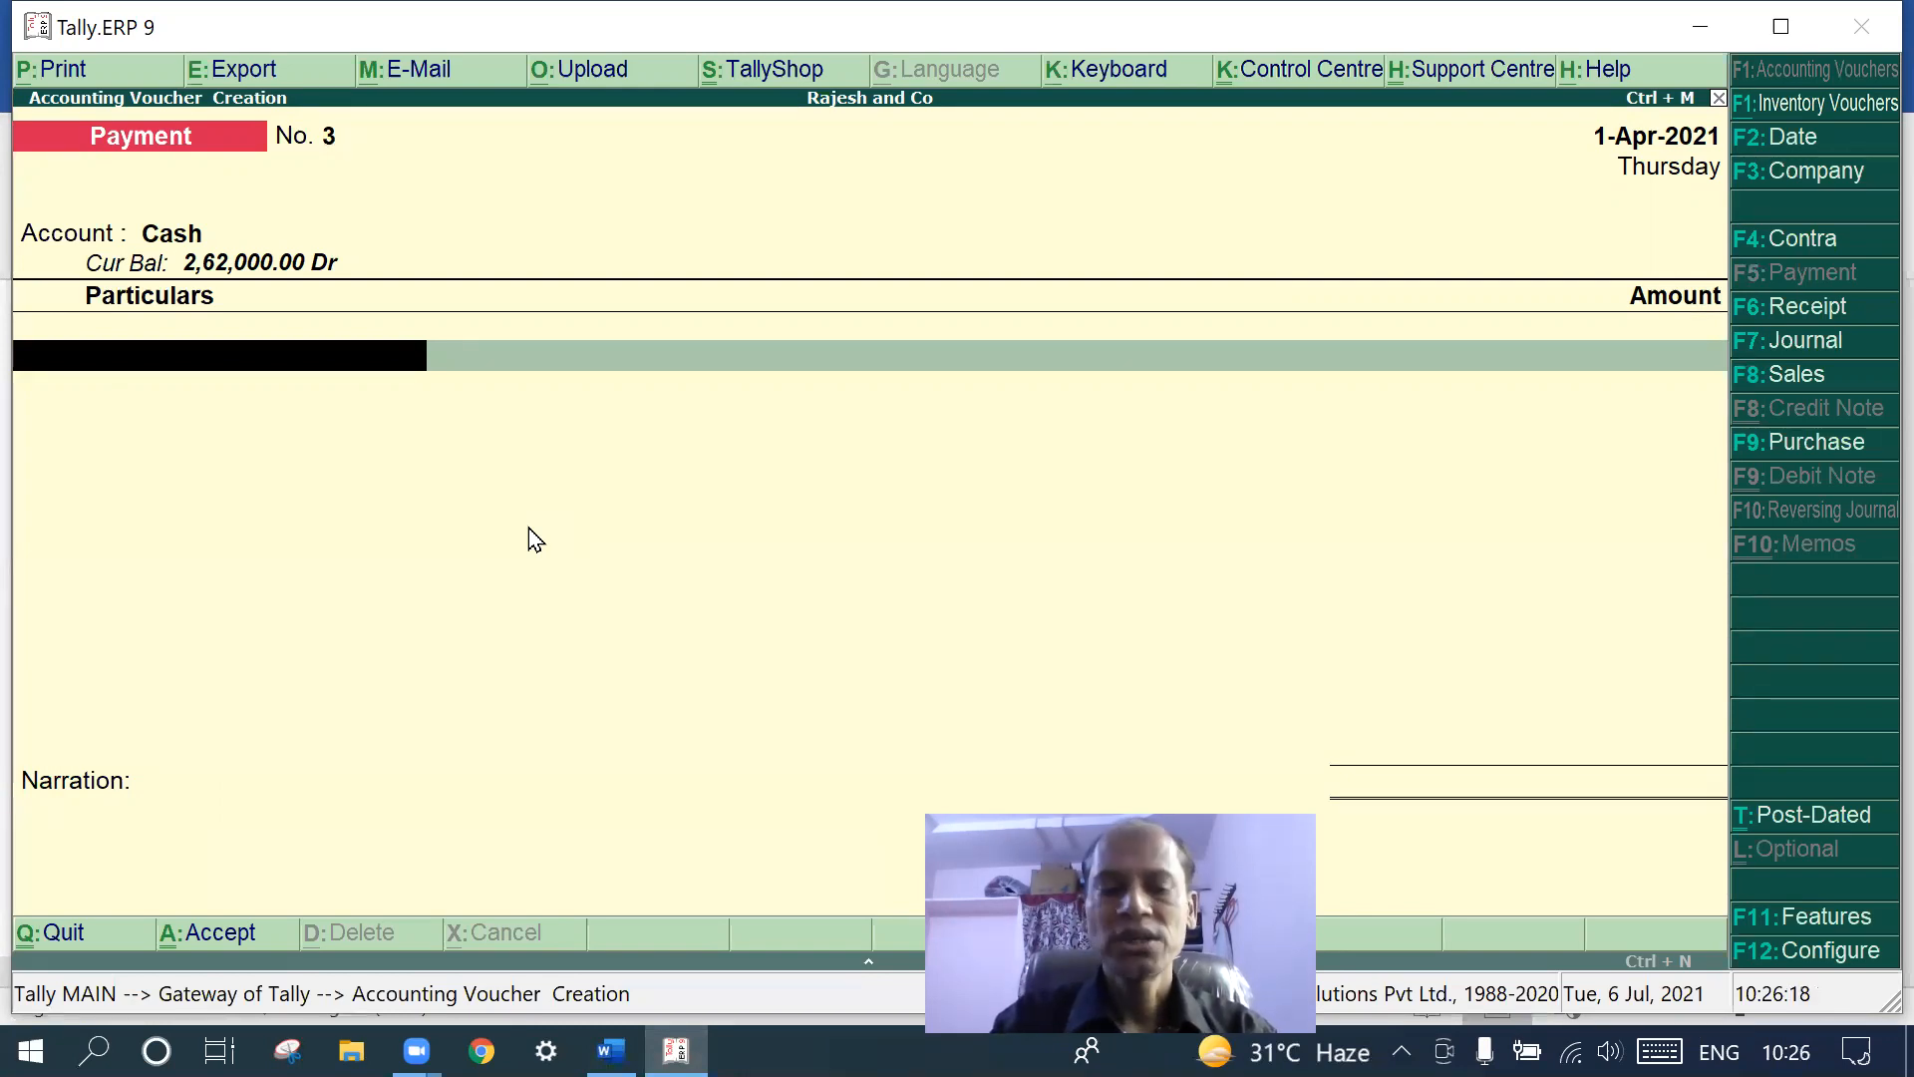
pyautogui.write('W')
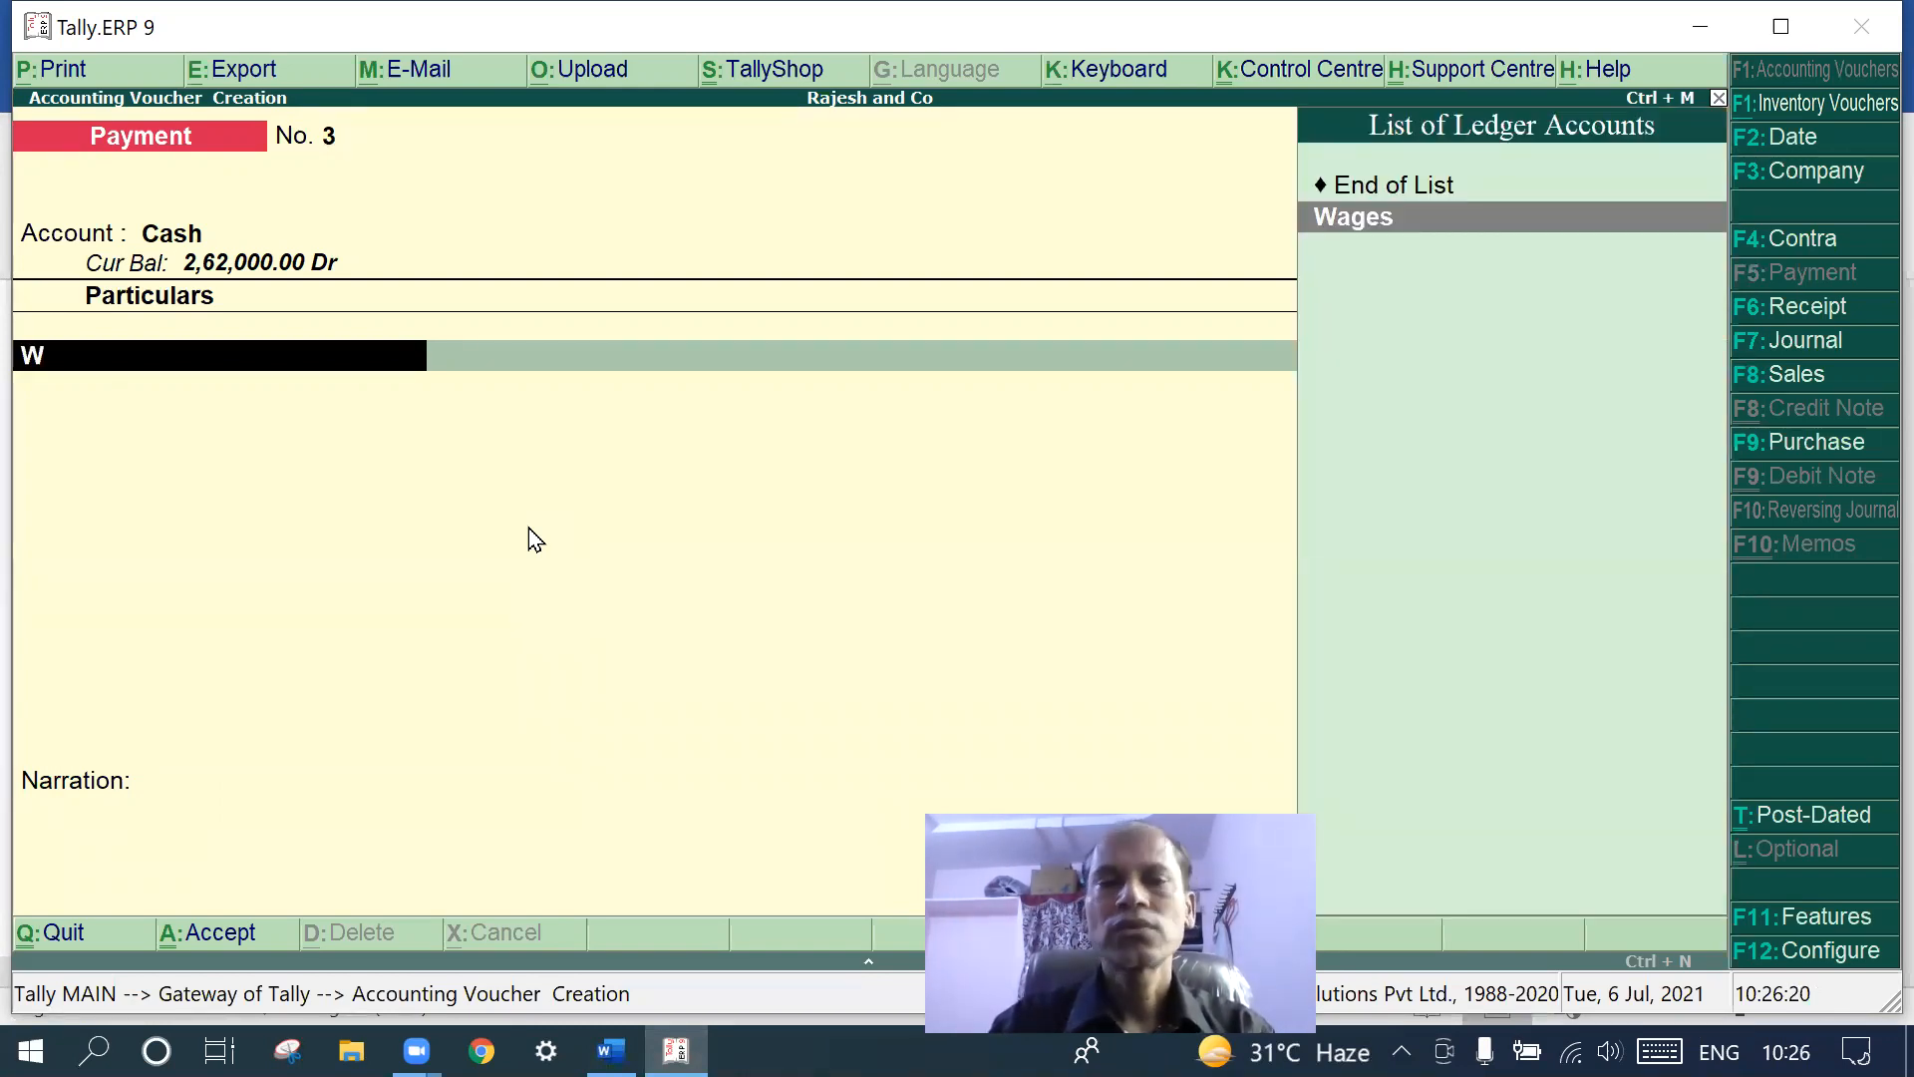
pyautogui.press('Return')
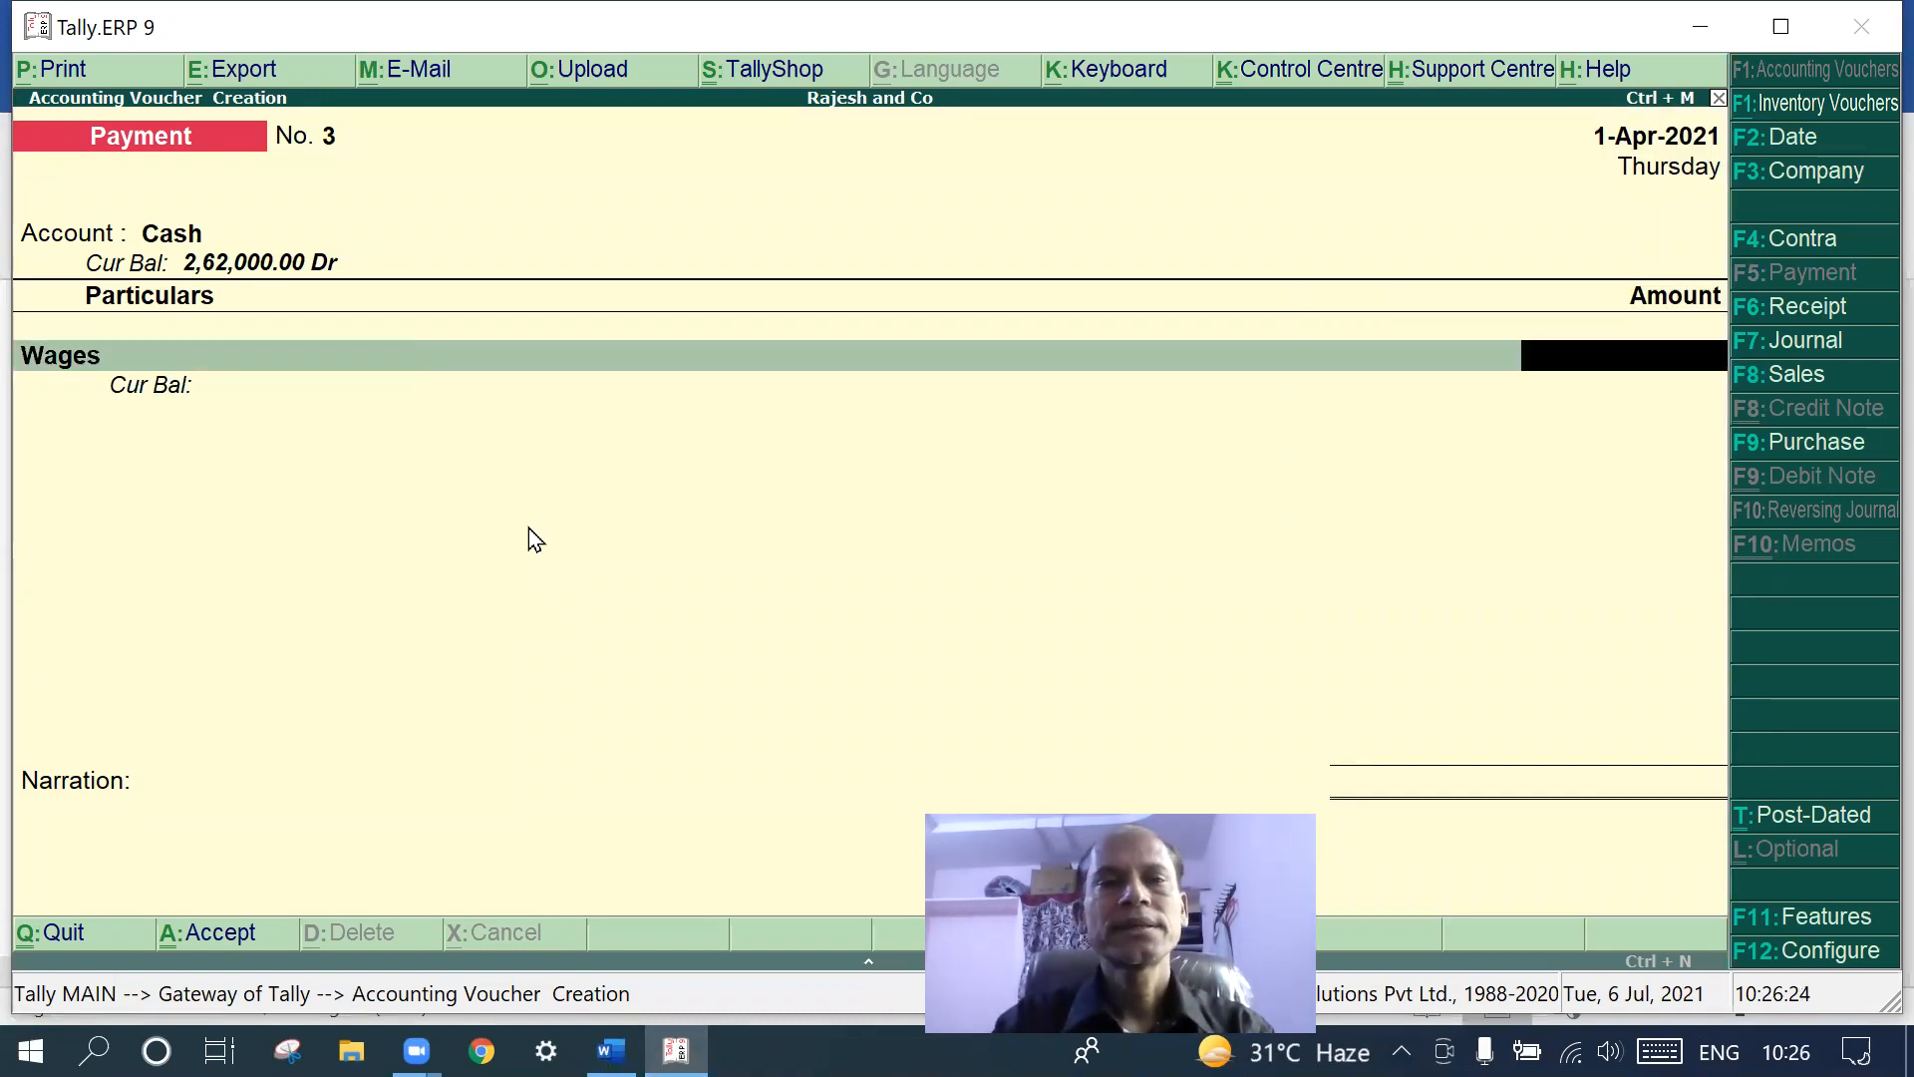
# - Enter 2,000 as the wages amount and save Payment voucher No. 3
pyautogui.write('2')
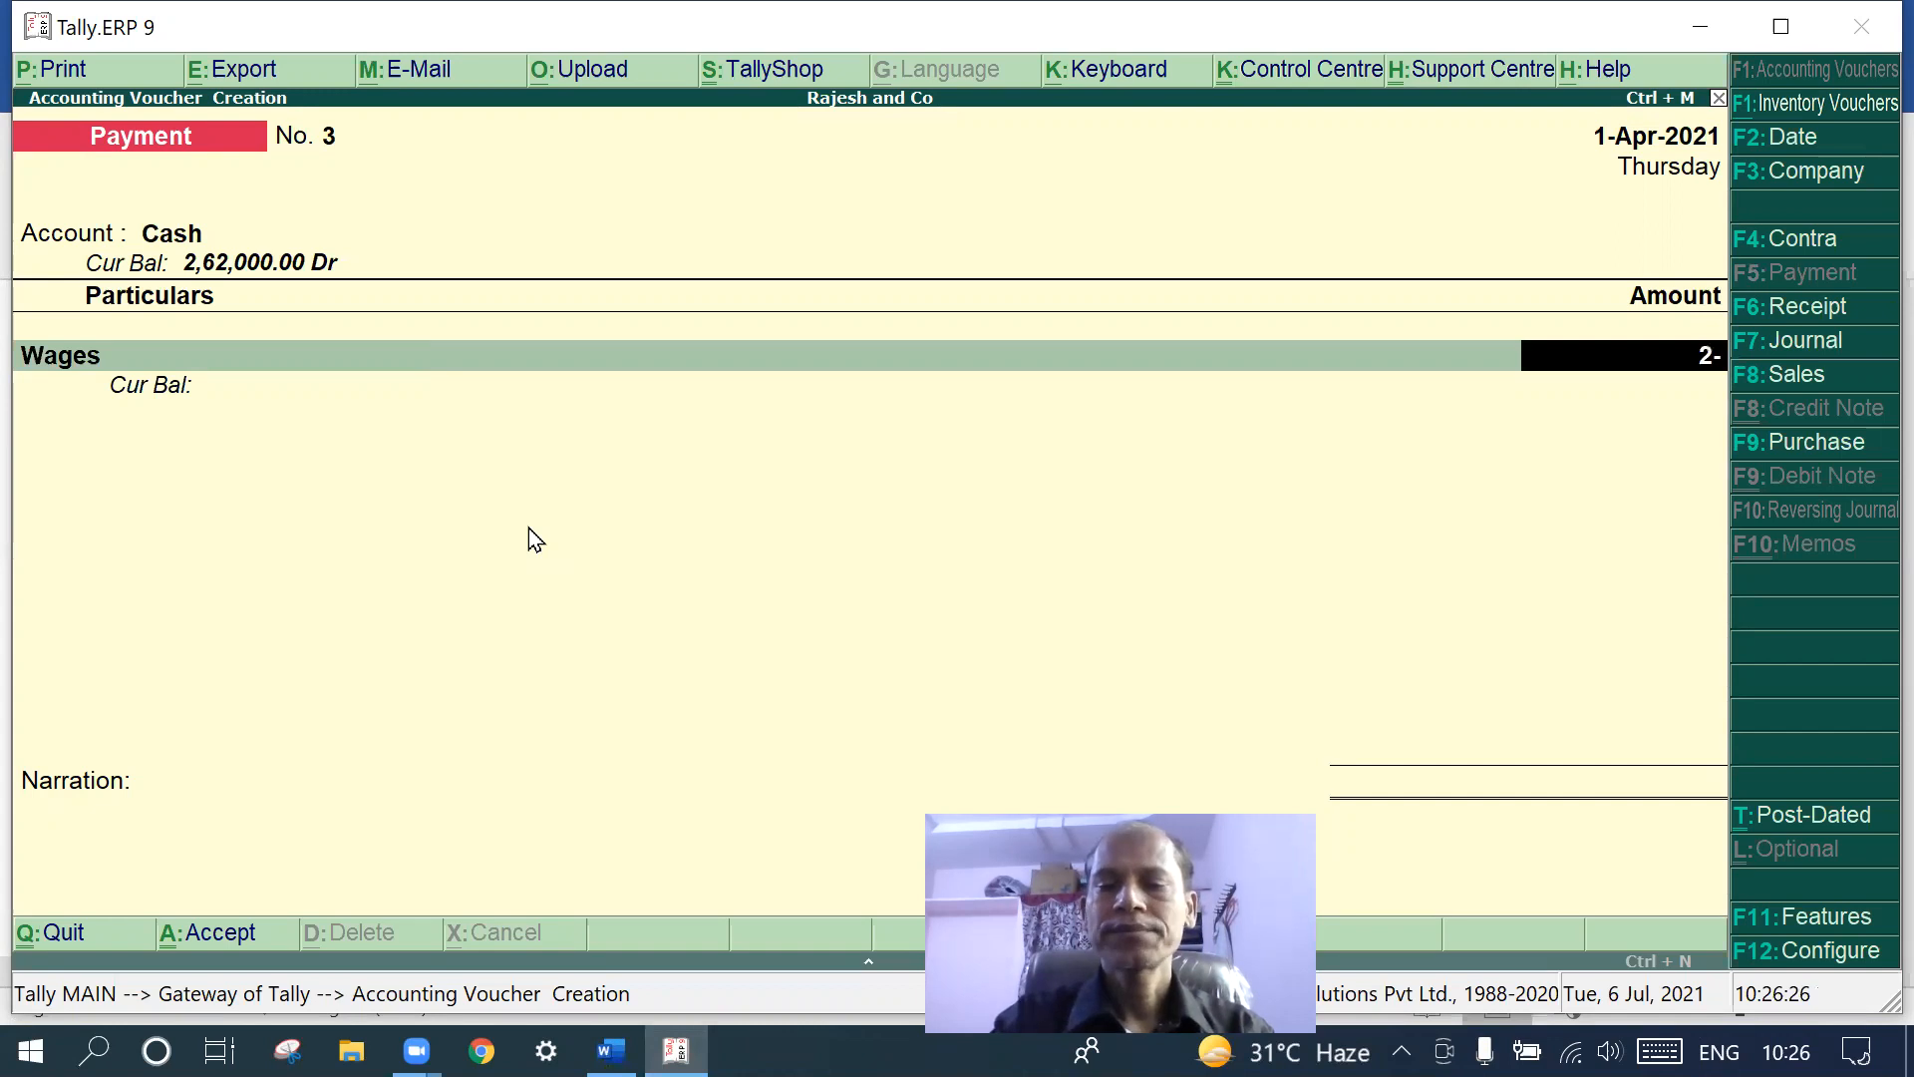
pyautogui.write('000')
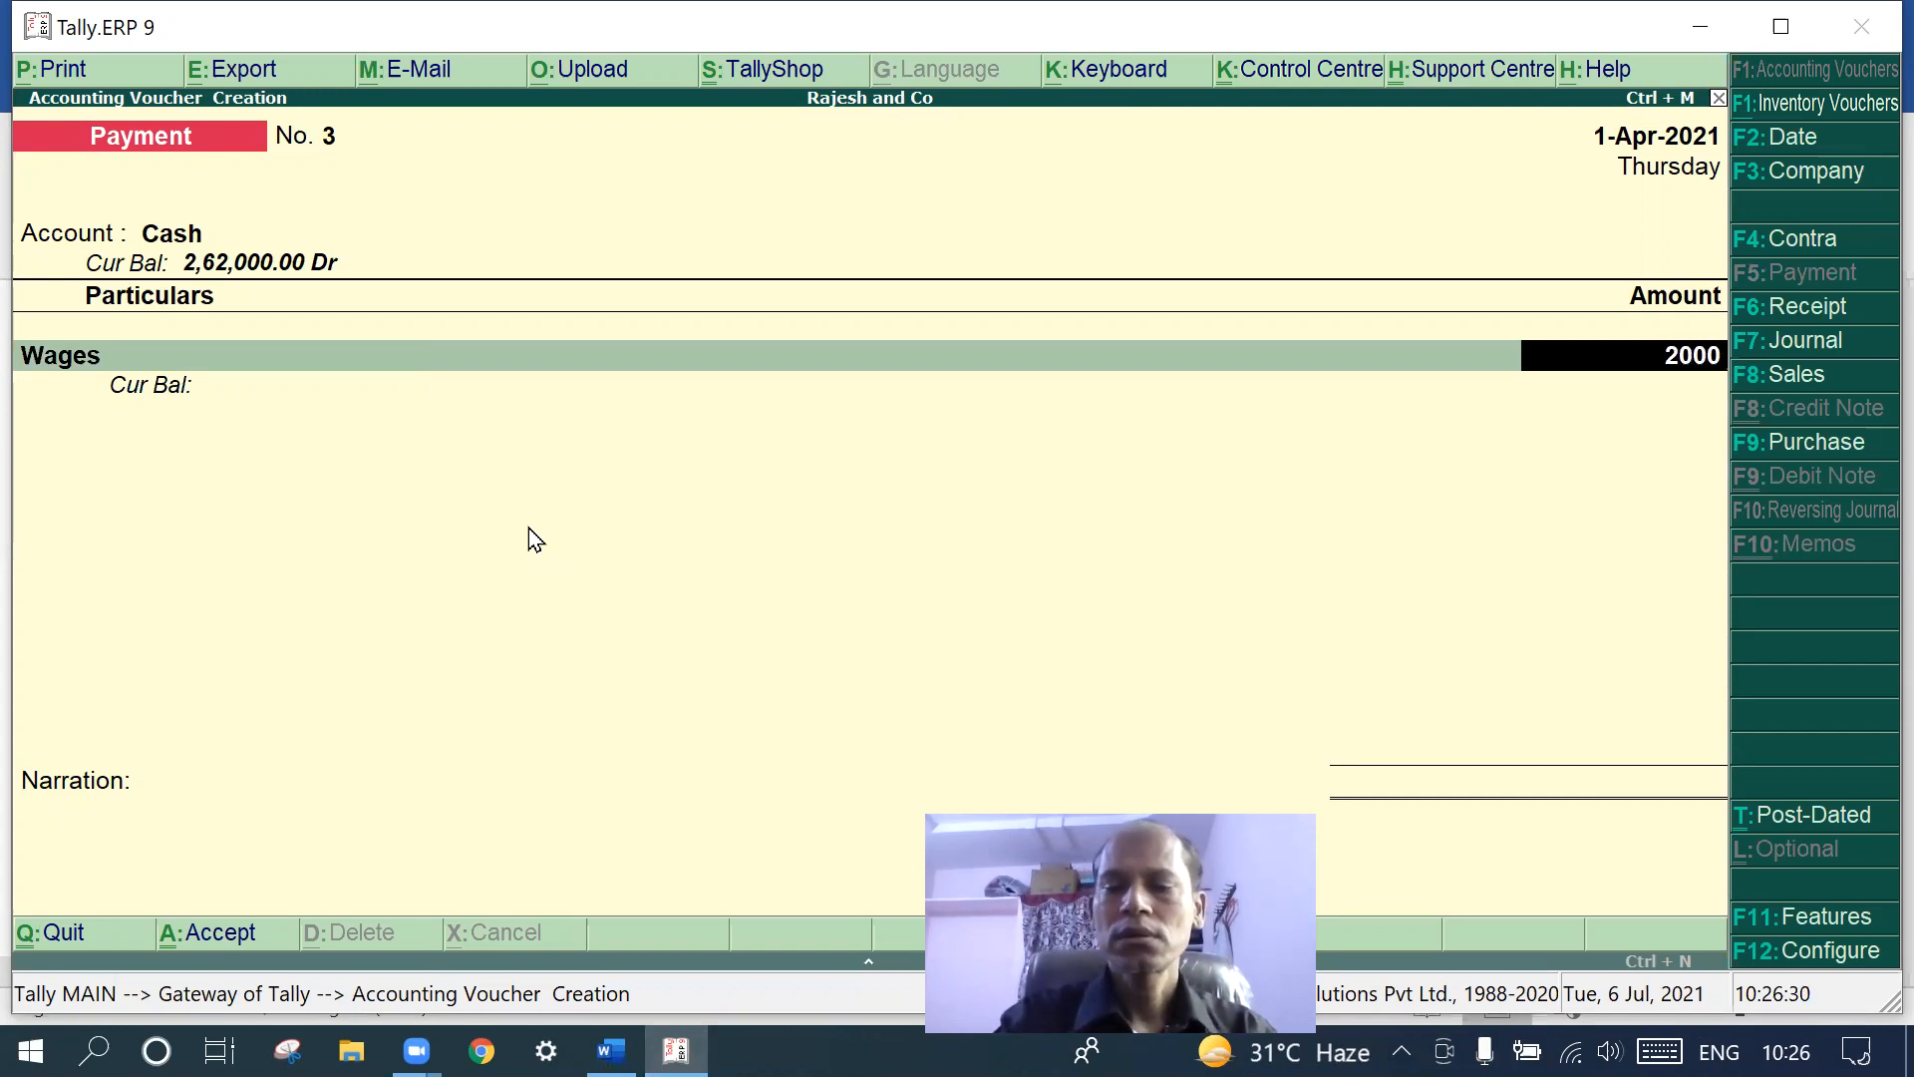
pyautogui.press('Return')
pyautogui.press('Return')
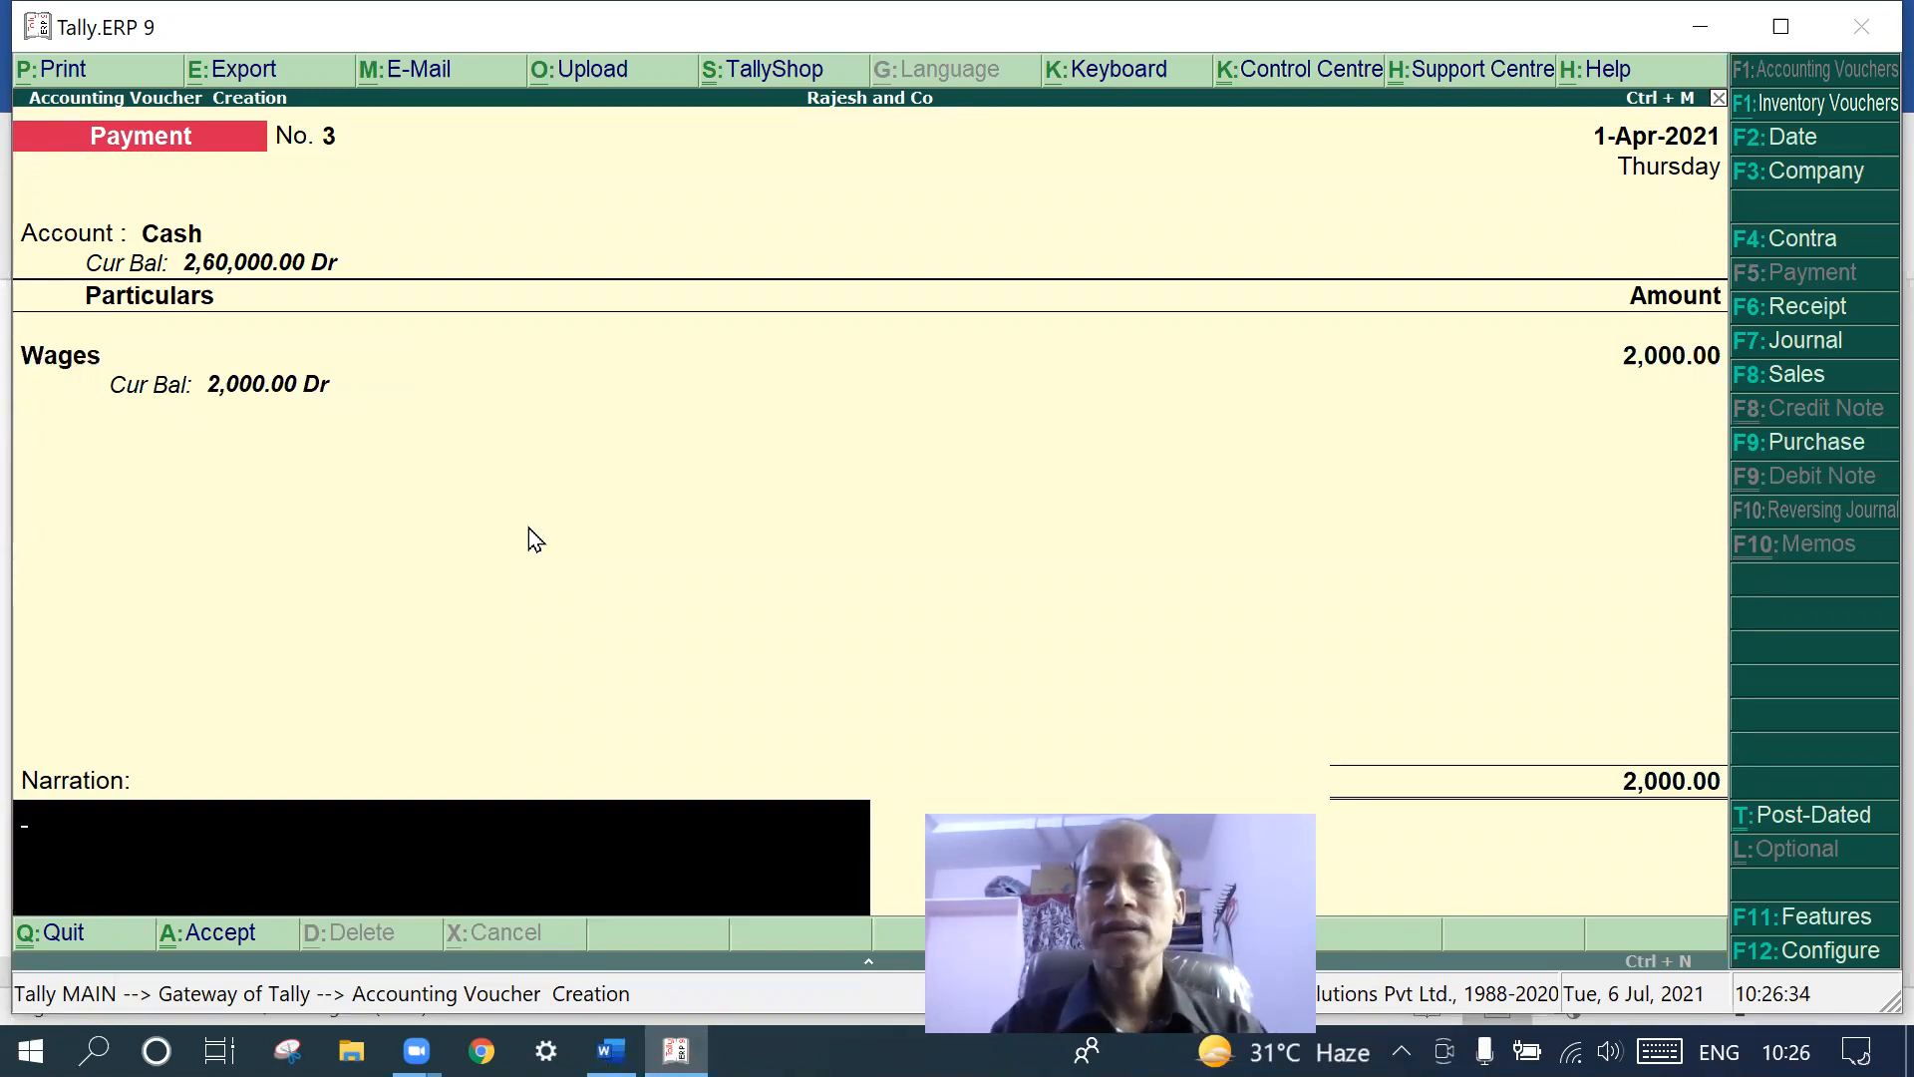
pyautogui.press('Return')
pyautogui.press('Return')
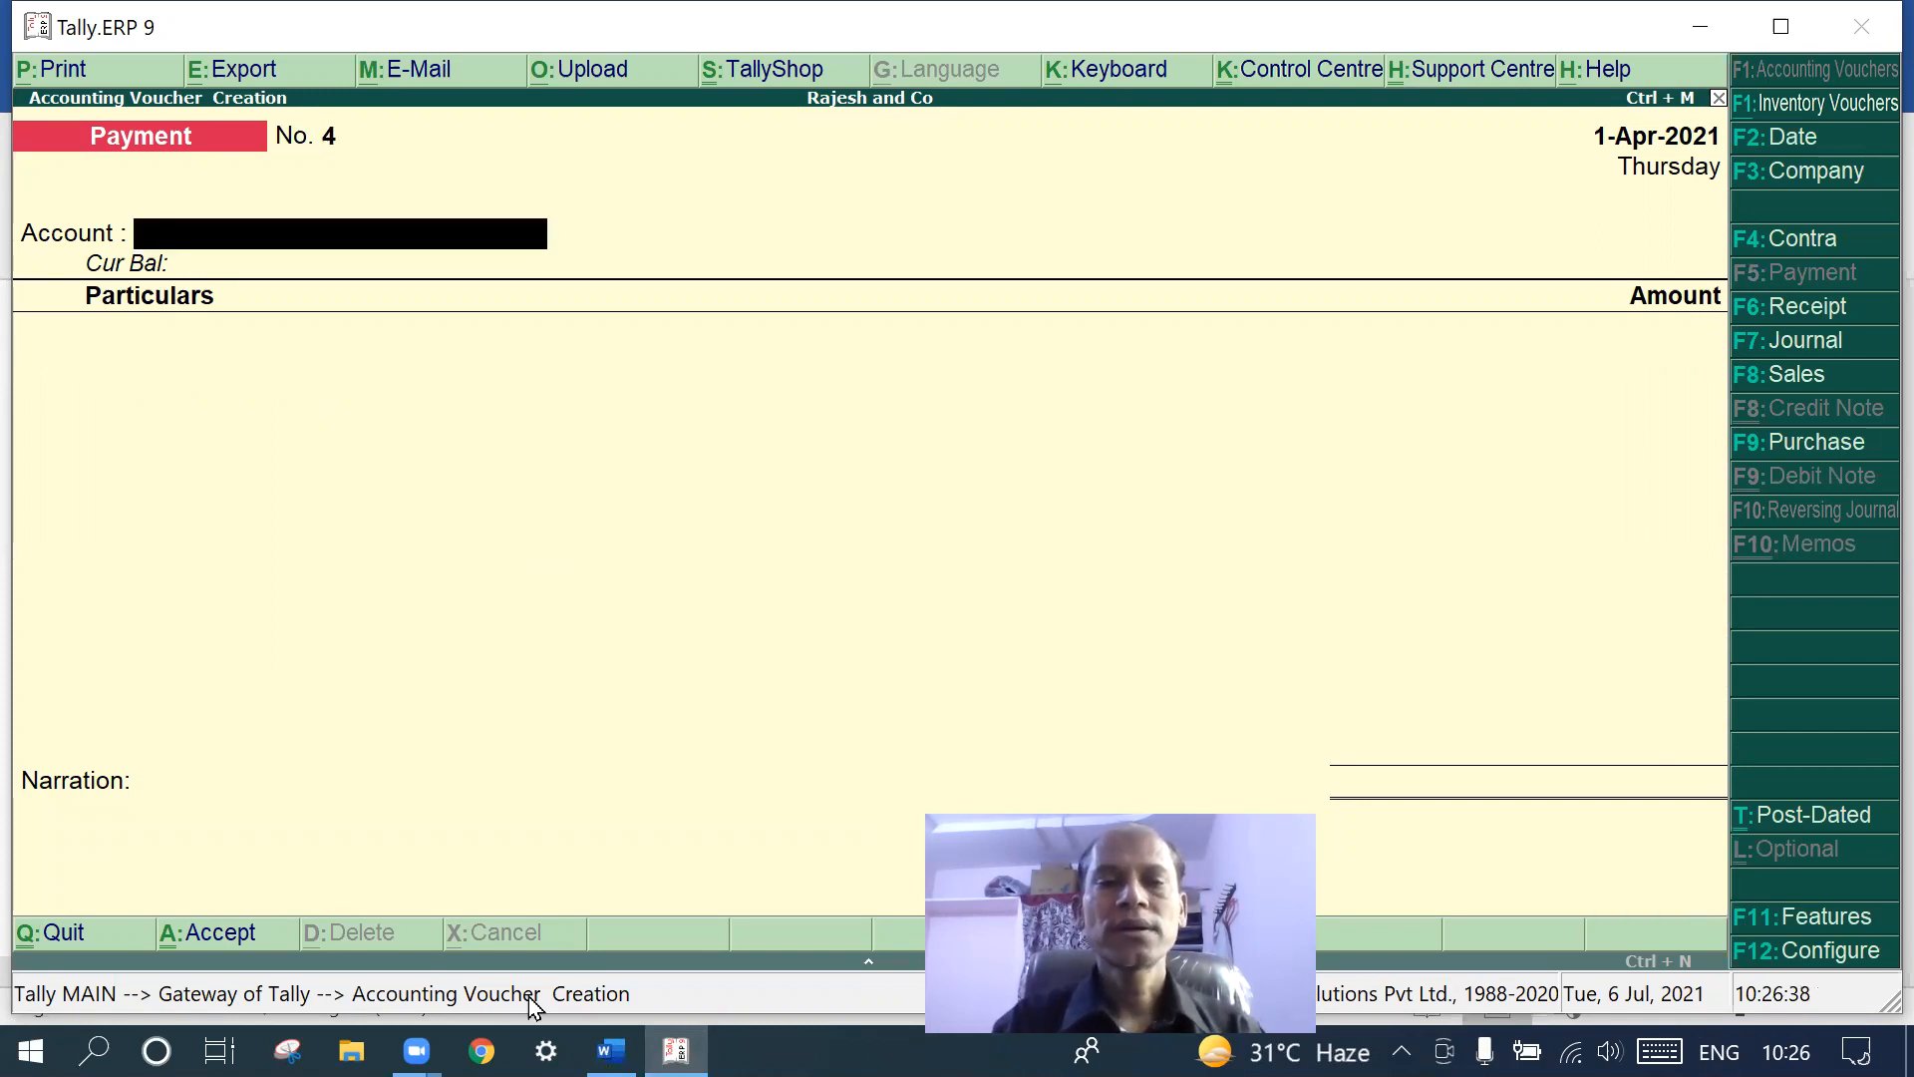
pyautogui.click(611, 1051)
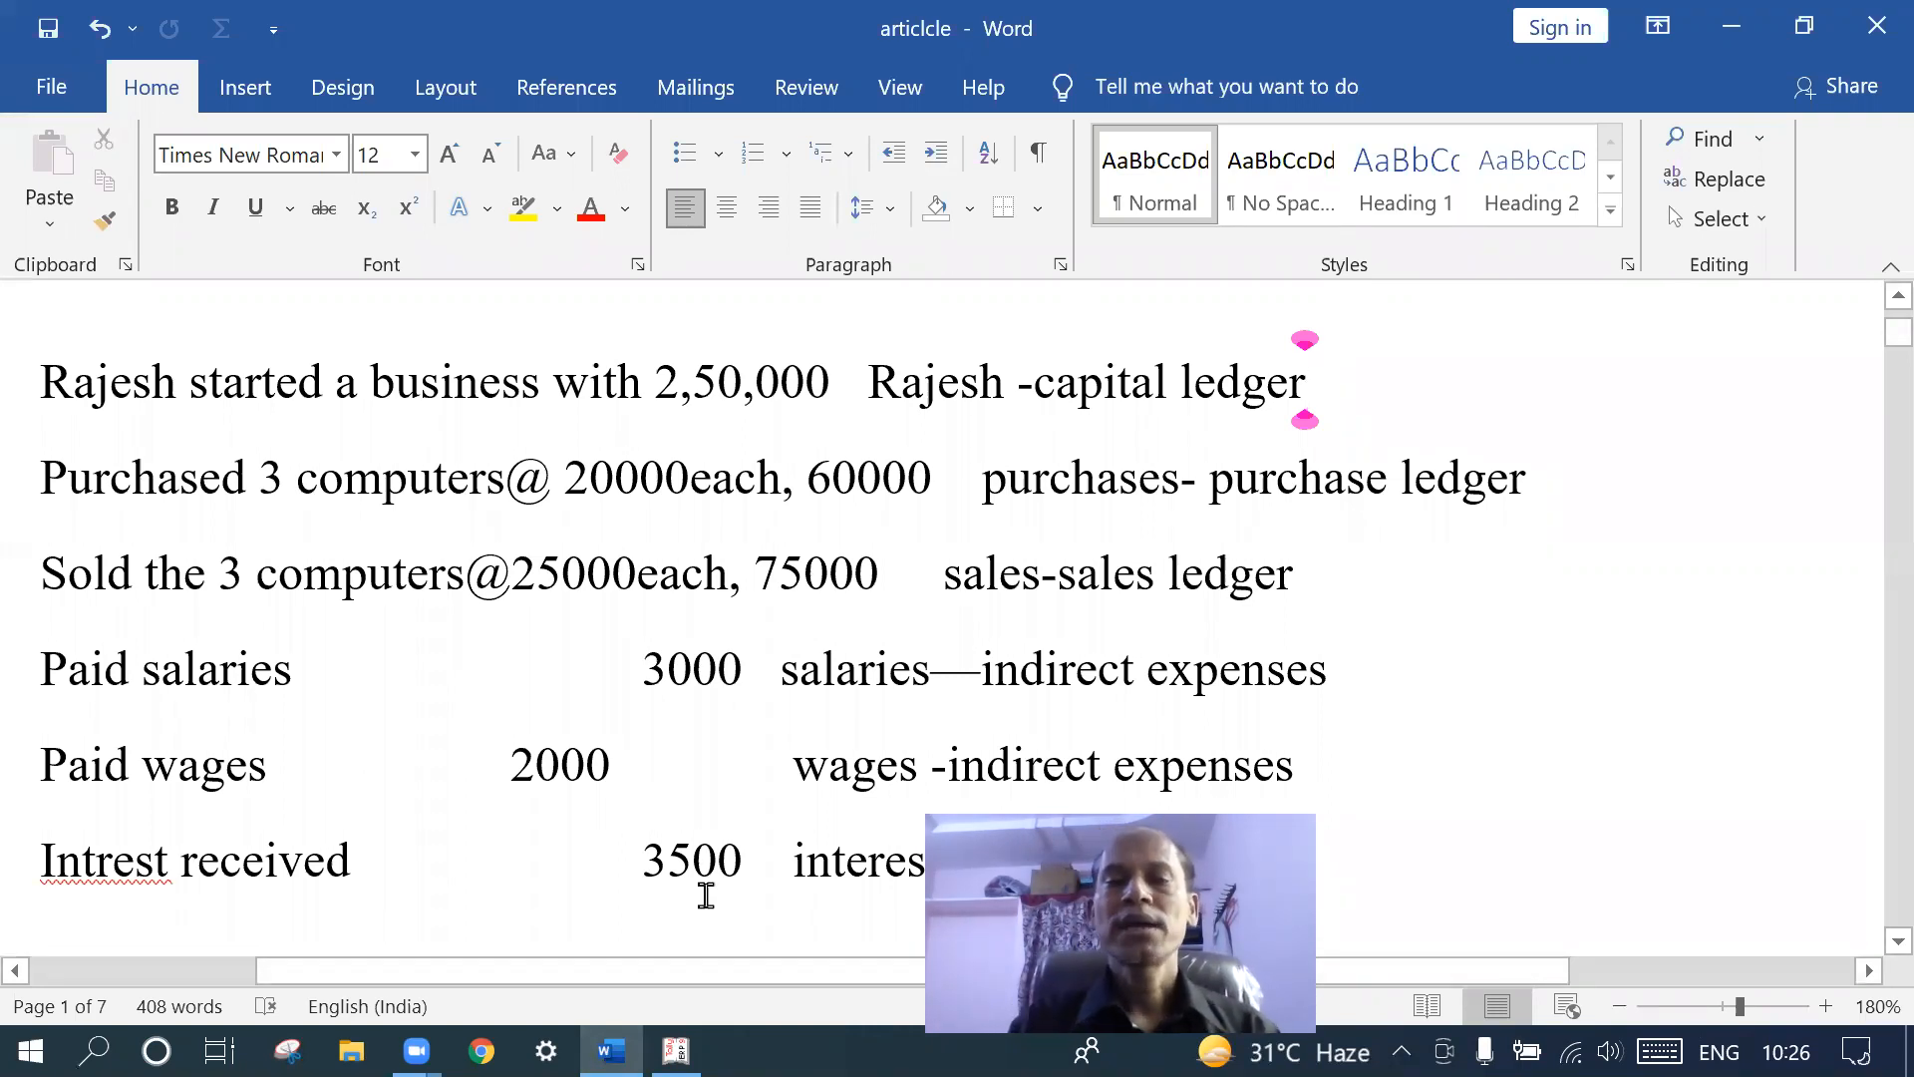
pyautogui.moveTo(676, 1051)
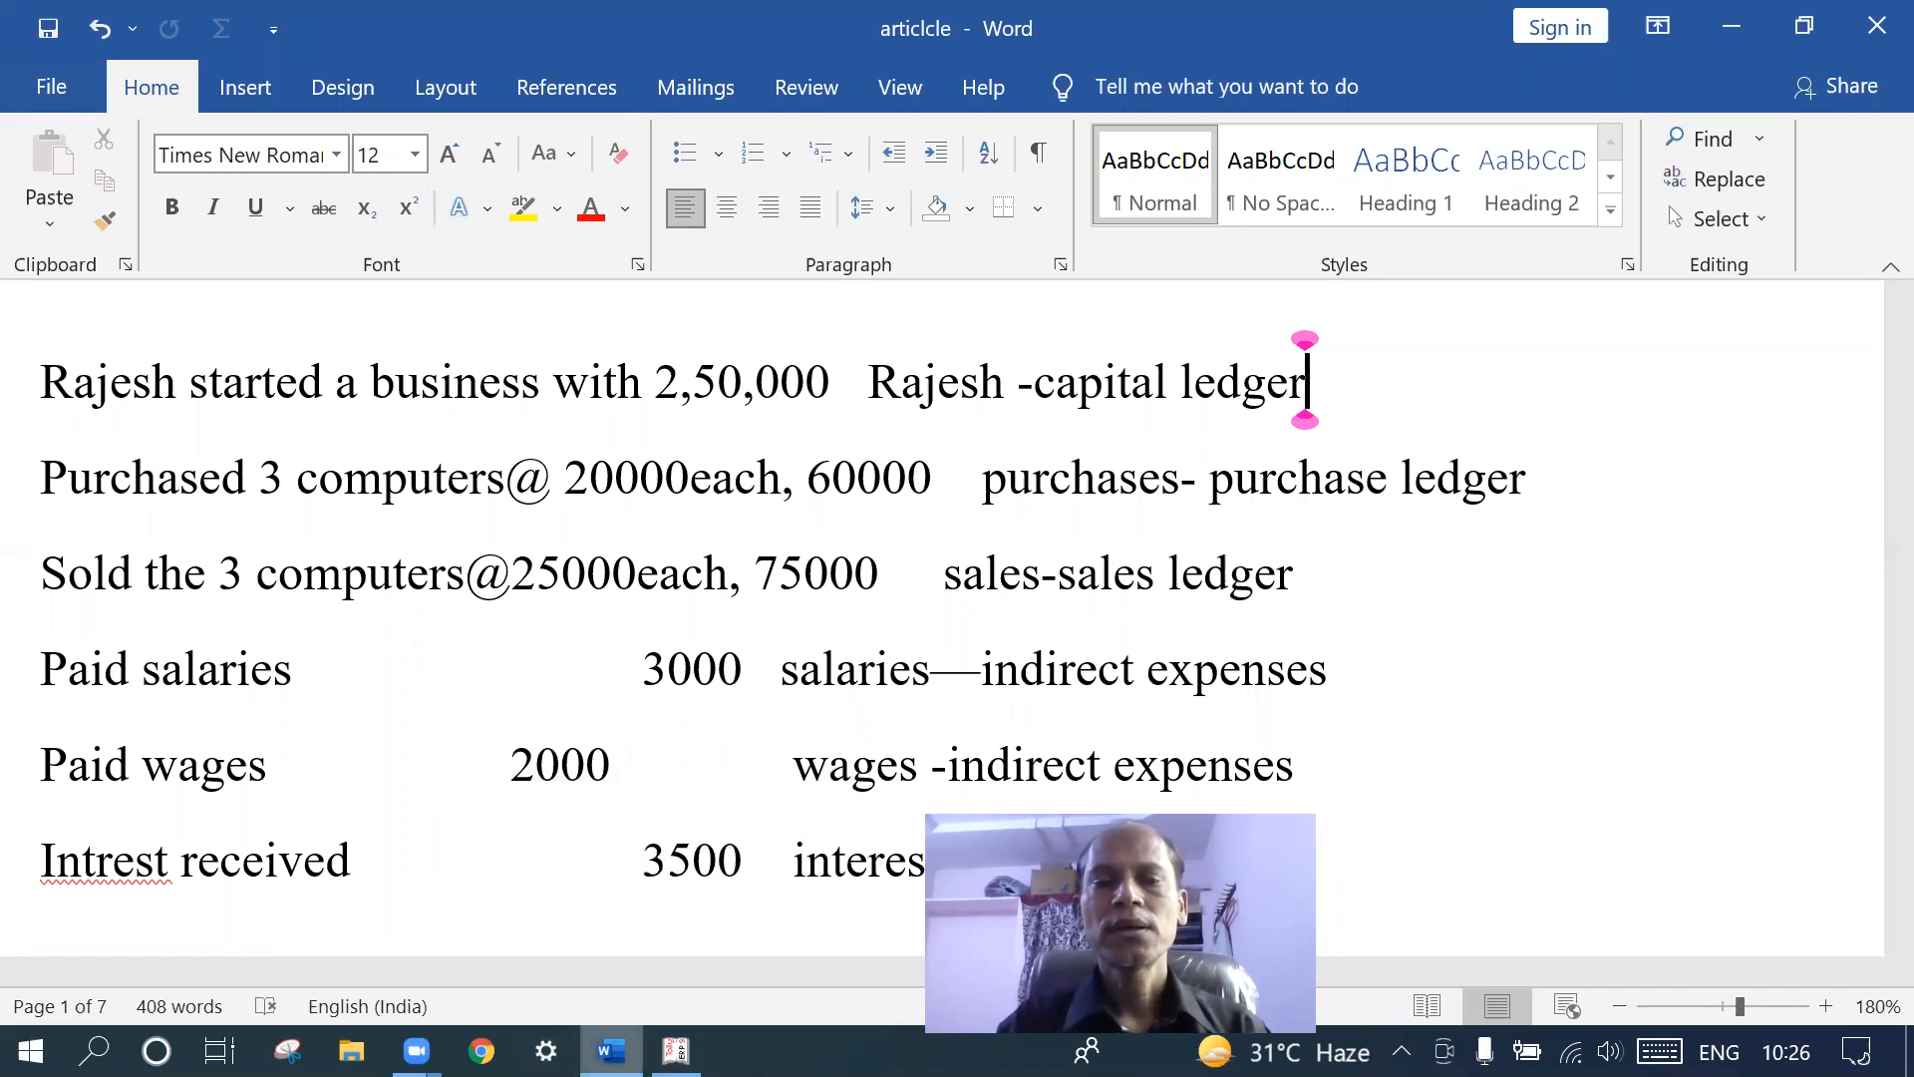
pyautogui.click(676, 1051)
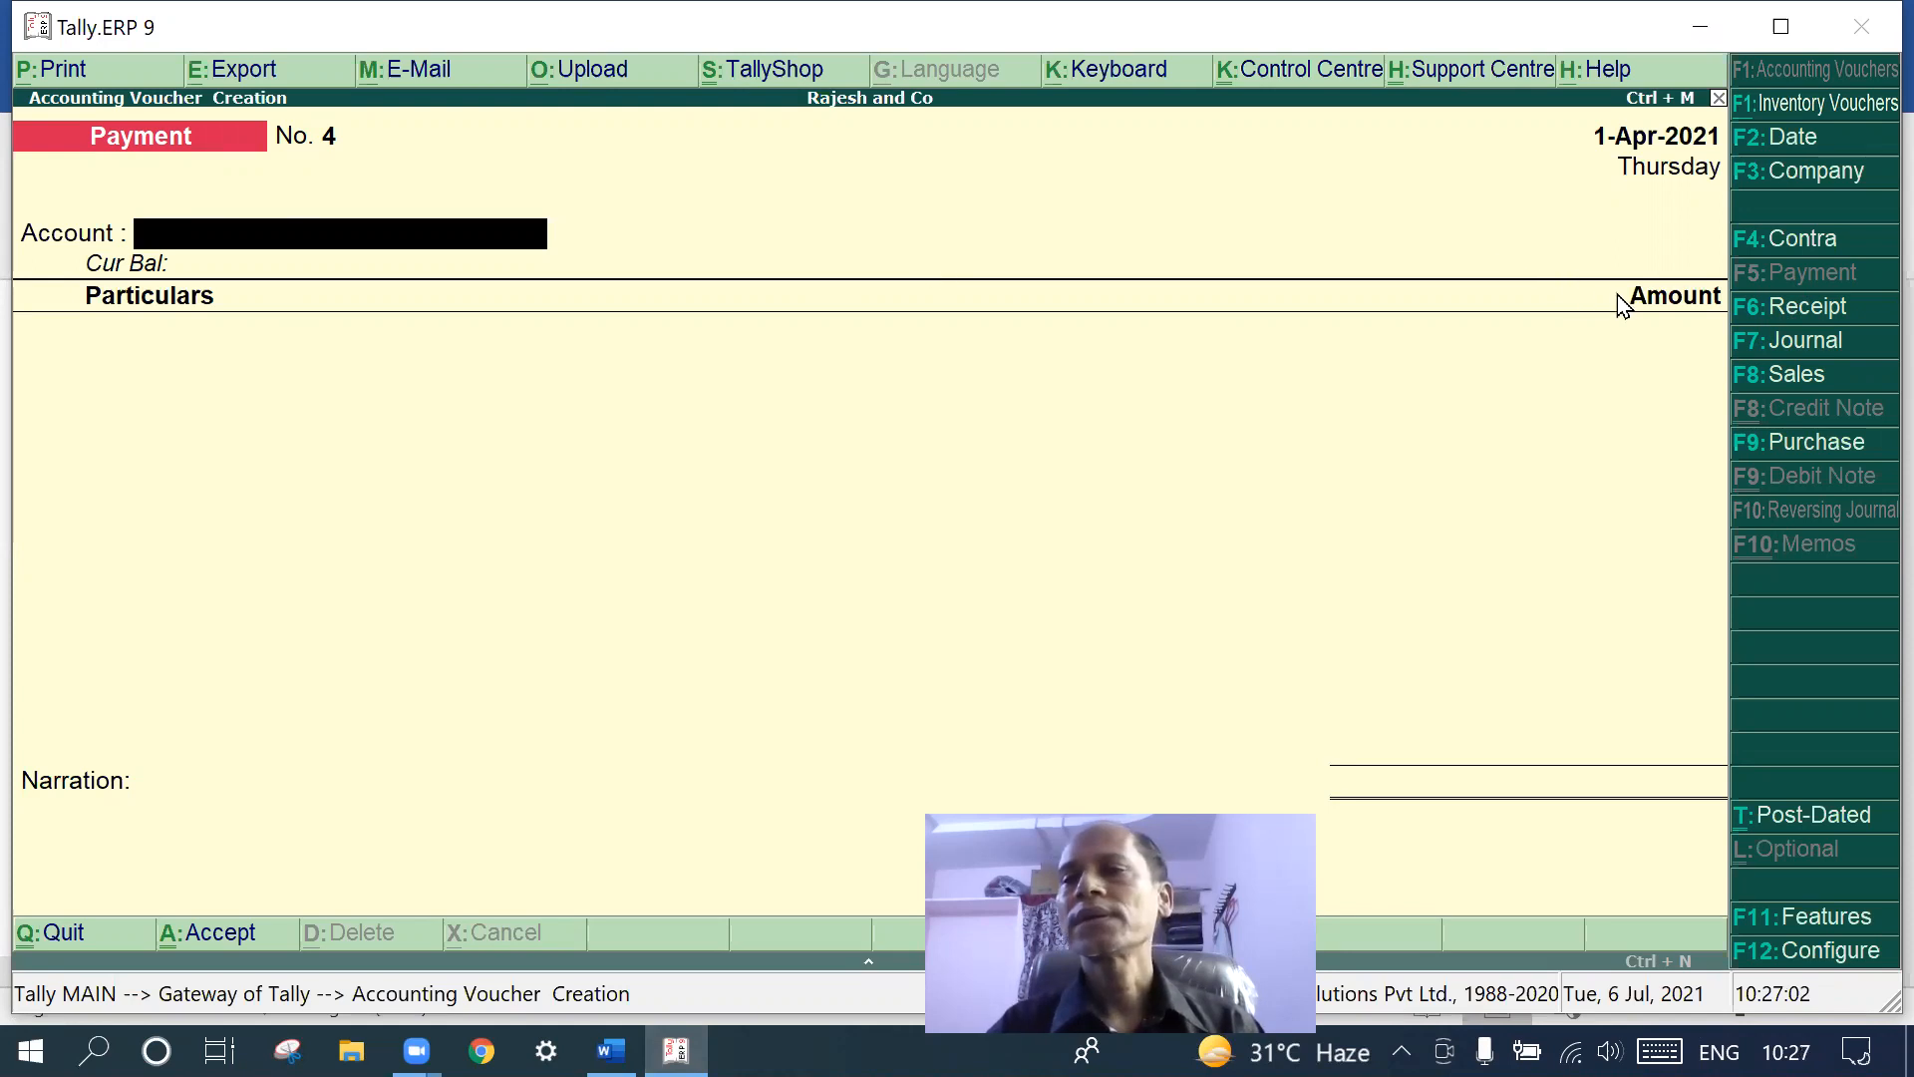
# - Start a receipt crediting Intrest Recd with 3,500.00 into Cash, after checking the amount in the Word notes
pyautogui.click(1815, 309)
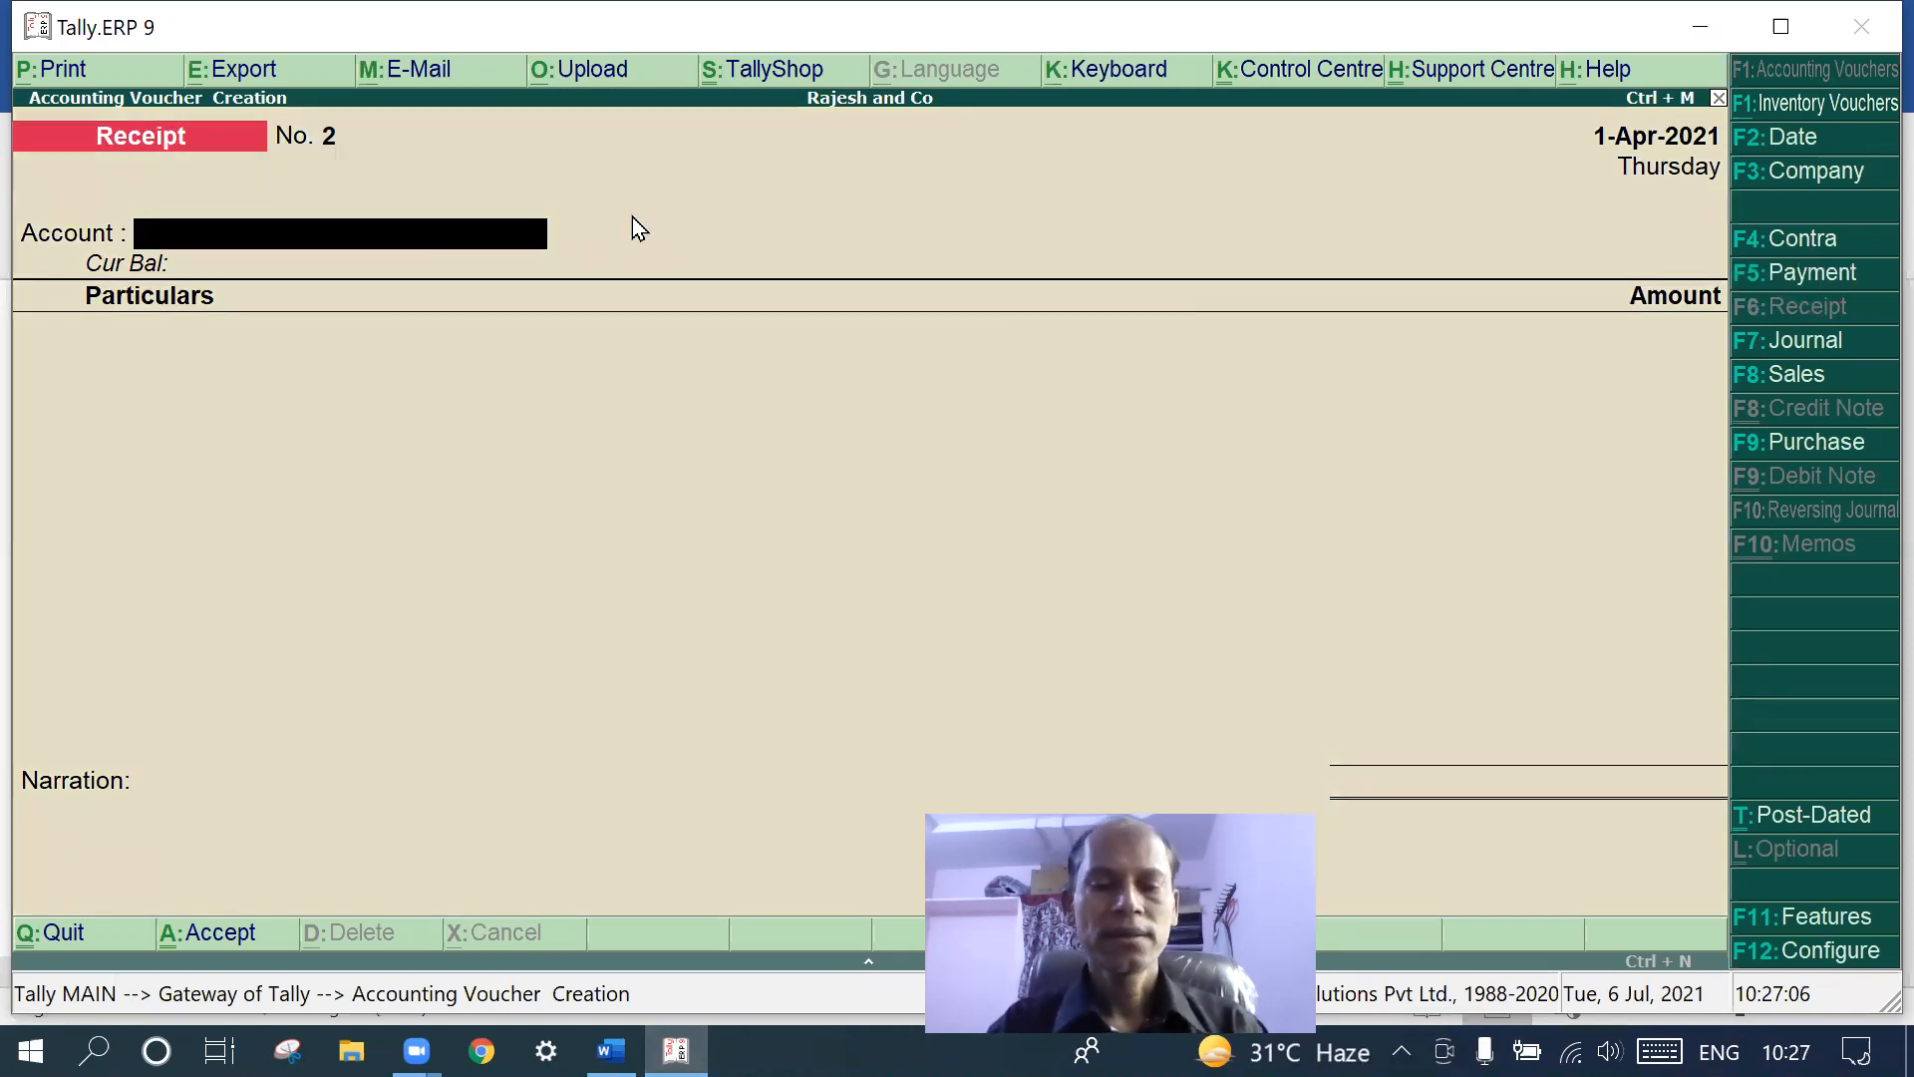
pyautogui.write('C')
pyautogui.press('Return')
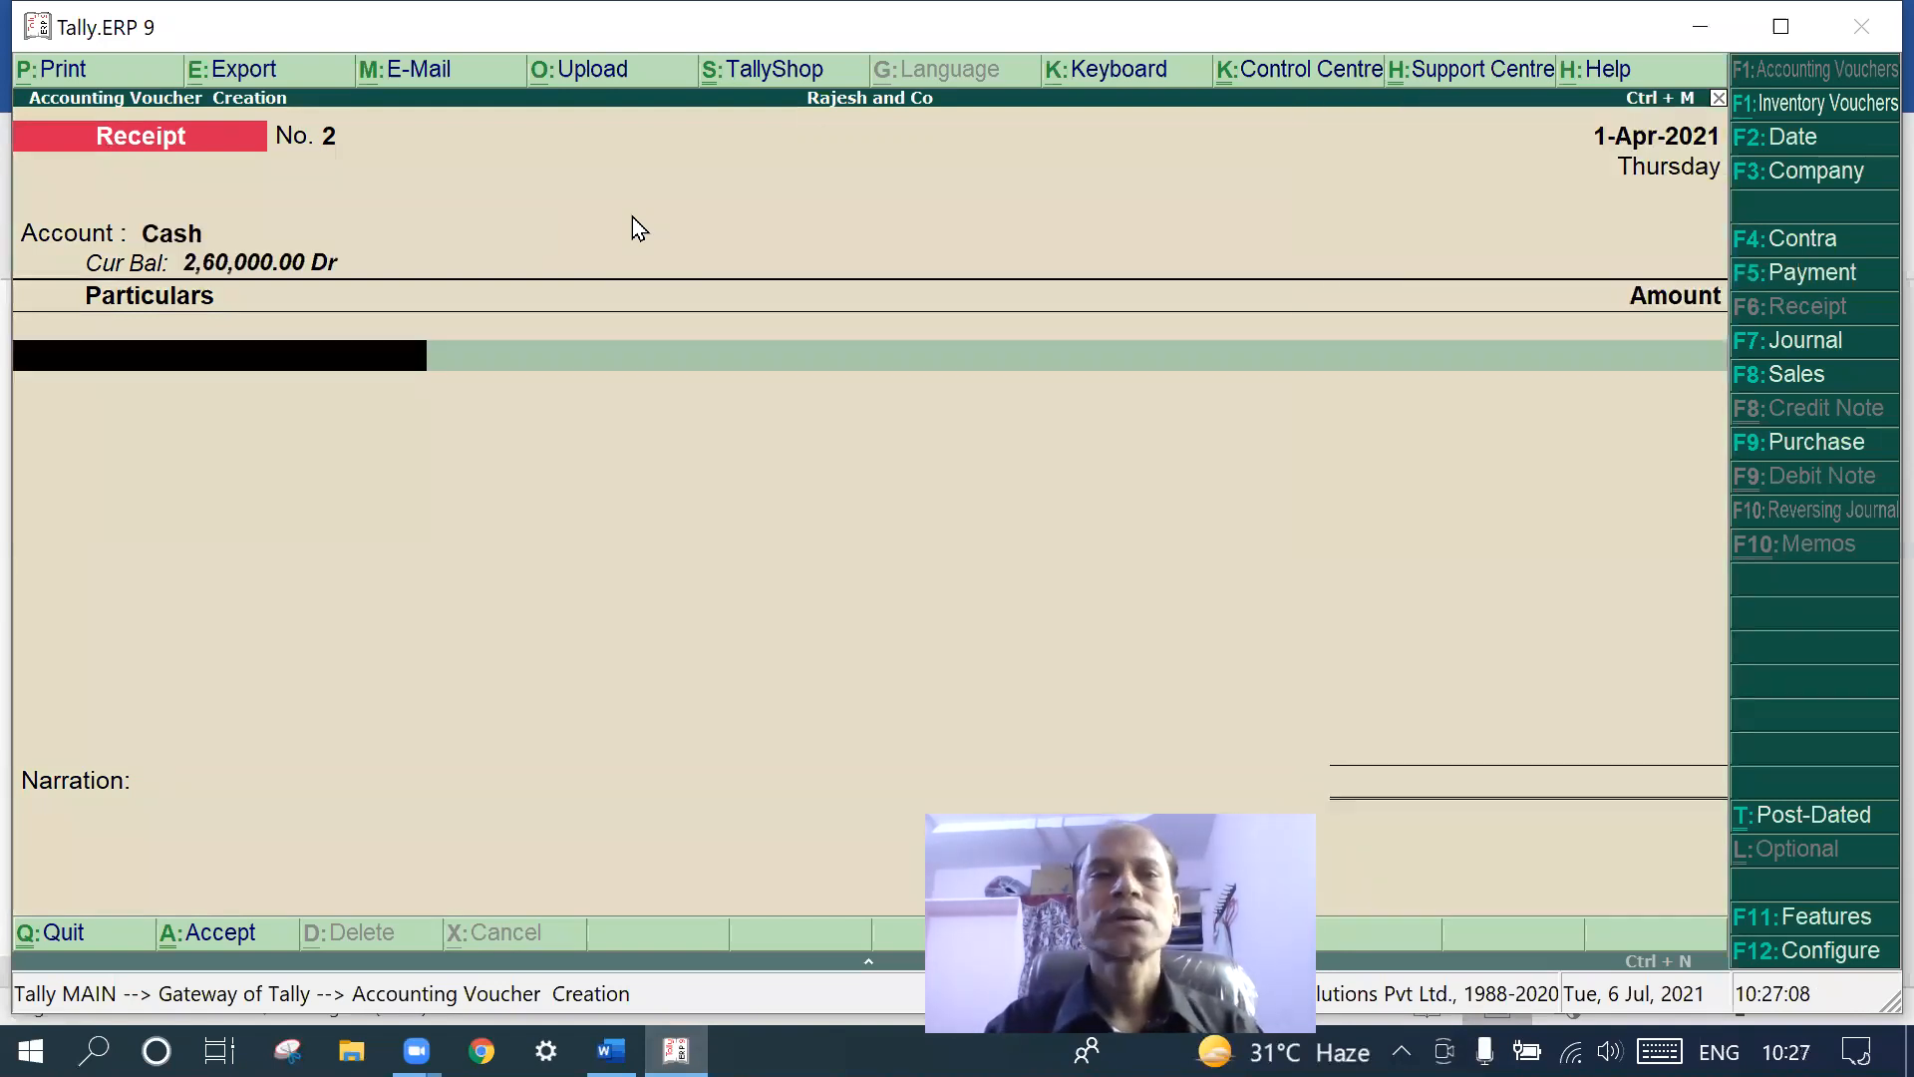
pyautogui.write('In')
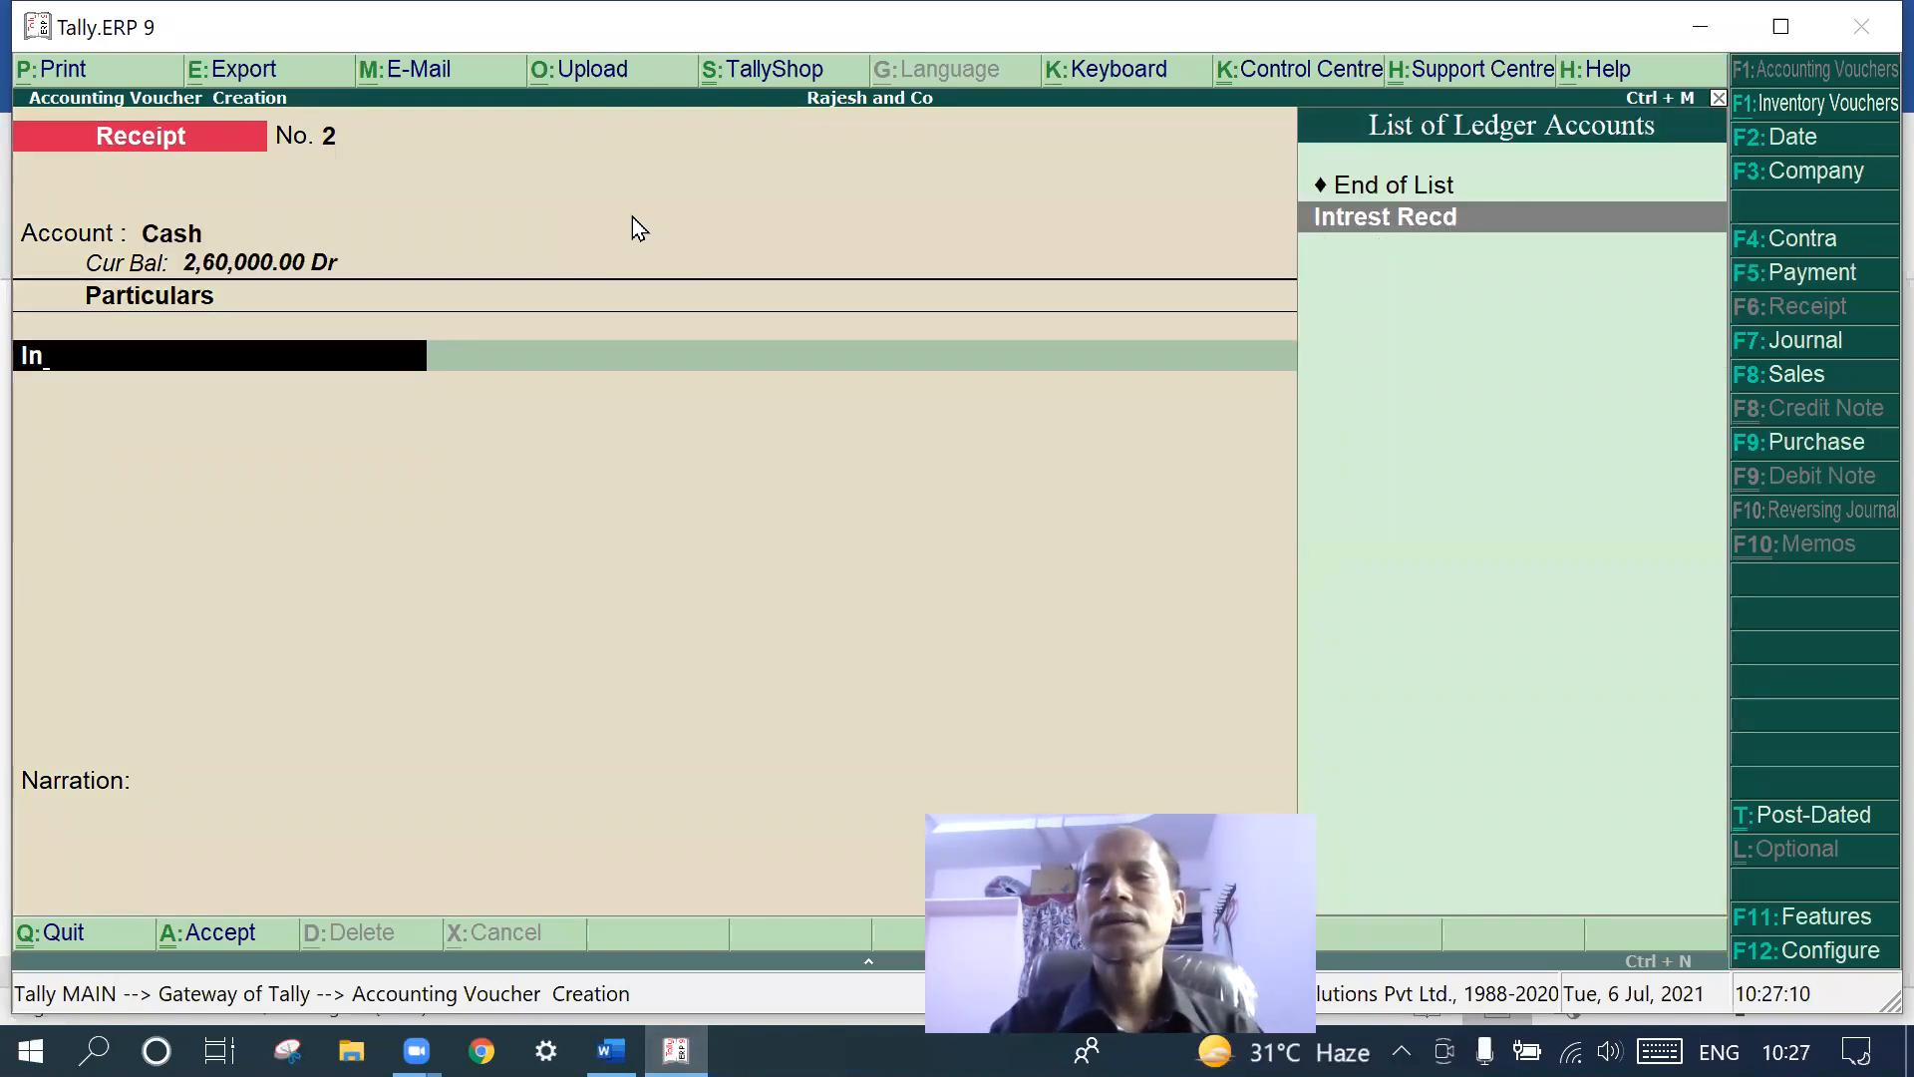
pyautogui.press('Return')
pyautogui.write('2')
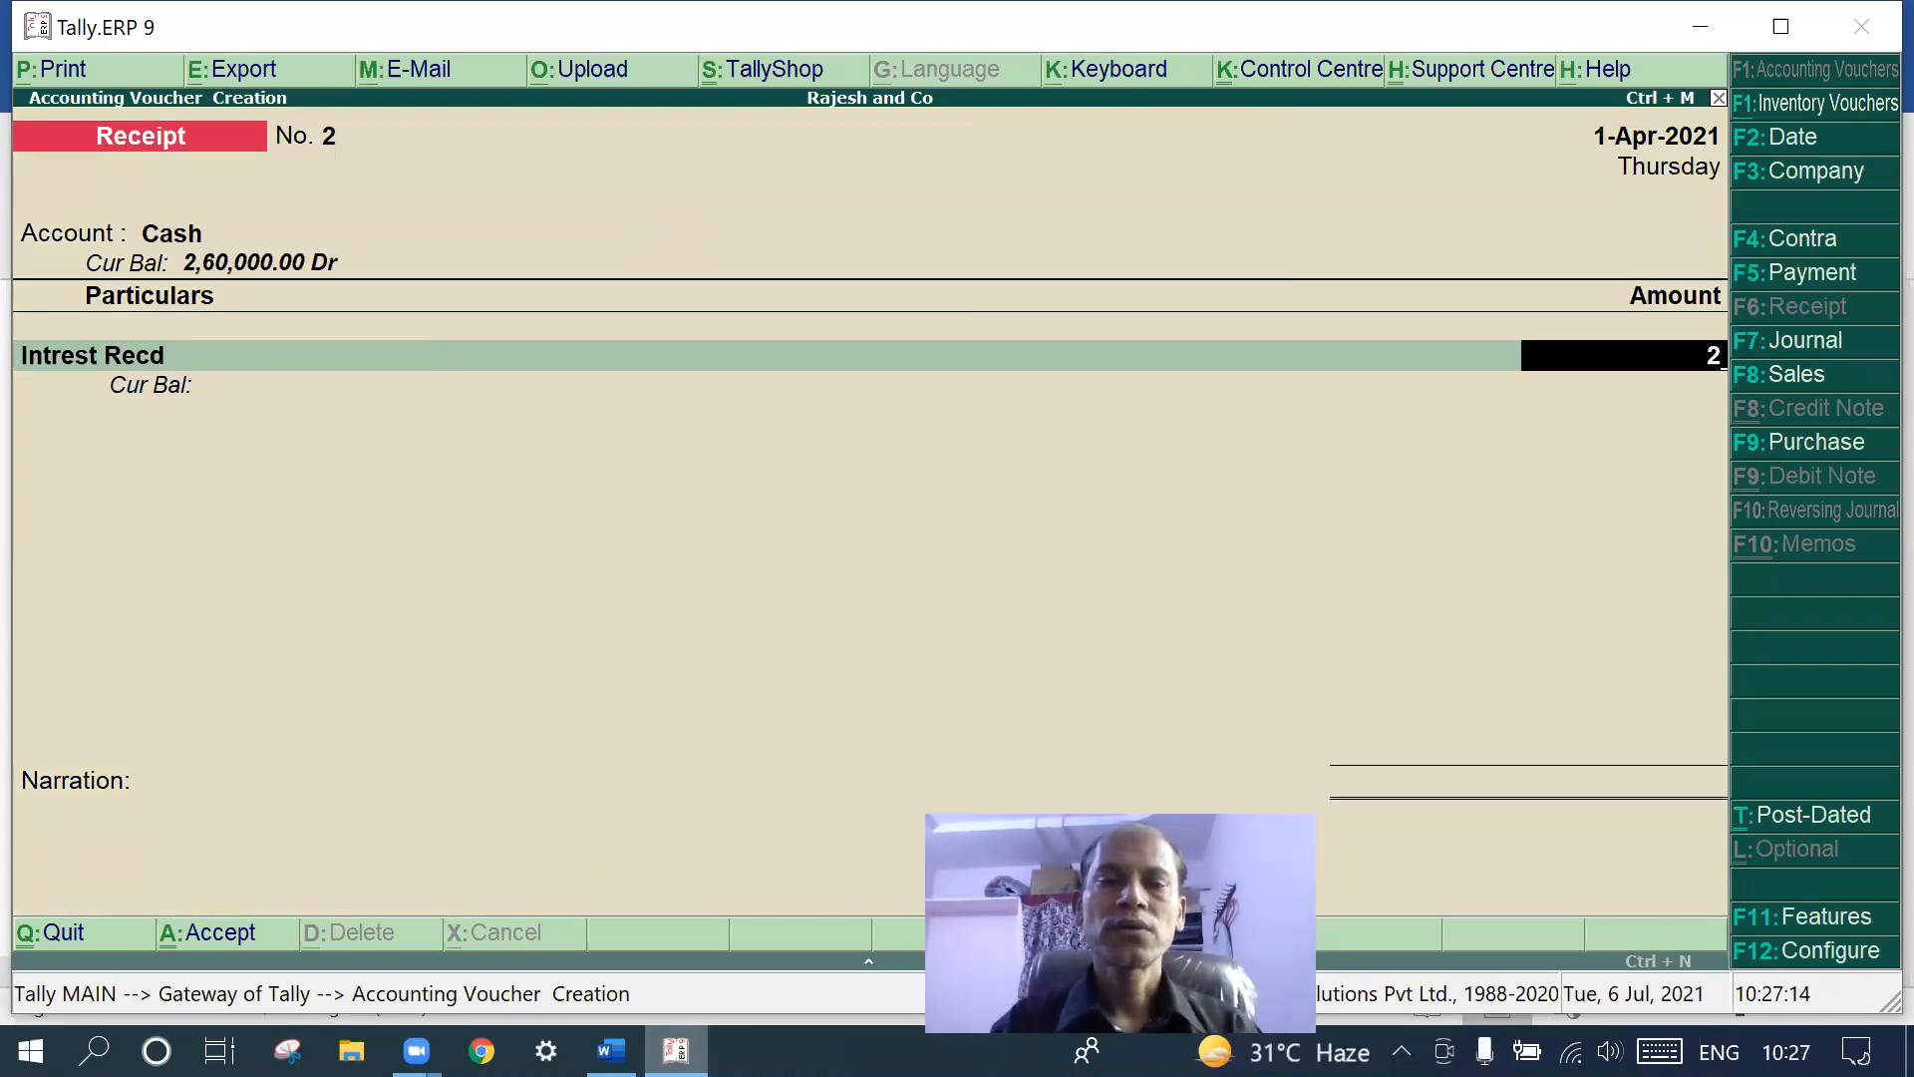
pyautogui.click(611, 1051)
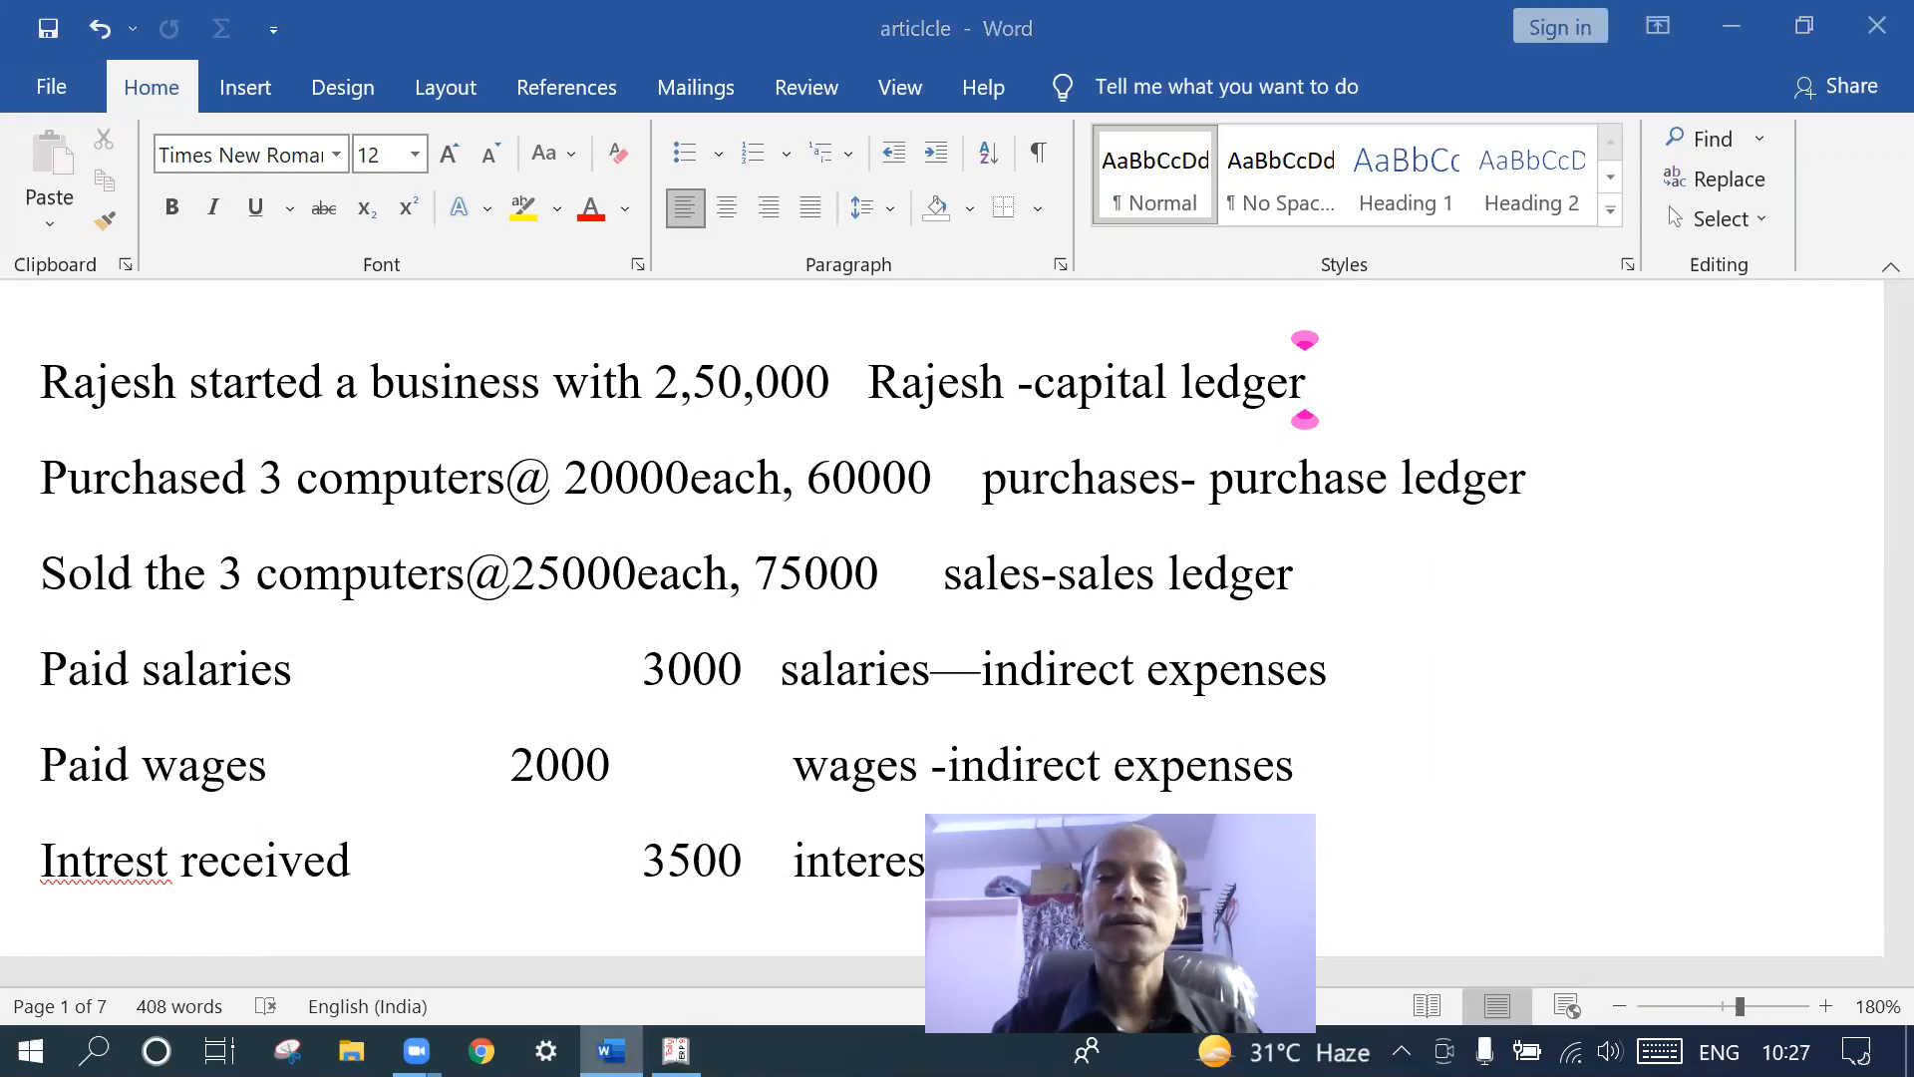
pyautogui.hotkey('alt', 'Tab')
pyautogui.press('BackSpace')
pyautogui.write('35000')
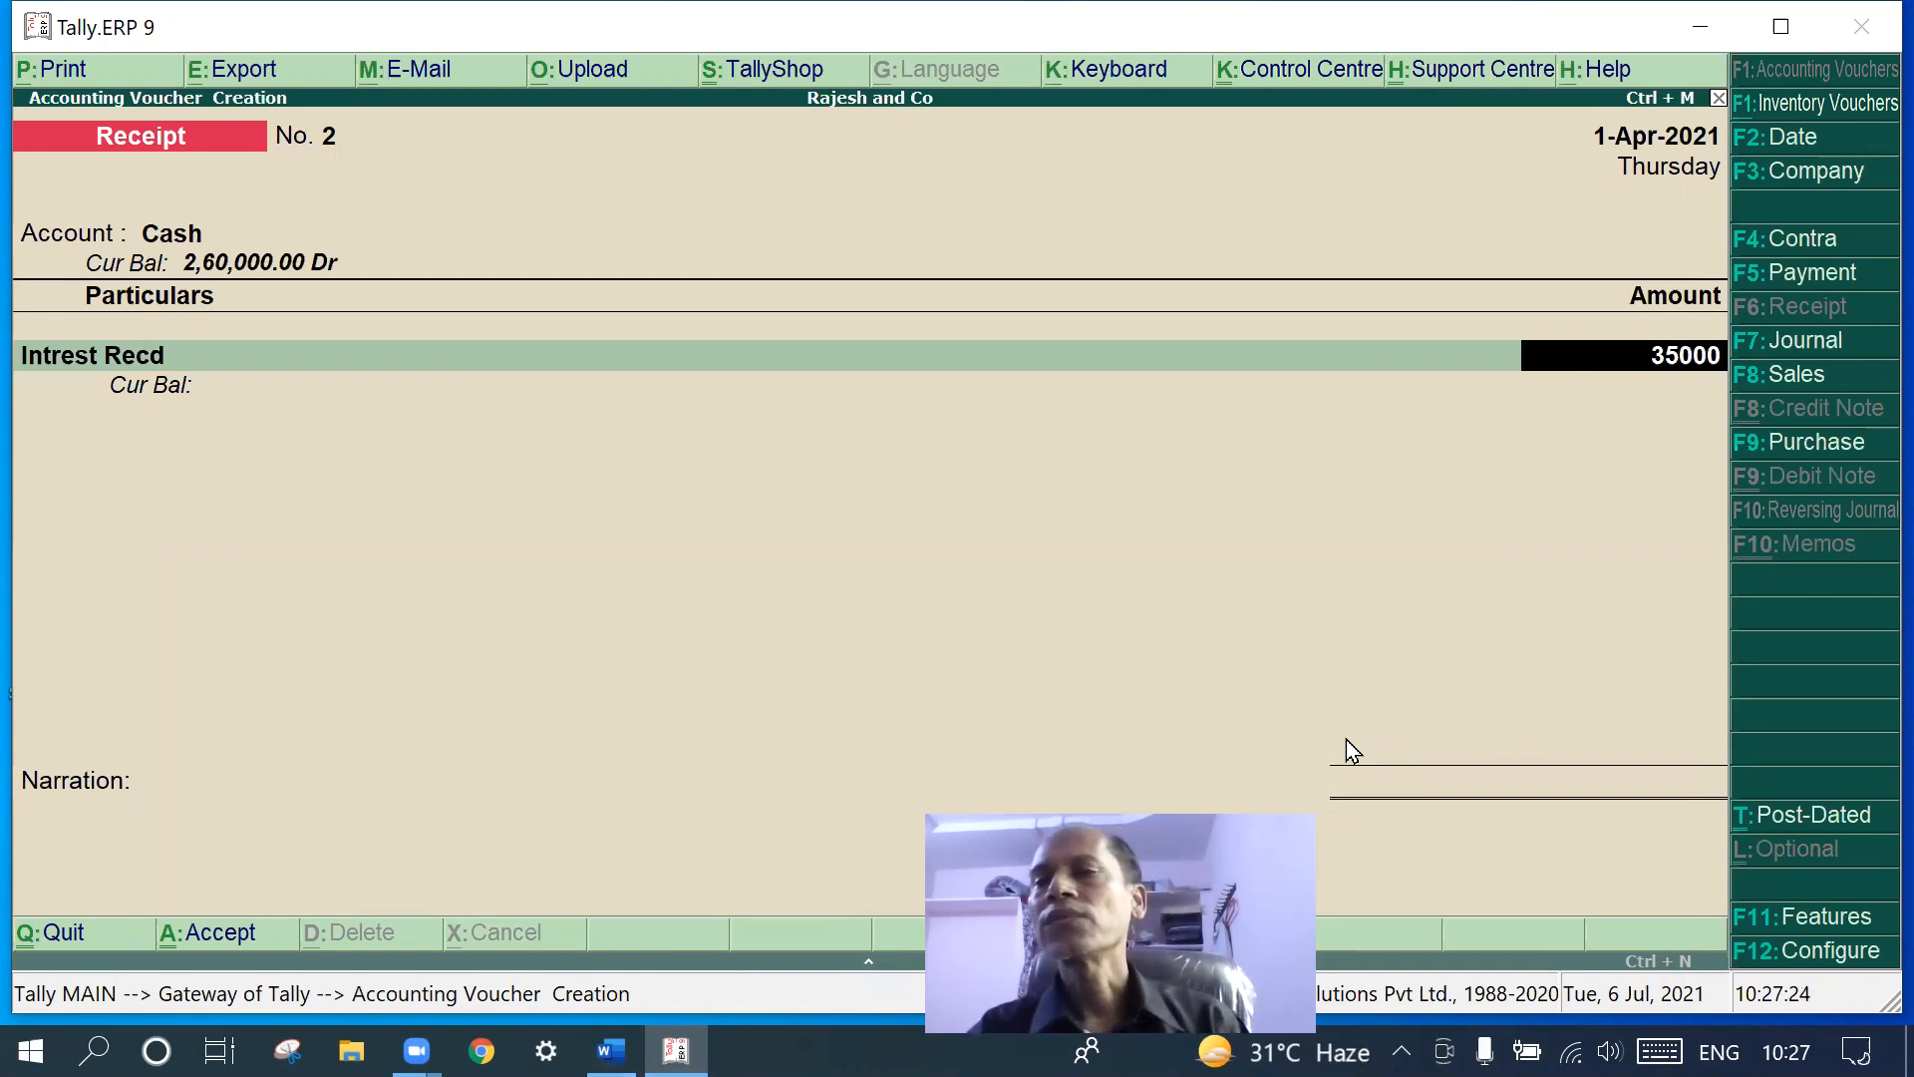
pyautogui.press('BackSpace')
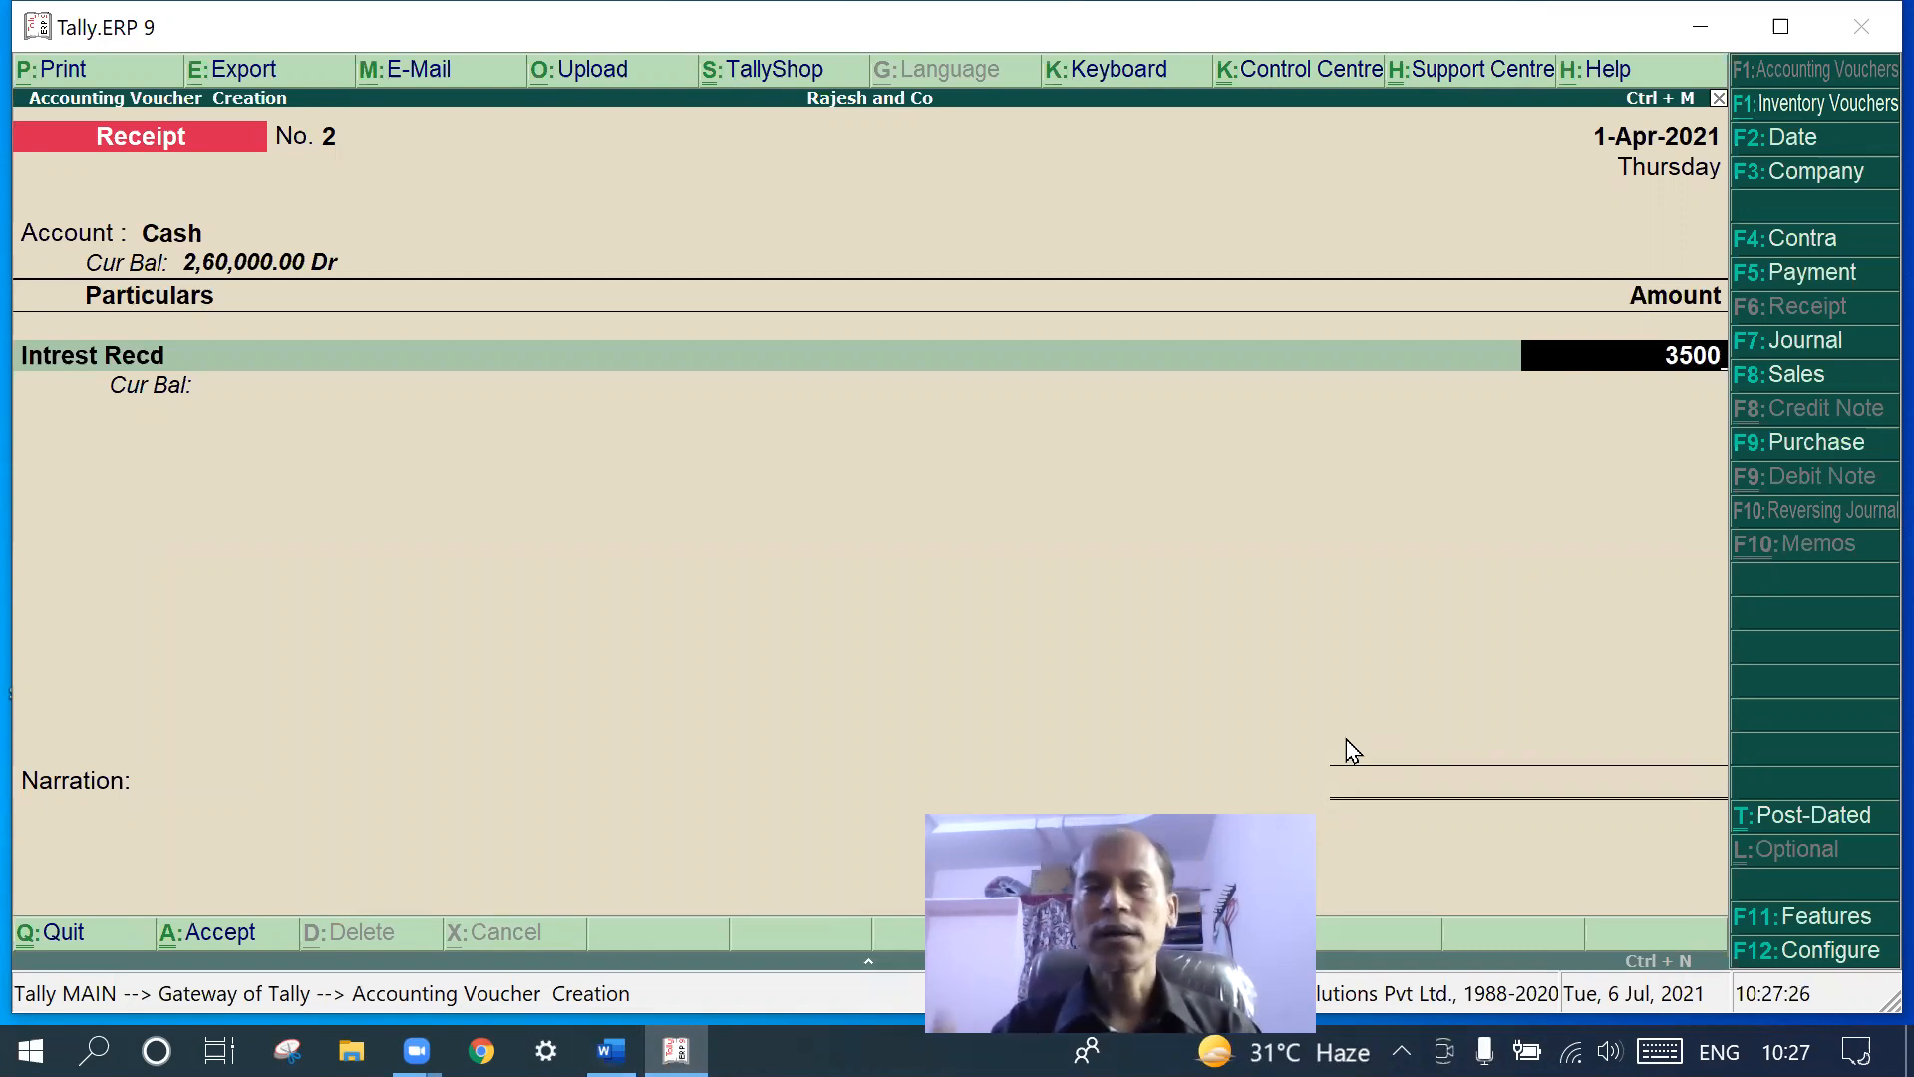
pyautogui.press('Return')
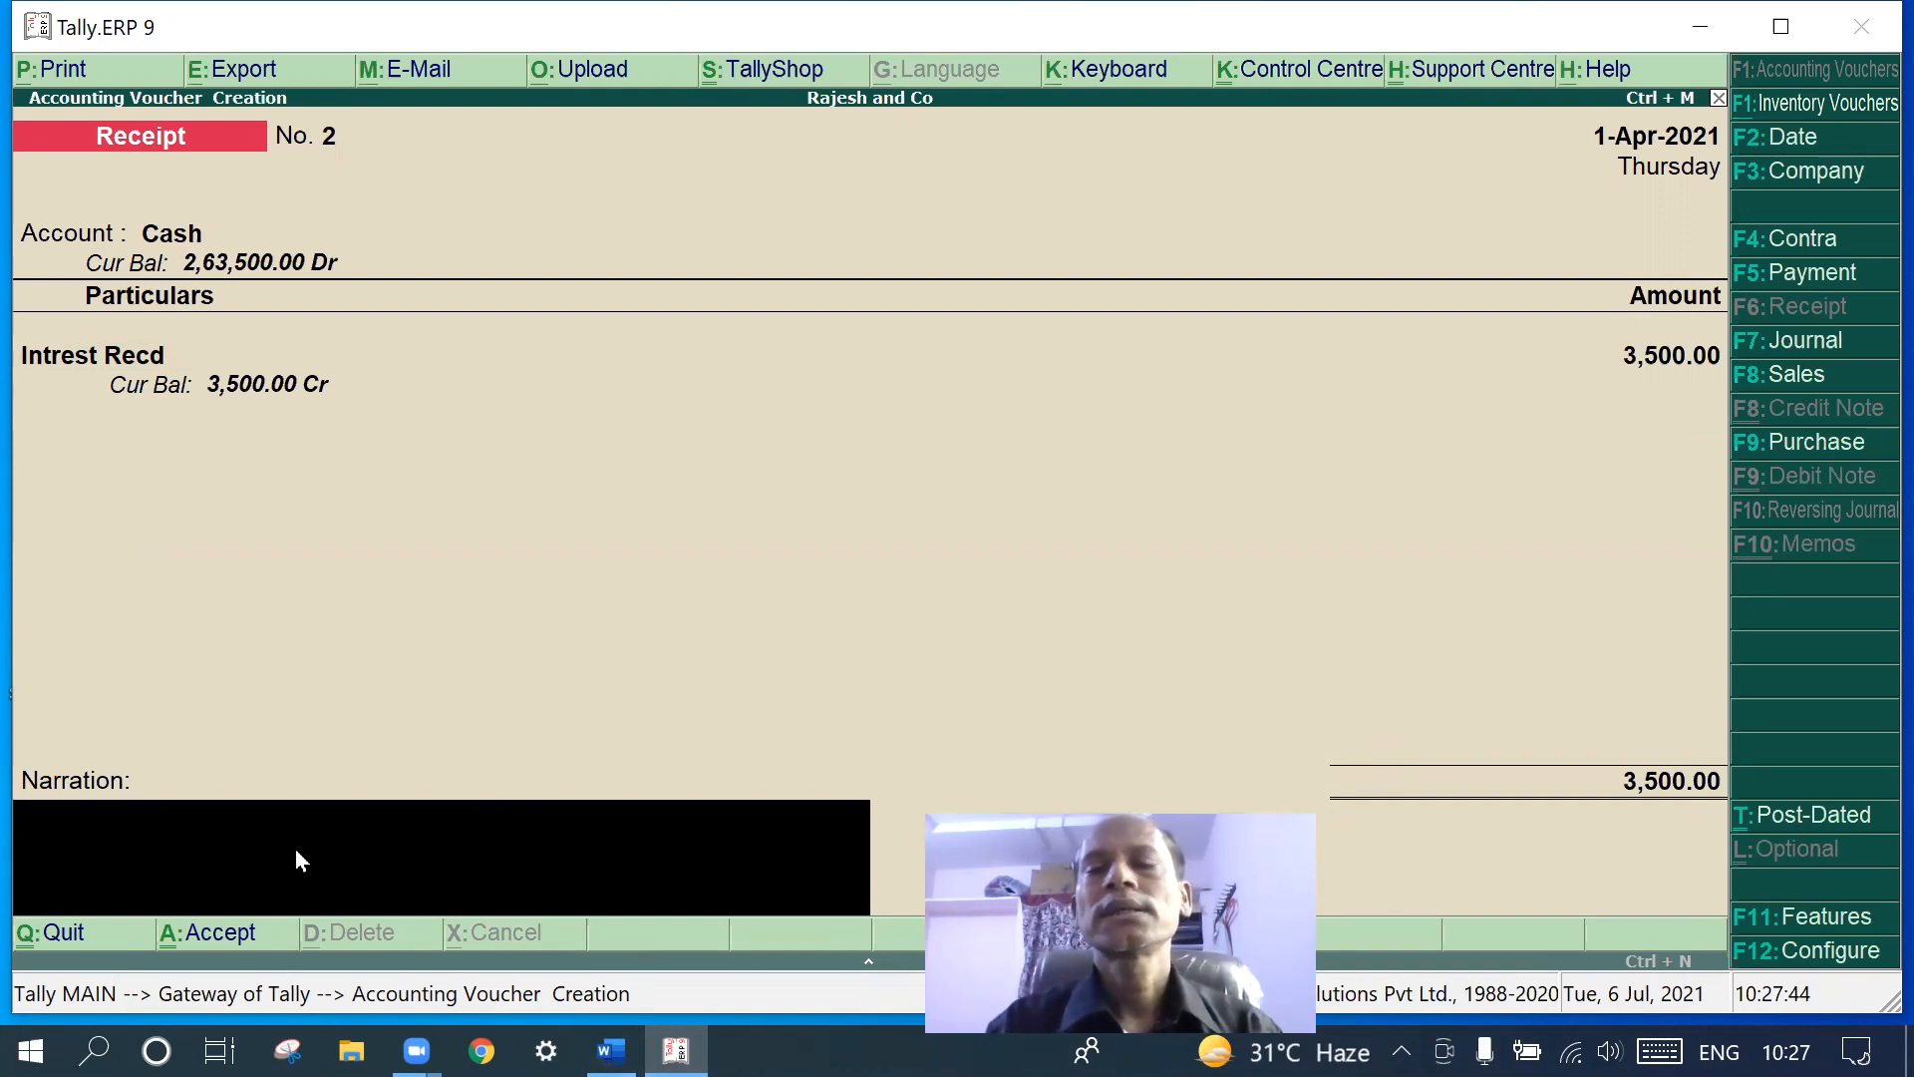
# - Add the narration 'being the interest recieved' and save Receipt No. 2
pyautogui.write('being the')
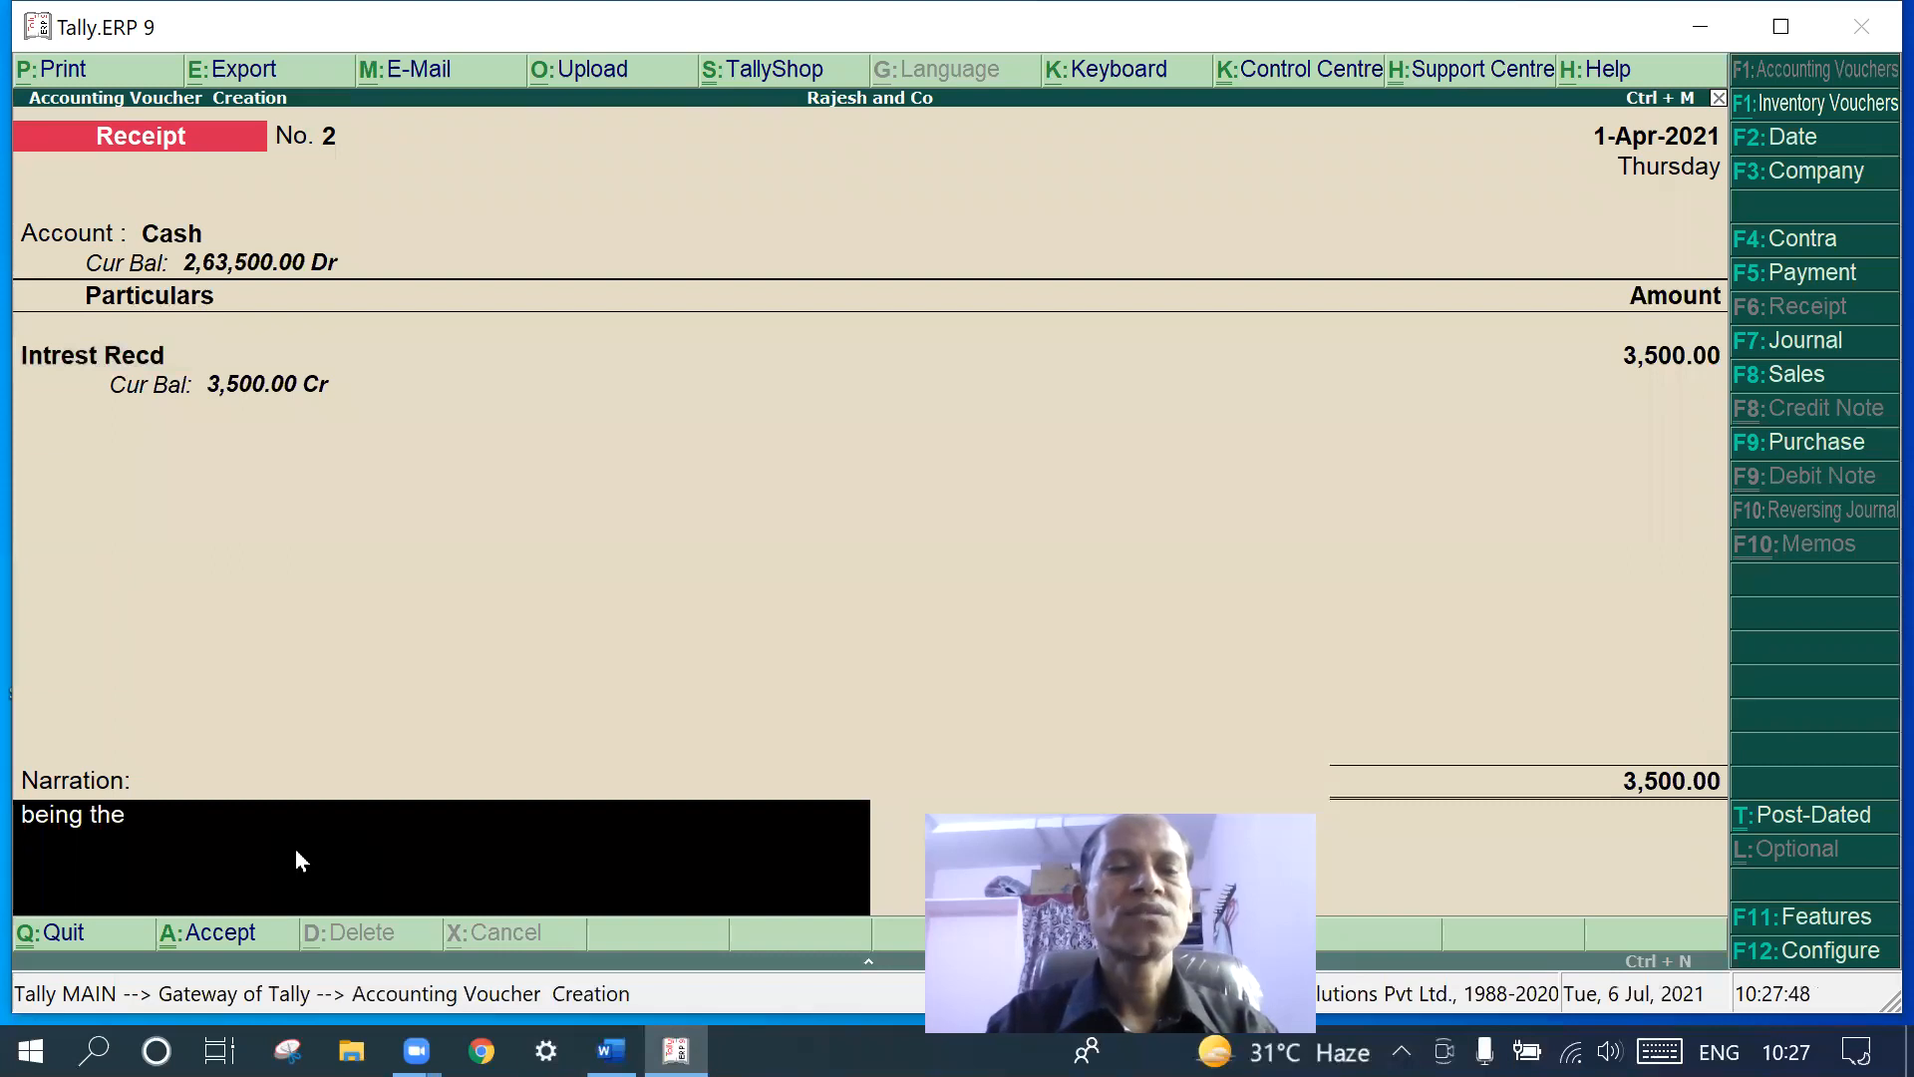
pyautogui.write(' r')
pyautogui.press('BackSpace')
pyautogui.write('inters')
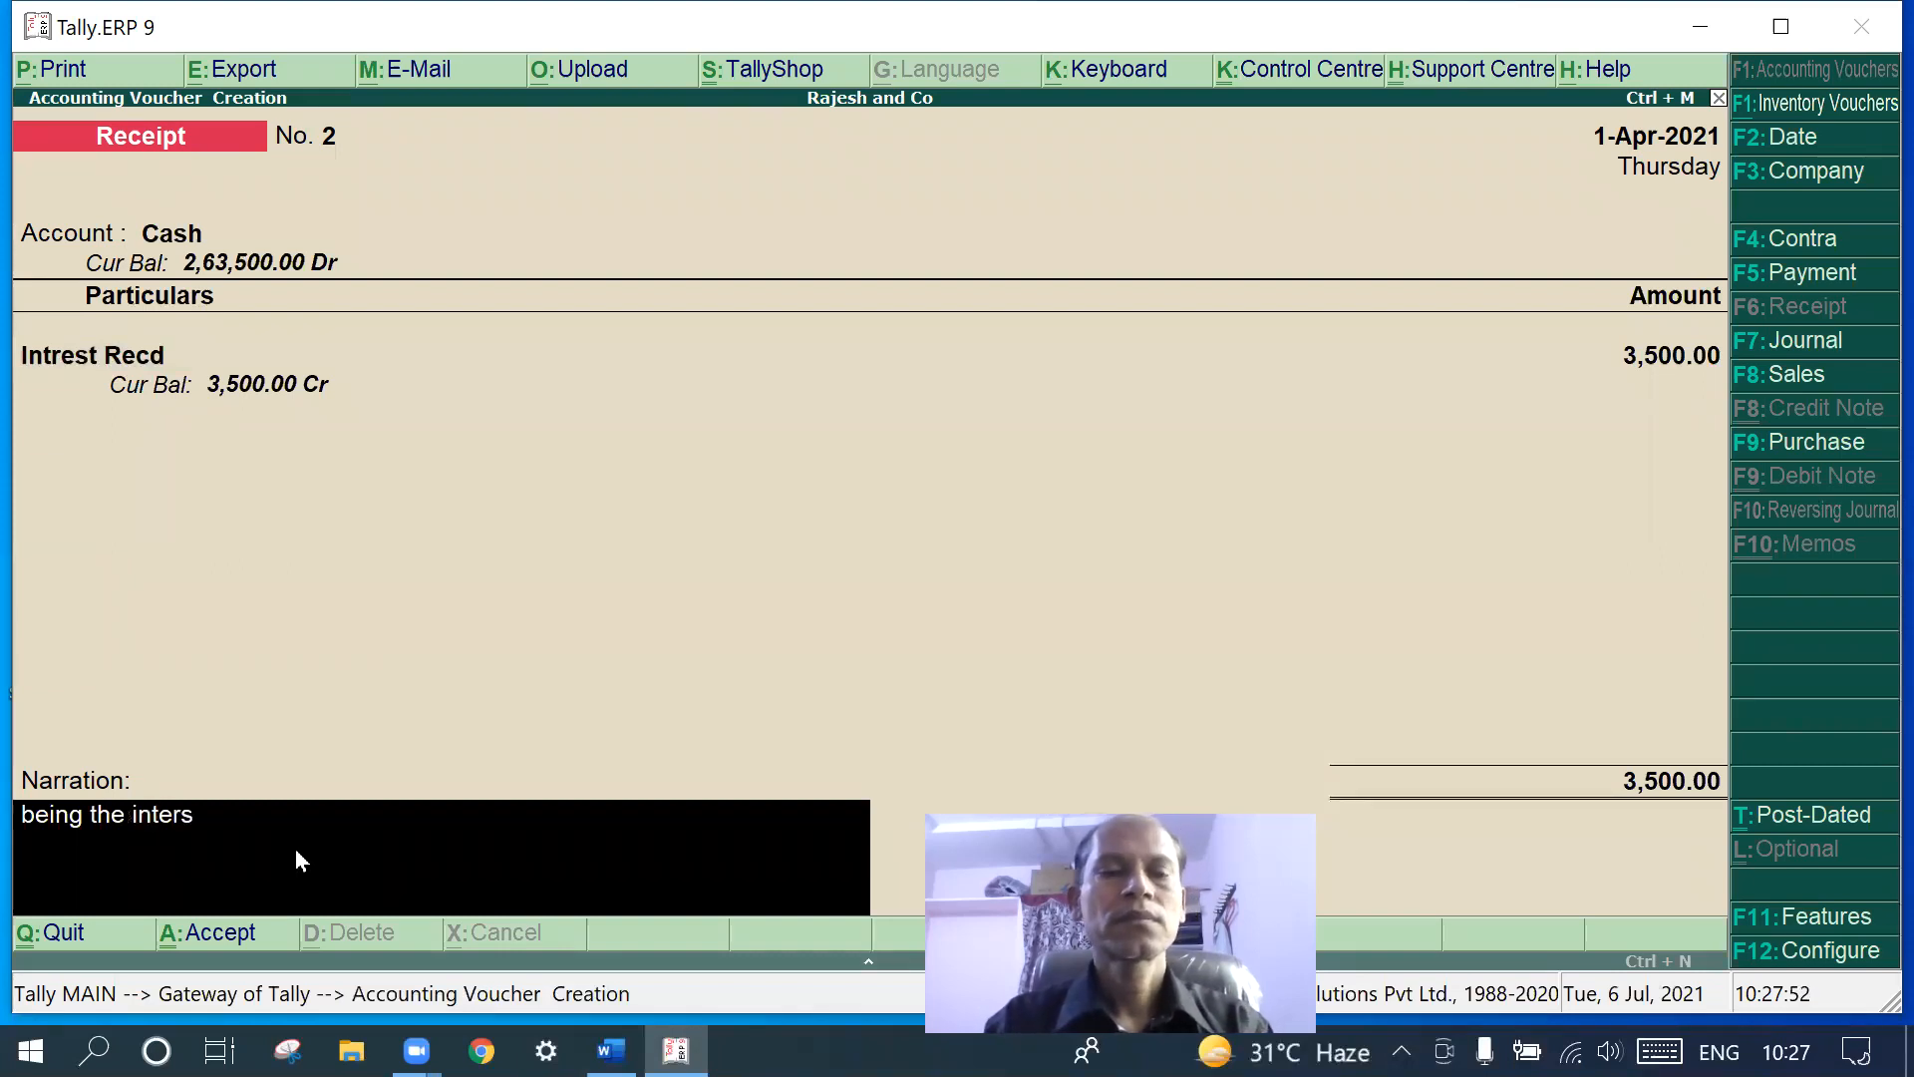
pyautogui.write('ets')
pyautogui.press('BackSpace')
pyautogui.press('BackSpace')
pyautogui.press('BackSpace')
pyautogui.press('BackSpace')
pyautogui.write('est re')
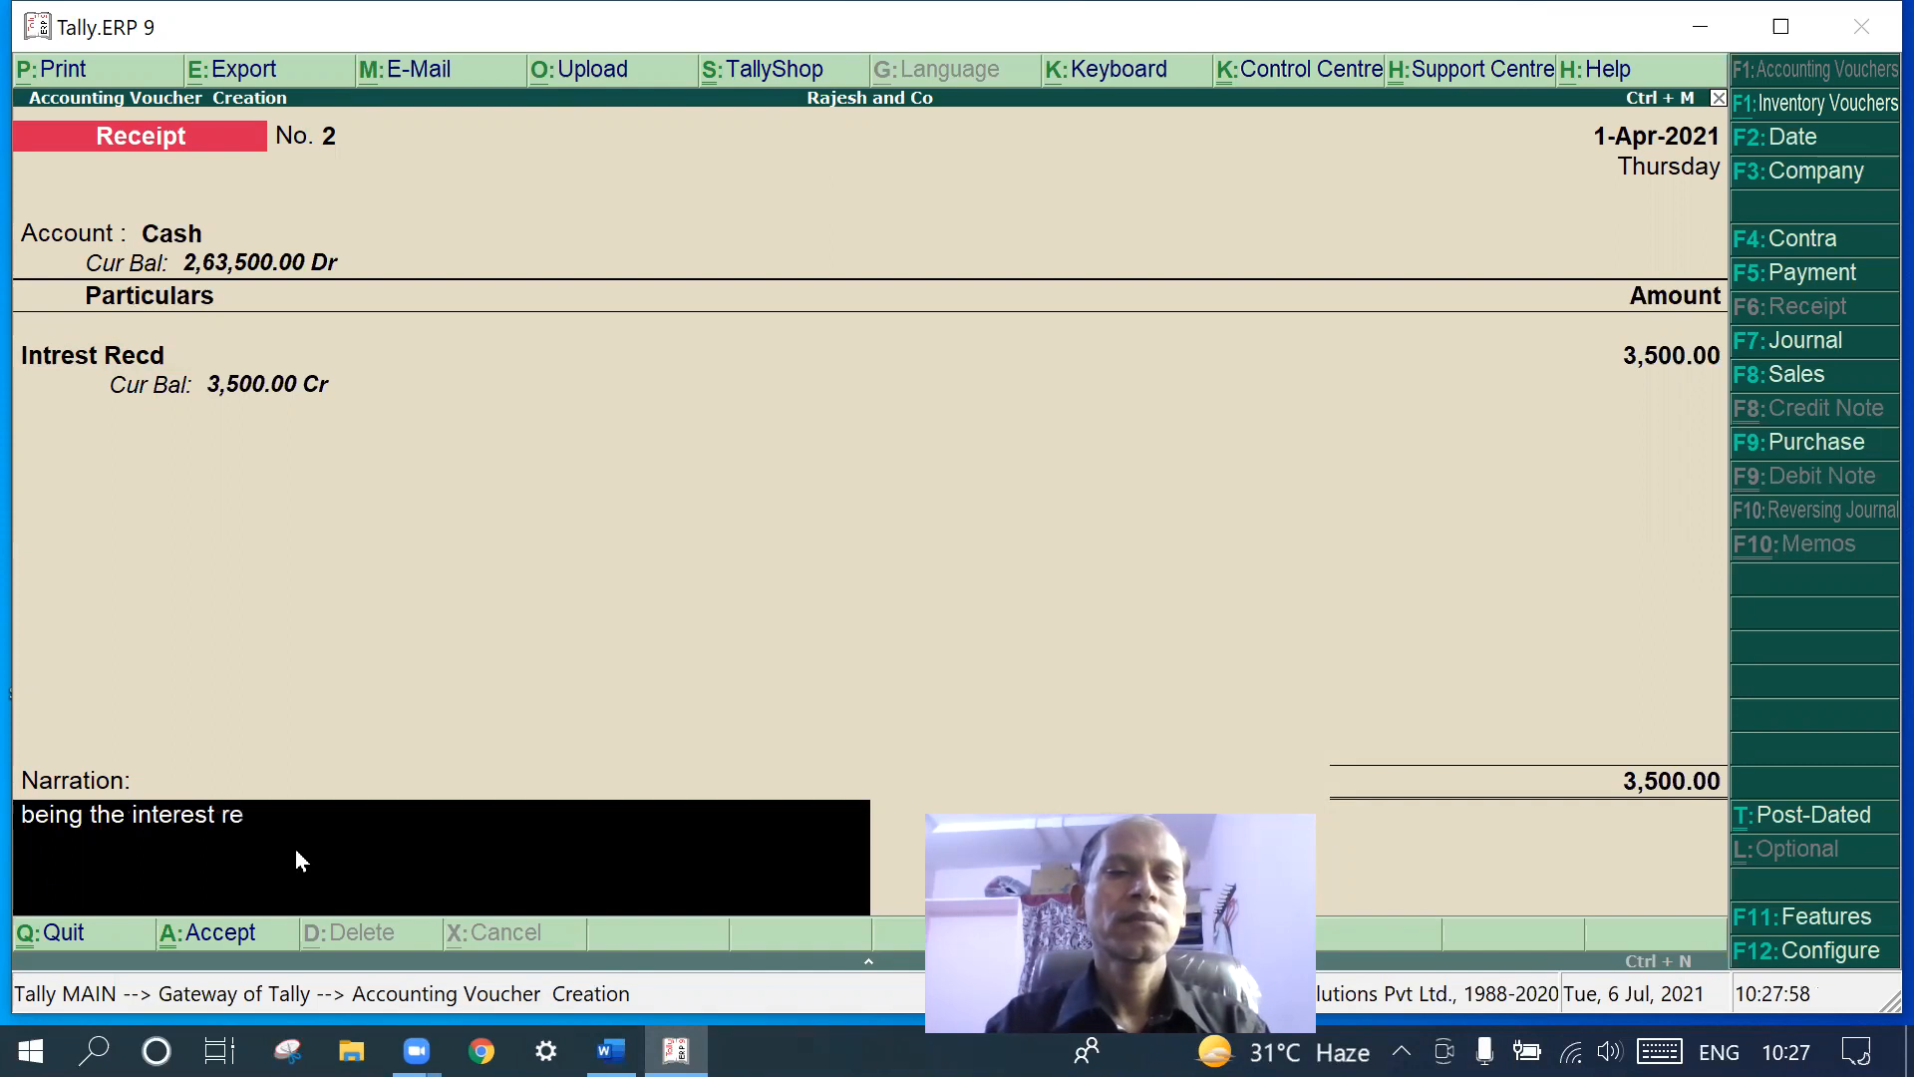
pyautogui.write('cieved')
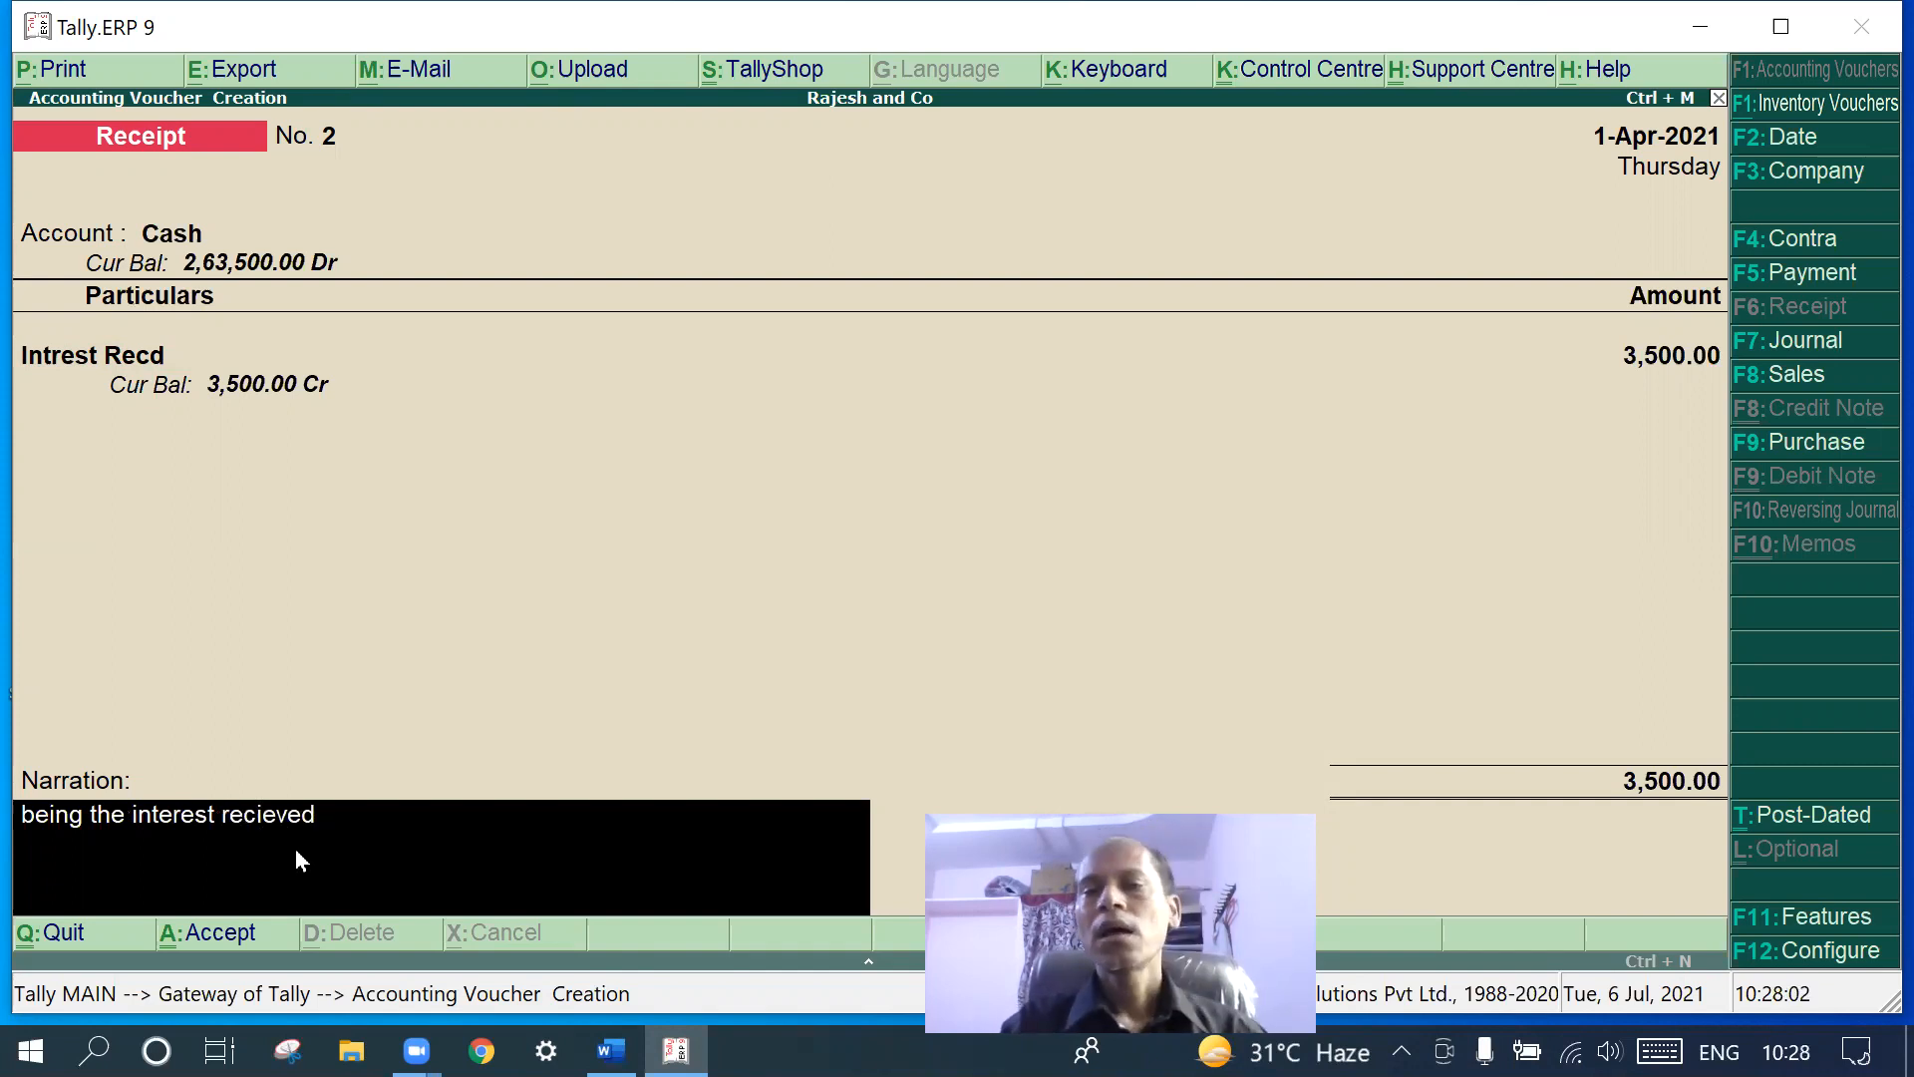
pyautogui.press('Return')
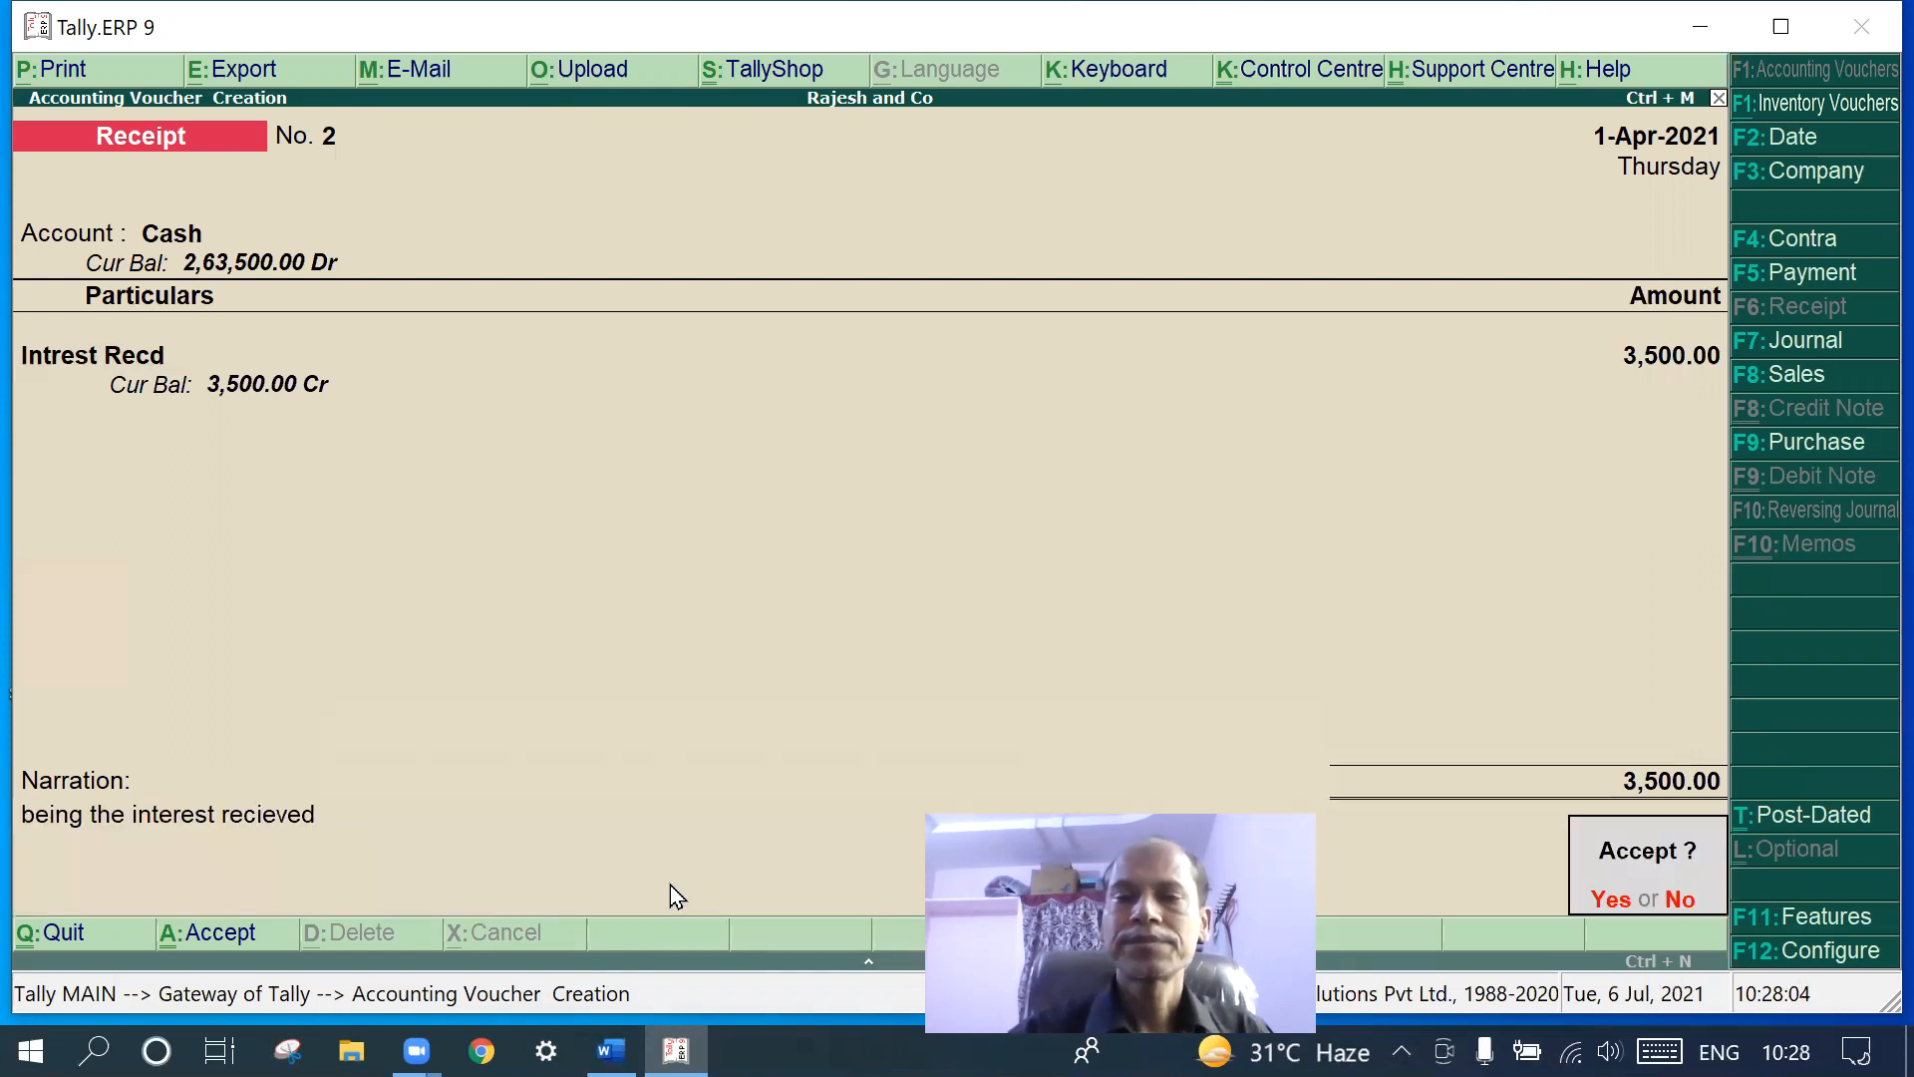
pyautogui.press('Return')
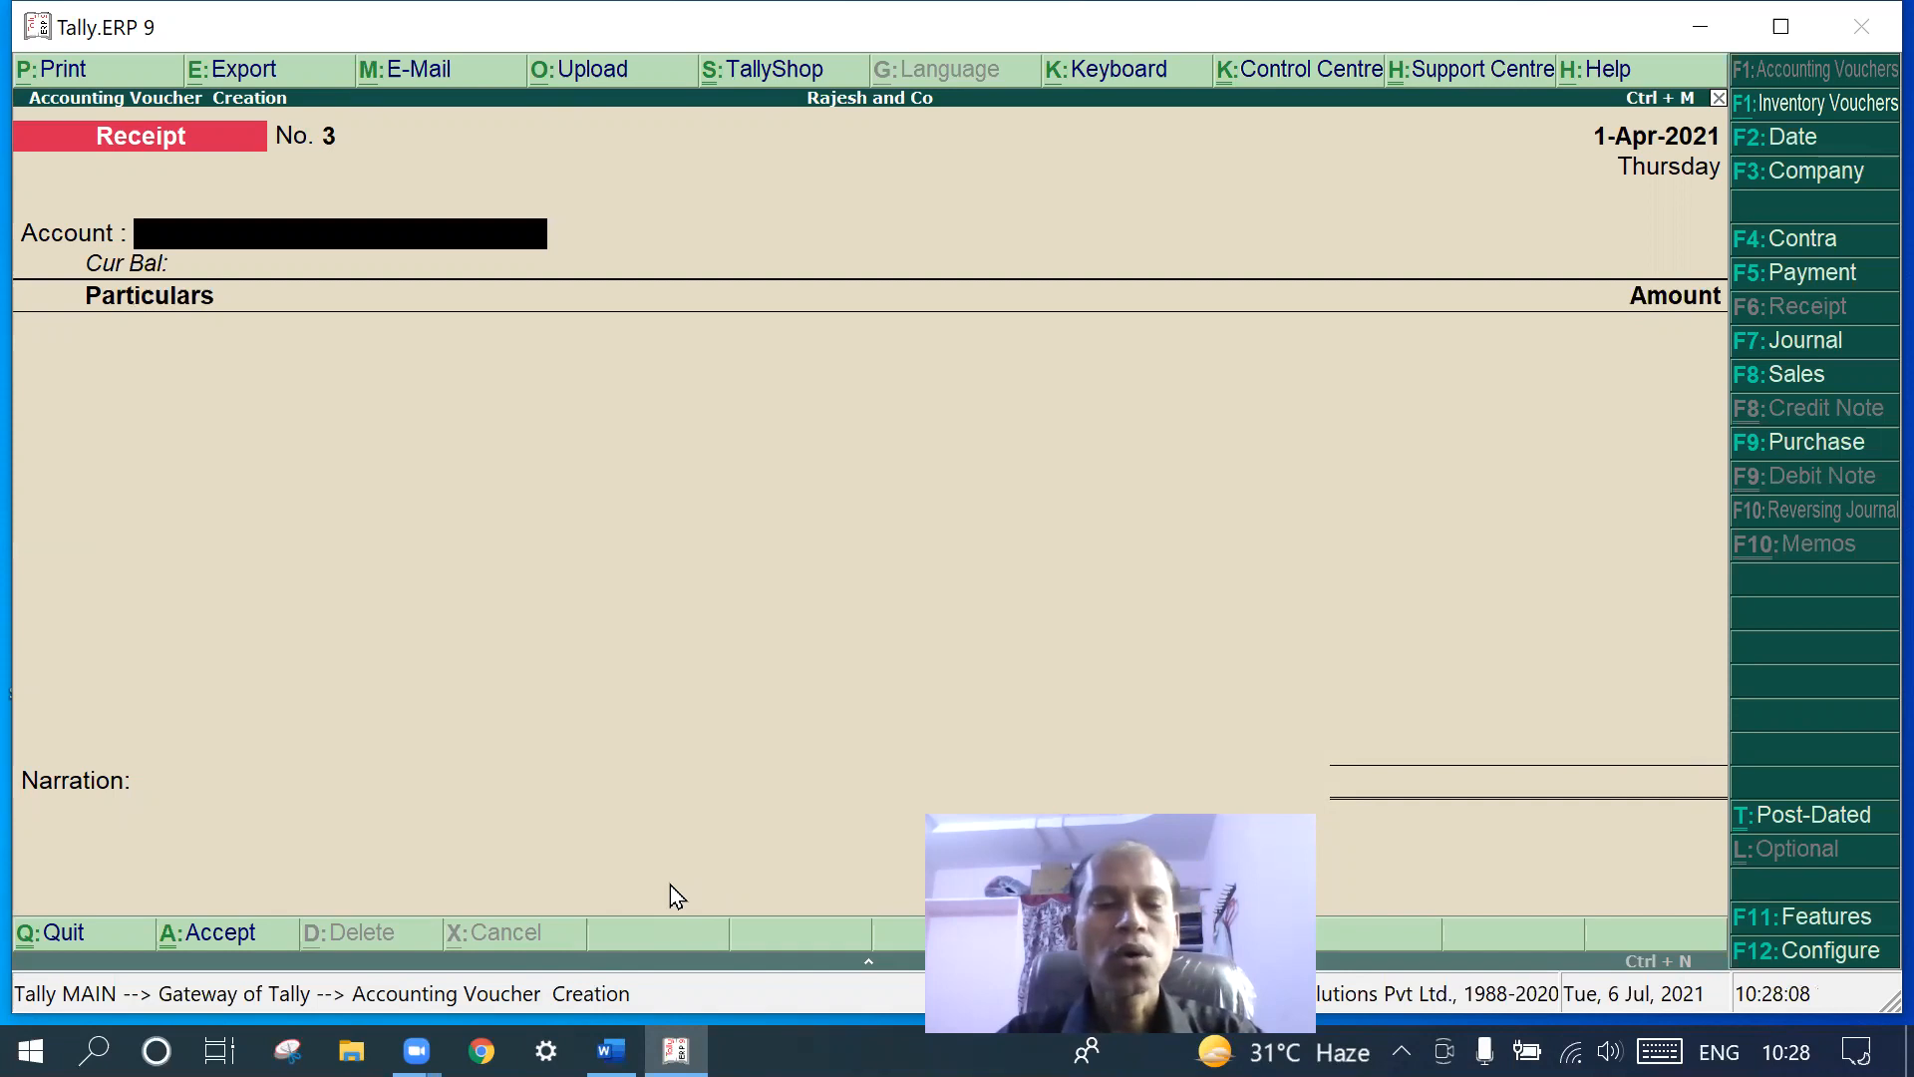
# - Recheck the transaction notes in the Word document
pyautogui.click(611, 1049)
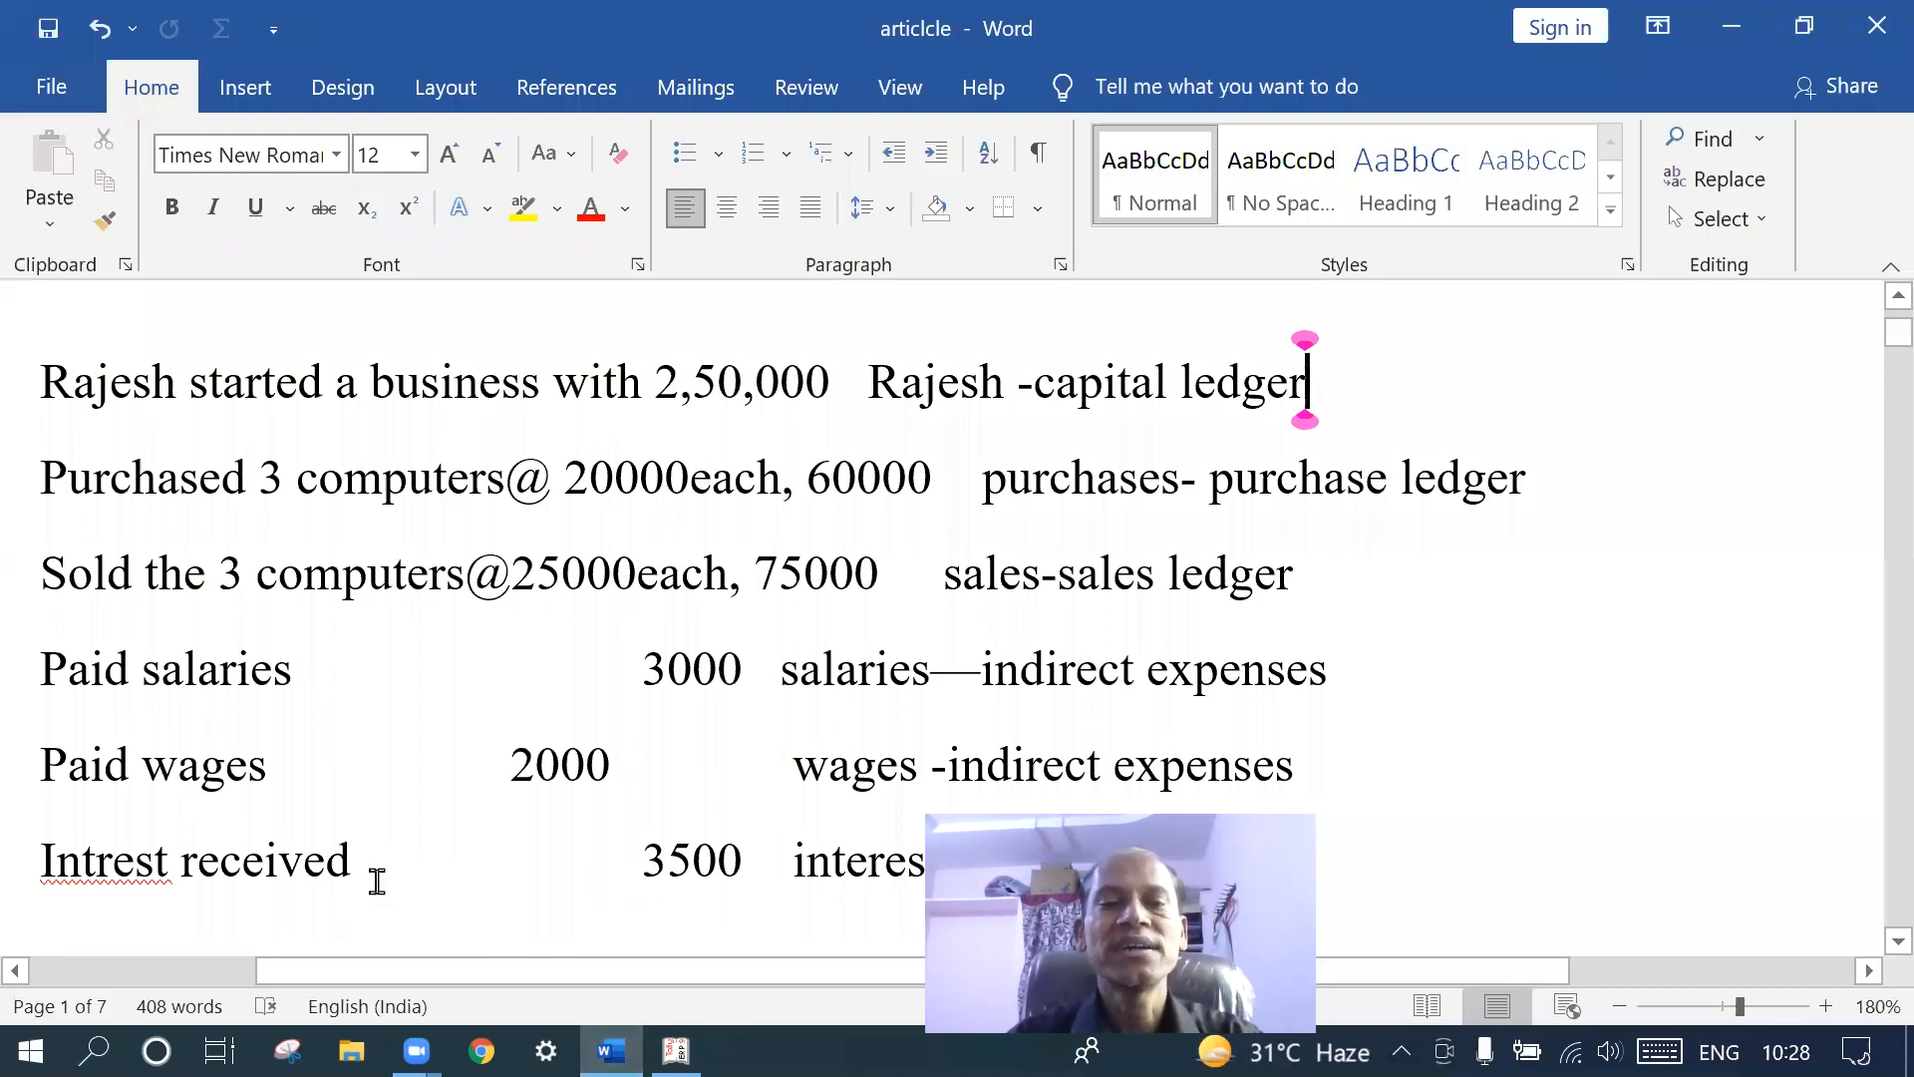
pyautogui.scroll(-2, 376, 882)
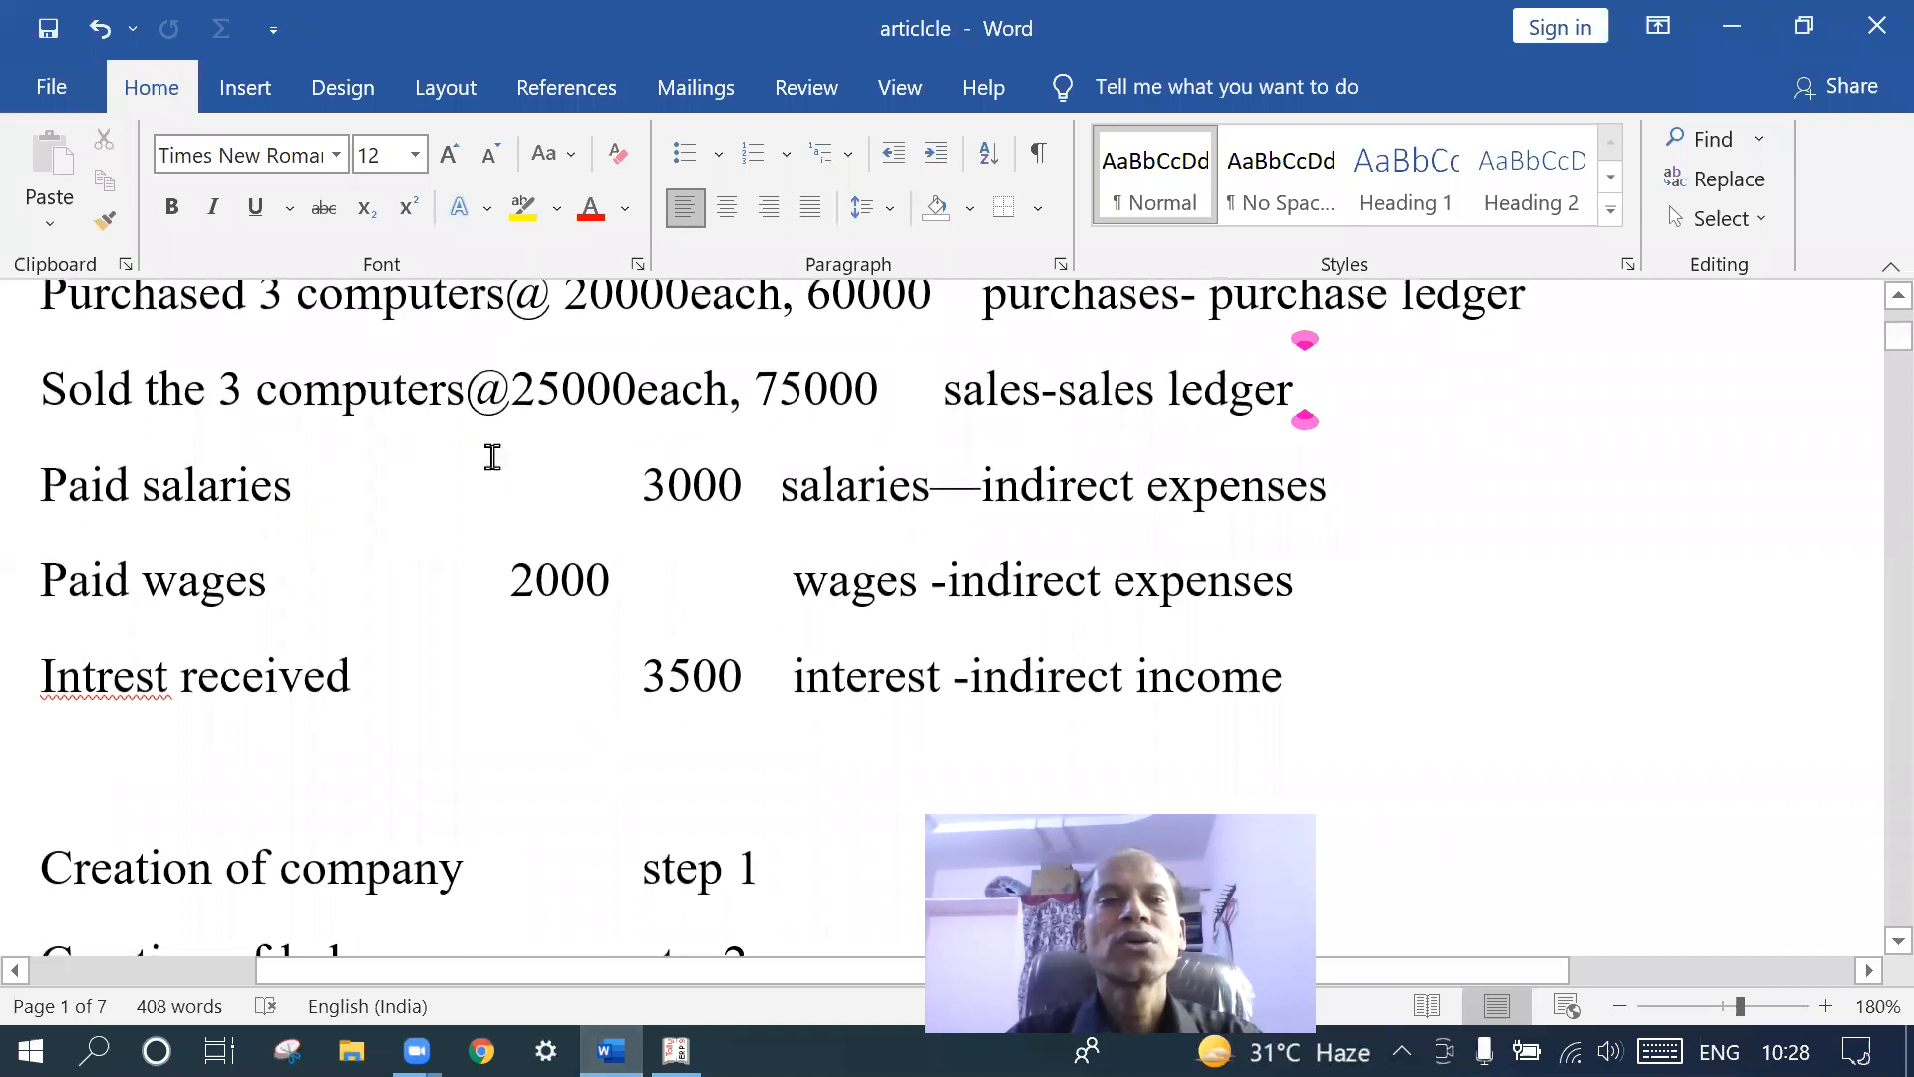
pyautogui.scroll(1, 489, 444)
pyautogui.scroll(1, 488, 444)
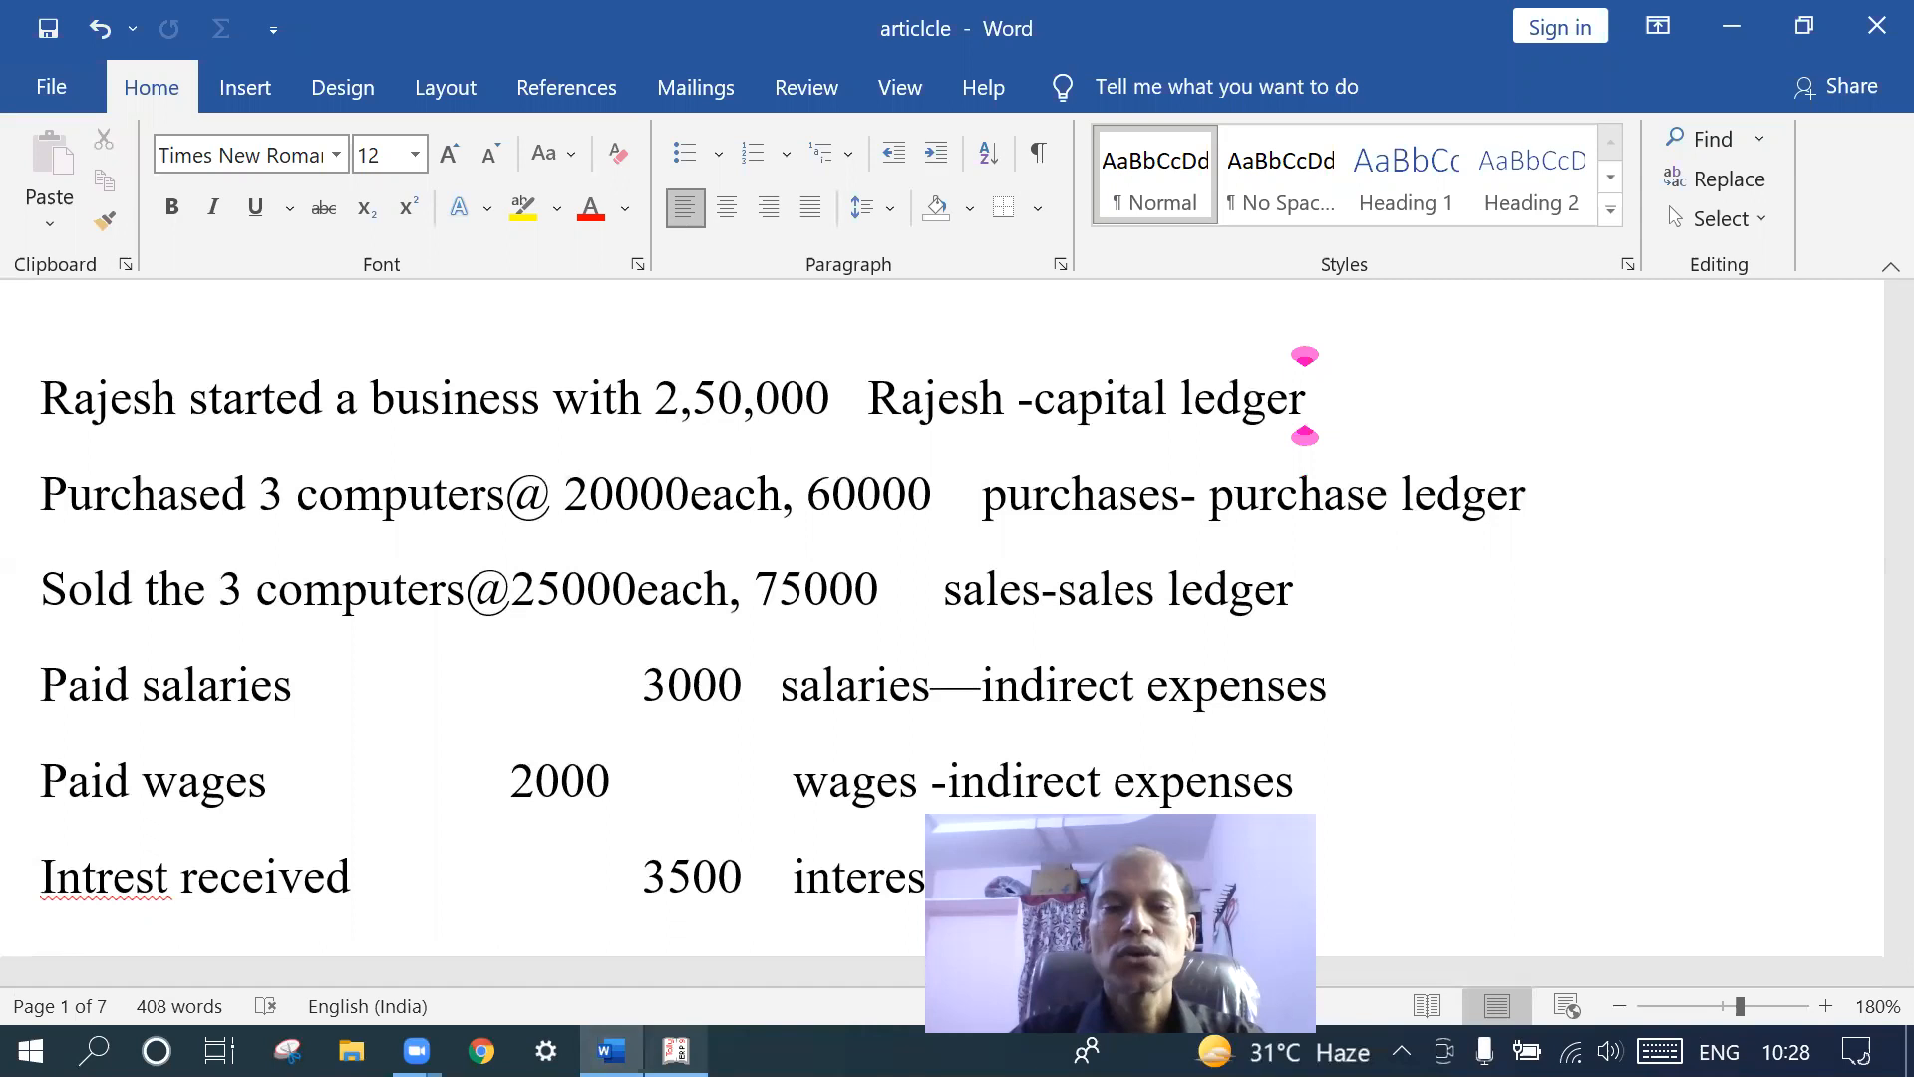
# - Quit voucher entry in Tally and return to the Gateway of Tally
pyautogui.click(861, 924)
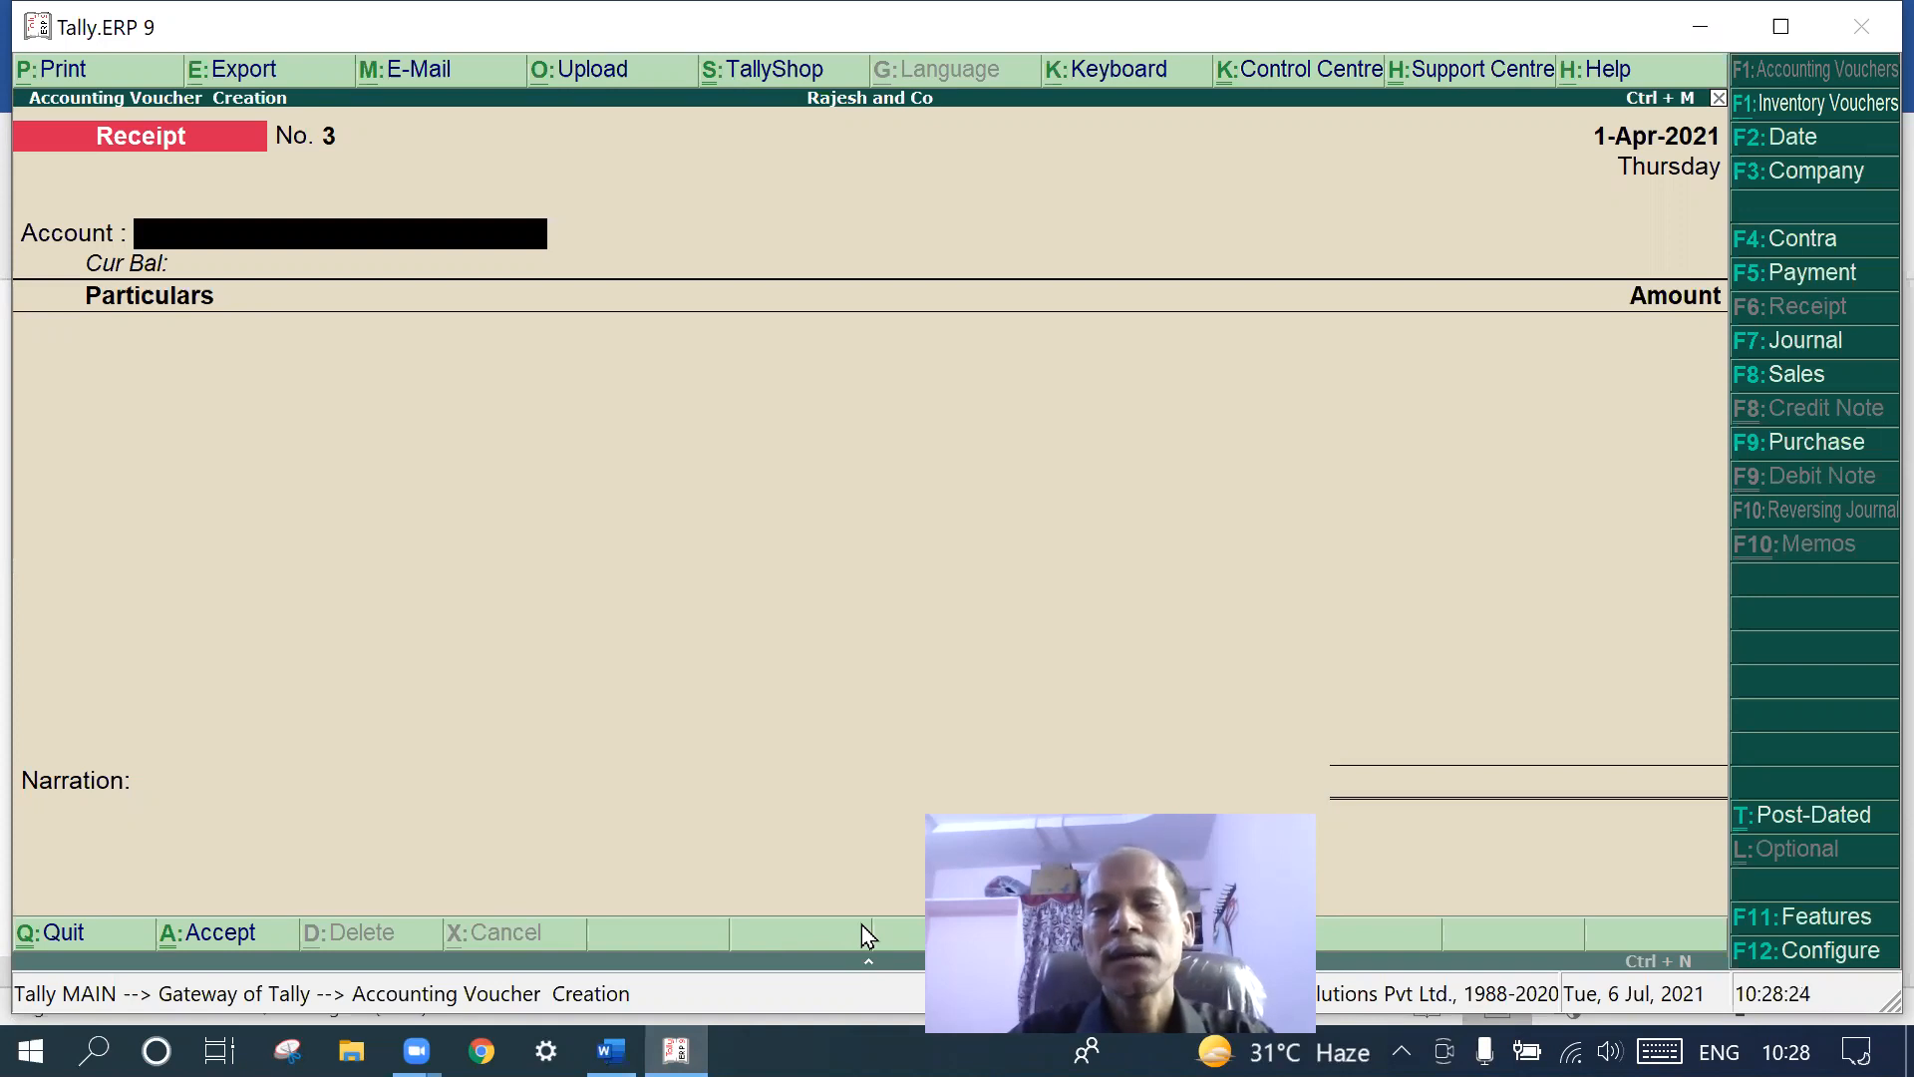
pyautogui.press('Escape')
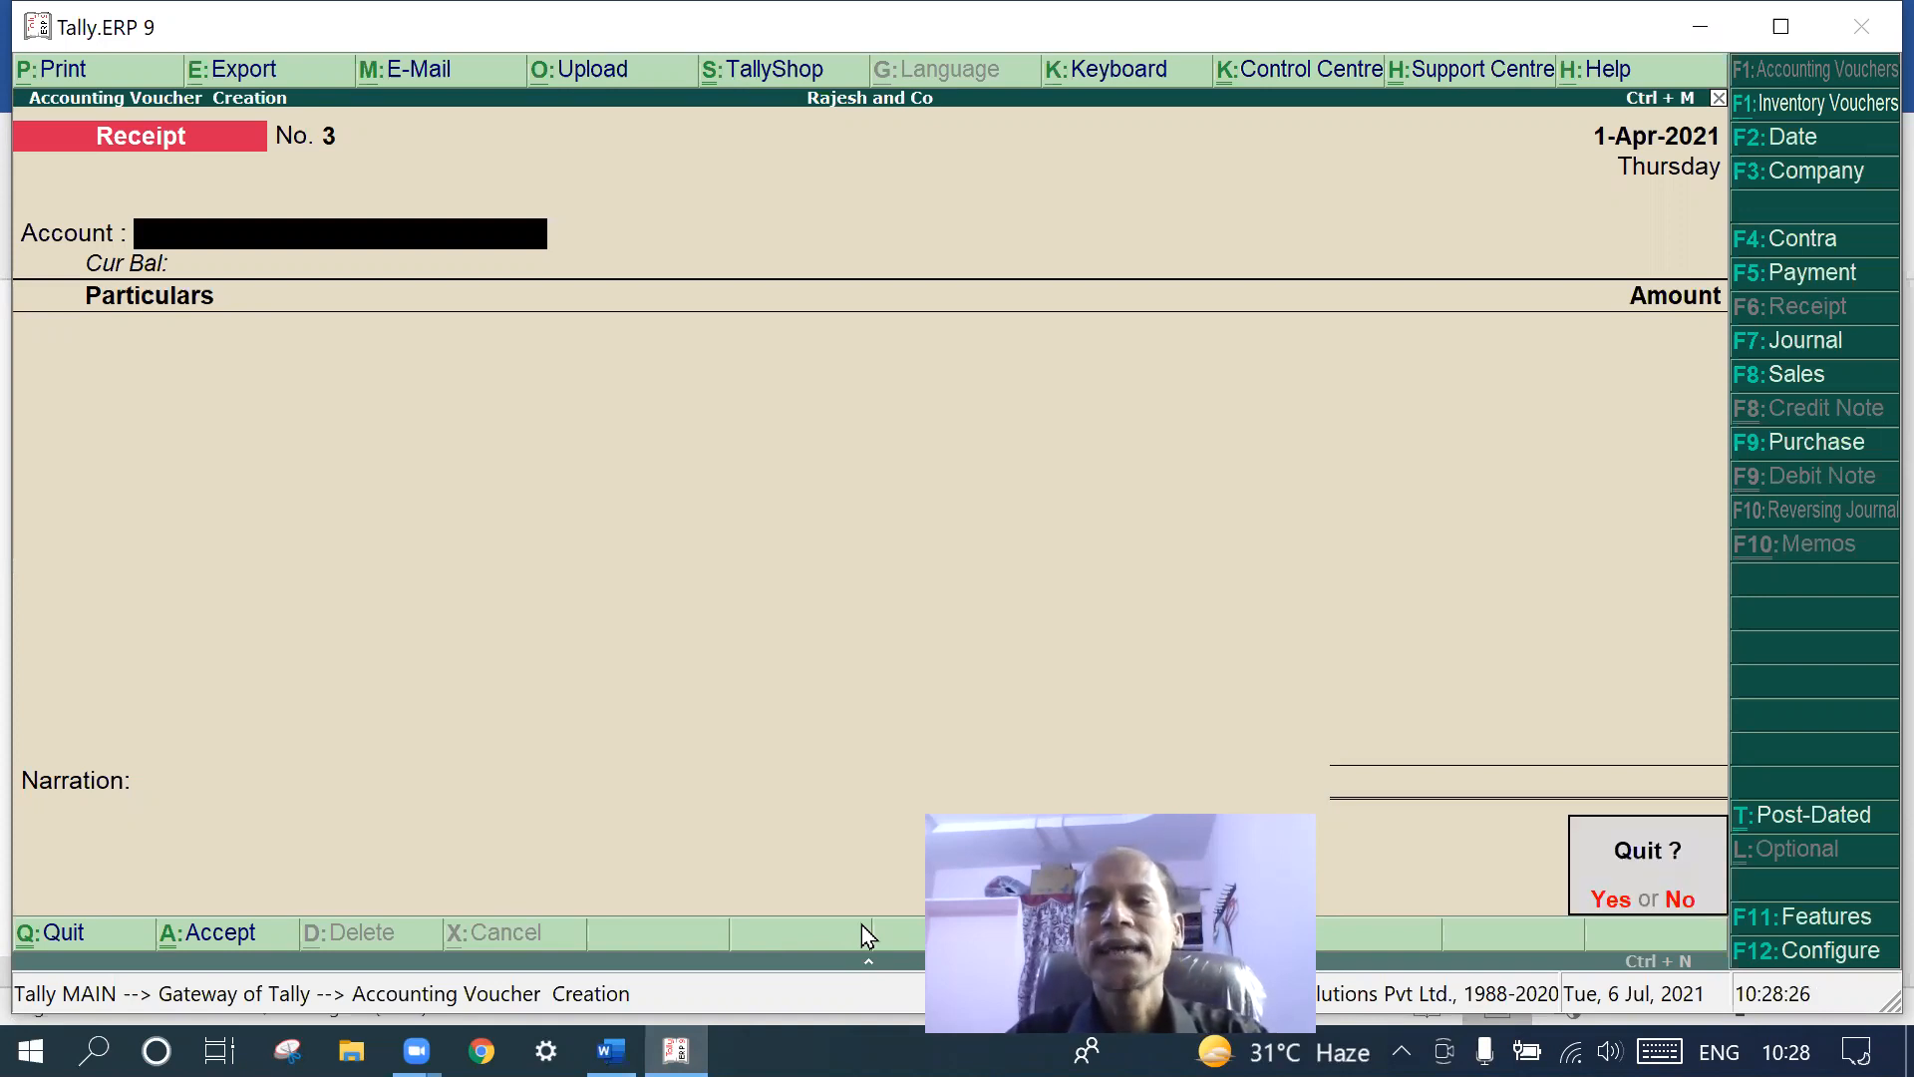
pyautogui.press('Return')
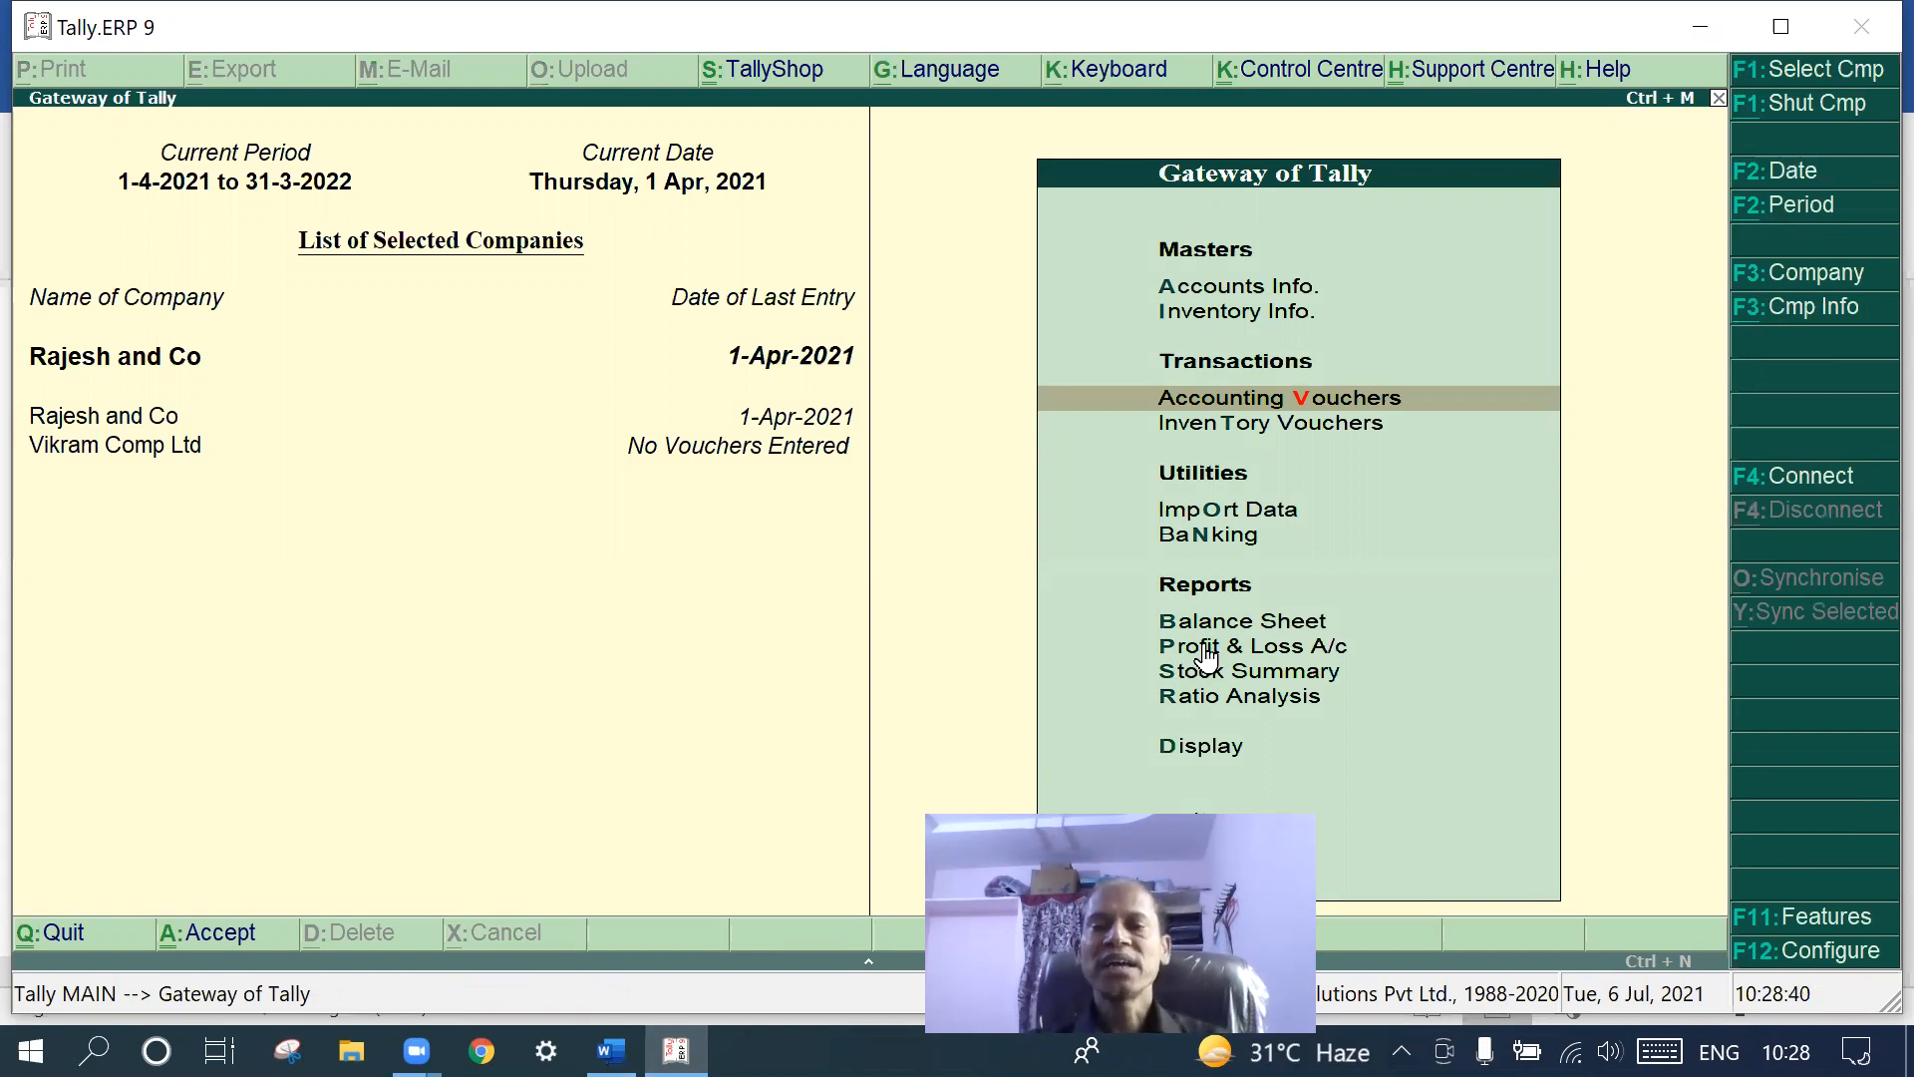
pyautogui.click(1206, 648)
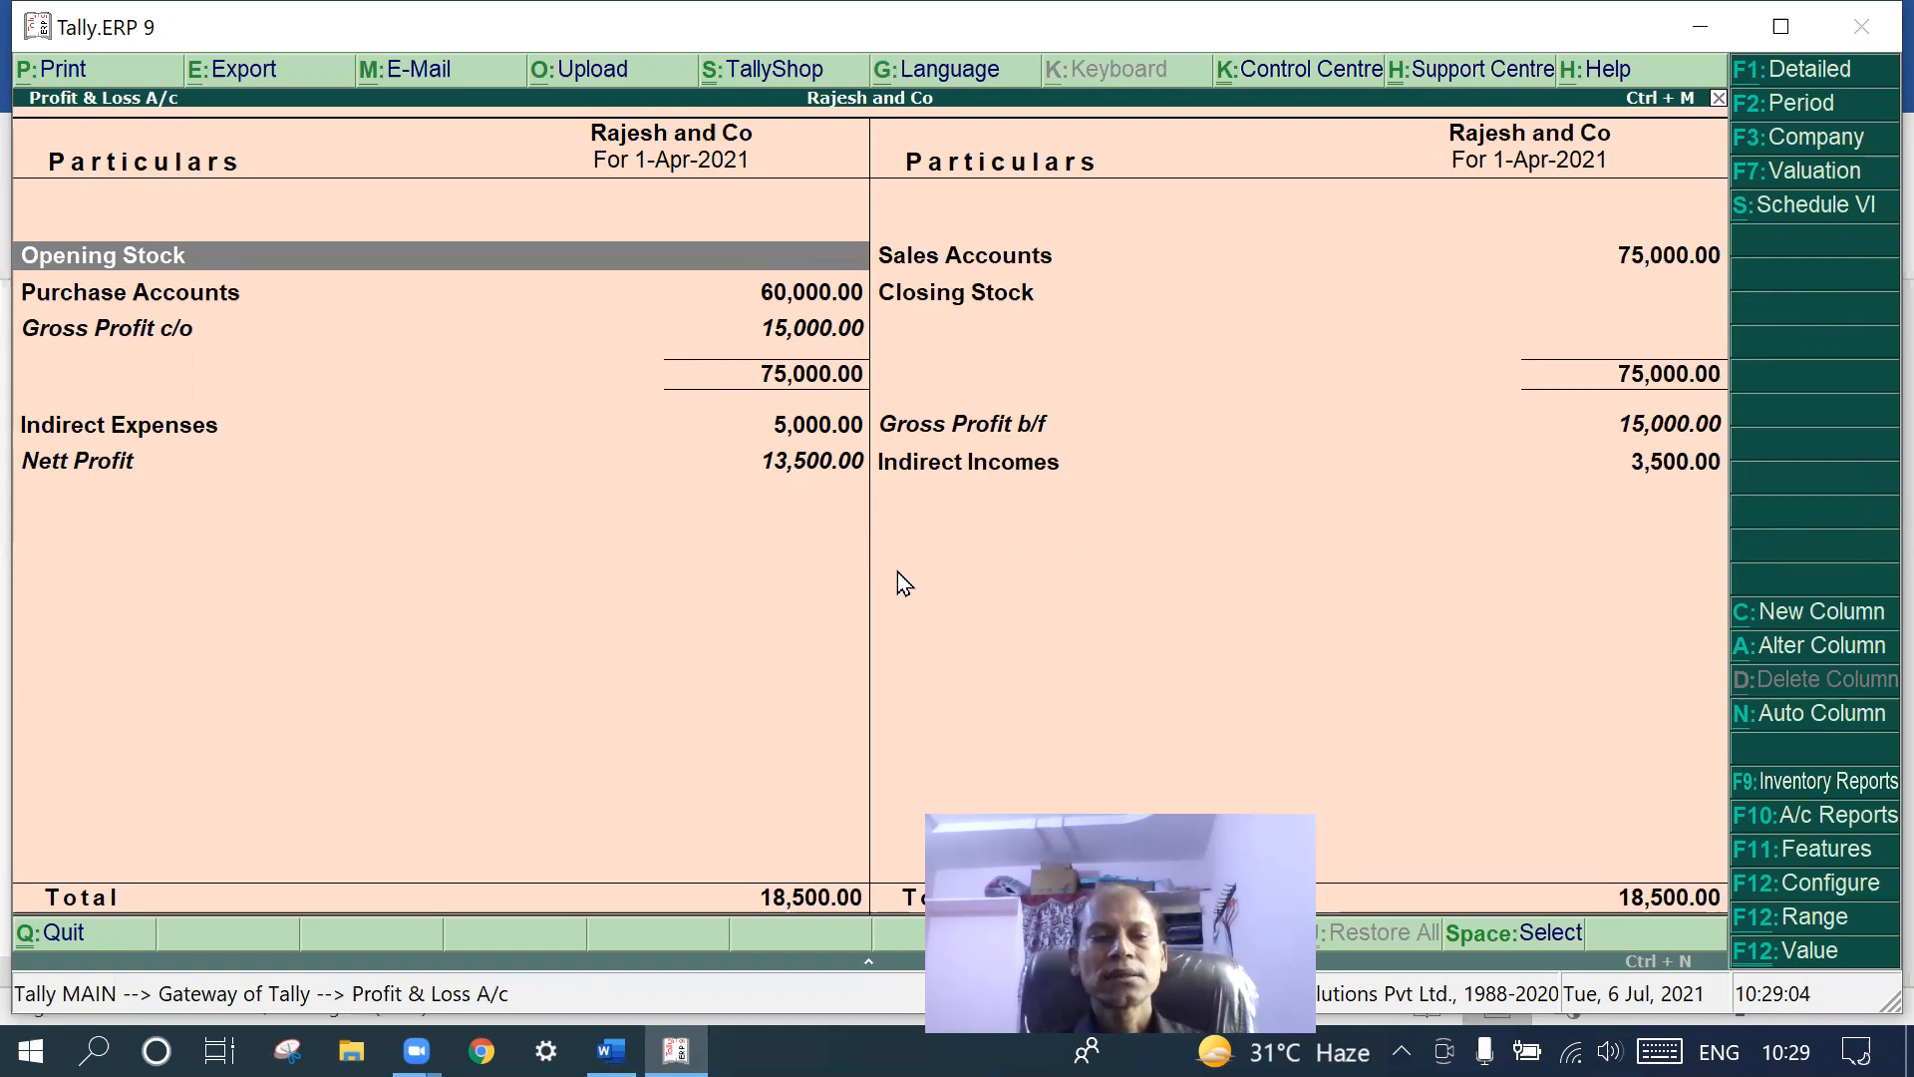
pyautogui.press('Escape')
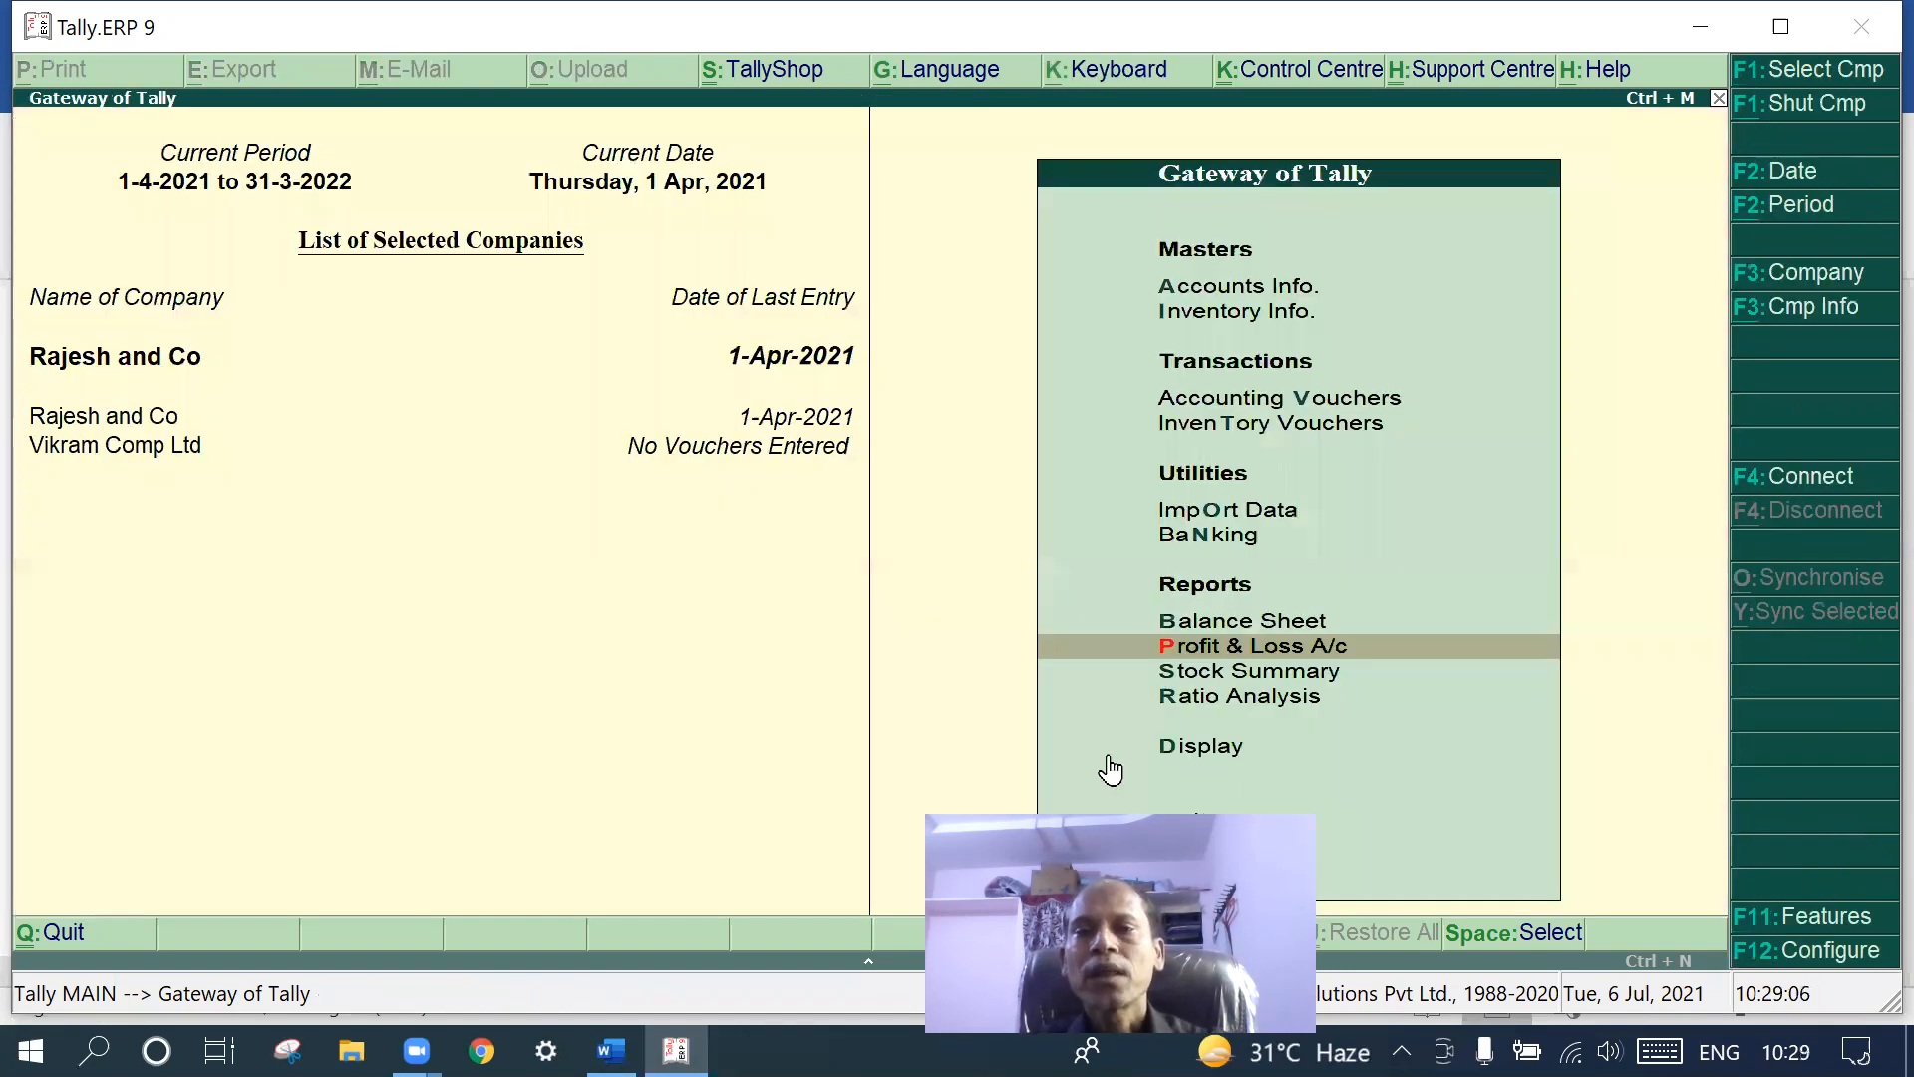
pyautogui.click(1212, 624)
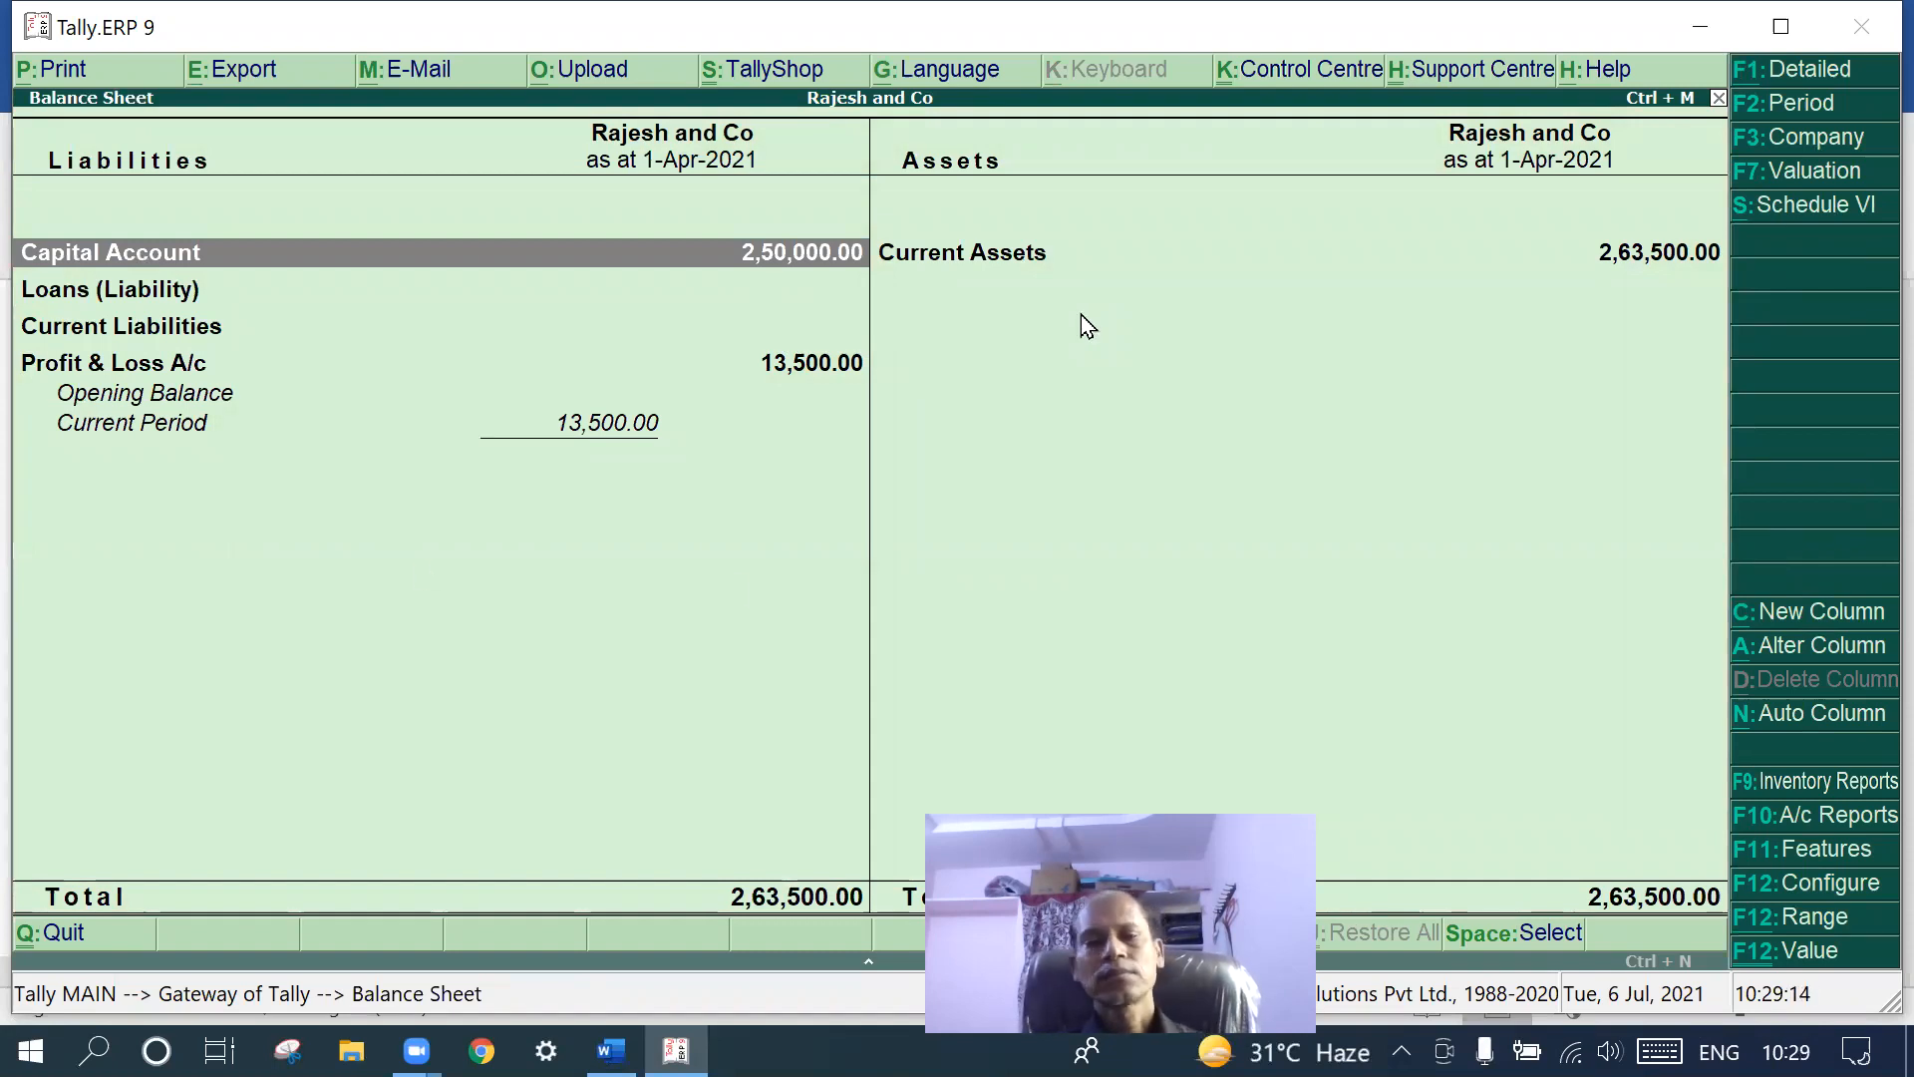
pyautogui.press('Escape')
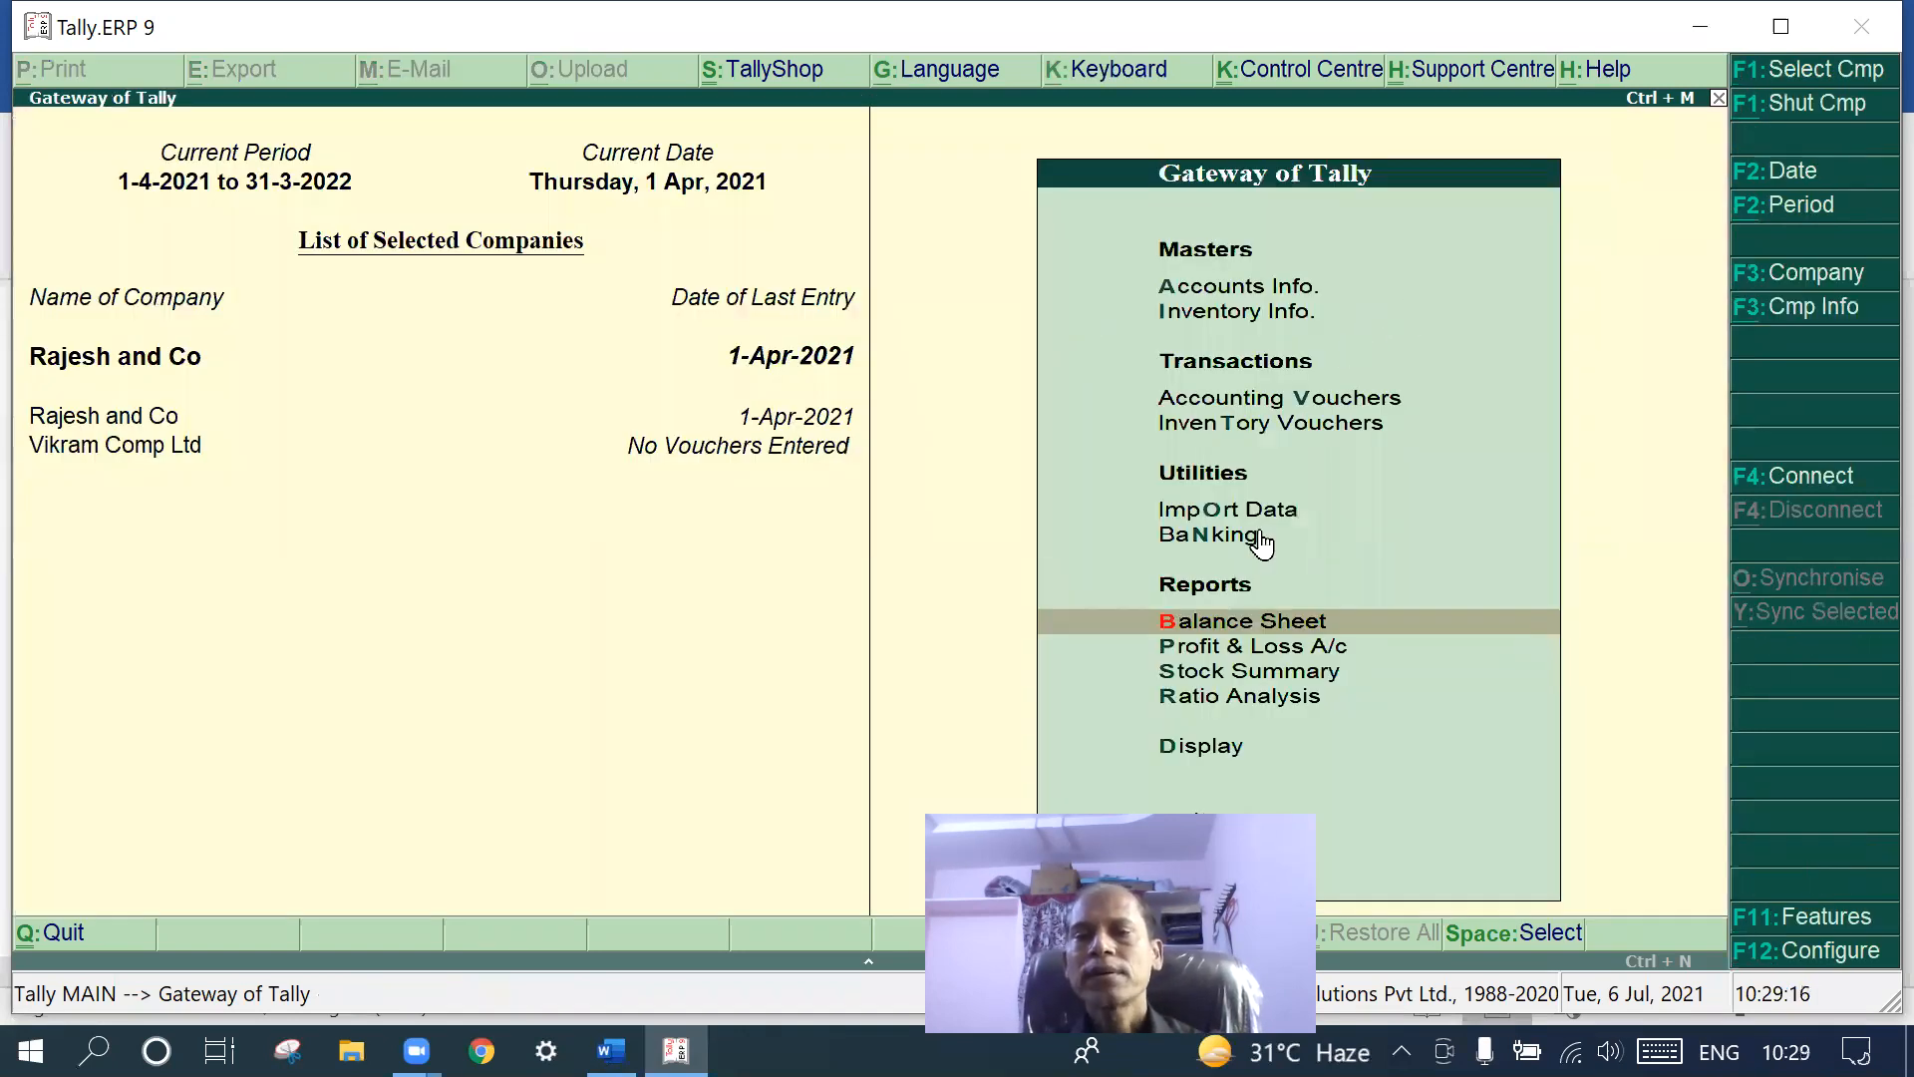
pyautogui.click(1250, 668)
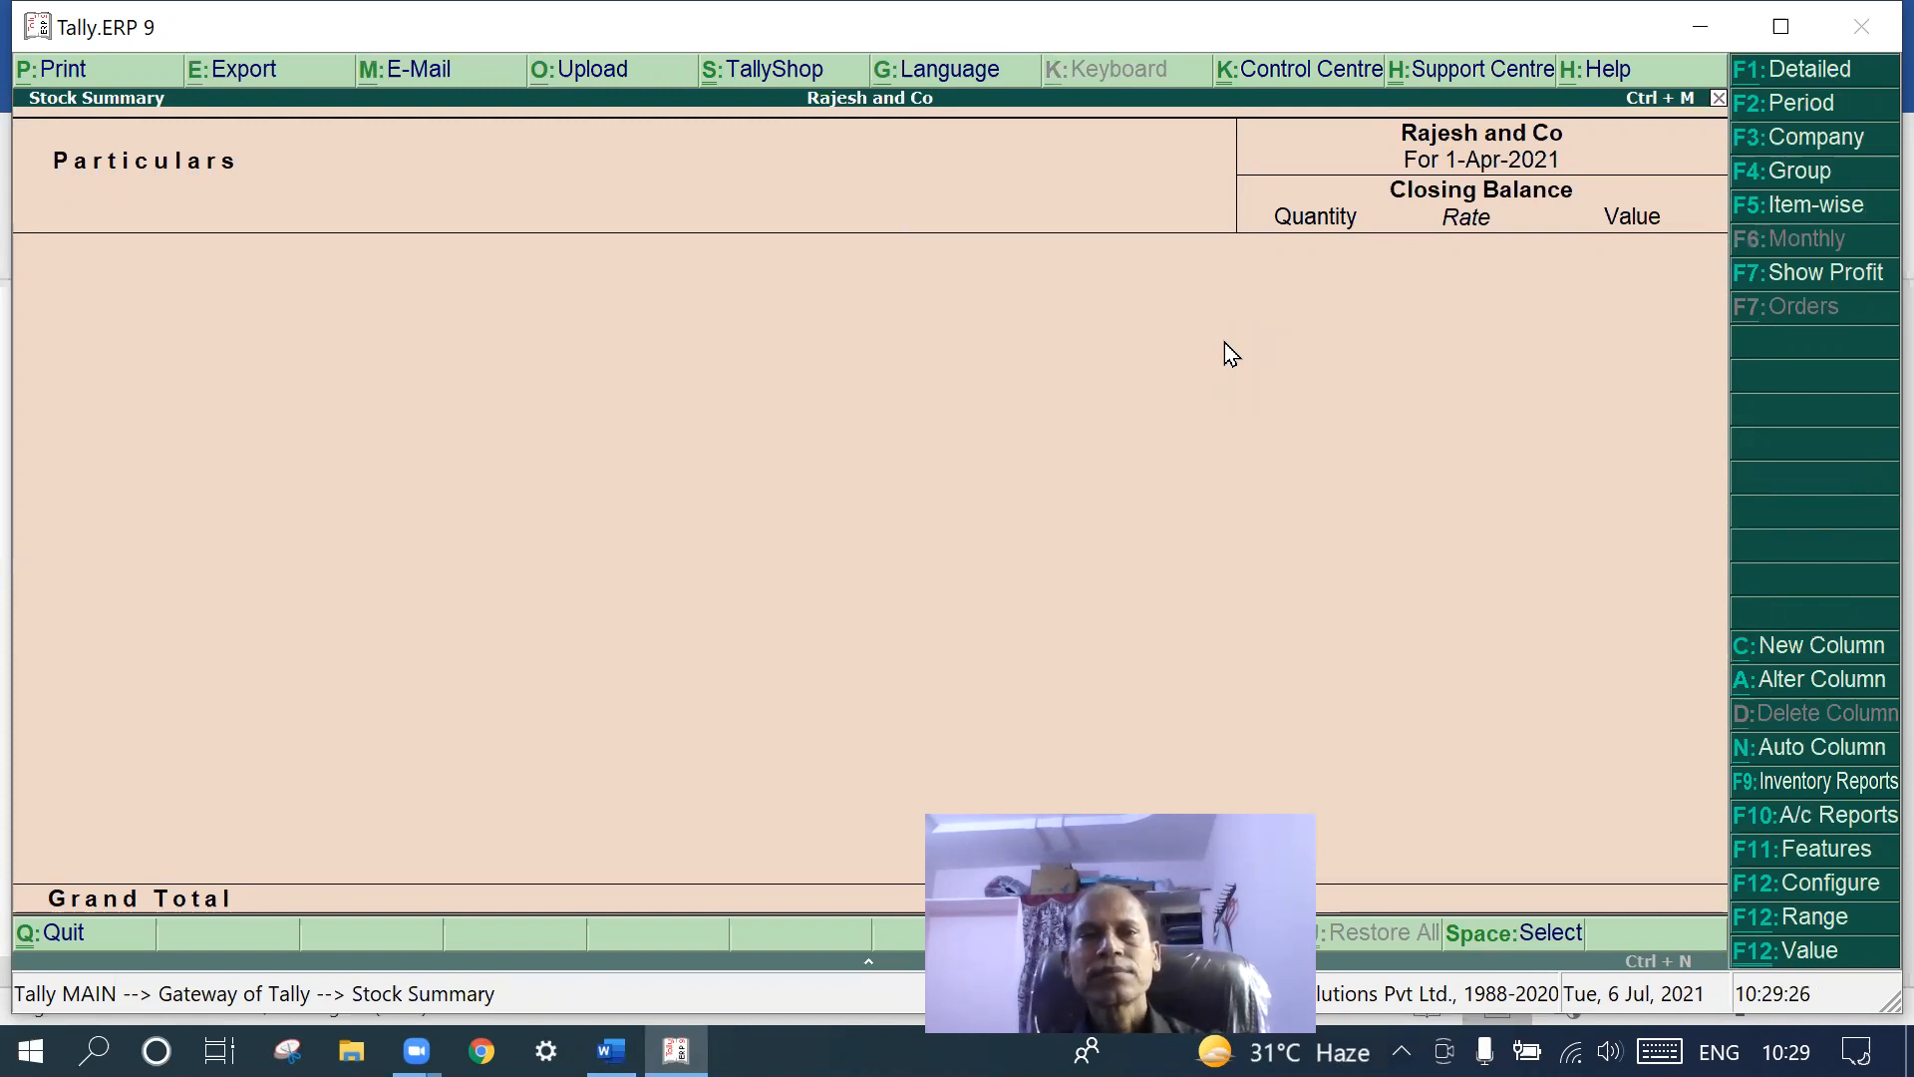
pyautogui.press('Escape')
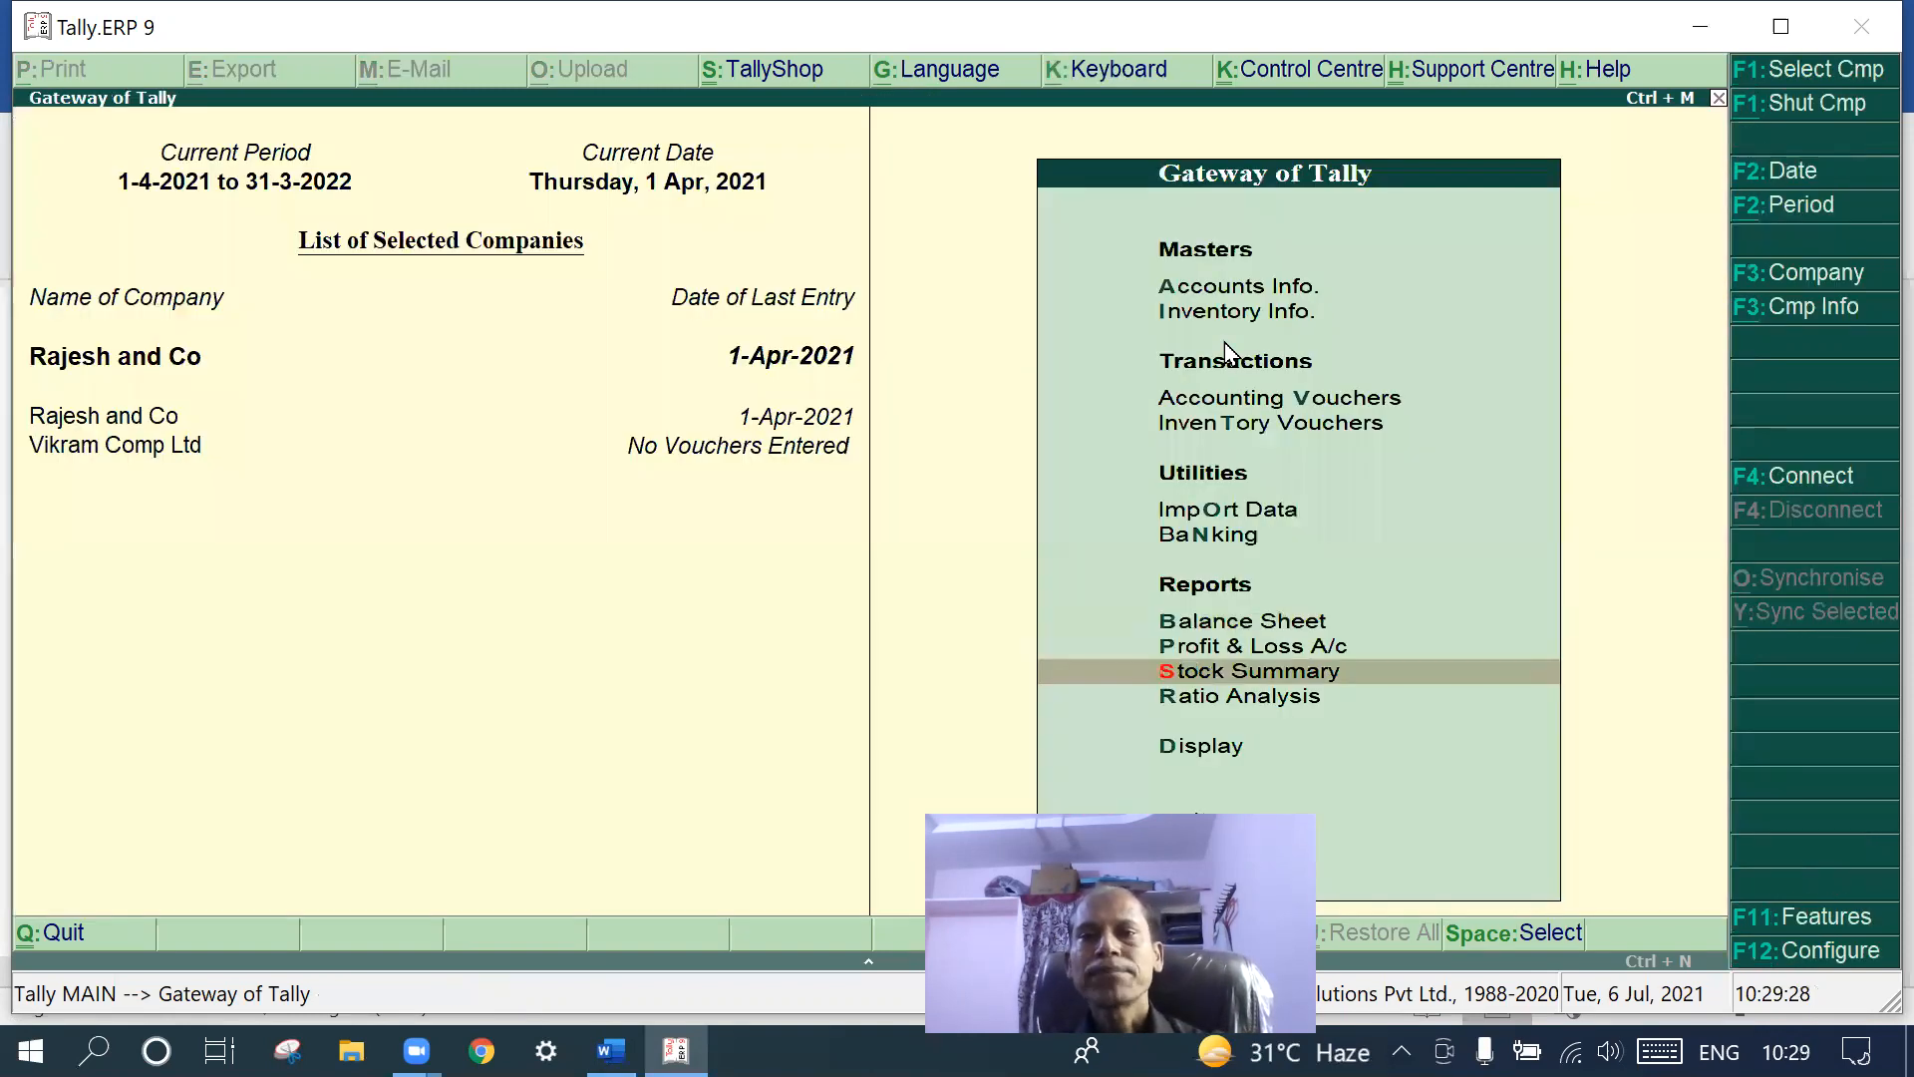
pyautogui.click(1239, 697)
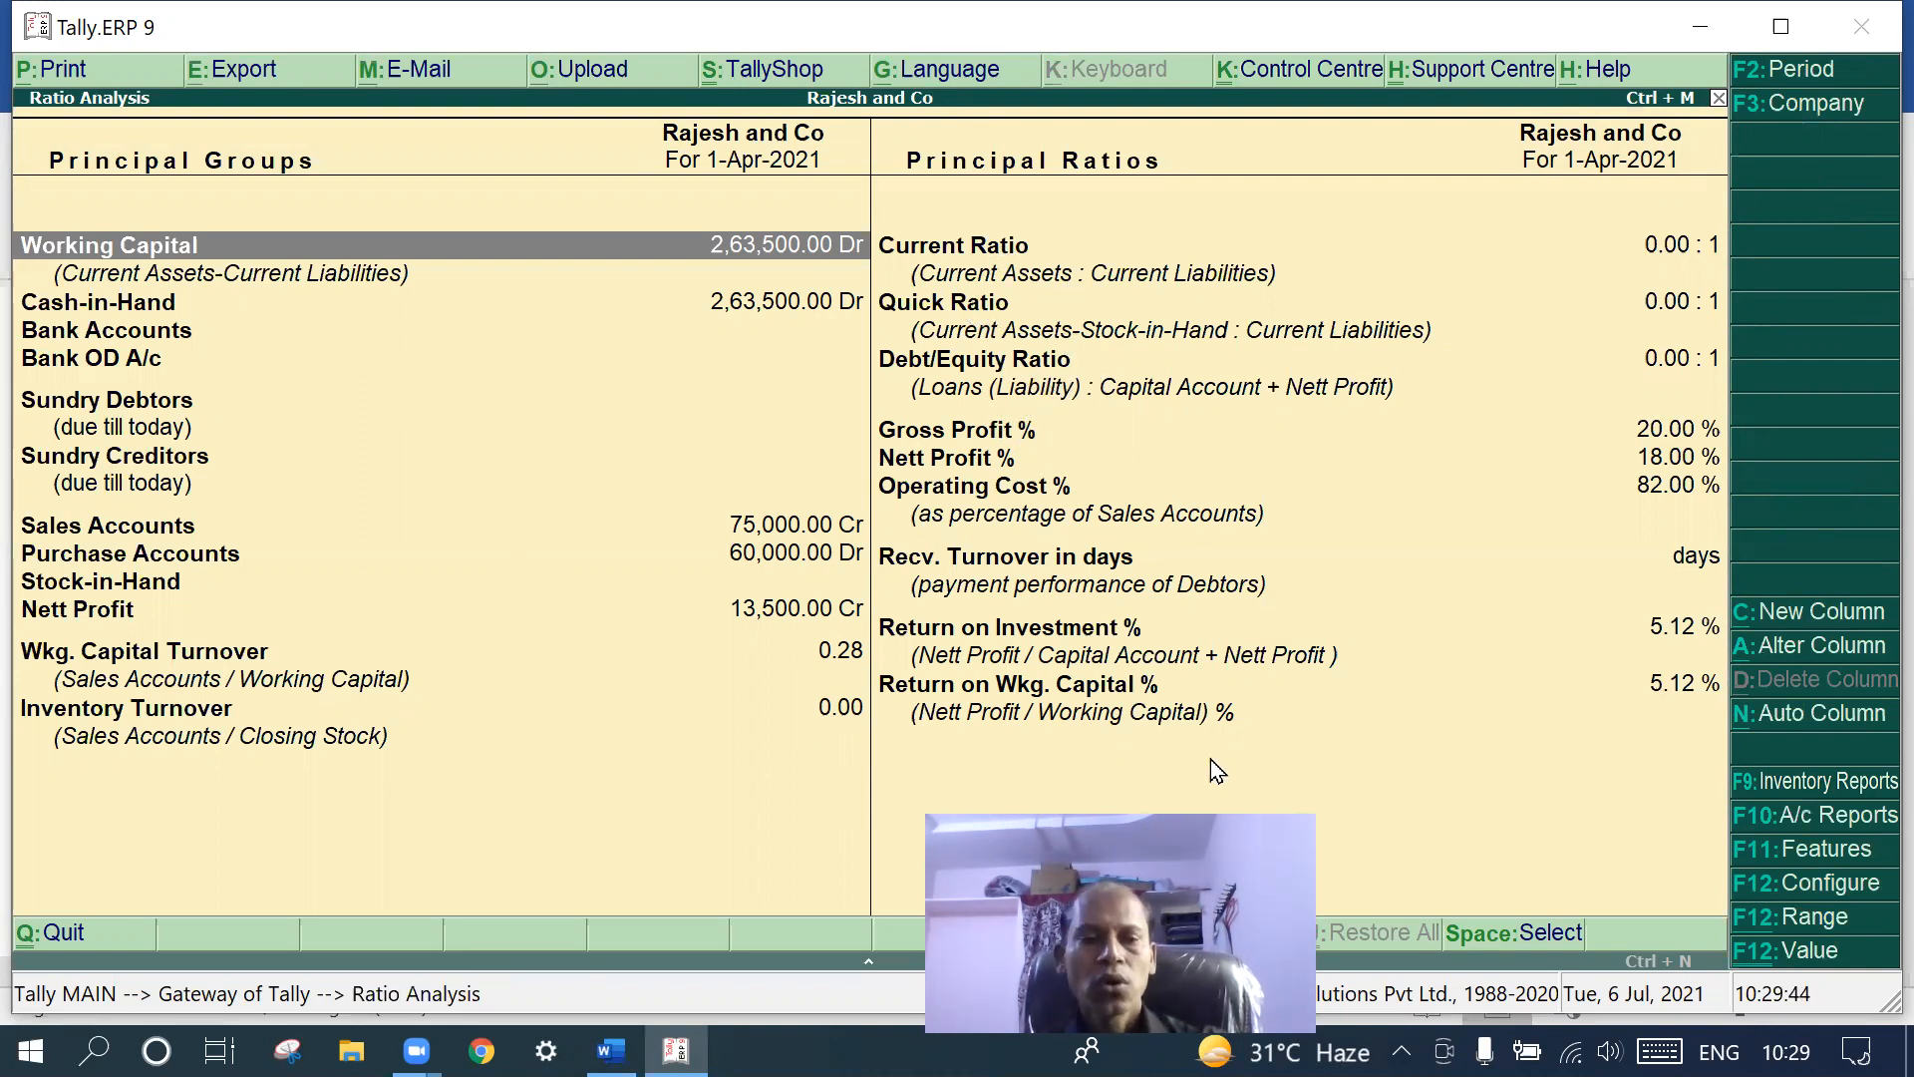
pyautogui.press('Escape')
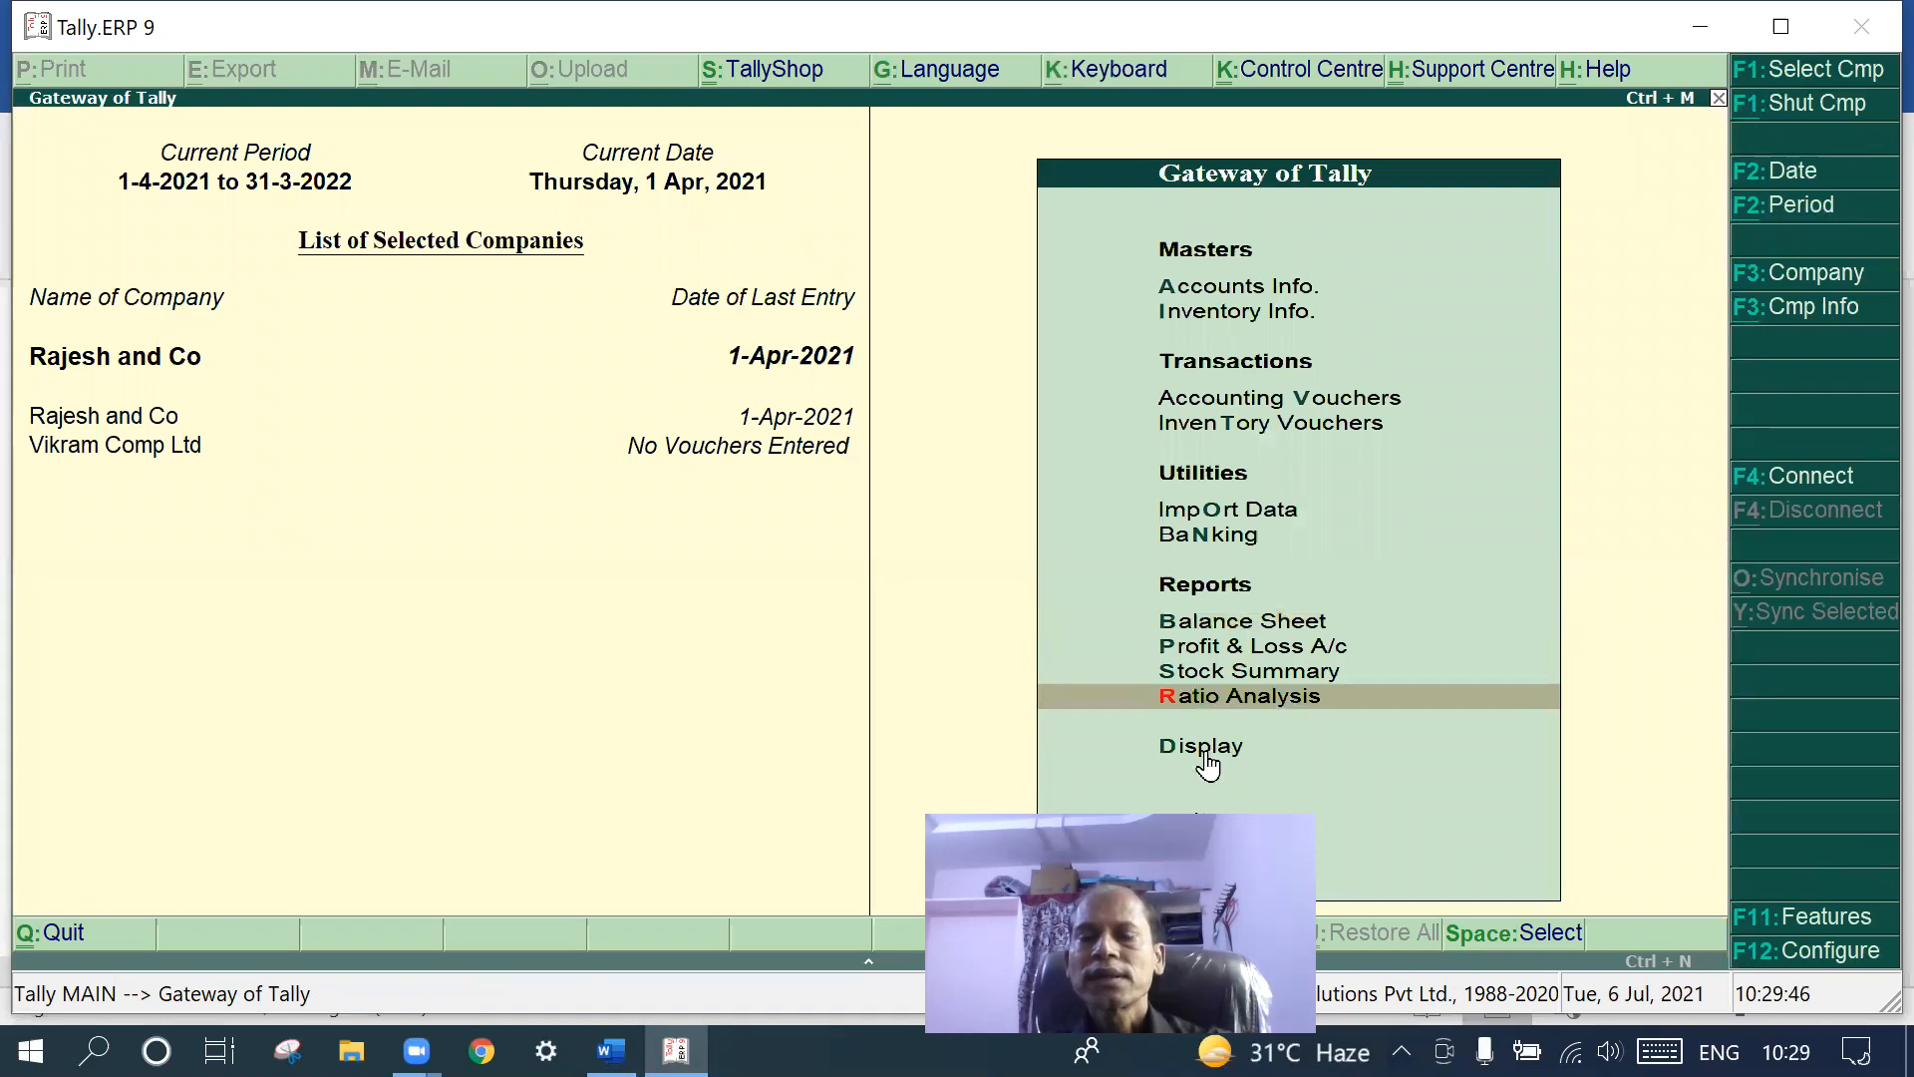